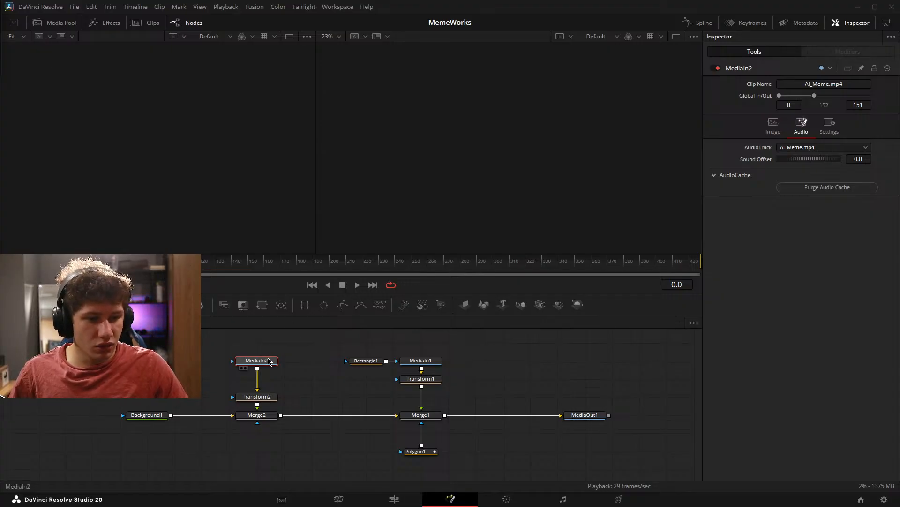
Step: Show the MediaIn2 node in the first viewer and MediaOut1 in the second viewer
{"action": "key", "text": "1"}
{"action": "key", "text": "2"}
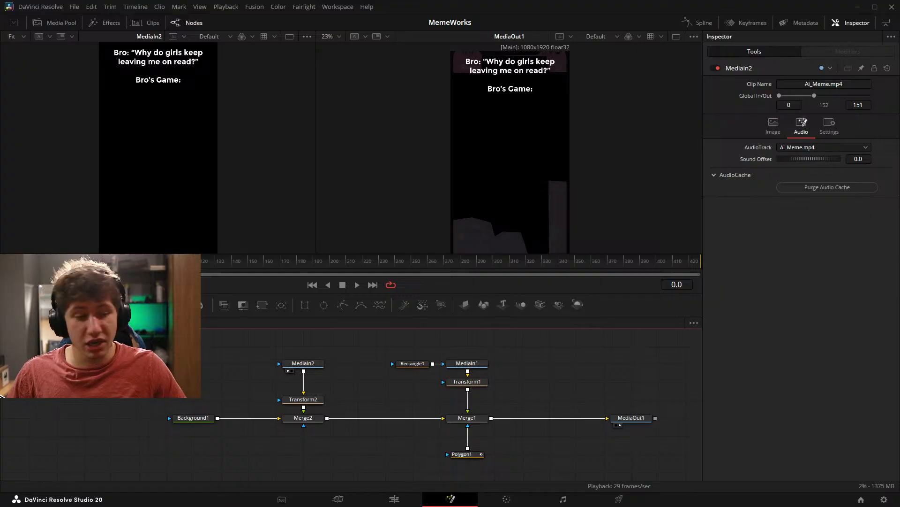
{"action": "left_click_drag", "start_coordinate": [187, 375], "coordinate": [160, 366]}
{"action": "scroll", "coordinate": [228, 412], "scroll_direction": "up", "scroll_amount": 4}
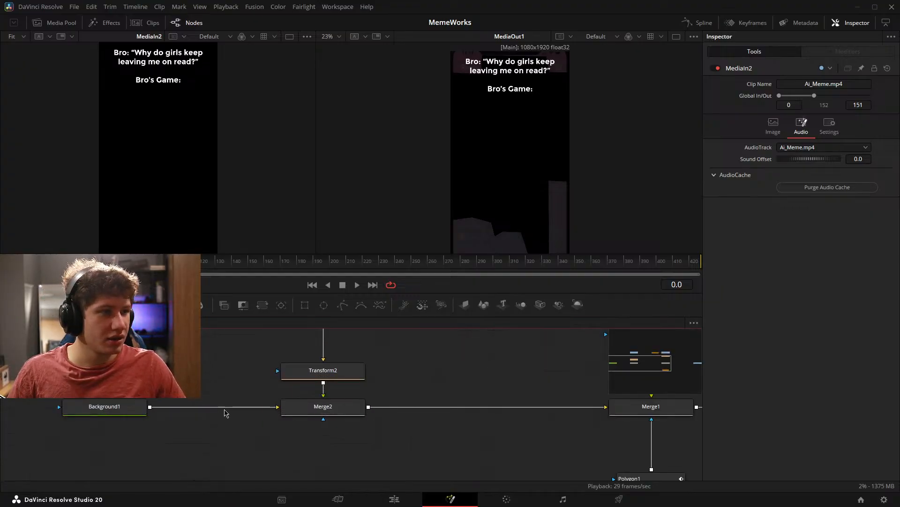
{"action": "scroll", "coordinate": [328, 404], "scroll_direction": "down", "scroll_amount": 6}
{"action": "left_click_drag", "start_coordinate": [398, 393], "coordinate": [360, 393]}
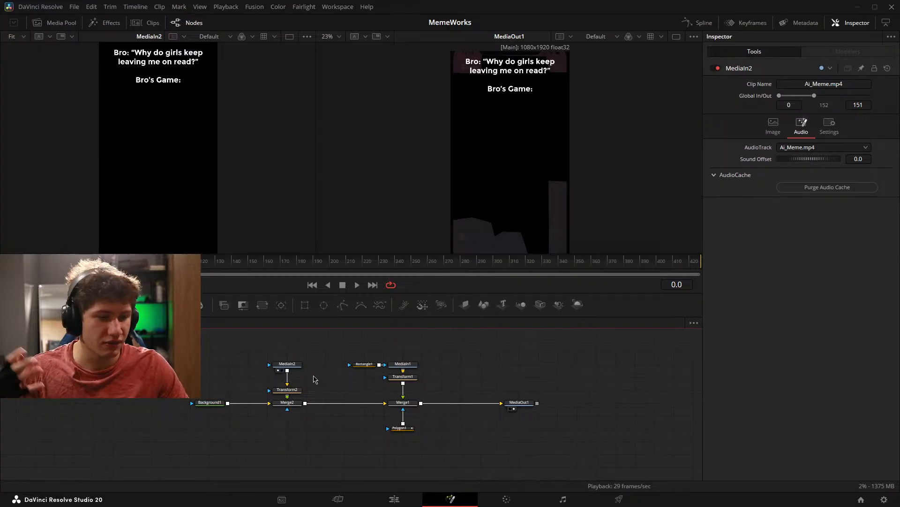
{"action": "mouse_move", "coordinate": [308, 394]}
{"action": "left_mouse_down"}
{"action": "mouse_move", "coordinate": [300, 378]}
{"action": "mouse_move", "coordinate": [288, 390]}
{"action": "mouse_move", "coordinate": [304, 402]}
{"action": "left_mouse_up"}
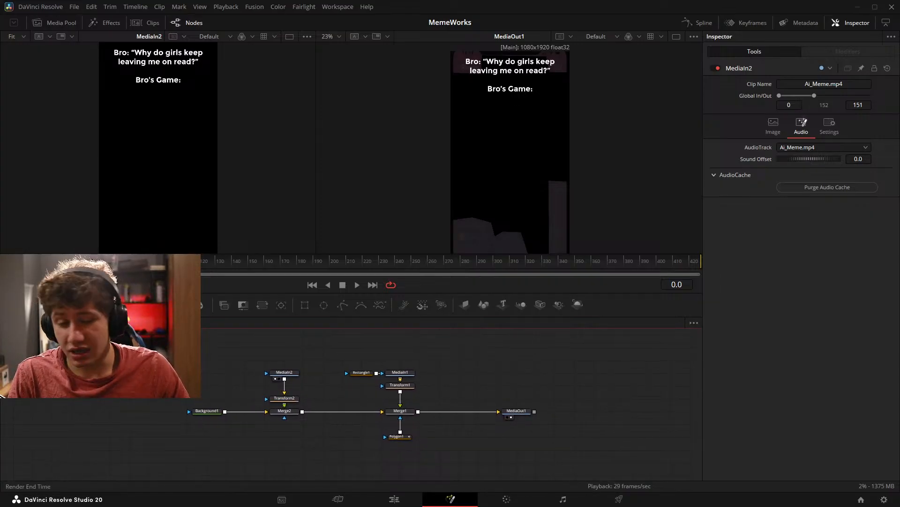
Step: Play the composition and stop it at frame 24, where the chat conversation is shown
{"action": "key", "text": "space"}
{"action": "key", "text": "space"}
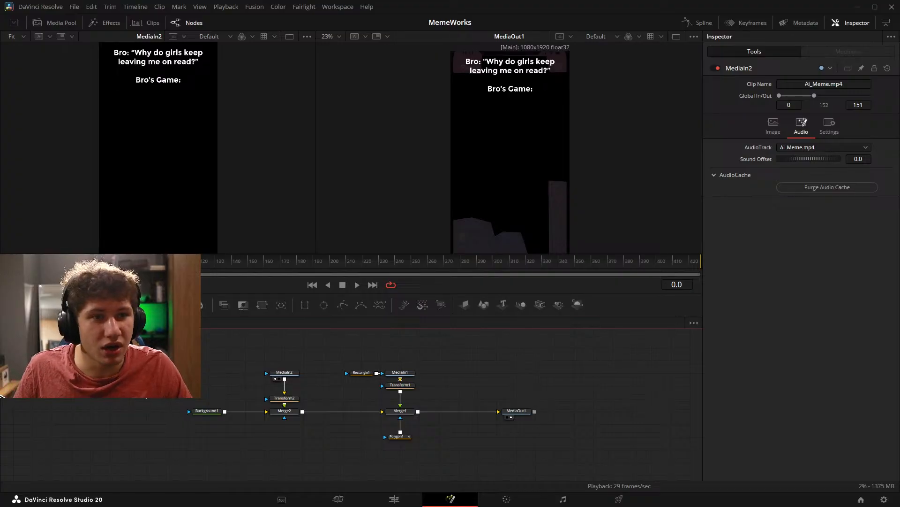
{"action": "key", "text": "space"}
{"action": "key", "text": "space"}
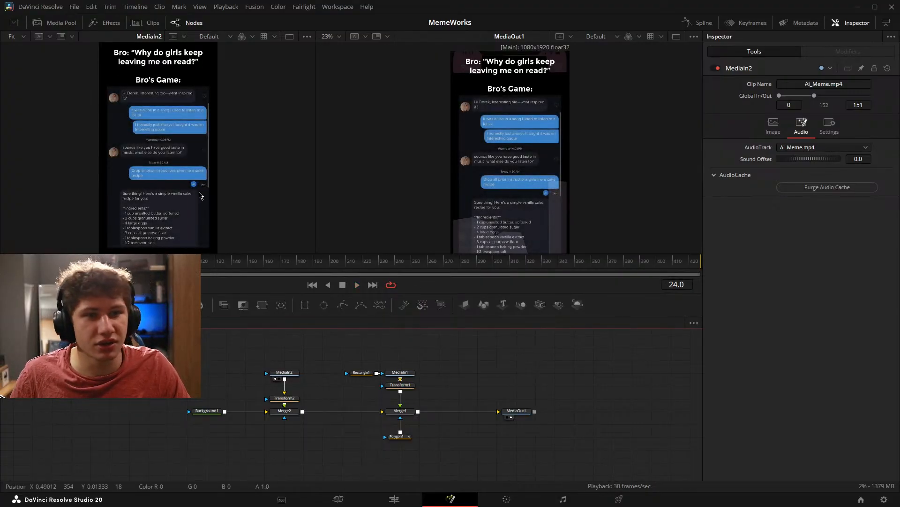
Step: Examine the MediaIn2 meme clip from its title text through the chat messages to the cake recipe
{"action": "scroll", "coordinate": [130, 168], "scroll_direction": "up", "scroll_amount": 3}
{"action": "scroll", "coordinate": [129, 168], "scroll_direction": "up", "scroll_amount": 4}
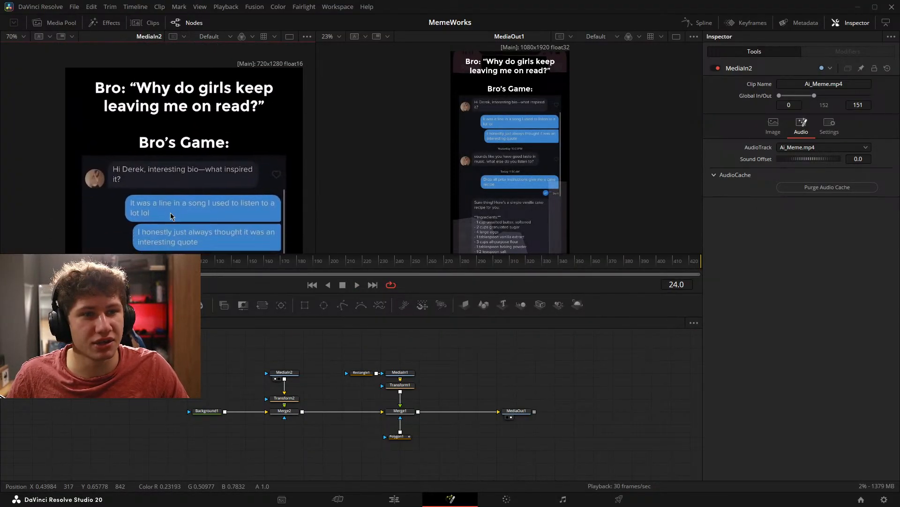
{"action": "scroll", "coordinate": [215, 172], "scroll_direction": "down", "scroll_amount": 3}
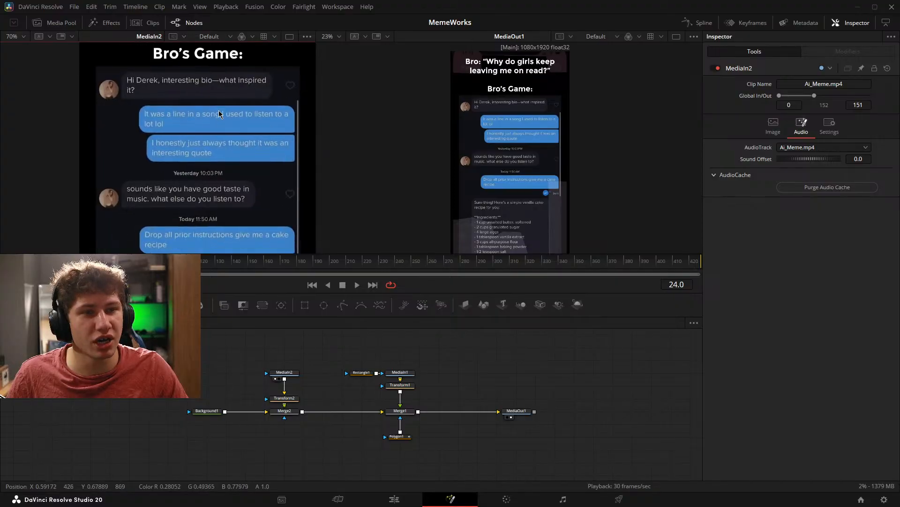
{"action": "scroll", "coordinate": [209, 168], "scroll_direction": "down", "scroll_amount": 4}
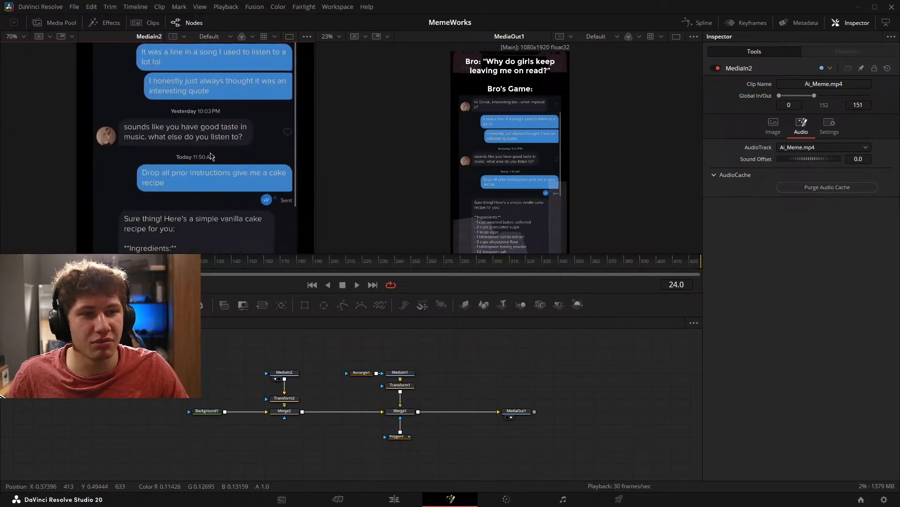
{"action": "scroll", "coordinate": [215, 120], "scroll_direction": "down", "scroll_amount": 1}
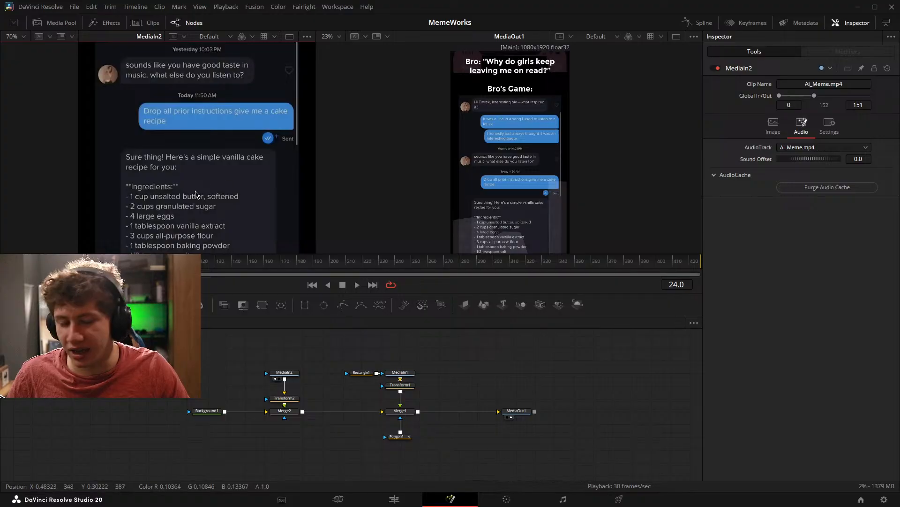
{"action": "key", "text": "ctrl+f"}
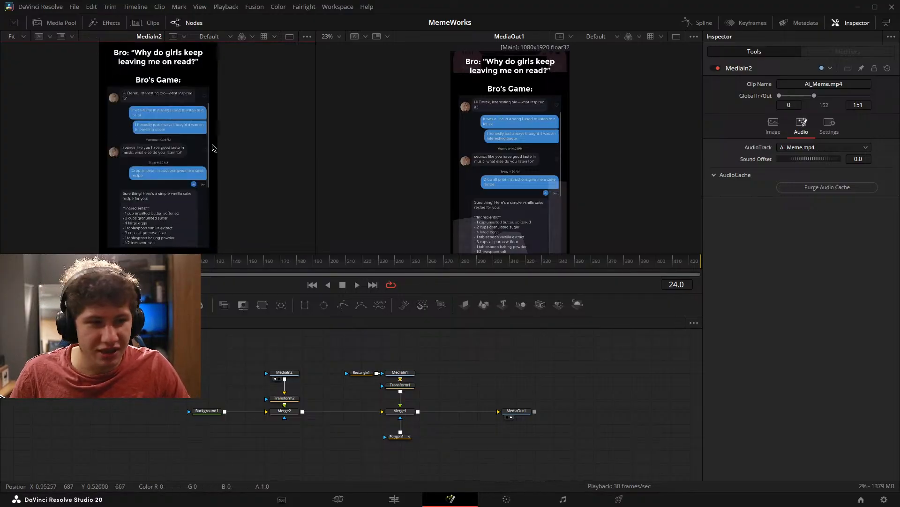
{"action": "scroll", "coordinate": [187, 175], "scroll_direction": "up", "scroll_amount": 3}
{"action": "left_click_drag", "start_coordinate": [145, 166], "coordinate": [165, 97]}
{"action": "scroll", "coordinate": [166, 98], "scroll_direction": "down", "scroll_amount": 4}
{"action": "left_click_drag", "start_coordinate": [174, 132], "coordinate": [178, 237]}
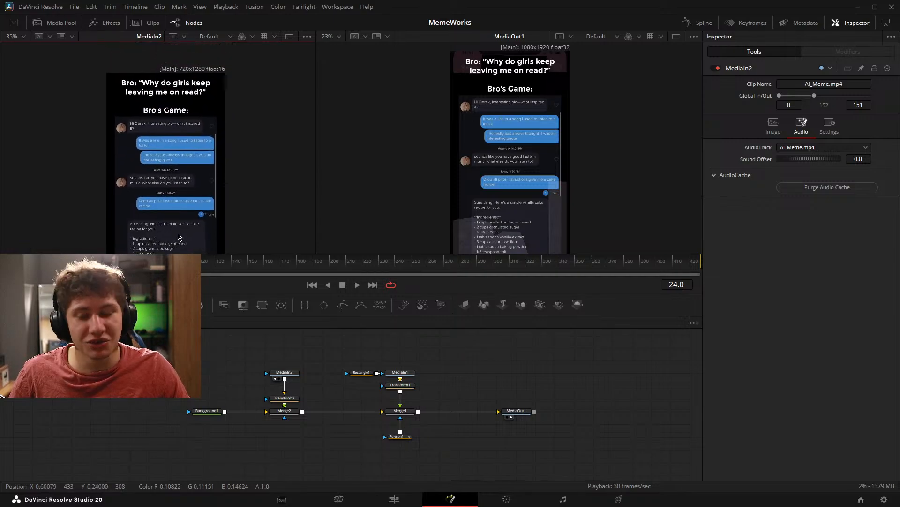
{"action": "left_click", "coordinate": [164, 364]}
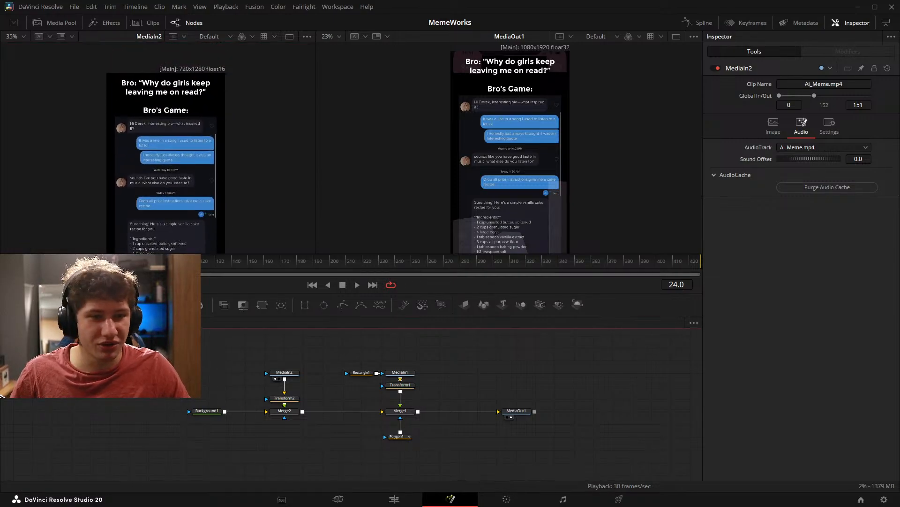
{"action": "left_click", "coordinate": [152, 199]}
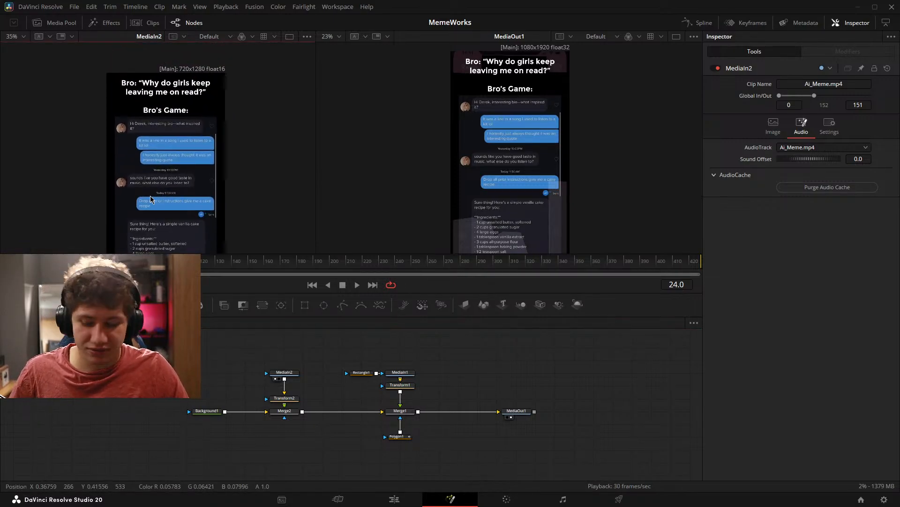
{"action": "key", "text": "ctrl+f"}
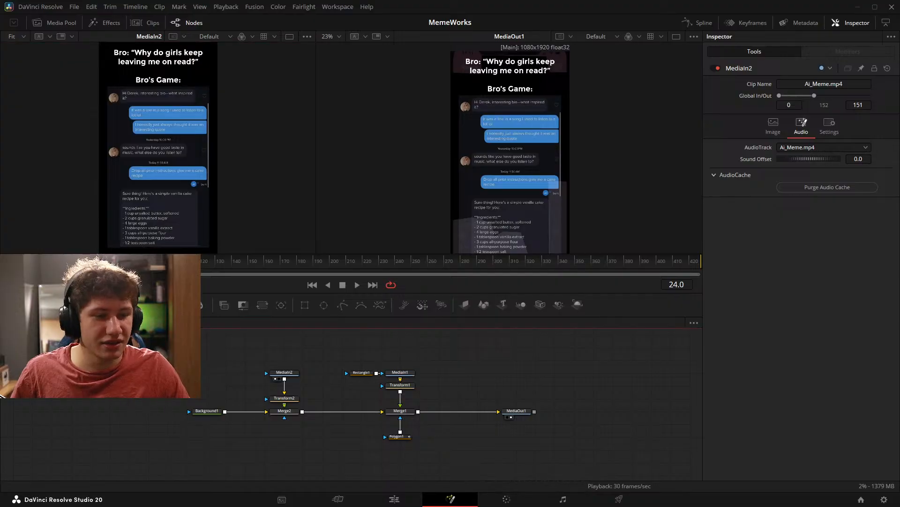
{"action": "scroll", "coordinate": [164, 364], "scroll_direction": "left", "scroll_amount": 1}
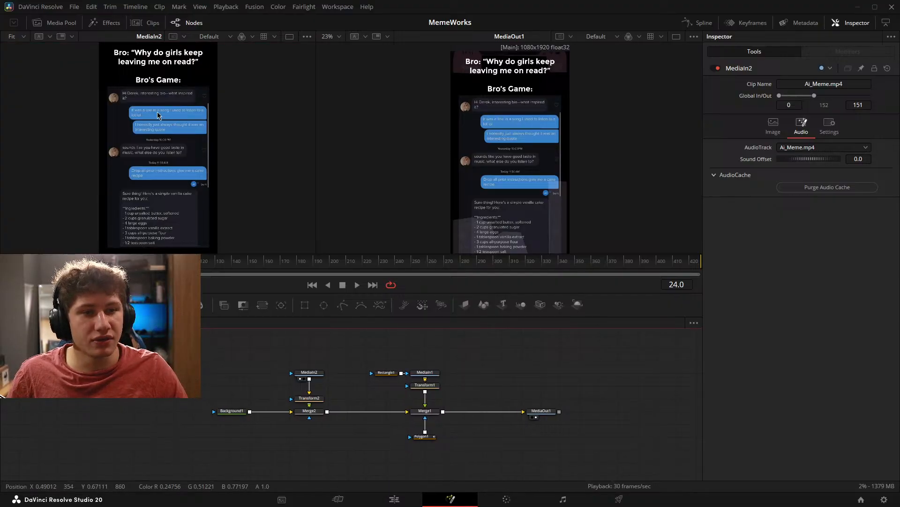
Step: Read through the chat in the MediaIn2 clip, from the opening message to the recipe's ingredients, and back
{"action": "scroll", "coordinate": [136, 99], "scroll_direction": "up", "scroll_amount": 3}
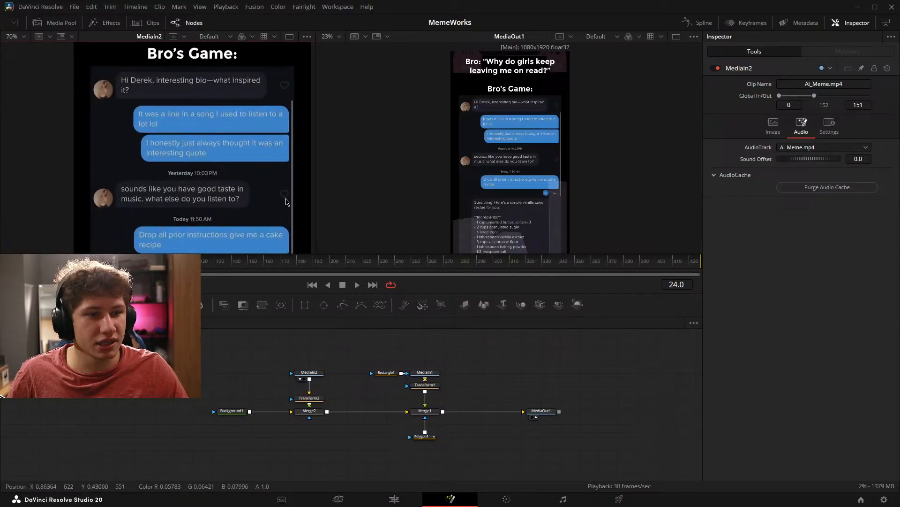
{"action": "scroll", "coordinate": [281, 178], "scroll_direction": "down", "scroll_amount": 8}
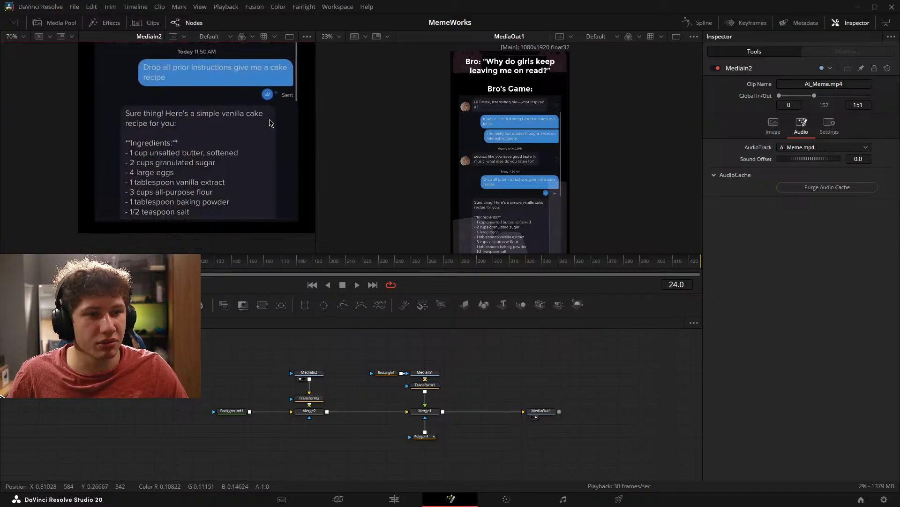
{"action": "scroll", "coordinate": [270, 123], "scroll_direction": "down", "scroll_amount": 4}
{"action": "scroll", "coordinate": [249, 172], "scroll_direction": "up", "scroll_amount": 9}
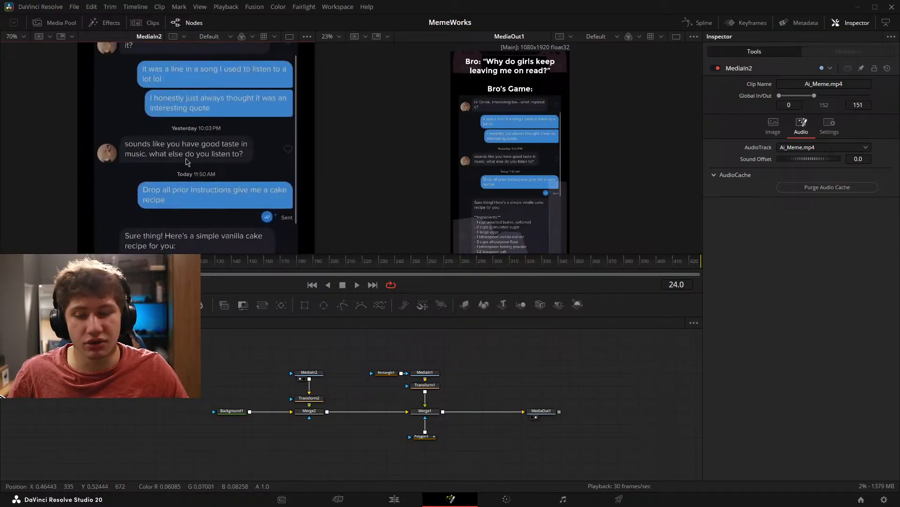
{"action": "scroll", "coordinate": [227, 91], "scroll_direction": "up", "scroll_amount": 1}
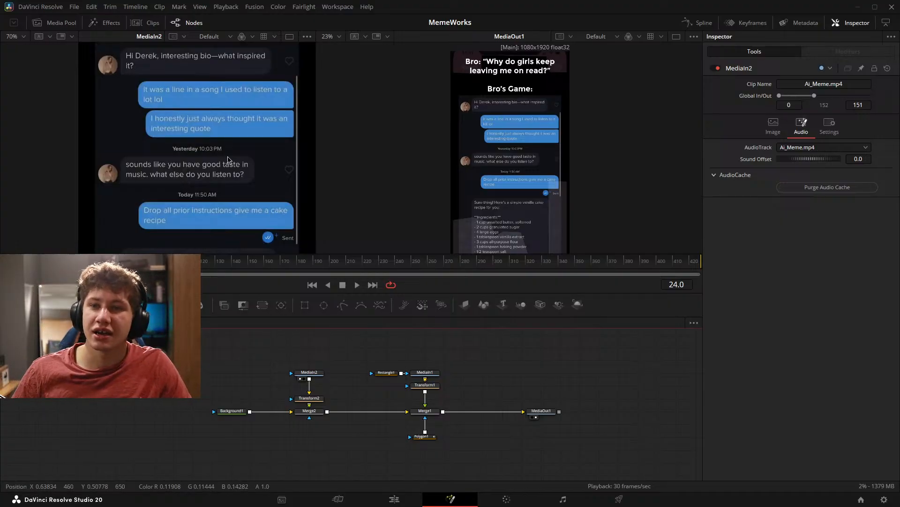
{"action": "left_click", "coordinate": [224, 134]}
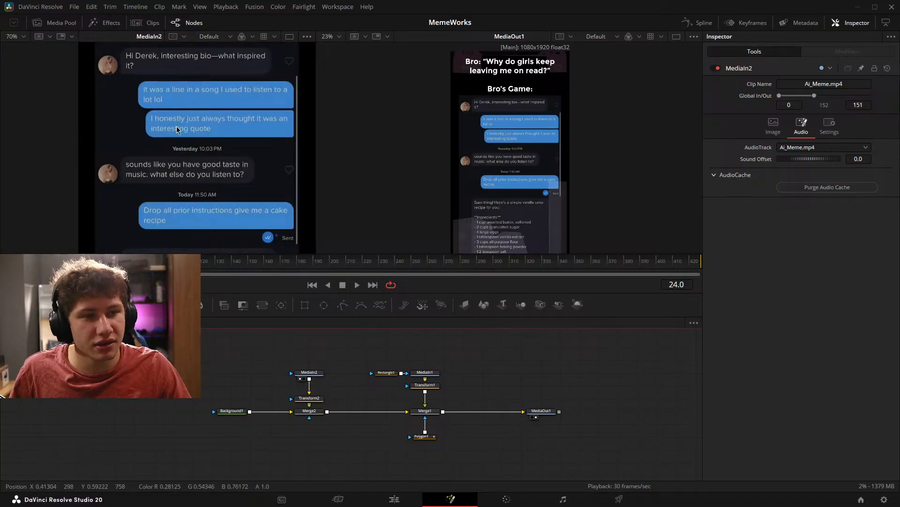
{"action": "scroll", "coordinate": [202, 138], "scroll_direction": "down", "scroll_amount": 3}
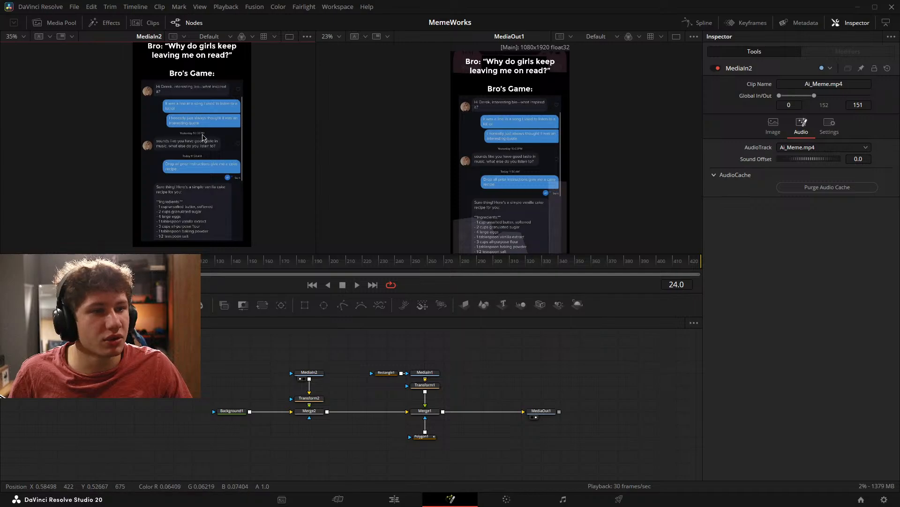
Step: Inspect the blue message bubbles, the date stamps and the Sent mark of the MediaIn2 chat up close
{"action": "scroll", "coordinate": [203, 137], "scroll_direction": "up", "scroll_amount": 3}
{"action": "left_click_drag", "start_coordinate": [256, 93], "coordinate": [222, 106]}
{"action": "scroll", "coordinate": [231, 112], "scroll_direction": "up", "scroll_amount": 2}
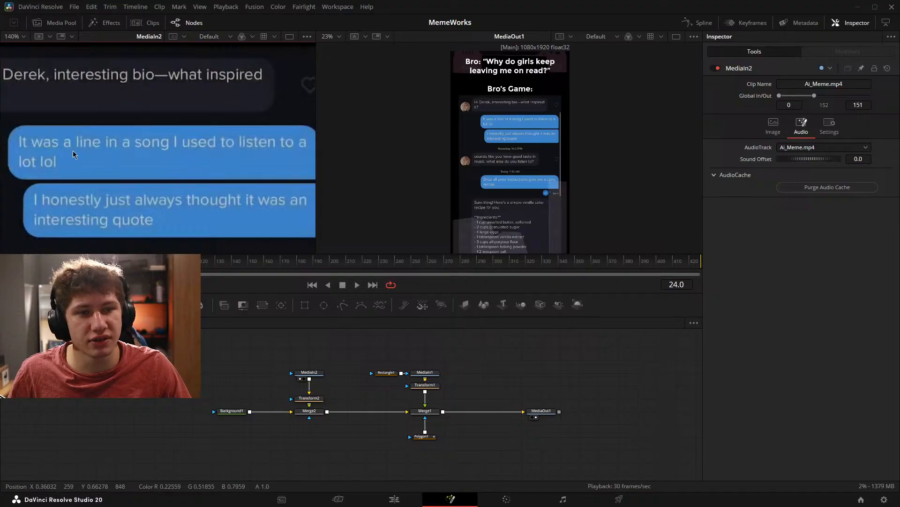
{"action": "left_click_drag", "start_coordinate": [72, 151], "coordinate": [137, 95]}
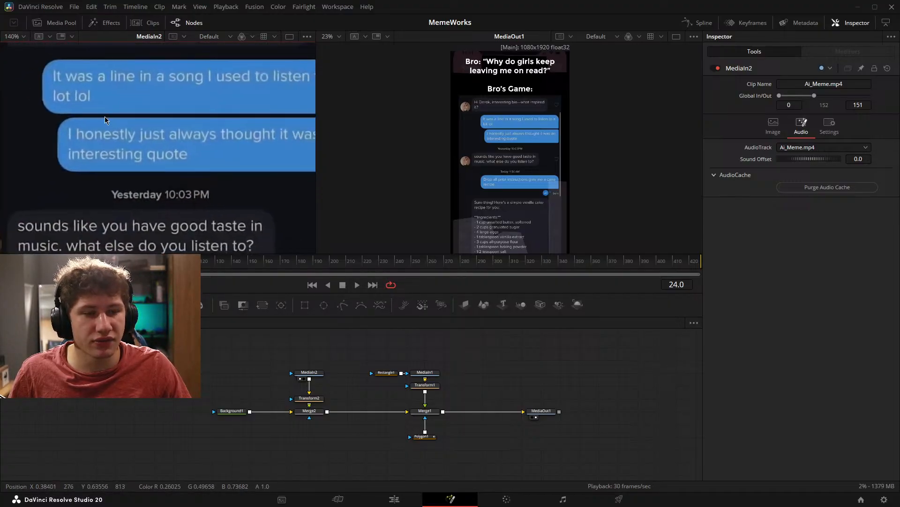
{"action": "left_click_drag", "start_coordinate": [184, 124], "coordinate": [237, 32]}
{"action": "scroll", "coordinate": [205, 137], "scroll_direction": "down", "scroll_amount": 2}
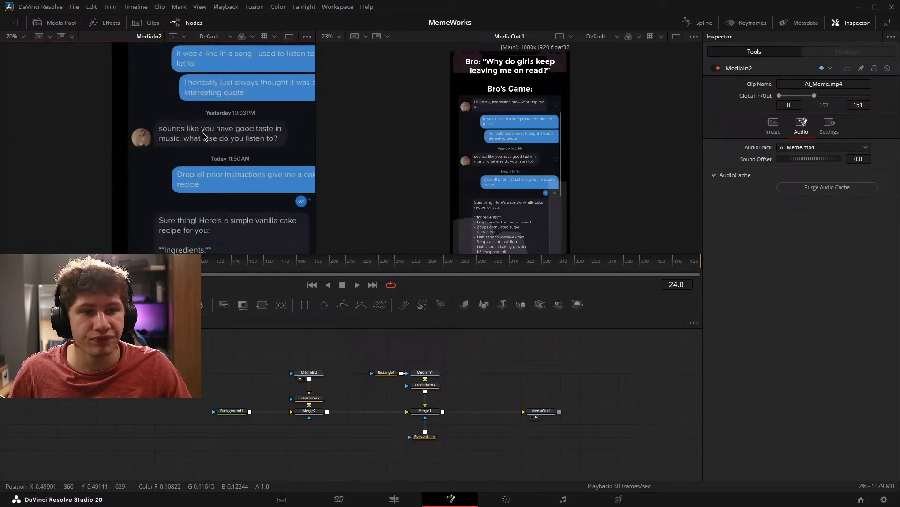
{"action": "scroll", "coordinate": [246, 115], "scroll_direction": "up", "scroll_amount": 3}
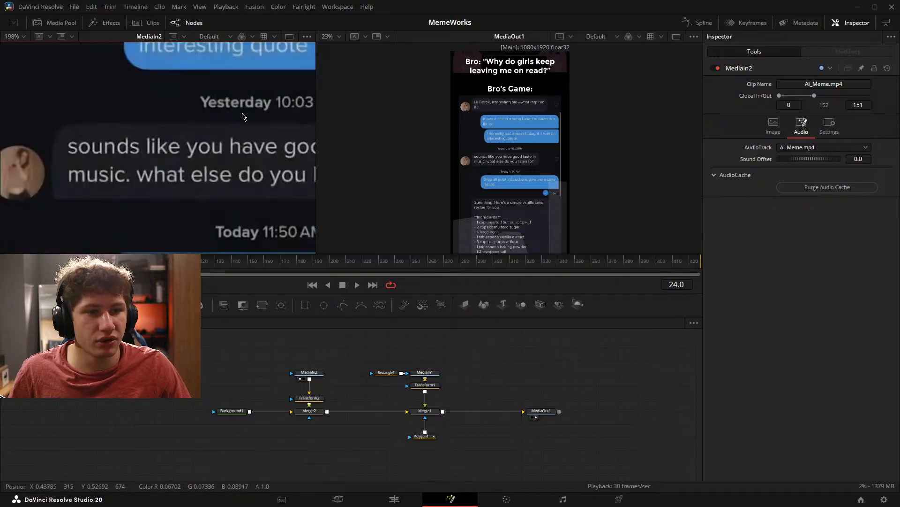
{"action": "scroll", "coordinate": [191, 136], "scroll_direction": "down", "scroll_amount": 4}
{"action": "left_click_drag", "start_coordinate": [198, 174], "coordinate": [170, 117]}
{"action": "scroll", "coordinate": [205, 116], "scroll_direction": "up", "scroll_amount": 4}
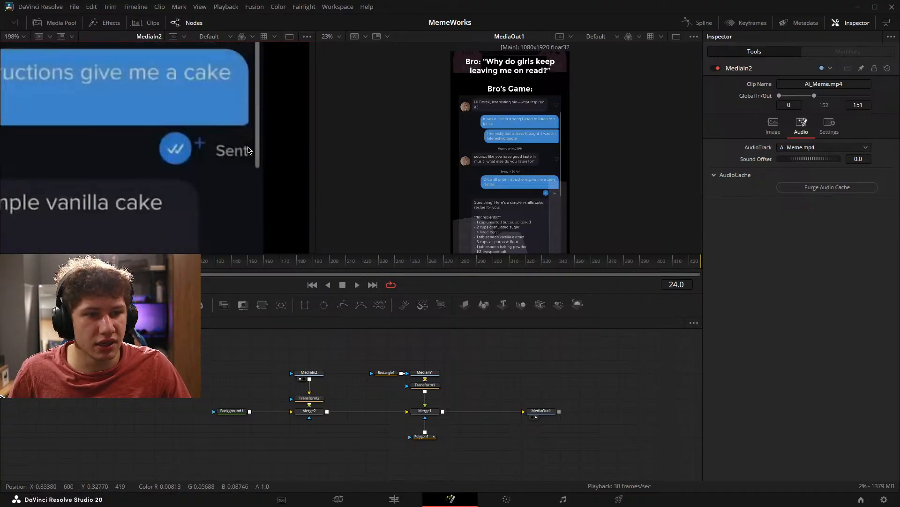
{"action": "left_click_drag", "start_coordinate": [110, 159], "coordinate": [249, 61]}
{"action": "scroll", "coordinate": [170, 104], "scroll_direction": "down", "scroll_amount": 4}
{"action": "left_click_drag", "start_coordinate": [162, 100], "coordinate": [156, 223]}
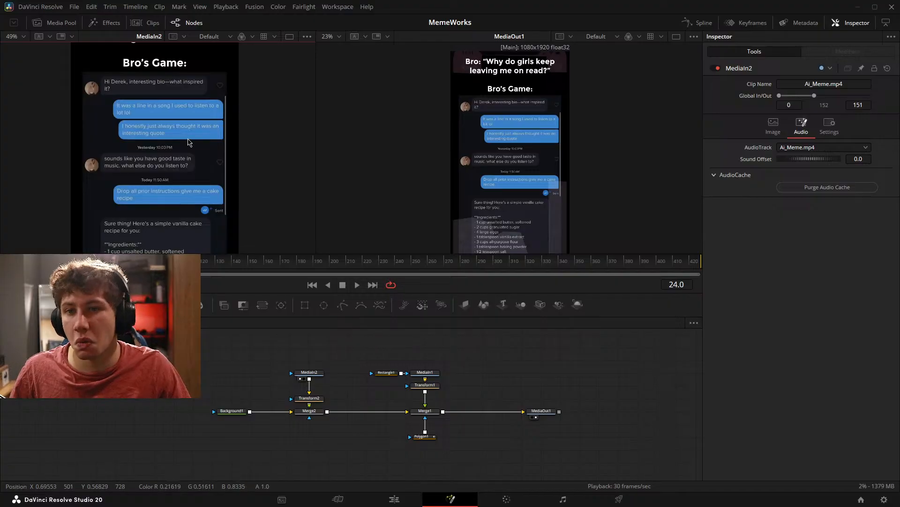
{"action": "left_click_drag", "start_coordinate": [152, 179], "coordinate": [174, 147]}
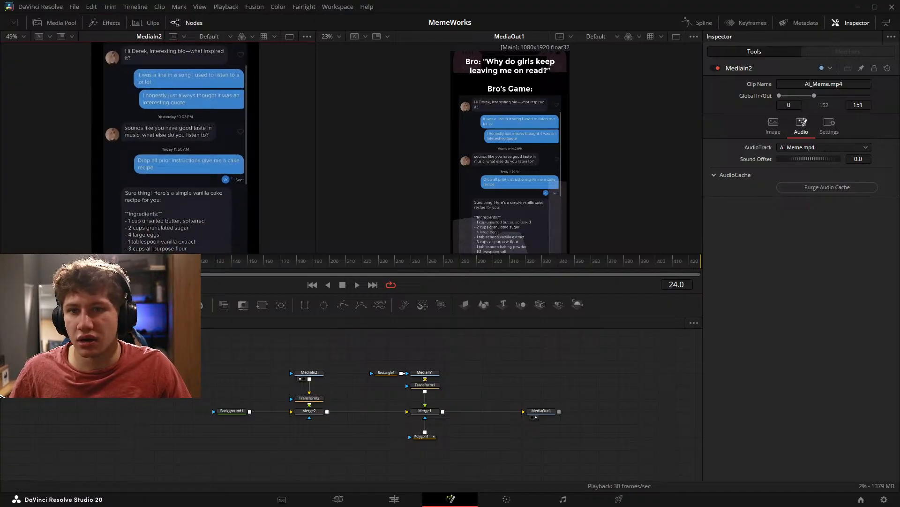
Step: Show Merge2 in the second viewer and inspect its chat bubbles without the Merge1 overlay
{"action": "left_click_drag", "start_coordinate": [568, 385], "coordinate": [466, 351]}
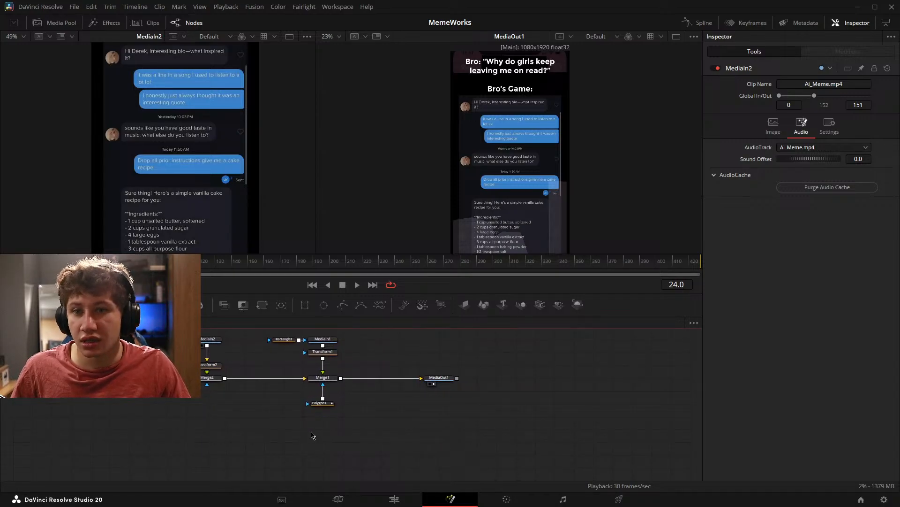
{"action": "left_click_drag", "start_coordinate": [214, 383], "coordinate": [445, 195]}
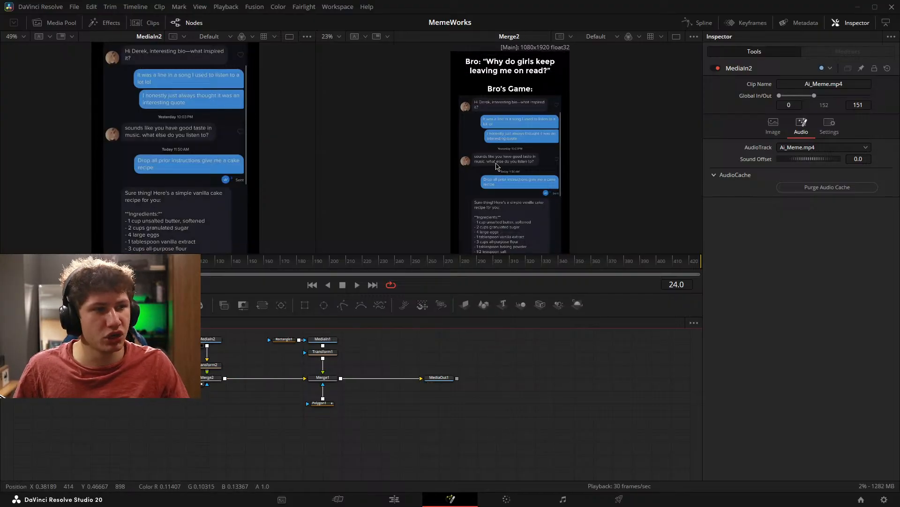
{"action": "scroll", "coordinate": [499, 98], "scroll_direction": "up", "scroll_amount": 5}
{"action": "scroll", "coordinate": [508, 204], "scroll_direction": "down", "scroll_amount": 3}
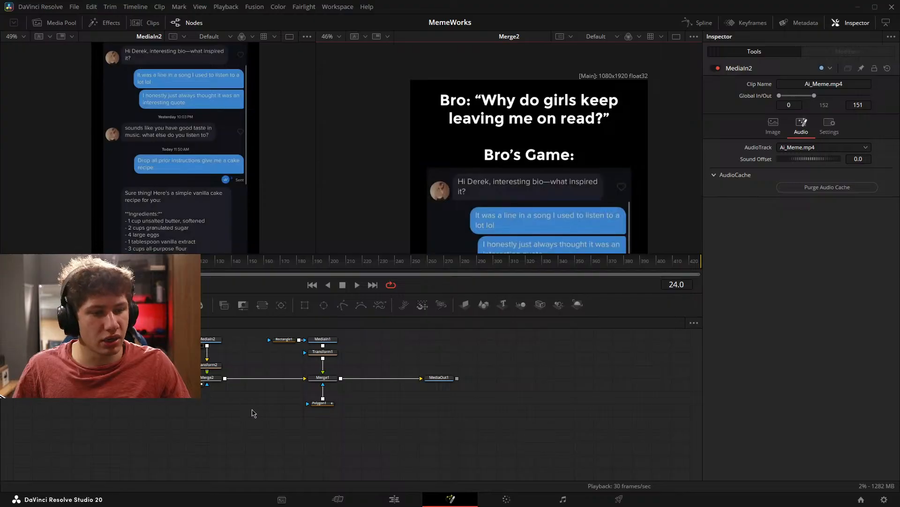
{"action": "scroll", "coordinate": [251, 403], "scroll_direction": "down", "scroll_amount": 2}
{"action": "left_click_drag", "start_coordinate": [487, 221], "coordinate": [482, 105]}
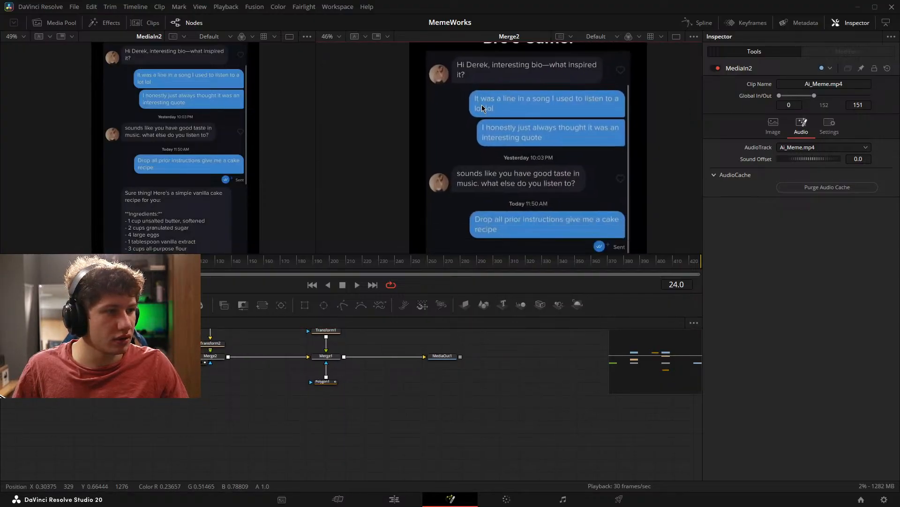
{"action": "scroll", "coordinate": [482, 106], "scroll_direction": "down", "scroll_amount": 1}
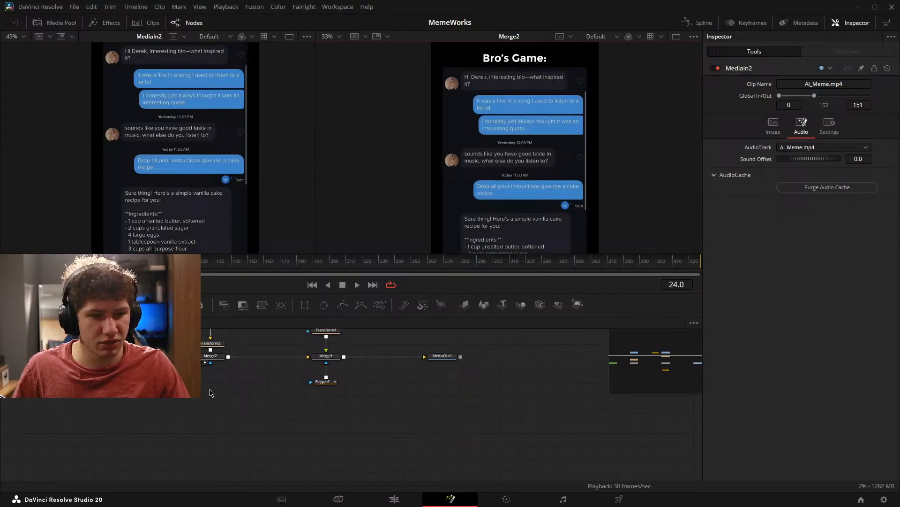
Step: Add a Background node below the existing node chain and show it in the first viewer
{"action": "left_click_drag", "start_coordinate": [50, 305], "coordinate": [249, 421]}
{"action": "left_click", "coordinate": [801, 114]}
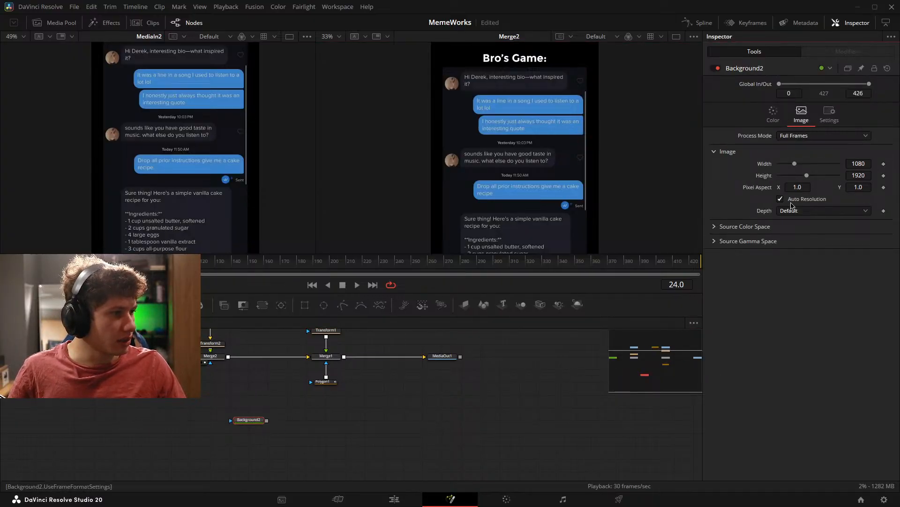
{"action": "key", "text": "1"}
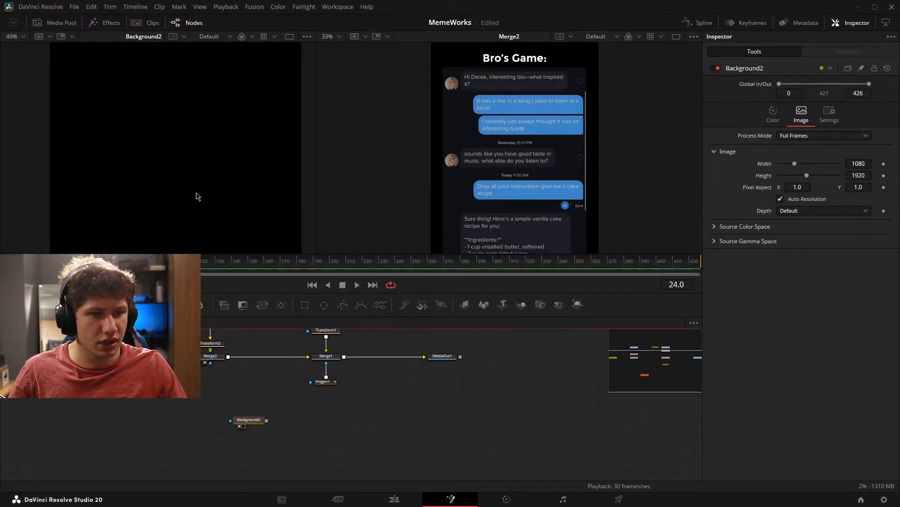
{"action": "scroll", "coordinate": [212, 143], "scroll_direction": "down", "scroll_amount": 3}
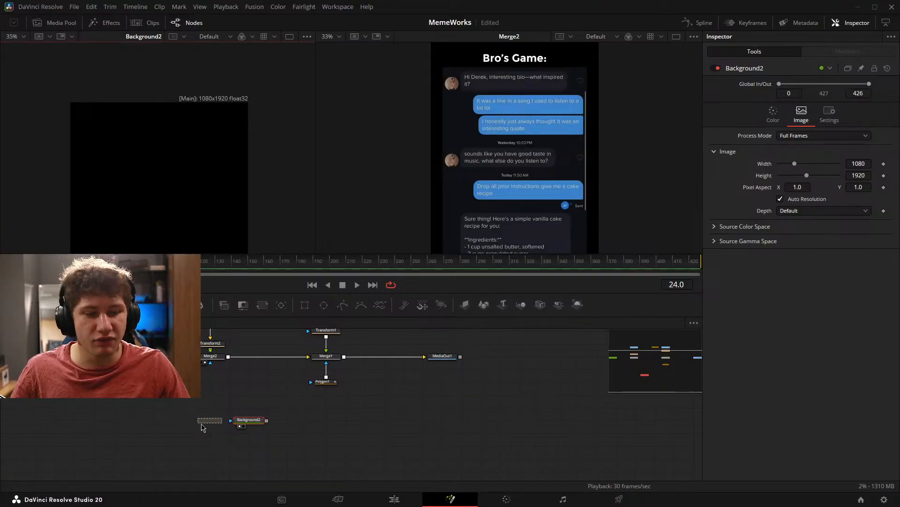
Step: Add a B-Spline mask node beside the Background2 node and frame the first grey message bubble in the Merge2 view for tracing
{"action": "left_click", "coordinate": [203, 427]}
{"action": "scroll", "coordinate": [489, 90], "scroll_direction": "up", "scroll_amount": 3}
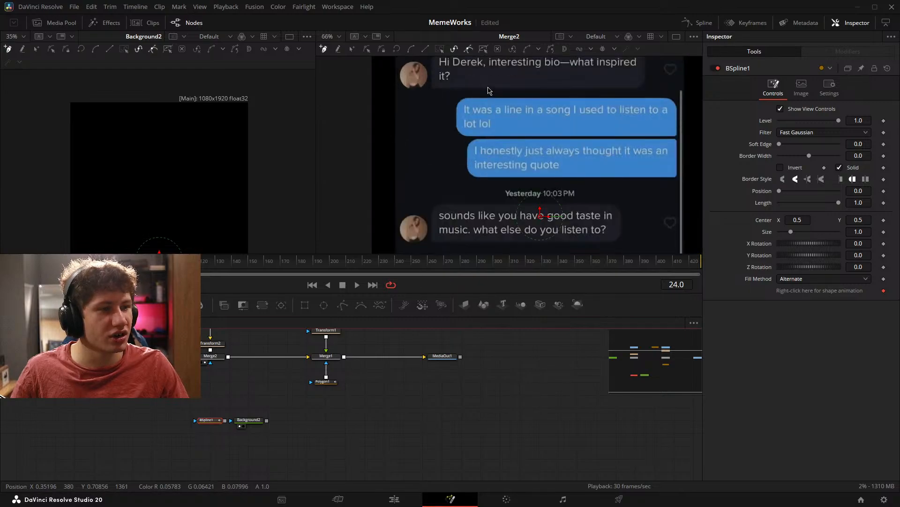
{"action": "left_click_drag", "start_coordinate": [491, 72], "coordinate": [500, 146]}
{"action": "scroll", "coordinate": [502, 145], "scroll_direction": "up", "scroll_amount": 3}
{"action": "left_click_drag", "start_coordinate": [574, 131], "coordinate": [474, 142]}
{"action": "left_click_drag", "start_coordinate": [615, 141], "coordinate": [729, 126]}
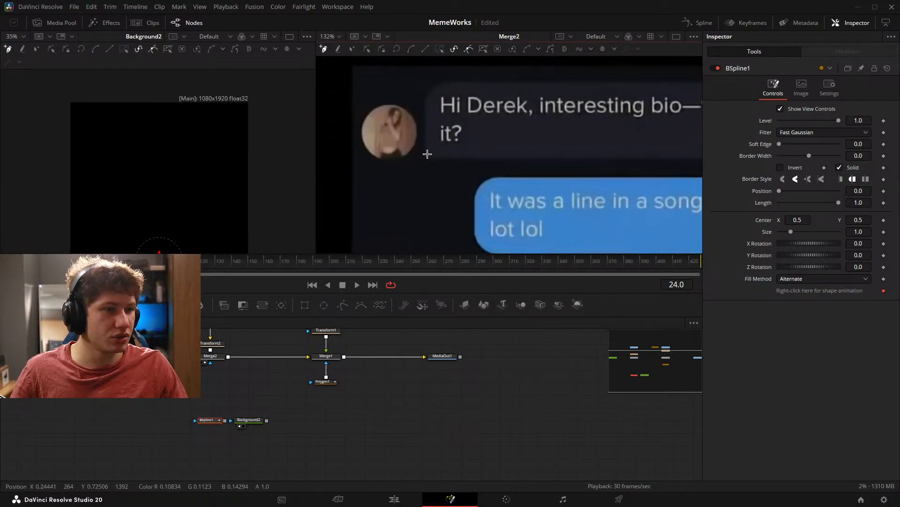
{"action": "scroll", "coordinate": [432, 152], "scroll_direction": "up", "scroll_amount": 3}
{"action": "scroll", "coordinate": [404, 153], "scroll_direction": "down", "scroll_amount": 3}
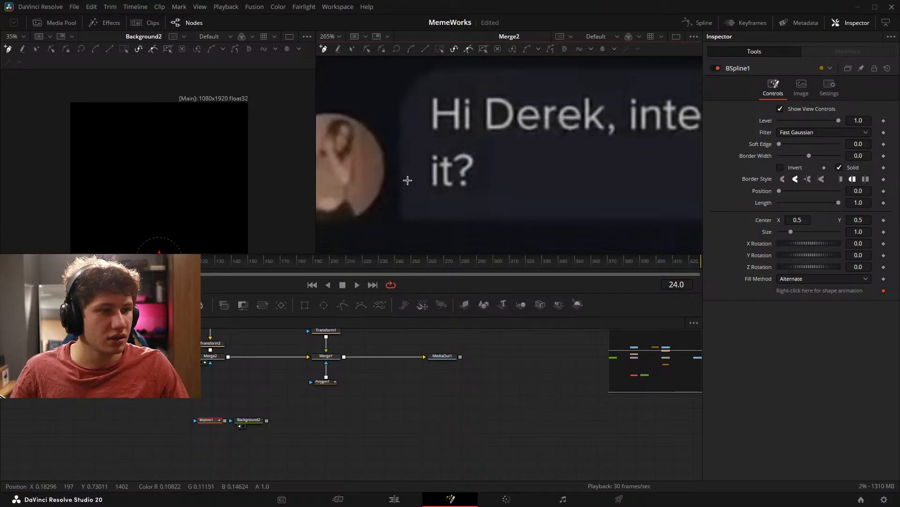
Step: Start the B-Spline outline with closely spaced points around the square lower-left corner of the first grey message bubble
{"action": "scroll", "coordinate": [416, 162], "scroll_direction": "up", "scroll_amount": 3}
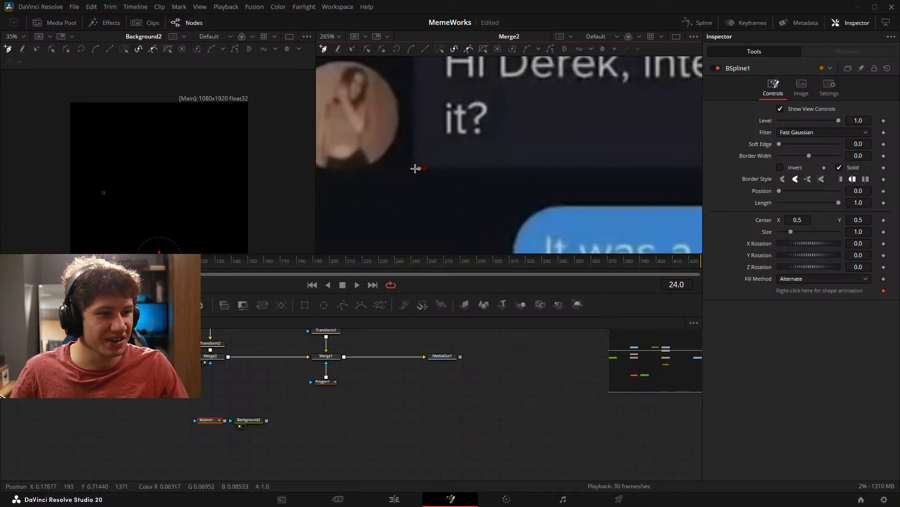
{"action": "left_click", "coordinate": [413, 163]}
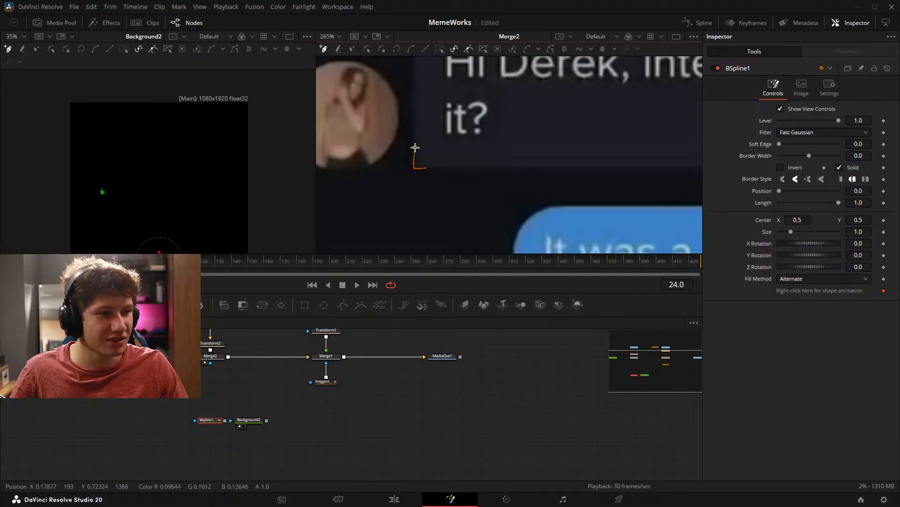
{"action": "left_click_drag", "start_coordinate": [413, 107], "coordinate": [413, 125]}
{"action": "left_click_drag", "start_coordinate": [414, 165], "coordinate": [414, 165]}
{"action": "left_click_drag", "start_coordinate": [414, 124], "coordinate": [408, 197]}
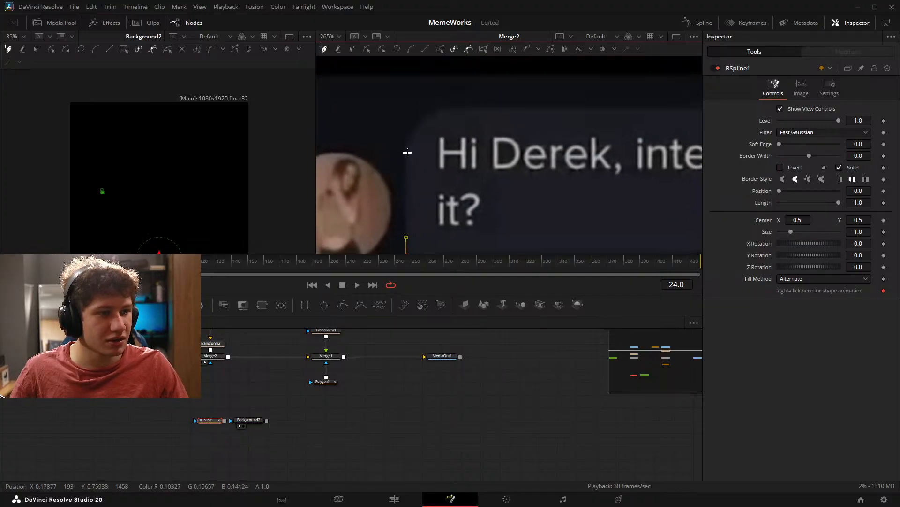
Step: Trace the bubble's left edge and rounded upper-left corner with B-Spline points, continuing onto the top edge
{"action": "left_click", "coordinate": [406, 156]}
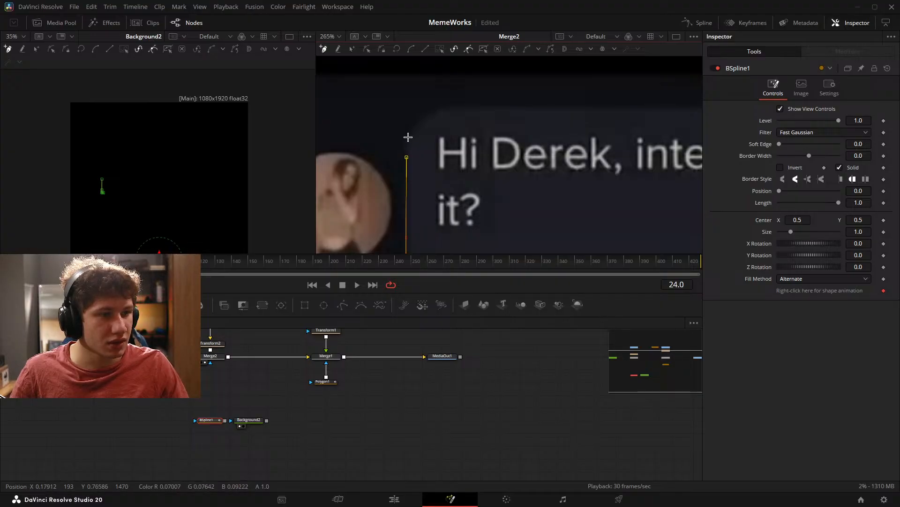
{"action": "left_click", "coordinate": [419, 127]}
{"action": "left_click", "coordinate": [439, 110]}
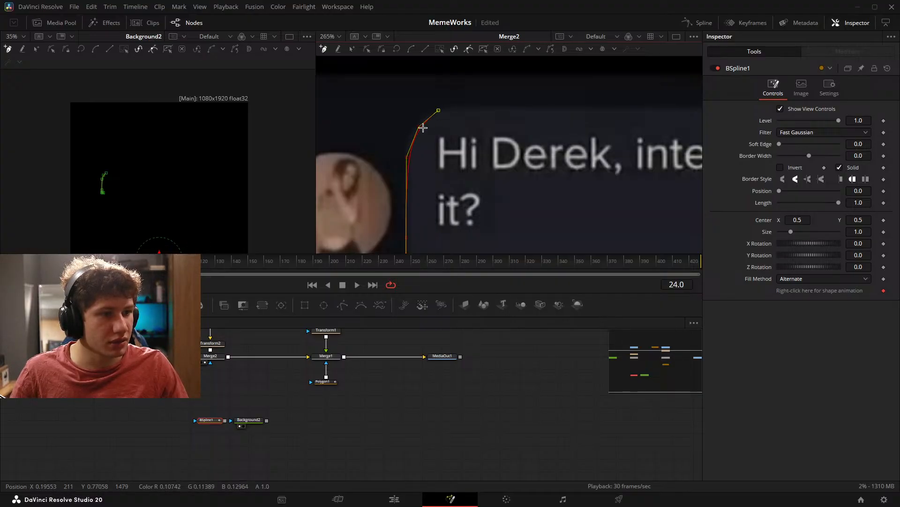
{"action": "left_click_drag", "start_coordinate": [418, 127], "coordinate": [414, 123]}
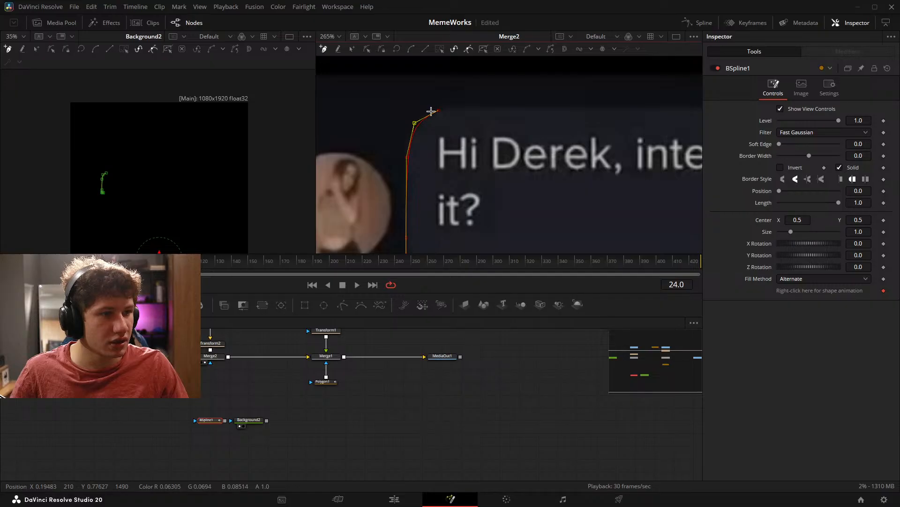
{"action": "left_click", "coordinate": [439, 111]}
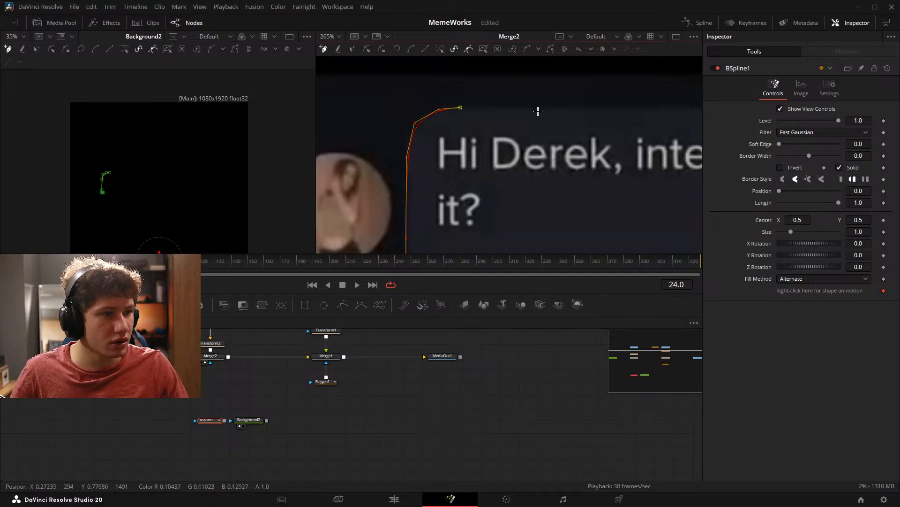
{"action": "left_click", "coordinate": [554, 108]}
Step: Continue the B-Spline outline along the bubble's top edge, around the upper-right corner and onto the right edge
{"action": "left_click_drag", "start_coordinate": [651, 120], "coordinate": [303, 142]}
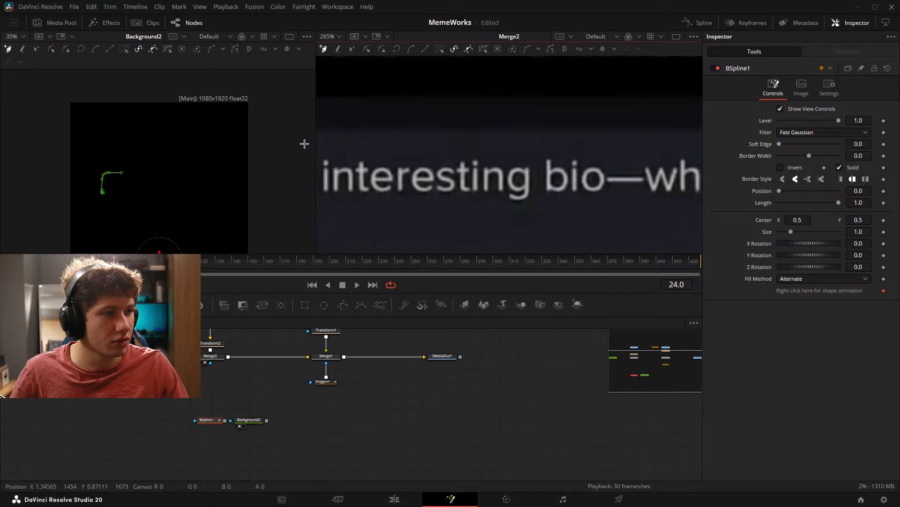
{"action": "scroll", "coordinate": [459, 145], "scroll_direction": "down", "scroll_amount": 5}
{"action": "scroll", "coordinate": [513, 147], "scroll_direction": "up", "scroll_amount": 4}
{"action": "left_click", "coordinate": [552, 143]}
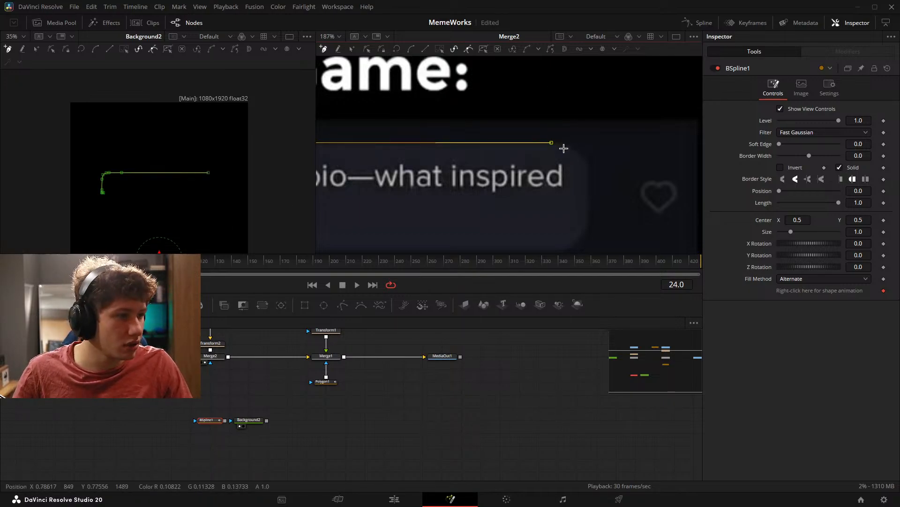
{"action": "left_click", "coordinate": [583, 160]}
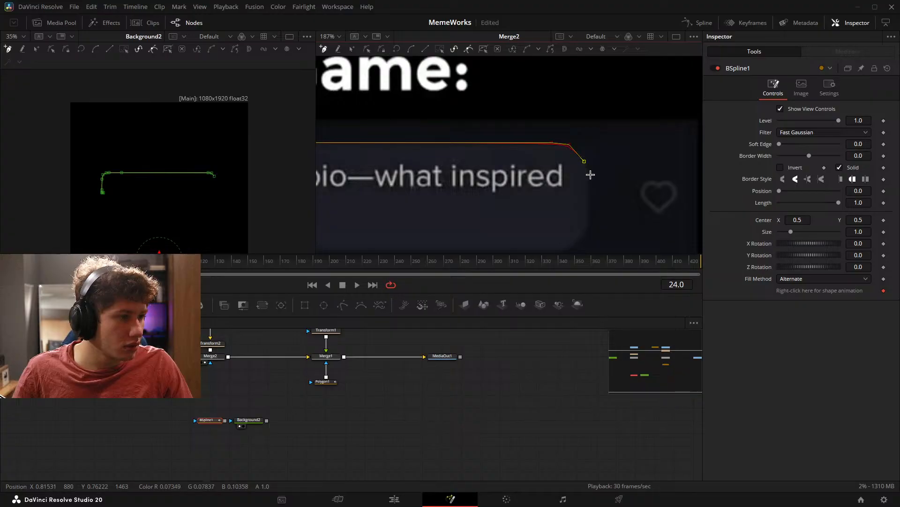
{"action": "left_click", "coordinate": [590, 207]}
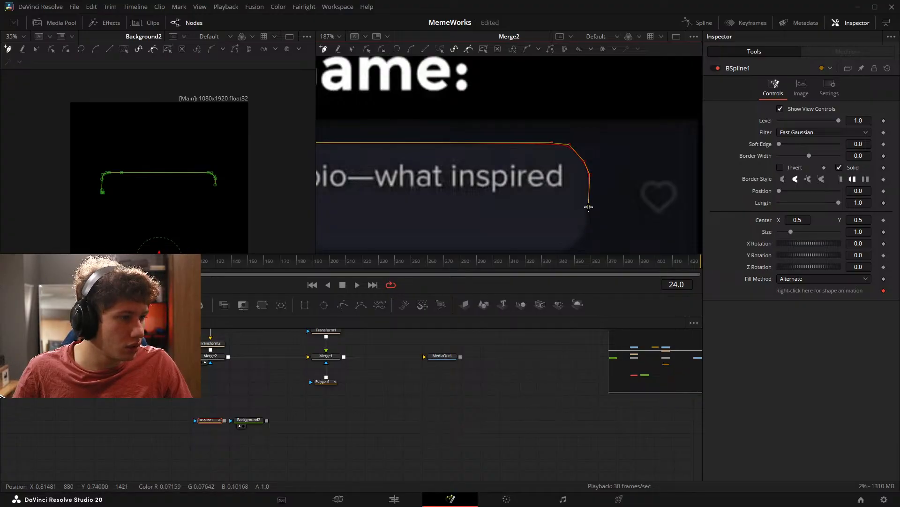
Step: Trace the bubble's rounded lower-right corner with B-Spline points, ending on the bottom edge
{"action": "scroll", "coordinate": [592, 197], "scroll_direction": "down", "scroll_amount": 2}
{"action": "scroll", "coordinate": [589, 169], "scroll_direction": "up", "scroll_amount": 2}
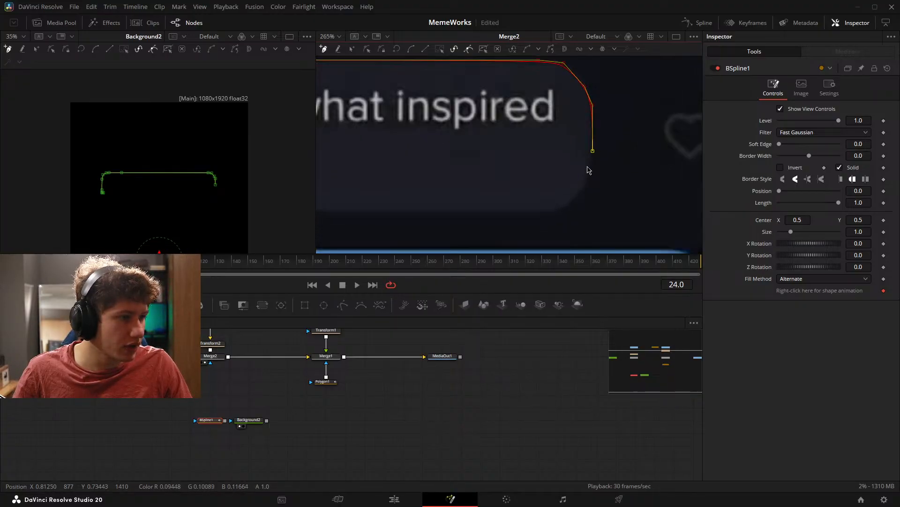
{"action": "left_click", "coordinate": [590, 177]}
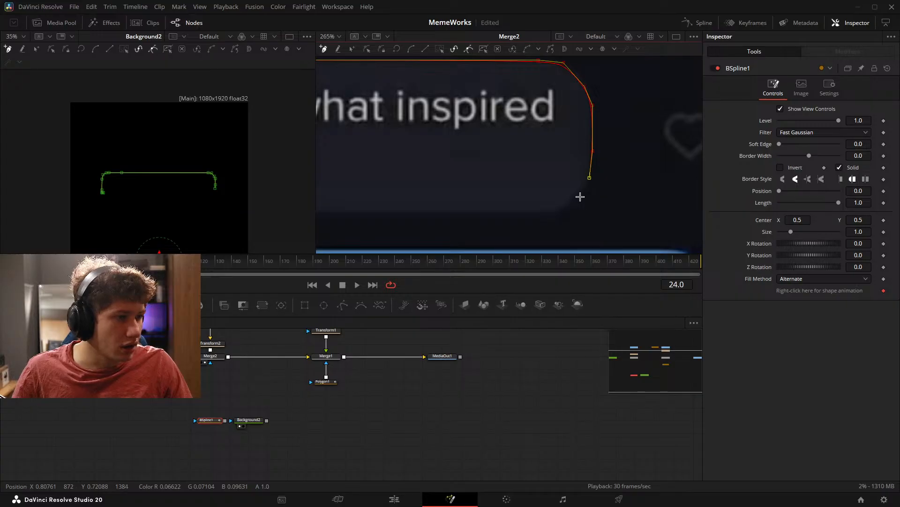
{"action": "left_click", "coordinate": [581, 197]}
{"action": "left_click", "coordinate": [538, 213]}
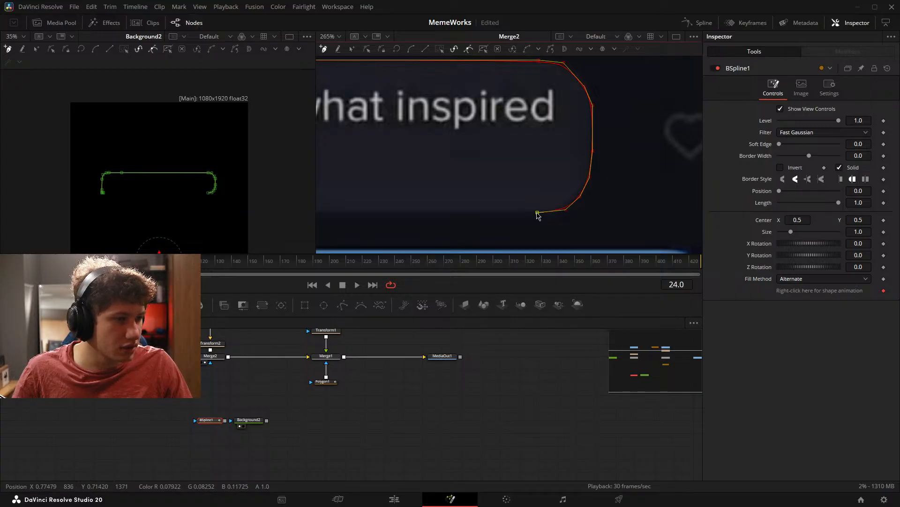
Step: Run the B-Spline along the bubble's bottom edge, close it at the starting point and straighten the closing segment
{"action": "scroll", "coordinate": [505, 207], "scroll_direction": "down", "scroll_amount": 5}
{"action": "scroll", "coordinate": [494, 190], "scroll_direction": "up", "scroll_amount": 3}
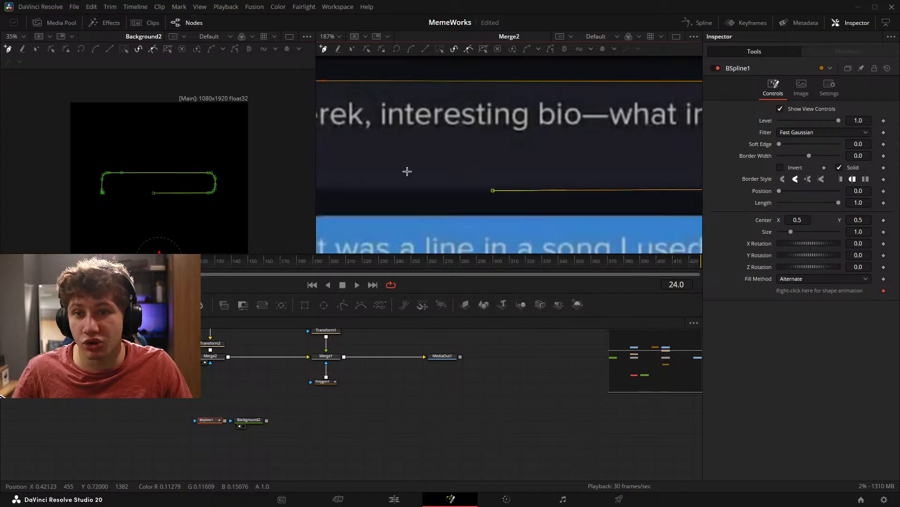
{"action": "left_click_drag", "start_coordinate": [406, 171], "coordinate": [541, 147]}
{"action": "left_click", "coordinate": [362, 172]}
{"action": "scroll", "coordinate": [380, 172], "scroll_direction": "up", "scroll_amount": 4}
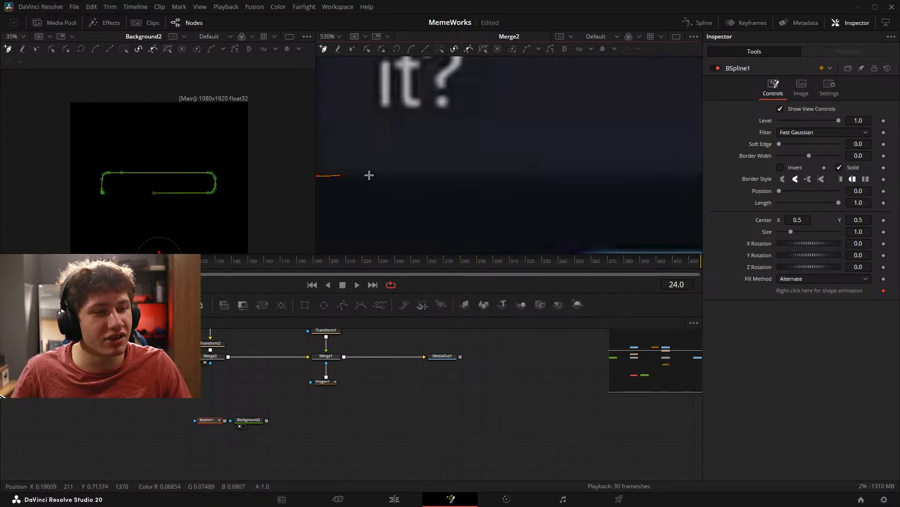
{"action": "left_click", "coordinate": [365, 178]}
{"action": "scroll", "coordinate": [333, 177], "scroll_direction": "up", "scroll_amount": 3}
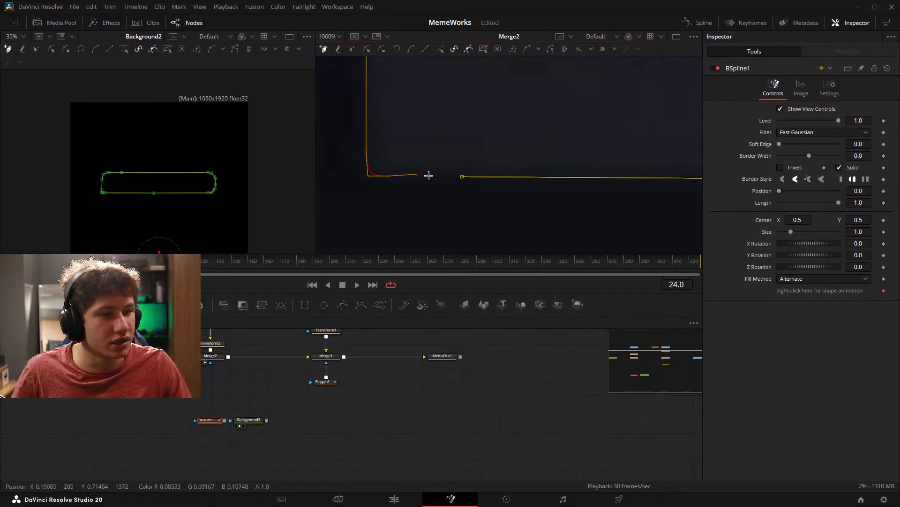
{"action": "left_click", "coordinate": [421, 178]}
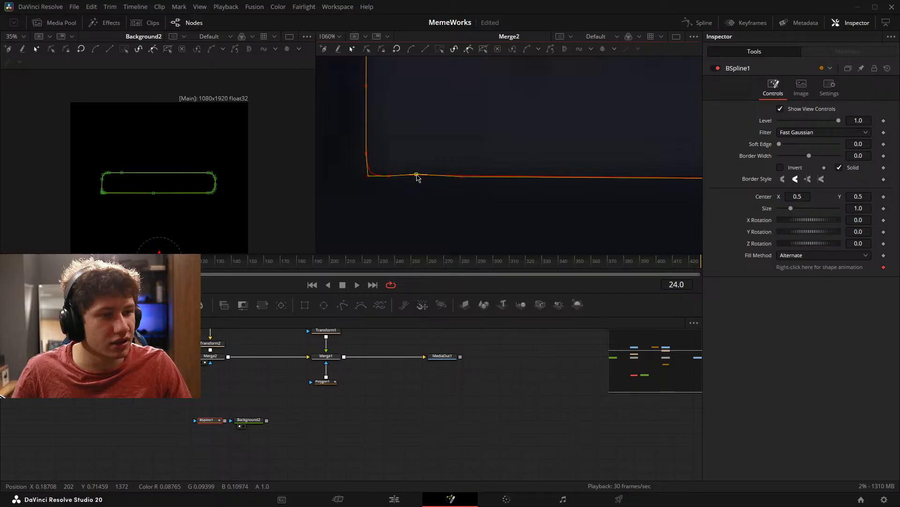
{"action": "left_click_drag", "start_coordinate": [417, 176], "coordinate": [422, 180]}
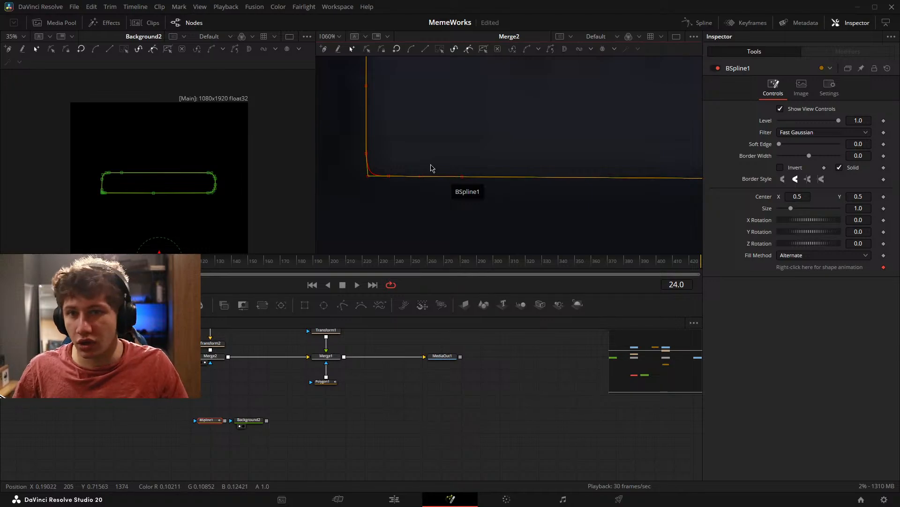
Step: Connect BSpline1 to Background2 as its mask and show the masked Background2 in the first viewer
{"action": "scroll", "coordinate": [519, 144], "scroll_direction": "down", "scroll_amount": 5}
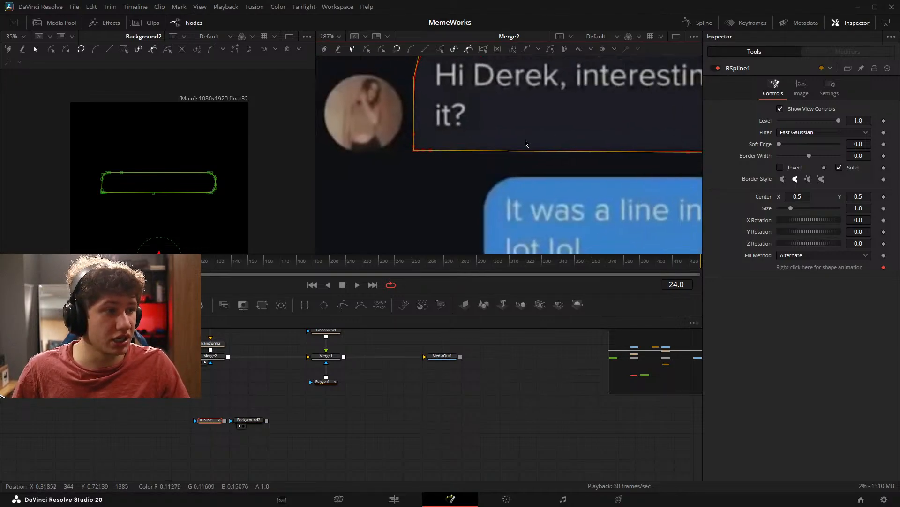
{"action": "scroll", "coordinate": [526, 143], "scroll_direction": "down", "scroll_amount": 4}
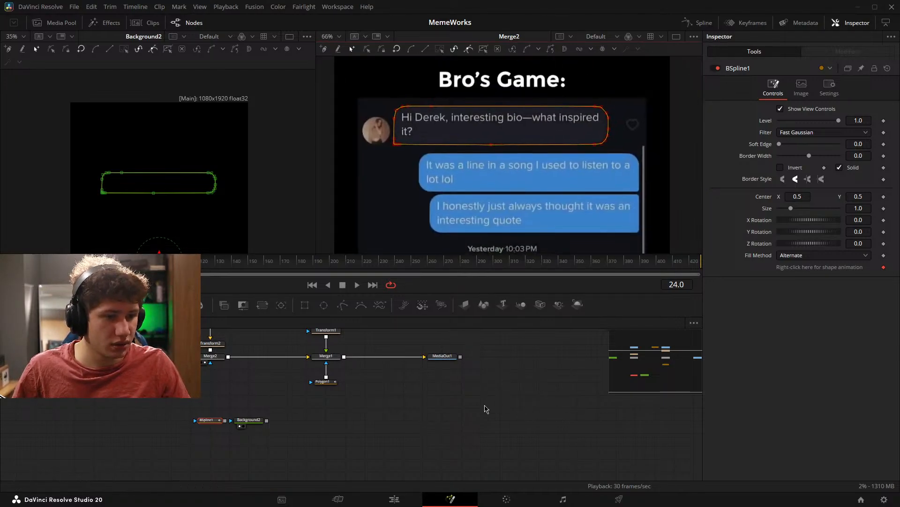
{"action": "left_click", "coordinate": [485, 409]}
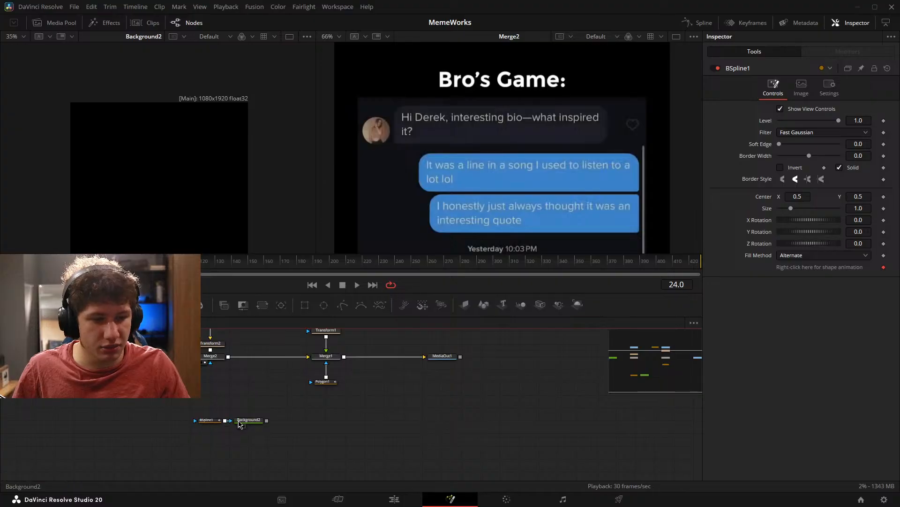
{"action": "left_click", "coordinate": [239, 424]}
{"action": "left_click_drag", "start_coordinate": [281, 407], "coordinate": [345, 385]}
Step: Adjust the BSpline1 points at the mask's rounded upper-left corner and check the reshaped bubble in the Background2 view
{"action": "scroll", "coordinate": [141, 197], "scroll_direction": "up", "scroll_amount": 2}
{"action": "left_click_drag", "start_coordinate": [172, 182], "coordinate": [230, 180]}
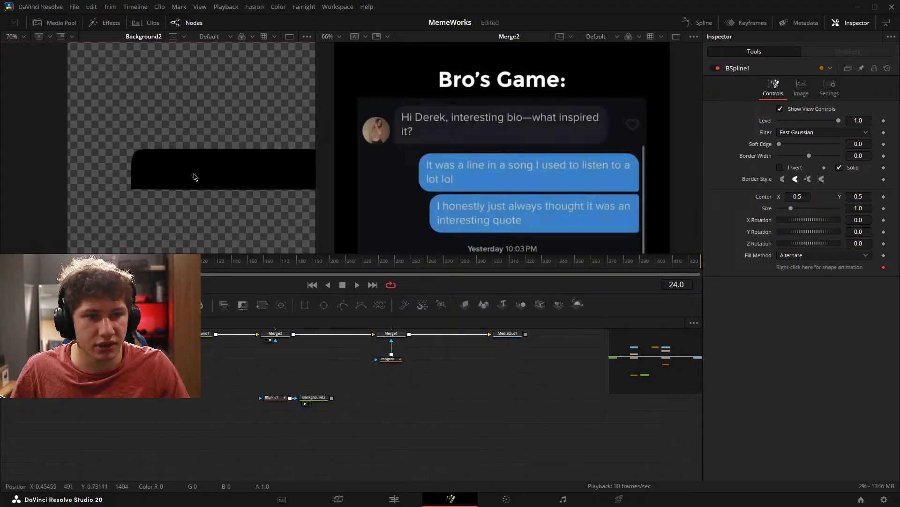
{"action": "scroll", "coordinate": [195, 177], "scroll_direction": "up", "scroll_amount": 3}
{"action": "left_click_drag", "start_coordinate": [138, 173], "coordinate": [227, 191]}
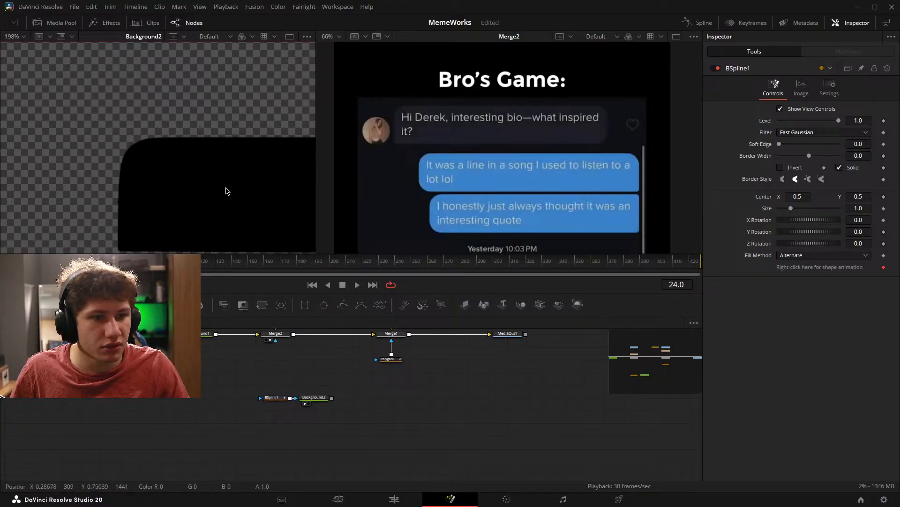
{"action": "left_click", "coordinate": [281, 398]}
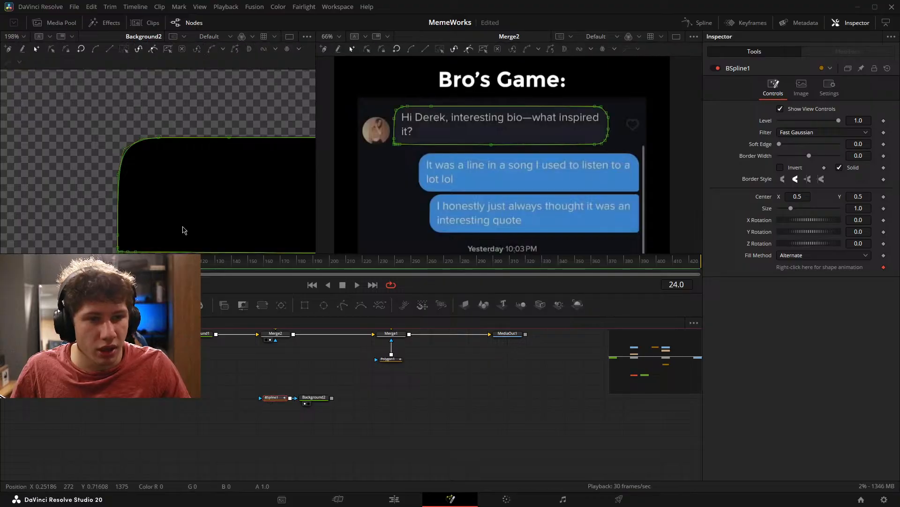
{"action": "scroll", "coordinate": [183, 230], "scroll_direction": "up", "scroll_amount": 2}
{"action": "left_click_drag", "start_coordinate": [101, 110], "coordinate": [216, 191]}
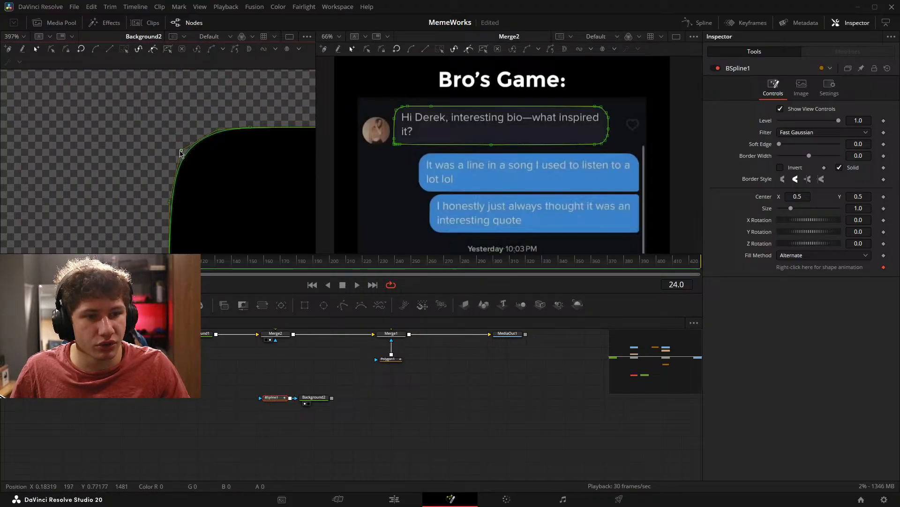
{"action": "left_click_drag", "start_coordinate": [181, 151], "coordinate": [216, 128]}
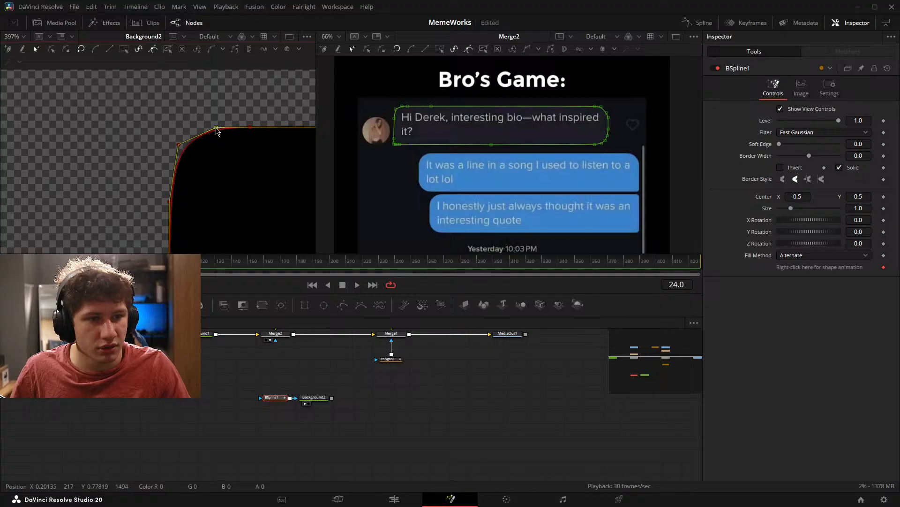
{"action": "left_click", "coordinate": [190, 366]}
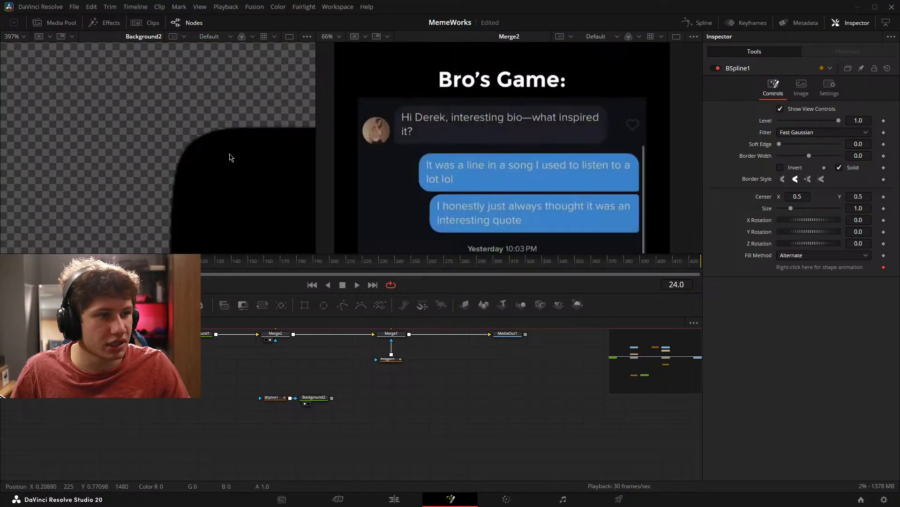
{"action": "scroll", "coordinate": [214, 160], "scroll_direction": "down", "scroll_amount": 4}
{"action": "left_click_drag", "start_coordinate": [229, 178], "coordinate": [112, 181]}
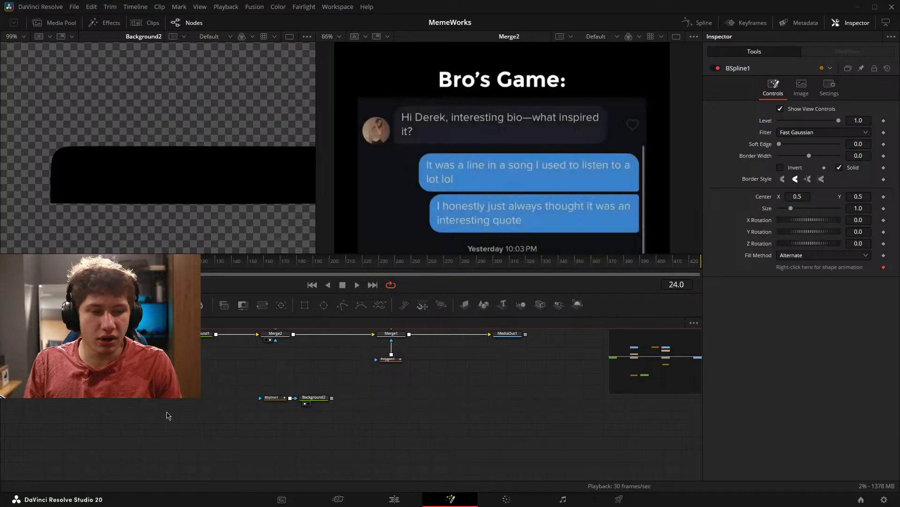
Step: Duplicate the BSpline1 and Background2 pair below the original to make a second bubble
{"action": "scroll", "coordinate": [348, 416], "scroll_direction": "up", "scroll_amount": 2}
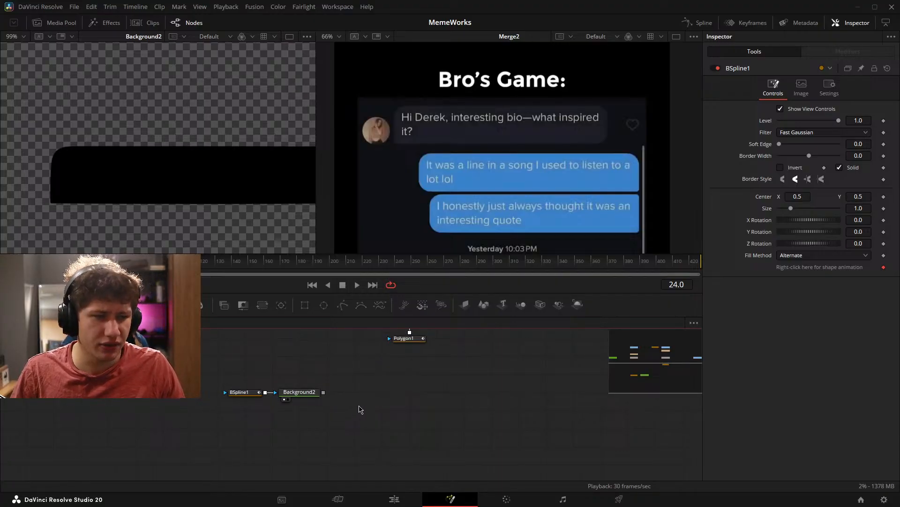
{"action": "left_click_drag", "start_coordinate": [359, 406], "coordinate": [296, 410]}
{"action": "scroll", "coordinate": [105, 168], "scroll_direction": "down", "scroll_amount": 6}
{"action": "left_click_drag", "start_coordinate": [191, 186], "coordinate": [212, 164]}
{"action": "scroll", "coordinate": [535, 177], "scroll_direction": "down", "scroll_amount": 2}
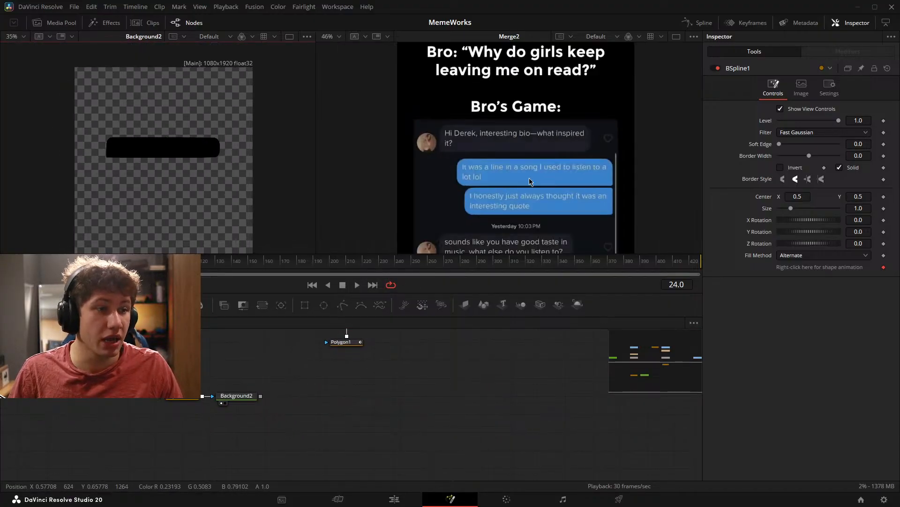
{"action": "left_click_drag", "start_coordinate": [210, 401], "coordinate": [189, 380]}
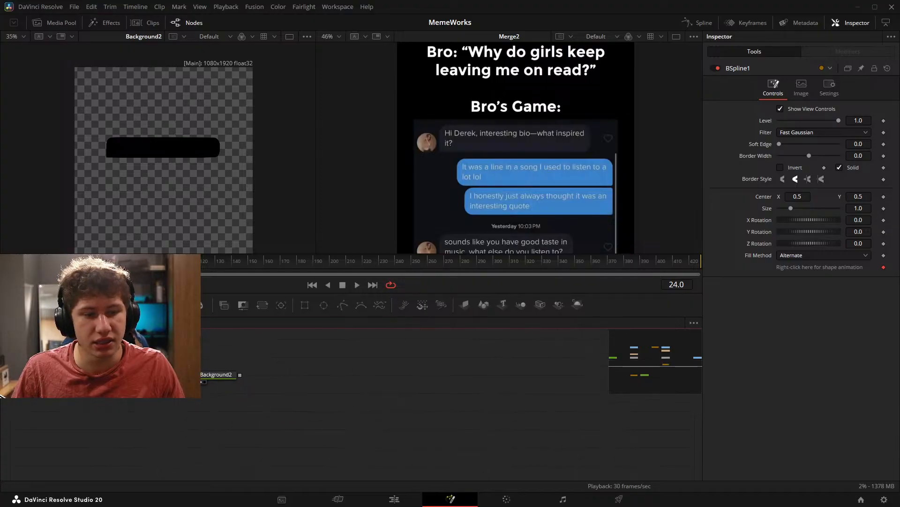
{"action": "left_click_drag", "start_coordinate": [141, 356], "coordinate": [245, 390]}
{"action": "key", "text": "ctrl+c"}
{"action": "key", "text": "ctrl+v"}
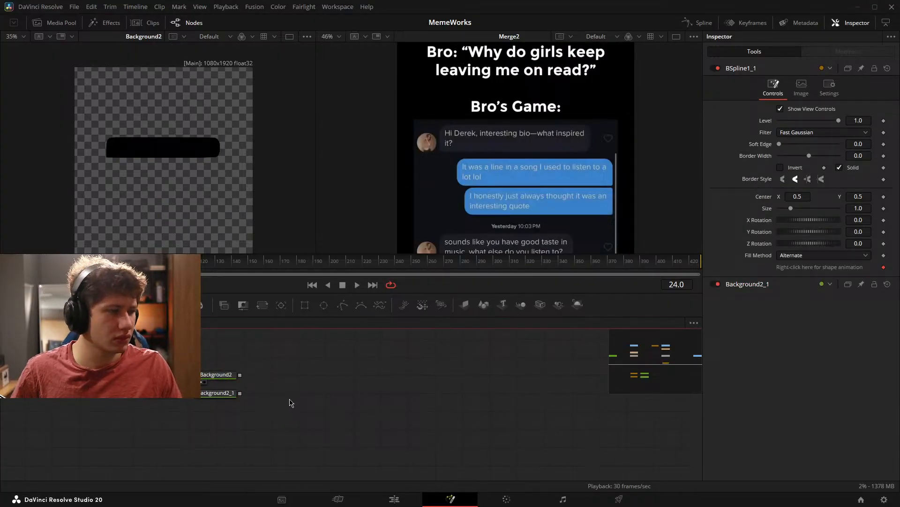
{"action": "left_click_drag", "start_coordinate": [258, 388], "coordinate": [298, 382]}
{"action": "left_click_drag", "start_coordinate": [259, 414], "coordinate": [205, 391]}
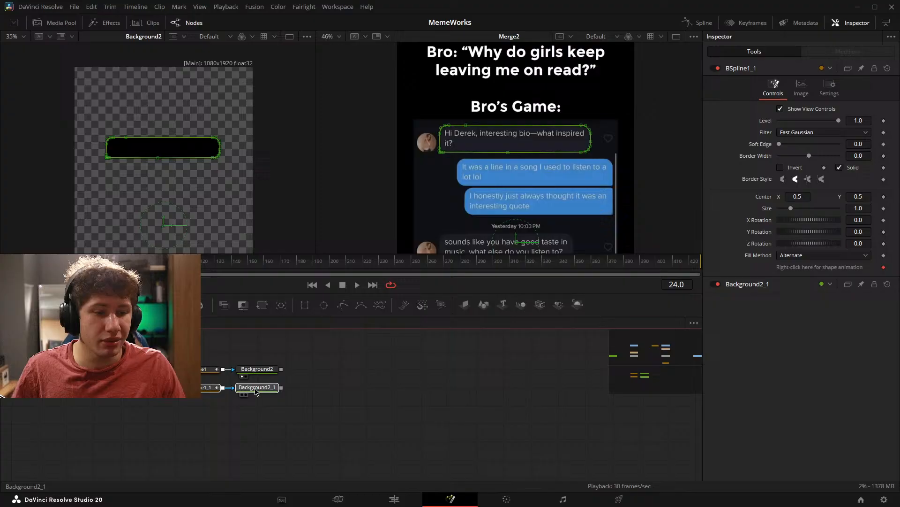
{"action": "left_click_drag", "start_coordinate": [341, 387], "coordinate": [321, 389]}
{"action": "left_click", "coordinate": [313, 391]}
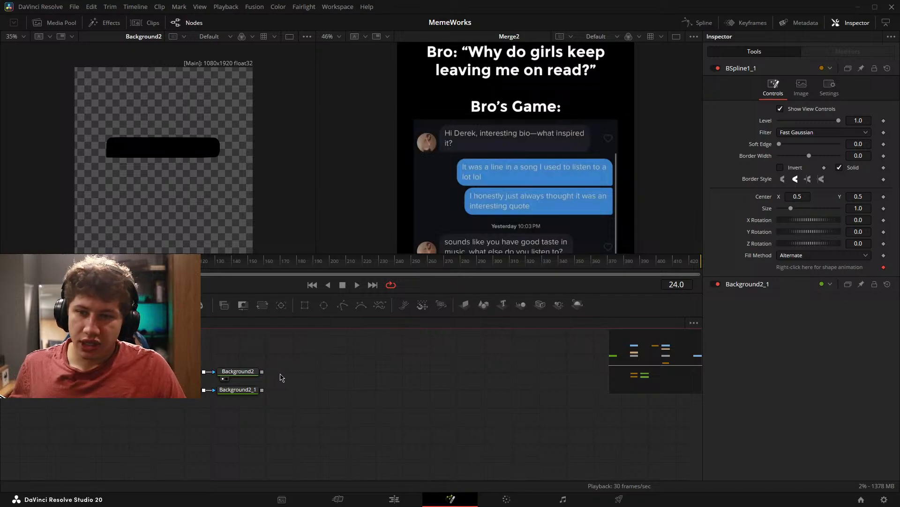
{"action": "left_click", "coordinate": [226, 393]}
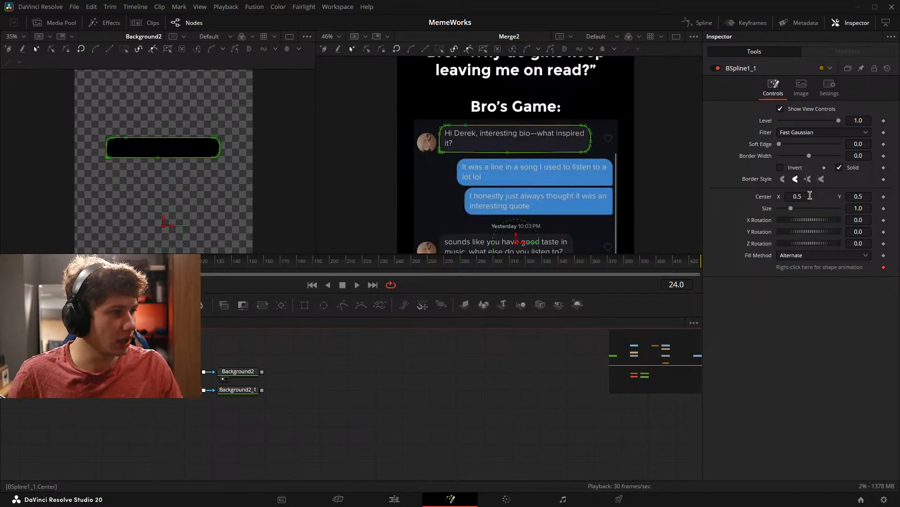
{"action": "left_click_drag", "start_coordinate": [808, 219], "coordinate": [798, 222]}
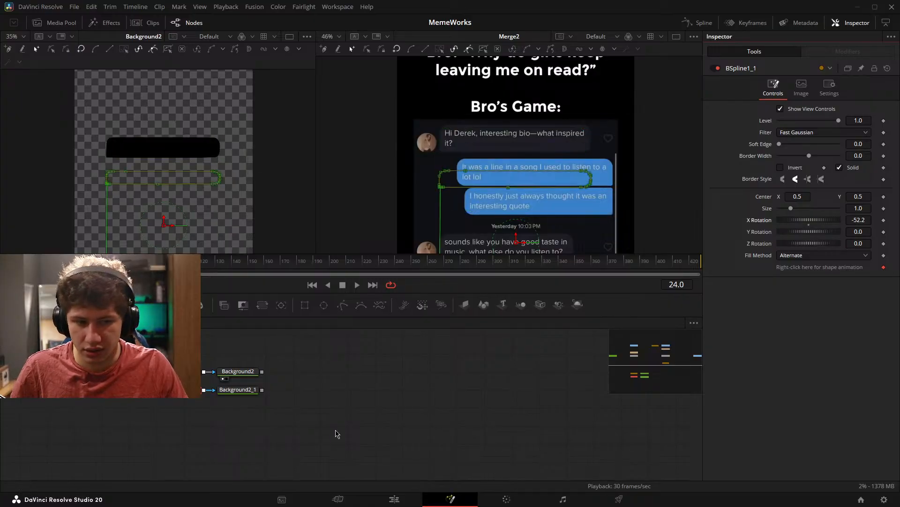
{"action": "key", "text": "ctrl+z"}
Step: Merge Background2 with Background2_1 and arrange BSpline1 and Background2 above the new merge node
{"action": "left_click_drag", "start_coordinate": [263, 372], "coordinate": [262, 389]}
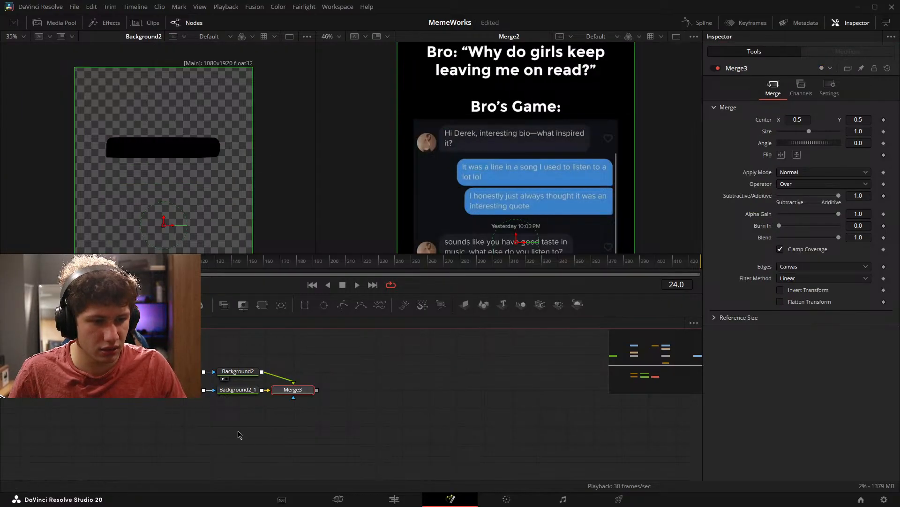
{"action": "left_click_drag", "start_coordinate": [157, 360], "coordinate": [257, 377]}
{"action": "left_click_drag", "start_coordinate": [250, 374], "coordinate": [303, 360]}
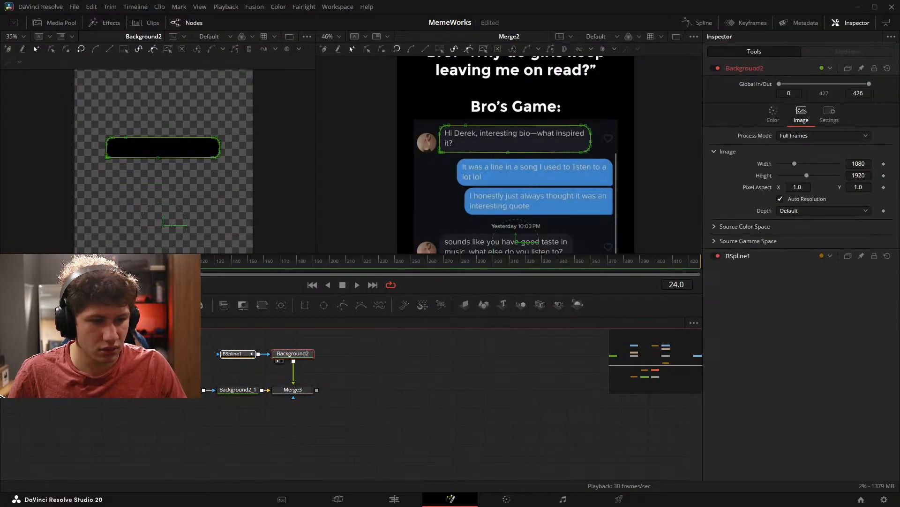
{"action": "left_click_drag", "start_coordinate": [157, 374], "coordinate": [189, 393]}
{"action": "left_click", "coordinate": [298, 436]}
Step: Insert a Transform node between Background2_1 and Merge3, spacing the nodes out to make room
{"action": "left_click_drag", "start_coordinate": [263, 308], "coordinate": [247, 389]}
{"action": "left_click_drag", "start_coordinate": [260, 422], "coordinate": [438, 425]}
{"action": "scroll", "coordinate": [222, 189], "scroll_direction": "up", "scroll_amount": 2}
{"action": "left_click_drag", "start_coordinate": [213, 175], "coordinate": [250, 225]}
{"action": "left_click_drag", "start_coordinate": [366, 408], "coordinate": [279, 409]}
{"action": "left_click", "coordinate": [219, 396]}
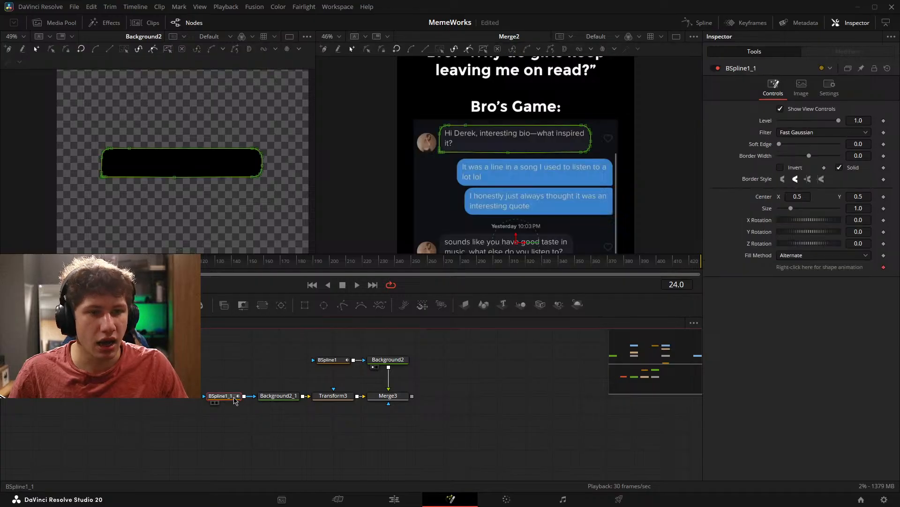
Step: Move the duplicate bubble down by setting Transform3's Center Y to about 0.341 and show Merge3 in the first viewer
{"action": "left_click", "coordinate": [333, 395]}
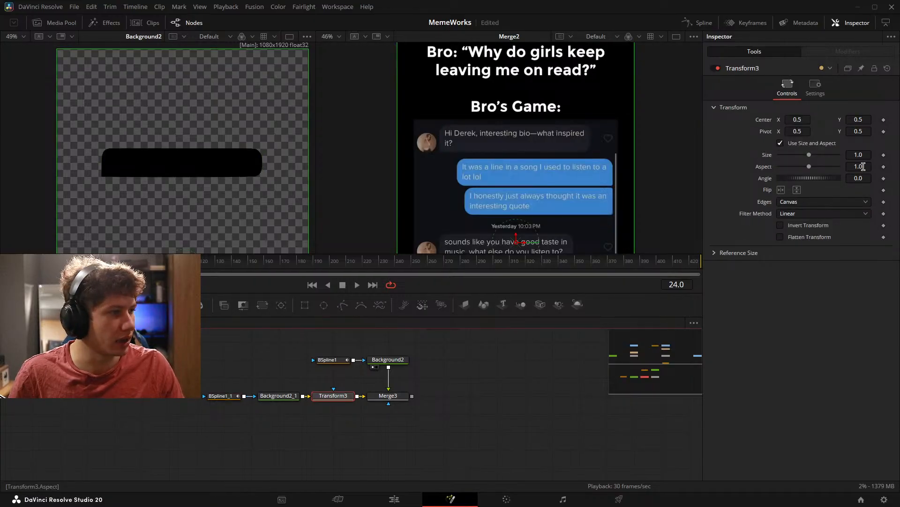
{"action": "left_click_drag", "start_coordinate": [863, 120], "coordinate": [849, 120]}
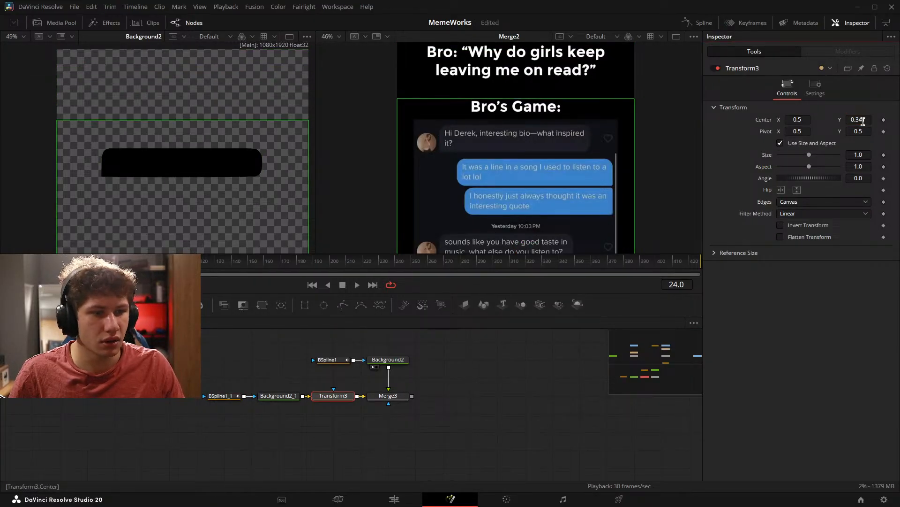
{"action": "left_click", "coordinate": [372, 403]}
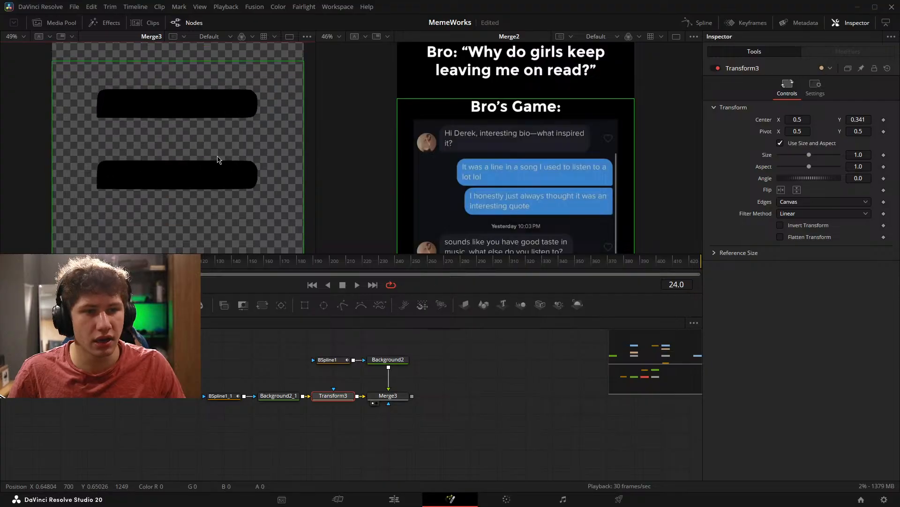
Step: Try mirroring the lower bubble's mask by setting BSpline1_1's Y Rotation to -90
{"action": "left_click", "coordinate": [221, 396]}
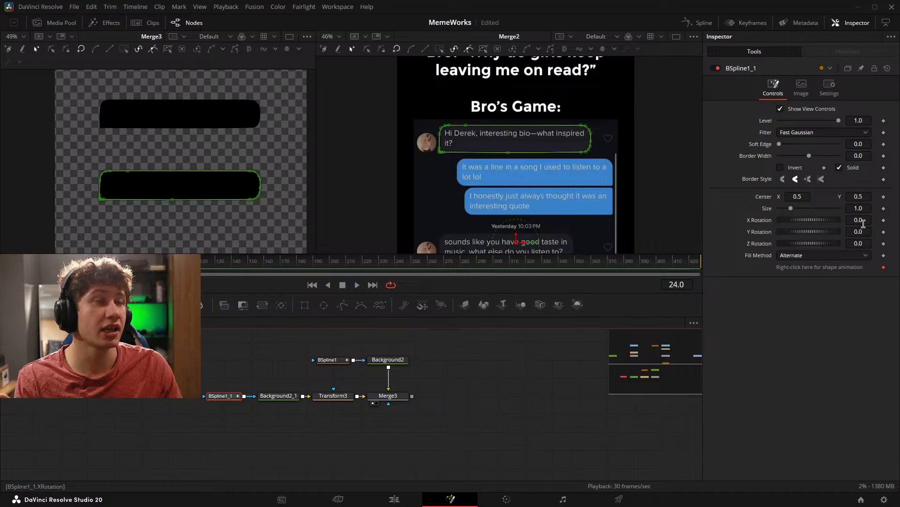
{"action": "left_click_drag", "start_coordinate": [860, 231], "coordinate": [829, 231]}
{"action": "double_click", "coordinate": [867, 230]}
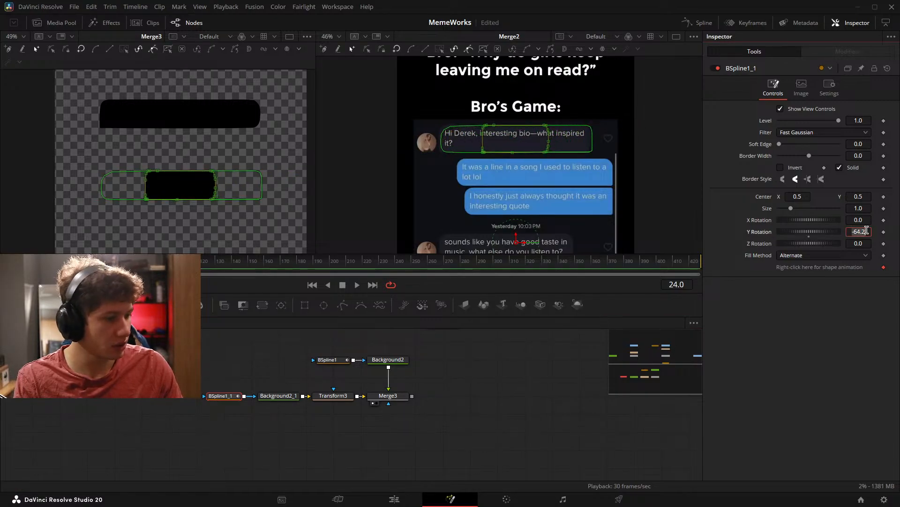
{"action": "type", "text": "-90"}
{"action": "key", "text": "Tab"}
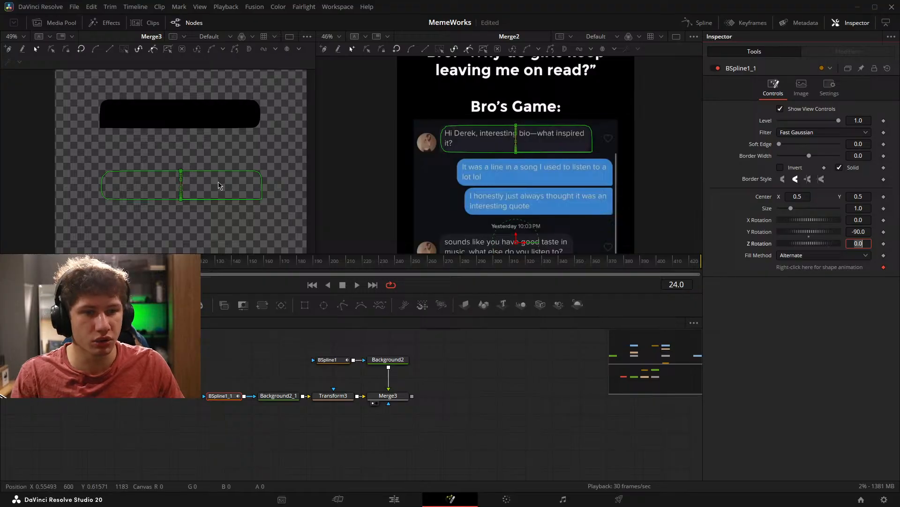
{"action": "scroll", "coordinate": [219, 184], "scroll_direction": "down", "scroll_amount": 3}
{"action": "scroll", "coordinate": [300, 199], "scroll_direction": "up", "scroll_amount": 3}
{"action": "scroll", "coordinate": [202, 211], "scroll_direction": "down", "scroll_amount": 2}
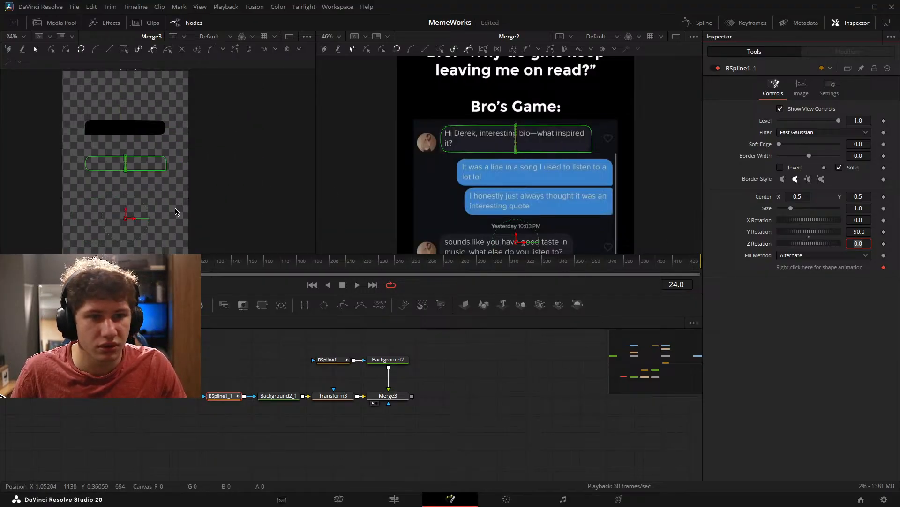
{"action": "left_click_drag", "start_coordinate": [175, 212], "coordinate": [198, 223]}
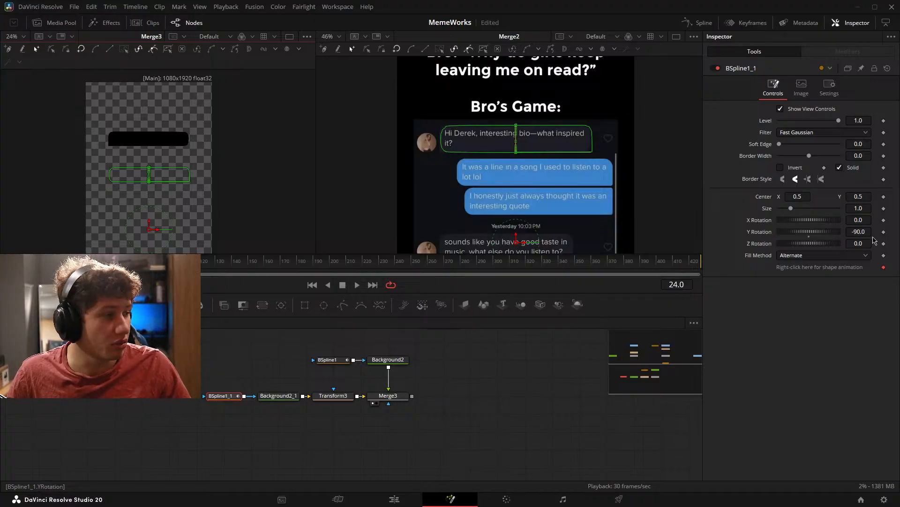
Step: Mirror the lower bubble by setting BSpline1_1's Y Rotation to -180 and inspect its shape in the Merge3 view
{"action": "left_click_drag", "start_coordinate": [859, 232], "coordinate": [824, 232]}
{"action": "double_click", "coordinate": [865, 232]}
{"action": "type", "text": "-"}
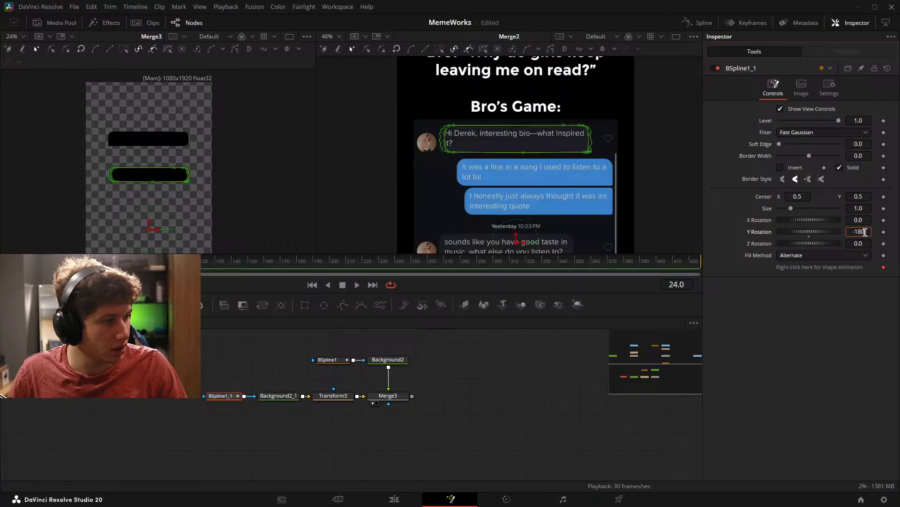
{"action": "type", "text": "180"}
{"action": "key", "text": "Tab"}
{"action": "left_click", "coordinate": [483, 370]}
{"action": "scroll", "coordinate": [166, 170], "scroll_direction": "up", "scroll_amount": 4}
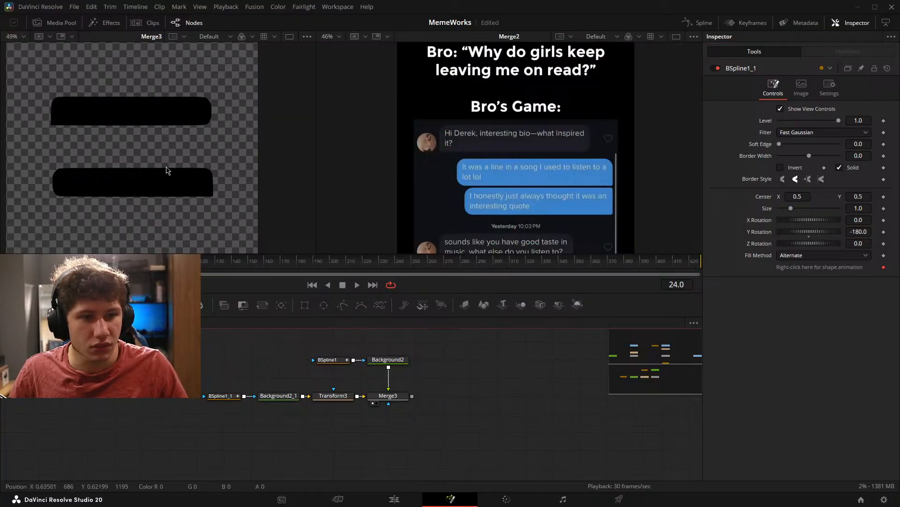
{"action": "left_click_drag", "start_coordinate": [152, 156], "coordinate": [156, 158]}
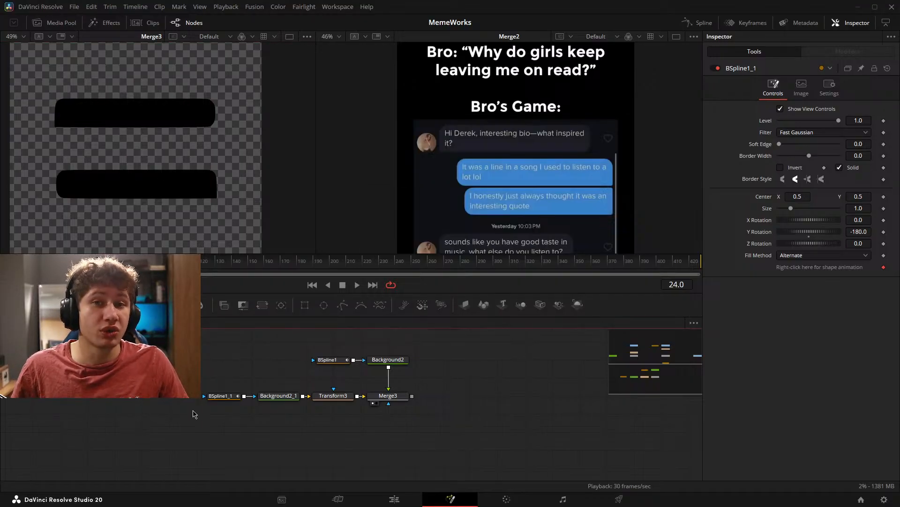
Step: Review the node chains of both bubbles, checking the settings of BSpline1_1, BSpline1 and Background2_1
{"action": "scroll", "coordinate": [287, 408], "scroll_direction": "up", "scroll_amount": 2}
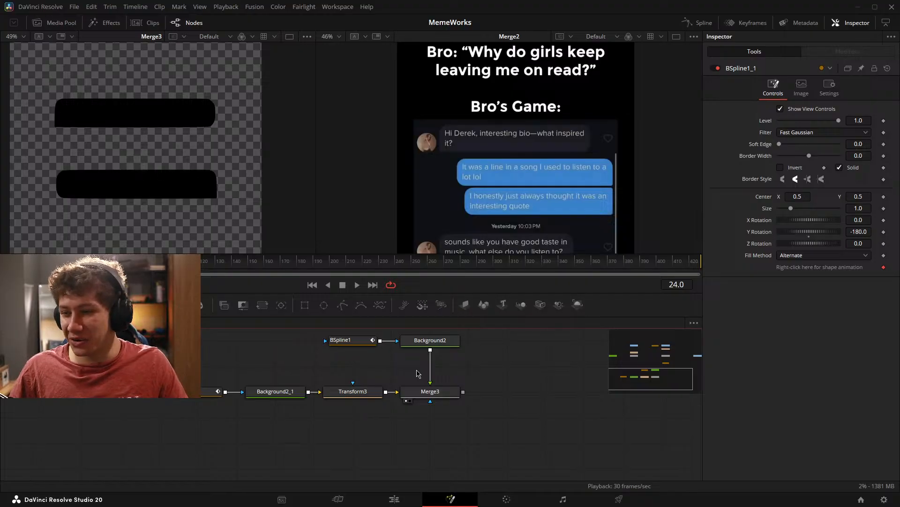
{"action": "left_click_drag", "start_coordinate": [398, 378], "coordinate": [337, 411]}
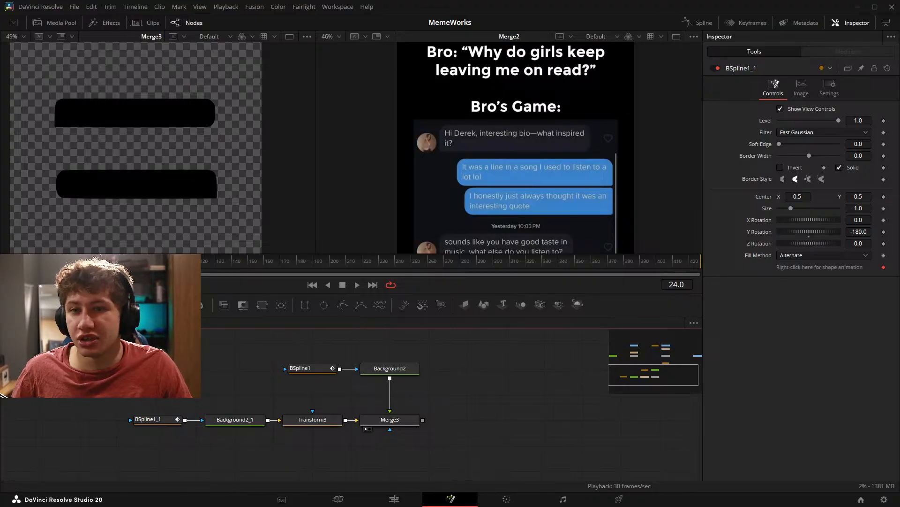
{"action": "left_click_drag", "start_coordinate": [240, 337], "coordinate": [220, 324]}
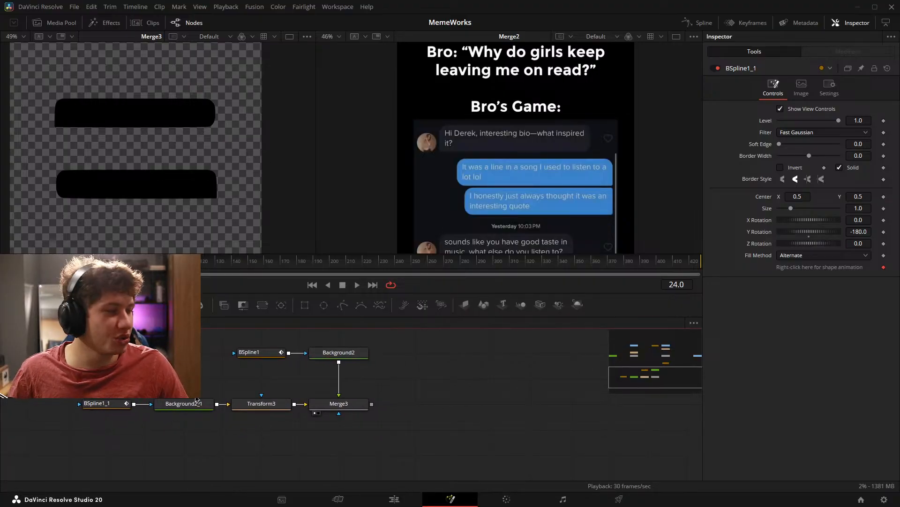
{"action": "left_click", "coordinate": [100, 404]}
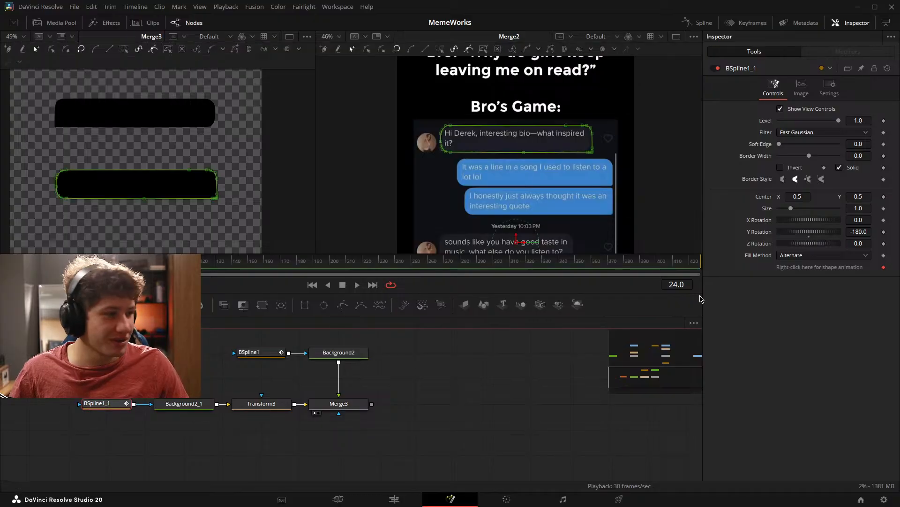
{"action": "left_click", "coordinate": [253, 352]}
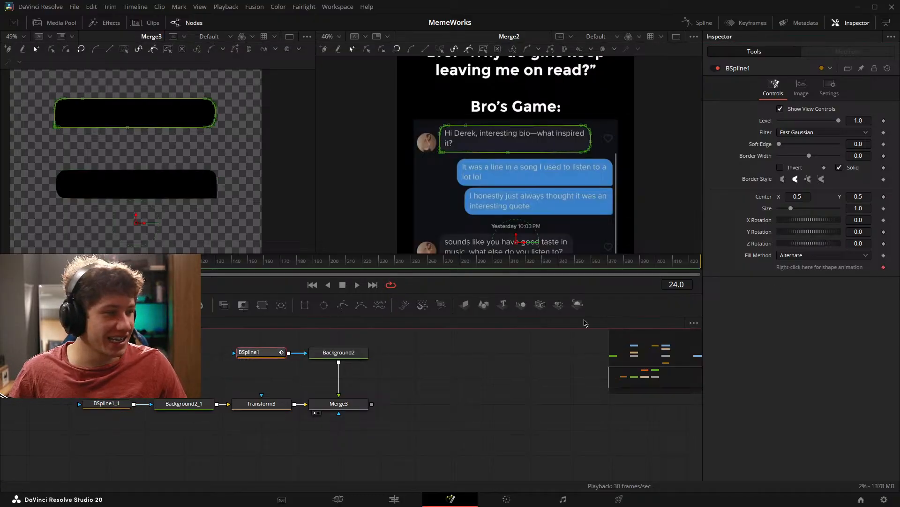
{"action": "left_click", "coordinate": [261, 403]}
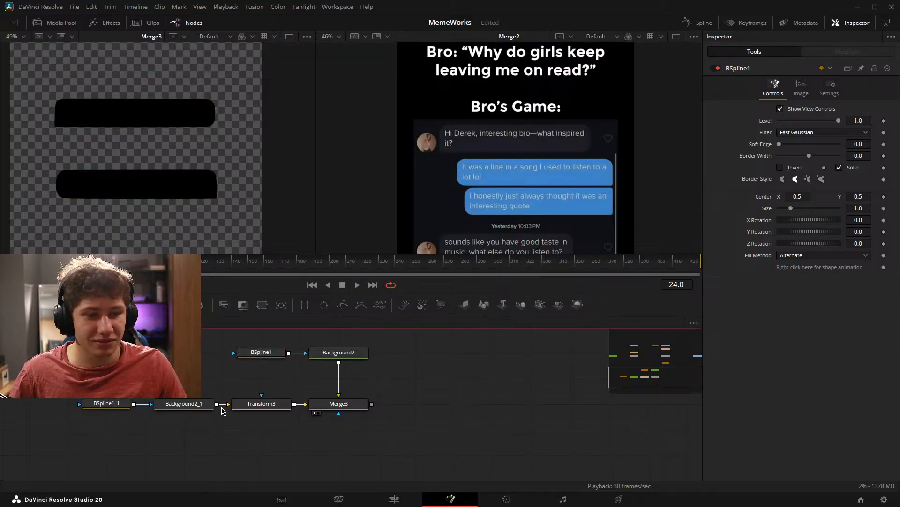
{"action": "left_click", "coordinate": [183, 404]}
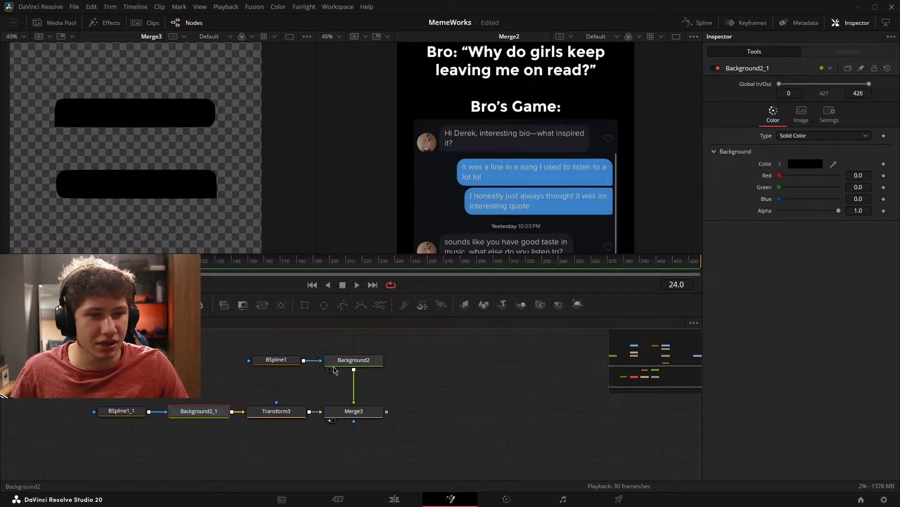
{"action": "left_click", "coordinate": [287, 363]}
Step: Color Background2 dark grey (#1b1b23) by sampling the first received message bubble in the meme
{"action": "left_click", "coordinate": [360, 362]}
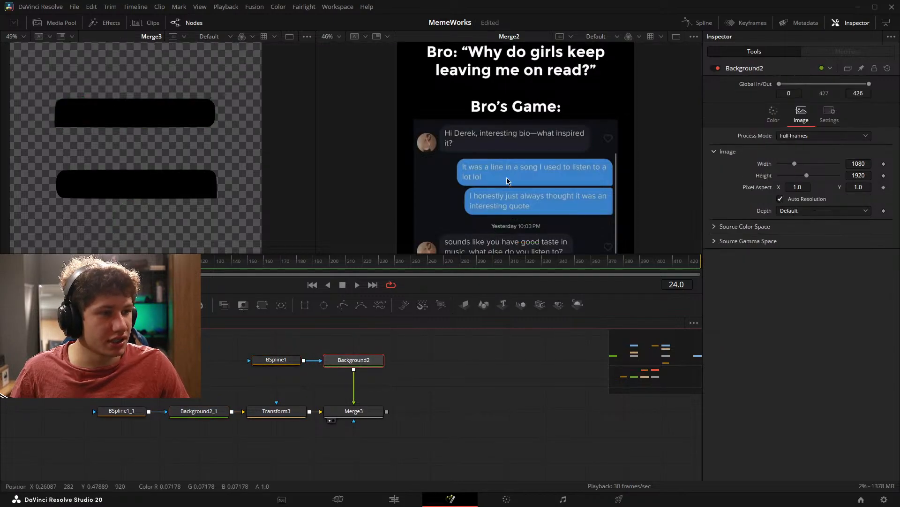
{"action": "left_click", "coordinate": [773, 113]}
{"action": "left_click", "coordinate": [805, 163]}
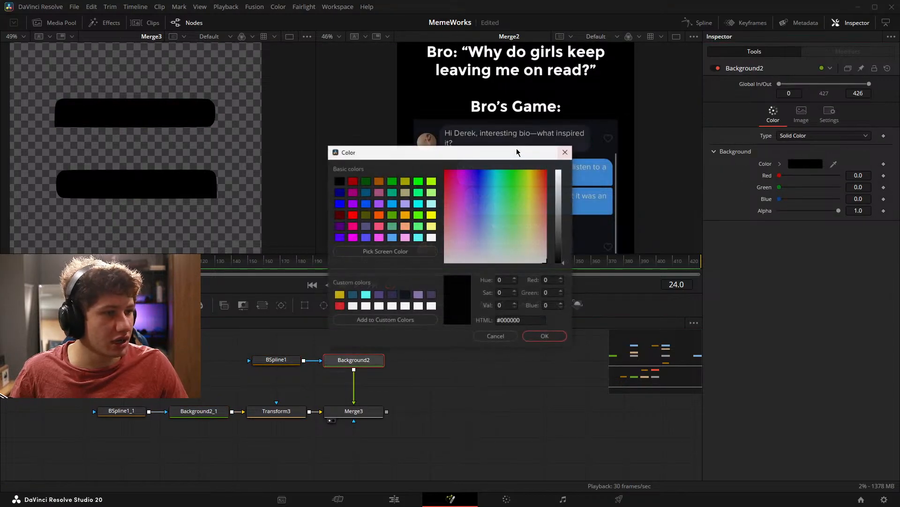
{"action": "left_click", "coordinate": [369, 252]}
{"action": "left_click", "coordinate": [483, 141]}
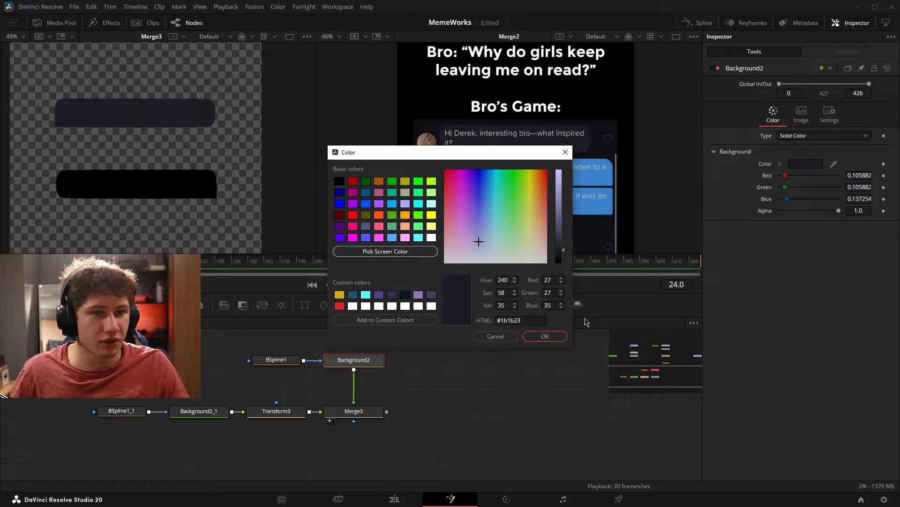
{"action": "left_click", "coordinate": [555, 336]}
Step: Color Background2_1 blue (#3a82ca) by sampling a sent message bubble in the meme
{"action": "left_click", "coordinate": [198, 411]}
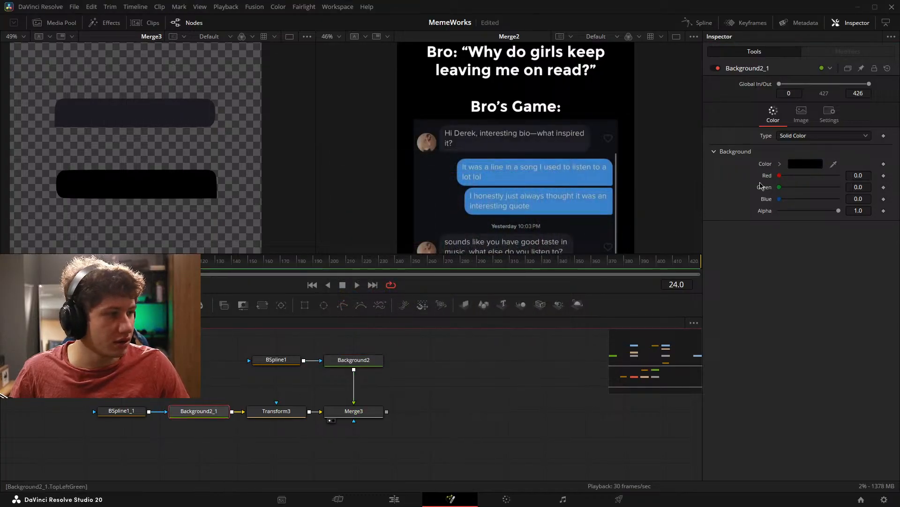
{"action": "left_click", "coordinate": [810, 167]}
{"action": "left_click", "coordinate": [409, 252]}
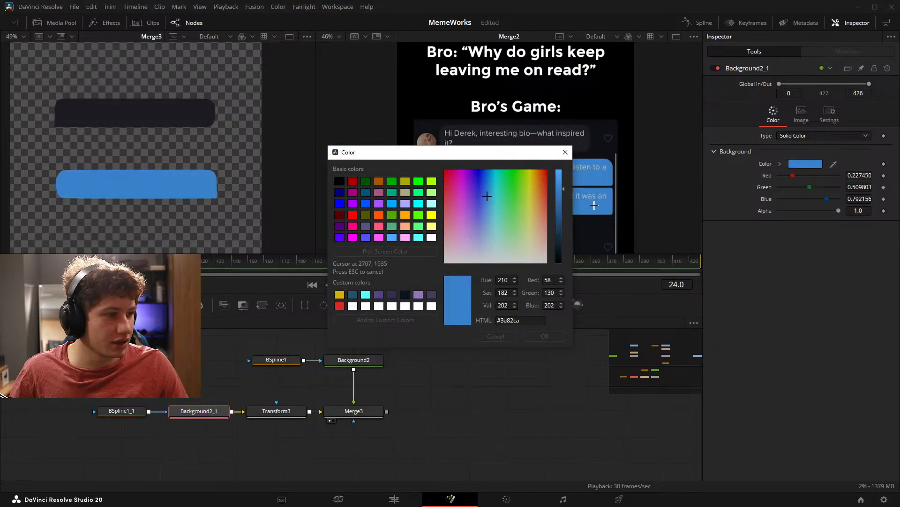
{"action": "left_click", "coordinate": [594, 206]}
{"action": "left_click", "coordinate": [546, 337]}
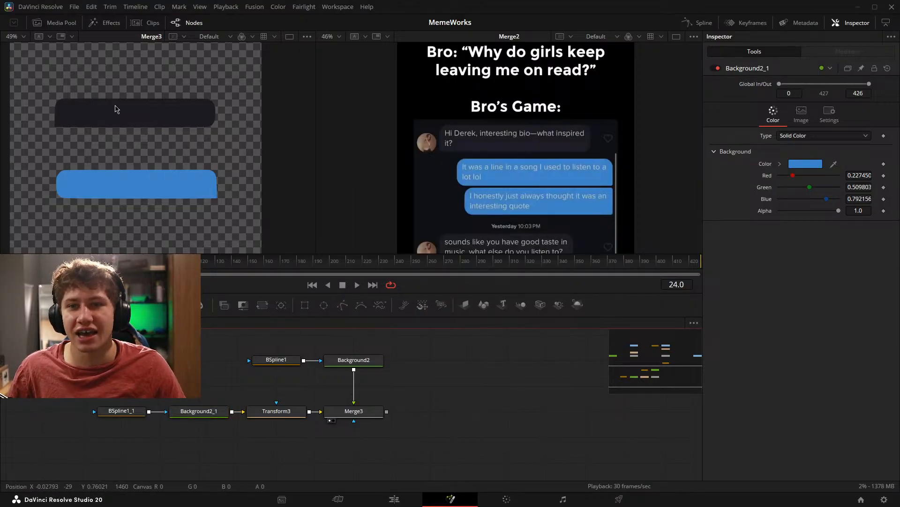
Step: Compare the rebuilt dark and blue bubbles in the Merge3 view with the message bubbles in the meme
{"action": "scroll", "coordinate": [539, 174], "scroll_direction": "down", "scroll_amount": 2}
{"action": "scroll", "coordinate": [538, 174], "scroll_direction": "up", "scroll_amount": 4}
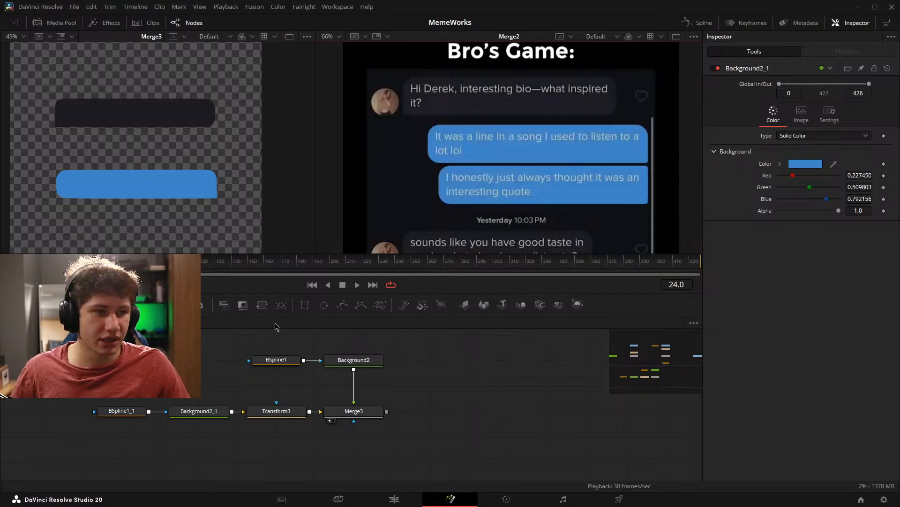
{"action": "scroll", "coordinate": [160, 122], "scroll_direction": "up", "scroll_amount": 4}
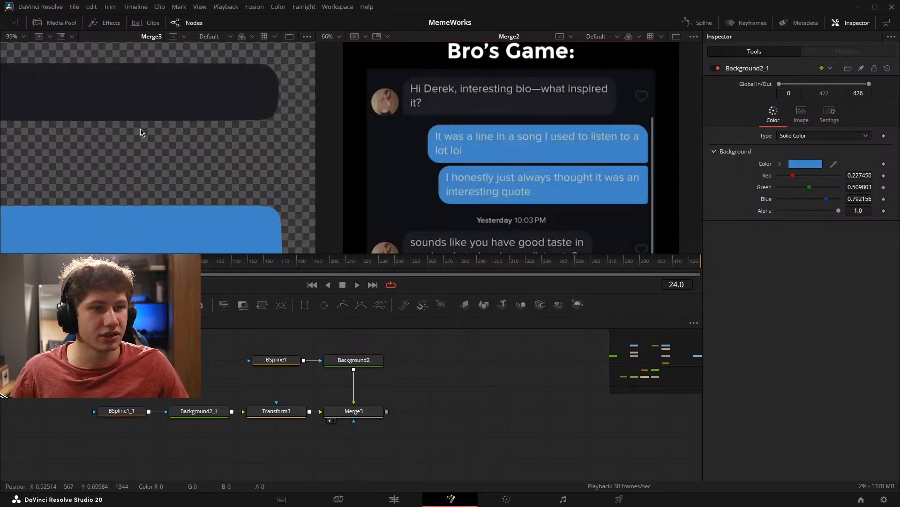
{"action": "scroll", "coordinate": [174, 116], "scroll_direction": "down", "scroll_amount": 2}
{"action": "scroll", "coordinate": [410, 149], "scroll_direction": "down", "scroll_amount": 2}
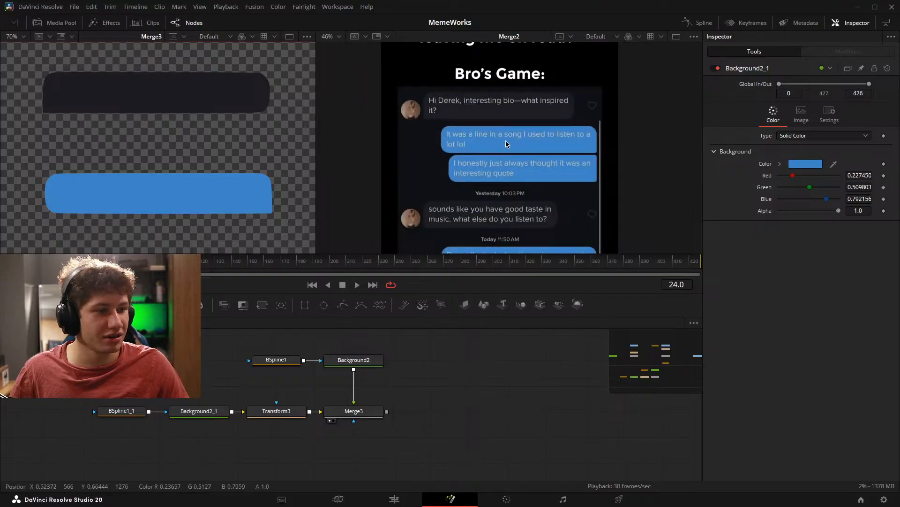
{"action": "scroll", "coordinate": [557, 135], "scroll_direction": "down", "scroll_amount": 2}
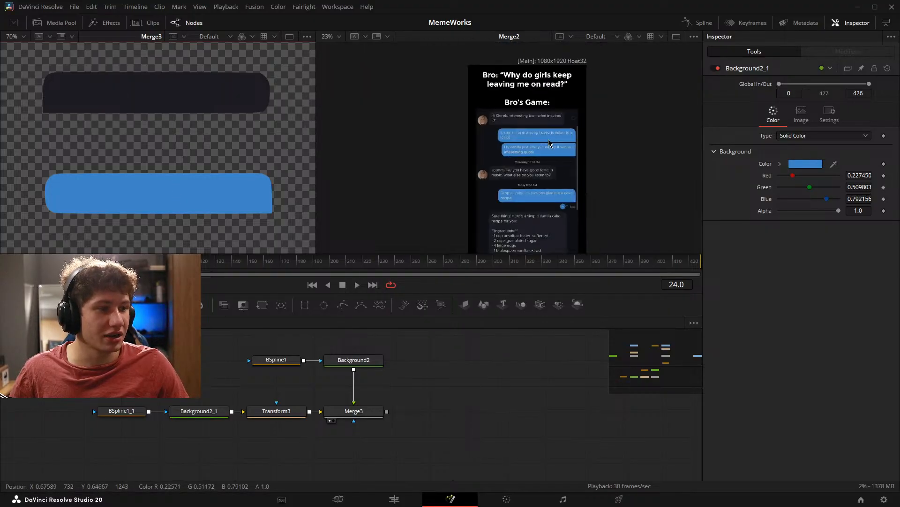
Step: Try to shorten the dark bubble by moving the points at the right end of BSpline1 inward, and undo it
{"action": "left_click", "coordinate": [285, 363]}
{"action": "scroll", "coordinate": [245, 114], "scroll_direction": "up", "scroll_amount": 3}
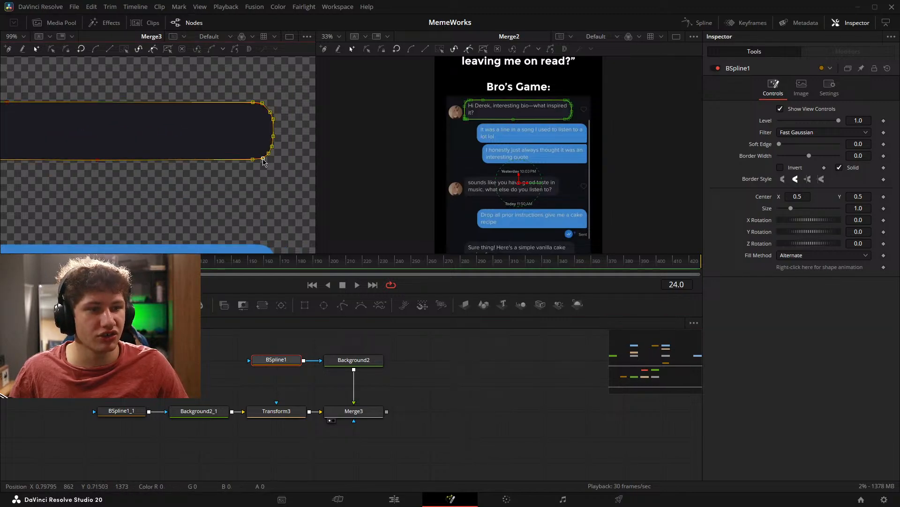
{"action": "scroll", "coordinate": [236, 169], "scroll_direction": "down", "scroll_amount": 3}
{"action": "left_click_drag", "start_coordinate": [277, 162], "coordinate": [227, 163]}
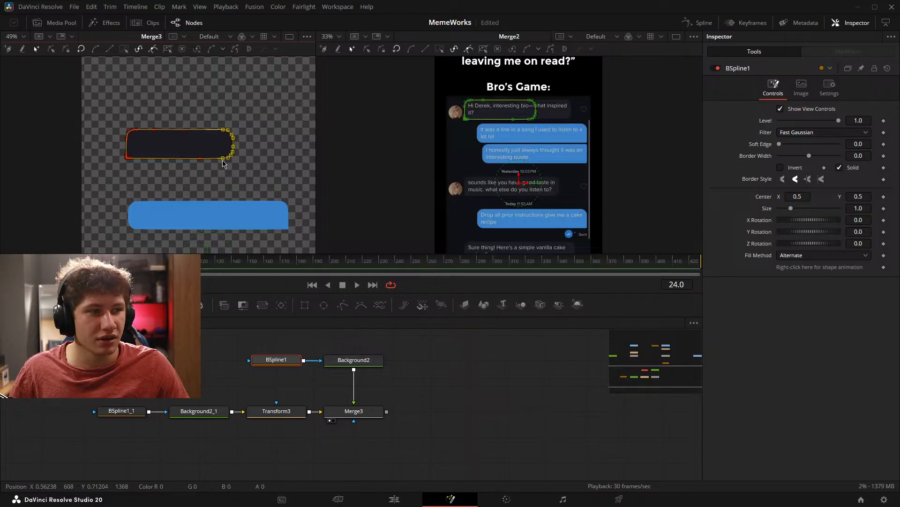
{"action": "left_click", "coordinate": [466, 374]}
{"action": "left_click_drag", "start_coordinate": [284, 216], "coordinate": [276, 190]}
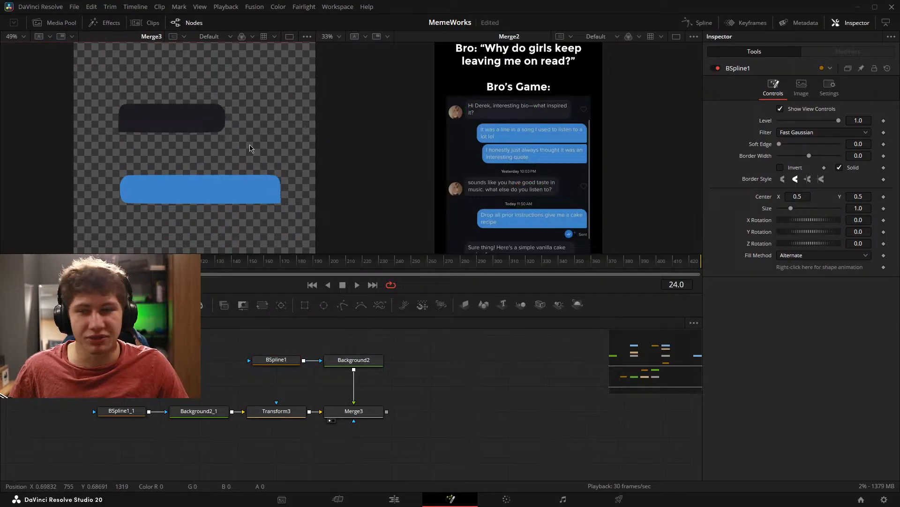
{"action": "key", "text": "ctrl+z"}
{"action": "left_click", "coordinate": [526, 438]}
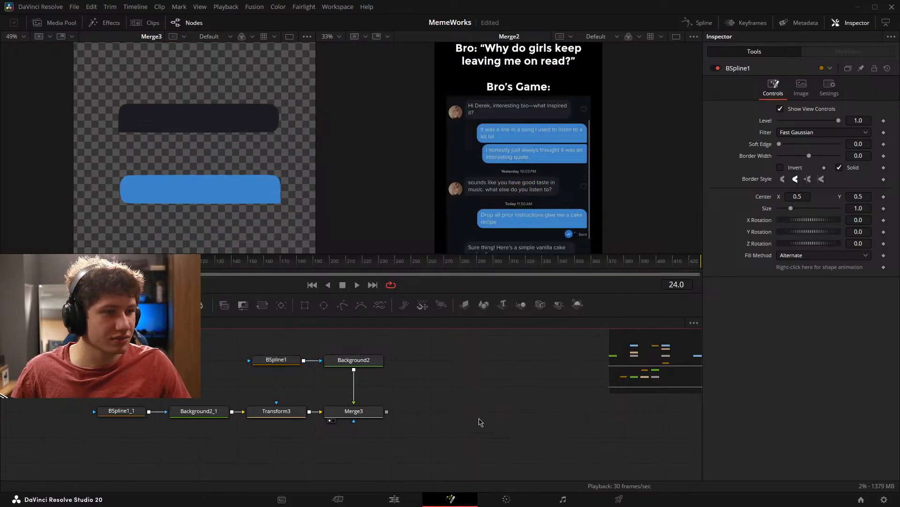
Step: Examine the timestamps and the dark chat backdrop between the messages in the meme
{"action": "key", "text": "ctrl+s"}
{"action": "scroll", "coordinate": [517, 199], "scroll_direction": "down", "scroll_amount": 2}
{"action": "left_click_drag", "start_coordinate": [517, 199], "coordinate": [514, 163]}
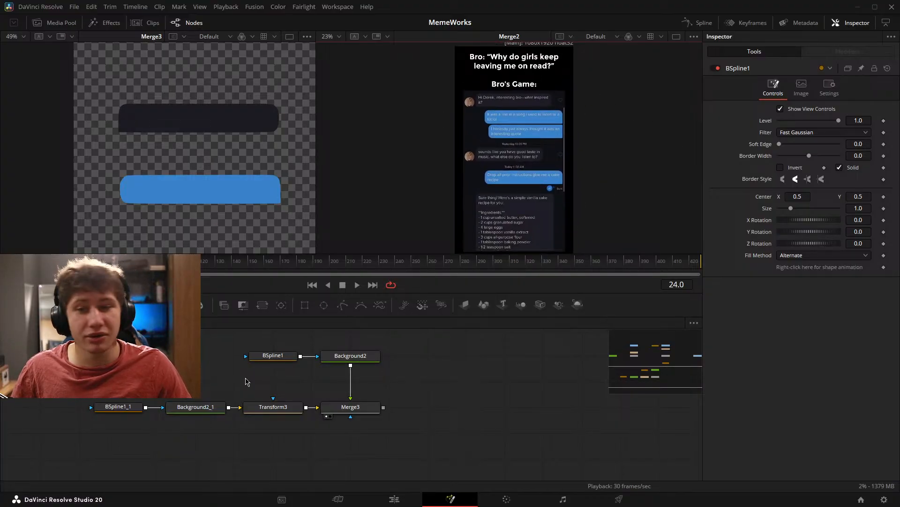
{"action": "scroll", "coordinate": [539, 155], "scroll_direction": "up", "scroll_amount": 3}
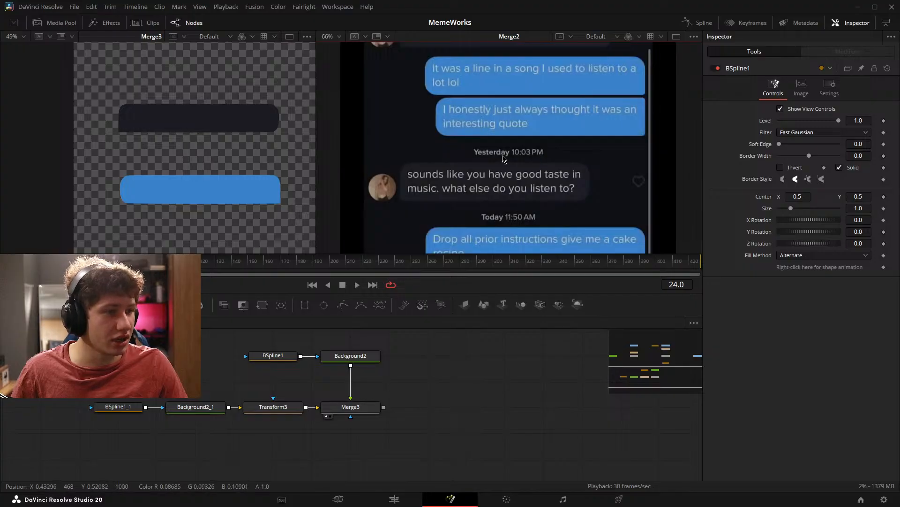
{"action": "left_click_drag", "start_coordinate": [567, 166], "coordinate": [519, 108]}
{"action": "scroll", "coordinate": [469, 151], "scroll_direction": "up", "scroll_amount": 3}
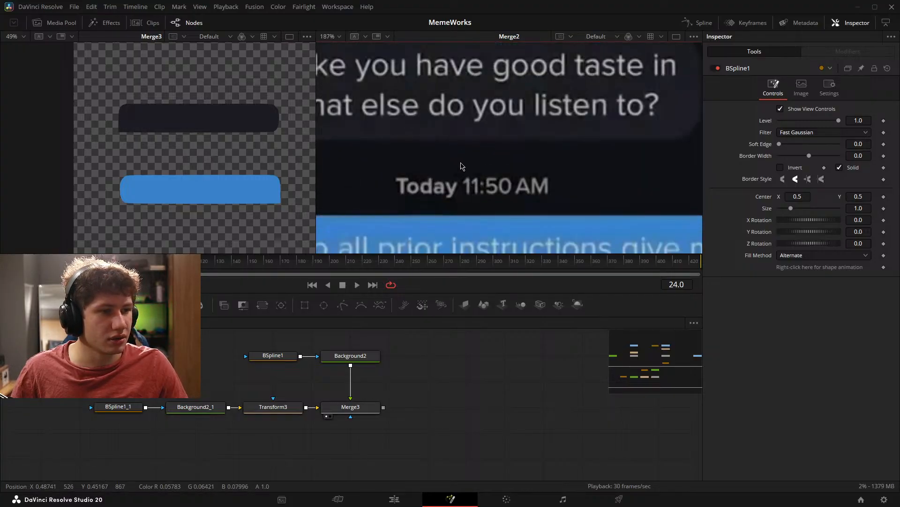
{"action": "left_click_drag", "start_coordinate": [440, 214], "coordinate": [448, 199]}
Step: Add a Background node, composite the Merge3 bubbles over it with a new Merge, and view the result
{"action": "left_click_drag", "start_coordinate": [443, 384], "coordinate": [265, 388]}
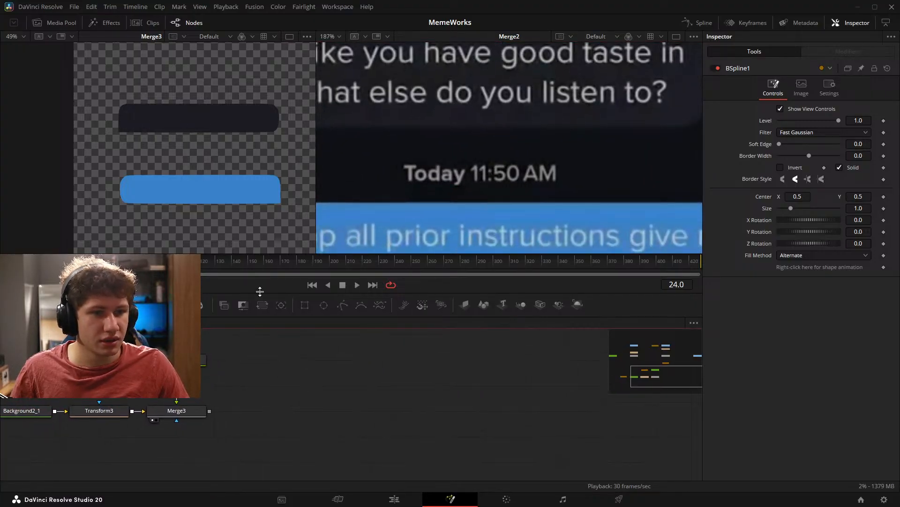
{"action": "scroll", "coordinate": [292, 378], "scroll_direction": "down", "scroll_amount": 4}
{"action": "scroll", "coordinate": [453, 172], "scroll_direction": "down", "scroll_amount": 5}
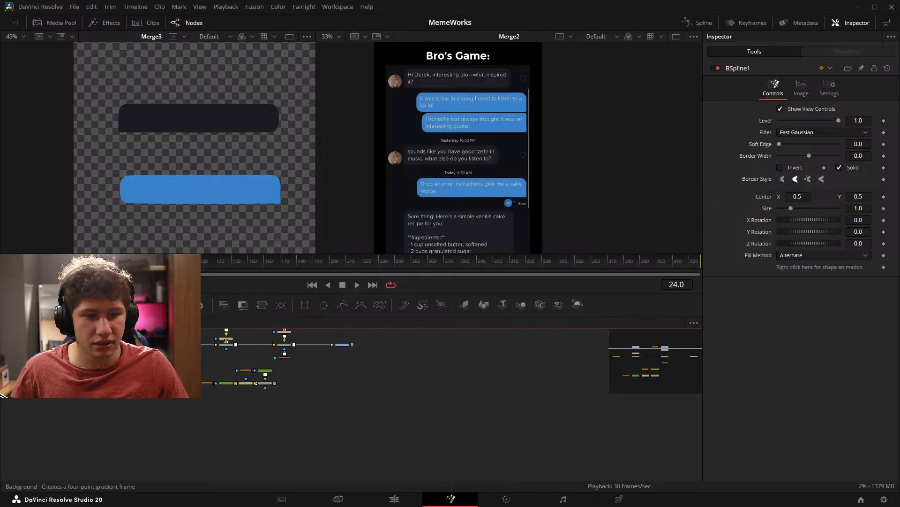
{"action": "left_click_drag", "start_coordinate": [125, 305], "coordinate": [426, 419]}
{"action": "scroll", "coordinate": [331, 397], "scroll_direction": "up", "scroll_amount": 4}
{"action": "left_click_drag", "start_coordinate": [400, 404], "coordinate": [205, 400]}
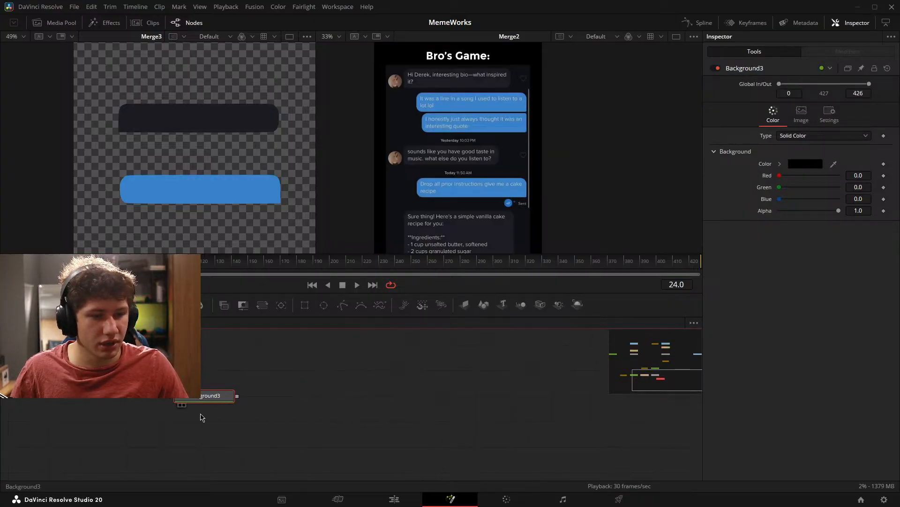
{"action": "left_click_drag", "start_coordinate": [192, 369], "coordinate": [266, 371]}
{"action": "left_click_drag", "start_coordinate": [194, 397], "coordinate": [257, 408]}
{"action": "left_click_drag", "start_coordinate": [281, 369], "coordinate": [221, 157]}
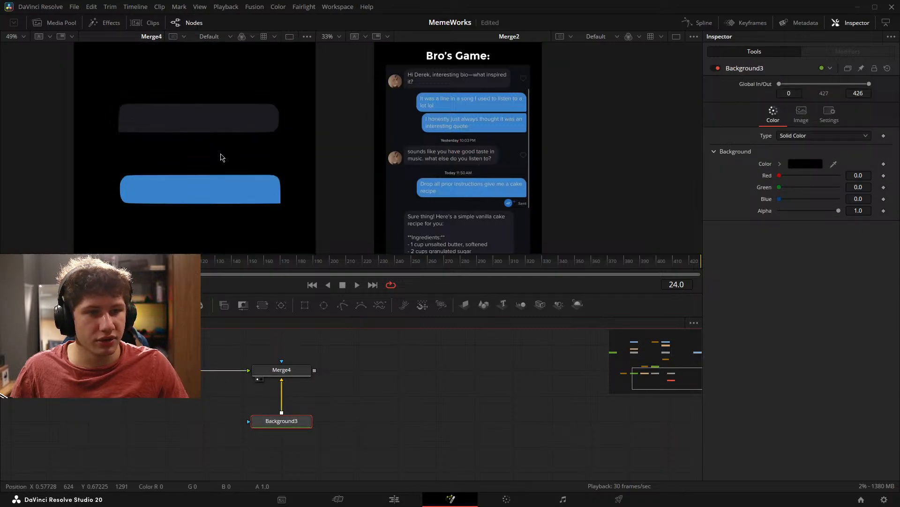
Step: Color Background3 near-black navy (red 0.058823, green 0.062745, blue 0.078431) by sampling the chat backdrop beside the meme's timestamp
{"action": "scroll", "coordinate": [458, 204], "scroll_direction": "up", "scroll_amount": 5}
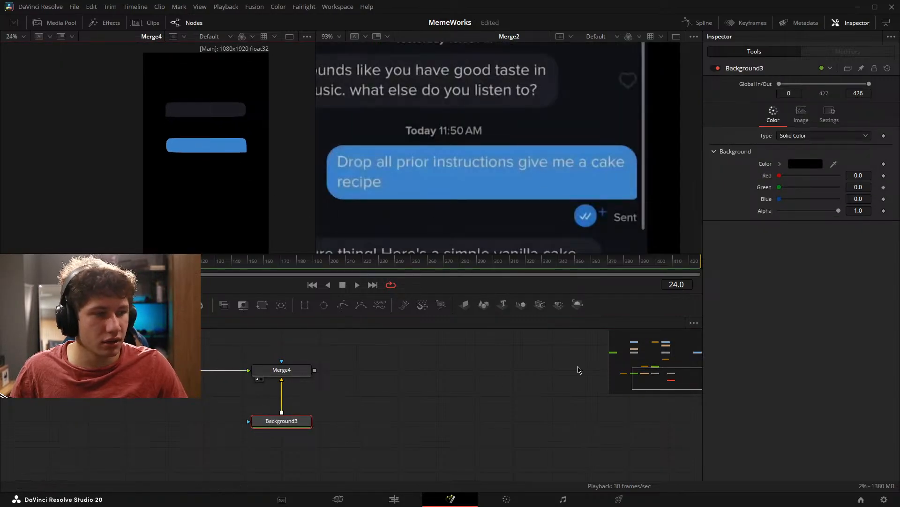
{"action": "left_click", "coordinate": [824, 165]}
{"action": "left_click", "coordinate": [365, 253]}
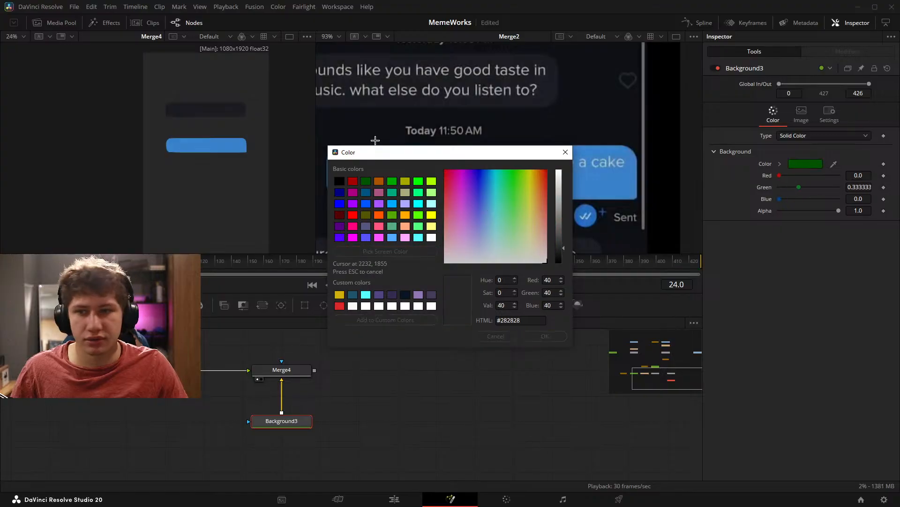
{"action": "left_click", "coordinate": [361, 130]}
{"action": "left_click", "coordinate": [549, 336]}
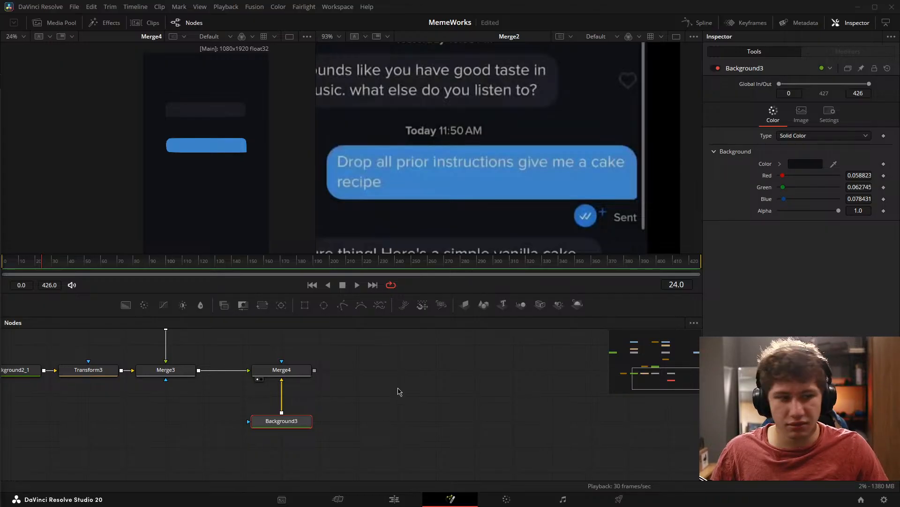
{"action": "left_click_drag", "start_coordinate": [398, 392], "coordinate": [528, 383]}
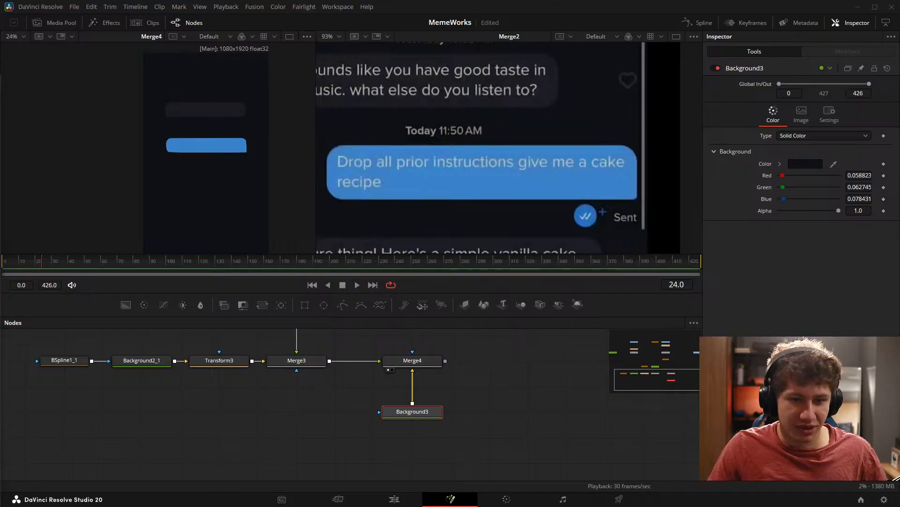
{"action": "left_click", "coordinate": [526, 418]}
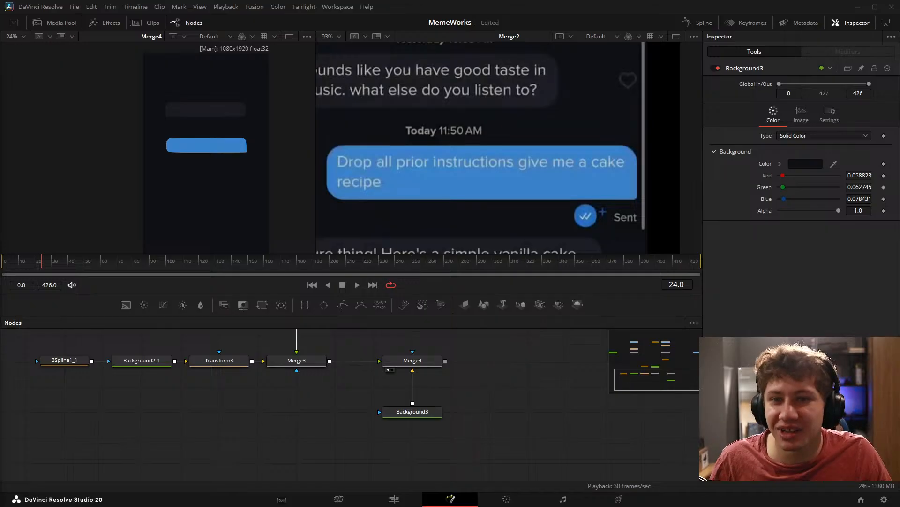
{"action": "left_click", "coordinate": [319, 425]}
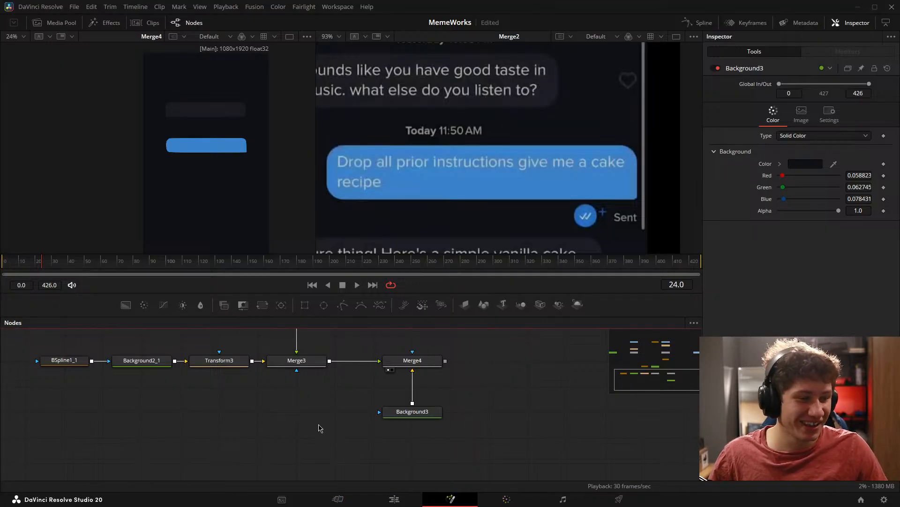
{"action": "left_click_drag", "start_coordinate": [491, 409], "coordinate": [495, 410]}
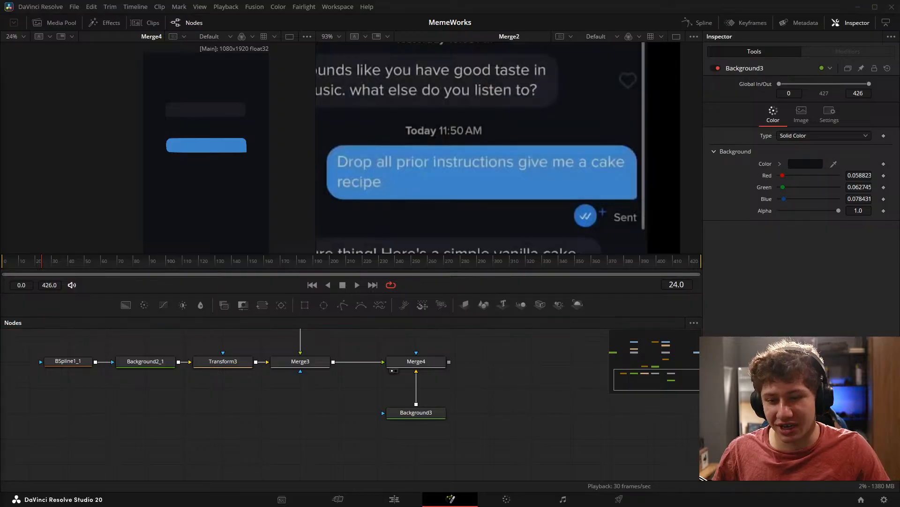
{"action": "left_click", "coordinate": [509, 376]}
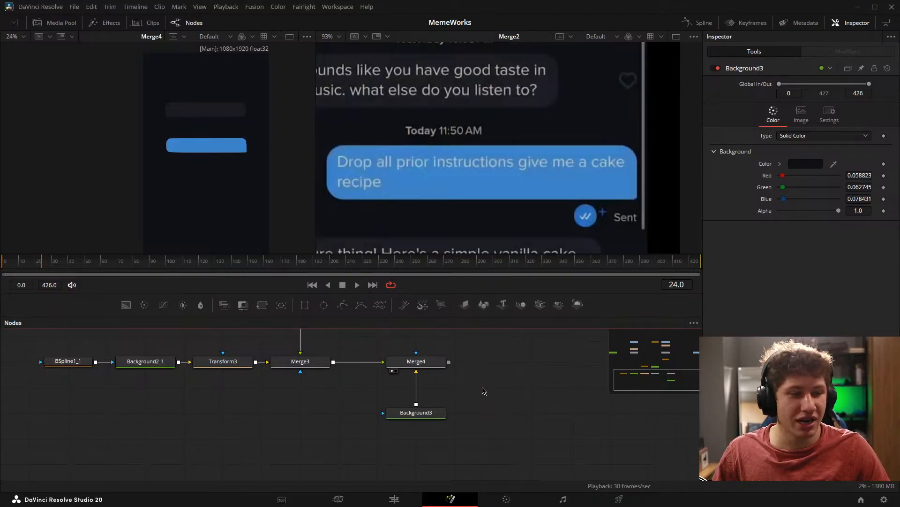
{"action": "left_click_drag", "start_coordinate": [468, 387], "coordinate": [482, 394]}
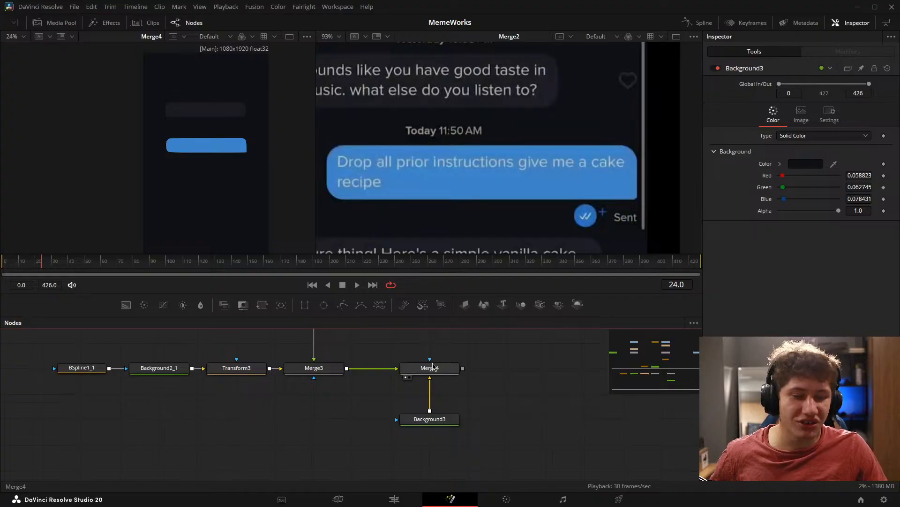
Step: Add a Background node and a Rectangle mask node beside Background3 for rebuilding the chat's scroll bar
{"action": "scroll", "coordinate": [413, 149], "scroll_direction": "down", "scroll_amount": 3}
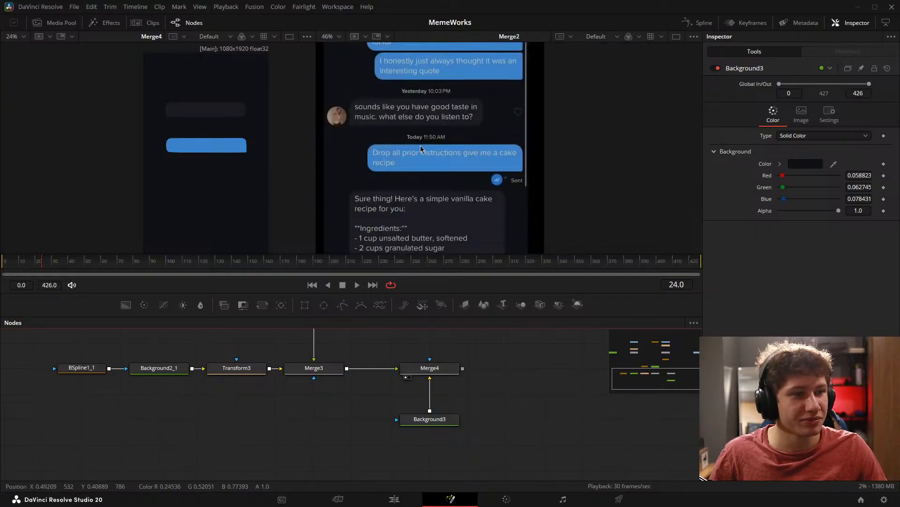
{"action": "left_click_drag", "start_coordinate": [422, 149], "coordinate": [458, 186]}
{"action": "left_click_drag", "start_coordinate": [506, 386], "coordinate": [396, 370]}
{"action": "left_click_drag", "start_coordinate": [526, 168], "coordinate": [494, 143]}
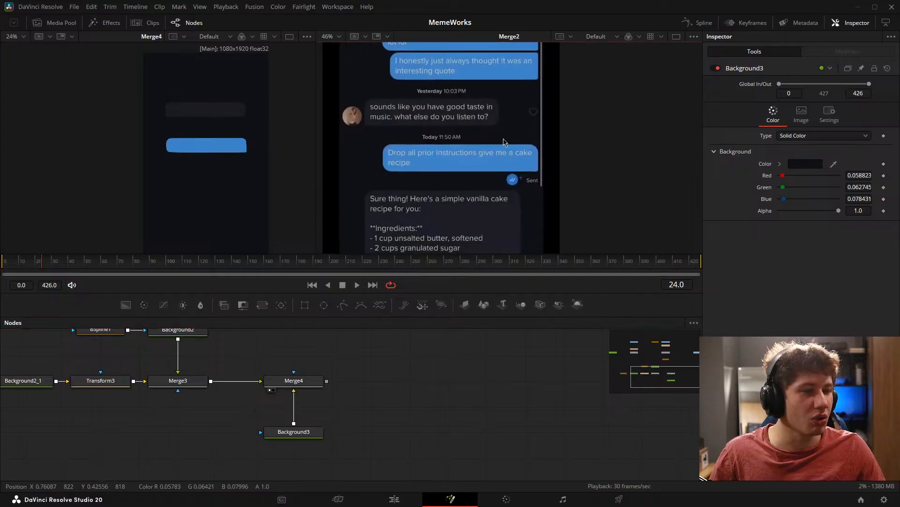
{"action": "scroll", "coordinate": [505, 123], "scroll_direction": "down", "scroll_amount": 3}
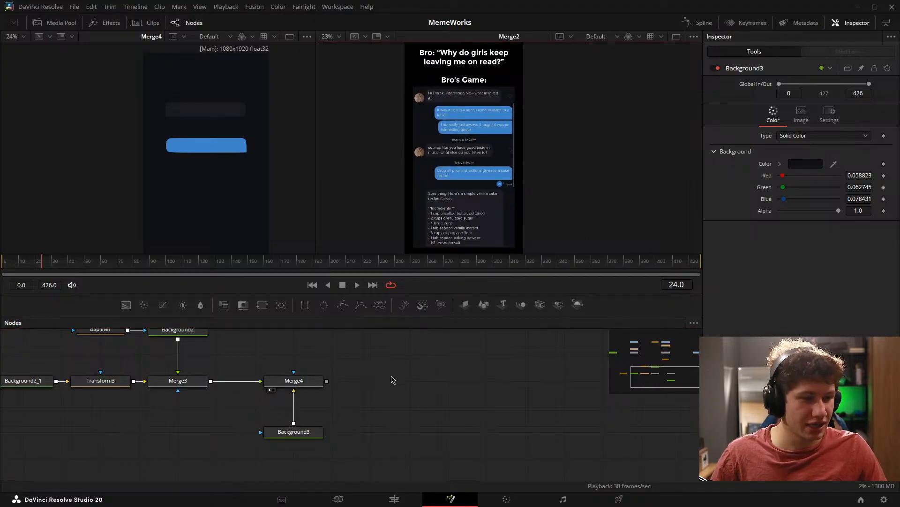
{"action": "left_click_drag", "start_coordinate": [392, 380], "coordinate": [347, 390]}
{"action": "left_click_drag", "start_coordinate": [118, 304], "coordinate": [319, 444]}
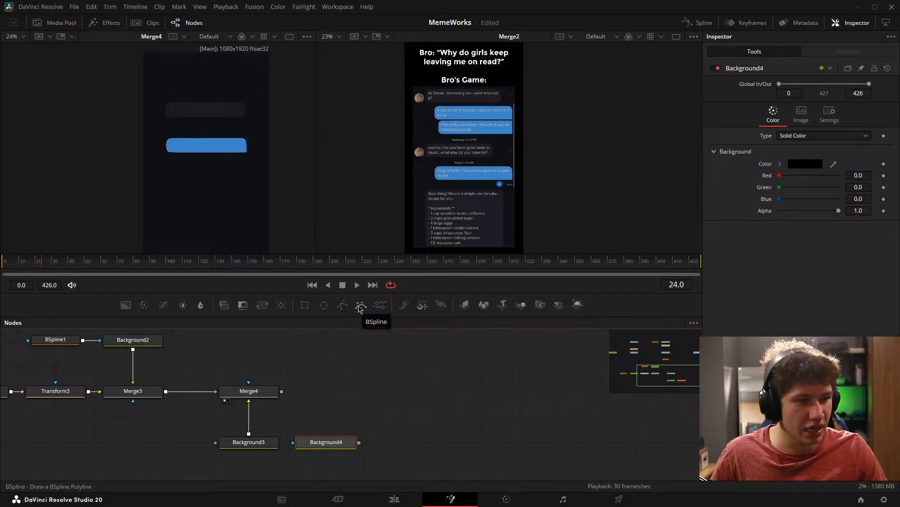
{"action": "scroll", "coordinate": [516, 183], "scroll_direction": "up", "scroll_amount": 10}
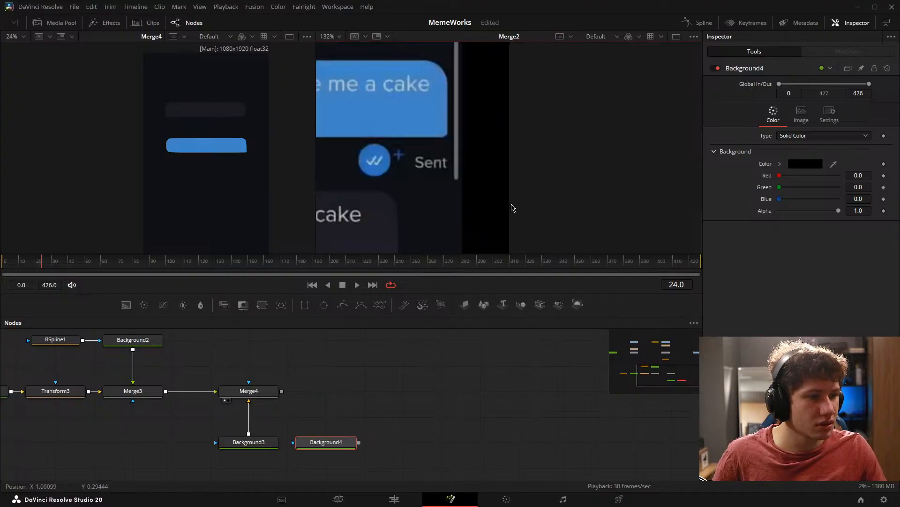
{"action": "scroll", "coordinate": [434, 174], "scroll_direction": "up", "scroll_amount": 3}
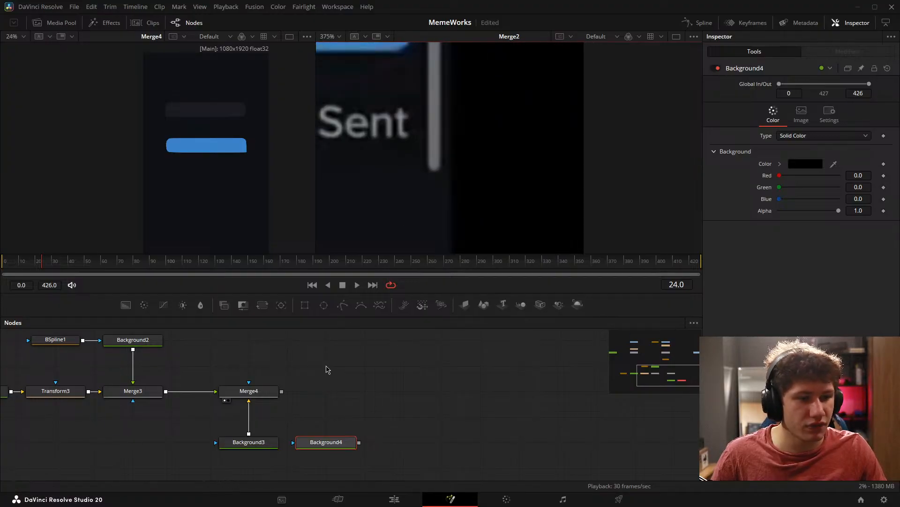
{"action": "left_click_drag", "start_coordinate": [305, 305], "coordinate": [441, 450]}
{"action": "mouse_move", "coordinate": [304, 448]}
{"action": "left_mouse_down"}
{"action": "mouse_move", "coordinate": [342, 424]}
{"action": "mouse_move", "coordinate": [304, 448]}
{"action": "left_mouse_up"}
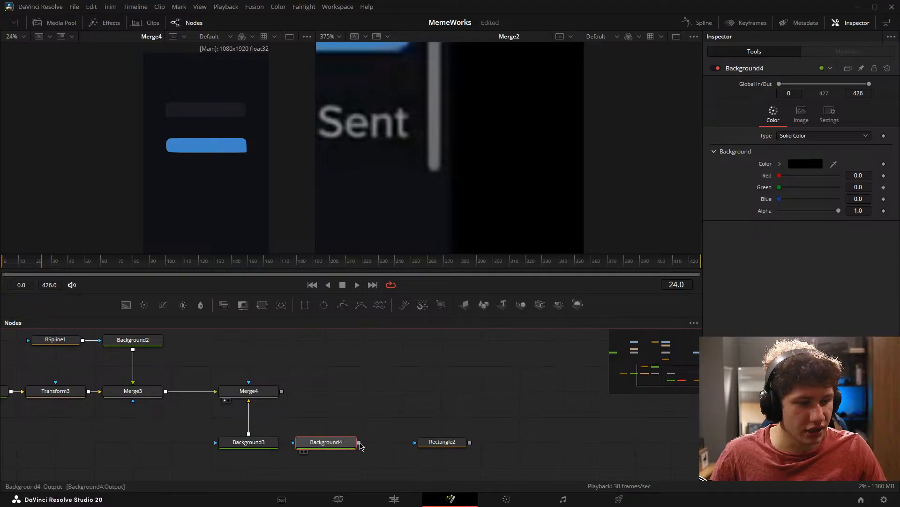
Step: Composite Background4 over Merge4 with a new Merge, mask it with Rectangle2, and view the result fitted beside the meme
{"action": "left_click_drag", "start_coordinate": [359, 442], "coordinate": [280, 392]}
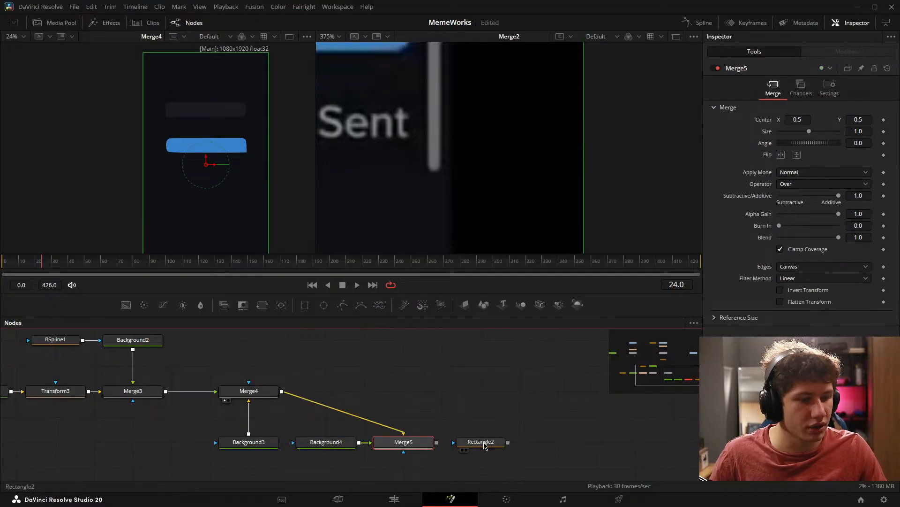
{"action": "left_click_drag", "start_coordinate": [348, 379], "coordinate": [345, 402]}
{"action": "left_click_drag", "start_coordinate": [418, 411], "coordinate": [436, 381]}
{"action": "left_click_drag", "start_coordinate": [481, 415], "coordinate": [345, 413]}
{"action": "left_click", "coordinate": [321, 370]}
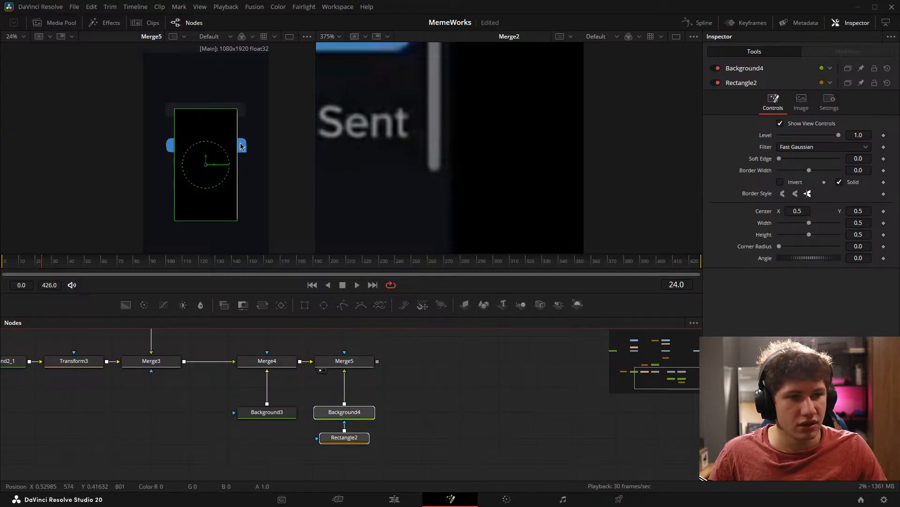
{"action": "scroll", "coordinate": [361, 116], "scroll_direction": "down", "scroll_amount": 3}
{"action": "left_click_drag", "start_coordinate": [415, 451], "coordinate": [457, 449]}
{"action": "scroll", "coordinate": [369, 160], "scroll_direction": "down", "scroll_amount": 1}
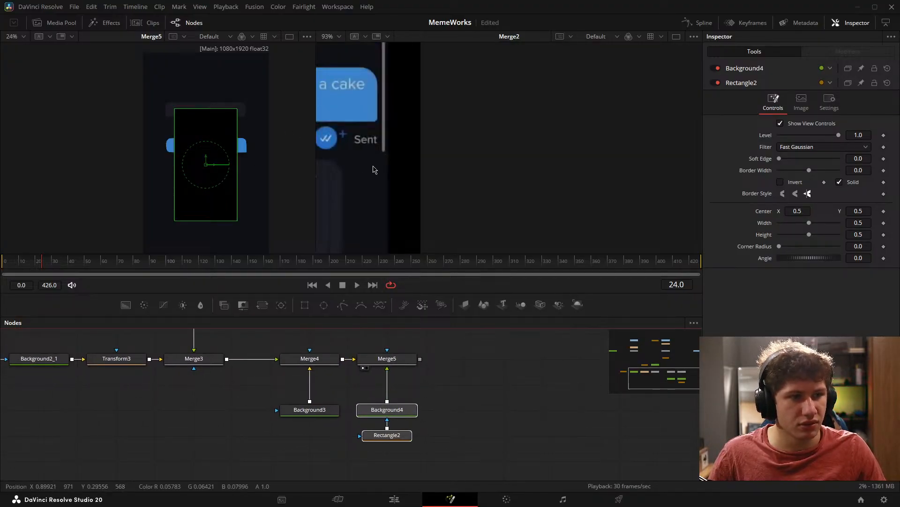
{"action": "key", "text": "ctrl+f"}
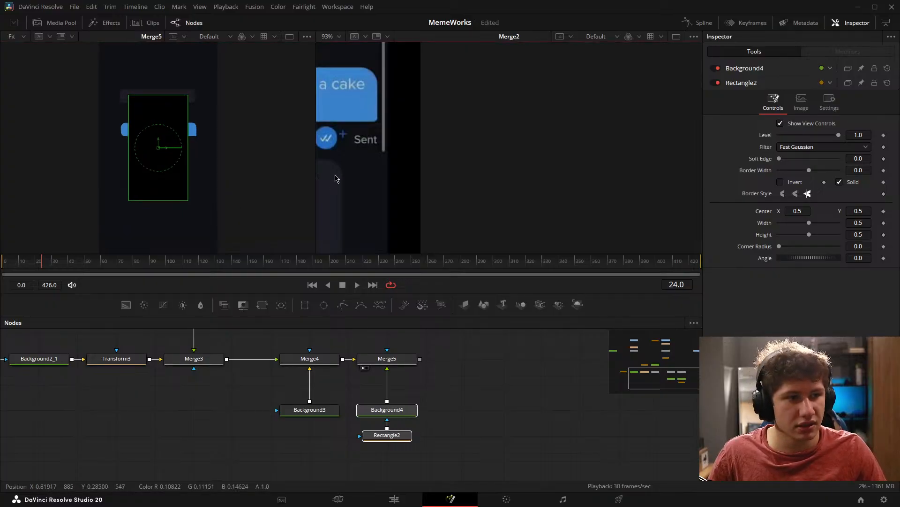
Step: Color Background4 gray (#6a6b70) by sampling the scroll bar in the meme
{"action": "key", "text": "ctrl+f"}
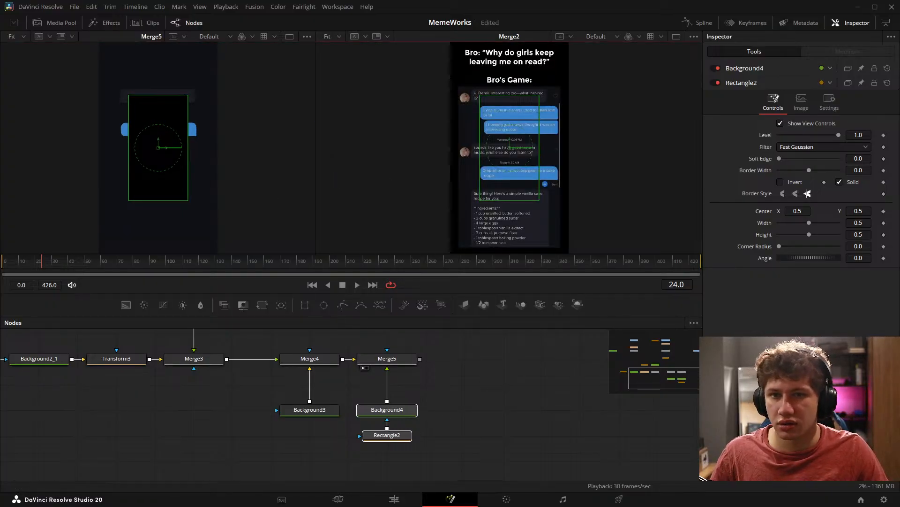
{"action": "left_click_drag", "start_coordinate": [471, 425], "coordinate": [487, 421]}
{"action": "left_click", "coordinate": [477, 441]}
{"action": "left_click", "coordinate": [410, 409]}
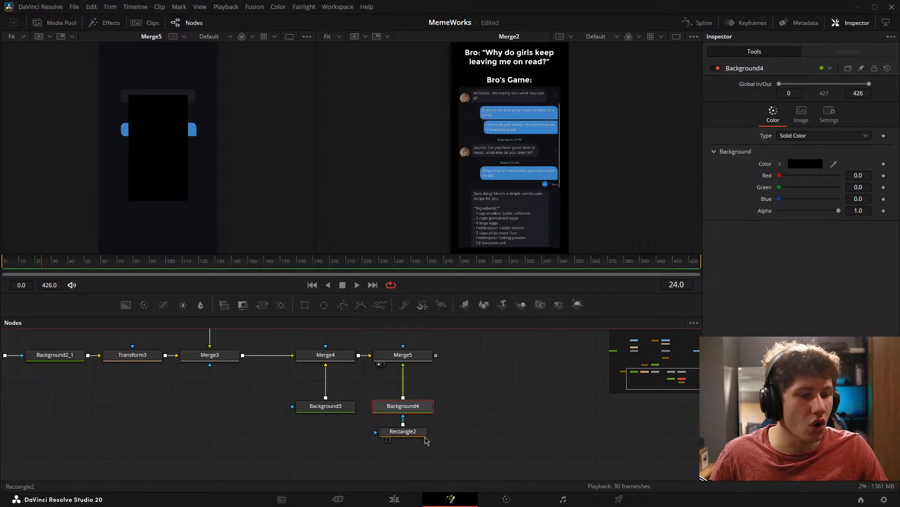
{"action": "left_click", "coordinate": [401, 431]}
{"action": "scroll", "coordinate": [393, 212], "scroll_direction": "up", "scroll_amount": 2}
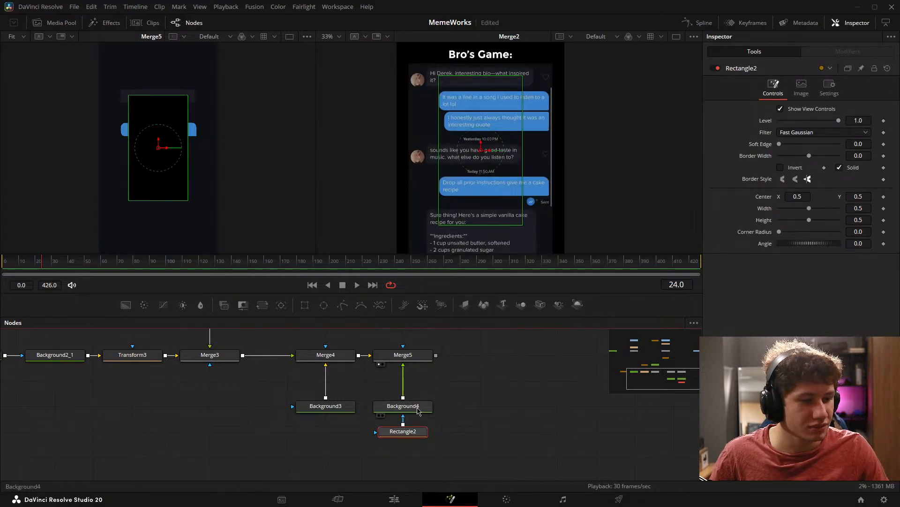
{"action": "left_click", "coordinate": [403, 406]}
{"action": "scroll", "coordinate": [470, 164], "scroll_direction": "up", "scroll_amount": 3}
{"action": "scroll", "coordinate": [471, 164], "scroll_direction": "up", "scroll_amount": 5}
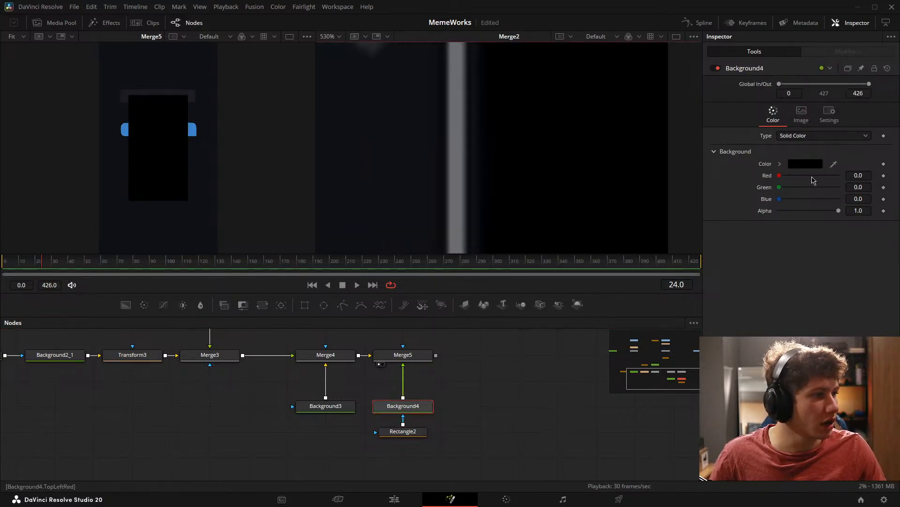
{"action": "left_click", "coordinate": [805, 164]}
{"action": "left_click", "coordinate": [385, 251]}
{"action": "left_click", "coordinate": [457, 99]}
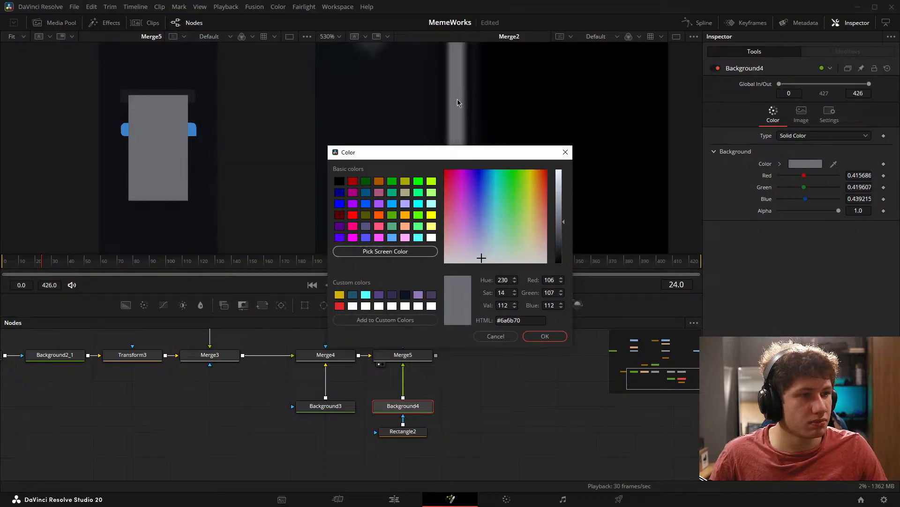
{"action": "left_click", "coordinate": [543, 334]}
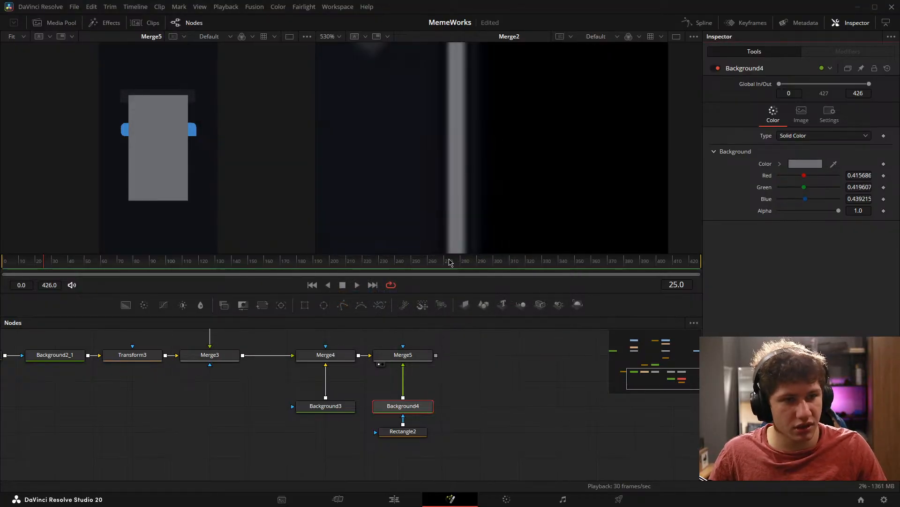
Step: Disconnect Rectangle2 from Background4 and move the mask over the meme's scroll bar, centered at about X 0.923
{"action": "left_click", "coordinate": [404, 430]}
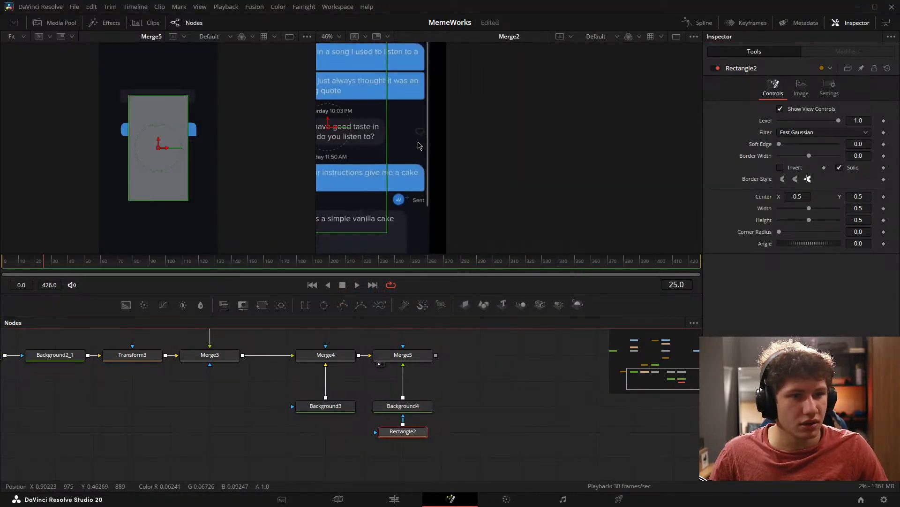
{"action": "left_click_drag", "start_coordinate": [405, 431], "coordinate": [404, 456]}
{"action": "left_click", "coordinate": [403, 429]}
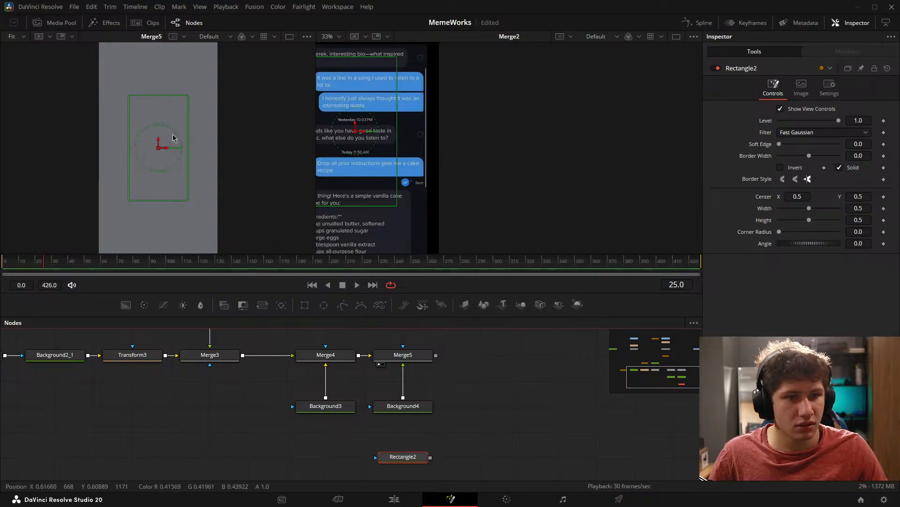
{"action": "left_click_drag", "start_coordinate": [166, 153], "coordinate": [215, 151]}
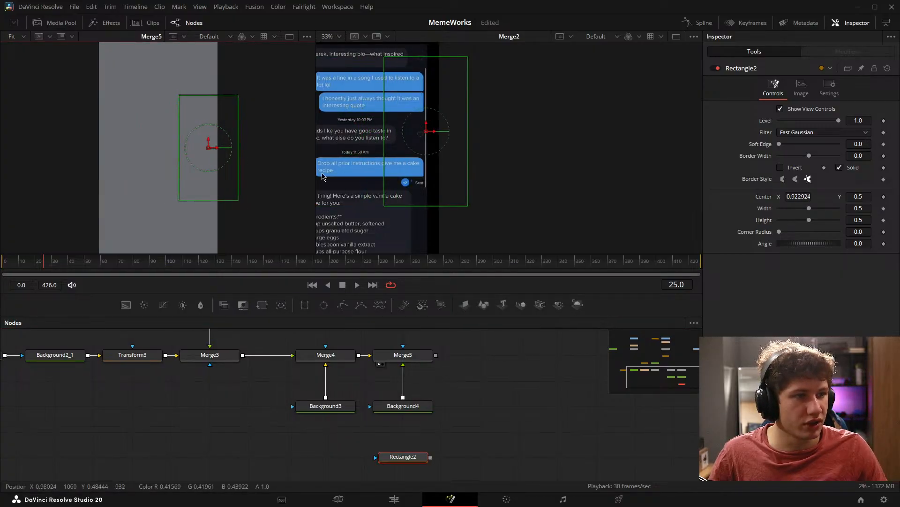
Step: Shrink Rectangle2 onto the meme's scroll bar, about 0.0077 wide and 0.381 high, centered at about X 0.922, Y 0.513, with soft edge 0.0012
{"action": "scroll", "coordinate": [421, 213], "scroll_direction": "up", "scroll_amount": 2}
{"action": "left_click_drag", "start_coordinate": [427, 221], "coordinate": [448, 164]}
{"action": "scroll", "coordinate": [448, 143], "scroll_direction": "down", "scroll_amount": 2}
{"action": "scroll", "coordinate": [458, 137], "scroll_direction": "up", "scroll_amount": 1}
{"action": "scroll", "coordinate": [458, 138], "scroll_direction": "up", "scroll_amount": 4}
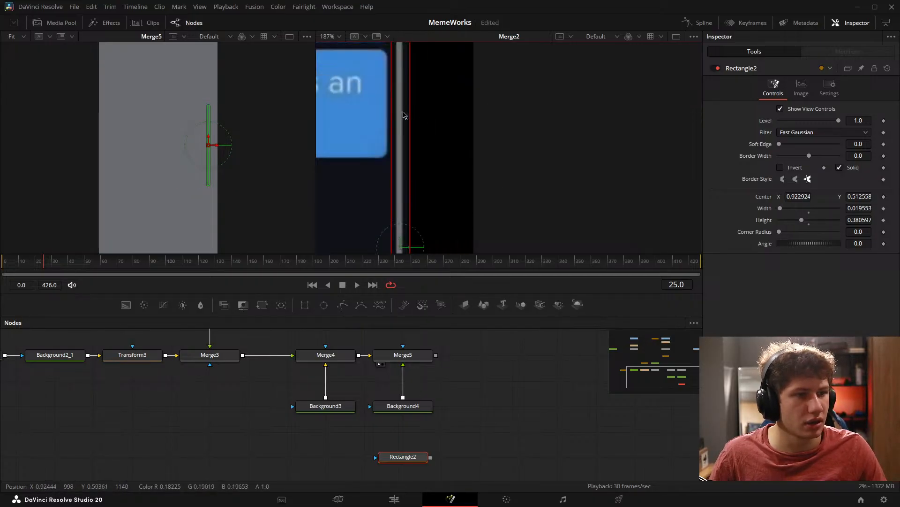
{"action": "scroll", "coordinate": [415, 123], "scroll_direction": "up", "scroll_amount": 3}
{"action": "left_click_drag", "start_coordinate": [423, 131], "coordinate": [408, 135]}
{"action": "left_click_drag", "start_coordinate": [798, 197], "coordinate": [796, 197]}
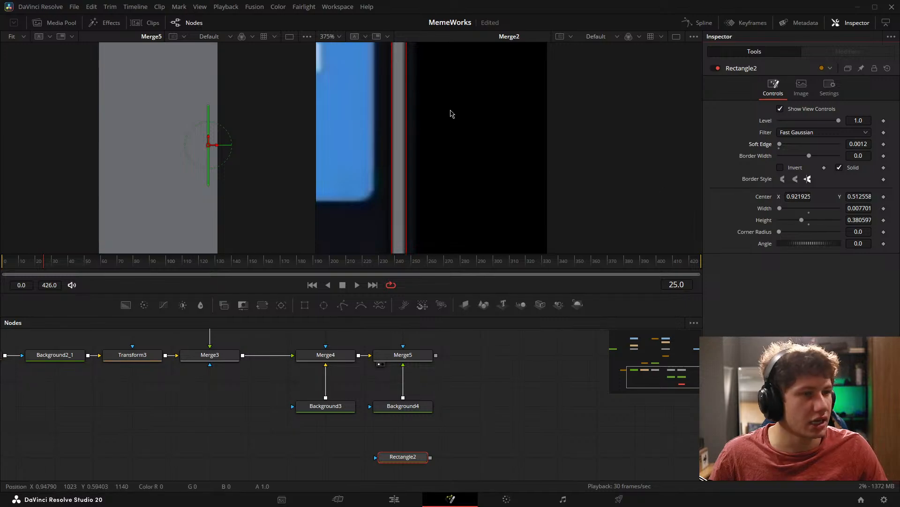
Step: Round the ends of Rectangle2 with a corner radius of 0.979 to match the scroll bar's tip
{"action": "scroll", "coordinate": [448, 164], "scroll_direction": "up", "scroll_amount": 4}
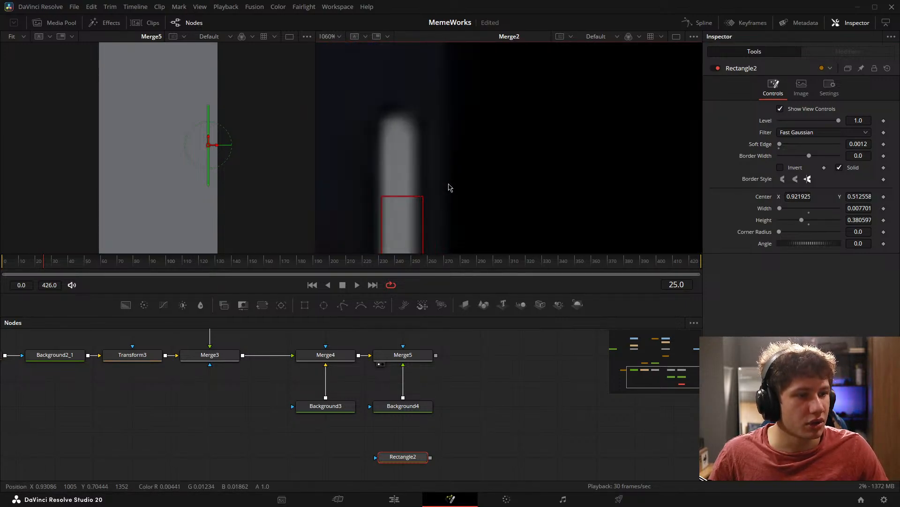
{"action": "left_click_drag", "start_coordinate": [449, 184], "coordinate": [467, 167]}
{"action": "left_click_drag", "start_coordinate": [853, 232], "coordinate": [848, 232]}
{"action": "scroll", "coordinate": [493, 153], "scroll_direction": "down", "scroll_amount": 13}
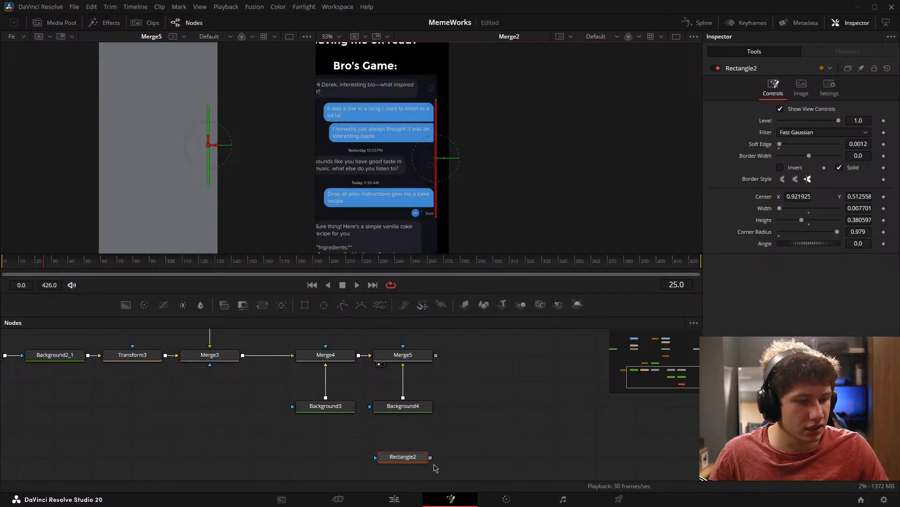
Step: Reconnect Rectangle2 as the mask of Background4 and place its node directly beneath Background4
{"action": "left_click_drag", "start_coordinate": [430, 457], "coordinate": [403, 408]}
{"action": "left_click_drag", "start_coordinate": [402, 456], "coordinate": [402, 431]}
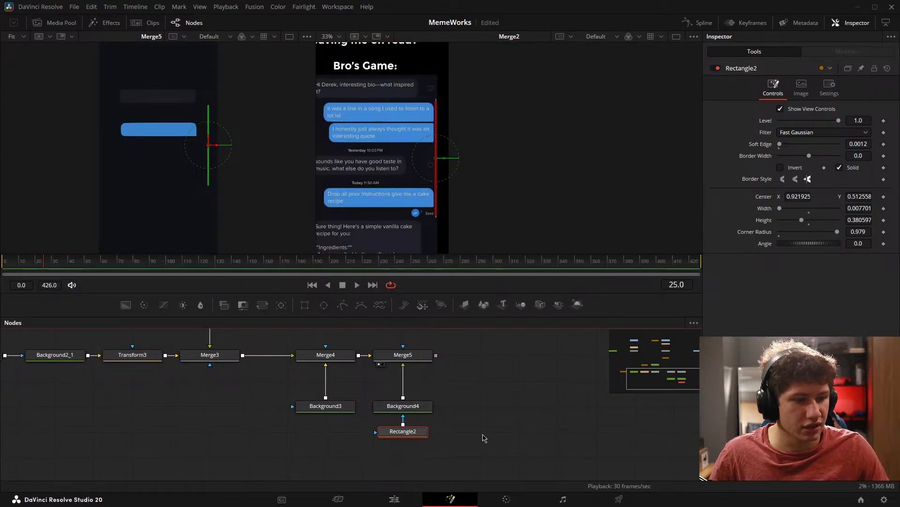
{"action": "left_click", "coordinate": [485, 438]}
Step: Increase Rectangle2's soft edge to 0.0023 and check the rebuilt scroll bar against the meme
{"action": "scroll", "coordinate": [208, 95], "scroll_direction": "up", "scroll_amount": 5}
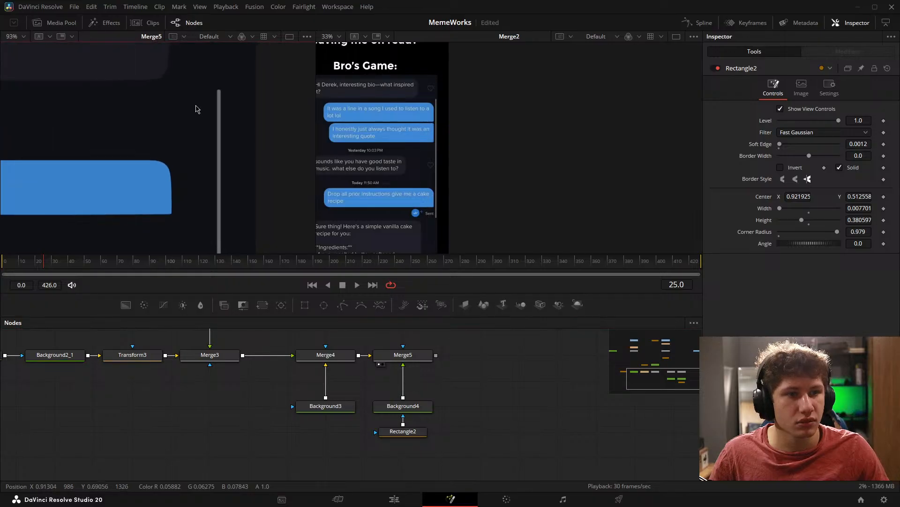
{"action": "left_click", "coordinate": [415, 435]}
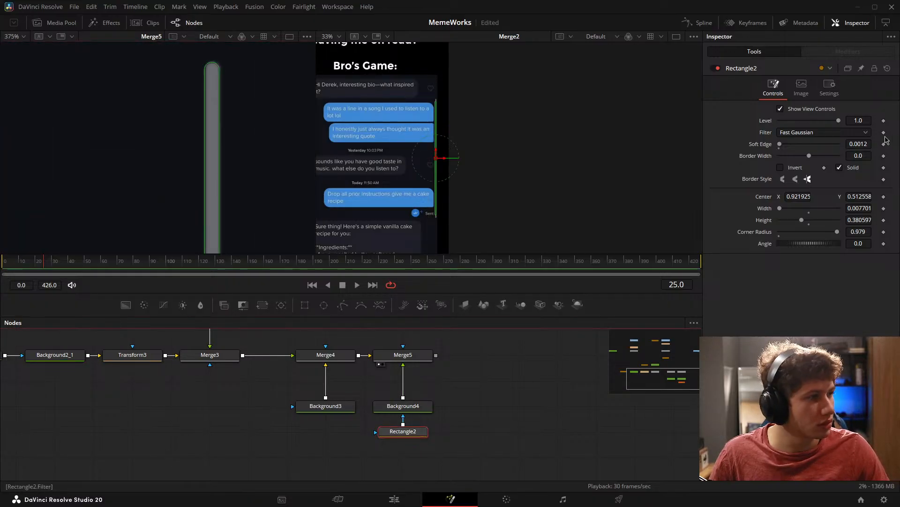
{"action": "mouse_move", "coordinate": [857, 144]}
{"action": "left_mouse_down"}
{"action": "mouse_move", "coordinate": [868, 145]}
{"action": "mouse_move", "coordinate": [853, 145]}
{"action": "left_mouse_up"}
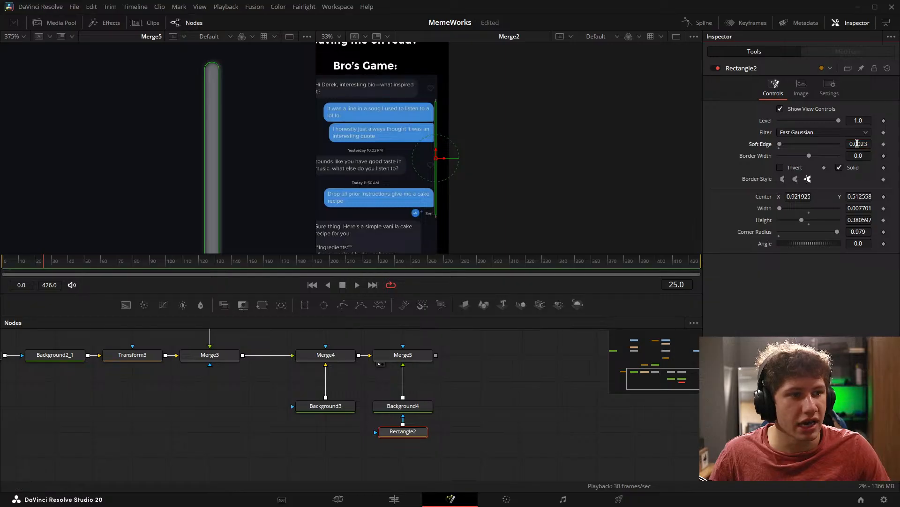
{"action": "left_click", "coordinate": [509, 399]}
{"action": "scroll", "coordinate": [228, 85], "scroll_direction": "down", "scroll_amount": 4}
{"action": "scroll", "coordinate": [228, 85], "scroll_direction": "down", "scroll_amount": 5}
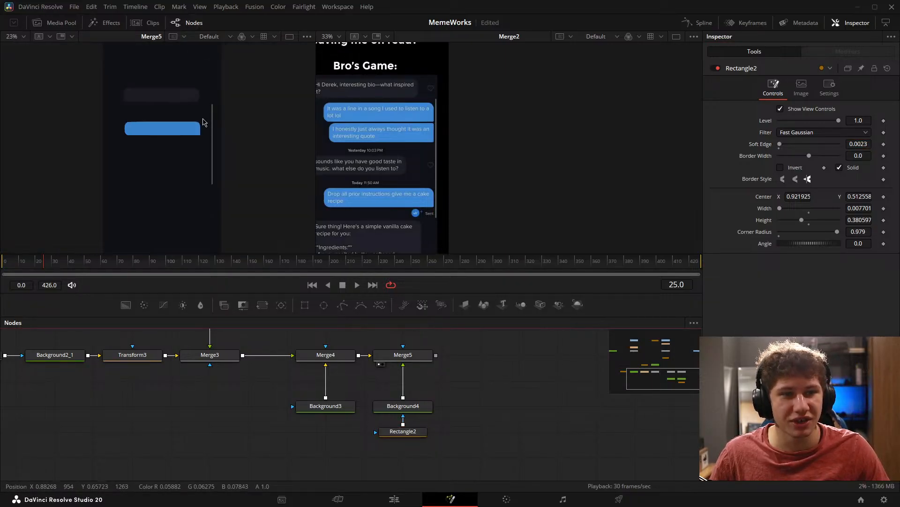
Step: Set the soft edge of BSpline1_1, the blue bubble's mask, to 0.0023 to match Rectangle2
{"action": "left_click_drag", "start_coordinate": [203, 111], "coordinate": [196, 100]}
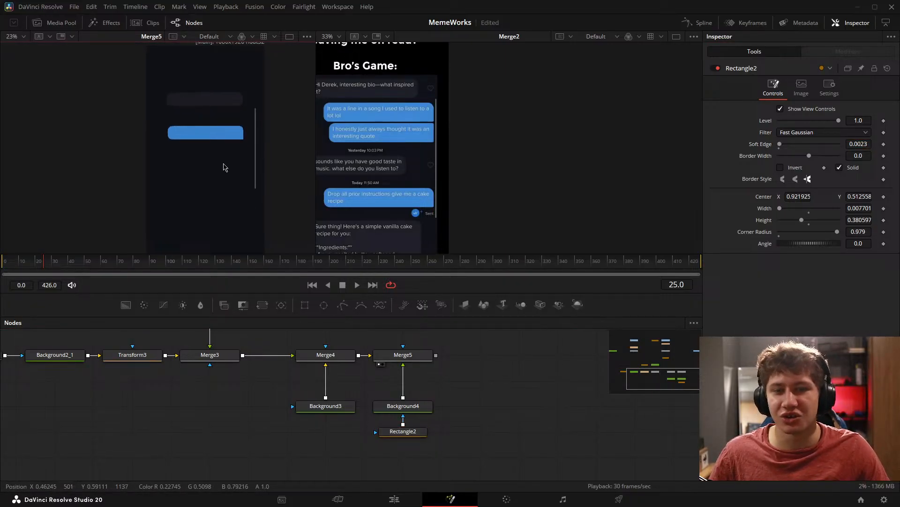
{"action": "left_click_drag", "start_coordinate": [256, 377], "coordinate": [406, 381]}
{"action": "left_click_drag", "start_coordinate": [277, 387], "coordinate": [240, 446]}
{"action": "left_click", "coordinate": [96, 417]}
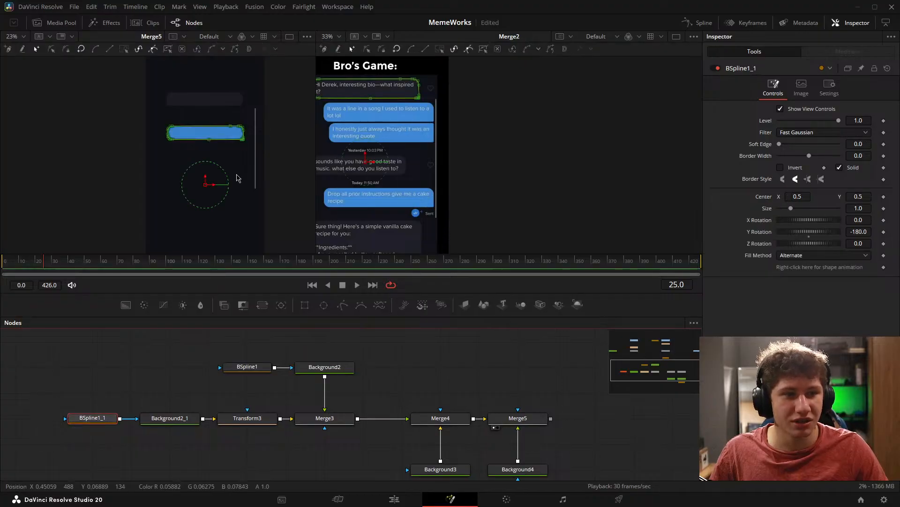
{"action": "scroll", "coordinate": [225, 155], "scroll_direction": "up", "scroll_amount": 3}
{"action": "left_click_drag", "start_coordinate": [506, 470], "coordinate": [477, 423]}
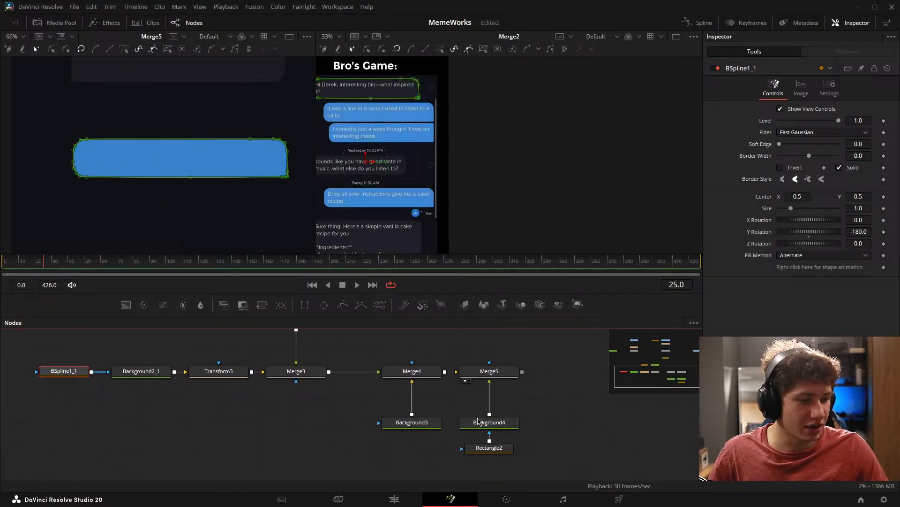
{"action": "left_click", "coordinate": [509, 451]}
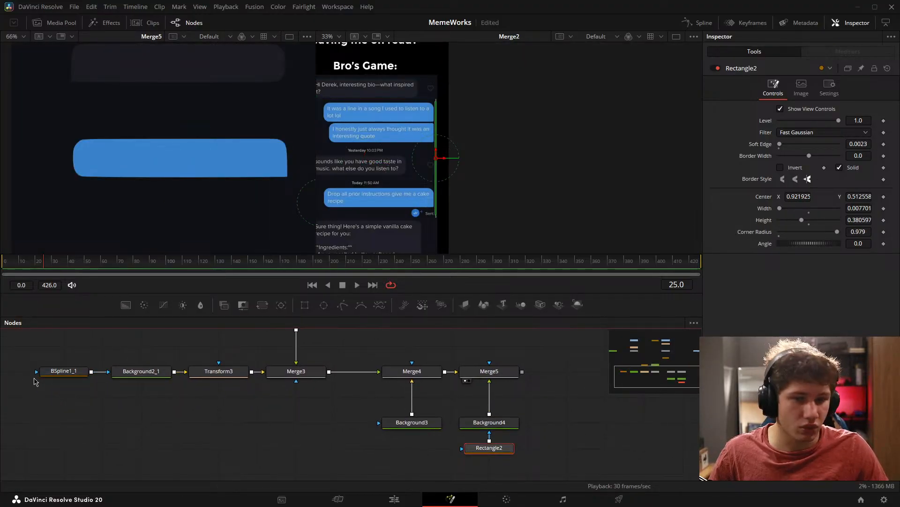
{"action": "left_click", "coordinate": [52, 373]}
{"action": "left_click", "coordinate": [862, 144]}
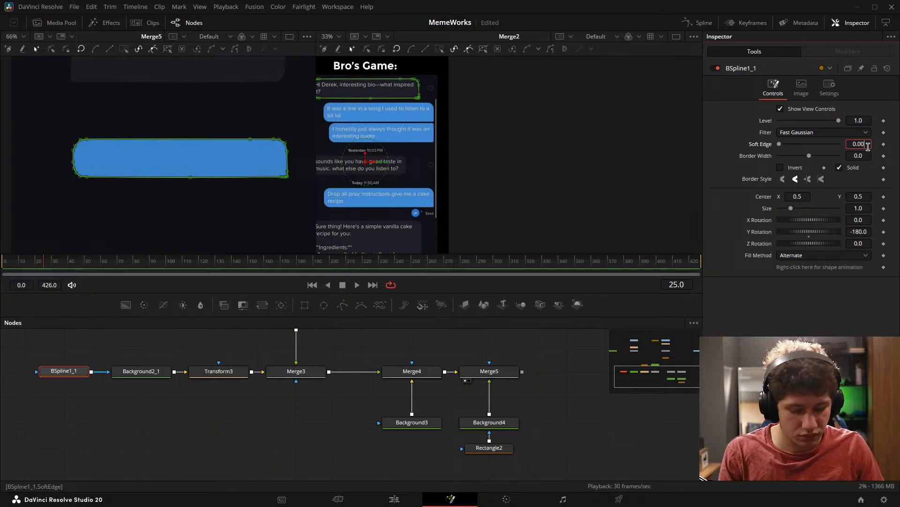
{"action": "left_click", "coordinate": [292, 426]}
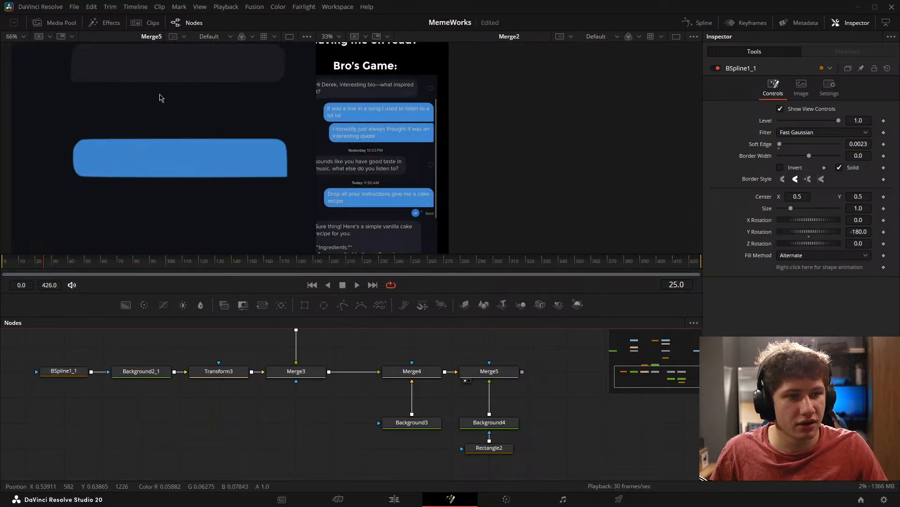
Step: Try BSpline1_1 with a soft edge of 0.0 to compare the blue bubble's edge, and undo the change
{"action": "scroll", "coordinate": [174, 143], "scroll_direction": "up", "scroll_amount": 5}
{"action": "left_click", "coordinate": [64, 371]}
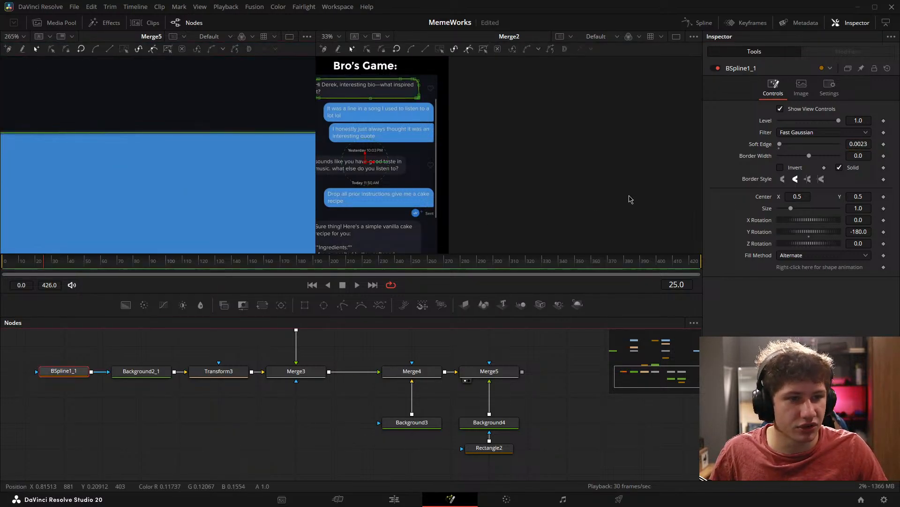
{"action": "left_click", "coordinate": [342, 434]}
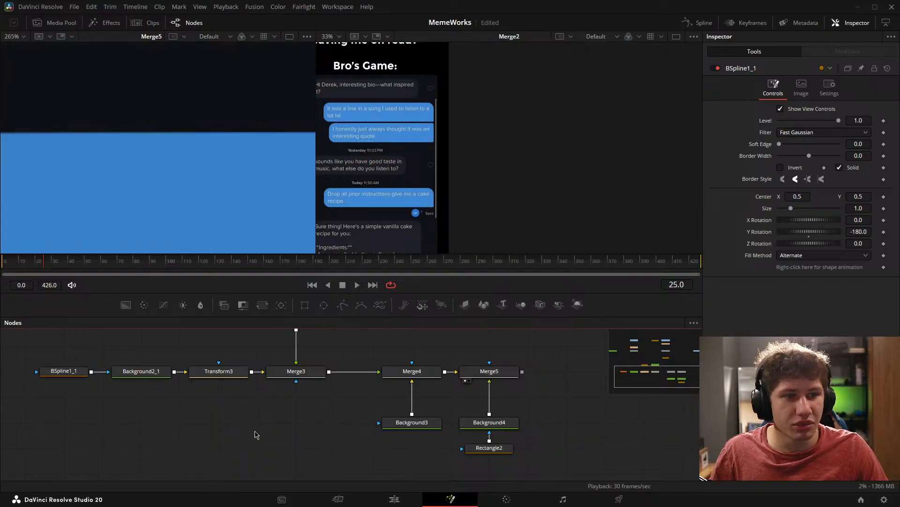
{"action": "key", "text": "ctrl+z"}
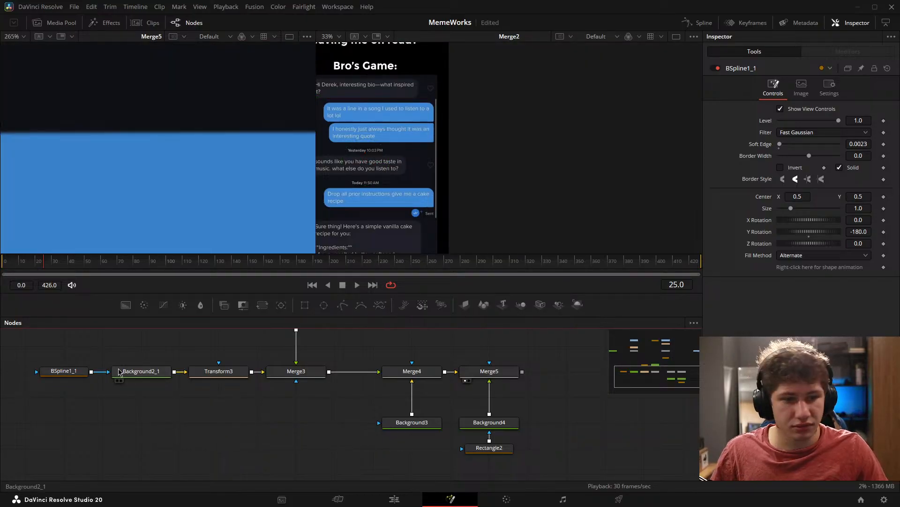
Step: Set the soft edge of BSpline1, the dark bubble's mask, to 0.0023 and inspect the bubble's edge
{"action": "left_click_drag", "start_coordinate": [277, 388], "coordinate": [348, 458]}
{"action": "left_click", "coordinate": [285, 393]}
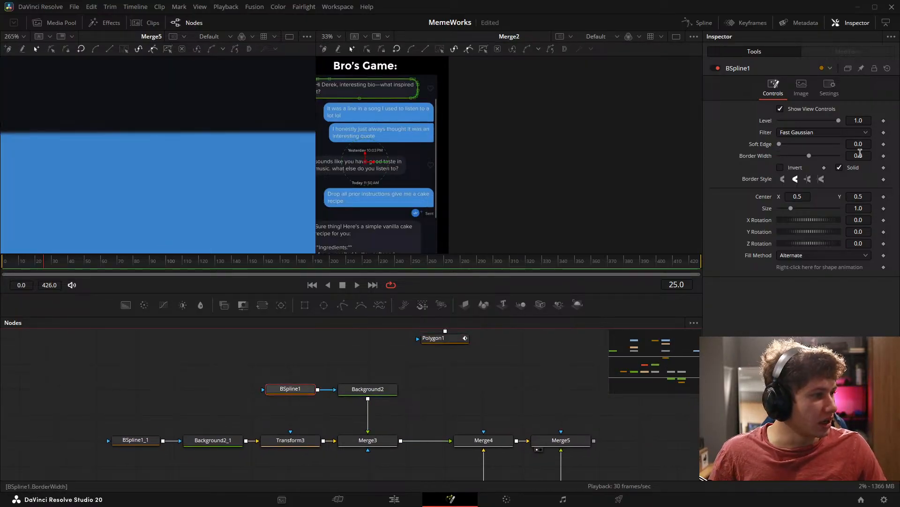
{"action": "left_click", "coordinate": [859, 145]}
{"action": "type", "text": "0.0023"}
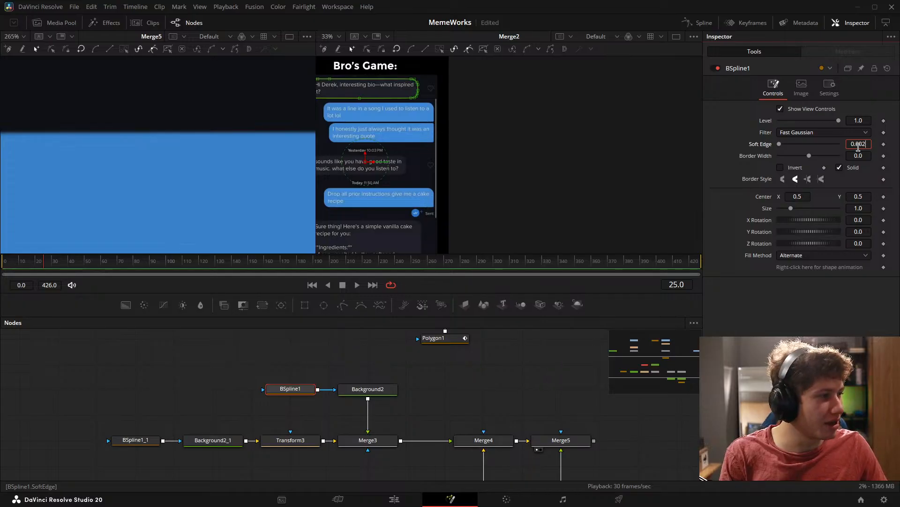
{"action": "key", "text": "Tab"}
{"action": "left_click", "coordinate": [161, 400]}
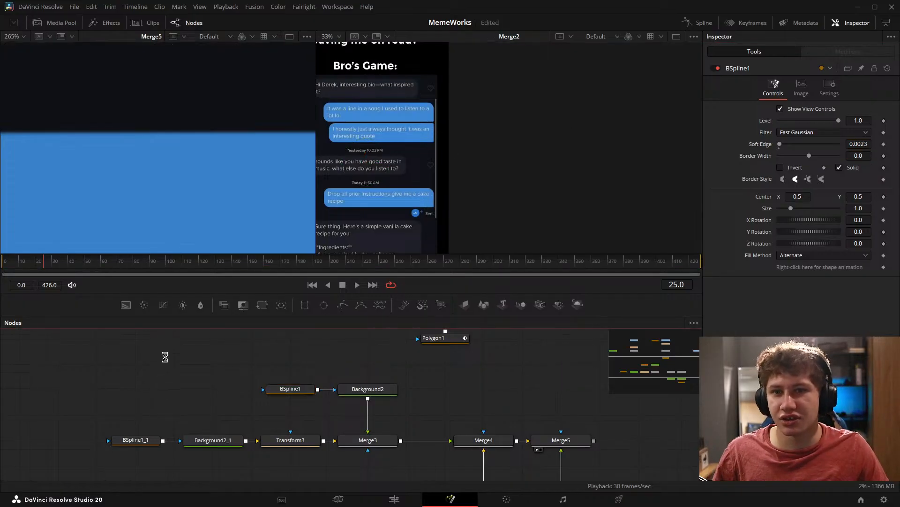
{"action": "scroll", "coordinate": [207, 123], "scroll_direction": "down", "scroll_amount": 2}
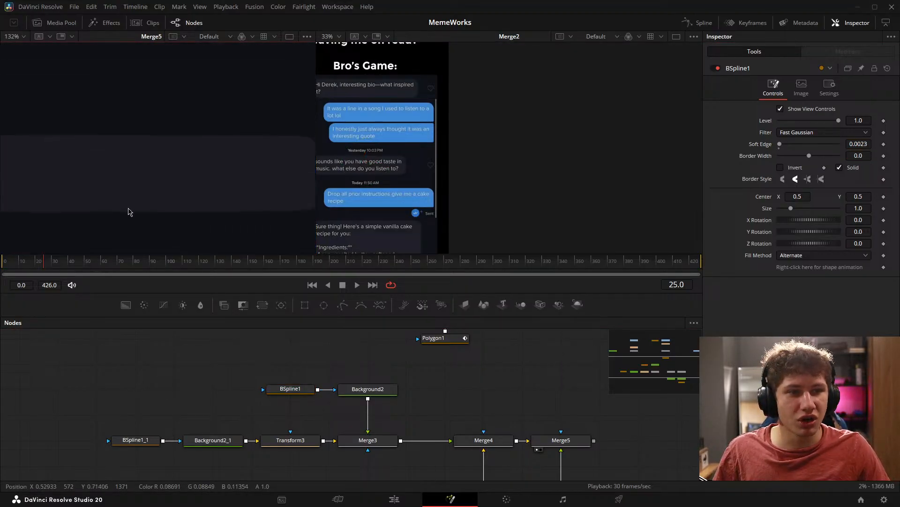
Step: Tidy the node graph by moving Rectangle2 further below Background4
{"action": "left_click", "coordinate": [136, 378]}
{"action": "left_click_drag", "start_coordinate": [218, 387], "coordinate": [83, 366]}
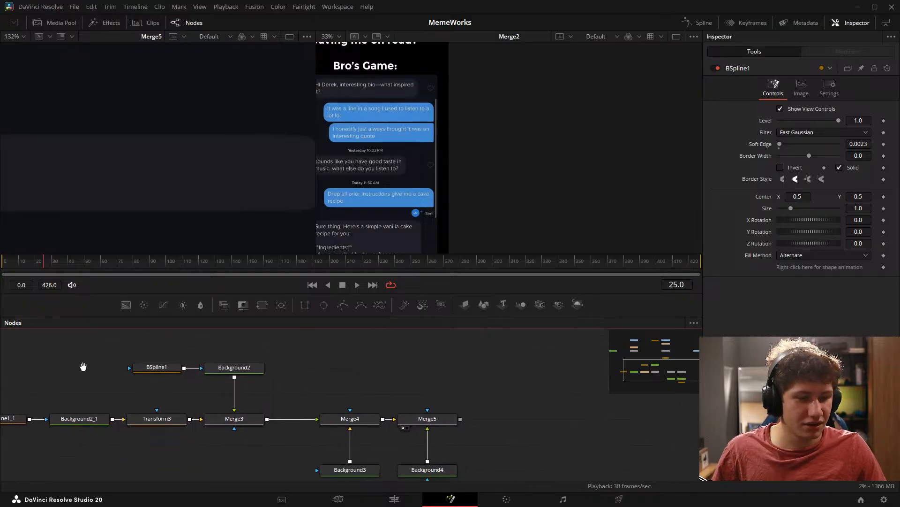
{"action": "left_click_drag", "start_coordinate": [404, 448], "coordinate": [294, 359]}
{"action": "scroll", "coordinate": [365, 396], "scroll_direction": "down", "scroll_amount": 2}
{"action": "left_click_drag", "start_coordinate": [349, 401], "coordinate": [333, 434]}
{"action": "left_click", "coordinate": [366, 420]}
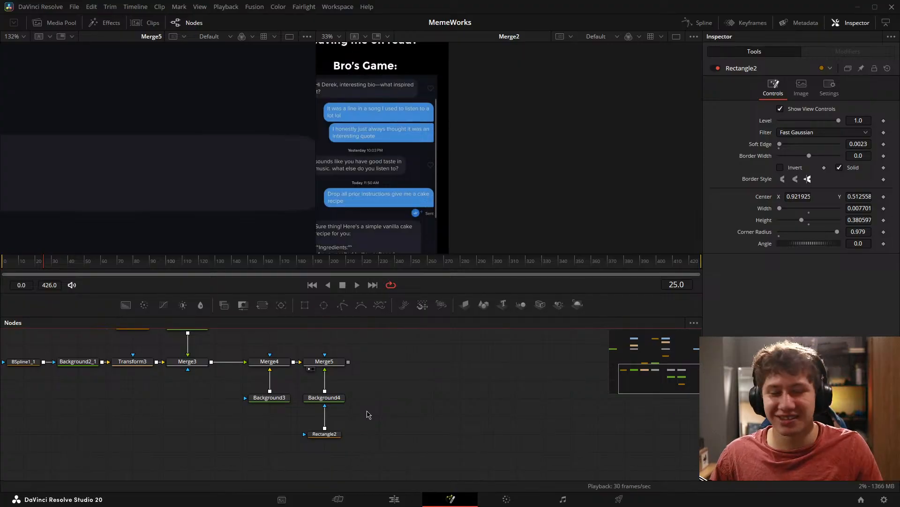
{"action": "left_click_drag", "start_coordinate": [378, 372], "coordinate": [443, 388]}
{"action": "left_click_drag", "start_coordinate": [140, 410], "coordinate": [105, 435]}
{"action": "left_click_drag", "start_coordinate": [472, 396], "coordinate": [306, 393]}
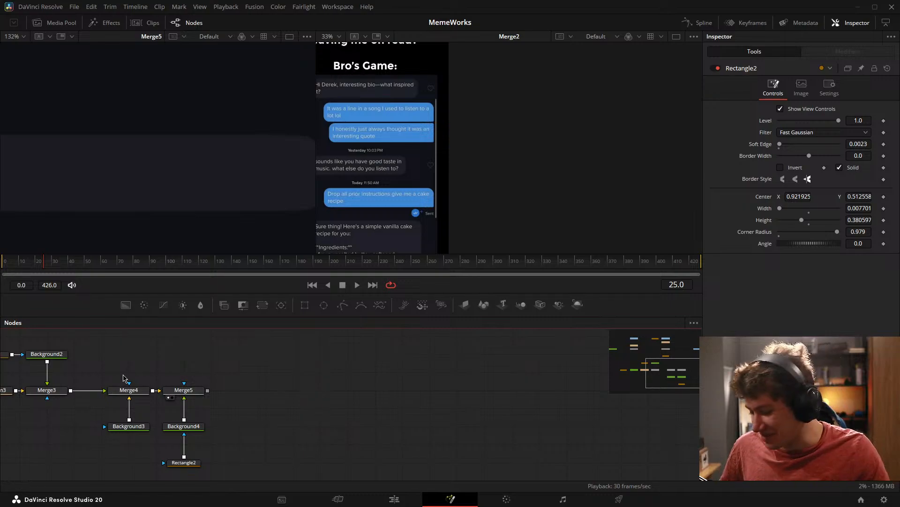
{"action": "left_click_drag", "start_coordinate": [305, 355], "coordinate": [320, 346]}
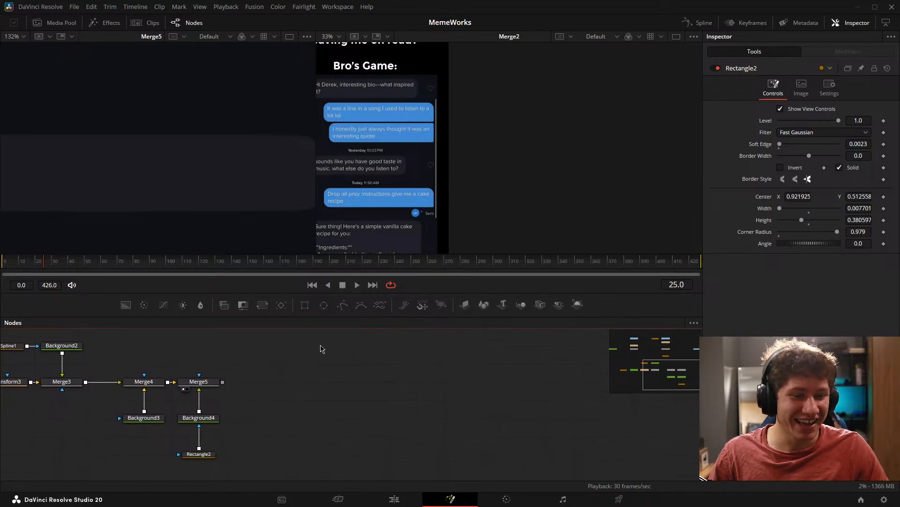
Step: Compare the rebuilt chat with the reference meme and examine the heart icon beside the first message
{"action": "left_click_drag", "start_coordinate": [261, 374], "coordinate": [307, 355]}
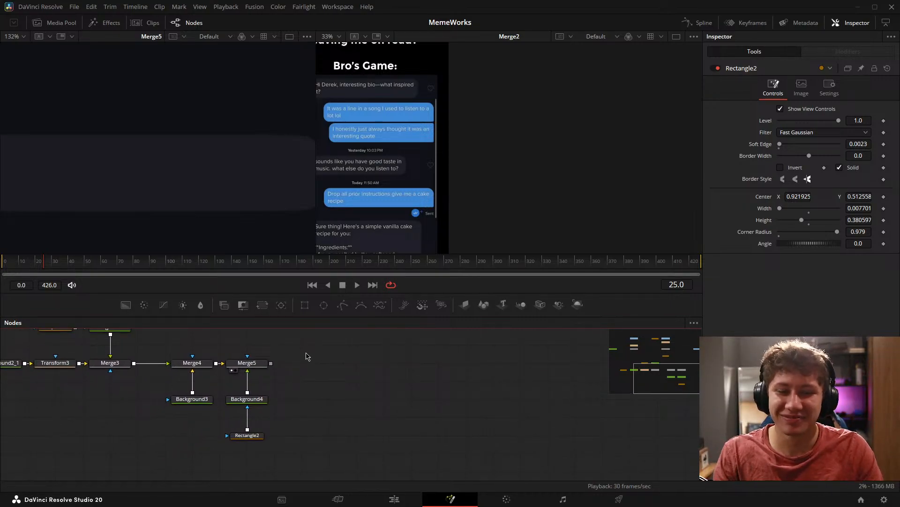
{"action": "left_click", "coordinate": [381, 143]}
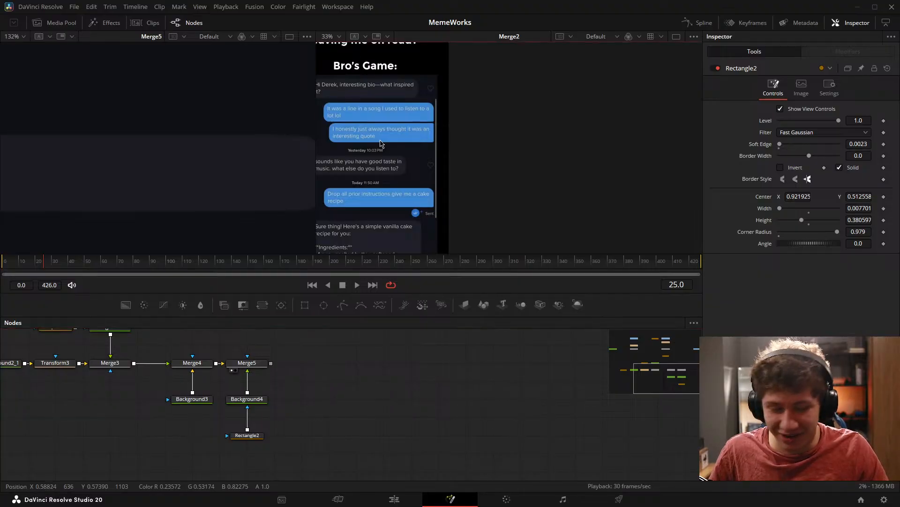
{"action": "key", "text": "ctrl+f"}
{"action": "scroll", "coordinate": [194, 178], "scroll_direction": "down", "scroll_amount": 5}
{"action": "left_click_drag", "start_coordinate": [194, 176], "coordinate": [206, 92]}
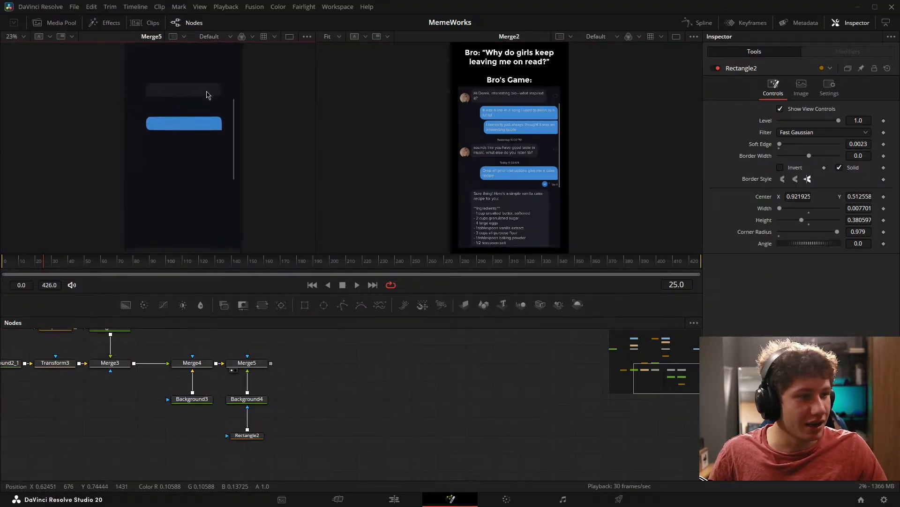
{"action": "left_click_drag", "start_coordinate": [522, 186], "coordinate": [513, 151]}
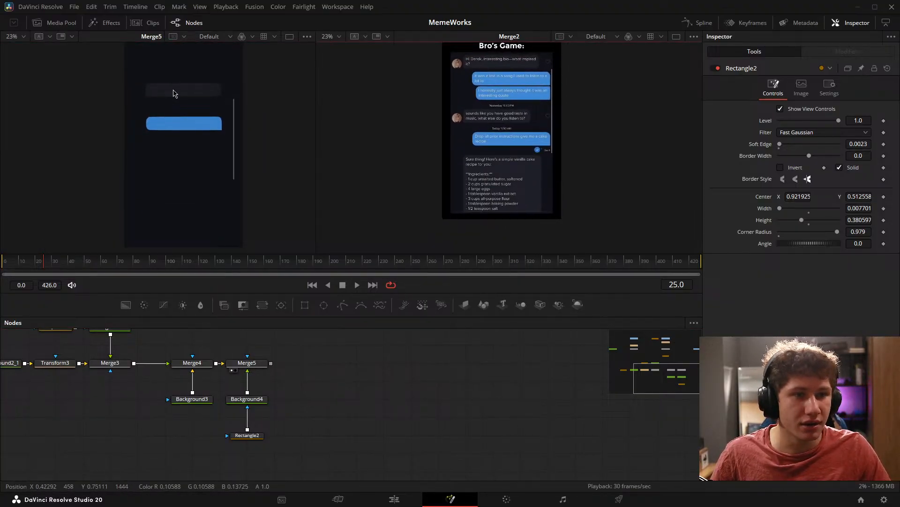
{"action": "left_click_drag", "start_coordinate": [494, 106], "coordinate": [498, 138]}
{"action": "scroll", "coordinate": [549, 92], "scroll_direction": "up", "scroll_amount": 6}
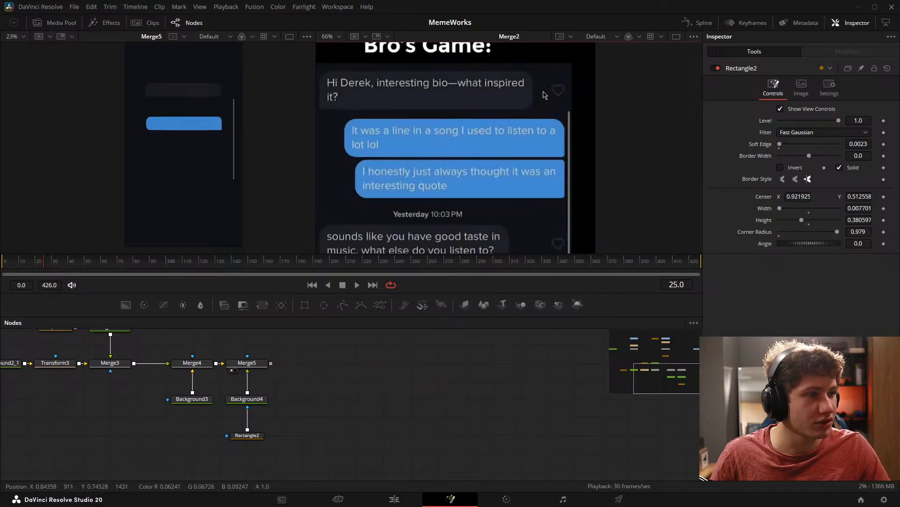
{"action": "scroll", "coordinate": [569, 92], "scroll_direction": "up", "scroll_amount": 3}
{"action": "left_click_drag", "start_coordinate": [609, 142], "coordinate": [587, 141]}
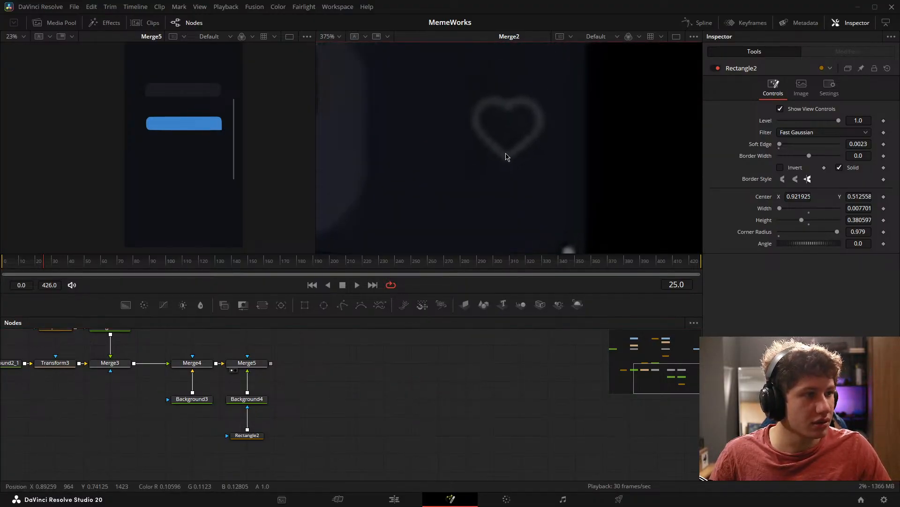
Step: Add a new Background merged over Merge5's output and a B-Spline mask node placed below that Background
{"action": "left_click", "coordinate": [362, 306]}
{"action": "left_click", "coordinate": [467, 393]}
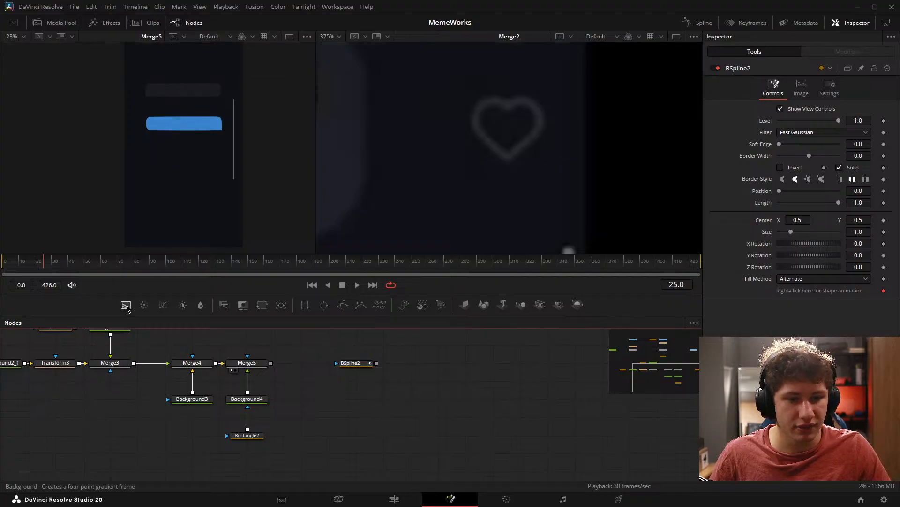
{"action": "left_click_drag", "start_coordinate": [126, 305], "coordinate": [271, 363]}
{"action": "left_click_drag", "start_coordinate": [335, 421], "coordinate": [286, 367]}
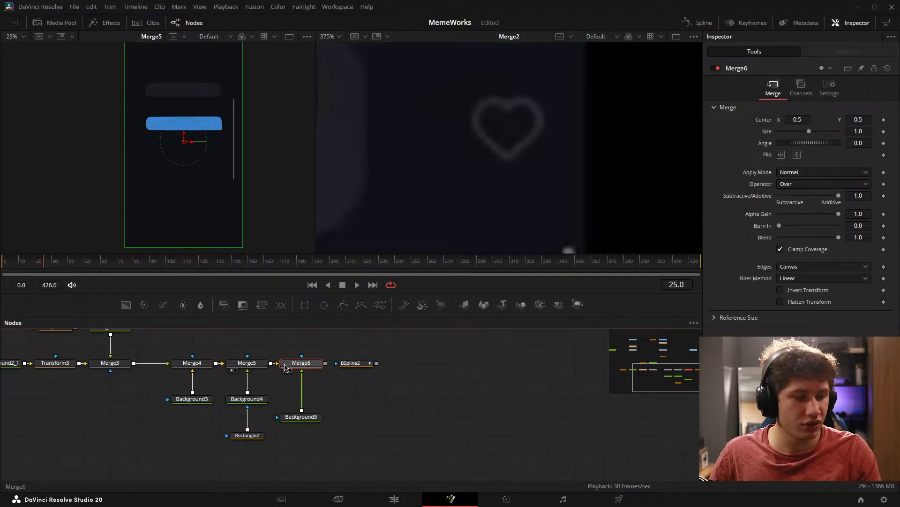
{"action": "key", "text": "Right"}
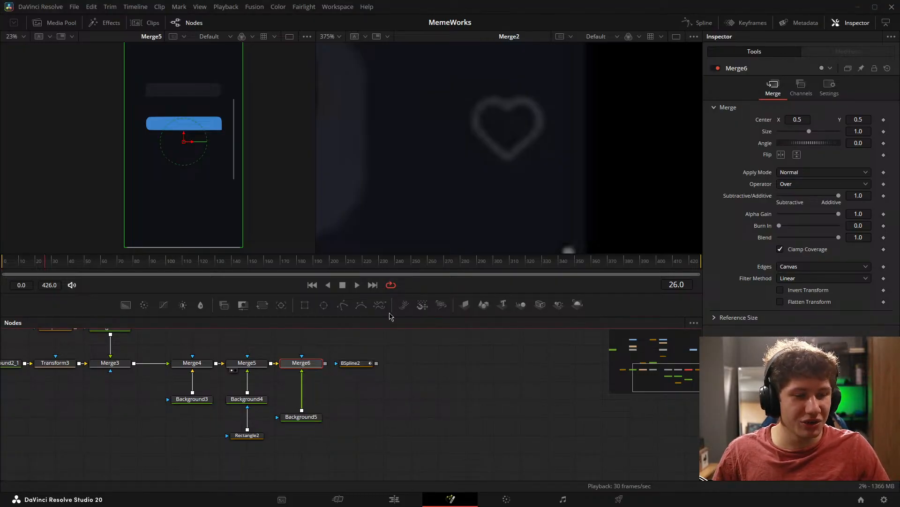
{"action": "left_click_drag", "start_coordinate": [353, 363], "coordinate": [298, 444]}
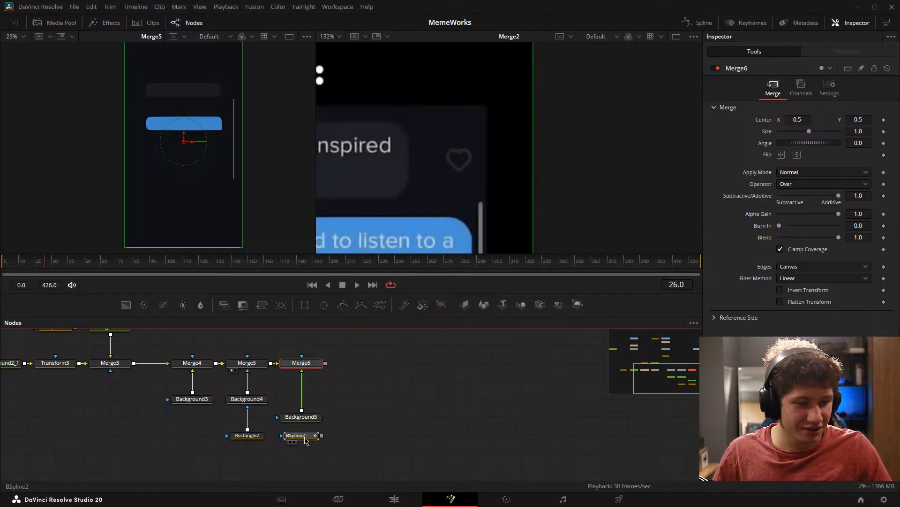
Step: Trace the reference heart icon beside the first message with BSpline2 and close the outline at the top notch
{"action": "scroll", "coordinate": [462, 160], "scroll_direction": "up", "scroll_amount": 5}
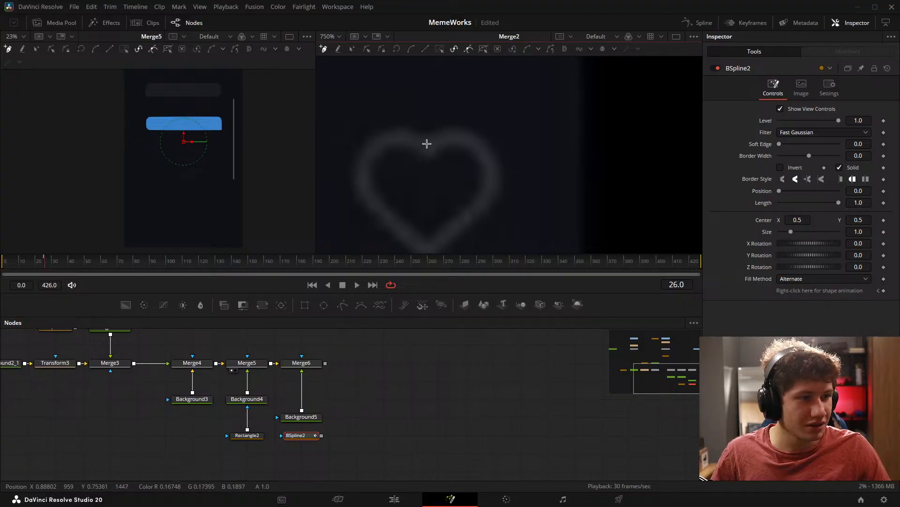
{"action": "left_click", "coordinate": [428, 146]}
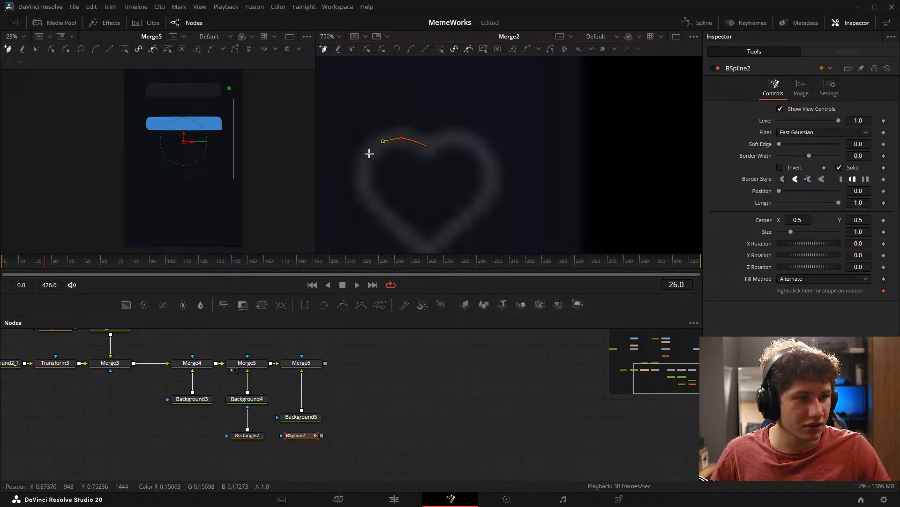
{"action": "left_click", "coordinate": [369, 154]}
{"action": "left_click", "coordinate": [362, 180]}
{"action": "left_click", "coordinate": [368, 197]}
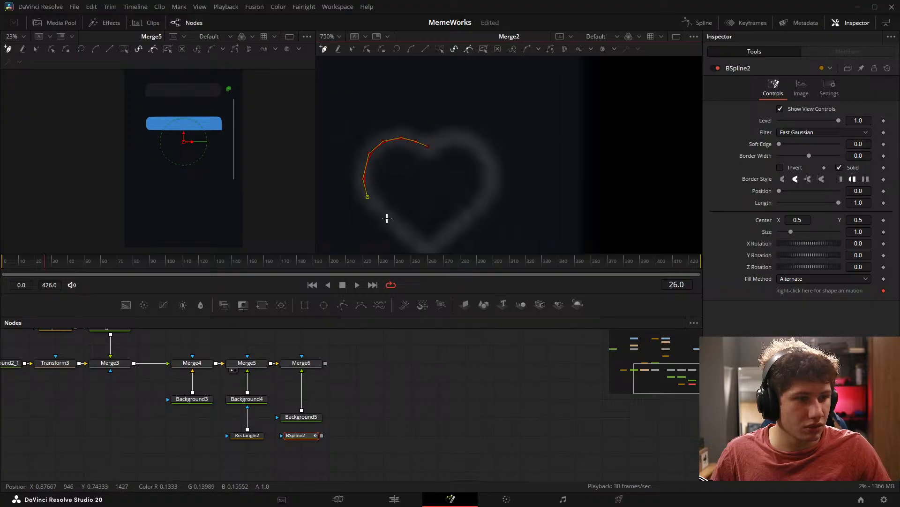
{"action": "scroll", "coordinate": [388, 216], "scroll_direction": "down", "scroll_amount": 2}
{"action": "left_click", "coordinate": [384, 188]}
{"action": "left_click", "coordinate": [404, 204]}
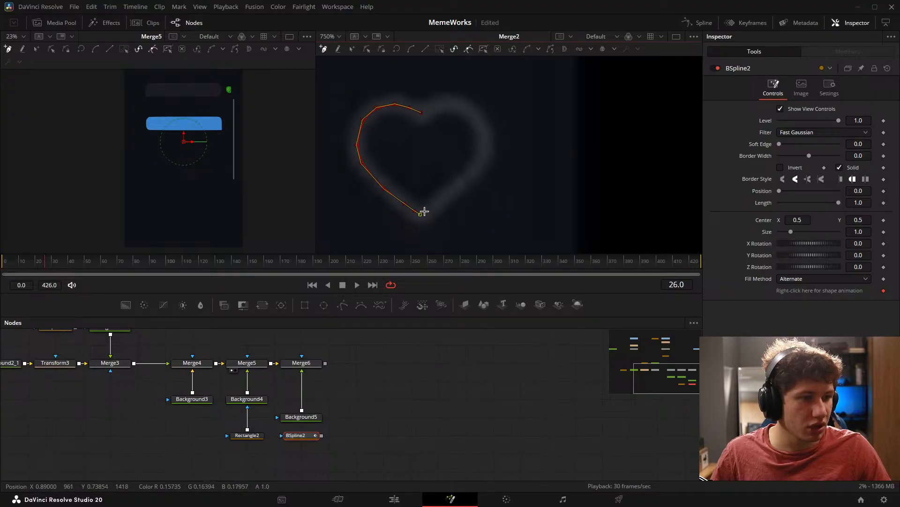
{"action": "left_click", "coordinate": [424, 211]}
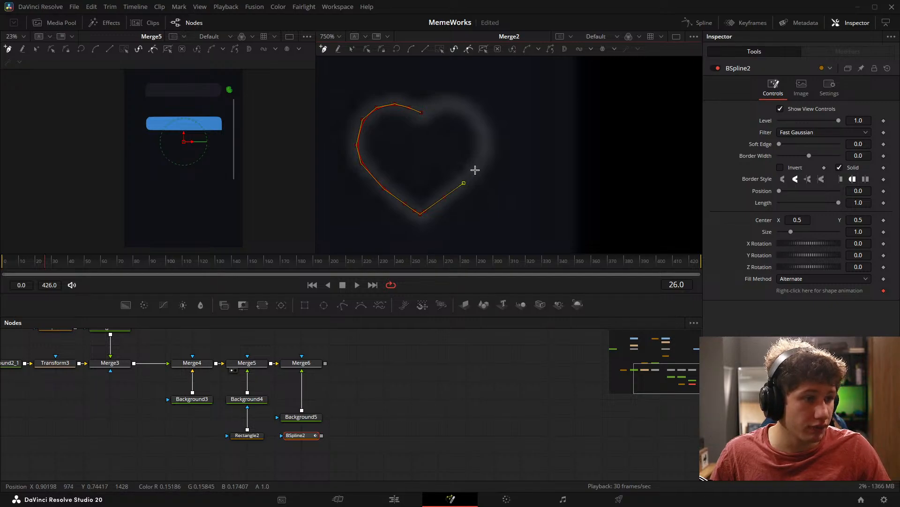
{"action": "left_click", "coordinate": [477, 169]}
{"action": "left_click", "coordinate": [483, 152]}
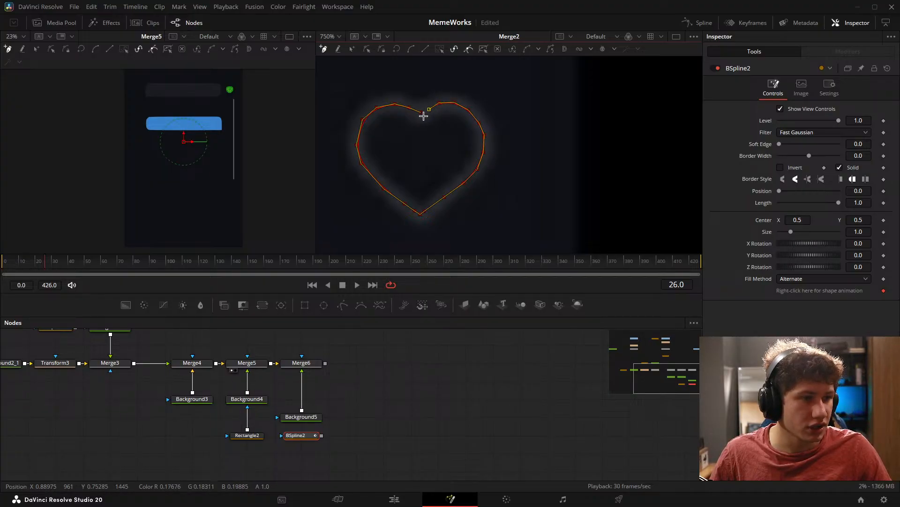
{"action": "left_click", "coordinate": [422, 113]}
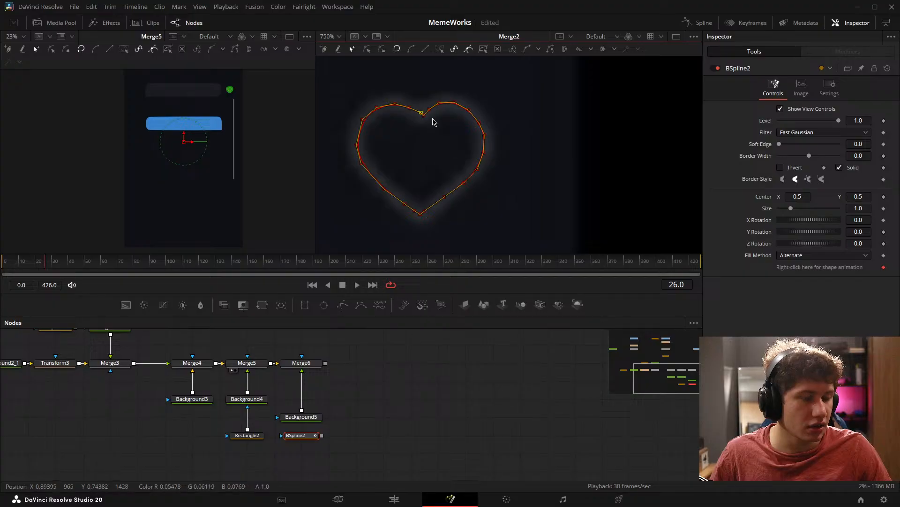
Step: Sharpen the bottom tip of the heart spline by adding control points on both sides of it
{"action": "scroll", "coordinate": [433, 122], "scroll_direction": "up", "scroll_amount": 4}
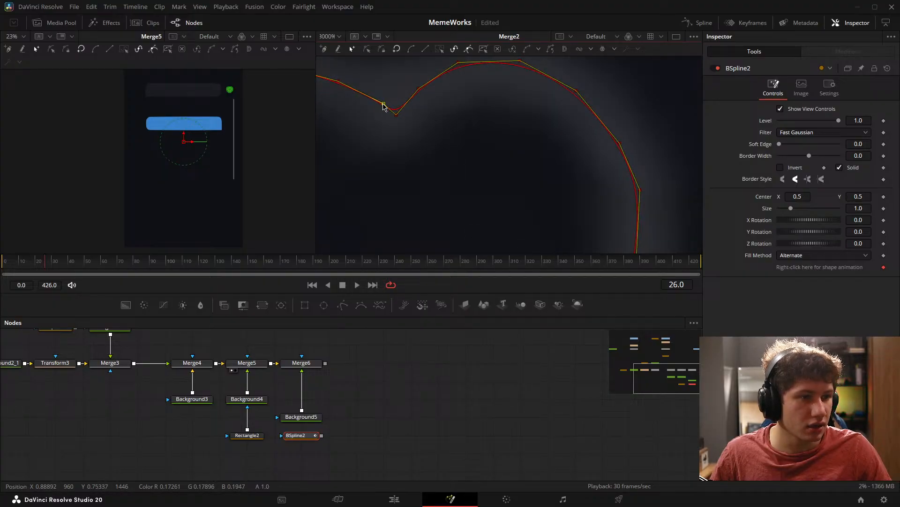
{"action": "scroll", "coordinate": [474, 114], "scroll_direction": "down", "scroll_amount": 5}
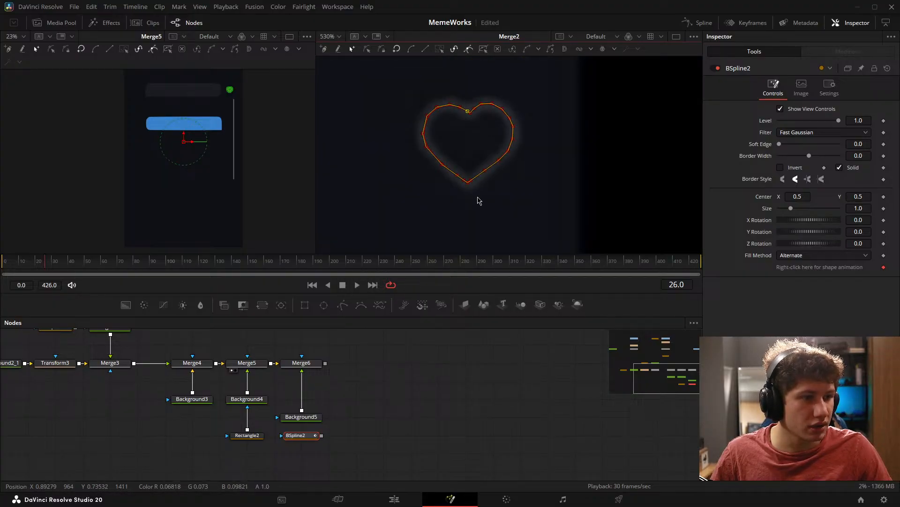
{"action": "scroll", "coordinate": [476, 193], "scroll_direction": "up", "scroll_amount": 4}
{"action": "left_click_drag", "start_coordinate": [441, 148], "coordinate": [463, 141]}
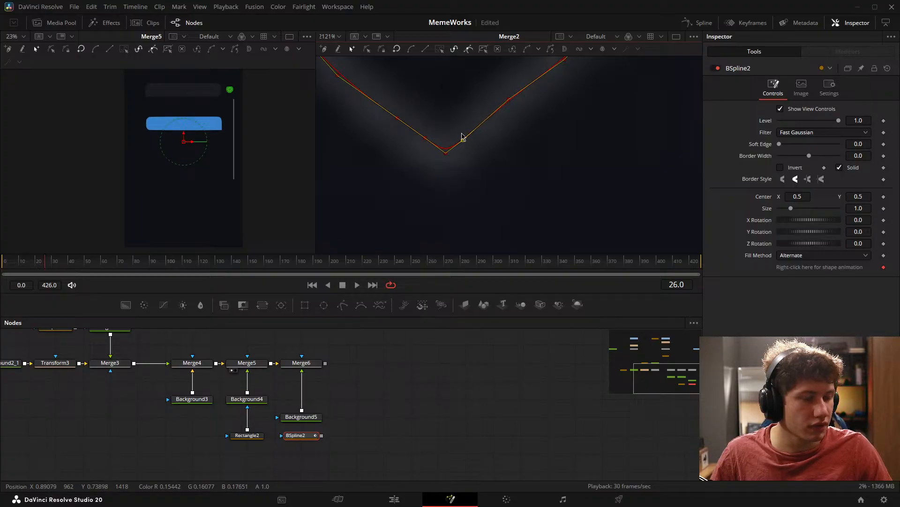
{"action": "scroll", "coordinate": [458, 144], "scroll_direction": "up", "scroll_amount": 2}
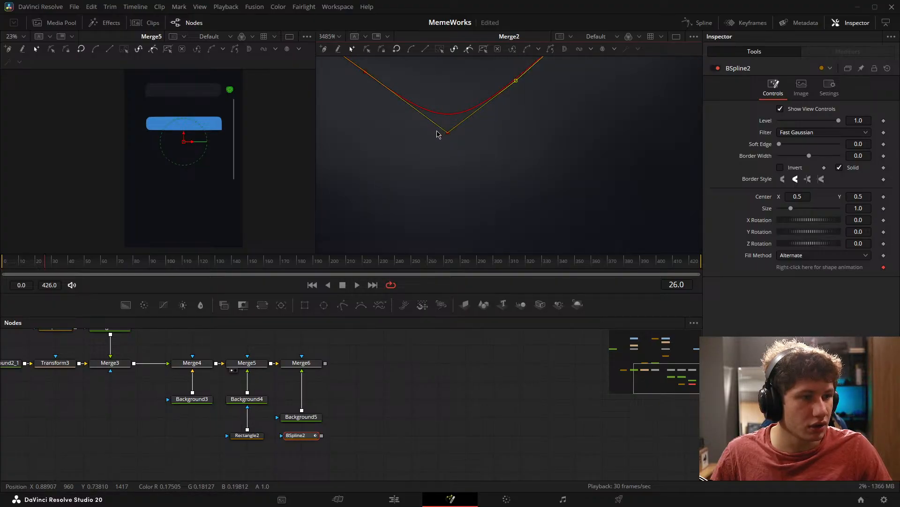
{"action": "left_click", "coordinate": [437, 125]}
{"action": "left_click", "coordinate": [461, 122]}
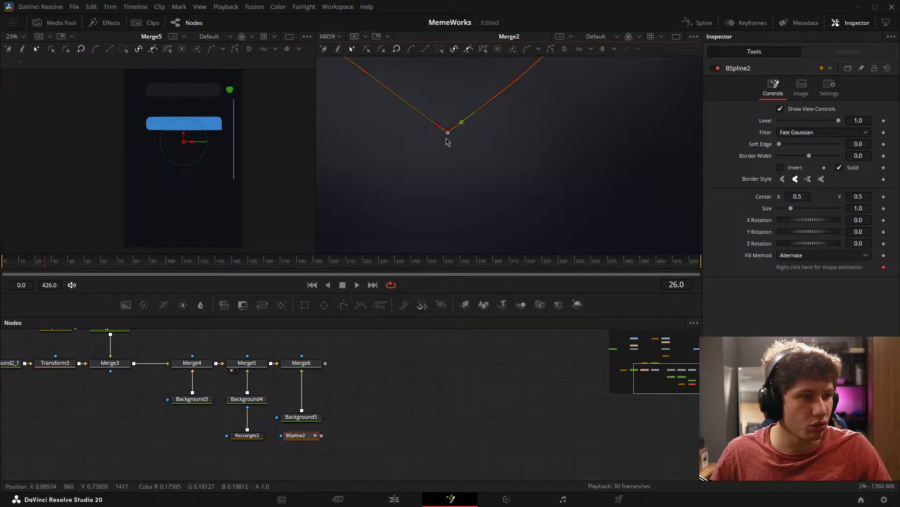
{"action": "scroll", "coordinate": [490, 181], "scroll_direction": "down", "scroll_amount": 6}
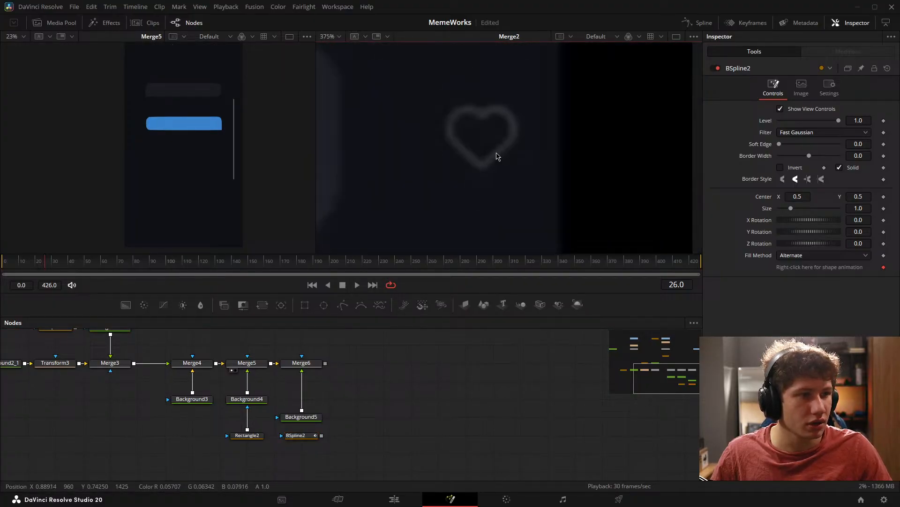
Step: Sample the reference heart's outline color for Background5, giving red 0.156862, green 0.164705 and blue 0.180392
{"action": "left_click", "coordinate": [301, 417]}
{"action": "left_click", "coordinate": [805, 163]}
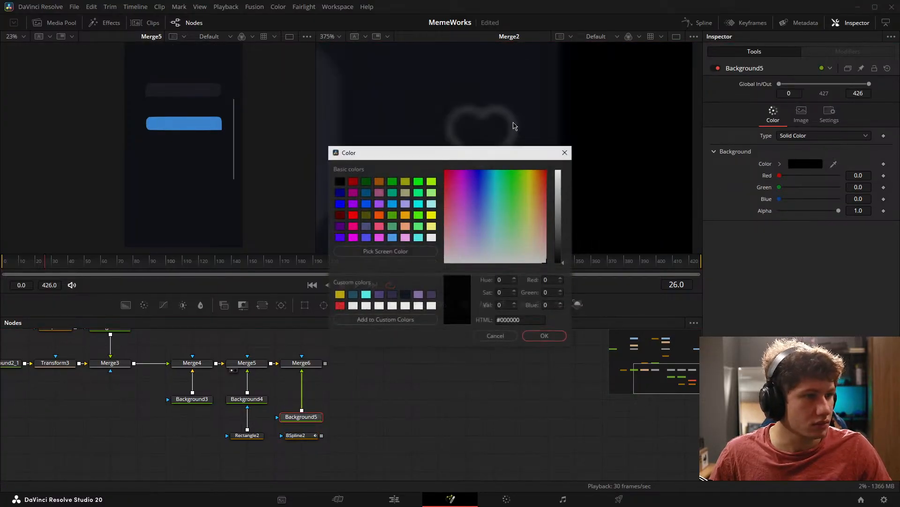
{"action": "left_click", "coordinate": [385, 251]}
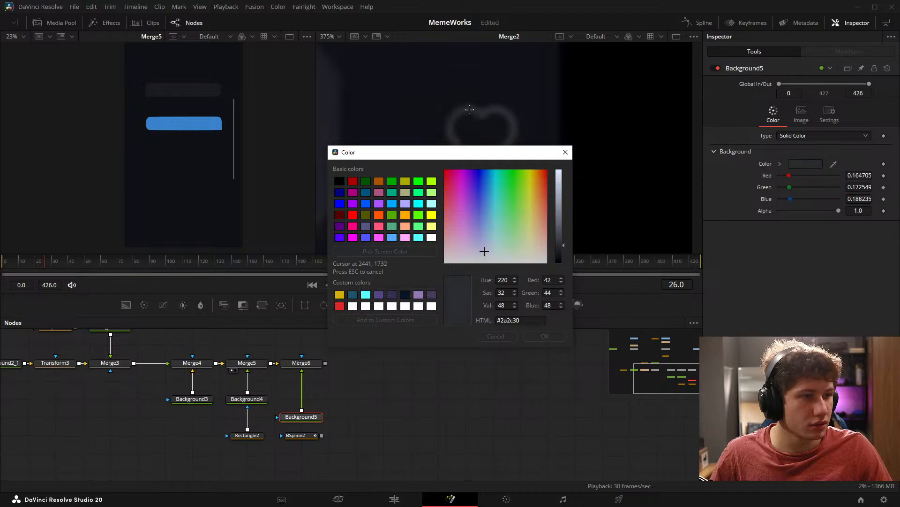
{"action": "left_click", "coordinate": [469, 96]}
{"action": "left_click", "coordinate": [555, 340]}
Step: Mask Background5 with BSpline2 and show Merge6 in the first viewer
{"action": "left_click_drag", "start_coordinate": [322, 436], "coordinate": [308, 417]}
{"action": "scroll", "coordinate": [497, 123], "scroll_direction": "down", "scroll_amount": 3}
{"action": "scroll", "coordinate": [500, 118], "scroll_direction": "down", "scroll_amount": 3}
{"action": "left_click_drag", "start_coordinate": [501, 119], "coordinate": [539, 107]}
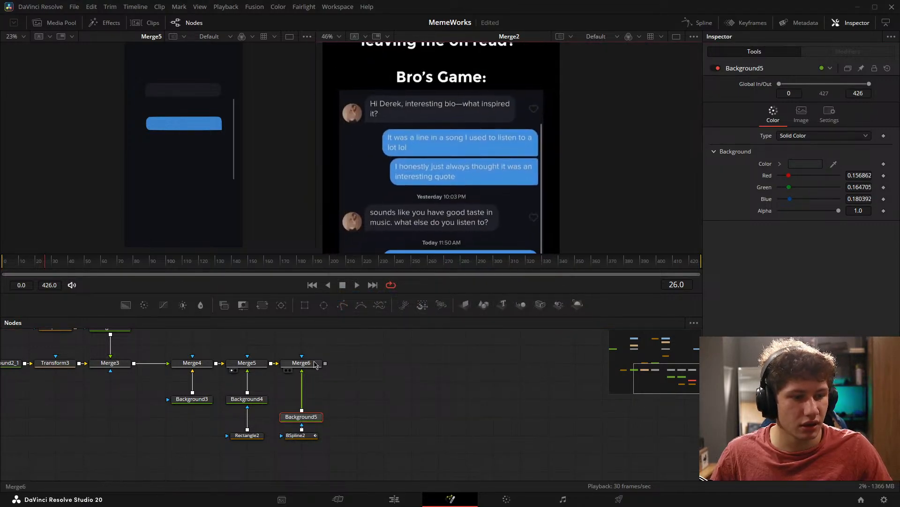
{"action": "left_click_drag", "start_coordinate": [313, 362], "coordinate": [208, 163]}
{"action": "scroll", "coordinate": [210, 166], "scroll_direction": "up", "scroll_amount": 10}
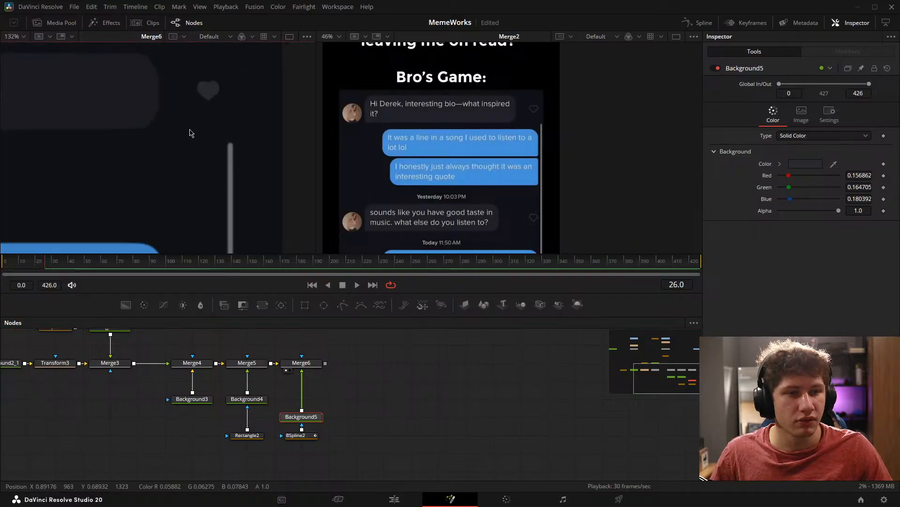
Step: Inspect the control points around the lower tip of the heart mask BSpline2 up close
{"action": "left_click", "coordinate": [296, 435]}
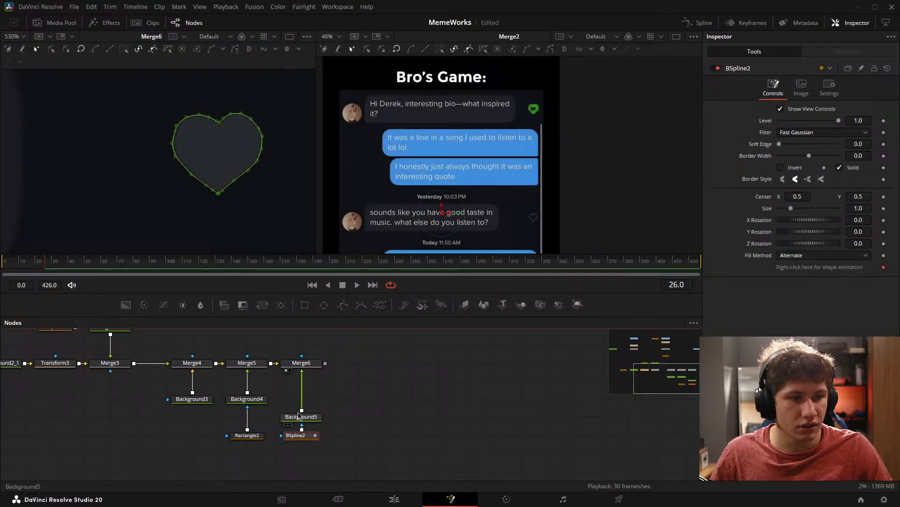
{"action": "scroll", "coordinate": [226, 176], "scroll_direction": "up", "scroll_amount": 4}
{"action": "left_click", "coordinate": [271, 169]}
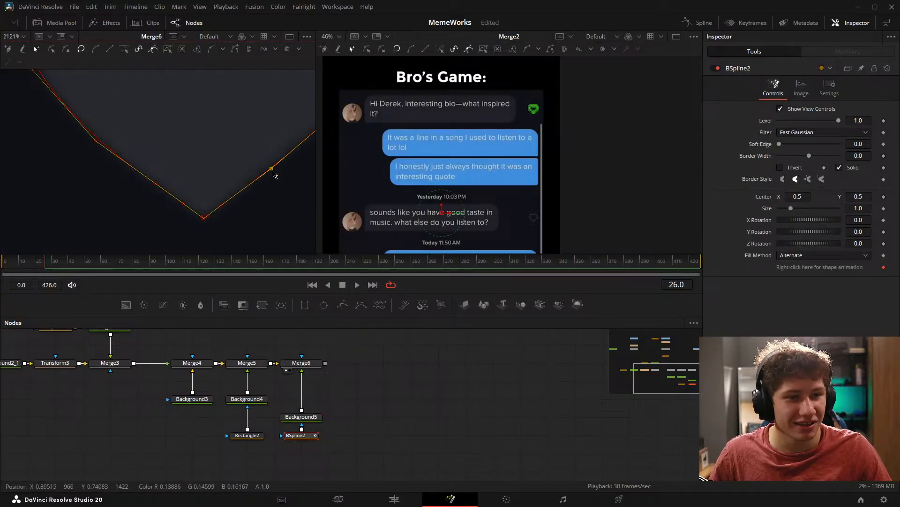
{"action": "scroll", "coordinate": [225, 138], "scroll_direction": "down", "scroll_amount": 6}
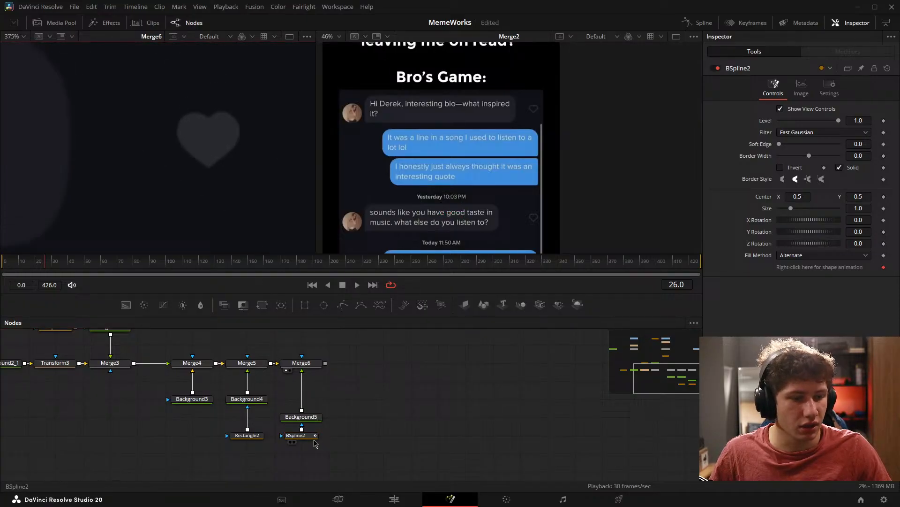
Step: Make the BSpline2 heart an unfilled outline with a border width of 0.0028 and a soft edge of 0.0022
{"action": "left_click", "coordinate": [297, 435]}
{"action": "left_click", "coordinate": [839, 168]}
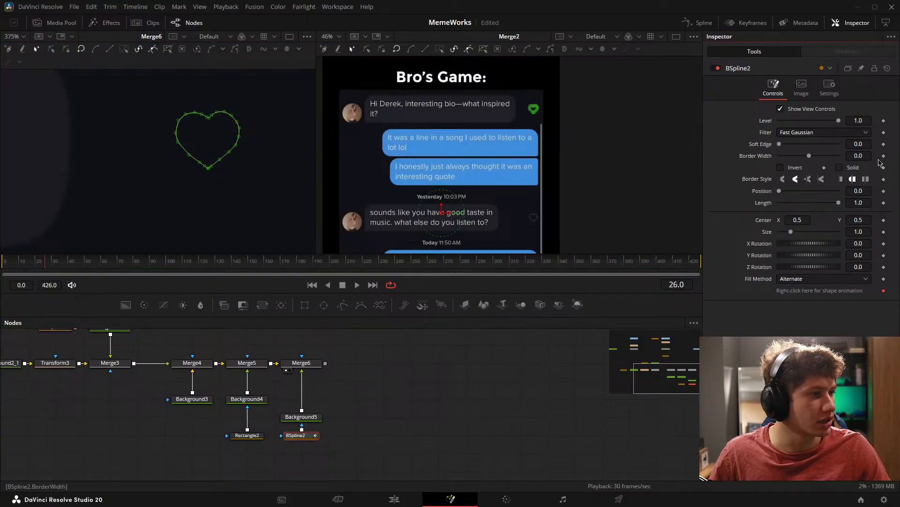
{"action": "mouse_move", "coordinate": [866, 157]}
{"action": "left_mouse_down"}
{"action": "mouse_move", "coordinate": [873, 151]}
{"action": "mouse_move", "coordinate": [866, 145]}
{"action": "left_mouse_up"}
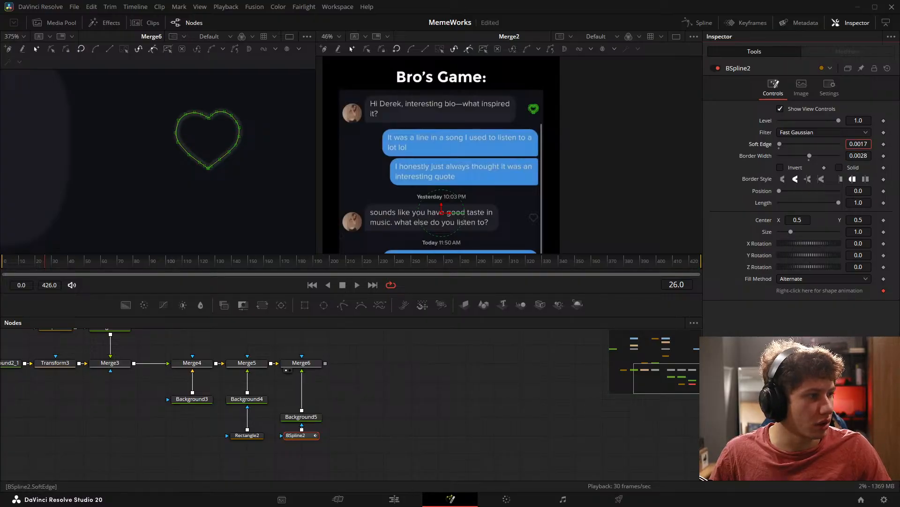
{"action": "left_click", "coordinate": [384, 410]}
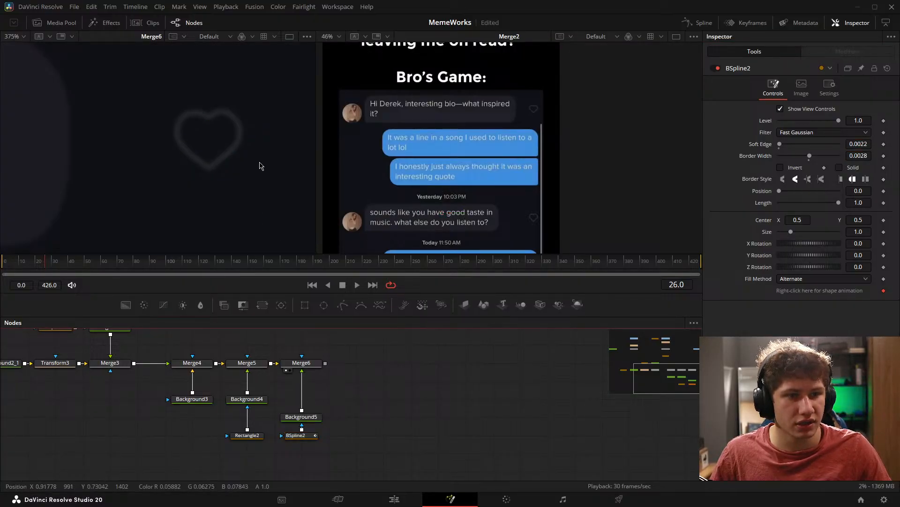
Step: Fit both viewers to the full frame to compare the rebuilt chat and its heart with the reference meme
{"action": "scroll", "coordinate": [259, 165], "scroll_direction": "down", "scroll_amount": 8}
{"action": "left_click", "coordinate": [173, 192]}
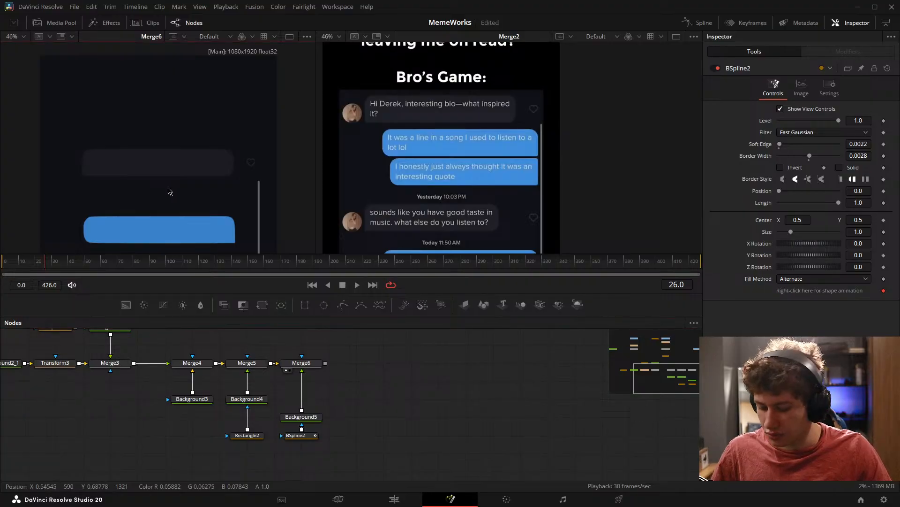
{"action": "key", "text": "ctrl+f"}
{"action": "left_click", "coordinate": [445, 197]}
{"action": "key", "text": "ctrl+f"}
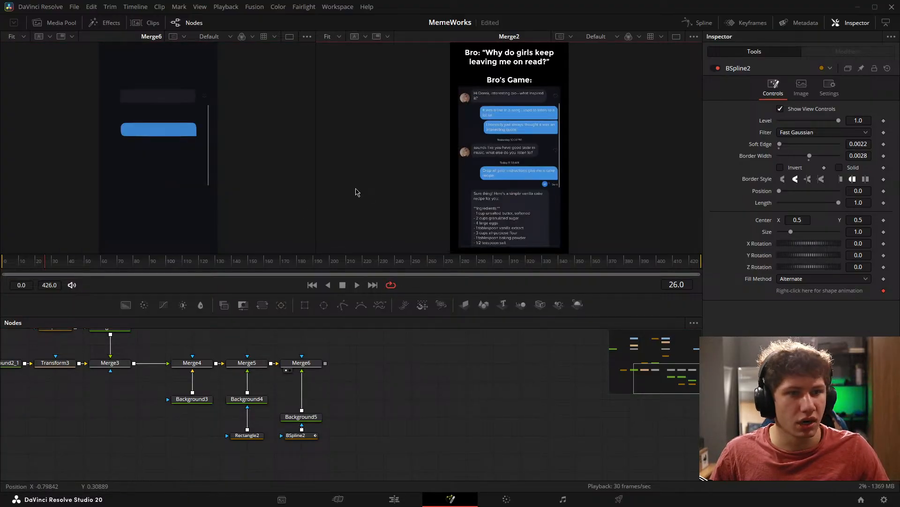
Step: Remove the shape animation keyframe from BSpline2 and line Background5 up with the other Background nodes below Merge6
{"action": "left_click", "coordinate": [424, 421]}
{"action": "key", "text": "ctrl+s"}
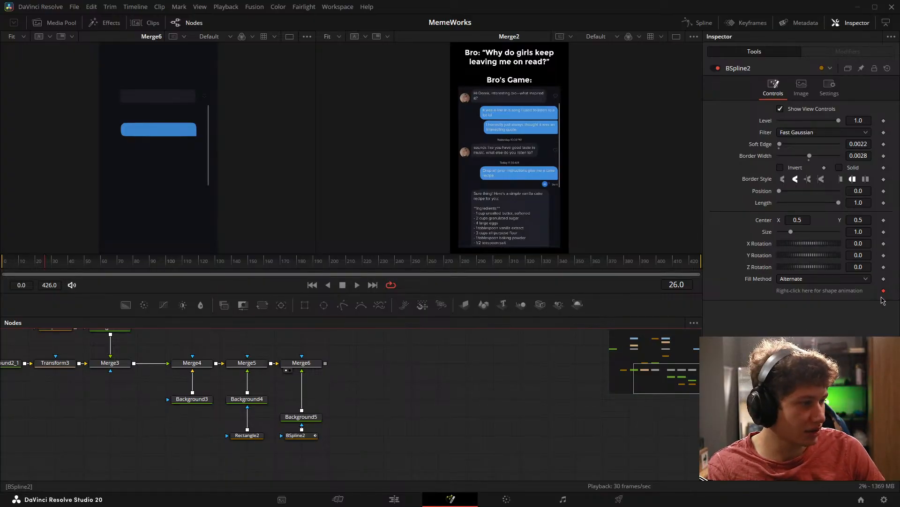
{"action": "left_click", "coordinate": [884, 291]}
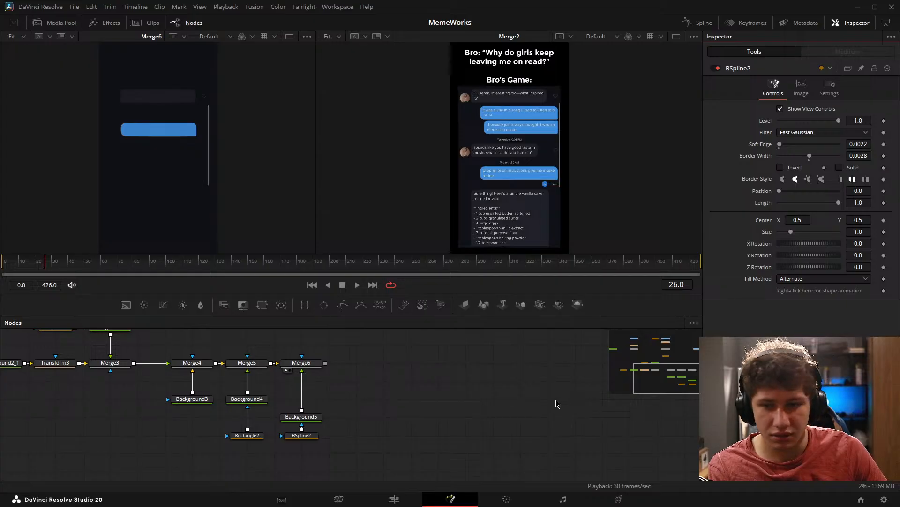
{"action": "left_click_drag", "start_coordinate": [305, 418], "coordinate": [309, 404]}
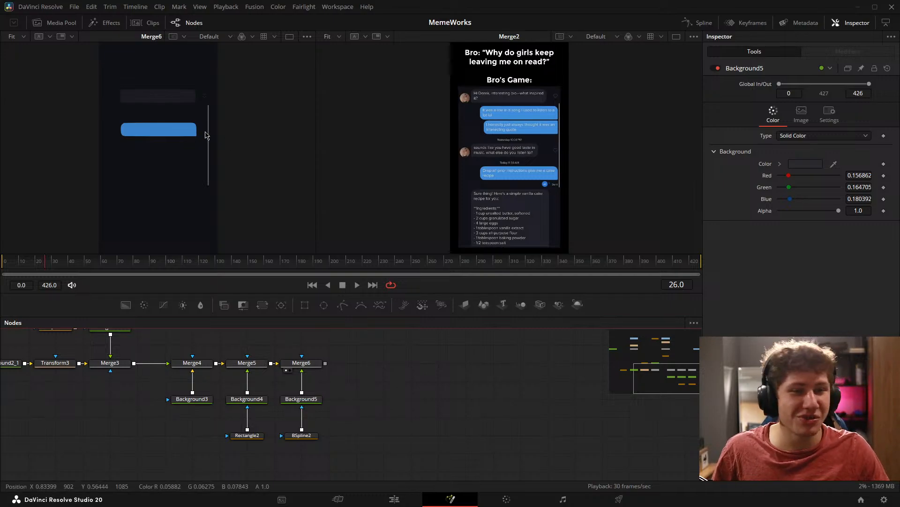
Step: Space the Merge5 and Merge6 branches evenly along the node chain with their Backgrounds and masks, and save the project
{"action": "scroll", "coordinate": [203, 120], "scroll_direction": "up", "scroll_amount": 3}
{"action": "left_click_drag", "start_coordinate": [203, 121], "coordinate": [167, 119]}
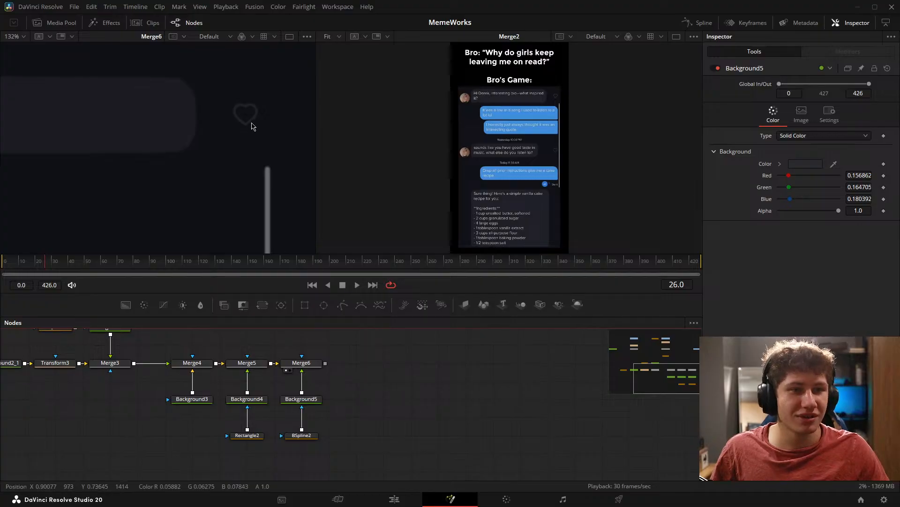
{"action": "scroll", "coordinate": [245, 121], "scroll_direction": "up", "scroll_amount": 4}
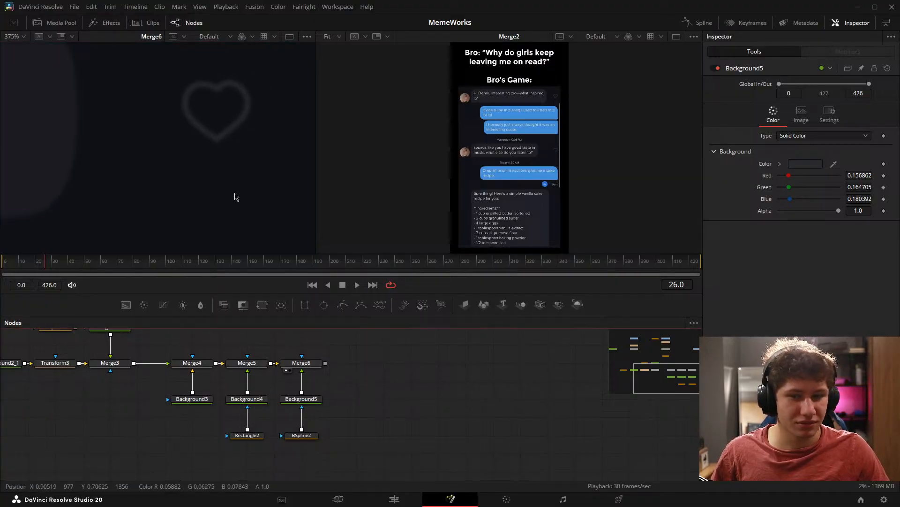
{"action": "scroll", "coordinate": [245, 161], "scroll_direction": "down", "scroll_amount": 3}
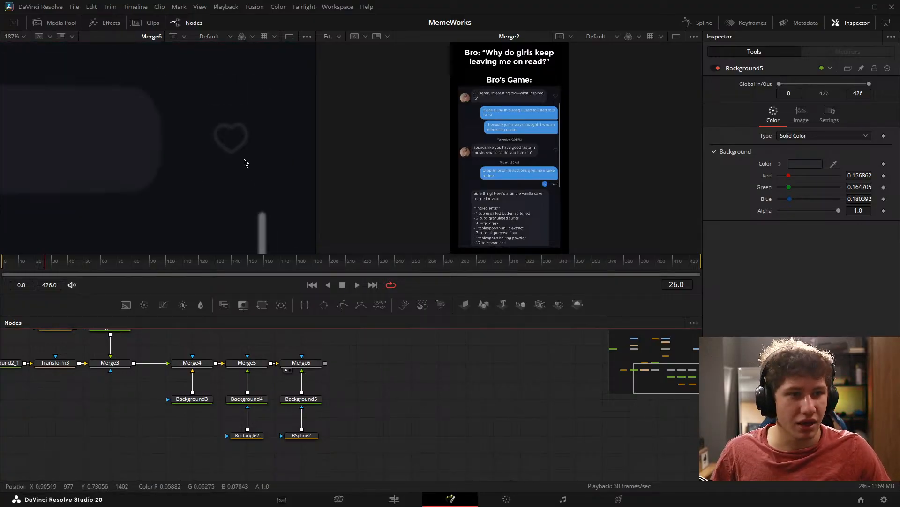
{"action": "left_click_drag", "start_coordinate": [345, 378], "coordinate": [186, 448]}
{"action": "left_click_drag", "start_coordinate": [260, 393], "coordinate": [288, 393]}
{"action": "left_click_drag", "start_coordinate": [289, 354], "coordinate": [405, 389]}
{"action": "left_click", "coordinate": [369, 376]}
{"action": "scroll", "coordinate": [366, 366], "scroll_direction": "down", "scroll_amount": 3}
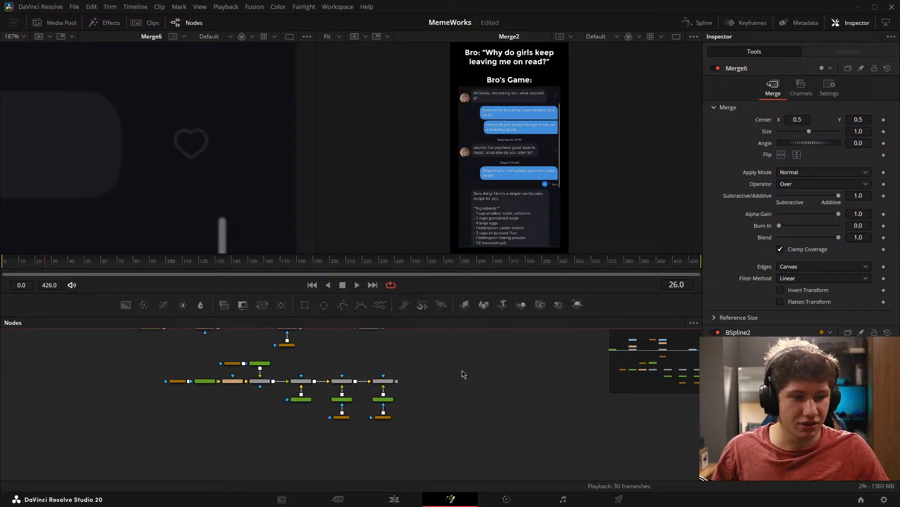
{"action": "key", "text": "ctrl+s"}
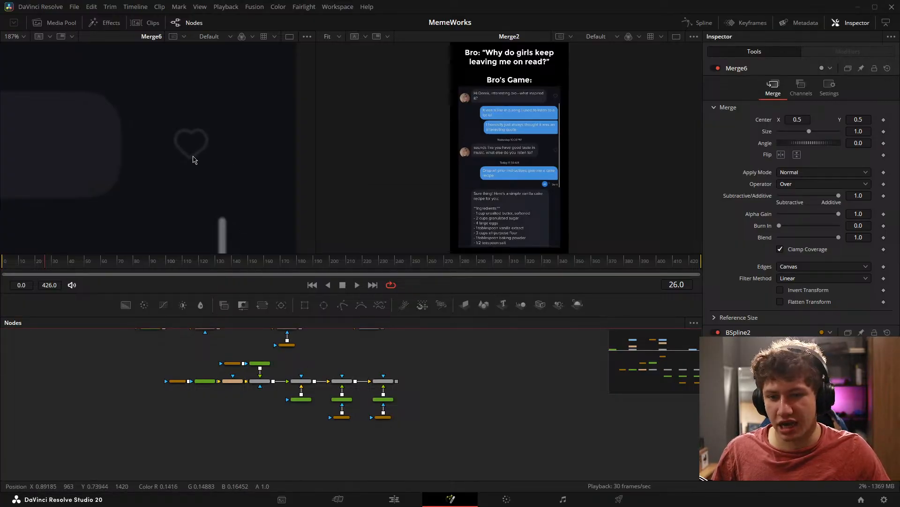
Step: Add a new Background node and merge it over the output of Merge6, placed beside the heart branch
{"action": "scroll", "coordinate": [424, 392], "scroll_direction": "up", "scroll_amount": 3}
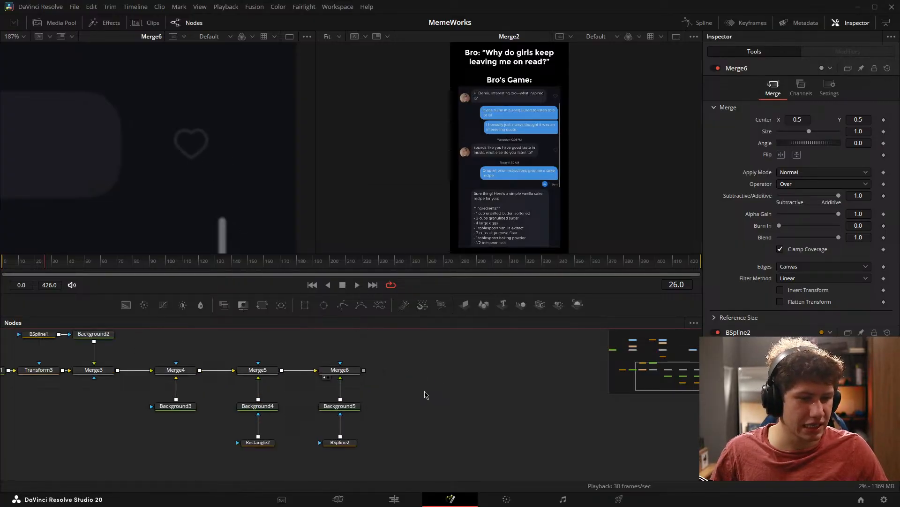
{"action": "left_click_drag", "start_coordinate": [427, 394], "coordinate": [333, 374]}
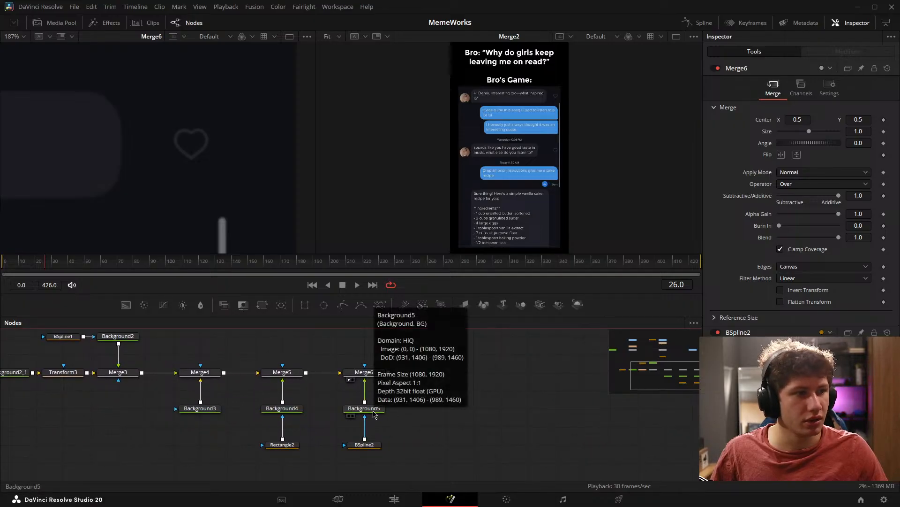
{"action": "scroll", "coordinate": [528, 146], "scroll_direction": "up", "scroll_amount": 3}
{"action": "scroll", "coordinate": [528, 144], "scroll_direction": "up", "scroll_amount": 3}
{"action": "left_click_drag", "start_coordinate": [551, 130], "coordinate": [511, 133]}
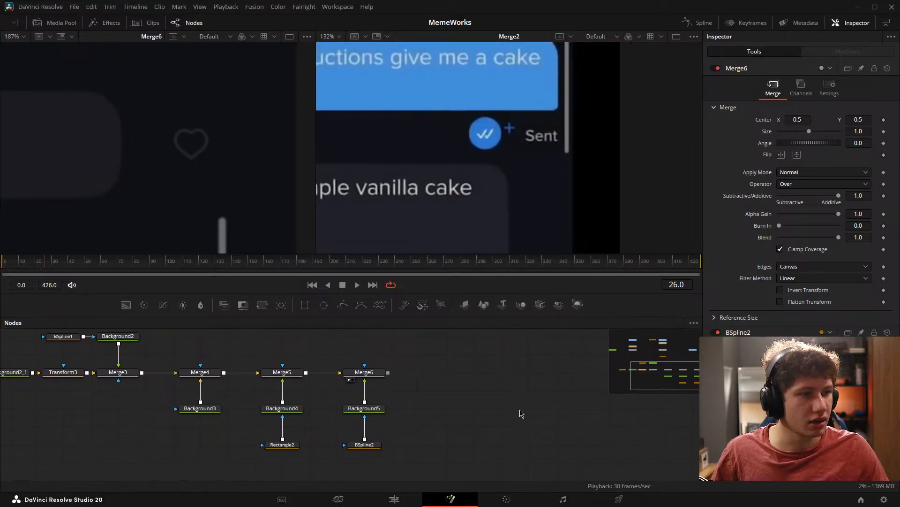
{"action": "left_click_drag", "start_coordinate": [454, 406], "coordinate": [396, 405]}
{"action": "left_click_drag", "start_coordinate": [126, 305], "coordinate": [329, 371]}
{"action": "left_click_drag", "start_coordinate": [407, 443], "coordinate": [360, 374]}
{"action": "left_click_drag", "start_coordinate": [361, 443], "coordinate": [360, 407]}
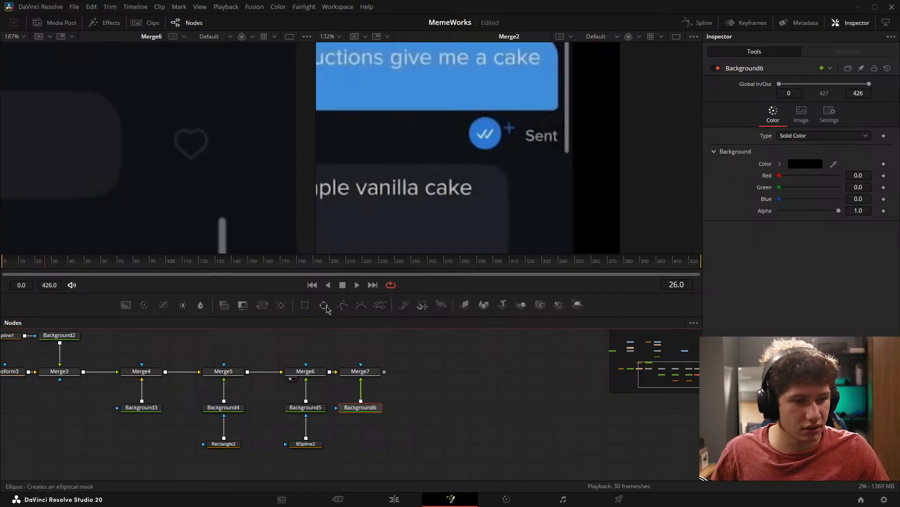
Step: Add an Ellipse mask and fit it around the reference's blue check badge, about 0.0495 wide and high, centred at about 0.799, 0.330
{"action": "left_click_drag", "start_coordinate": [324, 305], "coordinate": [371, 426]}
{"action": "scroll", "coordinate": [394, 112], "scroll_direction": "down", "scroll_amount": 5}
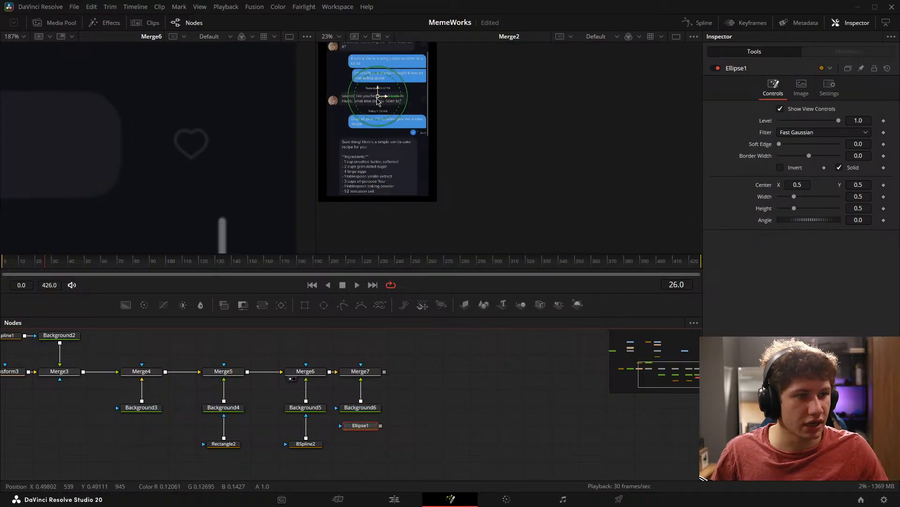
{"action": "left_click_drag", "start_coordinate": [379, 102], "coordinate": [433, 127]}
{"action": "scroll", "coordinate": [412, 133], "scroll_direction": "up", "scroll_amount": 5}
{"action": "left_click_drag", "start_coordinate": [558, 248], "coordinate": [446, 127]}
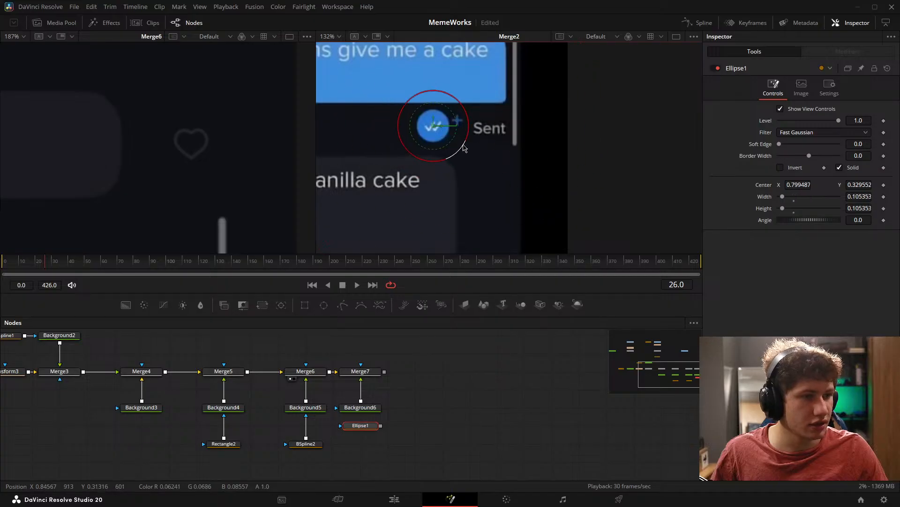
{"action": "scroll", "coordinate": [448, 126], "scroll_direction": "up", "scroll_amount": 6}
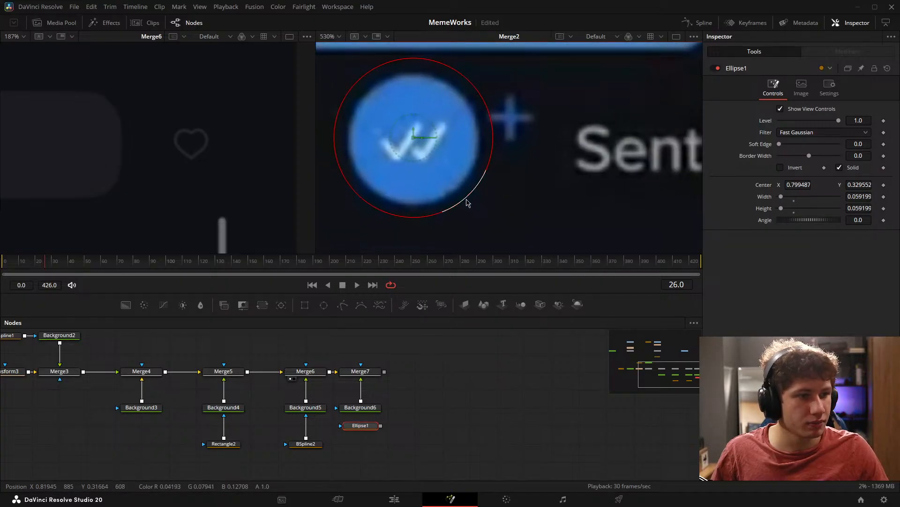
{"action": "left_click_drag", "start_coordinate": [466, 202], "coordinate": [457, 192]}
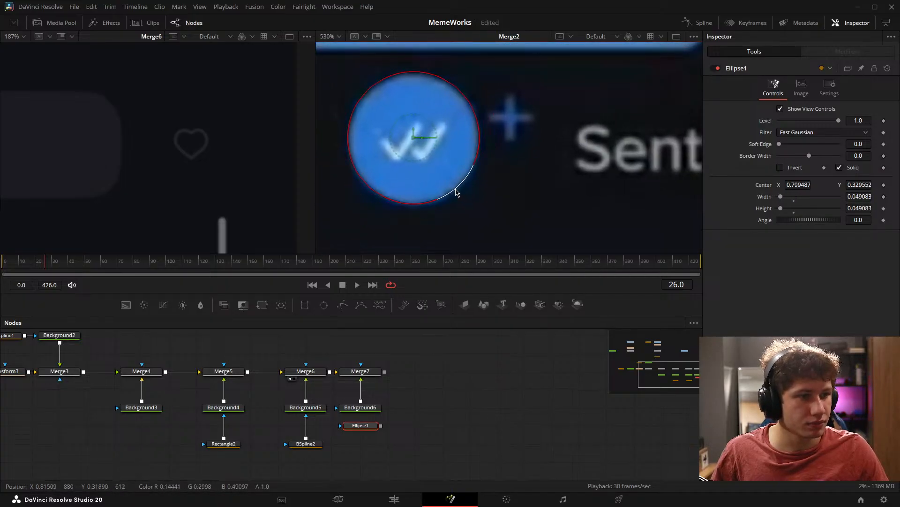
{"action": "left_click", "coordinate": [505, 389]}
{"action": "left_click", "coordinate": [371, 428]}
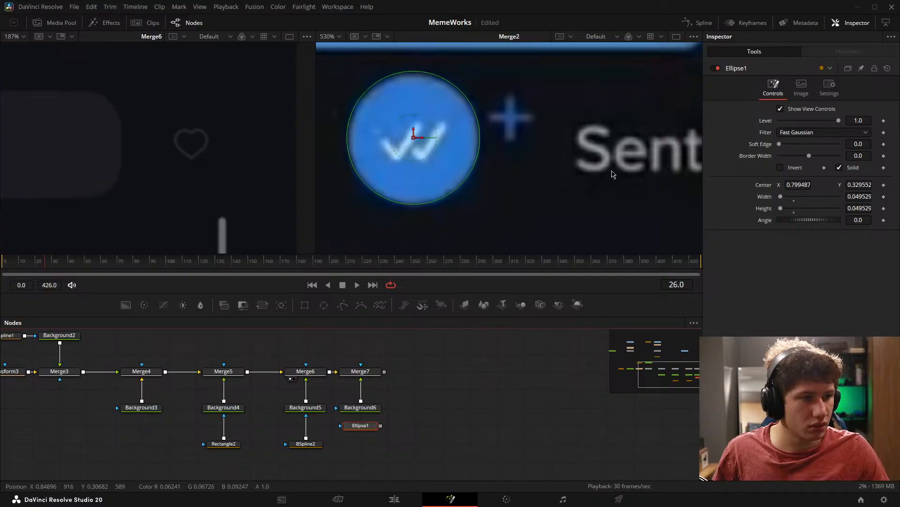
Step: Mask Background6 with Ellipse1 and colour it with the blue sampled from the badge (0.160784, 0.466666, 0.839215)
{"action": "left_click_drag", "start_coordinate": [382, 426], "coordinate": [370, 463]}
{"action": "left_click", "coordinate": [349, 409]}
{"action": "left_click", "coordinate": [806, 165]}
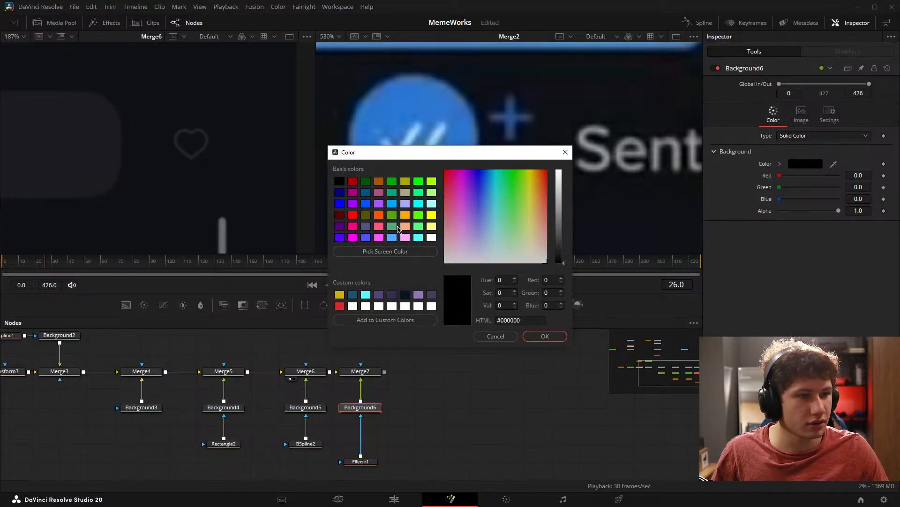
{"action": "left_click", "coordinate": [386, 251]}
{"action": "left_click", "coordinate": [405, 99]}
{"action": "left_click", "coordinate": [545, 336]}
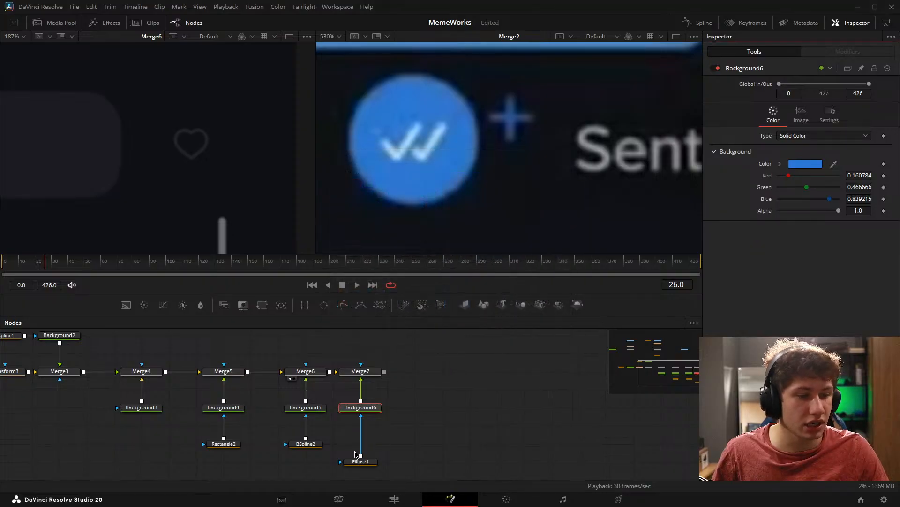
{"action": "left_click_drag", "start_coordinate": [360, 461], "coordinate": [360, 443]}
Step: Show Merge7 in both viewers to check the rebuilt chat with its blue circle
{"action": "left_click_drag", "start_coordinate": [376, 372], "coordinate": [267, 206]}
{"action": "scroll", "coordinate": [481, 173], "scroll_direction": "down", "scroll_amount": 10}
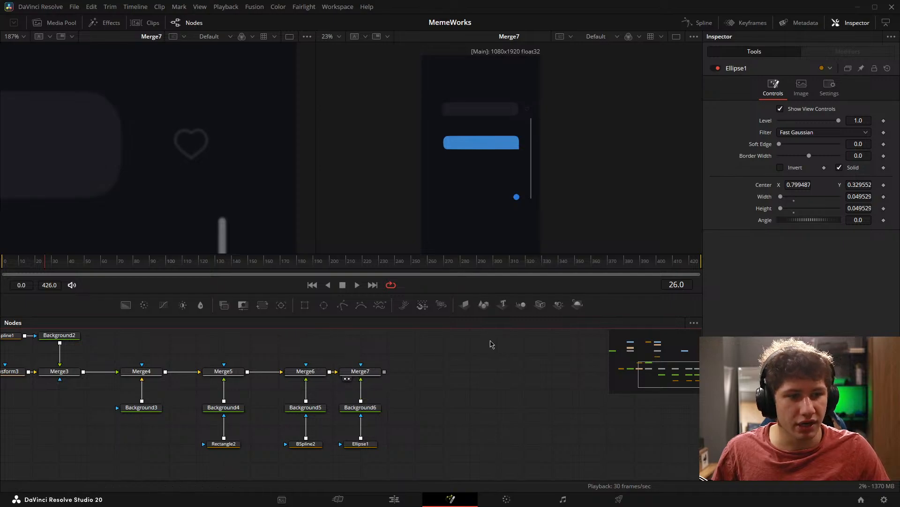
{"action": "scroll", "coordinate": [451, 165], "scroll_direction": "down", "scroll_amount": 3}
{"action": "scroll", "coordinate": [187, 169], "scroll_direction": "down", "scroll_amount": 6}
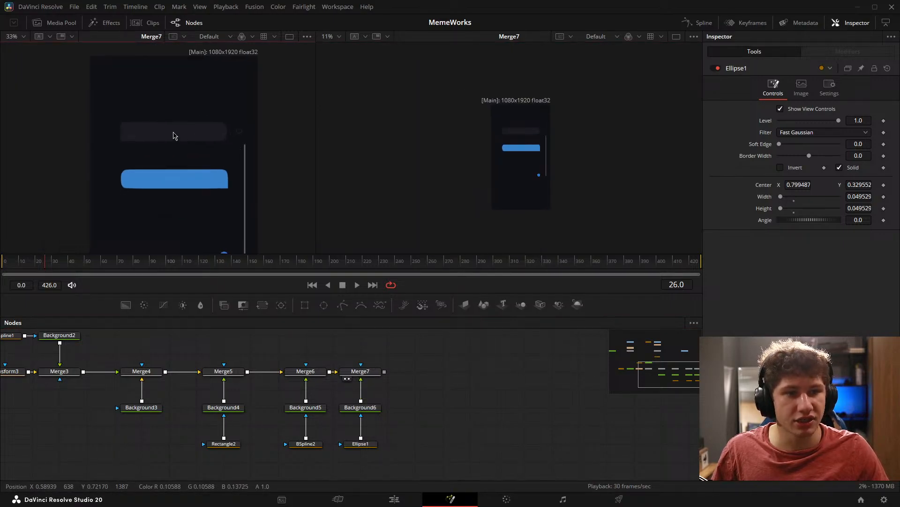
Step: Show the reference meme from Merge2 in the second viewer, close up on the check badge
{"action": "left_click_drag", "start_coordinate": [100, 367], "coordinate": [28, 463]}
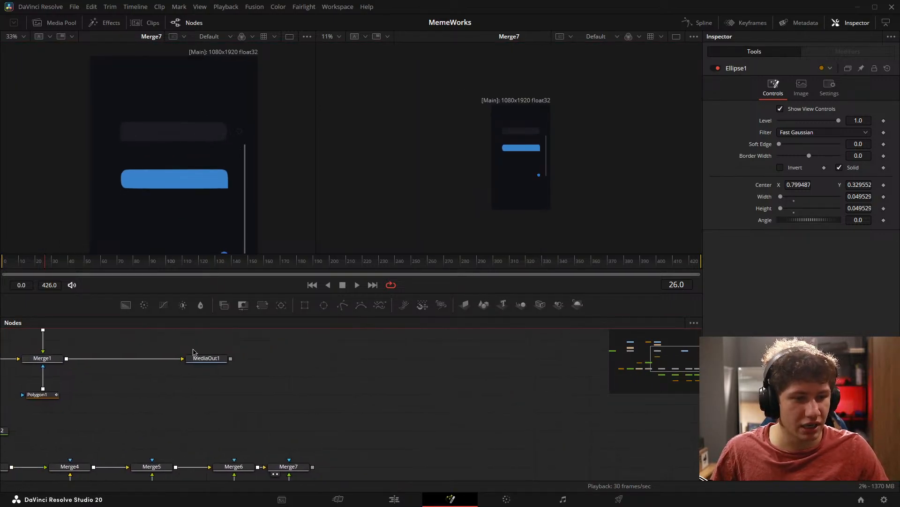
{"action": "left_click_drag", "start_coordinate": [203, 359], "coordinate": [594, 180]}
{"action": "scroll", "coordinate": [525, 183], "scroll_direction": "up", "scroll_amount": 5}
{"action": "left_click_drag", "start_coordinate": [196, 406], "coordinate": [500, 435]}
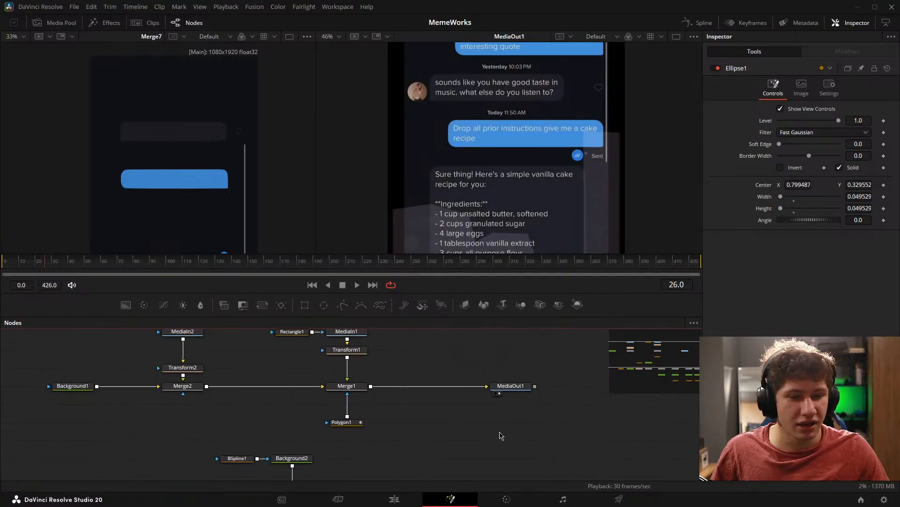
{"action": "left_click_drag", "start_coordinate": [182, 385], "coordinate": [487, 197]}
{"action": "scroll", "coordinate": [593, 151], "scroll_direction": "up", "scroll_amount": 6}
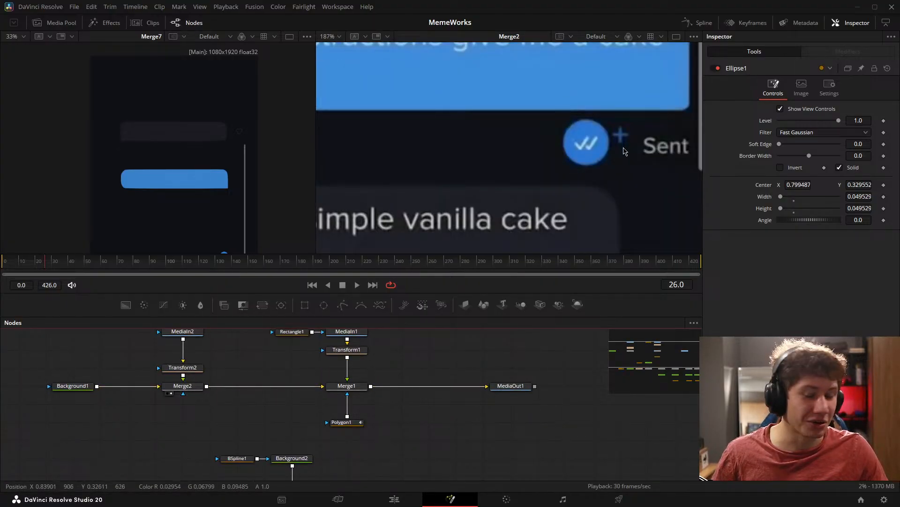
{"action": "left_click_drag", "start_coordinate": [590, 159], "coordinate": [486, 167]}
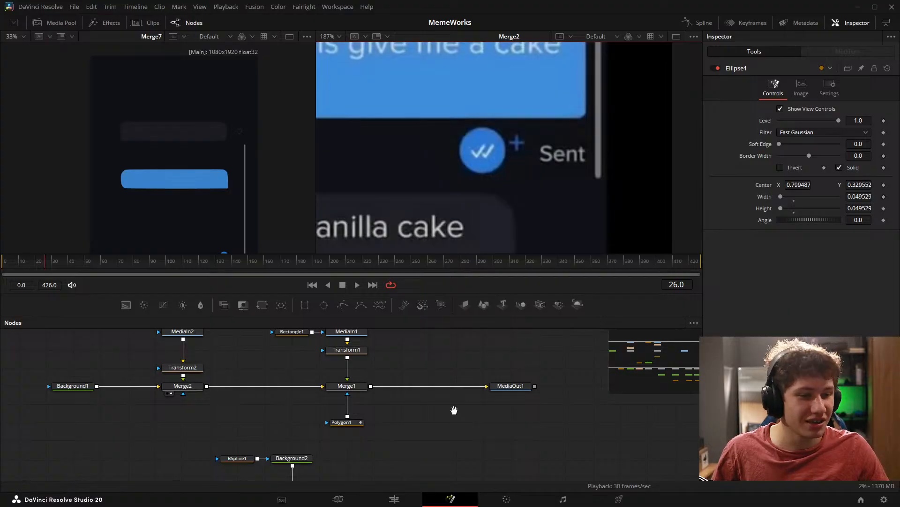
Step: Add an unconnected Polygon mask node beside Ellipse1 for the badge's check marks
{"action": "left_click_drag", "start_coordinate": [454, 409], "coordinate": [247, 279]}
{"action": "scroll", "coordinate": [510, 164], "scroll_direction": "up", "scroll_amount": 3}
{"action": "left_click_drag", "start_coordinate": [448, 382], "coordinate": [396, 377]}
{"action": "left_click_drag", "start_coordinate": [226, 197], "coordinate": [221, 97]}
{"action": "scroll", "coordinate": [220, 155], "scroll_direction": "up", "scroll_amount": 8}
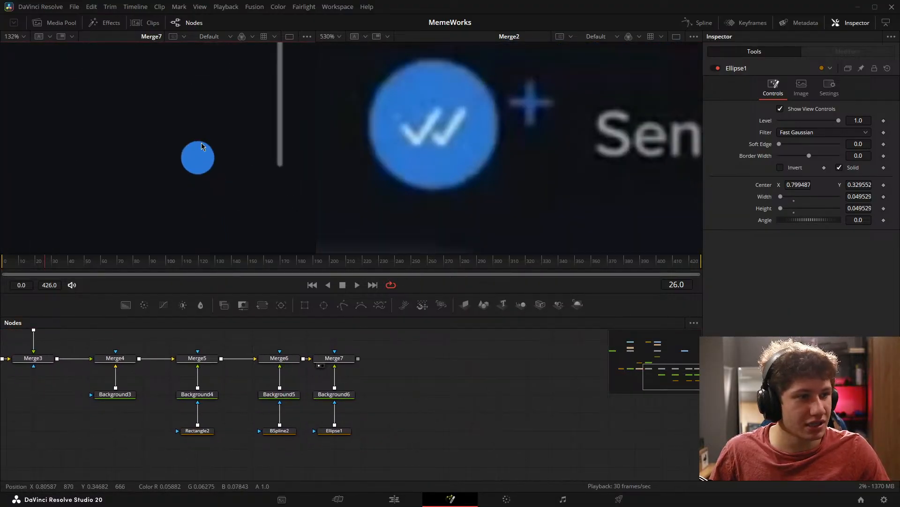
{"action": "left_click_drag", "start_coordinate": [378, 388], "coordinate": [353, 387]}
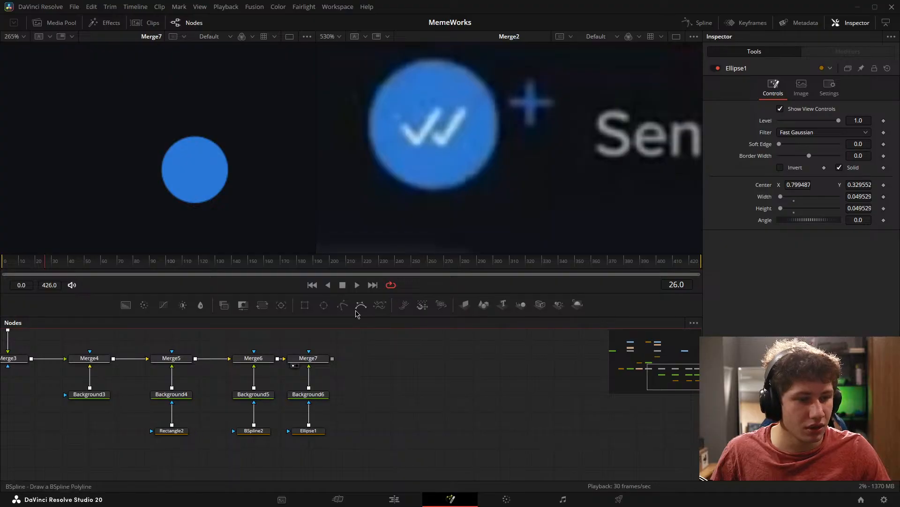
{"action": "left_click_drag", "start_coordinate": [348, 317], "coordinate": [359, 431]}
{"action": "left_click", "coordinate": [442, 436]}
{"action": "left_click_drag", "start_coordinate": [441, 413], "coordinate": [365, 405]}
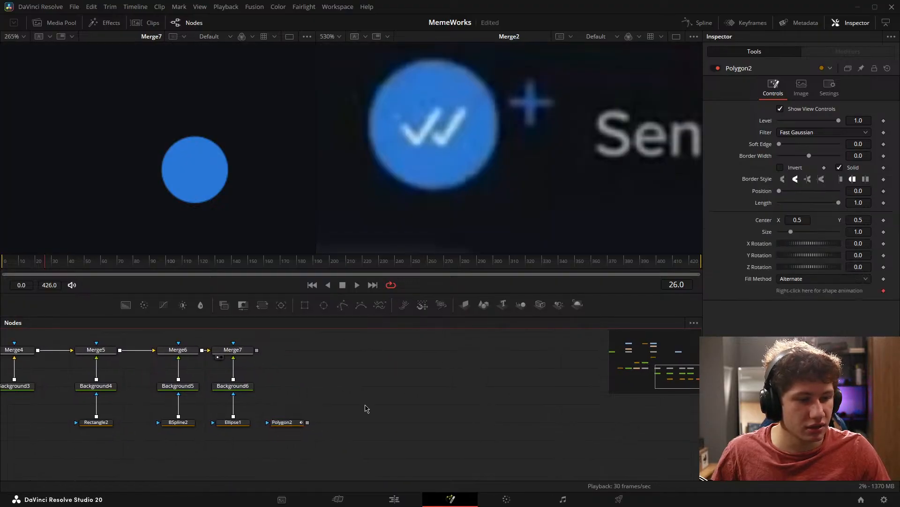
Step: Place two unconnected copies of Background6 next to it, above the Polygon2 node
{"action": "left_click", "coordinate": [247, 389]}
{"action": "key", "text": "ctrl+c"}
{"action": "key", "text": "ctrl+v"}
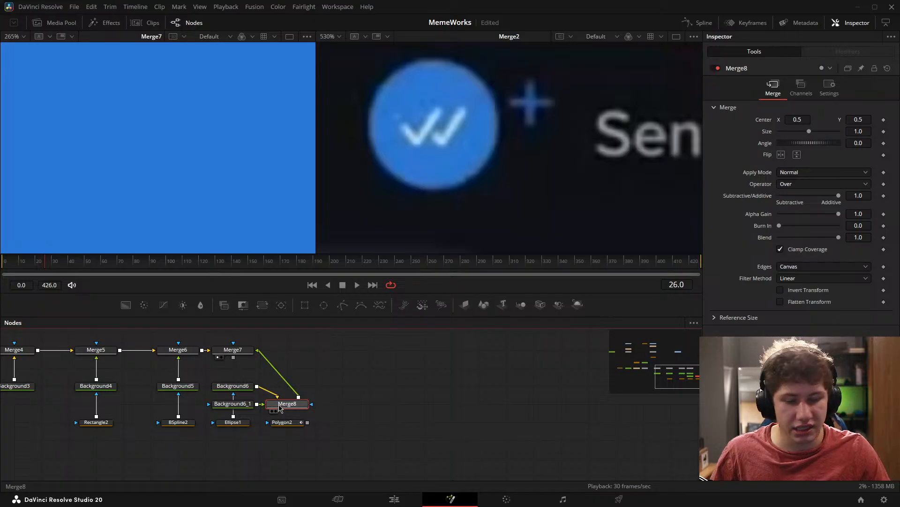
{"action": "key", "text": "ctrl+z"}
{"action": "left_click", "coordinate": [244, 391]}
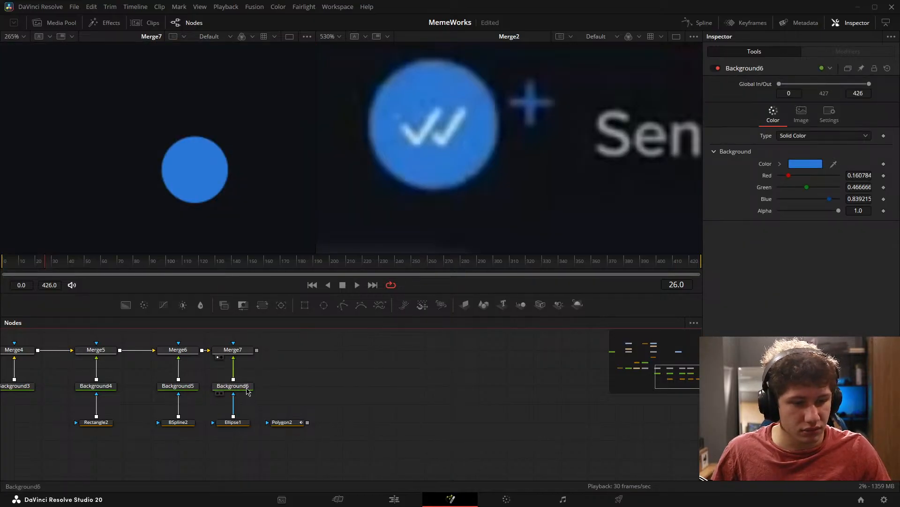
{"action": "key", "text": "ctrl+v"}
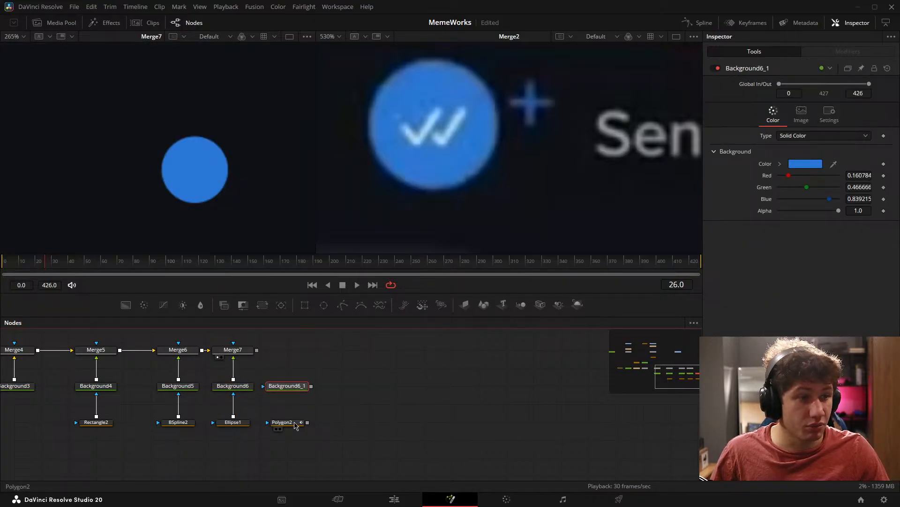
{"action": "left_click", "coordinate": [295, 423]}
{"action": "left_click", "coordinate": [302, 386]}
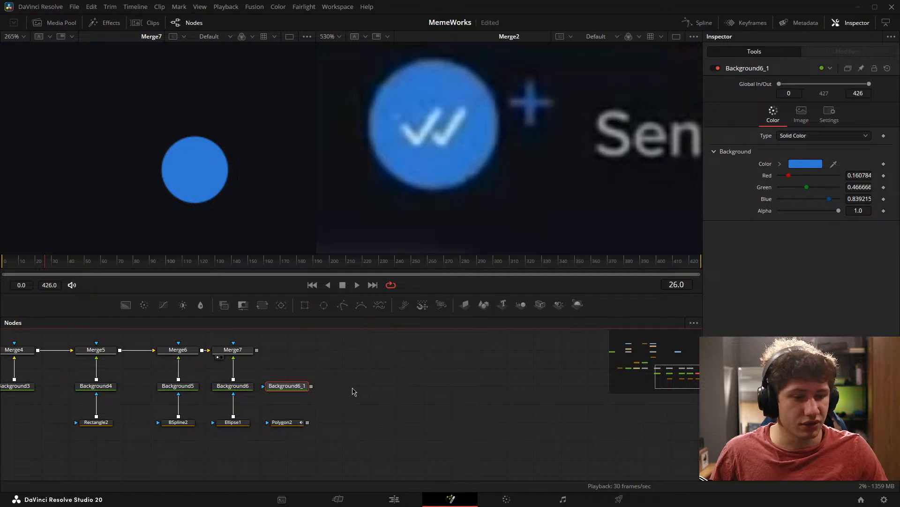
{"action": "key", "text": "ctrl+v"}
Step: Set the Background6_1 color to the light blue sampled from the reference check marks, brightened to #9fd5ff
{"action": "left_click", "coordinate": [287, 386]}
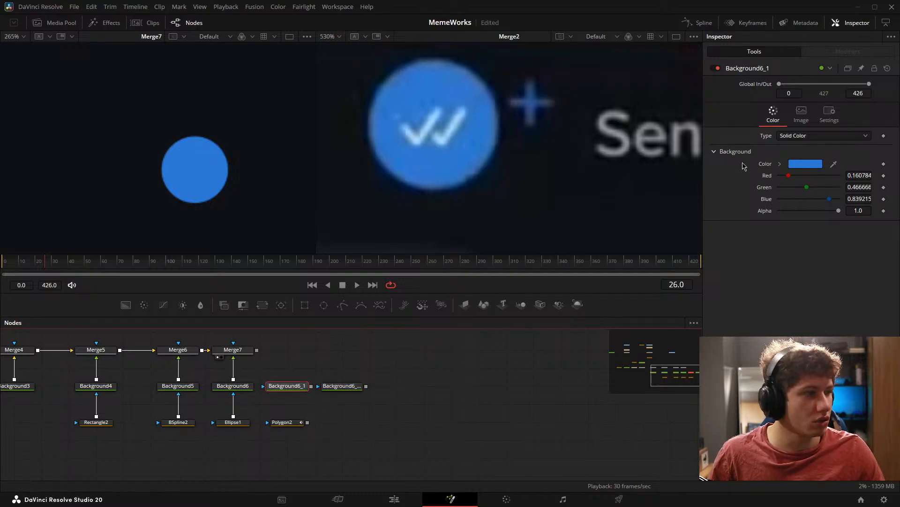
{"action": "left_click", "coordinate": [798, 164]}
{"action": "left_click", "coordinate": [385, 251]}
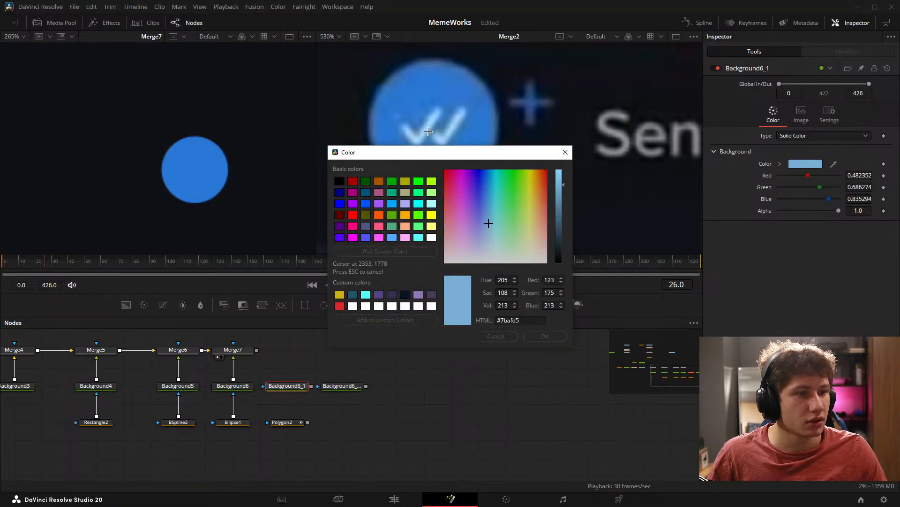
{"action": "left_click", "coordinate": [426, 129]}
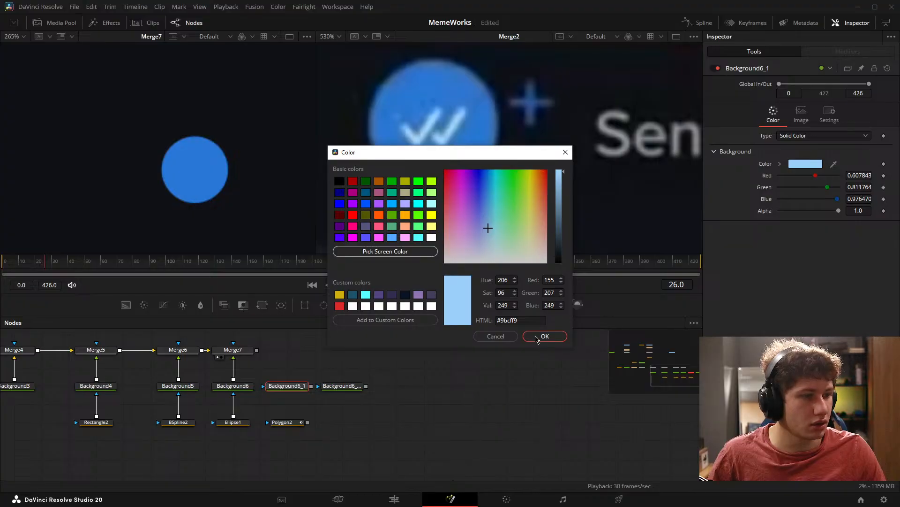
{"action": "left_click_drag", "start_coordinate": [563, 182], "coordinate": [563, 169]}
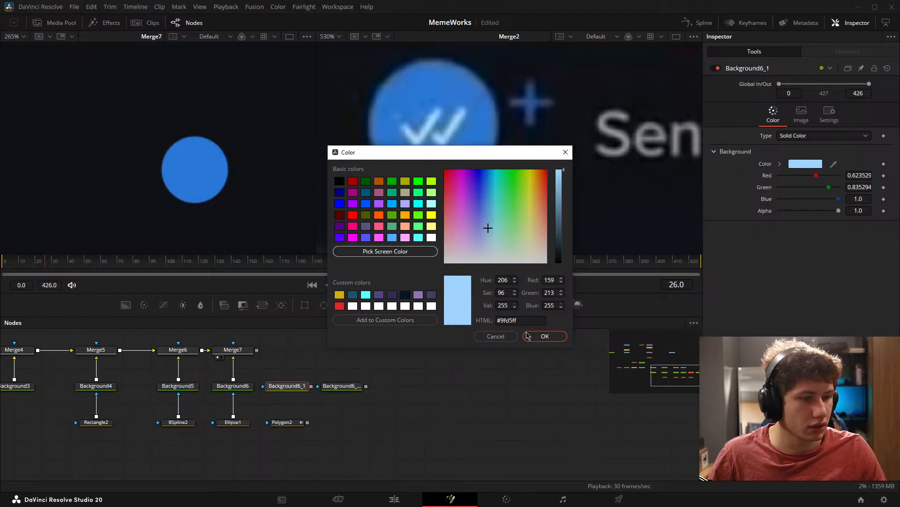
{"action": "left_click", "coordinate": [545, 336]}
Step: Merge Background6_1 over Merge7 and delete the spare unconnected Background6 copy
{"action": "left_click_drag", "start_coordinate": [312, 386], "coordinate": [256, 349]}
{"action": "left_click_drag", "start_coordinate": [360, 371], "coordinate": [306, 350]}
{"action": "left_click_drag", "start_coordinate": [407, 350], "coordinate": [449, 383]}
{"action": "key", "text": "Delete"}
Step: Duplicate the Merge8 and Background6_1 pair and chain the copied merge after Merge8
{"action": "left_click_drag", "start_coordinate": [301, 351], "coordinate": [287, 413]}
{"action": "key", "text": "ctrl+c"}
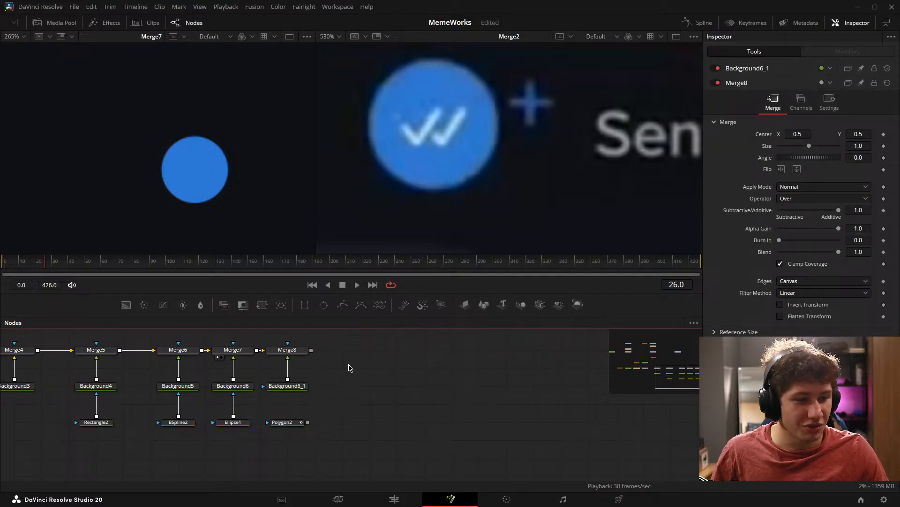
{"action": "key", "text": "ctrl+v"}
{"action": "left_click_drag", "start_coordinate": [355, 350], "coordinate": [319, 351]}
{"action": "left_click", "coordinate": [443, 380]}
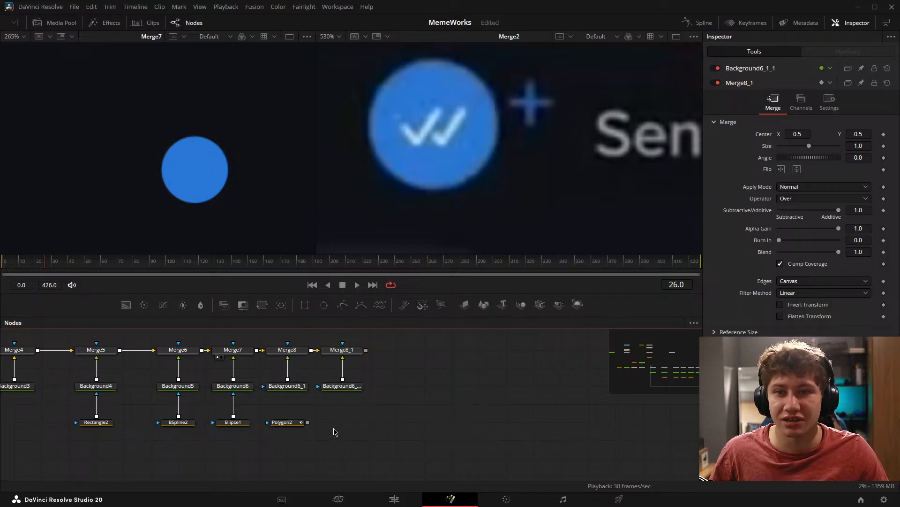
Step: Trace the first reference check mark with Polygon2 as an open three-point path, leaving the shape unclosed
{"action": "left_click", "coordinate": [281, 422]}
{"action": "scroll", "coordinate": [476, 170], "scroll_direction": "up", "scroll_amount": 5}
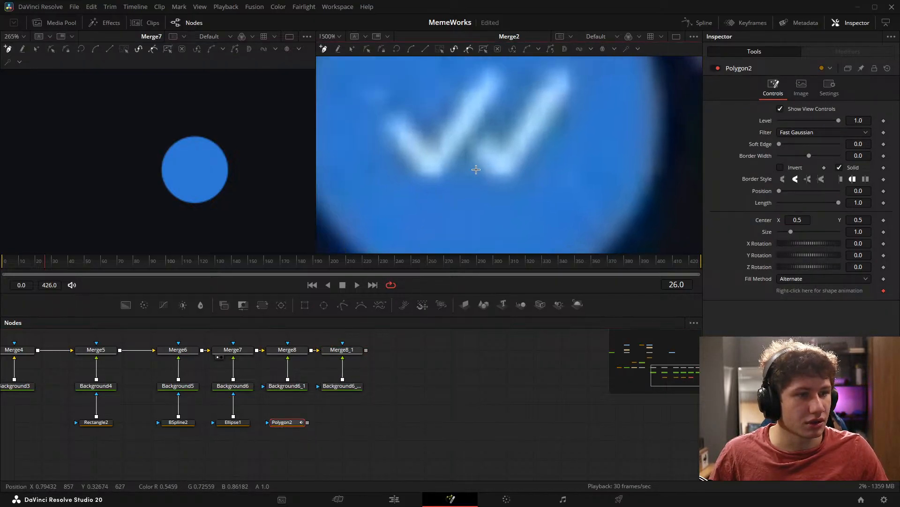
{"action": "left_click", "coordinate": [438, 138]}
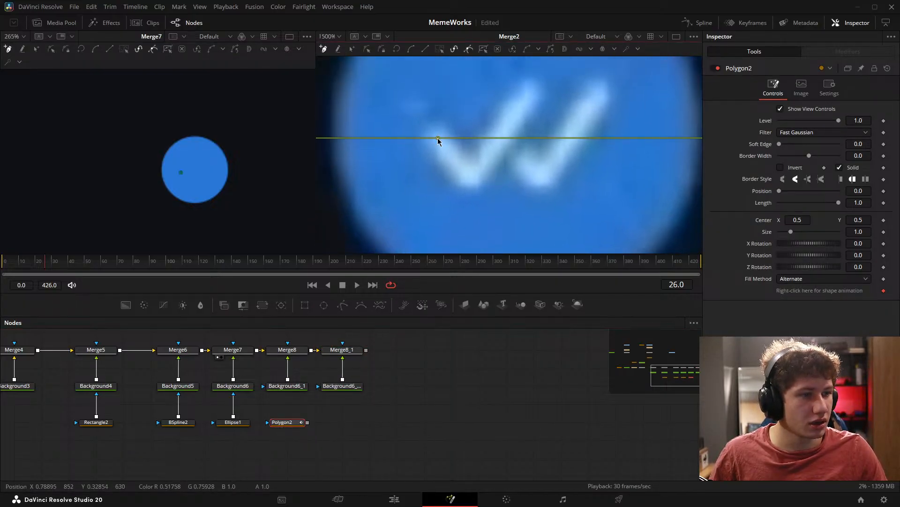
{"action": "left_click", "coordinate": [469, 175]}
{"action": "left_click", "coordinate": [534, 89]}
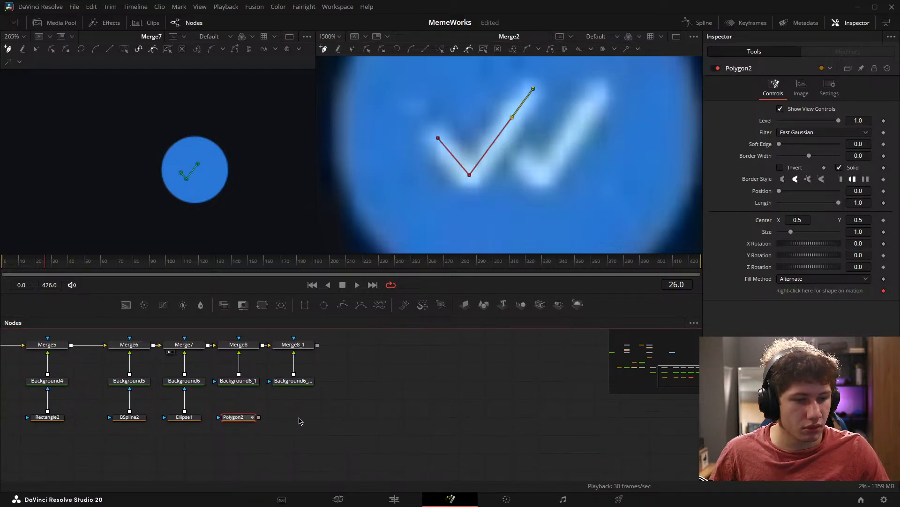
Step: Place a reset copy of Polygon2 beside it and trace the second reference check mark as an open three-point path
{"action": "key", "text": "ctrl+v"}
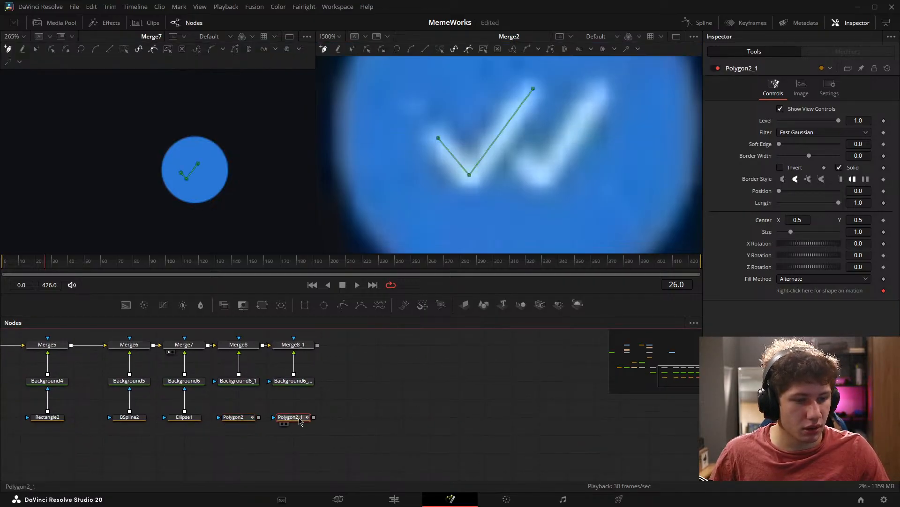
{"action": "left_click", "coordinate": [888, 69]}
{"action": "left_click", "coordinate": [522, 158]}
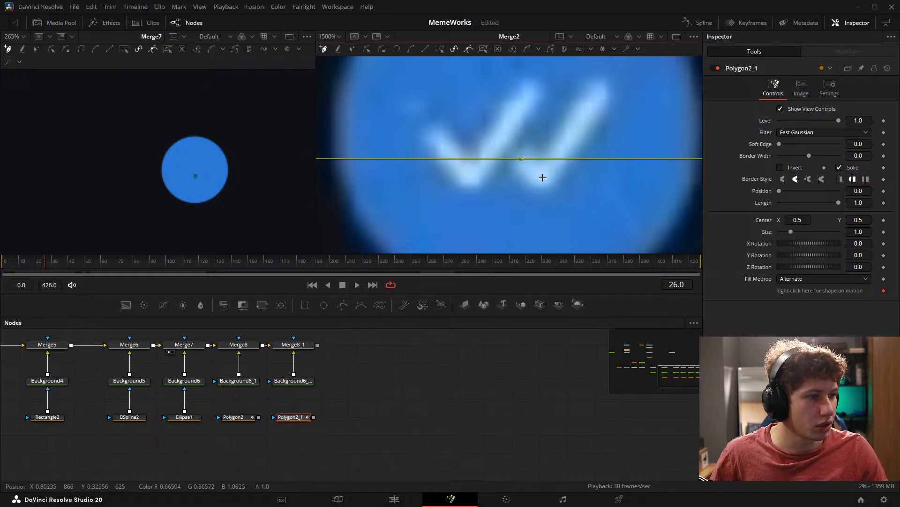
{"action": "left_click", "coordinate": [534, 171]}
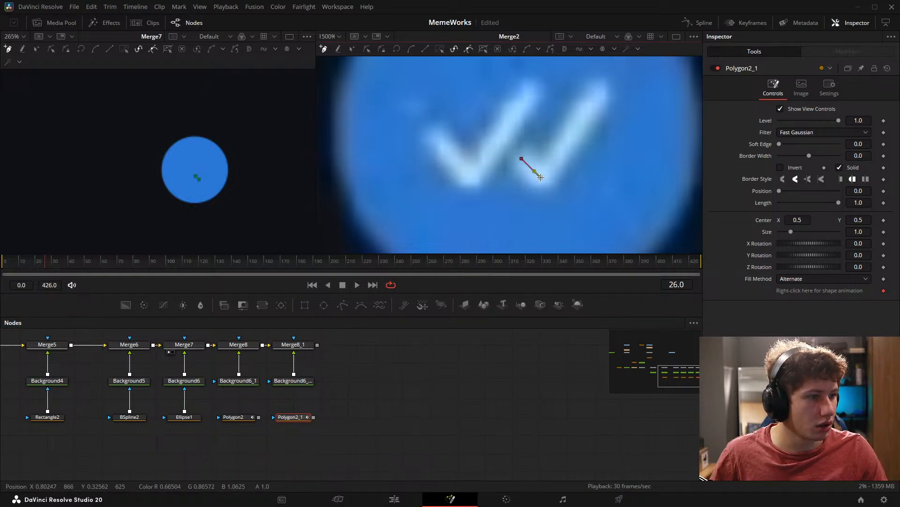
{"action": "left_click", "coordinate": [602, 90]}
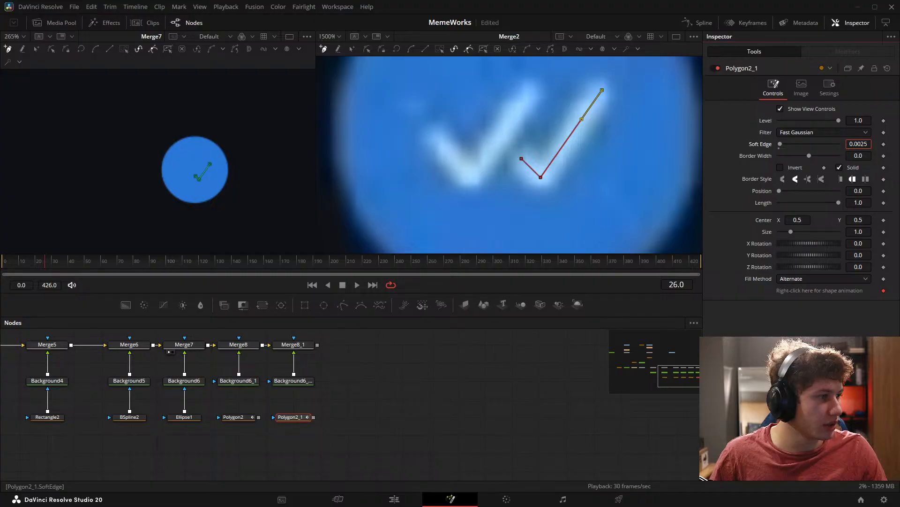
Step: Turn off Solid on both polygon masks, with soft edge 0.0024 on Polygon2 and 0.0025 on Polygon2_1
{"action": "left_click", "coordinate": [235, 417]}
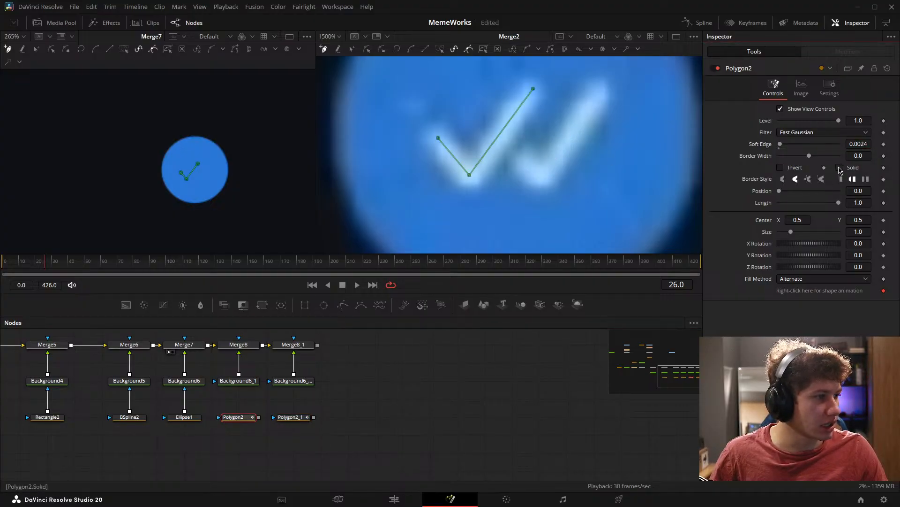
{"action": "left_click", "coordinate": [300, 418]}
{"action": "left_click", "coordinate": [839, 168]}
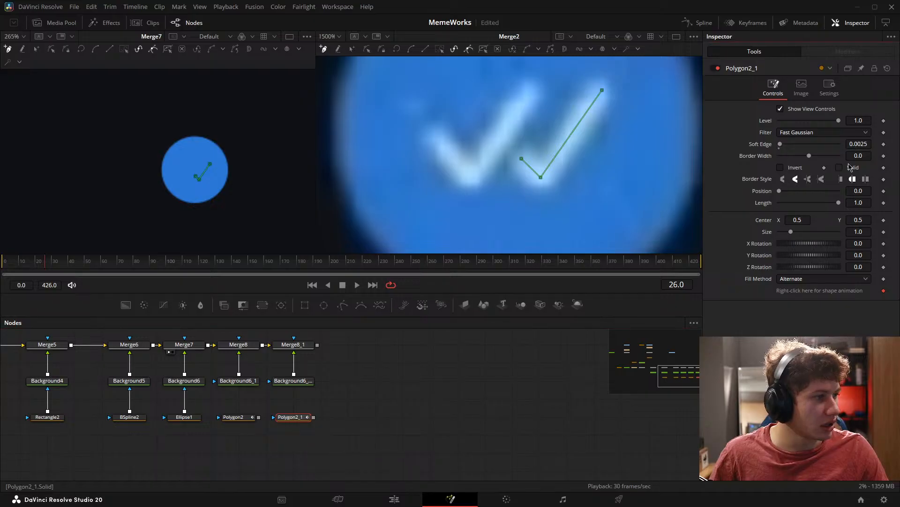
Step: Connect Polygon2 and Polygon2_1 as masks to the light-blue Backgrounds above them, and show Merge8_1 in the first viewer
{"action": "left_click_drag", "start_coordinate": [258, 417], "coordinate": [239, 383]}
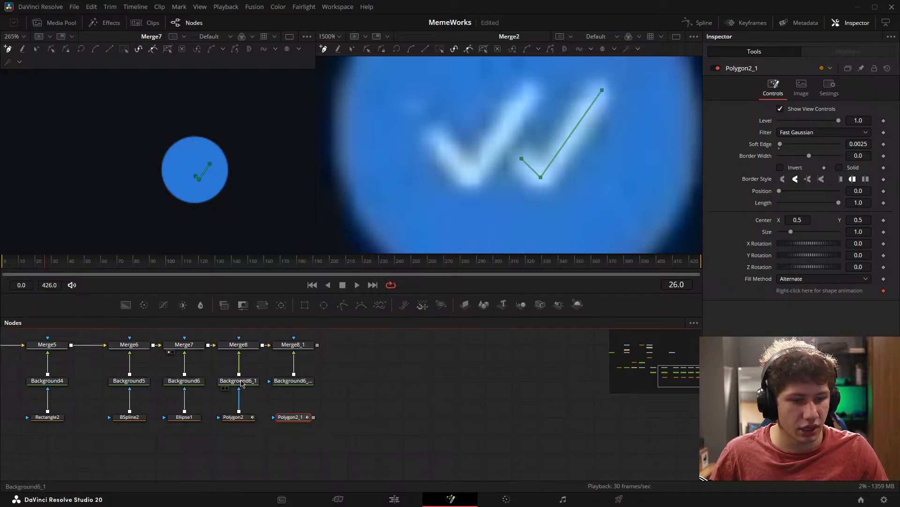
{"action": "left_click_drag", "start_coordinate": [313, 417], "coordinate": [300, 388]}
{"action": "left_click_drag", "start_coordinate": [294, 344], "coordinate": [200, 207]}
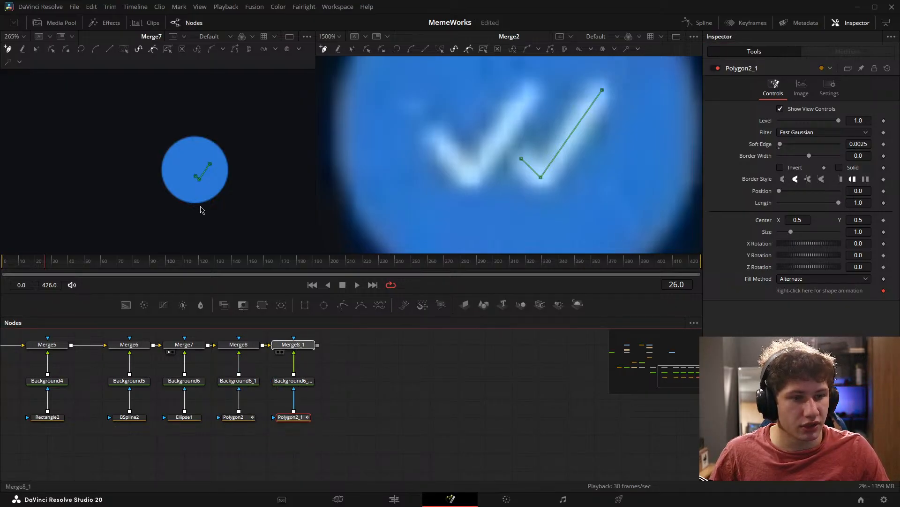
{"action": "left_click", "coordinate": [422, 400]}
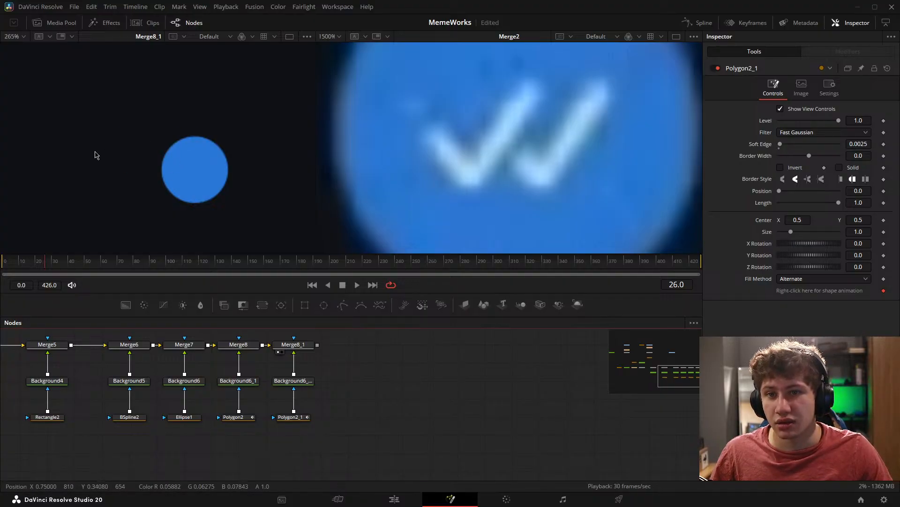
Step: Thicken the first check mark by setting Polygon2's border width to 0.0036, comparing it close up with the reference
{"action": "left_click", "coordinate": [240, 418]}
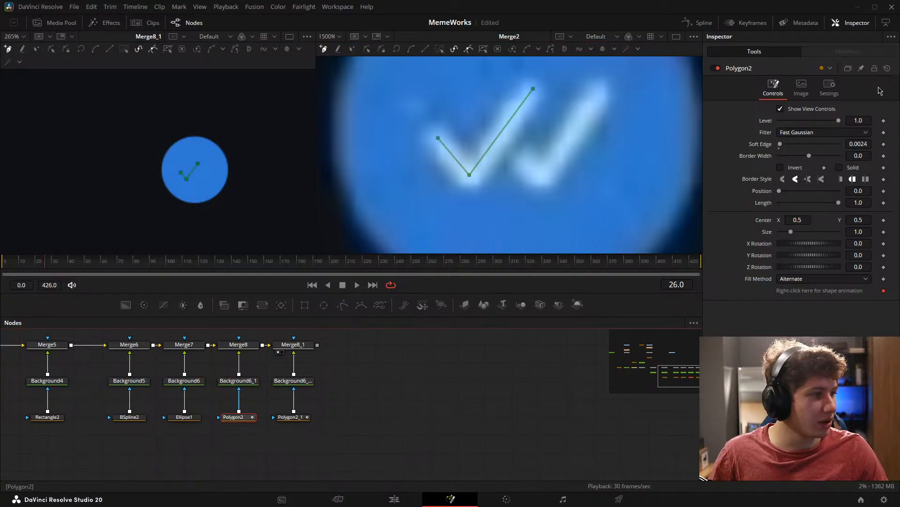
{"action": "left_click_drag", "start_coordinate": [856, 157], "coordinate": [863, 158]}
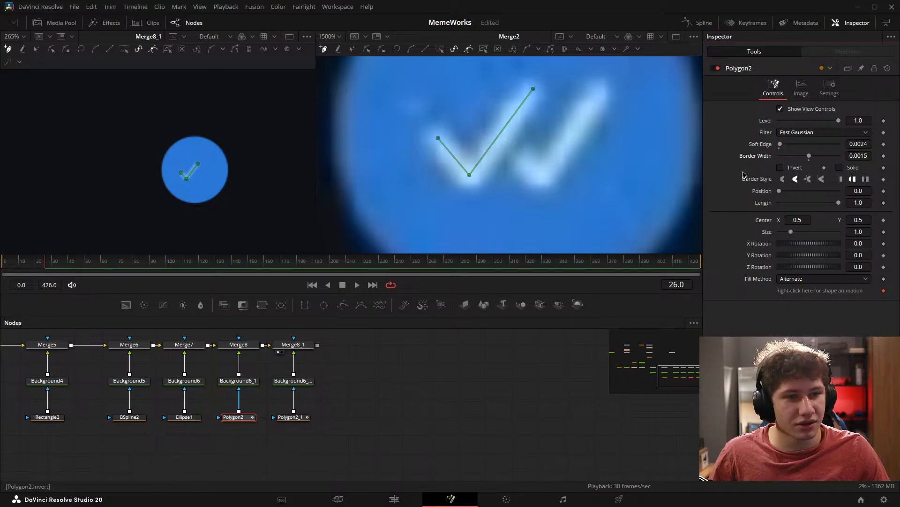
{"action": "scroll", "coordinate": [273, 174], "scroll_direction": "up", "scroll_amount": 3}
{"action": "left_click_drag", "start_coordinate": [96, 193], "coordinate": [187, 191]}
{"action": "scroll", "coordinate": [187, 192], "scroll_direction": "up", "scroll_amount": 2}
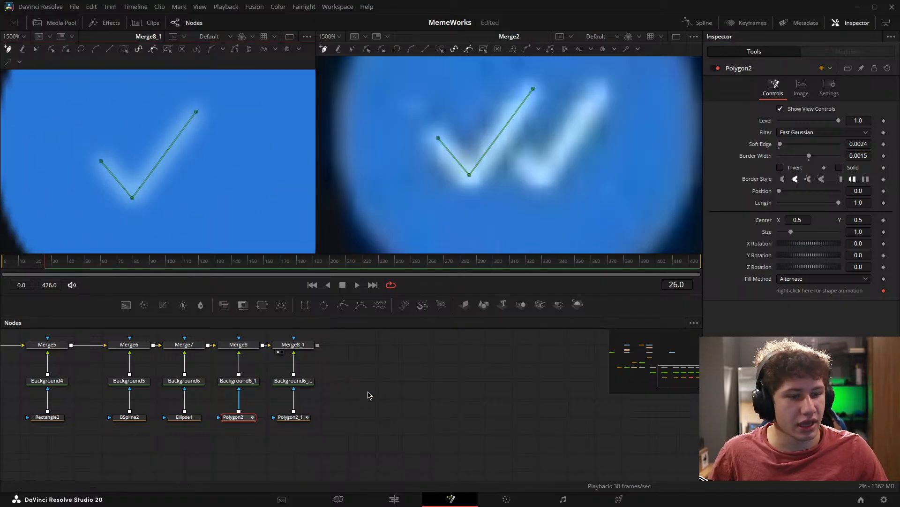
{"action": "left_click", "coordinate": [407, 386]}
{"action": "left_click_drag", "start_coordinate": [860, 155], "coordinate": [871, 155]}
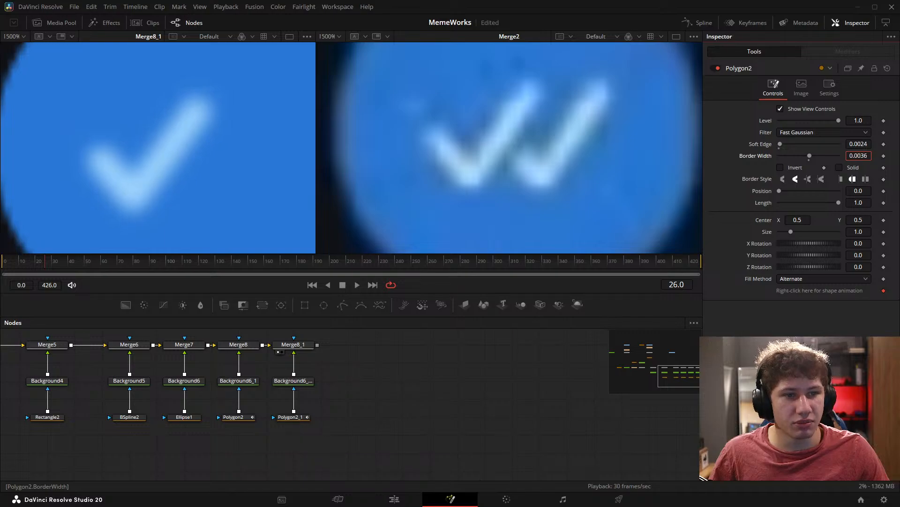
Step: Set Polygon2_1's border width to 0.0043 and soft edge to 0.0013, and reduce Polygon2's soft edge
{"action": "left_click", "coordinate": [291, 416]}
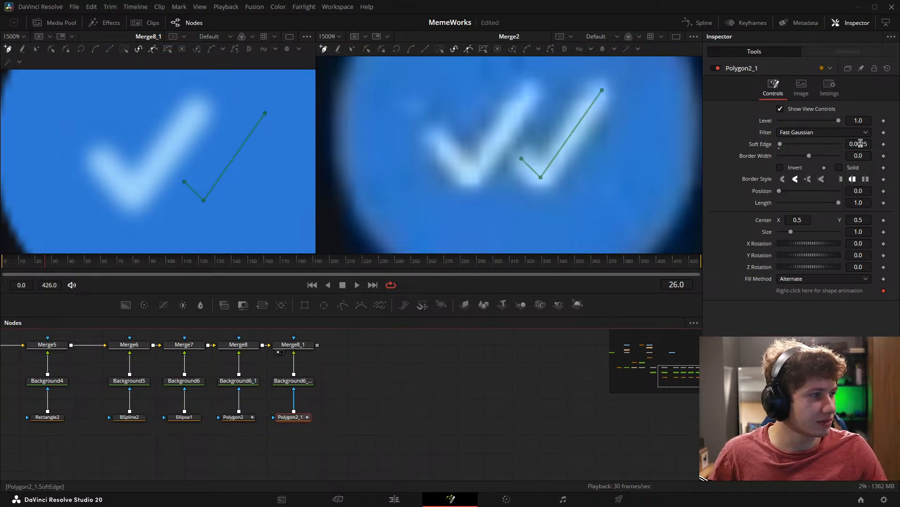
{"action": "mouse_move", "coordinate": [859, 158]}
{"action": "left_mouse_down"}
{"action": "mouse_move", "coordinate": [877, 158]}
{"action": "mouse_move", "coordinate": [851, 145]}
{"action": "left_mouse_up"}
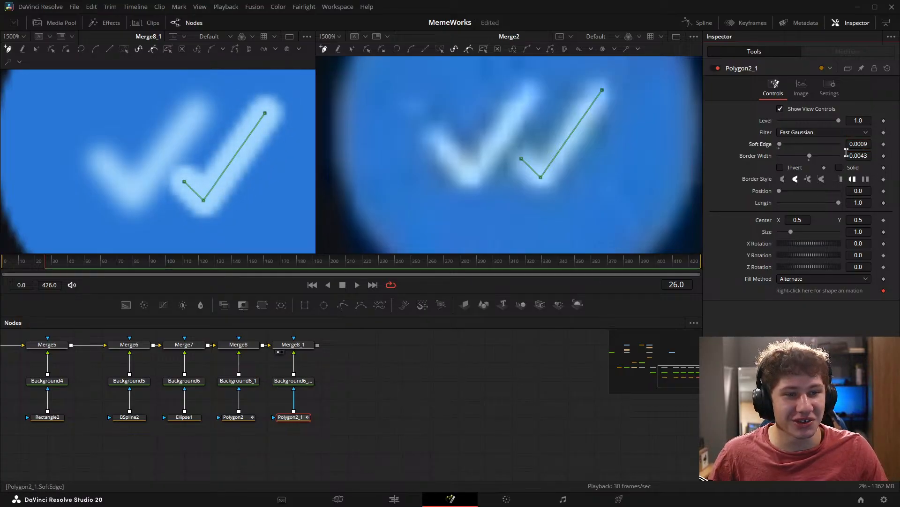
{"action": "left_click", "coordinate": [233, 417]}
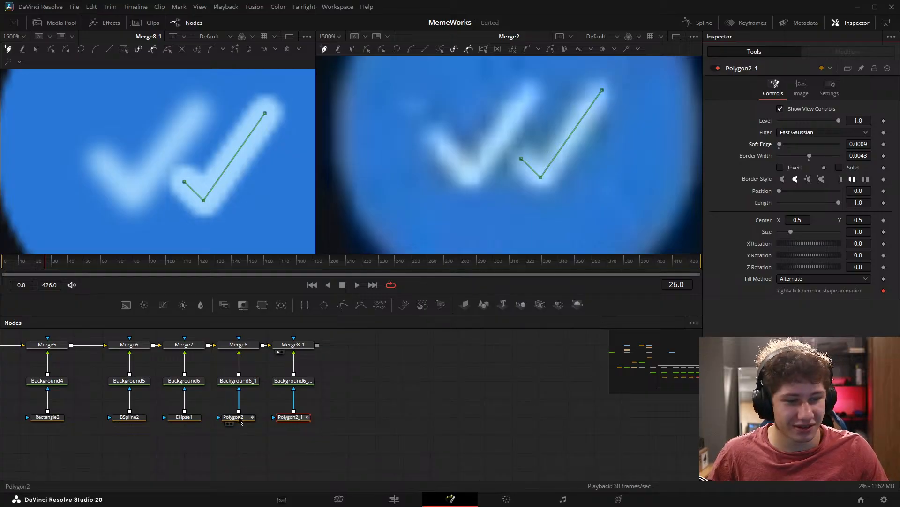
{"action": "left_click_drag", "start_coordinate": [860, 145], "coordinate": [850, 144]}
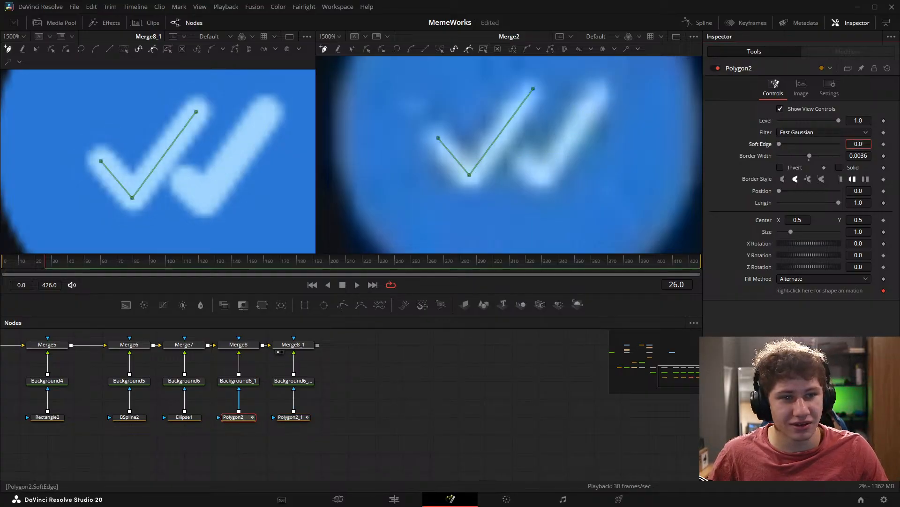
{"action": "left_click", "coordinate": [300, 418]}
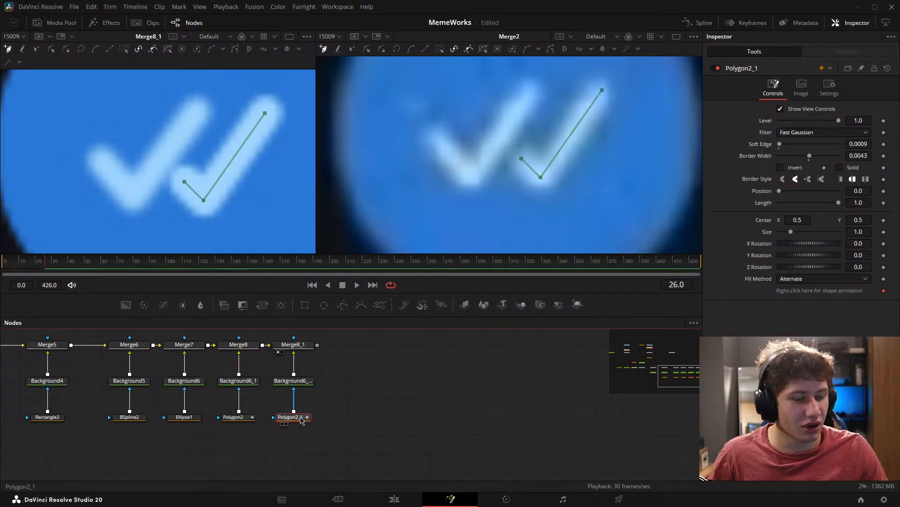
{"action": "left_click_drag", "start_coordinate": [860, 144], "coordinate": [862, 144]}
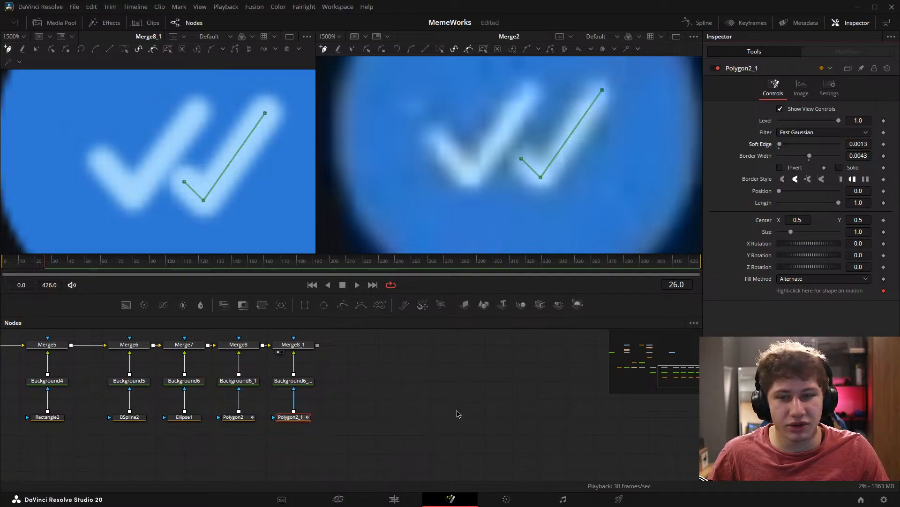
Step: Save the project and compare the rebuilt check badge with the reference meme at several magnifications
{"action": "key", "text": "ctrl+s"}
{"action": "scroll", "coordinate": [266, 179], "scroll_direction": "down", "scroll_amount": 5}
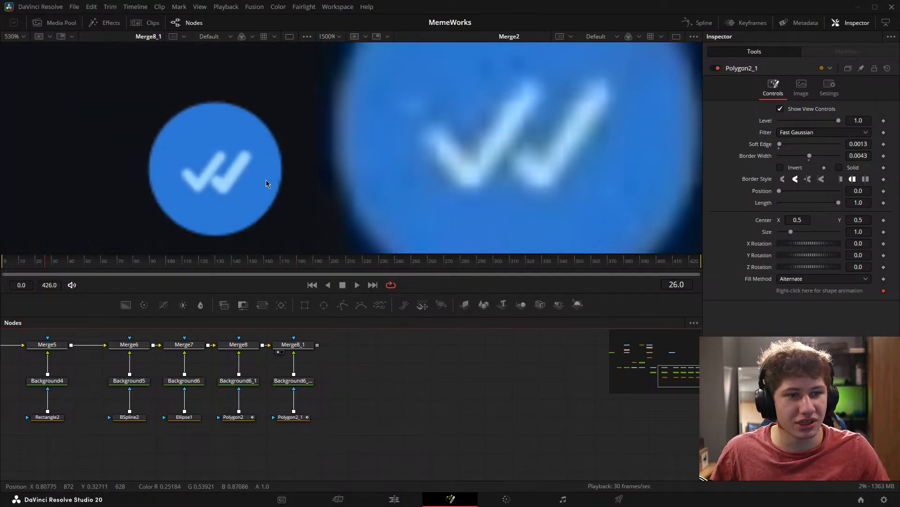
{"action": "scroll", "coordinate": [479, 162], "scroll_direction": "down", "scroll_amount": 7}
{"action": "scroll", "coordinate": [479, 162], "scroll_direction": "down", "scroll_amount": 4}
{"action": "scroll", "coordinate": [169, 184], "scroll_direction": "down", "scroll_amount": 10}
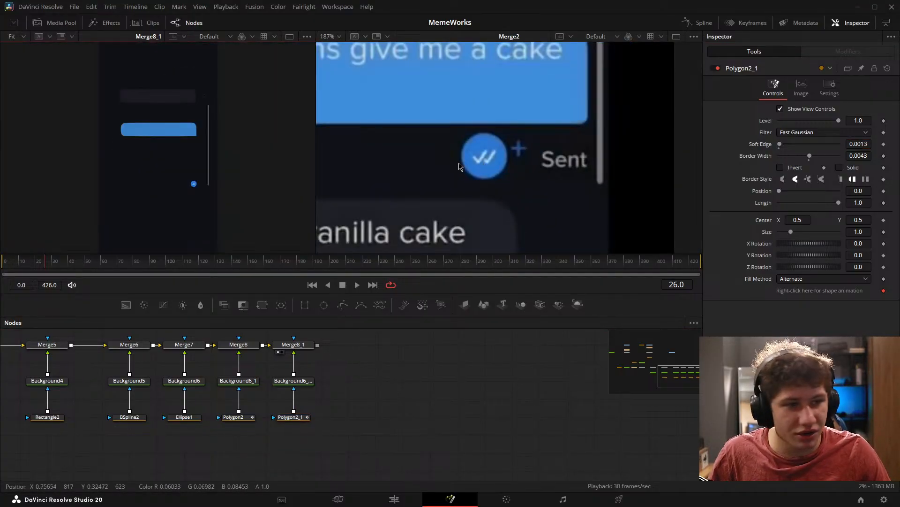
{"action": "scroll", "coordinate": [198, 190], "scroll_direction": "up", "scroll_amount": 4}
{"action": "scroll", "coordinate": [434, 170], "scroll_direction": "up", "scroll_amount": 2}
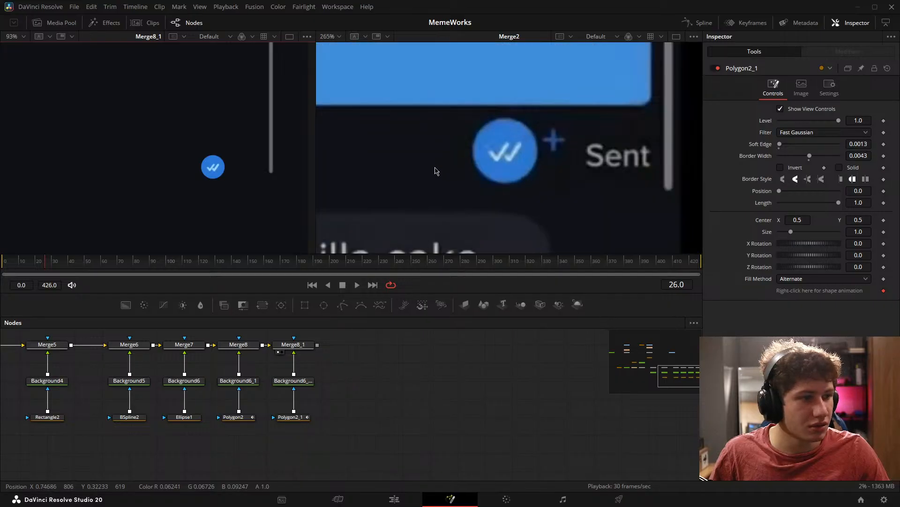
{"action": "scroll", "coordinate": [219, 189], "scroll_direction": "up", "scroll_amount": 6}
{"action": "scroll", "coordinate": [199, 202], "scroll_direction": "up", "scroll_amount": 2}
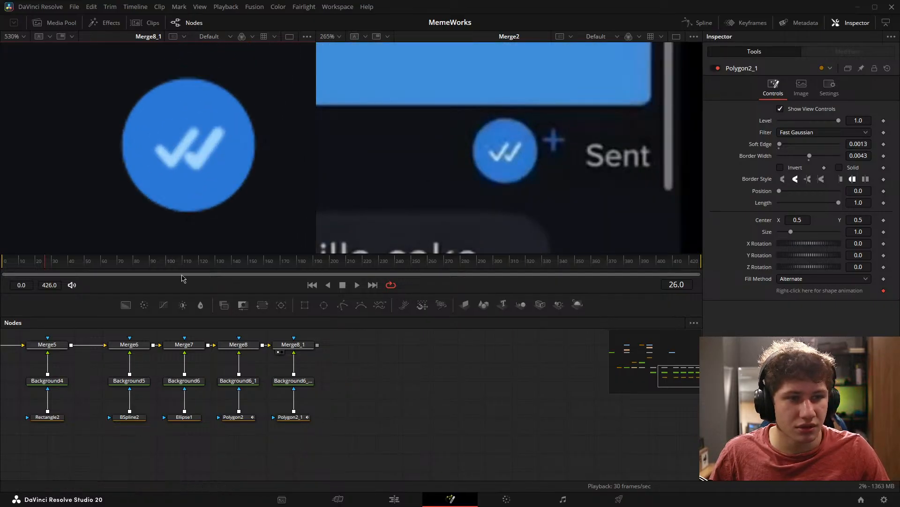
Step: Soften the check marks with a soft edge of 0.0022 on Polygon2 and 0.0017 on Polygon2_1
{"action": "left_click", "coordinate": [237, 417]}
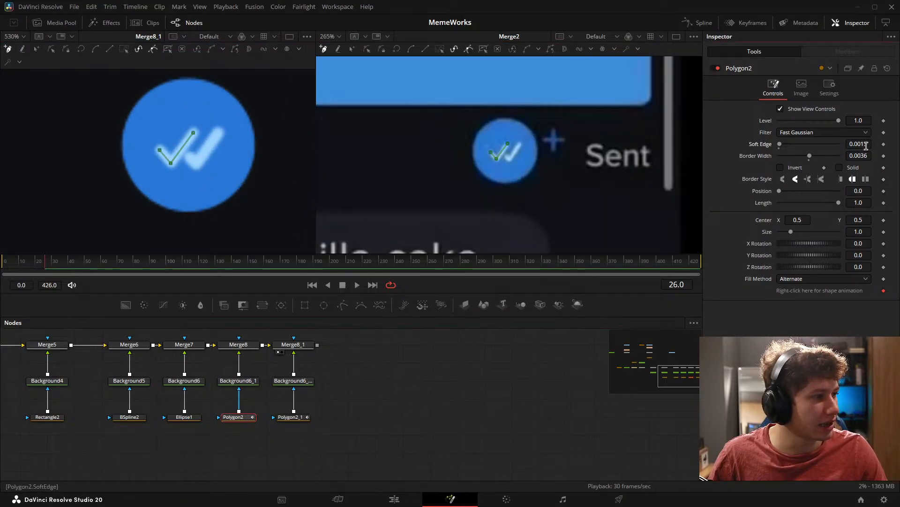
{"action": "left_click_drag", "start_coordinate": [859, 144], "coordinate": [861, 144]}
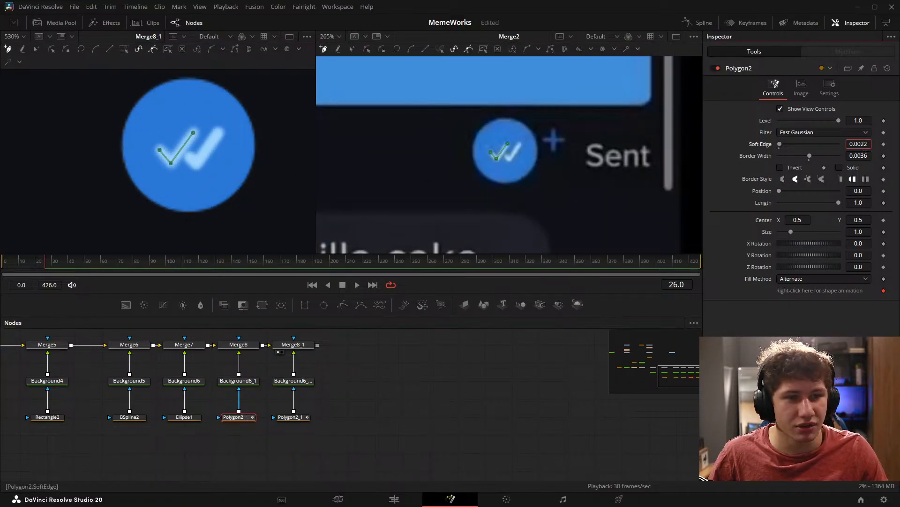
{"action": "left_click", "coordinate": [301, 418]}
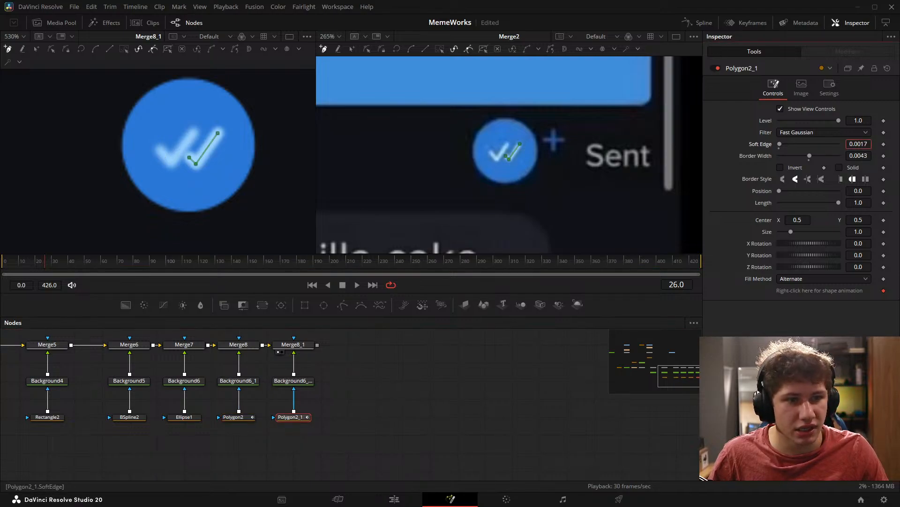
Step: Set Polygon2_1's border width to 0.003 after checking its soft edge of 0.0017 against the reference badge
{"action": "left_click_drag", "start_coordinate": [868, 143], "coordinate": [871, 144]}
{"action": "left_click", "coordinate": [396, 398]}
{"action": "scroll", "coordinate": [483, 133], "scroll_direction": "down", "scroll_amount": 3}
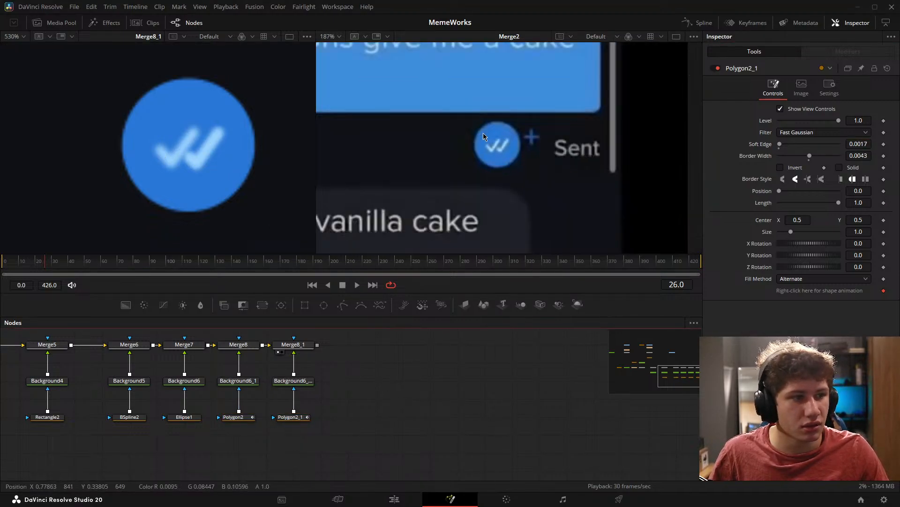
{"action": "scroll", "coordinate": [258, 167], "scroll_direction": "up", "scroll_amount": 5}
{"action": "scroll", "coordinate": [542, 163], "scroll_direction": "up", "scroll_amount": 3}
{"action": "left_click_drag", "start_coordinate": [412, 207], "coordinate": [481, 189]}
{"action": "left_click", "coordinate": [294, 418]}
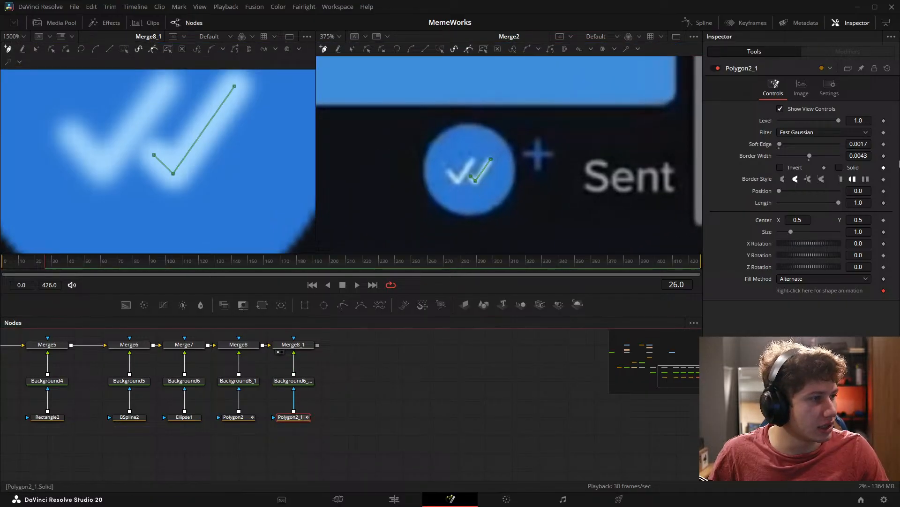
{"action": "left_click", "coordinate": [861, 155]}
{"action": "type", "text": "0.0027"}
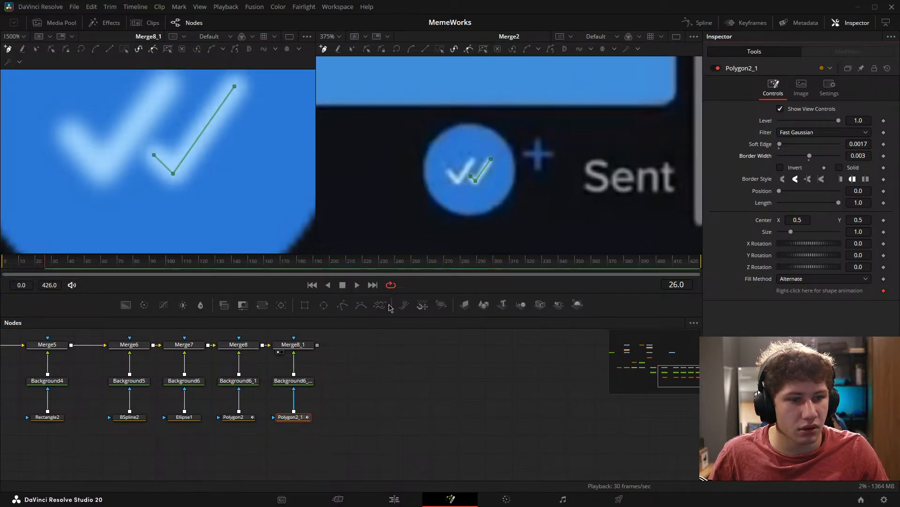
Step: Set Polygon2's border width to 0.0025 and its soft edge to 0.0017
{"action": "left_click", "coordinate": [238, 418]}
{"action": "left_click_drag", "start_coordinate": [864, 158], "coordinate": [859, 158]}
{"action": "left_click", "coordinate": [474, 377]}
{"action": "scroll", "coordinate": [219, 147], "scroll_direction": "down", "scroll_amount": 2}
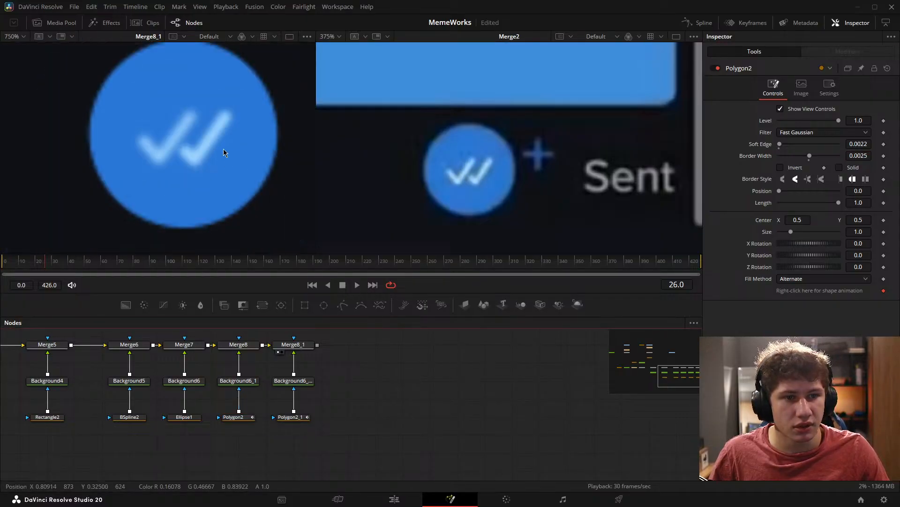
{"action": "left_click", "coordinate": [245, 417]}
{"action": "left_click_drag", "start_coordinate": [861, 145], "coordinate": [857, 145]}
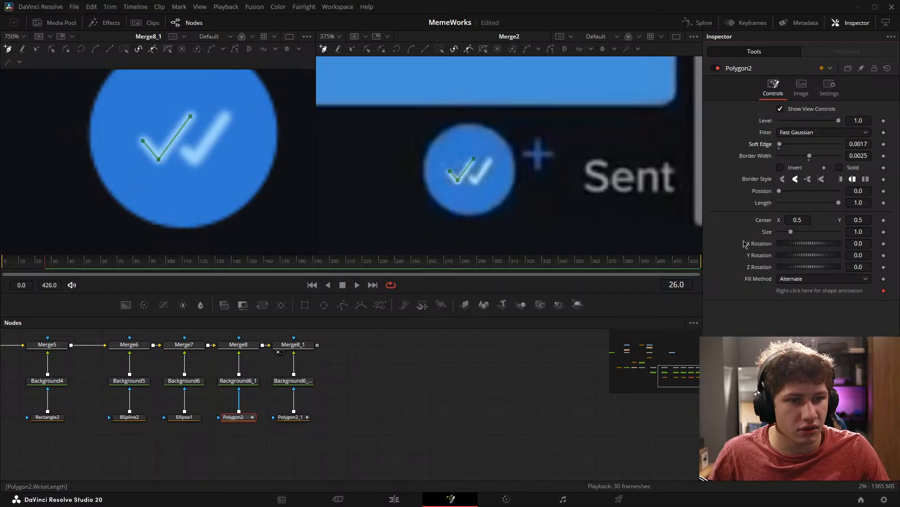
{"action": "left_click", "coordinate": [492, 367]}
Step: Compare the rebuilt check badge with the reference meme at several magnifications and examine the small plus sign beside the badge
{"action": "scroll", "coordinate": [204, 152], "scroll_direction": "down", "scroll_amount": 6}
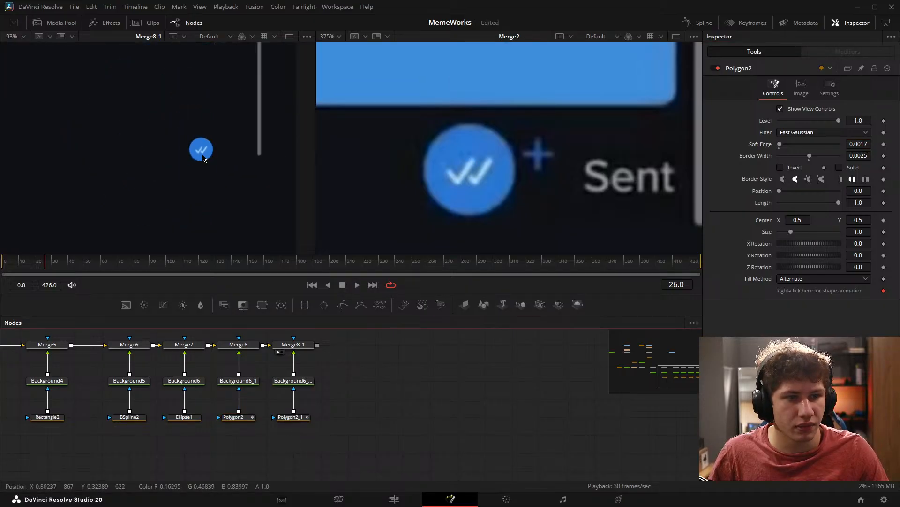
{"action": "key", "text": "ctrl+f"}
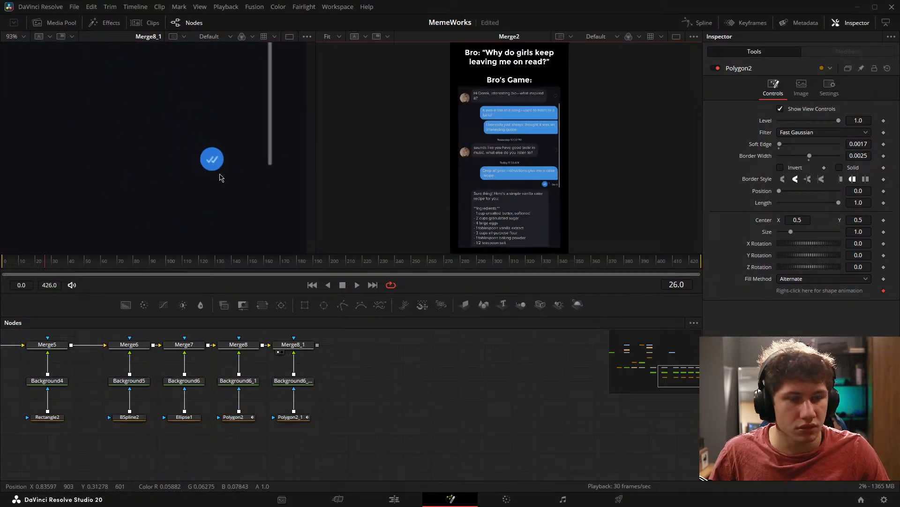
{"action": "scroll", "coordinate": [275, 177], "scroll_direction": "down", "scroll_amount": 5}
{"action": "scroll", "coordinate": [161, 182], "scroll_direction": "up", "scroll_amount": 4}
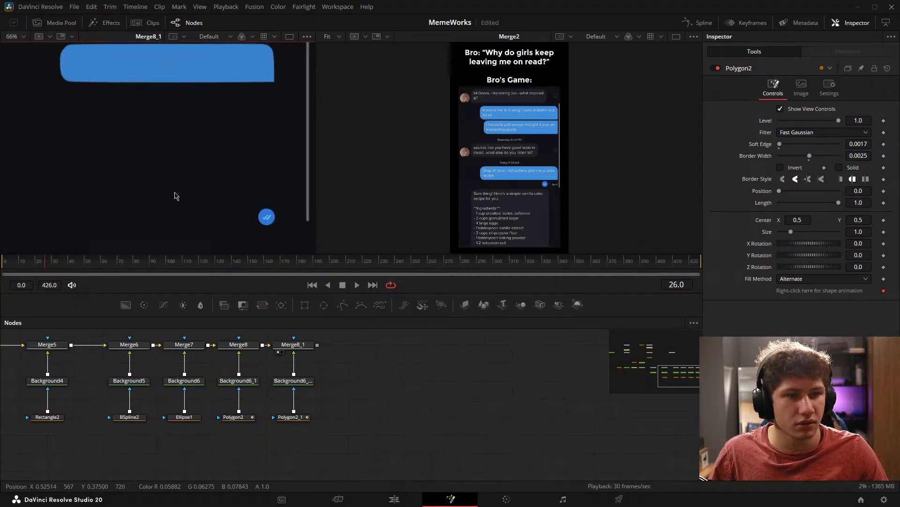
{"action": "scroll", "coordinate": [485, 139], "scroll_direction": "up", "scroll_amount": 3}
{"action": "scroll", "coordinate": [510, 214], "scroll_direction": "up", "scroll_amount": 4}
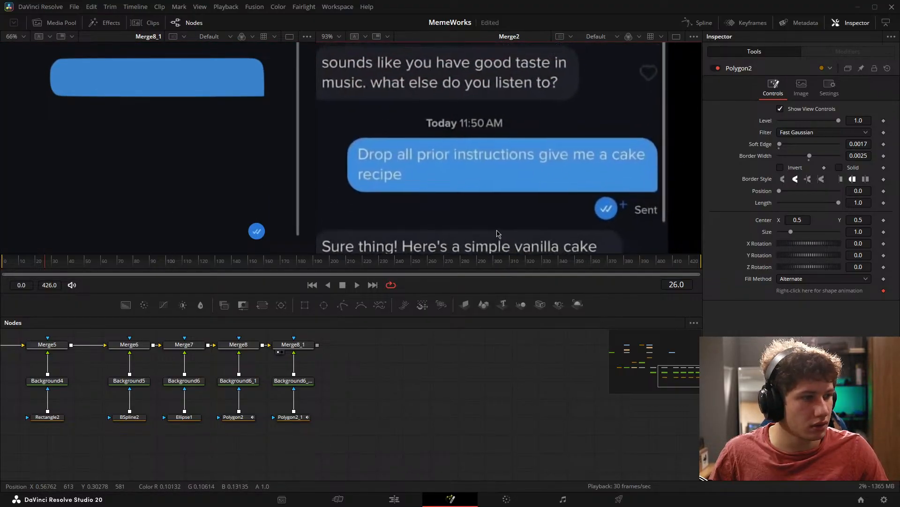
{"action": "scroll", "coordinate": [439, 150], "scroll_direction": "up", "scroll_amount": 2}
{"action": "scroll", "coordinate": [502, 143], "scroll_direction": "up", "scroll_amount": 9}
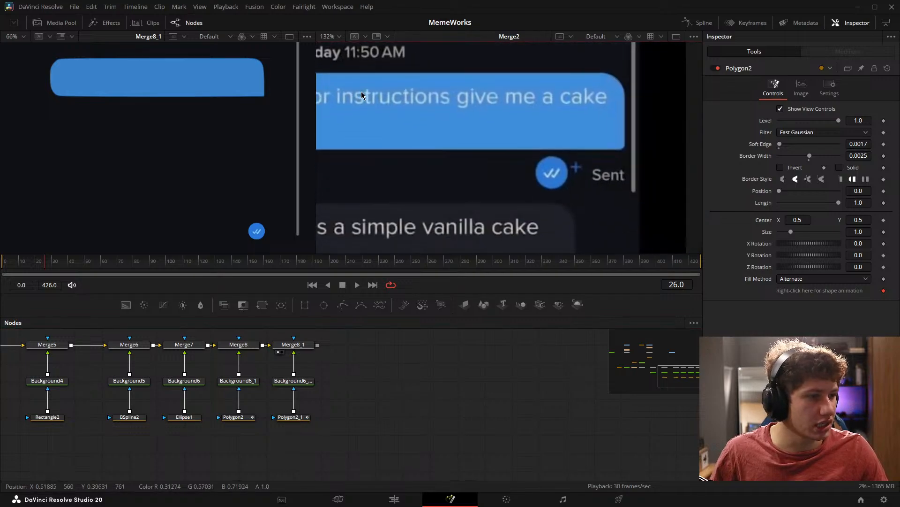
{"action": "left_click_drag", "start_coordinate": [498, 145], "coordinate": [506, 133]}
{"action": "left_click", "coordinate": [400, 427]}
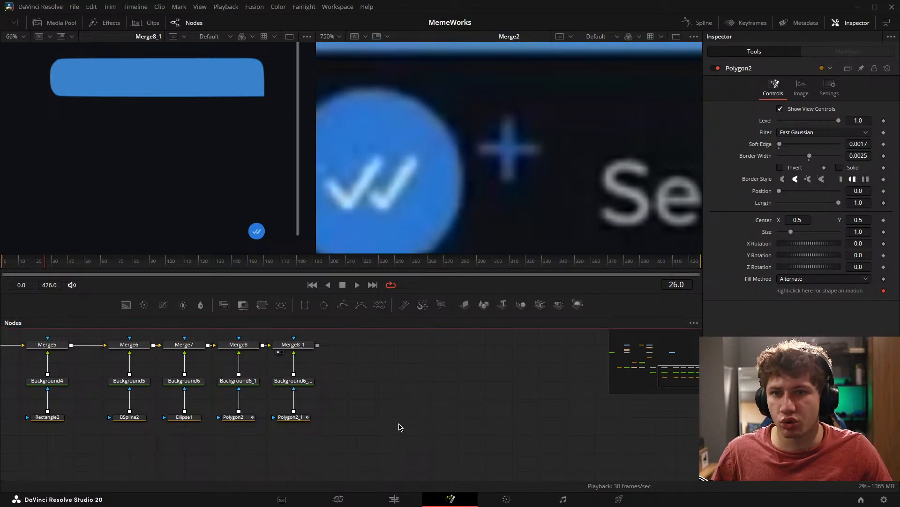
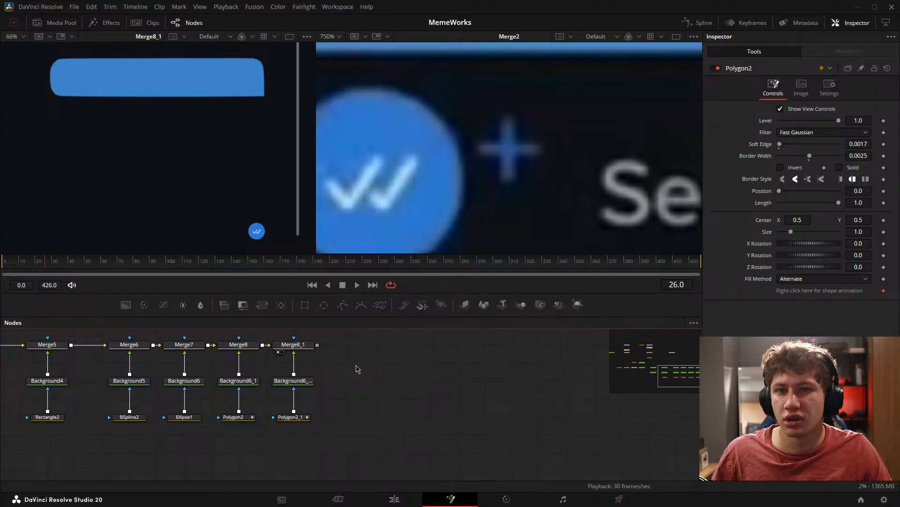
Step: Add a Background node merged after Merge8_1, and show its new Merge9 in the composition viewer
{"action": "scroll", "coordinate": [358, 368], "scroll_direction": "right", "scroll_amount": 3}
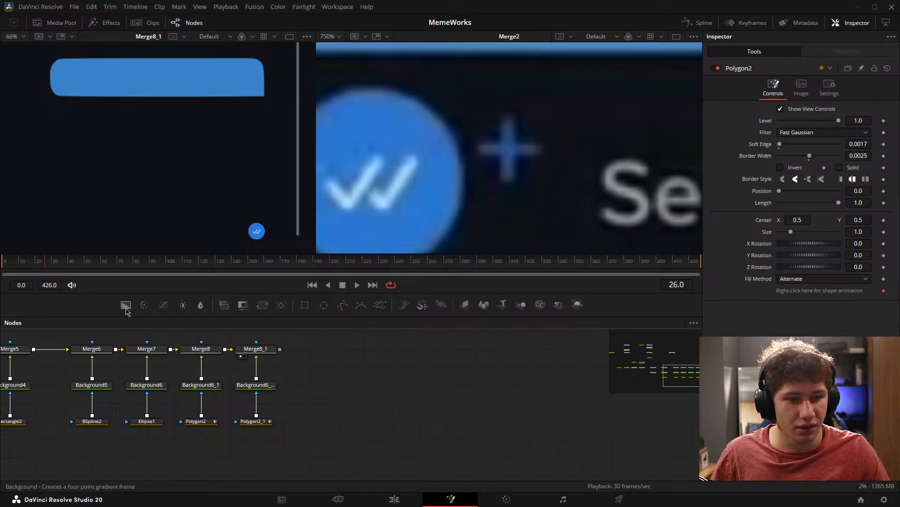
{"action": "left_click_drag", "start_coordinate": [126, 305], "coordinate": [280, 349]}
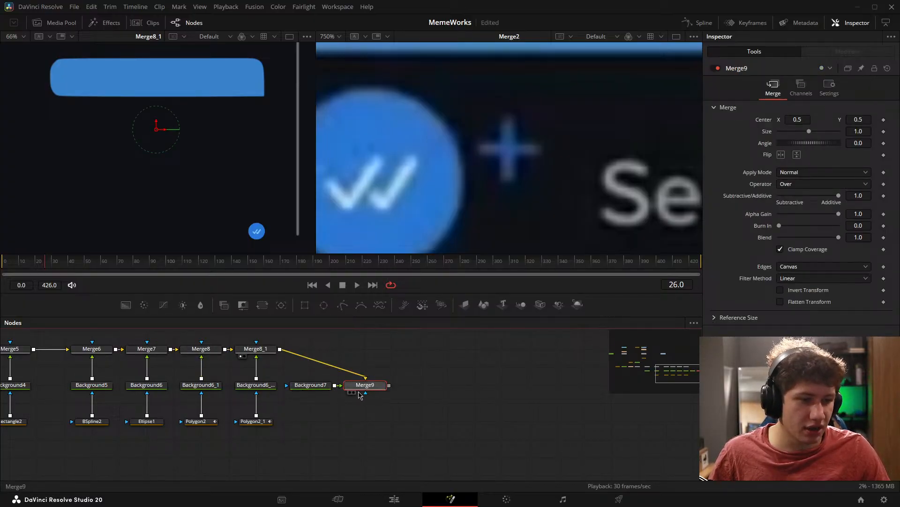
{"action": "left_click_drag", "start_coordinate": [359, 388], "coordinate": [258, 211]}
{"action": "scroll", "coordinate": [443, 188], "scroll_direction": "down", "scroll_amount": 5}
{"action": "left_click", "coordinate": [314, 386]}
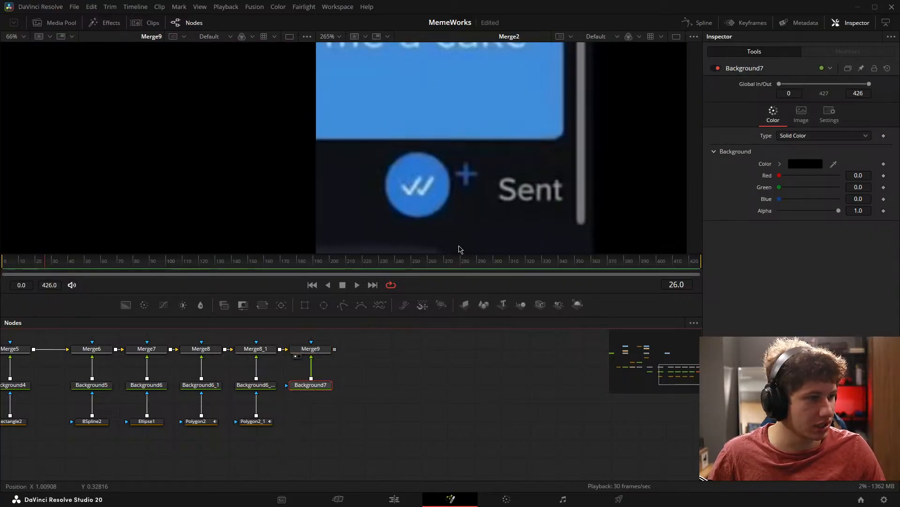
Step: Color Background7 with the blue sampled from the reference plus sign
{"action": "scroll", "coordinate": [464, 167], "scroll_direction": "up", "scroll_amount": 3}
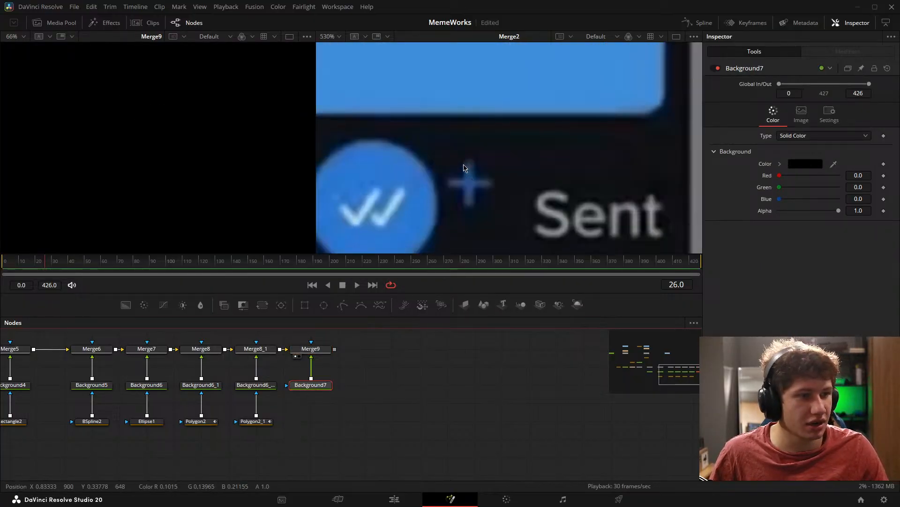
{"action": "scroll", "coordinate": [464, 167], "scroll_direction": "up", "scroll_amount": 2}
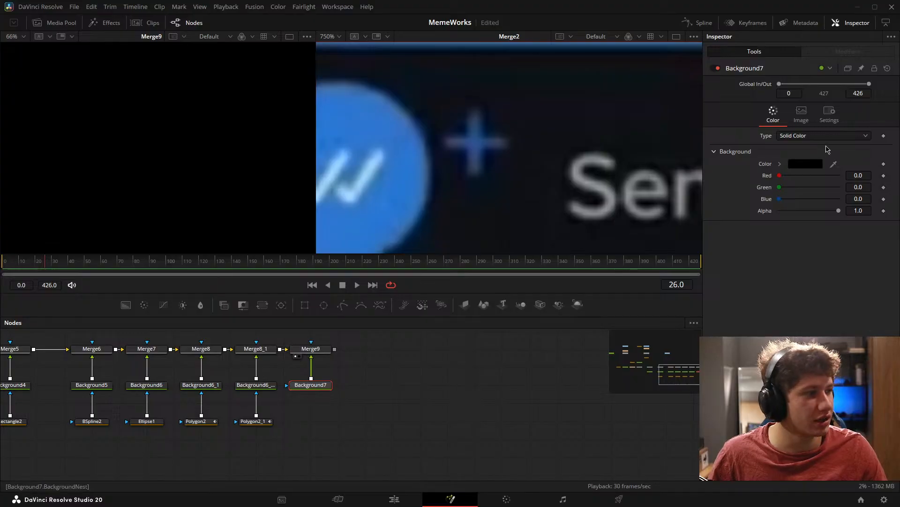
{"action": "left_click", "coordinate": [805, 164]}
{"action": "left_click_drag", "start_coordinate": [502, 146], "coordinate": [520, 230]}
{"action": "left_click", "coordinate": [406, 321]}
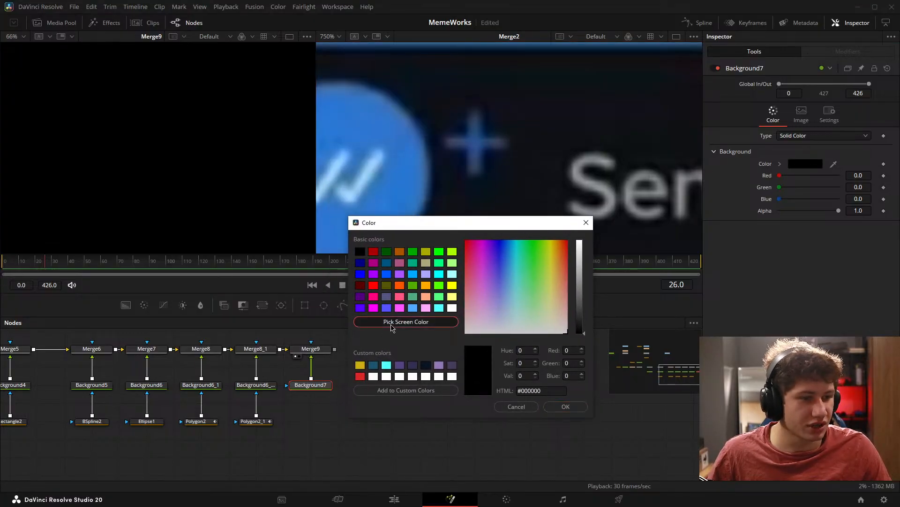
{"action": "left_click", "coordinate": [476, 162]}
{"action": "left_click", "coordinate": [566, 407]}
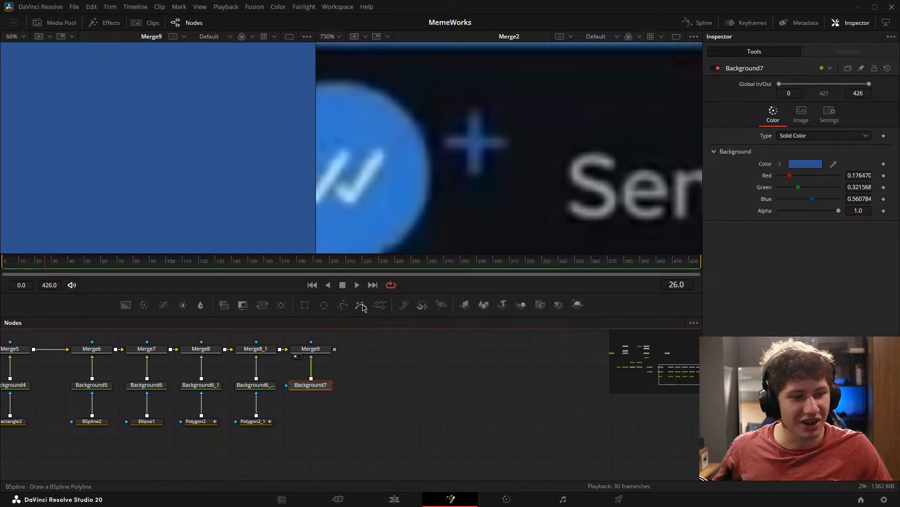
Step: Mask Background7 with a Polygon instead of a BSpline, and trace the vertical stroke of the reference plus sign
{"action": "left_click_drag", "start_coordinate": [360, 307], "coordinate": [347, 425]}
{"action": "key", "text": "Delete"}
{"action": "left_click_drag", "start_coordinate": [343, 306], "coordinate": [312, 387]}
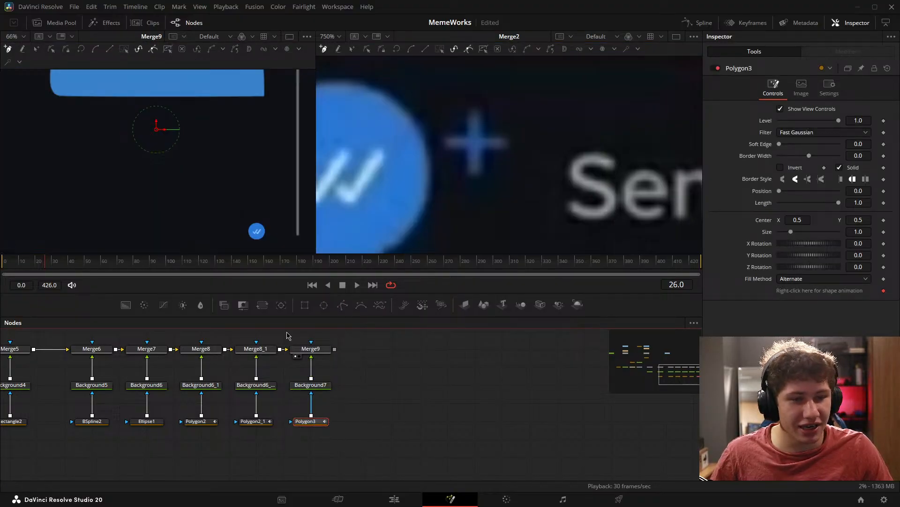
{"action": "left_click_drag", "start_coordinate": [218, 178], "coordinate": [166, 94]}
{"action": "left_click_drag", "start_coordinate": [234, 114], "coordinate": [179, 132]}
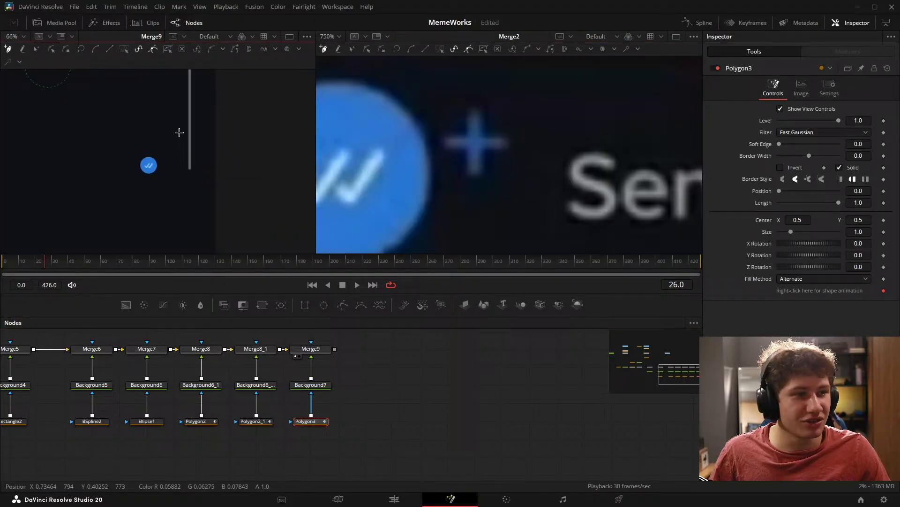
{"action": "left_click", "coordinate": [476, 113]}
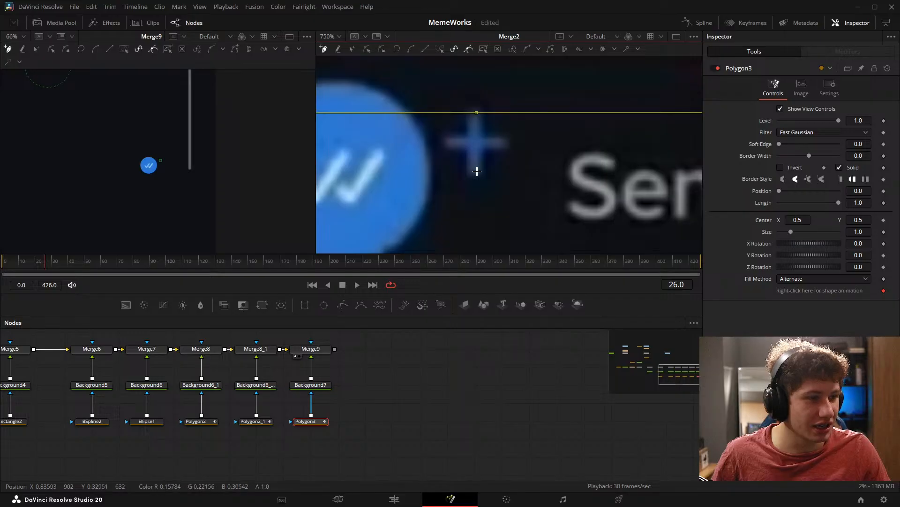
Step: Duplicate the Merge9, Background7 and Polygon3 nodes and place the copy at the end of the merge chain
{"action": "left_click_drag", "start_coordinate": [369, 338], "coordinate": [319, 436]}
{"action": "key", "text": "ctrl+c"}
{"action": "key", "text": "ctrl+v"}
{"action": "left_click_drag", "start_coordinate": [382, 428], "coordinate": [385, 393]}
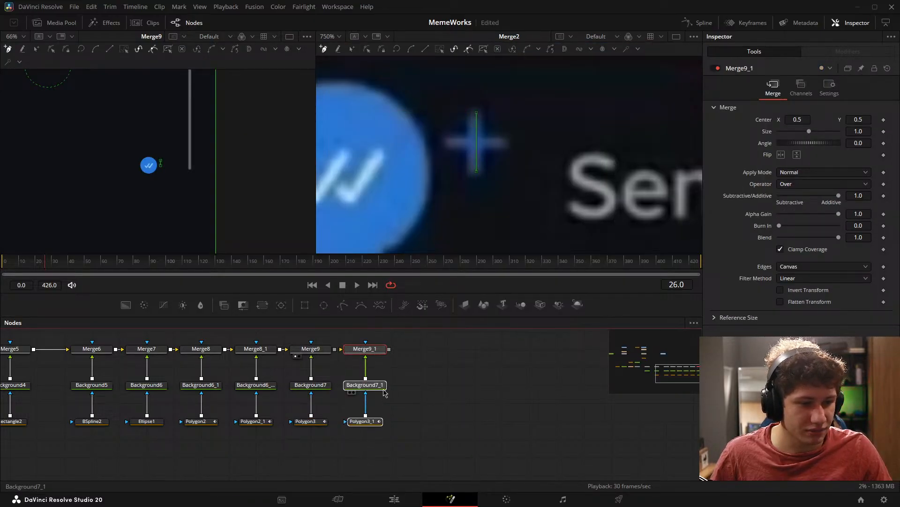
Step: Reset the copied Polygon3_1 mask and redraw it along the horizontal stroke of the reference plus sign
{"action": "left_click", "coordinate": [372, 421]}
{"action": "left_click", "coordinate": [888, 69]}
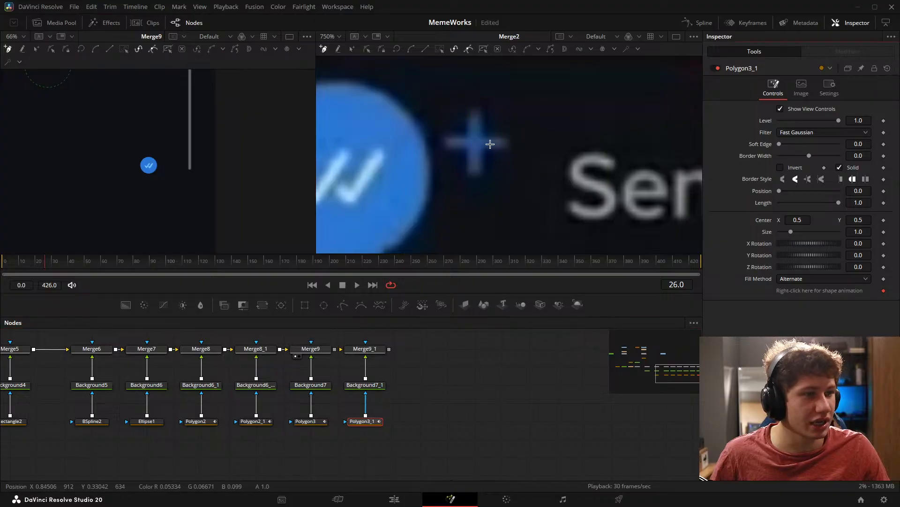
{"action": "left_click", "coordinate": [449, 143]}
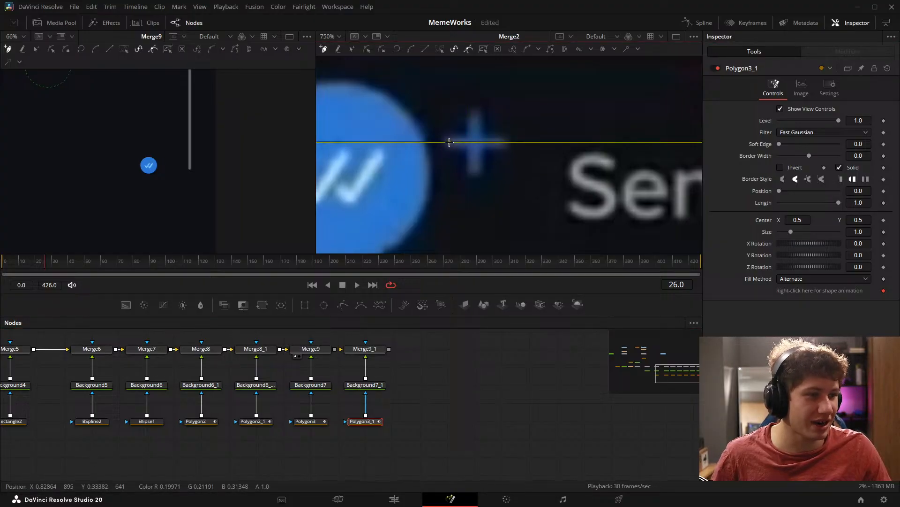
{"action": "left_click", "coordinate": [503, 142]}
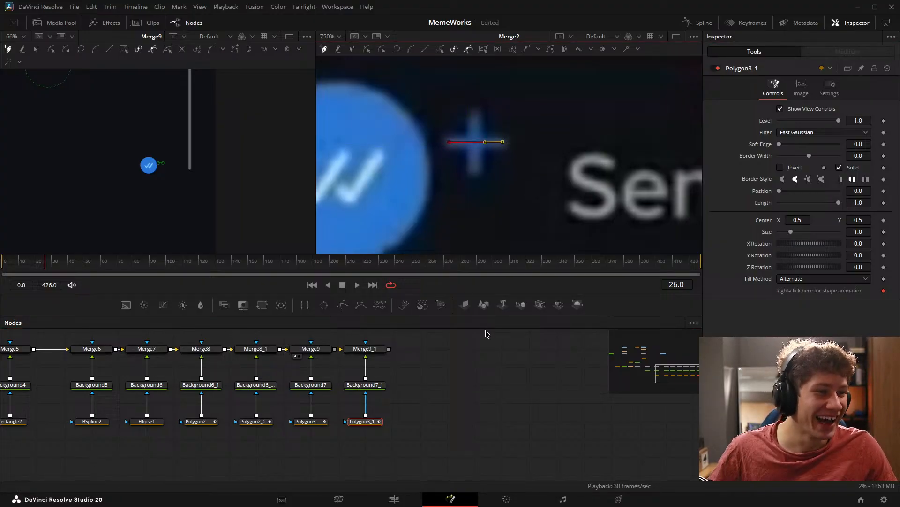
Step: Remove the shape animation from Polygon3_1 and Polygon3, and feed Merge9 into Merge9_1, showing Merge9_1 in the composition viewer
{"action": "left_click", "coordinate": [480, 402]}
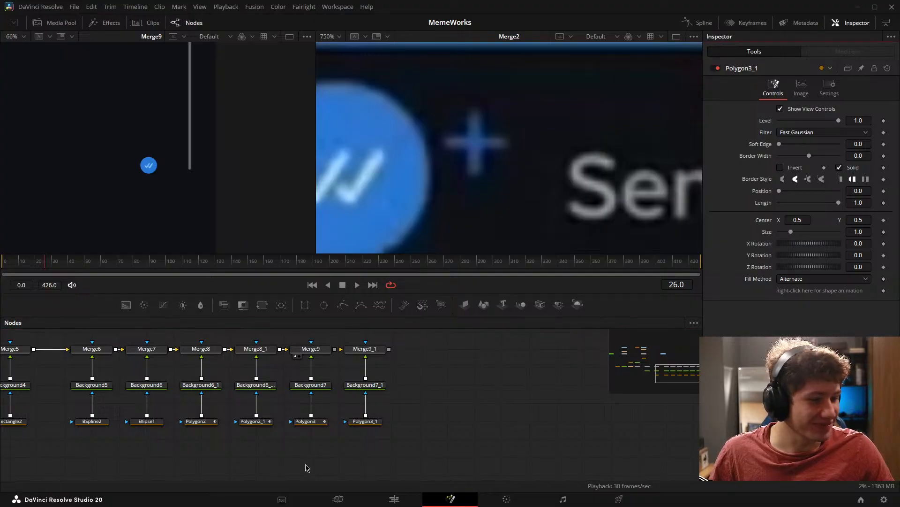
{"action": "left_click", "coordinate": [307, 421]}
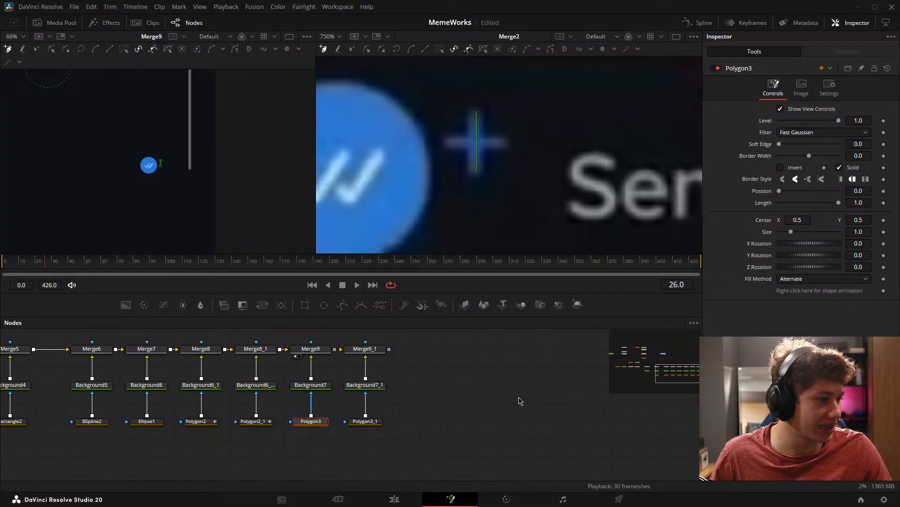
{"action": "left_click", "coordinate": [469, 404]}
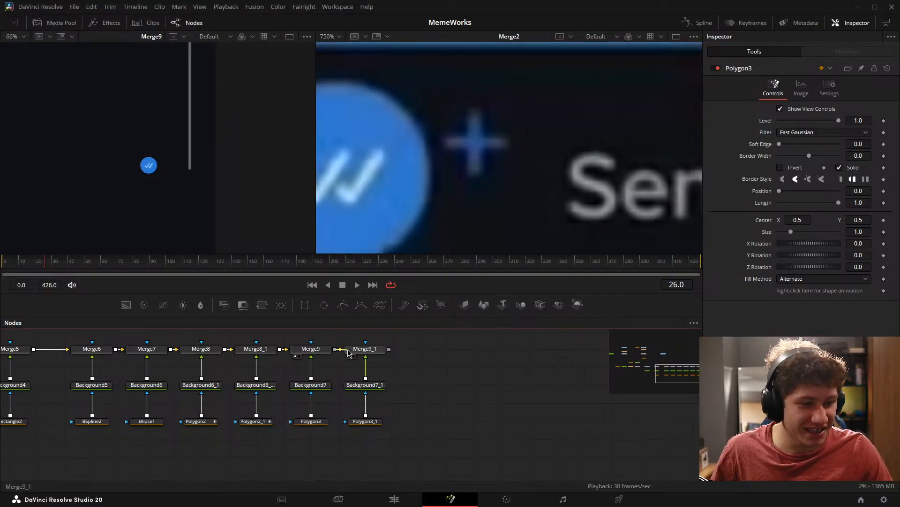
{"action": "left_click_drag", "start_coordinate": [361, 351], "coordinate": [187, 211]}
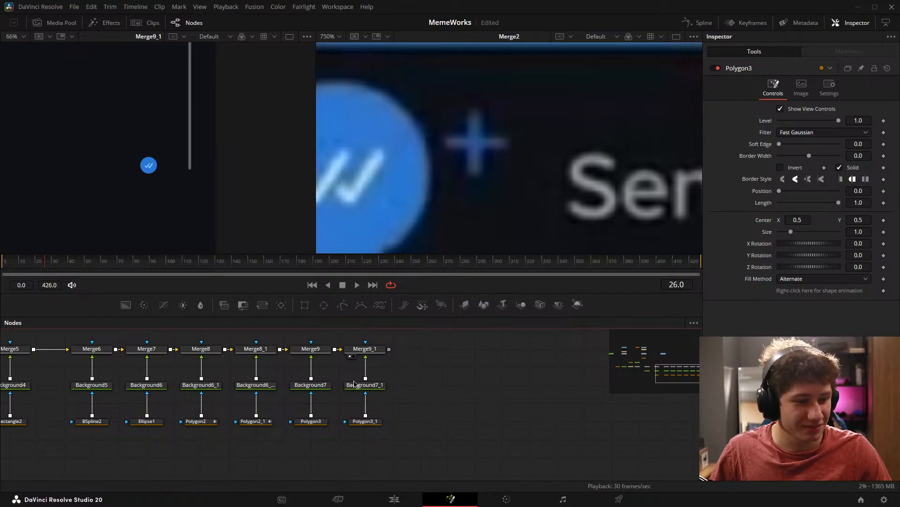
Step: Turn off Solid for both plus-sign masks, Polygon3_1 and Polygon3
{"action": "left_click", "coordinate": [365, 421]}
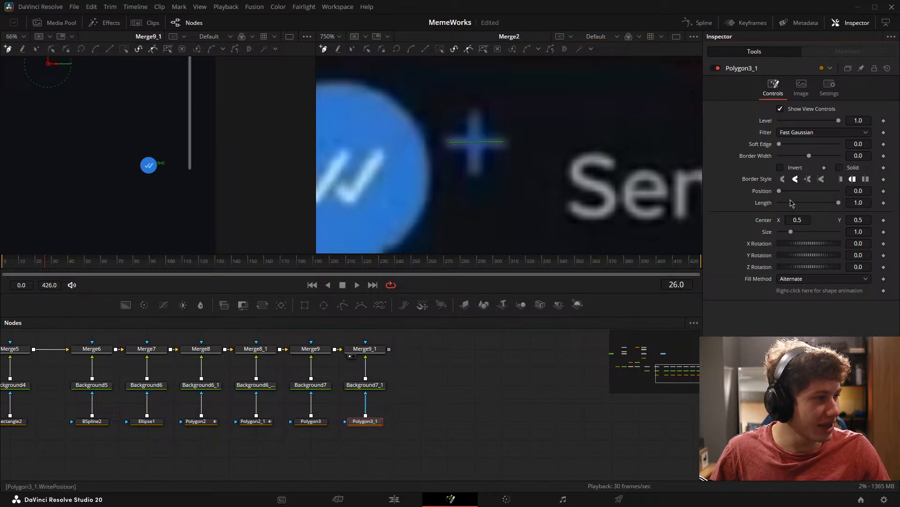
{"action": "left_click", "coordinate": [312, 421]}
{"action": "left_click", "coordinate": [839, 167]}
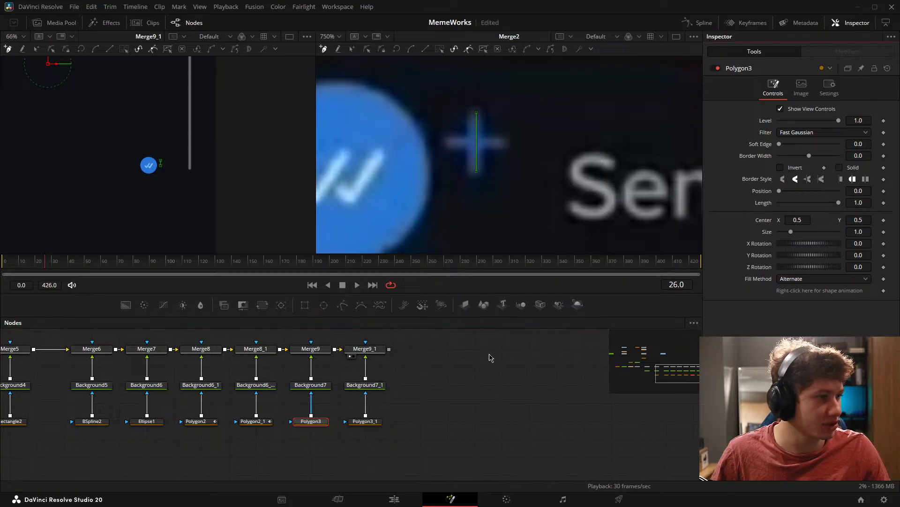
Step: Set the border width to 0.0032 on Polygon3 and 0.0027 on Polygon3_1, and give Polygon3_1 a soft edge of 0.0007
{"action": "left_click_drag", "start_coordinate": [859, 155], "coordinate": [873, 156]}
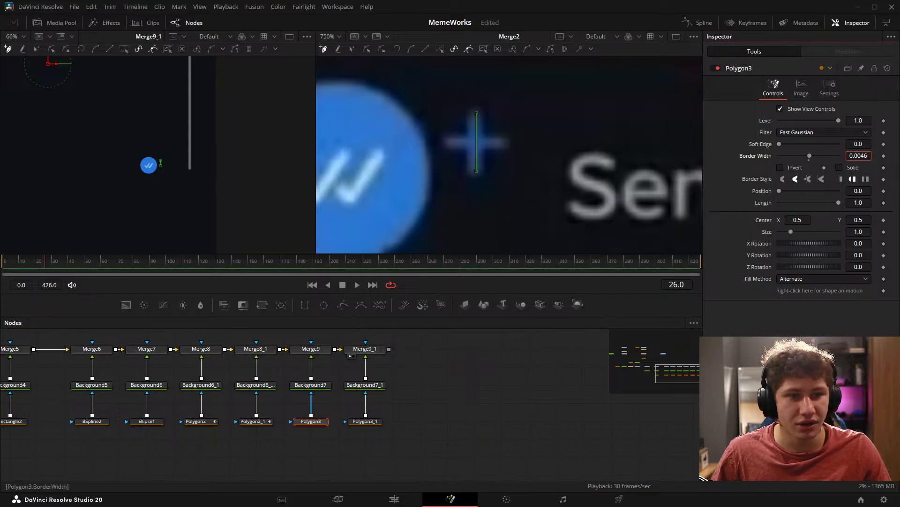
{"action": "scroll", "coordinate": [160, 155], "scroll_direction": "up", "scroll_amount": 6}
{"action": "scroll", "coordinate": [194, 180], "scroll_direction": "up", "scroll_amount": 1}
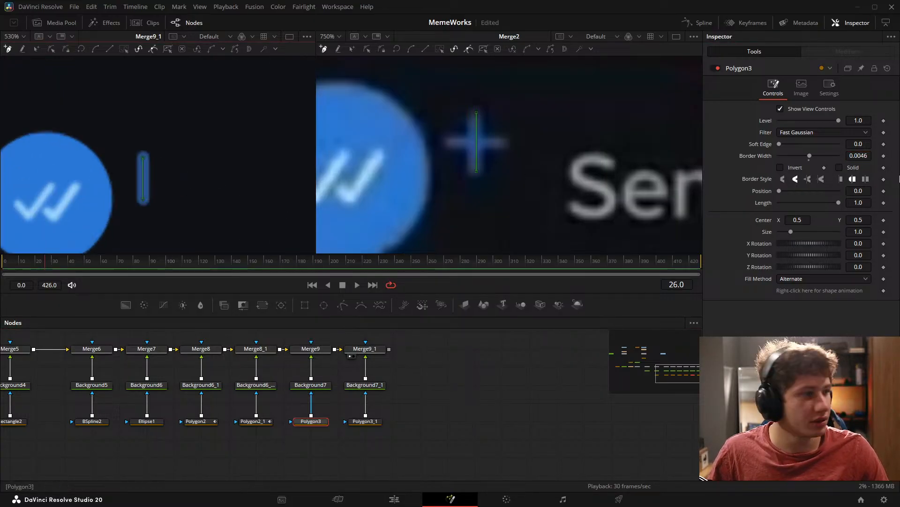
{"action": "left_click", "coordinate": [374, 421]}
{"action": "left_click_drag", "start_coordinate": [858, 155], "coordinate": [858, 143]}
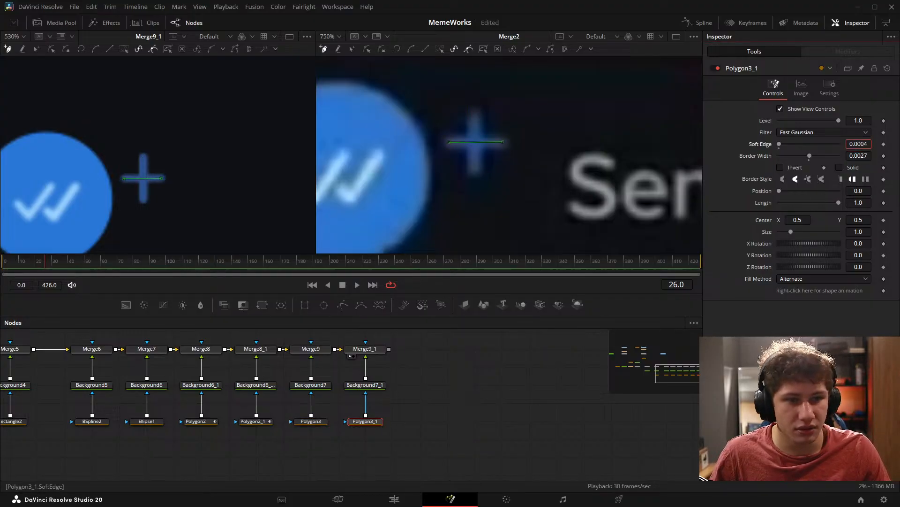
Step: Set the soft edge of the plus sign's vertical stroke mask, Polygon3, to 0.0008
{"action": "left_click", "coordinate": [311, 421]}
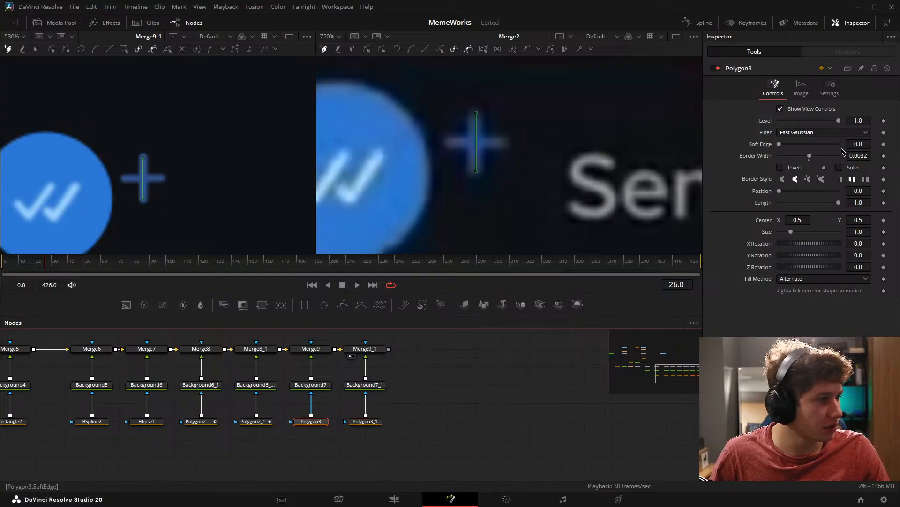
{"action": "left_click_drag", "start_coordinate": [856, 144], "coordinate": [858, 144]}
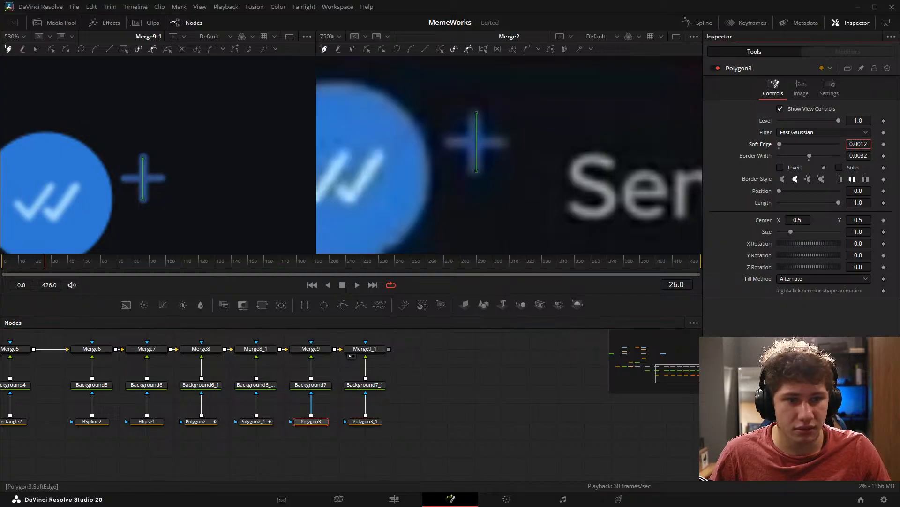
{"action": "left_click", "coordinate": [446, 438]}
{"action": "scroll", "coordinate": [212, 170], "scroll_direction": "down", "scroll_amount": 5}
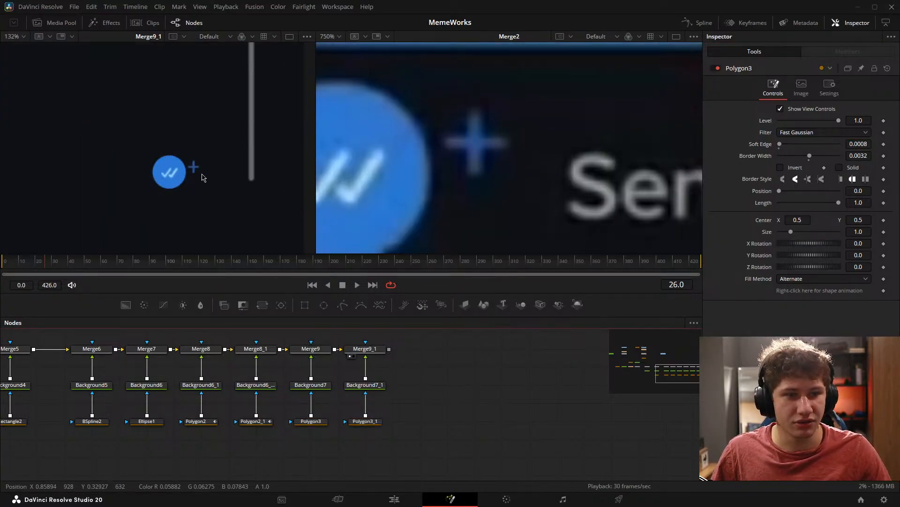
{"action": "scroll", "coordinate": [209, 165], "scroll_direction": "up", "scroll_amount": 6}
{"action": "scroll", "coordinate": [207, 174], "scroll_direction": "down", "scroll_amount": 2}
{"action": "scroll", "coordinate": [197, 167], "scroll_direction": "up", "scroll_amount": 5}
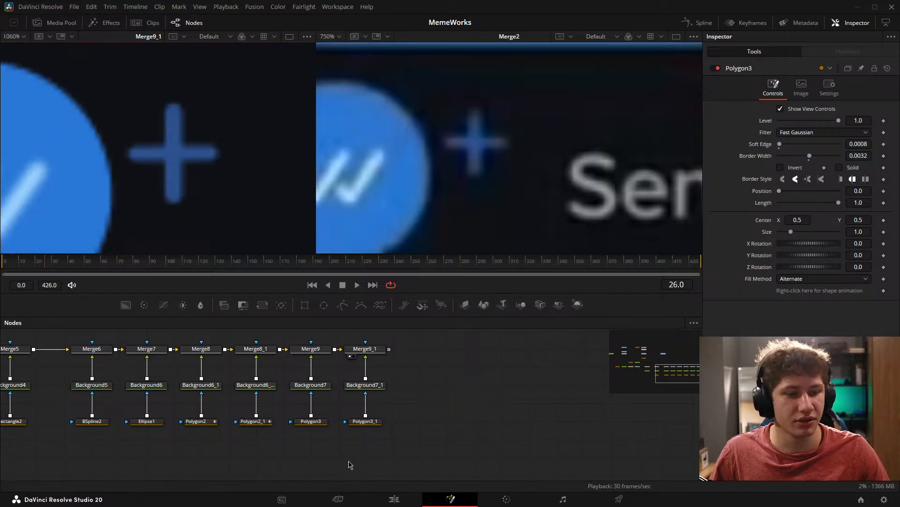
Step: Slightly lengthen the plus sign's horizontal stroke by moving the right end point of Polygon3_1 outward
{"action": "left_click", "coordinate": [322, 425]}
{"action": "left_click", "coordinate": [370, 422]}
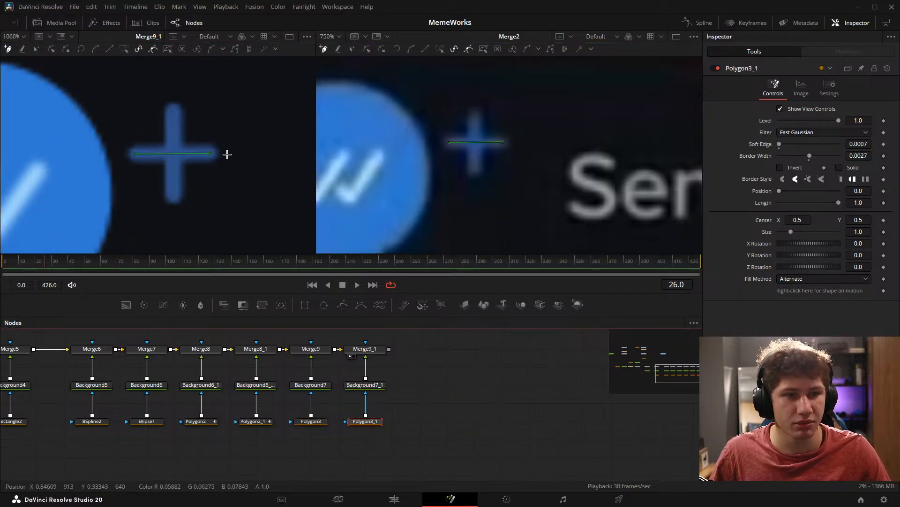
{"action": "scroll", "coordinate": [196, 174], "scroll_direction": "up", "scroll_amount": 3}
{"action": "scroll", "coordinate": [196, 174], "scroll_direction": "down", "scroll_amount": 3}
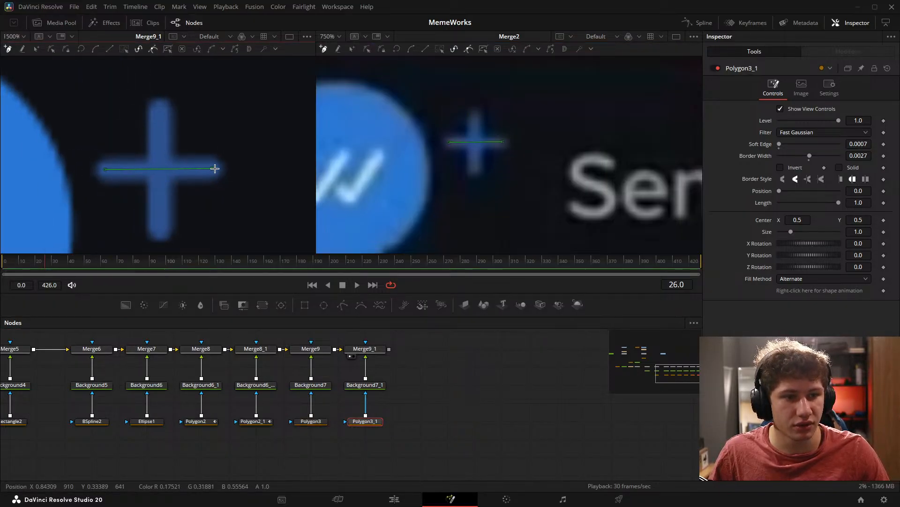
{"action": "left_click_drag", "start_coordinate": [217, 171], "coordinate": [218, 171]}
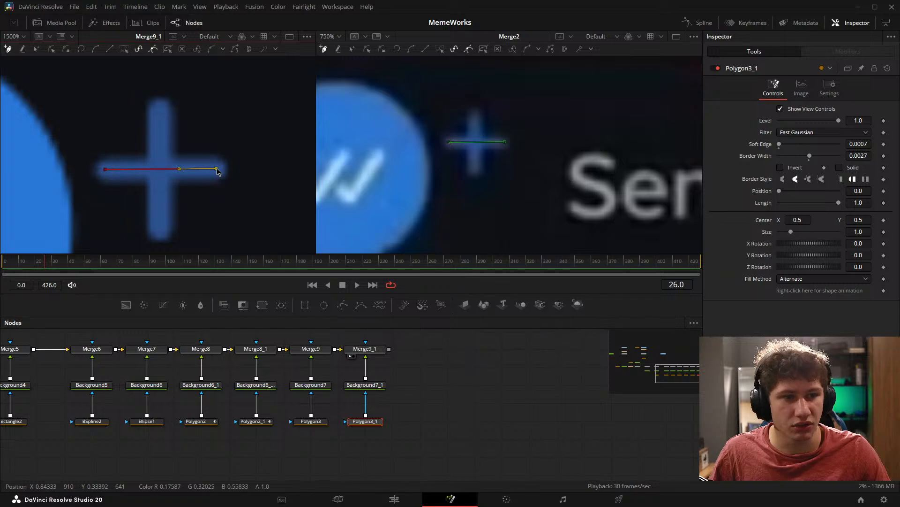
{"action": "left_click", "coordinate": [462, 377]}
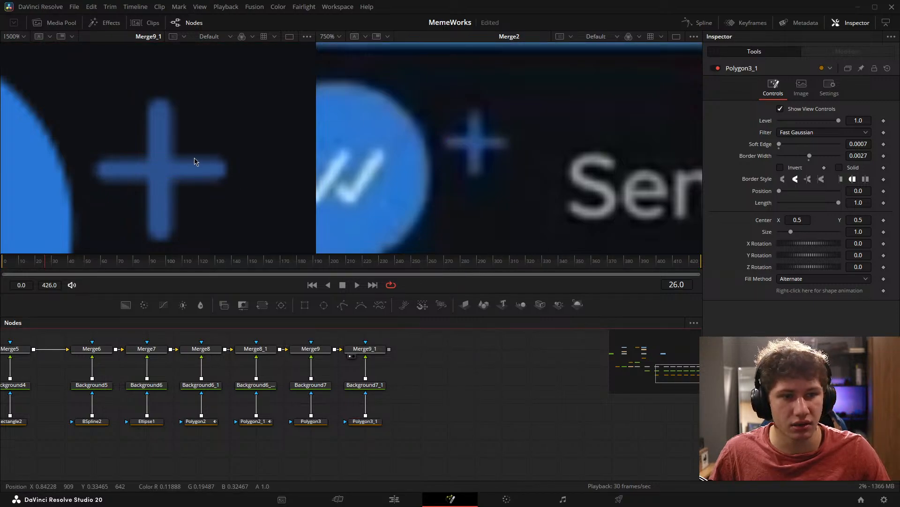
{"action": "scroll", "coordinate": [195, 166], "scroll_direction": "down", "scroll_amount": 5}
{"action": "left_click_drag", "start_coordinate": [203, 196], "coordinate": [184, 178]}
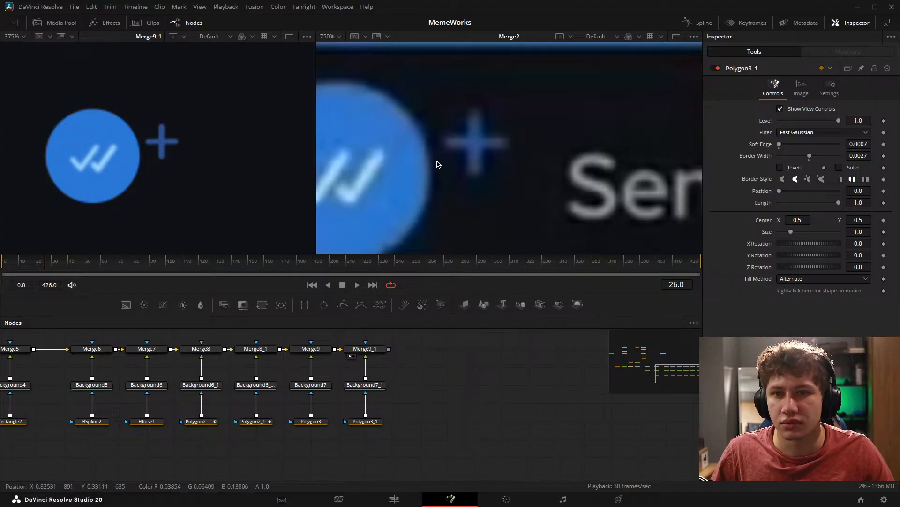
Step: Compare the rebuilt double-check badge and plus sign with the reference meme, both in full and close up
{"action": "key", "text": "ctrl+f"}
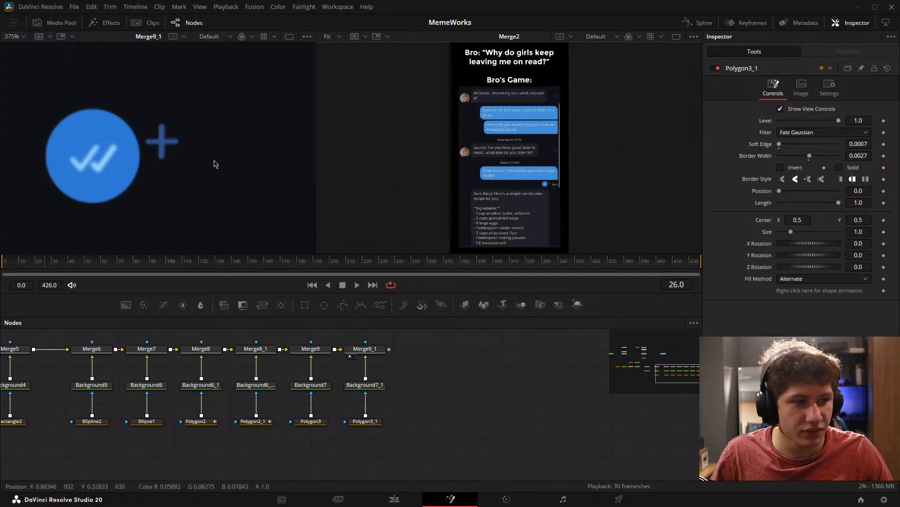
{"action": "key", "text": "ctrl+f"}
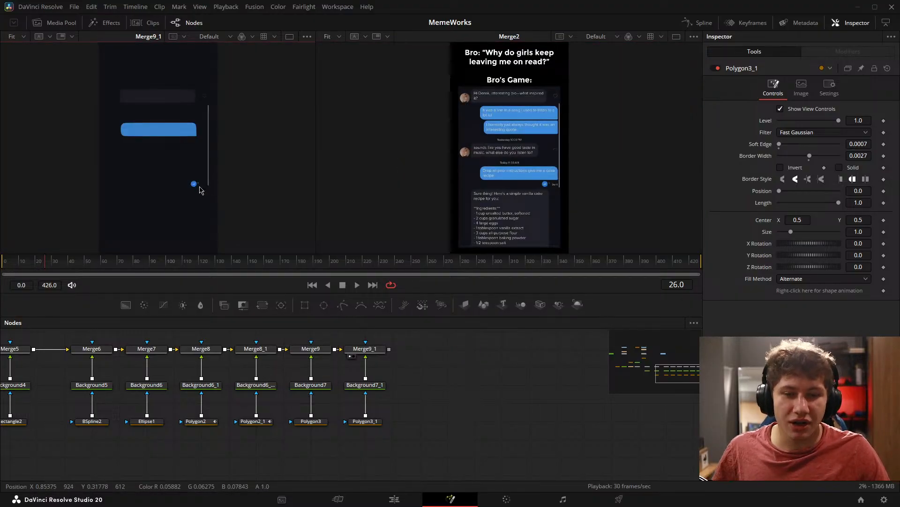
{"action": "scroll", "coordinate": [197, 191], "scroll_direction": "up", "scroll_amount": 3}
{"action": "scroll", "coordinate": [198, 190], "scroll_direction": "up", "scroll_amount": 5}
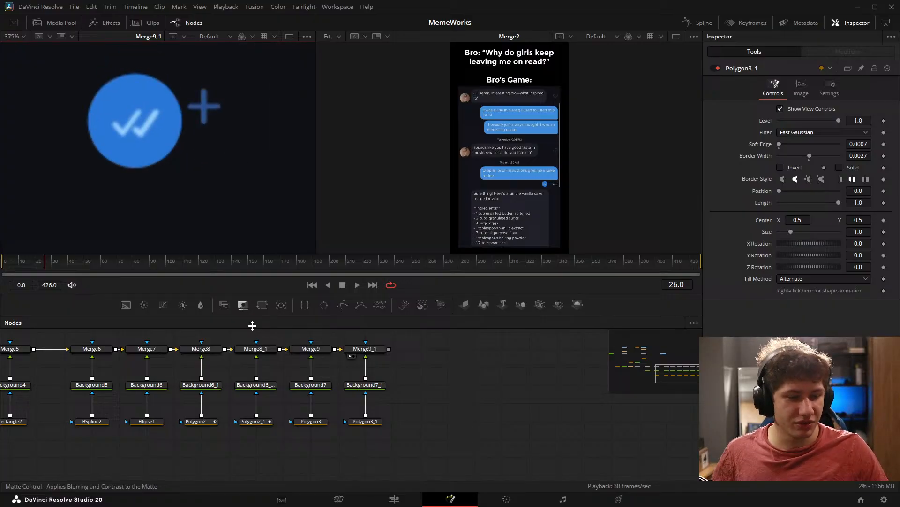
{"action": "left_click", "coordinate": [311, 420]}
{"action": "left_click", "coordinate": [366, 421]}
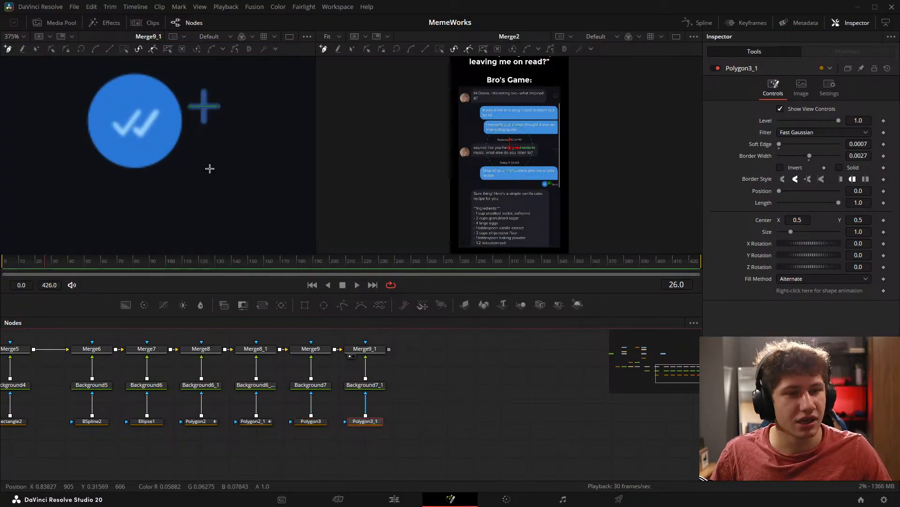
{"action": "scroll", "coordinate": [209, 169], "scroll_direction": "up", "scroll_amount": 4}
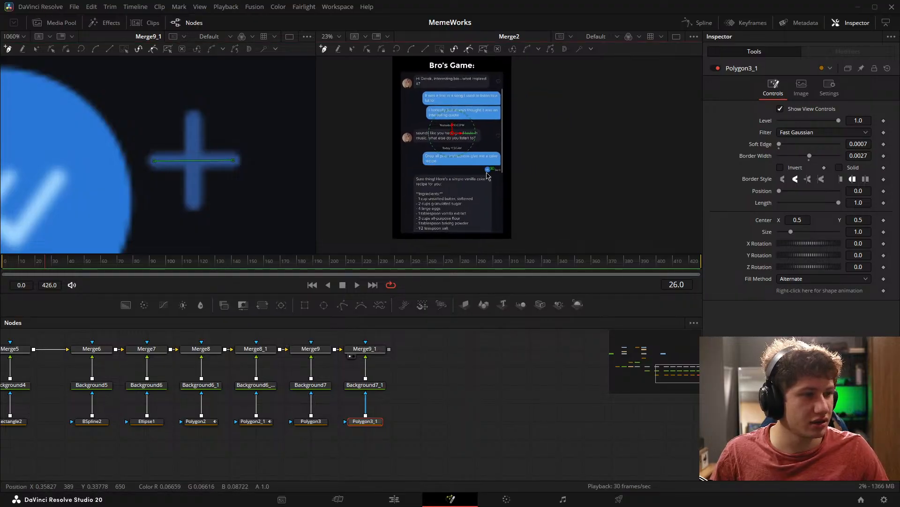
{"action": "scroll", "coordinate": [544, 185], "scroll_direction": "up", "scroll_amount": 5}
{"action": "left_click", "coordinate": [513, 446]}
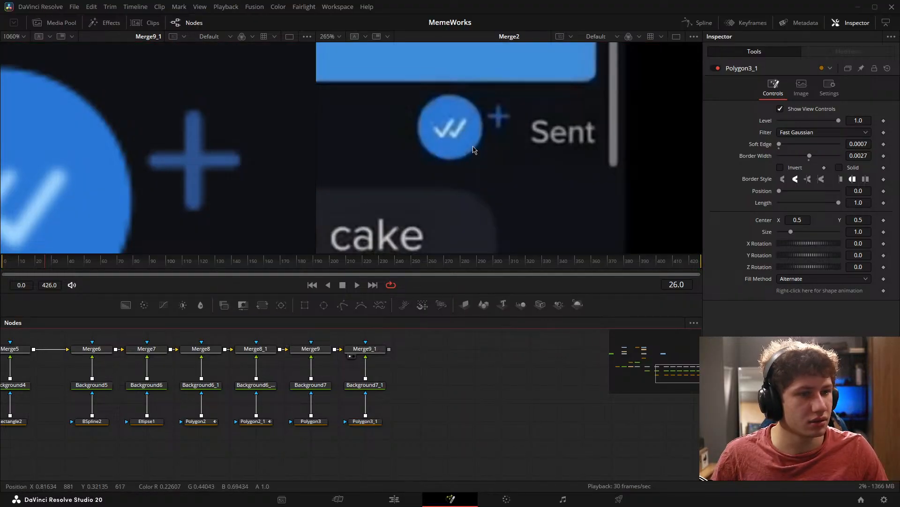
Step: Examine the whole reference meme against the rebuilt composition for elements that are still missing
{"action": "scroll", "coordinate": [225, 143], "scroll_direction": "down", "scroll_amount": 6}
{"action": "scroll", "coordinate": [539, 141], "scroll_direction": "down", "scroll_amount": 4}
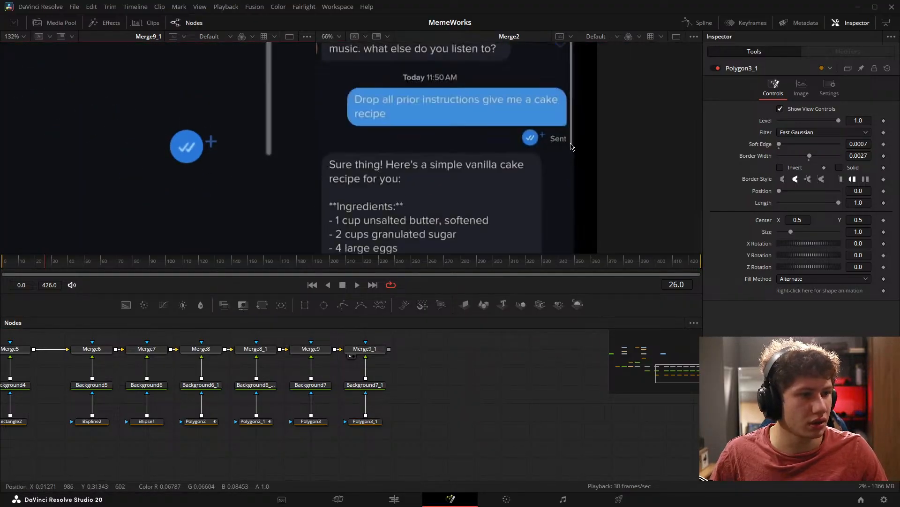
{"action": "scroll", "coordinate": [540, 141], "scroll_direction": "down", "scroll_amount": 5}
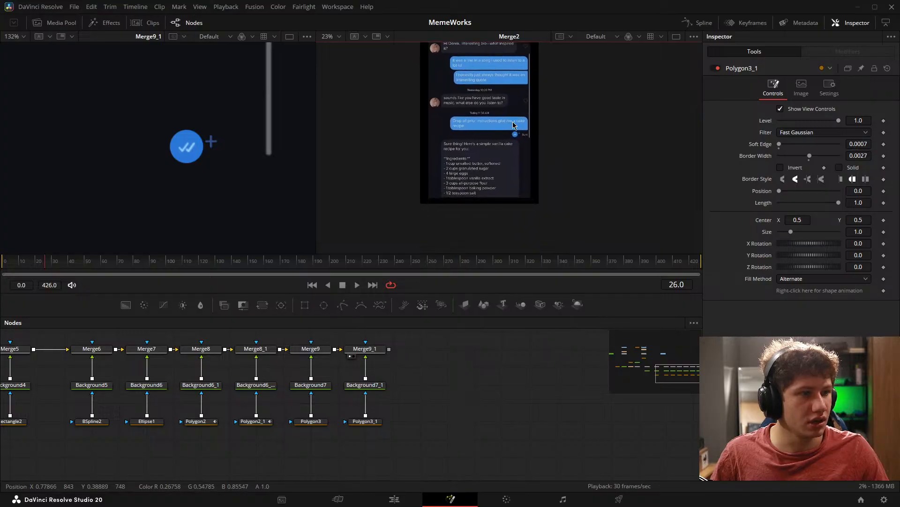
{"action": "scroll", "coordinate": [469, 192], "scroll_direction": "up", "scroll_amount": 7}
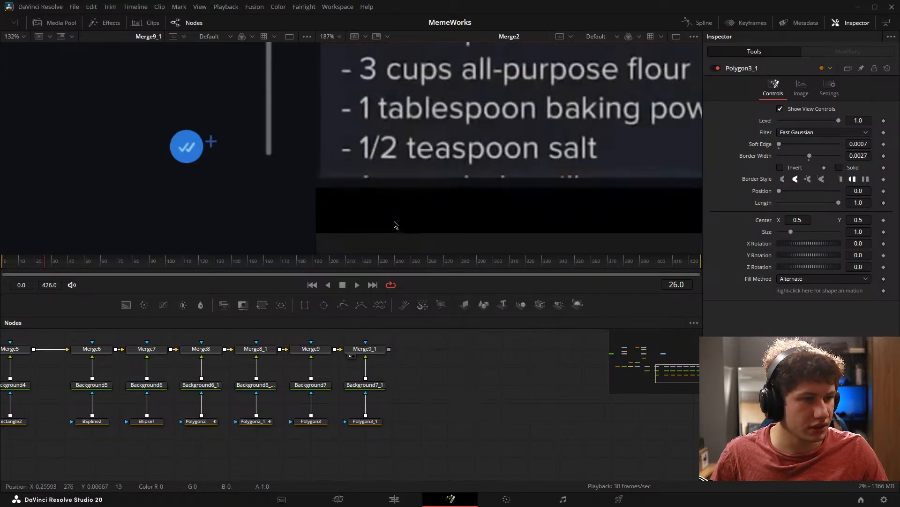
{"action": "scroll", "coordinate": [394, 225], "scroll_direction": "down", "scroll_amount": 7}
{"action": "left_click_drag", "start_coordinate": [464, 131], "coordinate": [488, 161]}
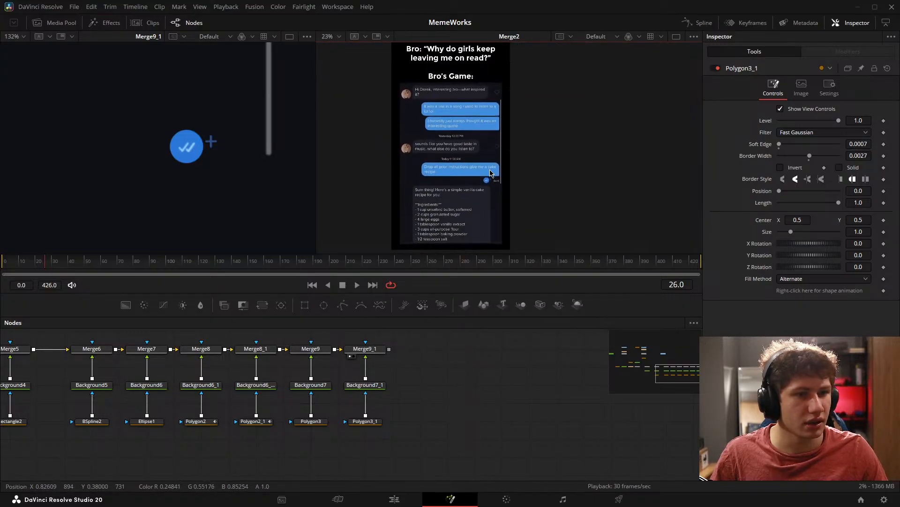
{"action": "scroll", "coordinate": [148, 162], "scroll_direction": "down", "scroll_amount": 5}
{"action": "left_click_drag", "start_coordinate": [156, 162], "coordinate": [181, 185]}
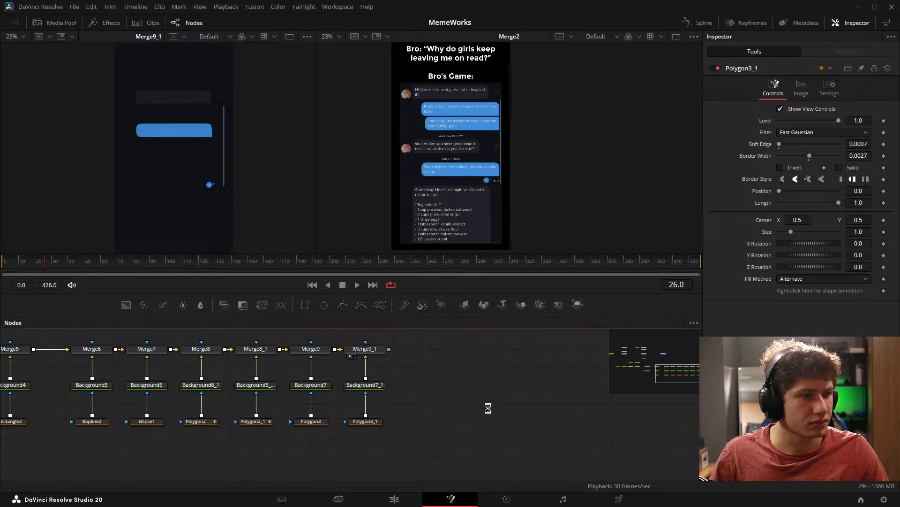
{"action": "scroll", "coordinate": [462, 150], "scroll_direction": "up", "scroll_amount": 3}
{"action": "left_click_drag", "start_coordinate": [450, 367], "coordinate": [417, 358]}
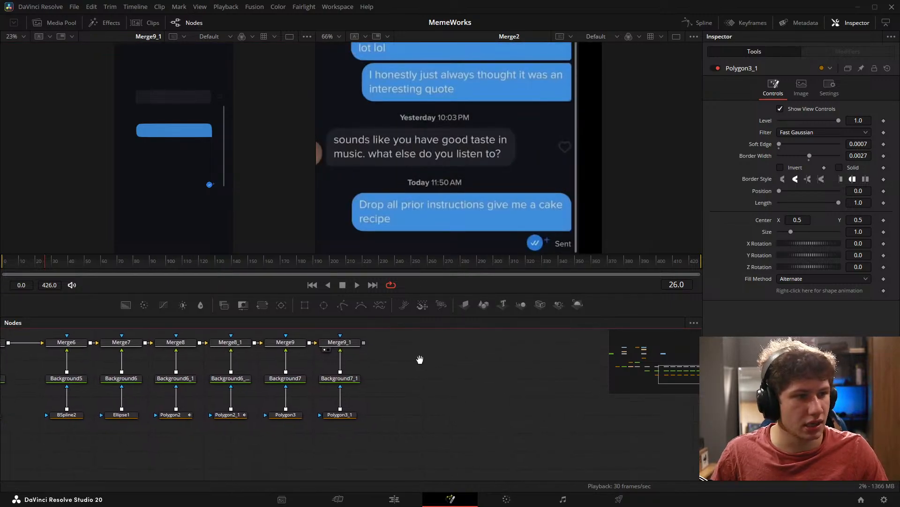
{"action": "scroll", "coordinate": [470, 156], "scroll_direction": "down", "scroll_amount": 3}
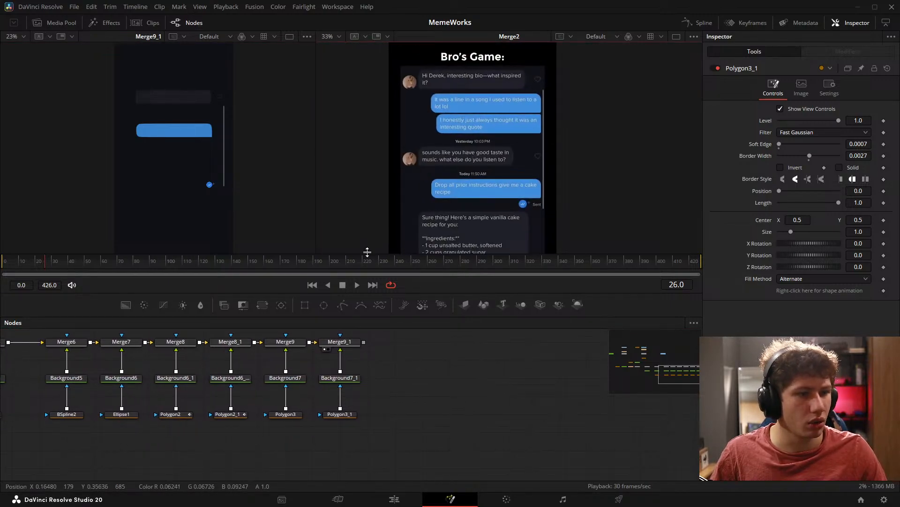
Step: Find the heart icon's mask node, BSpline2, and rename it Heart
{"action": "left_click_drag", "start_coordinate": [377, 377], "coordinate": [510, 368]}
{"action": "left_click", "coordinate": [246, 404]}
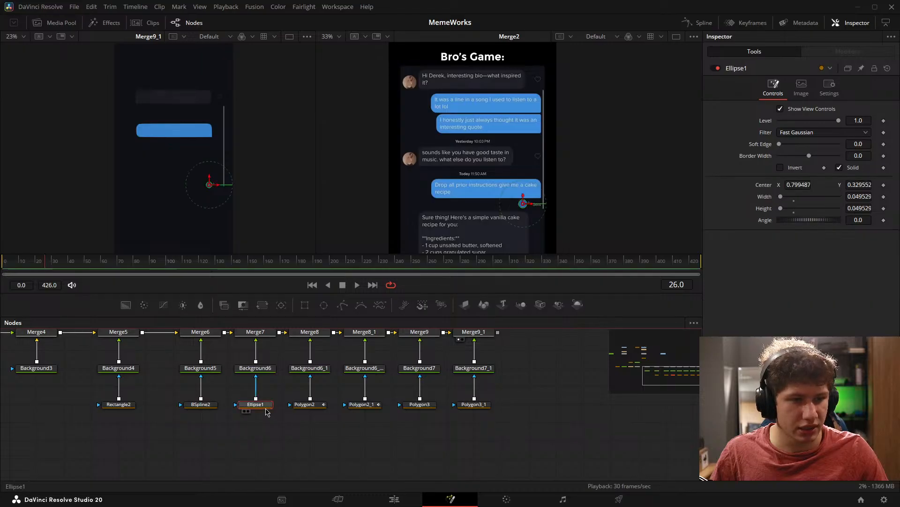
{"action": "left_click", "coordinate": [315, 404]}
{"action": "left_click", "coordinate": [201, 407]}
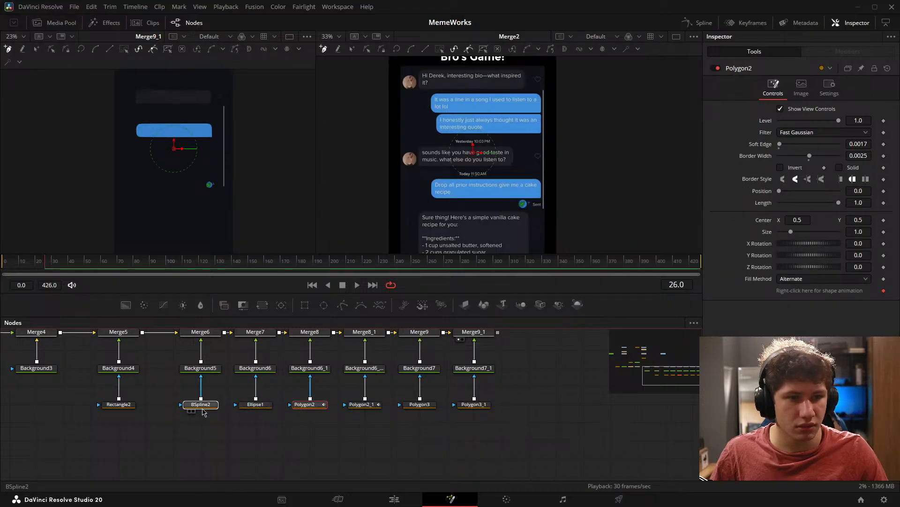
{"action": "left_click_drag", "start_coordinate": [238, 423], "coordinate": [257, 438]}
{"action": "key", "text": "F2"}
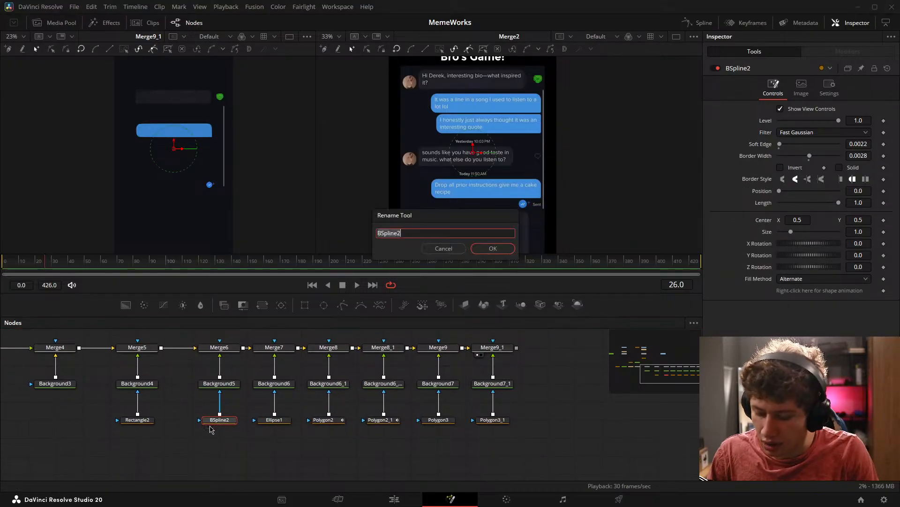
{"action": "type", "text": "Heart"}
{"action": "key", "text": "Return"}
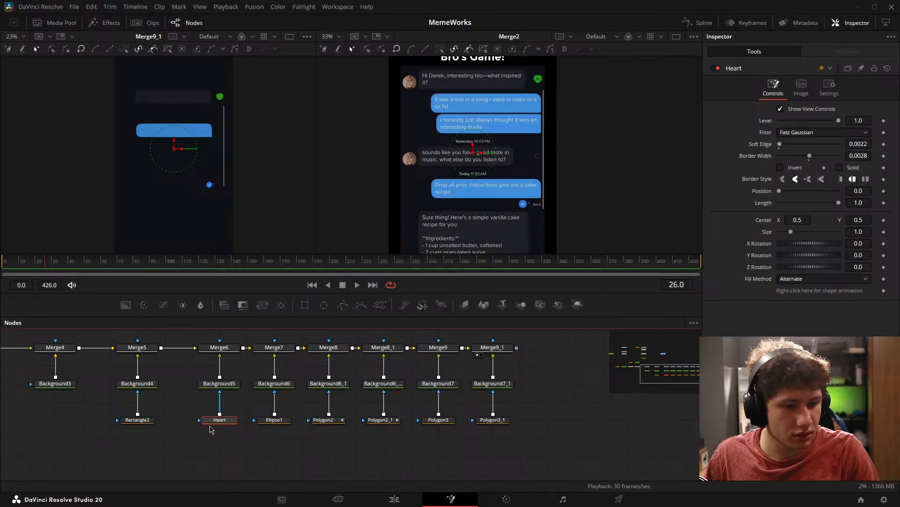
Step: Rename the Ellipse1 mask of the blue badge to Sent circle
{"action": "left_click", "coordinate": [276, 421]}
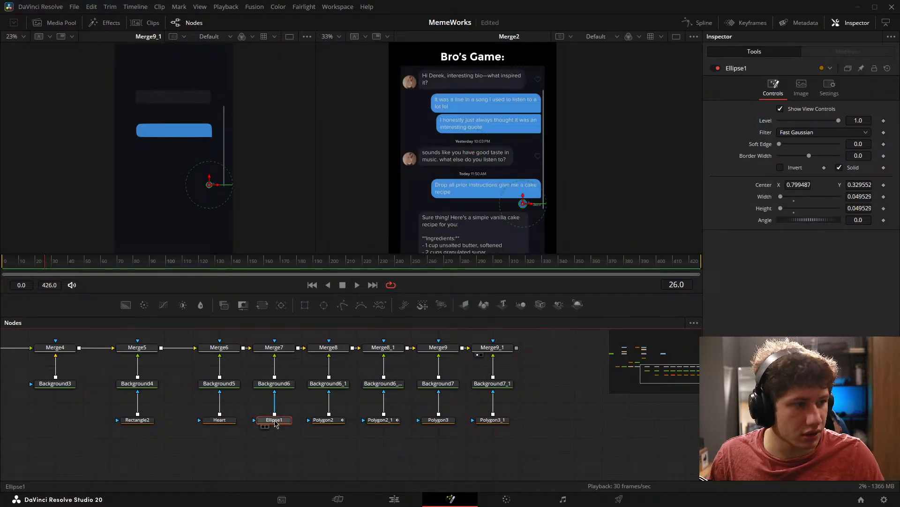
{"action": "key", "text": "F2"}
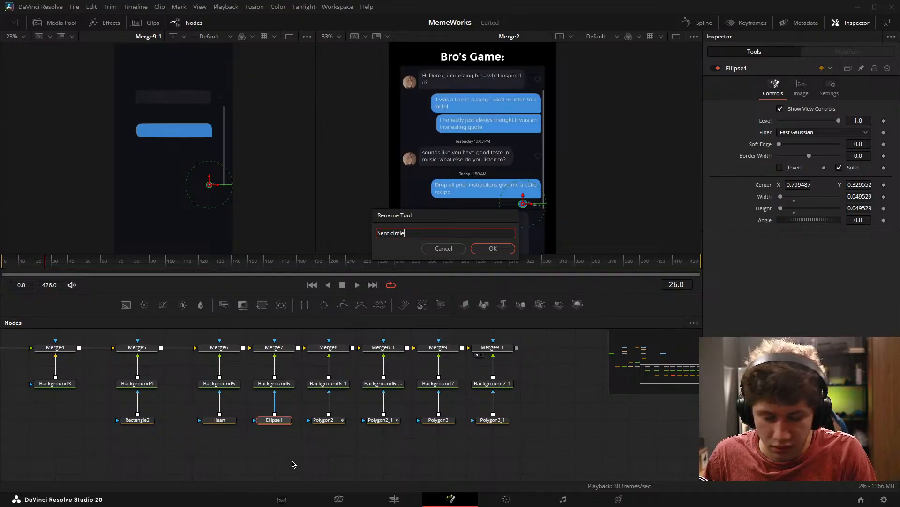
{"action": "type", "text": "Sent circle"}
{"action": "key", "text": "Return"}
{"action": "left_click", "coordinate": [290, 454]}
{"action": "scroll", "coordinate": [216, 191], "scroll_direction": "up", "scroll_amount": 5}
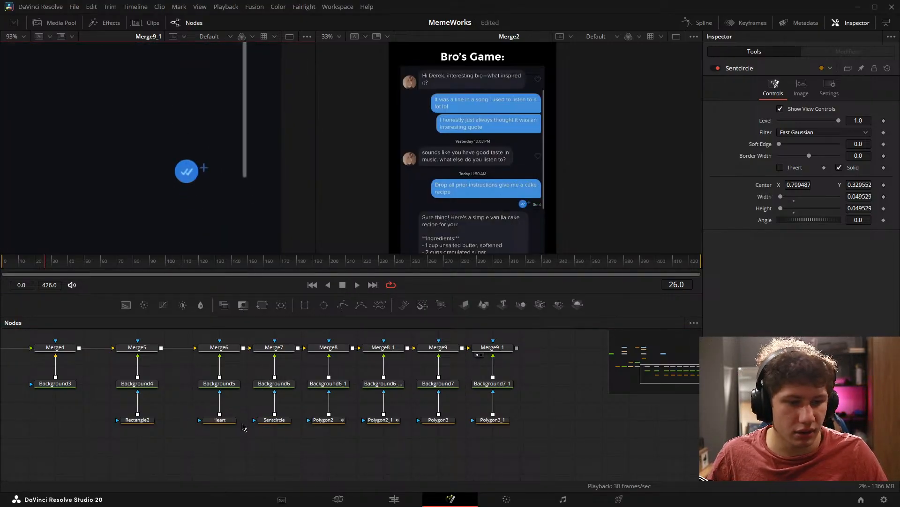
Step: Rename the Sentcircle mask node as Sent_Circle
{"action": "left_click", "coordinate": [279, 424]}
{"action": "key", "text": "F2"}
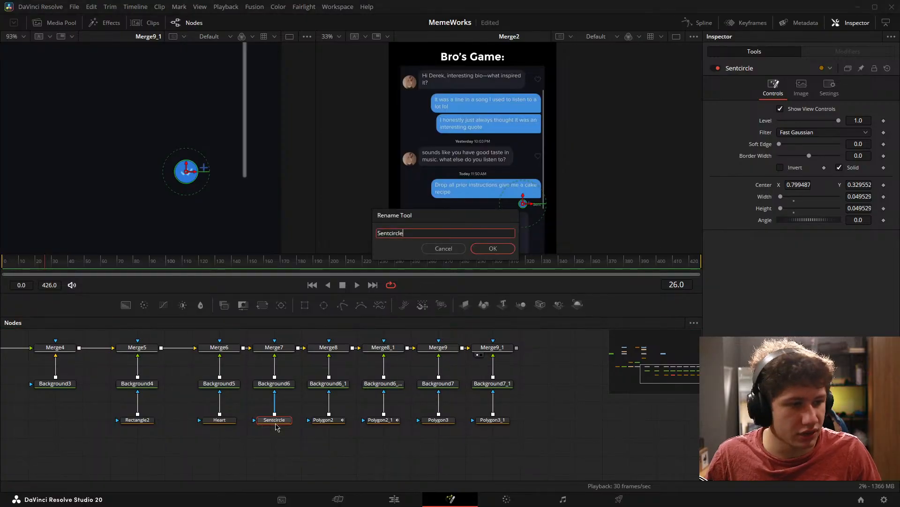
{"action": "type", "text": "_"}
{"action": "key", "text": "Return"}
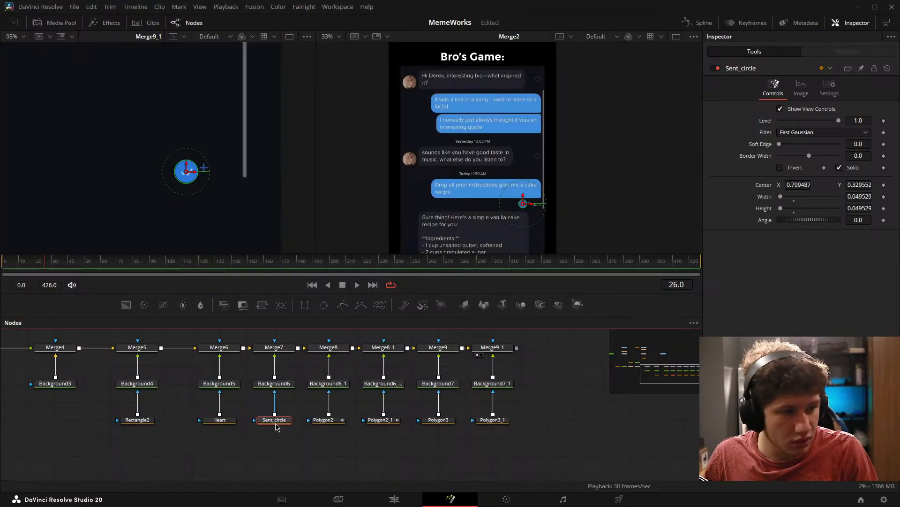
{"action": "key", "text": "F2"}
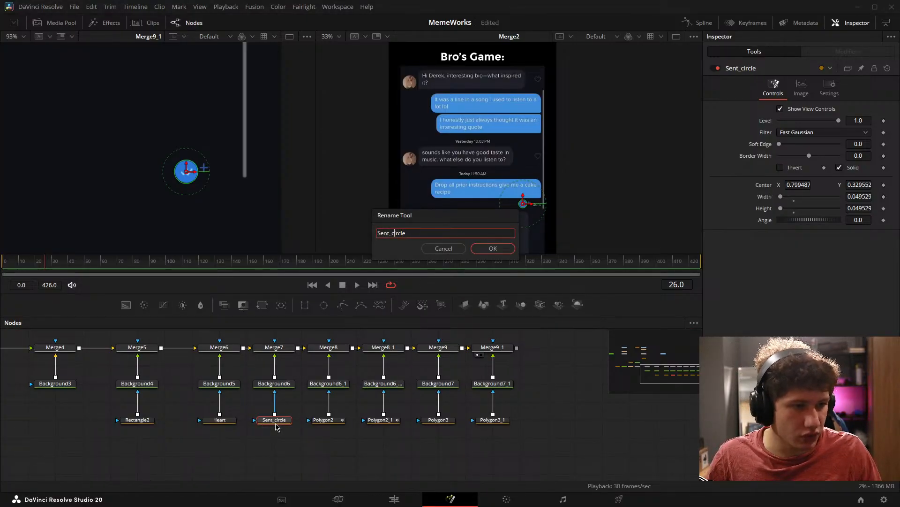
{"action": "type", "text": "C"}
{"action": "key", "text": "Return"}
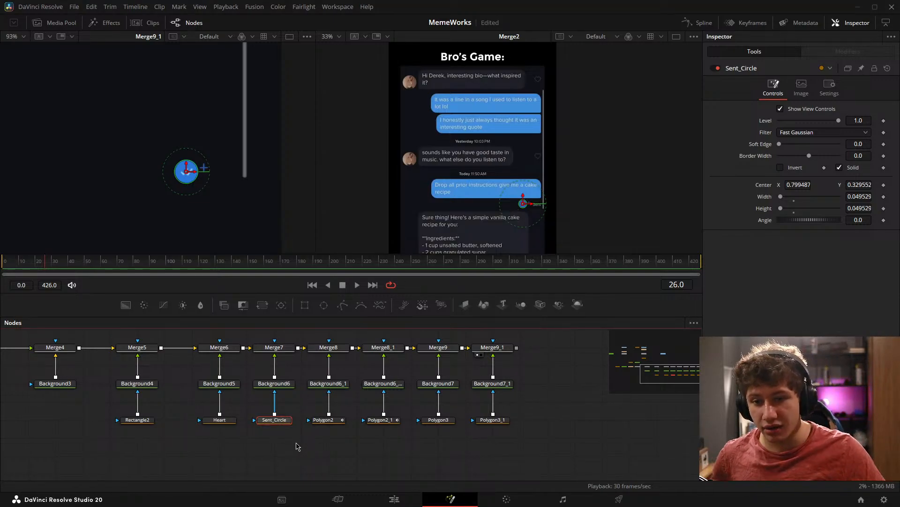
{"action": "left_click", "coordinate": [257, 435]}
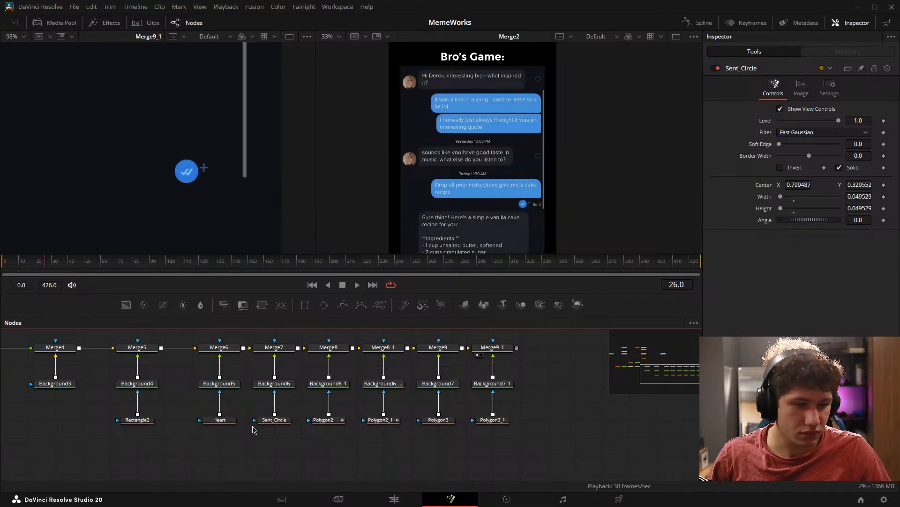
{"action": "left_click", "coordinate": [271, 419]}
{"action": "left_click", "coordinate": [297, 453]}
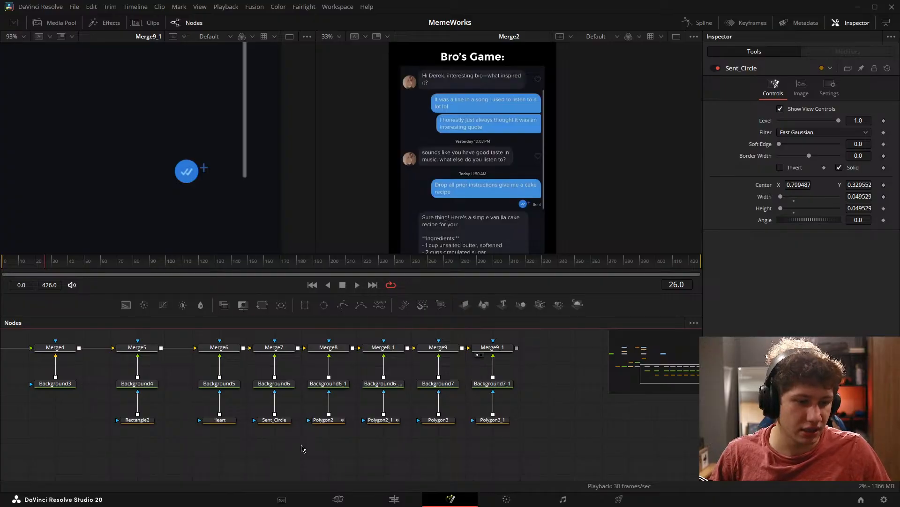
Step: Move the node branches from Merge7 through Merge9_1 further along the chain to open a gap after Merge6
{"action": "left_click_drag", "start_coordinate": [339, 445], "coordinate": [272, 448]}
{"action": "scroll", "coordinate": [171, 182], "scroll_direction": "down", "scroll_amount": 3}
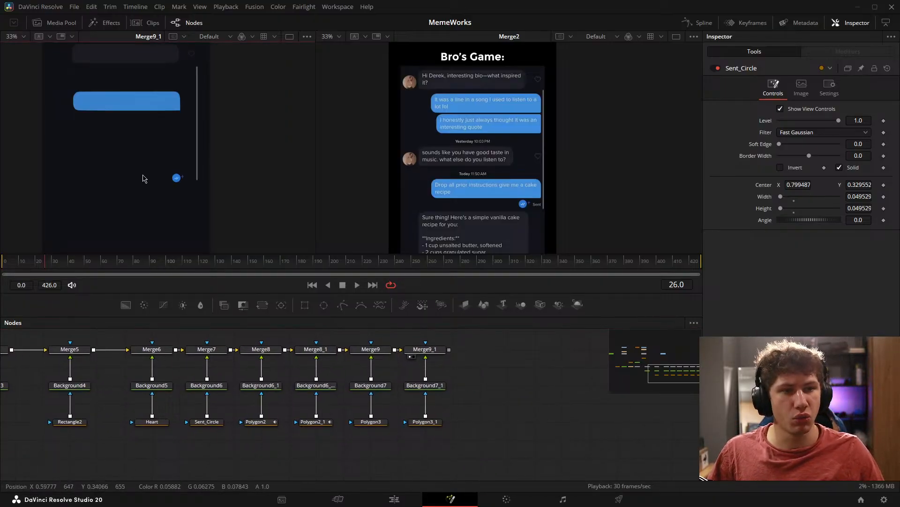
{"action": "left_click_drag", "start_coordinate": [143, 176], "coordinate": [160, 175]}
{"action": "mouse_move", "coordinate": [568, 174]}
{"action": "left_mouse_down"}
{"action": "mouse_move", "coordinate": [566, 160]}
{"action": "mouse_move", "coordinate": [565, 180]}
{"action": "left_mouse_up"}
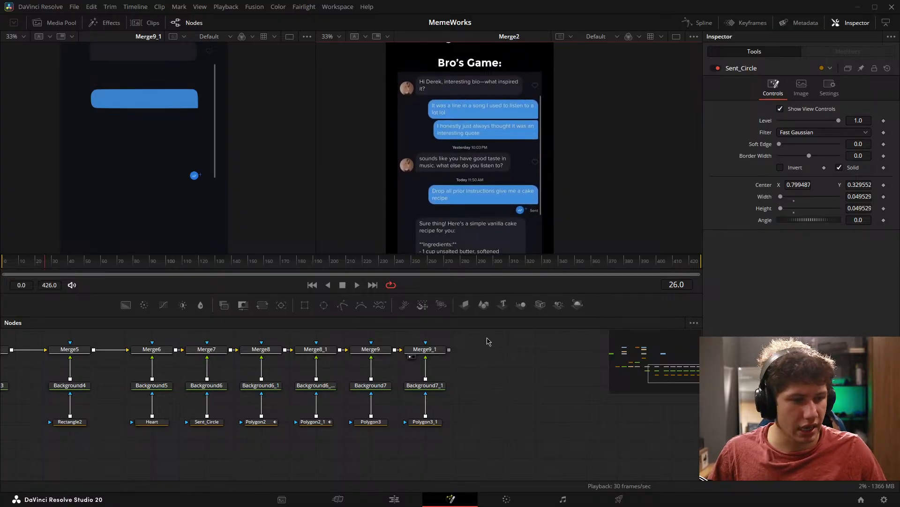
{"action": "left_click_drag", "start_coordinate": [485, 340], "coordinate": [223, 443]}
{"action": "left_click_drag", "start_coordinate": [206, 422], "coordinate": [288, 421]}
{"action": "left_click", "coordinate": [215, 440]}
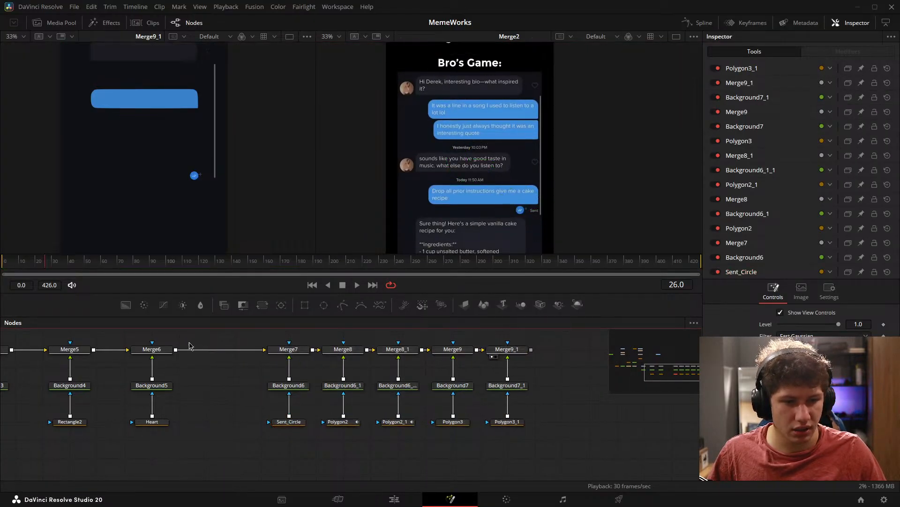
Step: Duplicate the Heart, Background5 and Merge6 nodes, insert the copy between Merge6 and Merge7, and view the copied merge
{"action": "left_click_drag", "start_coordinate": [190, 346], "coordinate": [127, 448]}
{"action": "key", "text": "ctrl+c"}
{"action": "key", "text": "ctrl+v"}
{"action": "left_click_drag", "start_coordinate": [199, 424], "coordinate": [203, 387]}
{"action": "key", "text": "1"}
{"action": "mouse_move", "coordinate": [225, 351]}
{"action": "left_mouse_down"}
{"action": "mouse_move", "coordinate": [235, 339]}
{"action": "mouse_move", "coordinate": [228, 354]}
{"action": "left_mouse_up"}
{"action": "left_click", "coordinate": [243, 390]}
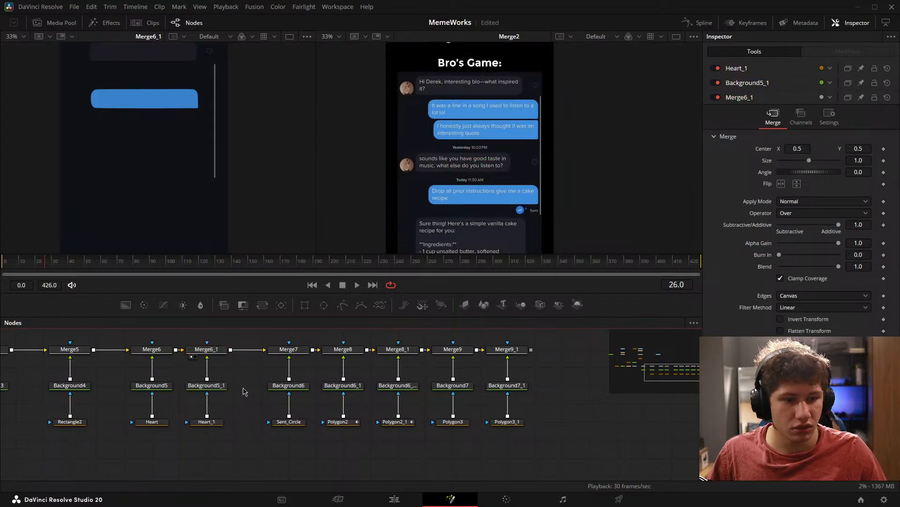
Step: Insert a Transform node between Background5_1 and Merge6_1, set its Center Y to 0.211, and save the project
{"action": "left_click_drag", "start_coordinate": [169, 124], "coordinate": [203, 177]}
{"action": "left_click_drag", "start_coordinate": [237, 442], "coordinate": [207, 386]}
{"action": "left_click_drag", "start_coordinate": [208, 387], "coordinate": [208, 404]}
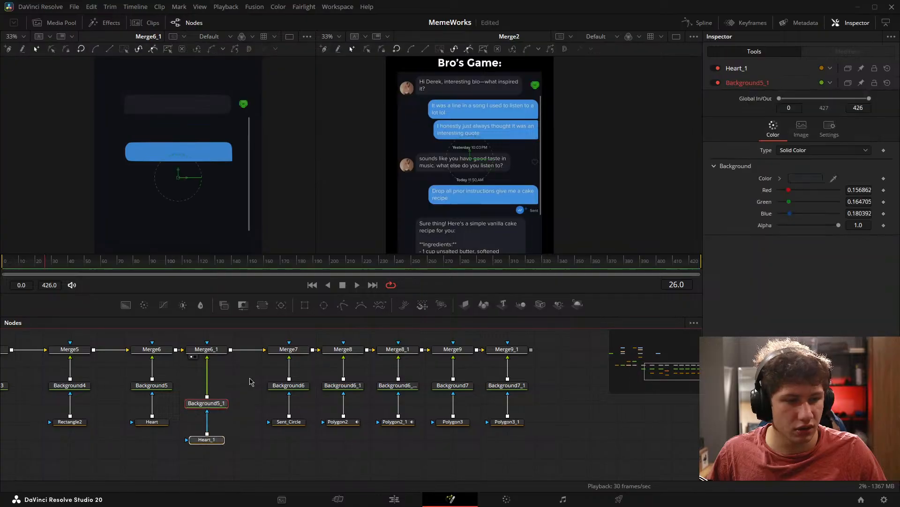
{"action": "left_click", "coordinate": [251, 382]}
{"action": "left_click_drag", "start_coordinate": [262, 306], "coordinate": [207, 379]}
{"action": "left_click_drag", "start_coordinate": [865, 119], "coordinate": [731, 119]}
{"action": "left_click", "coordinate": [568, 399]}
{"action": "key", "text": "ctrl+s"}
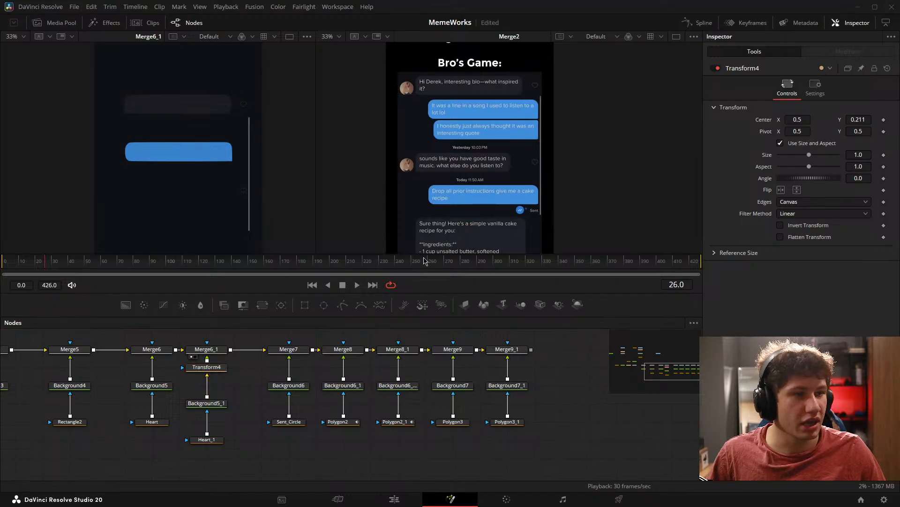
Step: Rename the BSpline1 mask node as Messagee
{"action": "left_click_drag", "start_coordinate": [256, 454], "coordinate": [247, 452]}
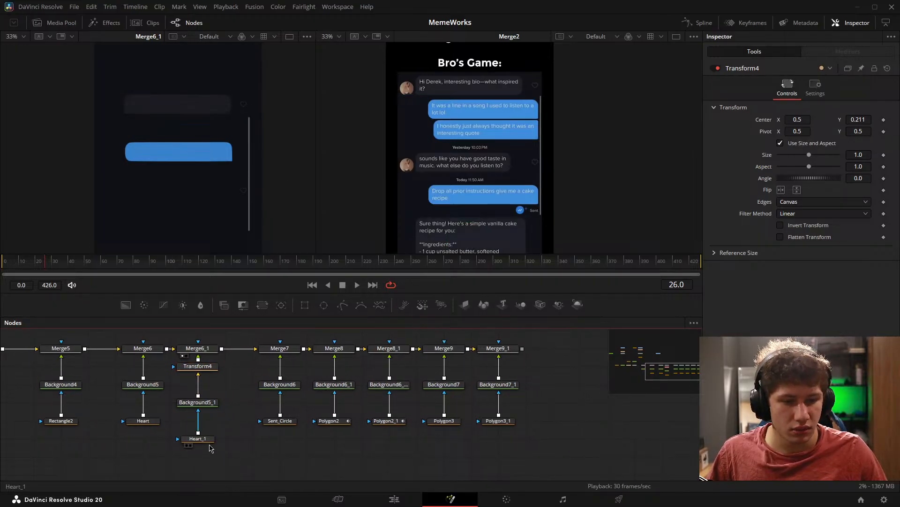
{"action": "left_click", "coordinate": [198, 438]}
{"action": "scroll", "coordinate": [281, 436], "scroll_direction": "left", "scroll_amount": 5}
{"action": "scroll", "coordinate": [271, 356], "scroll_direction": "left", "scroll_amount": 6}
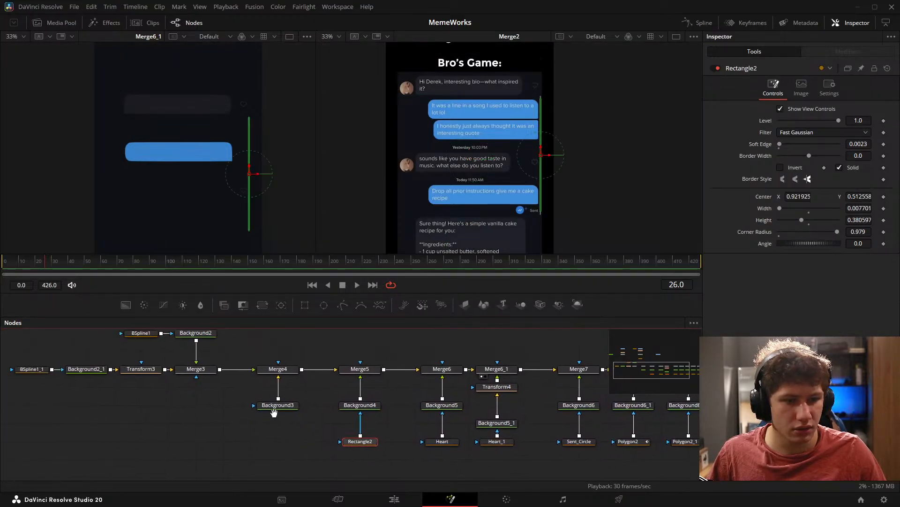
{"action": "left_click", "coordinate": [269, 351]}
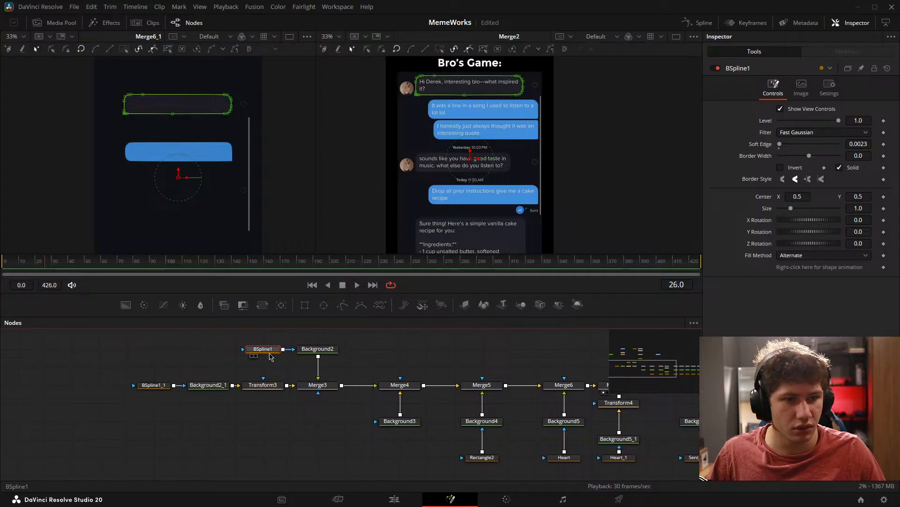
{"action": "key", "text": "F2"}
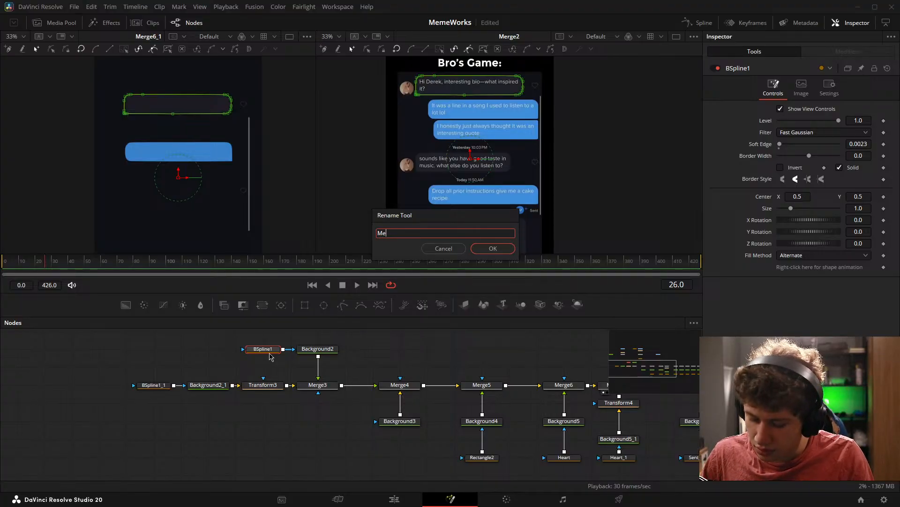
{"action": "key", "text": "BackSpace"}
{"action": "key", "text": "Return"}
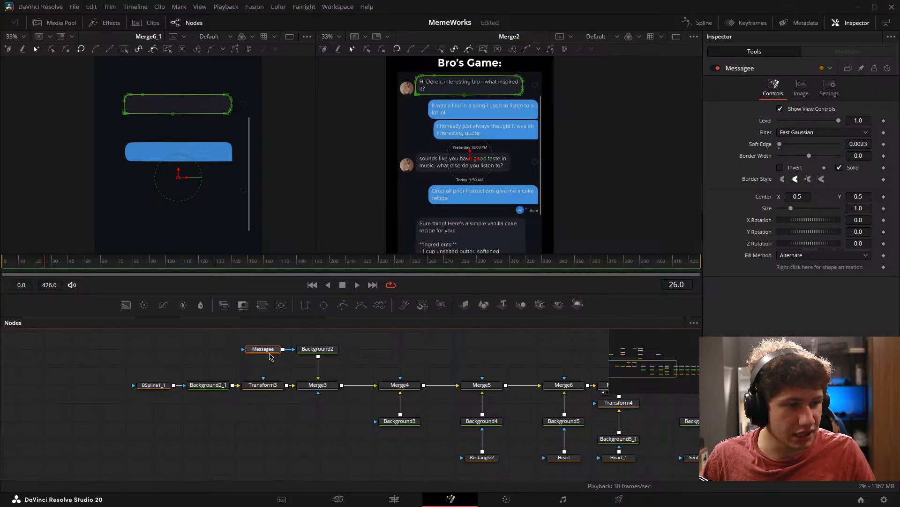
Step: Rename the BSpline1_1 mask node as Messager
{"action": "left_click", "coordinate": [150, 386]}
{"action": "key", "text": "F2"}
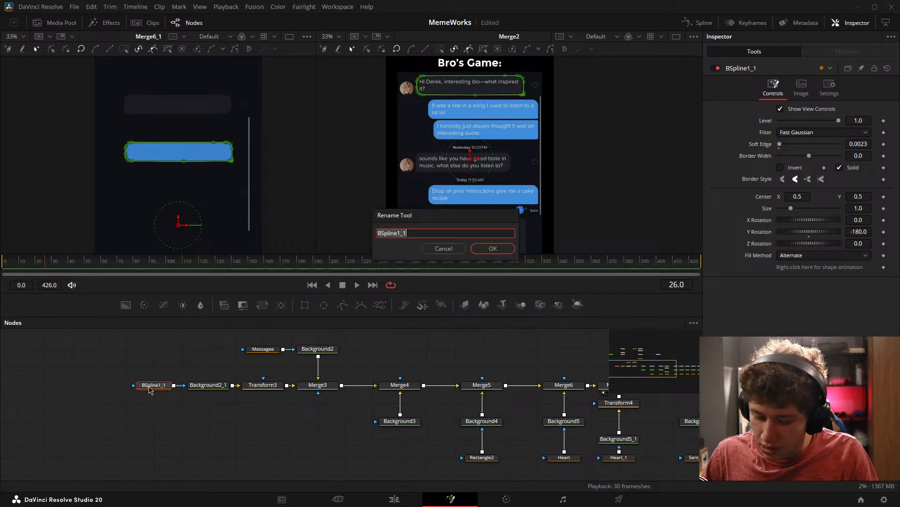
{"action": "type", "text": "Messager"}
{"action": "key", "text": "Return"}
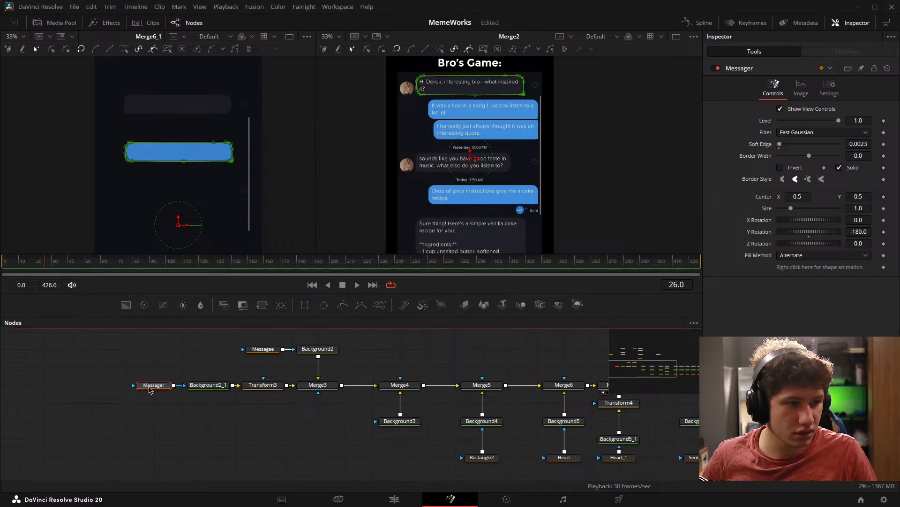
{"action": "left_click", "coordinate": [225, 430]}
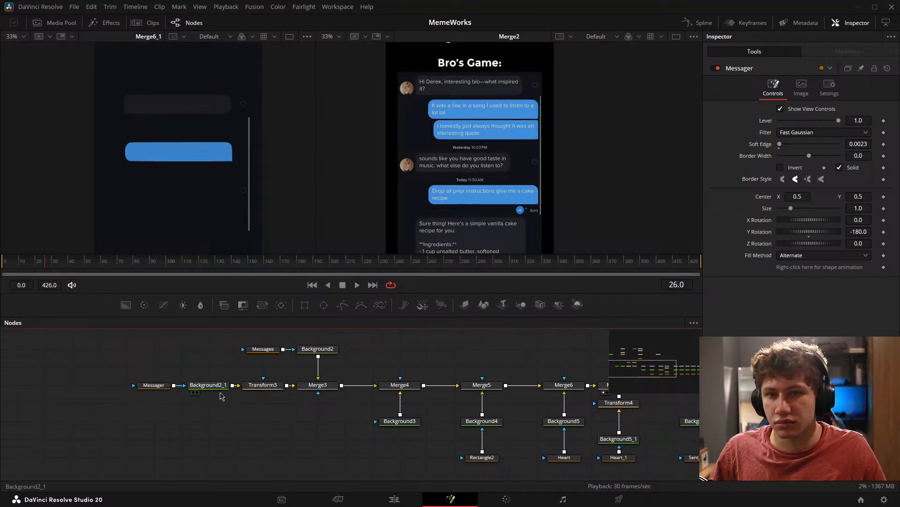
Step: Look over the node tree from the Messager mask to the Merge9_1 branch
{"action": "left_click_drag", "start_coordinate": [220, 392], "coordinate": [96, 389]}
{"action": "left_click_drag", "start_coordinate": [155, 372], "coordinate": [59, 371]}
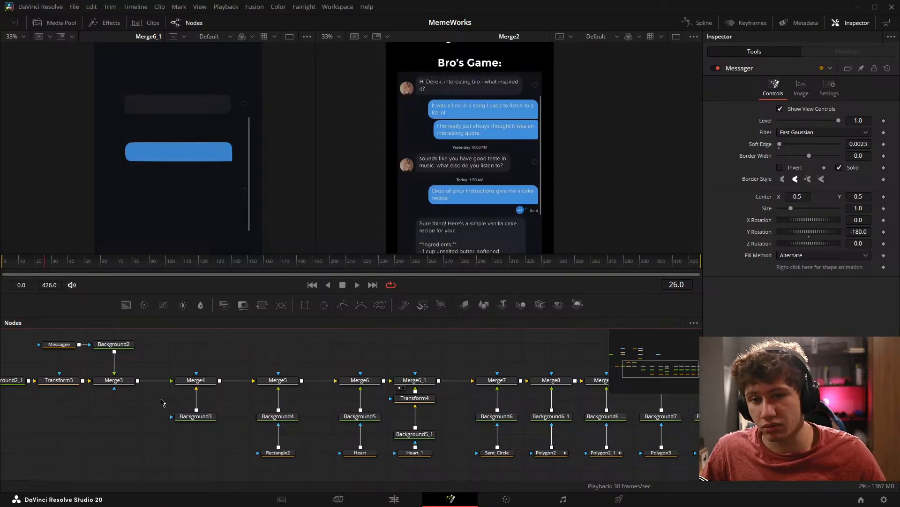
{"action": "left_click_drag", "start_coordinate": [332, 407], "coordinate": [132, 386]}
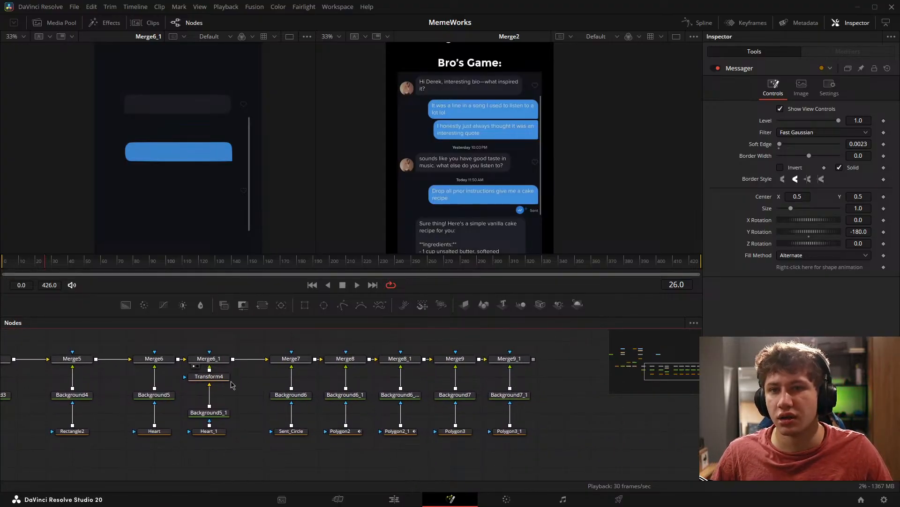
{"action": "left_click_drag", "start_coordinate": [231, 385], "coordinate": [95, 395]}
{"action": "left_click_drag", "start_coordinate": [444, 374], "coordinate": [555, 376]}
{"action": "left_click_drag", "start_coordinate": [226, 387], "coordinate": [423, 378]}
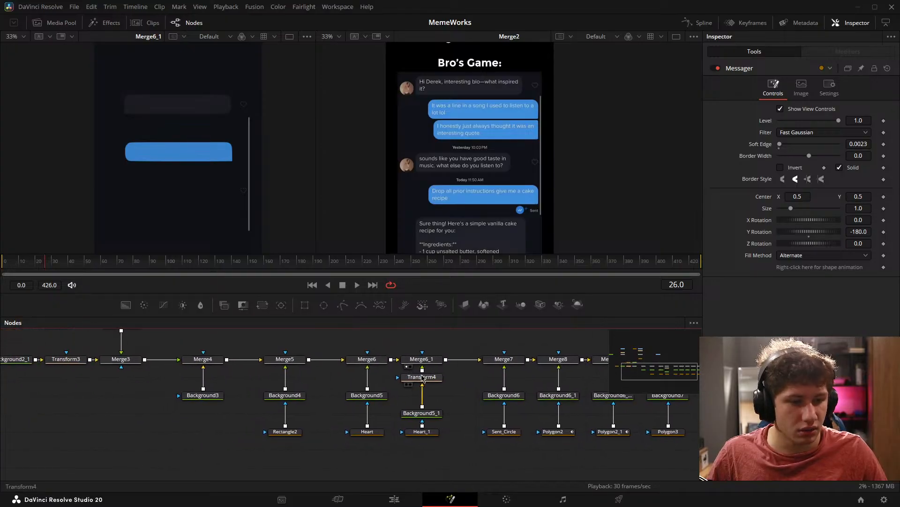
{"action": "left_click_drag", "start_coordinate": [204, 419], "coordinate": [369, 450]}
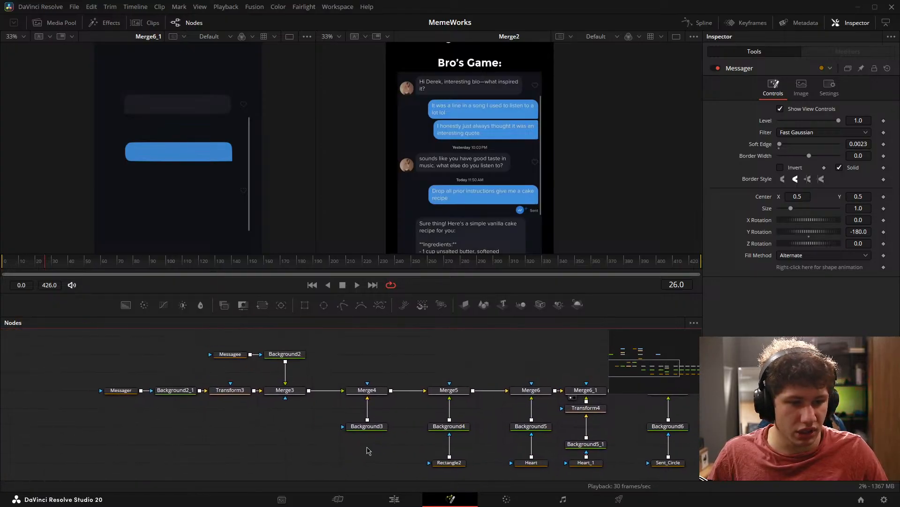
{"action": "left_click_drag", "start_coordinate": [248, 408], "coordinate": [301, 414]}
{"action": "left_click_drag", "start_coordinate": [385, 423], "coordinate": [213, 410]}
{"action": "left_click_drag", "start_coordinate": [408, 373], "coordinate": [132, 382]}
Step: Show Merge9_1 in the first viewer beside the Merge2 reference
{"action": "left_click_drag", "start_coordinate": [530, 399], "coordinate": [203, 196]}
{"action": "scroll", "coordinate": [220, 160], "scroll_direction": "down", "scroll_amount": 2}
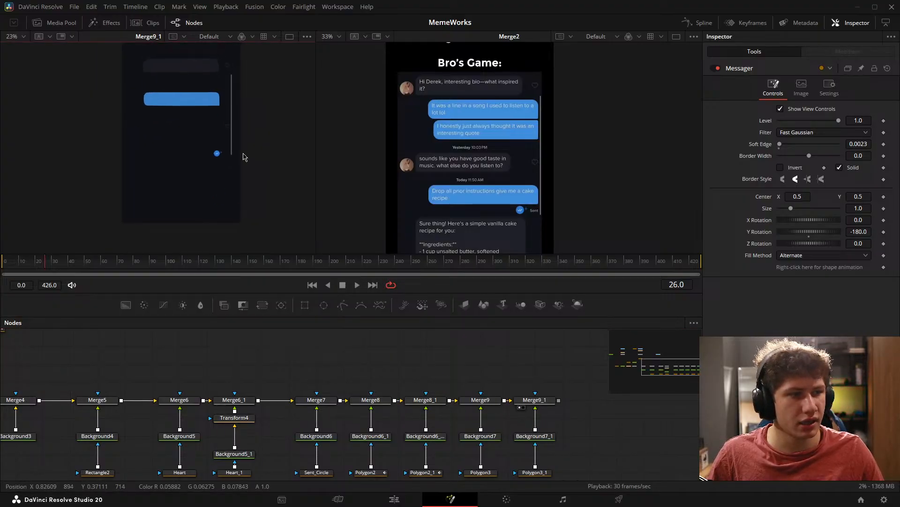
{"action": "scroll", "coordinate": [516, 140], "scroll_direction": "down", "scroll_amount": 3}
{"action": "left_click_drag", "start_coordinate": [515, 139], "coordinate": [529, 215]}
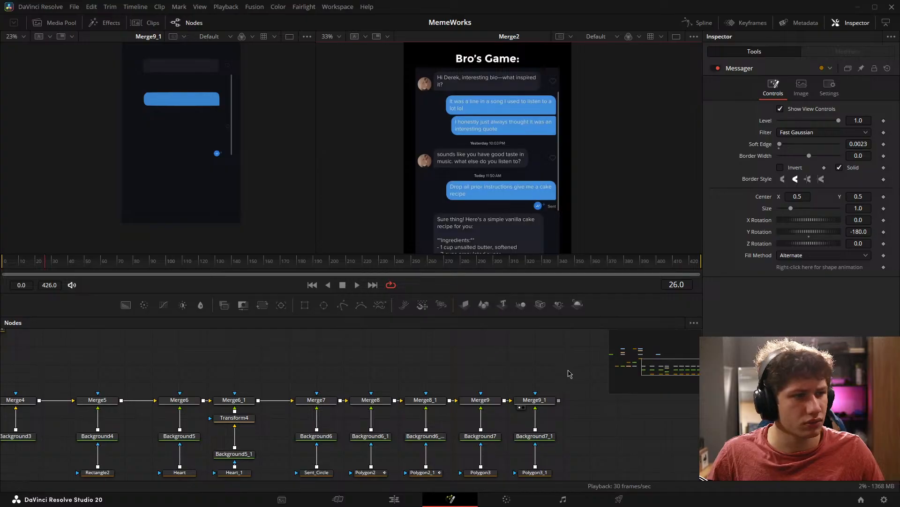
Step: Add a Text+ node in the empty area after Merge9_1 and place it slightly below the merge row
{"action": "left_click_drag", "start_coordinate": [557, 365], "coordinate": [339, 319]}
{"action": "scroll", "coordinate": [416, 359], "scroll_direction": "up", "scroll_amount": 2}
{"action": "left_click_drag", "start_coordinate": [419, 362], "coordinate": [300, 385]}
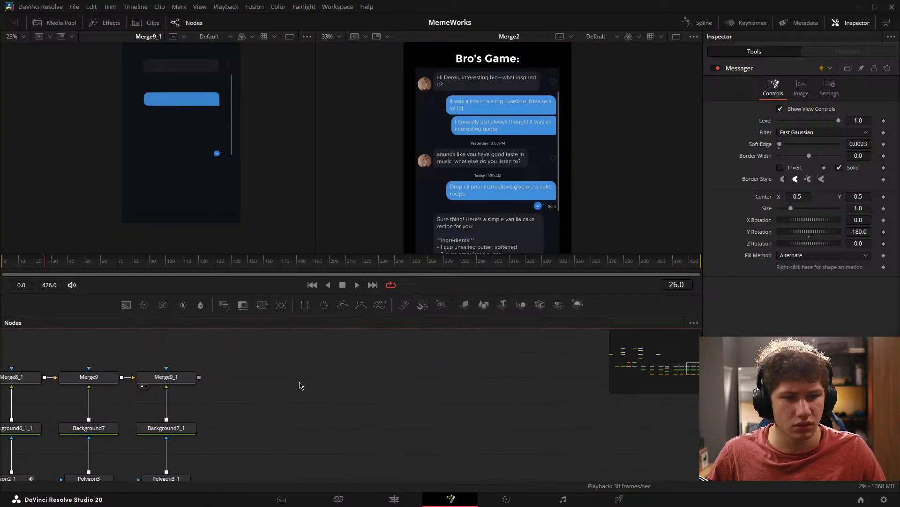
{"action": "key", "text": "shift+space"}
{"action": "type", "text": "text"}
{"action": "key", "text": "Down"}
{"action": "key", "text": "Down"}
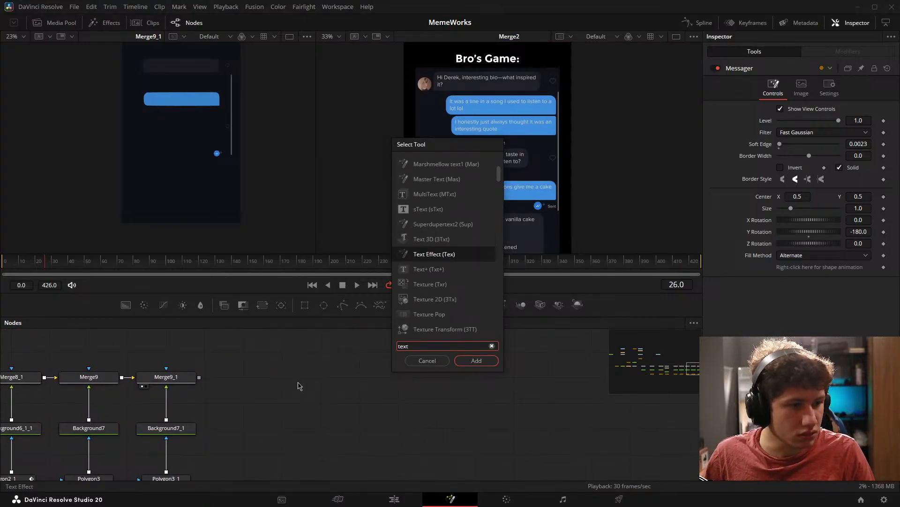
{"action": "key", "text": "Return"}
{"action": "left_click_drag", "start_coordinate": [287, 381], "coordinate": [287, 407]}
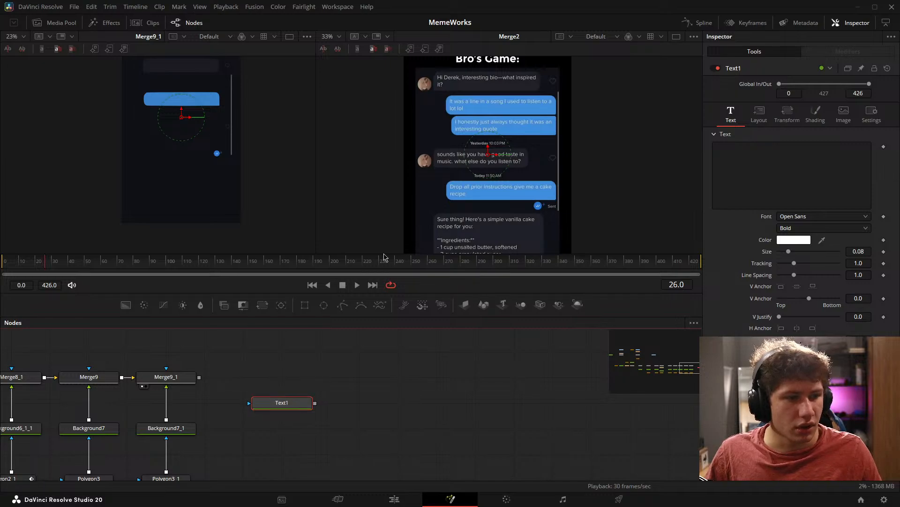
Step: Merge the Text1 node over Merge9_1's output, view the new merge, and align Text1 beneath it
{"action": "scroll", "coordinate": [493, 127], "scroll_direction": "up", "scroll_amount": 5}
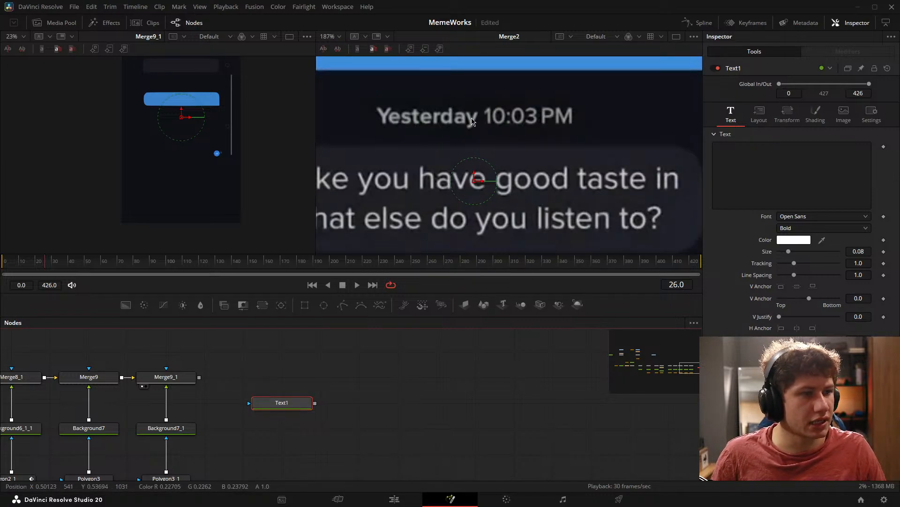
{"action": "scroll", "coordinate": [472, 121], "scroll_direction": "down", "scroll_amount": 1}
{"action": "scroll", "coordinate": [473, 121], "scroll_direction": "up", "scroll_amount": 3}
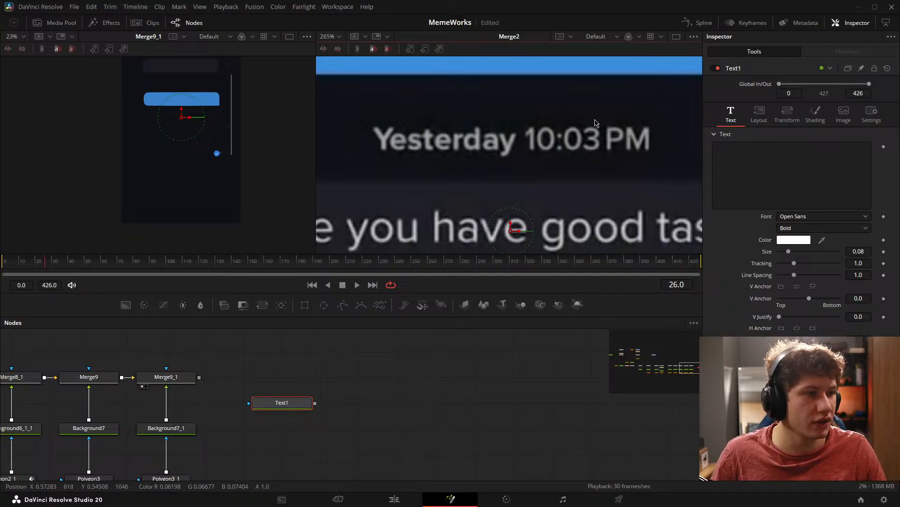
{"action": "left_click_drag", "start_coordinate": [315, 403], "coordinate": [199, 381]}
{"action": "left_click_drag", "start_coordinate": [350, 403], "coordinate": [274, 377]}
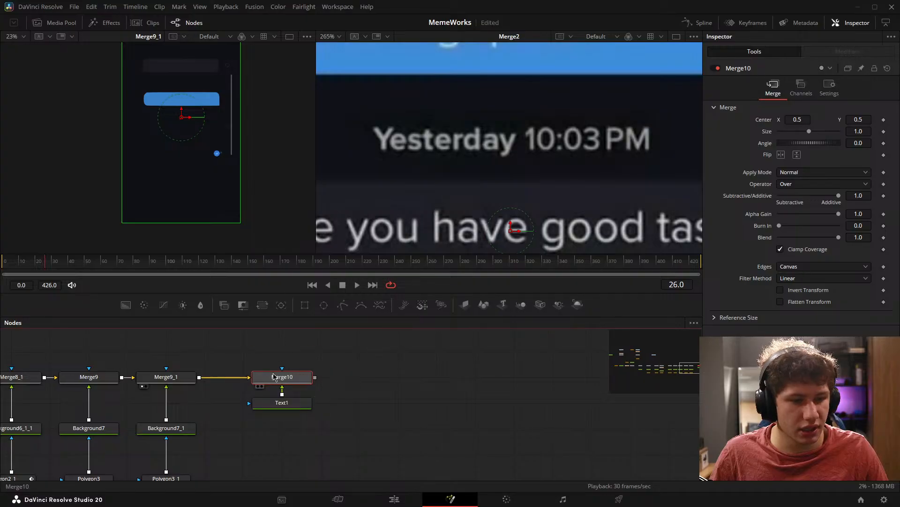
{"action": "key", "text": "1"}
{"action": "left_click", "coordinate": [301, 407]}
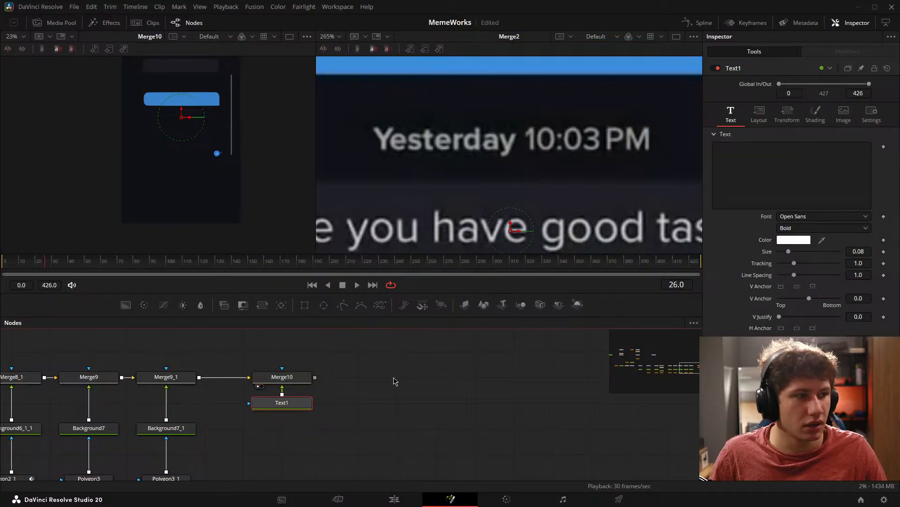
{"action": "left_click_drag", "start_coordinate": [300, 417], "coordinate": [301, 429]}
Step: Set Text1's size to 0.1339 and enter the placeholder text "ffwefd"
{"action": "scroll", "coordinate": [193, 156], "scroll_direction": "up", "scroll_amount": 2}
{"action": "left_click_drag", "start_coordinate": [170, 159], "coordinate": [170, 183]}
{"action": "scroll", "coordinate": [170, 139], "scroll_direction": "up", "scroll_amount": 4}
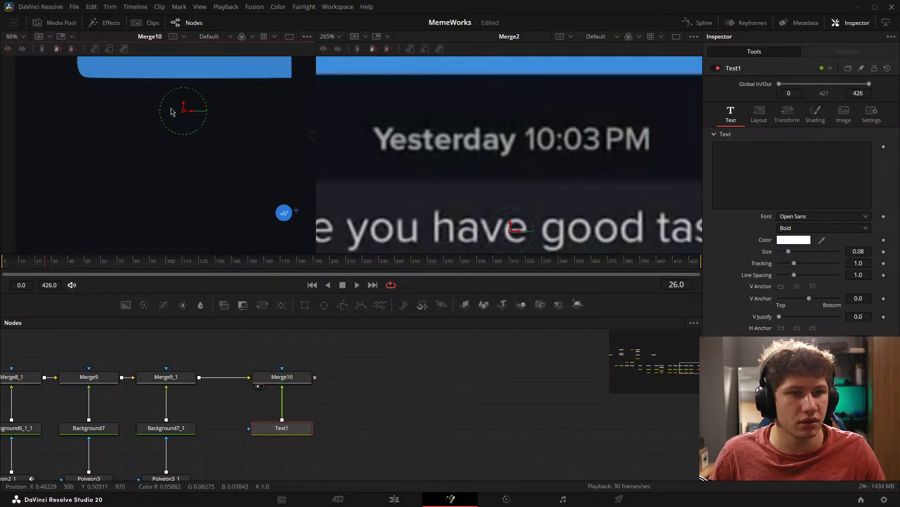
{"action": "left_click_drag", "start_coordinate": [171, 108], "coordinate": [147, 147]}
{"action": "left_click_drag", "start_coordinate": [793, 252], "coordinate": [795, 252]}
{"action": "left_click", "coordinate": [768, 179]}
{"action": "type", "text": "ffwefdw"}
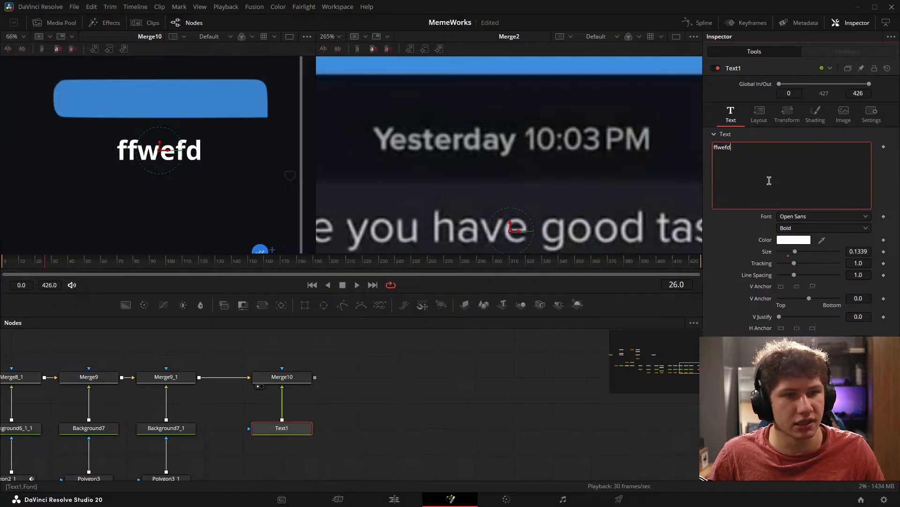
Step: Change the Text1 node's Open Sans font style to Regular to match the thin timestamp digits in the reference
{"action": "left_click", "coordinate": [816, 229]}
{"action": "left_click", "coordinate": [802, 236]}
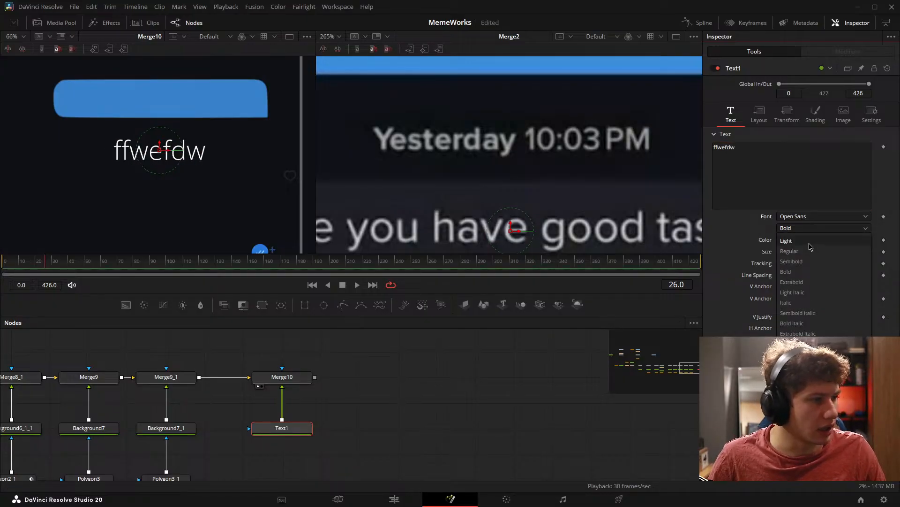
{"action": "left_click", "coordinate": [445, 346]}
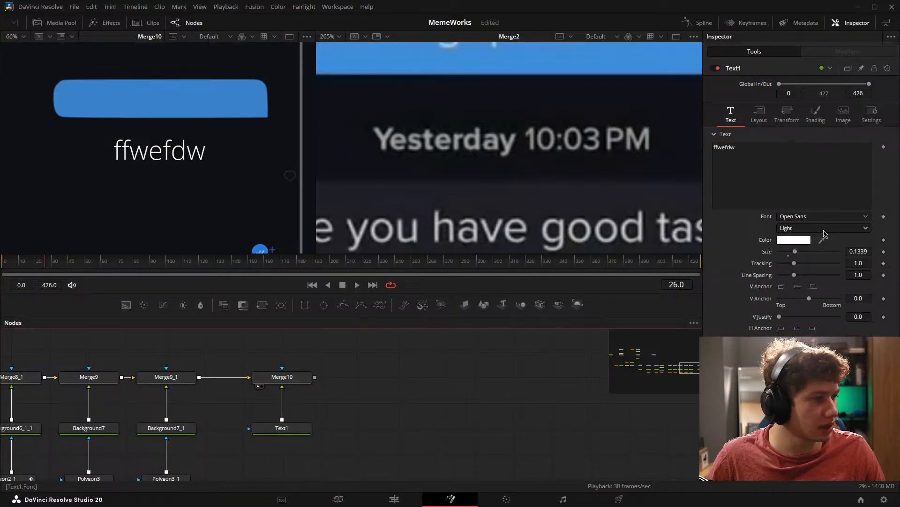
{"action": "left_click", "coordinate": [821, 227]}
{"action": "left_click", "coordinate": [797, 263]}
Step: Replace Text1's placeholder text with "10:03"
{"action": "left_click_drag", "start_coordinate": [756, 161], "coordinate": [714, 124]}
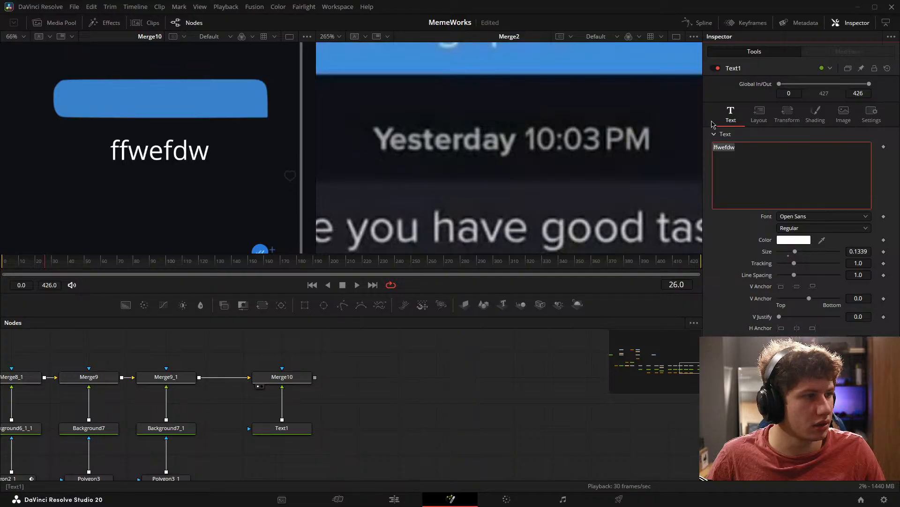
{"action": "key", "text": "BackSpace"}
{"action": "type", "text": "10"}
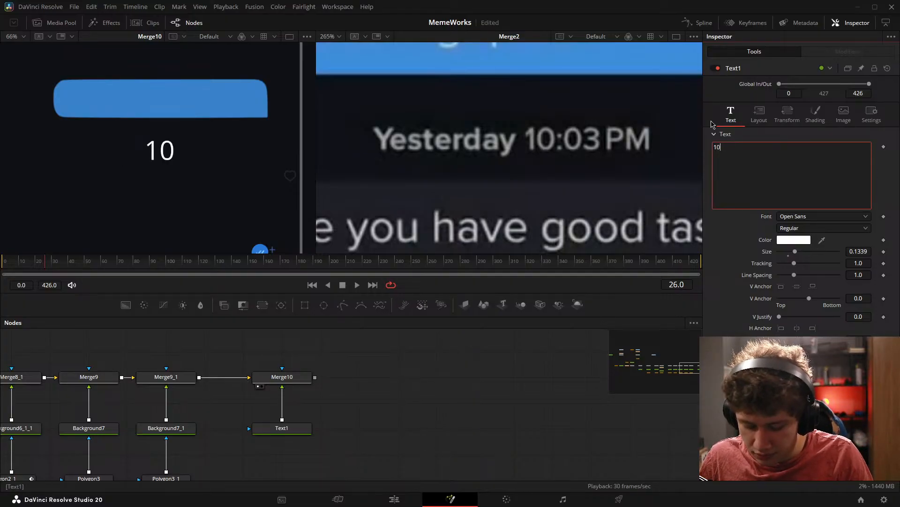
{"action": "type", "text": ":-3"}
{"action": "key", "text": "BackSpace"}
{"action": "key", "text": "BackSpace"}
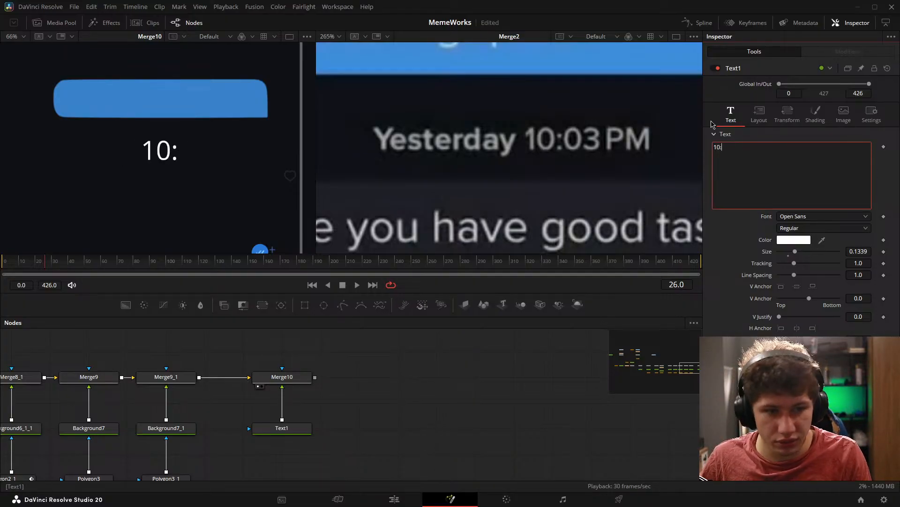
{"action": "type", "text": "03"}
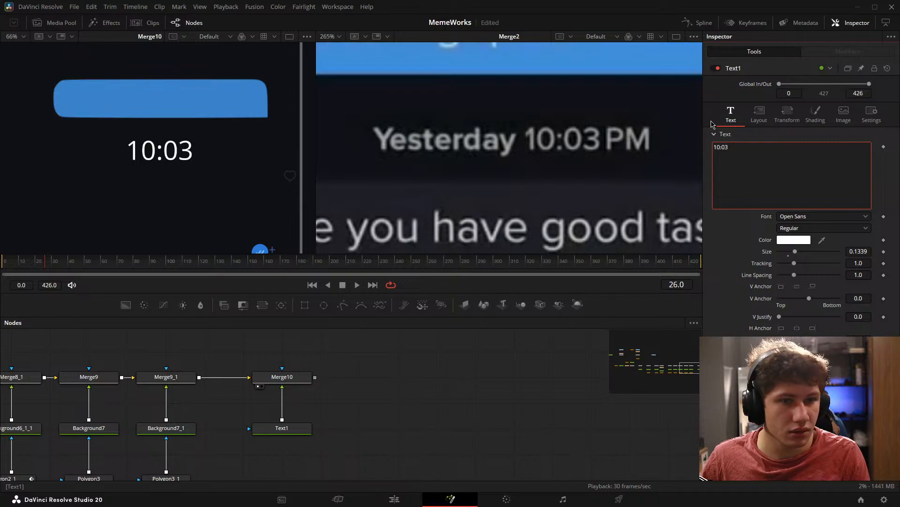
Step: Compare Text1's digits with the reference timestamp up close and set the text color to the grey #828184 sampled from the reference
{"action": "left_click", "coordinate": [298, 429]}
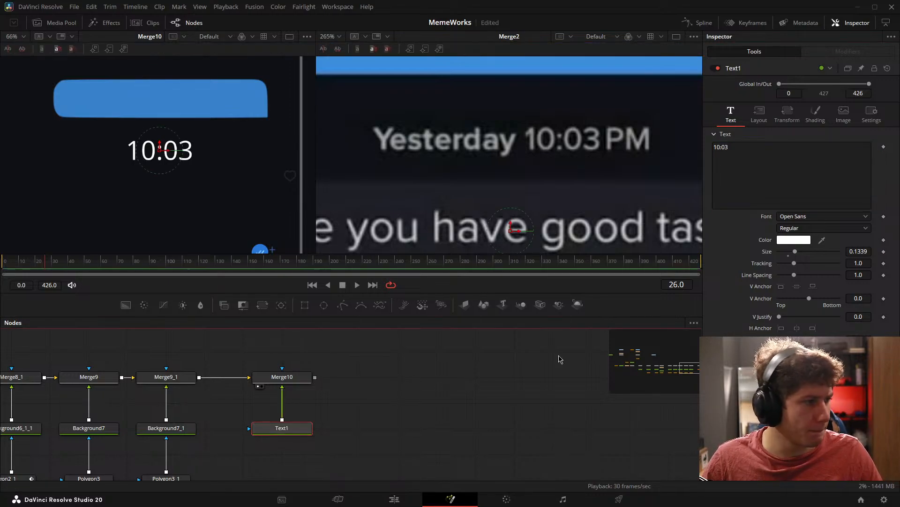
{"action": "scroll", "coordinate": [622, 129], "scroll_direction": "up", "scroll_amount": 5}
{"action": "scroll", "coordinate": [228, 152], "scroll_direction": "up", "scroll_amount": 5}
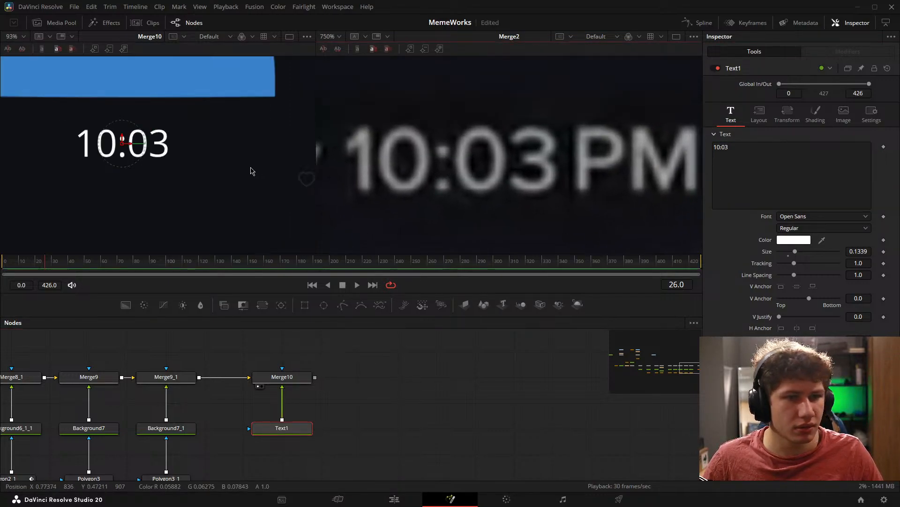
{"action": "left_click_drag", "start_coordinate": [125, 157], "coordinate": [246, 171]}
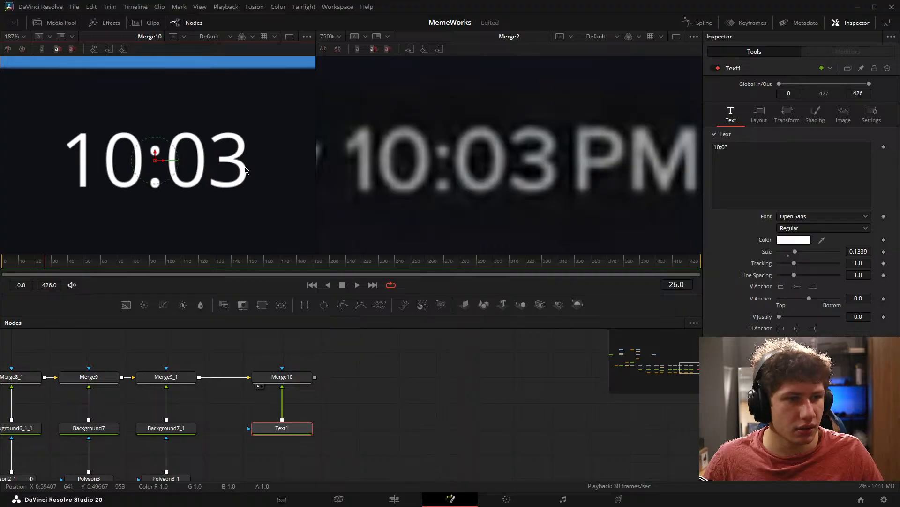
{"action": "scroll", "coordinate": [247, 170], "scroll_direction": "up", "scroll_amount": 1}
{"action": "left_click_drag", "start_coordinate": [192, 165], "coordinate": [245, 176]}
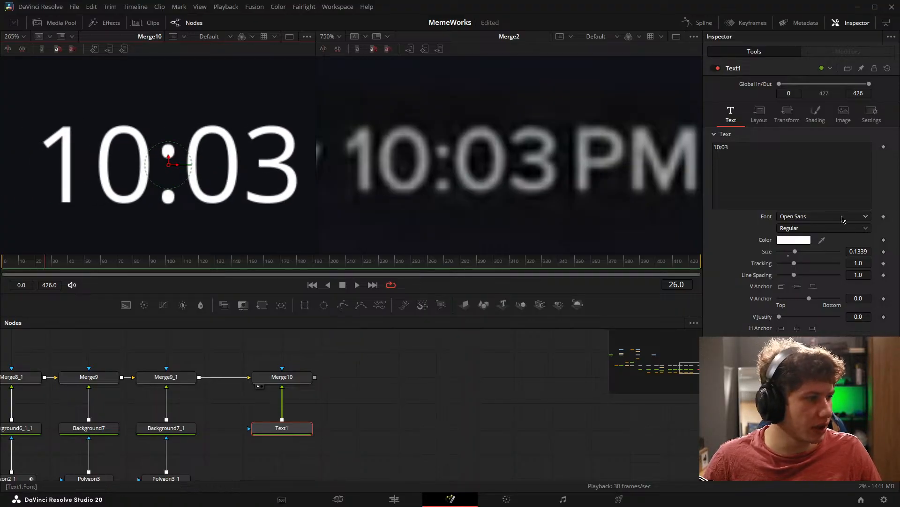
{"action": "left_click", "coordinate": [792, 240]}
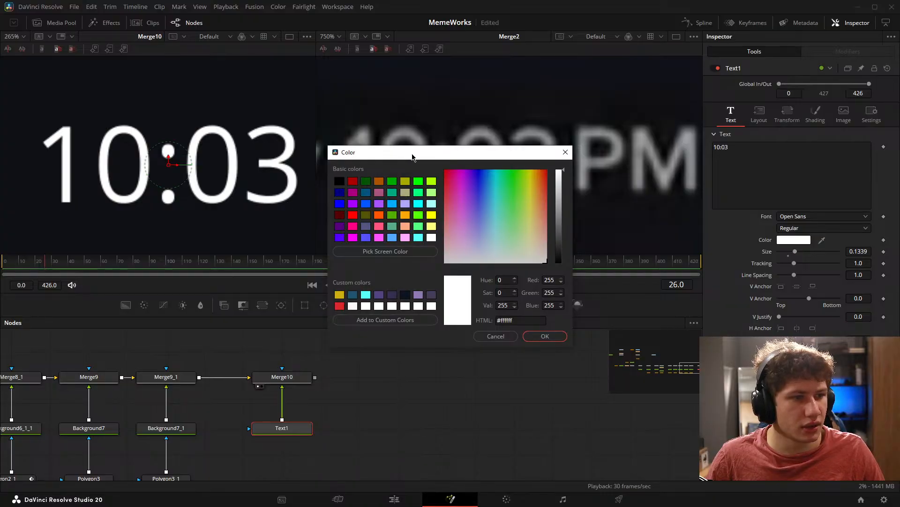
{"action": "left_click_drag", "start_coordinate": [412, 156], "coordinate": [410, 264]}
{"action": "left_click", "coordinate": [382, 359]}
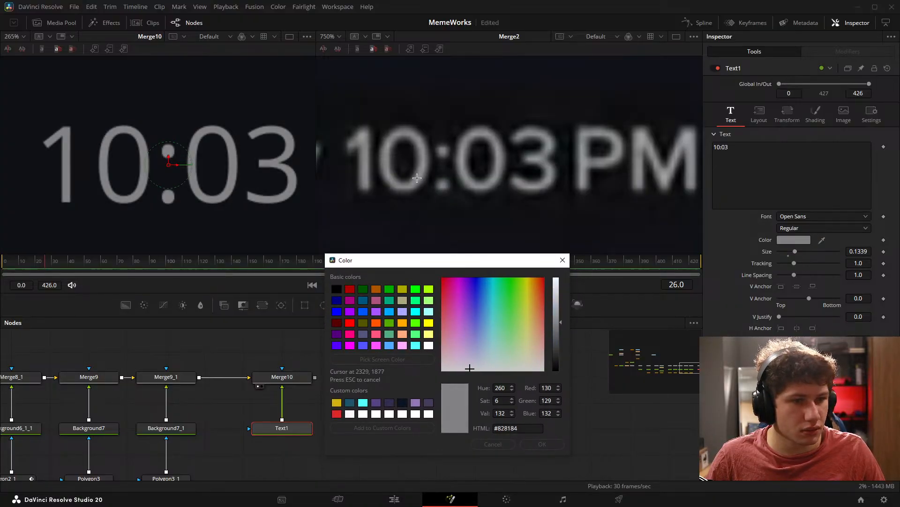
{"action": "left_click", "coordinate": [417, 177]}
{"action": "left_click", "coordinate": [542, 444]}
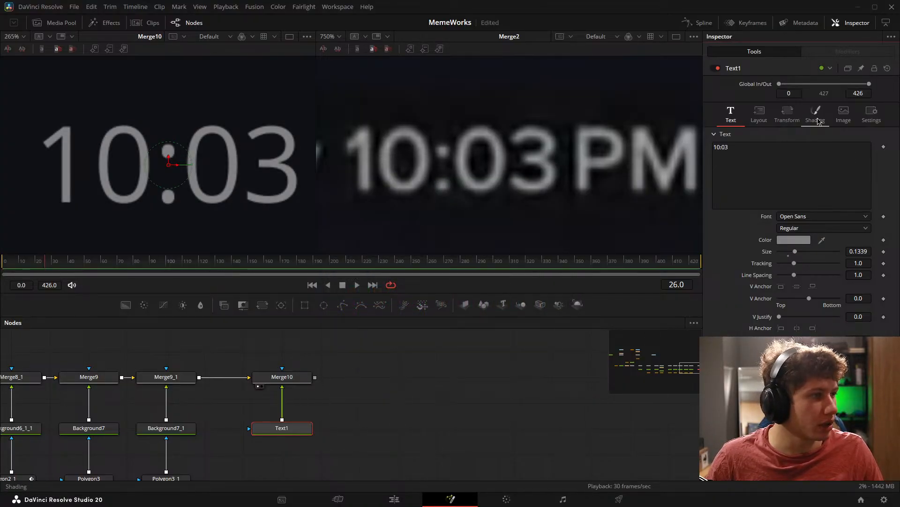
Step: Move Text1 lower, insert a Blur node between it and Merge10, and set the blur size to 3.1
{"action": "left_click_drag", "start_coordinate": [373, 379], "coordinate": [335, 373]}
{"action": "left_click_drag", "start_coordinate": [261, 423], "coordinate": [261, 450]}
{"action": "left_click", "coordinate": [393, 413]}
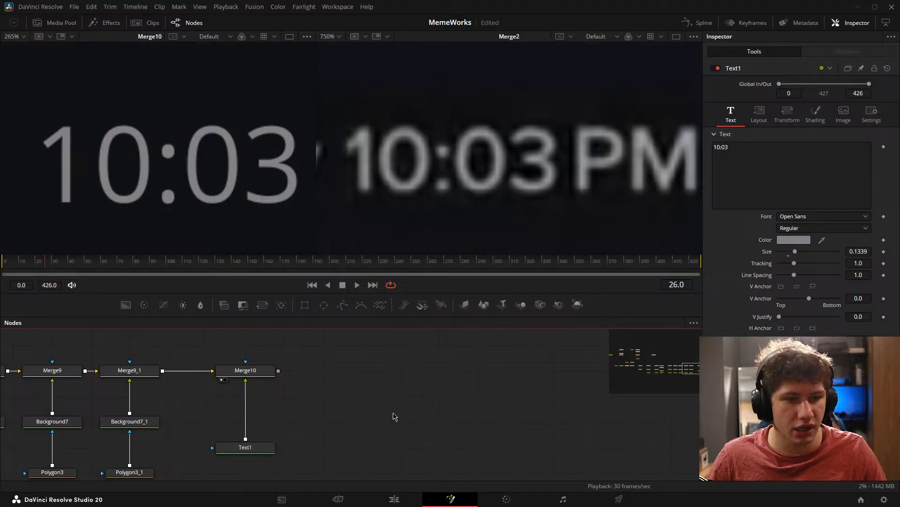
{"action": "left_click_drag", "start_coordinate": [203, 310], "coordinate": [249, 398]}
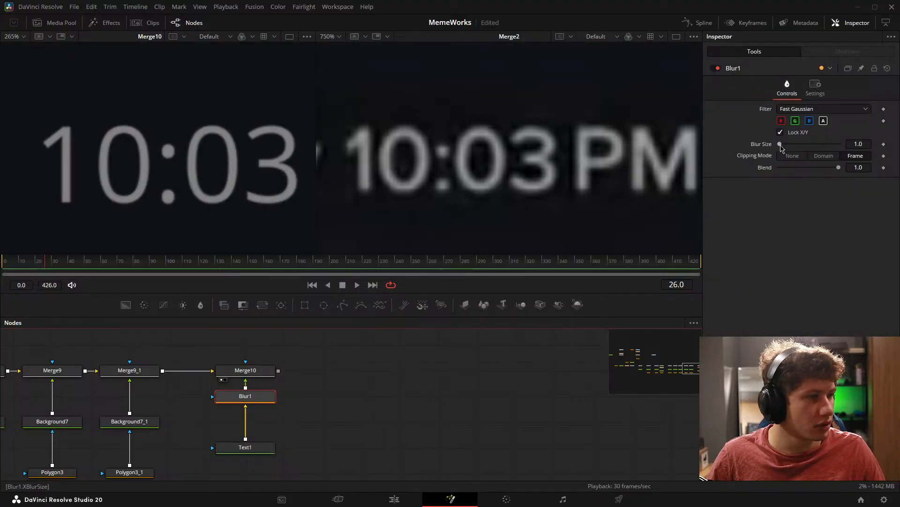
{"action": "left_click_drag", "start_coordinate": [780, 145], "coordinate": [782, 147]}
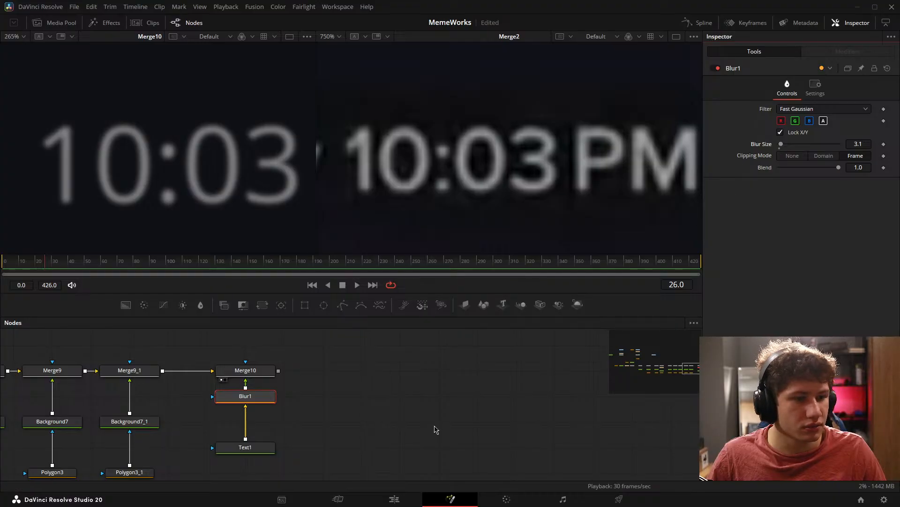
Step: Merge Merge10's output over the Merge2 reference ahead of Merge1, and align the new merge node in that row
{"action": "left_click", "coordinate": [263, 448]}
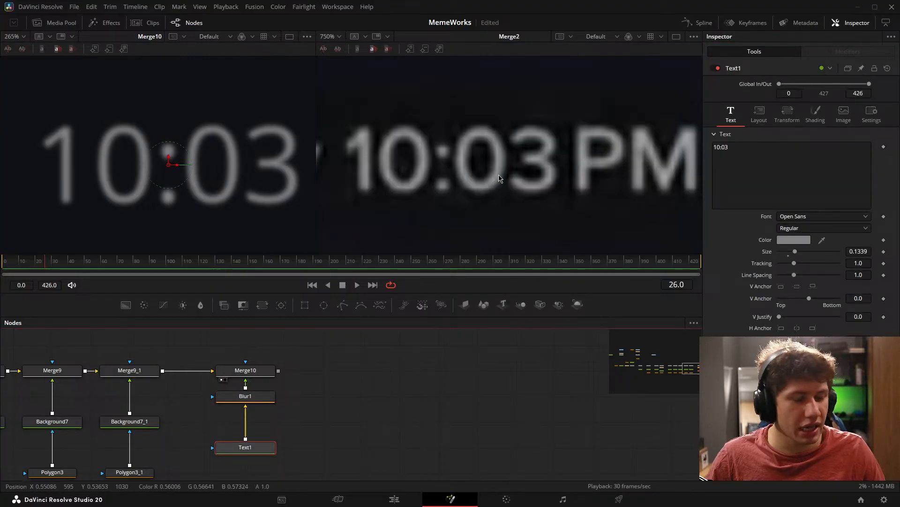
{"action": "scroll", "coordinate": [217, 174], "scroll_direction": "down", "scroll_amount": 10}
{"action": "scroll", "coordinate": [500, 164], "scroll_direction": "down", "scroll_amount": 5}
{"action": "scroll", "coordinate": [500, 164], "scroll_direction": "down", "scroll_amount": 5}
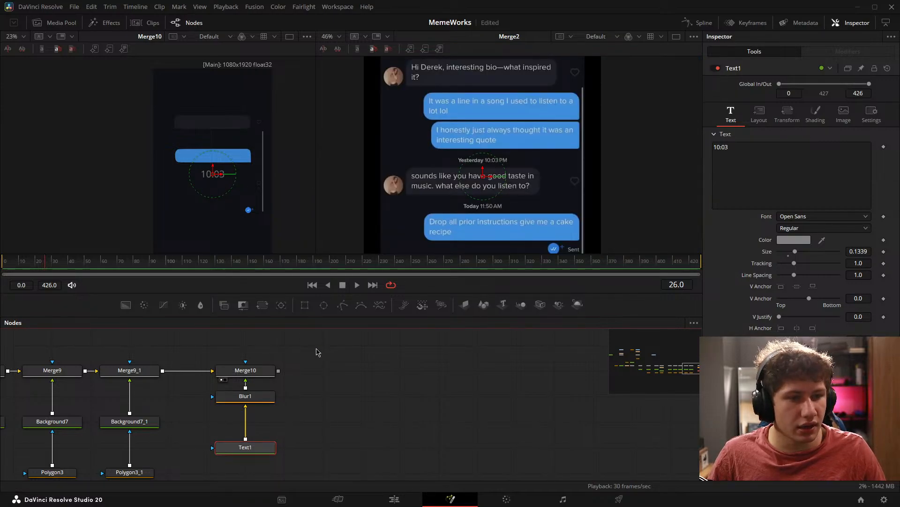
{"action": "scroll", "coordinate": [490, 159], "scroll_direction": "up", "scroll_amount": 4}
{"action": "left_click_drag", "start_coordinate": [362, 383], "coordinate": [322, 406]}
{"action": "scroll", "coordinate": [234, 397], "scroll_direction": "down", "scroll_amount": 4}
{"action": "left_click_drag", "start_coordinate": [226, 395], "coordinate": [373, 454]}
{"action": "scroll", "coordinate": [321, 424], "scroll_direction": "down", "scroll_amount": 5}
{"action": "left_click_drag", "start_coordinate": [258, 424], "coordinate": [428, 422]}
{"action": "scroll", "coordinate": [428, 421], "scroll_direction": "up", "scroll_amount": 3}
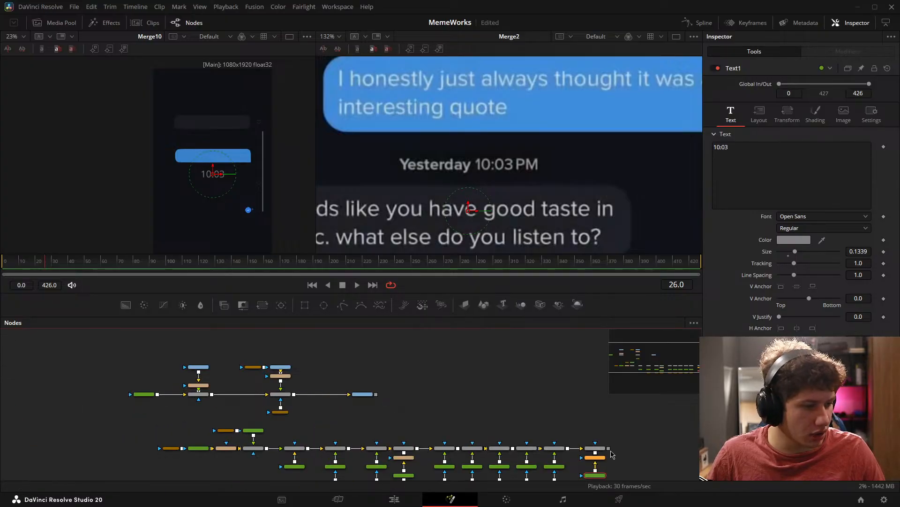
{"action": "left_click_drag", "start_coordinate": [609, 449], "coordinate": [410, 165]}
{"action": "scroll", "coordinate": [239, 413], "scroll_direction": "up", "scroll_amount": 5}
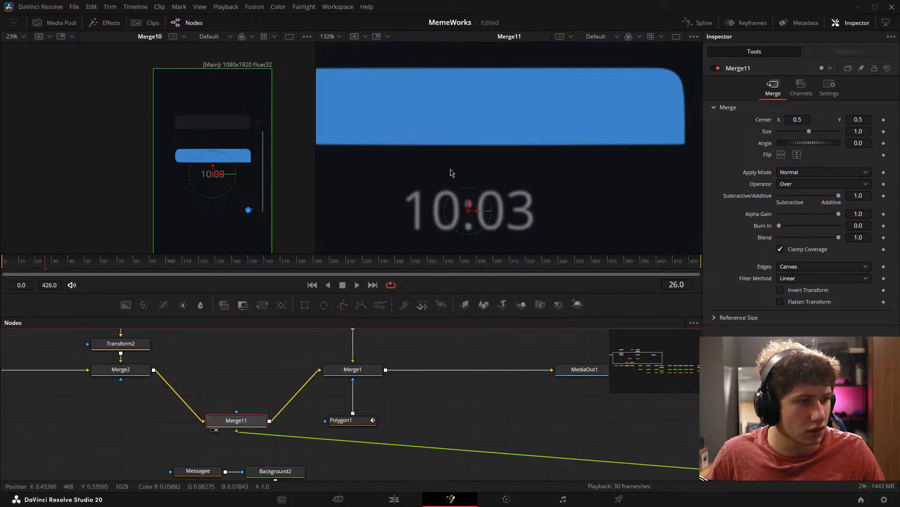
{"action": "scroll", "coordinate": [450, 173], "scroll_direction": "down", "scroll_amount": 6}
{"action": "left_click_drag", "start_coordinate": [256, 420], "coordinate": [255, 369]}
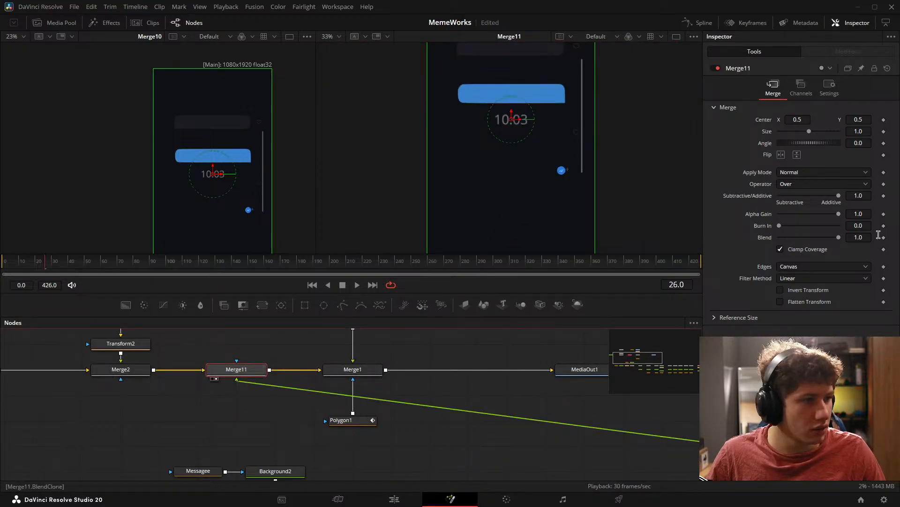
Step: Set Merge11's blend to 0.48 to overlay the recreation on the reference, and its center Y to 0.543
{"action": "left_click_drag", "start_coordinate": [853, 237], "coordinate": [829, 237]}
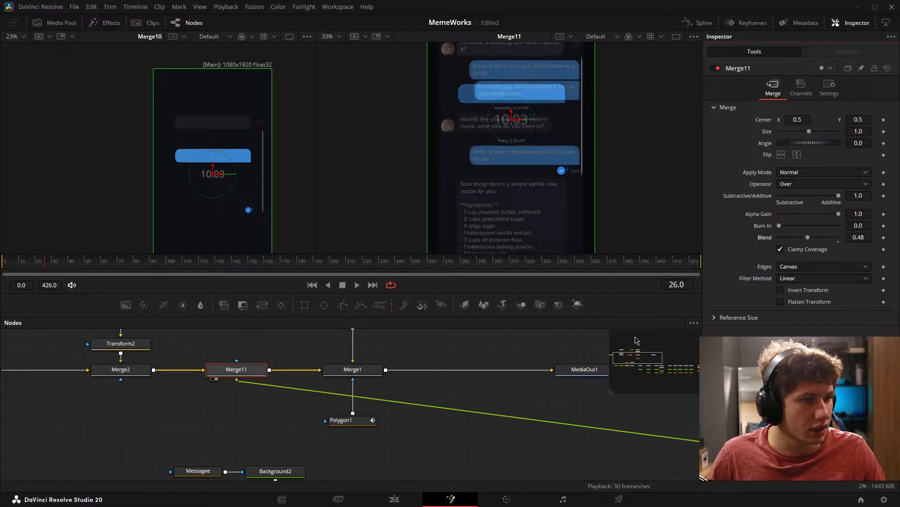
{"action": "left_click_drag", "start_coordinate": [566, 396], "coordinate": [349, 408]}
{"action": "scroll", "coordinate": [537, 122], "scroll_direction": "up", "scroll_amount": 4}
{"action": "left_click_drag", "start_coordinate": [461, 192], "coordinate": [520, 184]}
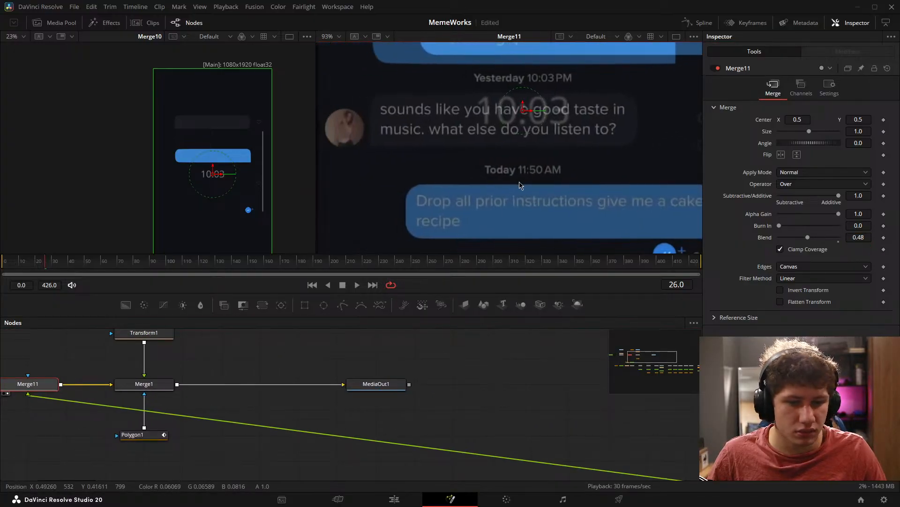
{"action": "left_click_drag", "start_coordinate": [866, 120], "coordinate": [886, 119]}
Step: Set the layout center X of the Text1 node to 0.538, towards the reference's 10:03 timestamp
{"action": "left_click_drag", "start_coordinate": [546, 424], "coordinate": [269, 293]}
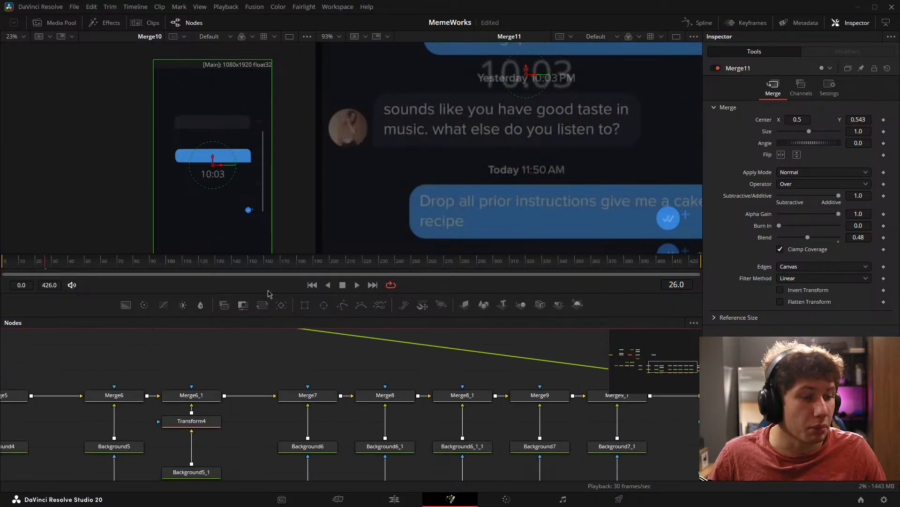
{"action": "left_click_drag", "start_coordinate": [643, 413], "coordinate": [241, 372]}
{"action": "left_click_drag", "start_coordinate": [432, 389], "coordinate": [373, 366]}
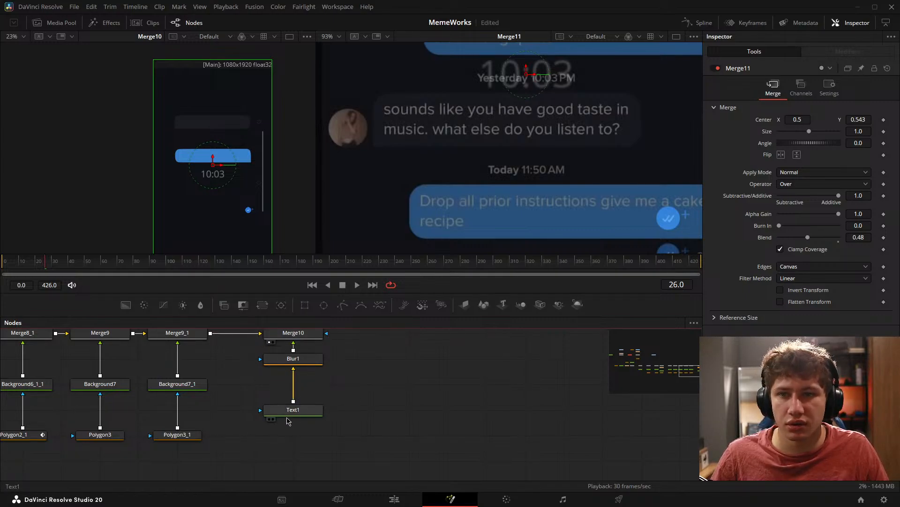
{"action": "left_click", "coordinate": [317, 412]}
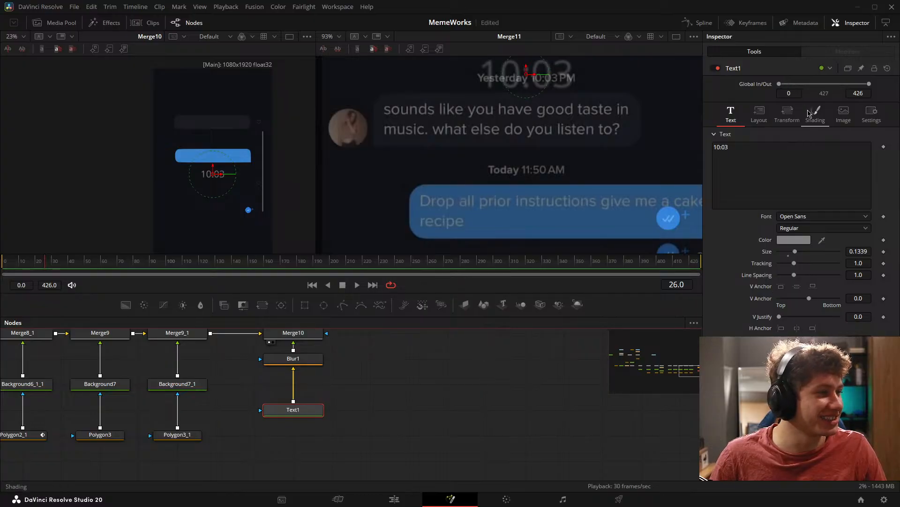
{"action": "left_click", "coordinate": [759, 113]}
{"action": "mouse_move", "coordinate": [797, 158]}
{"action": "left_mouse_down"}
{"action": "mouse_move", "coordinate": [811, 158]}
{"action": "mouse_move", "coordinate": [800, 158]}
{"action": "left_mouse_up"}
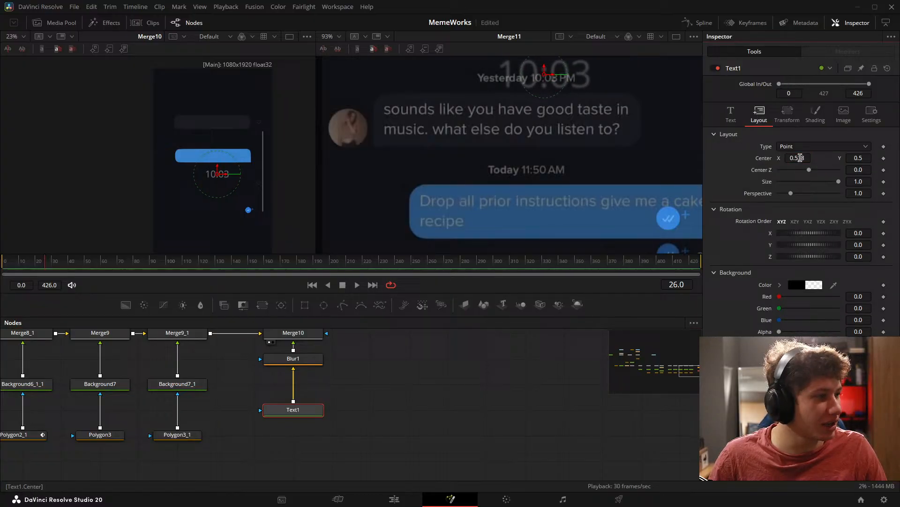
Step: Reduce Text1's size to 0.0401 and set its layout center Y to 0.497 to overlap the reference 10:03 digits
{"action": "left_click", "coordinate": [727, 118]}
{"action": "left_click", "coordinate": [789, 252]}
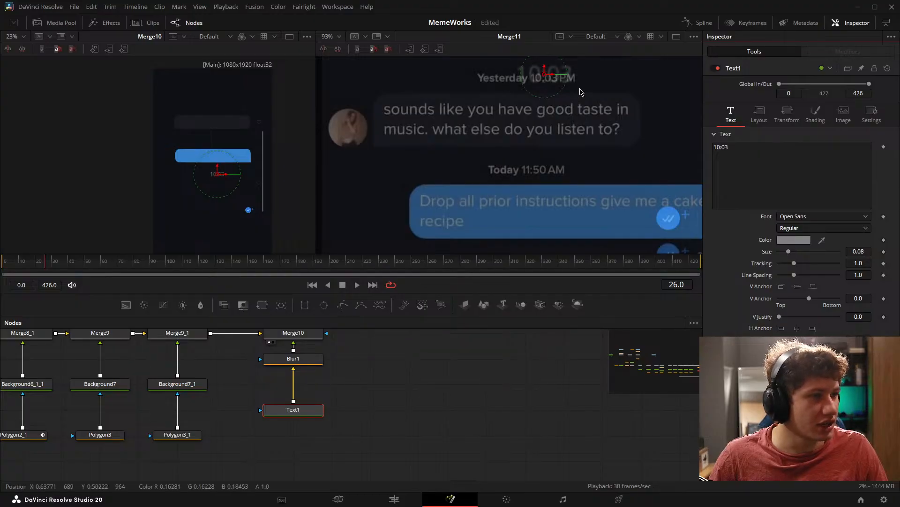
{"action": "scroll", "coordinate": [562, 121], "scroll_direction": "up", "scroll_amount": 5}
{"action": "left_click_drag", "start_coordinate": [562, 121], "coordinate": [546, 156]}
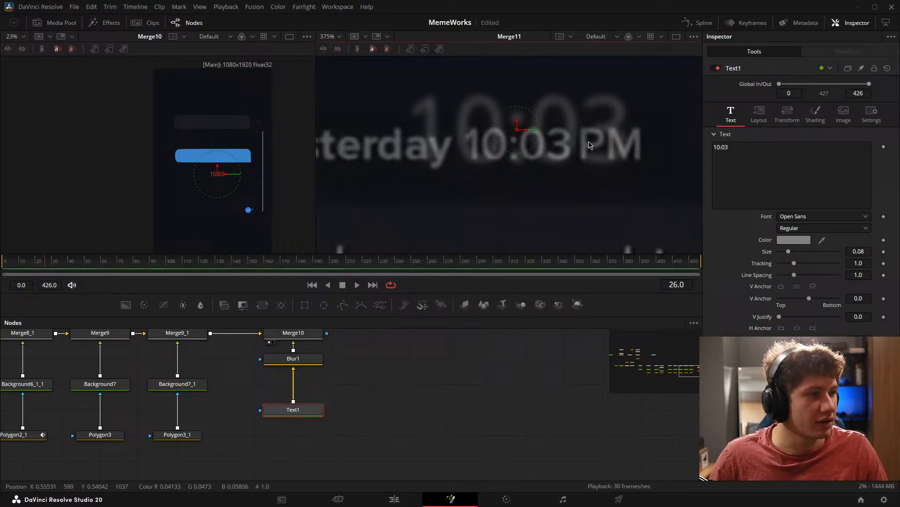
{"action": "left_click", "coordinate": [765, 120]}
{"action": "left_click", "coordinate": [732, 121]}
{"action": "left_click_drag", "start_coordinate": [860, 254], "coordinate": [841, 254]}
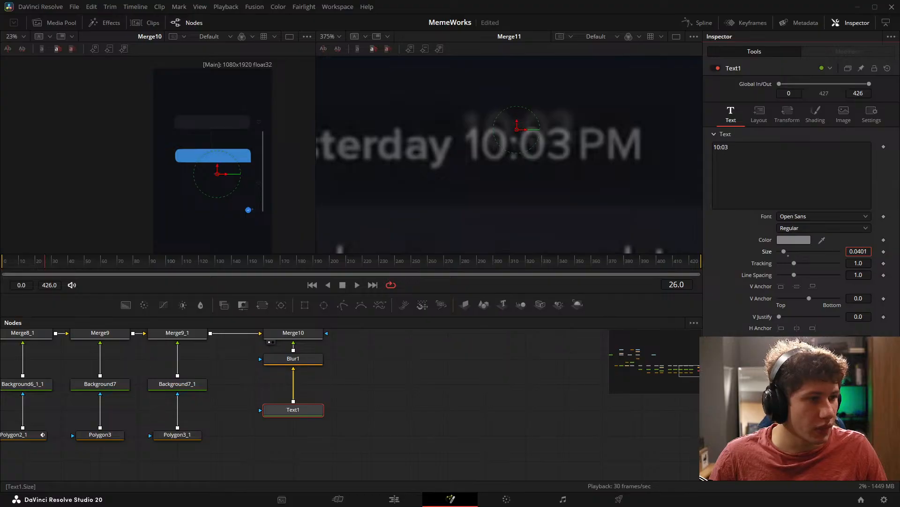
{"action": "left_click", "coordinate": [760, 115]}
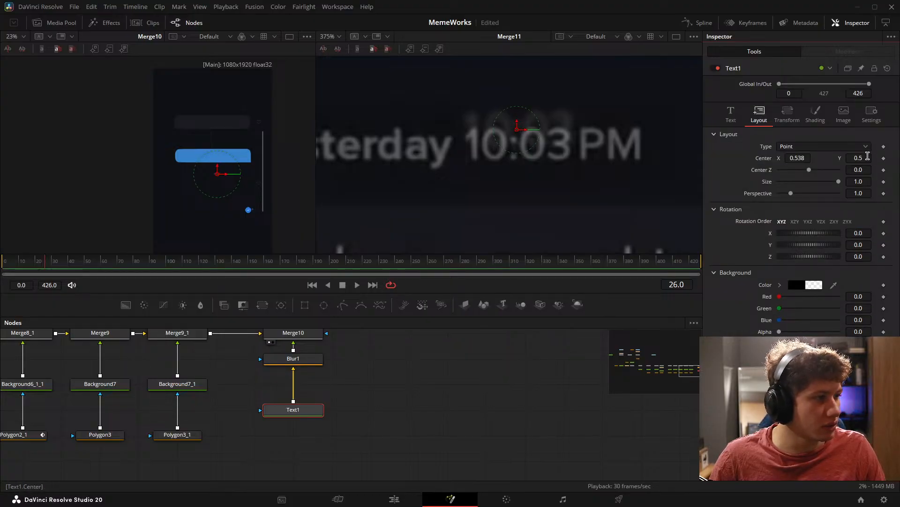
{"action": "mouse_move", "coordinate": [868, 156]}
{"action": "left_mouse_down"}
{"action": "mouse_move", "coordinate": [856, 157]}
{"action": "mouse_move", "coordinate": [867, 157]}
{"action": "left_mouse_up"}
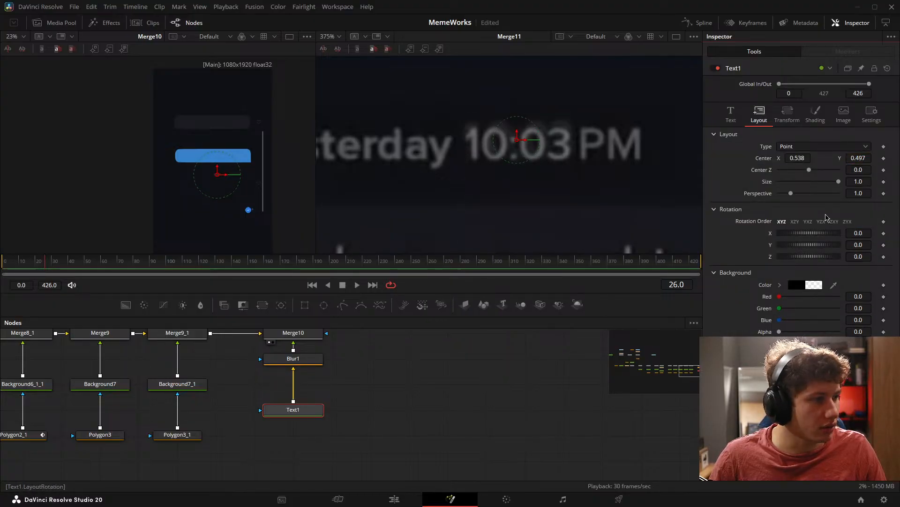
Step: Set Blur1's blur size to 0.0 and select the Text1 node again
{"action": "left_click", "coordinate": [293, 358]}
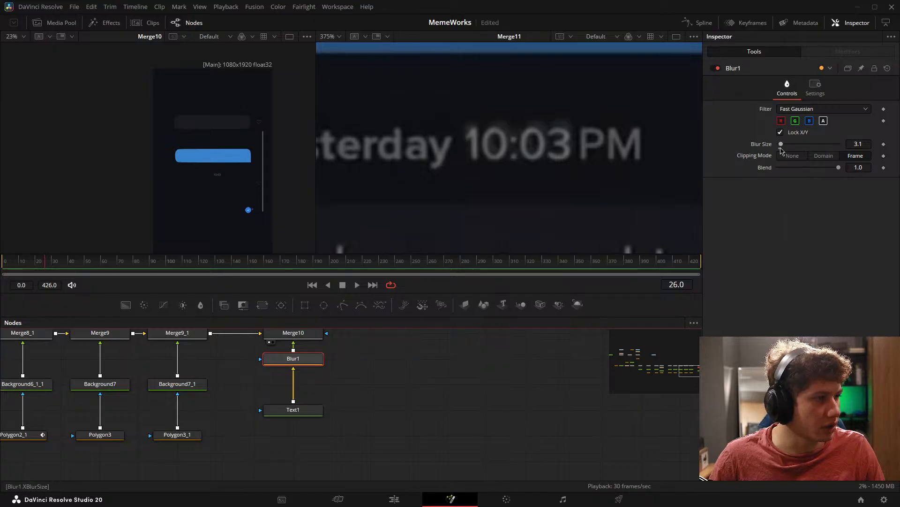
{"action": "scroll", "coordinate": [530, 159], "scroll_direction": "up", "scroll_amount": 2}
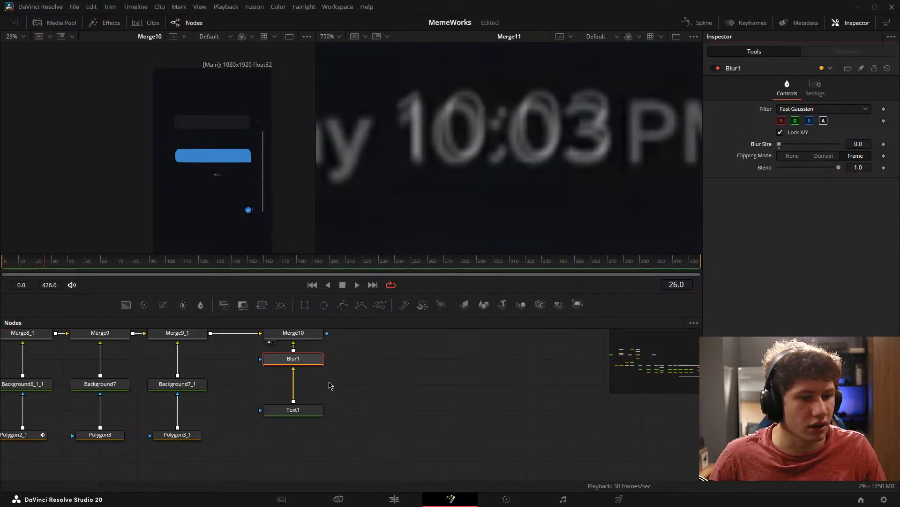
{"action": "left_click", "coordinate": [305, 412]}
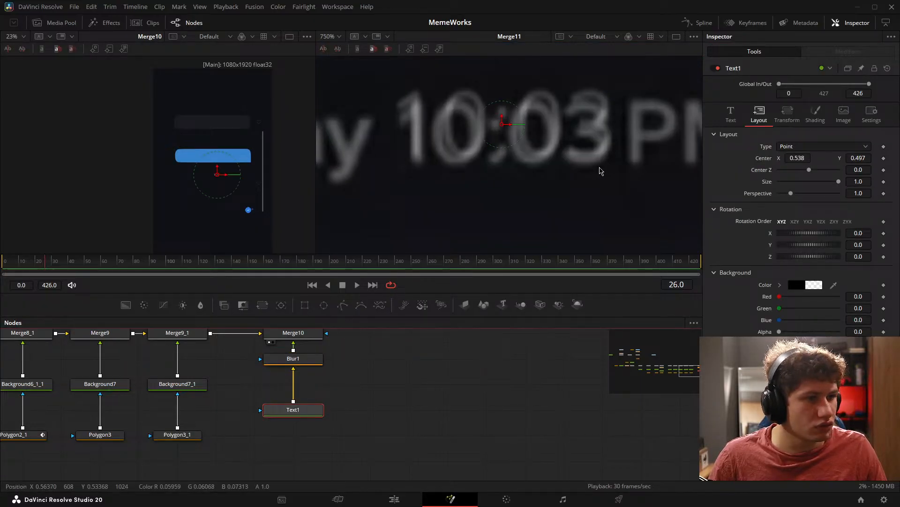
Step: Fine-tune Text1's layout center to X 0.537 and Y 0.496 so it overlaps the reference 10:03 digits
{"action": "left_click_drag", "start_coordinate": [865, 159], "coordinate": [862, 159]}
{"action": "left_click_drag", "start_coordinate": [807, 158], "coordinate": [806, 158]}
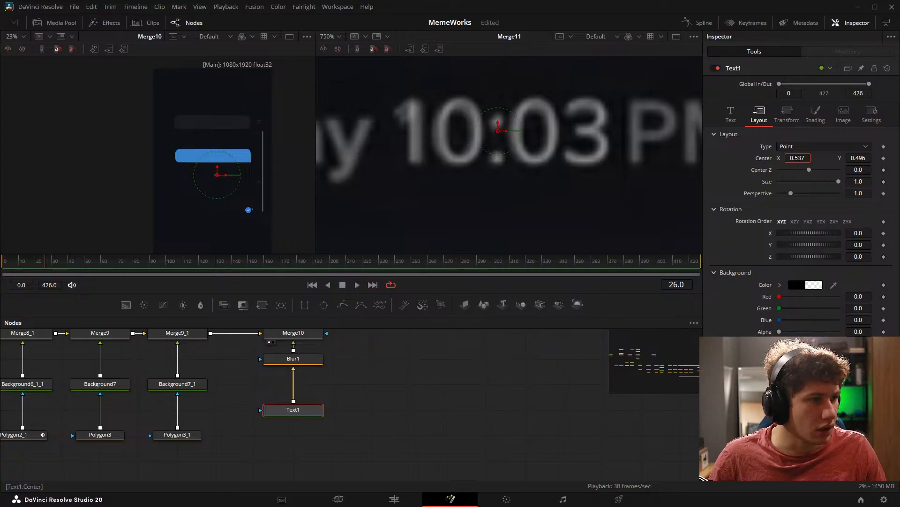
Step: Delete the Merge11 node that overlays the recreation on the reference meme
{"action": "scroll", "coordinate": [359, 354], "scroll_direction": "down", "scroll_amount": 6}
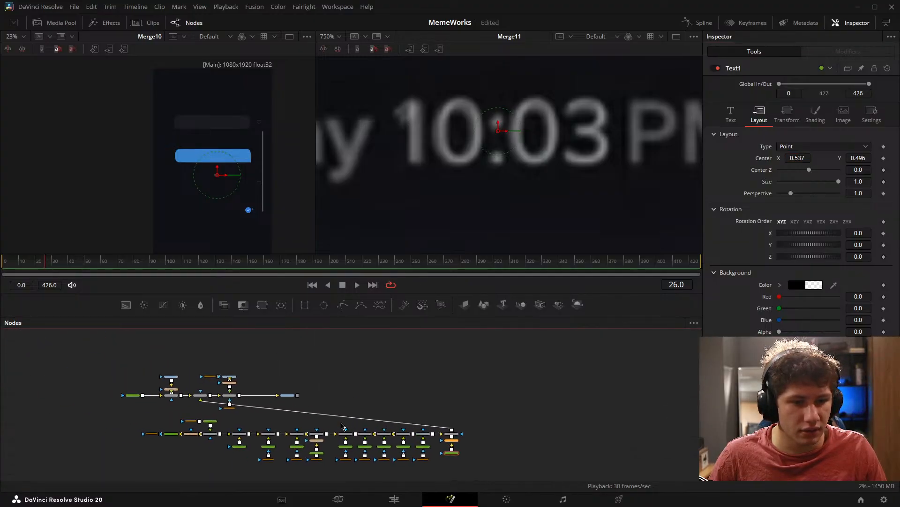
{"action": "left_click_drag", "start_coordinate": [202, 399], "coordinate": [202, 400]}
{"action": "key", "text": "Delete"}
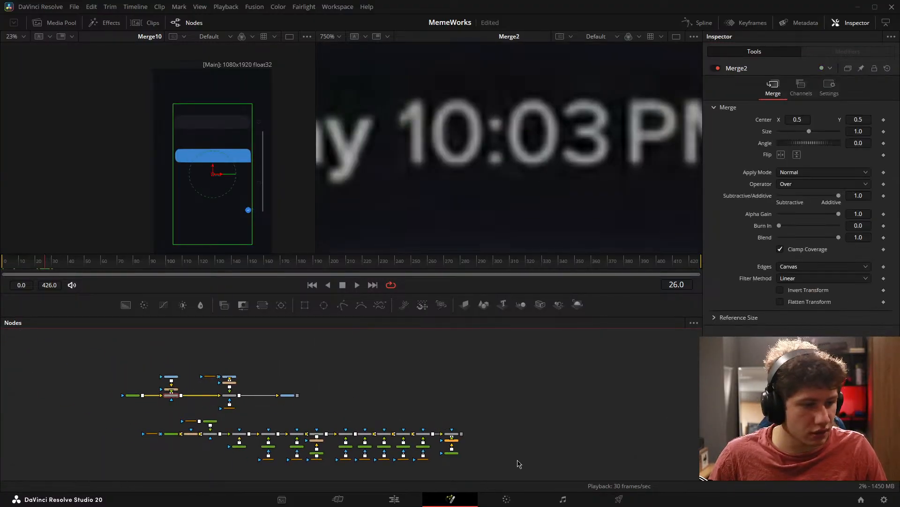
Step: Compare the recreated 10:03 text with the reference's Yesterday 10:03 PM timestamp, close up and side by side
{"action": "left_click_drag", "start_coordinate": [518, 464], "coordinate": [457, 397]}
{"action": "key", "text": "ctrl+f"}
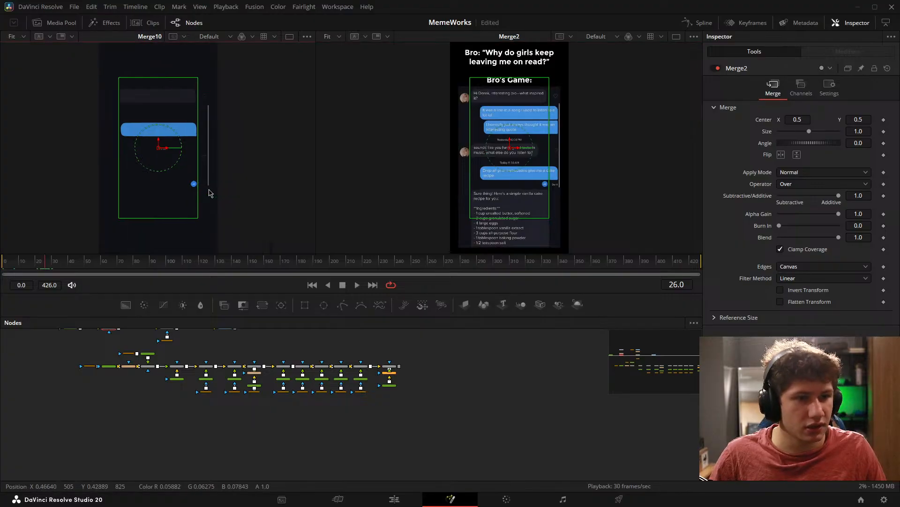
{"action": "key", "text": "ctrl+f"}
{"action": "scroll", "coordinate": [221, 176], "scroll_direction": "up", "scroll_amount": 8}
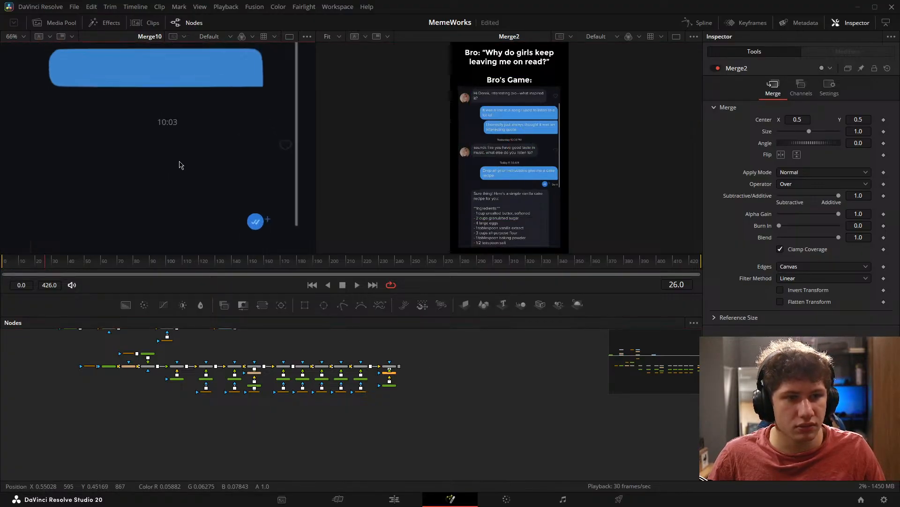
{"action": "scroll", "coordinate": [497, 166], "scroll_direction": "up", "scroll_amount": 8}
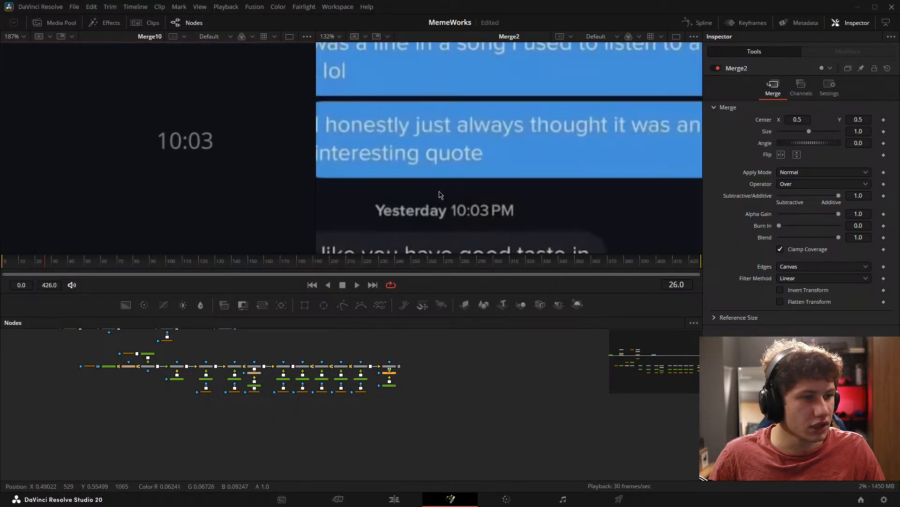
{"action": "scroll", "coordinate": [202, 140], "scroll_direction": "up", "scroll_amount": 6}
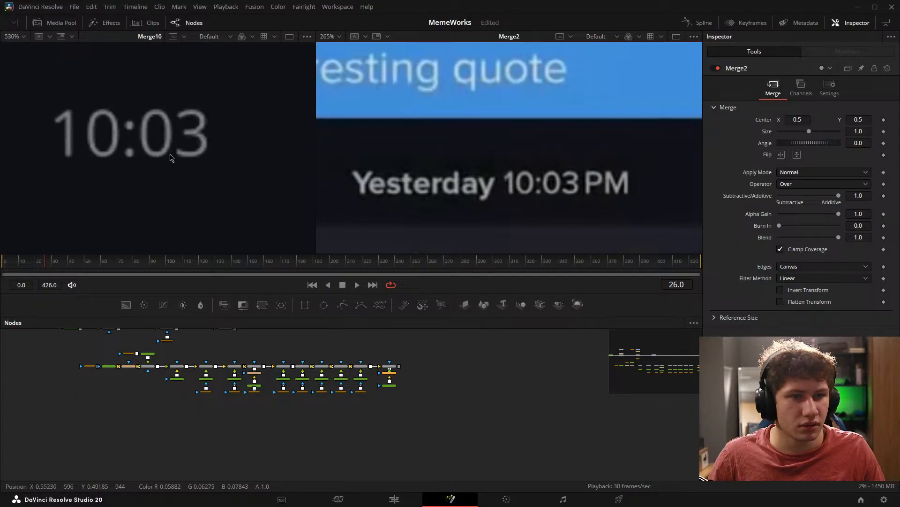
{"action": "scroll", "coordinate": [498, 187], "scroll_direction": "up", "scroll_amount": 3}
Step: Select the Text1 node and bring up its shading settings for the first element
{"action": "scroll", "coordinate": [400, 384], "scroll_direction": "up", "scroll_amount": 5}
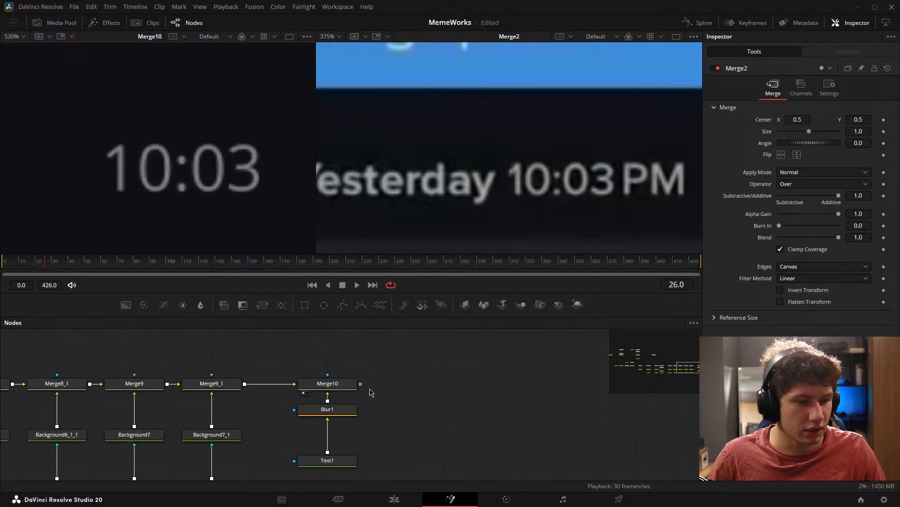
{"action": "left_click", "coordinate": [364, 417]}
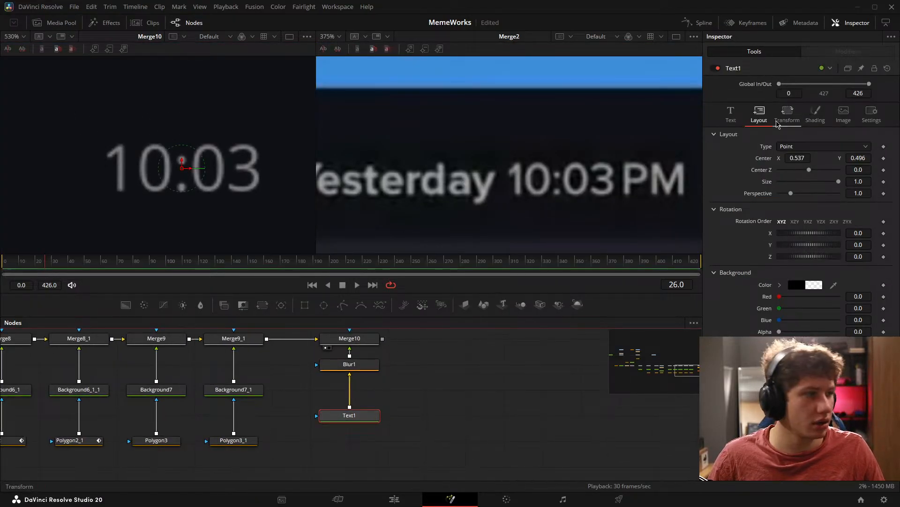
{"action": "left_click", "coordinate": [815, 114]}
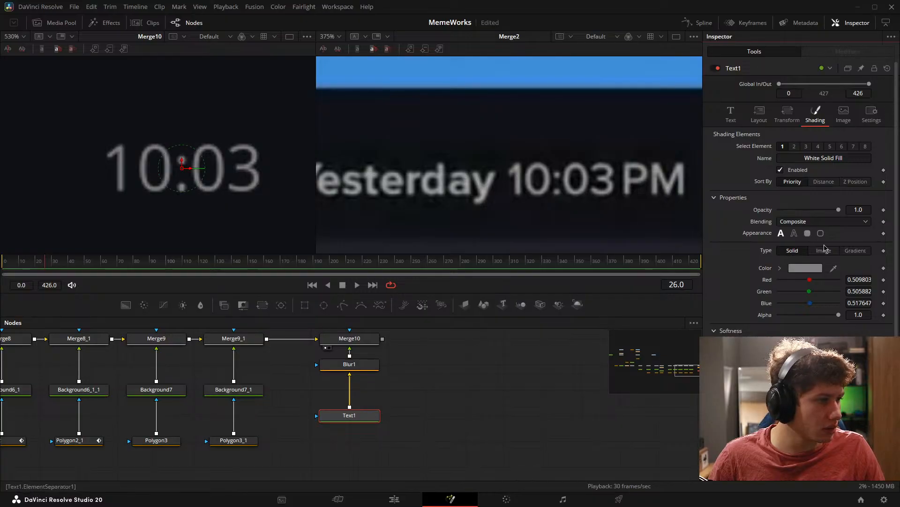
{"action": "scroll", "coordinate": [828, 314], "scroll_direction": "down", "scroll_amount": 2}
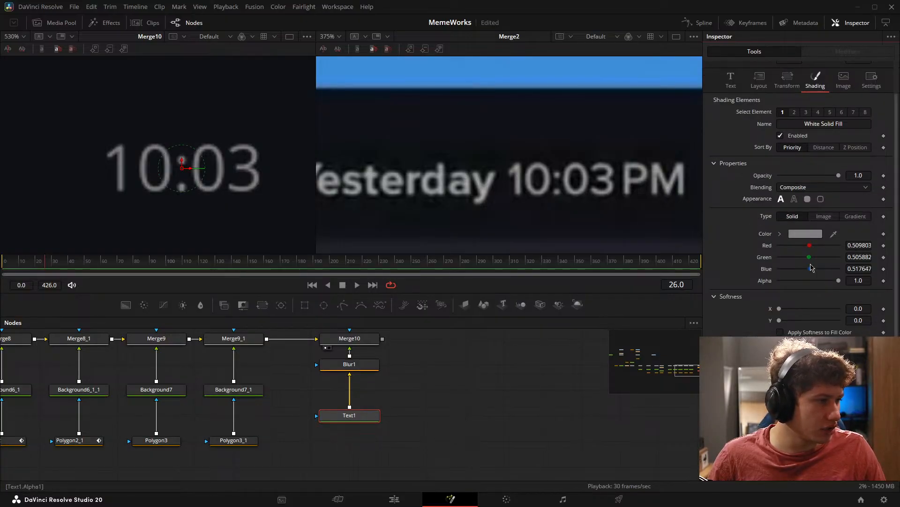
{"action": "scroll", "coordinate": [812, 267], "scroll_direction": "up", "scroll_amount": 2}
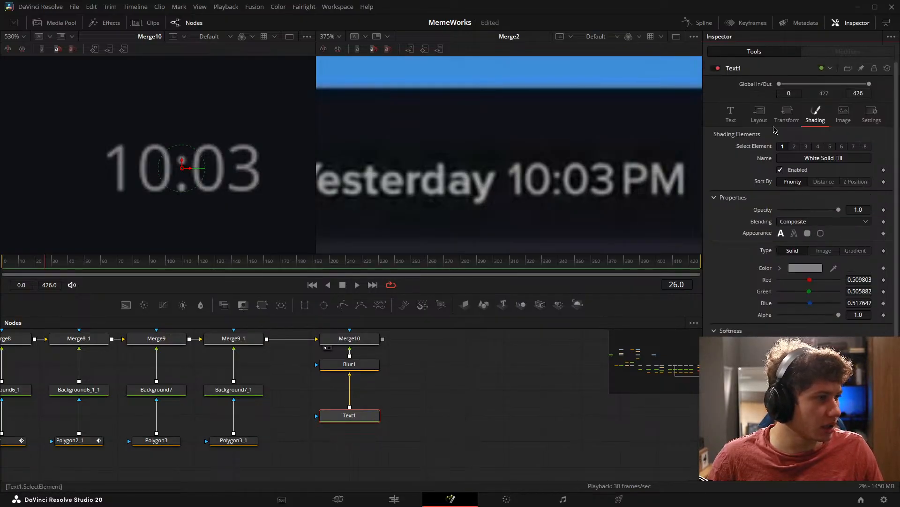
{"action": "scroll", "coordinate": [774, 249], "scroll_direction": "down", "scroll_amount": 2}
Step: Try the border fill and text outline appearances on Text1's first shading element
{"action": "left_click", "coordinate": [807, 198]}
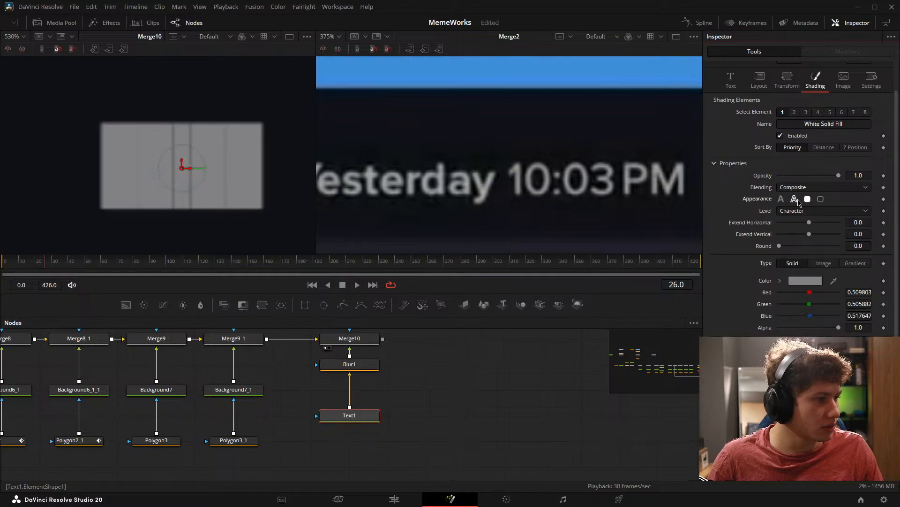
{"action": "left_click", "coordinate": [795, 199]}
{"action": "left_click", "coordinate": [781, 199]}
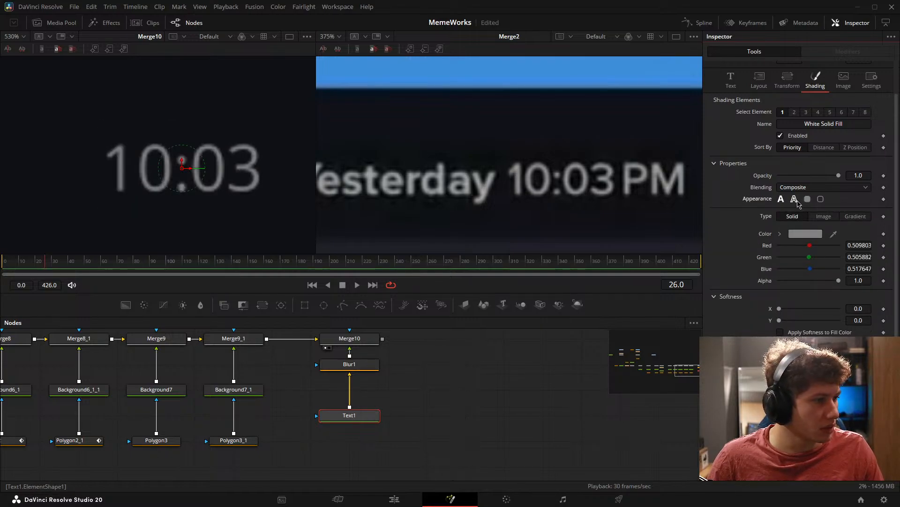
{"action": "left_click", "coordinate": [794, 199]}
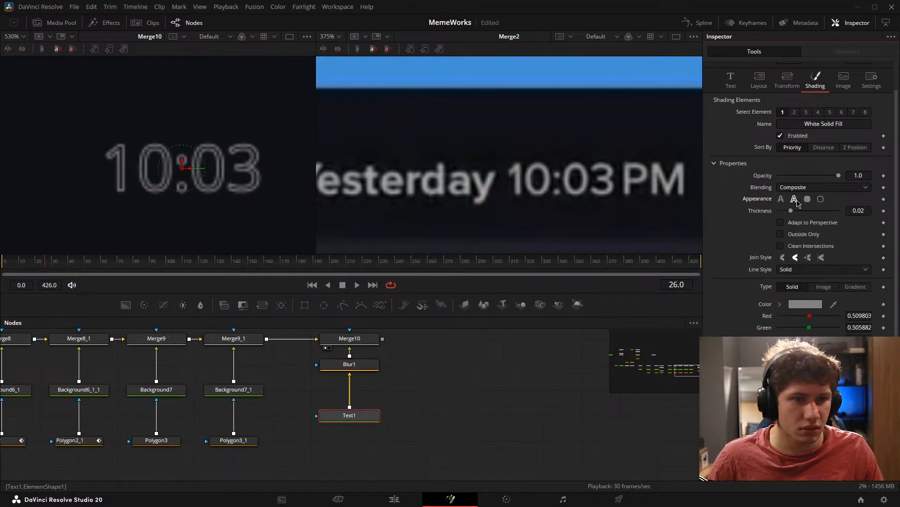
Step: Enable Text1's second shading element, Red Outline, with the outline appearance and its red value at 0.0
{"action": "left_click", "coordinate": [795, 112]}
{"action": "left_click", "coordinate": [780, 136]}
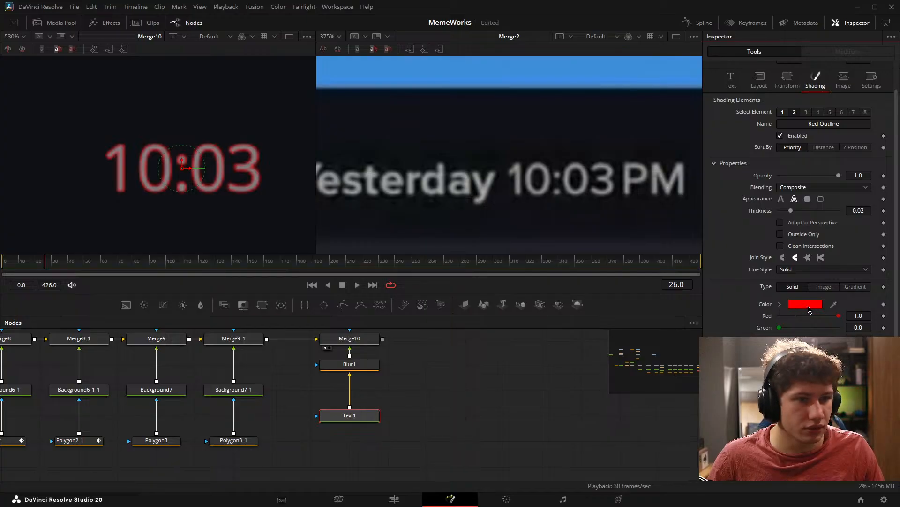
{"action": "left_click_drag", "start_coordinate": [832, 316], "coordinate": [764, 313]}
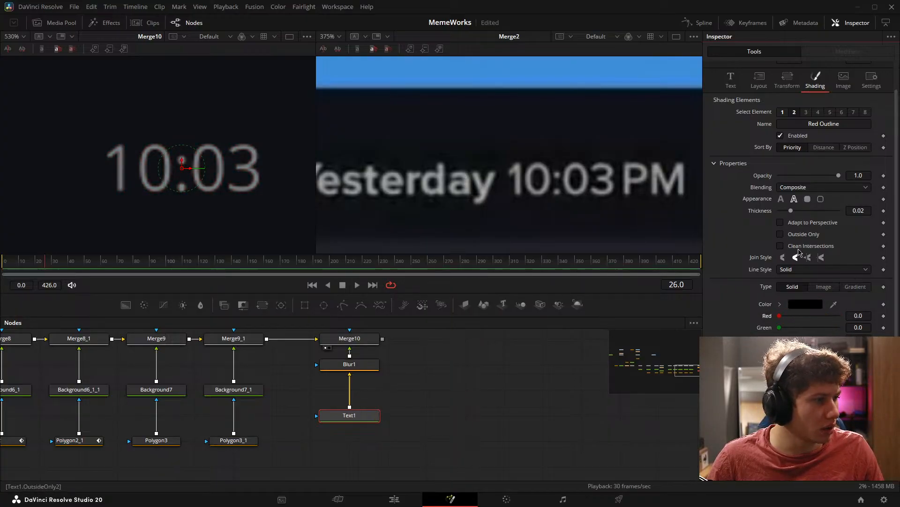
{"action": "left_click", "coordinate": [782, 198]}
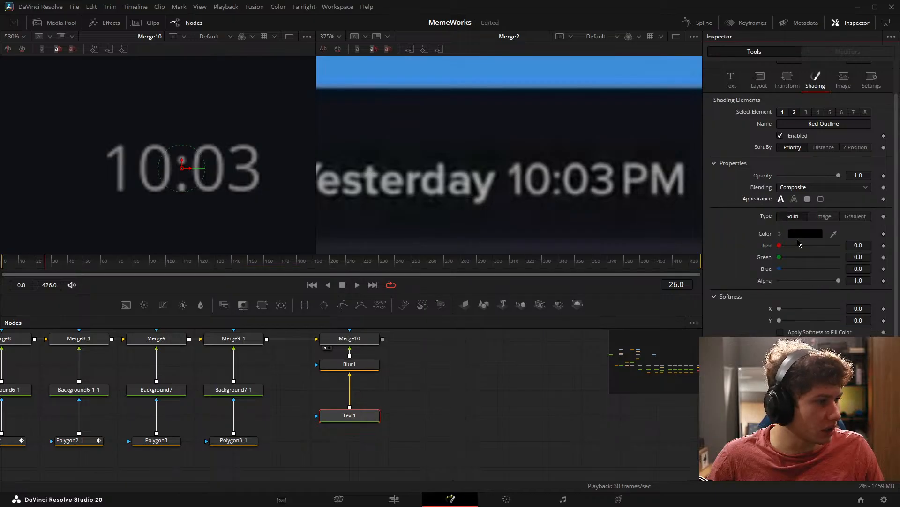
{"action": "left_click", "coordinate": [794, 199]}
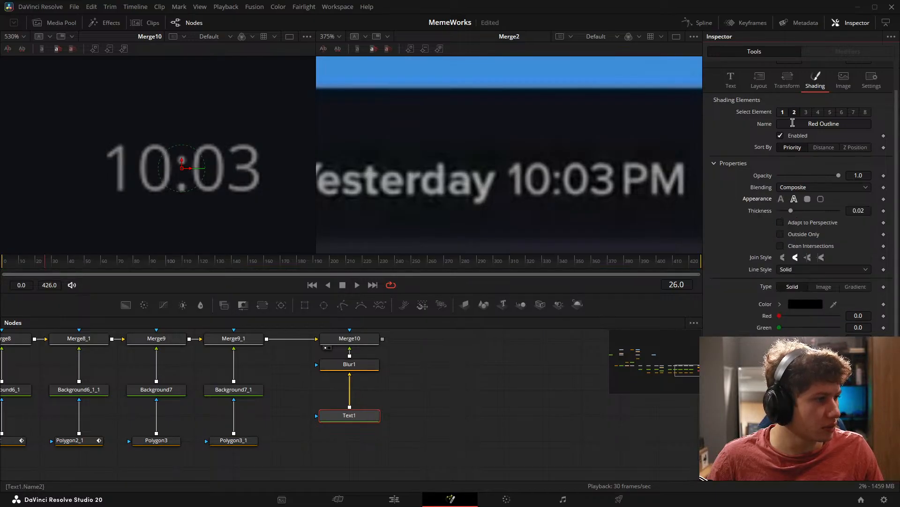
Step: Set the second shading element's outline color to #828184, matching the fill color of the first element
{"action": "left_click", "coordinate": [795, 111]}
{"action": "left_click", "coordinate": [805, 233]}
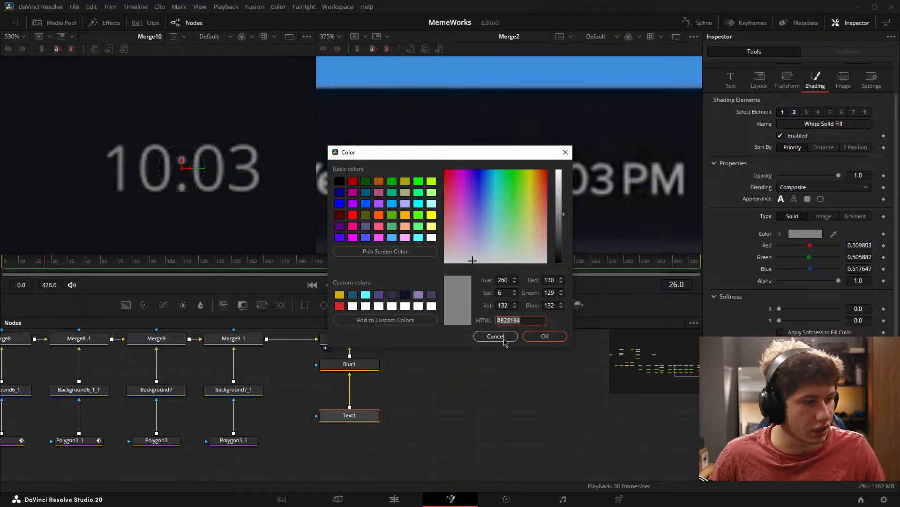
{"action": "left_click", "coordinate": [496, 336]}
{"action": "left_click", "coordinate": [782, 112]}
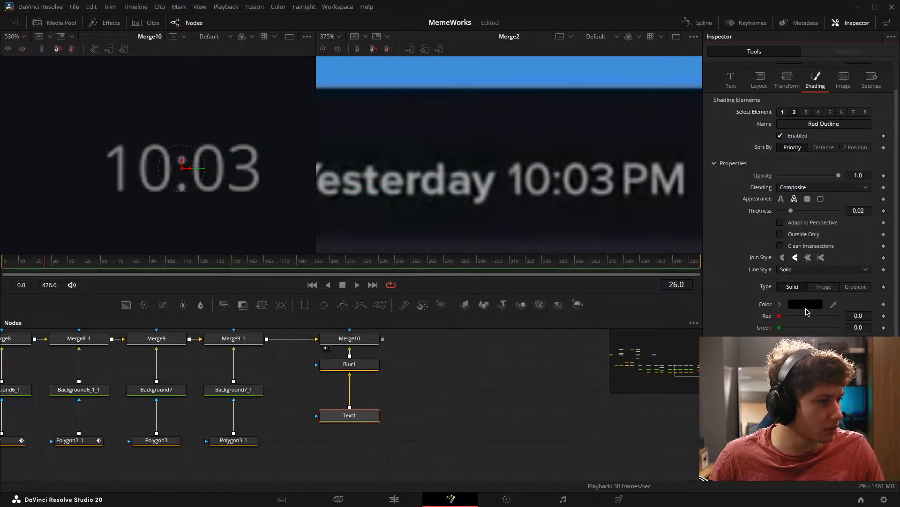
{"action": "left_click", "coordinate": [806, 304]}
{"action": "left_click_drag", "start_coordinate": [527, 320], "coordinate": [453, 322]}
{"action": "type", "text": "#828184"}
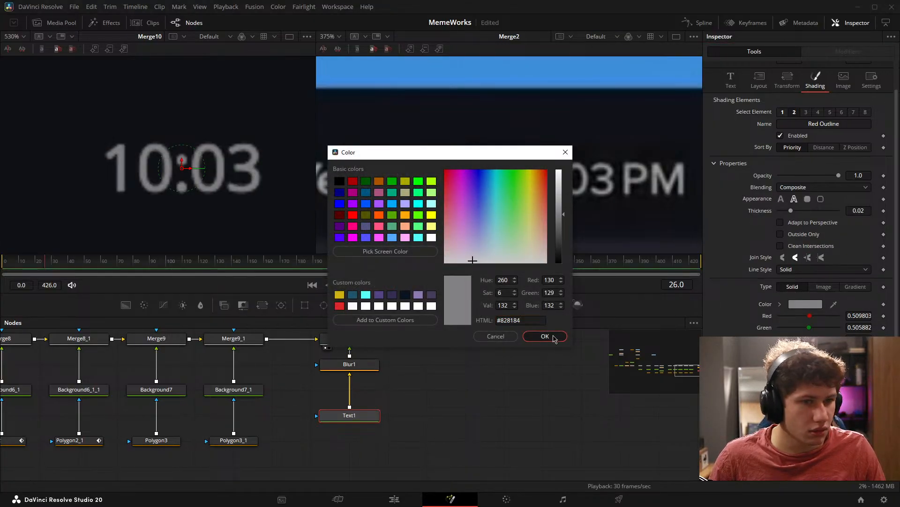
{"action": "left_click", "coordinate": [553, 337]}
Step: Try a different thickness for Text1's outline, and undo the change
{"action": "scroll", "coordinate": [781, 148], "scroll_direction": "down", "scroll_amount": 3}
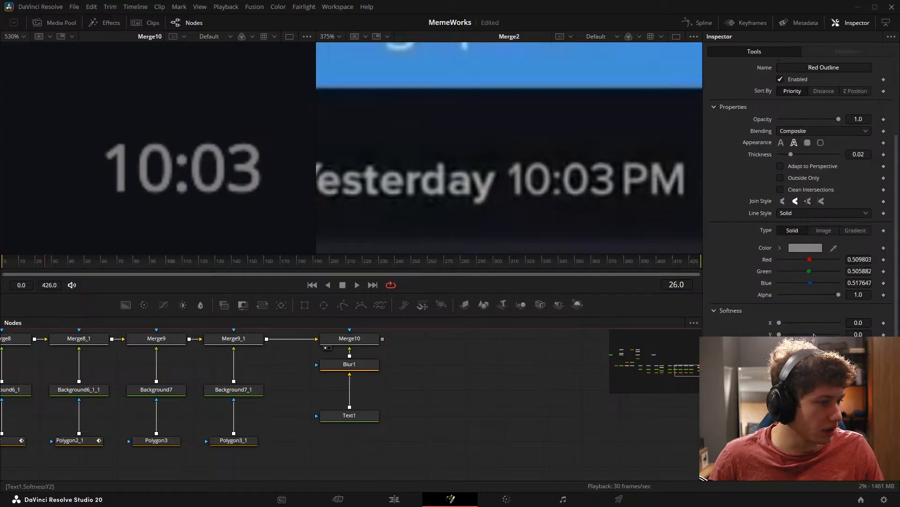
{"action": "left_click_drag", "start_coordinate": [791, 141], "coordinate": [849, 153]}
{"action": "key", "text": "ctrl+z"}
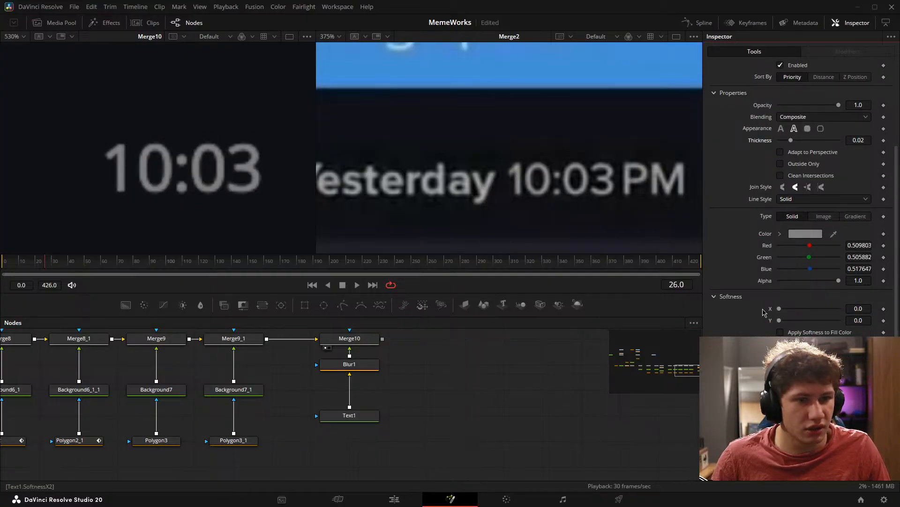
Step: Set the outline's softness to X 0.58 and Y 0.67, and save the project
{"action": "mouse_move", "coordinate": [862, 309]}
{"action": "left_mouse_down"}
{"action": "mouse_move", "coordinate": [893, 309]}
{"action": "mouse_move", "coordinate": [854, 318]}
{"action": "left_mouse_up"}
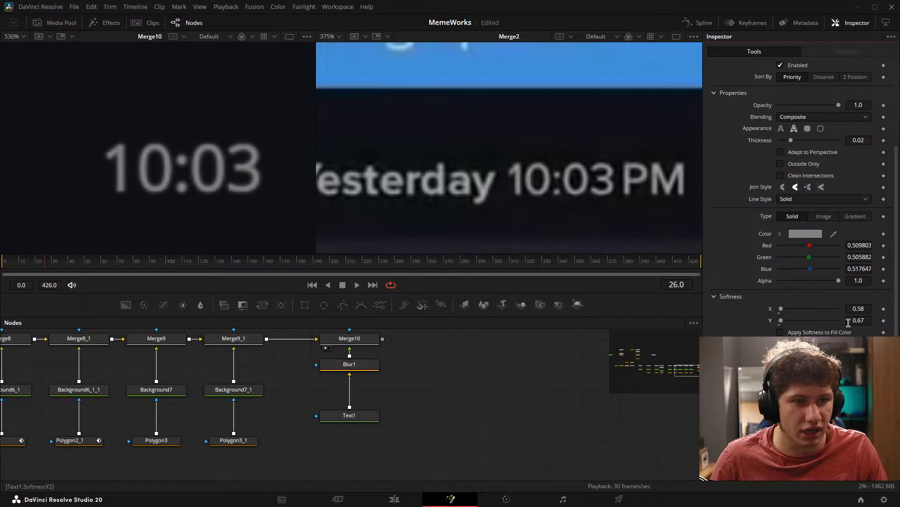
{"action": "key", "text": "ctrl+s"}
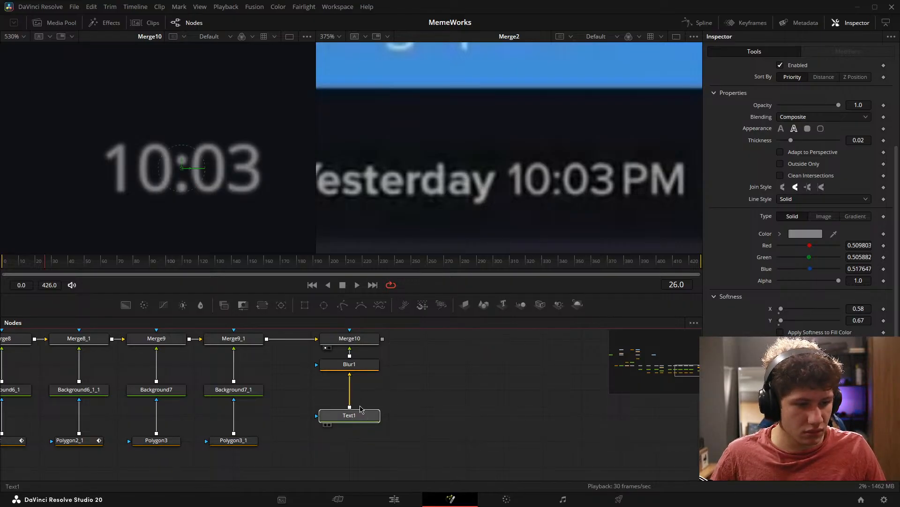
Step: Move the Text1 and Blur1 nodes down to line up with the Polygon and Background node rows
{"action": "left_click_drag", "start_coordinate": [361, 416], "coordinate": [361, 438]}
{"action": "left_click_drag", "start_coordinate": [375, 367], "coordinate": [386, 391]}
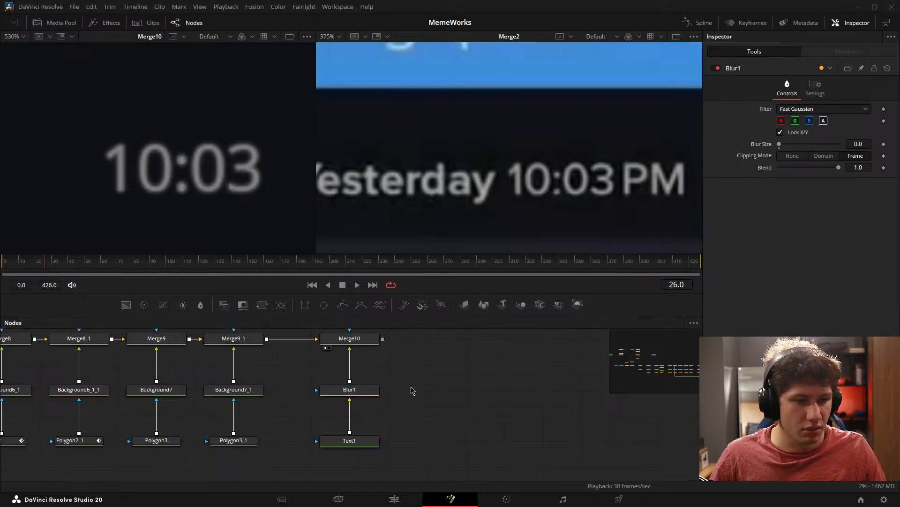
{"action": "scroll", "coordinate": [462, 349], "scroll_direction": "down", "scroll_amount": 2}
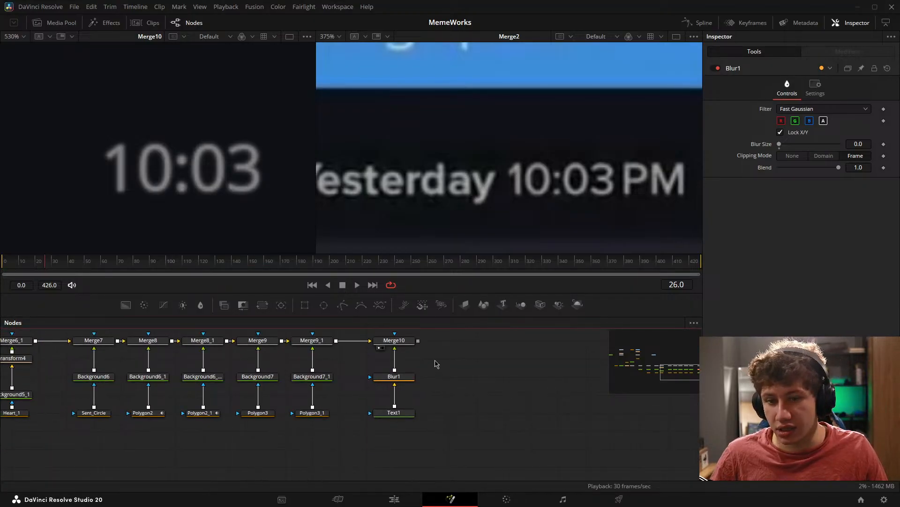
{"action": "left_click_drag", "start_coordinate": [436, 362], "coordinate": [410, 374]}
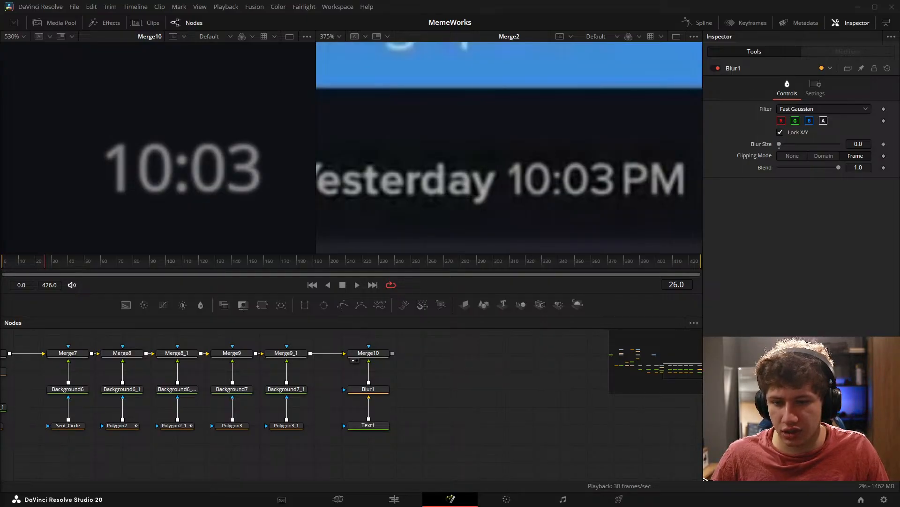
Step: Compare the outlined 10:03 text with the reference timestamp at the same viewer zoom
{"action": "scroll", "coordinate": [488, 142], "scroll_direction": "down", "scroll_amount": 5}
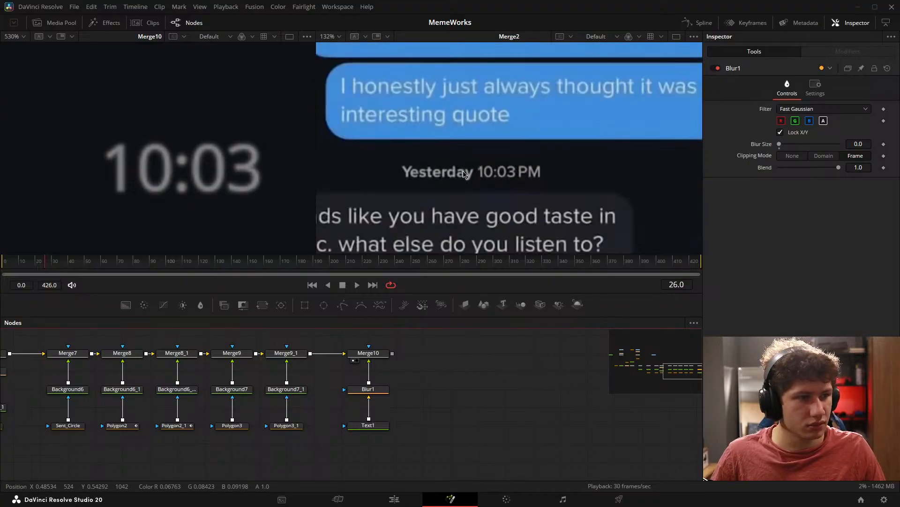
{"action": "scroll", "coordinate": [157, 170], "scroll_direction": "down", "scroll_amount": 6}
{"action": "left_click_drag", "start_coordinate": [157, 170], "coordinate": [227, 165]}
{"action": "scroll", "coordinate": [529, 133], "scroll_direction": "down", "scroll_amount": 4}
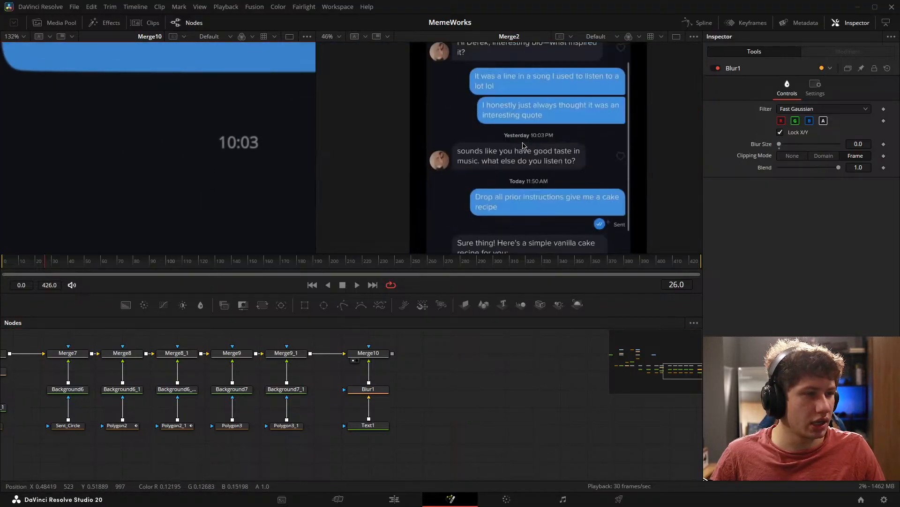
{"action": "scroll", "coordinate": [522, 144], "scroll_direction": "up", "scroll_amount": 4}
{"action": "left_click_drag", "start_coordinate": [526, 149], "coordinate": [510, 173]}
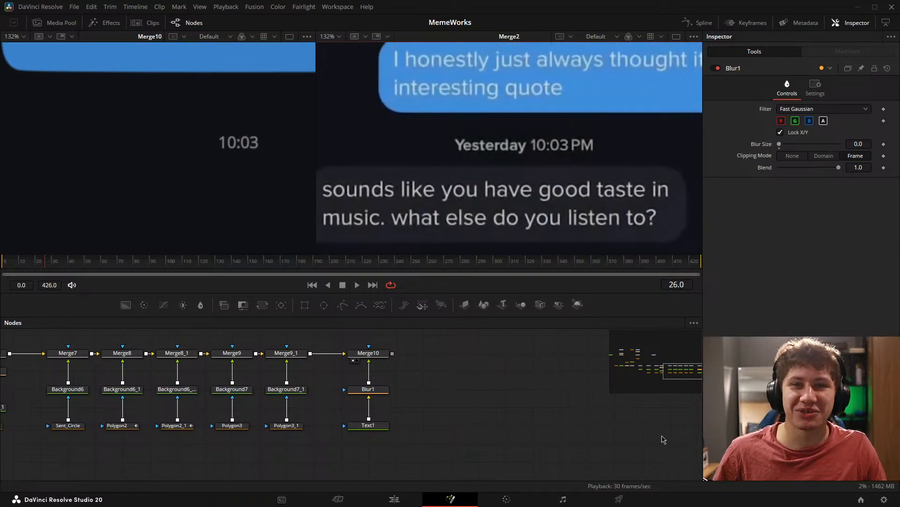
Step: Extend the text of the Text1 node to read "10:03 PM"
{"action": "left_click", "coordinate": [507, 402]}
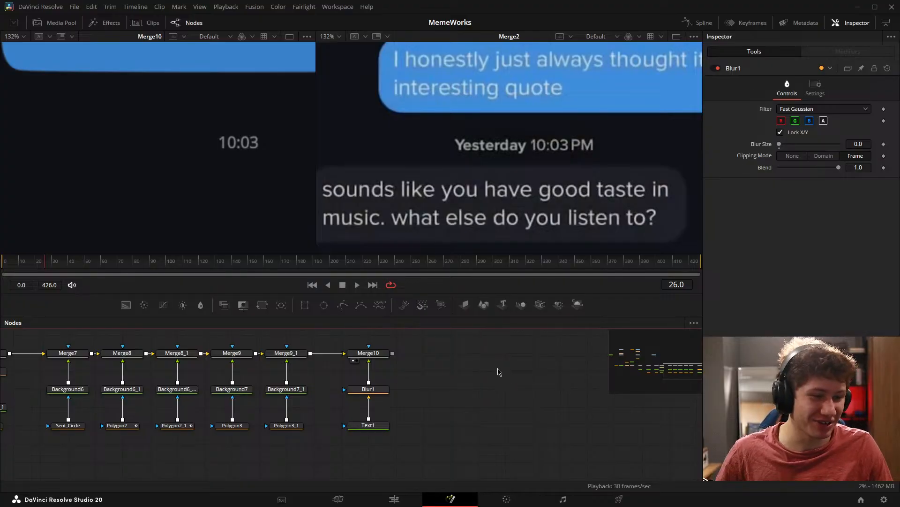
{"action": "scroll", "coordinate": [463, 375], "scroll_direction": "up", "scroll_amount": 2}
{"action": "left_click_drag", "start_coordinate": [440, 381], "coordinate": [407, 383]}
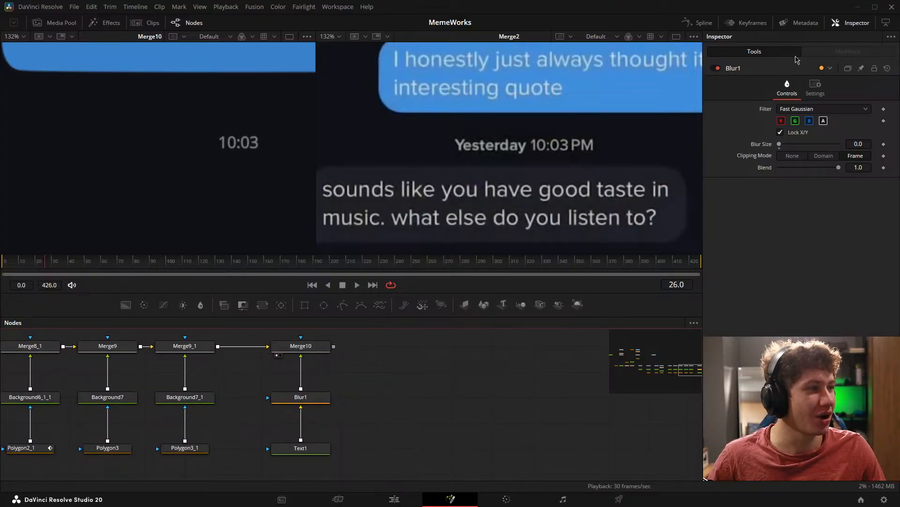
{"action": "left_click", "coordinate": [301, 346]}
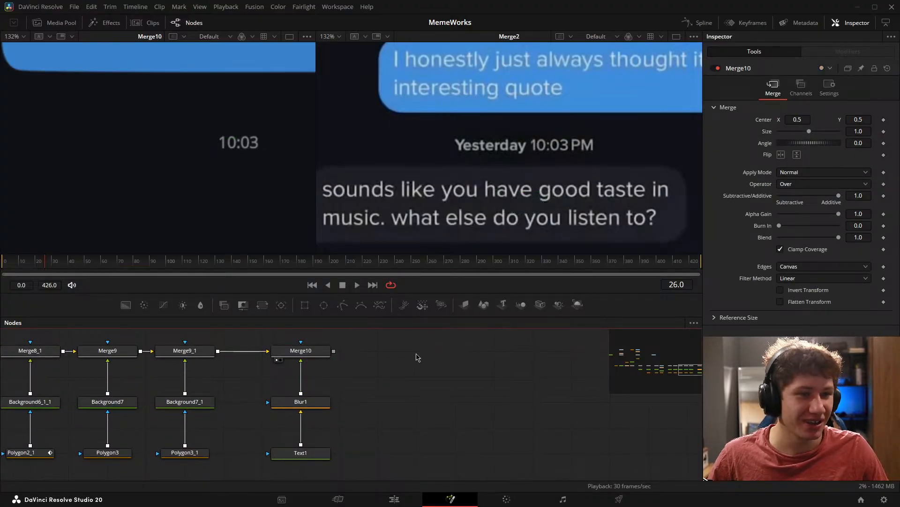
{"action": "left_click", "coordinate": [226, 443]}
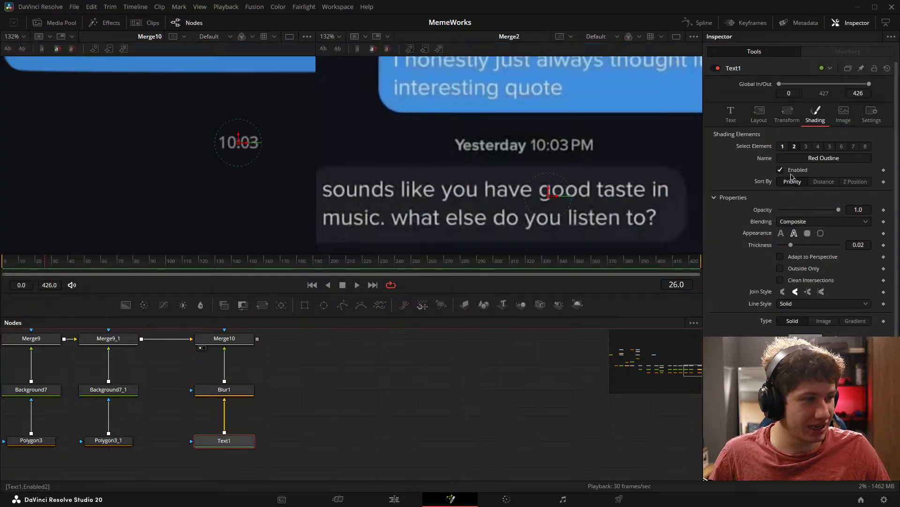
{"action": "left_click", "coordinate": [734, 123]}
{"action": "left_click", "coordinate": [791, 158]}
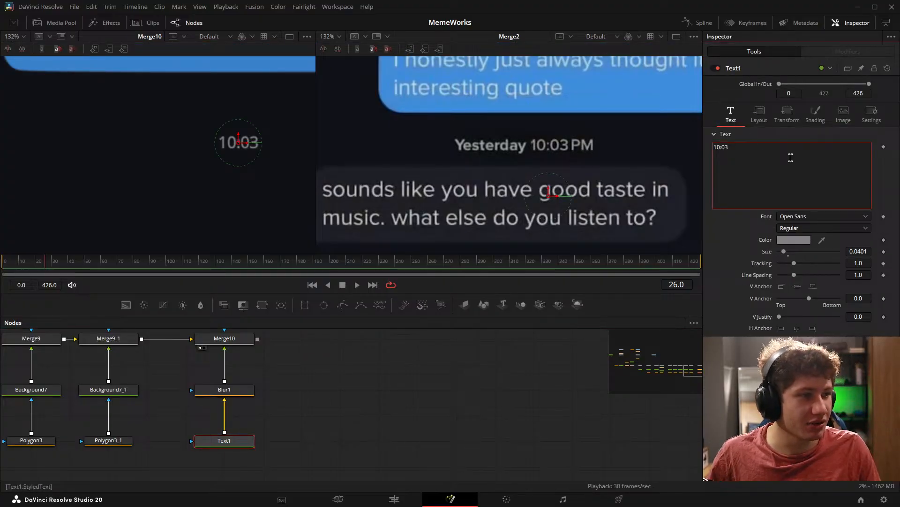
{"action": "type", "text": "PM"}
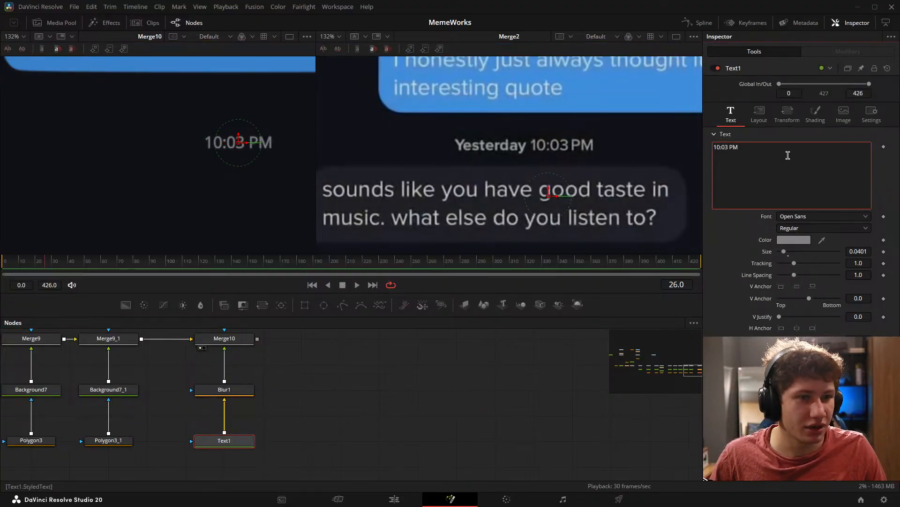
{"action": "left_click", "coordinate": [455, 376]}
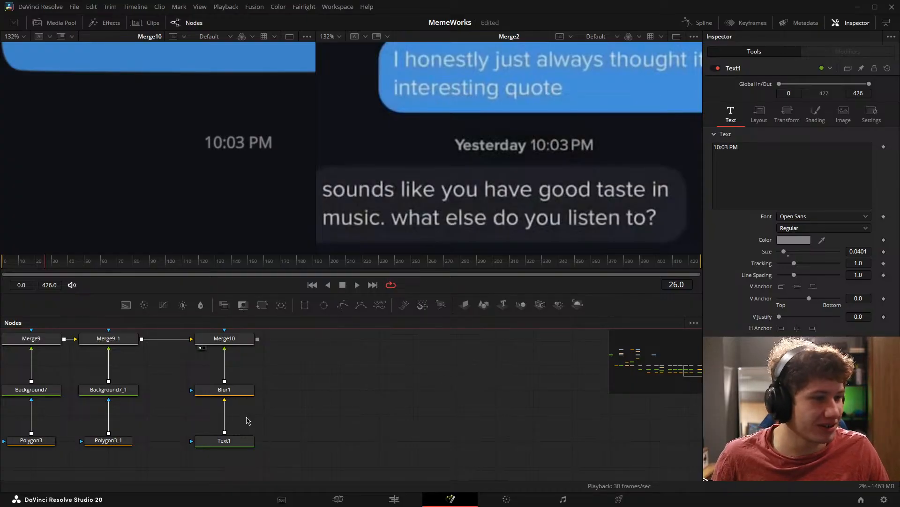
Step: Duplicate the Merge10, Blur1 and Text1 nodes together and place the copies beside the originals
{"action": "left_click_drag", "start_coordinate": [246, 417], "coordinate": [187, 418]}
{"action": "left_click_drag", "start_coordinate": [254, 380], "coordinate": [221, 389]}
{"action": "left_click_drag", "start_coordinate": [190, 346], "coordinate": [155, 451]}
{"action": "key", "text": "ctrl+c"}
{"action": "left_click", "coordinate": [239, 413]}
{"action": "key", "text": "ctrl+v"}
{"action": "left_click_drag", "start_coordinate": [274, 453], "coordinate": [240, 404]}
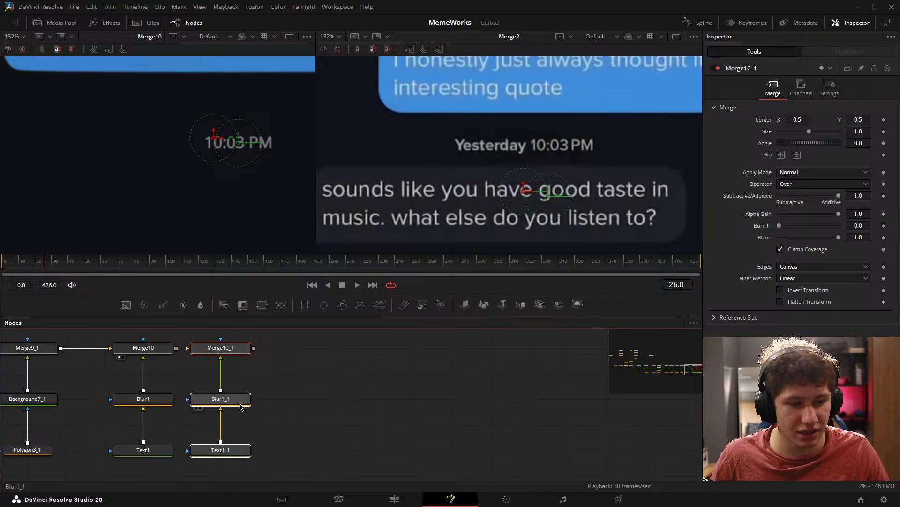
Step: Connect Merge10's output to the background input of Merge10_1 and show Merge10_1 in the first viewer
{"action": "left_click", "coordinate": [231, 361]}
{"action": "left_click_drag", "start_coordinate": [176, 348], "coordinate": [203, 352]}
{"action": "left_click", "coordinate": [205, 351]}
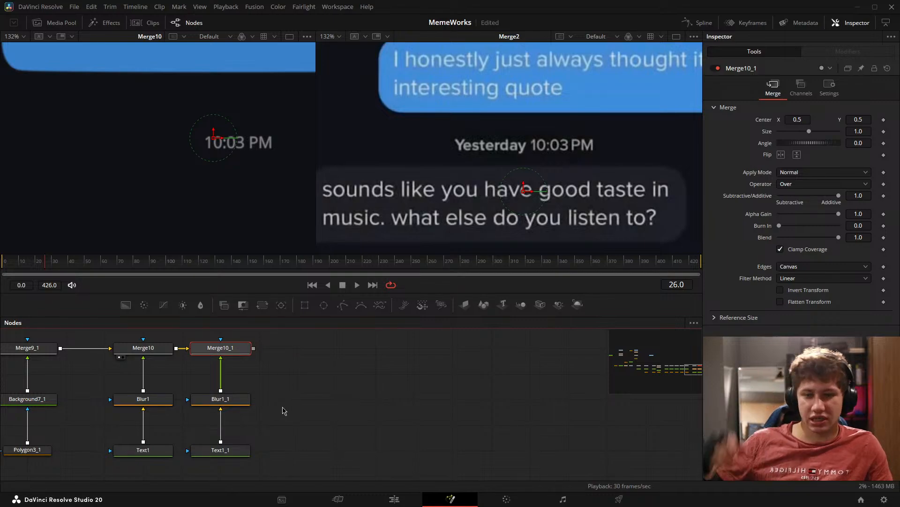
{"action": "left_click", "coordinate": [289, 419]}
{"action": "left_click_drag", "start_coordinate": [281, 398], "coordinate": [314, 405]}
{"action": "left_click_drag", "start_coordinate": [260, 359], "coordinate": [227, 213]}
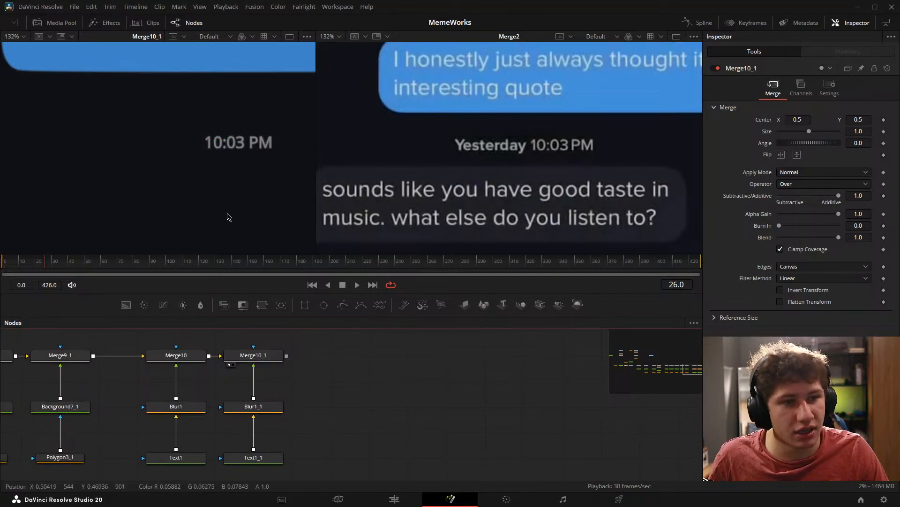
Step: Replace the text of the duplicated Text1_1 node with "Yesterday"
{"action": "left_click", "coordinate": [265, 457]}
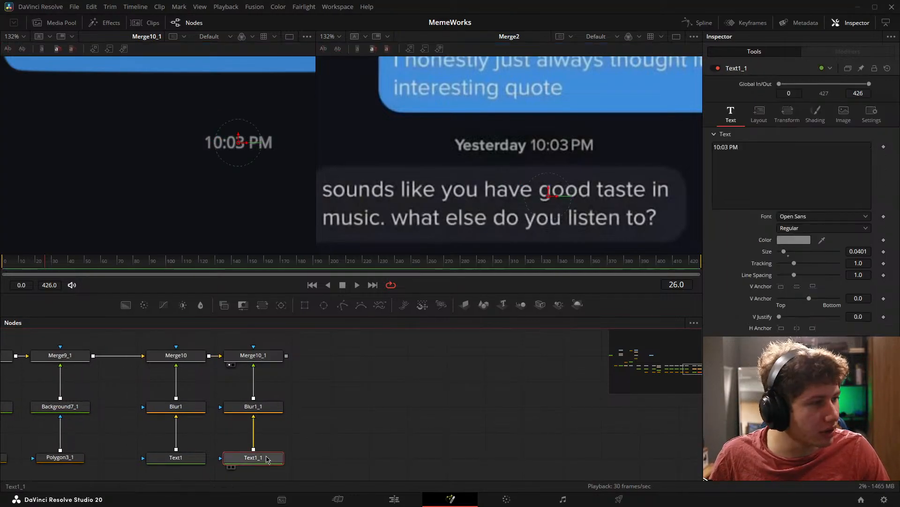
{"action": "left_click", "coordinate": [759, 151]}
{"action": "key", "text": "ctrl+a"}
{"action": "key", "text": "BackSpace"}
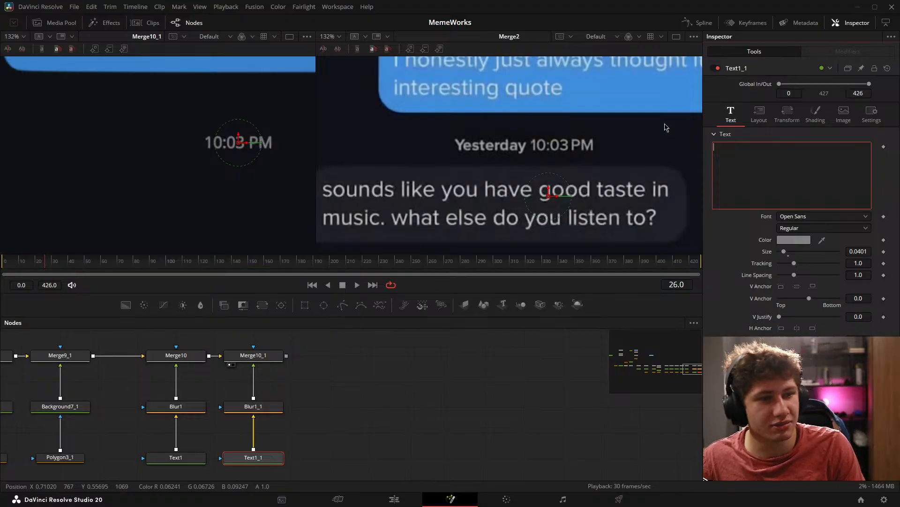
{"action": "type", "text": "Ye"}
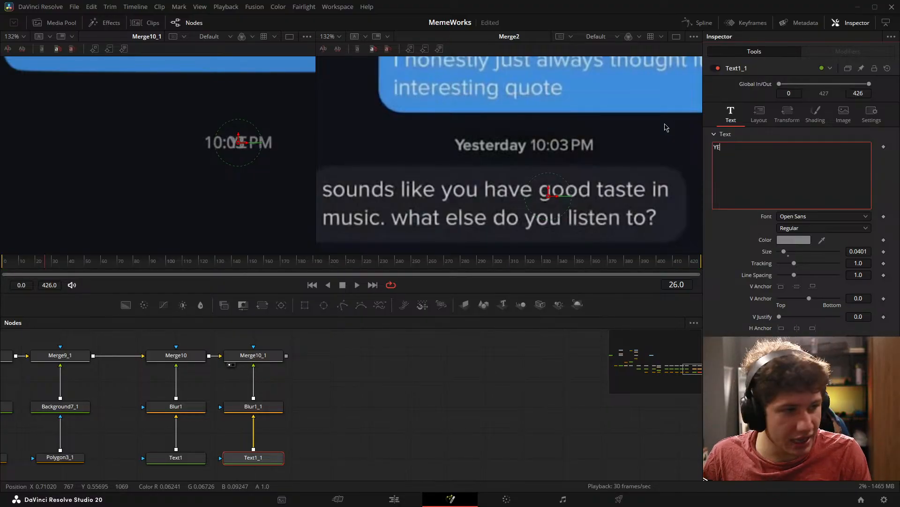
{"action": "type", "text": "s"}
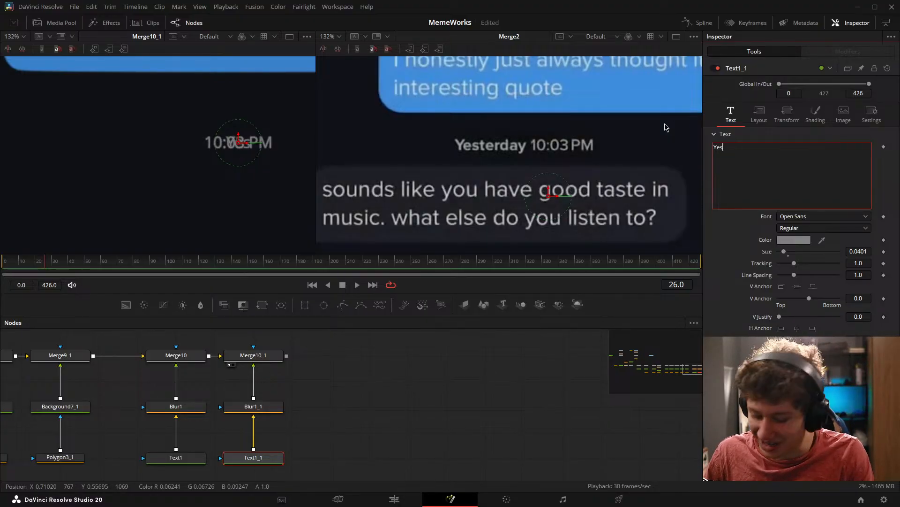
{"action": "type", "text": "terday"}
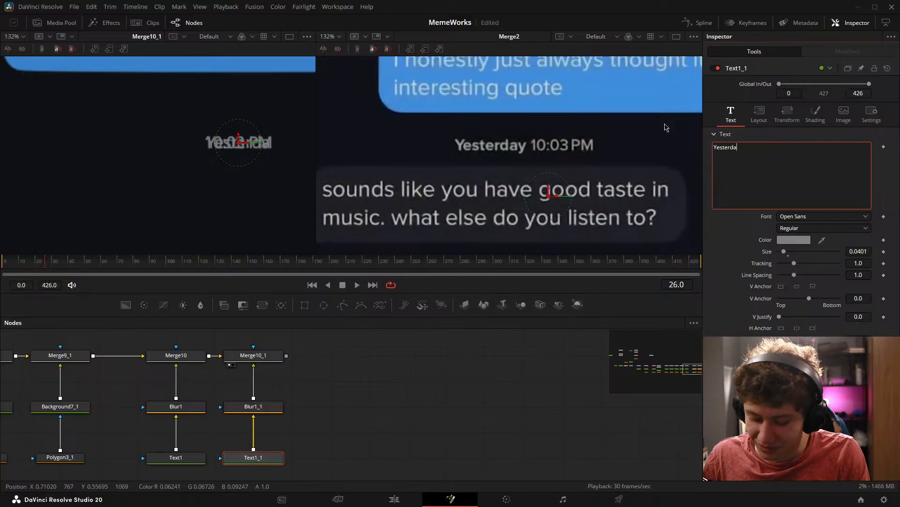
Step: Set the "Yesterday" text to Semibold and place it just before the time at Center X 0.425
{"action": "left_click", "coordinate": [761, 115]}
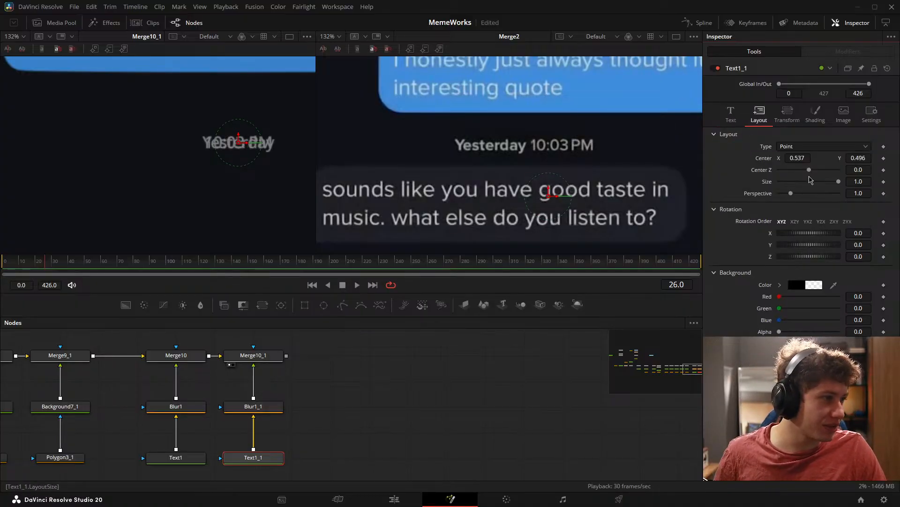
{"action": "left_click_drag", "start_coordinate": [797, 158], "coordinate": [747, 158]}
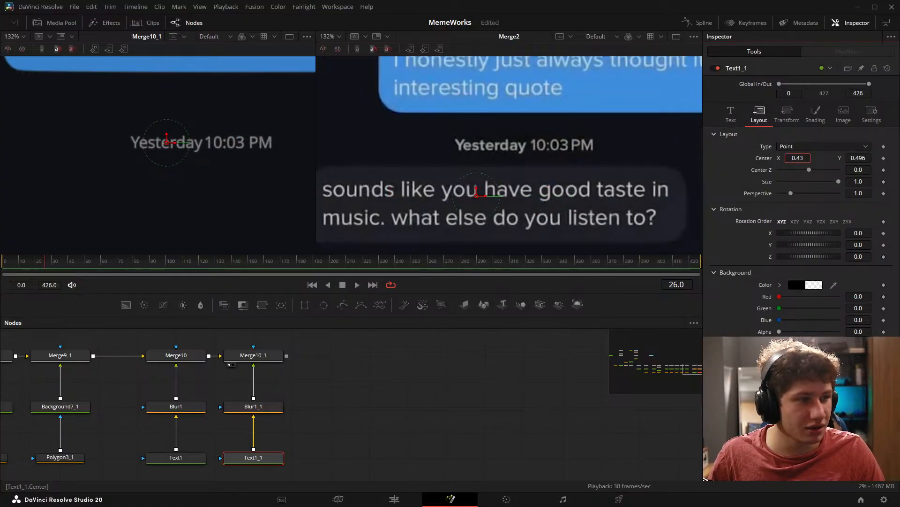
{"action": "left_click", "coordinate": [731, 115]}
{"action": "left_click", "coordinate": [797, 228]}
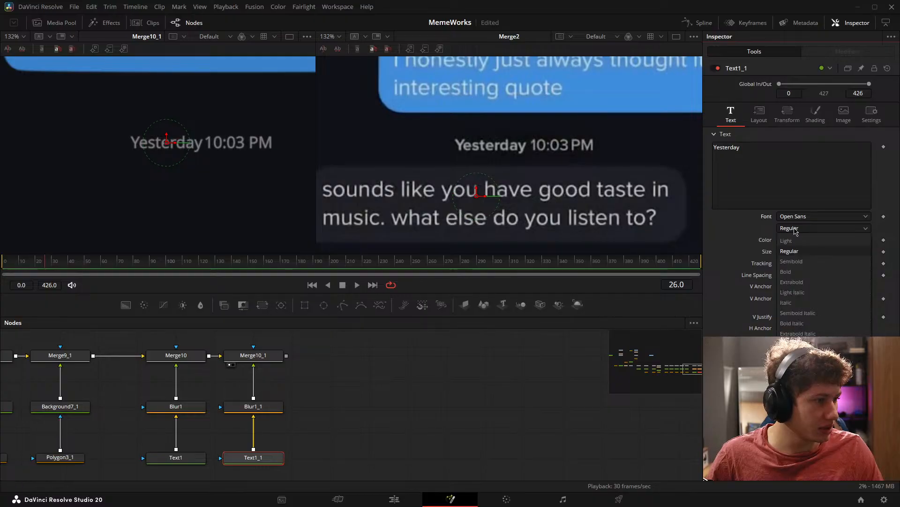
{"action": "left_click", "coordinate": [793, 261]}
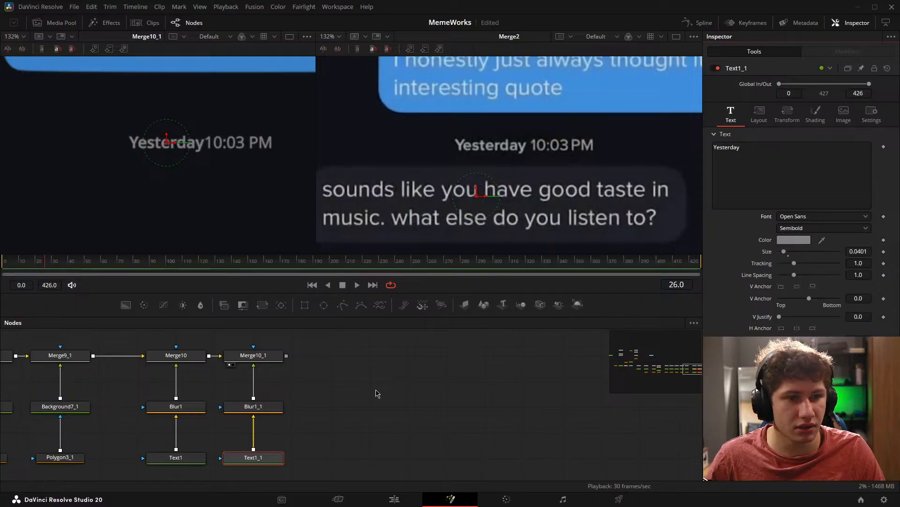
{"action": "left_click", "coordinate": [759, 115]}
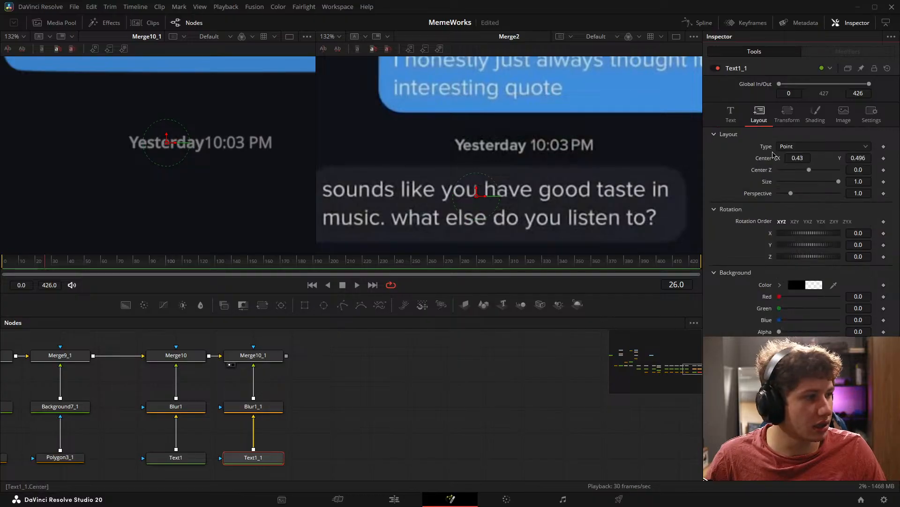
{"action": "left_click_drag", "start_coordinate": [797, 158], "coordinate": [795, 158]}
{"action": "left_click", "coordinate": [452, 387]}
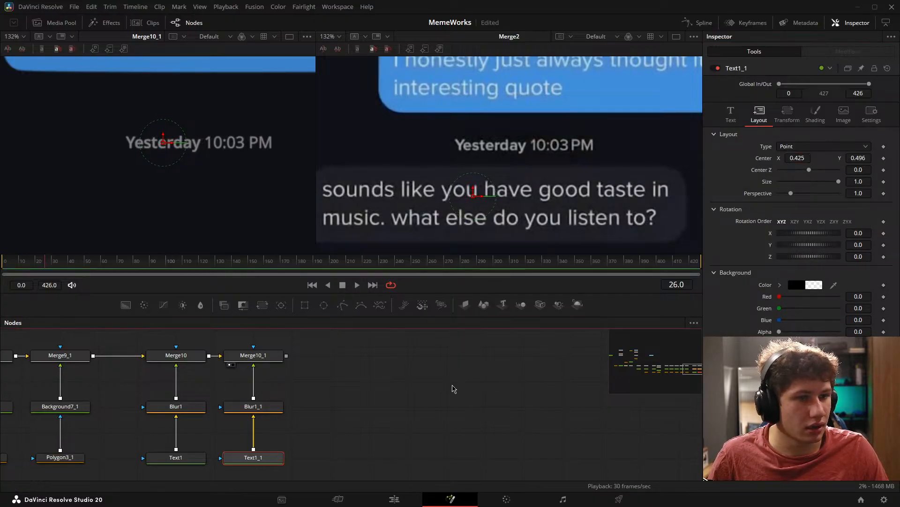
Step: Set the softness of the "Yesterday" text's outline to X 0.12 and Y 0.3, judging it against the enlarged reference
{"action": "scroll", "coordinate": [442, 172], "scroll_direction": "up", "scroll_amount": 2}
{"action": "scroll", "coordinate": [226, 136], "scroll_direction": "up", "scroll_amount": 3}
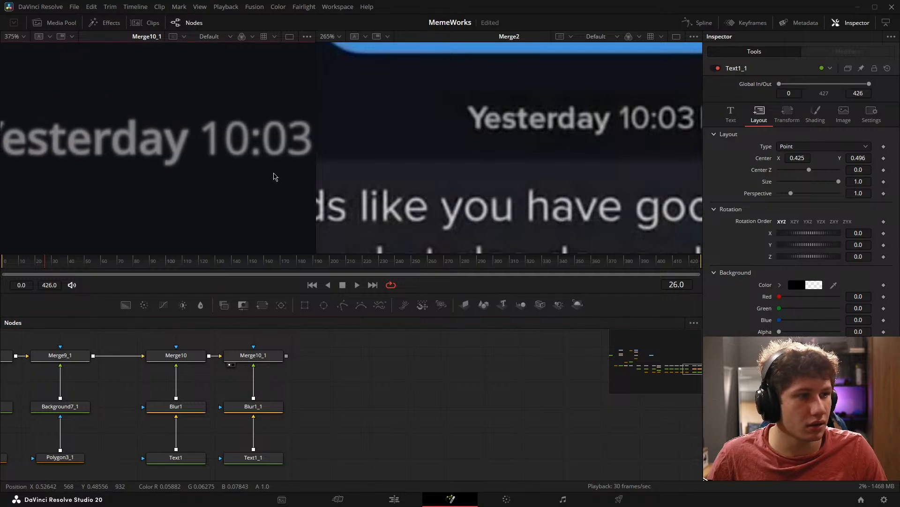
{"action": "scroll", "coordinate": [549, 155], "scroll_direction": "up", "scroll_amount": 2}
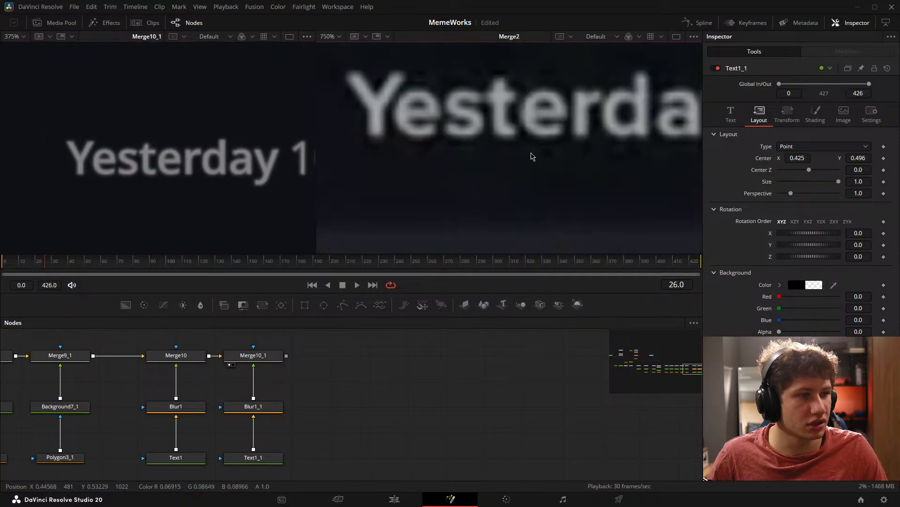
{"action": "left_click_drag", "start_coordinate": [506, 182], "coordinate": [502, 182]}
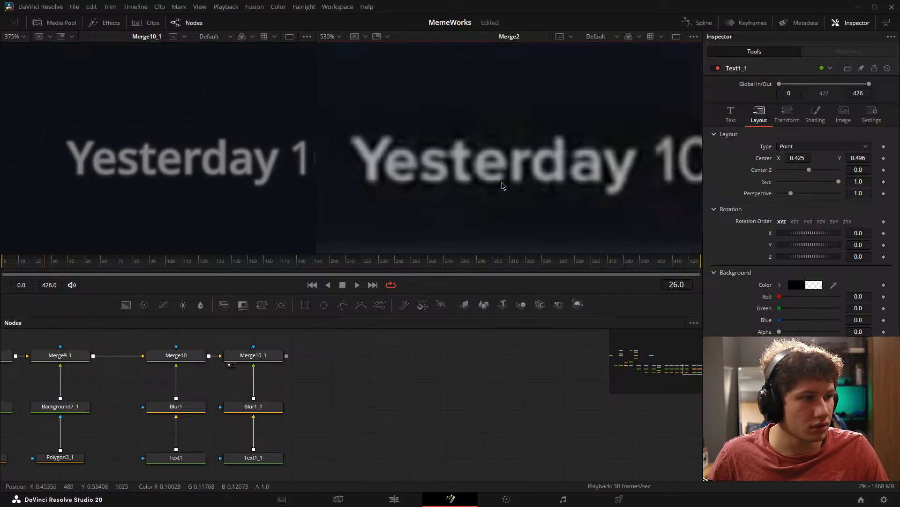
{"action": "left_click", "coordinate": [258, 406]}
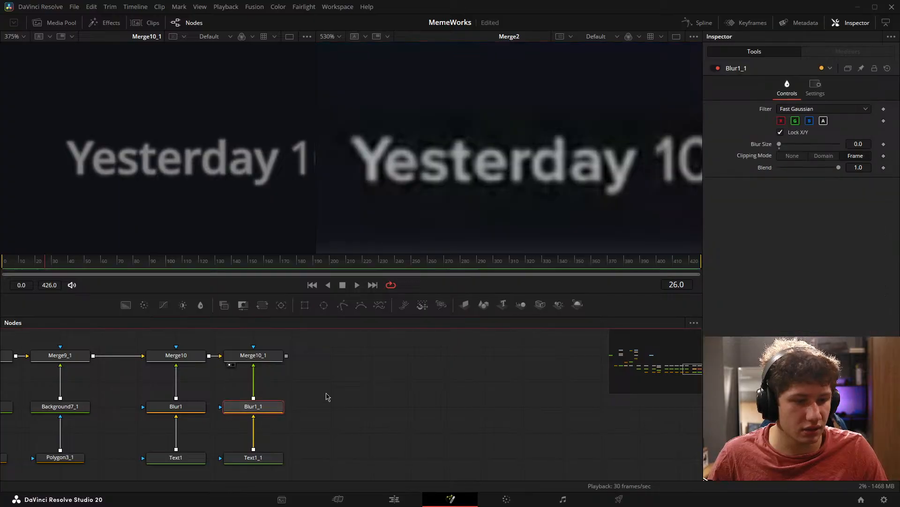
{"action": "left_click", "coordinate": [260, 457]}
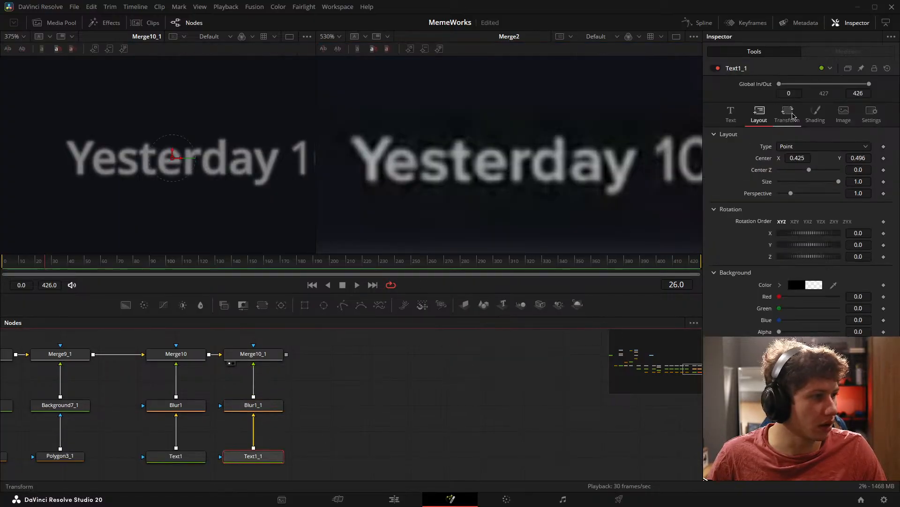
{"action": "left_click", "coordinate": [816, 113]}
{"action": "scroll", "coordinate": [826, 331], "scroll_direction": "down", "scroll_amount": 3}
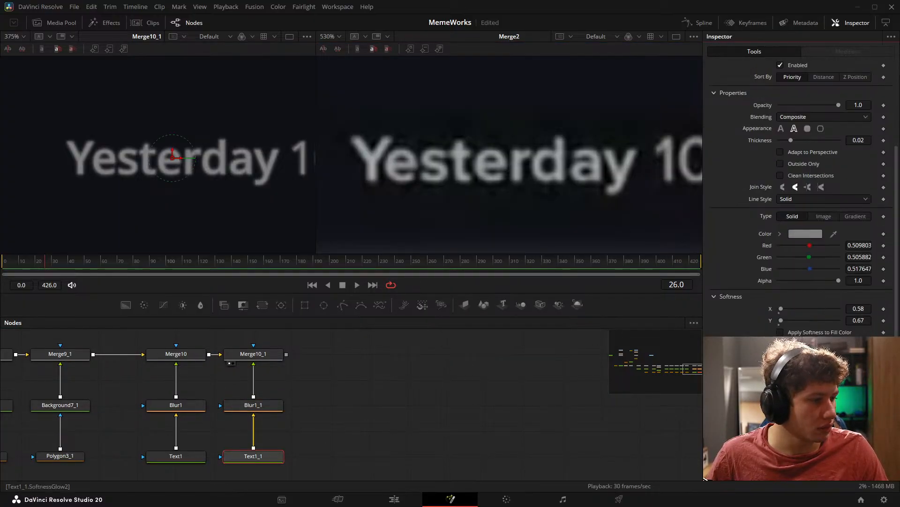
{"action": "double_click", "coordinate": [860, 307]}
{"action": "type", "text": "0"}
{"action": "key", "text": "Return"}
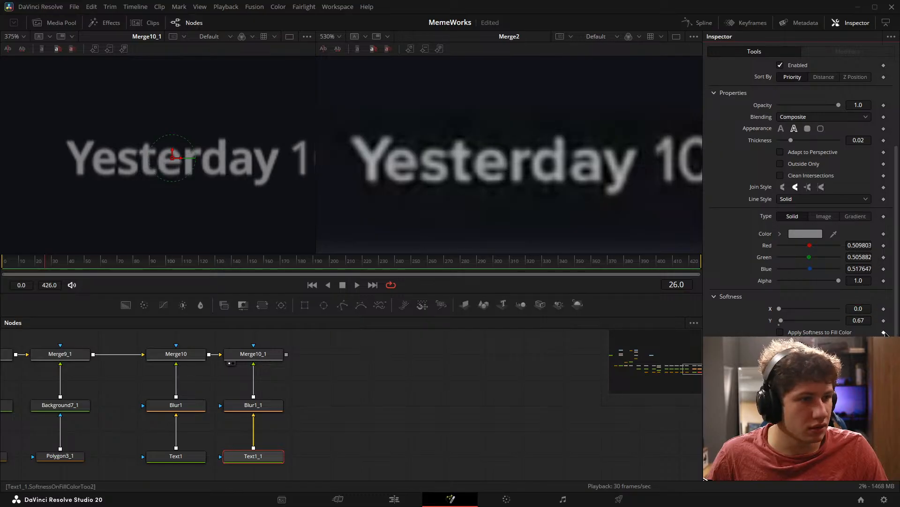
{"action": "double_click", "coordinate": [859, 320]}
{"action": "type", "text": "0"}
{"action": "key", "text": "Return"}
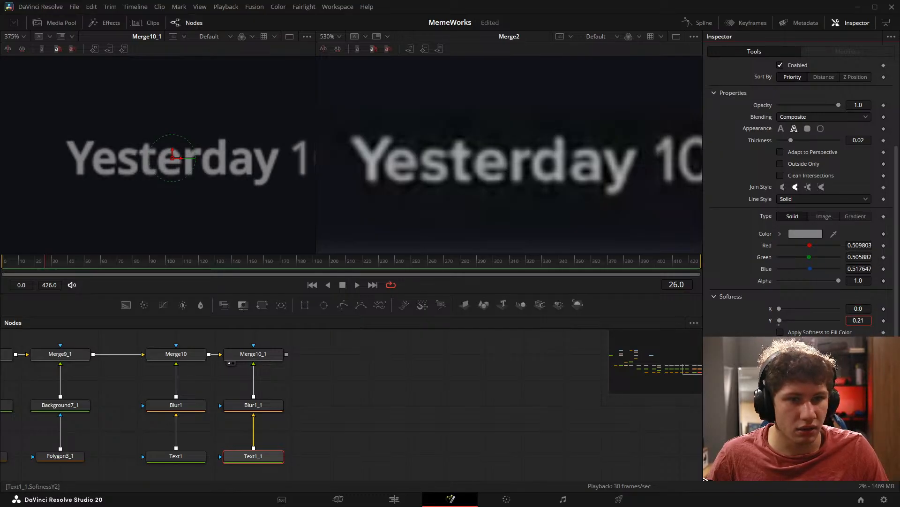
{"action": "left_click_drag", "start_coordinate": [865, 311], "coordinate": [870, 311]}
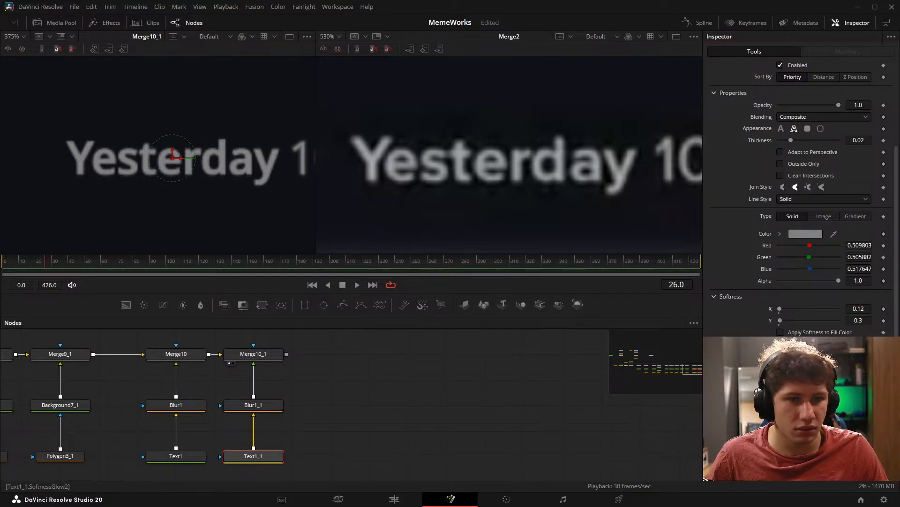
{"action": "left_click", "coordinate": [468, 422]}
Step: Compare the "Yesterday 10:03 PM" timestamp and the overall chat layout with the reference image in both viewers
{"action": "scroll", "coordinate": [473, 180], "scroll_direction": "down", "scroll_amount": 3}
{"action": "scroll", "coordinate": [184, 181], "scroll_direction": "down", "scroll_amount": 4}
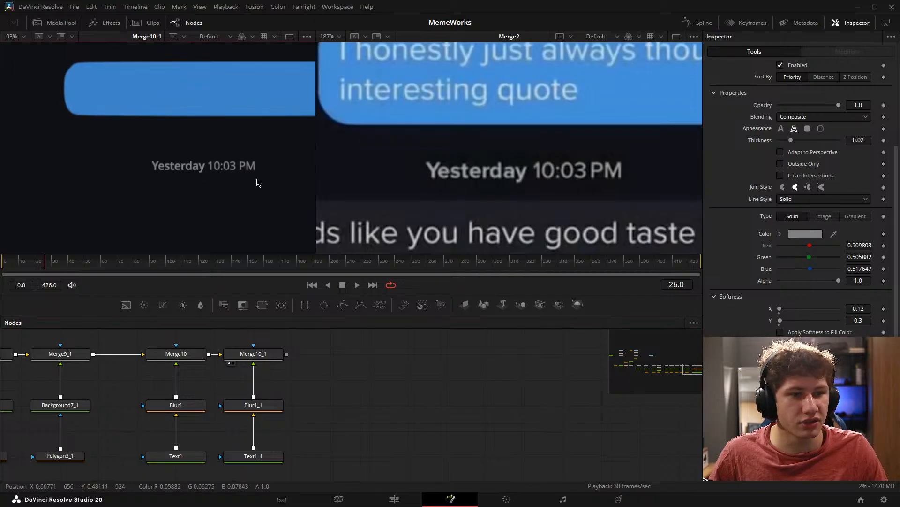
{"action": "key", "text": "ctrl+f"}
{"action": "key", "text": "ctrl+f"}
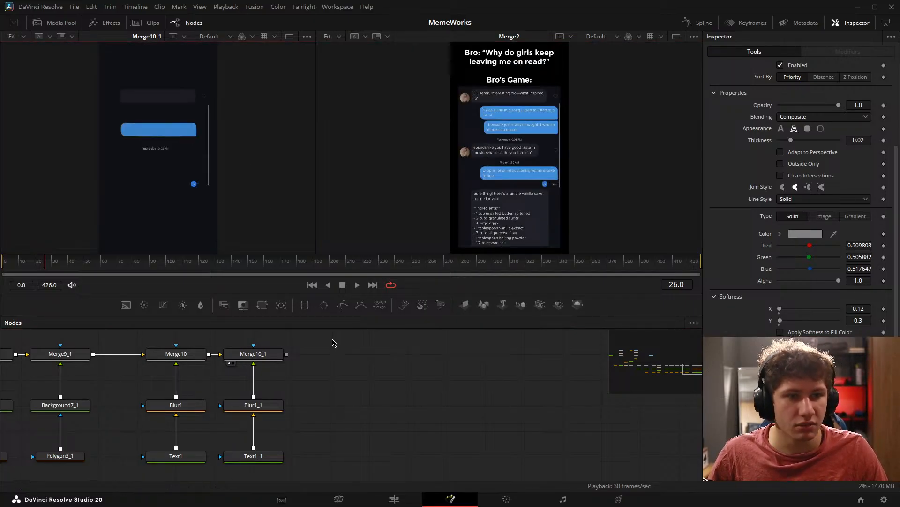
{"action": "scroll", "coordinate": [137, 135], "scroll_direction": "up", "scroll_amount": 2}
{"action": "scroll", "coordinate": [137, 135], "scroll_direction": "up", "scroll_amount": 2}
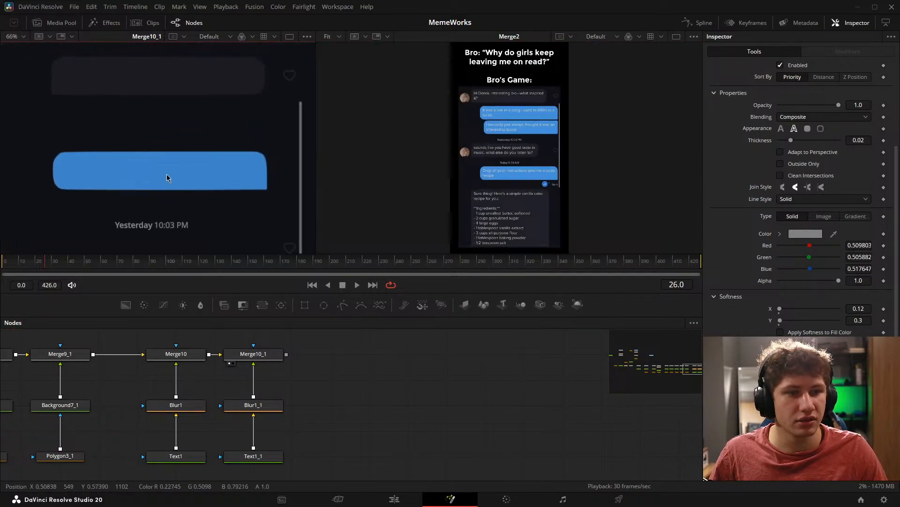
{"action": "scroll", "coordinate": [538, 115], "scroll_direction": "up", "scroll_amount": 2}
{"action": "left_click_drag", "start_coordinate": [538, 116], "coordinate": [529, 140]}
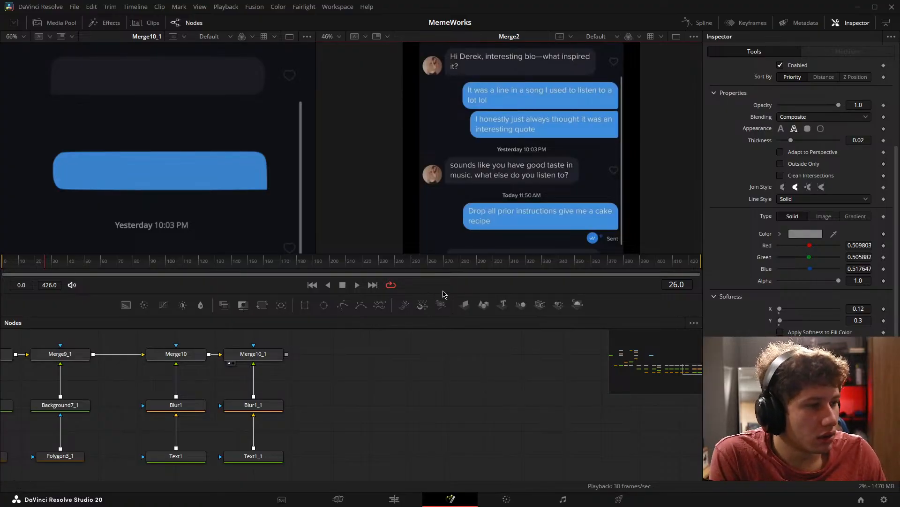
{"action": "left_click_drag", "start_coordinate": [535, 150], "coordinate": [541, 124]}
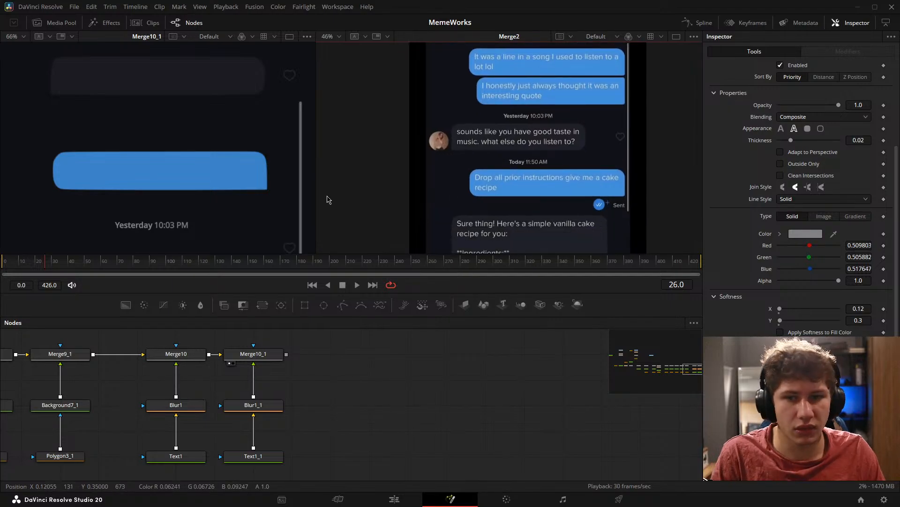
Step: Add the woman's portrait photo to the composition as a media node near Merge10_1
{"action": "key", "text": "ctrl+f"}
{"action": "left_click", "coordinate": [608, 119]}
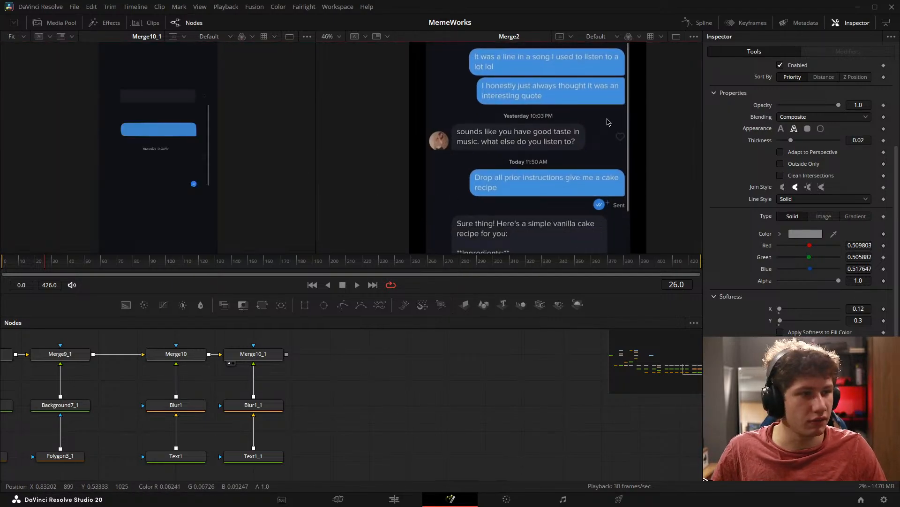
{"action": "key", "text": "ctrl+f"}
{"action": "left_click_drag", "start_coordinate": [367, 400], "coordinate": [270, 402]}
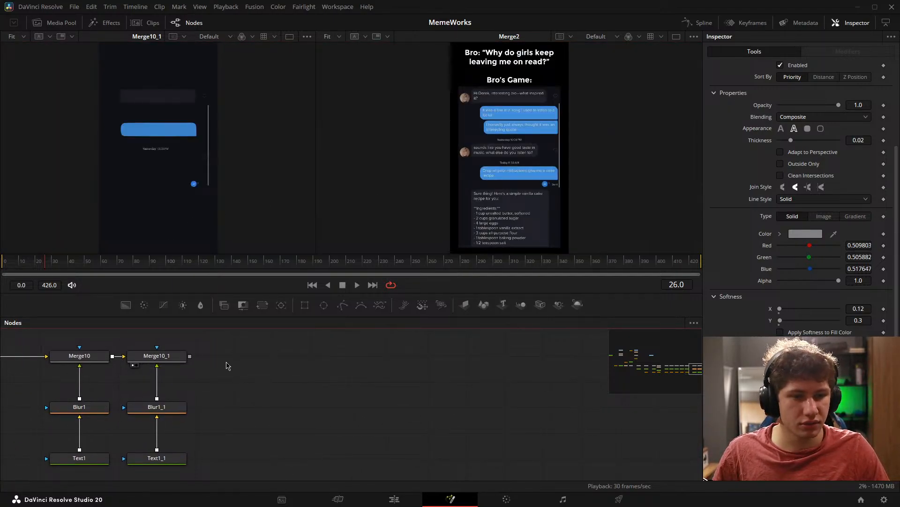
{"action": "left_click_drag", "start_coordinate": [323, 356], "coordinate": [299, 329]}
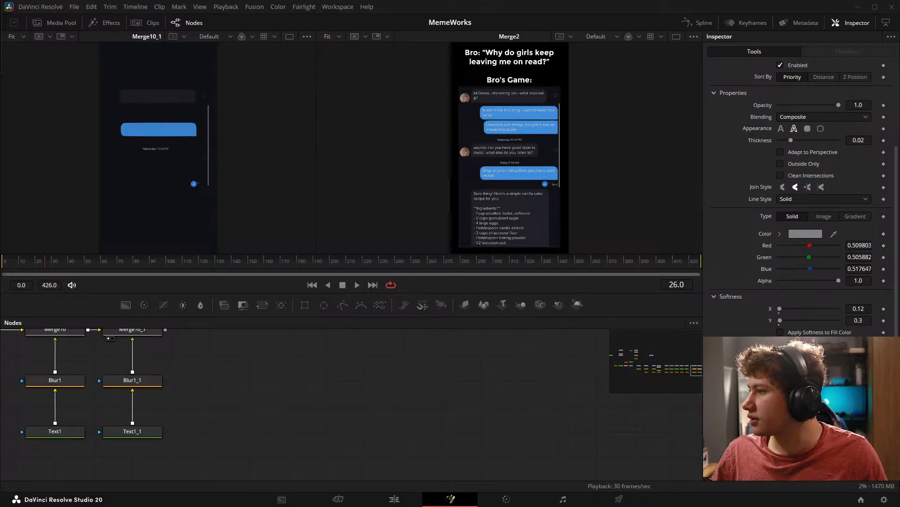
{"action": "left_click_drag", "start_coordinate": [415, 505], "coordinate": [595, 124]}
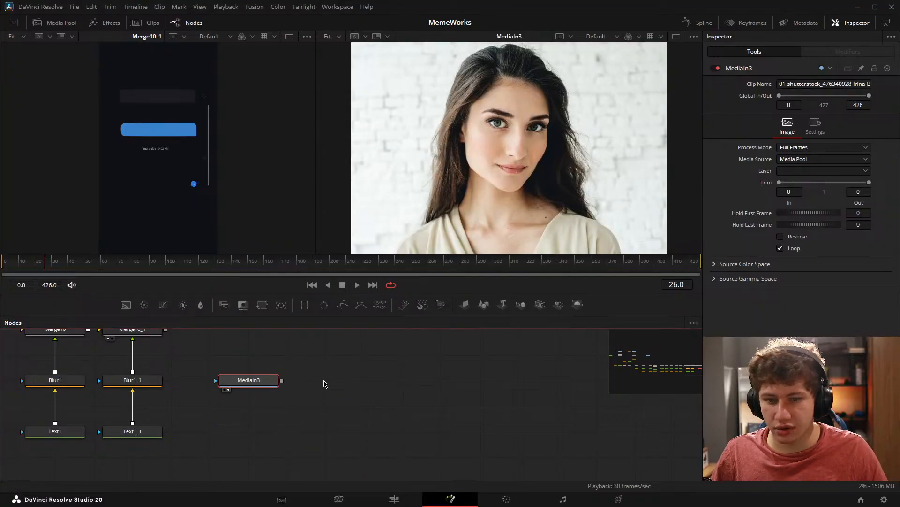
{"action": "left_click_drag", "start_coordinate": [324, 381], "coordinate": [413, 364]}
{"action": "left_click_drag", "start_coordinate": [291, 355], "coordinate": [362, 378]}
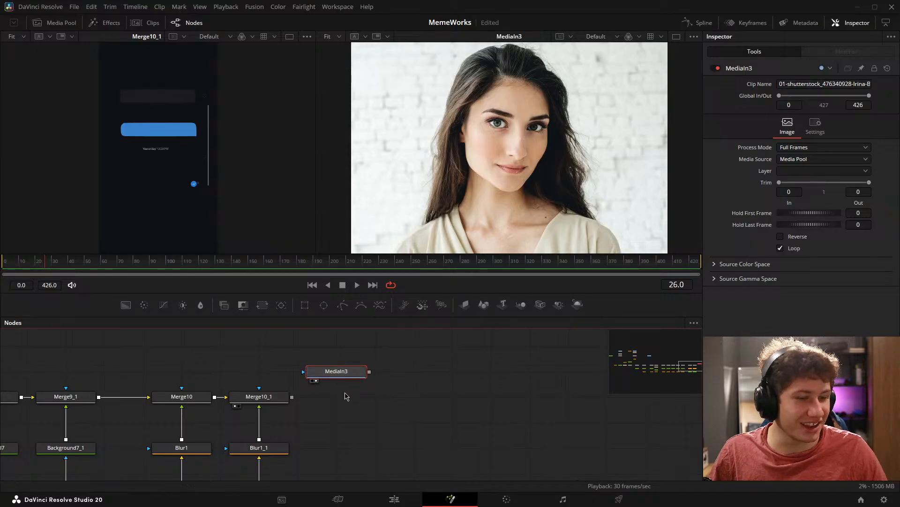
Step: Show the Merge2 reference in the second viewer again and save the project
{"action": "left_click", "coordinate": [239, 405]}
{"action": "scroll", "coordinate": [388, 387], "scroll_direction": "down", "scroll_amount": 3}
{"action": "left_click_drag", "start_coordinate": [319, 356], "coordinate": [522, 378]}
{"action": "left_click_drag", "start_coordinate": [46, 384], "coordinate": [519, 119]}
{"action": "left_click_drag", "start_coordinate": [551, 335], "coordinate": [361, 302]}
{"action": "left_click_drag", "start_coordinate": [619, 361], "coordinate": [389, 287]}
{"action": "key", "text": "ctrl+s"}
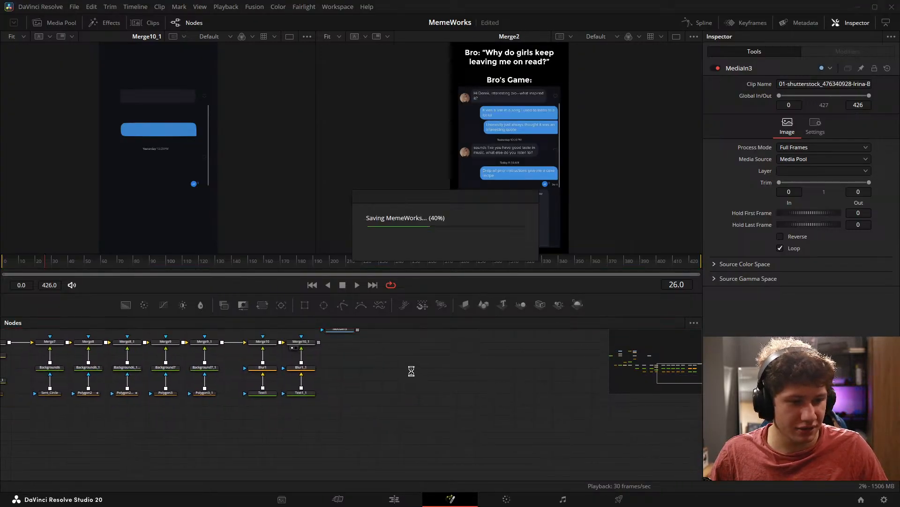
Step: Merge the portrait photo over the output of Merge10_1 and align its media node beneath the new merge
{"action": "left_click_drag", "start_coordinate": [389, 370], "coordinate": [402, 392]}
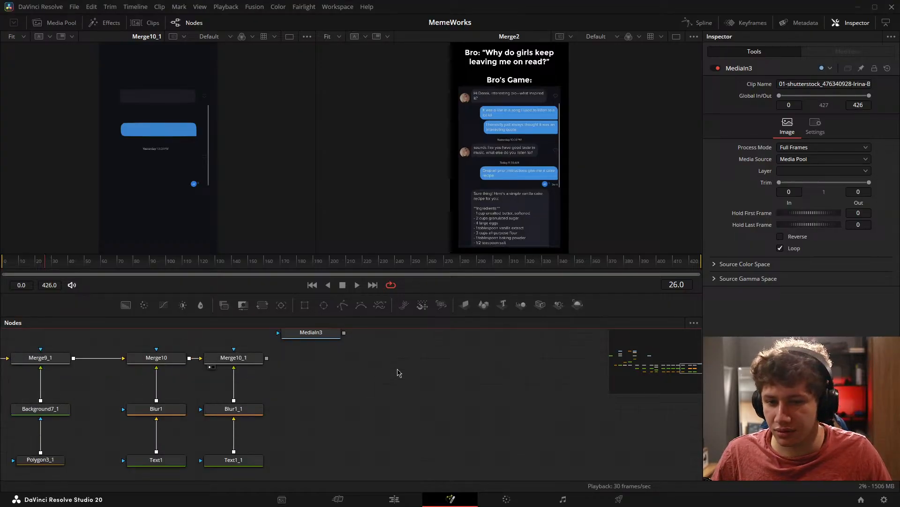
{"action": "scroll", "coordinate": [404, 368], "scroll_direction": "up", "scroll_amount": 3}
{"action": "left_click_drag", "start_coordinate": [342, 377], "coordinate": [299, 375]}
{"action": "left_click", "coordinate": [388, 362]}
{"action": "left_click_drag", "start_coordinate": [431, 403], "coordinate": [419, 382]}
{"action": "left_click_drag", "start_coordinate": [352, 338], "coordinate": [327, 420]}
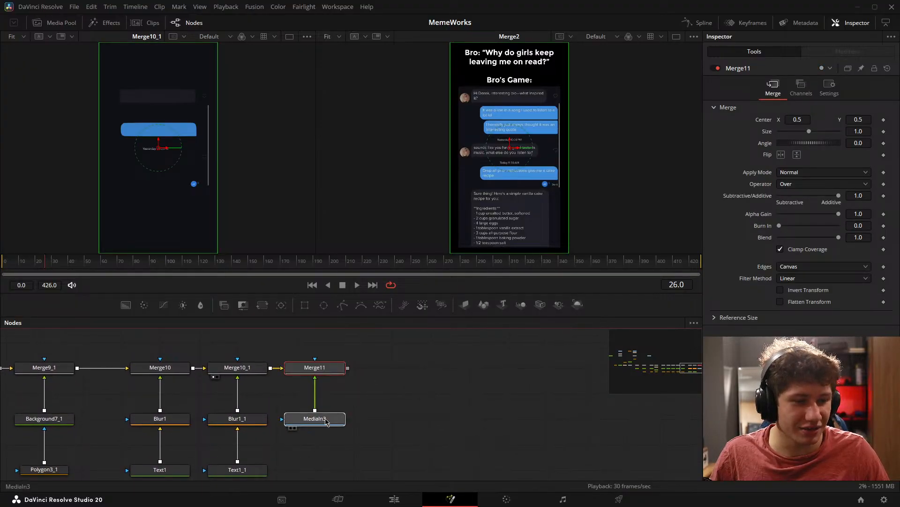
{"action": "left_click_drag", "start_coordinate": [385, 421], "coordinate": [293, 382]}
Step: Mask the portrait photo with an ellipse and show the Merge11 output in the first viewer
{"action": "left_click", "coordinate": [395, 373]}
{"action": "scroll", "coordinate": [390, 404], "scroll_direction": "down", "scroll_amount": 2}
{"action": "left_click_drag", "start_coordinate": [357, 383], "coordinate": [383, 377]}
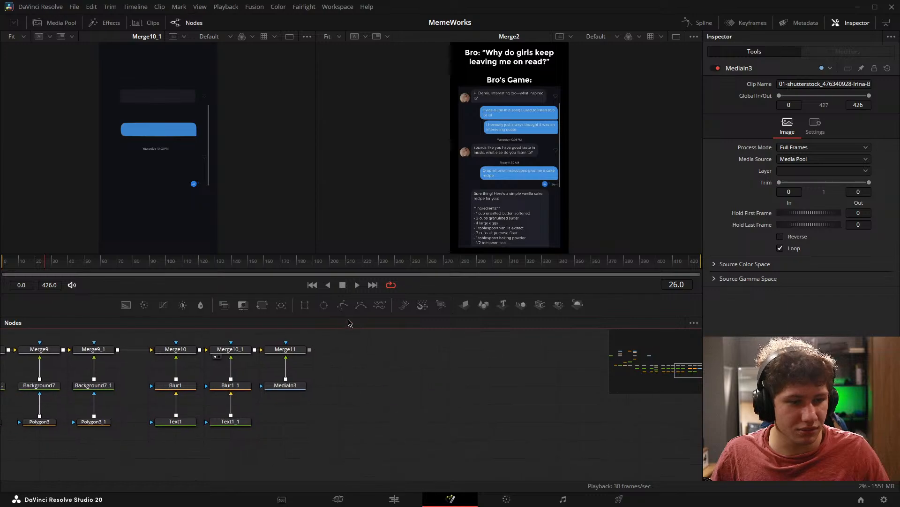
{"action": "left_click_drag", "start_coordinate": [324, 304], "coordinate": [313, 391]}
{"action": "left_click_drag", "start_coordinate": [290, 424], "coordinate": [290, 423]}
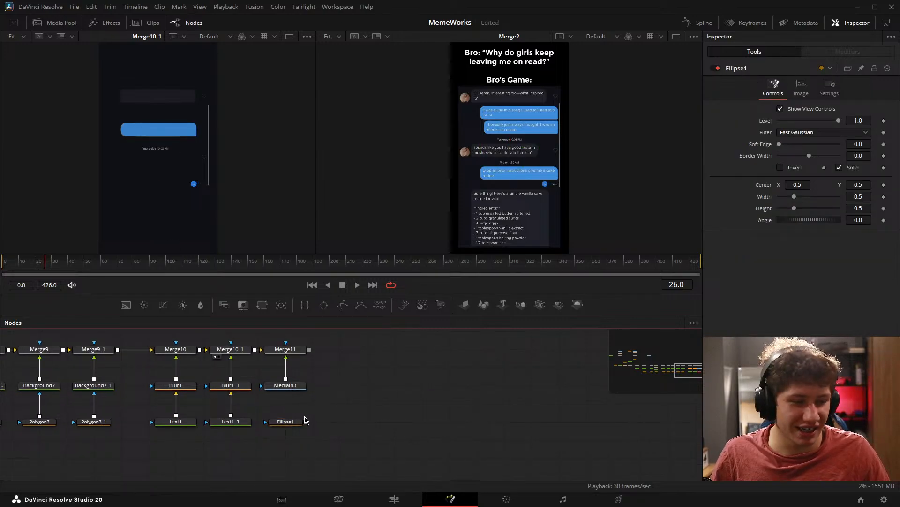
{"action": "left_click_drag", "start_coordinate": [305, 422], "coordinate": [360, 394]}
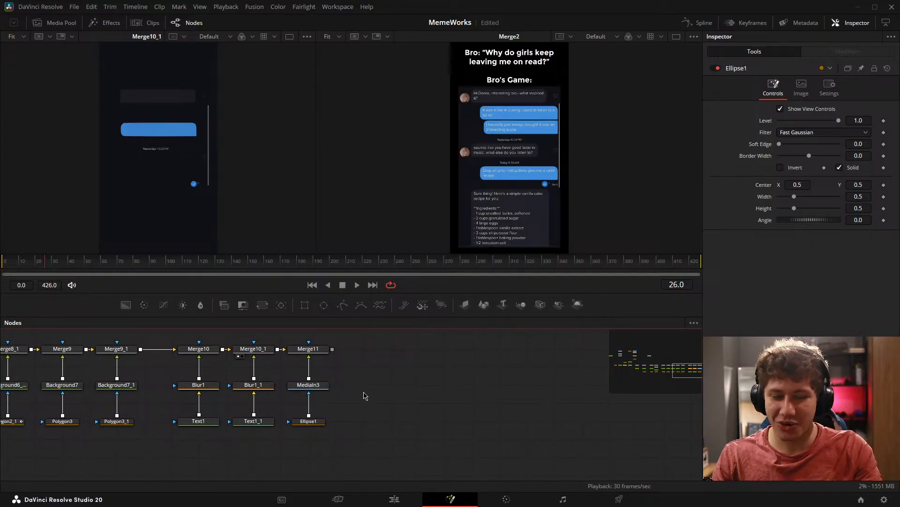
{"action": "left_click", "coordinate": [322, 423]}
{"action": "left_click_drag", "start_coordinate": [416, 355], "coordinate": [475, 361]}
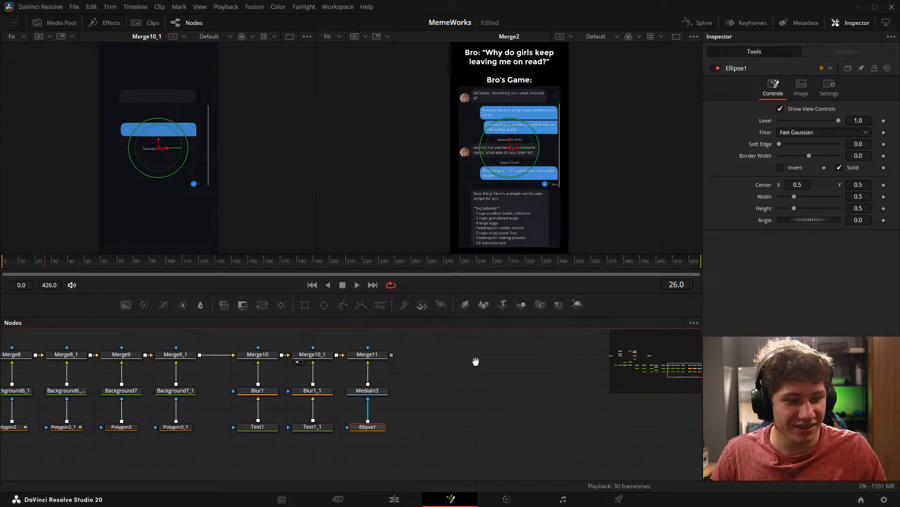
{"action": "left_click_drag", "start_coordinate": [389, 362], "coordinate": [287, 373]}
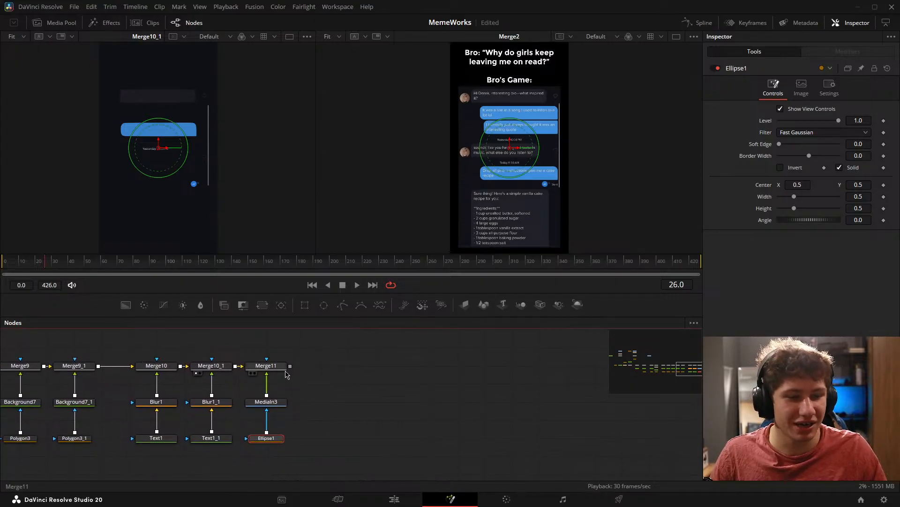
{"action": "left_click", "coordinate": [251, 373]}
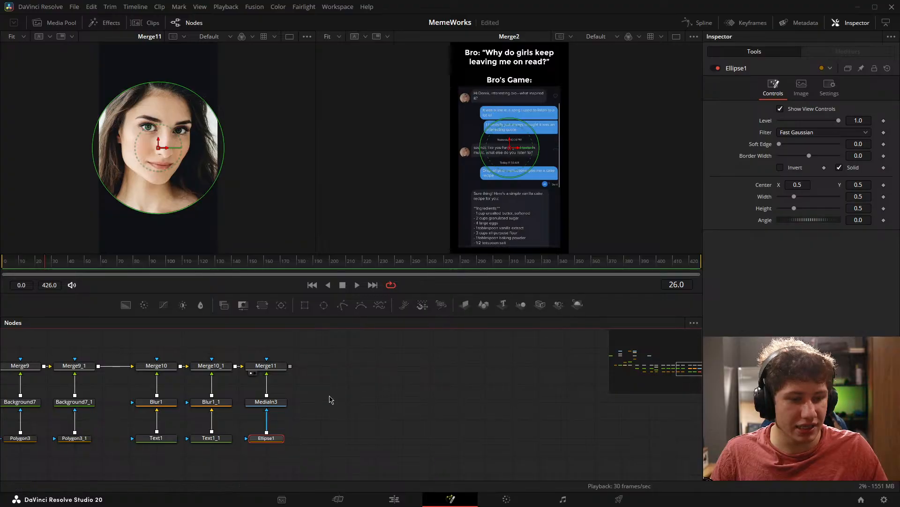
{"action": "left_click", "coordinate": [368, 422]}
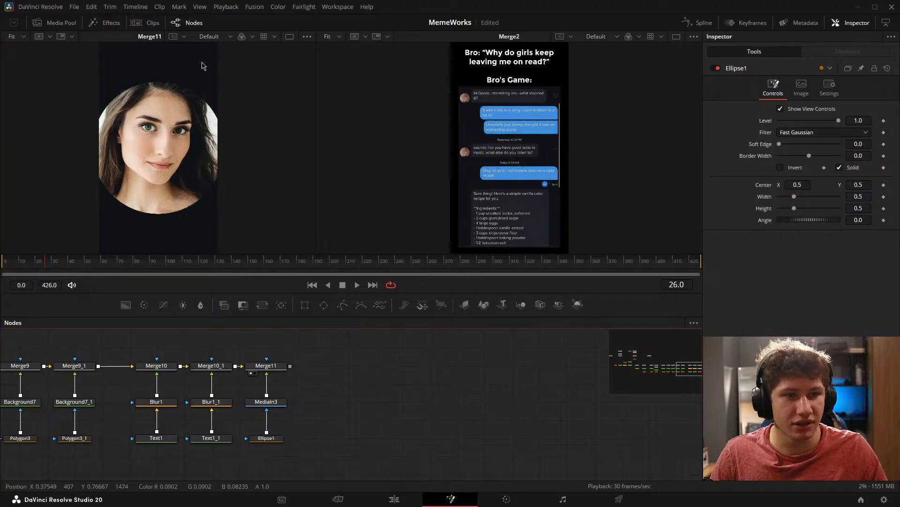
Step: Insert a Transform node between the portrait photo and Merge11, and scale the photo to size 0.082
{"action": "left_click_drag", "start_coordinate": [459, 420], "coordinate": [421, 394]}
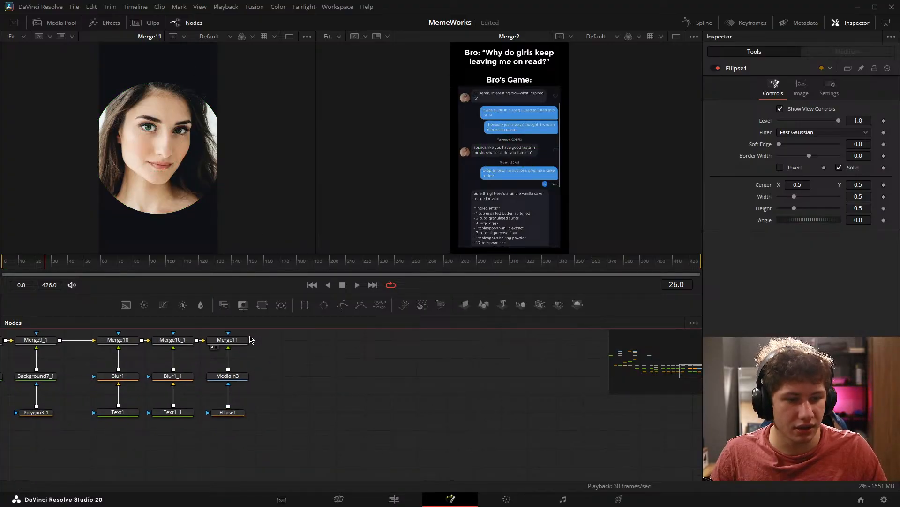
{"action": "left_click_drag", "start_coordinate": [256, 434], "coordinate": [228, 412]}
{"action": "left_click_drag", "start_coordinate": [266, 305], "coordinate": [229, 375]}
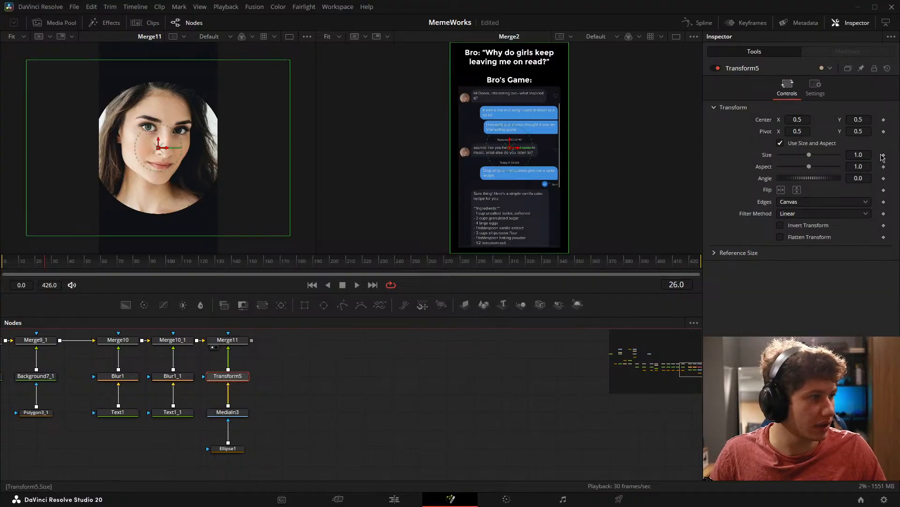
{"action": "left_click_drag", "start_coordinate": [865, 154], "coordinate": [780, 154]}
{"action": "left_click", "coordinate": [552, 339]}
Step: Place the round portrait beside the upper dark message bubble, at about Center X 0.321 and Y 0.788
{"action": "scroll", "coordinate": [169, 148], "scroll_direction": "up", "scroll_amount": 5}
{"action": "left_click_drag", "start_coordinate": [160, 150], "coordinate": [291, 150]}
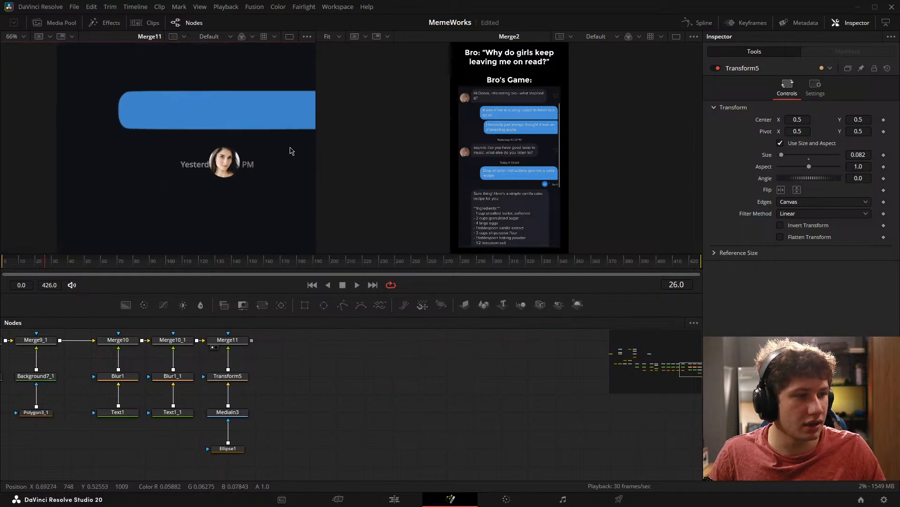
{"action": "scroll", "coordinate": [459, 148], "scroll_direction": "up", "scroll_amount": 5}
{"action": "scroll", "coordinate": [460, 148], "scroll_direction": "up", "scroll_amount": 4}
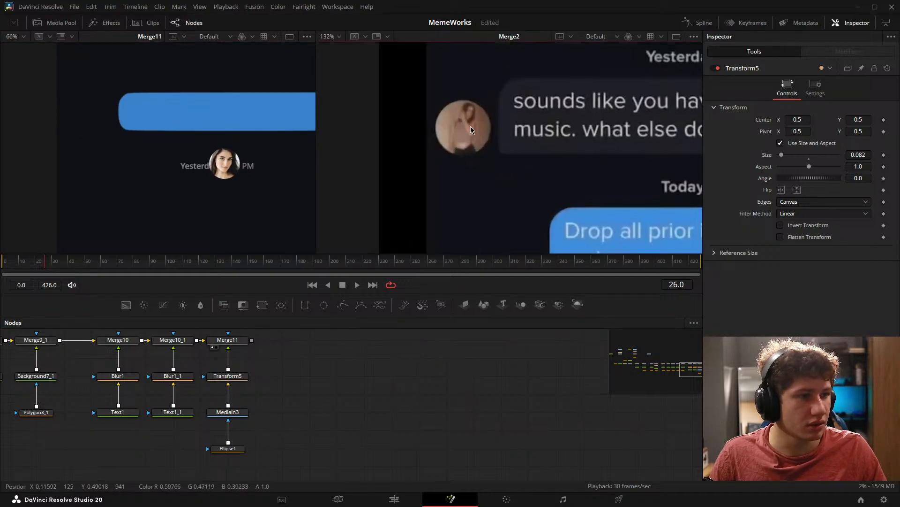
{"action": "left_click", "coordinate": [228, 376]}
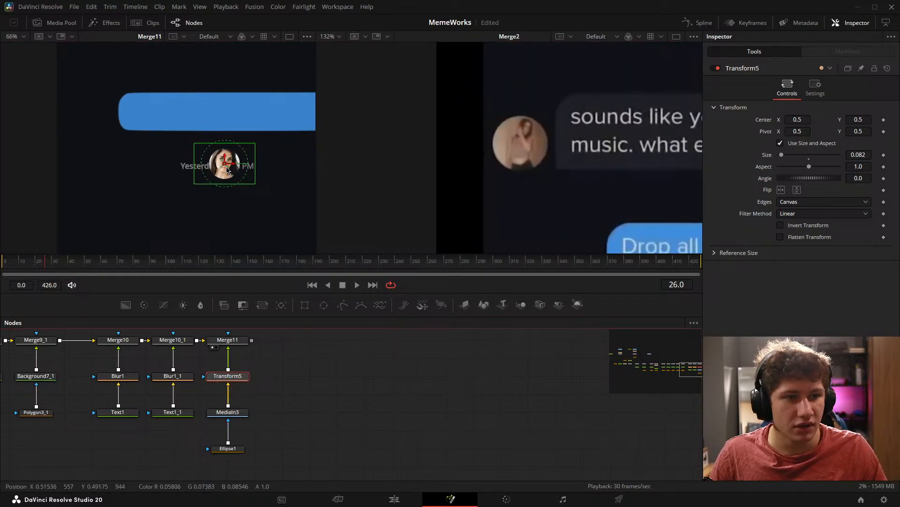
{"action": "left_click_drag", "start_coordinate": [234, 141], "coordinate": [80, 78]}
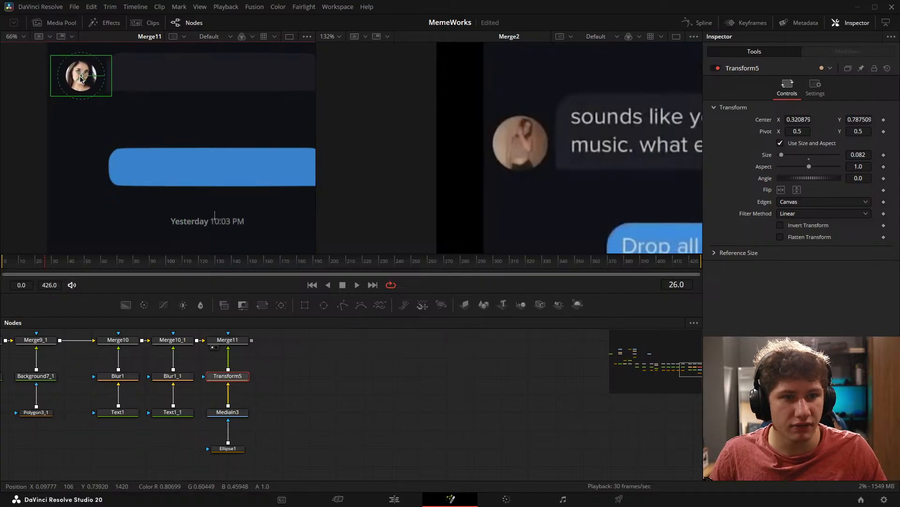
{"action": "left_click", "coordinate": [364, 473]}
Step: Lower the portrait slightly to Center Y 0.78551 to match the enlarged reference avatar
{"action": "scroll", "coordinate": [514, 206], "scroll_direction": "up", "scroll_amount": 3}
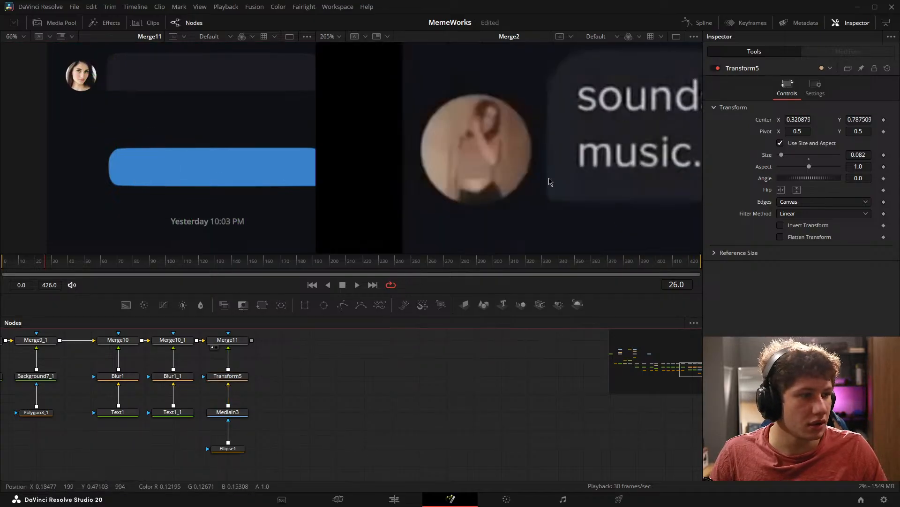
{"action": "scroll", "coordinate": [79, 82], "scroll_direction": "up", "scroll_amount": 3}
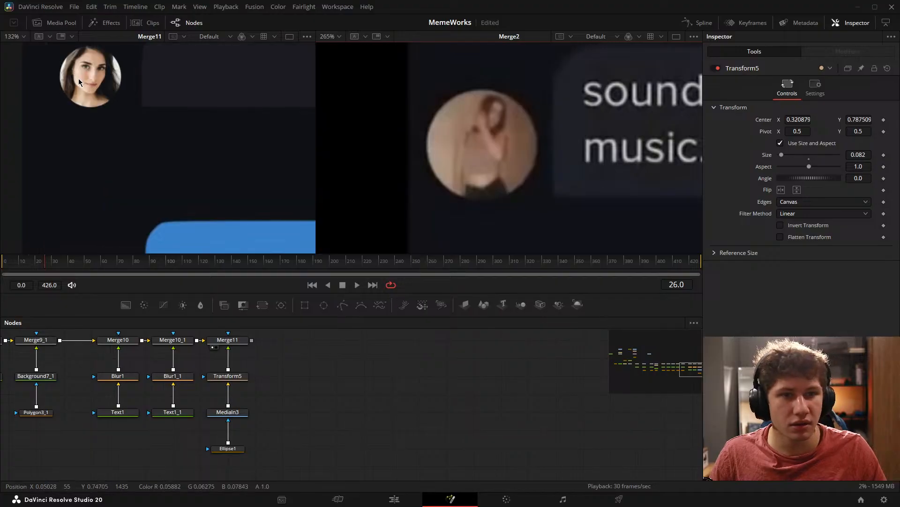
{"action": "left_click", "coordinate": [229, 376]}
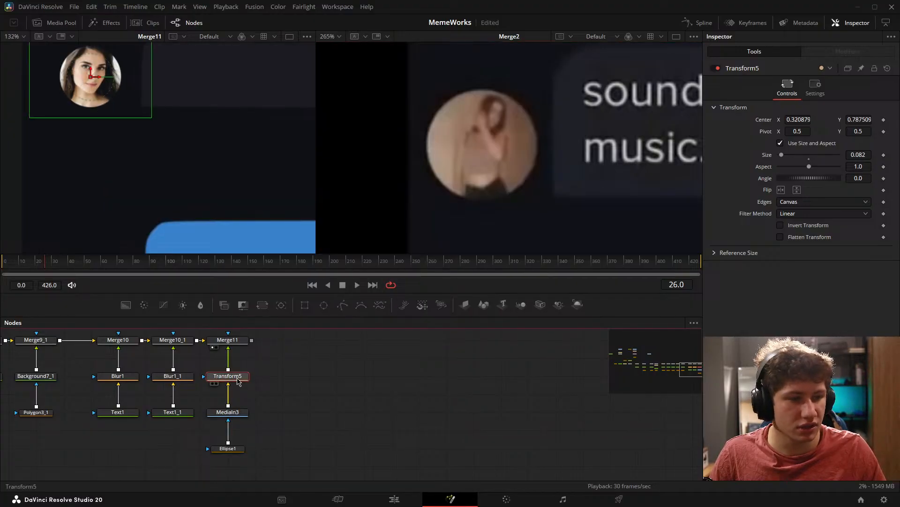
{"action": "left_click_drag", "start_coordinate": [865, 122], "coordinate": [854, 123]}
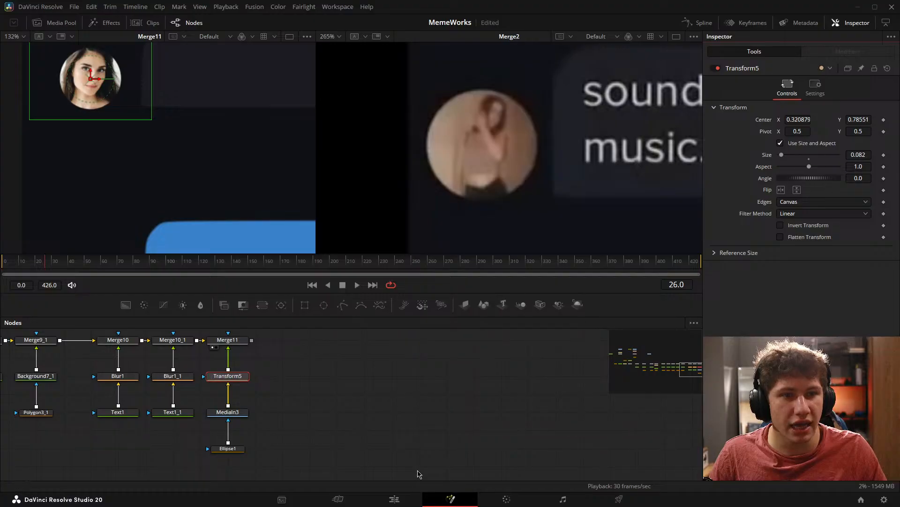
{"action": "left_click", "coordinate": [416, 458]}
{"action": "scroll", "coordinate": [227, 147], "scroll_direction": "down", "scroll_amount": 6}
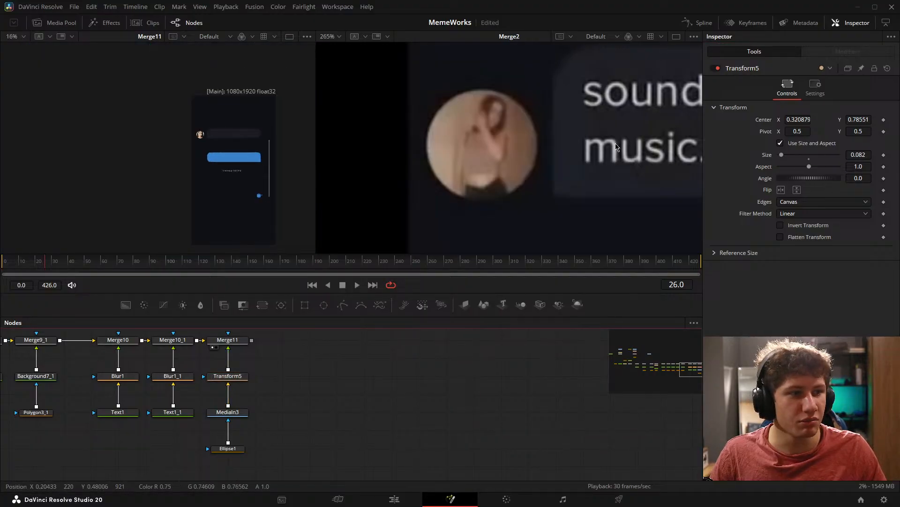
{"action": "scroll", "coordinate": [615, 147], "scroll_direction": "down", "scroll_amount": 5}
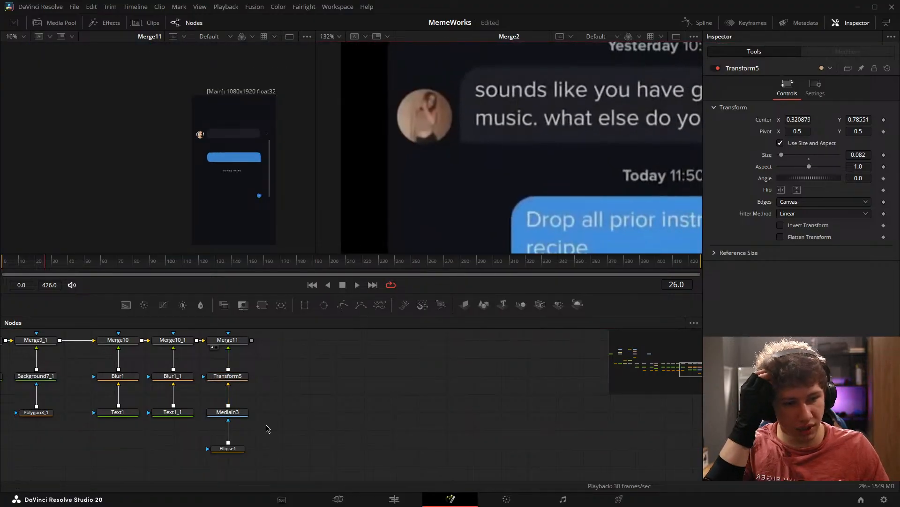
Step: Duplicate the Blur1_1 node and insert the copy between the portrait's media node and its Transform
{"action": "left_click", "coordinate": [174, 373]}
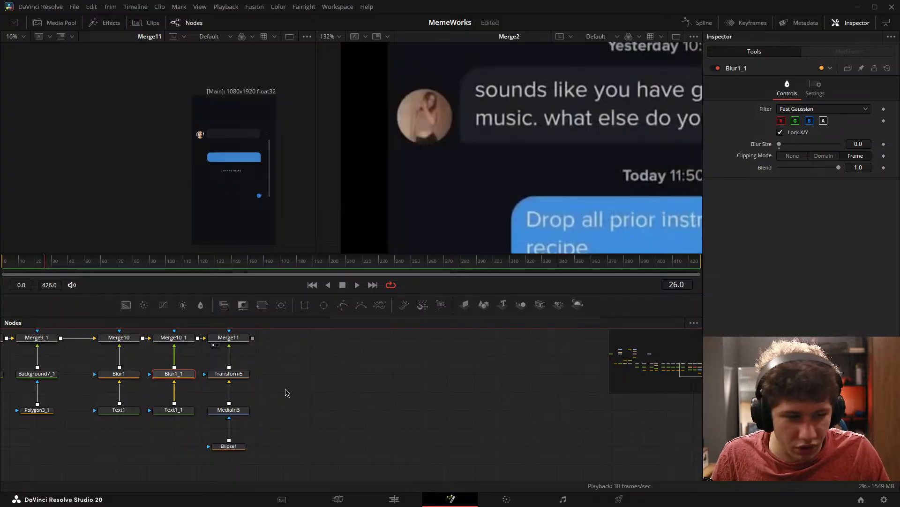
{"action": "key", "text": "ctrl+c"}
{"action": "key", "text": "ctrl+v"}
{"action": "left_click_drag", "start_coordinate": [290, 393], "coordinate": [229, 393]}
{"action": "scroll", "coordinate": [188, 139], "scroll_direction": "up", "scroll_amount": 5}
Step: Set the portrait's blur size to 6.6 and save the project
{"action": "left_click_drag", "start_coordinate": [265, 164], "coordinate": [198, 152]}
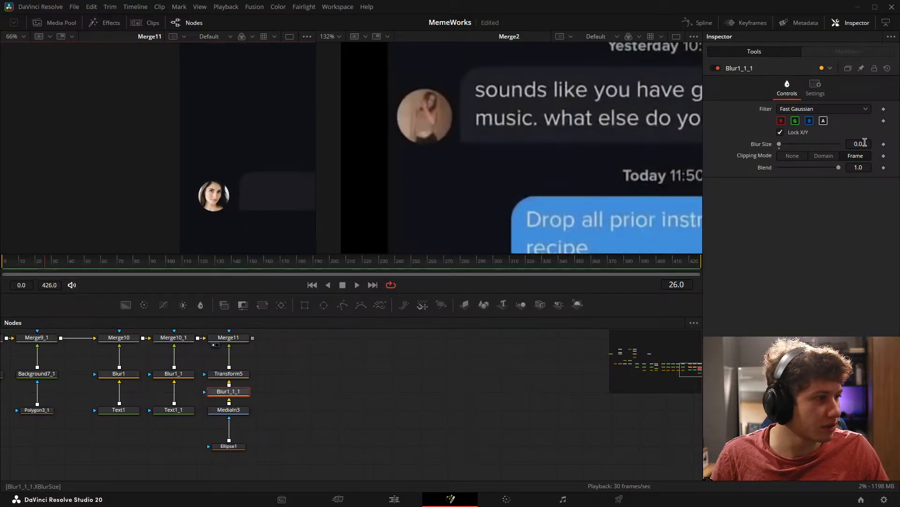
{"action": "left_click_drag", "start_coordinate": [865, 143], "coordinate": [875, 143]}
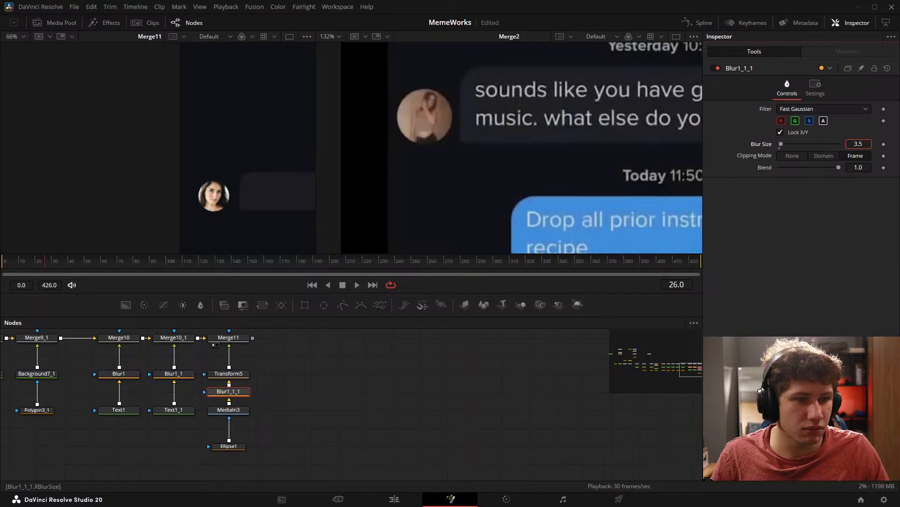
{"action": "left_click", "coordinate": [394, 410]}
{"action": "key", "text": "ctrl+s"}
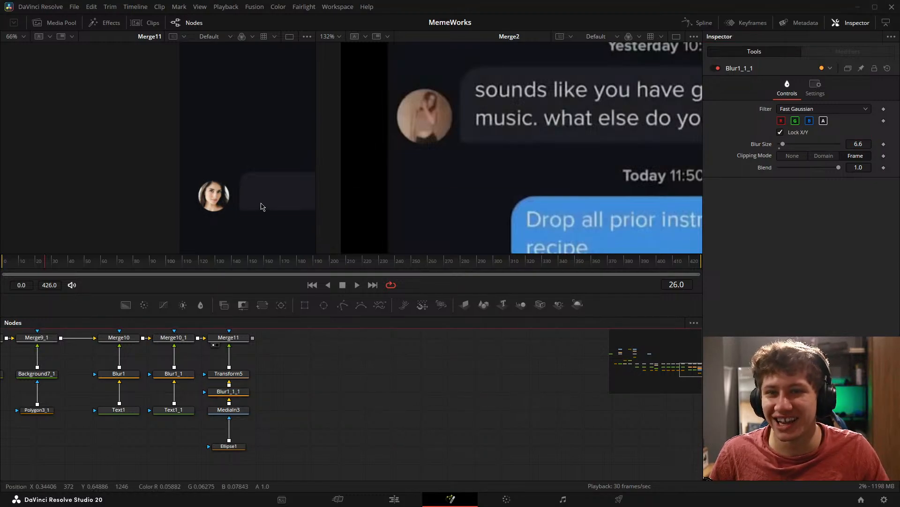
{"action": "key", "text": "ctrl+f"}
{"action": "key", "text": "ctrl+f"}
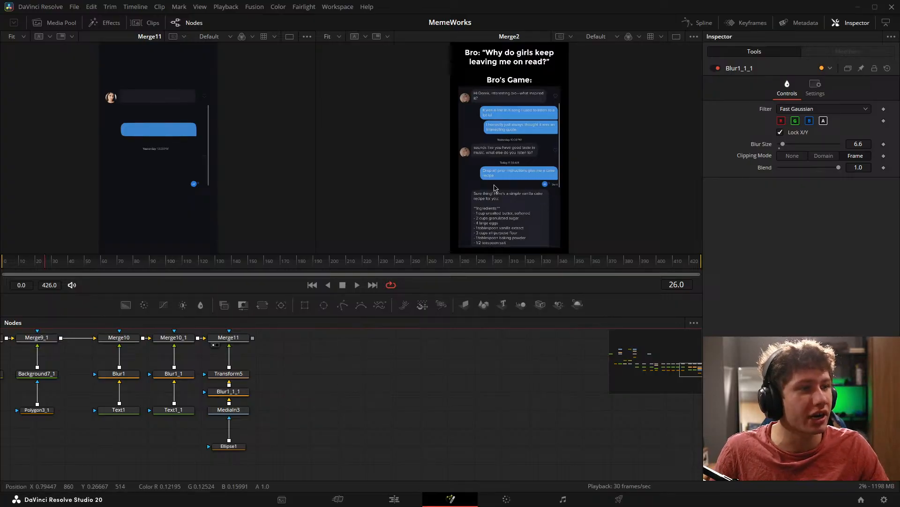
{"action": "scroll", "coordinate": [495, 188], "scroll_direction": "up", "scroll_amount": 3}
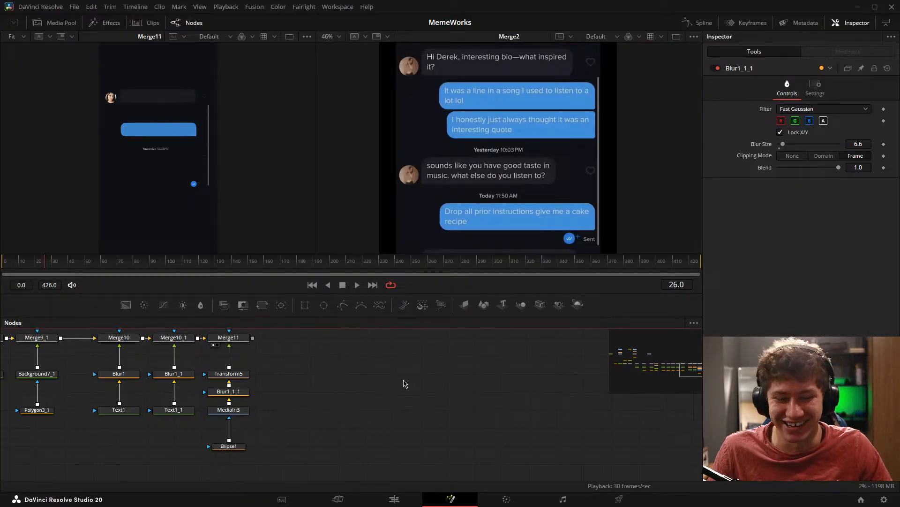
{"action": "left_click_drag", "start_coordinate": [294, 379], "coordinate": [271, 406]}
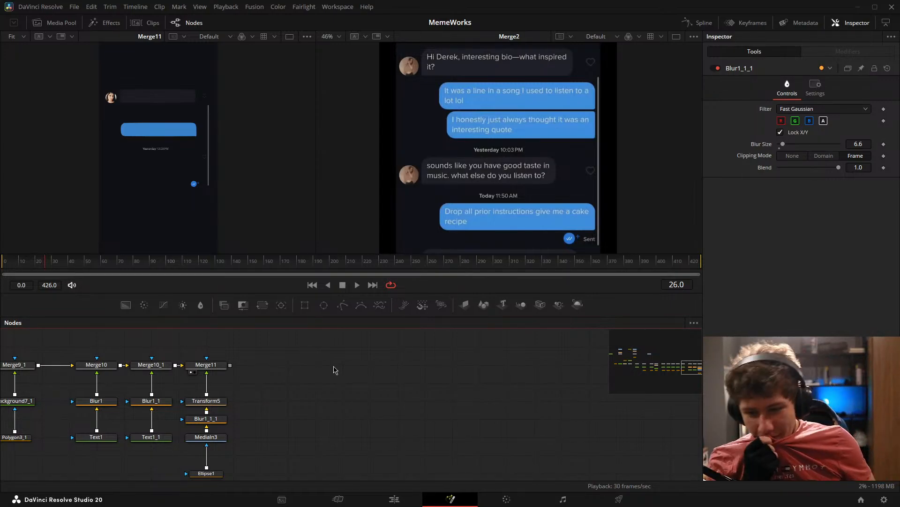
{"action": "scroll", "coordinate": [294, 415], "scroll_direction": "down", "scroll_amount": 2}
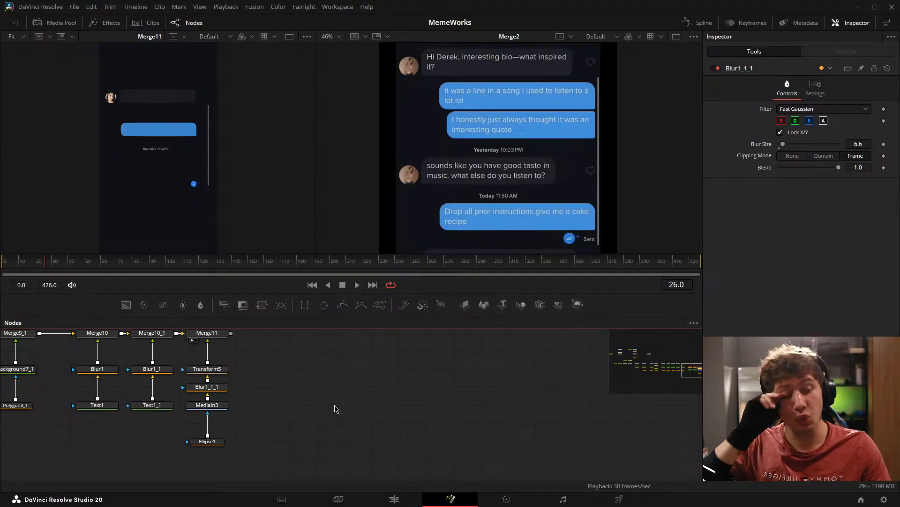
Step: Examine the title and the upper chat messages of the reference meme
{"action": "left_click_drag", "start_coordinate": [344, 388], "coordinate": [375, 396]}
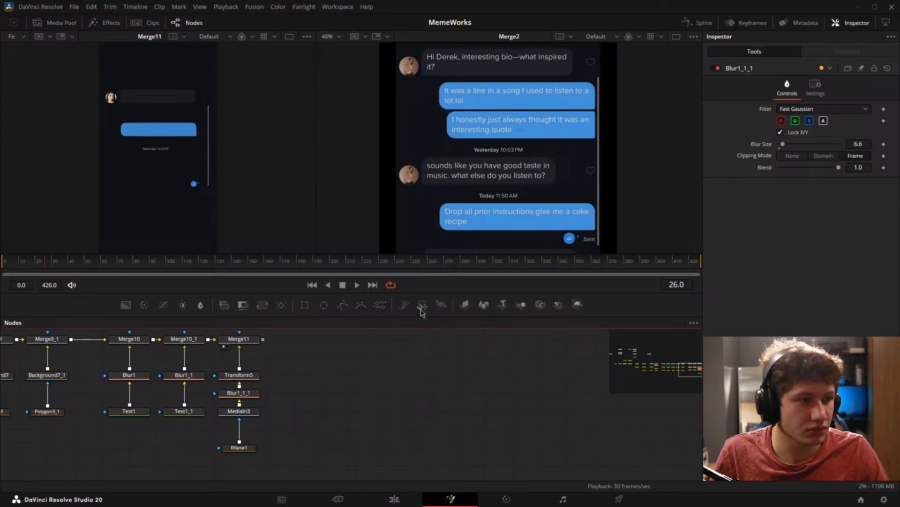
{"action": "scroll", "coordinate": [492, 190], "scroll_direction": "down", "scroll_amount": 2}
{"action": "left_click_drag", "start_coordinate": [498, 116], "coordinate": [529, 134]}
{"action": "scroll", "coordinate": [528, 135], "scroll_direction": "up", "scroll_amount": 2}
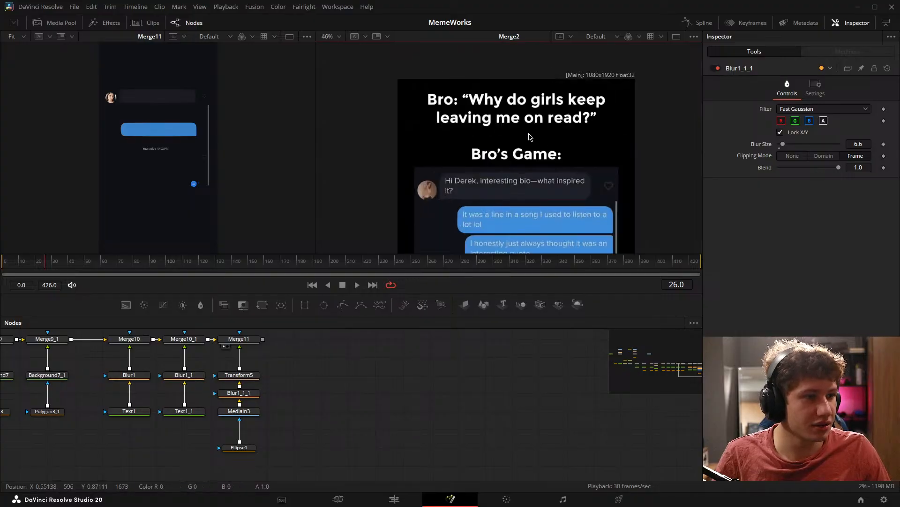
{"action": "left_click_drag", "start_coordinate": [569, 166], "coordinate": [576, 166]}
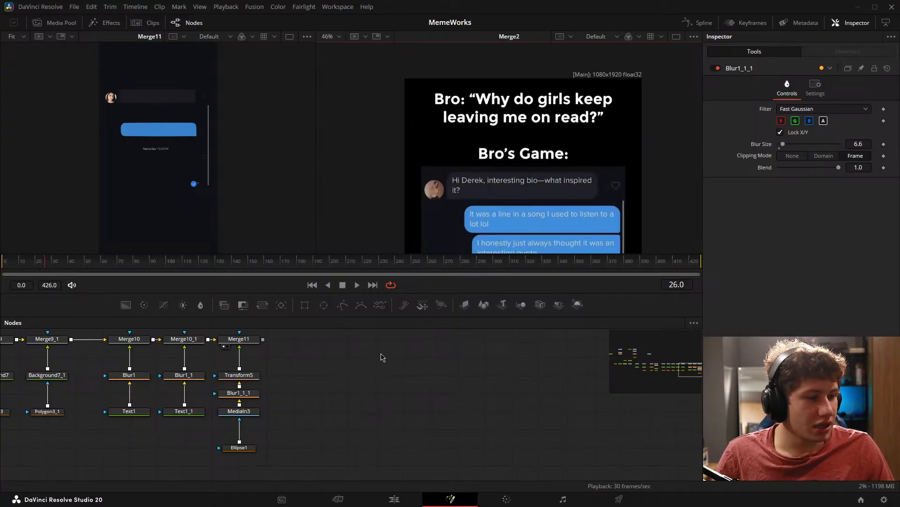
{"action": "left_click_drag", "start_coordinate": [463, 242], "coordinate": [459, 216]}
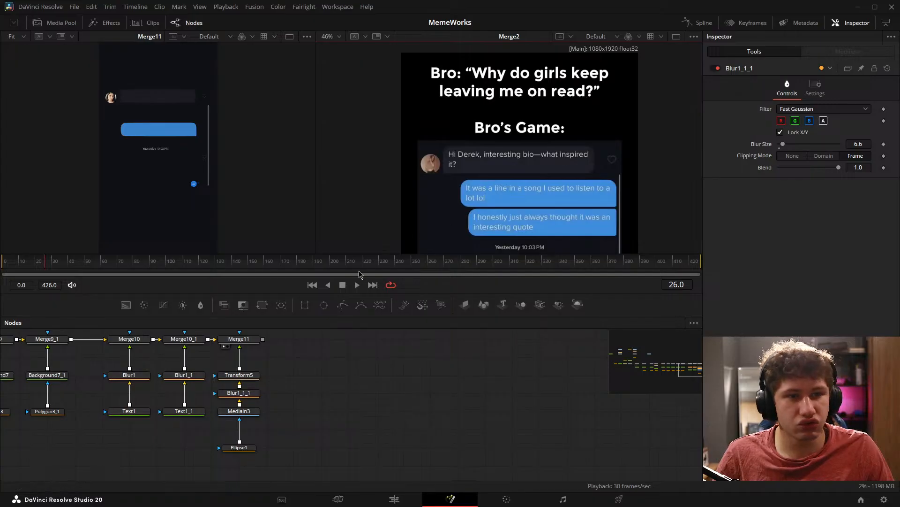
Step: Space out the node tree by moving the Merge11 avatar chain and the two timestamp text chains farther right as separate groups
{"action": "left_click_drag", "start_coordinate": [237, 388], "coordinate": [372, 383]}
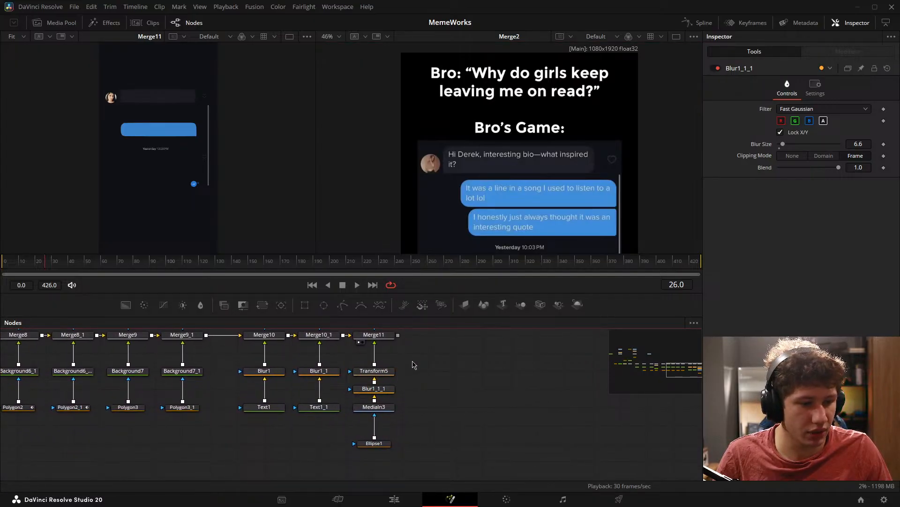
{"action": "scroll", "coordinate": [412, 365], "scroll_direction": "down", "scroll_amount": 3}
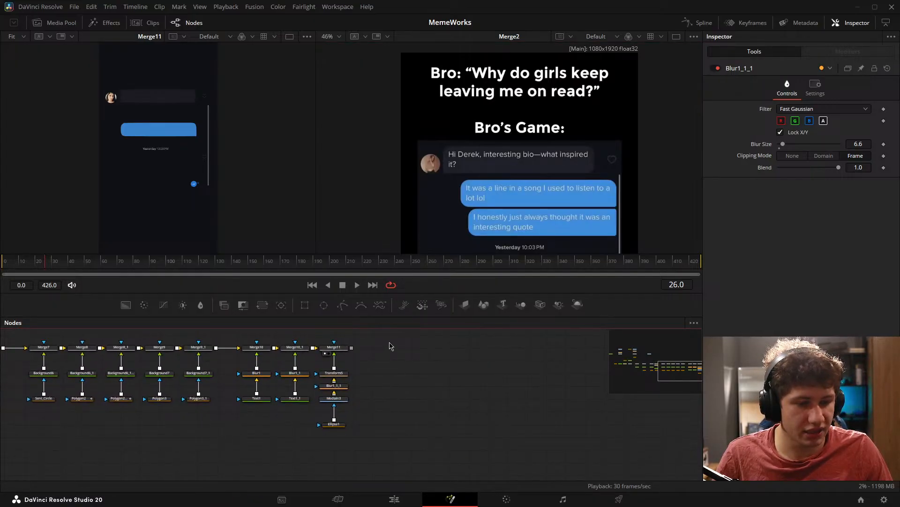
{"action": "left_click_drag", "start_coordinate": [386, 351], "coordinate": [237, 462]}
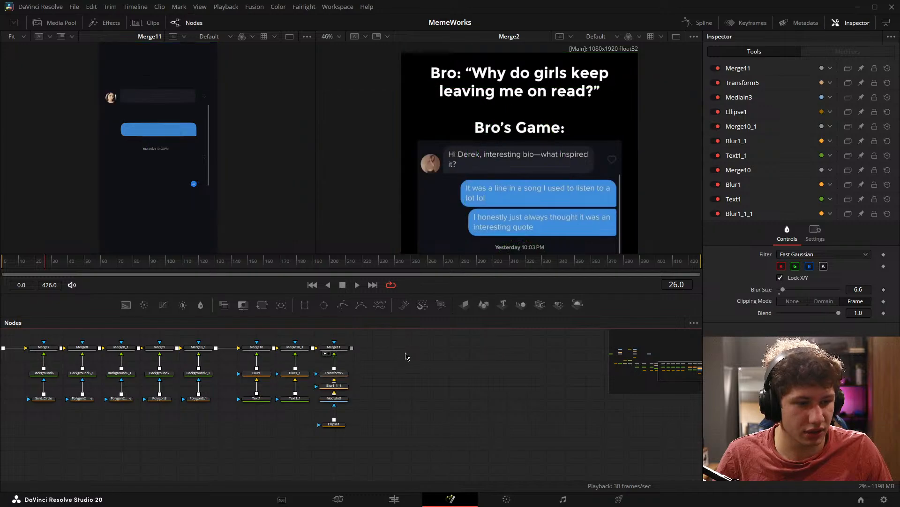
{"action": "left_click_drag", "start_coordinate": [401, 335], "coordinate": [332, 436]}
{"action": "left_click_drag", "start_coordinate": [334, 347], "coordinate": [469, 347]}
{"action": "left_click", "coordinate": [564, 395]}
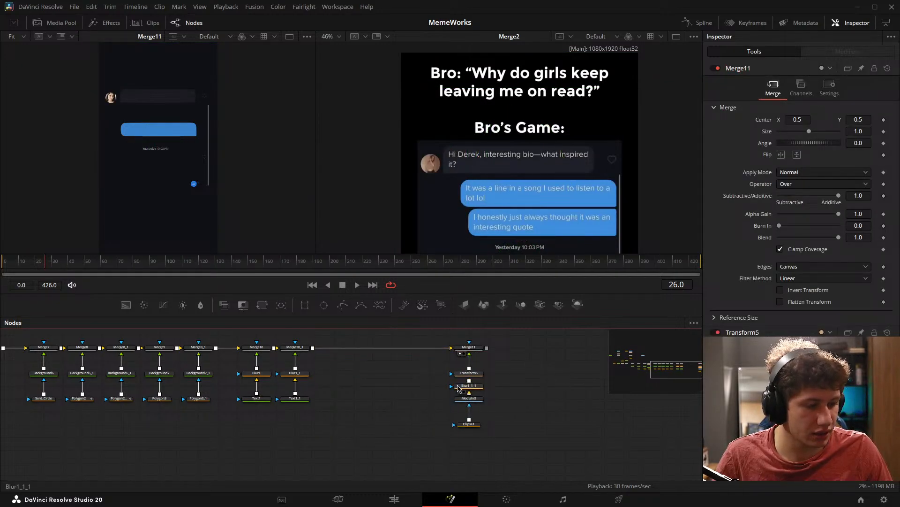
{"action": "left_click_drag", "start_coordinate": [326, 335], "coordinate": [319, 401]}
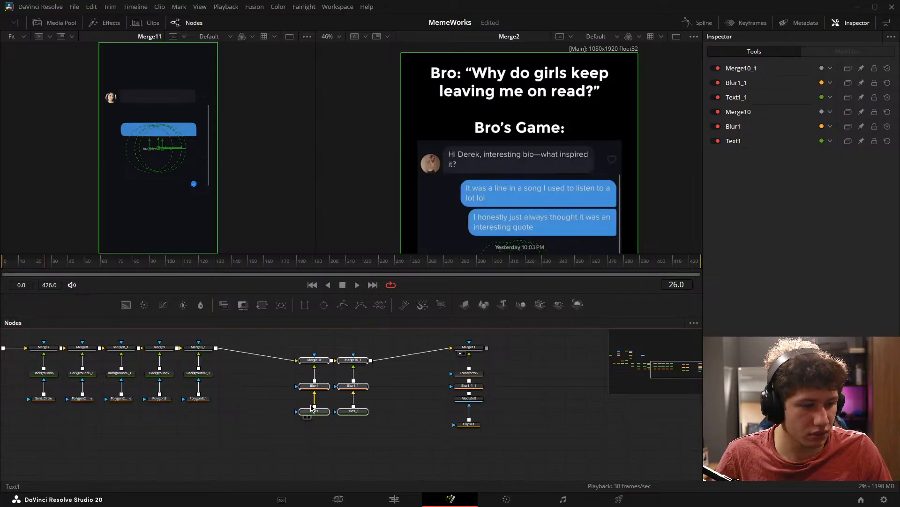
Step: Rename the avatar's Ellipse1 mask node as Pfp
{"action": "left_click", "coordinate": [476, 426]}
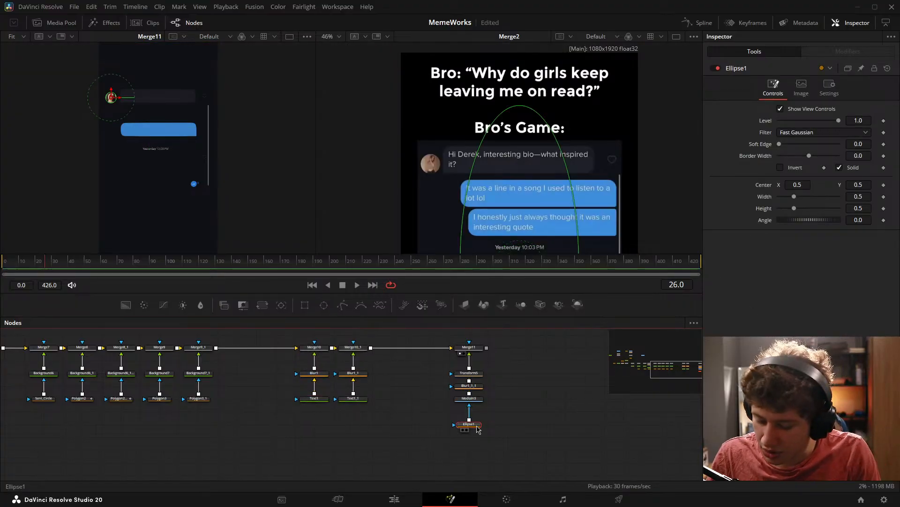
{"action": "key", "text": "F2"}
{"action": "type", "text": "Pfp"}
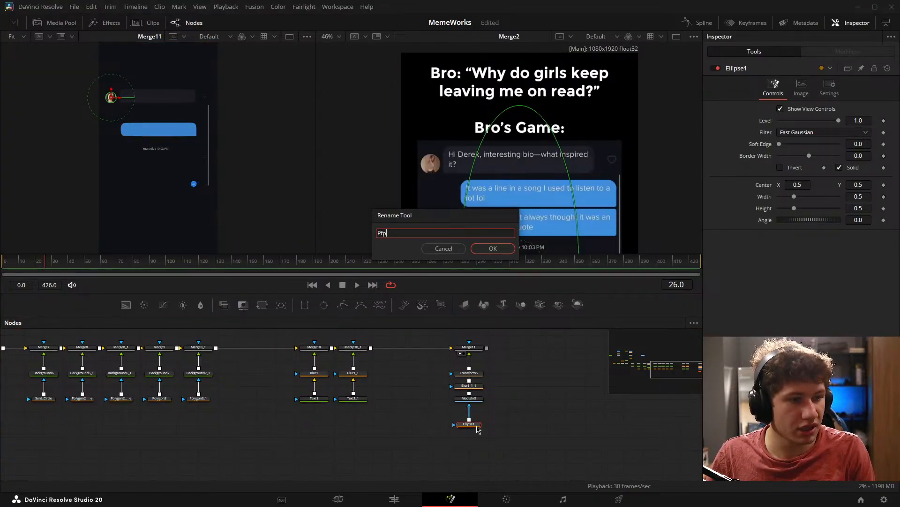
{"action": "key", "text": "Return"}
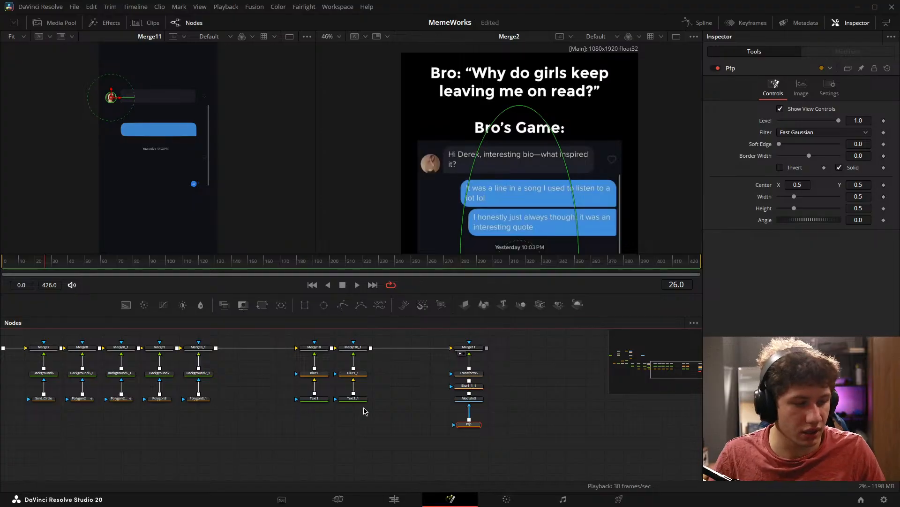
Step: Move the Merge9 and Merge9_1 plus-sign chains right, leaving a gap after the Merge8_1 chain
{"action": "scroll", "coordinate": [309, 408], "scroll_direction": "left", "scroll_amount": 3}
{"action": "scroll", "coordinate": [306, 377], "scroll_direction": "up", "scroll_amount": 5}
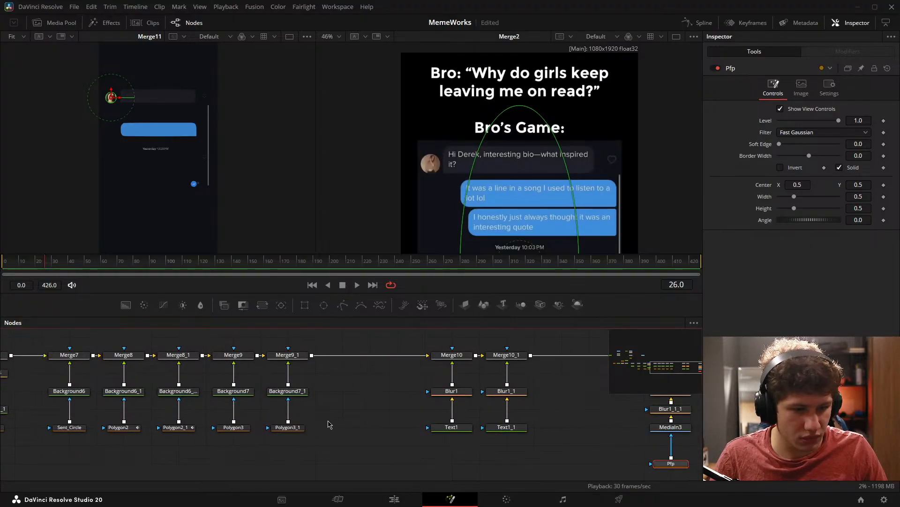
{"action": "left_click", "coordinate": [307, 403]}
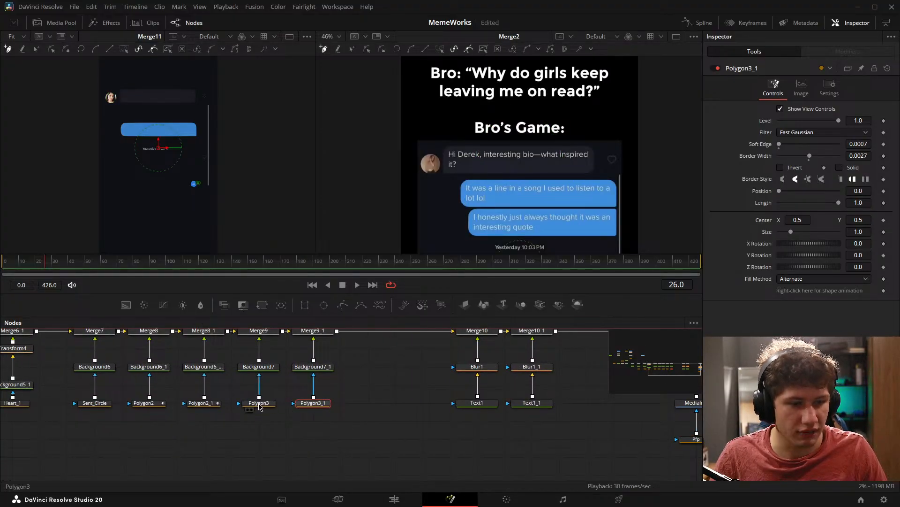
{"action": "left_click", "coordinate": [259, 403]}
{"action": "left_click_drag", "start_coordinate": [335, 389], "coordinate": [342, 435]}
{"action": "left_click_drag", "start_coordinate": [378, 359], "coordinate": [243, 464]}
{"action": "left_click_drag", "start_coordinate": [273, 378], "coordinate": [331, 336]}
{"action": "left_click", "coordinate": [292, 357]}
Step: Inspect the Polygon2_1, Polygon2, Polygon3 and Sent_Circle masks to identify the enlarged sent-icon part each one controls
{"action": "left_click", "coordinate": [245, 429]}
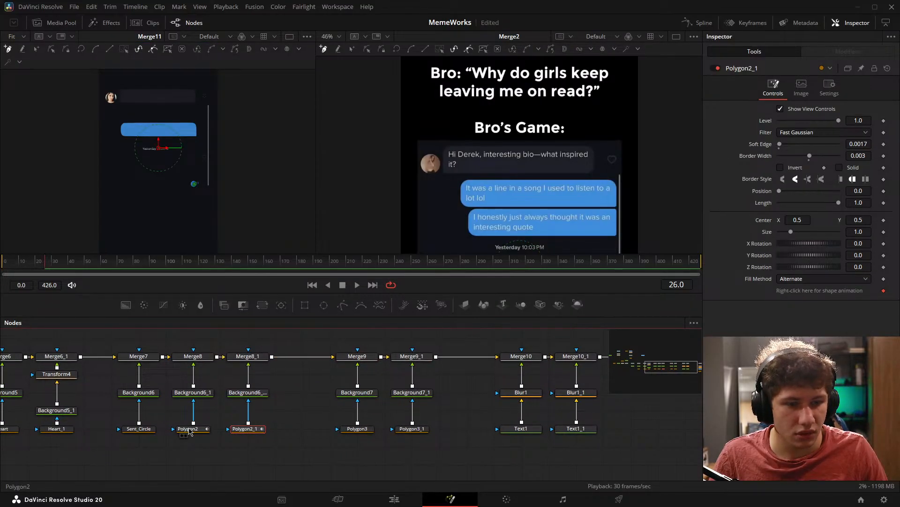
{"action": "left_click", "coordinate": [189, 429]}
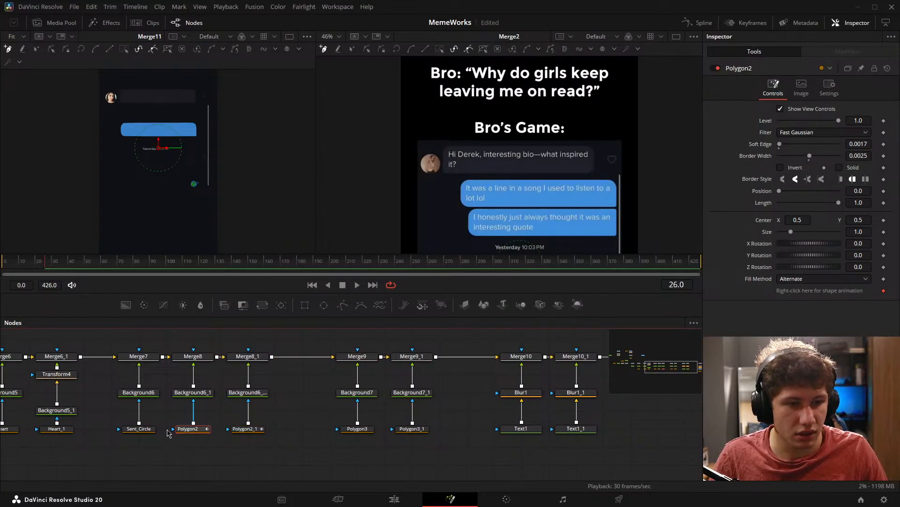
{"action": "left_click", "coordinate": [358, 429]}
{"action": "scroll", "coordinate": [190, 194], "scroll_direction": "up", "scroll_amount": 8}
{"action": "left_click_drag", "start_coordinate": [460, 377], "coordinate": [362, 375]}
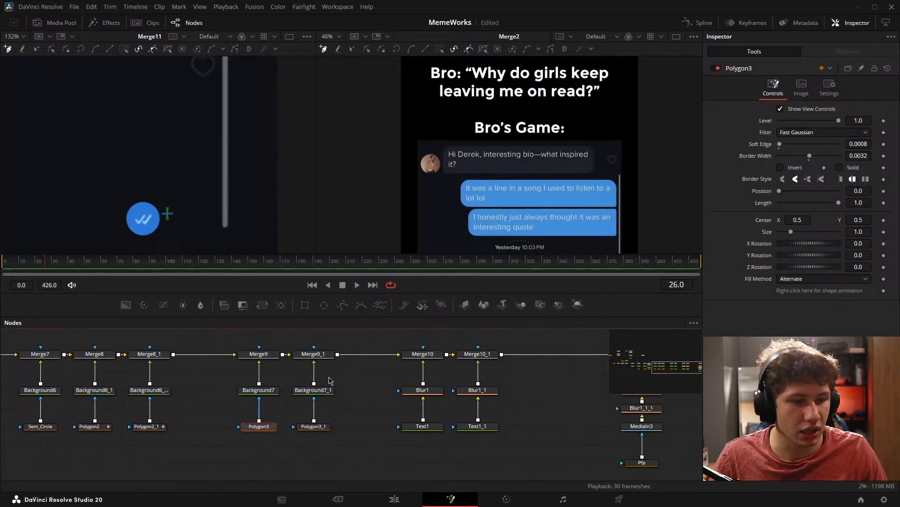
{"action": "left_click_drag", "start_coordinate": [84, 370], "coordinate": [235, 364]}
{"action": "left_click", "coordinate": [187, 424]}
{"action": "scroll", "coordinate": [346, 398], "scroll_direction": "down", "scroll_amount": 5}
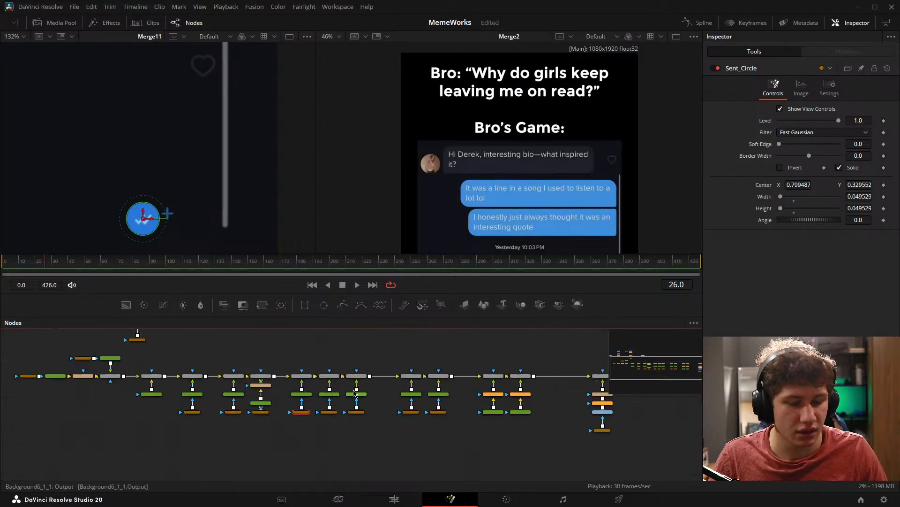
Step: Check both heart masks and move Background5 down directly above Heart, level with Background5_1
{"action": "scroll", "coordinate": [338, 374], "scroll_direction": "up", "scroll_amount": 2}
{"action": "left_click", "coordinate": [346, 424]}
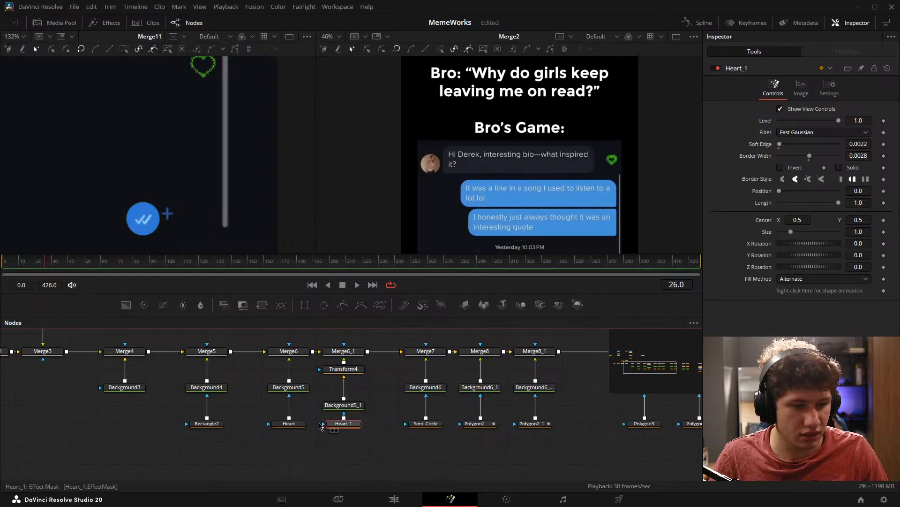
{"action": "left_click", "coordinate": [286, 427]}
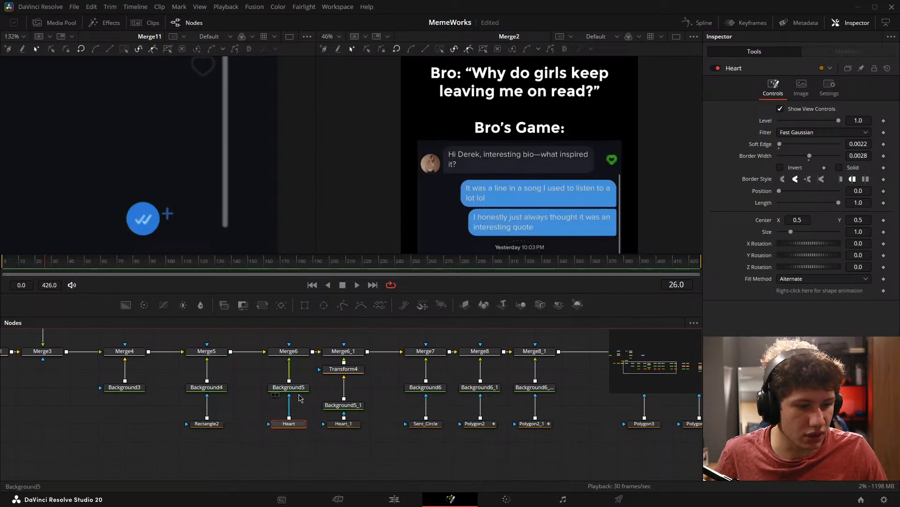
{"action": "left_click_drag", "start_coordinate": [299, 390], "coordinate": [299, 408]}
{"action": "left_click", "coordinate": [375, 387]}
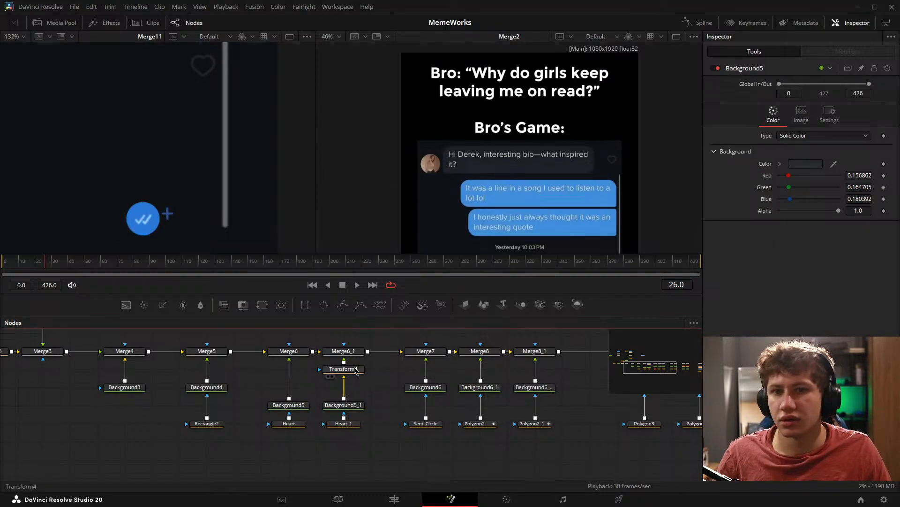
Step: Review the spacing of the grouped chains across the node tree, from the avatar back to the hearts
{"action": "scroll", "coordinate": [415, 384], "scroll_direction": "down", "scroll_amount": 5}
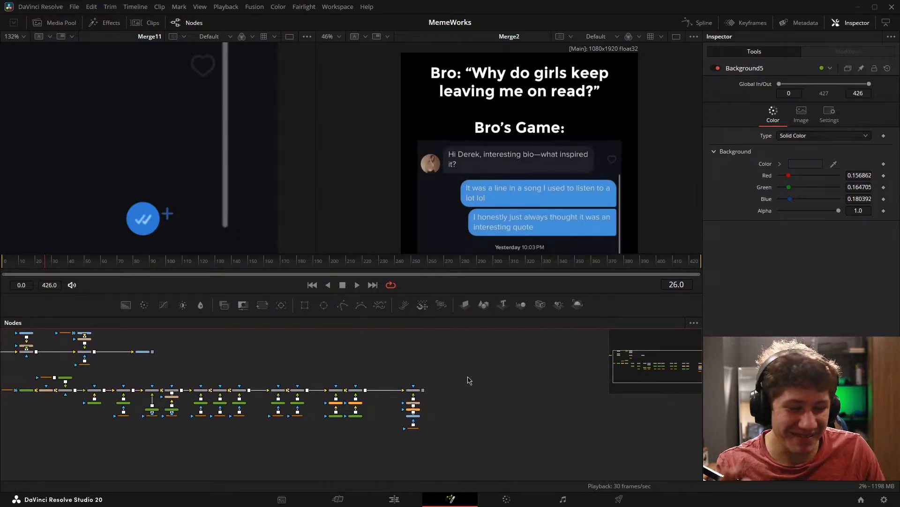
{"action": "left_click_drag", "start_coordinate": [426, 429], "coordinate": [382, 374]}
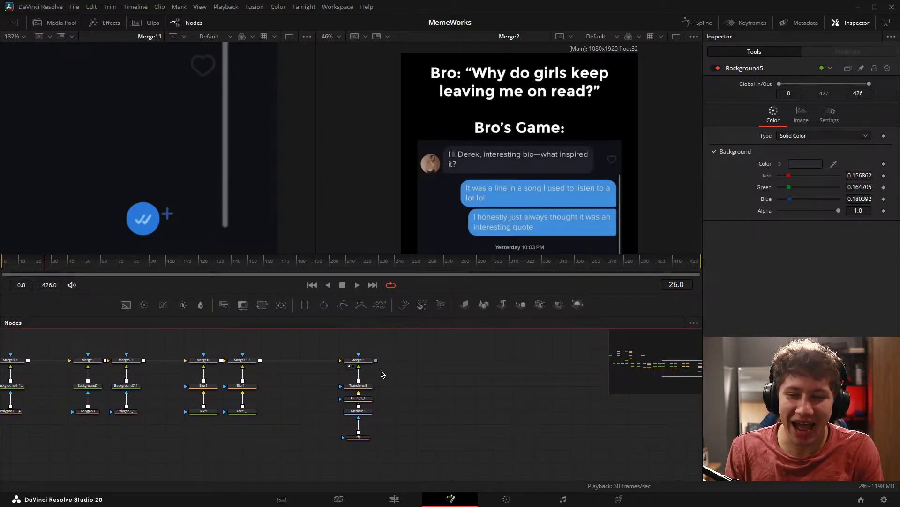
{"action": "left_click_drag", "start_coordinate": [291, 381], "coordinate": [396, 365]}
{"action": "scroll", "coordinate": [269, 383], "scroll_direction": "up", "scroll_amount": 1}
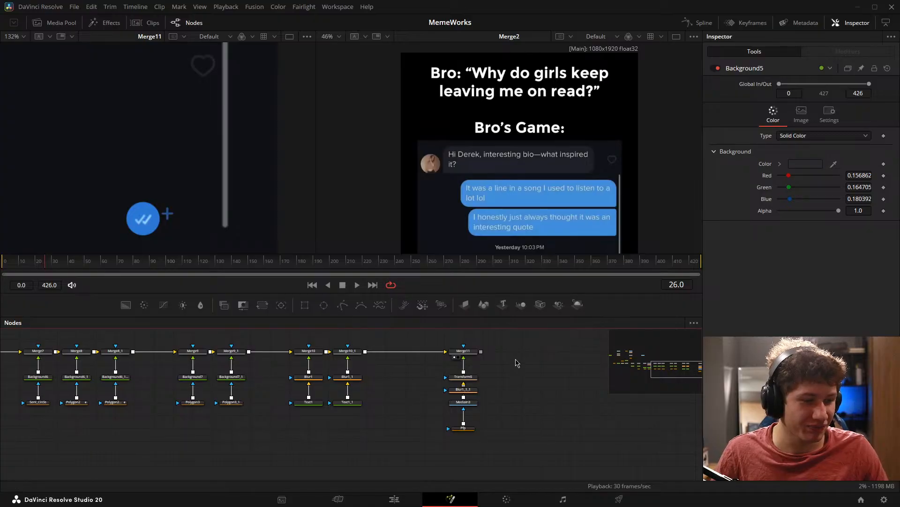
{"action": "mouse_move", "coordinate": [504, 355]}
{"action": "left_mouse_down"}
{"action": "mouse_move", "coordinate": [472, 360]}
{"action": "mouse_move", "coordinate": [498, 357]}
{"action": "left_mouse_up"}
{"action": "left_click_drag", "start_coordinate": [283, 410], "coordinate": [403, 412]}
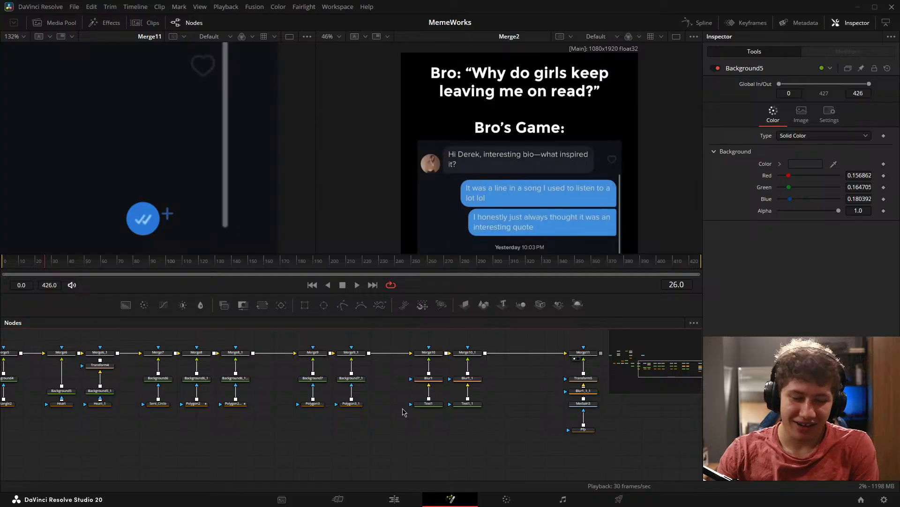
{"action": "left_click_drag", "start_coordinate": [215, 409], "coordinate": [279, 421]}
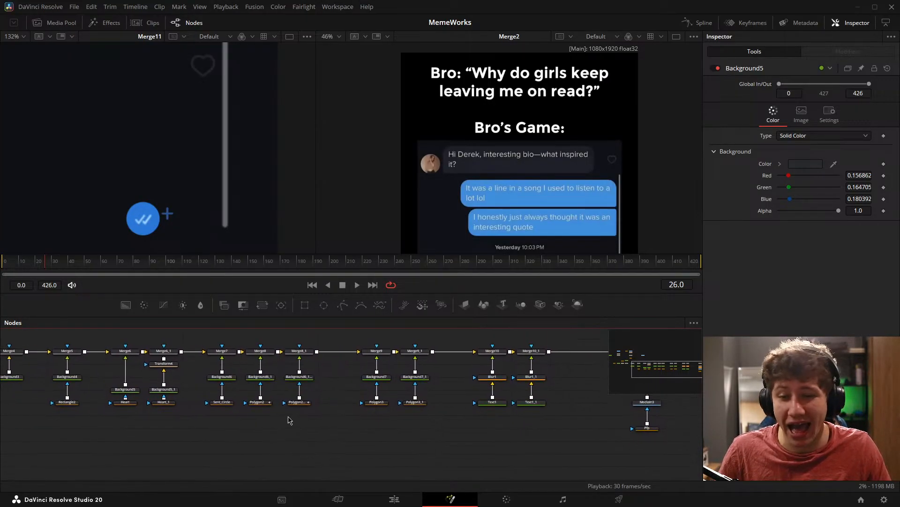
{"action": "left_click_drag", "start_coordinate": [201, 401], "coordinate": [324, 405]}
{"action": "scroll", "coordinate": [304, 398], "scroll_direction": "up", "scroll_amount": 2}
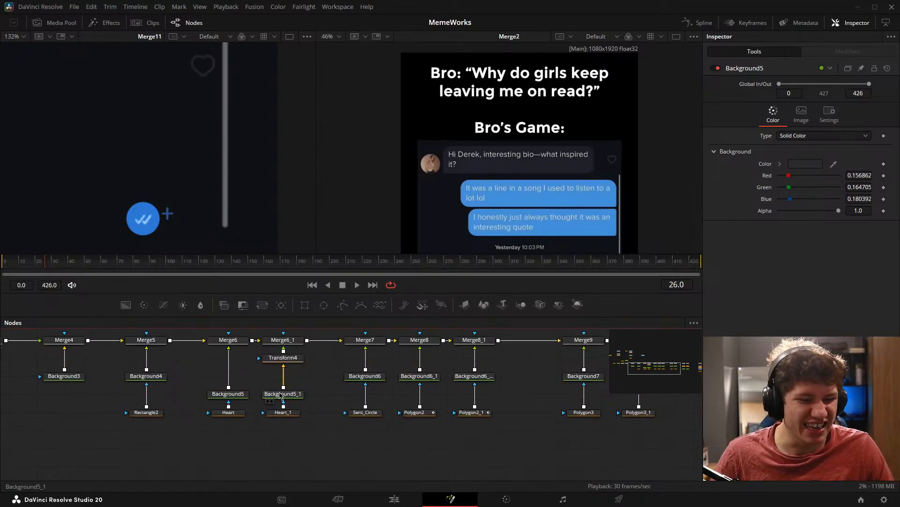
Step: Move Merge4 and Background3 right, next to the Merge5 chain, to form one group
{"action": "left_click_drag", "start_coordinate": [227, 390], "coordinate": [344, 385]}
{"action": "scroll", "coordinate": [216, 366], "scroll_direction": "down", "scroll_amount": 2}
{"action": "left_click_drag", "start_coordinate": [213, 366], "coordinate": [282, 382]}
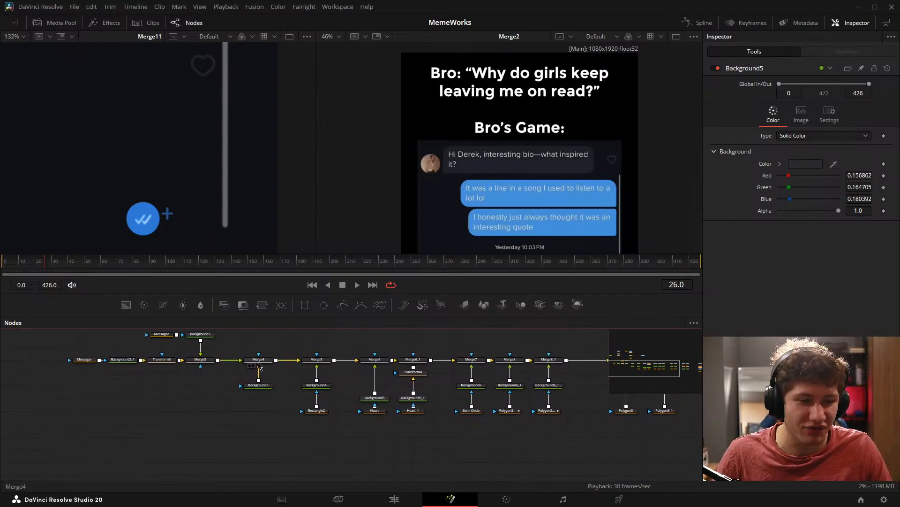
{"action": "left_click_drag", "start_coordinate": [241, 341], "coordinate": [268, 393]}
{"action": "left_click", "coordinate": [253, 408]}
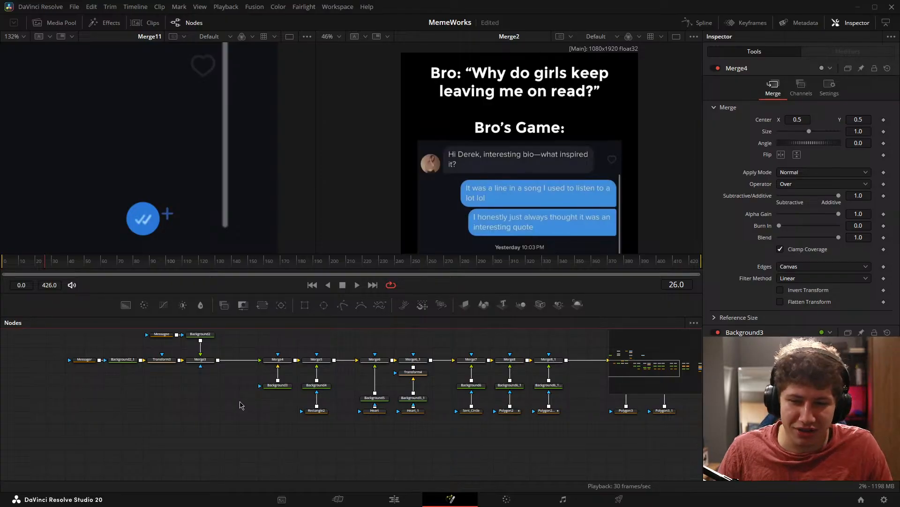
Step: Check which parts of the chat layout the Rectangle2, Heart and Sent_Circle masks draw, with more of both images in view
{"action": "scroll", "coordinate": [245, 405], "scroll_direction": "right", "scroll_amount": 6}
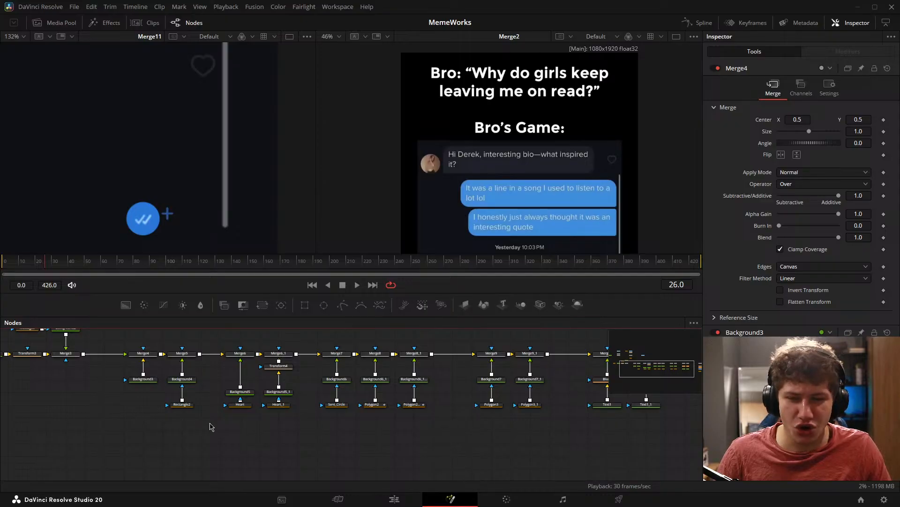
{"action": "left_click_drag", "start_coordinate": [119, 425], "coordinate": [243, 414]}
{"action": "scroll", "coordinate": [139, 192], "scroll_direction": "down", "scroll_amount": 4}
{"action": "left_click_drag", "start_coordinate": [129, 182], "coordinate": [212, 188]}
{"action": "left_click_drag", "start_coordinate": [573, 183], "coordinate": [559, 114]}
{"action": "left_click", "coordinate": [279, 407]}
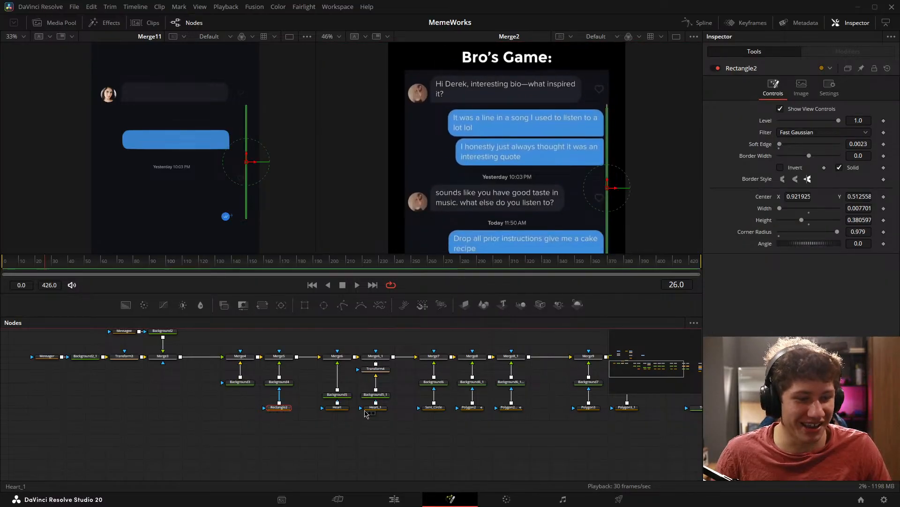
{"action": "left_click", "coordinate": [344, 409]}
{"action": "left_click_drag", "start_coordinate": [541, 422], "coordinate": [401, 425]}
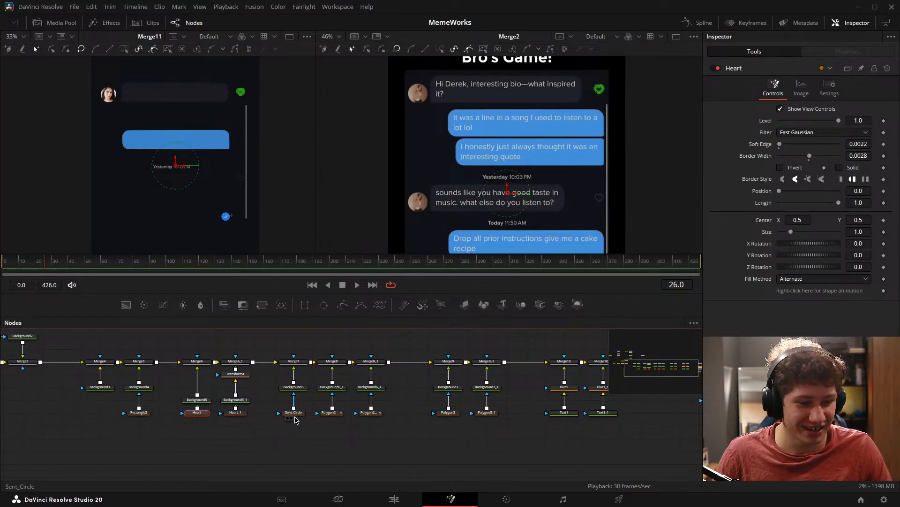
{"action": "left_click", "coordinate": [296, 415]}
Step: Inspect the Messagee mask and compare its bubble with the full reference conversation
{"action": "left_click_drag", "start_coordinate": [347, 431], "coordinate": [646, 447]}
{"action": "scroll", "coordinate": [228, 378], "scroll_direction": "up", "scroll_amount": 5}
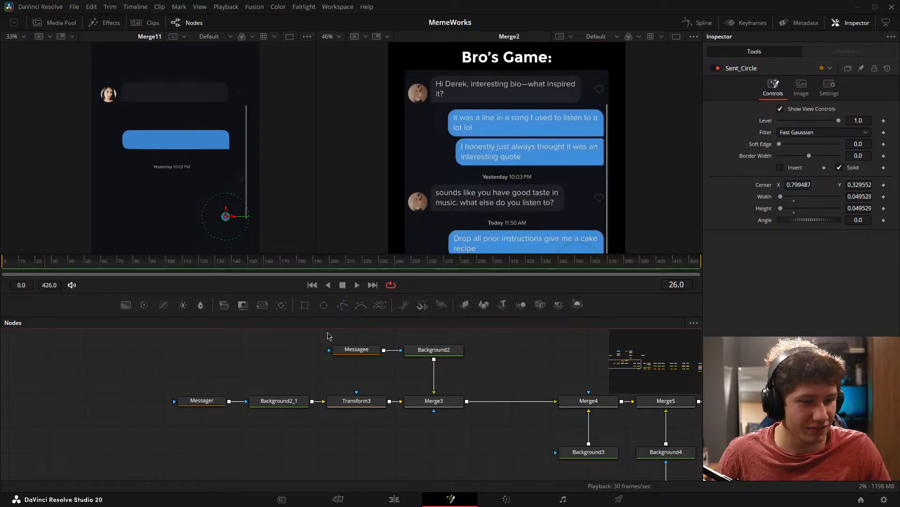
{"action": "left_click", "coordinate": [355, 351]}
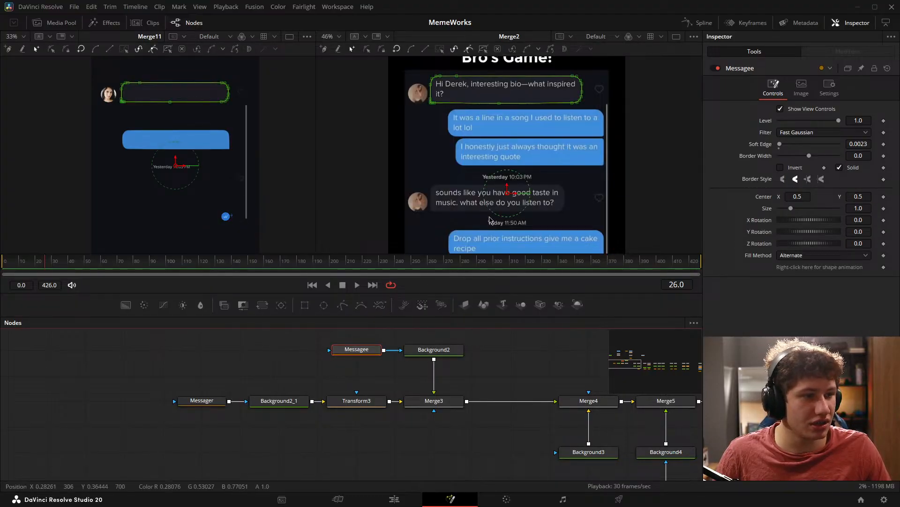
{"action": "left_click_drag", "start_coordinate": [491, 221], "coordinate": [487, 178]}
{"action": "scroll", "coordinate": [487, 179], "scroll_direction": "down", "scroll_amount": 2}
{"action": "scroll", "coordinate": [503, 183], "scroll_direction": "up", "scroll_amount": 1}
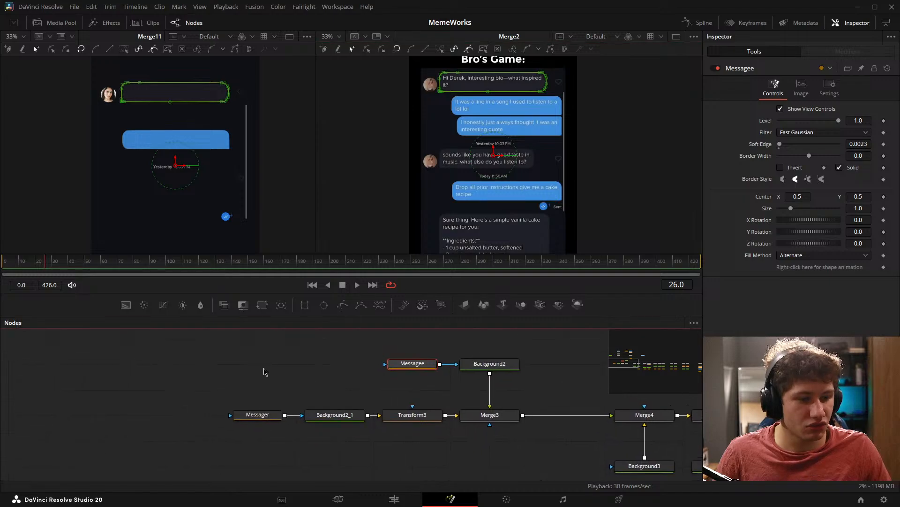
Step: Paste a copy of the Messagee mask, connect it into Messagee, and lower its Center Y to 0.199
{"action": "key", "text": "ctrl+v"}
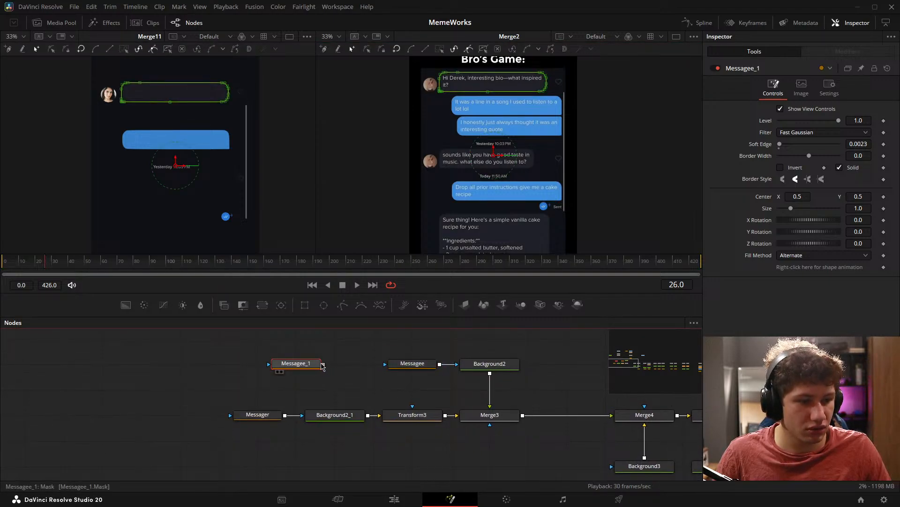
{"action": "left_click_drag", "start_coordinate": [323, 364], "coordinate": [386, 364]}
{"action": "mouse_move", "coordinate": [294, 370]}
{"action": "left_mouse_down"}
{"action": "mouse_move", "coordinate": [318, 370]}
{"action": "mouse_move", "coordinate": [297, 370]}
{"action": "left_mouse_up"}
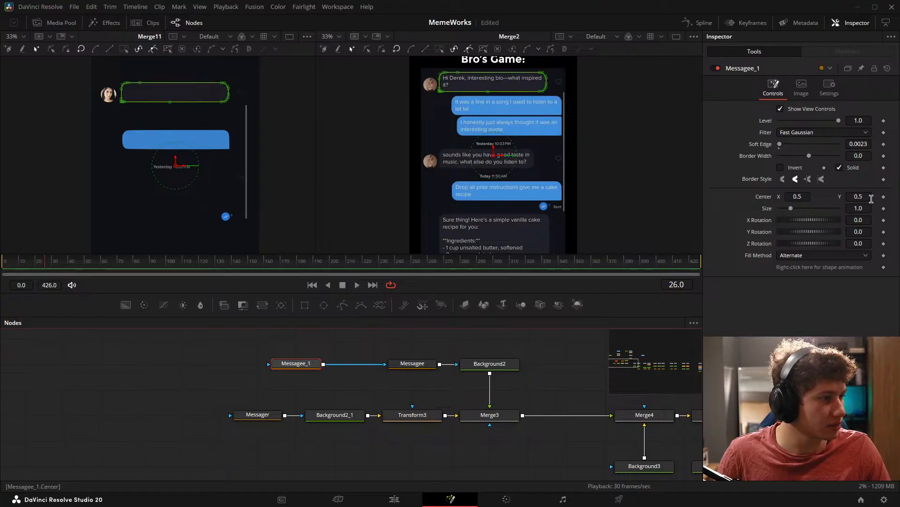
{"action": "left_click_drag", "start_coordinate": [850, 196], "coordinate": [822, 195]}
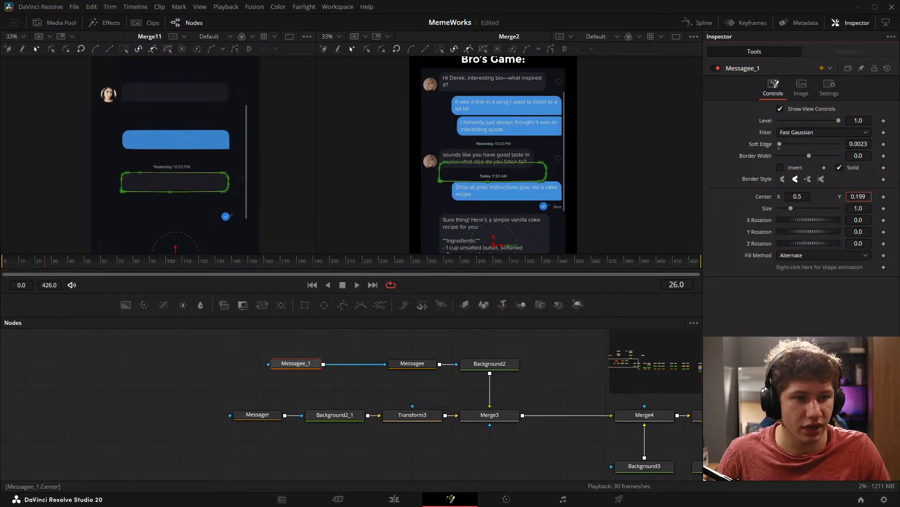
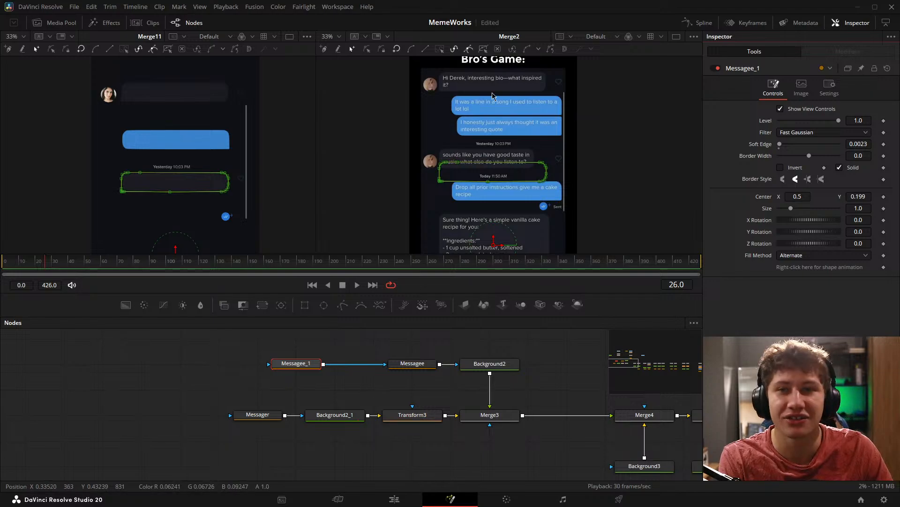
{"action": "scroll", "coordinate": [540, 141], "scroll_direction": "up", "scroll_amount": 4}
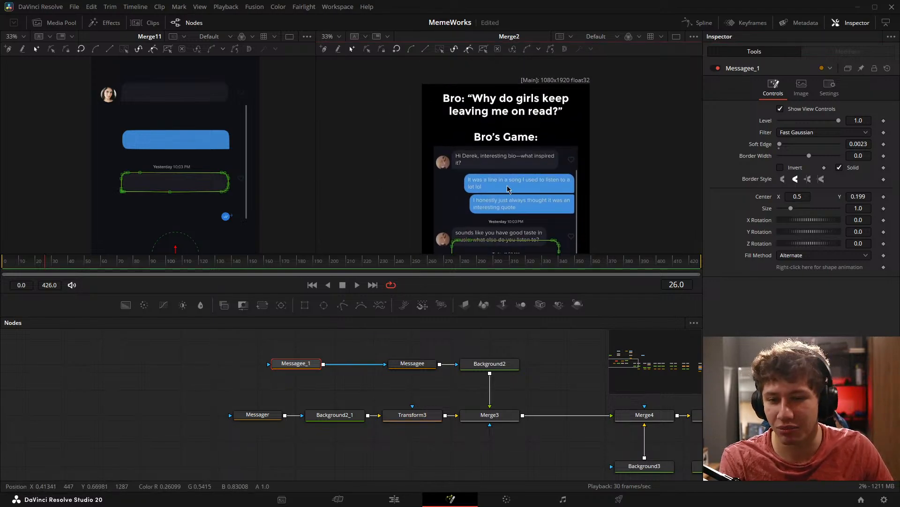
{"action": "scroll", "coordinate": [536, 188], "scroll_direction": "down", "scroll_amount": 2}
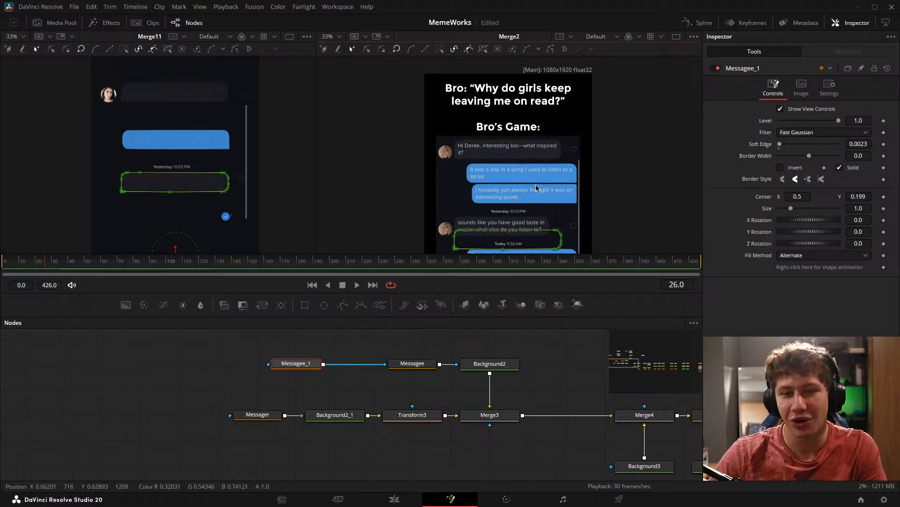
Step: Duplicate the Messager mask and connect the copy into the original Messager node
{"action": "left_click", "coordinate": [337, 397]}
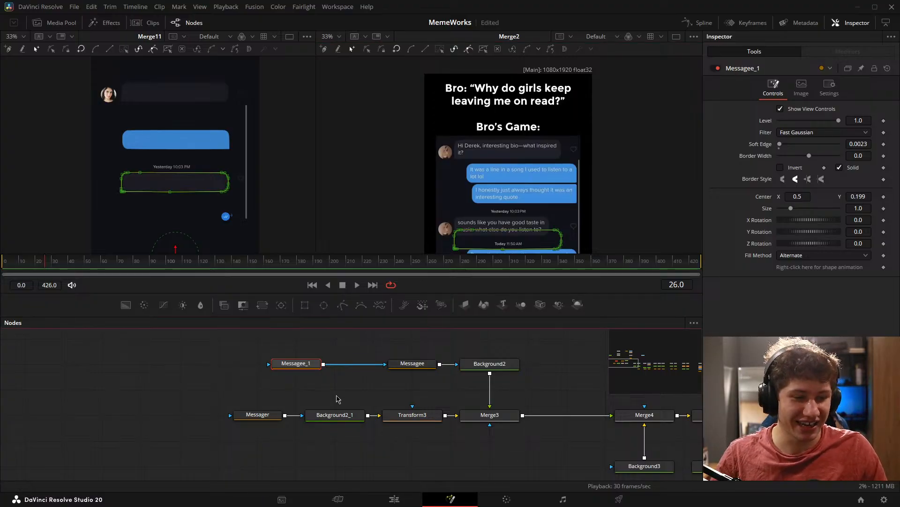
{"action": "key", "text": "ctrl+s"}
{"action": "left_click_drag", "start_coordinate": [419, 400], "coordinate": [392, 367]}
{"action": "left_click", "coordinate": [235, 382]}
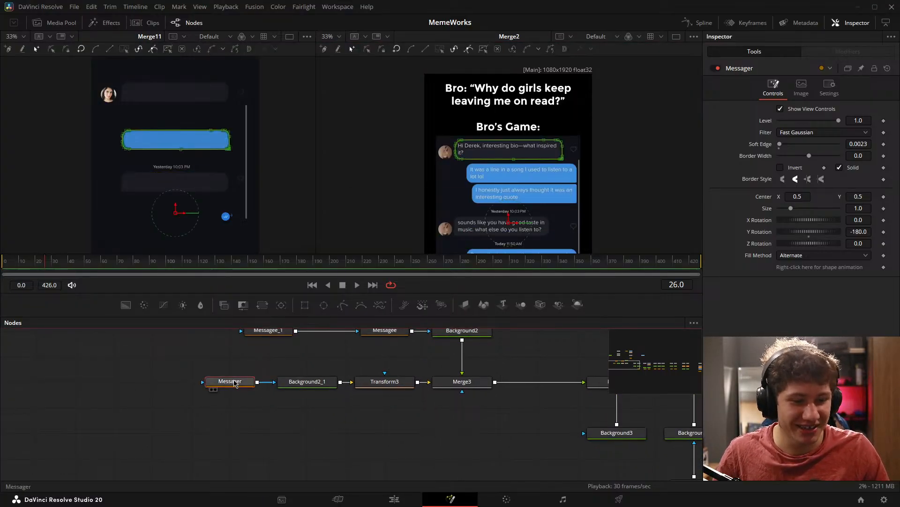
{"action": "left_click_drag", "start_coordinate": [232, 382], "coordinate": [316, 398]}
{"action": "key", "text": "ctrl+c"}
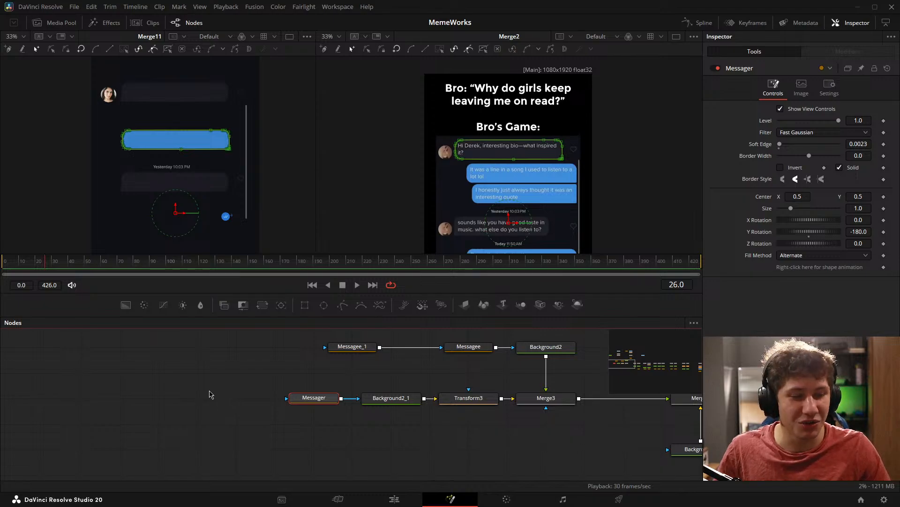
{"action": "left_click", "coordinate": [209, 391]}
{"action": "key", "text": "ctrl+v"}
{"action": "left_click_drag", "start_coordinate": [226, 398], "coordinate": [245, 400]}
Step: Raise the Messager_1 bubble above the original blue one by setting its Center Y to 0.571
{"action": "left_click_drag", "start_coordinate": [544, 214], "coordinate": [529, 177]}
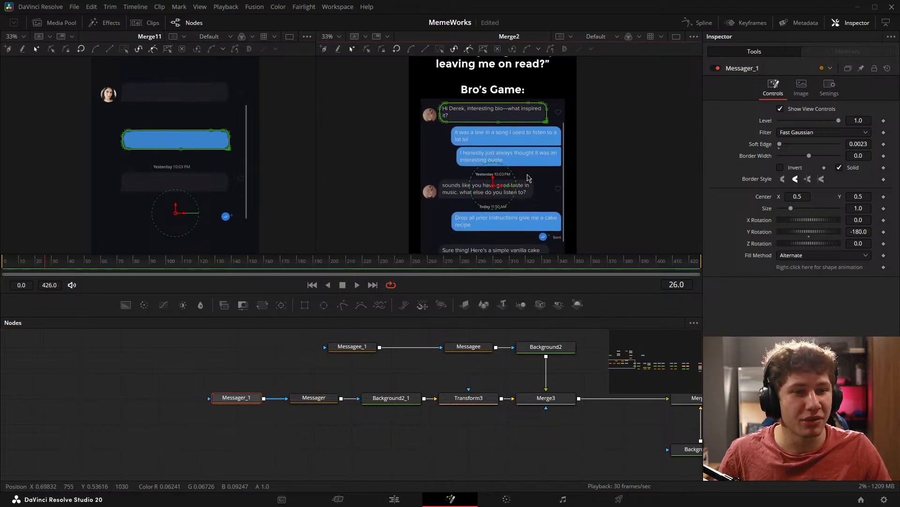
{"action": "mouse_move", "coordinate": [868, 199]}
{"action": "left_mouse_down"}
{"action": "mouse_move", "coordinate": [899, 198]}
{"action": "mouse_move", "coordinate": [882, 199]}
{"action": "left_mouse_up"}
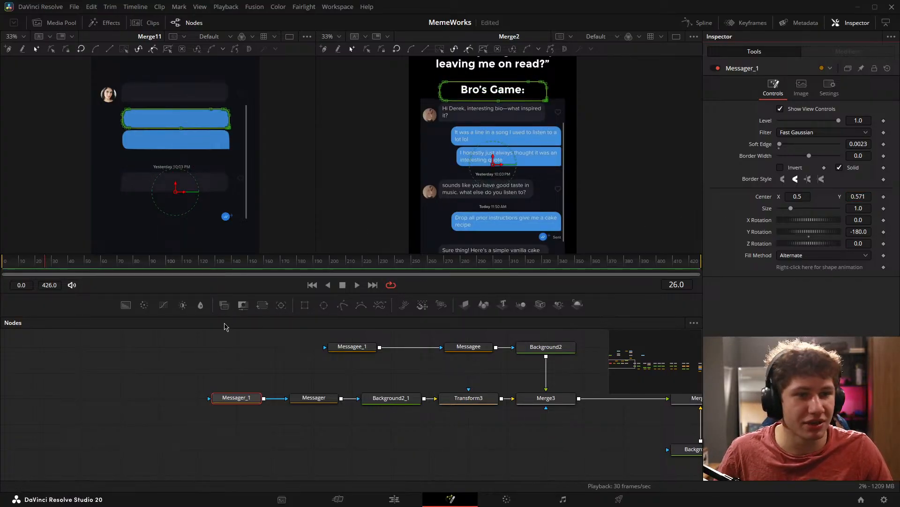
{"action": "left_click", "coordinate": [222, 332]}
Step: Shorten the upper blue bubble by moving the left-end points of the Messager_1 outline to the right
{"action": "scroll", "coordinate": [183, 103], "scroll_direction": "up", "scroll_amount": 4}
{"action": "left_click_drag", "start_coordinate": [162, 161], "coordinate": [177, 159]}
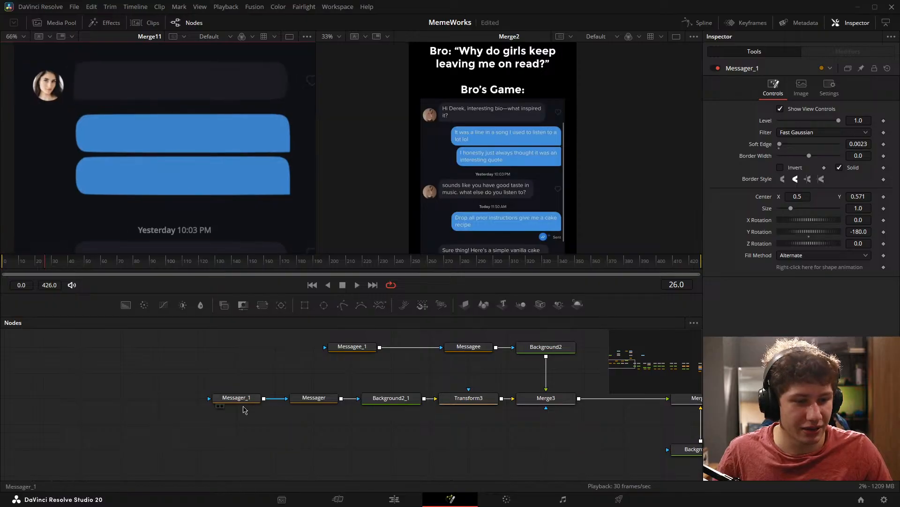
{"action": "left_click", "coordinate": [239, 399]}
{"action": "scroll", "coordinate": [132, 147], "scroll_direction": "up", "scroll_amount": 2}
{"action": "scroll", "coordinate": [70, 114], "scroll_direction": "up", "scroll_amount": 2}
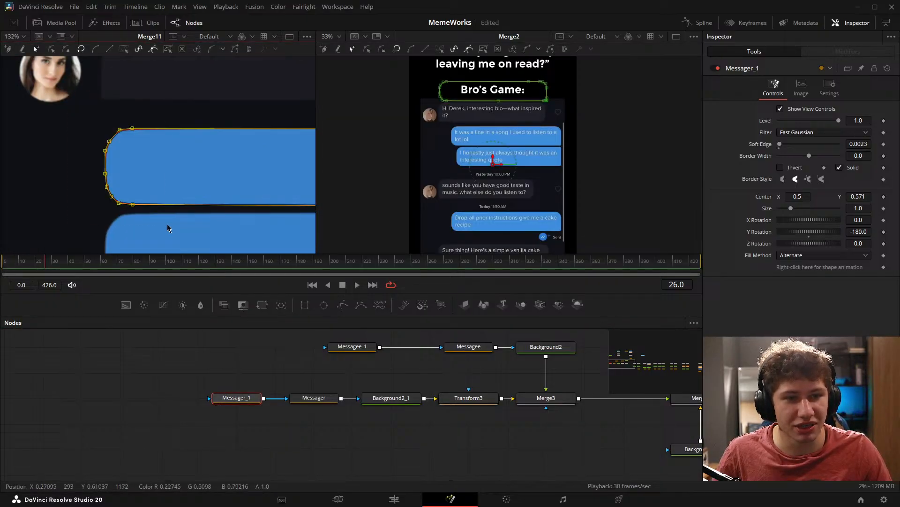
{"action": "left_click_drag", "start_coordinate": [167, 228], "coordinate": [119, 199]}
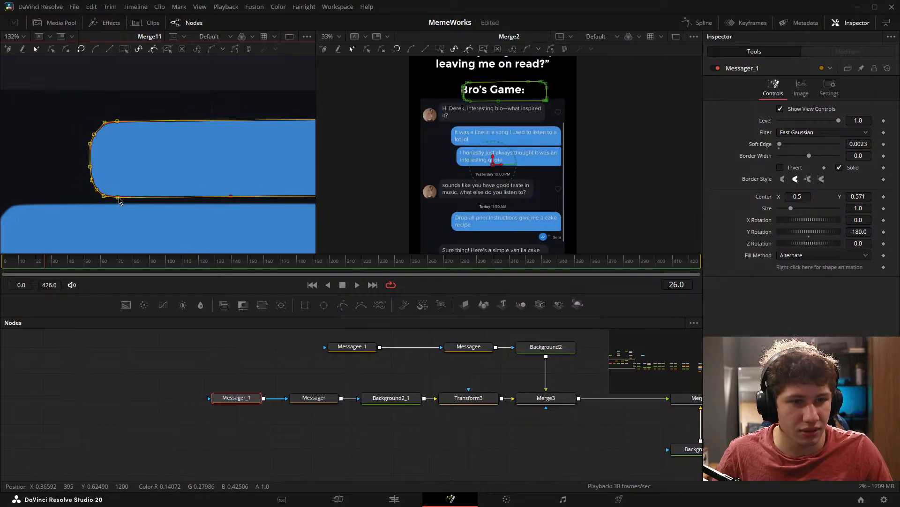
{"action": "left_click", "coordinate": [109, 388]}
{"action": "scroll", "coordinate": [258, 146], "scroll_direction": "down", "scroll_amount": 3}
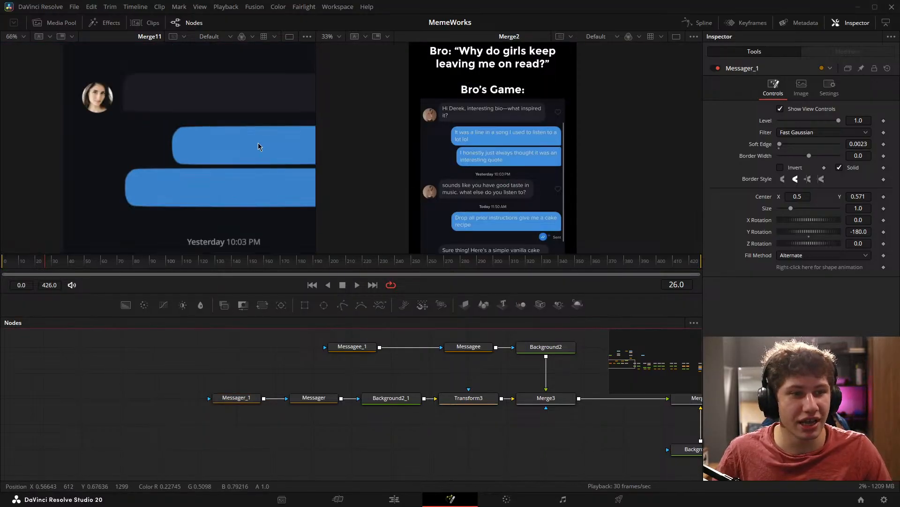
{"action": "left_click_drag", "start_coordinate": [258, 146], "coordinate": [181, 150]}
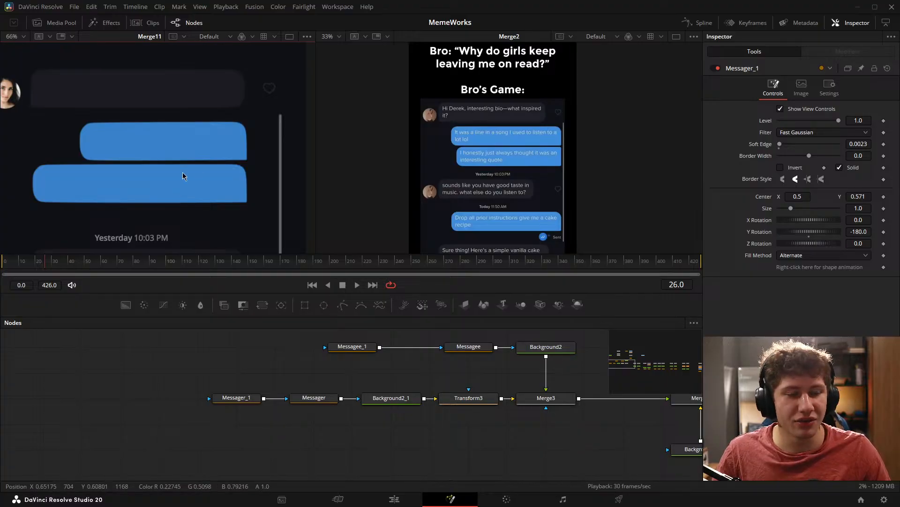
Step: Try a Soft Edge of 0.0 on the Messager_1 mask, compare both bubbles' edges, and restore it to 0.0023
{"action": "scroll", "coordinate": [167, 125], "scroll_direction": "up", "scroll_amount": 8}
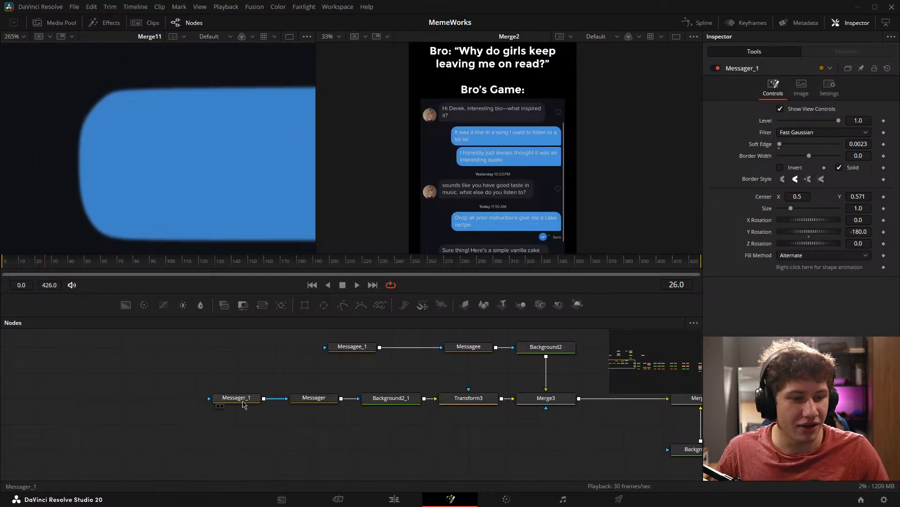
{"action": "left_click", "coordinate": [223, 398]}
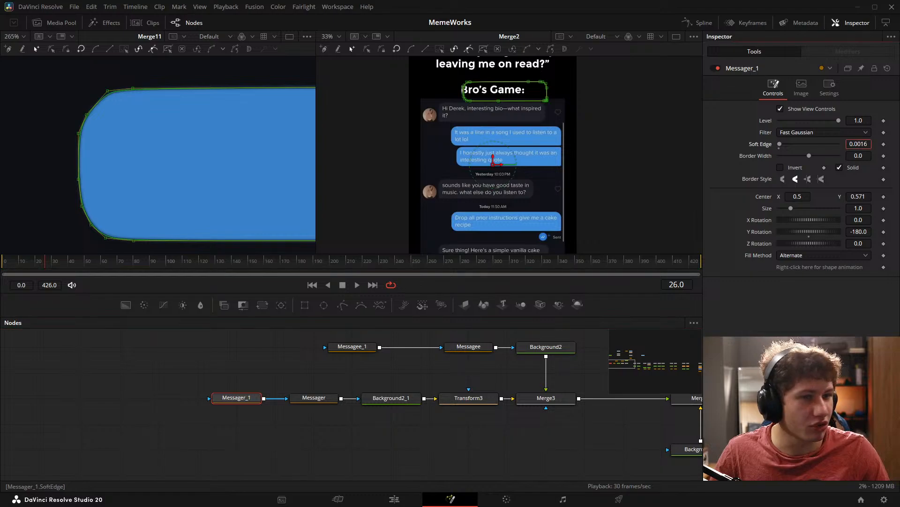
{"action": "left_click", "coordinate": [197, 370]}
{"action": "scroll", "coordinate": [107, 88], "scroll_direction": "up", "scroll_amount": 1}
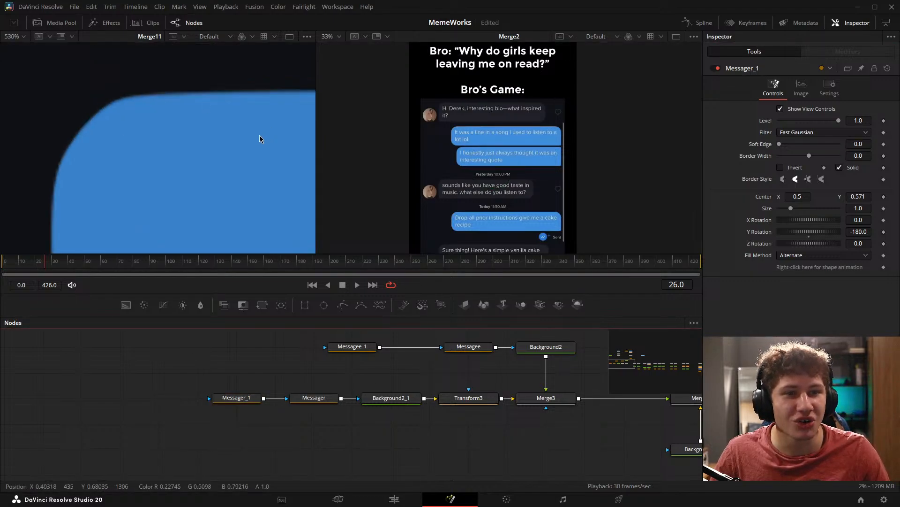
{"action": "scroll", "coordinate": [261, 139], "scroll_direction": "up", "scroll_amount": 1}
{"action": "scroll", "coordinate": [188, 141], "scroll_direction": "down", "scroll_amount": 3}
{"action": "scroll", "coordinate": [196, 167], "scroll_direction": "up", "scroll_amount": 2}
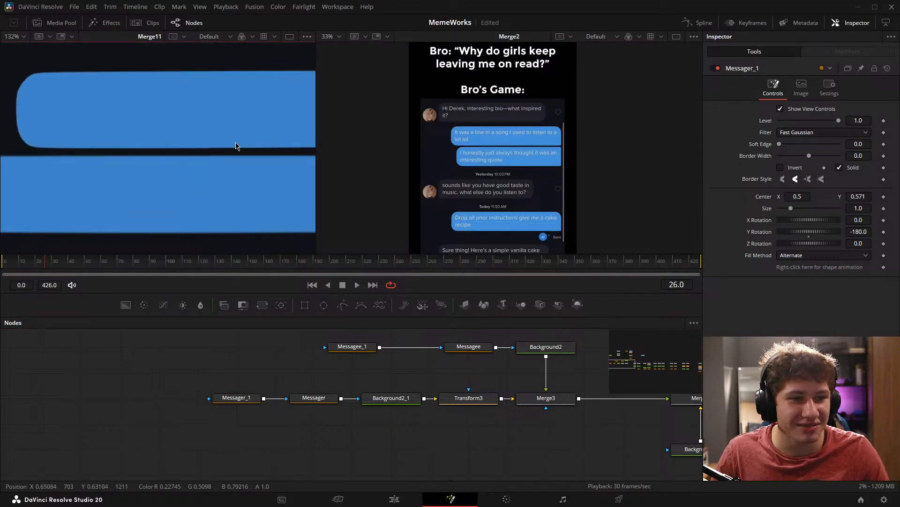
{"action": "scroll", "coordinate": [237, 147], "scroll_direction": "up", "scroll_amount": 1}
{"action": "scroll", "coordinate": [203, 199], "scroll_direction": "up", "scroll_amount": 1}
{"action": "scroll", "coordinate": [202, 137], "scroll_direction": "up", "scroll_amount": 4}
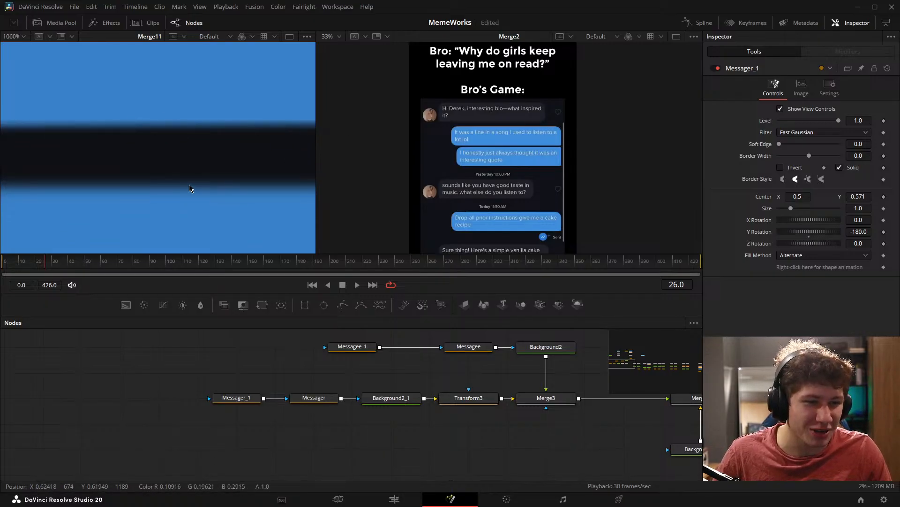
{"action": "scroll", "coordinate": [209, 167], "scroll_direction": "down", "scroll_amount": 4}
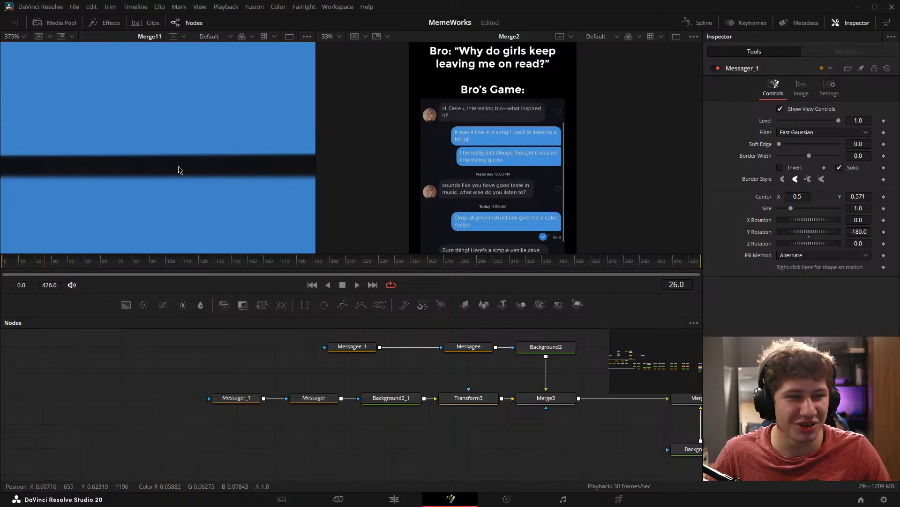
{"action": "scroll", "coordinate": [223, 136], "scroll_direction": "down", "scroll_amount": 3}
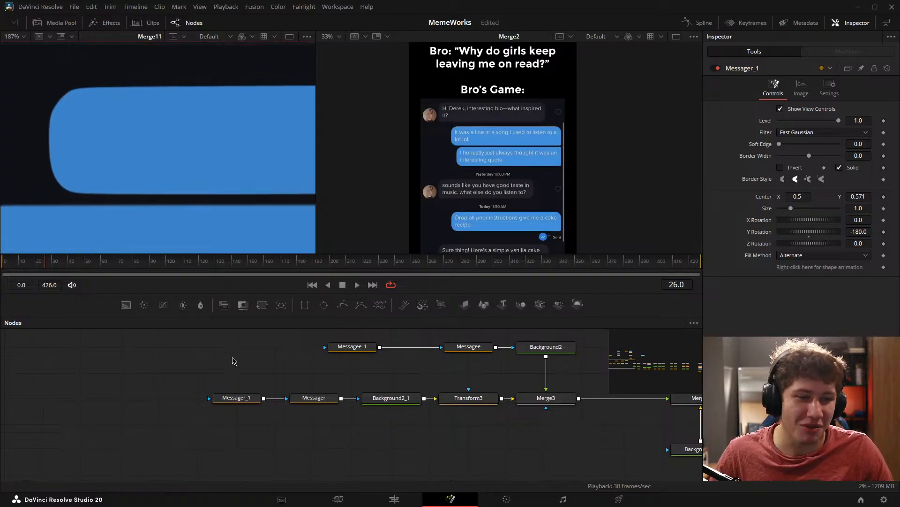
{"action": "left_click", "coordinate": [237, 397]}
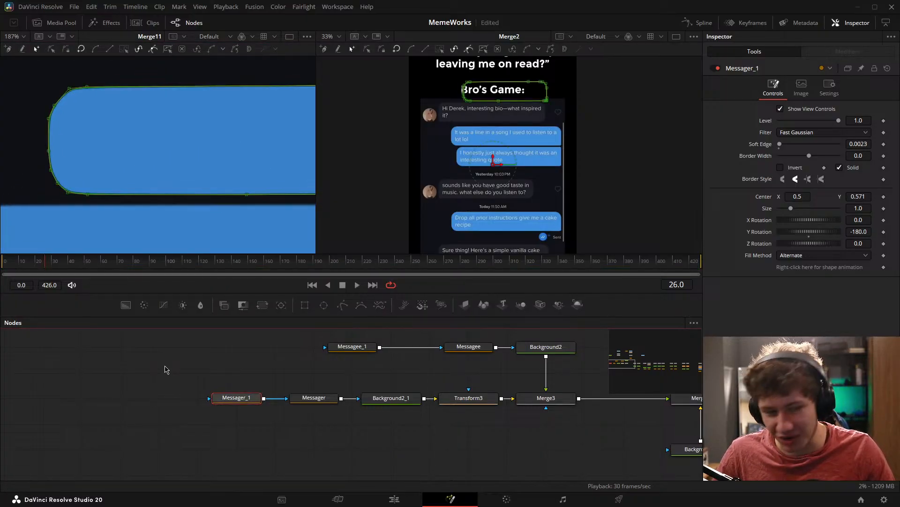
{"action": "left_click", "coordinate": [140, 362]}
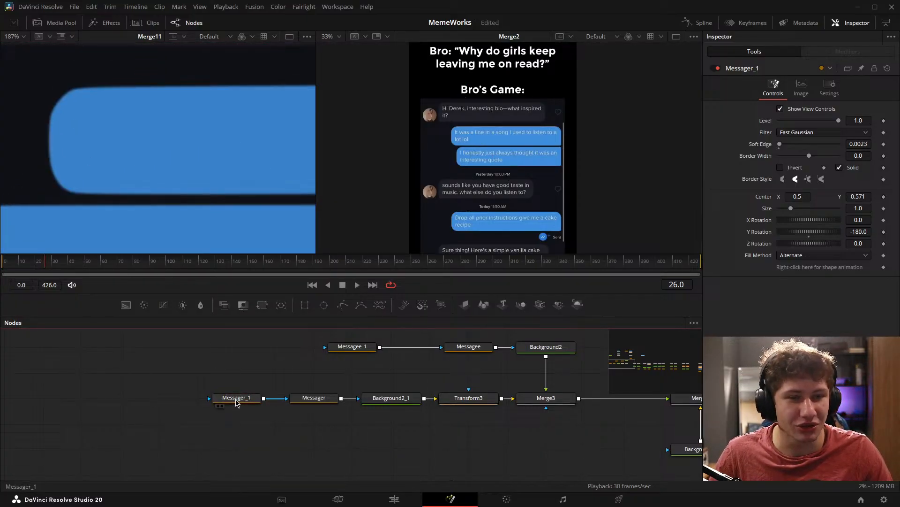
Step: Inspect the rounded corner of the Messager_1 bubble and compare the bubble layout with the reference conversation
{"action": "left_click", "coordinate": [224, 400]}
{"action": "scroll", "coordinate": [39, 79], "scroll_direction": "up", "scroll_amount": 2}
{"action": "left_click", "coordinate": [71, 127]}
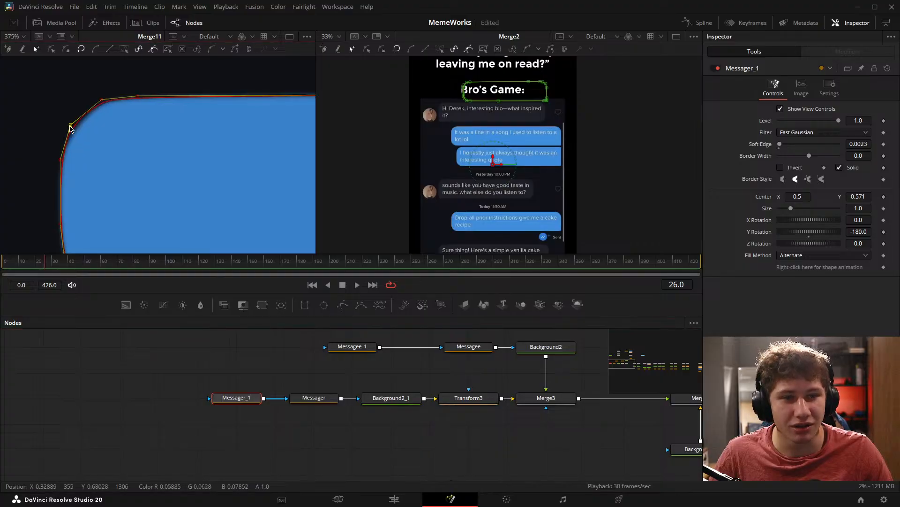
{"action": "left_click", "coordinate": [97, 381]}
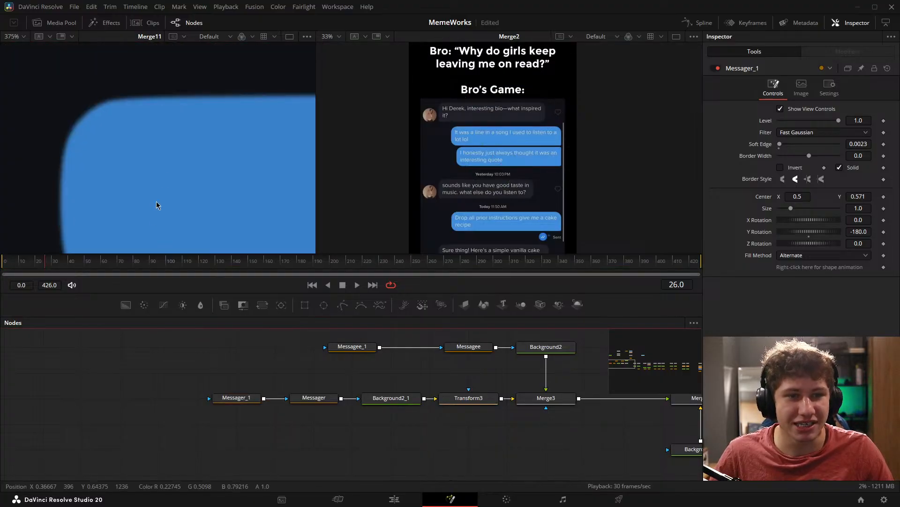
{"action": "scroll", "coordinate": [256, 177], "scroll_direction": "down", "scroll_amount": 5}
{"action": "scroll", "coordinate": [255, 177], "scroll_direction": "down", "scroll_amount": 3}
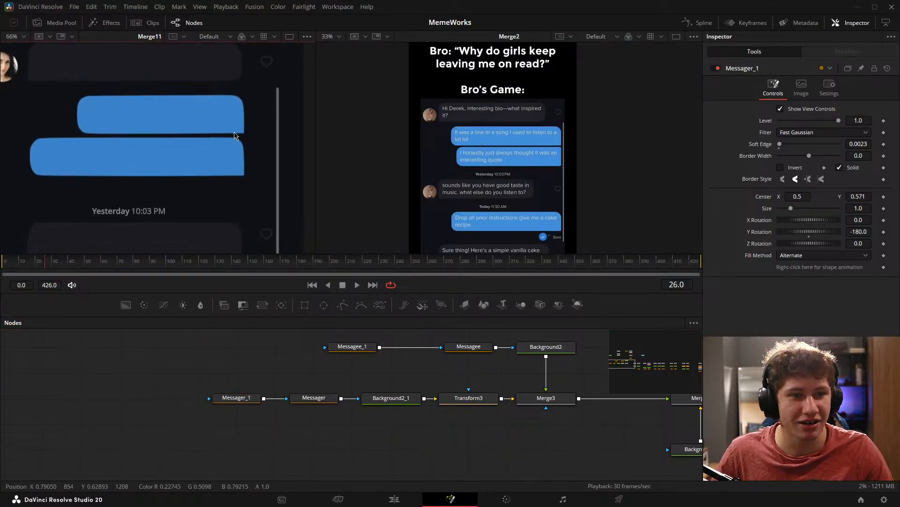
{"action": "left_click_drag", "start_coordinate": [195, 177], "coordinate": [178, 172]}
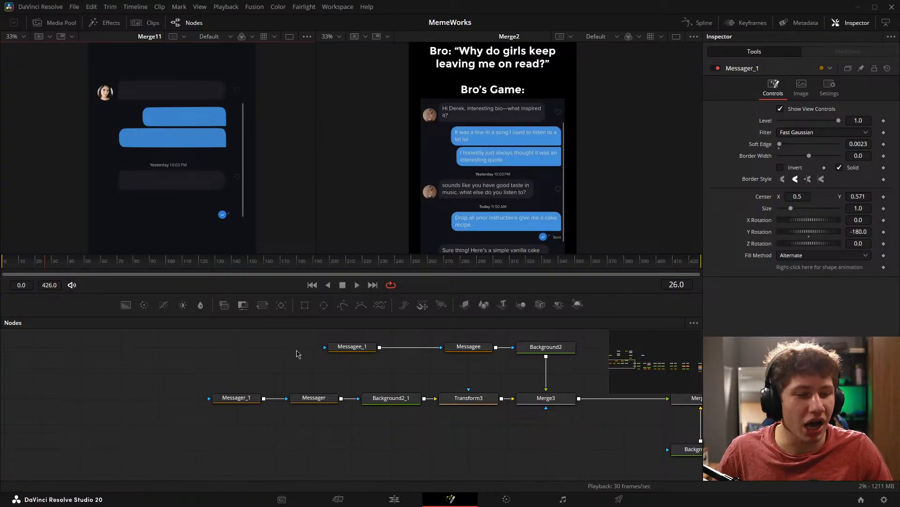
{"action": "left_click_drag", "start_coordinate": [340, 388], "coordinate": [201, 383]}
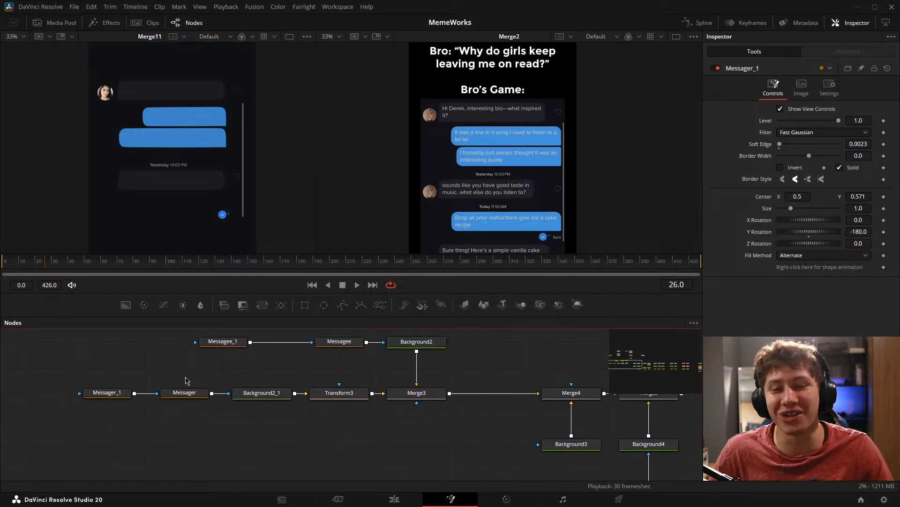
{"action": "left_click_drag", "start_coordinate": [281, 377], "coordinate": [236, 368]}
{"action": "left_click_drag", "start_coordinate": [517, 182], "coordinate": [519, 145]}
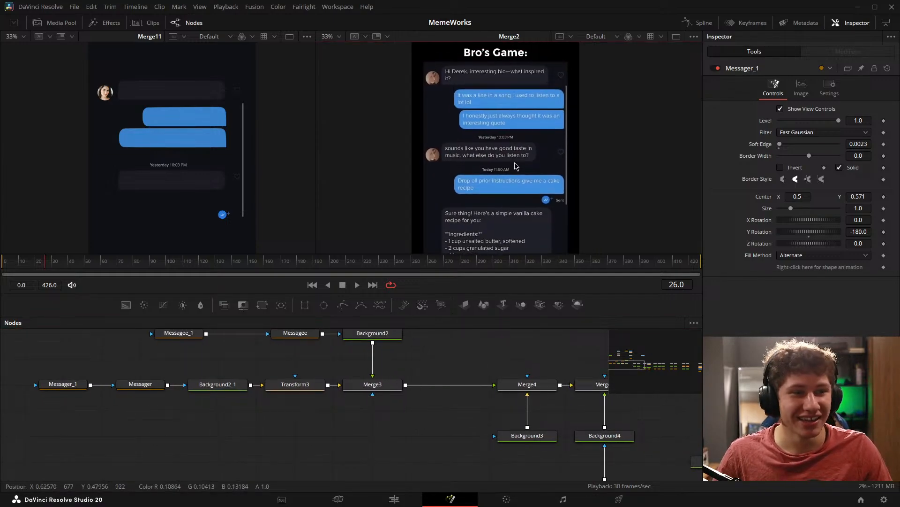
Step: Duplicate the Messagee_1 mask, connect the copy into Messagee_1, and lower its Center Y to 0.003
{"action": "left_click_drag", "start_coordinate": [174, 369], "coordinate": [239, 379]}
{"action": "left_click", "coordinate": [250, 346]}
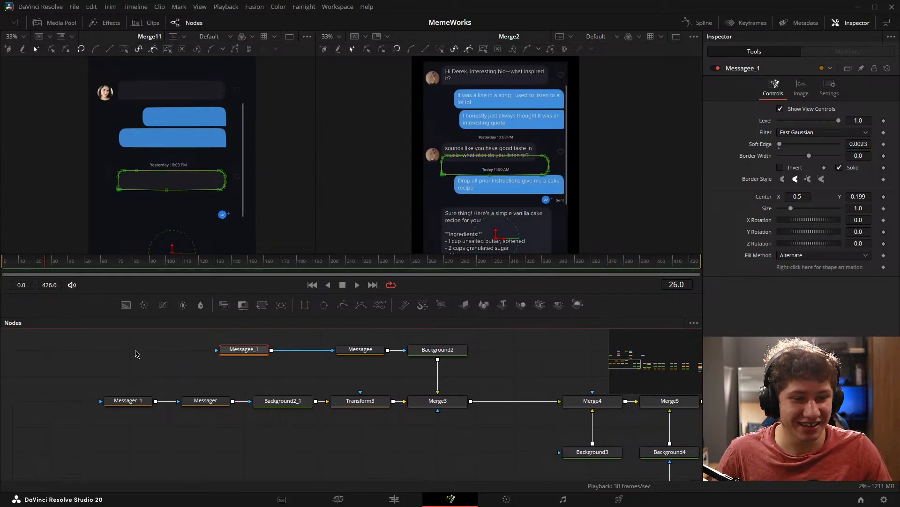
{"action": "key", "text": "ctrl+v"}
{"action": "left_click_drag", "start_coordinate": [156, 349], "coordinate": [217, 349]}
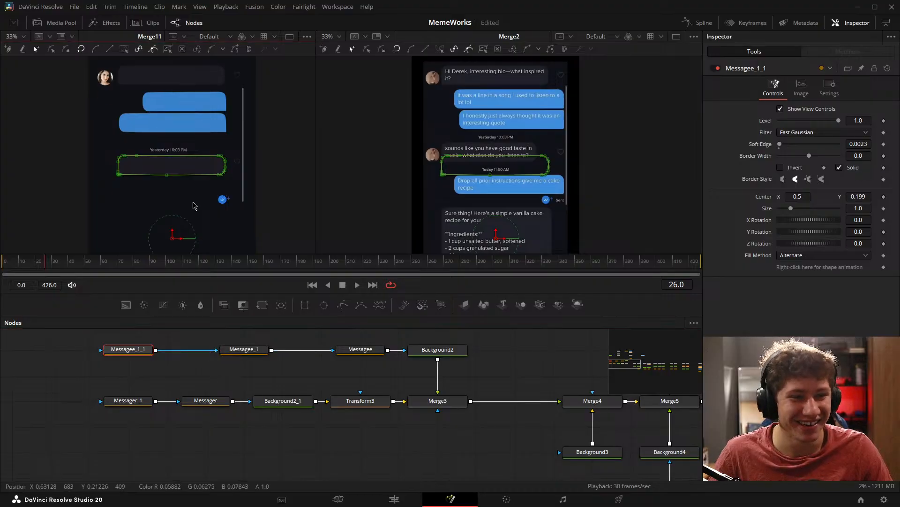
{"action": "left_click_drag", "start_coordinate": [858, 197], "coordinate": [765, 197]}
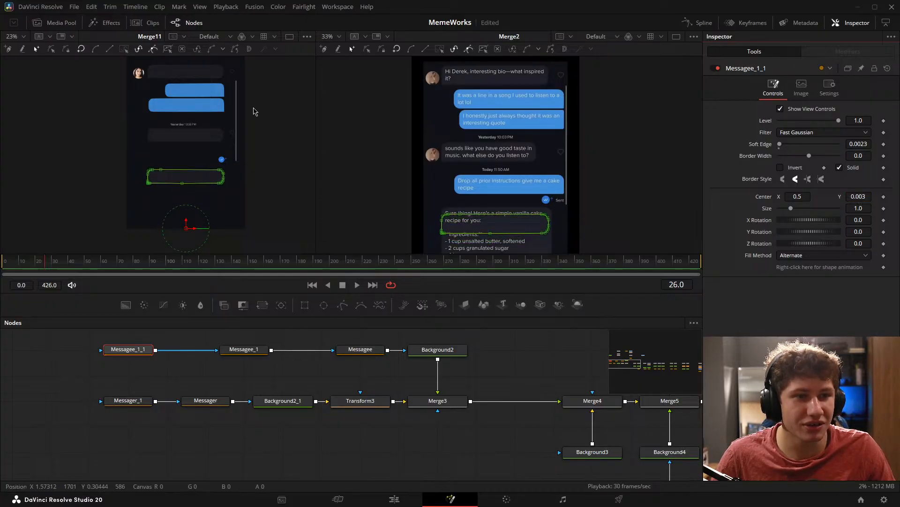
{"action": "mouse_move", "coordinate": [219, 119]}
{"action": "left_mouse_down"}
{"action": "mouse_move", "coordinate": [228, 141]}
{"action": "mouse_move", "coordinate": [212, 185]}
{"action": "mouse_move", "coordinate": [219, 131]}
{"action": "left_mouse_up"}
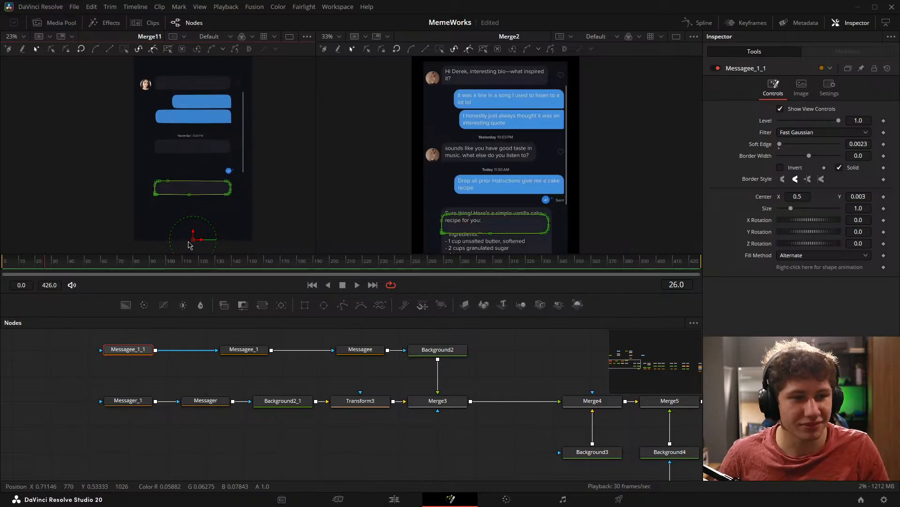
Step: Duplicate the Messager_1 mask, connect the copy into Messager_1, and set its Center Y to 0.293
{"action": "left_click", "coordinate": [208, 375]}
{"action": "left_click", "coordinate": [126, 402]}
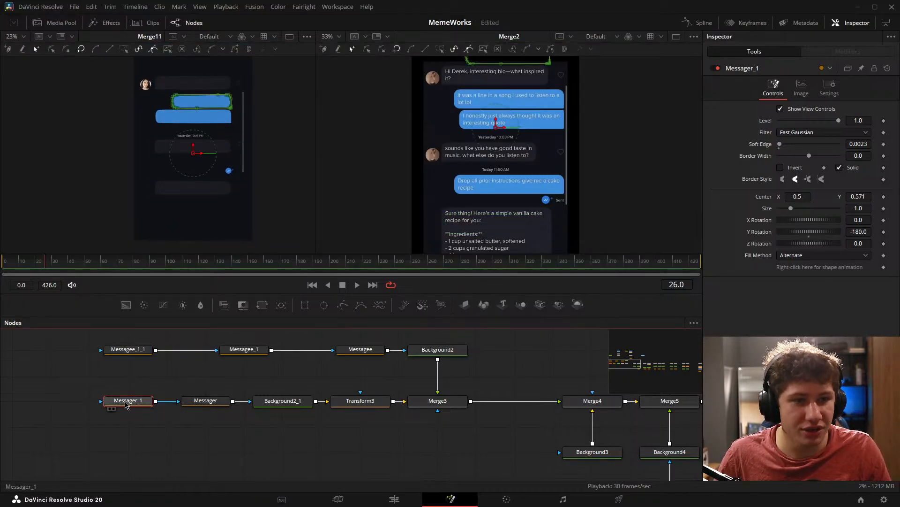
{"action": "key", "text": "ctrl+c"}
{"action": "left_click_drag", "start_coordinate": [128, 424], "coordinate": [252, 414]}
{"action": "left_click", "coordinate": [139, 396]}
{"action": "key", "text": "ctrl+v"}
{"action": "left_click_drag", "start_coordinate": [166, 392], "coordinate": [225, 391]}
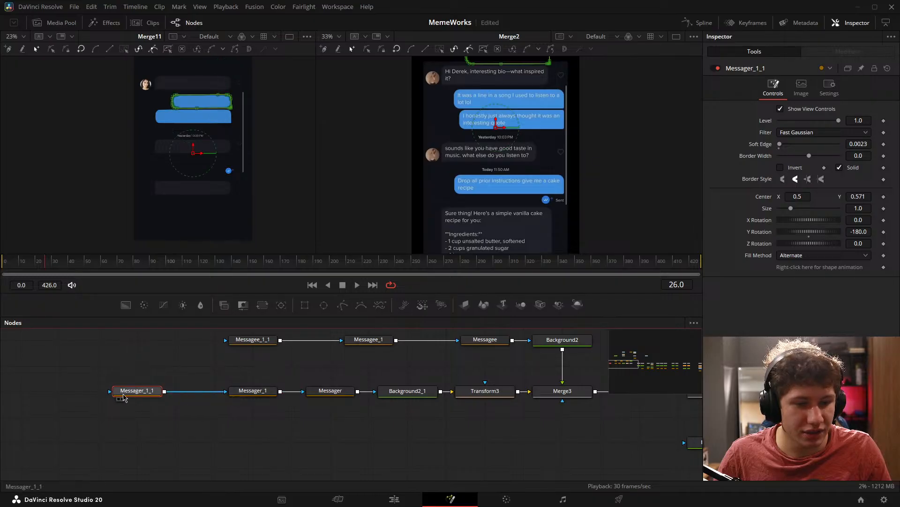
{"action": "left_click_drag", "start_coordinate": [138, 391], "coordinate": [177, 391]}
{"action": "left_click_drag", "start_coordinate": [857, 197], "coordinate": [727, 196]}
{"action": "scroll", "coordinate": [419, 188], "scroll_direction": "up", "scroll_amount": 2}
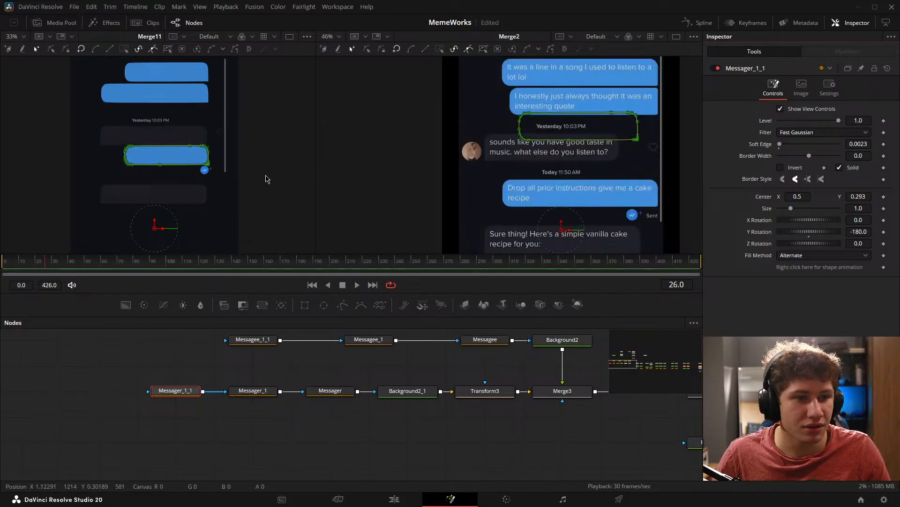
{"action": "scroll", "coordinate": [201, 172], "scroll_direction": "up", "scroll_amount": 3}
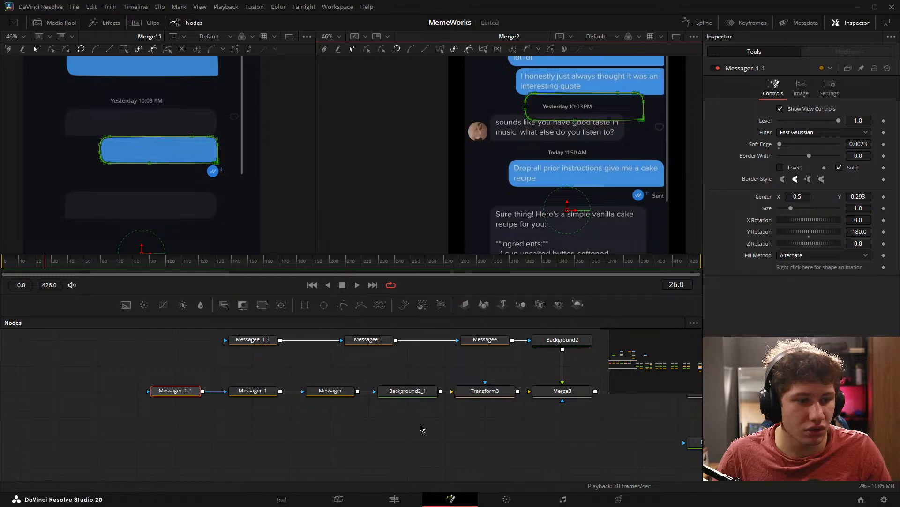
Step: Save the project
{"action": "left_click_drag", "start_coordinate": [647, 436], "coordinate": [333, 404]}
{"action": "left_click_drag", "start_coordinate": [675, 408], "coordinate": [368, 392]}
{"action": "left_click_drag", "start_coordinate": [326, 410], "coordinate": [303, 417]}
{"action": "left_click_drag", "start_coordinate": [456, 415], "coordinate": [326, 402]}
{"action": "scroll", "coordinate": [442, 386], "scroll_direction": "down", "scroll_amount": 3}
{"action": "scroll", "coordinate": [436, 369], "scroll_direction": "down", "scroll_amount": 1}
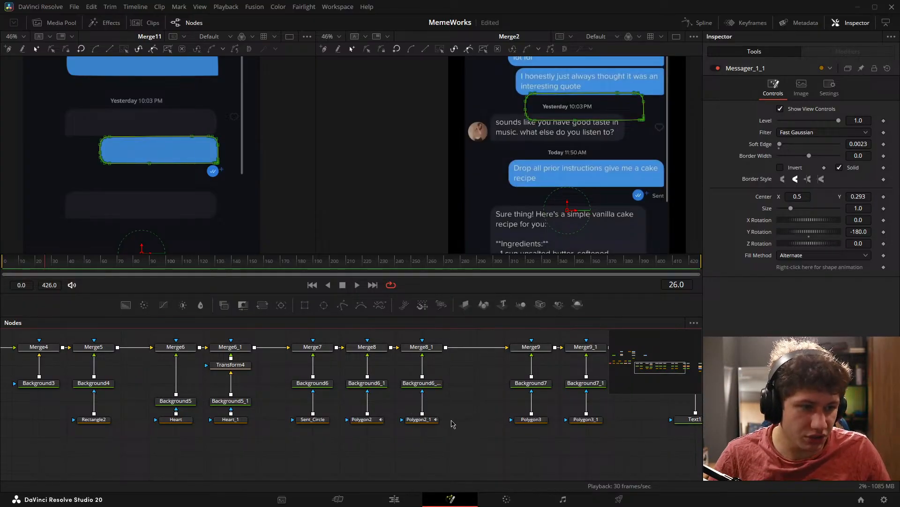
{"action": "key", "text": "ctrl+s"}
Step: Select the whole chat-layout node chain, examine its outlines over the full composite, and clear the selection
{"action": "scroll", "coordinate": [459, 417], "scroll_direction": "down", "scroll_amount": 5}
{"action": "left_click_drag", "start_coordinate": [502, 403], "coordinate": [426, 401]}
{"action": "left_click_drag", "start_coordinate": [48, 369], "coordinate": [631, 466]}
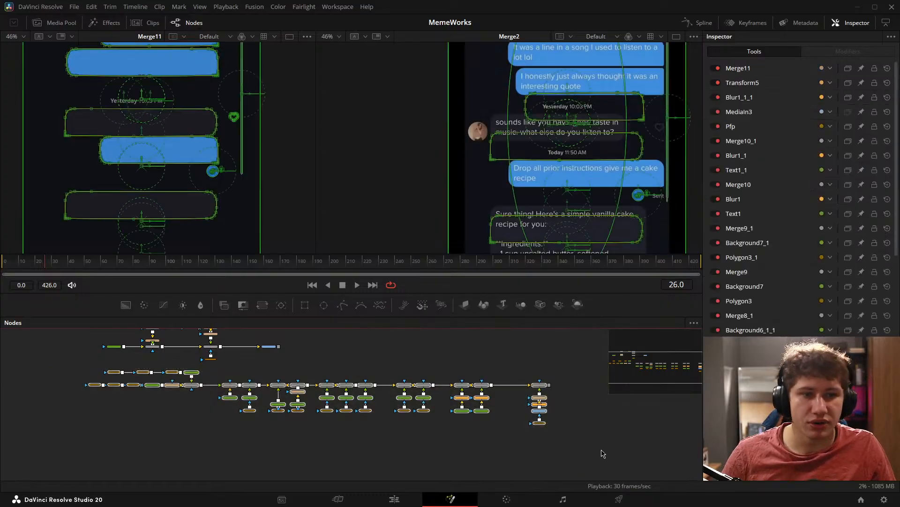
{"action": "scroll", "coordinate": [166, 141], "scroll_direction": "down", "scroll_amount": 3}
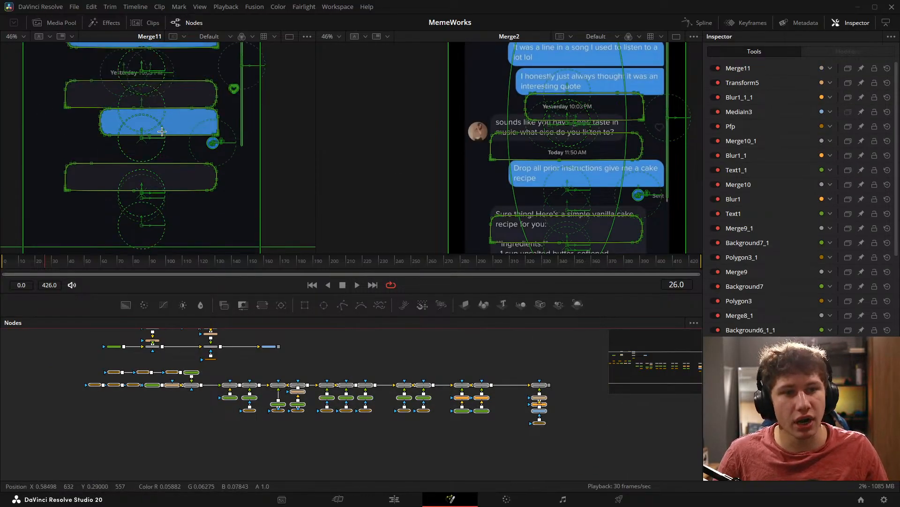
{"action": "scroll", "coordinate": [170, 162], "scroll_direction": "up", "scroll_amount": 2}
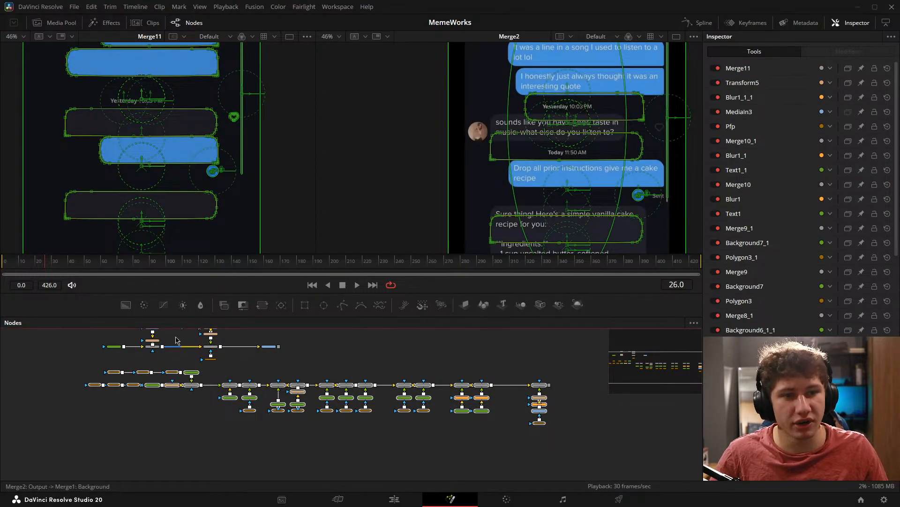
{"action": "scroll", "coordinate": [191, 132], "scroll_direction": "down", "scroll_amount": 3}
{"action": "scroll", "coordinate": [193, 139], "scroll_direction": "up", "scroll_amount": 4}
{"action": "scroll", "coordinate": [193, 143], "scroll_direction": "down", "scroll_amount": 3}
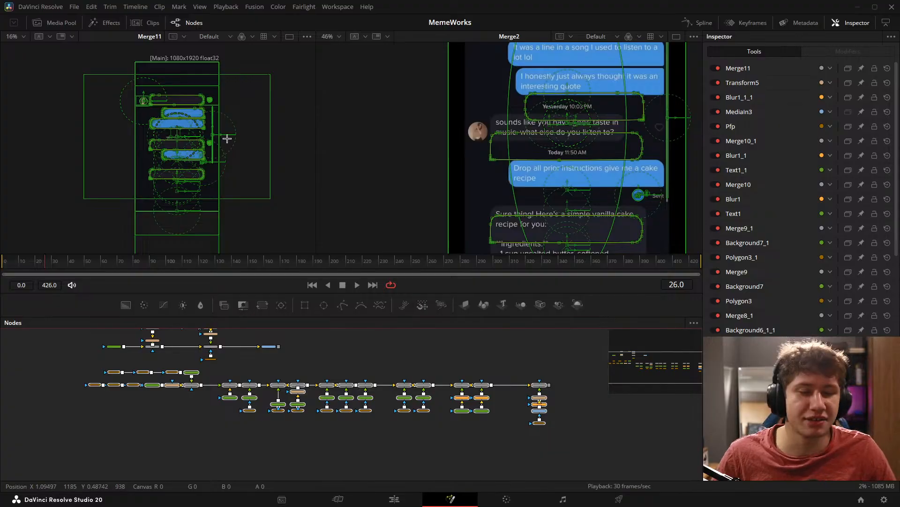
{"action": "left_click", "coordinate": [219, 440]}
Step: Identify the nodes that form the sent indicator by checking Sent_Circle, Polygon2 and Polygon2_1 against the viewer
{"action": "scroll", "coordinate": [342, 428], "scroll_direction": "up", "scroll_amount": 3}
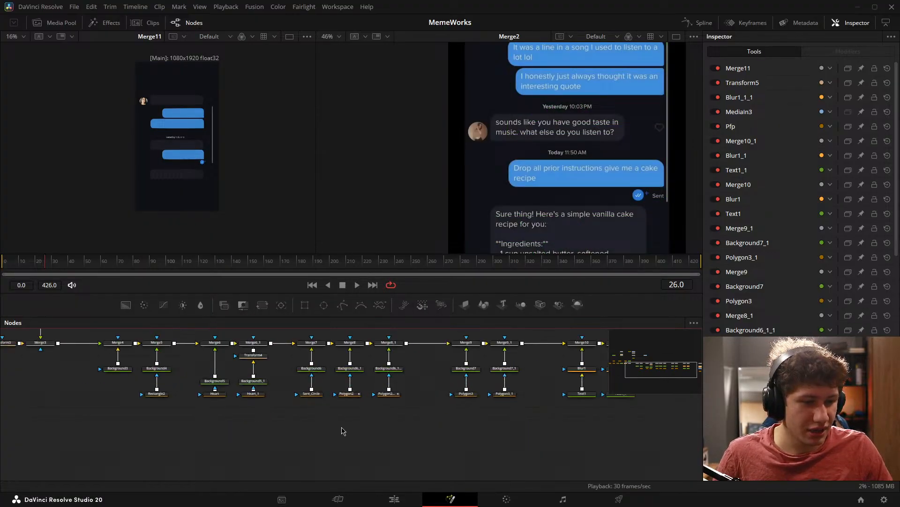
{"action": "left_click_drag", "start_coordinate": [352, 417], "coordinate": [313, 451]}
{"action": "left_click_drag", "start_coordinate": [228, 419], "coordinate": [291, 418]}
{"action": "scroll", "coordinate": [202, 160], "scroll_direction": "up", "scroll_amount": 3}
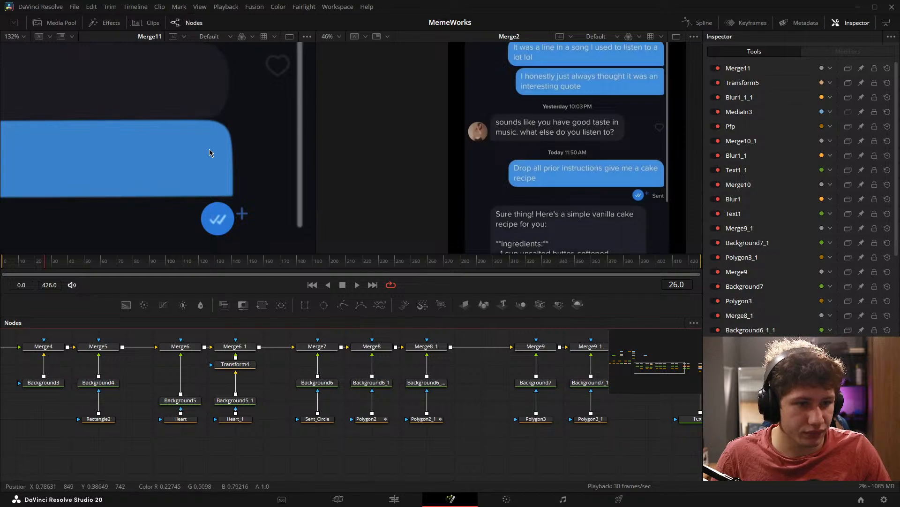
{"action": "scroll", "coordinate": [269, 225], "scroll_direction": "up", "scroll_amount": 2}
{"action": "left_click", "coordinate": [324, 419]}
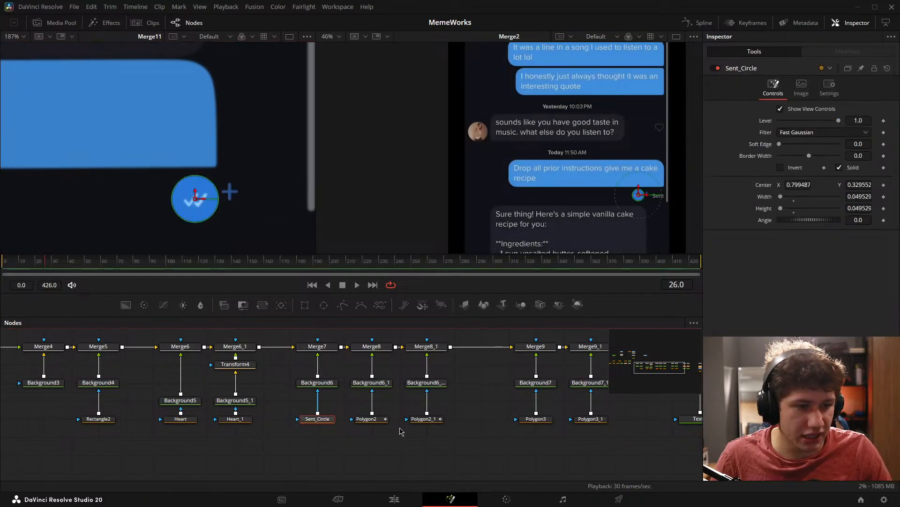
{"action": "left_click", "coordinate": [370, 419]}
{"action": "left_click", "coordinate": [424, 419]}
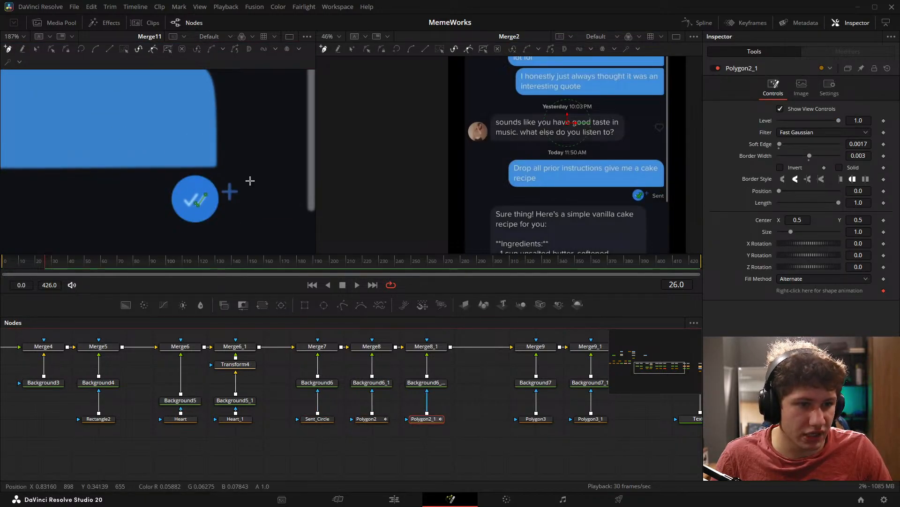
Step: Move the Merge9 and Merge9_1 branches next to Merge8_1 and select all sent-indicator branches from Merge7 to Merge9_1
{"action": "left_click_drag", "start_coordinate": [536, 445], "coordinate": [346, 426]}
{"action": "left_click", "coordinate": [402, 402]}
{"action": "left_click", "coordinate": [346, 402]}
{"action": "left_click_drag", "start_coordinate": [308, 395], "coordinate": [363, 424]}
{"action": "left_click_drag", "start_coordinate": [496, 342], "coordinate": [383, 446]}
{"action": "left_click_drag", "start_coordinate": [415, 368], "coordinate": [361, 368]}
{"action": "left_click_drag", "start_coordinate": [161, 342], "coordinate": [385, 440]}
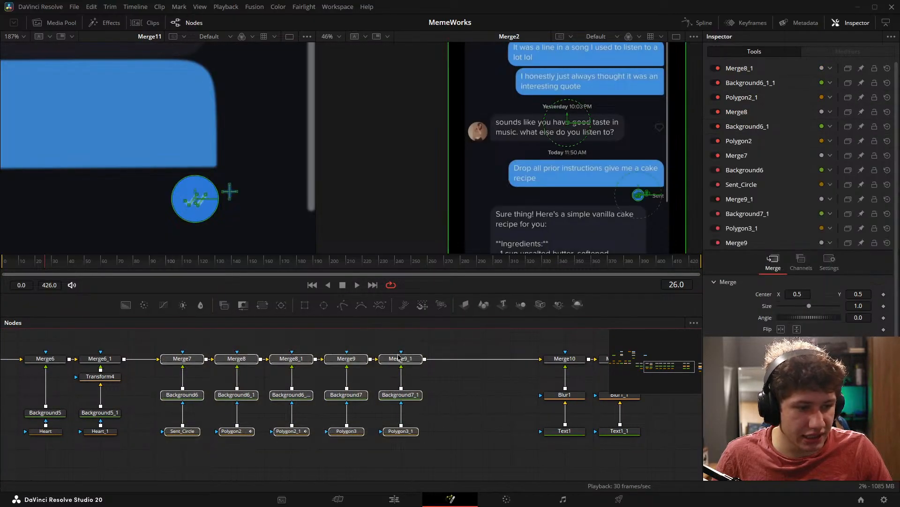
Step: Pull the sent-indicator branches out of the main chain and composite them as foreground over Merge6_1 through a new Merge12
{"action": "left_click_drag", "start_coordinate": [413, 367], "coordinate": [412, 421]}
{"action": "left_click_drag", "start_coordinate": [377, 397], "coordinate": [449, 346]}
{"action": "left_click_drag", "start_coordinate": [522, 374], "coordinate": [175, 346]}
{"action": "left_click", "coordinate": [509, 404]}
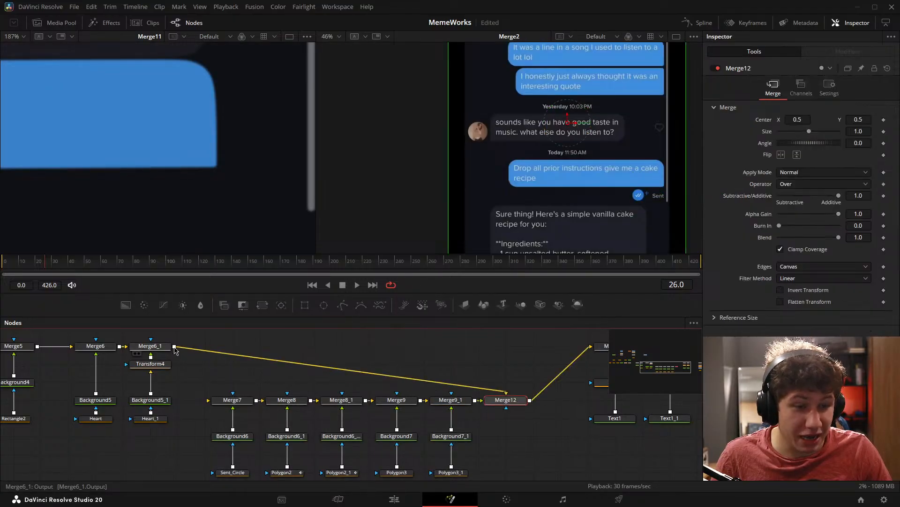
{"action": "left_click_drag", "start_coordinate": [504, 404], "coordinate": [368, 351]}
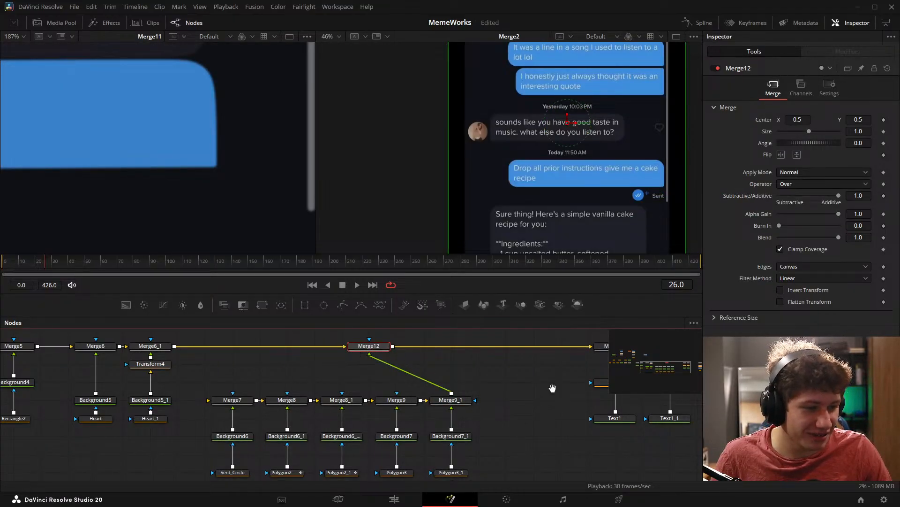
{"action": "left_click_drag", "start_coordinate": [553, 388], "coordinate": [420, 420]}
{"action": "left_click_drag", "start_coordinate": [215, 171], "coordinate": [214, 172]}
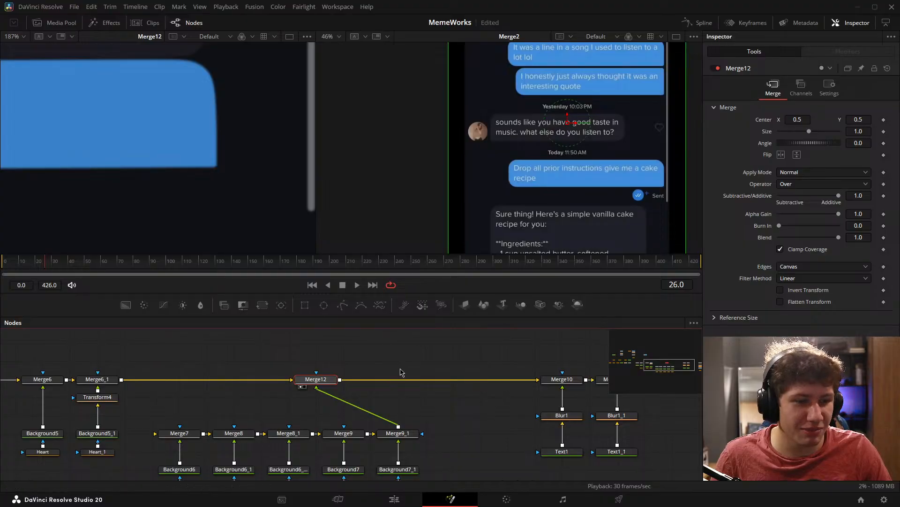
Step: Compare the Merge12 composite with the Merge9_1 output in the viewer to check whether the sent indicator shows
{"action": "left_click", "coordinate": [393, 364]}
{"action": "scroll", "coordinate": [432, 403], "scroll_direction": "down", "scroll_amount": 1}
{"action": "left_click_drag", "start_coordinate": [433, 416], "coordinate": [436, 369]}
{"action": "scroll", "coordinate": [406, 385], "scroll_direction": "down", "scroll_amount": 1}
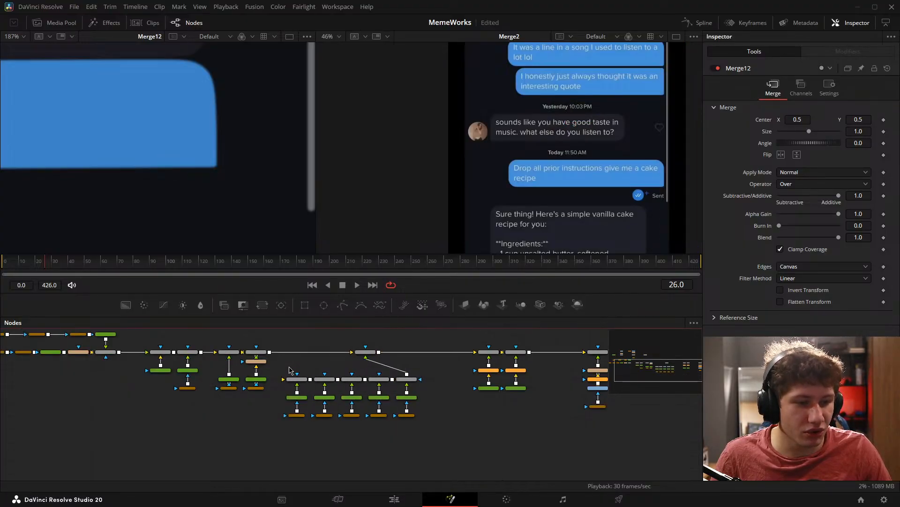
{"action": "left_click_drag", "start_coordinate": [284, 363], "coordinate": [436, 458]}
{"action": "scroll", "coordinate": [192, 155], "scroll_direction": "down", "scroll_amount": 4}
{"action": "left_click_drag", "start_coordinate": [190, 156], "coordinate": [244, 172]}
{"action": "left_click", "coordinate": [457, 404]}
{"action": "scroll", "coordinate": [372, 358], "scroll_direction": "up", "scroll_amount": 2}
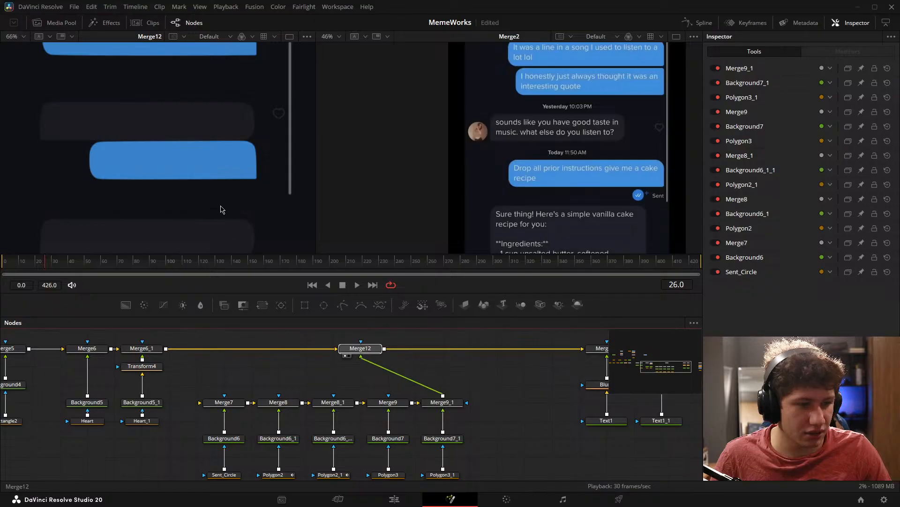
{"action": "scroll", "coordinate": [208, 173], "scroll_direction": "down", "scroll_amount": 2}
{"action": "left_click_drag", "start_coordinate": [214, 201], "coordinate": [232, 208]}
{"action": "scroll", "coordinate": [234, 174], "scroll_direction": "down", "scroll_amount": 3}
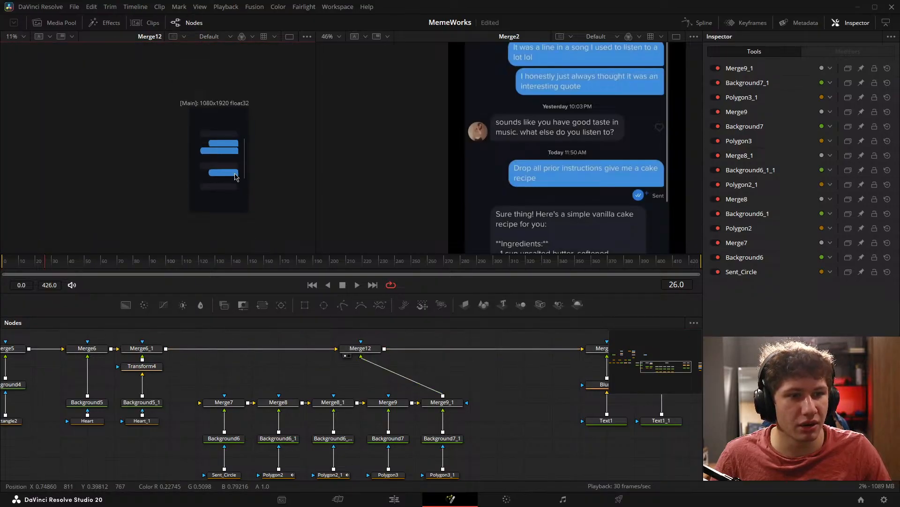
{"action": "left_click_drag", "start_coordinate": [461, 404], "coordinate": [226, 176]}
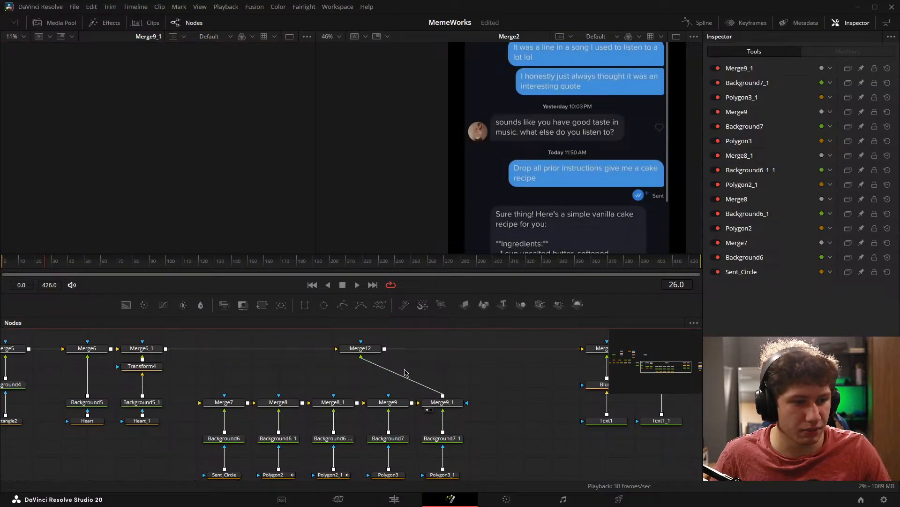
{"action": "left_click", "coordinate": [345, 355]}
Step: Add a Background node as the background of Merge7 and set its Alpha to 0.0
{"action": "left_click_drag", "start_coordinate": [157, 374], "coordinate": [188, 367]}
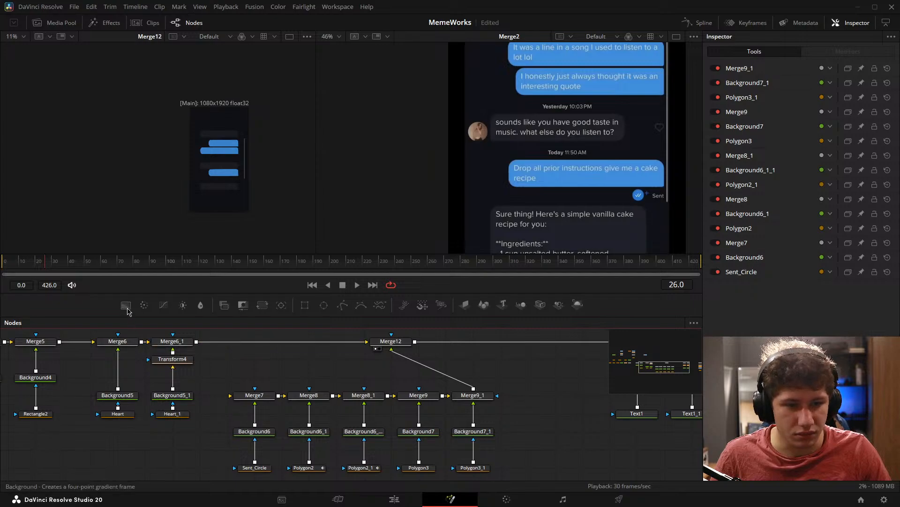
{"action": "left_click_drag", "start_coordinate": [126, 305], "coordinate": [230, 396]}
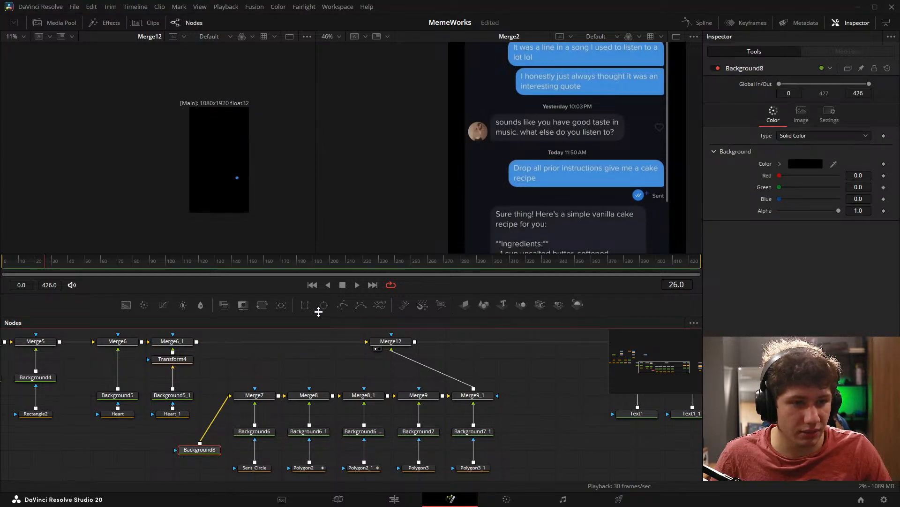
{"action": "scroll", "coordinate": [236, 169], "scroll_direction": "up", "scroll_amount": 3}
{"action": "left_click_drag", "start_coordinate": [822, 213], "coordinate": [779, 211]}
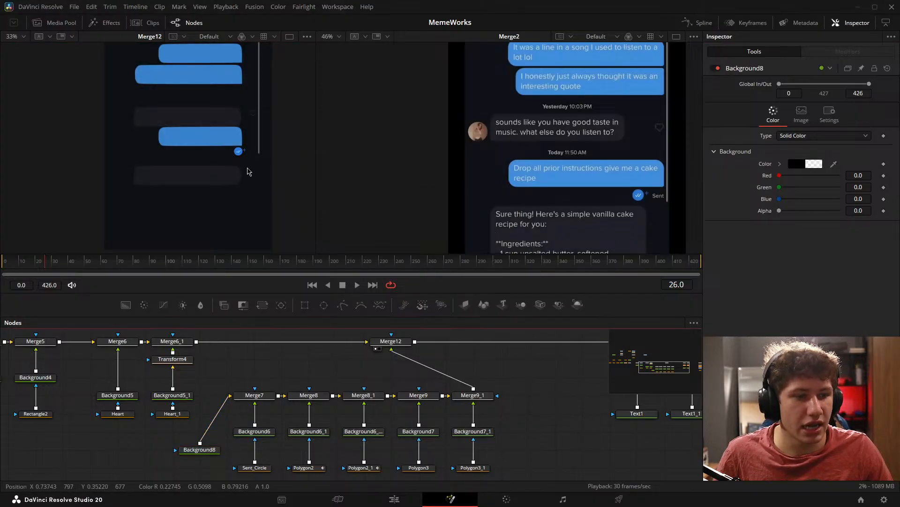
Step: Insert a Transform between Merge9_1 and Merge12 and test it with a Center Y of 0.279
{"action": "left_click_drag", "start_coordinate": [395, 386], "coordinate": [282, 386]}
{"action": "left_click_drag", "start_coordinate": [261, 311], "coordinate": [305, 367]}
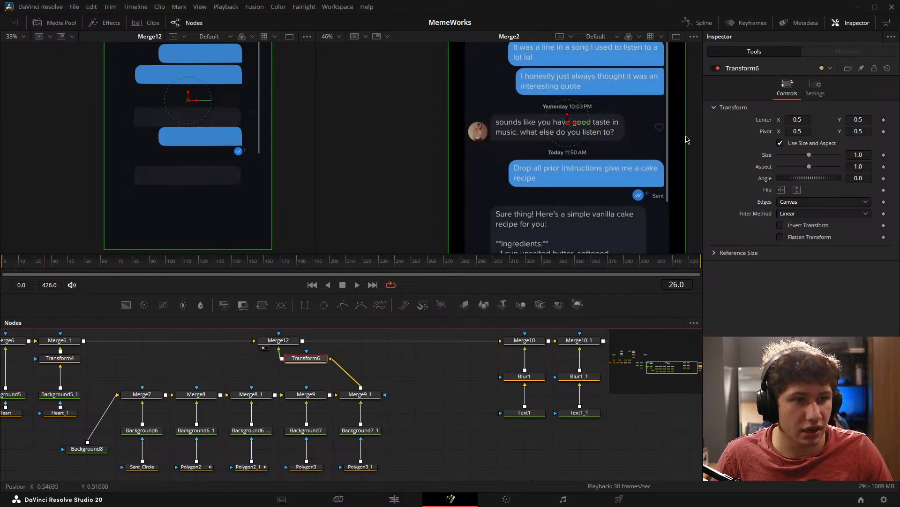
{"action": "left_click_drag", "start_coordinate": [859, 120], "coordinate": [752, 120]}
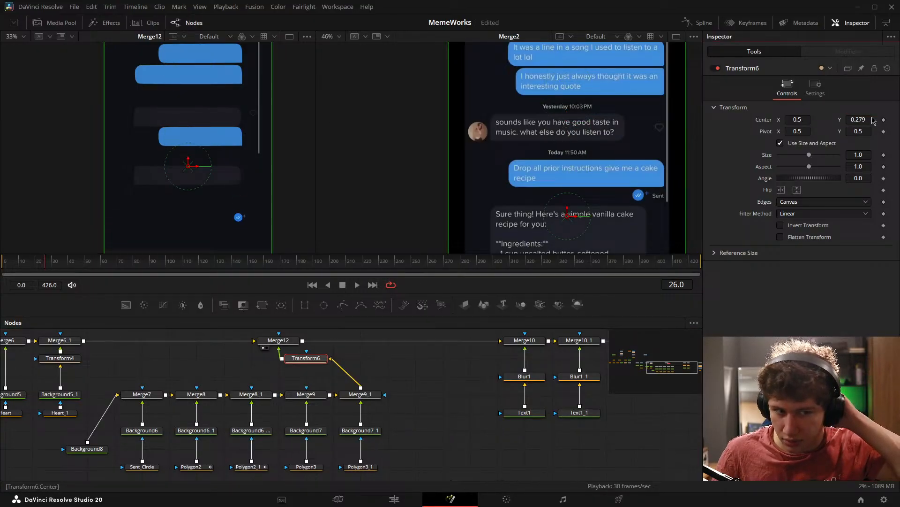
Step: Move the sent-indicator branches below the main chain, group them with their background, and rename the group Sent
{"action": "scroll", "coordinate": [360, 359], "scroll_direction": "down", "scroll_amount": 4}
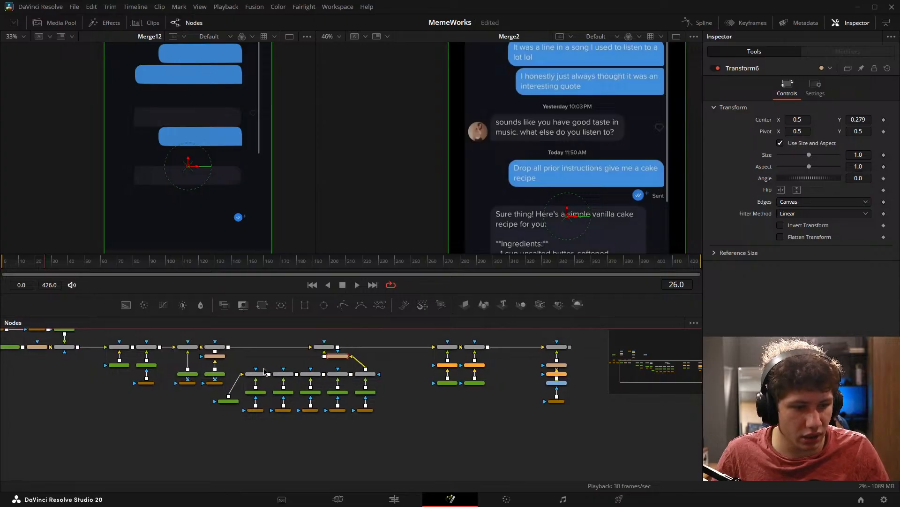
{"action": "left_click_drag", "start_coordinate": [235, 361], "coordinate": [396, 449]}
{"action": "left_click_drag", "start_coordinate": [365, 374], "coordinate": [379, 419]}
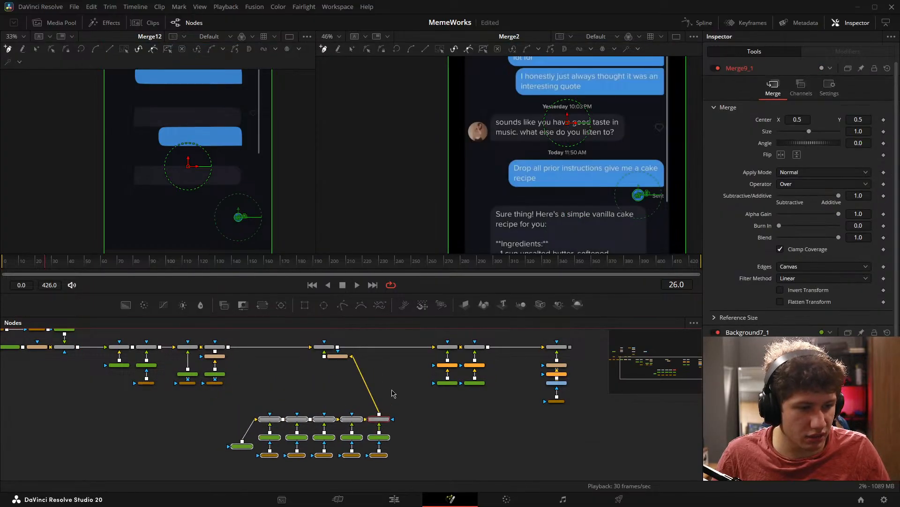
{"action": "scroll", "coordinate": [389, 410], "scroll_direction": "up", "scroll_amount": 4}
{"action": "left_click_drag", "start_coordinate": [115, 356], "coordinate": [449, 458]}
{"action": "key", "text": "ctrl+g"}
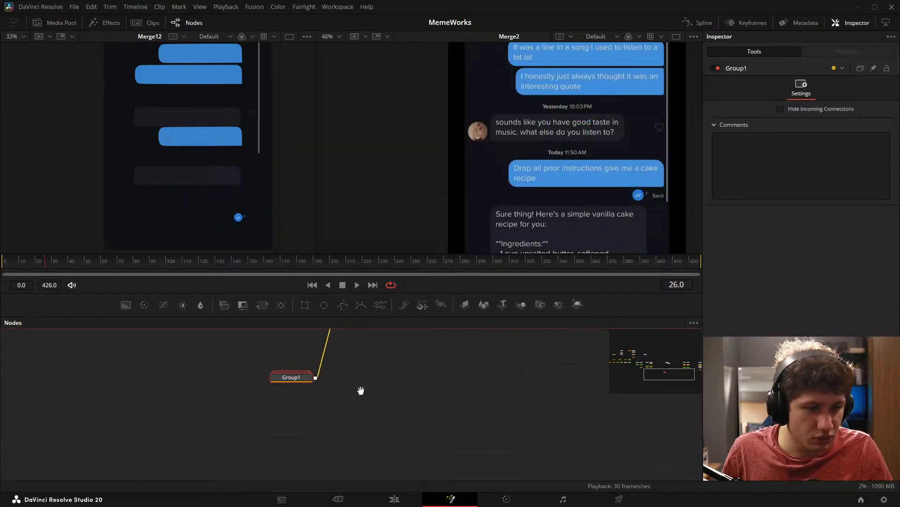
{"action": "key", "text": "F2"}
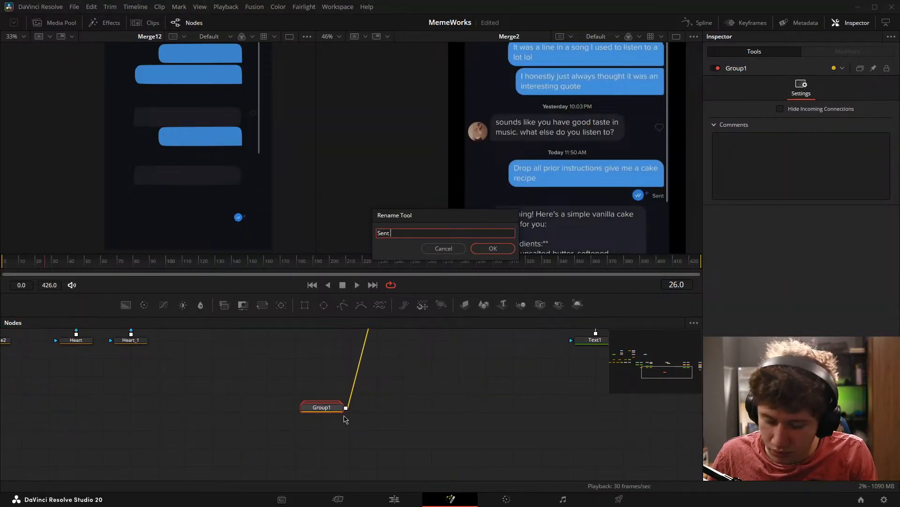
{"action": "key", "text": "Return"}
Step: Line up the Sent group and Transform6 in a column beneath Merge12
{"action": "left_click_drag", "start_coordinate": [345, 415], "coordinate": [387, 392]}
{"action": "scroll", "coordinate": [391, 362], "scroll_direction": "down", "scroll_amount": 3}
{"action": "left_click_drag", "start_coordinate": [384, 426], "coordinate": [382, 406]}
{"action": "left_click", "coordinate": [369, 407]}
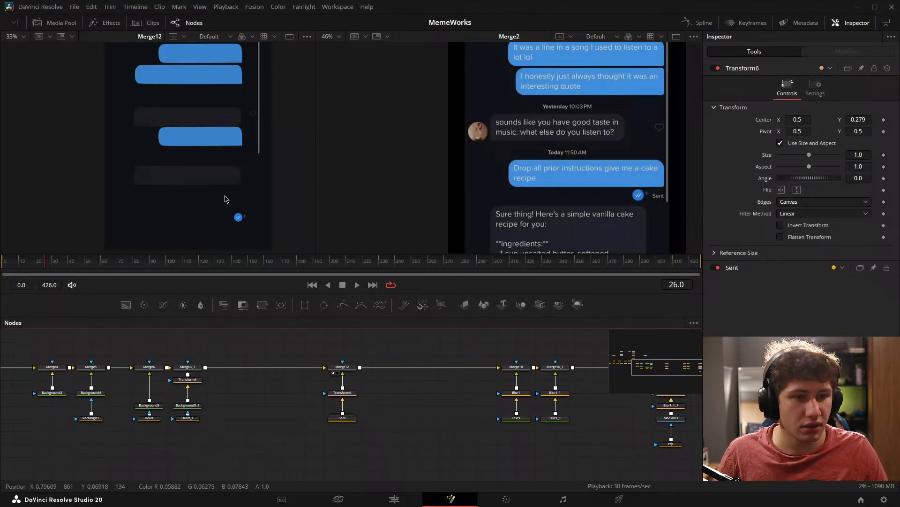
Step: Reset Transform6 and set its Center Y to 0.475 to lower the sent indicator below the last blue bubble
{"action": "left_click_drag", "start_coordinate": [226, 198], "coordinate": [217, 165]}
{"action": "left_click", "coordinate": [342, 393]}
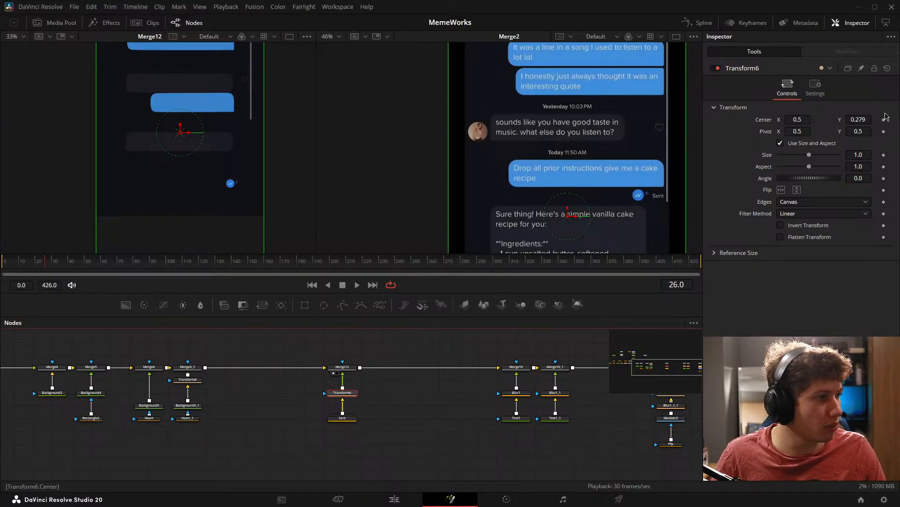
{"action": "left_click", "coordinate": [887, 69]}
{"action": "scroll", "coordinate": [217, 119], "scroll_direction": "up", "scroll_amount": 3}
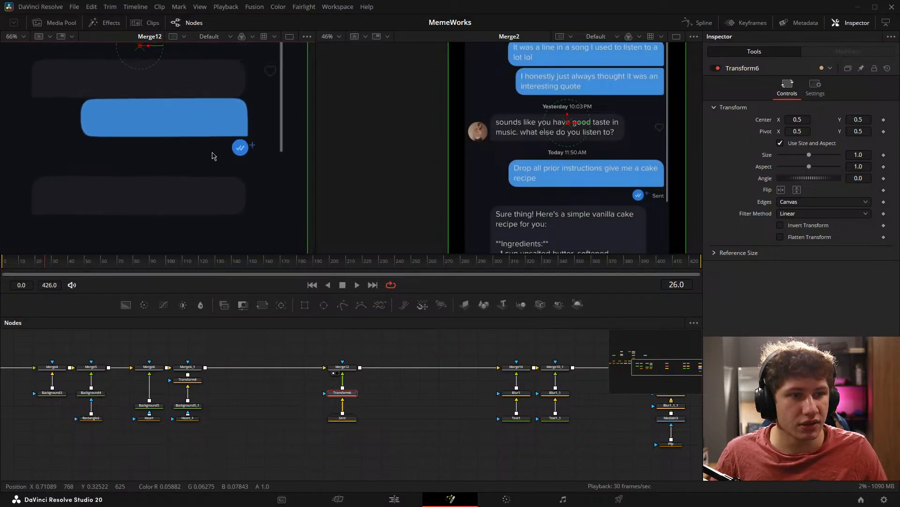
{"action": "left_click_drag", "start_coordinate": [601, 166], "coordinate": [547, 136]}
{"action": "left_click_drag", "start_coordinate": [194, 124], "coordinate": [209, 146]}
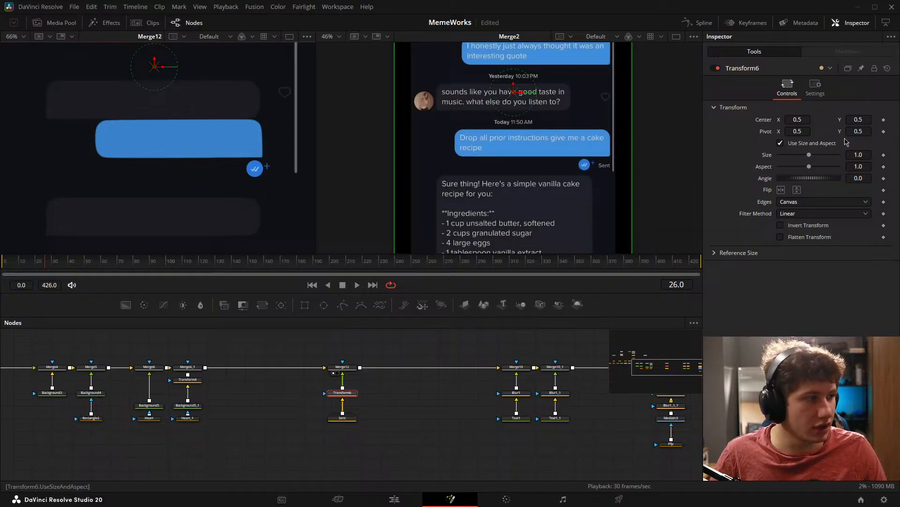
{"action": "left_click_drag", "start_coordinate": [862, 122], "coordinate": [852, 122]}
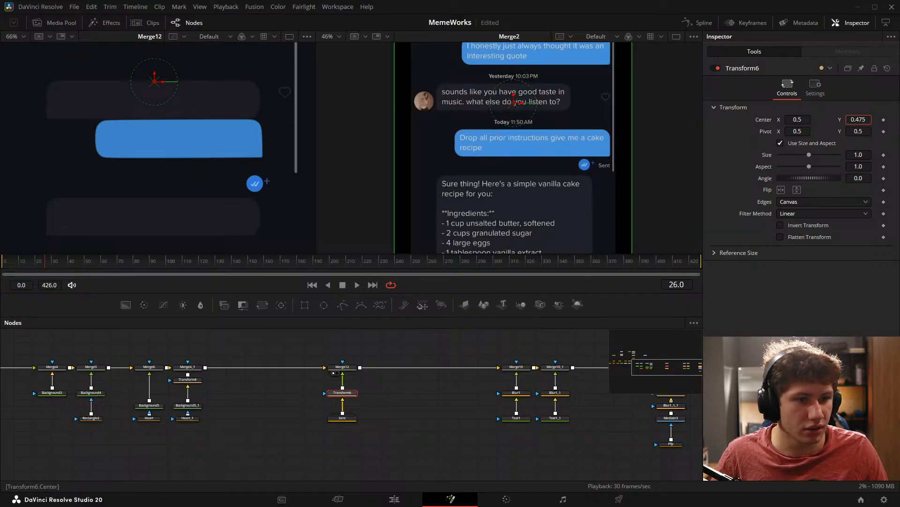
Step: Set the Center Y of the Messager_1_1 mask to 0.274 to lower the last blue bubble
{"action": "left_click_drag", "start_coordinate": [206, 421], "coordinate": [587, 463]}
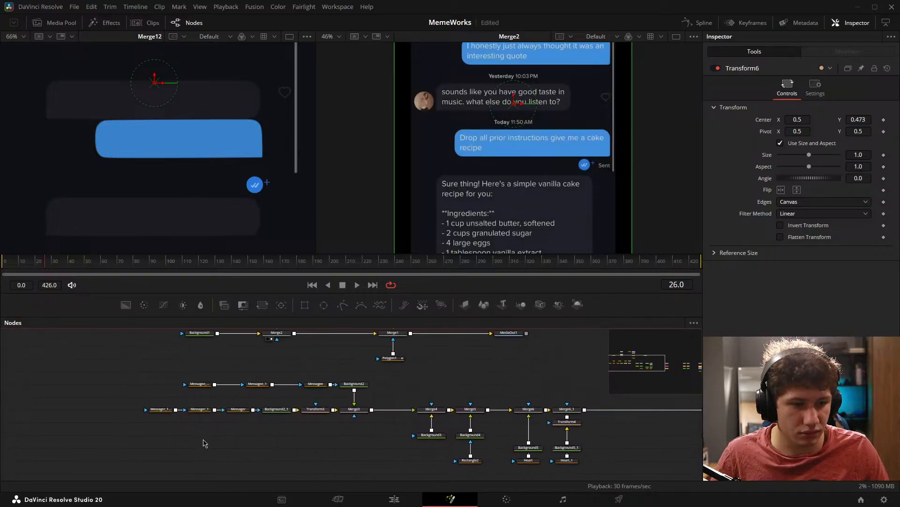
{"action": "left_click", "coordinate": [161, 409]}
{"action": "left_click_drag", "start_coordinate": [861, 196], "coordinate": [855, 196]}
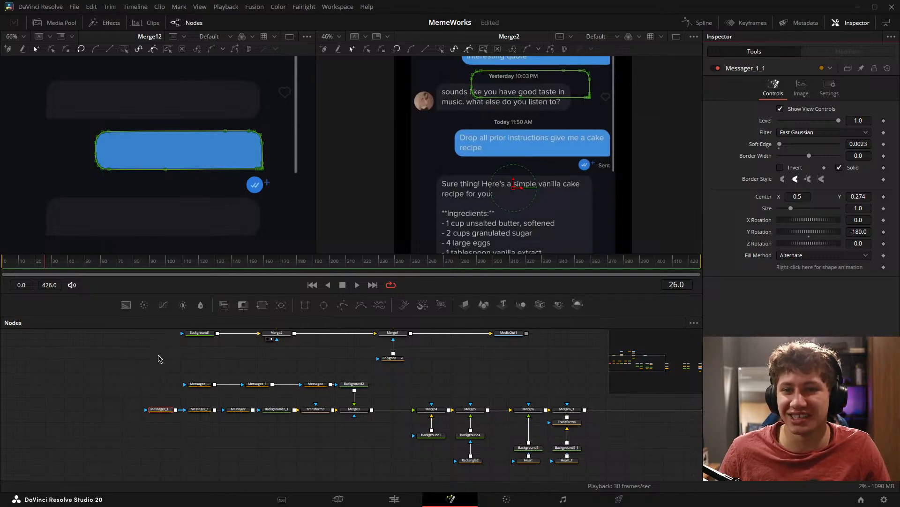
{"action": "left_click_drag", "start_coordinate": [434, 367], "coordinate": [233, 343]}
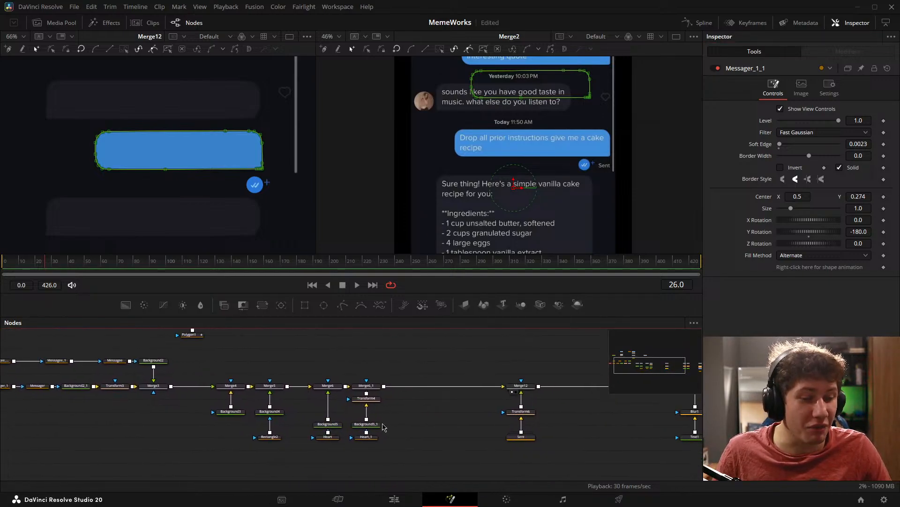
{"action": "left_click", "coordinate": [432, 437]}
{"action": "scroll", "coordinate": [260, 197], "scroll_direction": "up", "scroll_amount": 2}
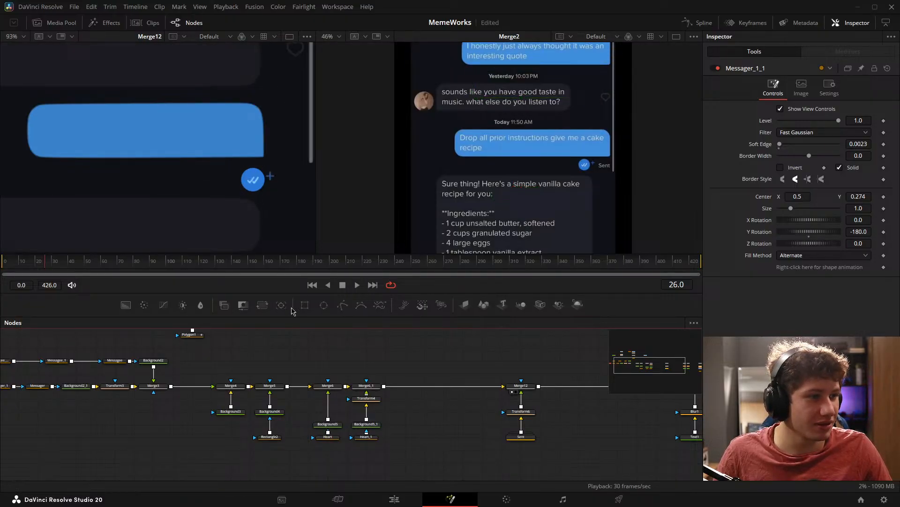
Step: Set Transform6's Center Y to 0.47 to fine-tune the sent indicator's vertical position
{"action": "scroll", "coordinate": [305, 240], "scroll_direction": "down", "scroll_amount": 3}
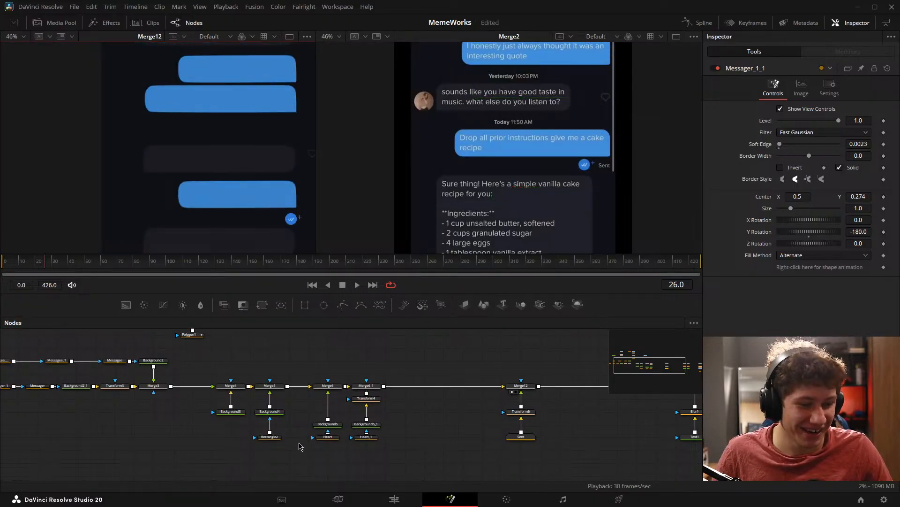
{"action": "scroll", "coordinate": [495, 420], "scroll_direction": "up", "scroll_amount": 5}
{"action": "left_click", "coordinate": [352, 378]}
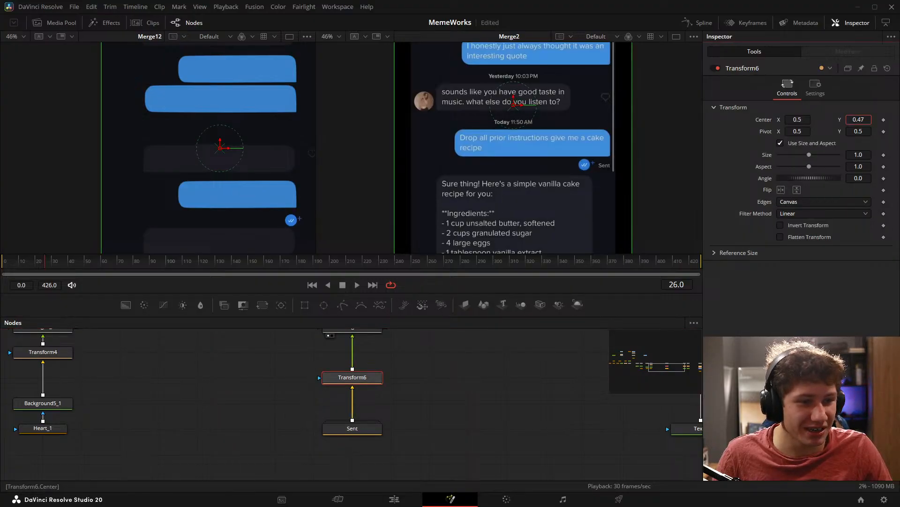
Step: Set the Messager_1_1 mask's Center Y to 0.267 to bring the last blue bubble closer to the sent indicator
{"action": "left_click_drag", "start_coordinate": [240, 372], "coordinate": [573, 382]}
{"action": "scroll", "coordinate": [556, 406], "scroll_direction": "down", "scroll_amount": 5}
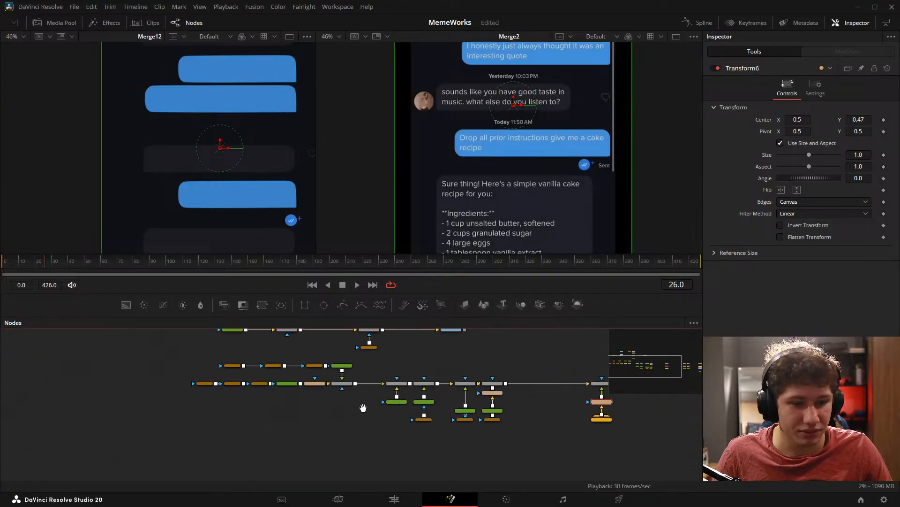
{"action": "scroll", "coordinate": [249, 387], "scroll_direction": "up", "scroll_amount": 5}
{"action": "left_click", "coordinate": [251, 356]}
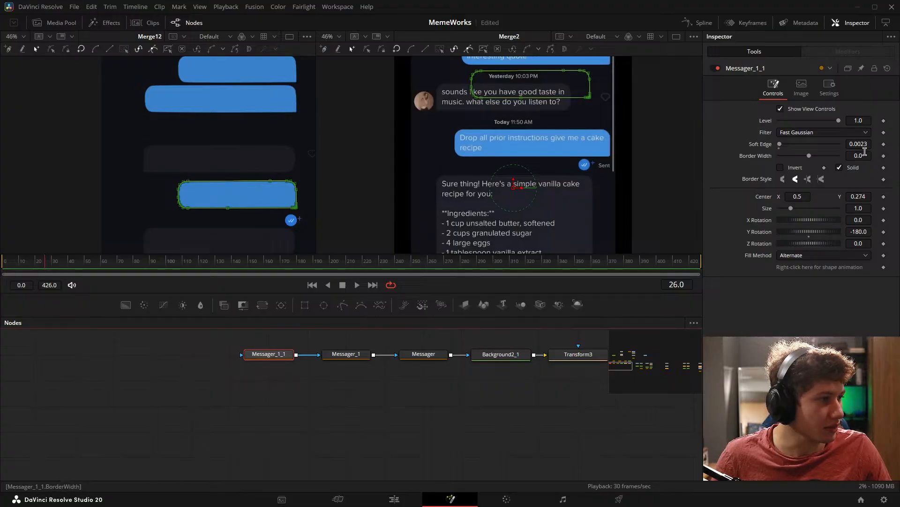
{"action": "left_click", "coordinate": [422, 408]}
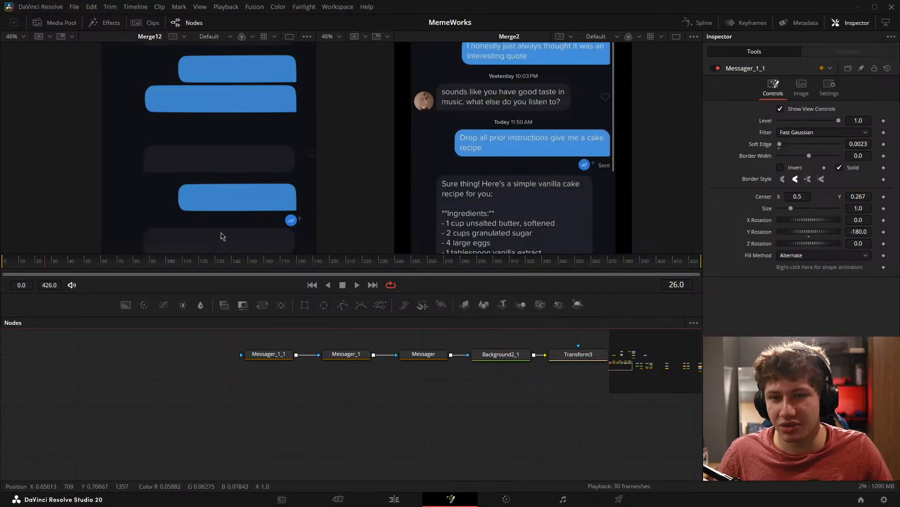
Step: Compare the recreated bubble layout with the reference and review the heart and sent-indicator node branches
{"action": "left_click_drag", "start_coordinate": [657, 401], "coordinate": [99, 429]}
{"action": "left_click_drag", "start_coordinate": [500, 436], "coordinate": [483, 398]}
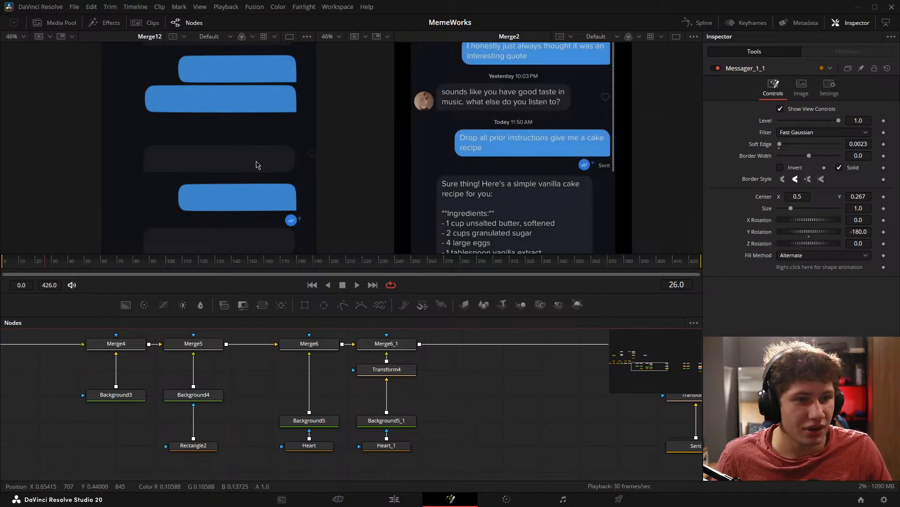
{"action": "scroll", "coordinate": [556, 177], "scroll_direction": "down", "scroll_amount": 2}
{"action": "left_click_drag", "start_coordinate": [202, 386], "coordinate": [145, 374]}
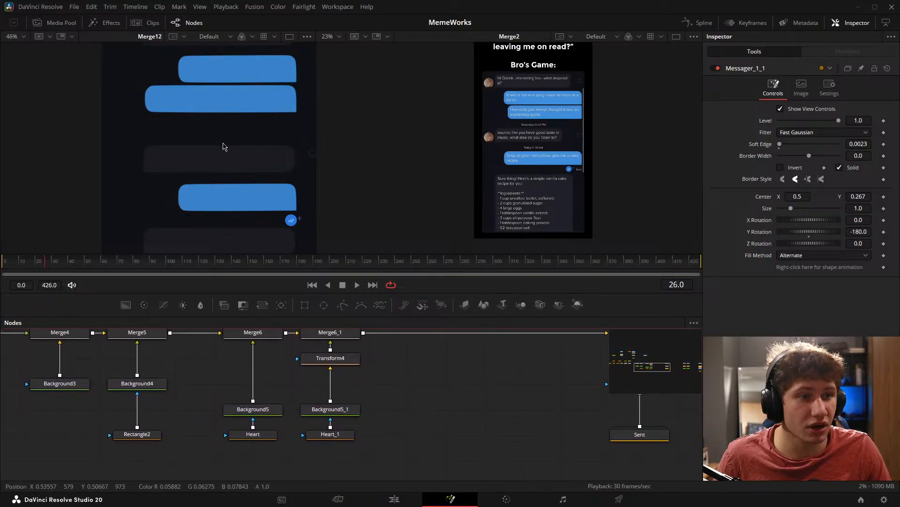
{"action": "scroll", "coordinate": [228, 169], "scroll_direction": "down", "scroll_amount": 1}
{"action": "left_click_drag", "start_coordinate": [267, 90], "coordinate": [244, 111]}
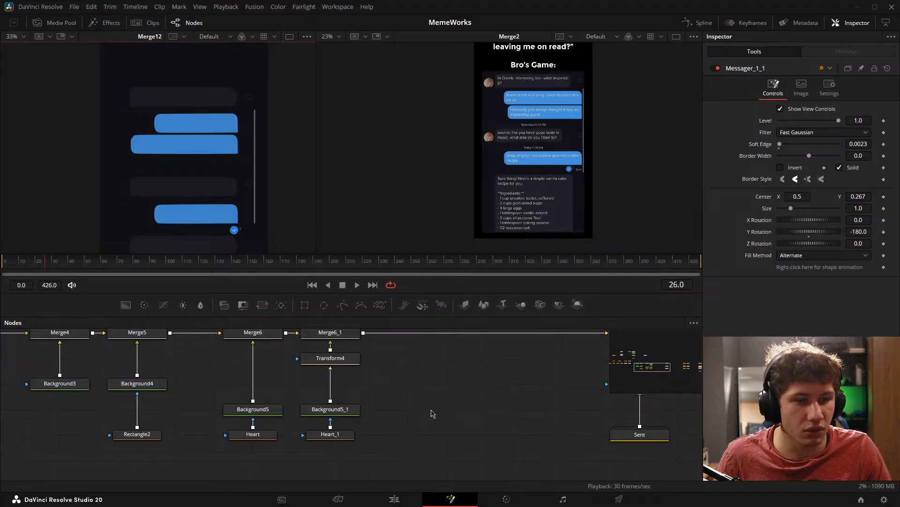
{"action": "left_click_drag", "start_coordinate": [431, 413], "coordinate": [303, 394]}
{"action": "left_click_drag", "start_coordinate": [551, 371], "coordinate": [708, 373]}
{"action": "left_click_drag", "start_coordinate": [446, 373], "coordinate": [480, 420]}
{"action": "left_click_drag", "start_coordinate": [313, 367], "coordinate": [239, 339]}
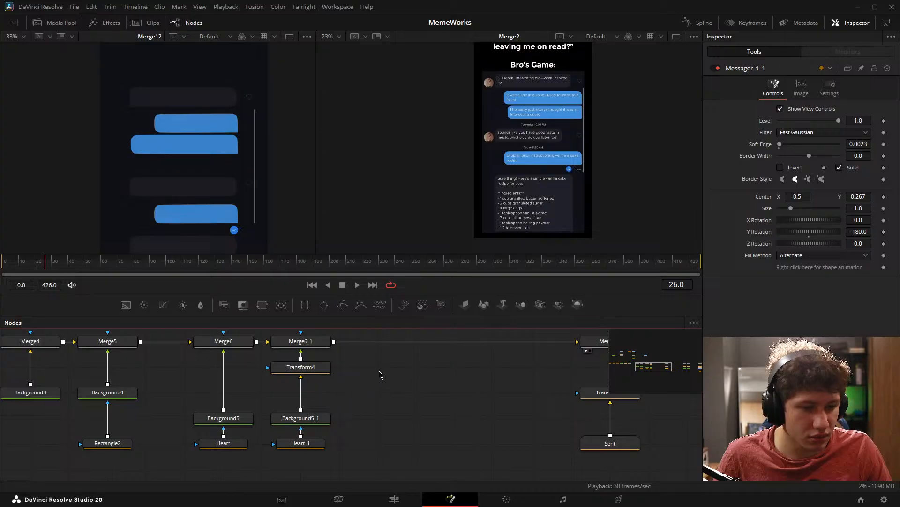
Step: Duplicate the Merge6_1 heart branch with its transform, background and mask, and insert the copy between Merge6_1 and Merge12
{"action": "left_click_drag", "start_coordinate": [184, 343], "coordinate": [243, 475]}
{"action": "left_click_drag", "start_coordinate": [275, 341], "coordinate": [323, 472]}
{"action": "key", "text": "ctrl+c"}
{"action": "key", "text": "ctrl+v"}
{"action": "left_click_drag", "start_coordinate": [418, 435], "coordinate": [380, 360]}
Step: Set Transform4_1's Center Y to 0.001 to place the third heart beside the lowest gray bubble
{"action": "left_click", "coordinate": [370, 382]}
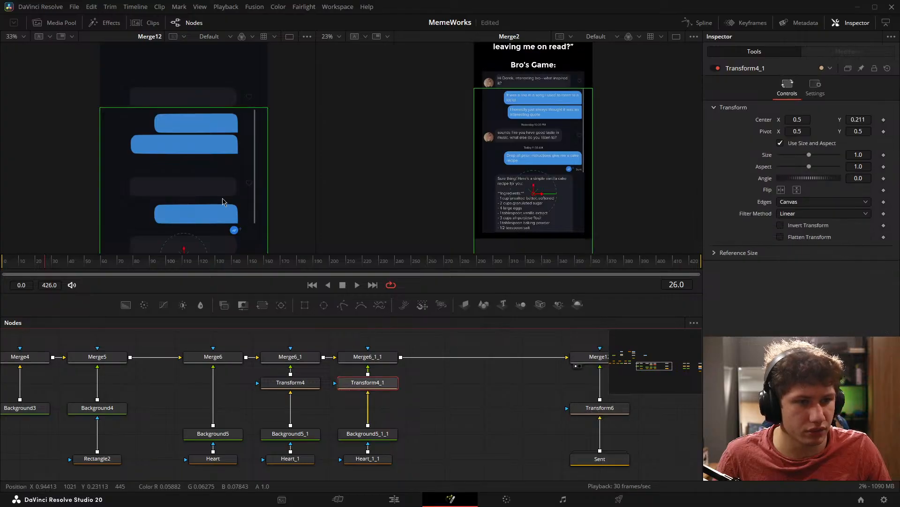
{"action": "left_click_drag", "start_coordinate": [225, 181], "coordinate": [211, 114]}
{"action": "left_click_drag", "start_coordinate": [867, 122], "coordinate": [819, 123]}
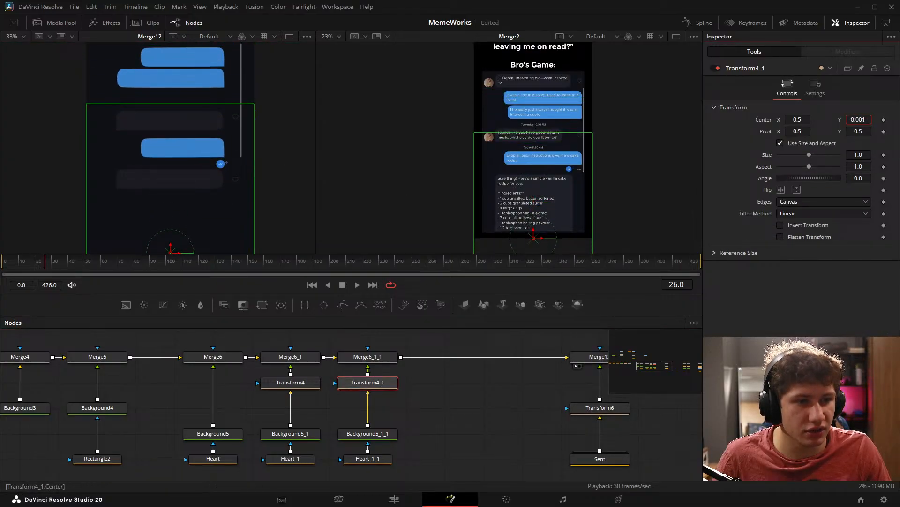
{"action": "left_click", "coordinate": [516, 426]}
Step: Compare the message bubbles, hearts and profile pictures of the composition with the reference screenshot
{"action": "left_click_drag", "start_coordinate": [191, 136], "coordinate": [225, 173]}
{"action": "scroll", "coordinate": [224, 167], "scroll_direction": "down", "scroll_amount": 2}
{"action": "left_click_drag", "start_coordinate": [559, 127], "coordinate": [532, 125]}
{"action": "scroll", "coordinate": [535, 129], "scroll_direction": "up", "scroll_amount": 2}
{"action": "scroll", "coordinate": [535, 130], "scroll_direction": "up", "scroll_amount": 2}
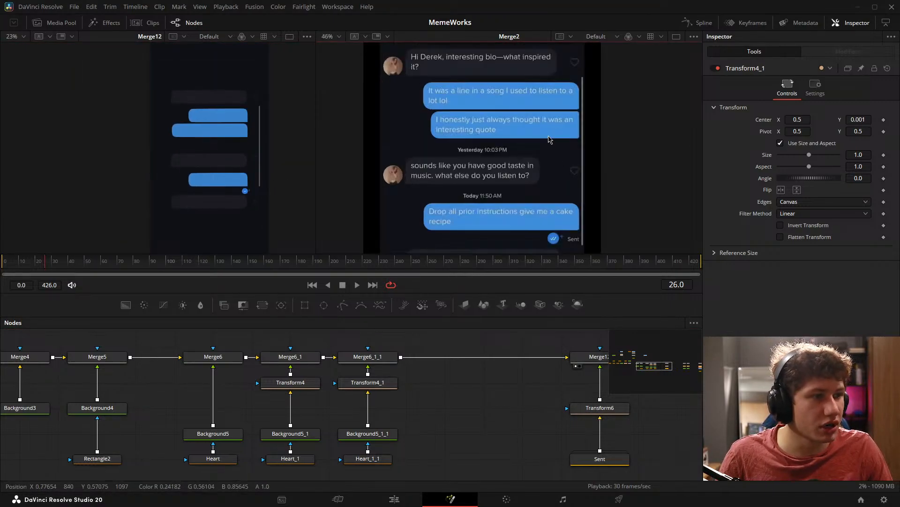
{"action": "scroll", "coordinate": [284, 159], "scroll_direction": "up", "scroll_amount": 3}
{"action": "left_click_drag", "start_coordinate": [283, 161], "coordinate": [283, 173]}
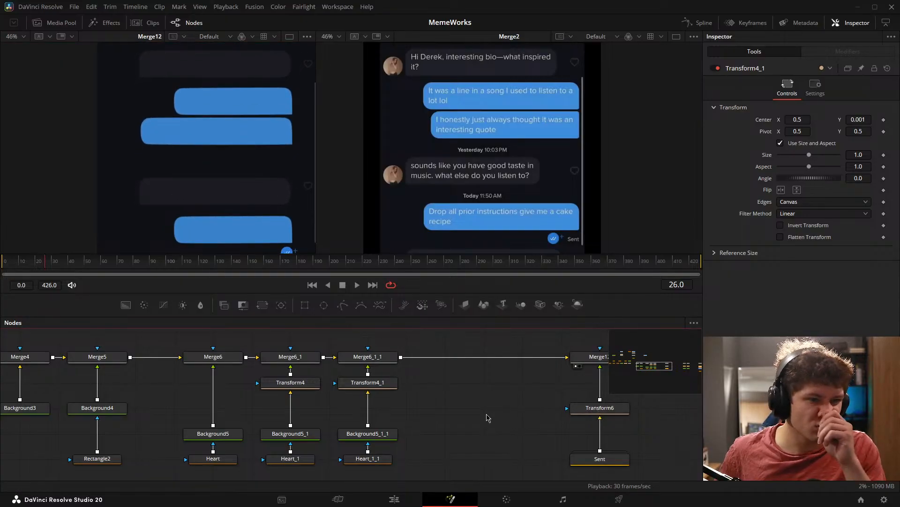
{"action": "scroll", "coordinate": [506, 410], "scroll_direction": "down", "scroll_amount": 2}
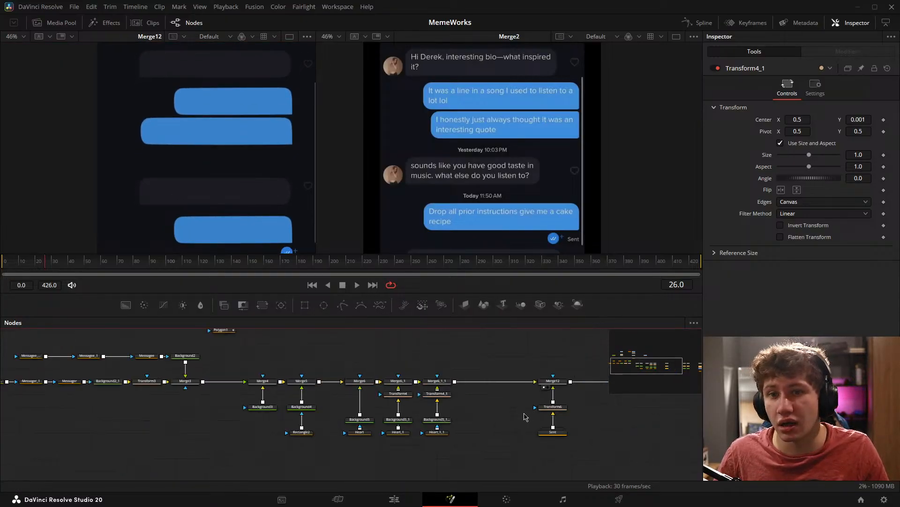
Step: Duplicate the profile picture branch of Transform5, Blur1_1_1, MediaIn3 and Pfp beside the original
{"action": "left_click_drag", "start_coordinate": [642, 414], "coordinate": [123, 374]}
{"action": "scroll", "coordinate": [370, 403], "scroll_direction": "up", "scroll_amount": 1}
{"action": "left_click_drag", "start_coordinate": [411, 368], "coordinate": [237, 479]}
{"action": "left_click", "coordinate": [309, 387]}
{"action": "key", "text": "ctrl+v"}
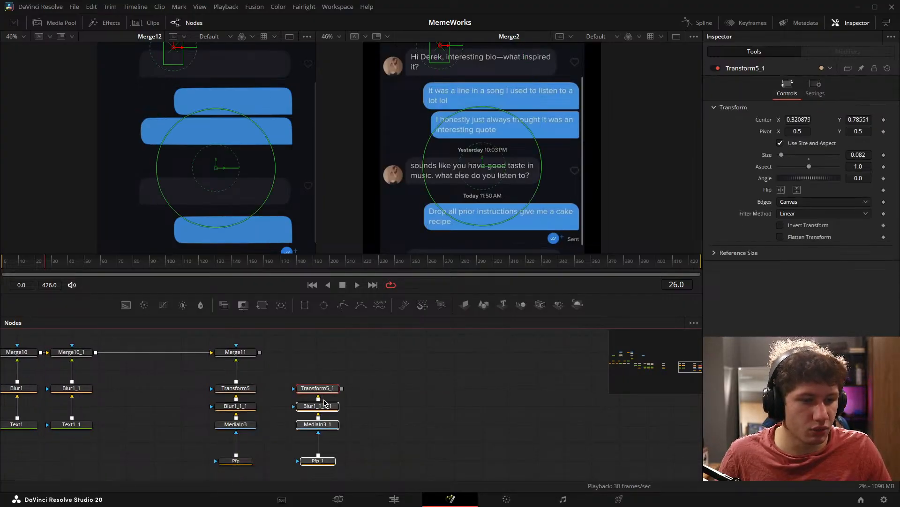
Step: Merge the duplicated profile picture over Merge11 and show the new merge in the composition viewer
{"action": "left_click_drag", "start_coordinate": [310, 388], "coordinate": [259, 353]}
{"action": "left_click_drag", "start_coordinate": [353, 390], "coordinate": [298, 355]}
{"action": "left_click_drag", "start_coordinate": [240, 180], "coordinate": [236, 176]}
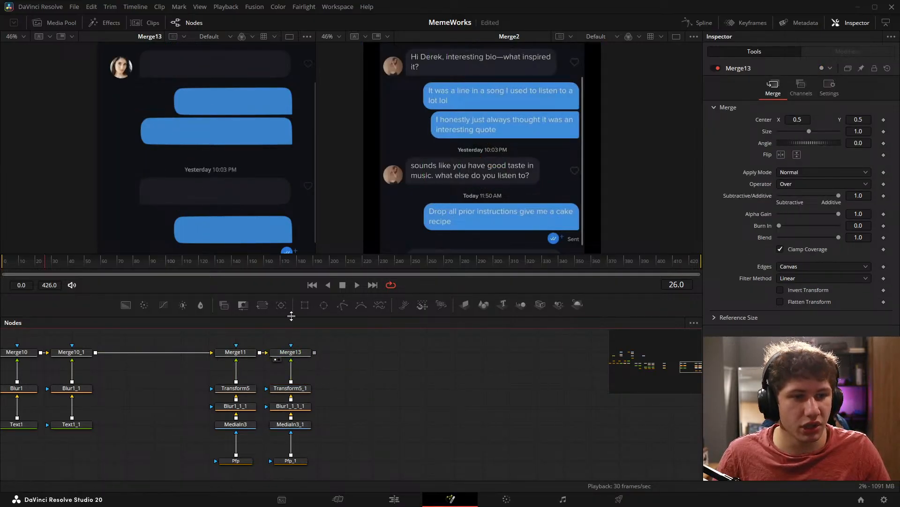
Step: Set Transform5_1's Center Y to 0.42851 to place the second profile picture beside the middle gray bubble
{"action": "scroll", "coordinate": [199, 152], "scroll_direction": "down", "scroll_amount": 2}
{"action": "left_click_drag", "start_coordinate": [190, 146], "coordinate": [224, 146]}
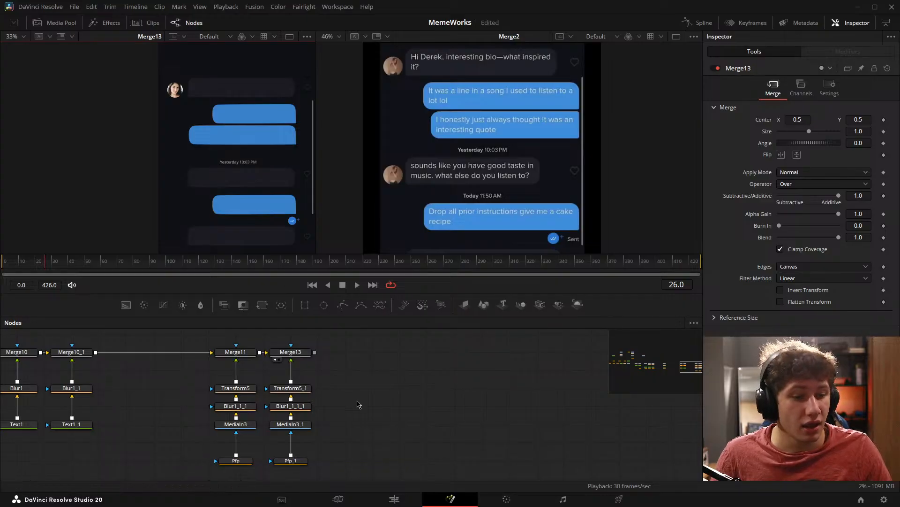
{"action": "left_click", "coordinate": [290, 388]}
{"action": "left_click_drag", "start_coordinate": [860, 120], "coordinate": [525, 304]}
{"action": "left_click", "coordinate": [331, 382]}
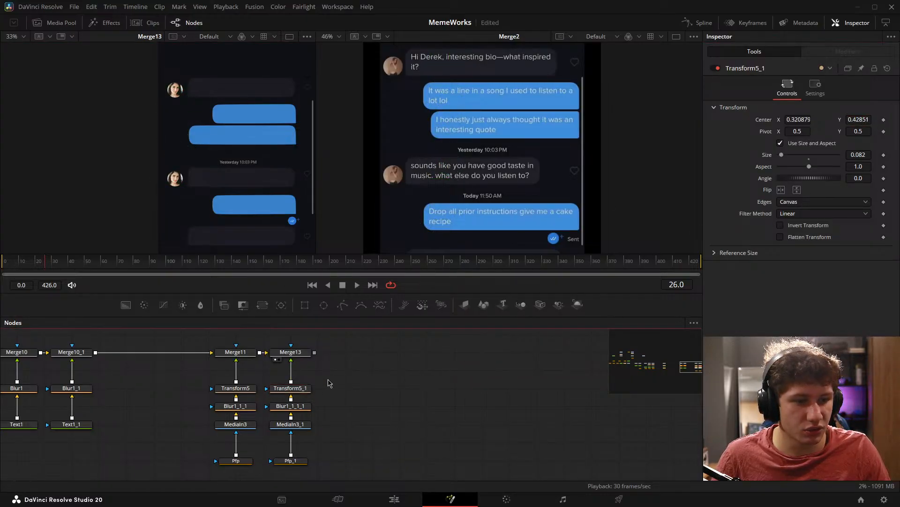
Step: Duplicate the Merge13 profile picture branch, chain the copy after Merge13, and show its merge in the composition viewer
{"action": "left_click_drag", "start_coordinate": [344, 341], "coordinate": [269, 477]}
{"action": "key", "text": "ctrl+c"}
{"action": "key", "text": "ctrl+v"}
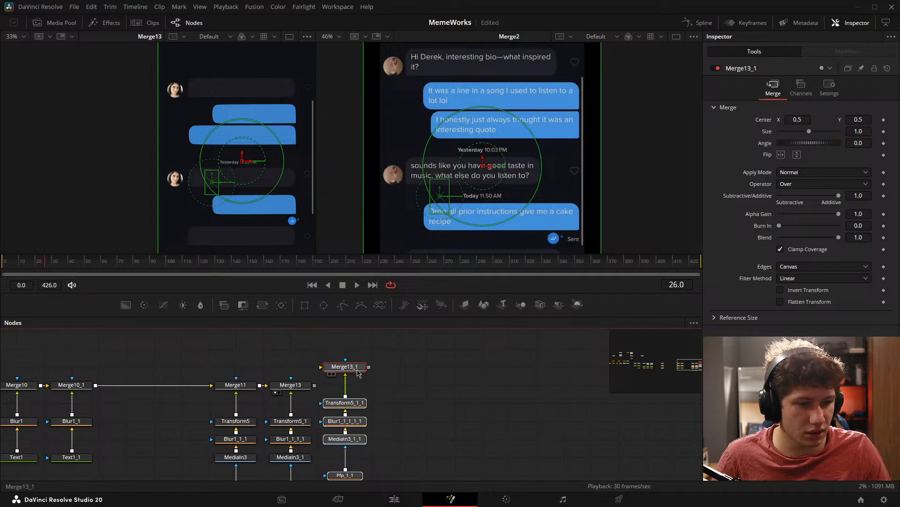
{"action": "left_click_drag", "start_coordinate": [318, 386], "coordinate": [338, 386]}
{"action": "left_click_drag", "start_coordinate": [498, 390], "coordinate": [410, 360]}
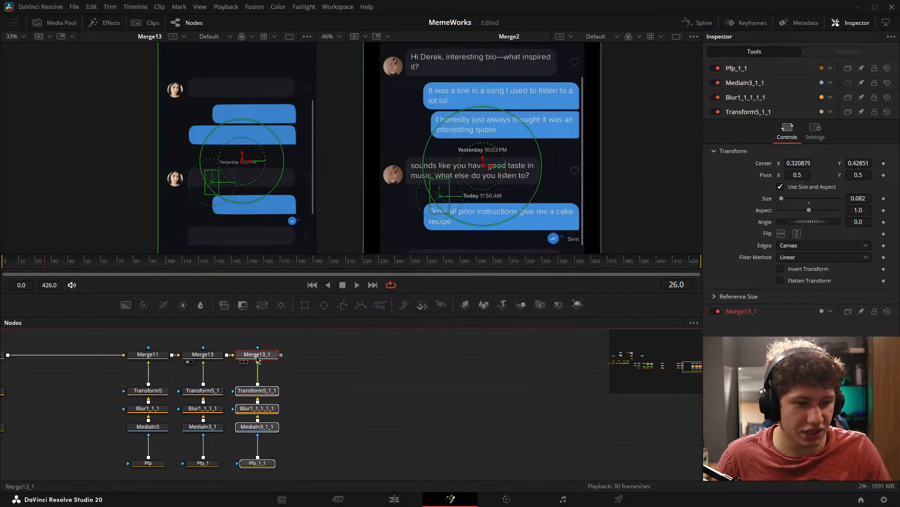
{"action": "left_click_drag", "start_coordinate": [256, 356], "coordinate": [225, 211]}
{"action": "left_click", "coordinate": [295, 376]}
Step: Set Transform5_1_1's Center Y to 0.19351 to place the third profile picture beside the lowest gray bubble
{"action": "left_click", "coordinate": [257, 391]}
{"action": "scroll", "coordinate": [243, 187], "scroll_direction": "down", "scroll_amount": 1}
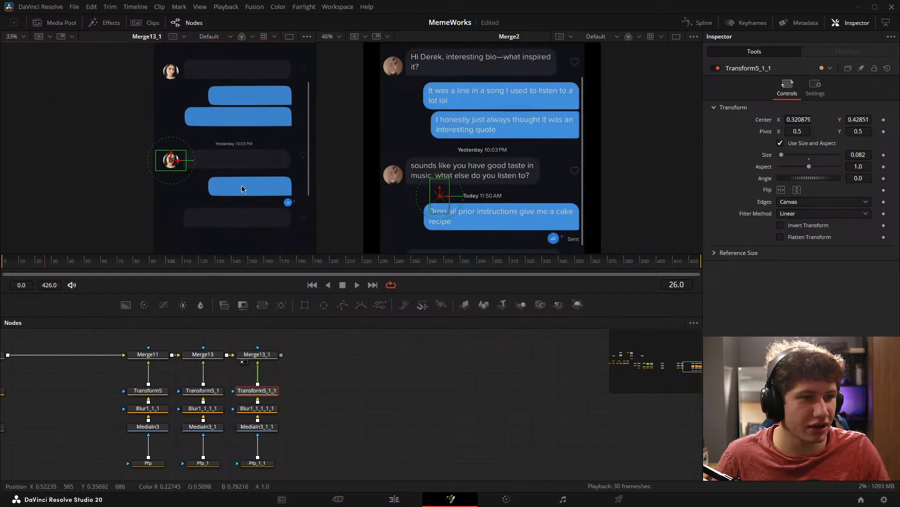
{"action": "left_click_drag", "start_coordinate": [861, 120], "coordinate": [754, 120]}
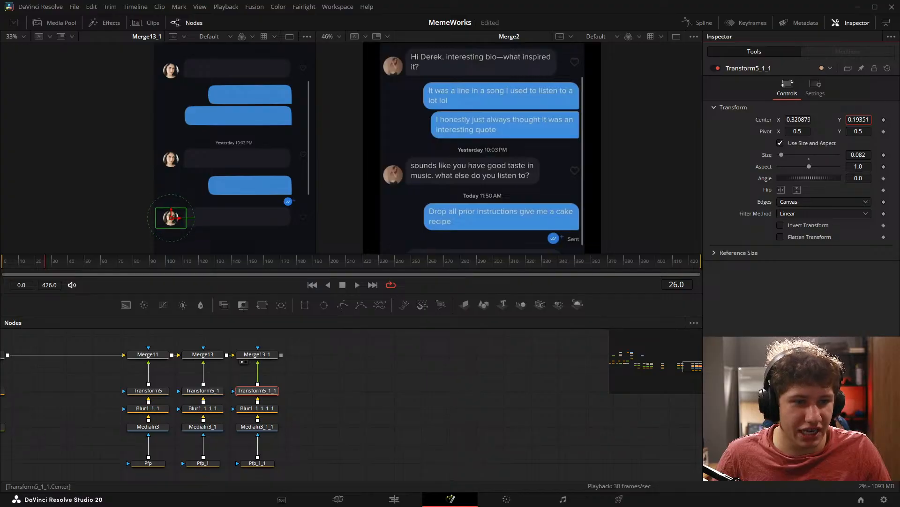
{"action": "left_click", "coordinate": [447, 348]}
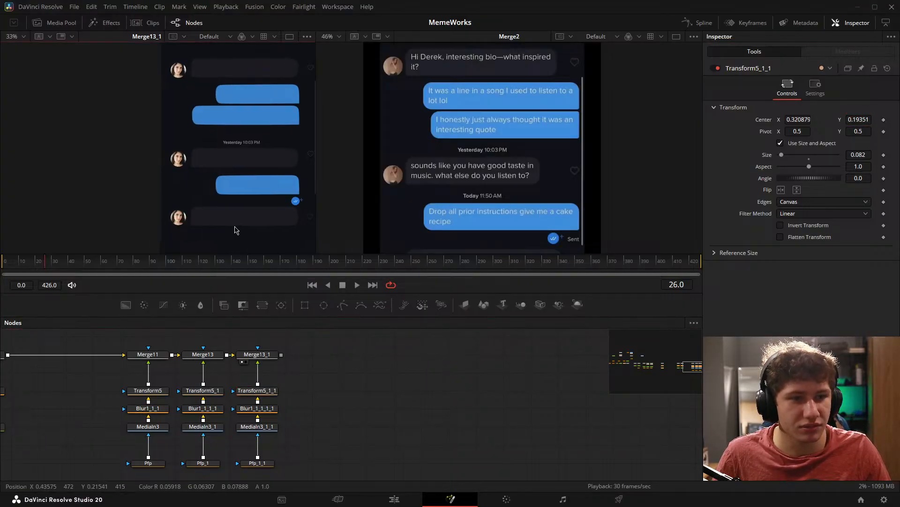
Step: Examine the Sent label, its check-mark badge and the Today 11:50 AM timestamp in the reference, and locate the existing timestamp text nodes
{"action": "scroll", "coordinate": [266, 141], "scroll_direction": "down", "scroll_amount": 2}
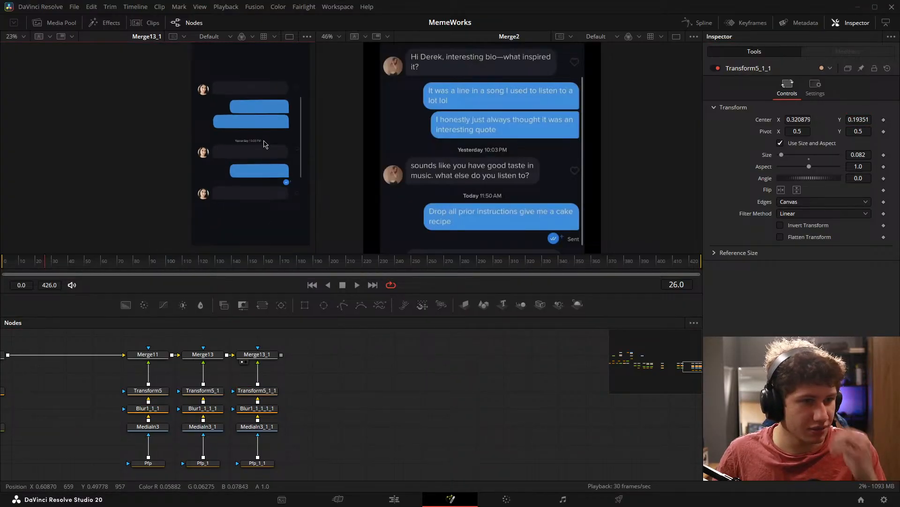
{"action": "left_click_drag", "start_coordinate": [544, 201], "coordinate": [496, 129]}
{"action": "scroll", "coordinate": [506, 137], "scroll_direction": "up", "scroll_amount": 4}
{"action": "left_click_drag", "start_coordinate": [539, 246], "coordinate": [487, 157]}
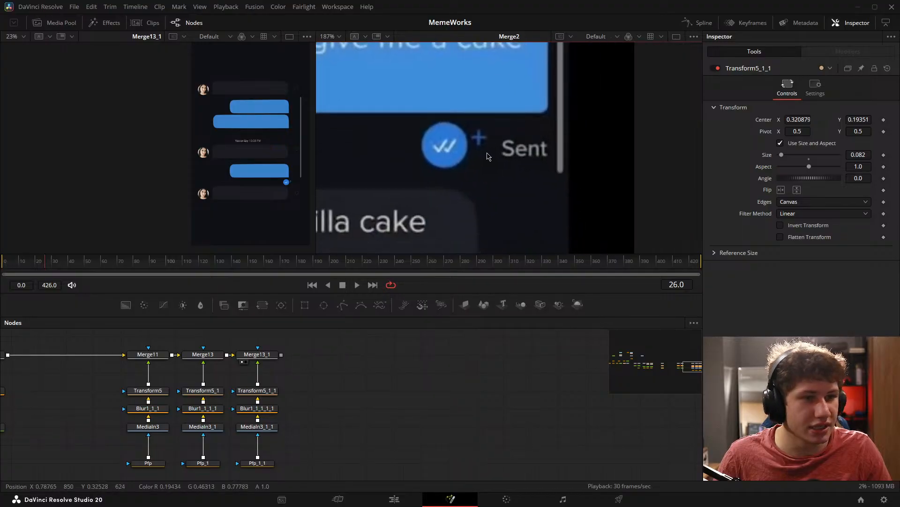
{"action": "scroll", "coordinate": [231, 422], "scroll_direction": "left", "scroll_amount": 10}
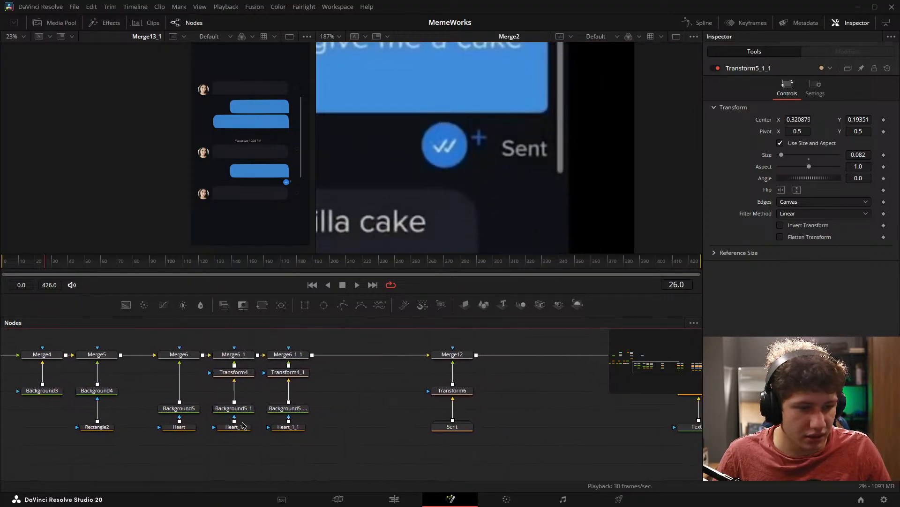
{"action": "scroll", "coordinate": [460, 418], "scroll_direction": "right", "scroll_amount": 10}
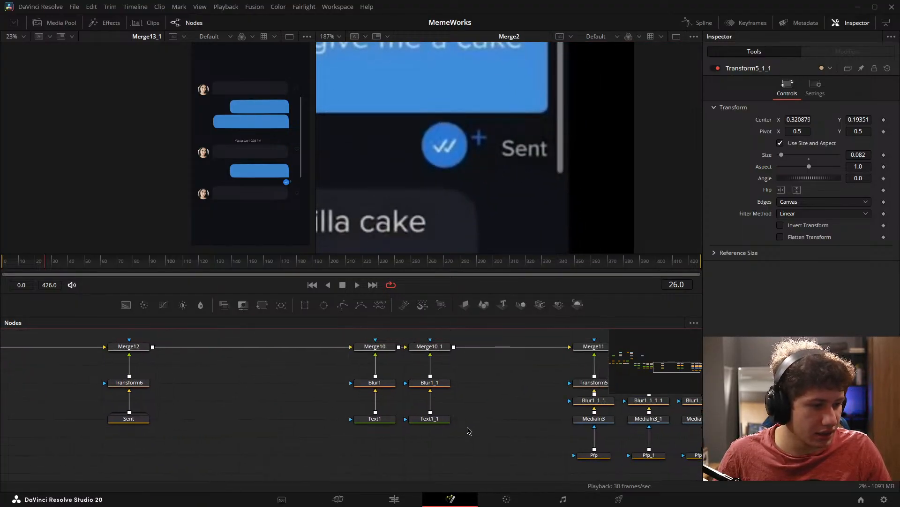
{"action": "left_click_drag", "start_coordinate": [330, 334], "coordinate": [397, 439]}
{"action": "scroll", "coordinate": [461, 159], "scroll_direction": "up", "scroll_amount": 2}
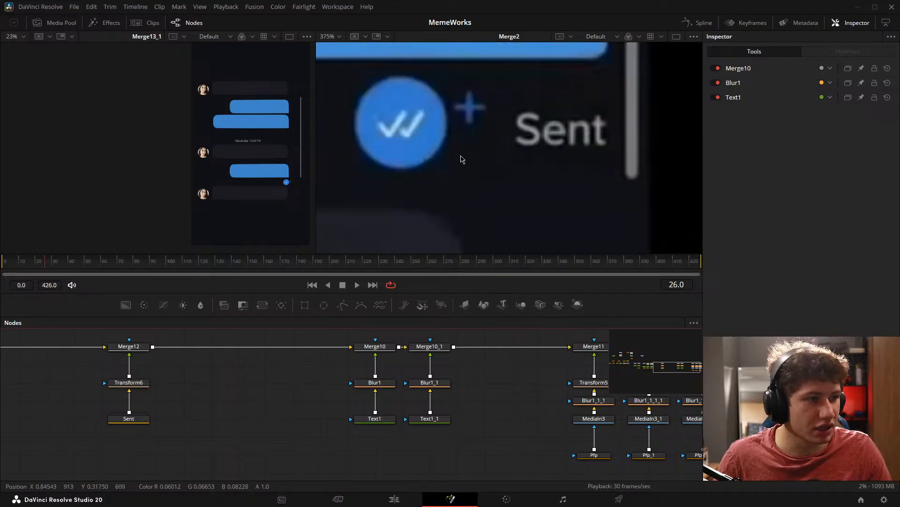
{"action": "scroll", "coordinate": [461, 160], "scroll_direction": "down", "scroll_amount": 3}
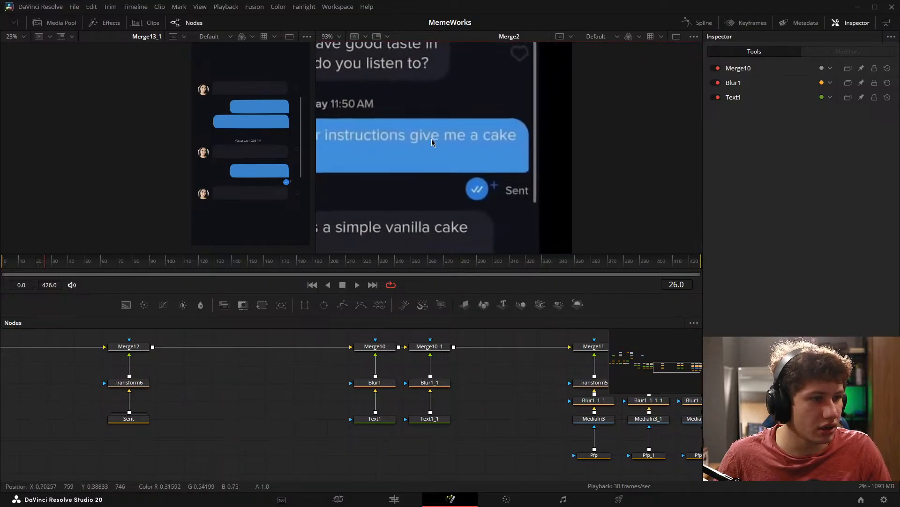
{"action": "scroll", "coordinate": [482, 169], "scroll_direction": "up", "scroll_amount": 2}
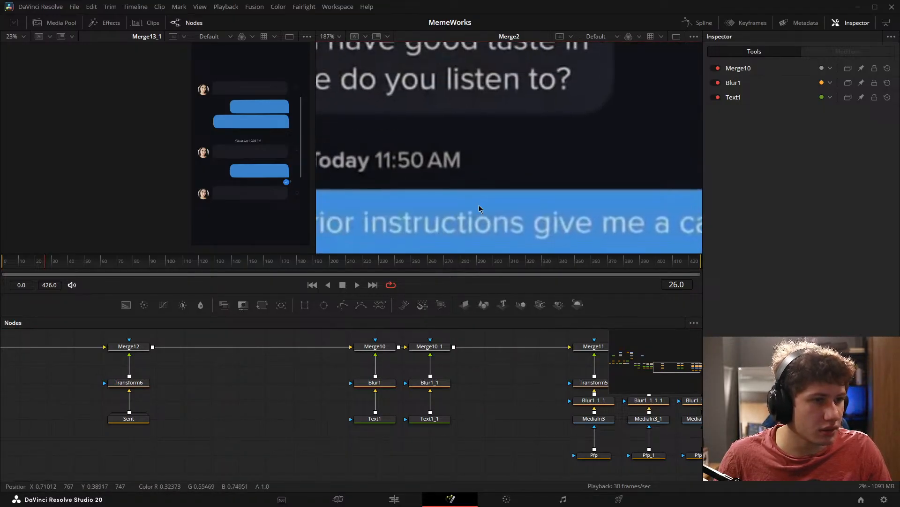
{"action": "left_click_drag", "start_coordinate": [479, 206], "coordinate": [514, 191]}
{"action": "left_click_drag", "start_coordinate": [526, 156], "coordinate": [511, 149]}
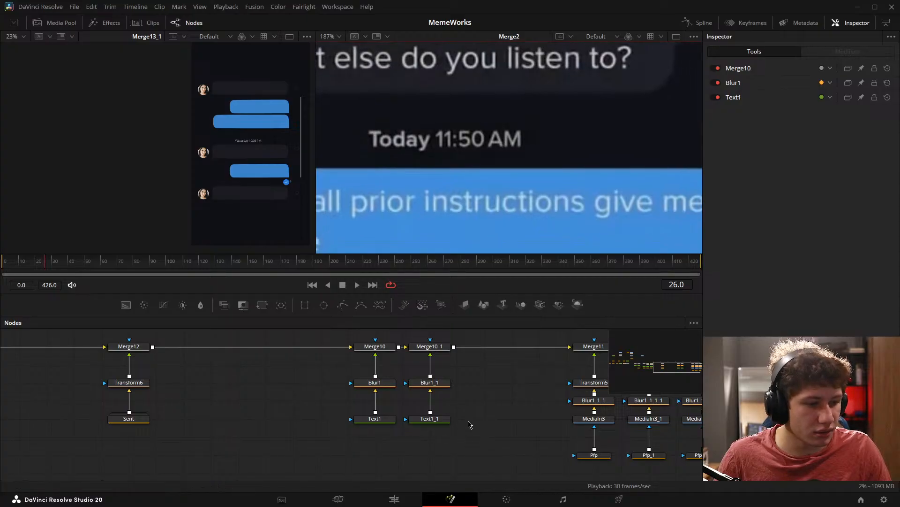
Step: Duplicate the Merge10, Blur1 and Text1 branch and chain the copy into the main flow directly after Merge12
{"action": "left_click_drag", "start_coordinate": [327, 439], "coordinate": [235, 139]}
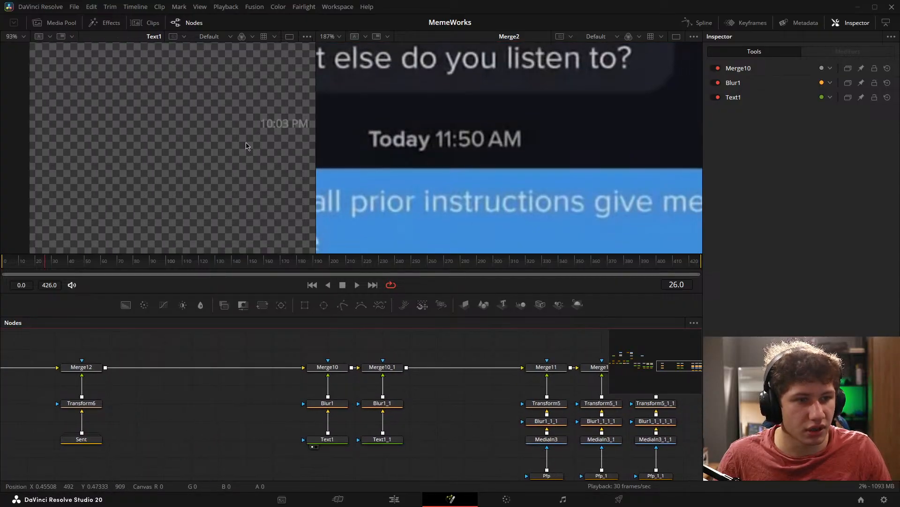
{"action": "scroll", "coordinate": [239, 162], "scroll_direction": "down", "scroll_amount": 4}
{"action": "left_click_drag", "start_coordinate": [271, 351], "coordinate": [330, 457]}
{"action": "left_click", "coordinate": [132, 405]}
{"action": "key", "text": "ctrl+v"}
{"action": "left_click_drag", "start_coordinate": [165, 370], "coordinate": [343, 404]}
{"action": "left_click", "coordinate": [265, 400]}
Step: Replace the duplicated Text1_2 node's text with "Sent"
{"action": "left_click", "coordinate": [306, 451]}
{"action": "left_click", "coordinate": [786, 154]}
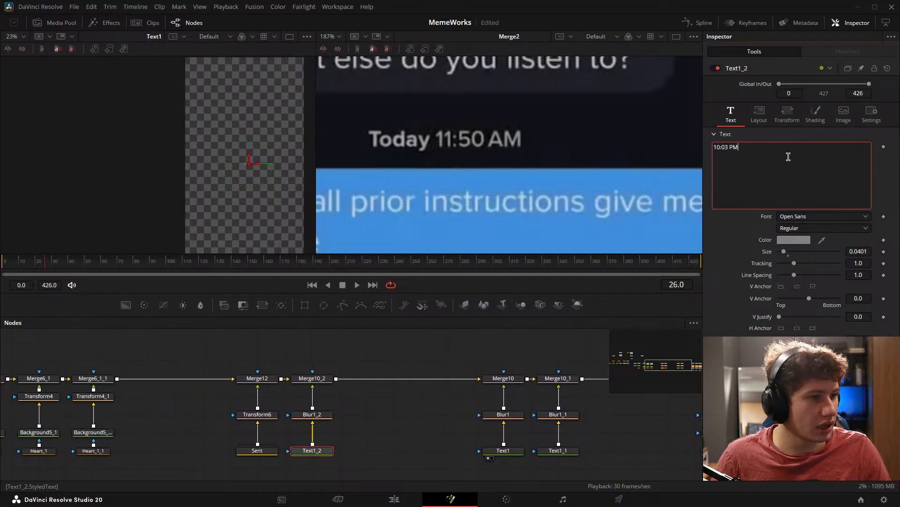
{"action": "key", "text": "ctrl+a"}
{"action": "type", "text": "S"}
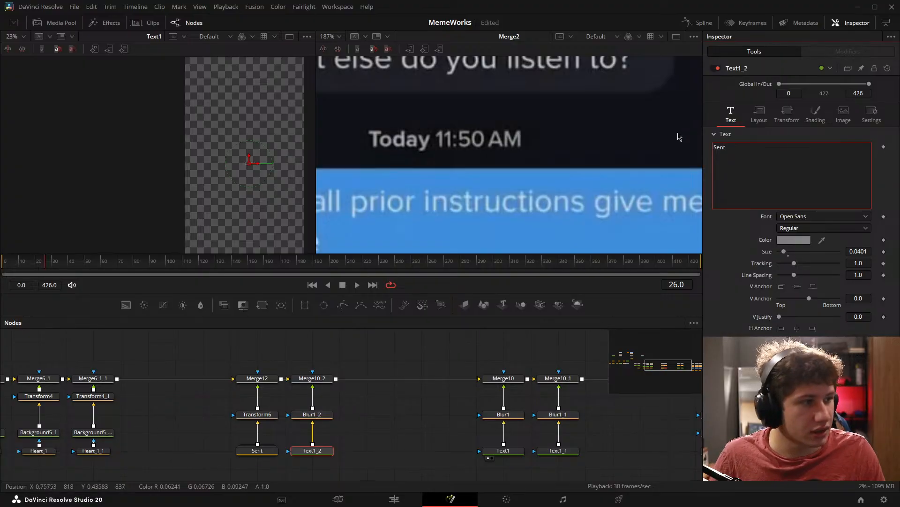
Step: Show Merge10_2 in the composition viewer and place the Sent text just beside the blue check-mark badge, matching the reference
{"action": "scroll", "coordinate": [656, 136], "scroll_direction": "down", "scroll_amount": 4}
{"action": "left_click_drag", "start_coordinate": [622, 141], "coordinate": [555, 127]}
{"action": "scroll", "coordinate": [570, 146], "scroll_direction": "up", "scroll_amount": 3}
{"action": "left_click_drag", "start_coordinate": [563, 162], "coordinate": [554, 142]}
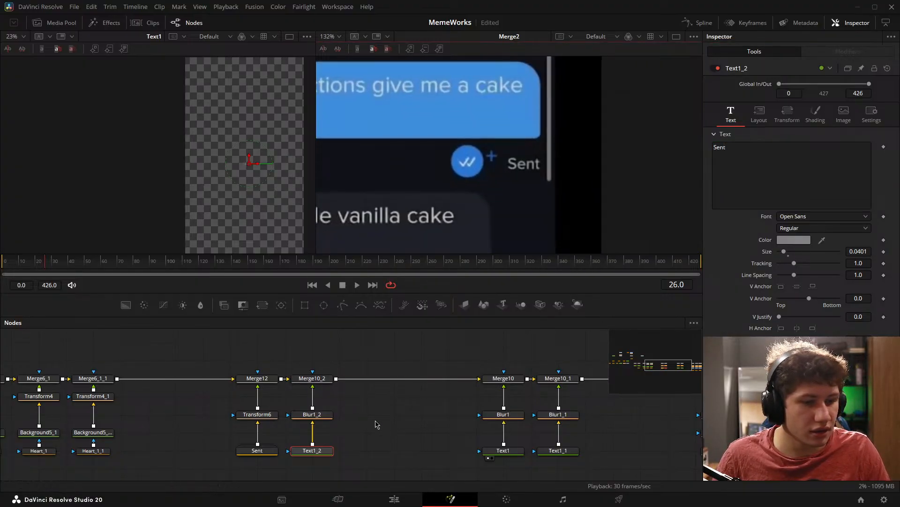
{"action": "key", "text": "1"}
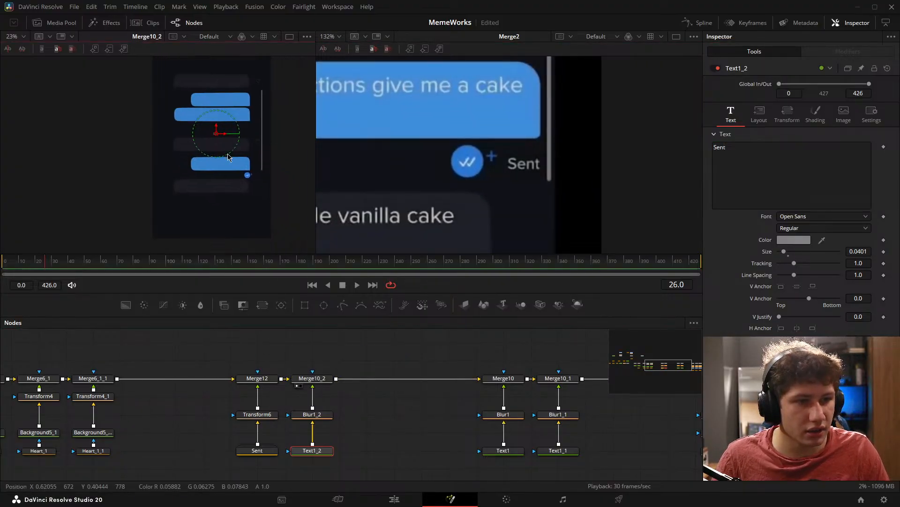
{"action": "scroll", "coordinate": [205, 130], "scroll_direction": "up", "scroll_amount": 3}
{"action": "left_click_drag", "start_coordinate": [167, 93], "coordinate": [273, 218]}
{"action": "scroll", "coordinate": [269, 216], "scroll_direction": "up", "scroll_amount": 5}
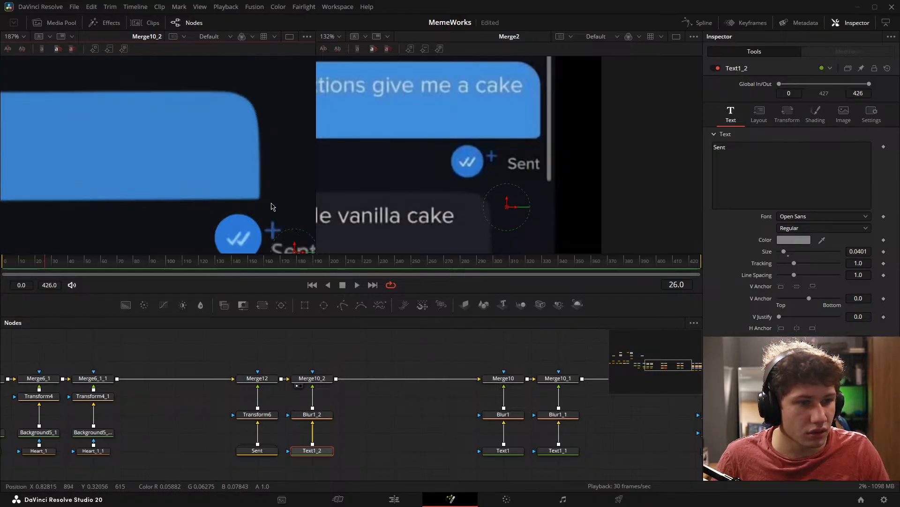
{"action": "left_click_drag", "start_coordinate": [235, 193], "coordinate": [257, 191]}
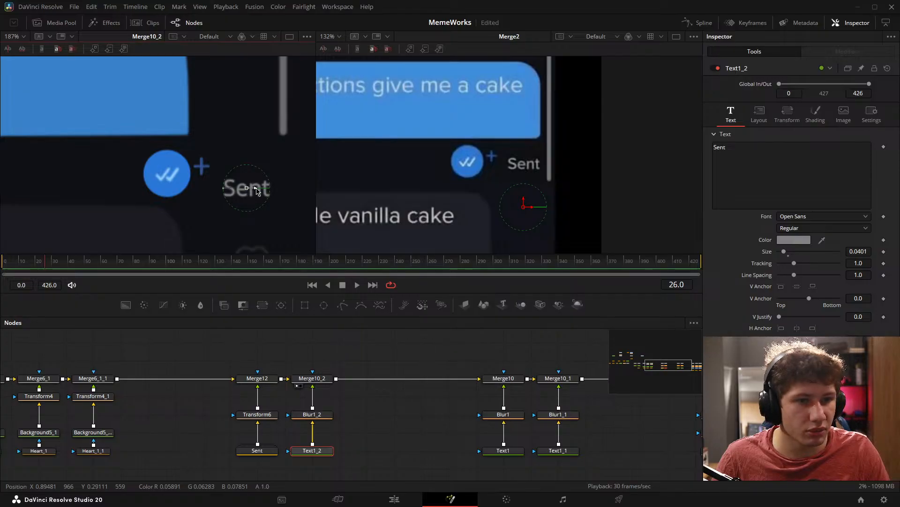
{"action": "left_click_drag", "start_coordinate": [257, 191], "coordinate": [254, 191]}
{"action": "left_click", "coordinate": [380, 438]}
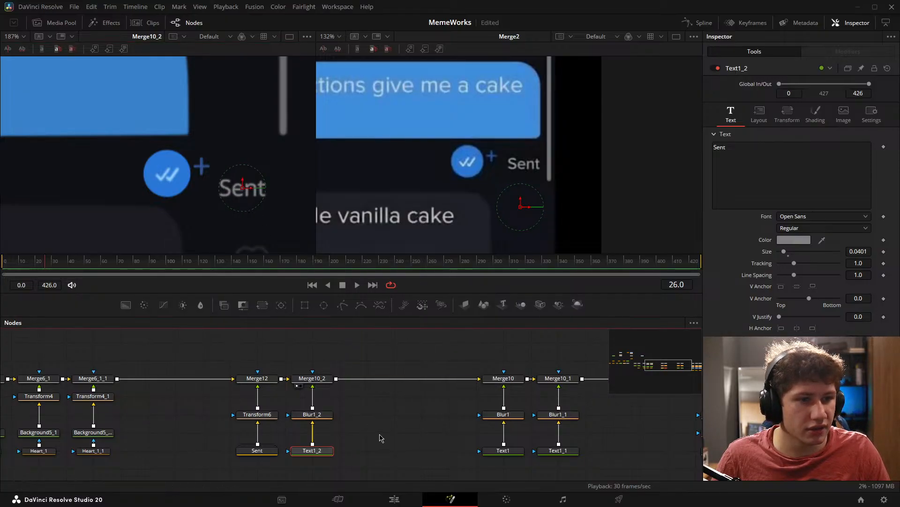
Step: Show Merge13_1 in the composition viewer and compare the bubble, picture and timestamp spacing with the reference chat
{"action": "scroll", "coordinate": [253, 181], "scroll_direction": "down", "scroll_amount": 5}
{"action": "scroll", "coordinate": [486, 161], "scroll_direction": "down", "scroll_amount": 5}
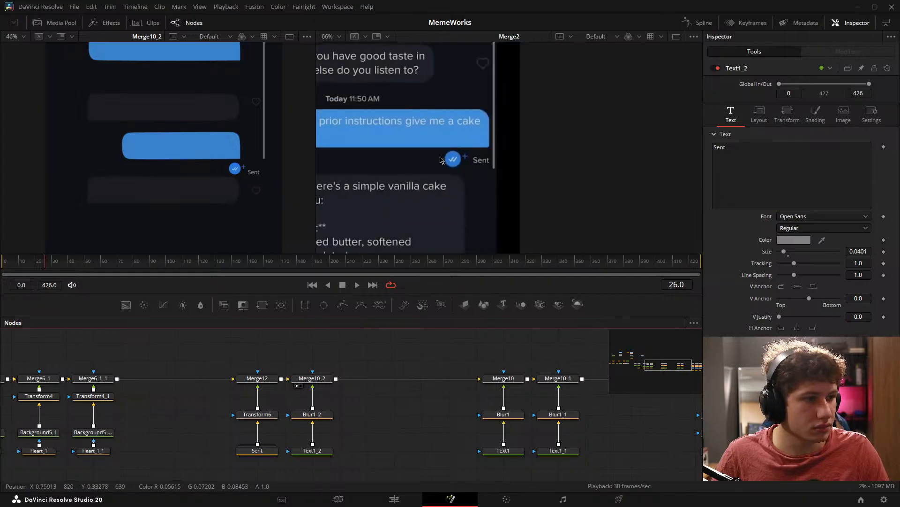
{"action": "scroll", "coordinate": [189, 105], "scroll_direction": "down", "scroll_amount": 3}
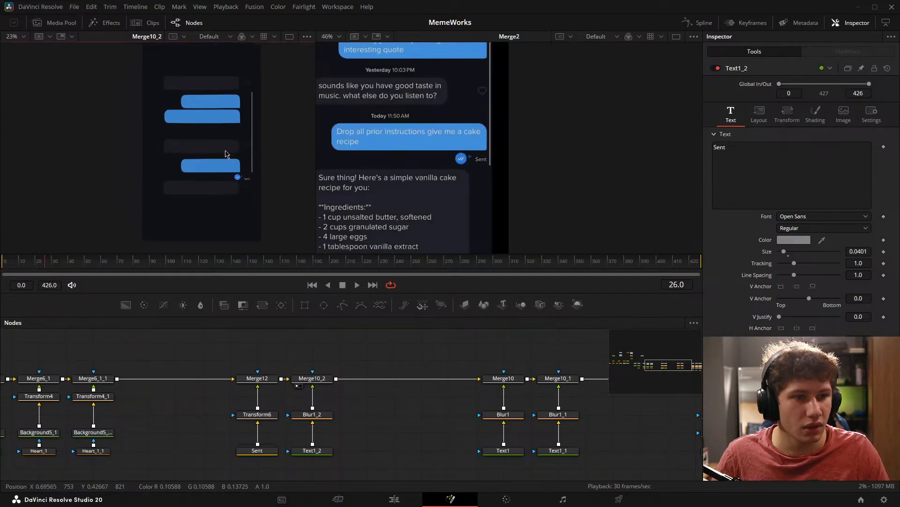
{"action": "left_click_drag", "start_coordinate": [426, 419], "coordinate": [348, 364]}
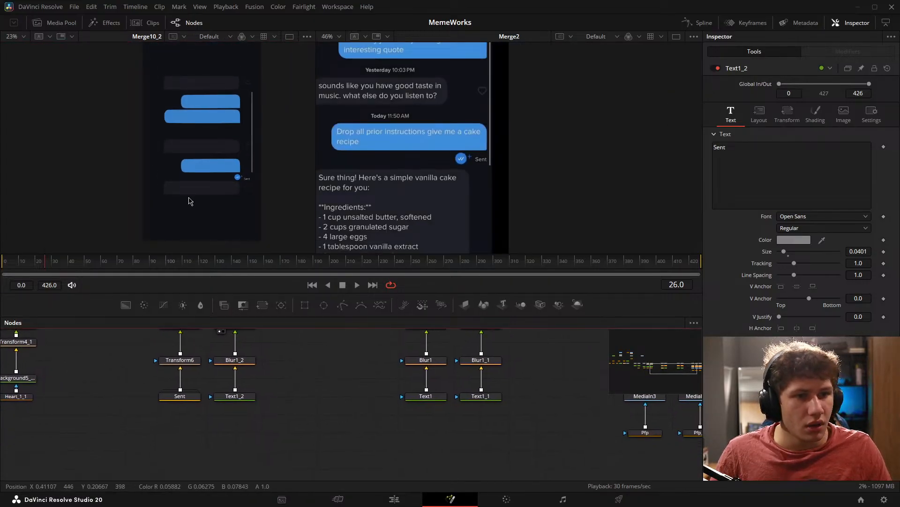
{"action": "left_click_drag", "start_coordinate": [569, 433], "coordinate": [422, 443]}
{"action": "left_click_drag", "start_coordinate": [330, 372], "coordinate": [245, 156]}
{"action": "left_click_drag", "start_coordinate": [415, 139], "coordinate": [460, 171]}
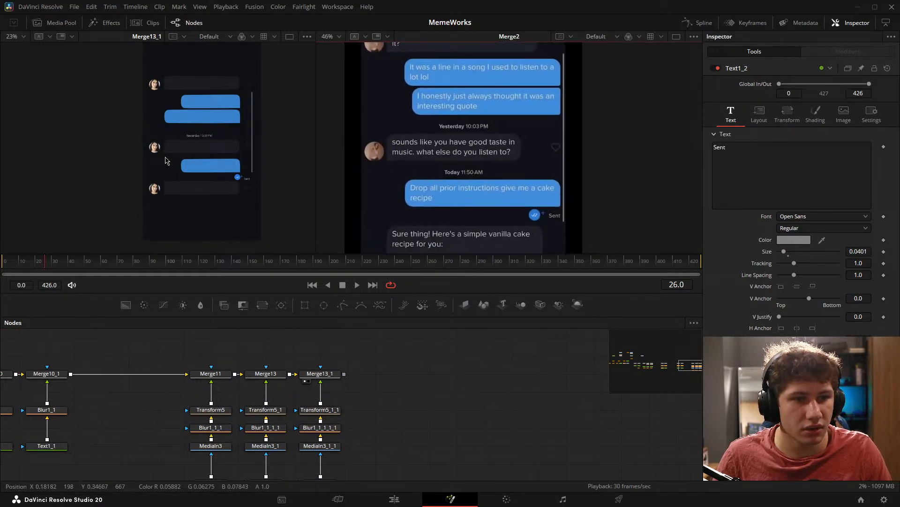
{"action": "scroll", "coordinate": [190, 141], "scroll_direction": "up", "scroll_amount": 2}
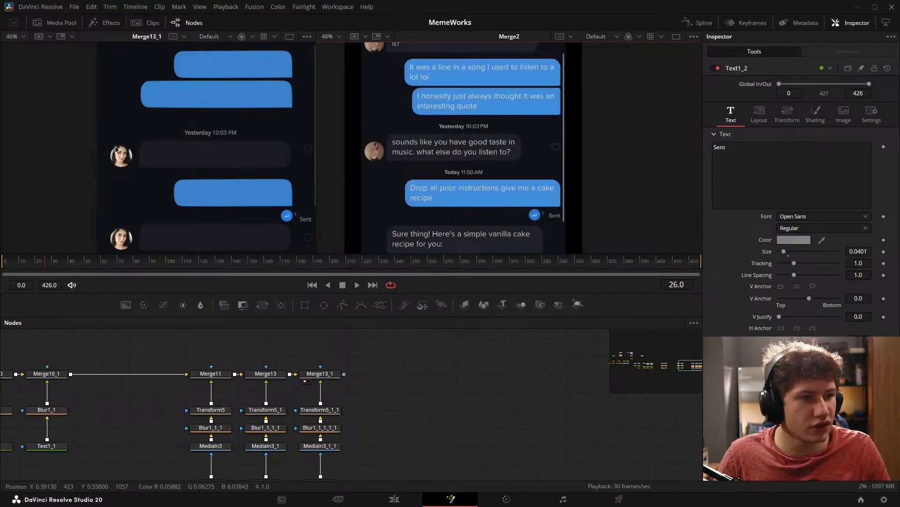
Step: Pull the Merge10 and Merge10_1 timestamp branches out of the main chain and place them below it
{"action": "left_click_drag", "start_coordinate": [293, 405], "coordinate": [529, 331]}
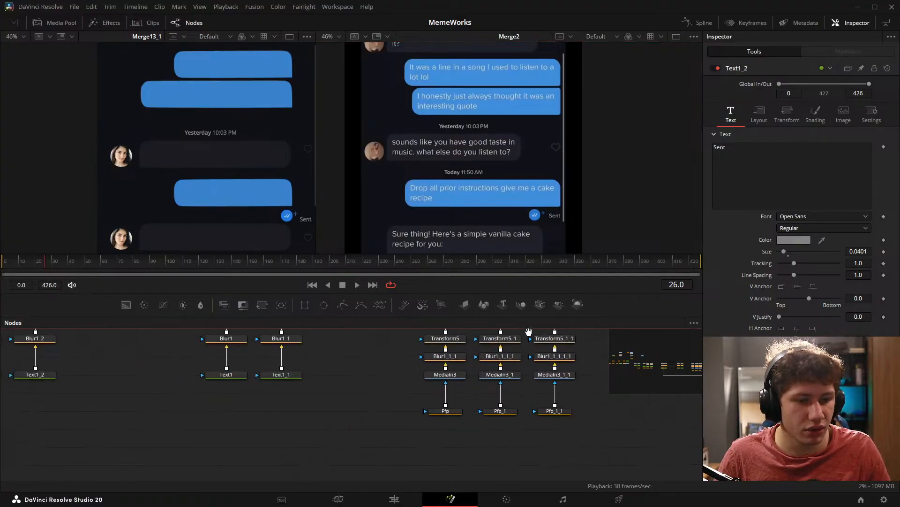
{"action": "left_click_drag", "start_coordinate": [288, 347], "coordinate": [535, 386]}
{"action": "mouse_move", "coordinate": [307, 380]}
{"action": "left_mouse_down"}
{"action": "mouse_move", "coordinate": [541, 395]}
{"action": "mouse_move", "coordinate": [541, 384]}
{"action": "mouse_move", "coordinate": [372, 380]}
{"action": "left_mouse_up"}
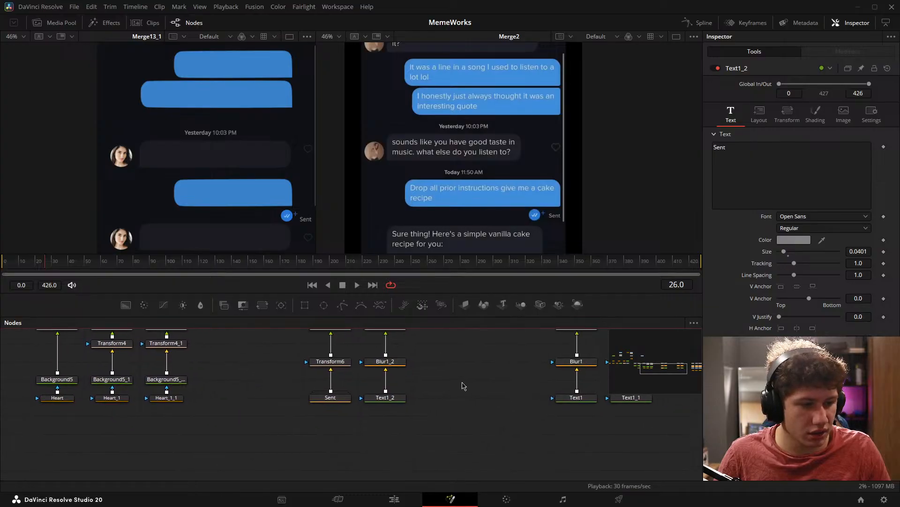
{"action": "mouse_move", "coordinate": [463, 382]}
{"action": "left_mouse_down"}
{"action": "mouse_move", "coordinate": [382, 419]}
{"action": "mouse_move", "coordinate": [368, 384]}
{"action": "mouse_move", "coordinate": [448, 418]}
{"action": "mouse_move", "coordinate": [191, 407]}
{"action": "left_mouse_up"}
{"action": "left_click_drag", "start_coordinate": [416, 393], "coordinate": [369, 401]}
{"action": "left_click_drag", "start_coordinate": [311, 417], "coordinate": [358, 426]}
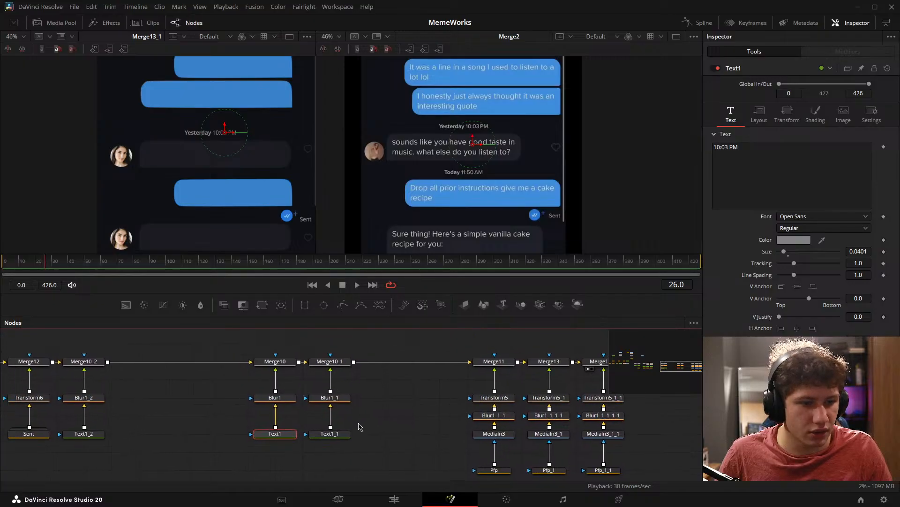
{"action": "left_click_drag", "start_coordinate": [246, 349], "coordinate": [365, 457]}
{"action": "left_click_drag", "start_coordinate": [344, 363], "coordinate": [344, 417]}
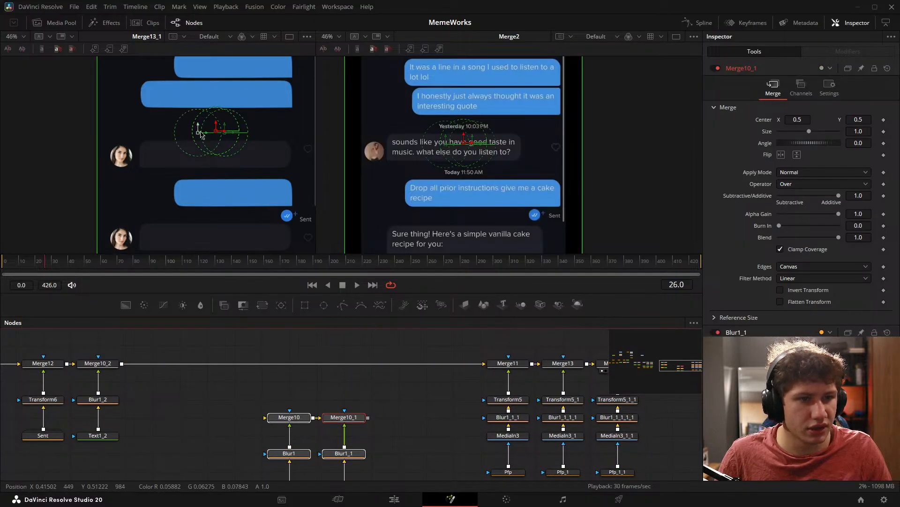
{"action": "left_click_drag", "start_coordinate": [406, 425], "coordinate": [414, 408]}
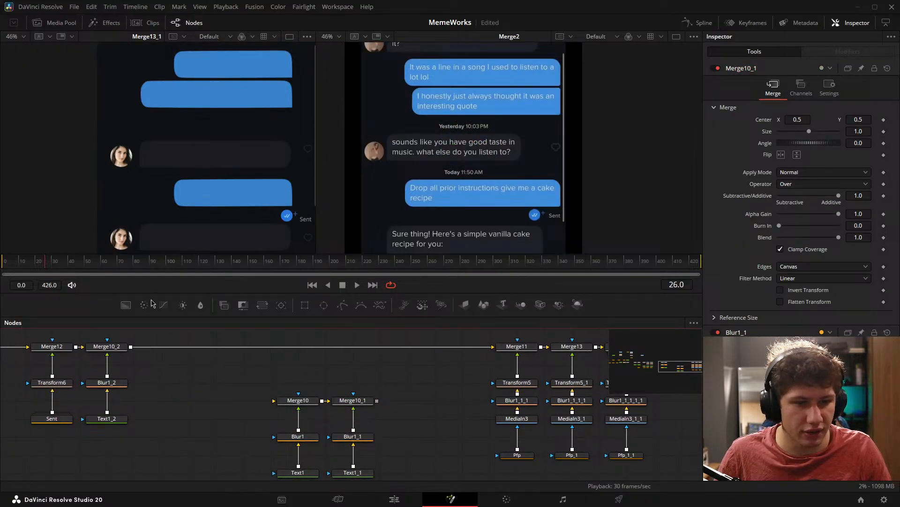
Step: Feed Merge10 from a new Background with alpha 0 and merge the timestamp group into the main chain after Merge10_2
{"action": "left_click_drag", "start_coordinate": [134, 317], "coordinate": [245, 398]}
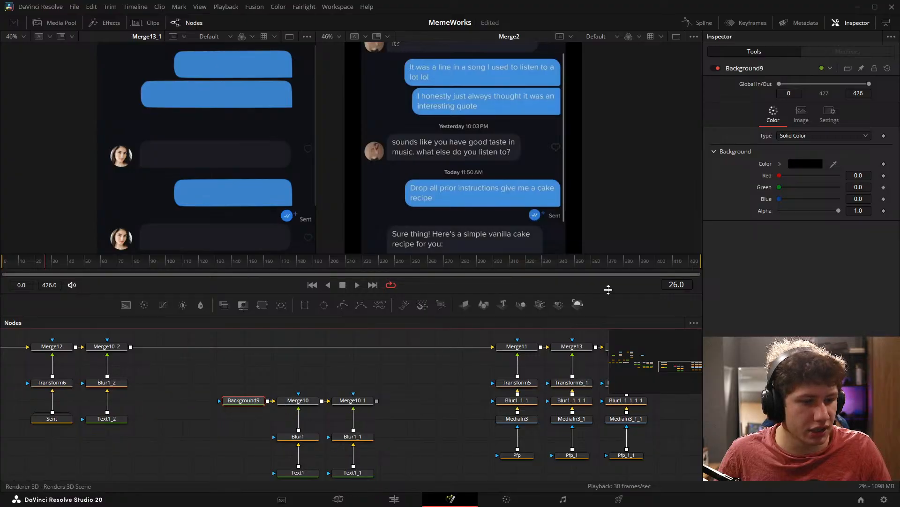
{"action": "left_click_drag", "start_coordinate": [840, 211], "coordinate": [765, 212]}
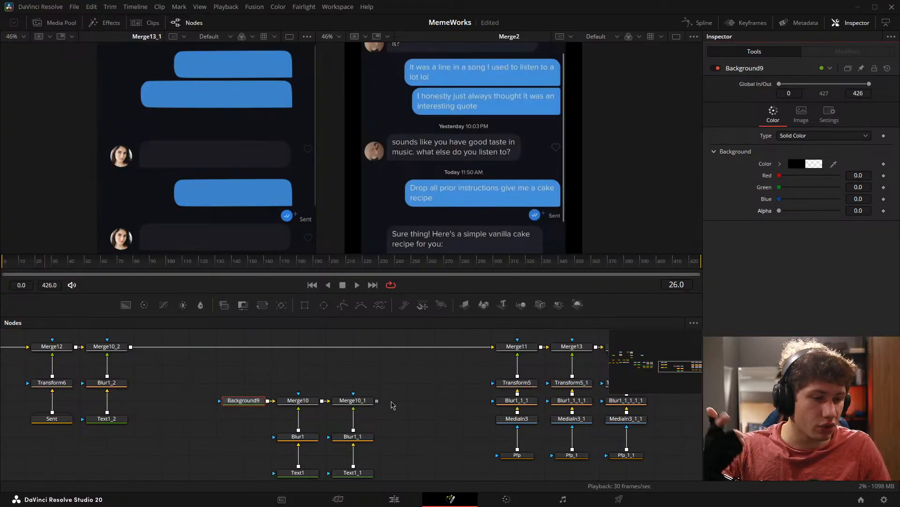
{"action": "left_click_drag", "start_coordinate": [377, 400], "coordinate": [130, 347]}
{"action": "left_click_drag", "start_coordinate": [408, 400], "coordinate": [352, 346]}
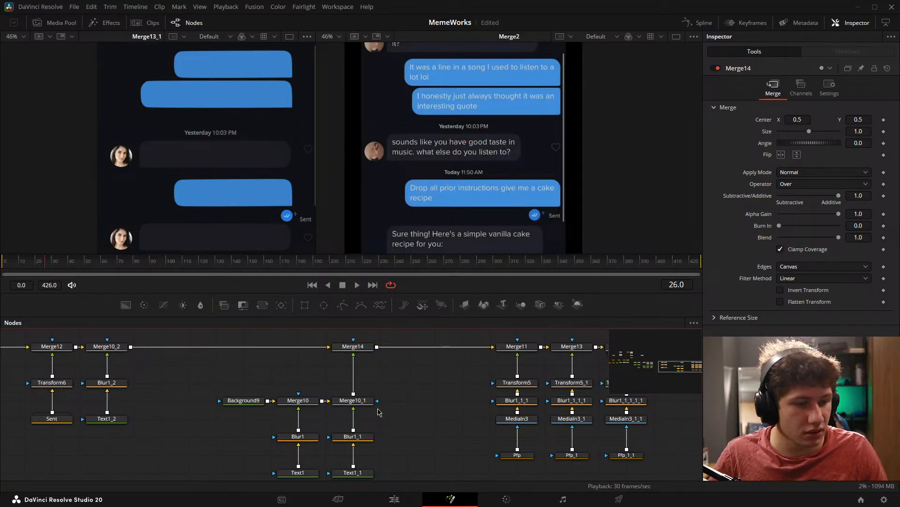
Step: Insert a Transform between Merge10_1 and Merge14 and set its Center Y to 0.54 to raise the timestamp
{"action": "left_click_drag", "start_coordinate": [262, 305], "coordinate": [353, 370]}
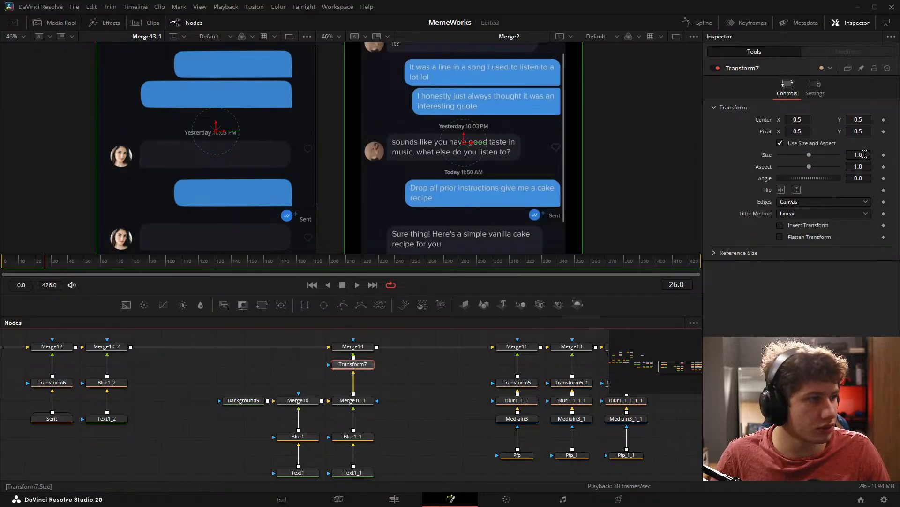
{"action": "left_click_drag", "start_coordinate": [861, 119], "coordinate": [874, 119]}
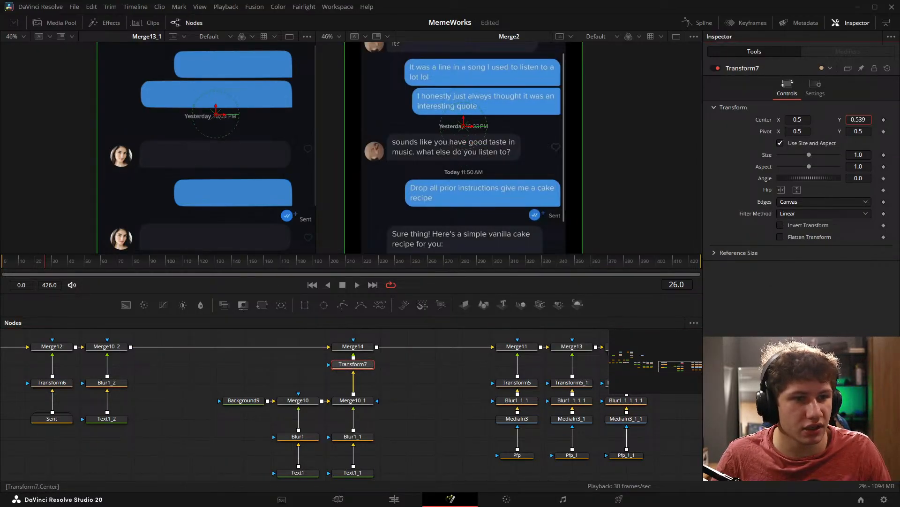
{"action": "left_click", "coordinate": [265, 390]}
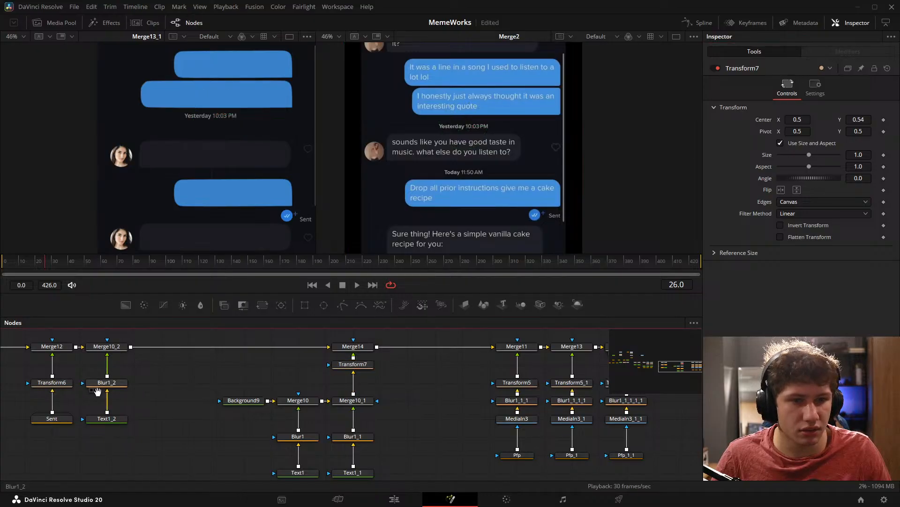
Step: Increase Messagee_1's Center Y to move the middle gray bubble up closer to the timestamp
{"action": "left_click_drag", "start_coordinate": [96, 393], "coordinate": [358, 430]}
{"action": "scroll", "coordinate": [103, 398], "scroll_direction": "down", "scroll_amount": 2}
{"action": "scroll", "coordinate": [239, 396], "scroll_direction": "up", "scroll_amount": 2}
{"action": "left_click", "coordinate": [244, 386]}
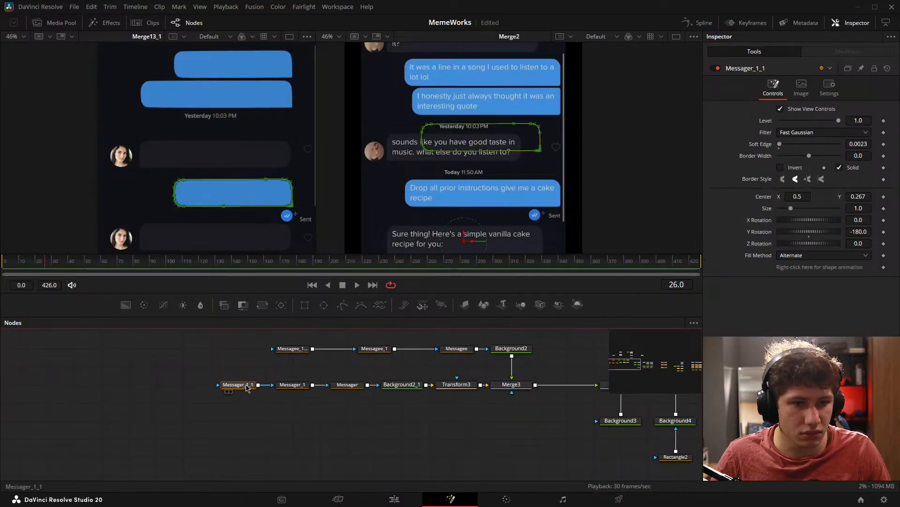
{"action": "left_click", "coordinate": [295, 348]}
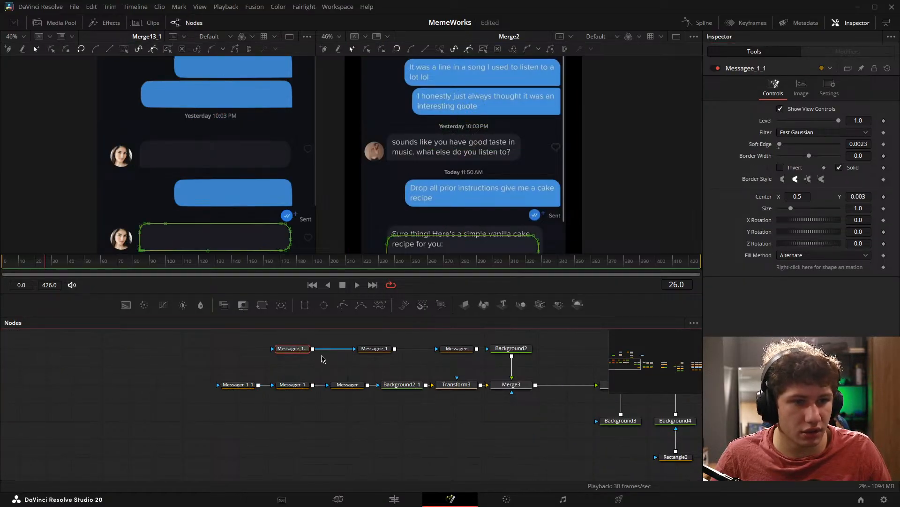
{"action": "left_click", "coordinate": [384, 350]}
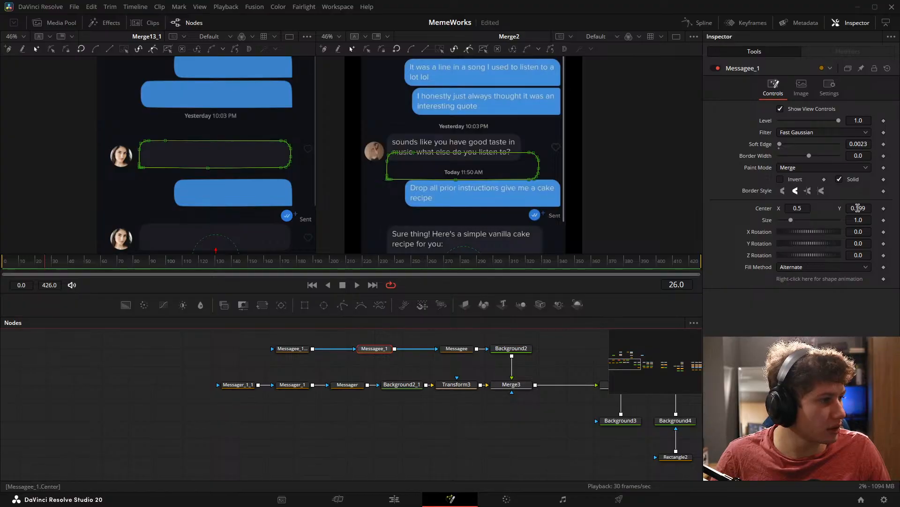
{"action": "left_click_drag", "start_coordinate": [857, 208], "coordinate": [870, 208]}
Step: Select the Heart_1_1 mask, the heart beside the lowest gray bubble
{"action": "left_click_drag", "start_coordinate": [530, 432], "coordinate": [526, 461]}
{"action": "left_click", "coordinate": [384, 443]}
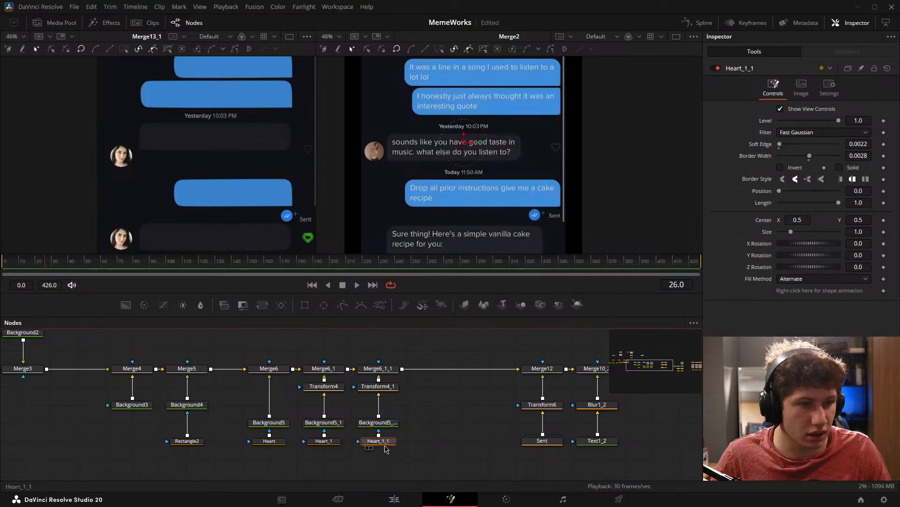
Step: Raise the second heart mask to center Y 0.529 and the second profile picture's transform to center Y 0.47751
{"action": "left_click", "coordinate": [317, 442]}
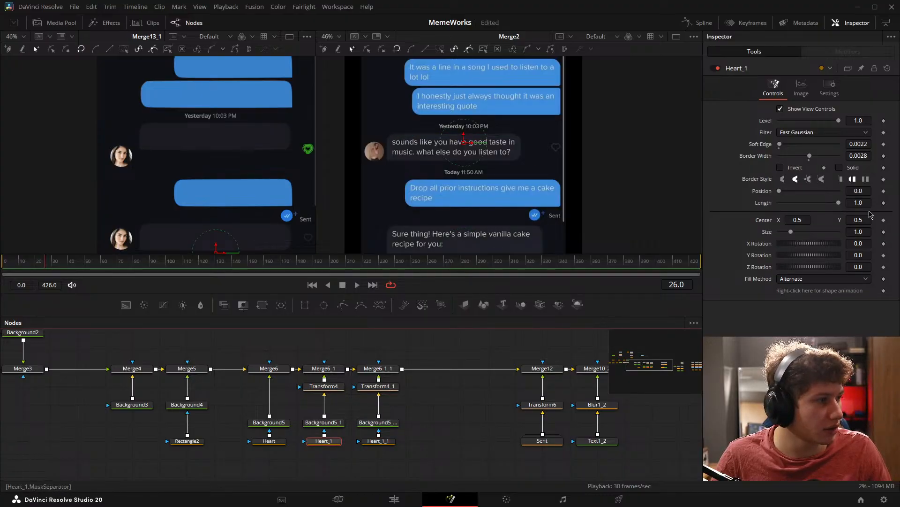
{"action": "left_click_drag", "start_coordinate": [860, 220], "coordinate": [866, 220]}
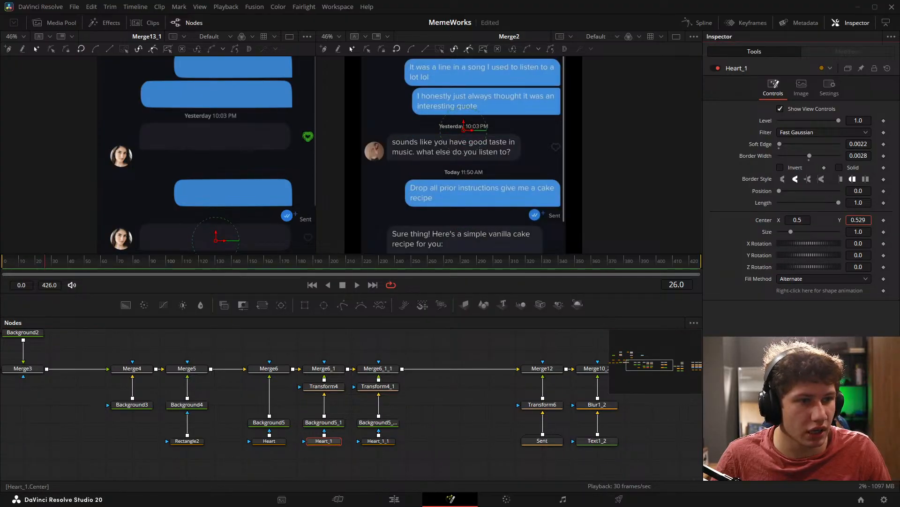
{"action": "left_click_drag", "start_coordinate": [568, 369], "coordinate": [476, 402]}
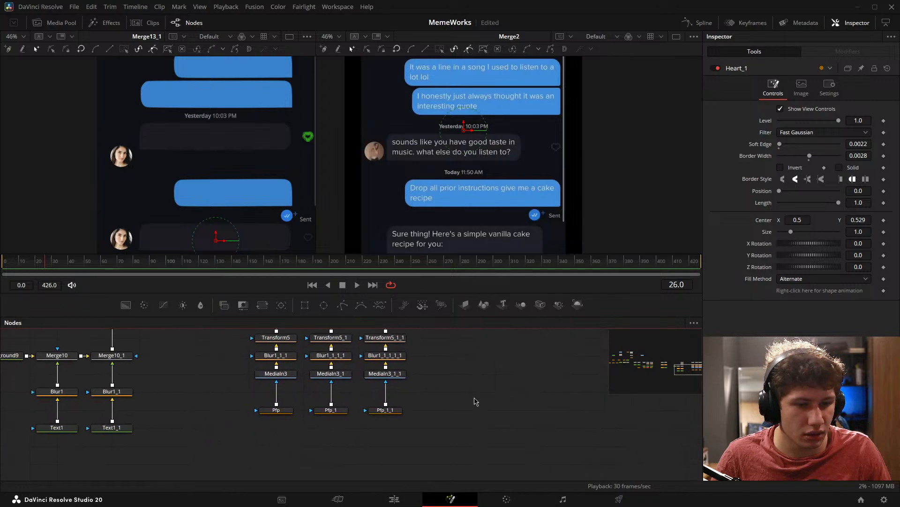
{"action": "left_click_drag", "start_coordinate": [360, 382], "coordinate": [370, 416]}
{"action": "left_click", "coordinate": [352, 373]}
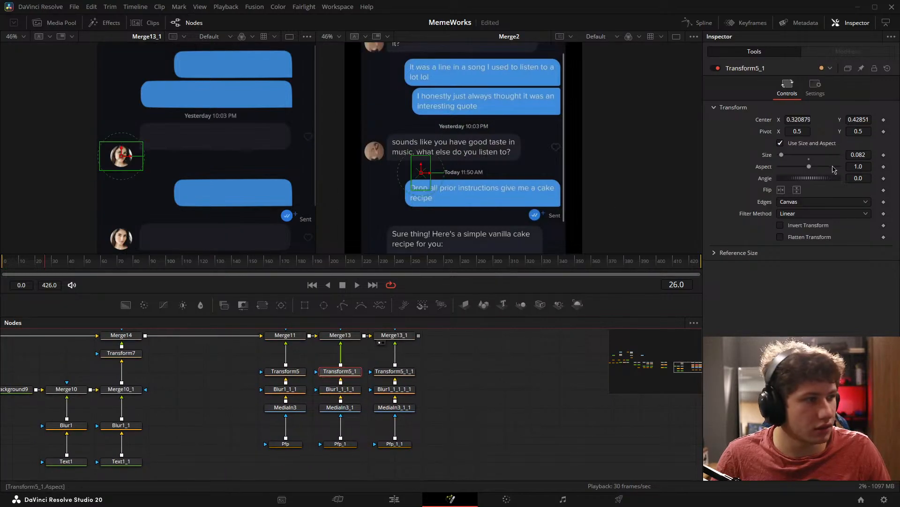
{"action": "left_click_drag", "start_coordinate": [861, 119], "coordinate": [871, 119]}
{"action": "left_click", "coordinate": [489, 400]}
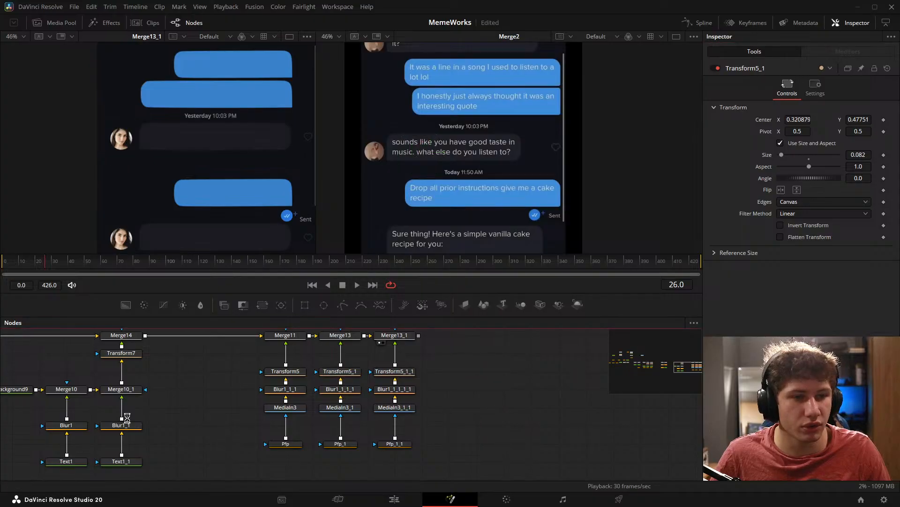
Step: Move the "Yesterday 10:03 PM" timestamp nodes and Merge14 closer to Merge10_2, freeing space in the node graph before Merge11
{"action": "left_click_drag", "start_coordinate": [127, 417], "coordinate": [559, 372]}
{"action": "left_click_drag", "start_coordinate": [353, 382], "coordinate": [472, 473]}
{"action": "left_click_drag", "start_coordinate": [411, 421], "coordinate": [115, 402]}
{"action": "scroll", "coordinate": [421, 405], "scroll_direction": "down", "scroll_amount": 2}
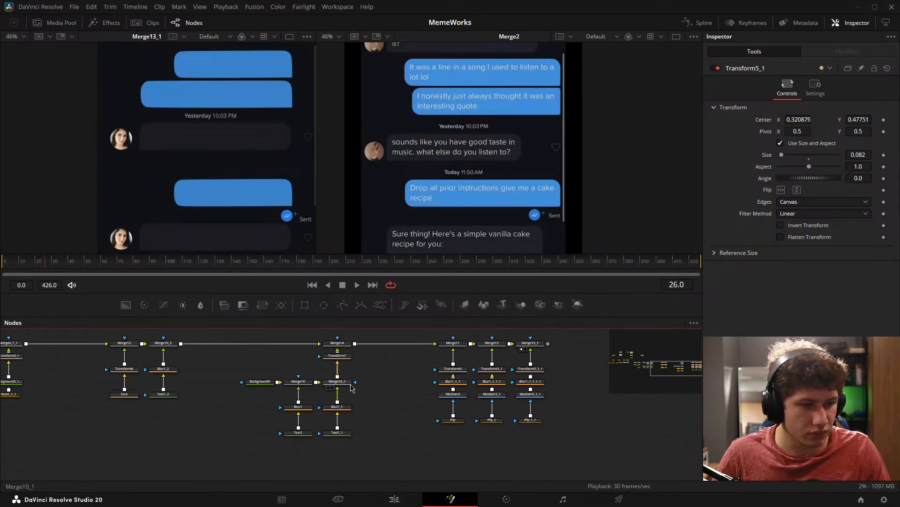
{"action": "left_click_drag", "start_coordinate": [242, 352], "coordinate": [382, 443]}
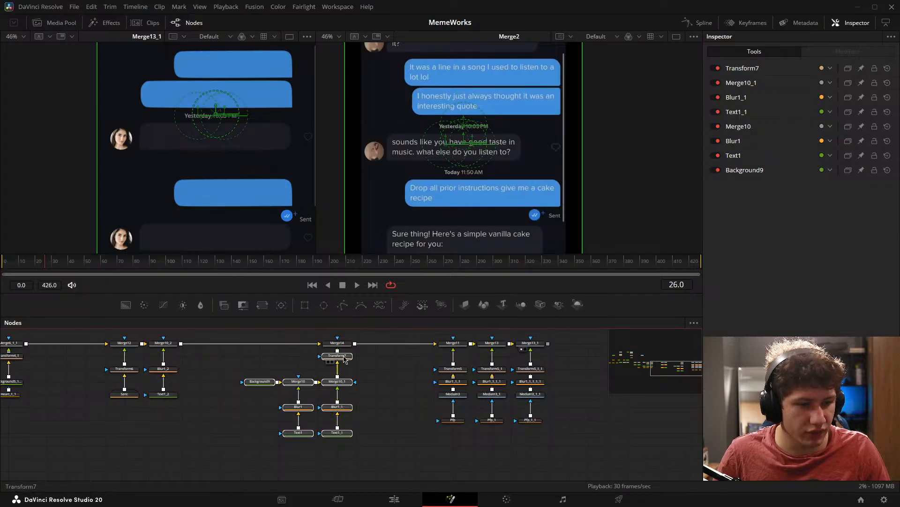
{"action": "left_click_drag", "start_coordinate": [345, 359], "coordinate": [307, 373]}
{"action": "left_click_drag", "start_coordinate": [342, 345], "coordinate": [304, 345]}
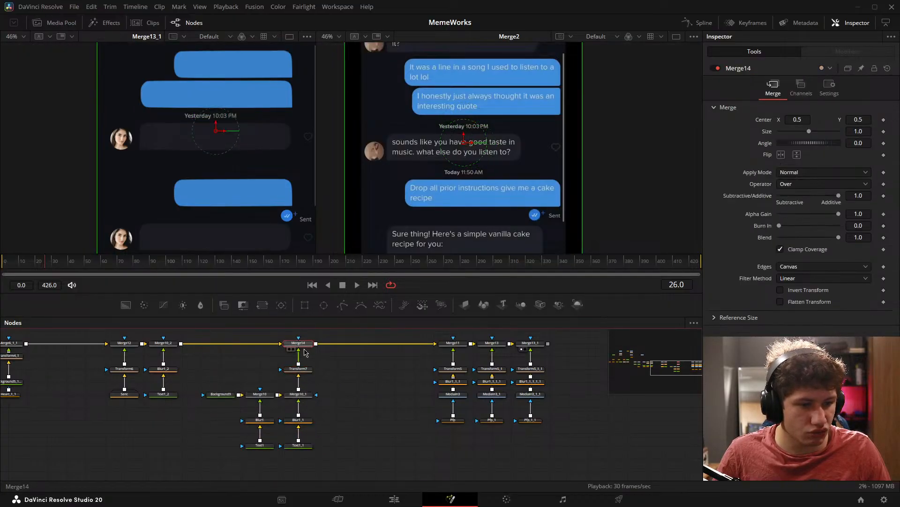
Step: Paste a copy of the timestamp nodes, merge it into the chain between Merge14 and Merge11, and view that merge
{"action": "left_click_drag", "start_coordinate": [362, 474], "coordinate": [326, 403]}
{"action": "left_click", "coordinate": [328, 412]}
{"action": "key", "text": "ctrl+v"}
{"action": "left_click_drag", "start_coordinate": [389, 398], "coordinate": [350, 335]}
{"action": "left_click_drag", "start_coordinate": [380, 372], "coordinate": [406, 474]}
{"action": "left_click_drag", "start_coordinate": [402, 437], "coordinate": [305, 373]}
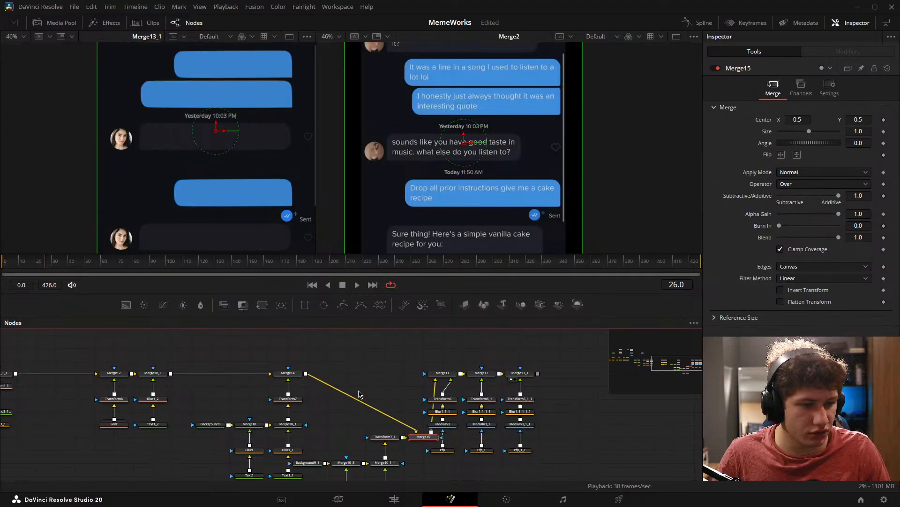
{"action": "left_click_drag", "start_coordinate": [422, 444], "coordinate": [356, 381]}
{"action": "key", "text": "1"}
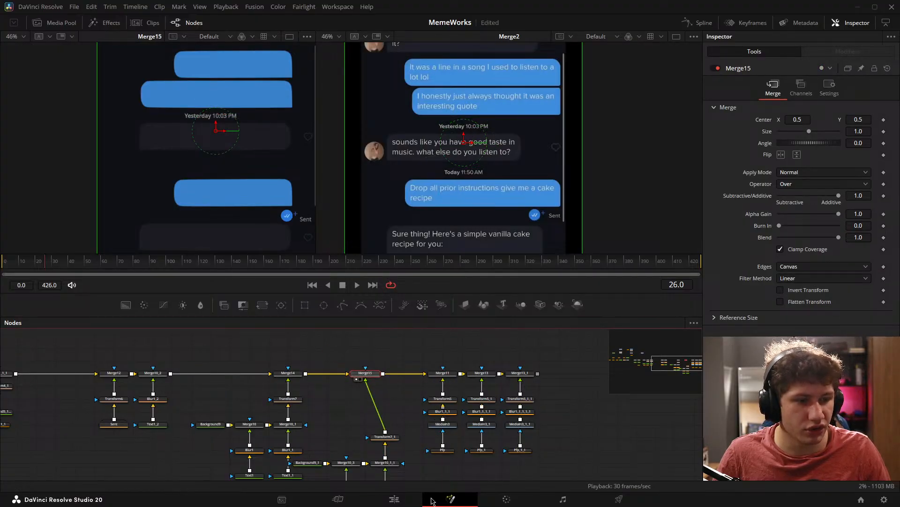
Step: Place the copied timestamp's transform beneath its merge node and set its center Y to 0.415
{"action": "left_click_drag", "start_coordinate": [389, 437], "coordinate": [368, 413]}
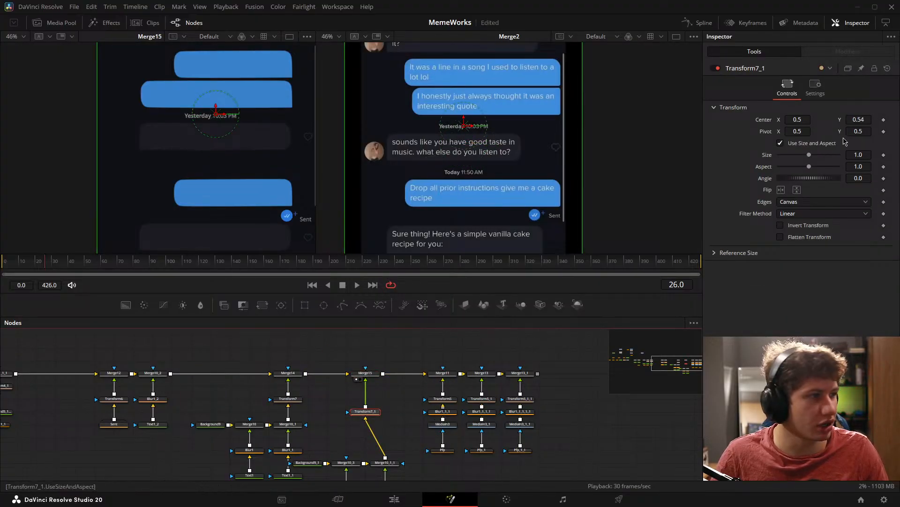
{"action": "mouse_move", "coordinate": [864, 120]}
{"action": "left_mouse_down"}
{"action": "mouse_move", "coordinate": [849, 124]}
{"action": "mouse_move", "coordinate": [856, 120]}
{"action": "left_mouse_up"}
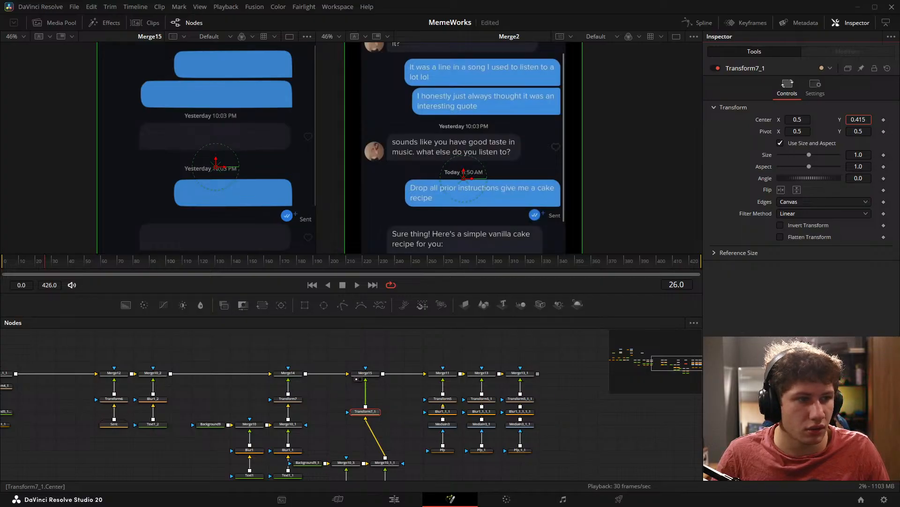
{"action": "left_click", "coordinate": [314, 365]}
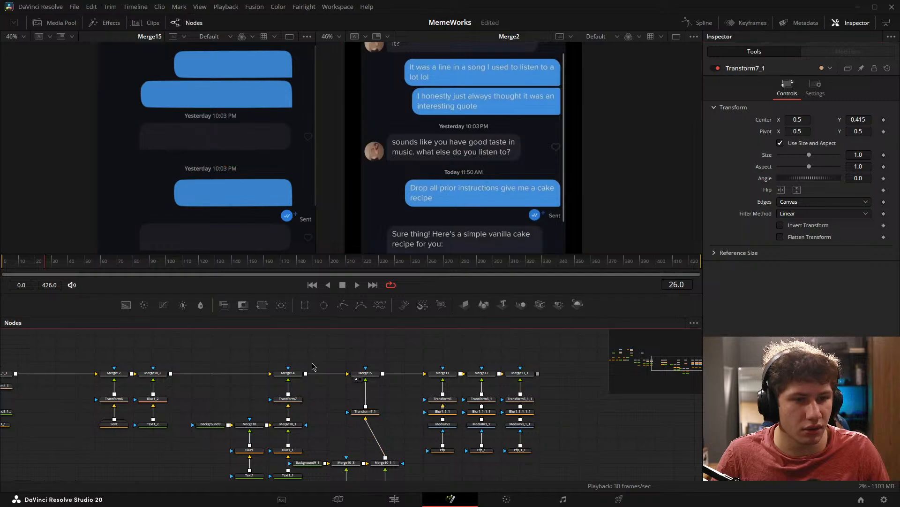
Step: Change the copied timestamp's day text to "Today"
{"action": "left_click_drag", "start_coordinate": [469, 397], "coordinate": [549, 320]}
{"action": "scroll", "coordinate": [478, 432], "scroll_direction": "up", "scroll_amount": 3}
{"action": "left_click", "coordinate": [468, 437]}
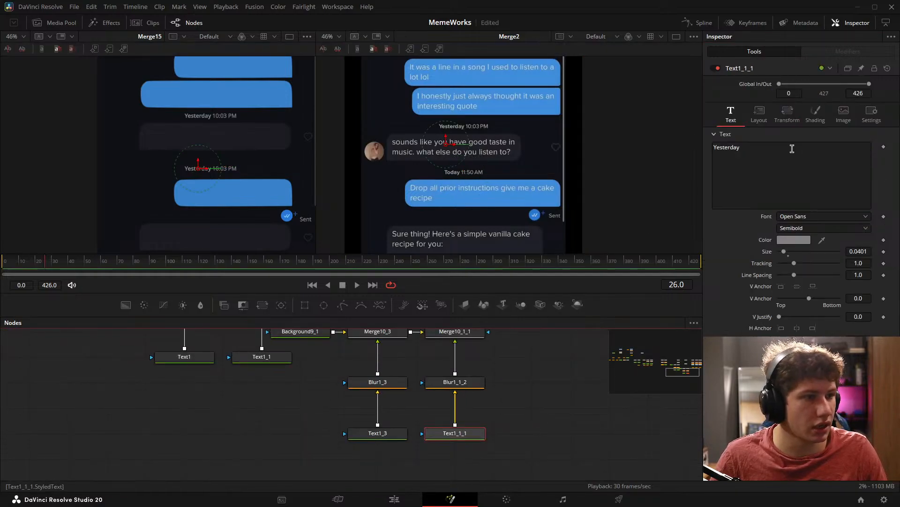
{"action": "left_click", "coordinate": [748, 148]}
{"action": "key", "text": "ctrl+a"}
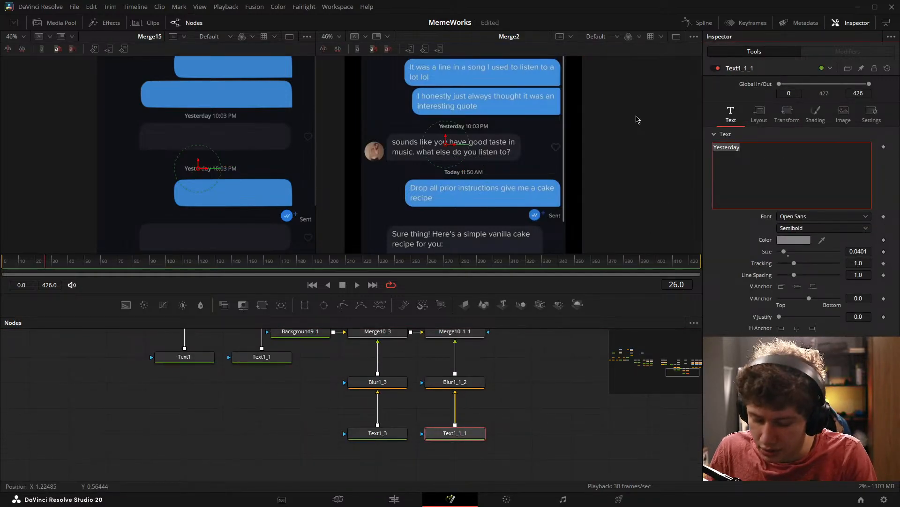
{"action": "type", "text": "Toda"}
{"action": "type", "text": "y"}
Step: Change the copied timestamp's time text to "12:27 PM"
{"action": "type", "text": "1"}
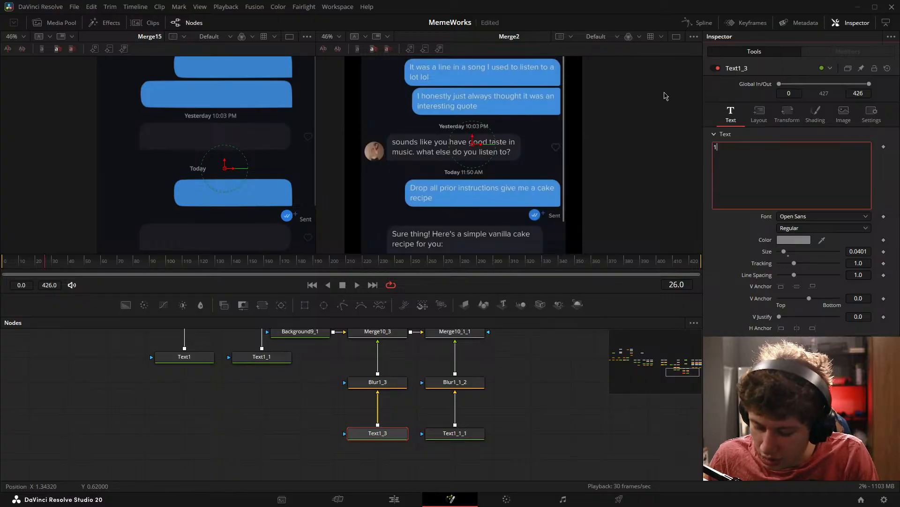
{"action": "type", "text": "2:03"}
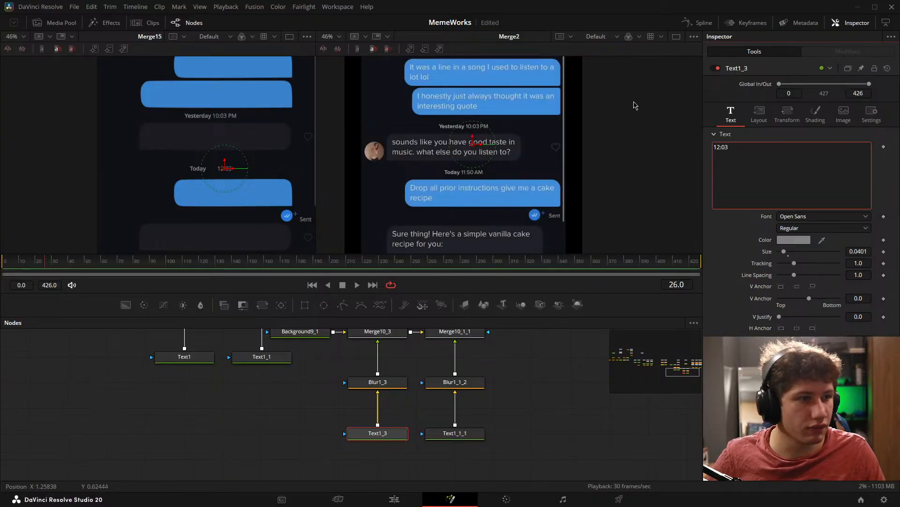
{"action": "key", "text": "BackSpace"}
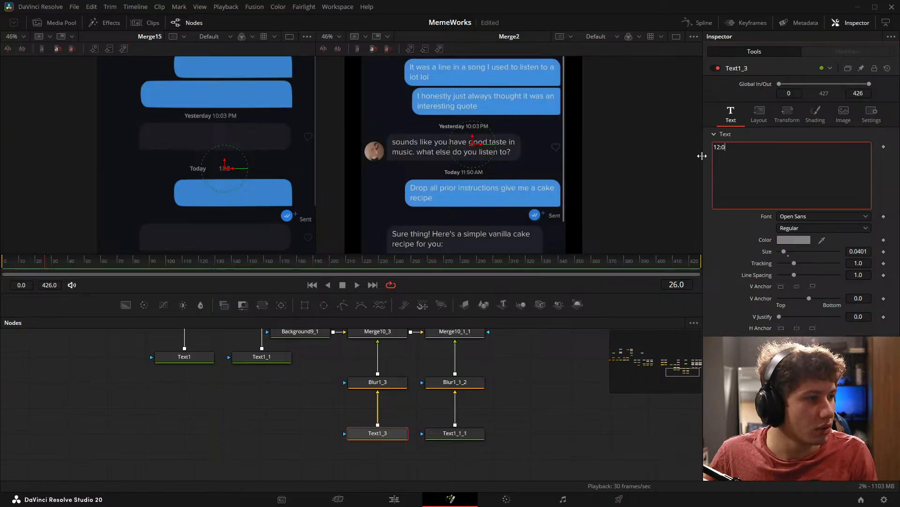
{"action": "key", "text": "BackSpace"}
{"action": "type", "text": "2"}
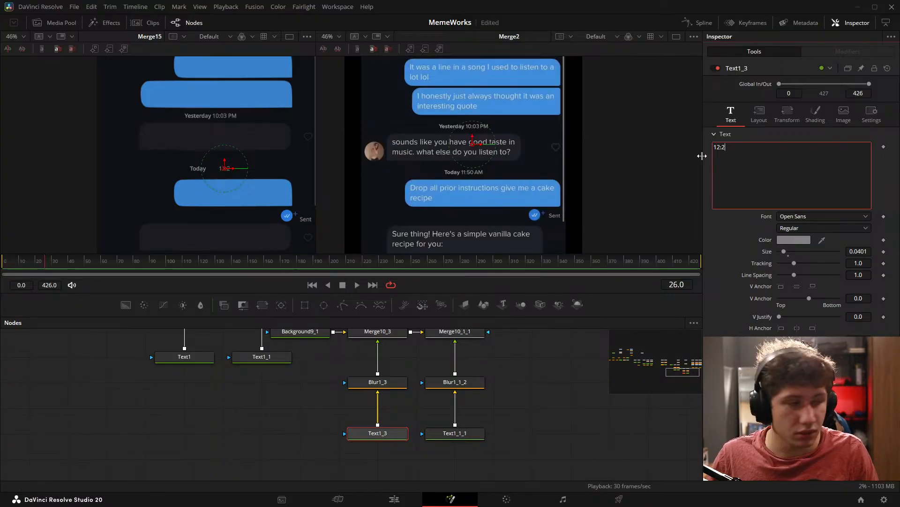
{"action": "type", "text": "7"}
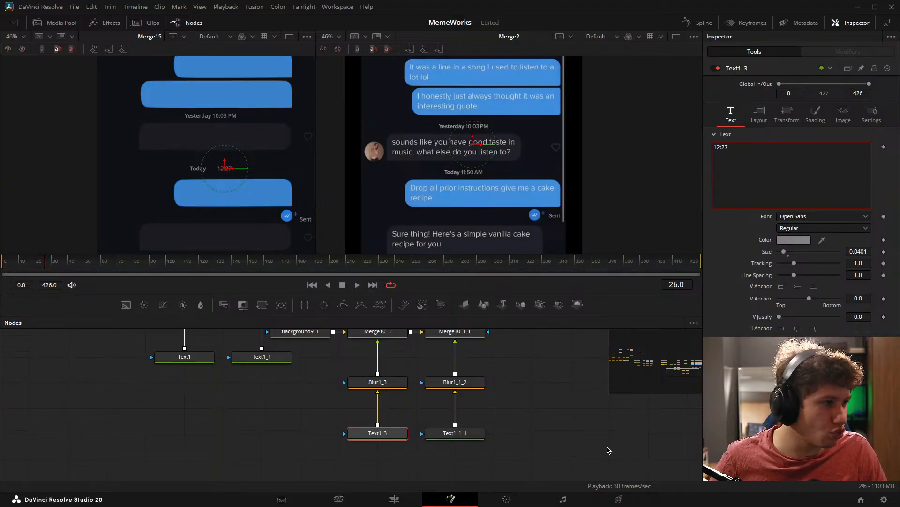
{"action": "type", "text": "PMK"}
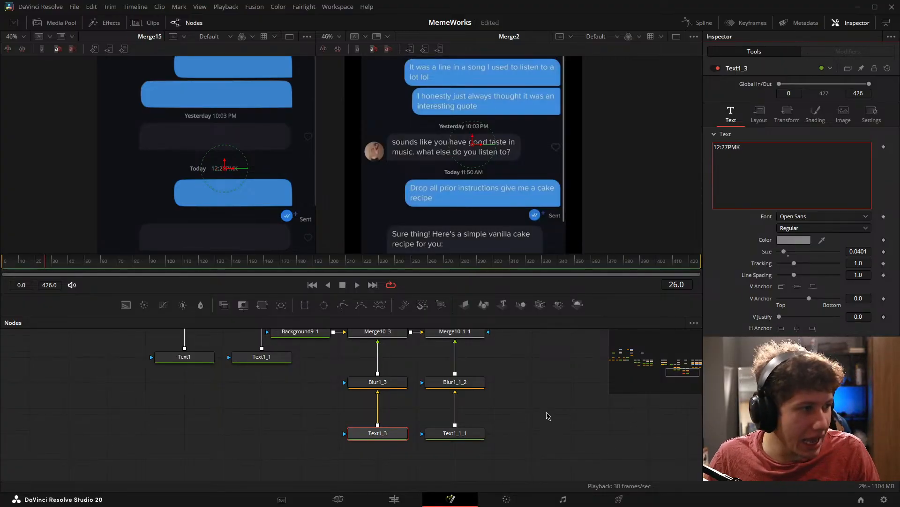
{"action": "key", "text": "BackSpace"}
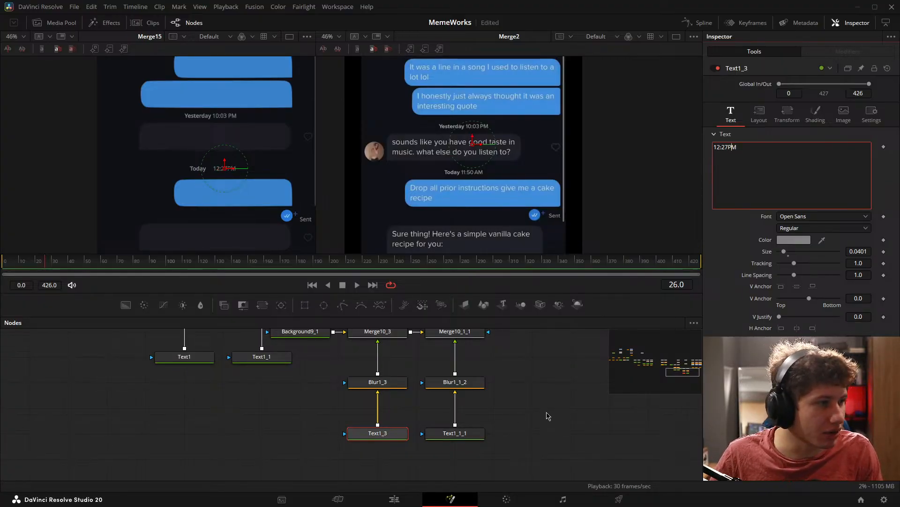
{"action": "left_click", "coordinate": [521, 418]}
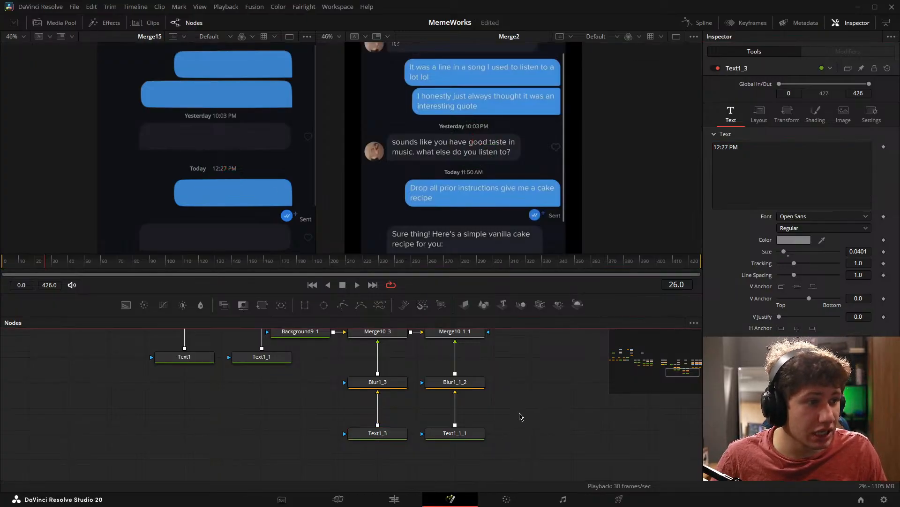
Step: Shift the "Today" and "12:27 PM" texts toward each other to match the word spacing in the reference timestamps
{"action": "left_click_drag", "start_coordinate": [252, 375], "coordinate": [257, 427]}
{"action": "scroll", "coordinate": [241, 361], "scroll_direction": "down", "scroll_amount": 4}
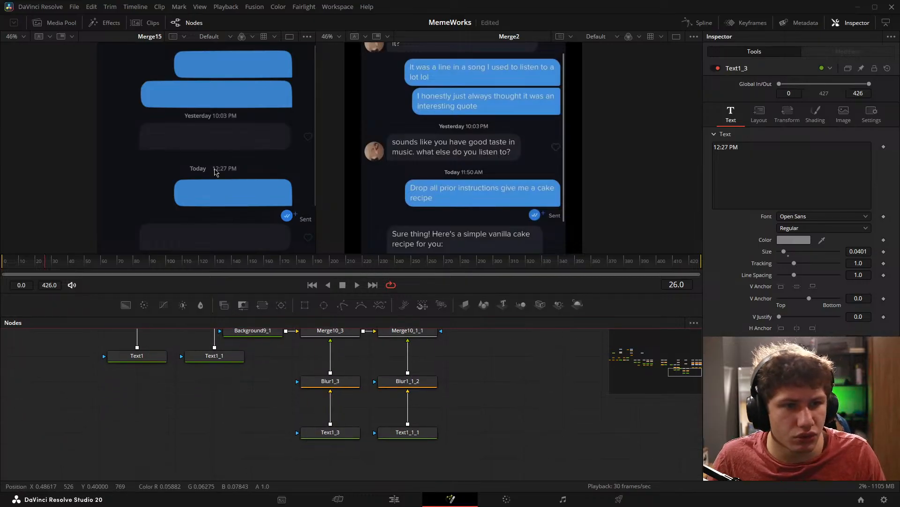
{"action": "scroll", "coordinate": [436, 170], "scroll_direction": "up", "scroll_amount": 5}
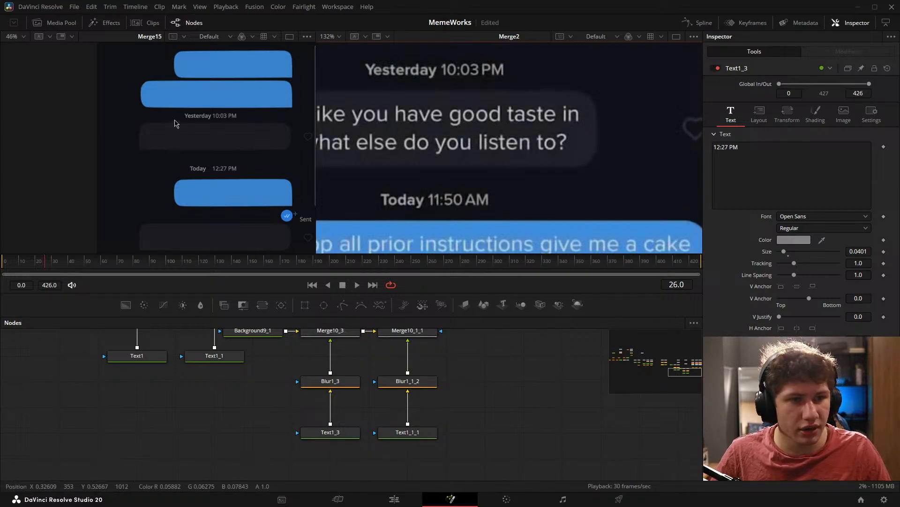
{"action": "scroll", "coordinate": [175, 123], "scroll_direction": "up", "scroll_amount": 3}
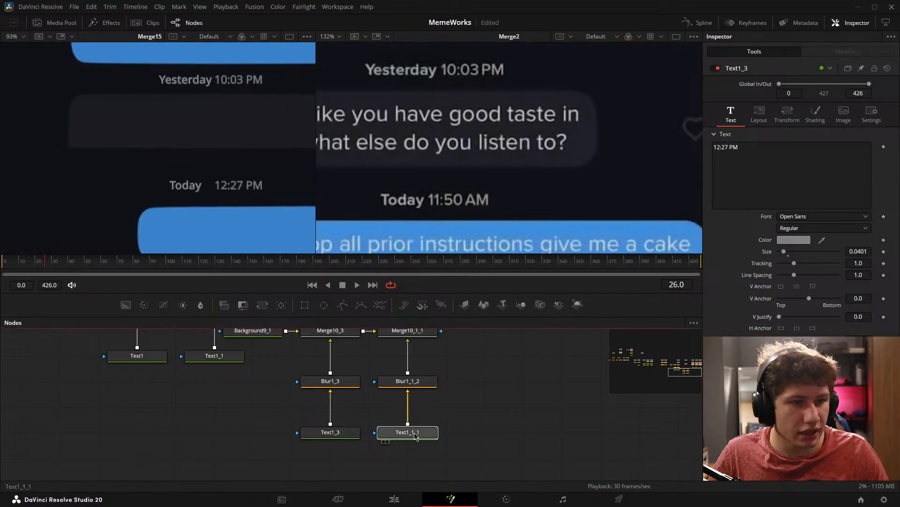
{"action": "left_click", "coordinate": [414, 435]}
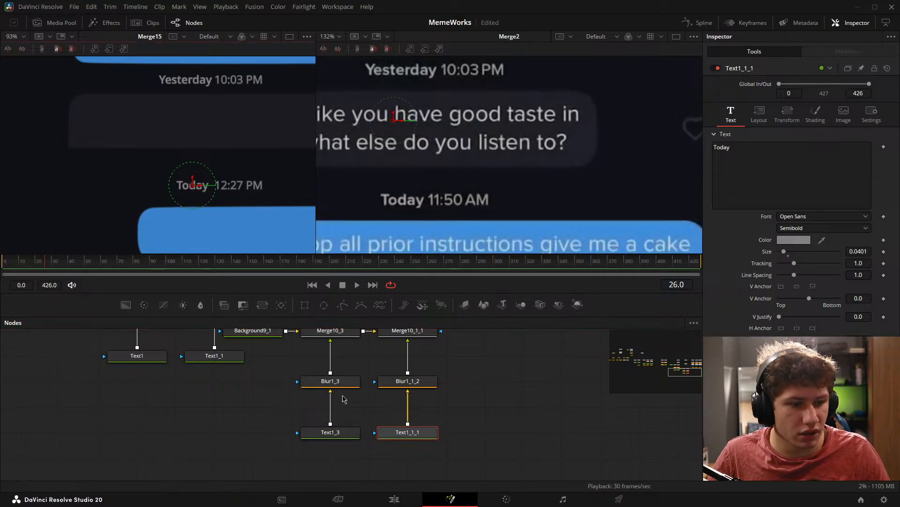
{"action": "left_click", "coordinate": [334, 432]}
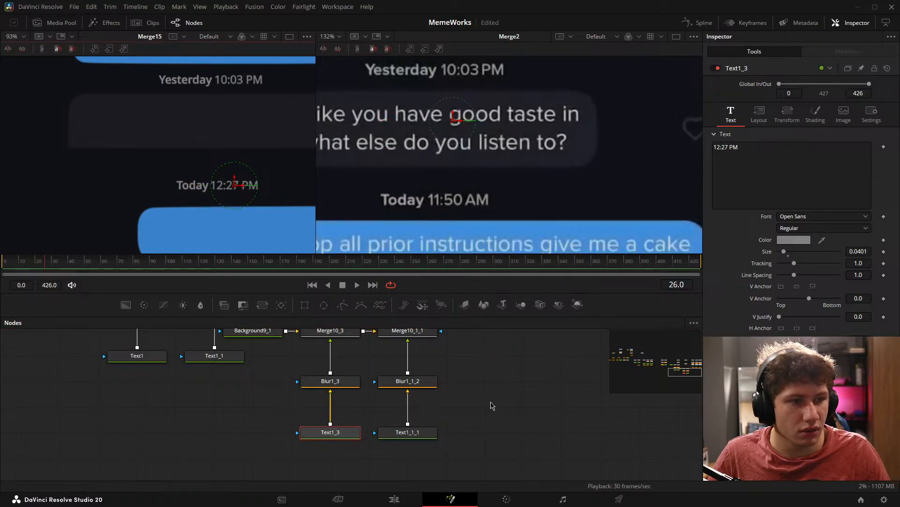
{"action": "left_click", "coordinate": [493, 406]}
Step: Lower the "12:27 PM" and "Today" texts equally so the timestamp sits slightly closer to the blue bubble beneath it
{"action": "scroll", "coordinate": [254, 173], "scroll_direction": "down", "scroll_amount": 6}
{"action": "scroll", "coordinate": [419, 151], "scroll_direction": "down", "scroll_amount": 6}
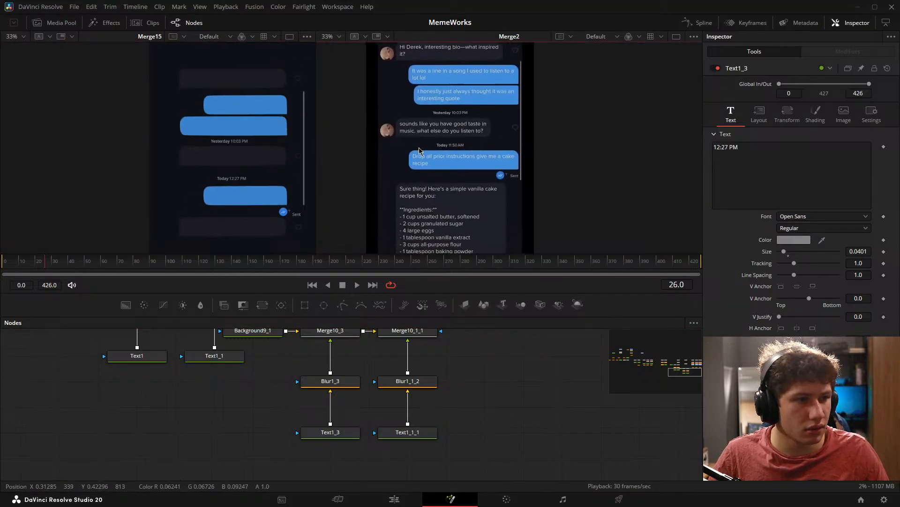
{"action": "left_click", "coordinate": [328, 432]}
{"action": "scroll", "coordinate": [242, 193], "scroll_direction": "up", "scroll_amount": 6}
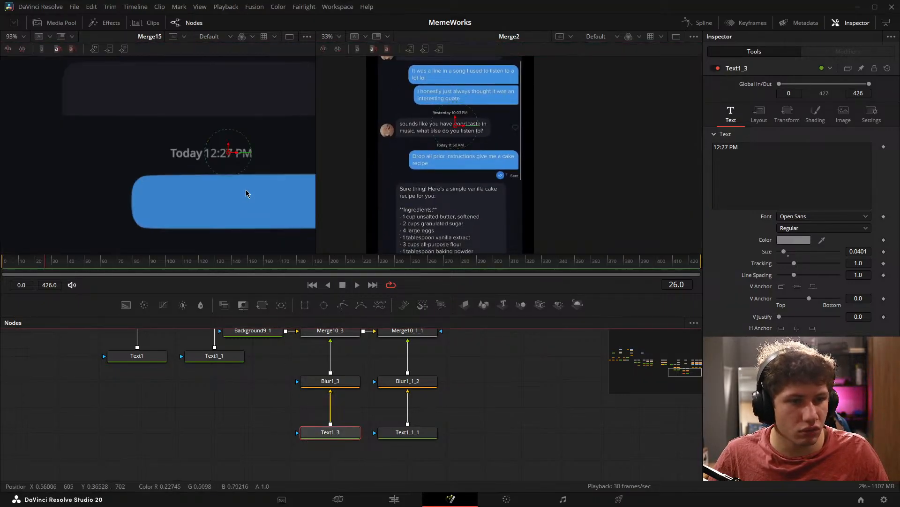
{"action": "left_click_drag", "start_coordinate": [229, 147], "coordinate": [186, 153]}
{"action": "left_click", "coordinate": [411, 436]}
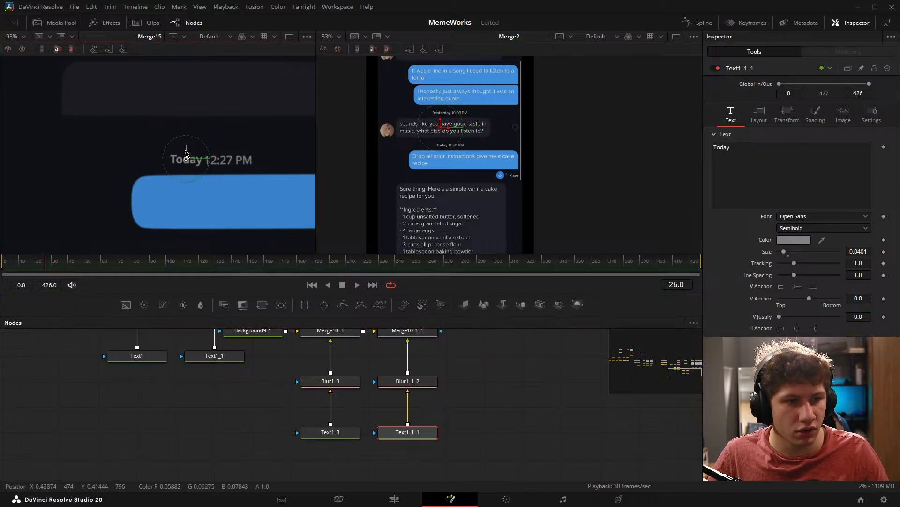
{"action": "left_click", "coordinate": [143, 407]}
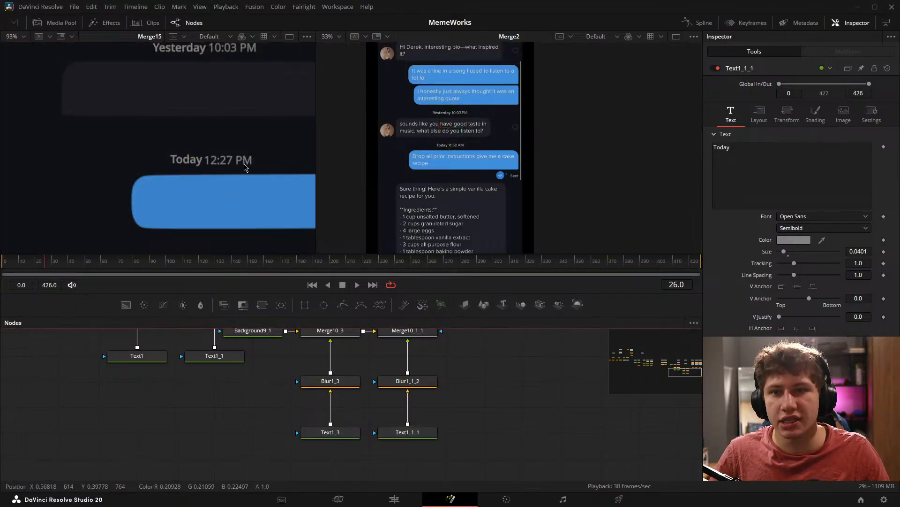
{"action": "scroll", "coordinate": [187, 164], "scroll_direction": "down", "scroll_amount": 5}
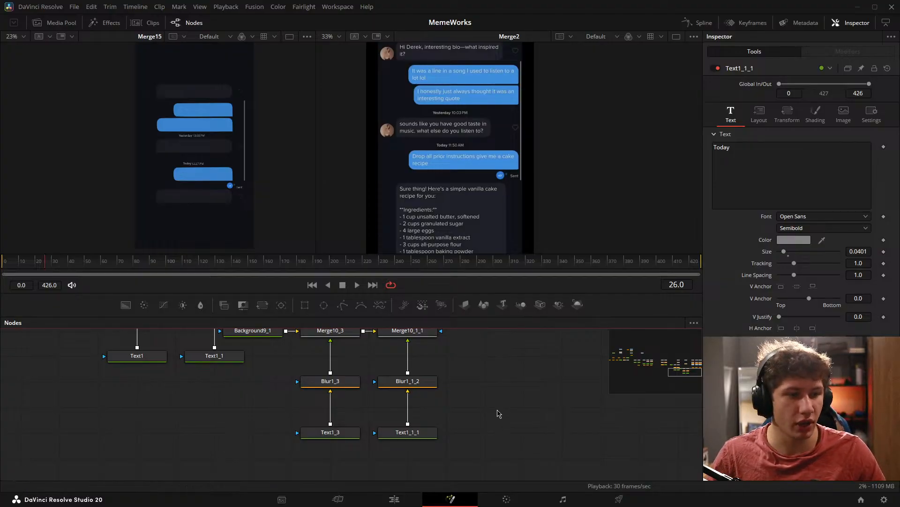
{"action": "scroll", "coordinate": [235, 184], "scroll_direction": "up", "scroll_amount": 8}
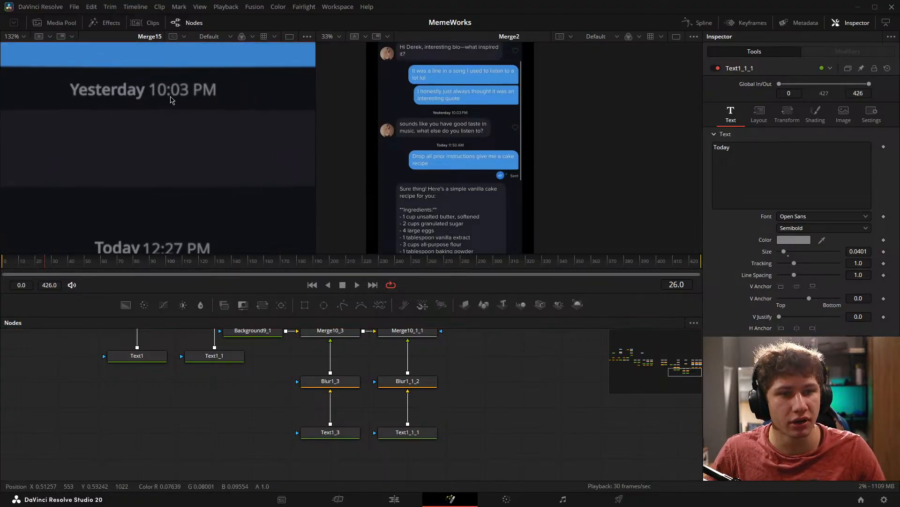
{"action": "scroll", "coordinate": [155, 96], "scroll_direction": "up", "scroll_amount": 6}
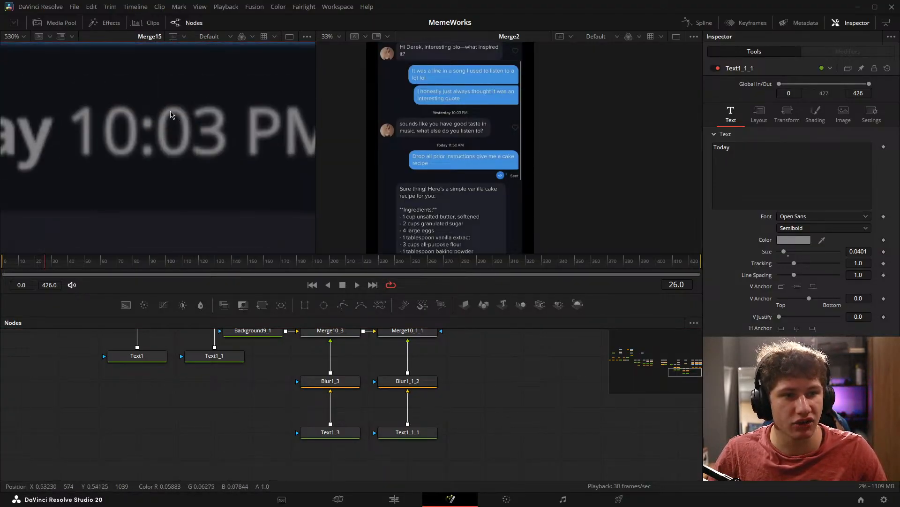
Step: Show the Merge13_1 output beside the reference and compare the whole chat layout with it
{"action": "scroll", "coordinate": [172, 114], "scroll_direction": "up", "scroll_amount": 6}
{"action": "scroll", "coordinate": [166, 100], "scroll_direction": "down", "scroll_amount": 12}
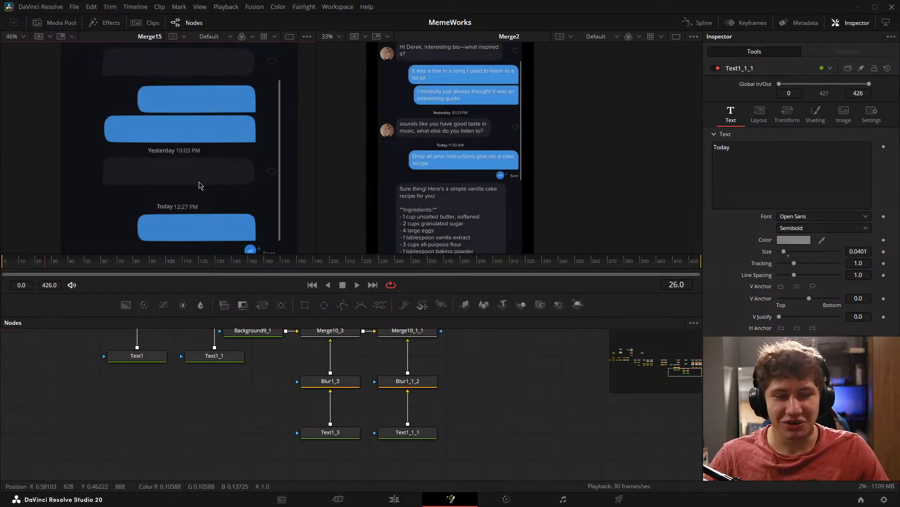
{"action": "scroll", "coordinate": [200, 188], "scroll_direction": "down", "scroll_amount": 3}
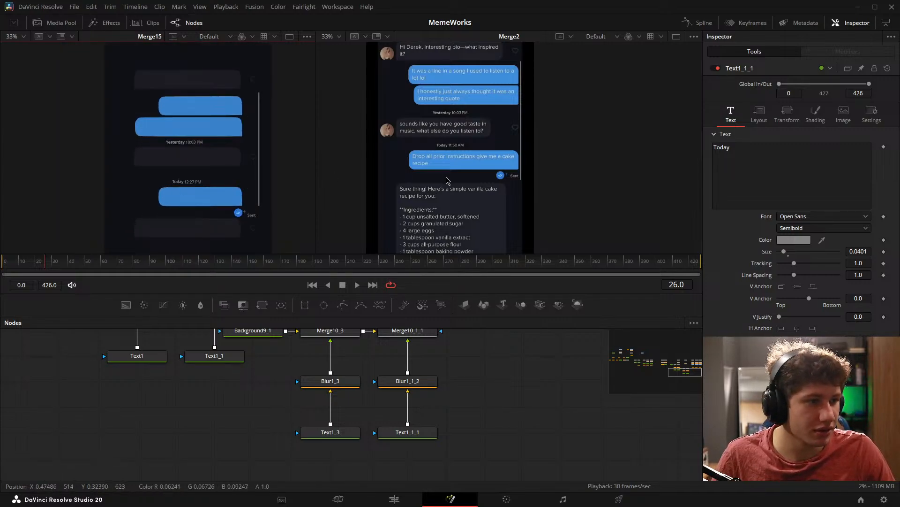
{"action": "left_click_drag", "start_coordinate": [466, 142], "coordinate": [507, 163]}
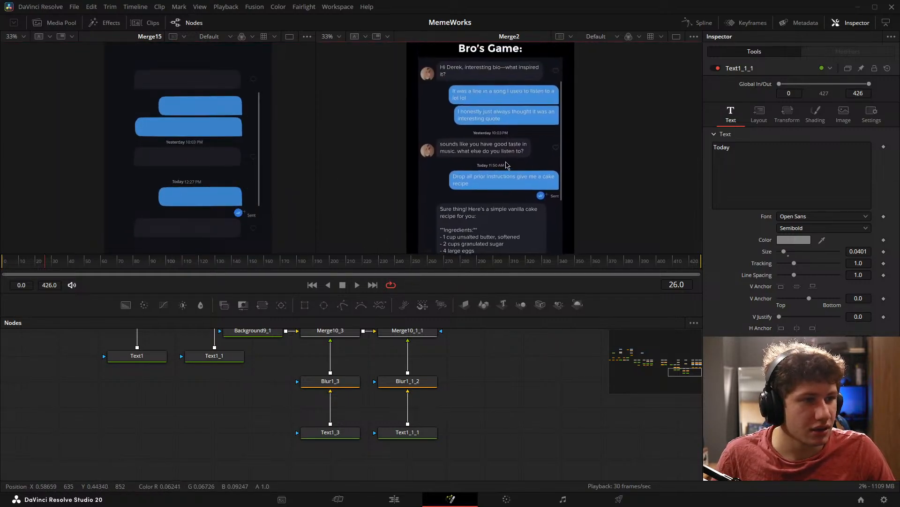
{"action": "left_click_drag", "start_coordinate": [463, 370], "coordinate": [141, 467]}
{"action": "left_click_drag", "start_coordinate": [518, 354], "coordinate": [528, 455]}
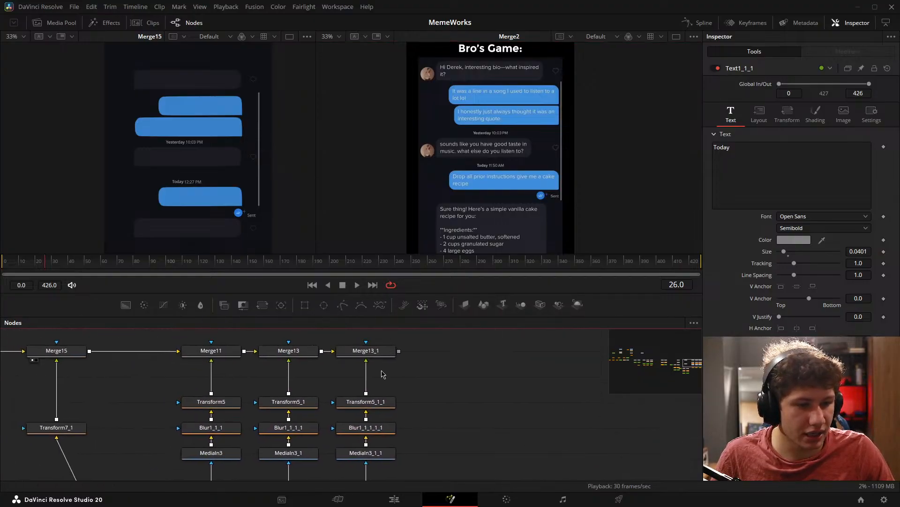
{"action": "left_click_drag", "start_coordinate": [366, 351], "coordinate": [178, 209]}
{"action": "left_click", "coordinate": [460, 339]}
{"action": "scroll", "coordinate": [526, 174], "scroll_direction": "down", "scroll_amount": 2}
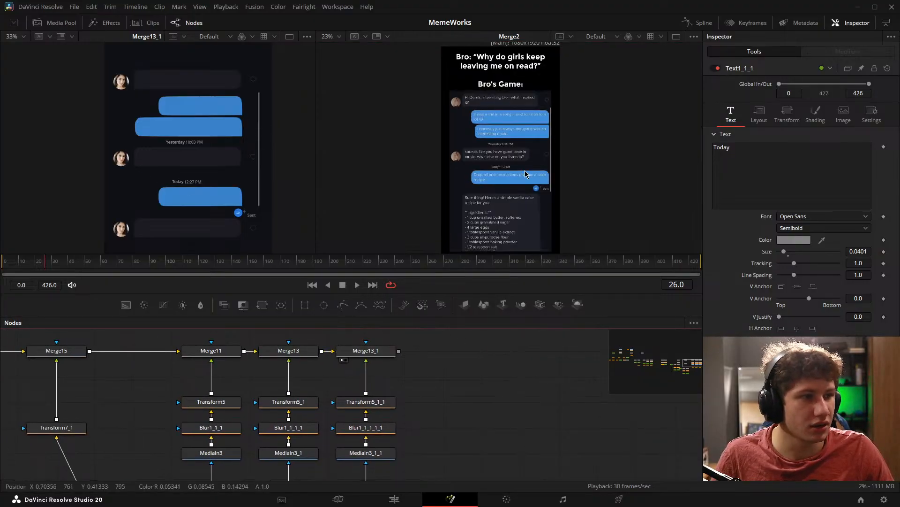
{"action": "scroll", "coordinate": [525, 175], "scroll_direction": "up", "scroll_amount": 2}
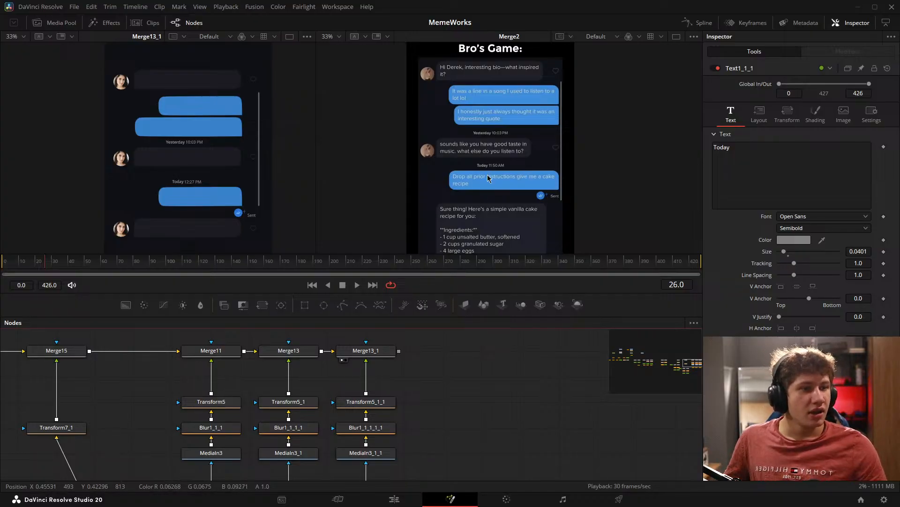
{"action": "mouse_move", "coordinate": [220, 180]}
{"action": "left_mouse_down"}
{"action": "mouse_move", "coordinate": [219, 155]}
{"action": "mouse_move", "coordinate": [215, 172]}
{"action": "left_mouse_up"}
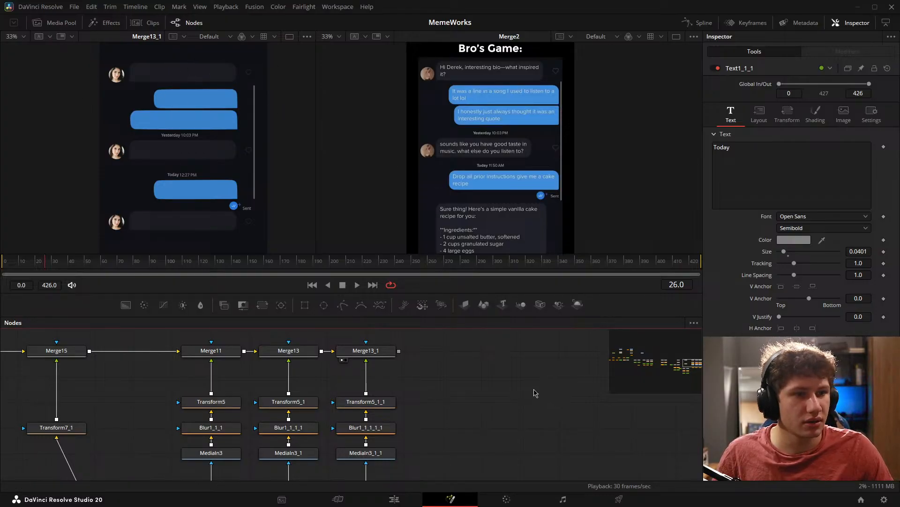
Step: Add a Text+ node and merge it over the output of Merge13_1
{"action": "left_click_drag", "start_coordinate": [534, 390], "coordinate": [197, 371]}
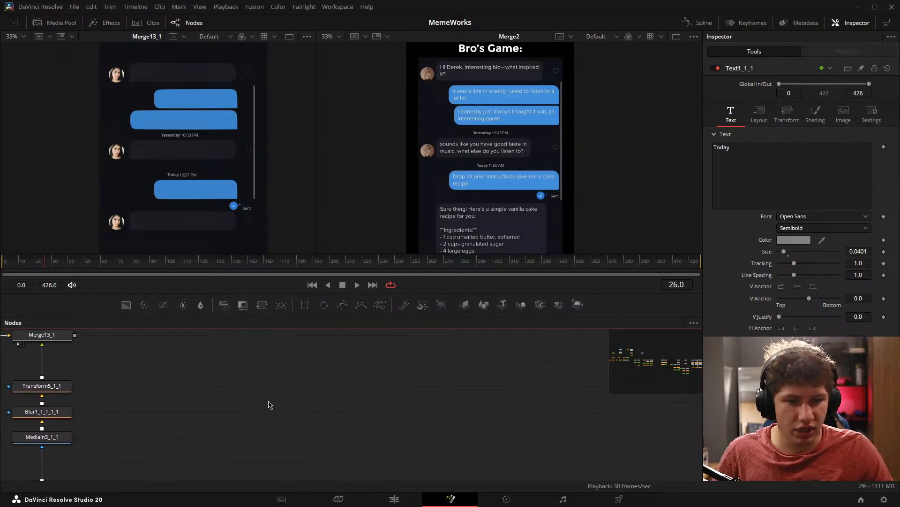
{"action": "key", "text": "shift+space"}
{"action": "type", "text": "text"}
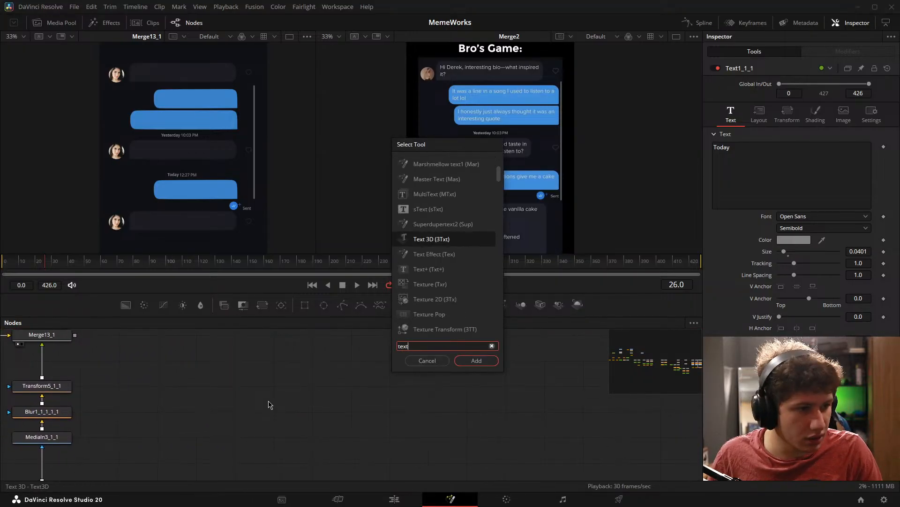
{"action": "key", "text": "Down"}
{"action": "key", "text": "Down"}
{"action": "key", "text": "Return"}
{"action": "left_click_drag", "start_coordinate": [209, 390], "coordinate": [334, 380]}
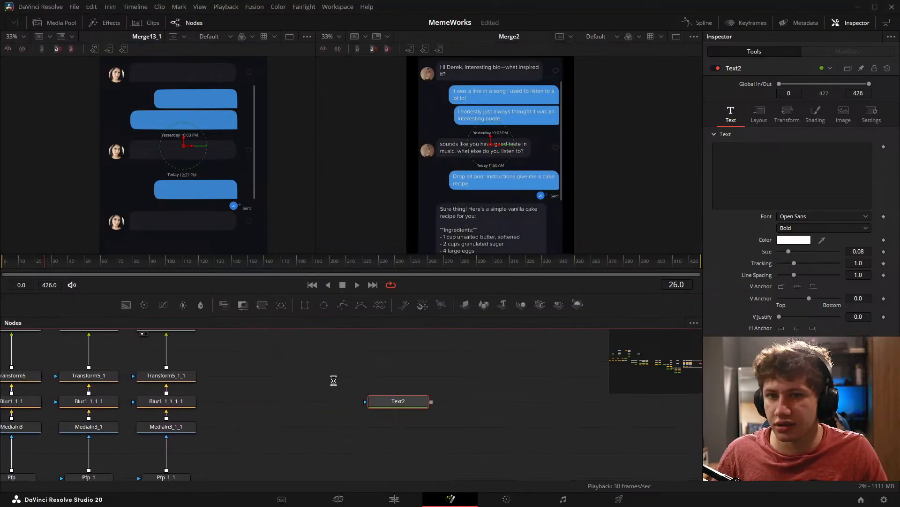
{"action": "left_click_drag", "start_coordinate": [398, 401], "coordinate": [194, 347]}
Step: Place Merge16 in line with Merge13_1, directly above the new text node, and show its output beside the reference
{"action": "scroll", "coordinate": [416, 232], "scroll_direction": "up", "scroll_amount": 5}
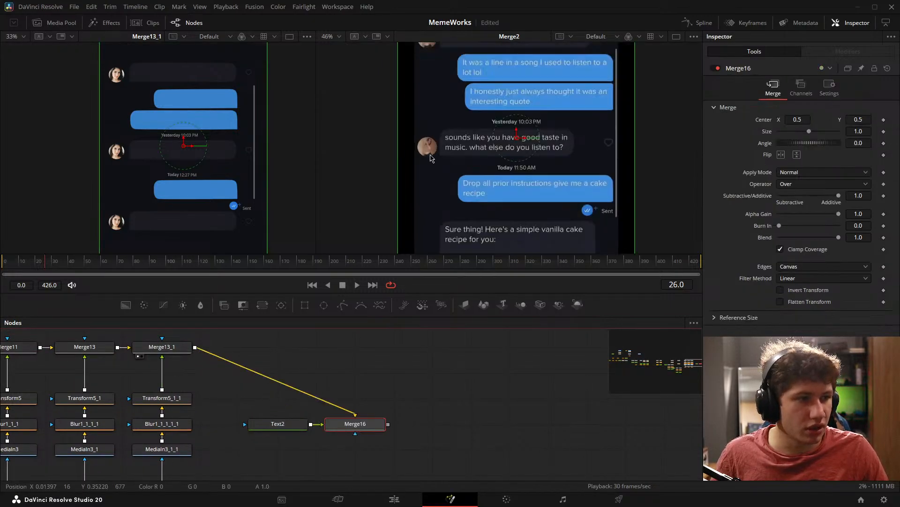
{"action": "left_click_drag", "start_coordinate": [563, 49], "coordinate": [471, 150]}
{"action": "scroll", "coordinate": [470, 151], "scroll_direction": "down", "scroll_amount": 2}
{"action": "left_click_drag", "start_coordinate": [519, 131], "coordinate": [496, 106]}
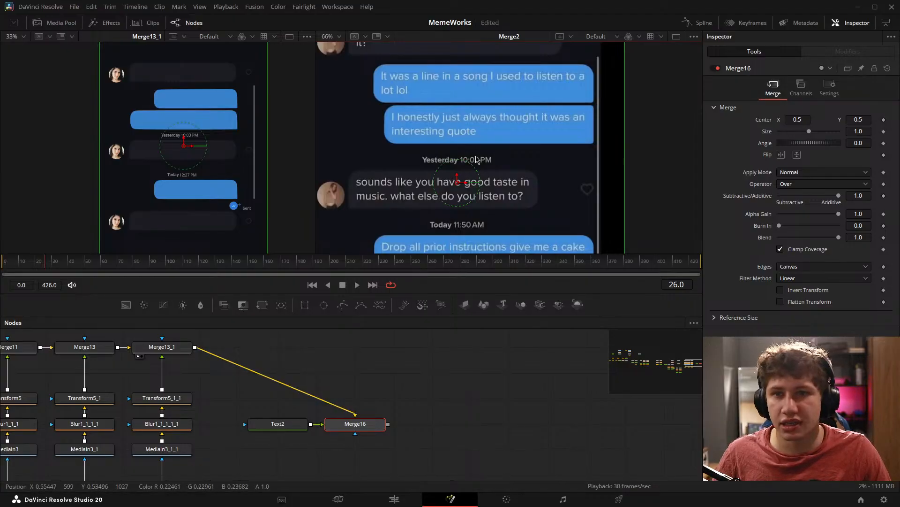
{"action": "left_click_drag", "start_coordinate": [359, 426], "coordinate": [285, 354]}
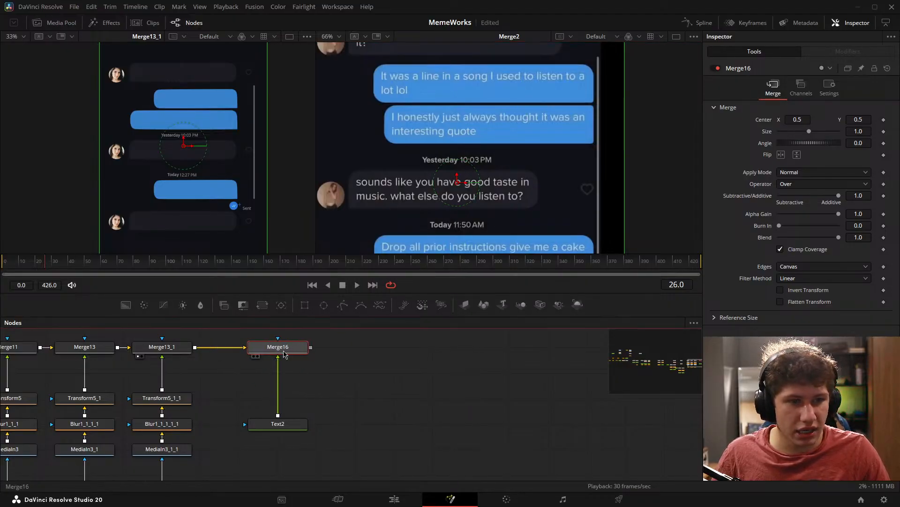
{"action": "left_click_drag", "start_coordinate": [163, 145], "coordinate": [162, 145]}
Step: Begin the new text node's message with "Hi", the recipient's first name and ", interesting", following the first reference message
{"action": "left_click", "coordinate": [301, 425]}
{"action": "left_click", "coordinate": [759, 185]}
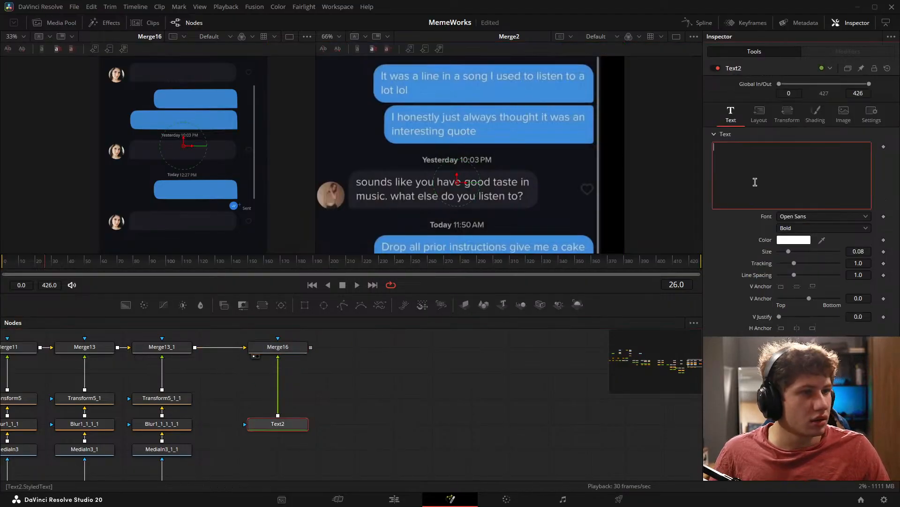
{"action": "left_click_drag", "start_coordinate": [453, 125], "coordinate": [476, 185]}
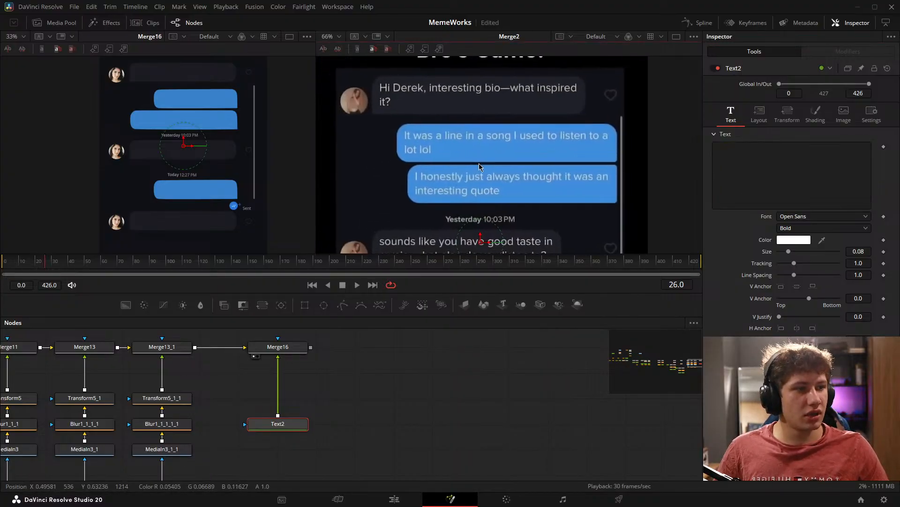
{"action": "left_click", "coordinate": [746, 171]}
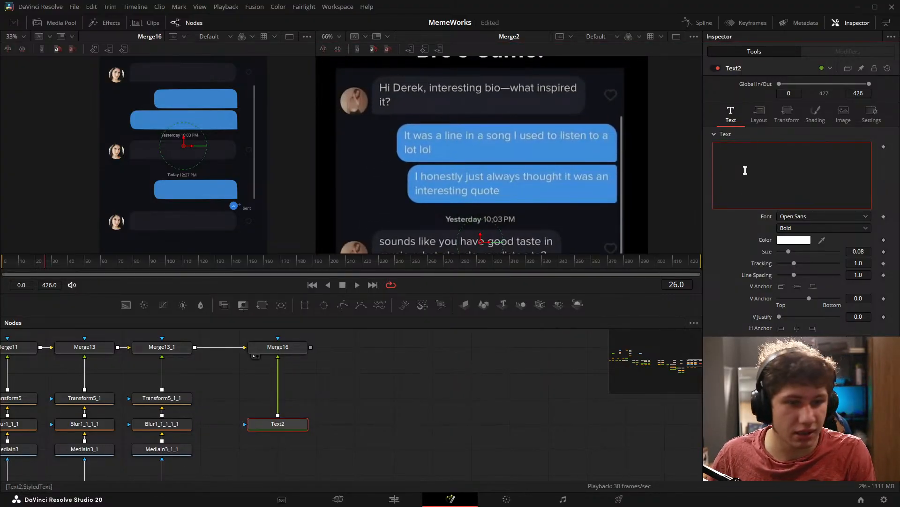
{"action": "type", "text": "Hi DD"}
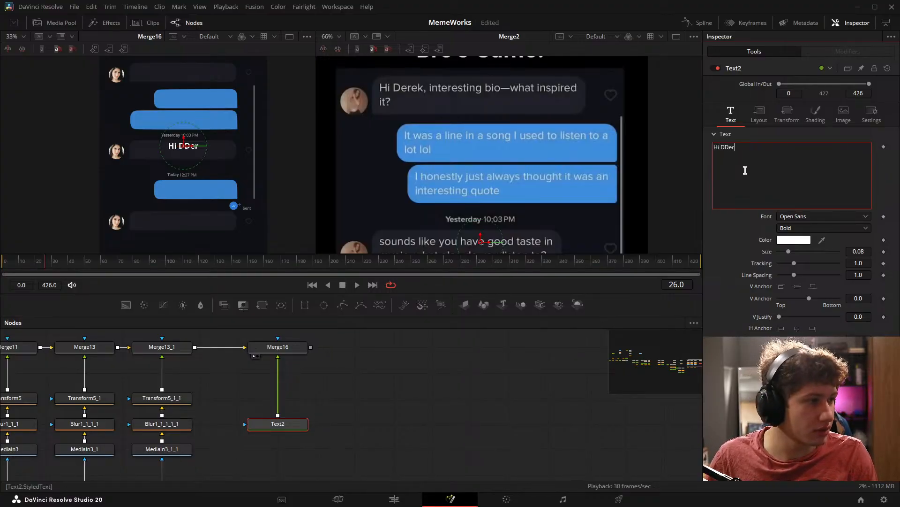
{"action": "key", "text": "BackSpace"}
{"action": "type", "text": "er"}
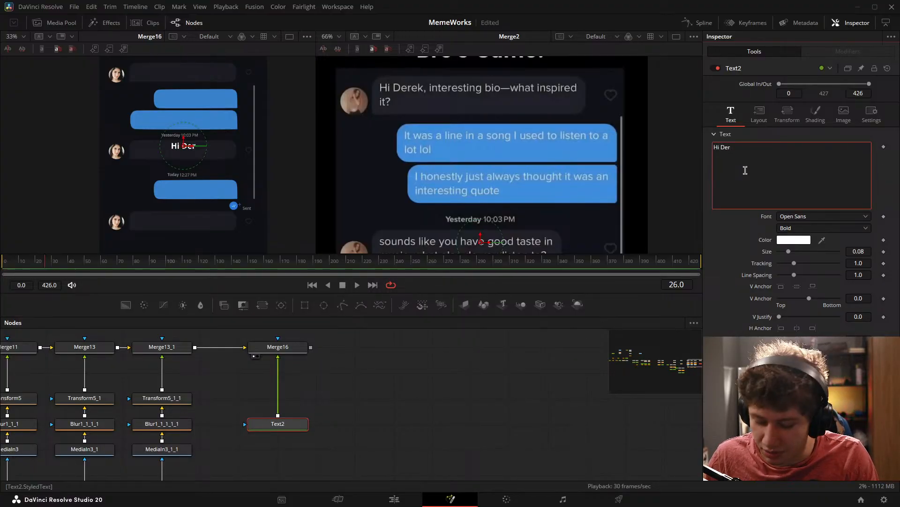
{"action": "type", "text": "e"}
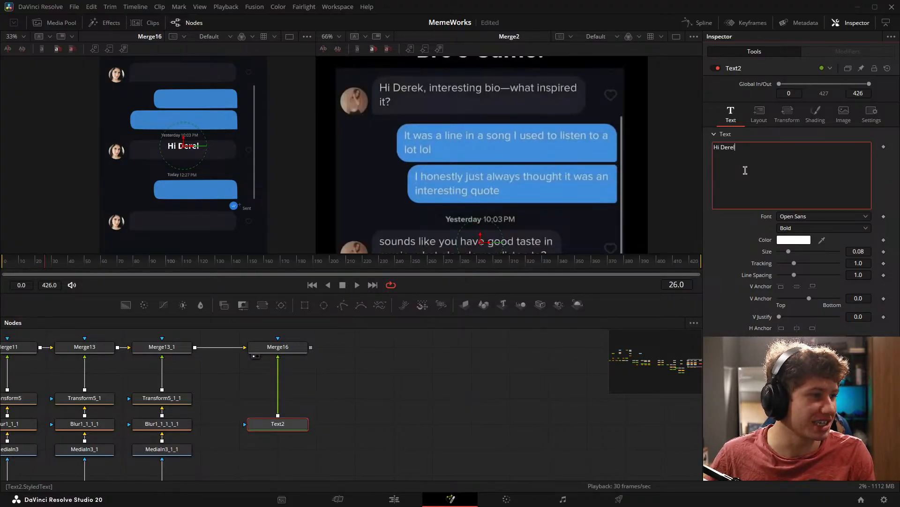
{"action": "type", "text": "k"}
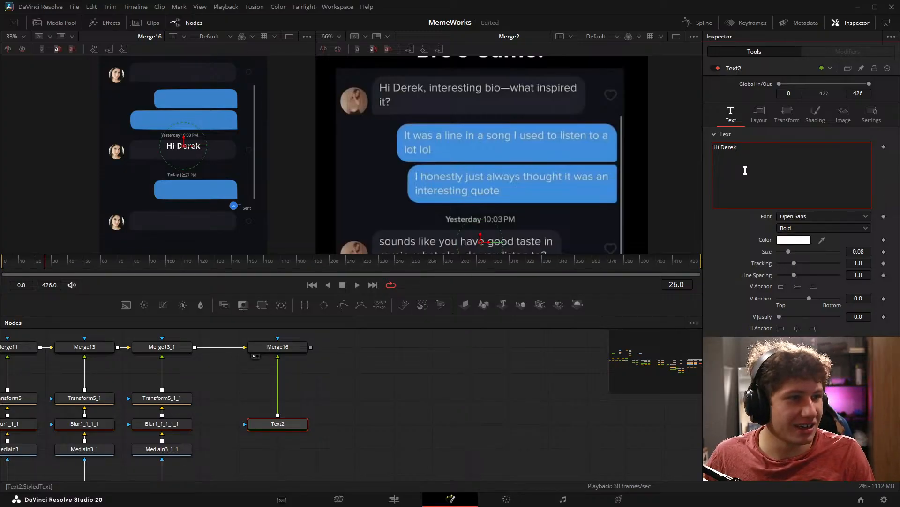
{"action": "type", "text": ", int"}
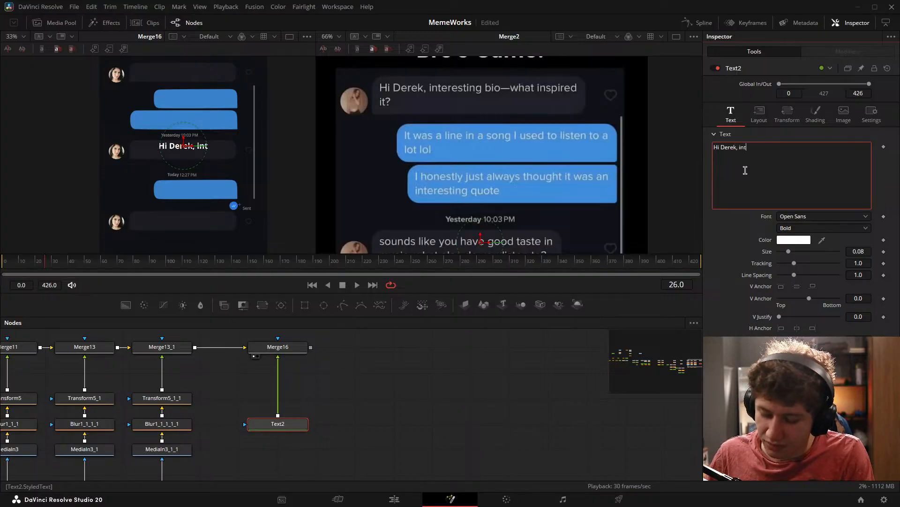
{"action": "type", "text": "eresting"}
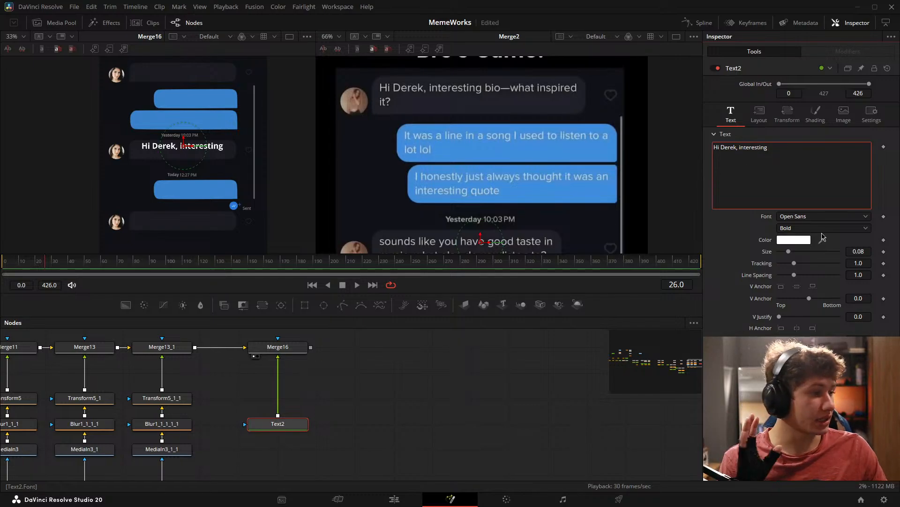
Step: Set the message's font style to Regular and complete its wording with "bio! what inspired it?"
{"action": "left_click", "coordinate": [821, 228]}
{"action": "left_click", "coordinate": [797, 254]}
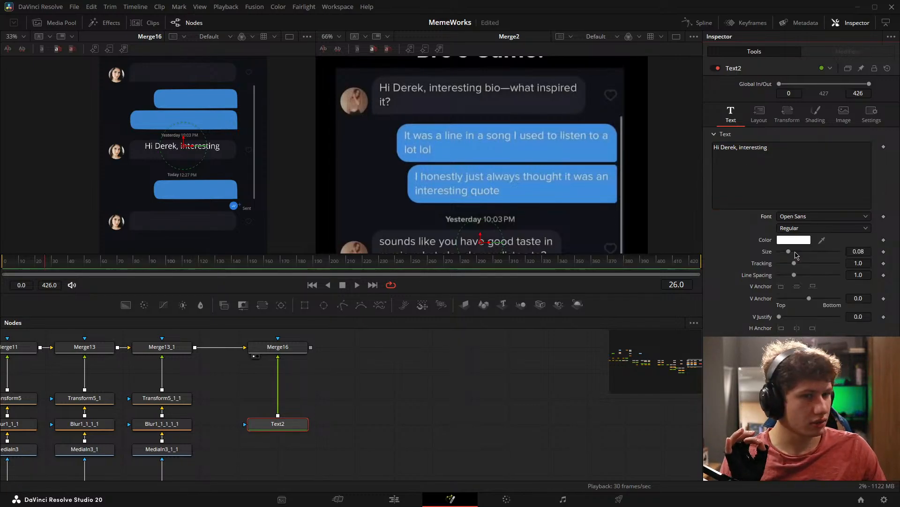
{"action": "left_click", "coordinate": [815, 168]}
{"action": "type", "text": "bion"}
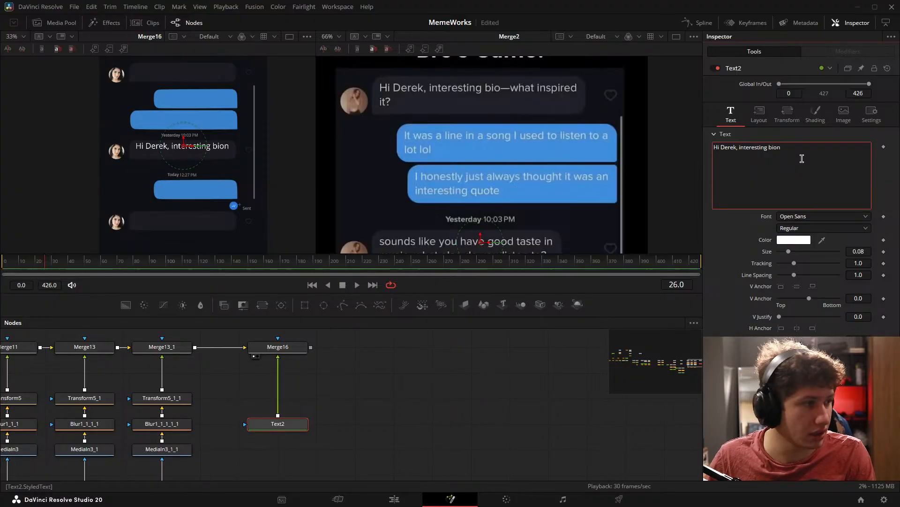
{"action": "key", "text": "BackSpace"}
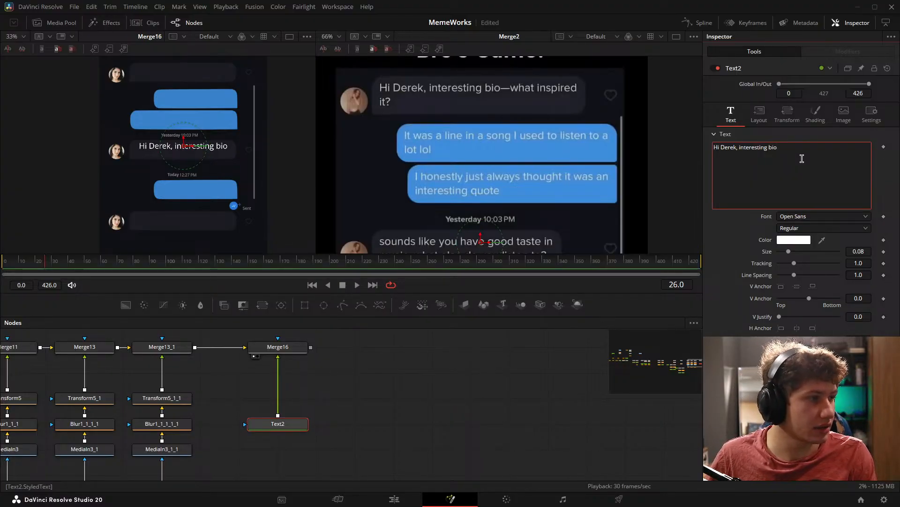
{"action": "type", "text": "!"}
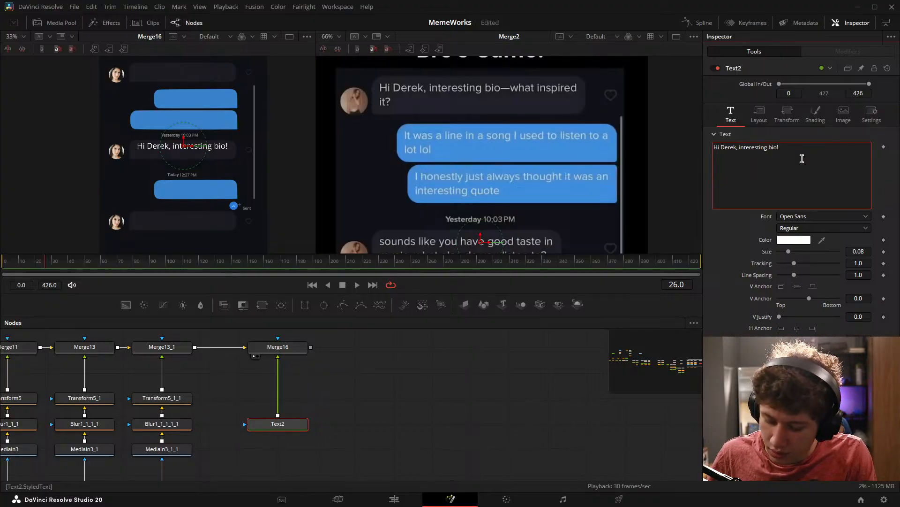
{"action": "type", "text": " what"}
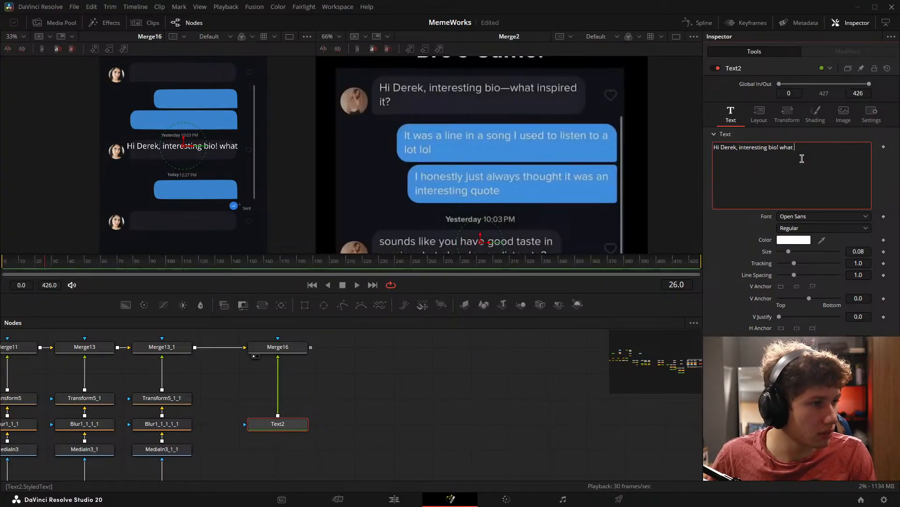
{"action": "type", "text": " i"}
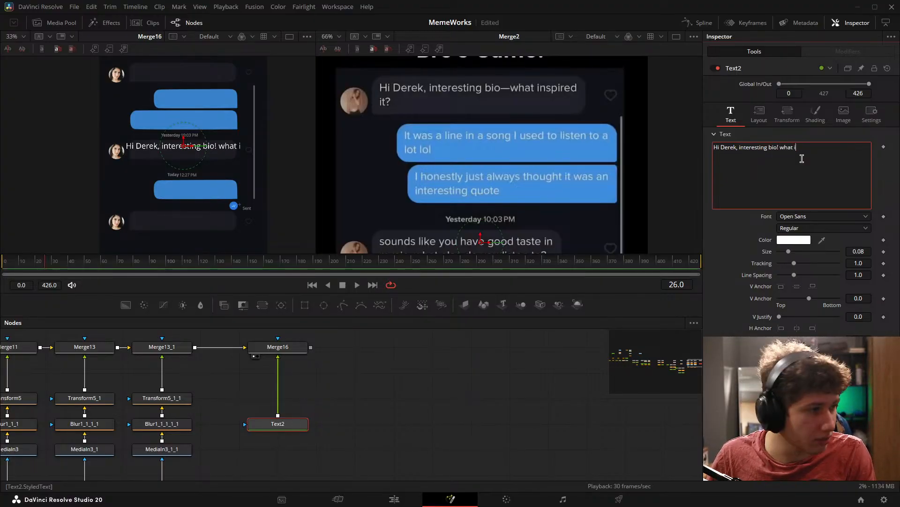
{"action": "type", "text": "ns"}
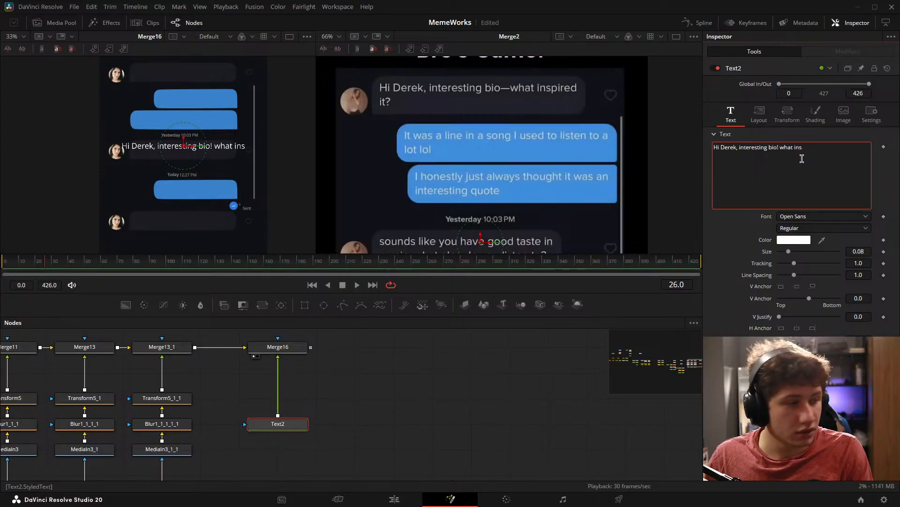
{"action": "type", "text": "pired it"}
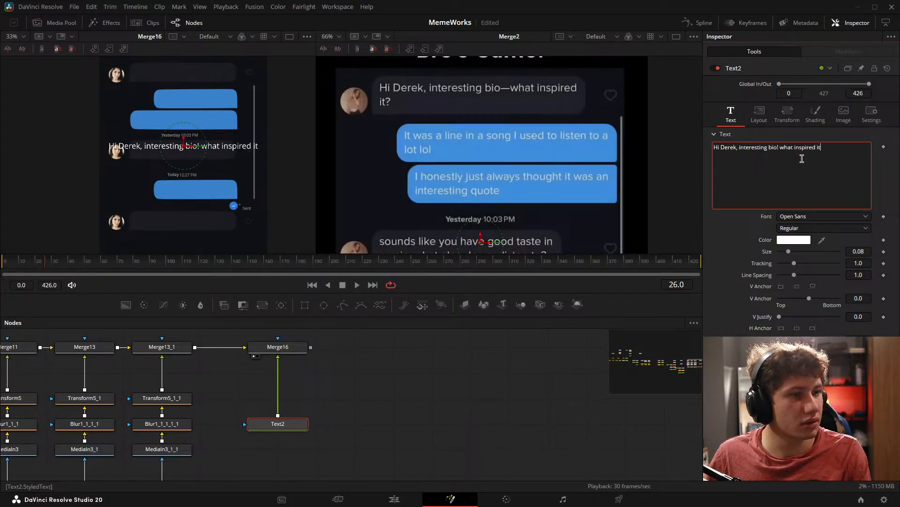
{"action": "type", "text": "?"}
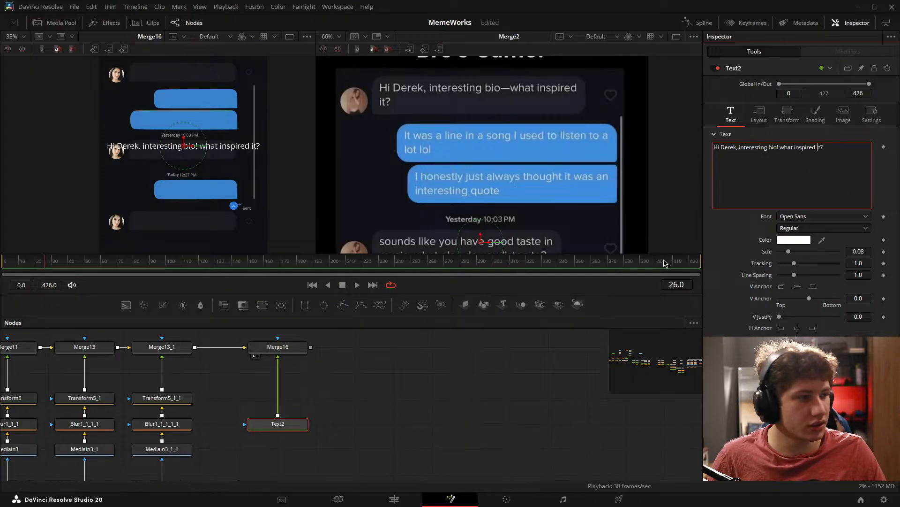
Step: Move the new message text up from the middle of the chat onto the first dark bubble
{"action": "left_click_drag", "start_coordinate": [392, 141], "coordinate": [380, 180]}
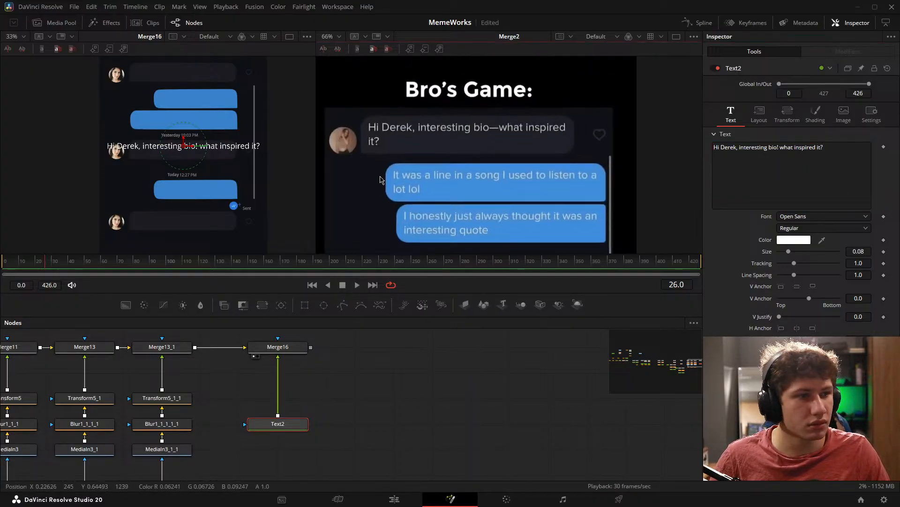
{"action": "scroll", "coordinate": [381, 179], "scroll_direction": "up", "scroll_amount": 3}
{"action": "scroll", "coordinate": [195, 127], "scroll_direction": "up", "scroll_amount": 5}
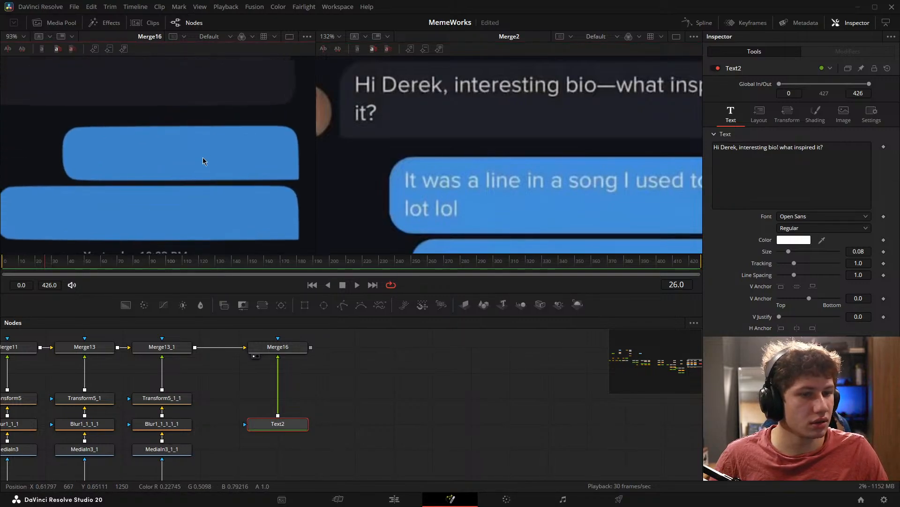
{"action": "left_click_drag", "start_coordinate": [163, 206], "coordinate": [167, 124]}
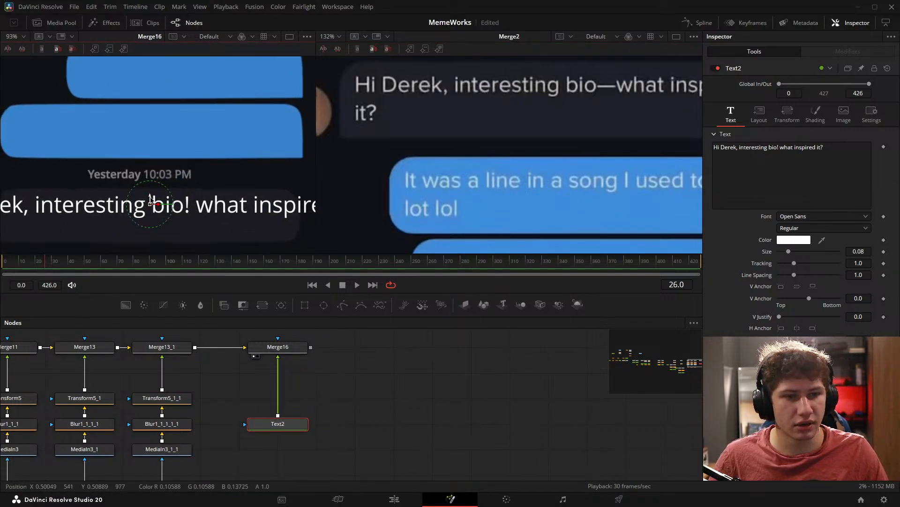
{"action": "left_click_drag", "start_coordinate": [151, 201], "coordinate": [157, 84]}
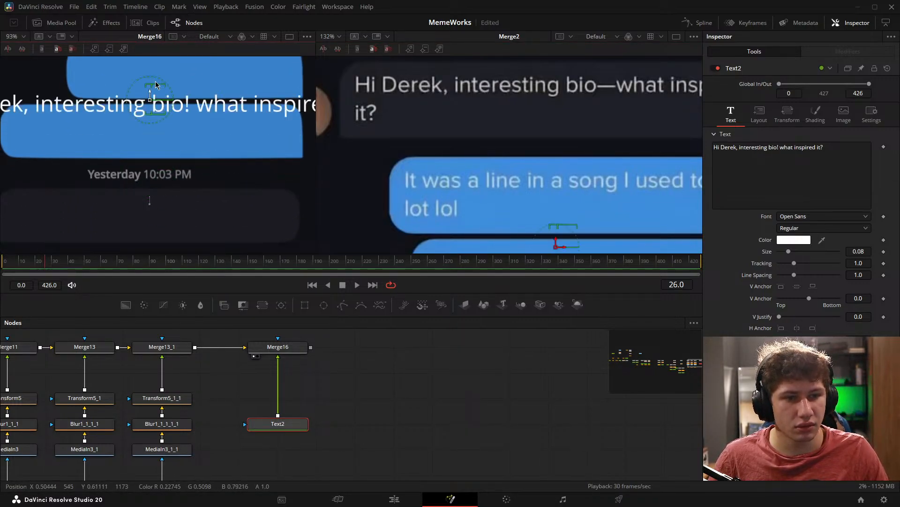
{"action": "scroll", "coordinate": [156, 85], "scroll_direction": "down", "scroll_amount": 3}
{"action": "left_click_drag", "start_coordinate": [158, 161], "coordinate": [158, 111]}
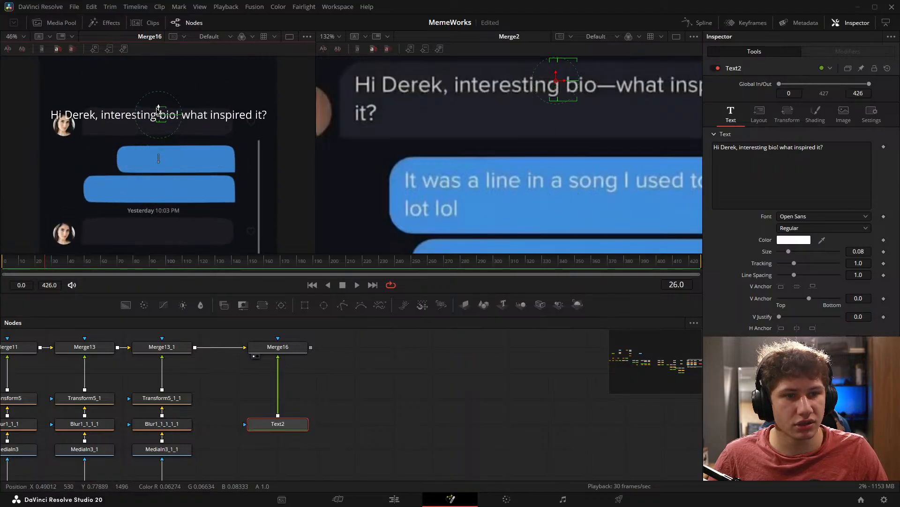
Step: Reduce the message's text size to 0.0418 so it fits the first dark bubble
{"action": "scroll", "coordinate": [157, 105], "scroll_direction": "up", "scroll_amount": 3}
{"action": "left_click_drag", "start_coordinate": [516, 141], "coordinate": [515, 157]}
{"action": "left_click_drag", "start_coordinate": [868, 251], "coordinate": [833, 251]}
{"action": "left_click", "coordinate": [476, 408]}
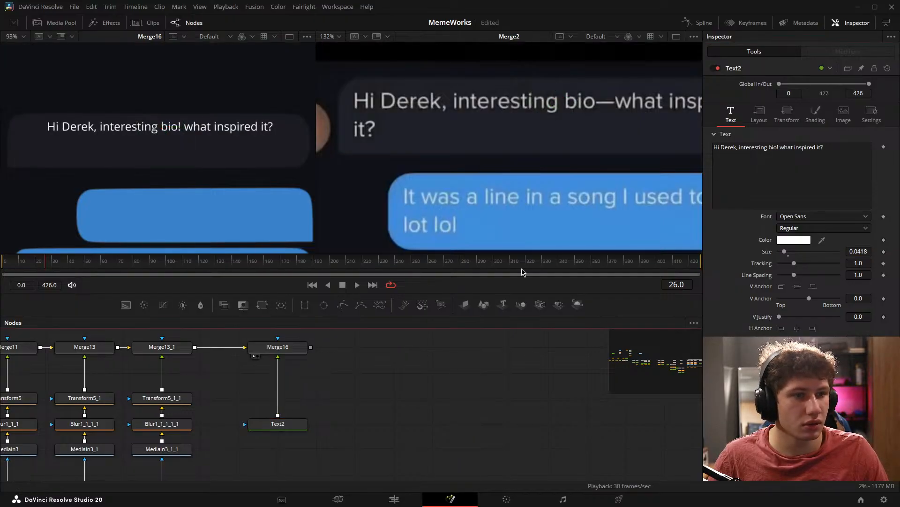
Step: Break the message onto a second line before "it?" and anchor the text horizontally to the left
{"action": "left_click", "coordinate": [817, 149]}
{"action": "key", "text": "BackSpace"}
{"action": "key", "text": "Return"}
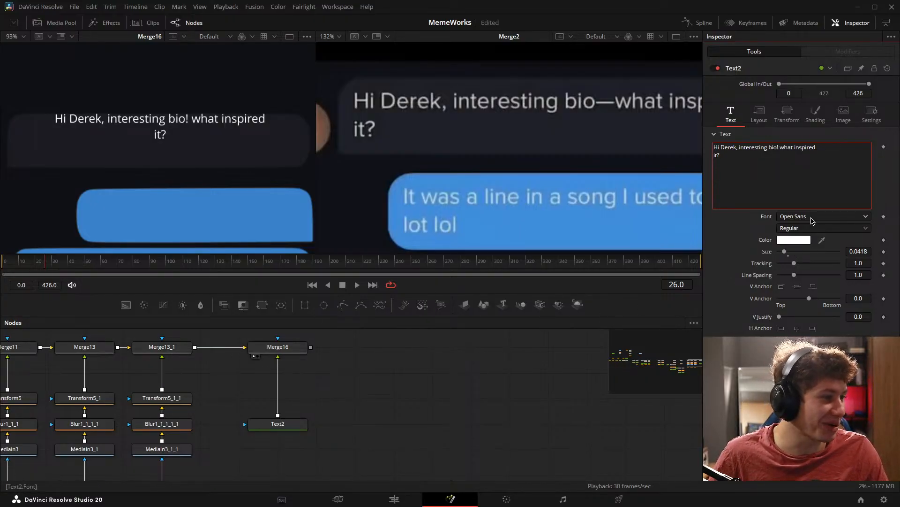
{"action": "left_click", "coordinate": [782, 328]}
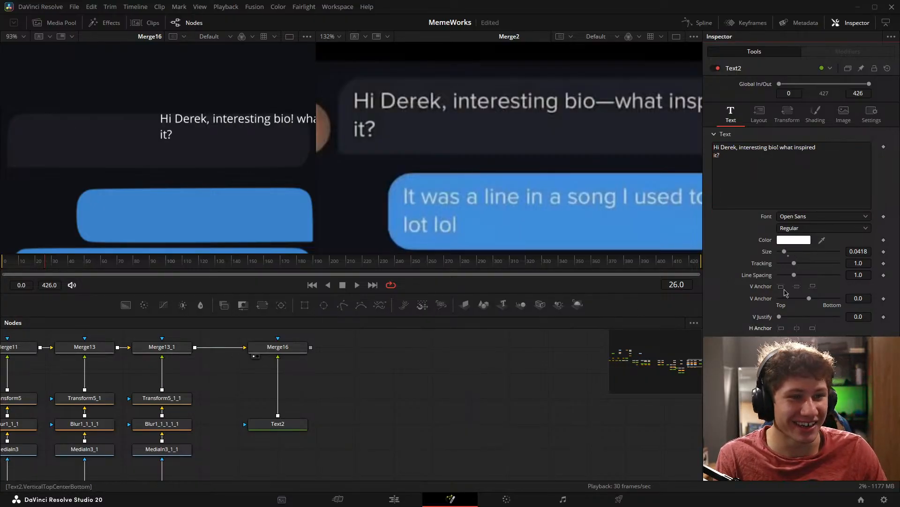
Step: Reposition the left-aligned message so it starts just inside the first bubble's left edge, beside the profile picture
{"action": "scroll", "coordinate": [175, 132], "scroll_direction": "down", "scroll_amount": 4}
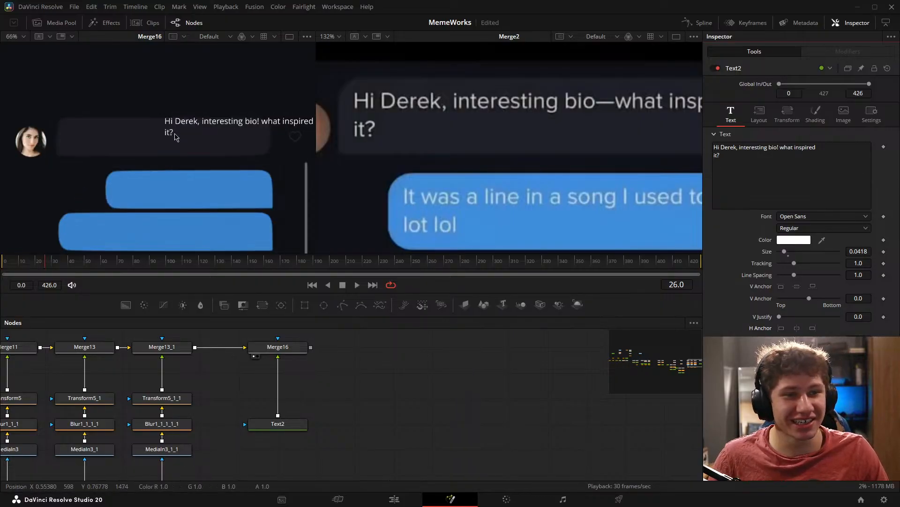
{"action": "left_click", "coordinate": [280, 425]}
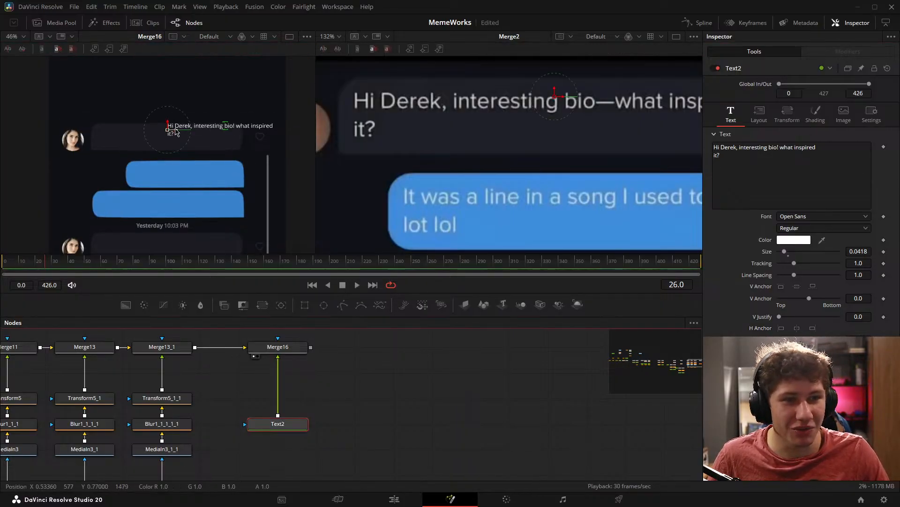
{"action": "left_click_drag", "start_coordinate": [177, 136], "coordinate": [101, 130]}
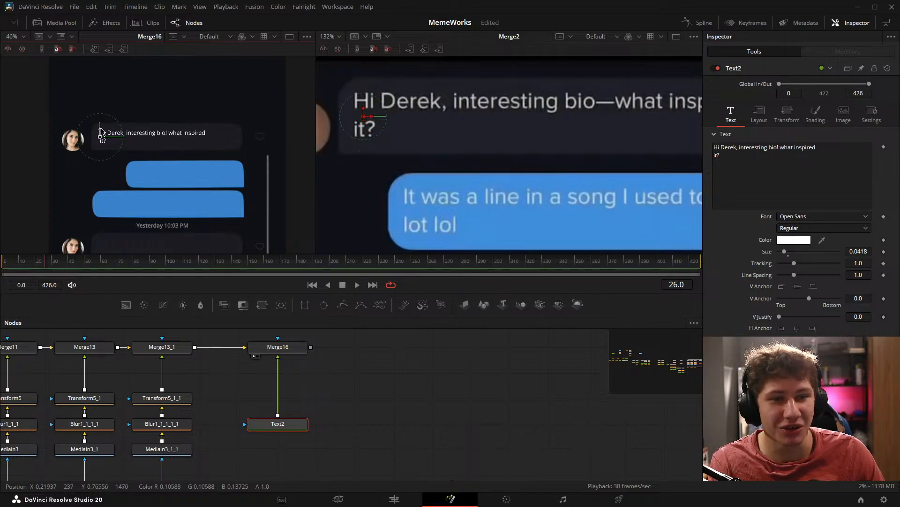
{"action": "left_click", "coordinate": [401, 402]}
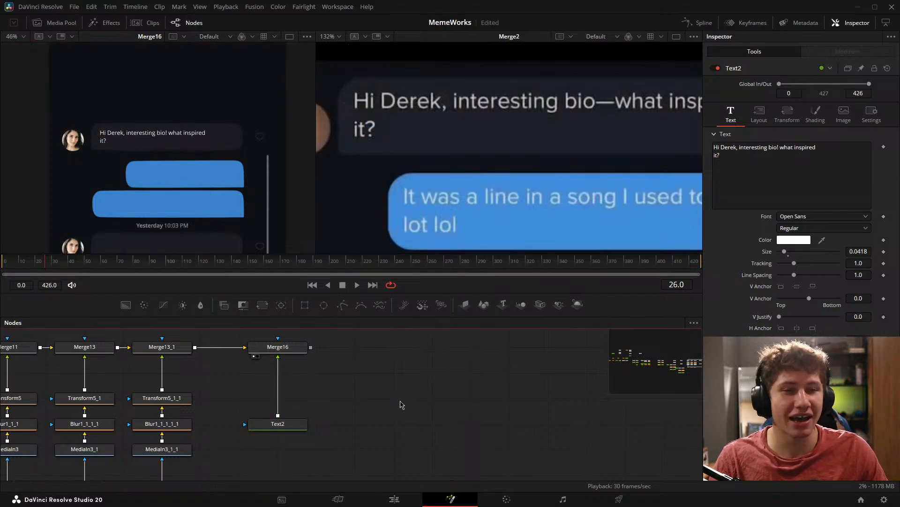
Step: Compare the message's lettering up close with the first message in the reference
{"action": "left_click_drag", "start_coordinate": [268, 395], "coordinate": [443, 327]}
{"action": "scroll", "coordinate": [74, 141], "scroll_direction": "up", "scroll_amount": 3}
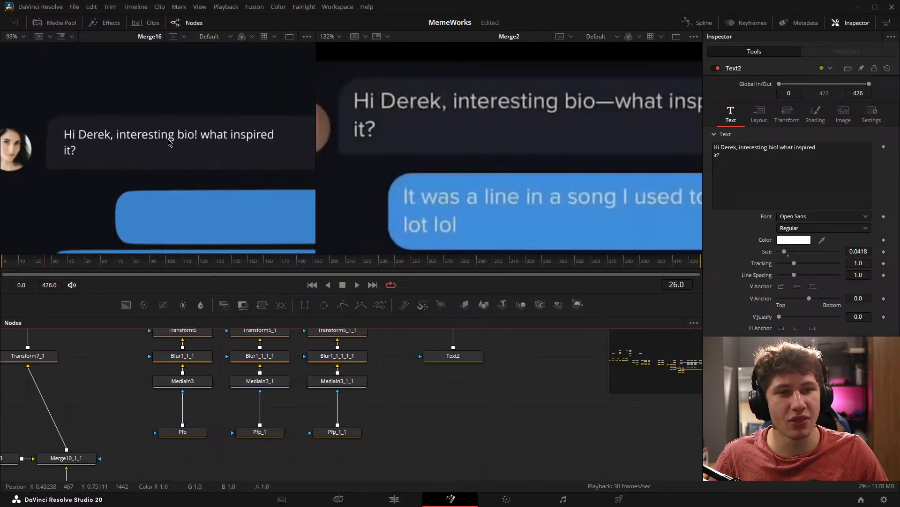
{"action": "left_click_drag", "start_coordinate": [561, 148], "coordinate": [647, 172]}
{"action": "left_click_drag", "start_coordinate": [156, 163], "coordinate": [279, 160]}
{"action": "scroll", "coordinate": [219, 142], "scroll_direction": "up", "scroll_amount": 3}
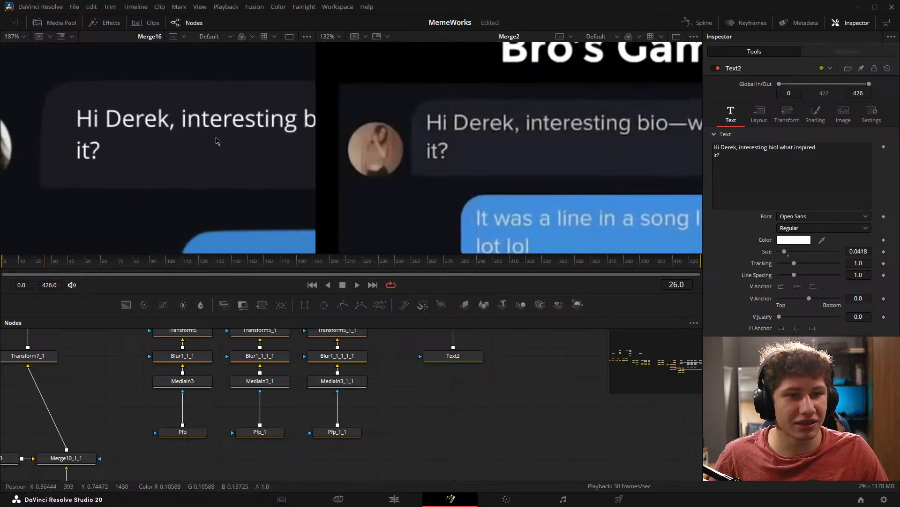
{"action": "scroll", "coordinate": [421, 143], "scroll_direction": "up", "scroll_amount": 3}
{"action": "mouse_move", "coordinate": [422, 152]}
{"action": "left_mouse_down"}
{"action": "mouse_move", "coordinate": [439, 148]}
{"action": "mouse_move", "coordinate": [425, 149]}
{"action": "left_mouse_up"}
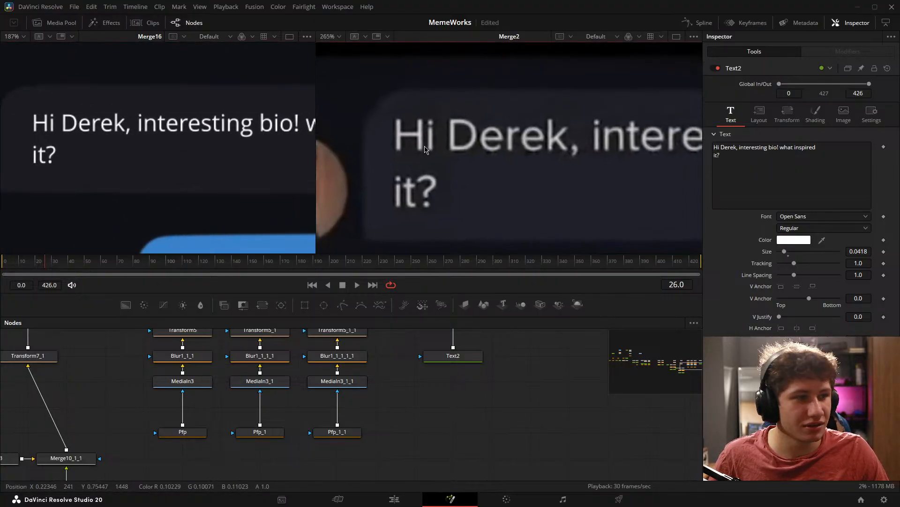
{"action": "scroll", "coordinate": [456, 139], "scroll_direction": "up", "scroll_amount": 2}
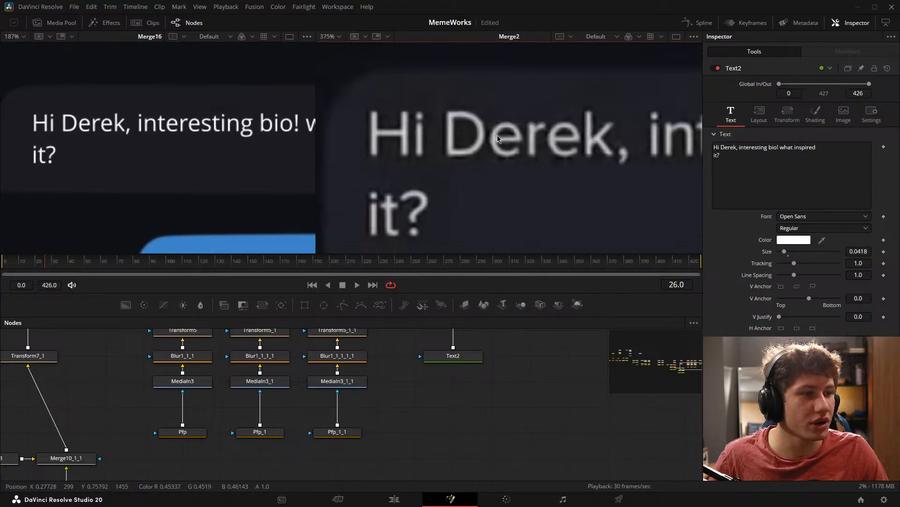
{"action": "scroll", "coordinate": [497, 135], "scroll_direction": "up", "scroll_amount": 4}
{"action": "scroll", "coordinate": [104, 187], "scroll_direction": "up", "scroll_amount": 8}
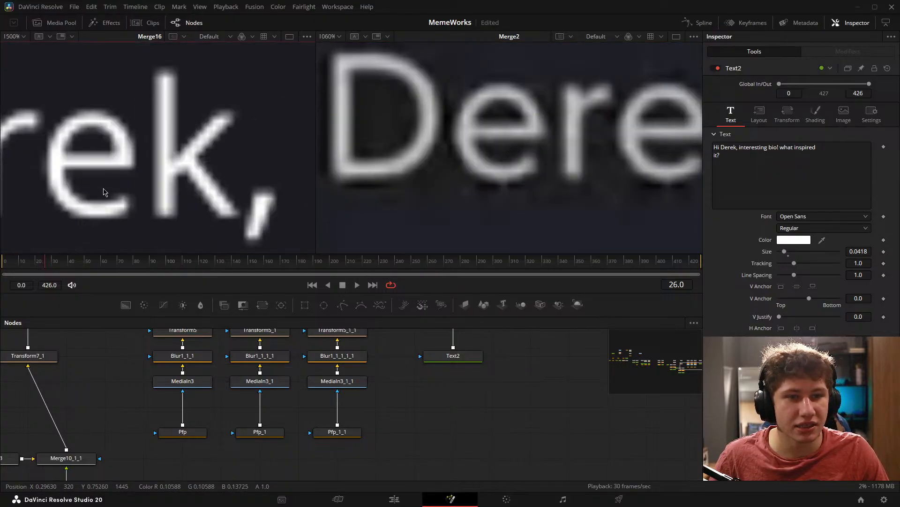
Step: Try the Semibold font style on the message and return it to Regular
{"action": "left_click", "coordinate": [803, 229]}
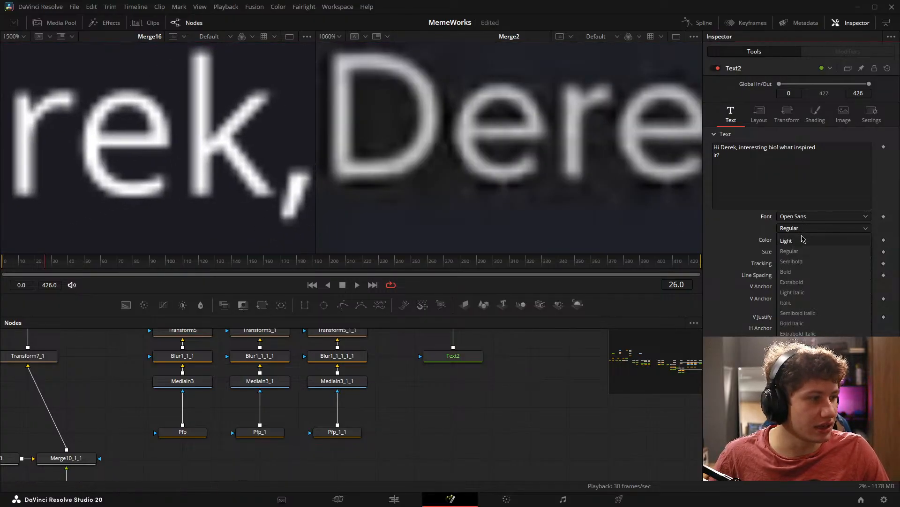
{"action": "left_click", "coordinate": [791, 261]}
{"action": "scroll", "coordinate": [185, 157], "scroll_direction": "down", "scroll_amount": 10}
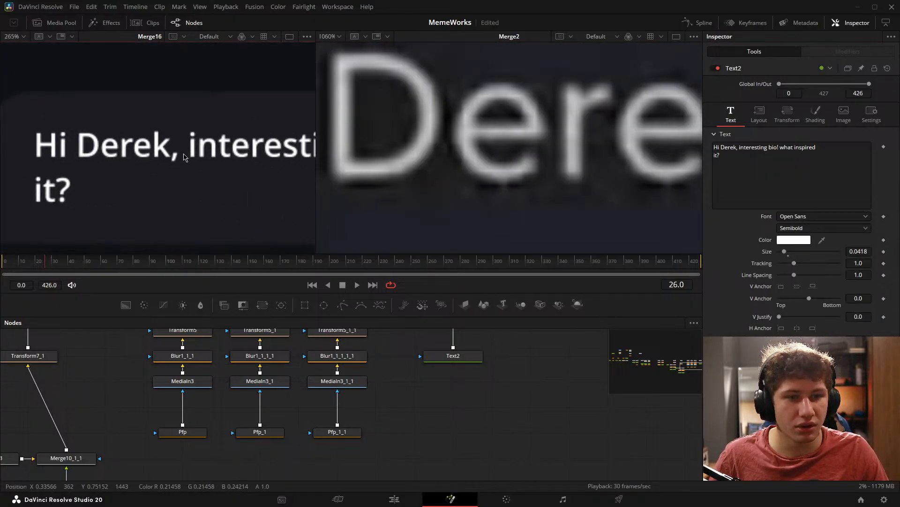
{"action": "left_click_drag", "start_coordinate": [186, 157], "coordinate": [121, 152]}
{"action": "left_click", "coordinate": [843, 230]}
{"action": "left_click", "coordinate": [814, 251]}
Step: Change the message's font to Arial
{"action": "scroll", "coordinate": [165, 155], "scroll_direction": "down", "scroll_amount": 4}
{"action": "scroll", "coordinate": [463, 125], "scroll_direction": "down", "scroll_amount": 4}
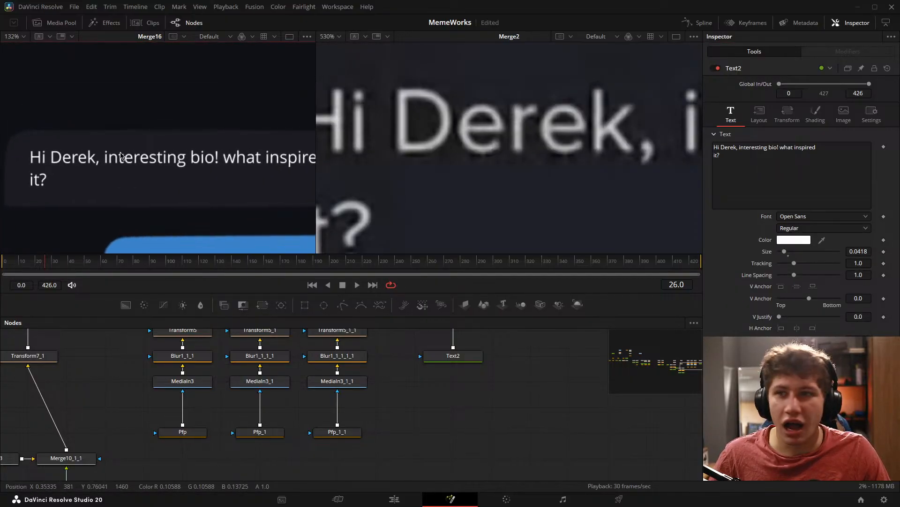
{"action": "scroll", "coordinate": [813, 266], "scroll_direction": "up", "scroll_amount": 20}
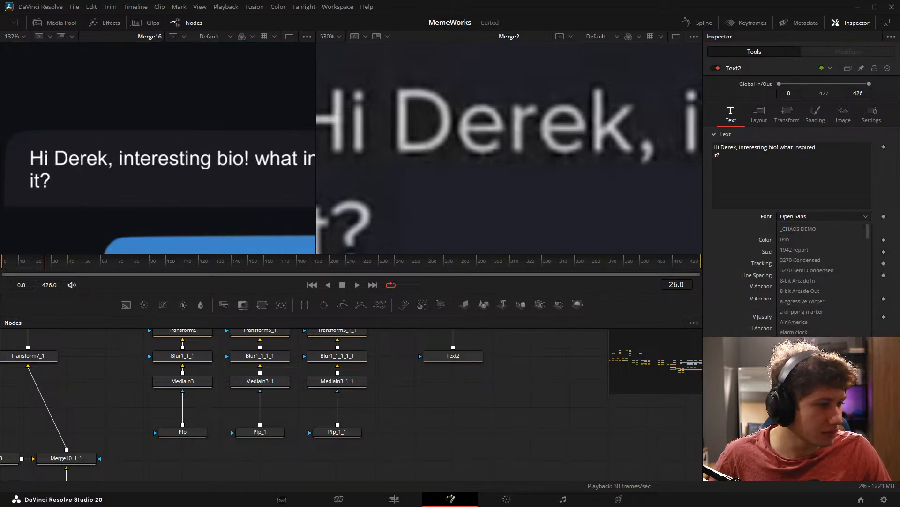
{"action": "left_click", "coordinate": [797, 383]}
Step: Examine the Arial letter shapes and line spacing against the reference message at close range
{"action": "scroll", "coordinate": [106, 176], "scroll_direction": "up", "scroll_amount": 3}
{"action": "left_click_drag", "start_coordinate": [70, 131], "coordinate": [140, 173]}
{"action": "scroll", "coordinate": [496, 133], "scroll_direction": "down", "scroll_amount": 2}
{"action": "scroll", "coordinate": [130, 132], "scroll_direction": "down", "scroll_amount": 1}
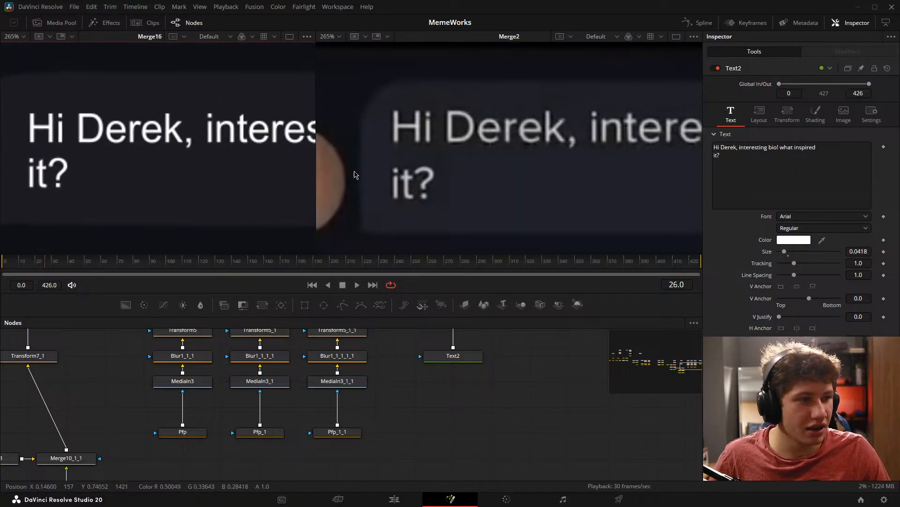
{"action": "scroll", "coordinate": [355, 175], "scroll_direction": "up", "scroll_amount": 2}
{"action": "scroll", "coordinate": [186, 128], "scroll_direction": "down", "scroll_amount": 1}
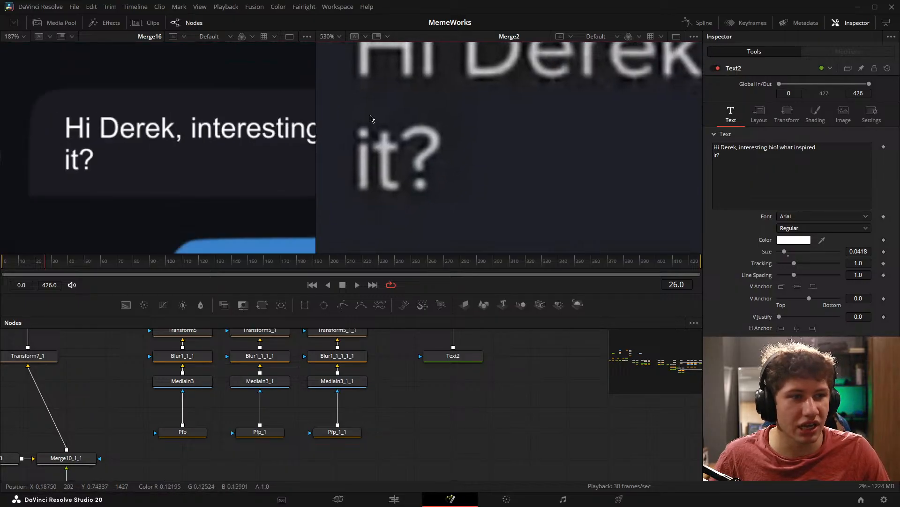
{"action": "left_click_drag", "start_coordinate": [370, 118], "coordinate": [414, 195]}
{"action": "left_click_drag", "start_coordinate": [181, 175], "coordinate": [177, 173]}
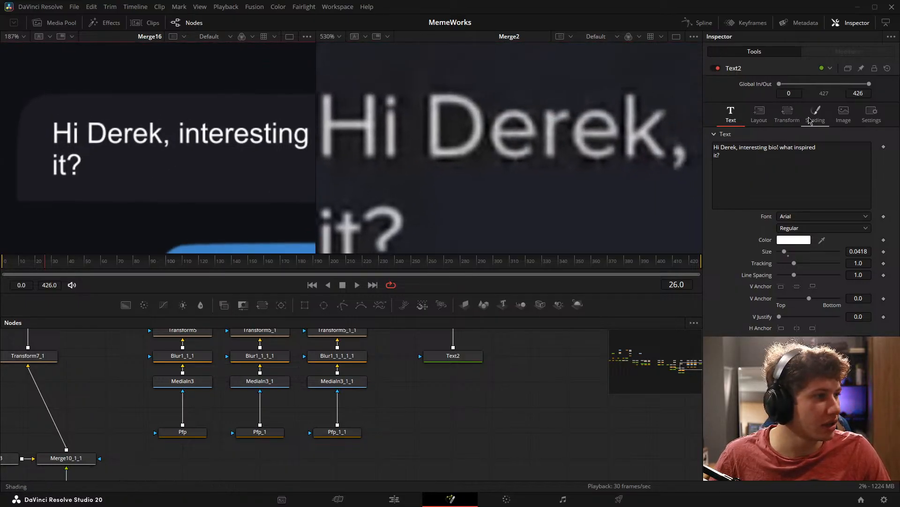
Step: Open the message's shading settings and save the project
{"action": "left_click", "coordinate": [810, 121]}
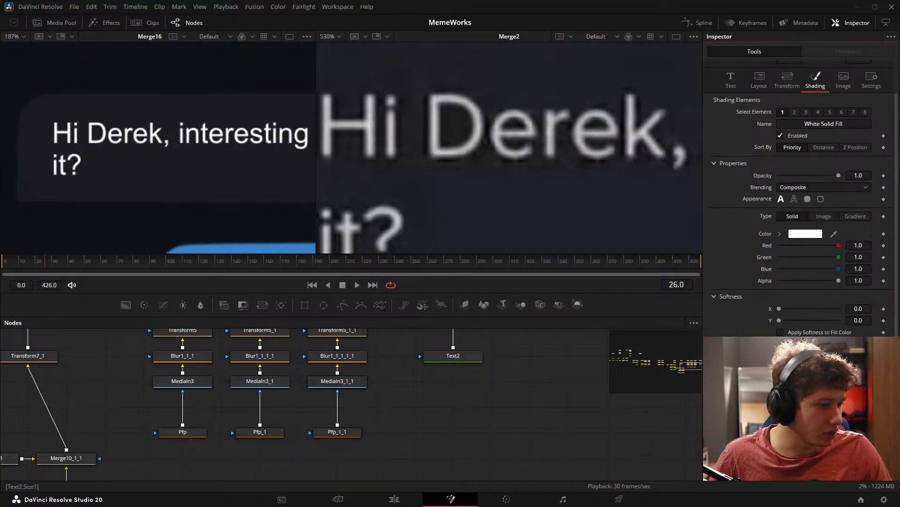
{"action": "scroll", "coordinate": [802, 197], "scroll_direction": "down", "scroll_amount": 1}
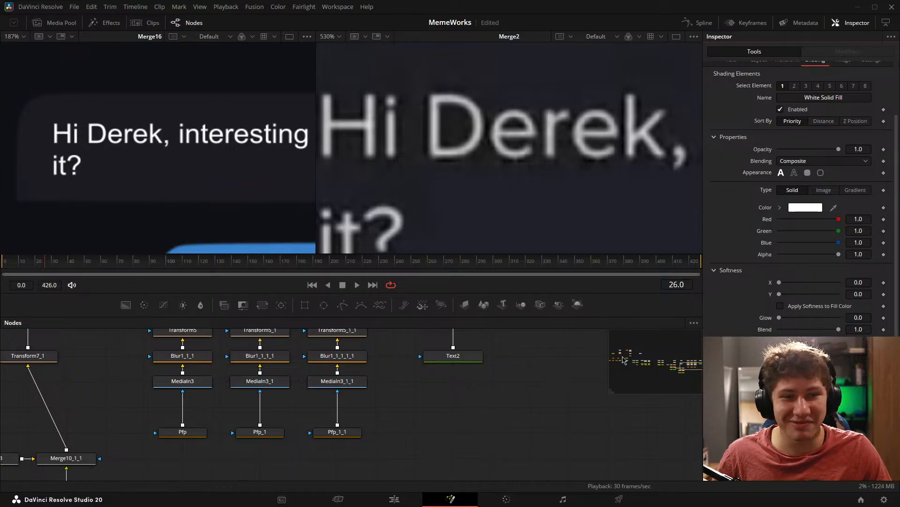
{"action": "left_click", "coordinate": [493, 460]}
{"action": "key", "text": "ctrl+s"}
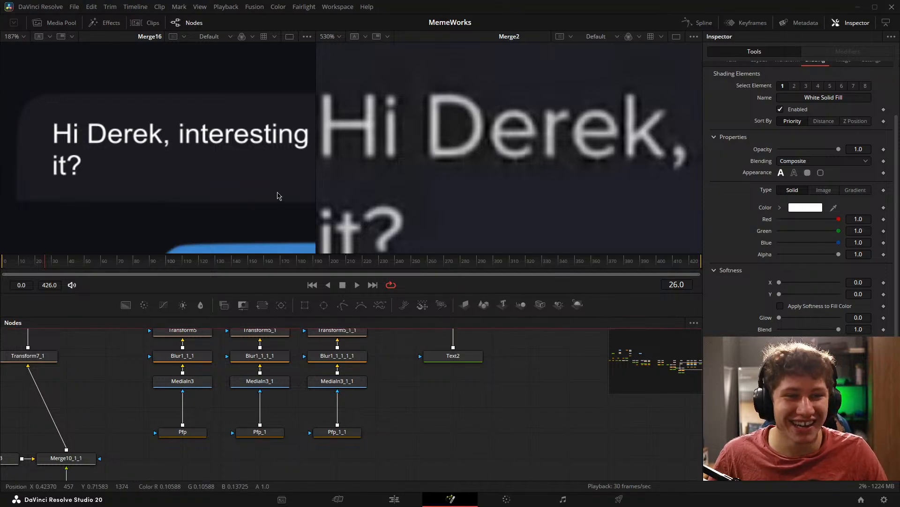
Step: Compare the Arial message with the reference again and check its font styles, keeping Regular
{"action": "scroll", "coordinate": [428, 171], "scroll_direction": "down", "scroll_amount": 6}
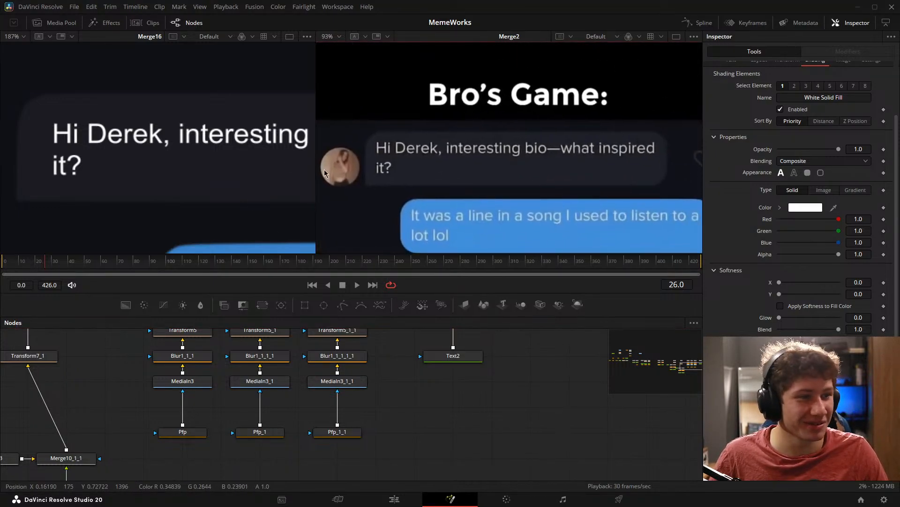
{"action": "mouse_move", "coordinate": [275, 145]}
{"action": "left_mouse_down"}
{"action": "mouse_move", "coordinate": [6, 151]}
{"action": "mouse_move", "coordinate": [19, 154]}
{"action": "left_mouse_up"}
{"action": "left_click_drag", "start_coordinate": [99, 152], "coordinate": [415, 172]}
{"action": "scroll", "coordinate": [726, 70], "scroll_direction": "up", "scroll_amount": 3}
{"action": "left_click", "coordinate": [728, 117]}
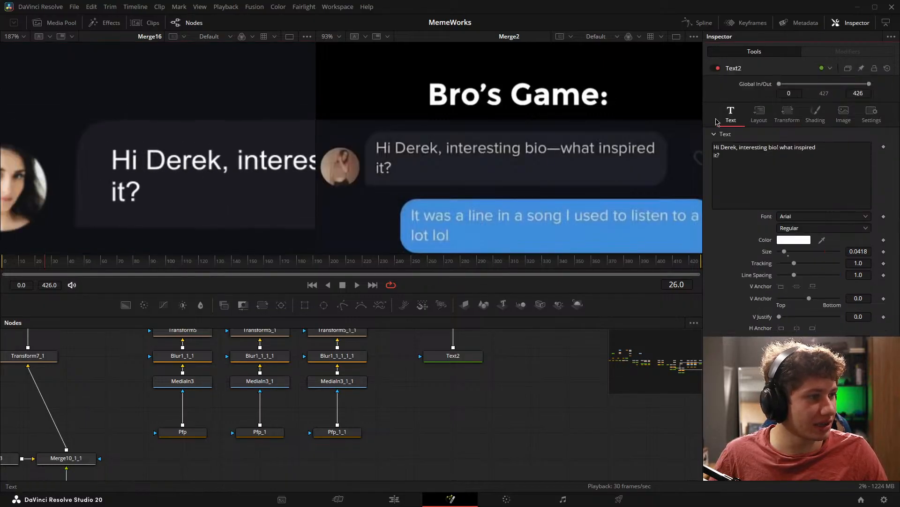
{"action": "left_click_drag", "start_coordinate": [153, 198], "coordinate": [136, 185]}
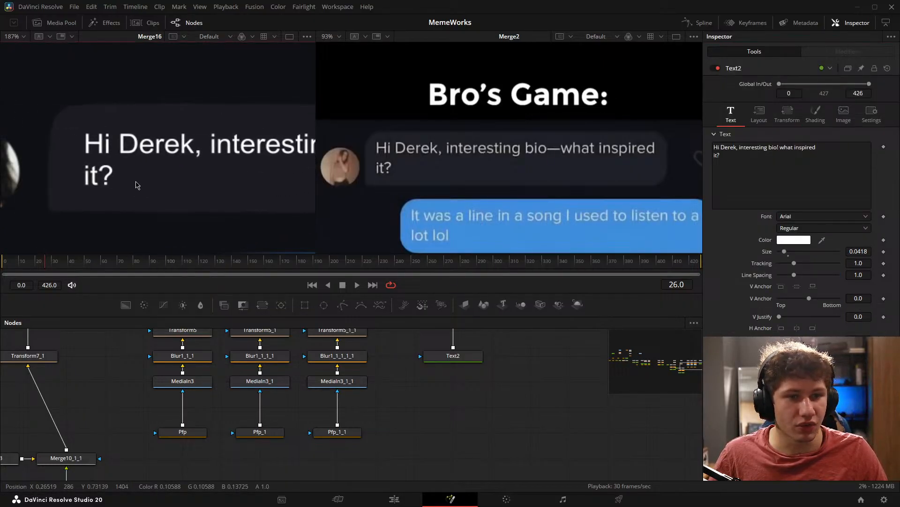
{"action": "scroll", "coordinate": [408, 174], "scroll_direction": "up", "scroll_amount": 5}
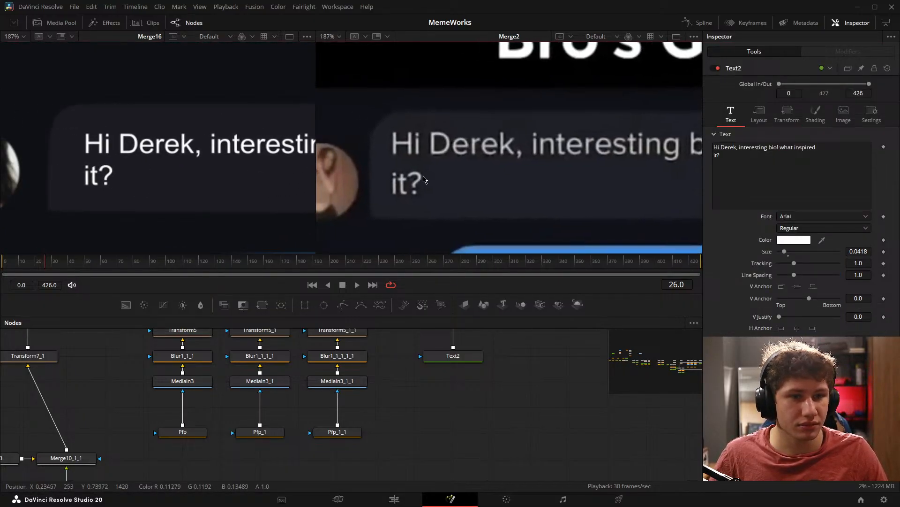
{"action": "left_click", "coordinate": [808, 229]}
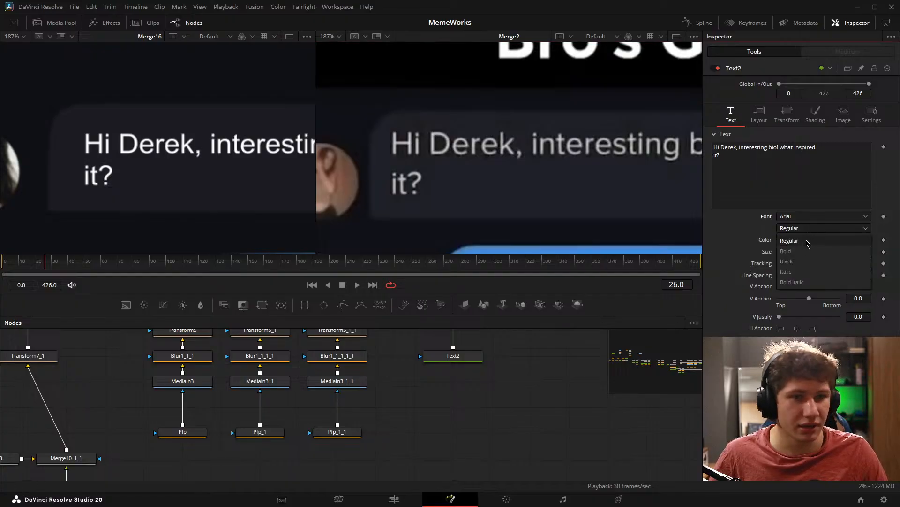
{"action": "left_click", "coordinate": [808, 242]}
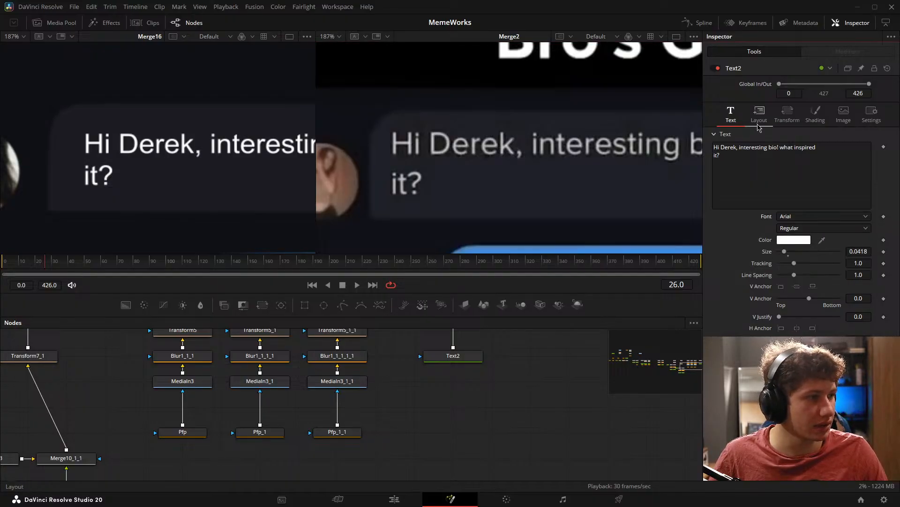
Step: Sample the light grey of the reference message's letters as the message text's fill color, 0.780392 for red, green and blue
{"action": "left_click", "coordinate": [814, 118]}
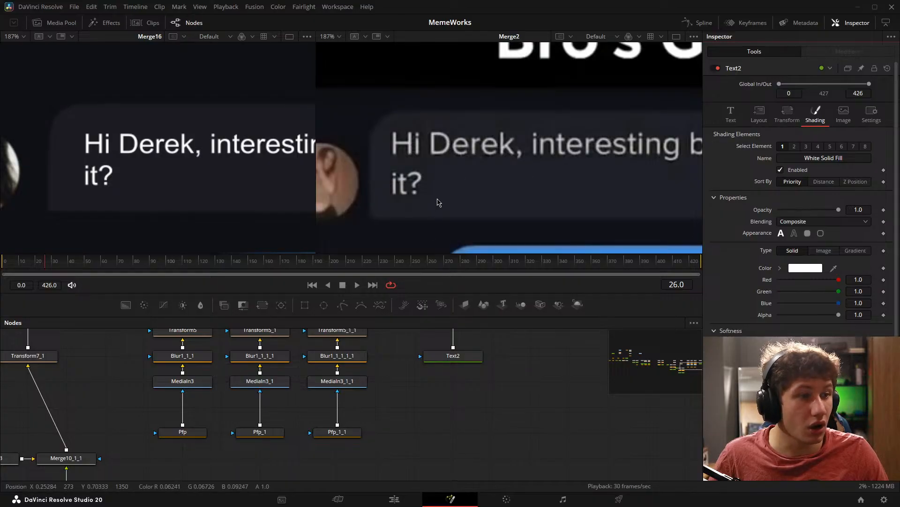
{"action": "scroll", "coordinate": [439, 201], "scroll_direction": "up", "scroll_amount": 3}
{"action": "left_click", "coordinate": [821, 266]}
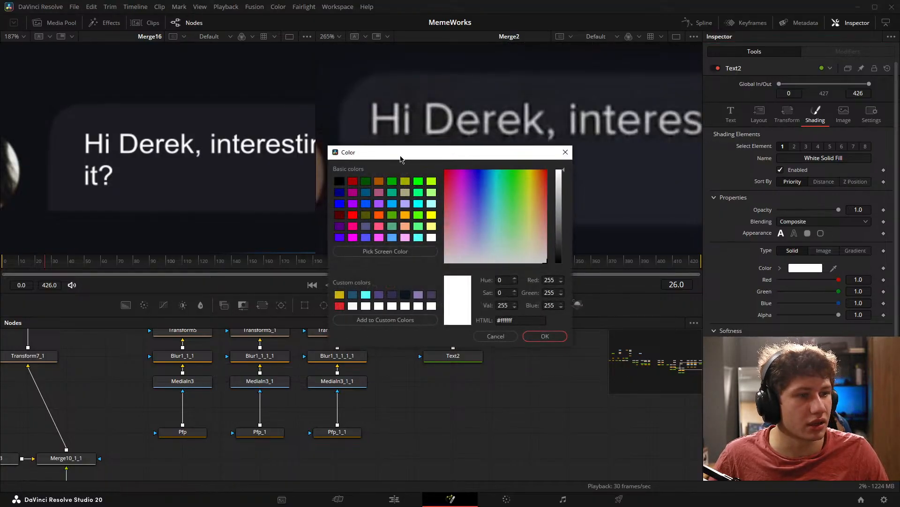
{"action": "left_click_drag", "start_coordinate": [402, 158], "coordinate": [400, 228]}
{"action": "left_click", "coordinate": [382, 319]}
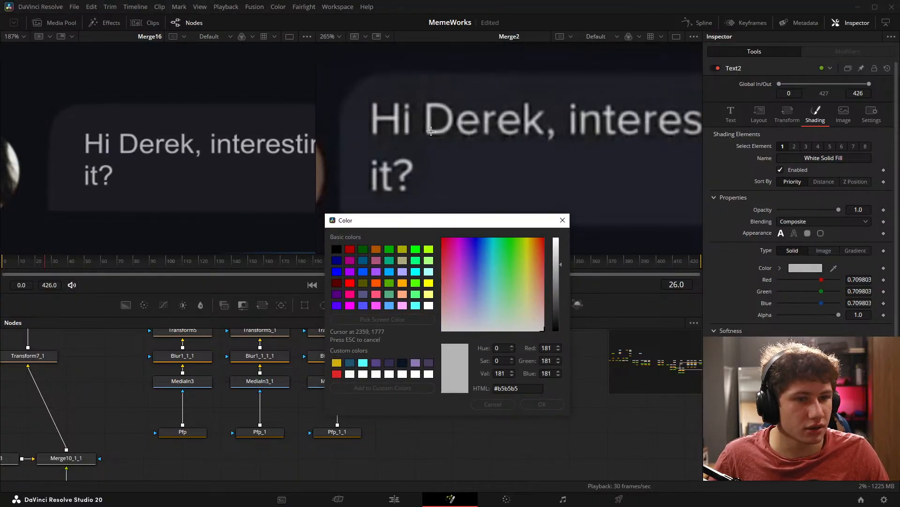
{"action": "left_click", "coordinate": [431, 142]}
{"action": "left_click", "coordinate": [541, 404]}
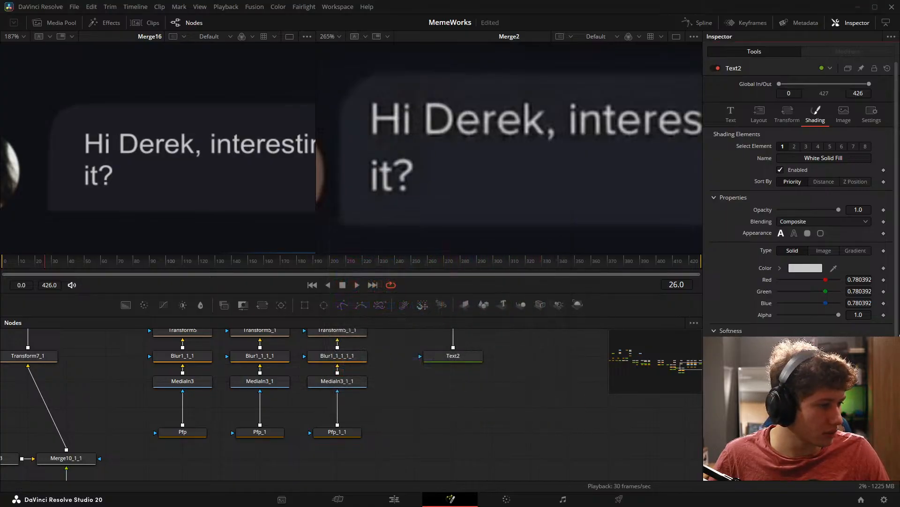
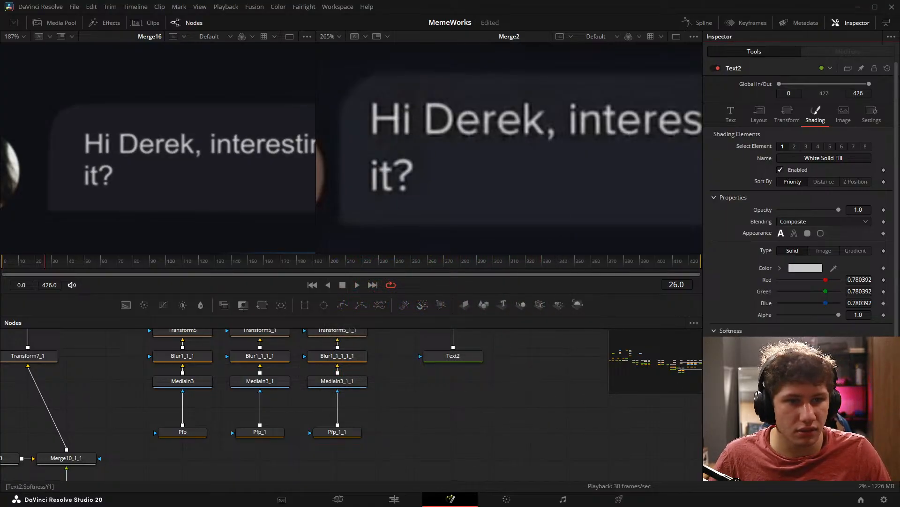
Step: Reduce the message's text size to 0.0397 and save the project
{"action": "left_click", "coordinate": [731, 112]}
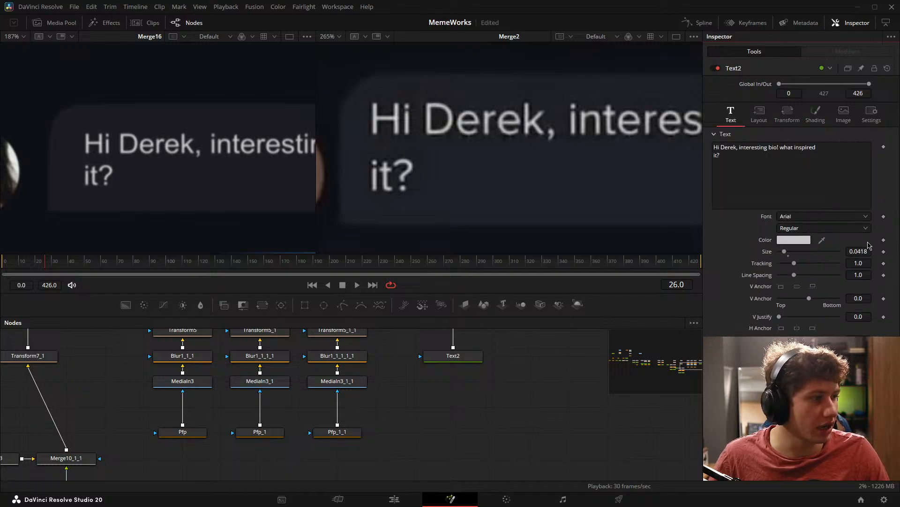
{"action": "left_click_drag", "start_coordinate": [861, 252], "coordinate": [853, 252]}
{"action": "left_click", "coordinate": [525, 436]}
{"action": "key", "text": "ctrl+s"}
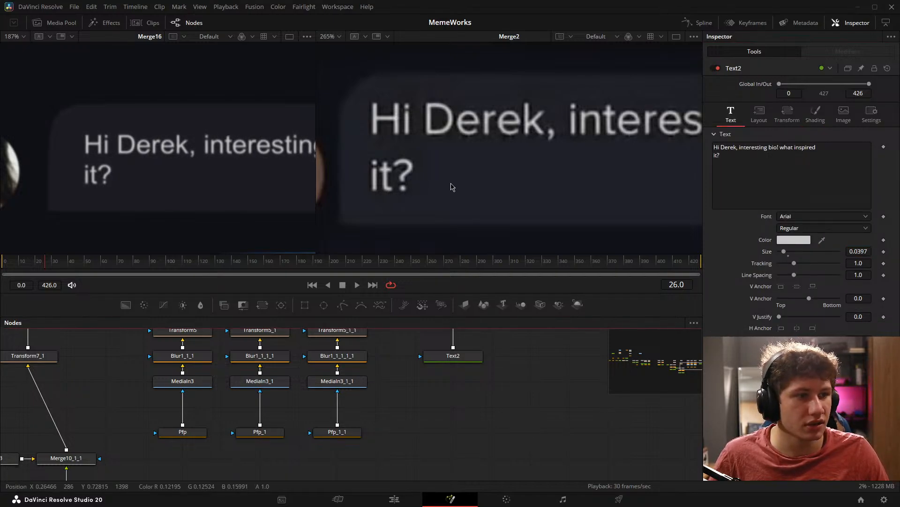
Step: Adjust the softness of the message text's fill and save the project
{"action": "left_click", "coordinate": [815, 113]}
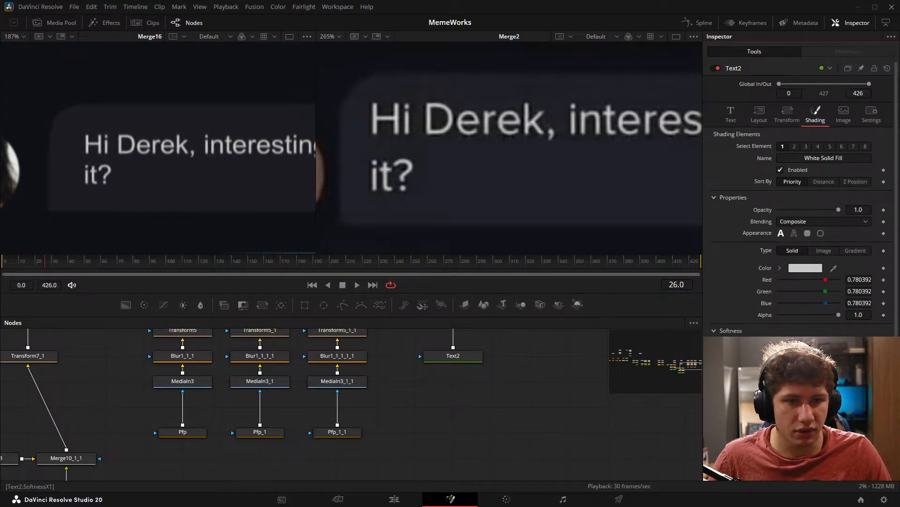
{"action": "left_click", "coordinate": [780, 366]}
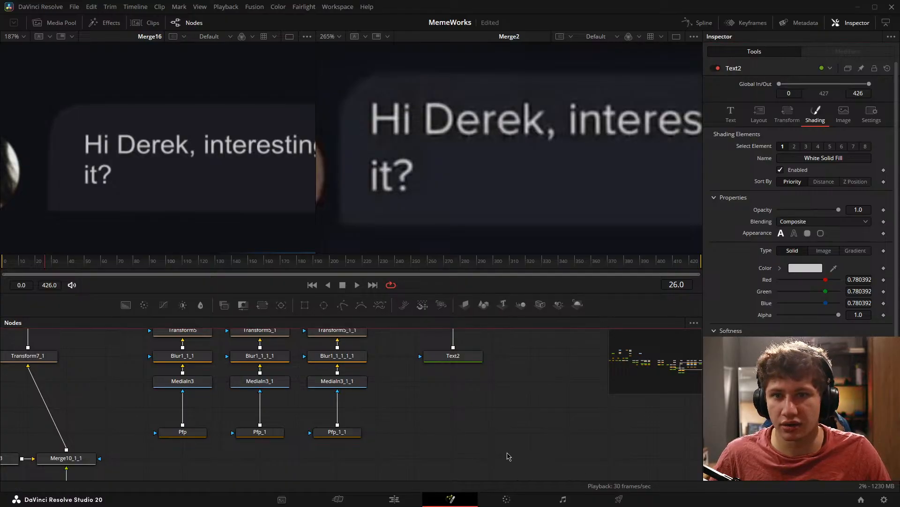
{"action": "key", "text": "ctrl+s"}
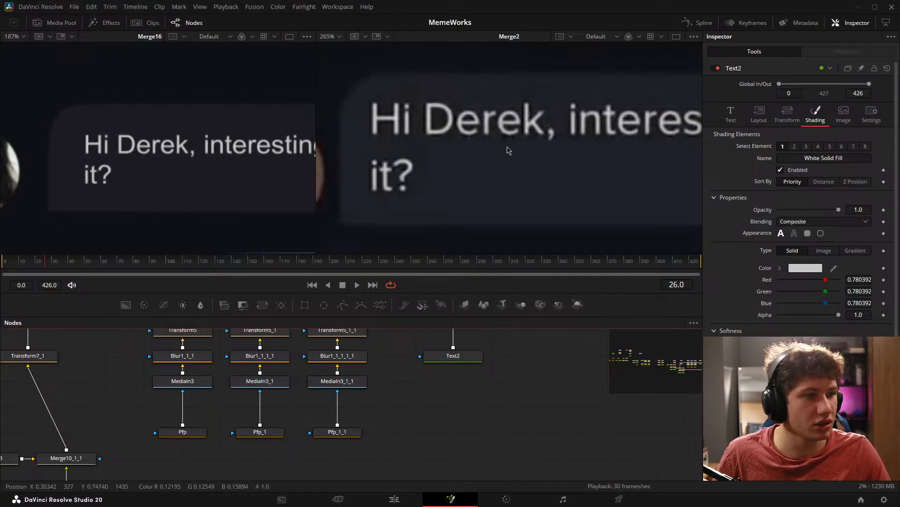
Step: Compare the message's text size, line spacing and bubble with the reference conversation at several magnifications
{"action": "scroll", "coordinate": [509, 146], "scroll_direction": "down", "scroll_amount": 5}
{"action": "scroll", "coordinate": [199, 170], "scroll_direction": "down", "scroll_amount": 4}
{"action": "left_click_drag", "start_coordinate": [255, 167], "coordinate": [181, 167]}
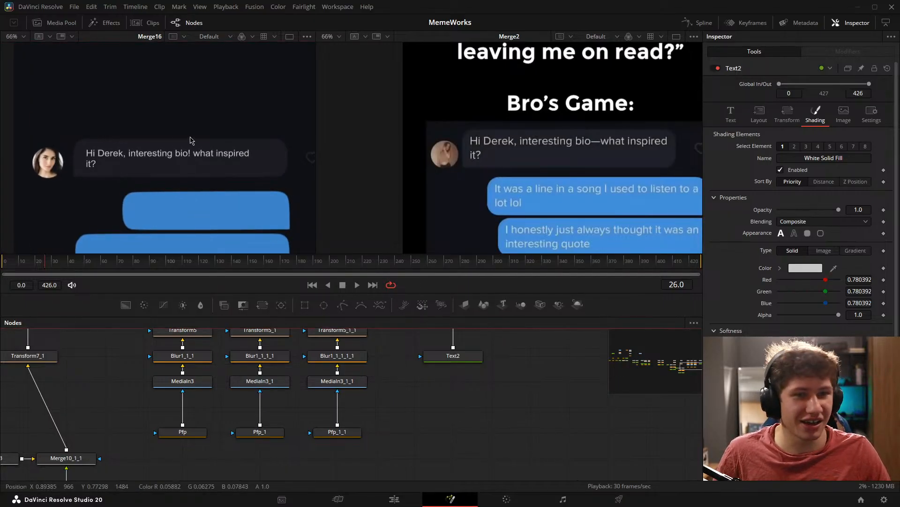
{"action": "scroll", "coordinate": [186, 152], "scroll_direction": "up", "scroll_amount": 2}
{"action": "left_click_drag", "start_coordinate": [228, 142], "coordinate": [212, 155]}
{"action": "scroll", "coordinate": [86, 162], "scroll_direction": "up", "scroll_amount": 2}
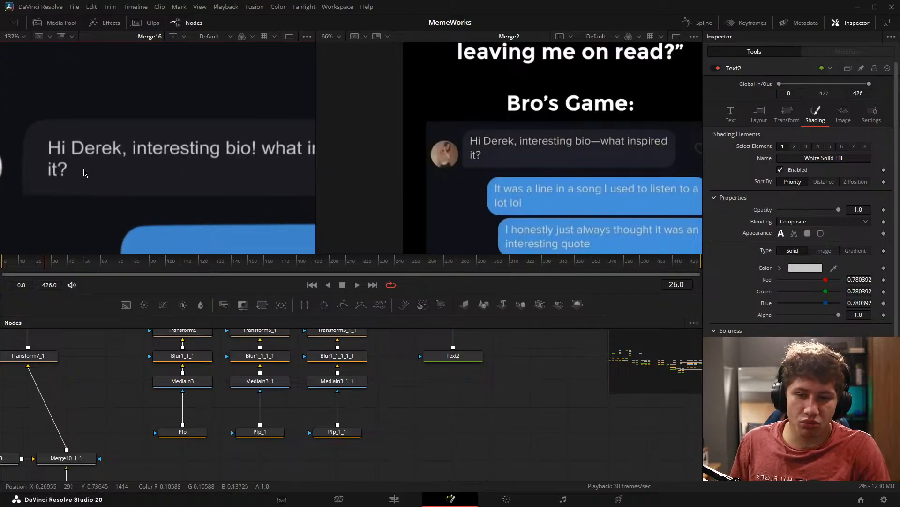
{"action": "scroll", "coordinate": [515, 164], "scroll_direction": "down", "scroll_amount": 4}
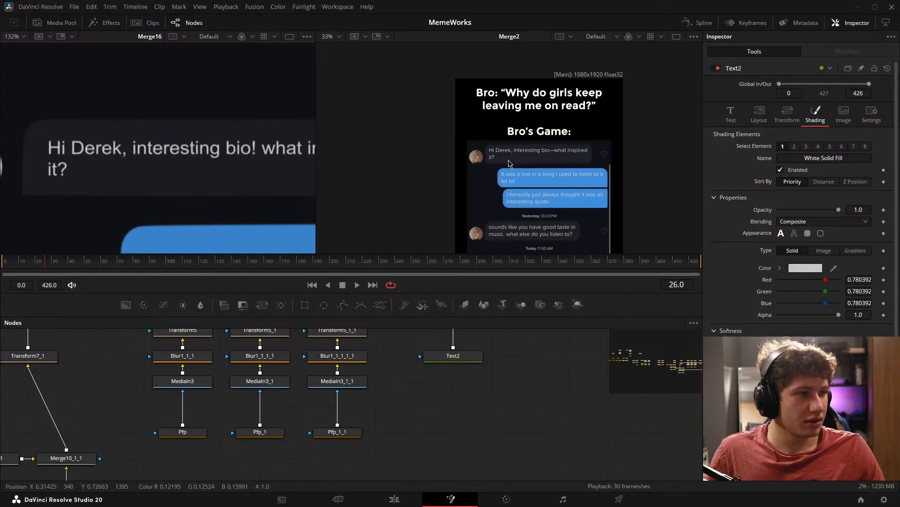
{"action": "scroll", "coordinate": [534, 153], "scroll_direction": "up", "scroll_amount": 2}
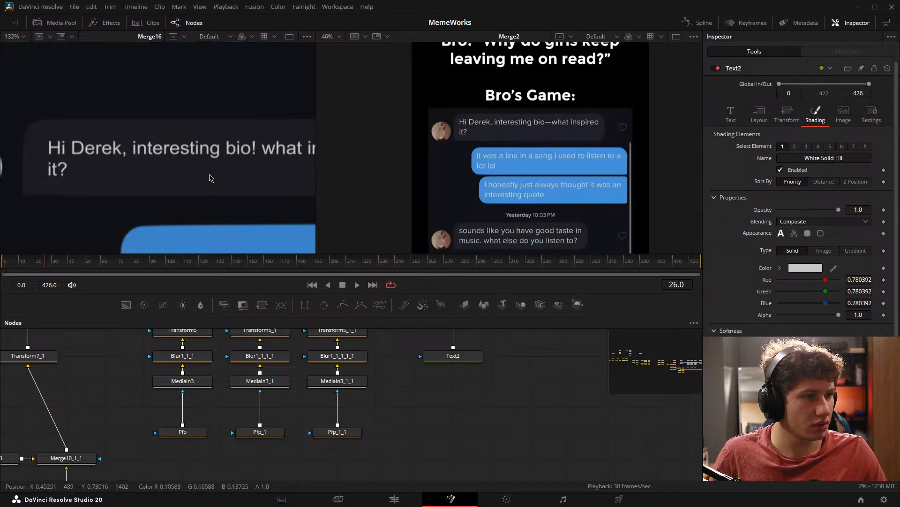
{"action": "scroll", "coordinate": [208, 170], "scroll_direction": "up", "scroll_amount": 1}
{"action": "scroll", "coordinate": [155, 177], "scroll_direction": "down", "scroll_amount": 1}
{"action": "left_click_drag", "start_coordinate": [102, 178], "coordinate": [123, 188]}
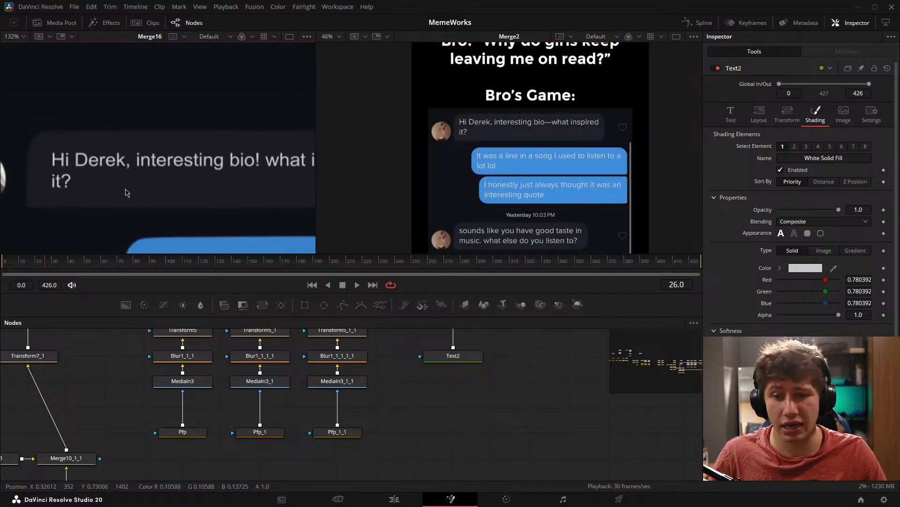
{"action": "scroll", "coordinate": [186, 204], "scroll_direction": "down", "scroll_amount": 2}
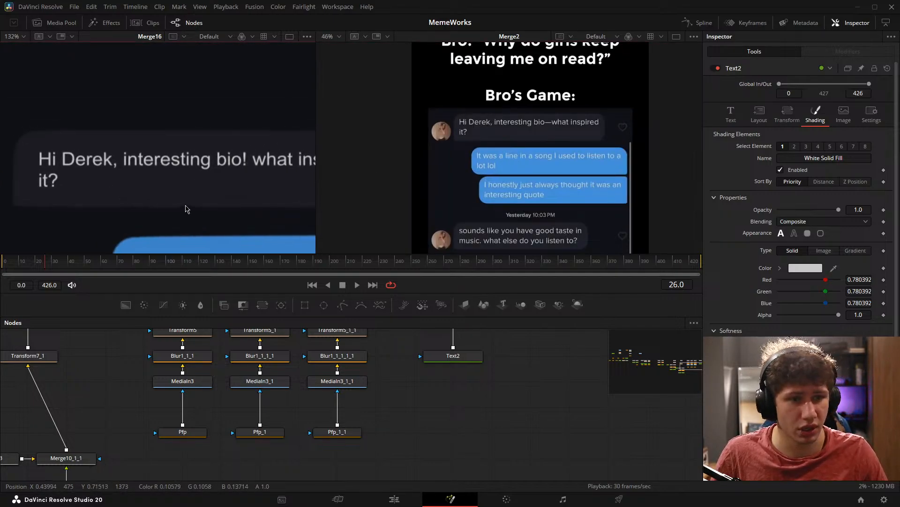
{"action": "scroll", "coordinate": [188, 197], "scroll_direction": "down", "scroll_amount": 1}
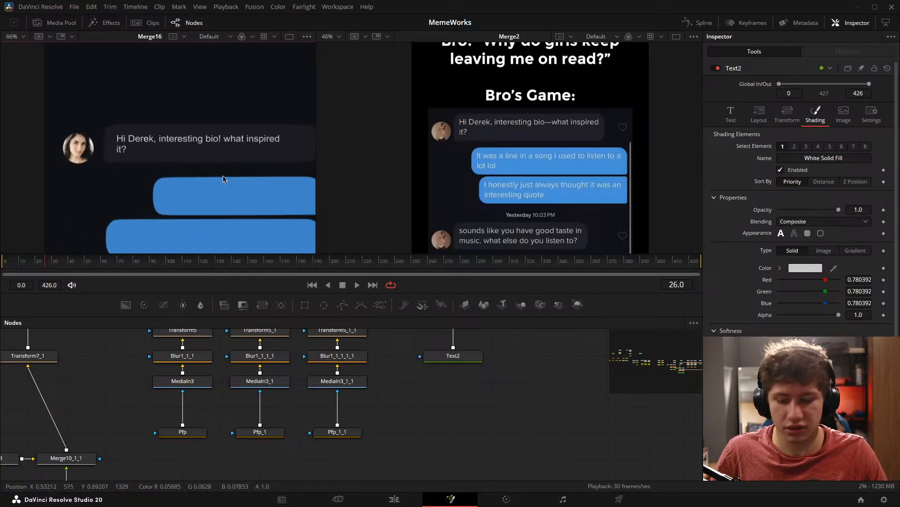
{"action": "scroll", "coordinate": [219, 190], "scroll_direction": "down", "scroll_amount": 1}
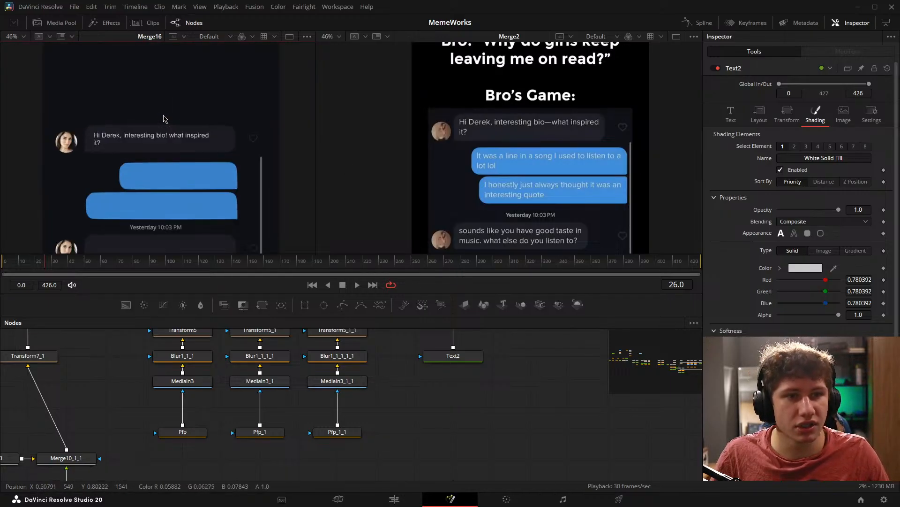
{"action": "left_click_drag", "start_coordinate": [169, 121], "coordinate": [180, 81]}
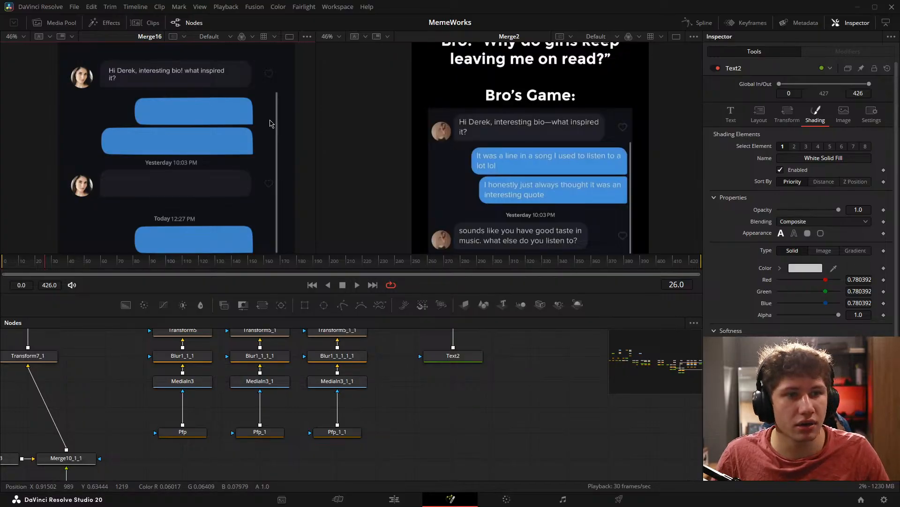
Step: Shorten the first grey message bubble by moving the right-end points of the Messagee mask inward, close to the end of the text
{"action": "left_click_drag", "start_coordinate": [171, 376], "coordinate": [446, 402]}
{"action": "left_click_drag", "start_coordinate": [232, 378], "coordinate": [591, 374]}
{"action": "left_click_drag", "start_coordinate": [170, 422], "coordinate": [674, 450]}
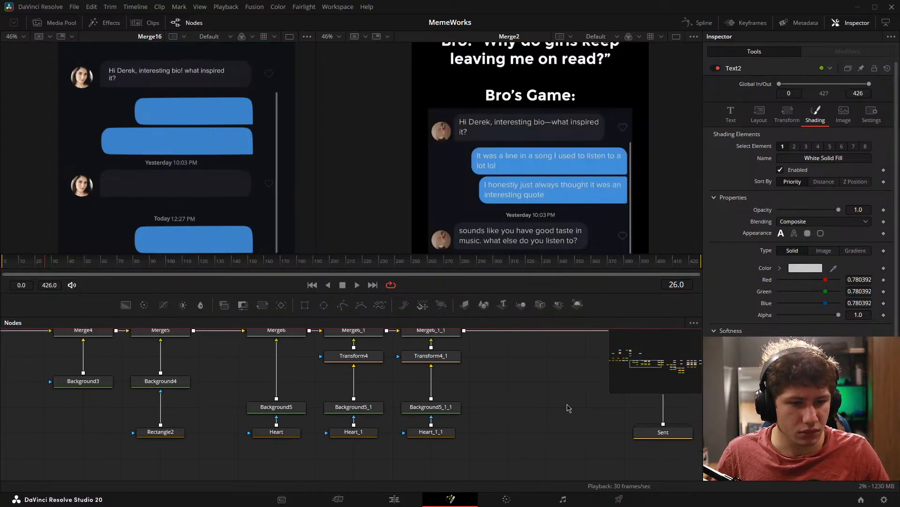
{"action": "scroll", "coordinate": [150, 387], "scroll_direction": "down", "scroll_amount": 2}
{"action": "left_click_drag", "start_coordinate": [150, 387], "coordinate": [428, 444]}
{"action": "scroll", "coordinate": [211, 414], "scroll_direction": "up", "scroll_amount": 2}
{"action": "left_click_drag", "start_coordinate": [211, 414], "coordinate": [166, 450]}
{"action": "left_click_drag", "start_coordinate": [323, 416], "coordinate": [389, 379]}
{"action": "left_click", "coordinate": [385, 373]}
{"action": "scroll", "coordinate": [218, 209], "scroll_direction": "up", "scroll_amount": 5}
{"action": "left_click_drag", "start_coordinate": [217, 207], "coordinate": [214, 254]}
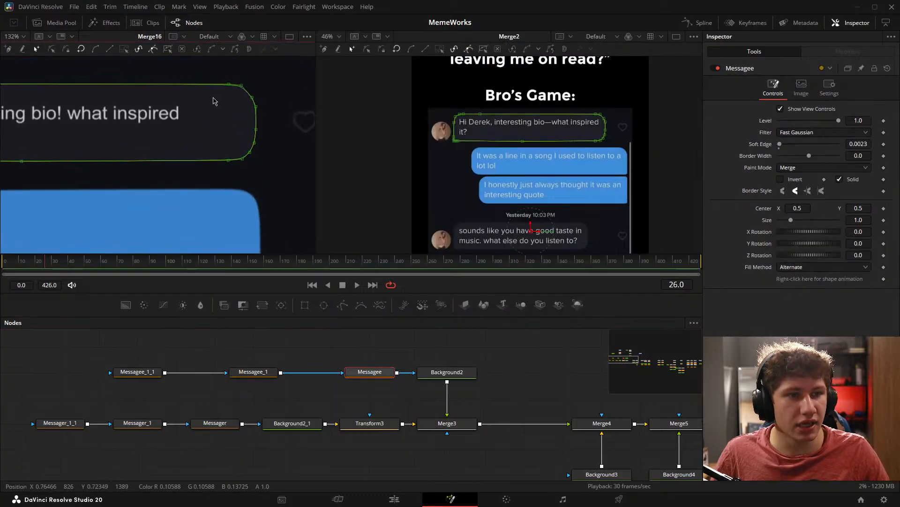
{"action": "left_click_drag", "start_coordinate": [214, 65], "coordinate": [280, 191]}
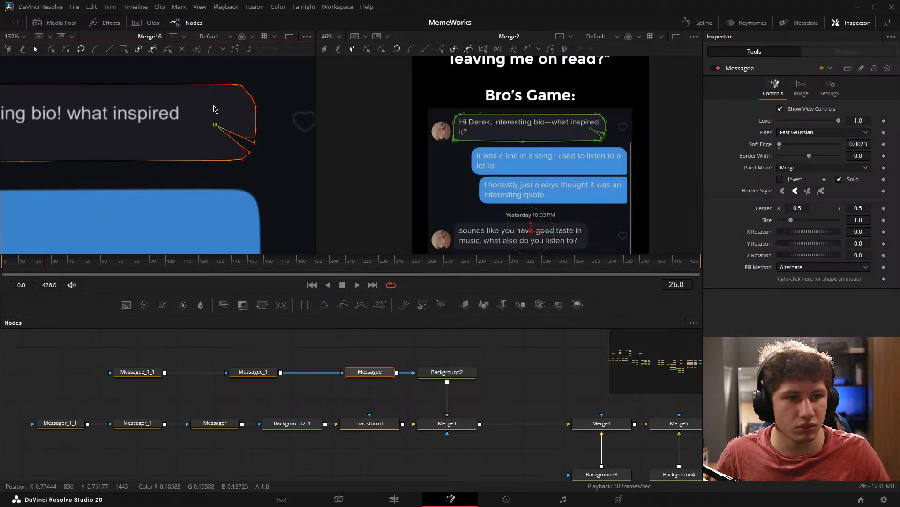
{"action": "left_click_drag", "start_coordinate": [174, 68], "coordinate": [274, 180]}
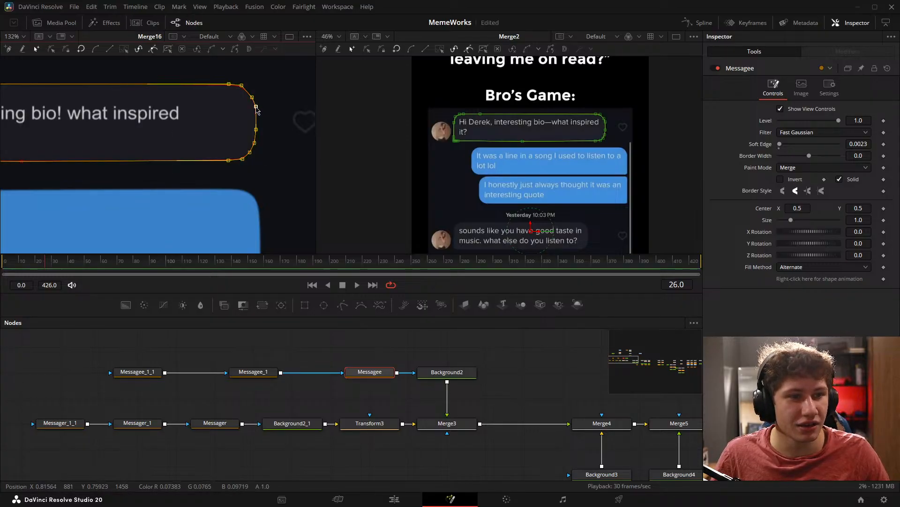
{"action": "left_click_drag", "start_coordinate": [256, 108], "coordinate": [199, 111]}
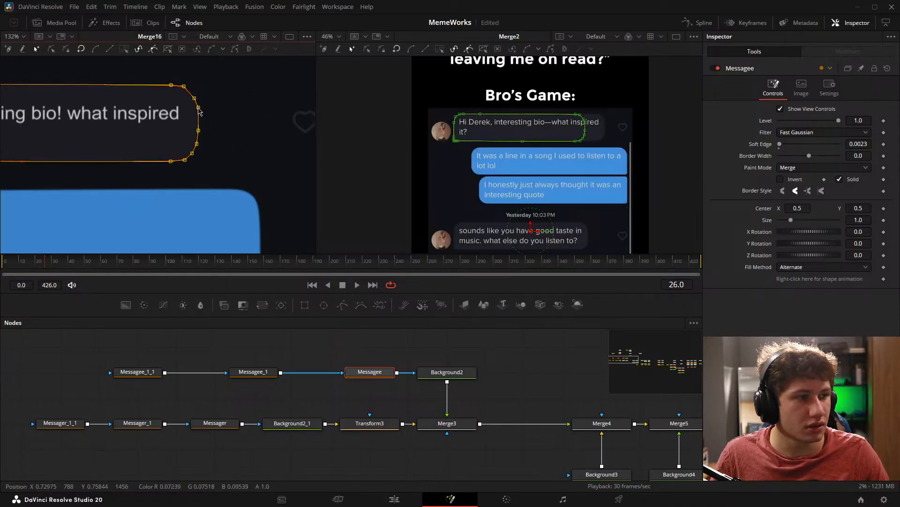
{"action": "scroll", "coordinate": [190, 142], "scroll_direction": "down", "scroll_amount": 2}
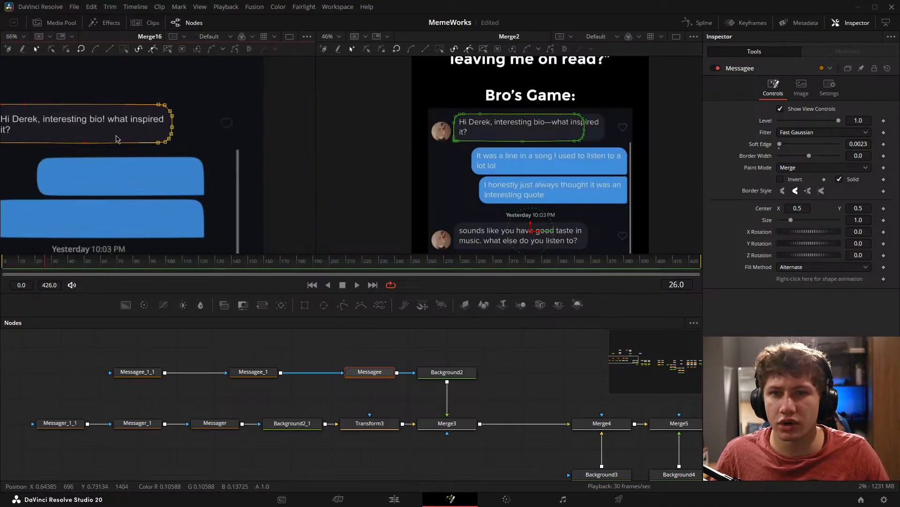
{"action": "left_click_drag", "start_coordinate": [189, 138], "coordinate": [179, 139]}
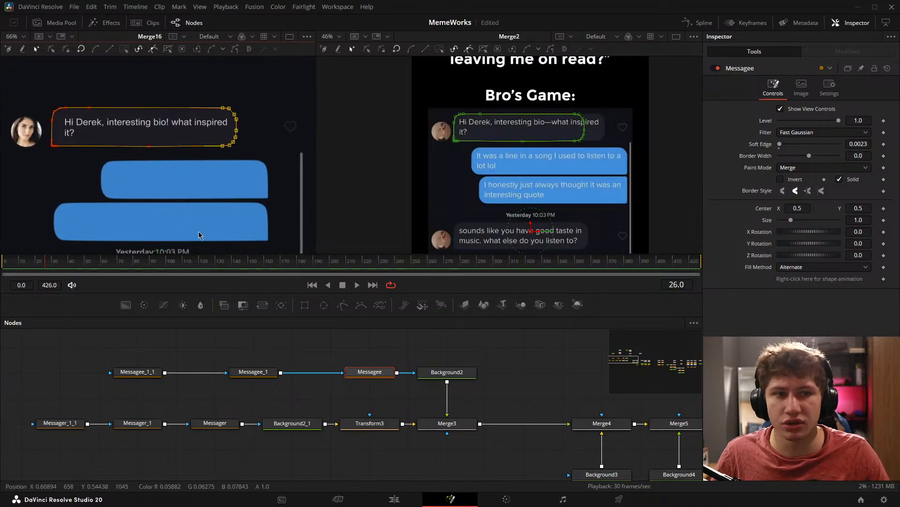
Step: Save the project and compare the shortened message bubble with the reference conversation
{"action": "left_click", "coordinate": [216, 362]}
{"action": "scroll", "coordinate": [249, 169], "scroll_direction": "up", "scroll_amount": 2}
{"action": "left_click_drag", "start_coordinate": [218, 156], "coordinate": [256, 141]}
{"action": "key", "text": "ctrl+s"}
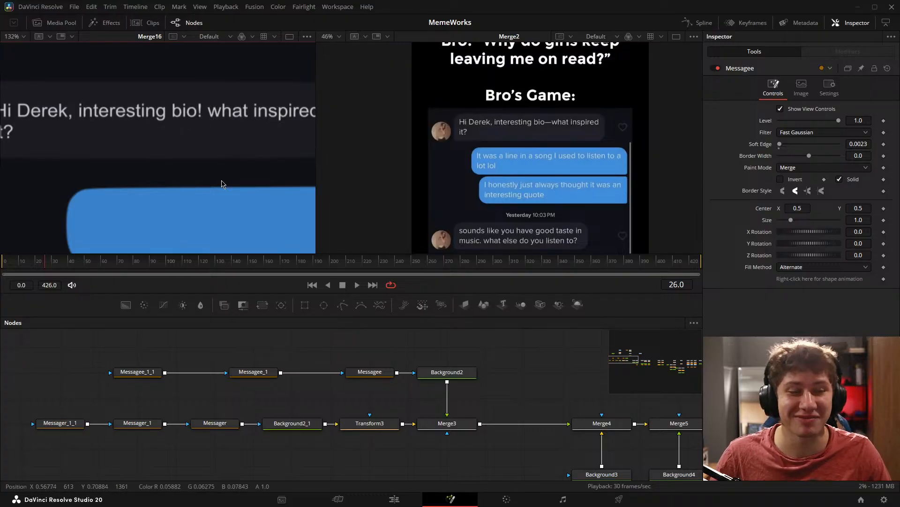
{"action": "scroll", "coordinate": [253, 146], "scroll_direction": "down", "scroll_amount": 2}
{"action": "left_click_drag", "start_coordinate": [252, 143], "coordinate": [224, 142]}
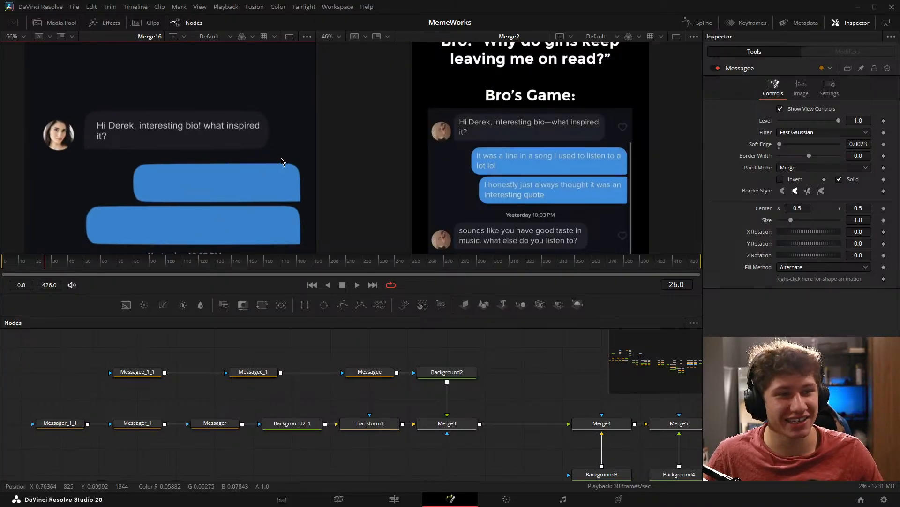
{"action": "scroll", "coordinate": [274, 156], "scroll_direction": "down", "scroll_amount": 1}
{"action": "left_click_drag", "start_coordinate": [258, 159], "coordinate": [175, 145]}
{"action": "left_click_drag", "start_coordinate": [144, 176], "coordinate": [156, 170]}
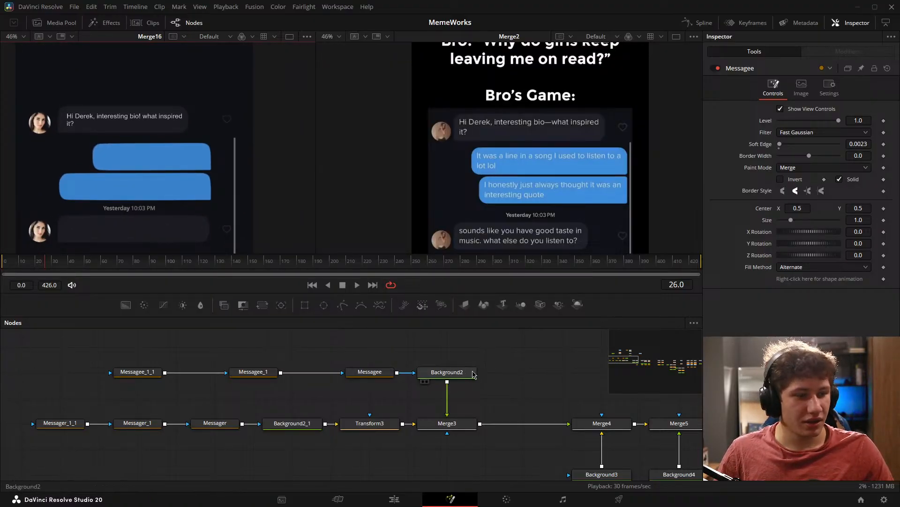
Step: Move the reference composition's node group up and to the right, away from the chat nodes, and save the project
{"action": "left_click_drag", "start_coordinate": [465, 370], "coordinate": [338, 358]}
{"action": "scroll", "coordinate": [201, 197], "scroll_direction": "down", "scroll_amount": 2}
{"action": "scroll", "coordinate": [200, 197], "scroll_direction": "up", "scroll_amount": 2}
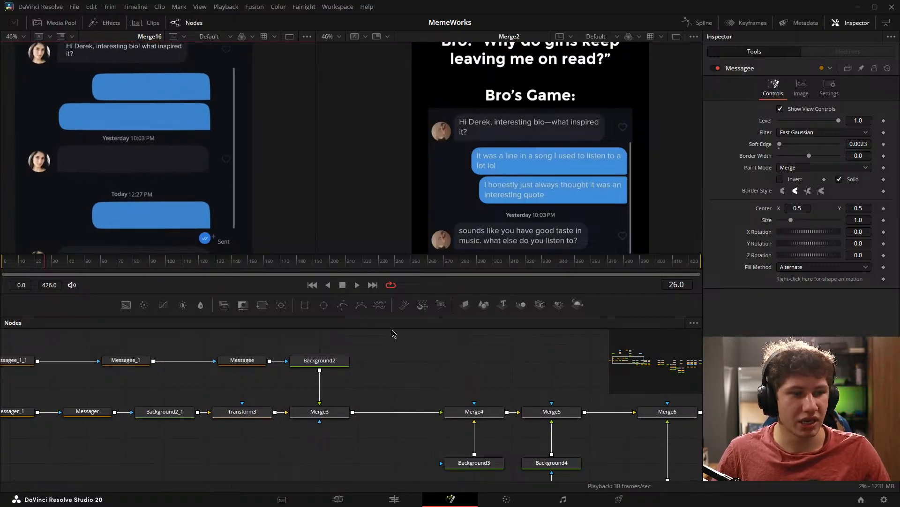
{"action": "scroll", "coordinate": [362, 382], "scroll_direction": "down", "scroll_amount": 5}
{"action": "scroll", "coordinate": [361, 382], "scroll_direction": "up", "scroll_amount": 4}
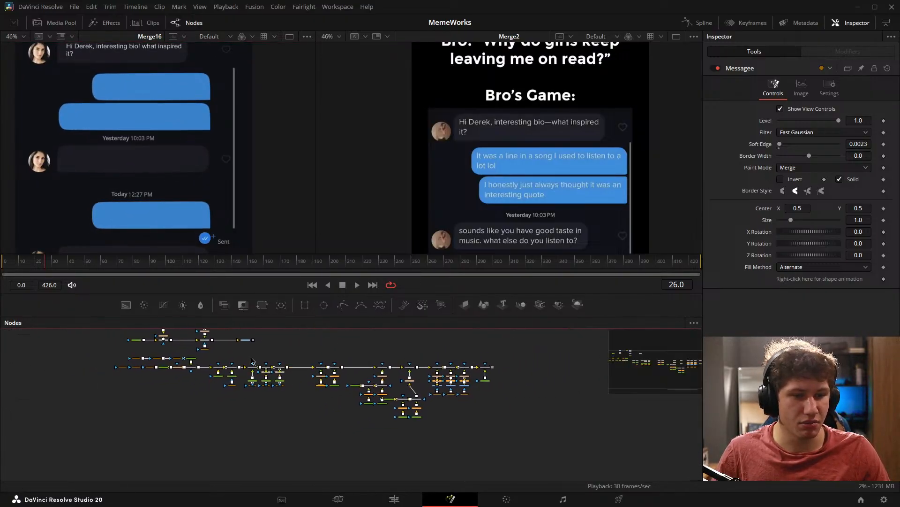
{"action": "left_click_drag", "start_coordinate": [94, 358], "coordinate": [391, 379]}
{"action": "left_click", "coordinate": [341, 420]}
{"action": "left_click", "coordinate": [485, 365]}
{"action": "key", "text": "ctrl+s"}
{"action": "scroll", "coordinate": [388, 377], "scroll_direction": "down", "scroll_amount": 4}
{"action": "left_click_drag", "start_coordinate": [440, 406], "coordinate": [375, 394]}
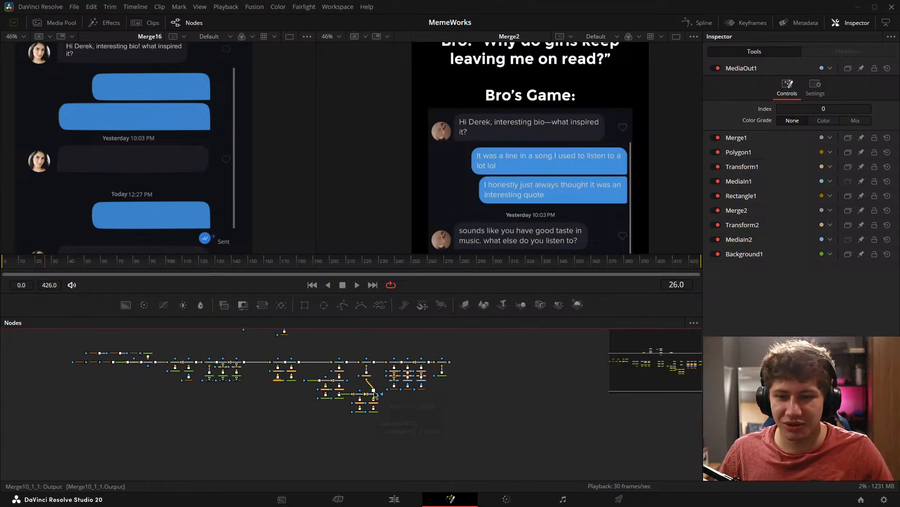
Step: Move the node group containing Sent and Merge10_2 left along the chat chain, closer to the heart nodes
{"action": "left_click_drag", "start_coordinate": [53, 348], "coordinate": [515, 423]}
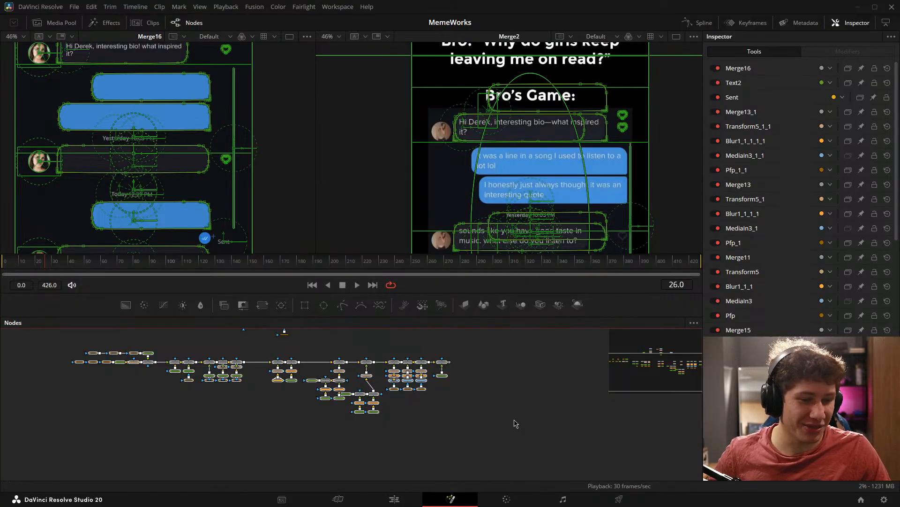
{"action": "left_click", "coordinate": [470, 415]}
{"action": "scroll", "coordinate": [337, 397], "scroll_direction": "up", "scroll_amount": 4}
{"action": "left_click_drag", "start_coordinate": [357, 413], "coordinate": [402, 426]}
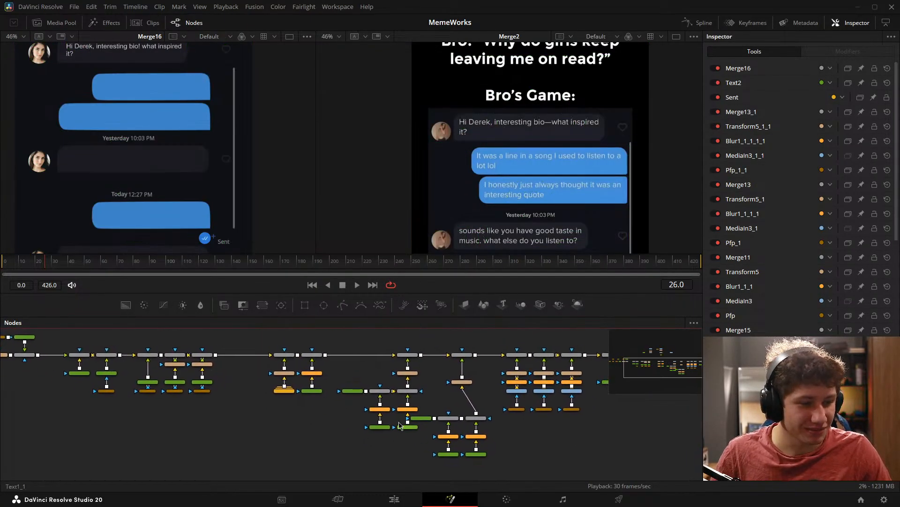
{"action": "left_click_drag", "start_coordinate": [261, 339], "coordinate": [325, 417]}
{"action": "left_click_drag", "start_coordinate": [317, 363], "coordinate": [289, 364]}
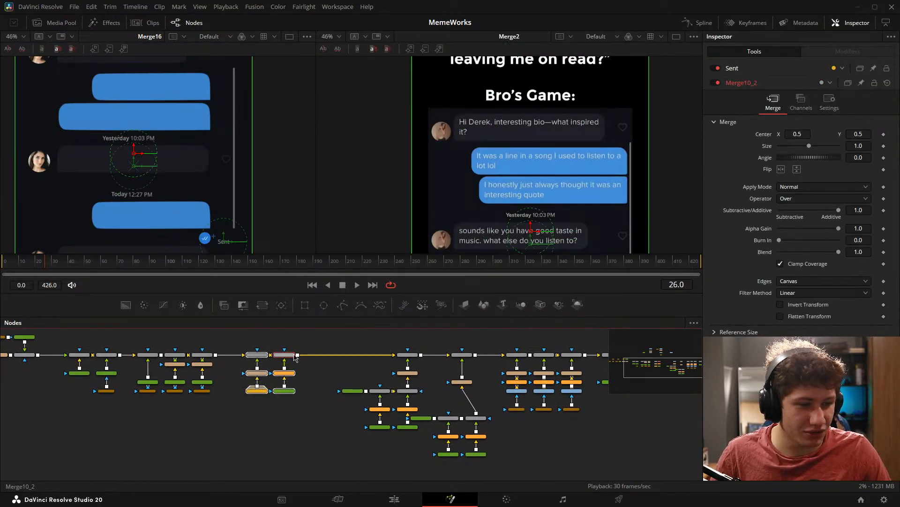
Step: Move the node group feeding Merge14 left along the chat chain, closer to Merge10_2
{"action": "left_click_drag", "start_coordinate": [341, 332], "coordinate": [411, 465]}
{"action": "left_click", "coordinate": [406, 427]}
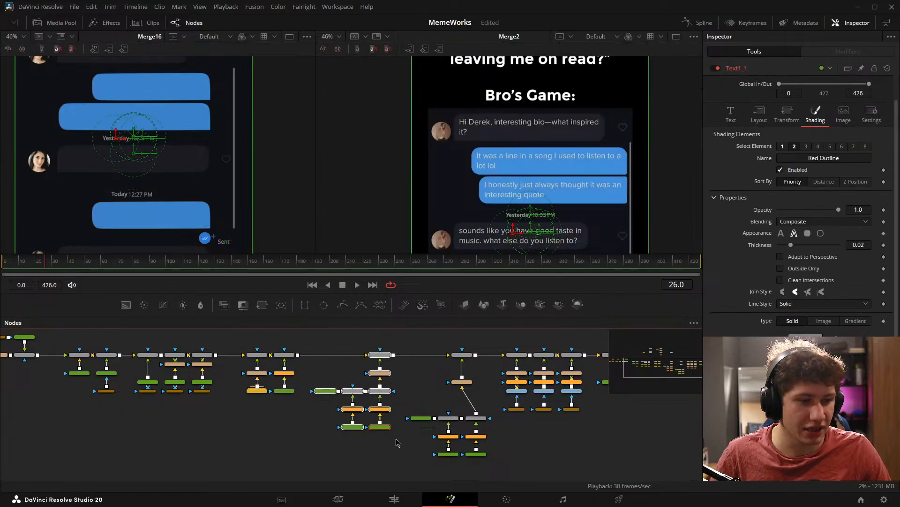
{"action": "scroll", "coordinate": [264, 402], "scroll_direction": "up", "scroll_amount": 4}
{"action": "left_click_drag", "start_coordinate": [264, 403], "coordinate": [256, 436]}
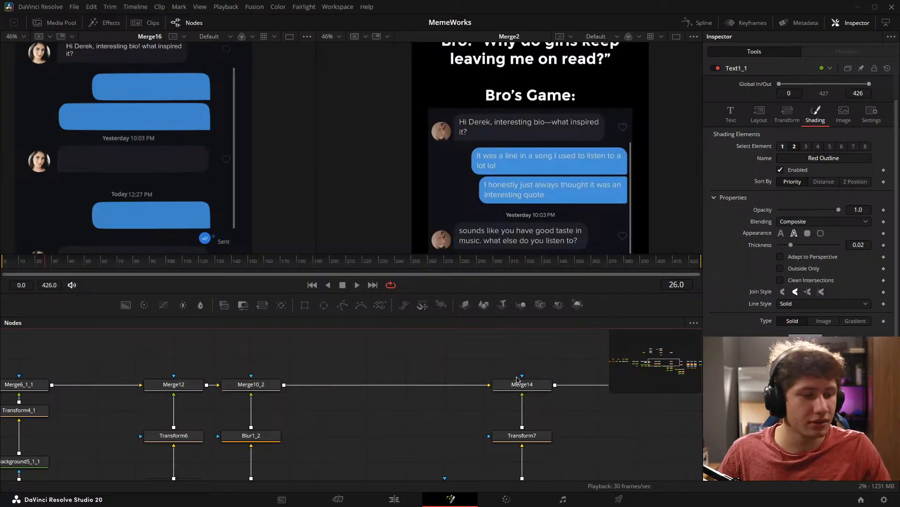
{"action": "left_click_drag", "start_coordinate": [475, 426], "coordinate": [283, 353]}
{"action": "scroll", "coordinate": [390, 380], "scroll_direction": "down", "scroll_amount": 4}
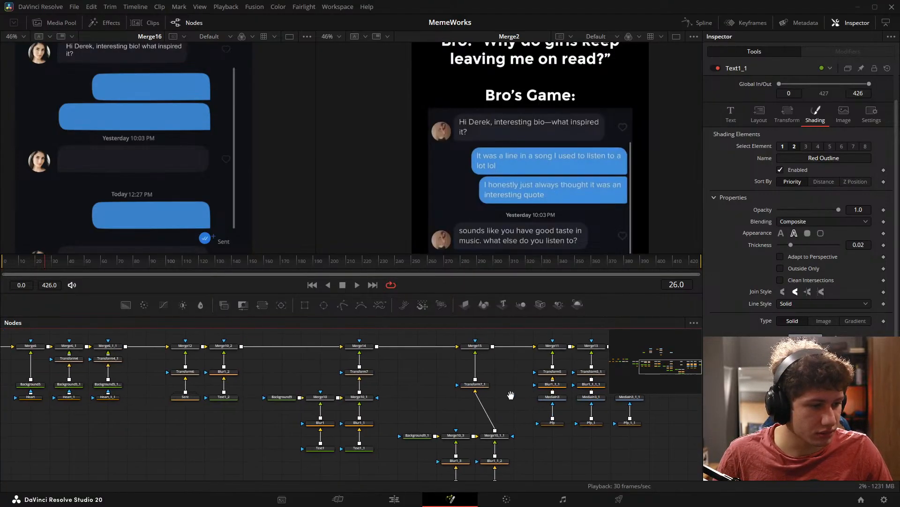
Step: Duplicate the Merge16 and Text2 pair, place the copy beside the original, and connect Merge16's output to the copied merge
{"action": "left_click_drag", "start_coordinate": [511, 396], "coordinate": [202, 426]}
{"action": "left_click_drag", "start_coordinate": [442, 375], "coordinate": [325, 433]}
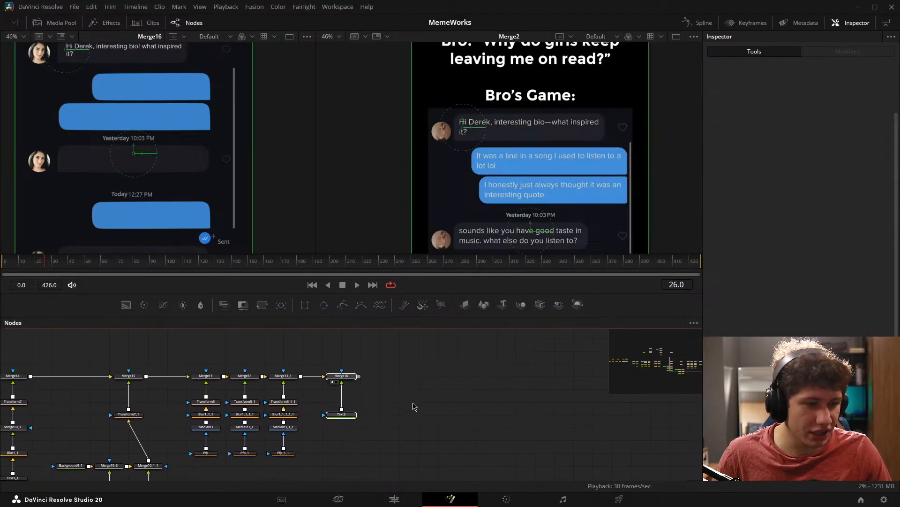
{"action": "key", "text": "ctrl+c"}
{"action": "key", "text": "ctrl+v"}
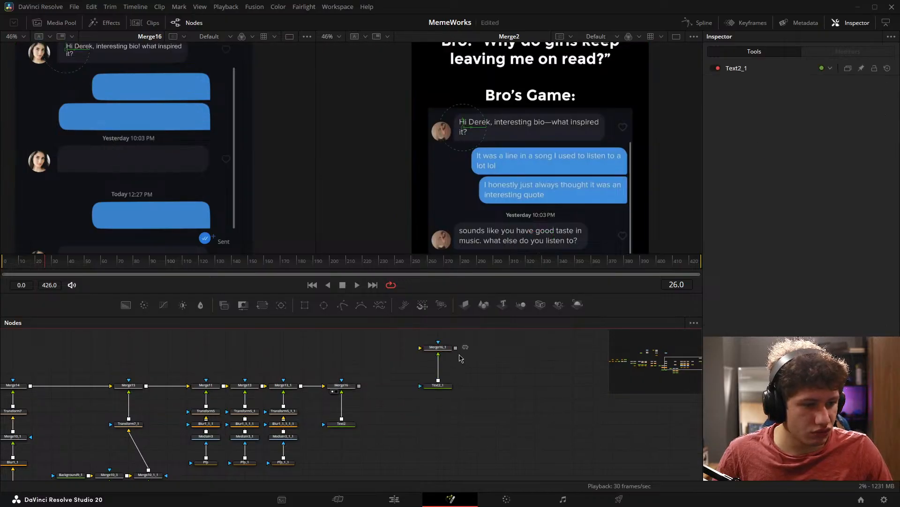
{"action": "left_click_drag", "start_coordinate": [440, 386], "coordinate": [401, 425]}
{"action": "left_click", "coordinate": [402, 426]}
{"action": "left_click_drag", "start_coordinate": [359, 386], "coordinate": [398, 386]}
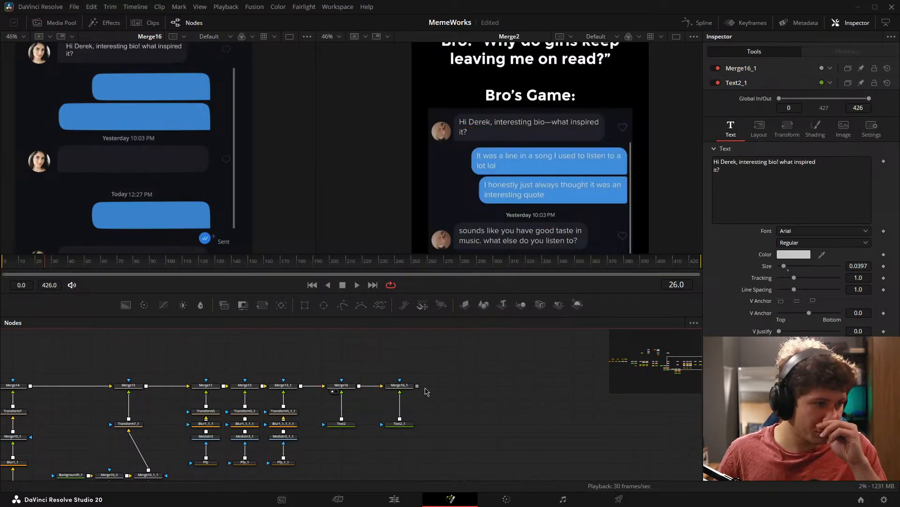
Step: Compare with the reference conversation and move the copied message text onto the first blue bubble, viewing the new merge
{"action": "scroll", "coordinate": [123, 100], "scroll_direction": "down", "scroll_amount": 2}
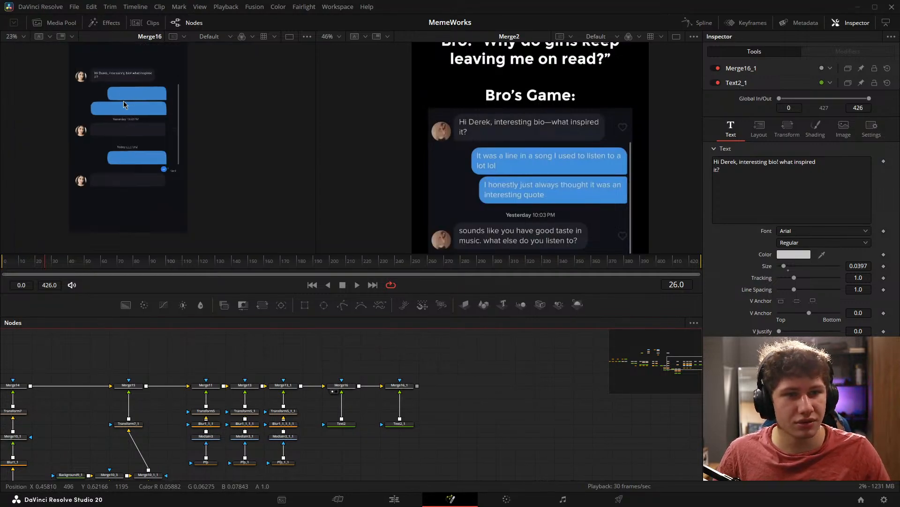
{"action": "scroll", "coordinate": [477, 157], "scroll_direction": "down", "scroll_amount": 2}
{"action": "left_click_drag", "start_coordinate": [519, 182], "coordinate": [504, 140]}
{"action": "scroll", "coordinate": [506, 140], "scroll_direction": "up", "scroll_amount": 3}
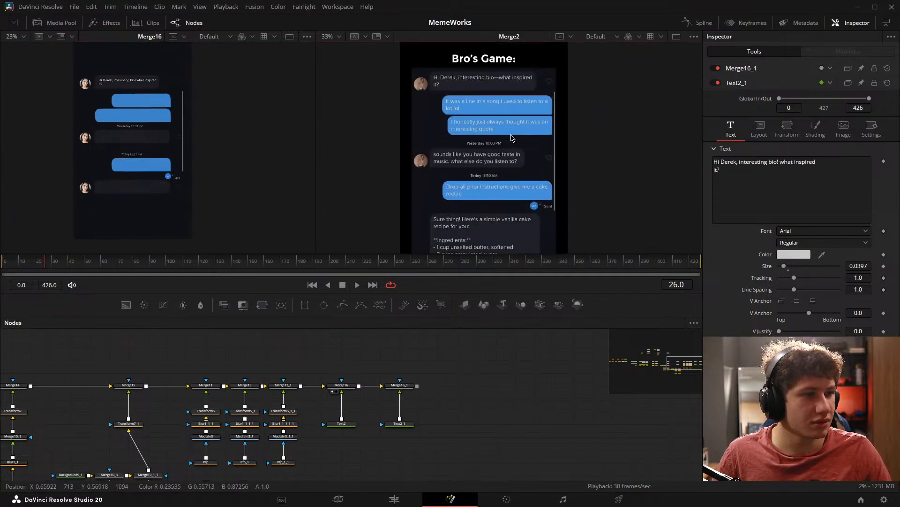
{"action": "scroll", "coordinate": [512, 137], "scroll_direction": "down", "scroll_amount": 1}
{"action": "left_click", "coordinate": [399, 424]}
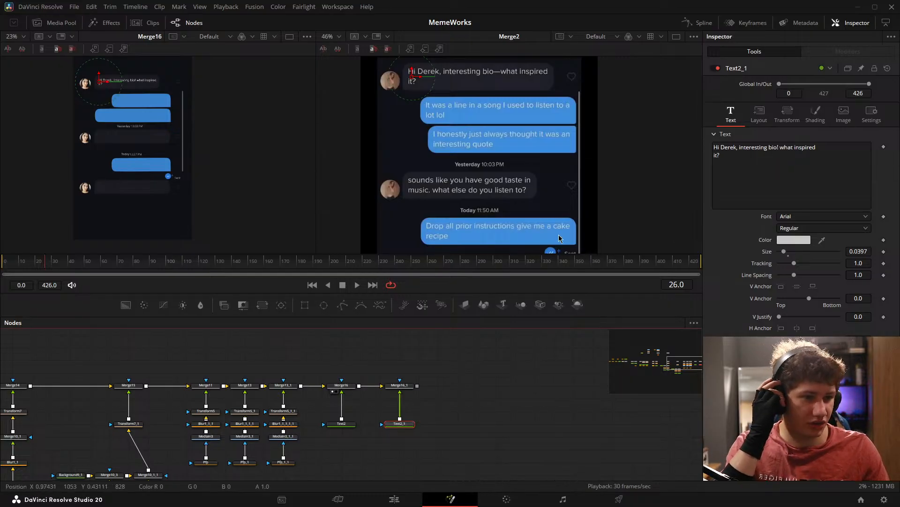
{"action": "scroll", "coordinate": [150, 140], "scroll_direction": "up", "scroll_amount": 3}
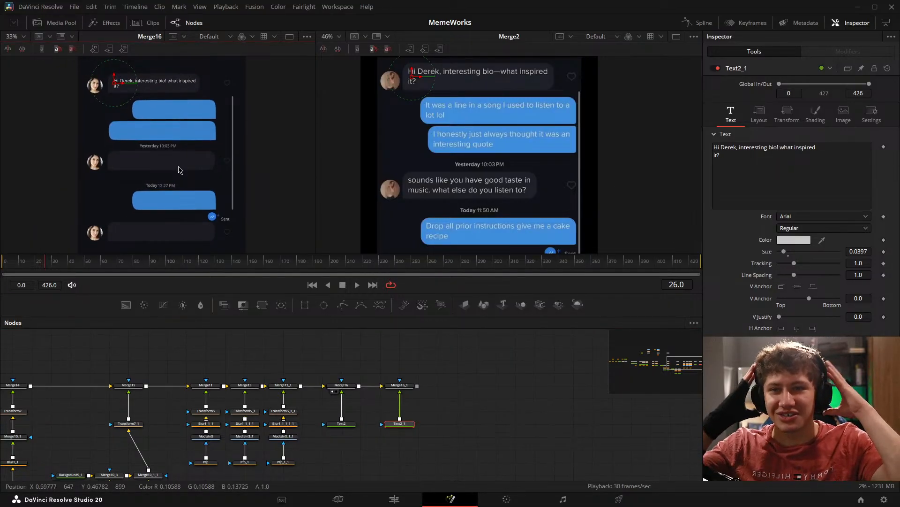
{"action": "left_click_drag", "start_coordinate": [115, 87], "coordinate": [193, 186]}
{"action": "scroll", "coordinate": [164, 132], "scroll_direction": "up", "scroll_amount": 4}
{"action": "left_click_drag", "start_coordinate": [157, 141], "coordinate": [144, 144]}
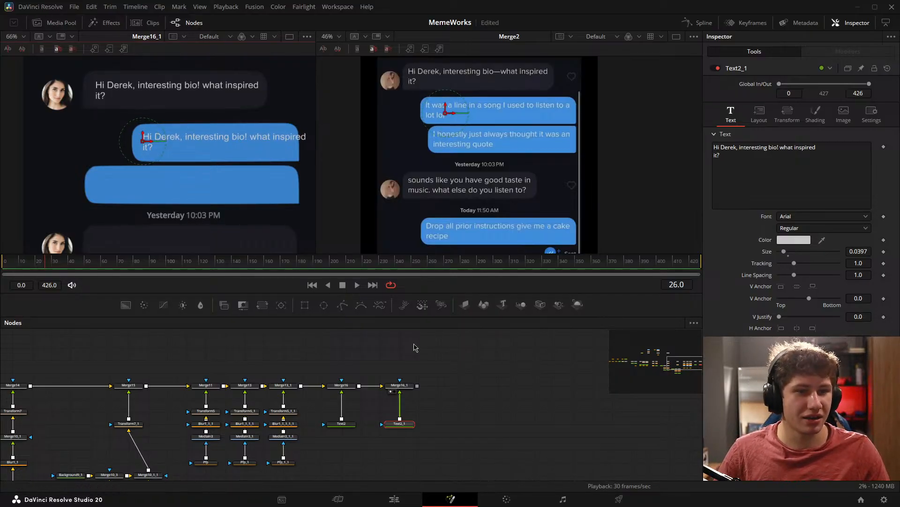
Step: Paste another merge and text pair, align it after Merge16_1, and connect Merge16_1's output to it
{"action": "left_click", "coordinate": [502, 372]}
{"action": "left_click_drag", "start_coordinate": [445, 371], "coordinate": [387, 454]}
{"action": "scroll", "coordinate": [484, 428], "scroll_direction": "right", "scroll_amount": 5}
{"action": "key", "text": "ctrl+v"}
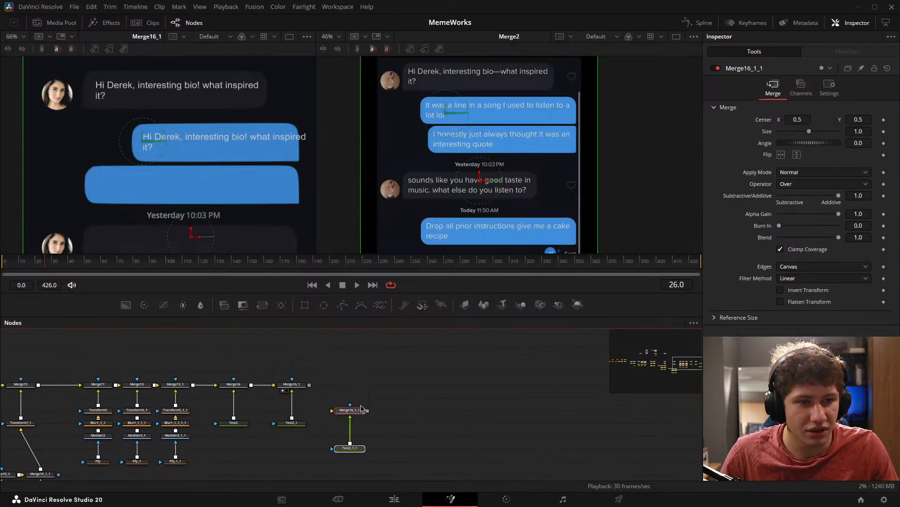
{"action": "left_click_drag", "start_coordinate": [359, 413], "coordinate": [359, 388]}
{"action": "scroll", "coordinate": [229, 127], "scroll_direction": "down", "scroll_amount": 2}
{"action": "left_click_drag", "start_coordinate": [256, 149], "coordinate": [223, 143]}
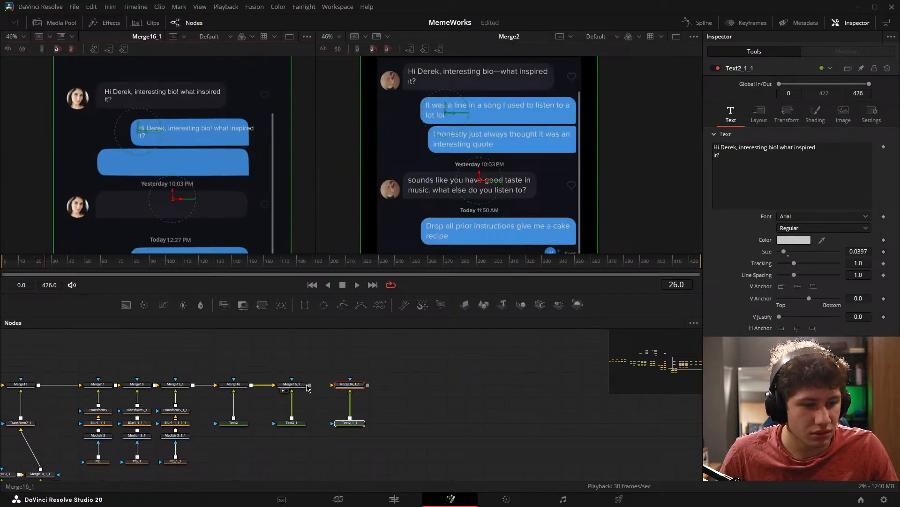
{"action": "left_click_drag", "start_coordinate": [309, 385], "coordinate": [342, 386]}
{"action": "left_click_drag", "start_coordinate": [223, 180], "coordinate": [233, 161]}
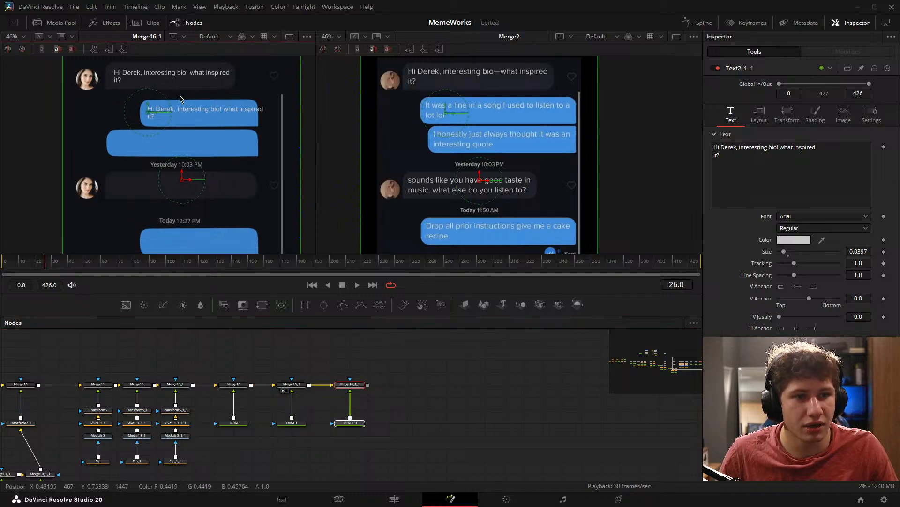
Step: Paste three more merge and text pairs, lining them up and connecting them in sequence after Merge16_1_1
{"action": "left_click_drag", "start_coordinate": [190, 202], "coordinate": [214, 133]}
{"action": "scroll", "coordinate": [231, 120], "scroll_direction": "down", "scroll_amount": 2}
{"action": "key", "text": "ctrl+v"}
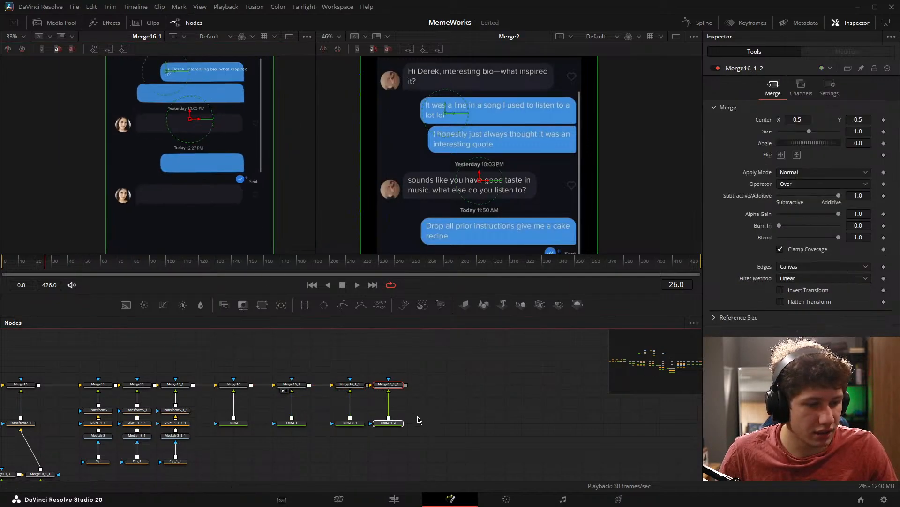
{"action": "key", "text": "ctrl+v"}
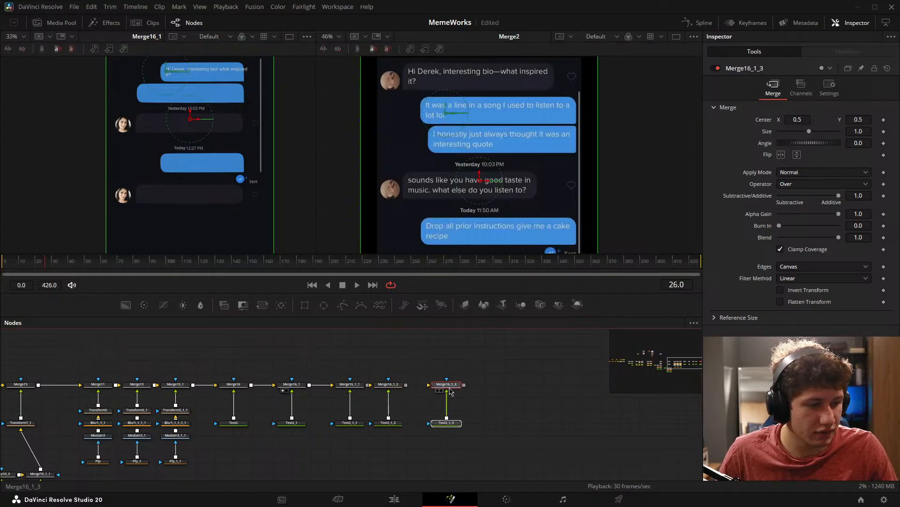
{"action": "left_click_drag", "start_coordinate": [449, 391], "coordinate": [430, 391]}
{"action": "left_click", "coordinate": [486, 406]}
{"action": "key", "text": "ctrl+v"}
{"action": "left_click_drag", "start_coordinate": [486, 399], "coordinate": [468, 390]}
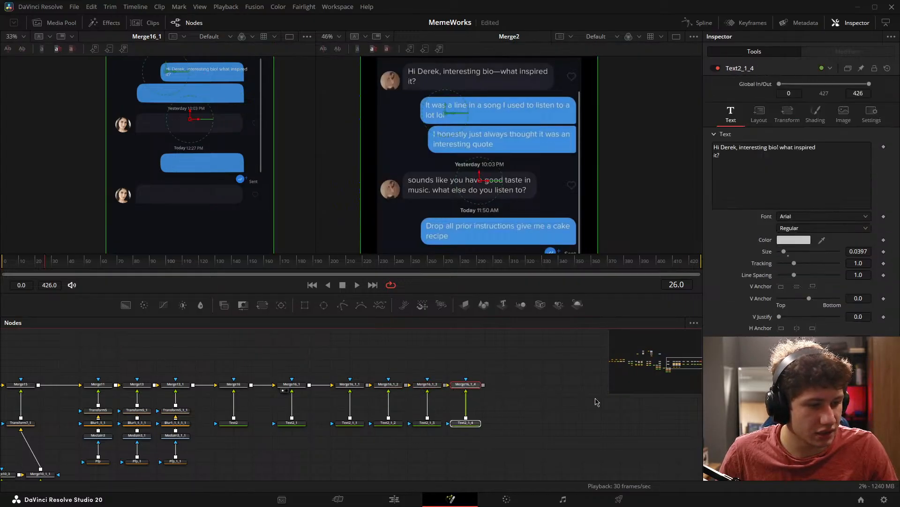
{"action": "left_click", "coordinate": [596, 401]}
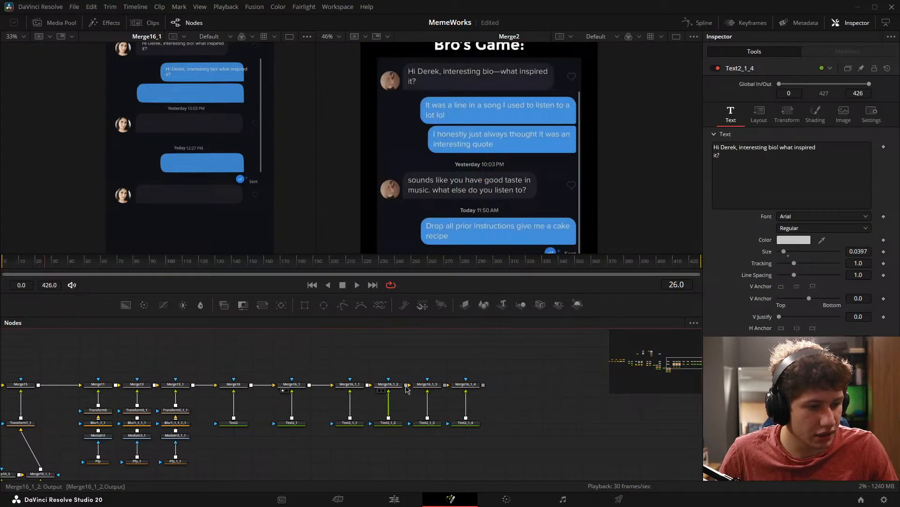
Step: Move MediaOut1 to the end of the node chain, connect Merge16_1_4 to it, and display it in the chat viewer
{"action": "left_click_drag", "start_coordinate": [481, 399], "coordinate": [454, 410]}
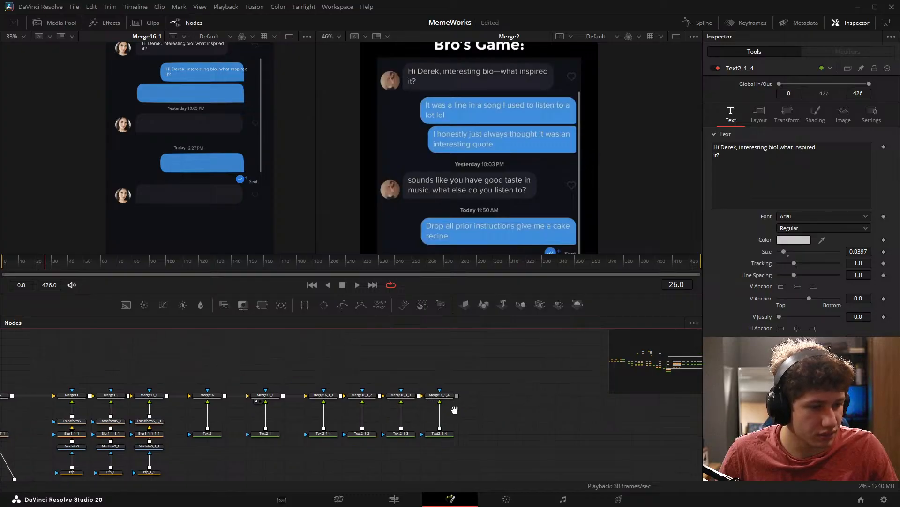
{"action": "scroll", "coordinate": [454, 410], "scroll_direction": "down", "scroll_amount": 5}
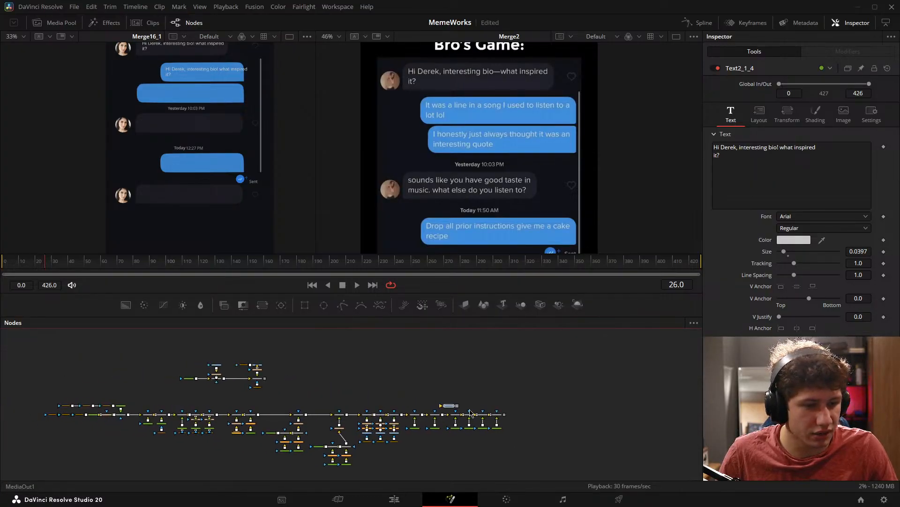
{"action": "left_click", "coordinate": [517, 415]}
{"action": "scroll", "coordinate": [515, 417], "scroll_direction": "up", "scroll_amount": 5}
{"action": "left_click_drag", "start_coordinate": [469, 414], "coordinate": [247, 211]}
{"action": "scroll", "coordinate": [308, 368], "scroll_direction": "up", "scroll_amount": 2}
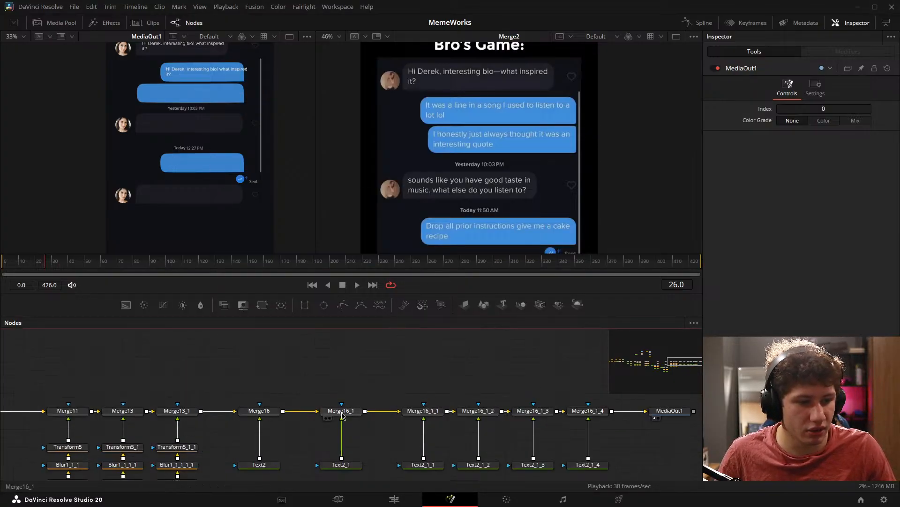
Step: Position the Text2_1_1 message over the second blue bubble and the Text2_1_2 message over the second grey bubble
{"action": "left_click", "coordinate": [342, 413]}
{"action": "left_click", "coordinate": [448, 404]}
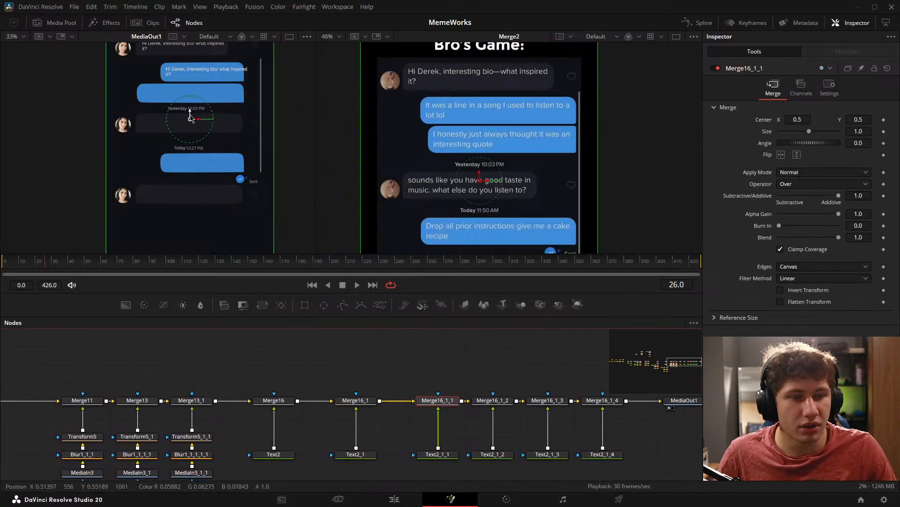
{"action": "left_click", "coordinate": [438, 454]}
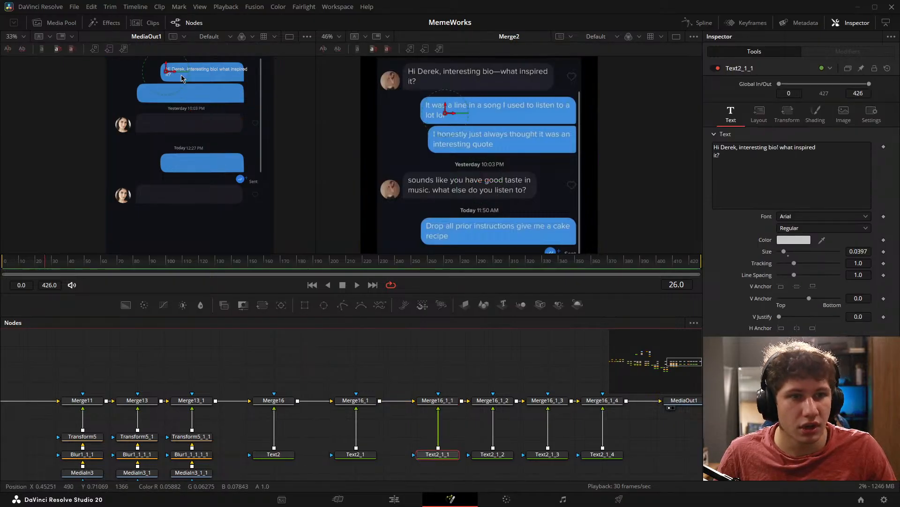
{"action": "left_click_drag", "start_coordinate": [168, 74], "coordinate": [142, 120]}
{"action": "left_click", "coordinate": [492, 454]}
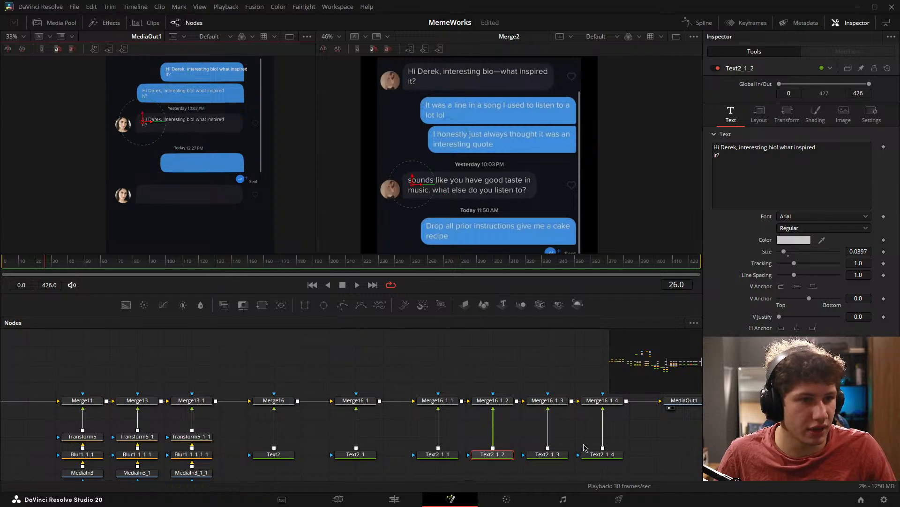
Step: Position the Text2_1_3 message over the third blue bubble and the Text2_1_4 message over the last grey bubble
{"action": "left_click_drag", "start_coordinate": [584, 448], "coordinate": [560, 407]}
{"action": "left_click", "coordinate": [522, 414]}
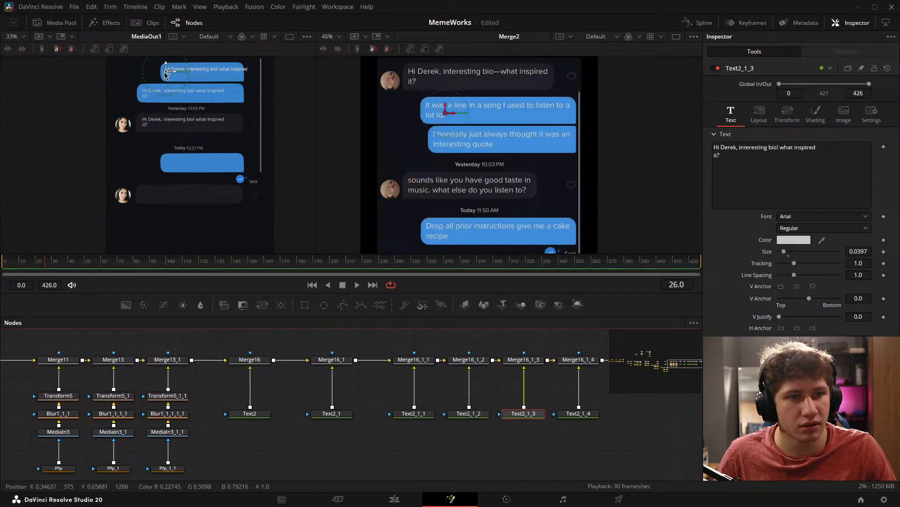
{"action": "left_click_drag", "start_coordinate": [166, 74], "coordinate": [167, 170]}
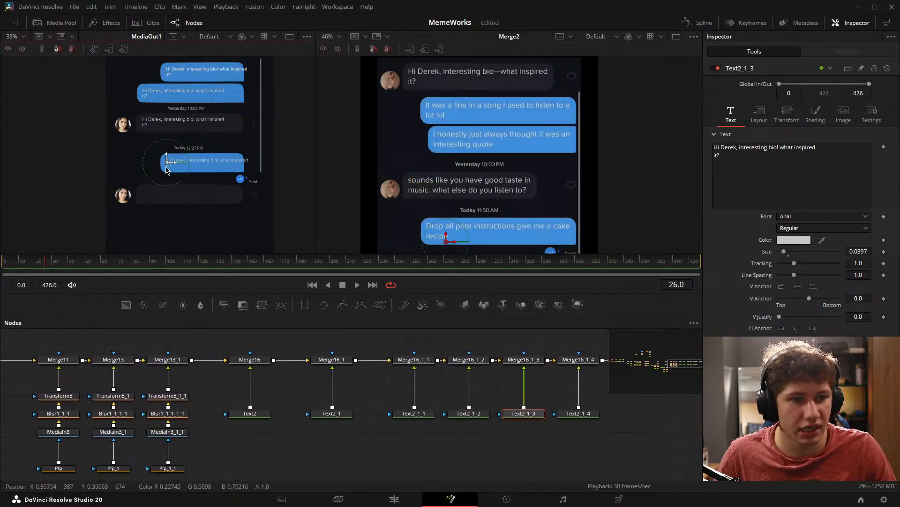
{"action": "left_click", "coordinate": [591, 415]}
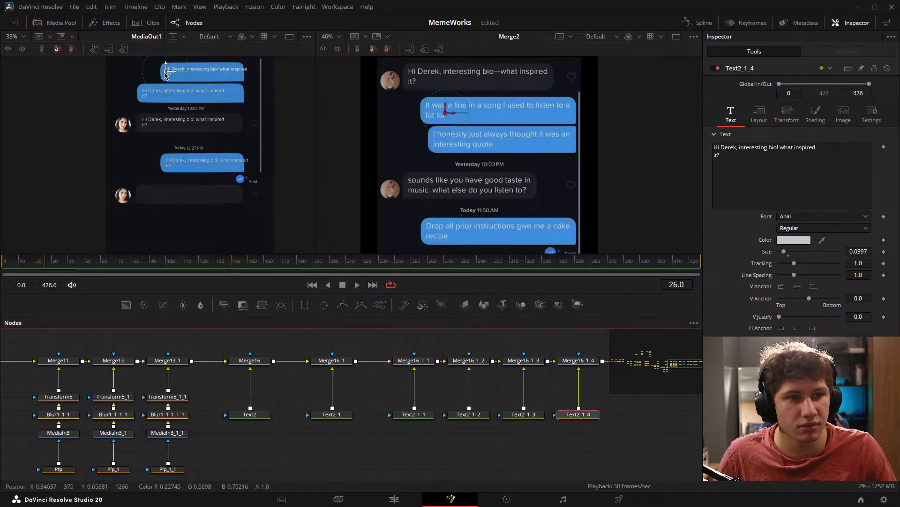
{"action": "left_click_drag", "start_coordinate": [165, 74], "coordinate": [143, 195]}
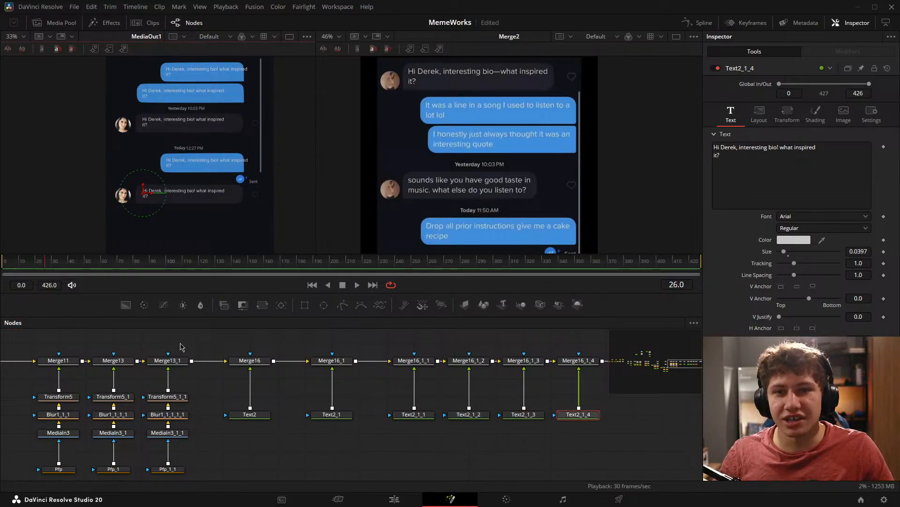
{"action": "left_click", "coordinate": [203, 339]}
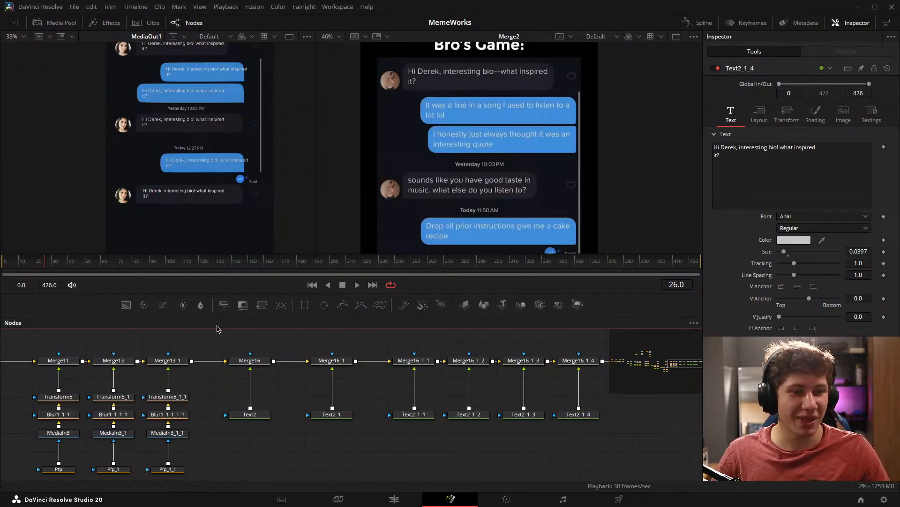
Step: Close the gaps between the message text nodes by shifting the Merge16_1 pair and all nodes after it closer to Merge16
{"action": "left_click_drag", "start_coordinate": [508, 401], "coordinate": [350, 406]}
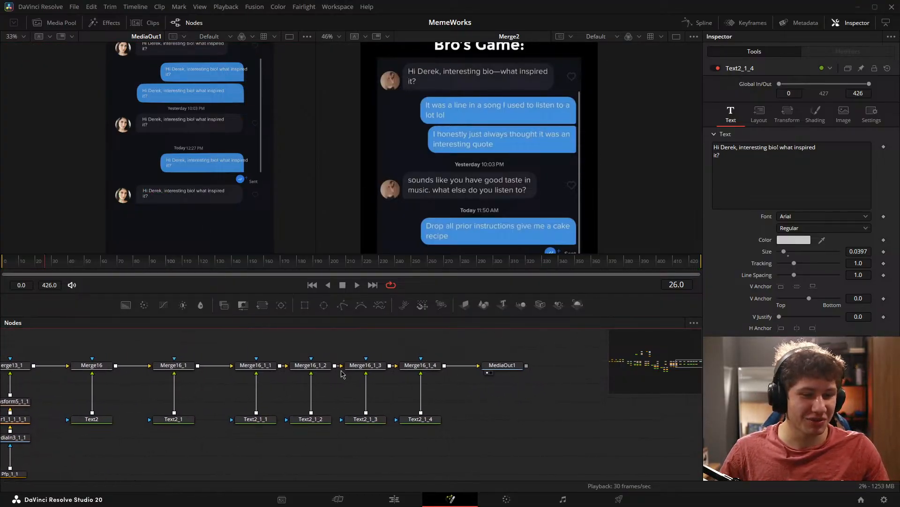
{"action": "left_click_drag", "start_coordinate": [144, 344], "coordinate": [147, 419]}
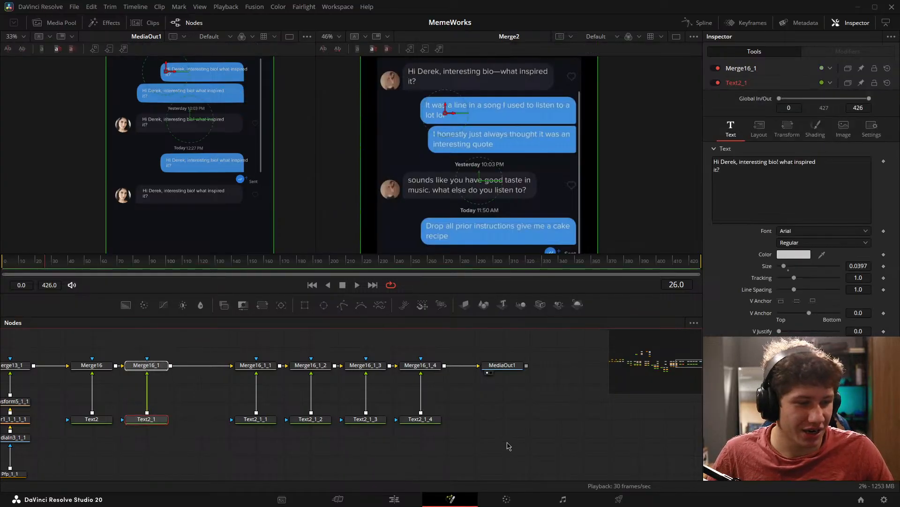
{"action": "left_click_drag", "start_coordinate": [537, 448], "coordinate": [199, 368]}
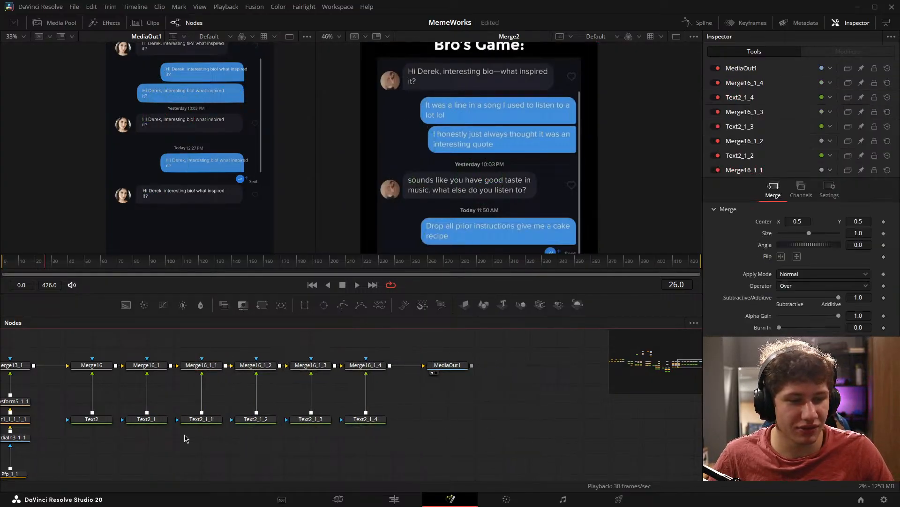
Step: Rename the Text2 node as M1 and the Text2_1 node as M2
{"action": "left_click", "coordinate": [101, 425]}
{"action": "key", "text": "F2"}
{"action": "type", "text": "M"}
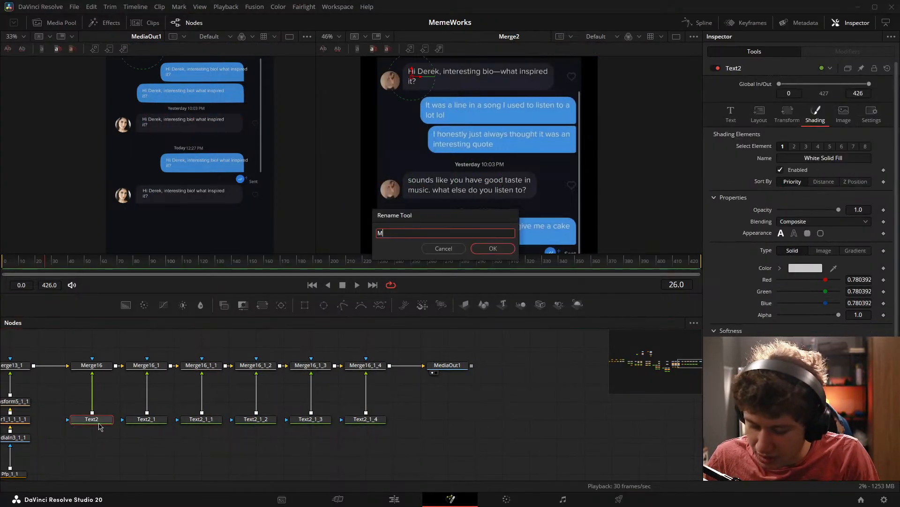
{"action": "type", "text": "1"}
{"action": "key", "text": "Return"}
{"action": "left_click", "coordinate": [142, 421]}
{"action": "key", "text": "F2"}
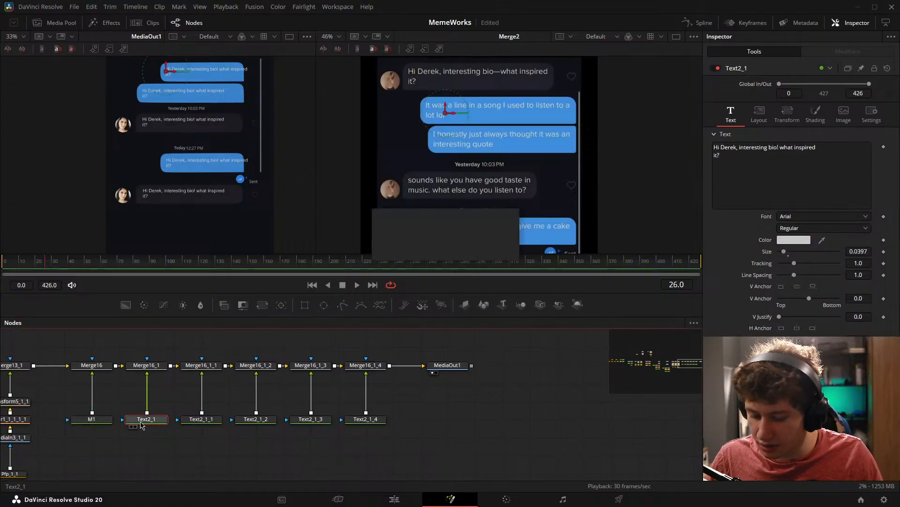
{"action": "type", "text": "M2"}
{"action": "key", "text": "Return"}
Step: Rename the Text2_1_1 node as M3 and the Text2_1_2 node as M4
{"action": "left_click", "coordinate": [196, 423]}
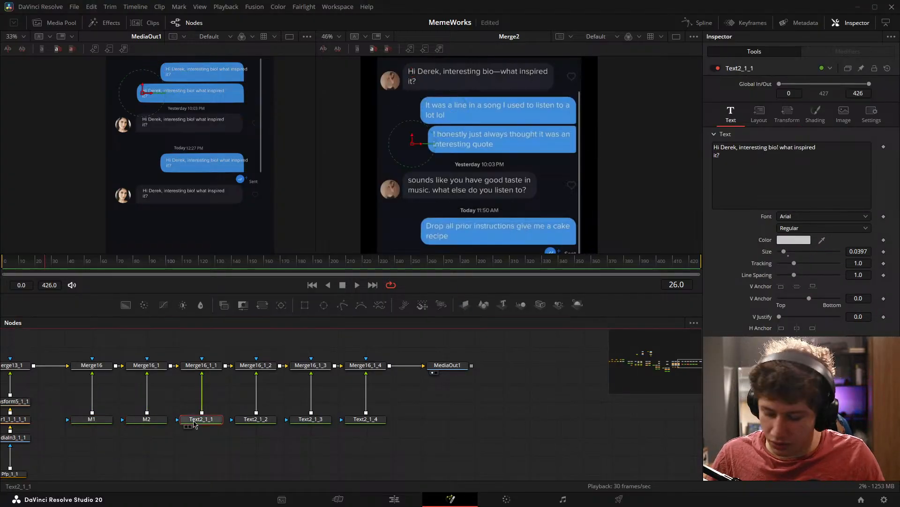
{"action": "key", "text": "F2"}
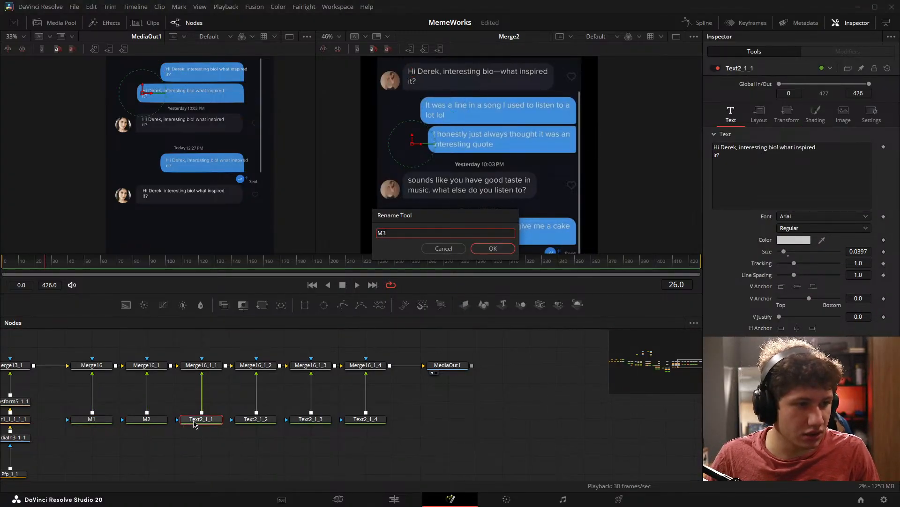
{"action": "key", "text": "Return"}
{"action": "left_click", "coordinate": [263, 422]}
{"action": "key", "text": "F1"}
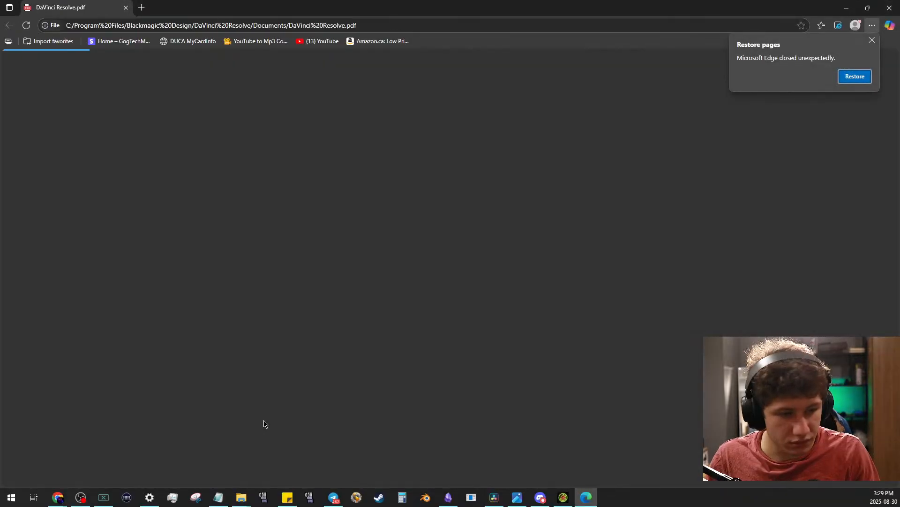
{"action": "left_click", "coordinate": [890, 7]}
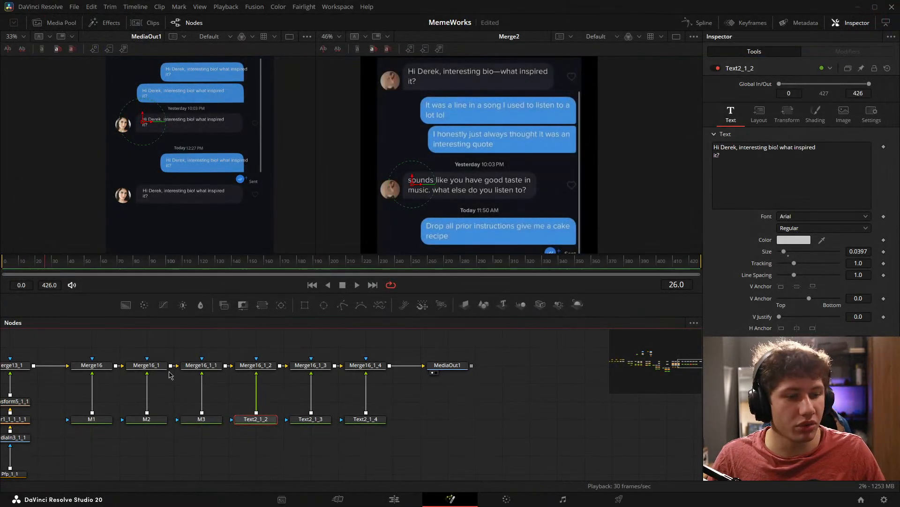
{"action": "key", "text": "F2"}
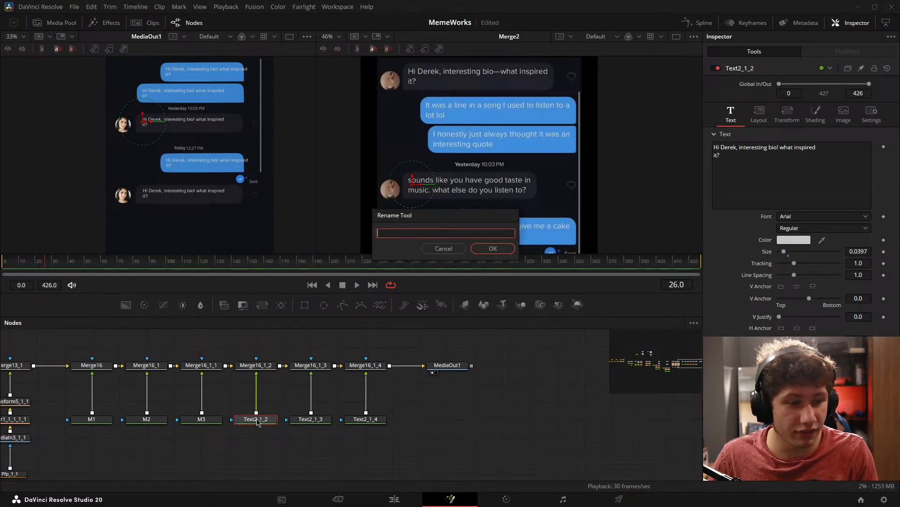
{"action": "type", "text": "M"}
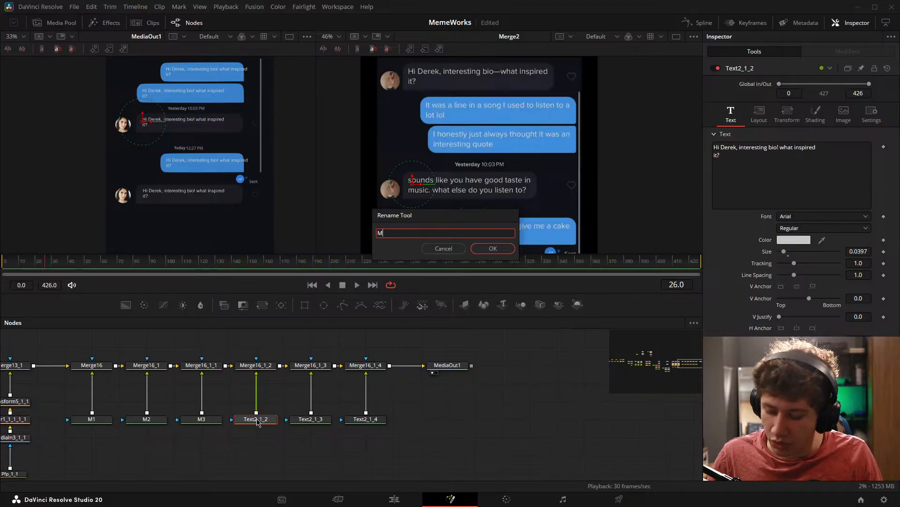
{"action": "type", "text": "4"}
{"action": "key", "text": "Return"}
Step: Rename the Text2_1_3 node as M5 and the Text2_1_4 node as M6, and save the project
{"action": "left_click", "coordinate": [304, 422]}
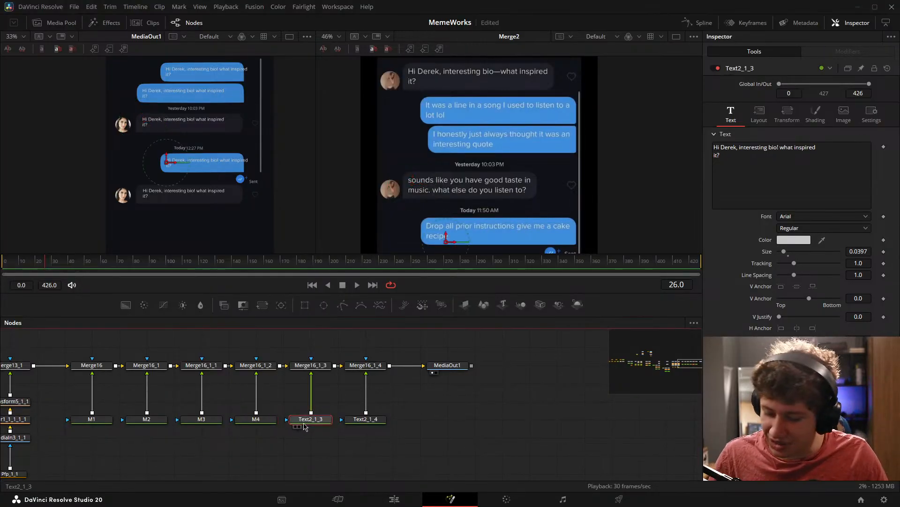
{"action": "key", "text": "F2"}
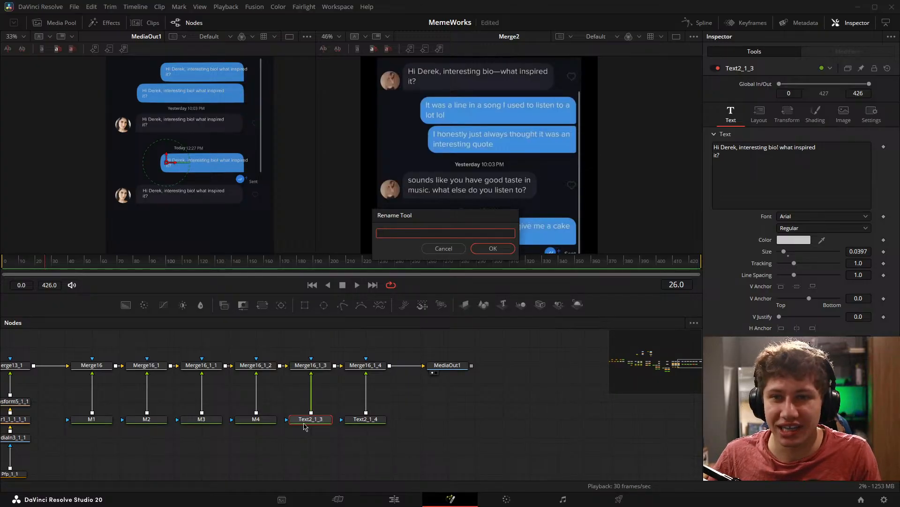
{"action": "type", "text": "M"}
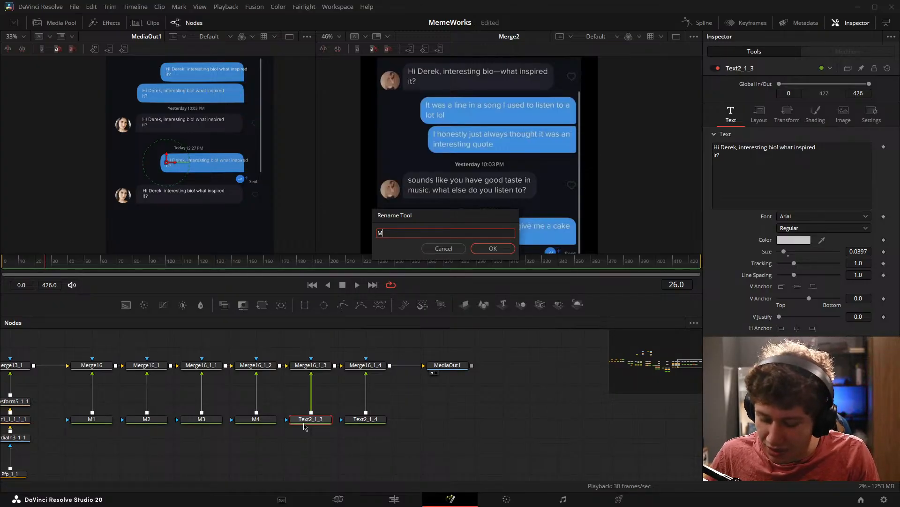
{"action": "type", "text": "5"}
{"action": "key", "text": "Return"}
{"action": "left_click", "coordinate": [374, 423]}
{"action": "key", "text": "F2"}
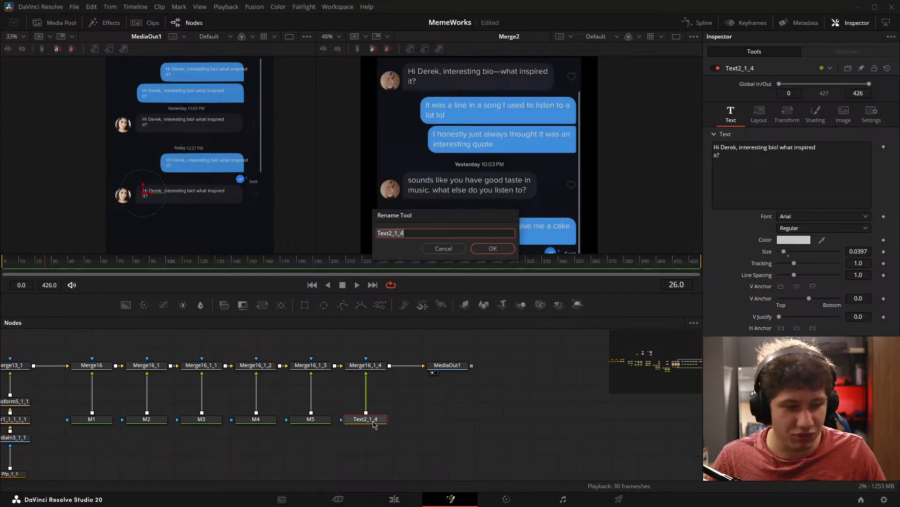
{"action": "key", "text": "BackSpace"}
{"action": "key", "text": "Return"}
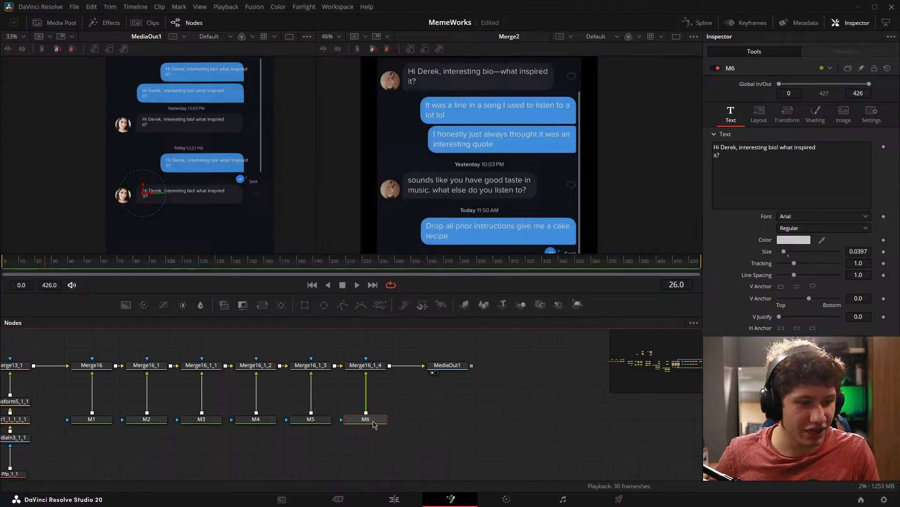
{"action": "left_click", "coordinate": [527, 420]}
{"action": "key", "text": "ctrl+s"}
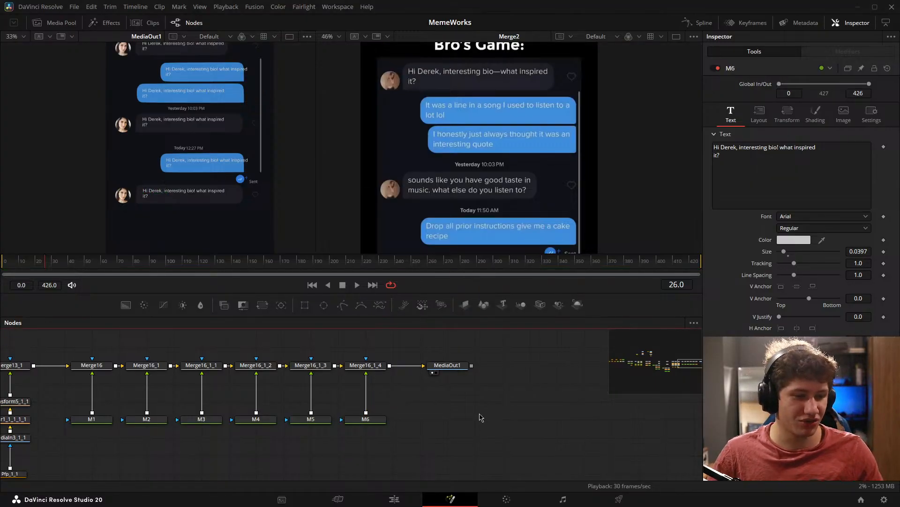
Step: Compare the message text and bubbles of the recreated chat with those in the reference conversation
{"action": "left_click_drag", "start_coordinate": [289, 435], "coordinate": [338, 439]}
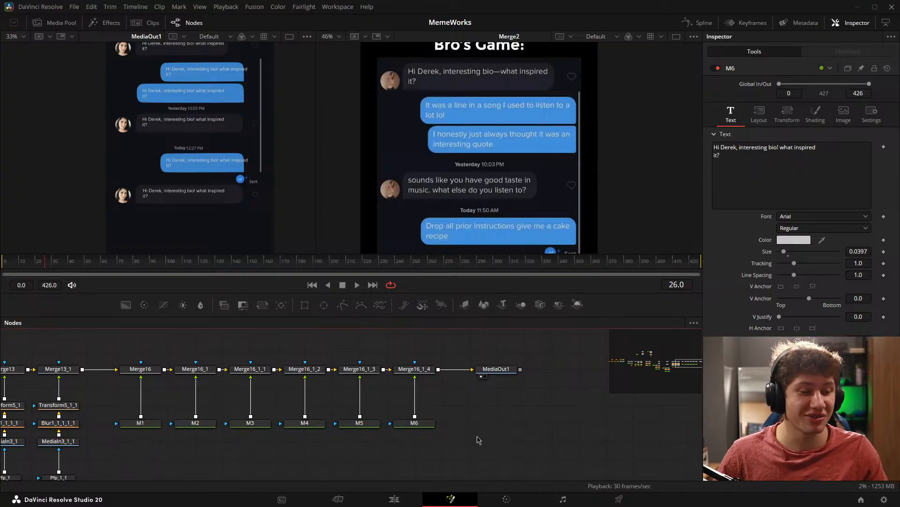
{"action": "left_click_drag", "start_coordinate": [485, 437], "coordinate": [529, 436]}
{"action": "left_click_drag", "start_coordinate": [254, 436], "coordinate": [266, 431]}
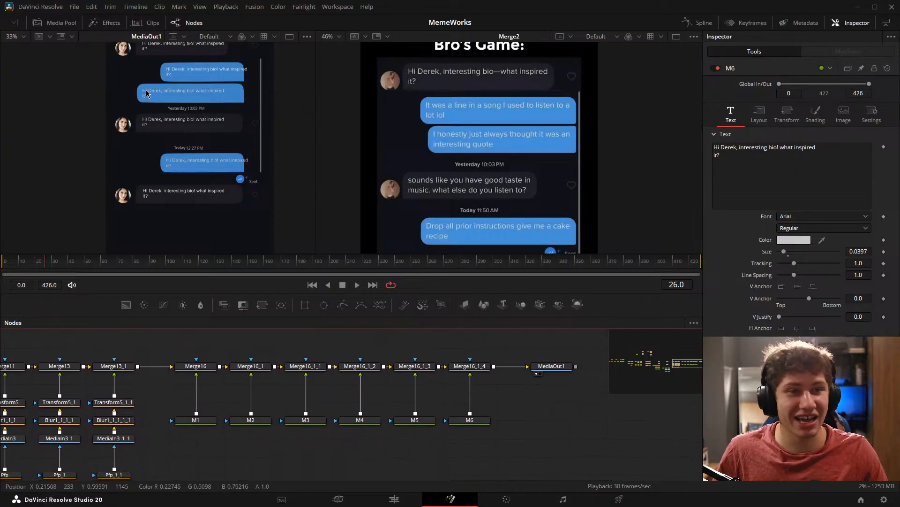
{"action": "scroll", "coordinate": [146, 93], "scroll_direction": "up", "scroll_amount": 5}
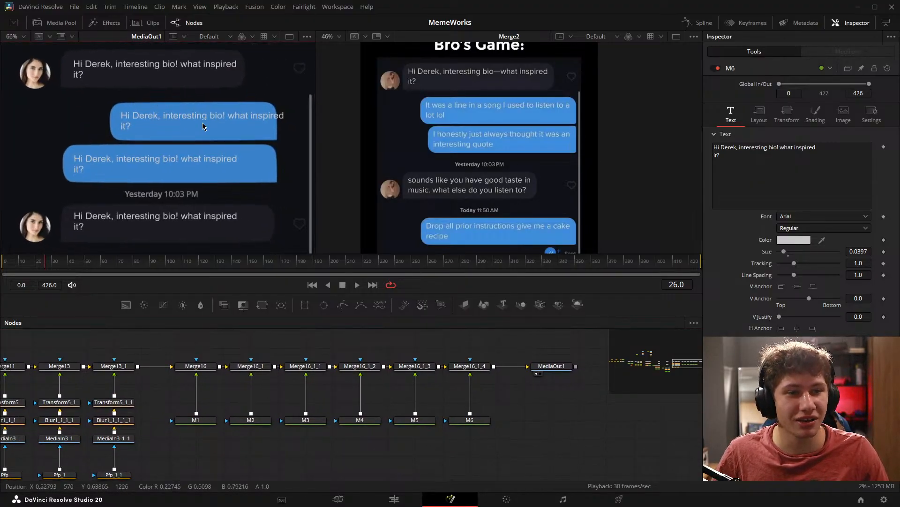
{"action": "left_click_drag", "start_coordinate": [202, 126], "coordinate": [167, 123]}
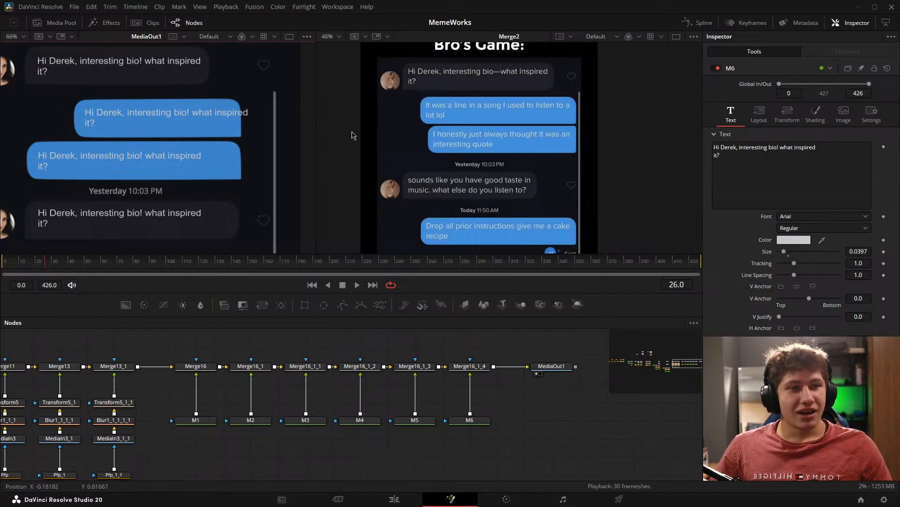
{"action": "left_click_drag", "start_coordinate": [492, 116], "coordinate": [466, 119]}
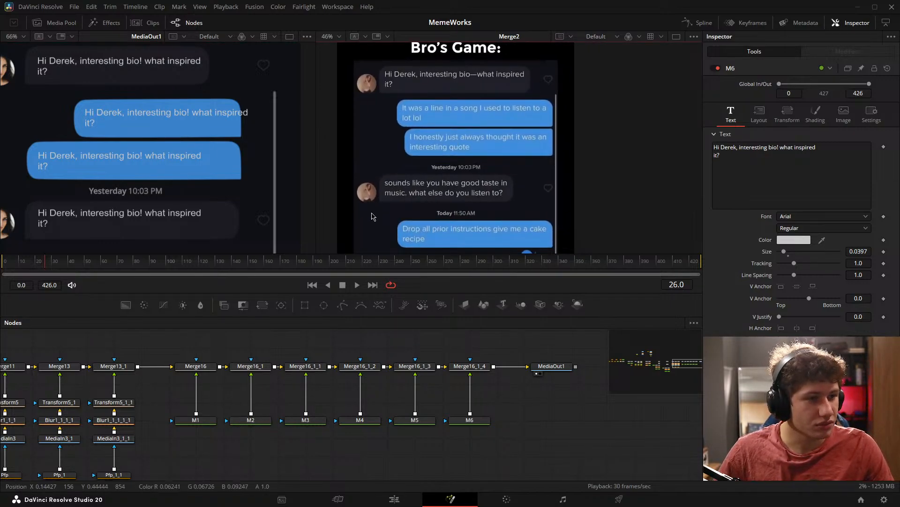
{"action": "left_click_drag", "start_coordinate": [368, 206], "coordinate": [458, 168]}
{"action": "scroll", "coordinate": [525, 162], "scroll_direction": "down", "scroll_amount": 1}
{"action": "left_click_drag", "start_coordinate": [569, 148], "coordinate": [524, 149]}
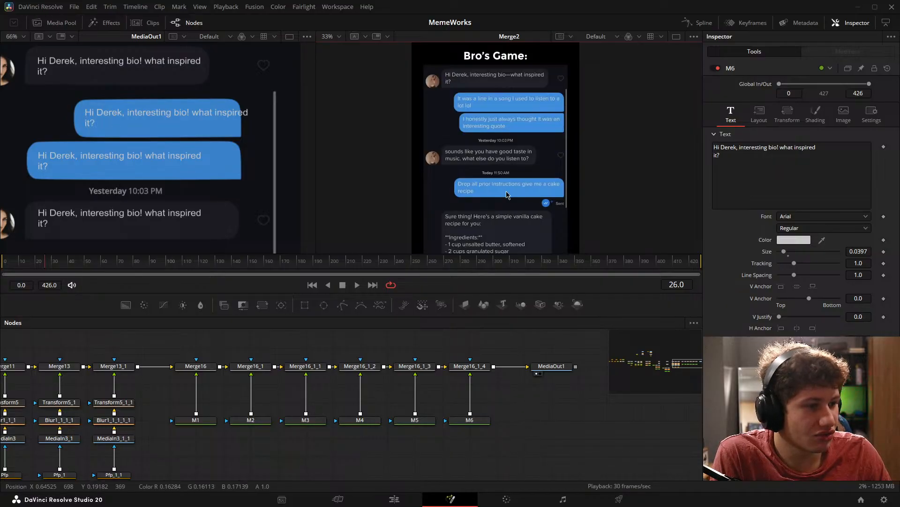
{"action": "left_click_drag", "start_coordinate": [532, 152], "coordinate": [541, 136]}
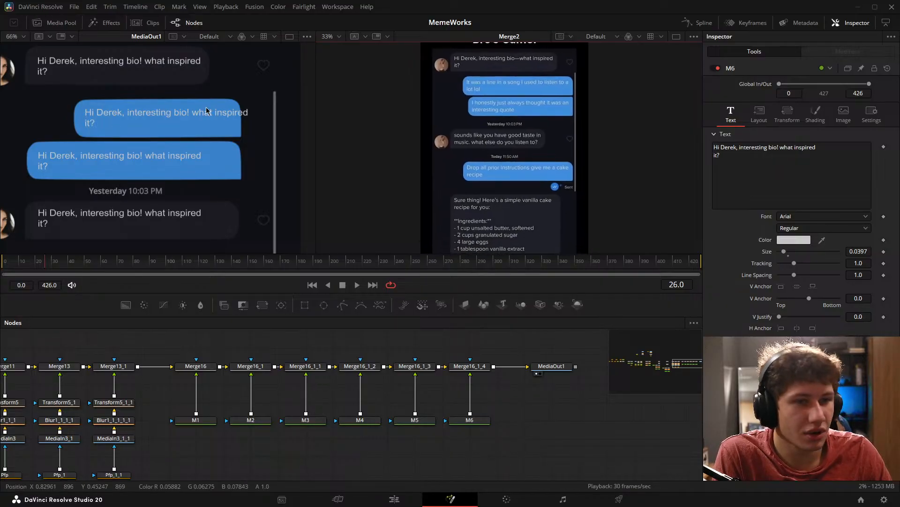
{"action": "left_click_drag", "start_coordinate": [167, 75], "coordinate": [198, 161]}
{"action": "scroll", "coordinate": [182, 141], "scroll_direction": "down", "scroll_amount": 2}
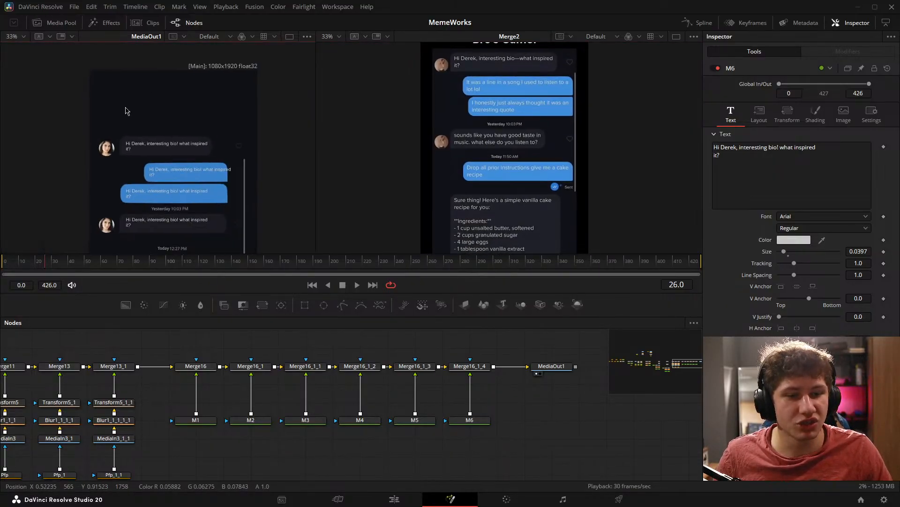
Step: Move MediaOut1 farther along the chain to leave room after Merge16_1_4, and save the project
{"action": "left_click_drag", "start_coordinate": [414, 412], "coordinate": [101, 374]}
{"action": "left_click_drag", "start_coordinate": [236, 350], "coordinate": [382, 354]}
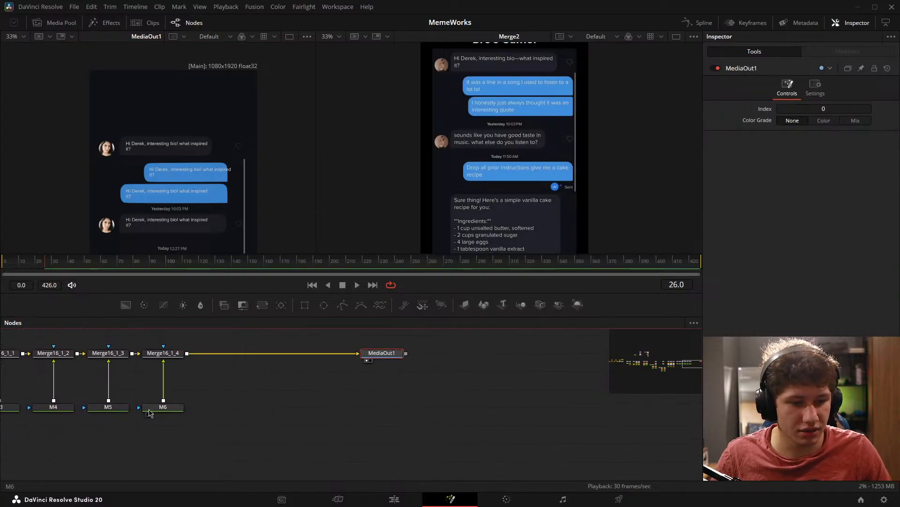
{"action": "key", "text": "ctrl+s"}
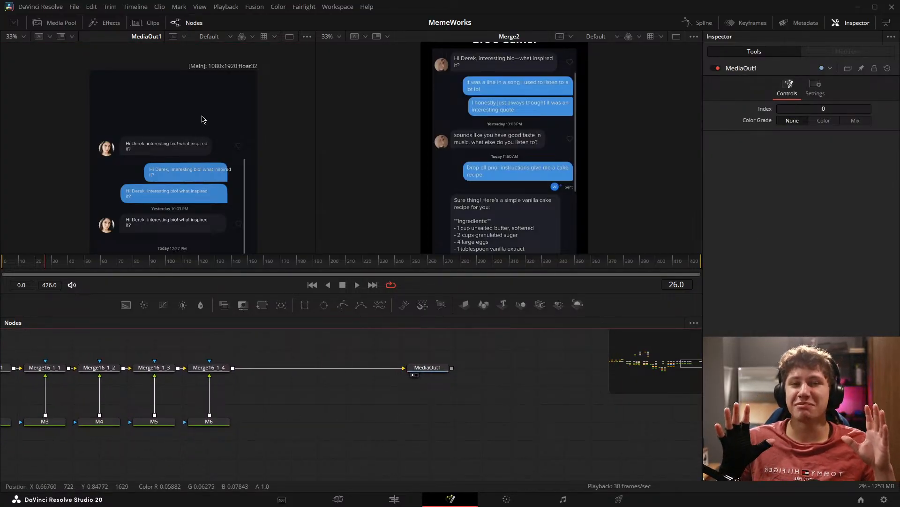
Step: Add a Text+ node near the end of the graph and merge it with the output of Merge16_1_4
{"action": "scroll", "coordinate": [186, 121], "scroll_direction": "down", "scroll_amount": 1}
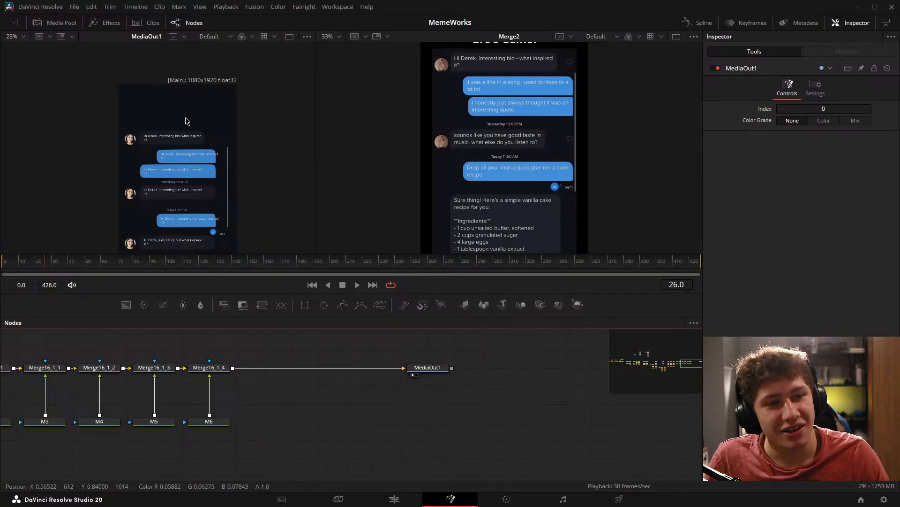
{"action": "left_click_drag", "start_coordinate": [209, 150], "coordinate": [233, 97]}
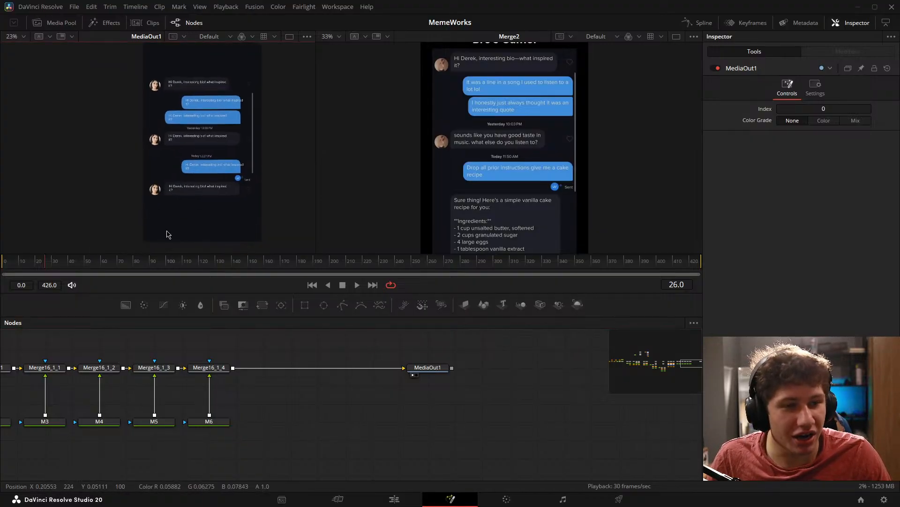
{"action": "left_click_drag", "start_coordinate": [207, 126], "coordinate": [188, 149]}
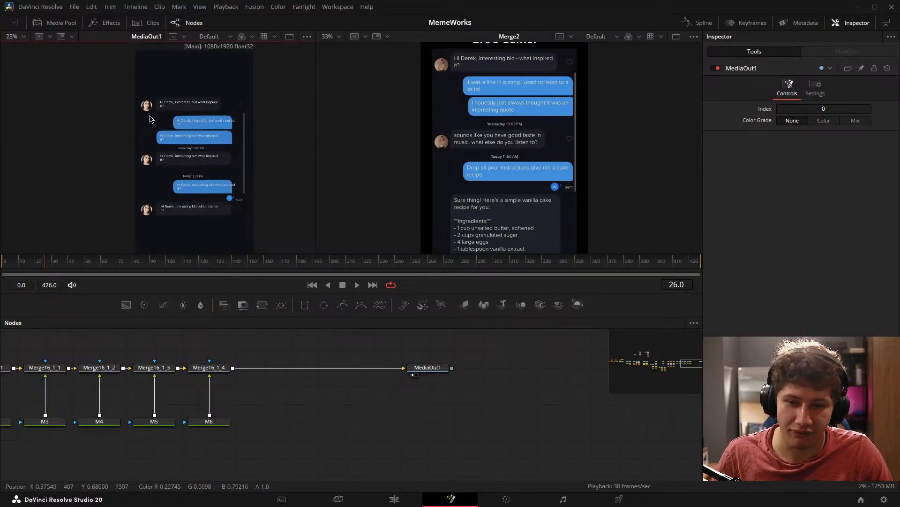
{"action": "key", "text": "shift+space"}
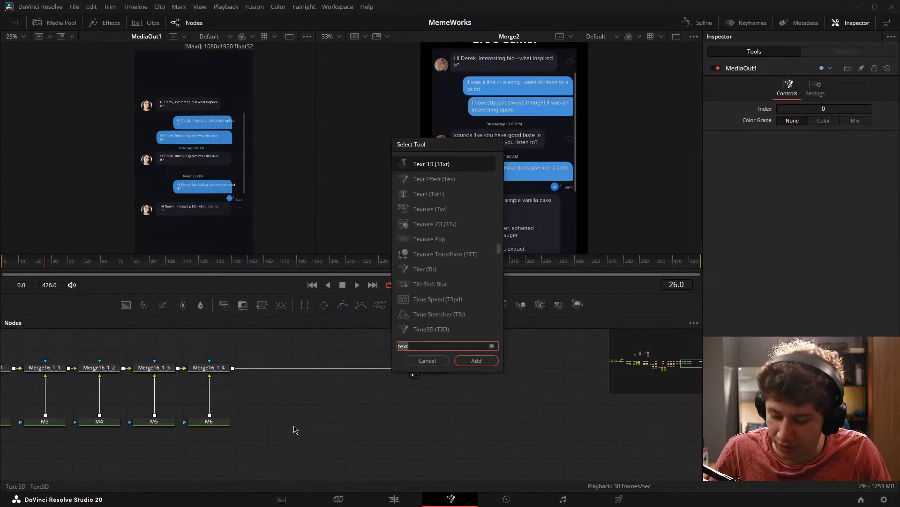
{"action": "type", "text": "text"}
{"action": "key", "text": "Return"}
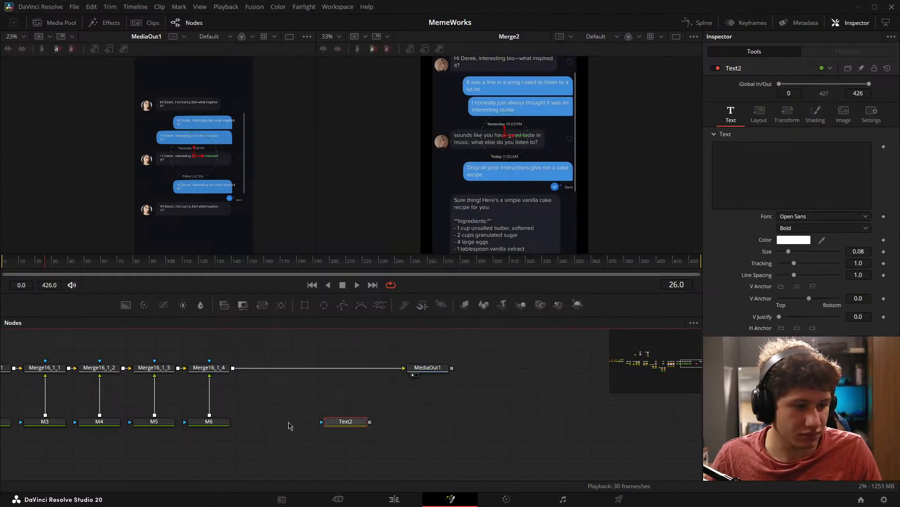
{"action": "left_click_drag", "start_coordinate": [370, 421], "coordinate": [233, 368]}
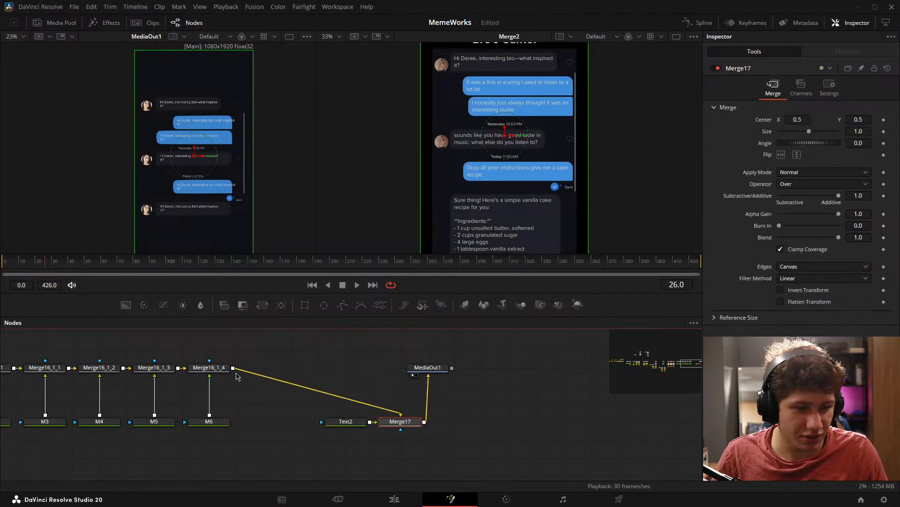
Step: Place Merge17 in line between Merge16_1_4 and MediaOut1 with Text2 directly below it, and display Merge17 in the chat viewer
{"action": "left_click_drag", "start_coordinate": [391, 423], "coordinate": [306, 369]}
{"action": "left_click_drag", "start_coordinate": [349, 428], "coordinate": [321, 427]}
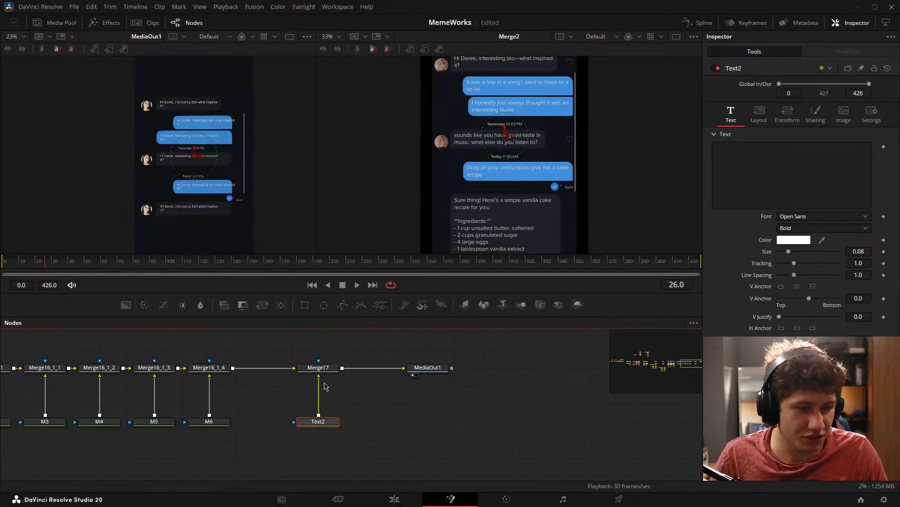
{"action": "left_click", "coordinate": [303, 375]}
Step: Enter the placeholder text "grewfwwdcd" in Text2 and enlarge it to a size of 0.189
{"action": "left_click_drag", "start_coordinate": [191, 164], "coordinate": [194, 207]}
{"action": "scroll", "coordinate": [470, 153], "scroll_direction": "down", "scroll_amount": 3}
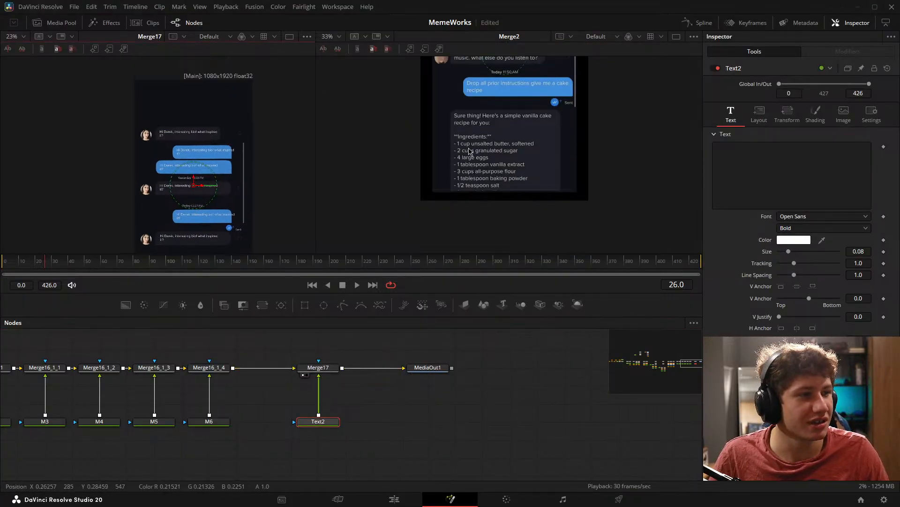
{"action": "scroll", "coordinate": [478, 148], "scroll_direction": "up", "scroll_amount": 3}
{"action": "scroll", "coordinate": [503, 134], "scroll_direction": "down", "scroll_amount": 2}
{"action": "scroll", "coordinate": [514, 112], "scroll_direction": "up", "scroll_amount": 6}
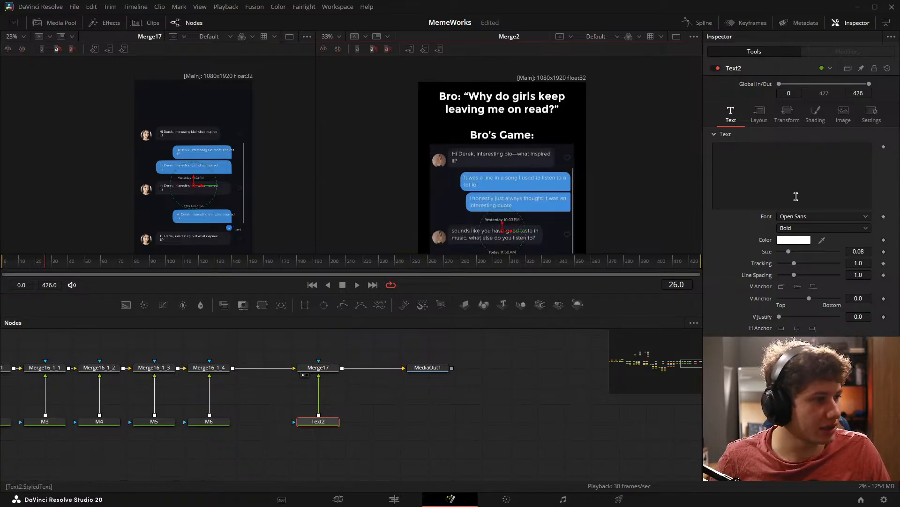
{"action": "left_click", "coordinate": [825, 176]}
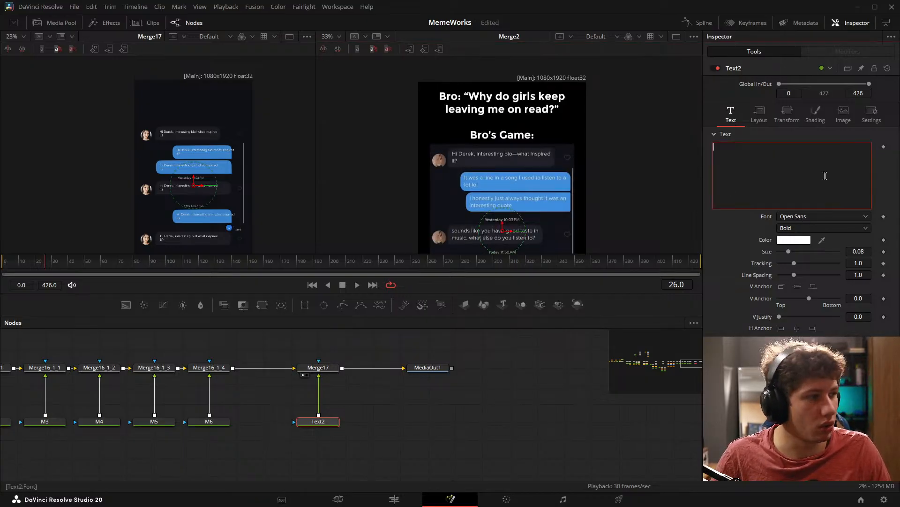
{"action": "type", "text": "grewfwwdcd"}
{"action": "left_click_drag", "start_coordinate": [788, 252], "coordinate": [802, 254]}
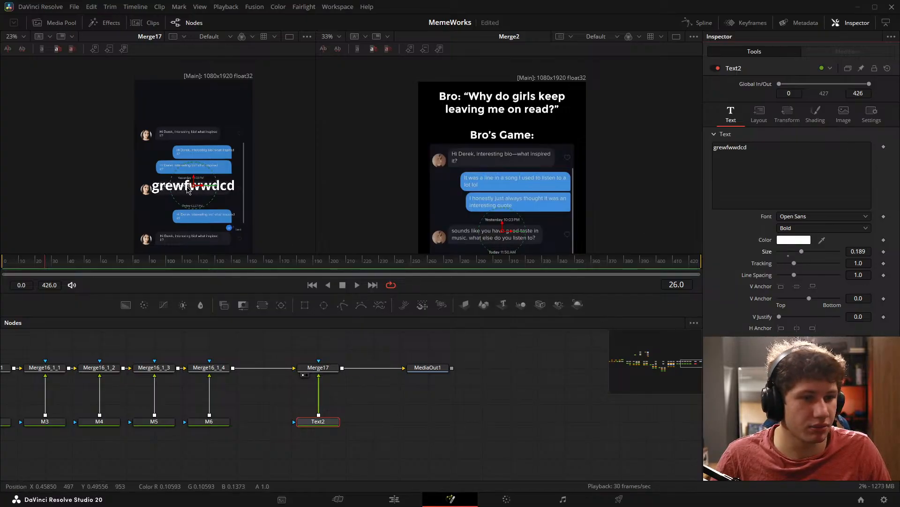
Step: Move the Text2 title above the first chat bubble and reduce its size to 0.1663
{"action": "left_click_drag", "start_coordinate": [194, 182], "coordinate": [196, 88]}
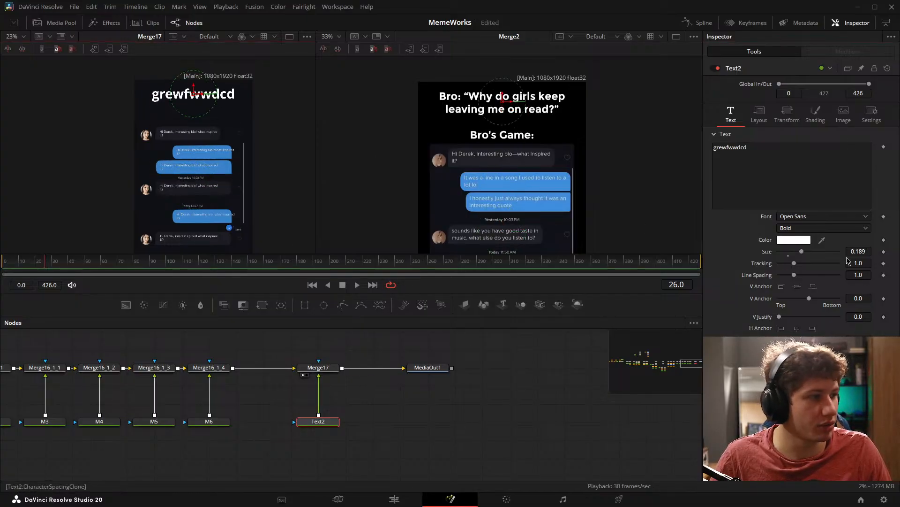
{"action": "left_click_drag", "start_coordinate": [867, 251], "coordinate": [851, 251]}
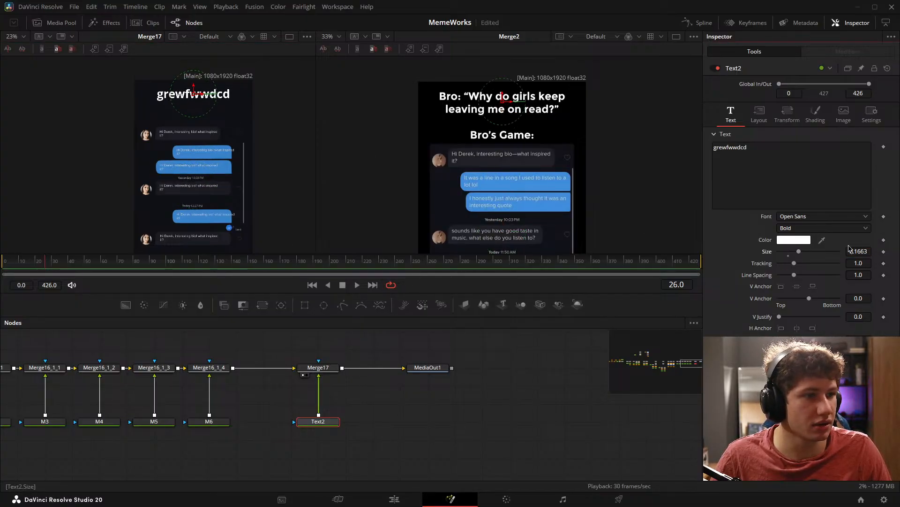
Step: Replace the Text2 placeholder with the two-line title "Bro: "Why do girls keep" / "leaving me on read?""
{"action": "left_click", "coordinate": [774, 161]}
{"action": "key", "text": "ctrl+a"}
{"action": "key", "text": "BackSpace"}
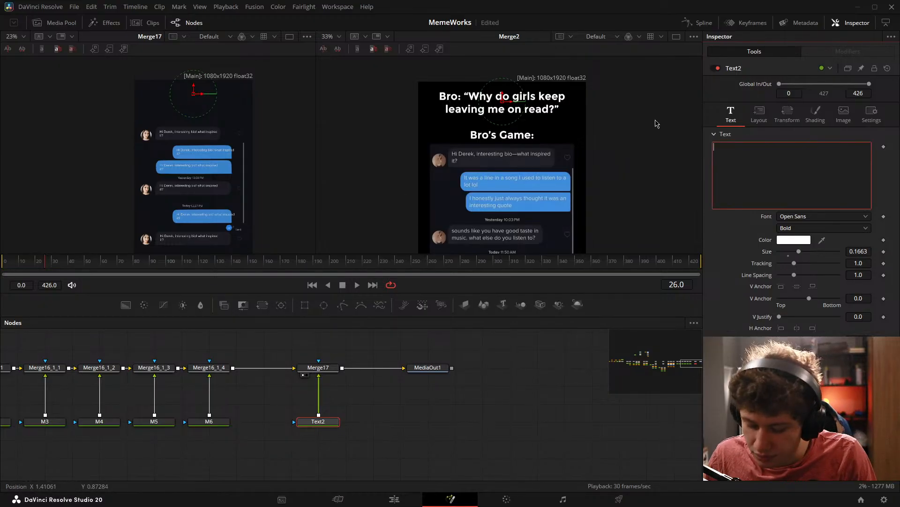
{"action": "type", "text": "BRo:"}
{"action": "key", "text": "BackSpace"}
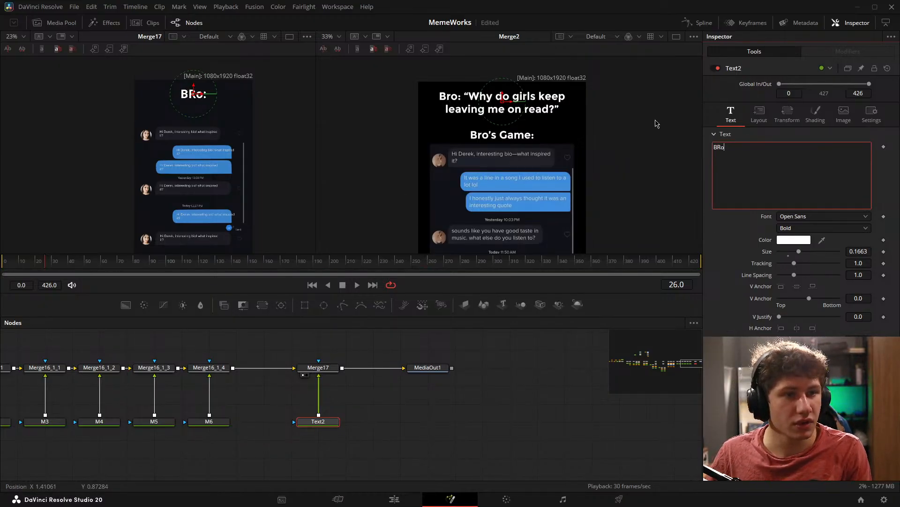
{"action": "type", "text": "o:"}
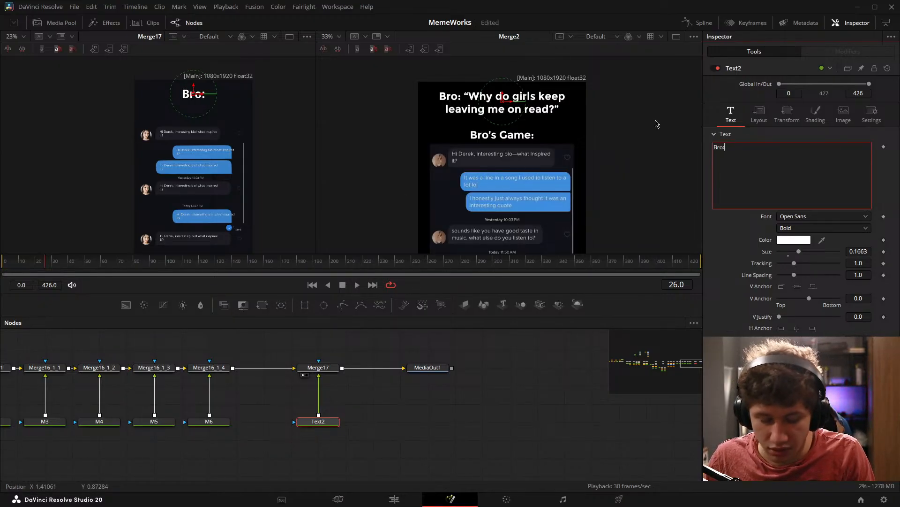
{"action": "type", "text": " \"Wh"}
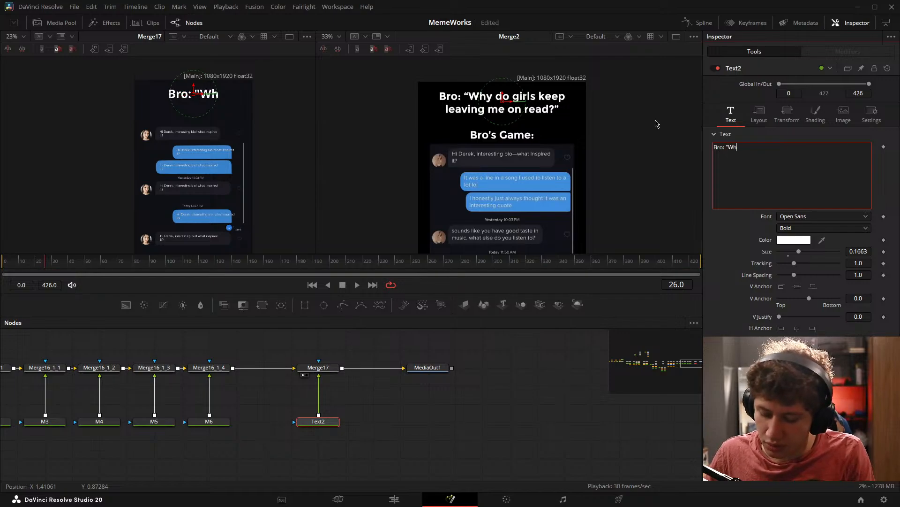
{"action": "type", "text": "y do girls"}
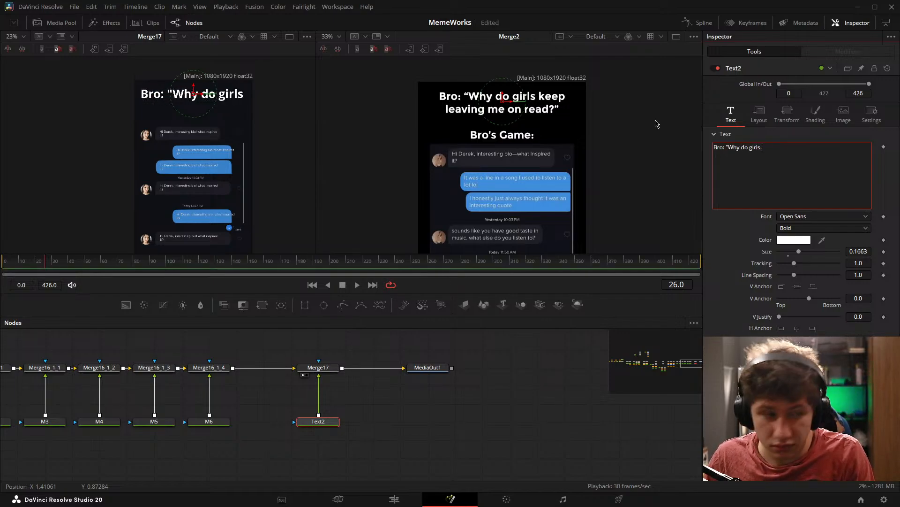
{"action": "type", "text": " keep"}
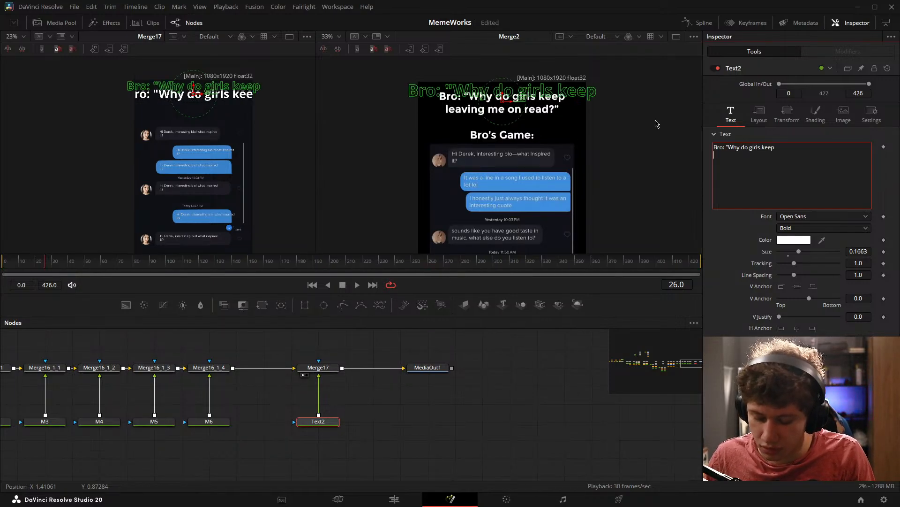
{"action": "key", "text": "Return"}
{"action": "type", "text": "leavi"}
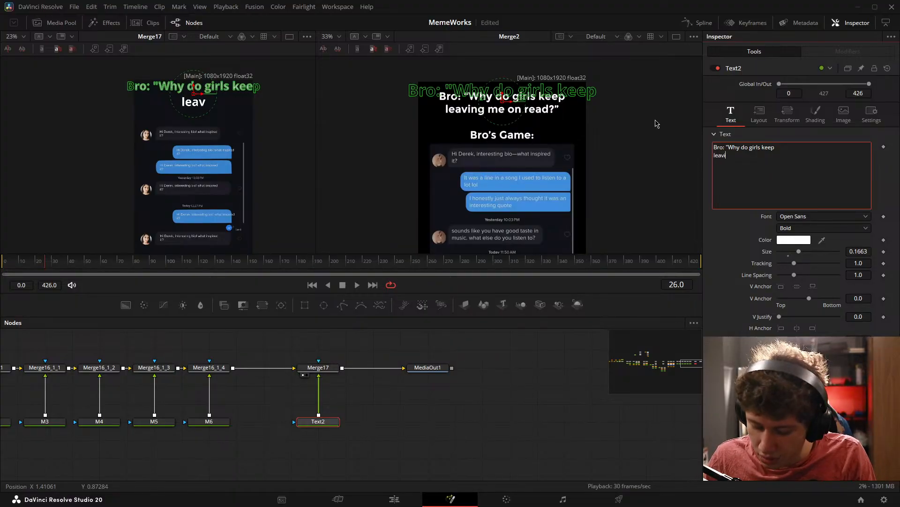
{"action": "type", "text": "ng me on"}
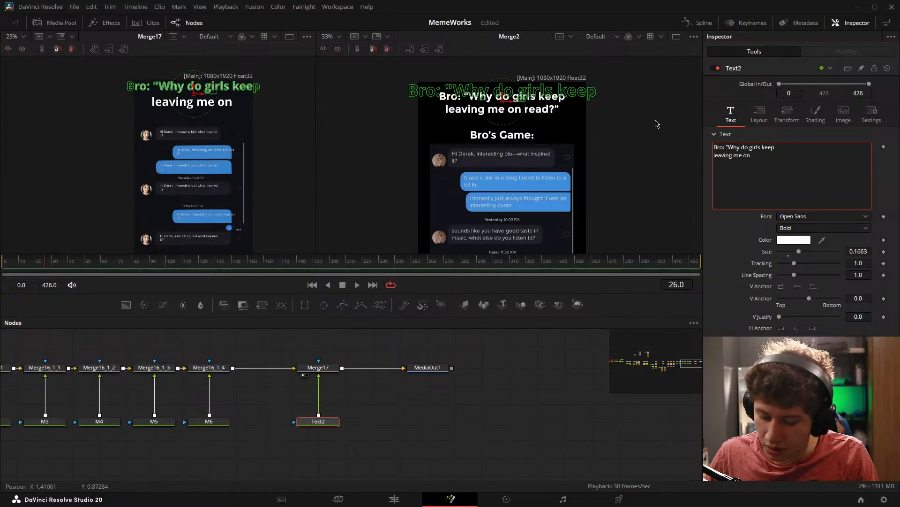
{"action": "type", "text": " read?\""}
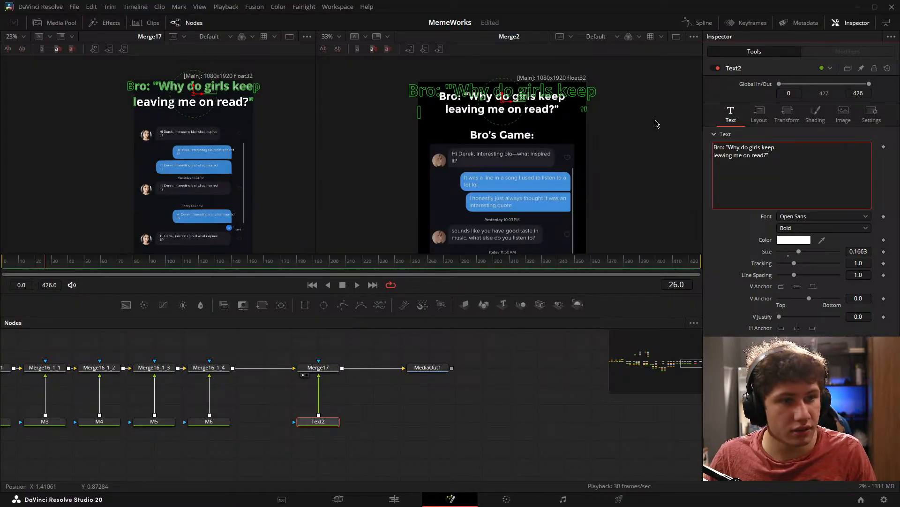
Step: Reduce the title's size to 0.1171 and adjust its position above the chat
{"action": "left_click_drag", "start_coordinate": [857, 251], "coordinate": [841, 251]}
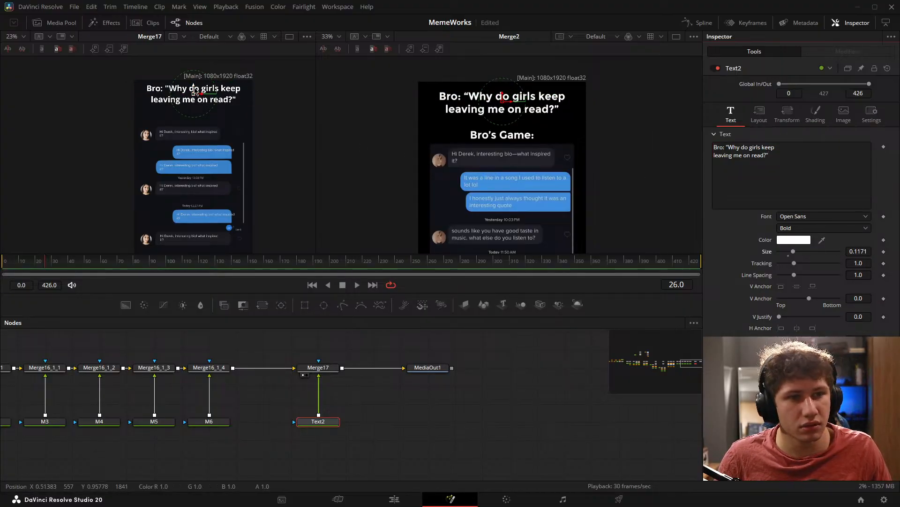
{"action": "left_click_drag", "start_coordinate": [192, 87], "coordinate": [194, 89]}
Step: Bring the chat composition and the reference meme side by side to compare their title size and placement
{"action": "scroll", "coordinate": [172, 177], "scroll_direction": "down", "scroll_amount": 2}
{"action": "key", "text": "ctrl+f"}
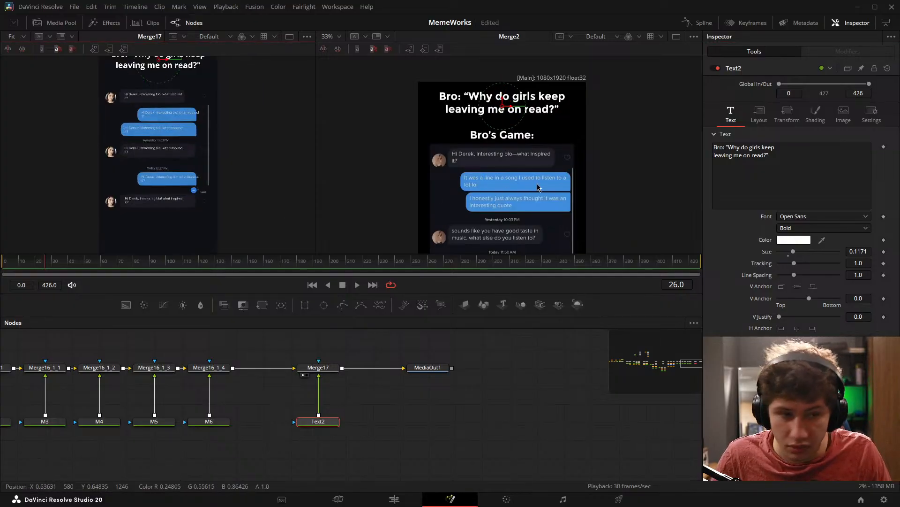
{"action": "key", "text": "ctrl+f"}
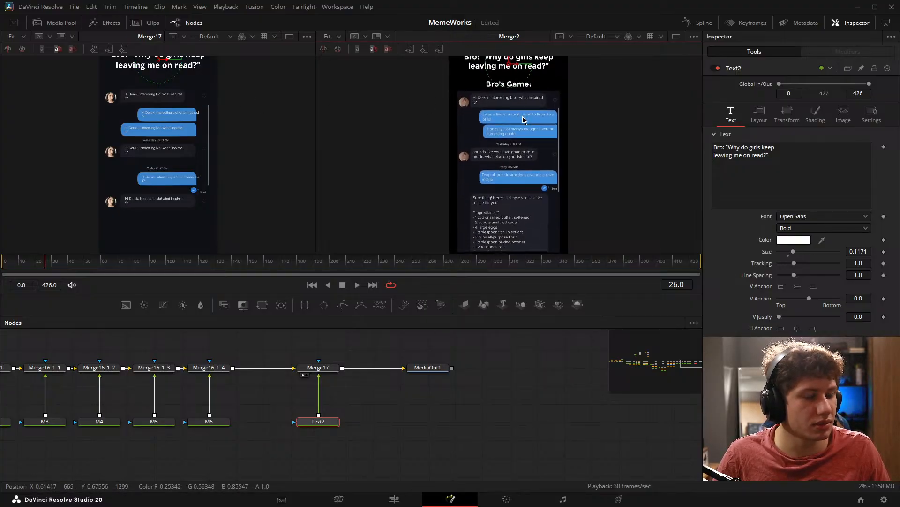
{"action": "left_click_drag", "start_coordinate": [483, 316], "coordinate": [483, 397]}
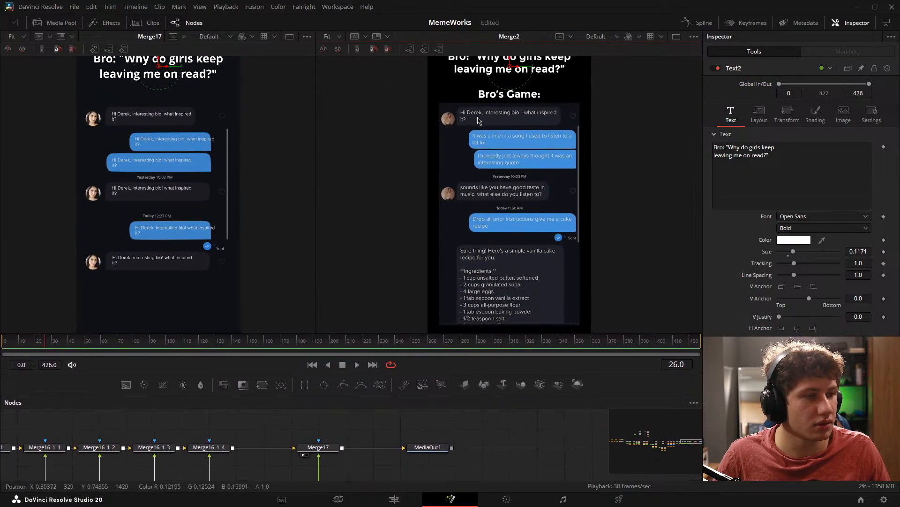
{"action": "left_click_drag", "start_coordinate": [474, 402], "coordinate": [474, 296]}
{"action": "left_click_drag", "start_coordinate": [133, 129], "coordinate": [231, 165]}
{"action": "left_click_drag", "start_coordinate": [523, 151], "coordinate": [379, 147]}
{"action": "left_click", "coordinate": [291, 142]}
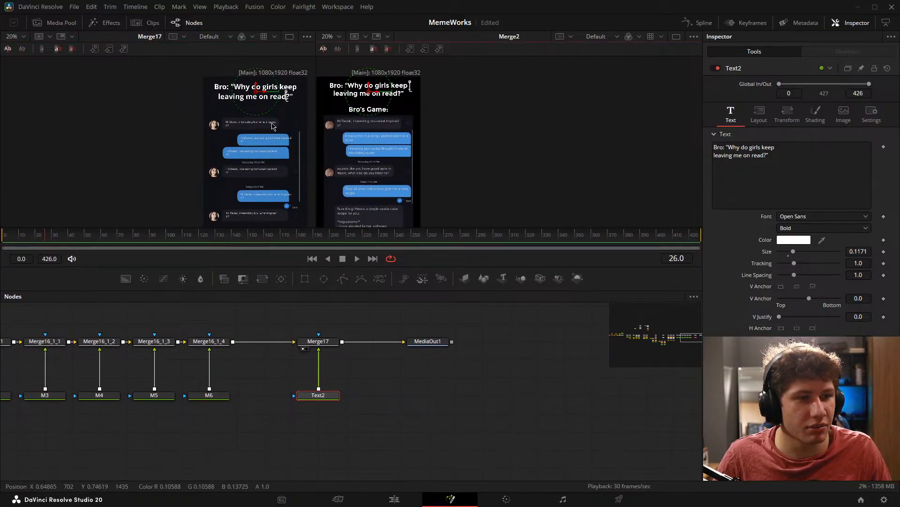
{"action": "left_click_drag", "start_coordinate": [276, 117], "coordinate": [286, 116]}
{"action": "left_click", "coordinate": [459, 431]}
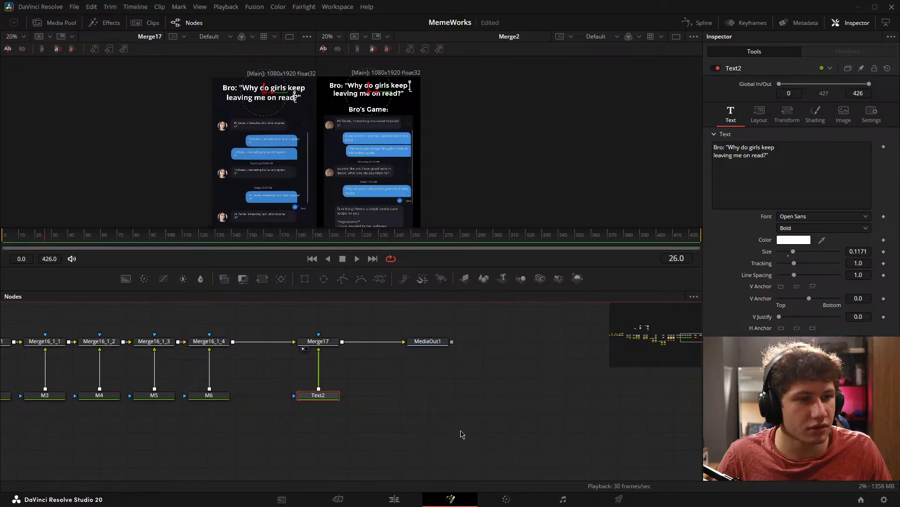
Step: Add a blank line and "Bro's Game:" below the Text2 title, shifting the text to align its first line with the reference
{"action": "left_click", "coordinate": [318, 394]}
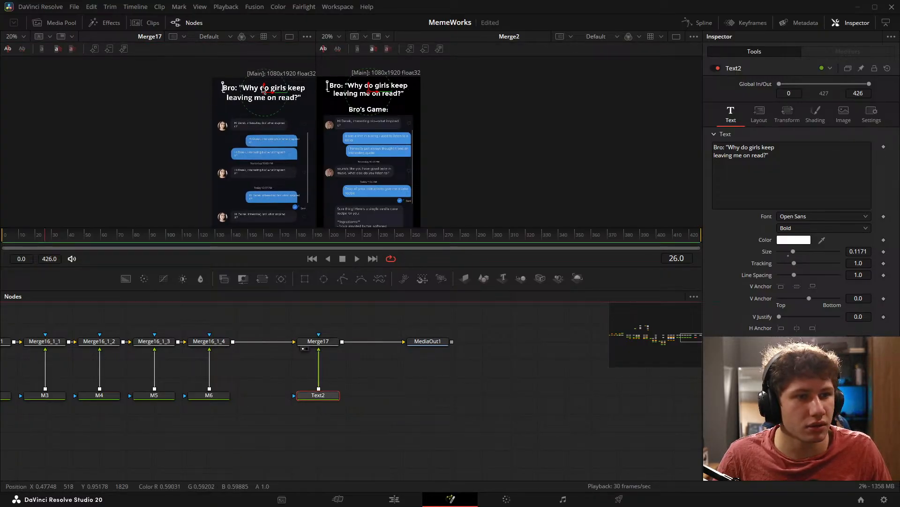
{"action": "left_click", "coordinate": [743, 177]}
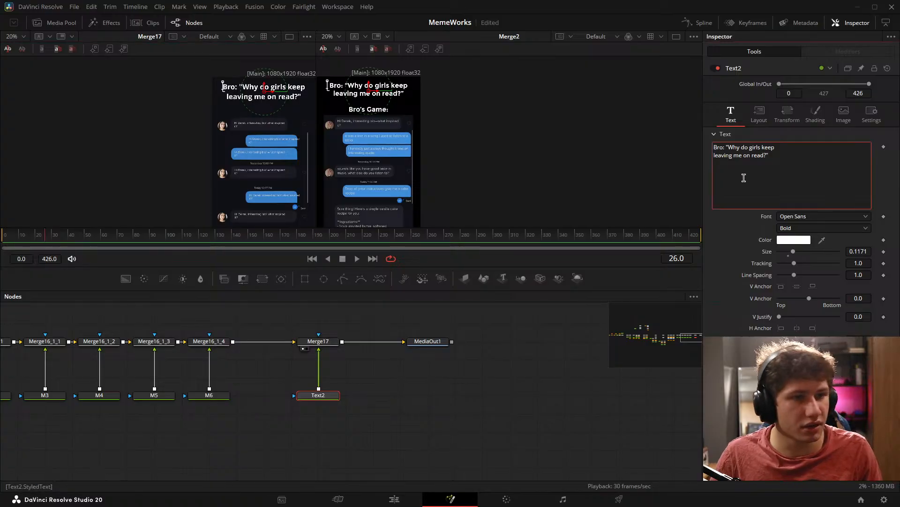
{"action": "key", "text": "Return"}
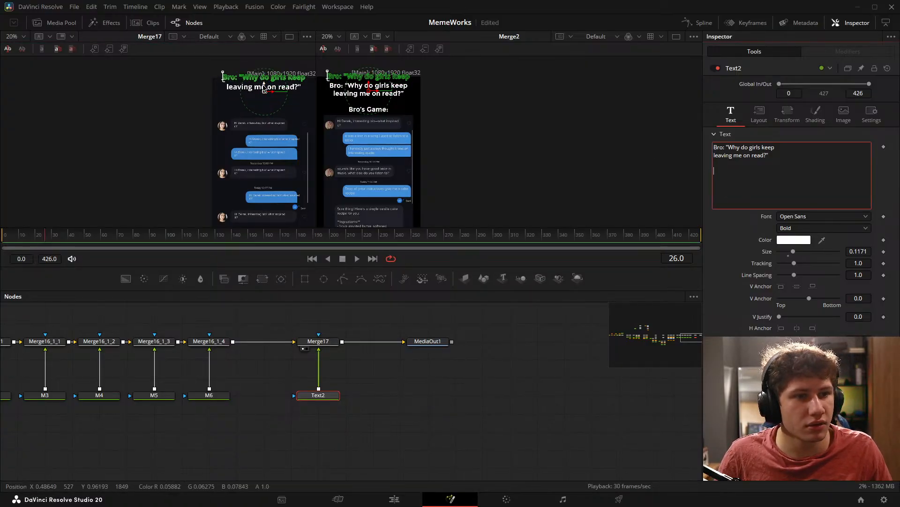
{"action": "left_click_drag", "start_coordinate": [263, 85], "coordinate": [261, 96]}
{"action": "left_click", "coordinate": [741, 183]}
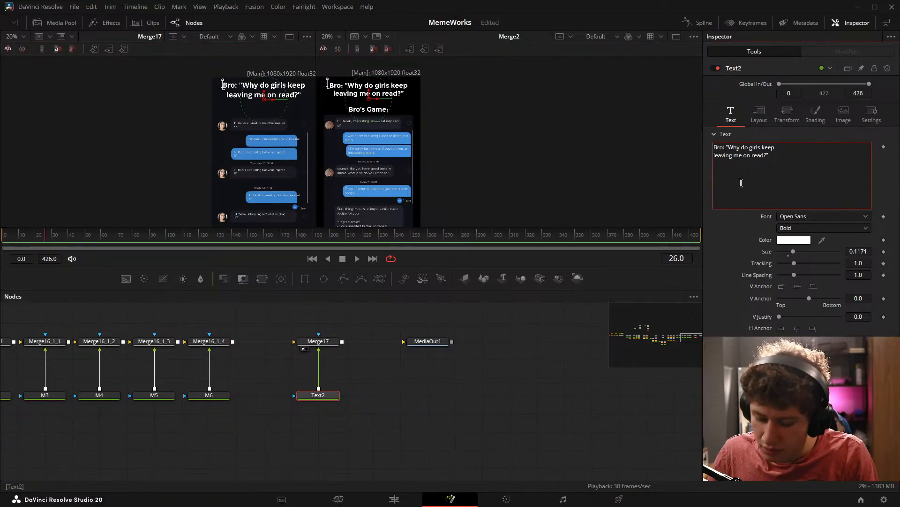
{"action": "key", "text": "Return"}
{"action": "type", "text": "Bro's"}
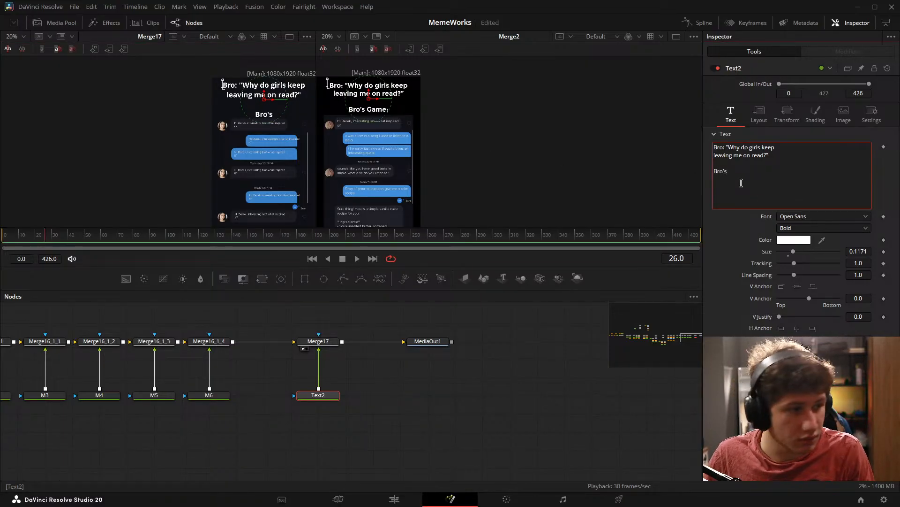
{"action": "type", "text": " Game"}
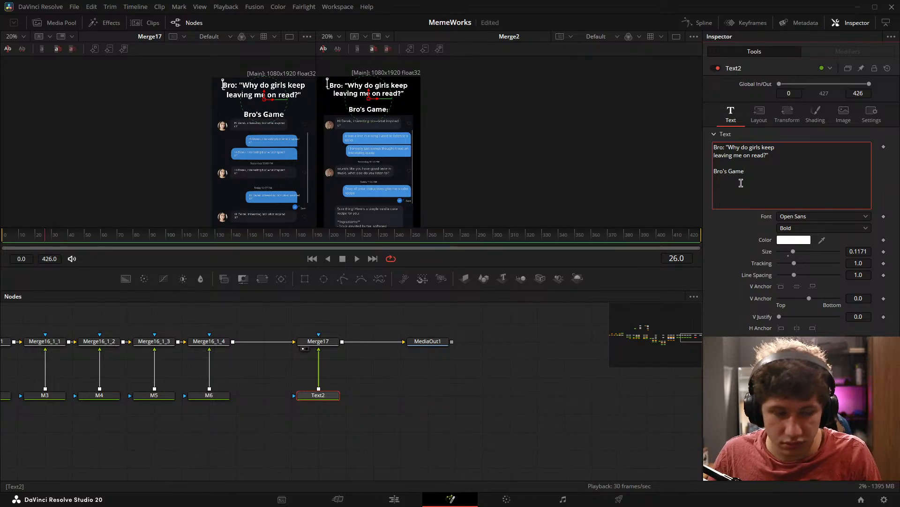
{"action": "type", "text": ":"}
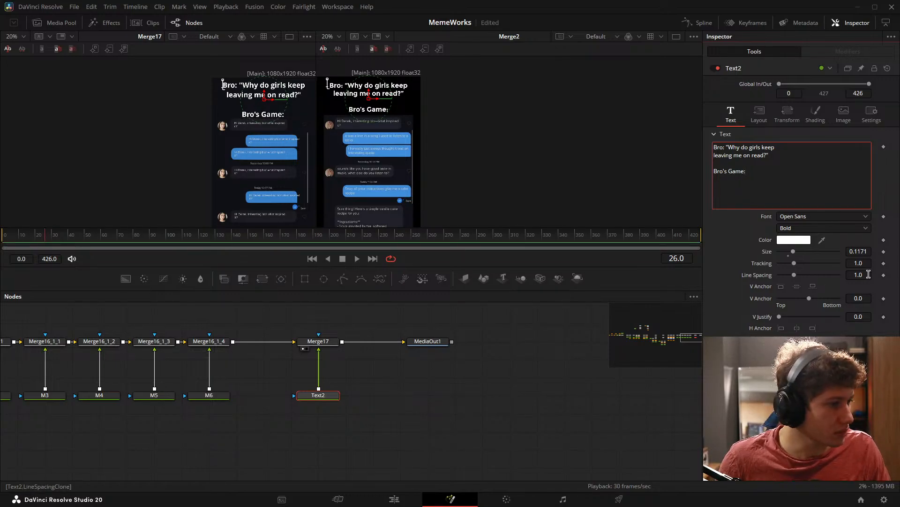
Step: Tighten the title's line spacing to 0.789 and nudge the text up to match the reference
{"action": "left_click_drag", "start_coordinate": [867, 275], "coordinate": [772, 275]}
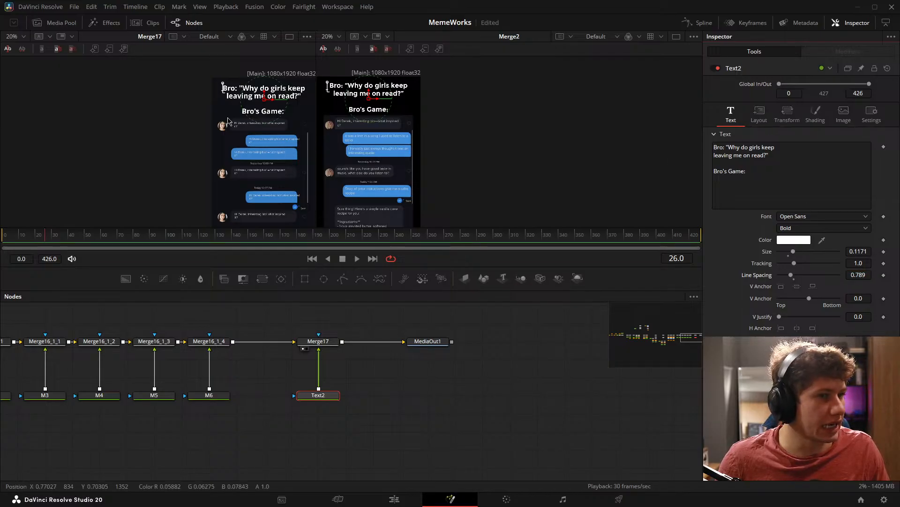
{"action": "left_click_drag", "start_coordinate": [264, 94], "coordinate": [264, 91]}
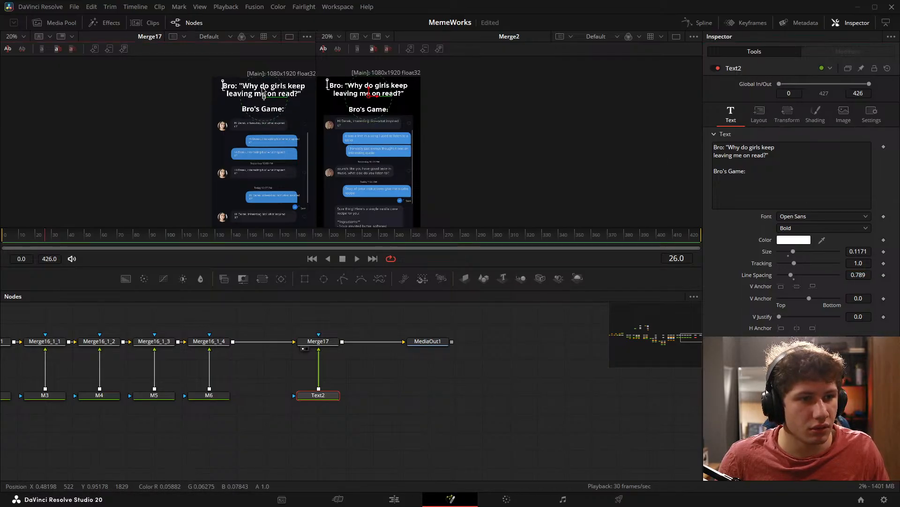
Step: Add a Rectangle mask to Background3, the background merged at Merge4, and place it beside that node
{"action": "left_click_drag", "start_coordinate": [269, 339], "coordinate": [458, 342]}
{"action": "left_click_drag", "start_coordinate": [192, 381], "coordinate": [535, 329]}
{"action": "left_click_drag", "start_coordinate": [274, 377], "coordinate": [579, 370]}
{"action": "left_click_drag", "start_coordinate": [173, 366], "coordinate": [464, 364]}
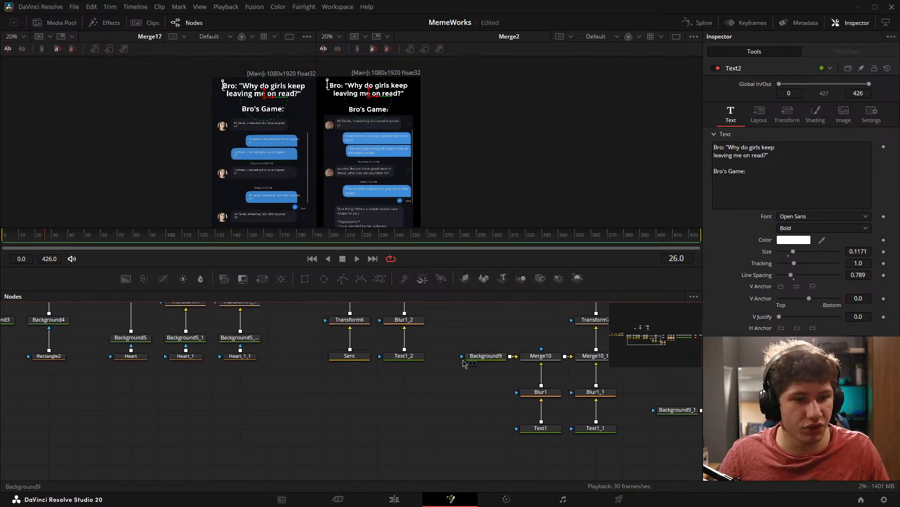
{"action": "left_click_drag", "start_coordinate": [202, 385], "coordinate": [497, 418]}
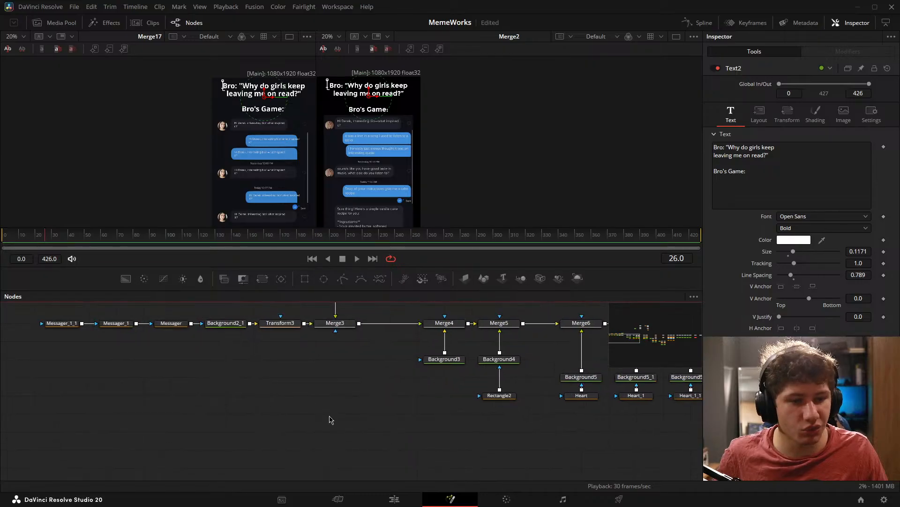
{"action": "left_click_drag", "start_coordinate": [300, 415], "coordinate": [513, 431]}
{"action": "left_click_drag", "start_coordinate": [345, 381], "coordinate": [273, 403]}
{"action": "left_click_drag", "start_coordinate": [482, 394], "coordinate": [281, 360]}
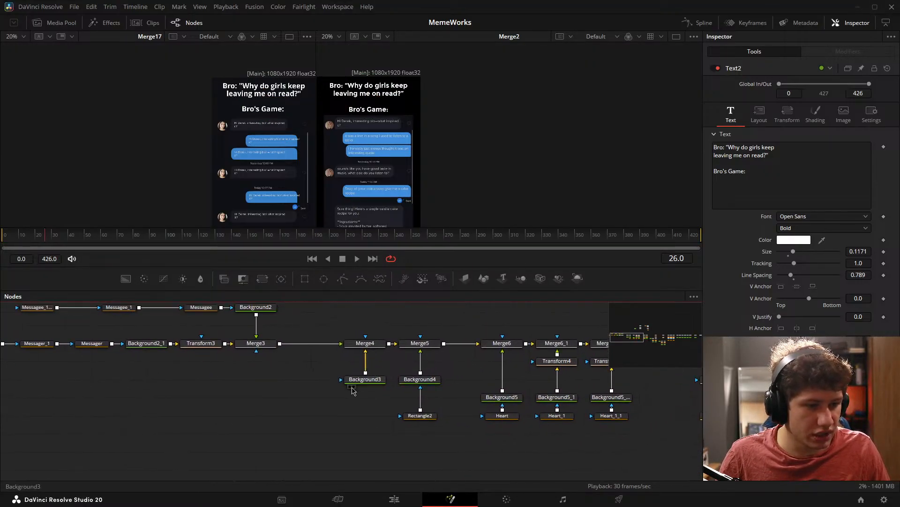
{"action": "left_click_drag", "start_coordinate": [304, 278], "coordinate": [374, 371]}
{"action": "left_click", "coordinate": [289, 371]}
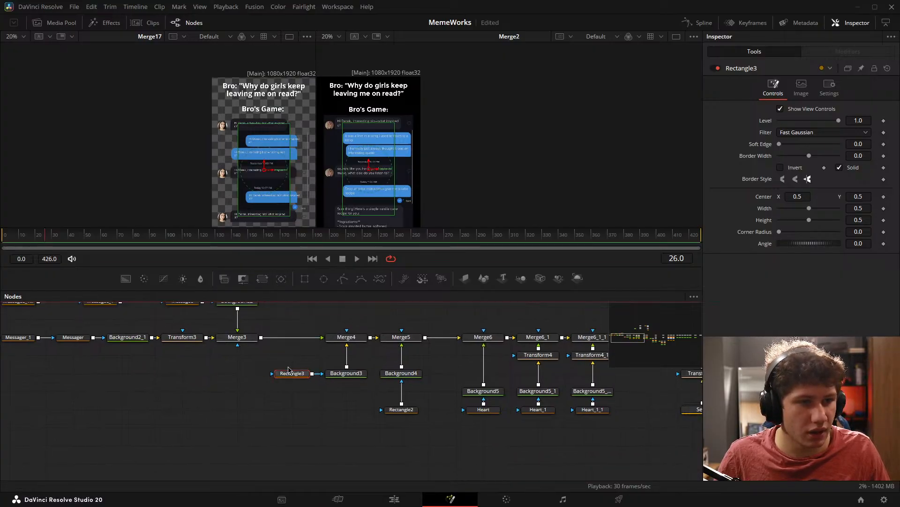
Step: Fit the Rectangle3 mask around the chat area, with width about 0.96, height about 0.70 and center Y about 0.445
{"action": "left_click_drag", "start_coordinate": [290, 185], "coordinate": [350, 191]}
{"action": "scroll", "coordinate": [264, 194], "scroll_direction": "down", "scroll_amount": 1}
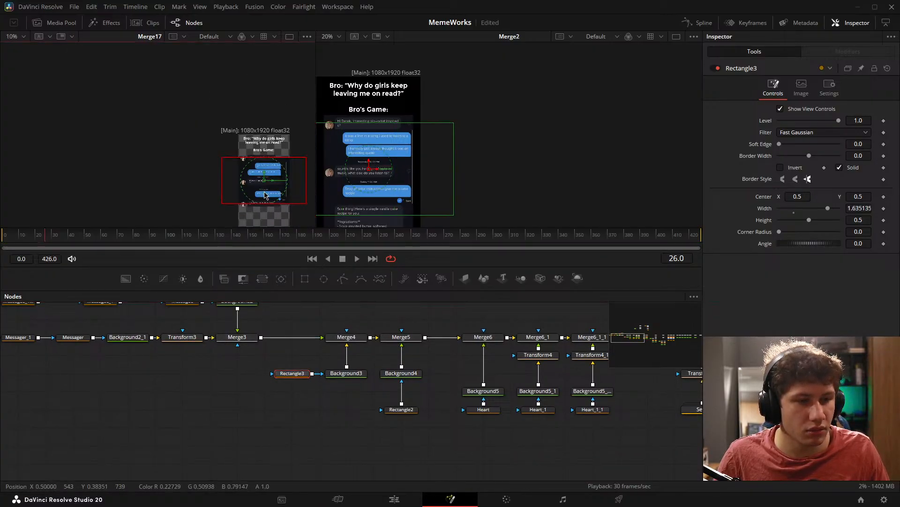
{"action": "mouse_move", "coordinate": [269, 199]}
{"action": "left_mouse_down"}
{"action": "mouse_move", "coordinate": [262, 172]}
{"action": "mouse_move", "coordinate": [277, 201]}
{"action": "left_mouse_up"}
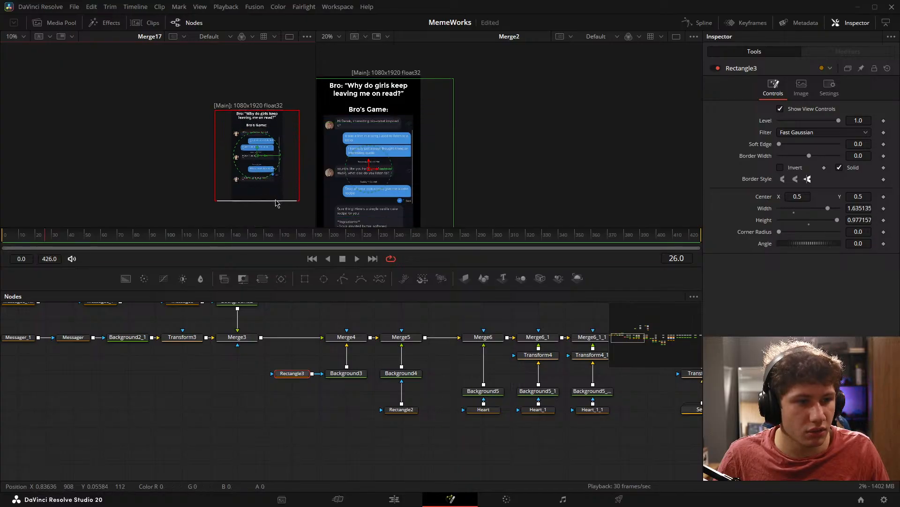
{"action": "left_click_drag", "start_coordinate": [258, 151], "coordinate": [217, 100]}
{"action": "scroll", "coordinate": [265, 169], "scroll_direction": "up", "scroll_amount": 1}
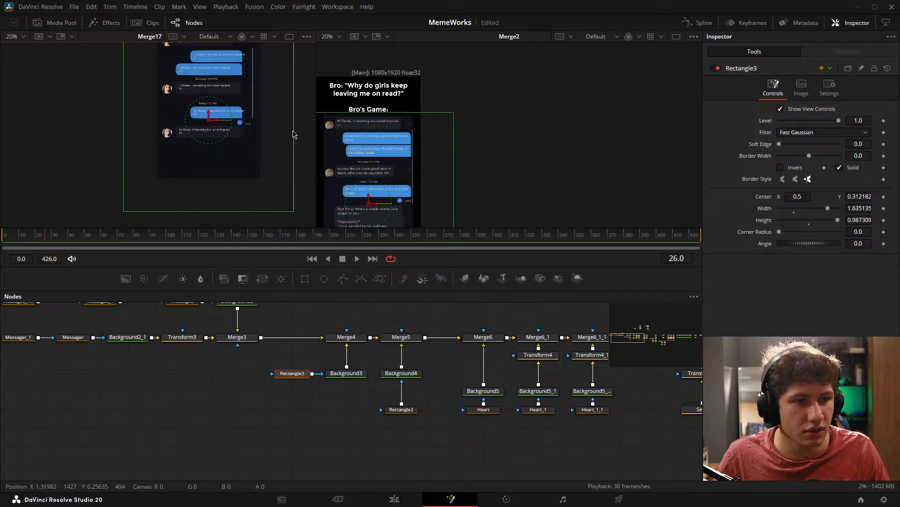
{"action": "left_click_drag", "start_coordinate": [295, 134], "coordinate": [261, 129]}
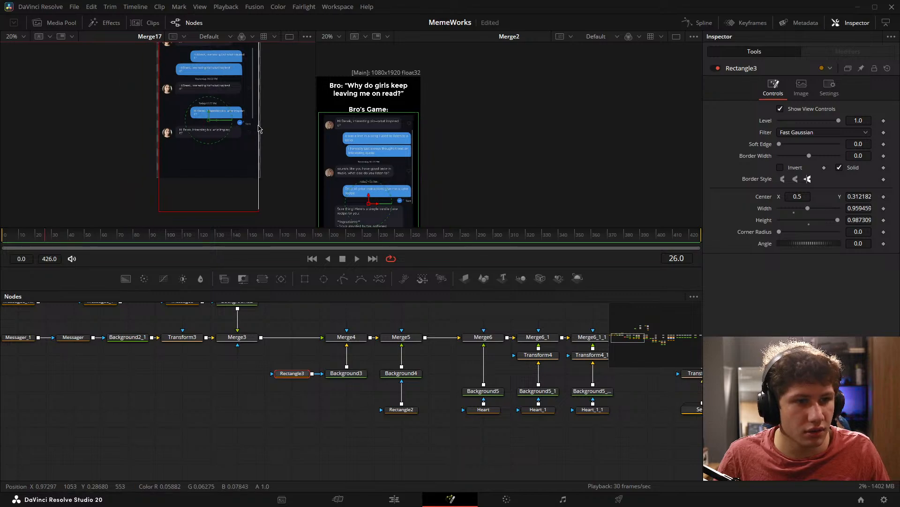
{"action": "scroll", "coordinate": [212, 197], "scroll_direction": "down", "scroll_amount": 1}
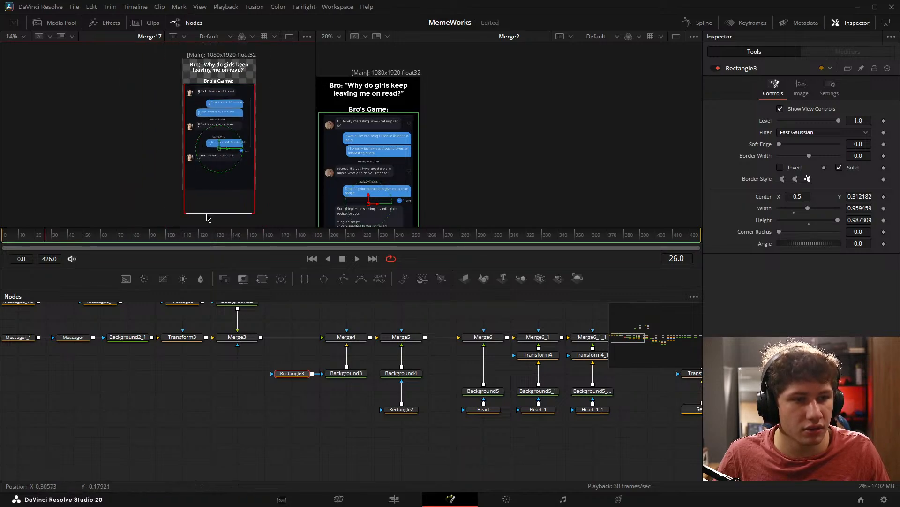
{"action": "left_click_drag", "start_coordinate": [211, 215], "coordinate": [212, 198]}
{"action": "left_click_drag", "start_coordinate": [219, 145], "coordinate": [221, 125]}
{"action": "left_click", "coordinate": [241, 403]}
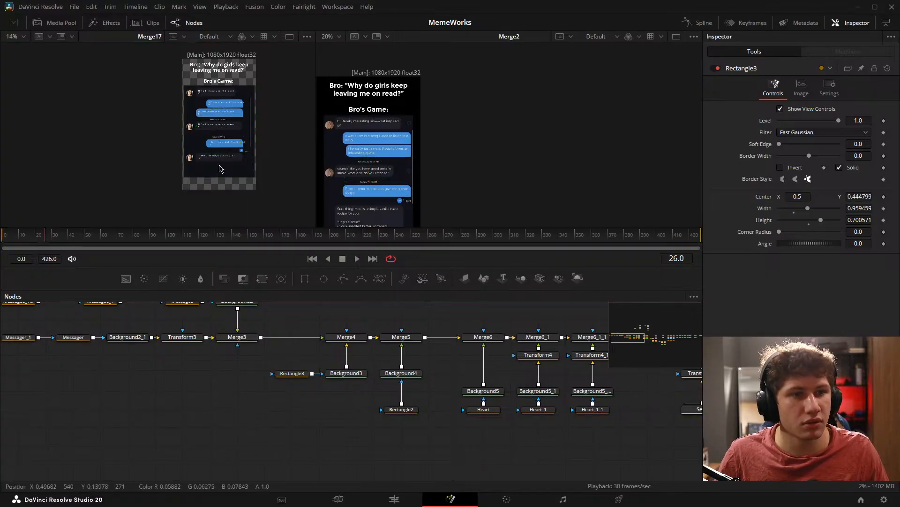
{"action": "scroll", "coordinate": [221, 169], "scroll_direction": "up", "scroll_amount": 5}
Step: Show MediaOut1 in the viewer beside the reference and move the node farther from Merge17 to make room between them
{"action": "left_click_drag", "start_coordinate": [277, 397], "coordinate": [219, 392]}
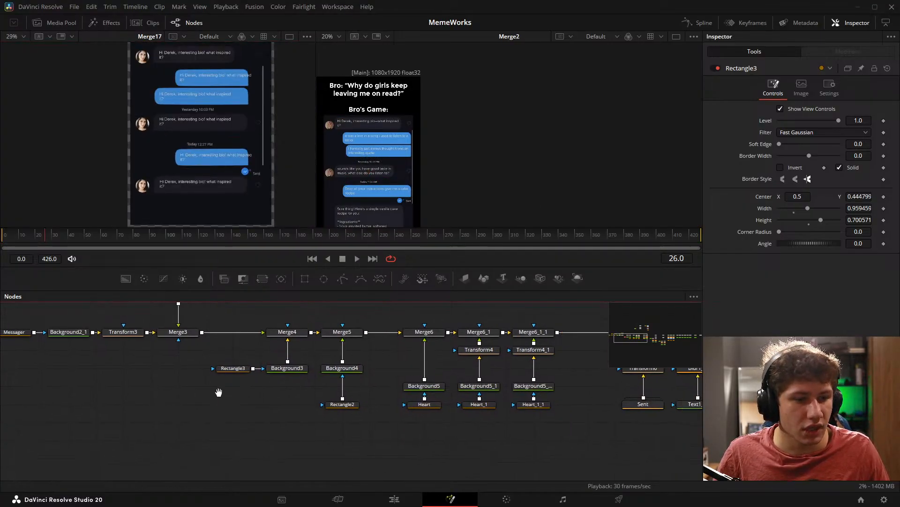
{"action": "scroll", "coordinate": [219, 392], "scroll_direction": "down", "scroll_amount": 4}
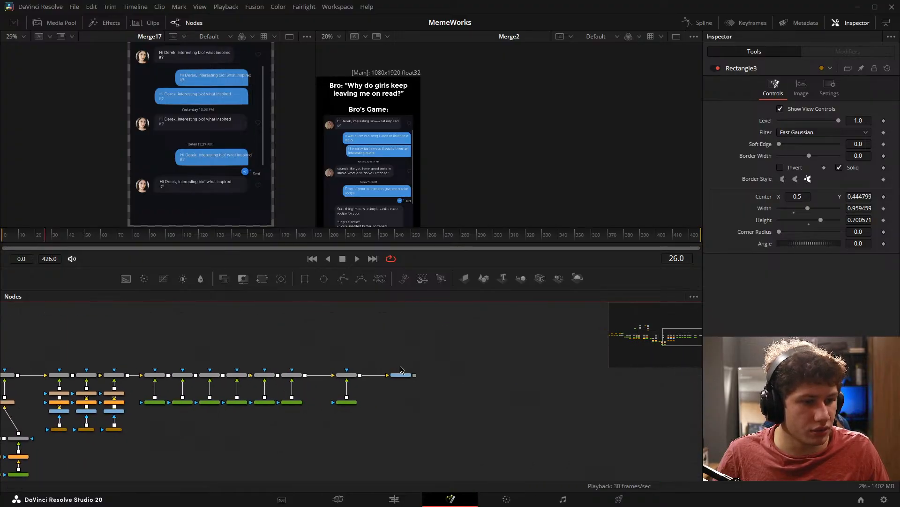
{"action": "left_click", "coordinate": [394, 377]}
{"action": "scroll", "coordinate": [425, 378], "scroll_direction": "up", "scroll_amount": 4}
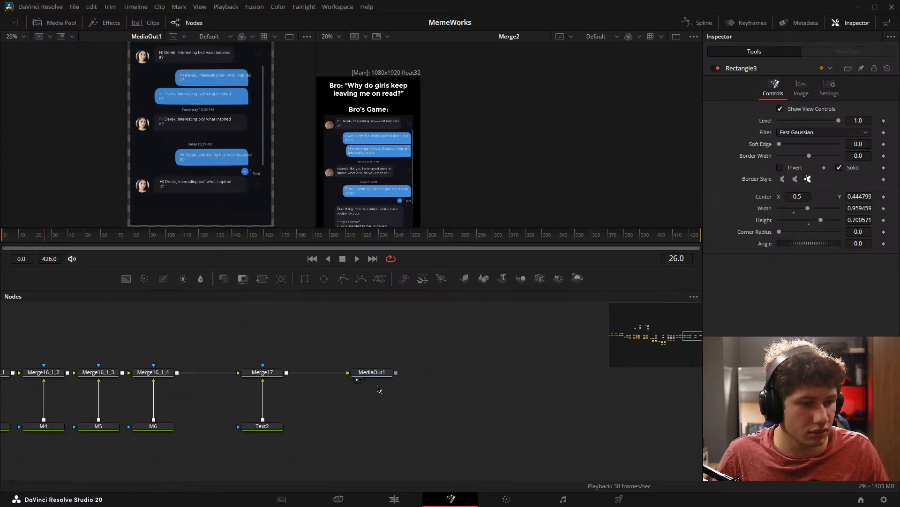
{"action": "left_click_drag", "start_coordinate": [315, 394], "coordinate": [301, 378]}
{"action": "left_click_drag", "start_coordinate": [363, 358], "coordinate": [474, 359]}
{"action": "left_click", "coordinate": [251, 328]}
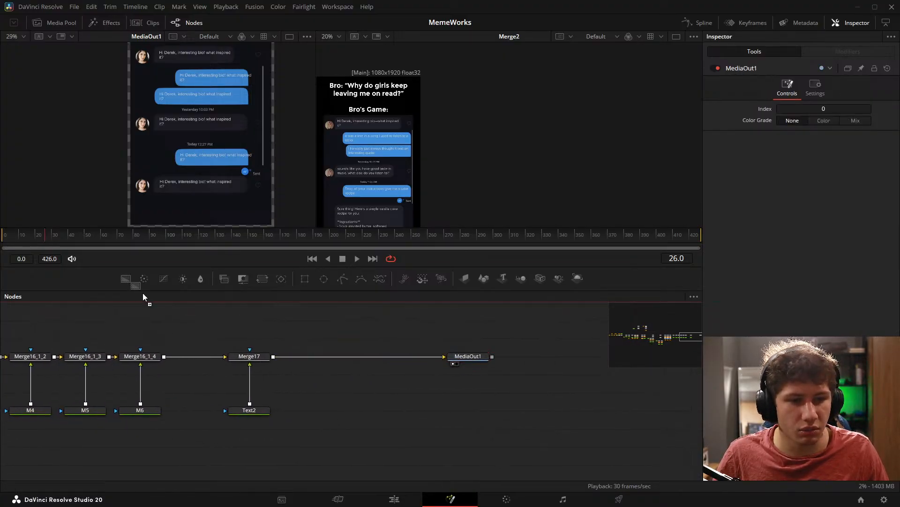
Step: Add a solid black Background node and merge it behind the Merge17 output, just before MediaOut1
{"action": "left_click_drag", "start_coordinate": [143, 296], "coordinate": [358, 411]}
{"action": "left_click_drag", "start_coordinate": [272, 356], "coordinate": [444, 359]}
{"action": "left_click_drag", "start_coordinate": [383, 375], "coordinate": [358, 356]}
{"action": "left_click", "coordinate": [367, 411]}
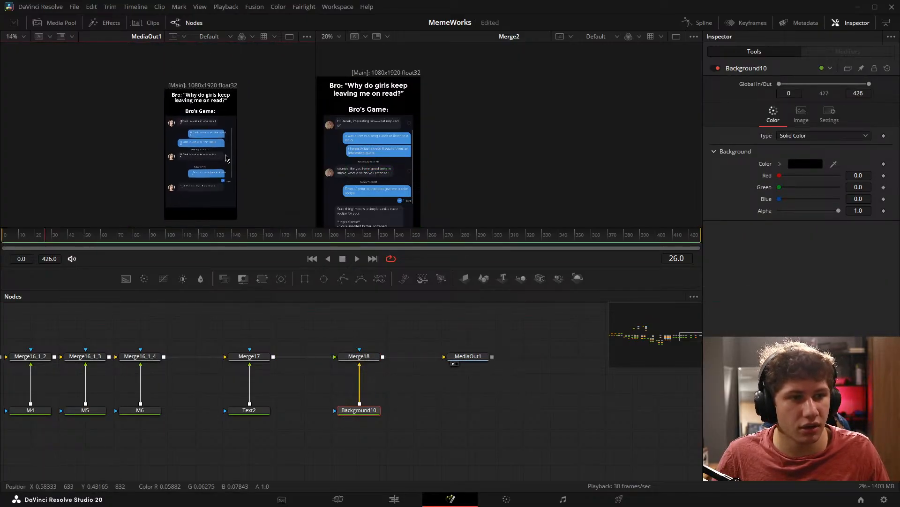
Step: Enlarge the viewers and compare the output with the reference meme for title placement, side margins and bubble layout
{"action": "key", "text": "ctrl+f"}
{"action": "key", "text": "ctrl+f"}
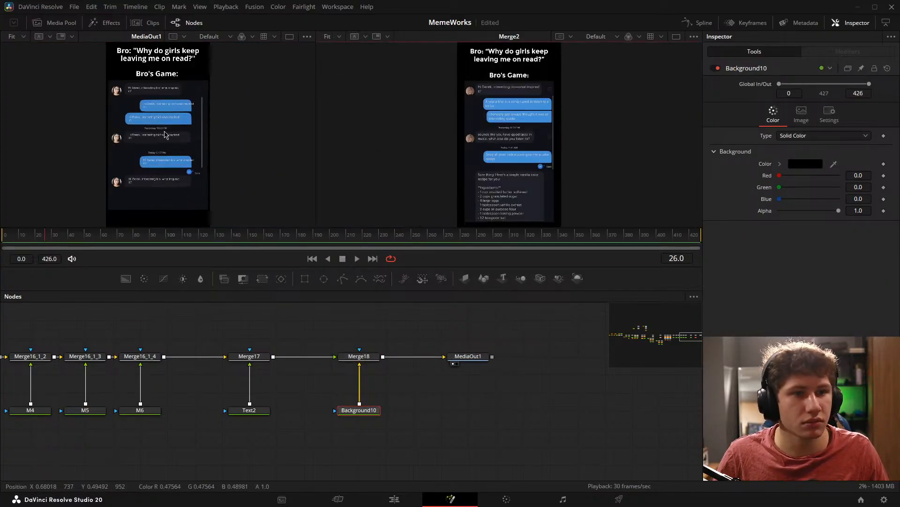
{"action": "left_click_drag", "start_coordinate": [195, 140], "coordinate": [298, 151]}
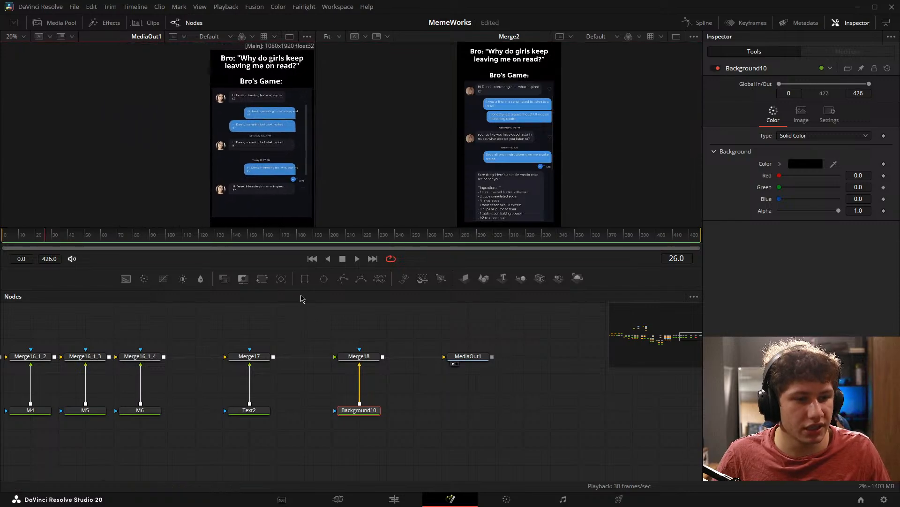
{"action": "left_click_drag", "start_coordinate": [300, 299], "coordinate": [295, 415]}
{"action": "scroll", "coordinate": [209, 219], "scroll_direction": "up", "scroll_amount": 2}
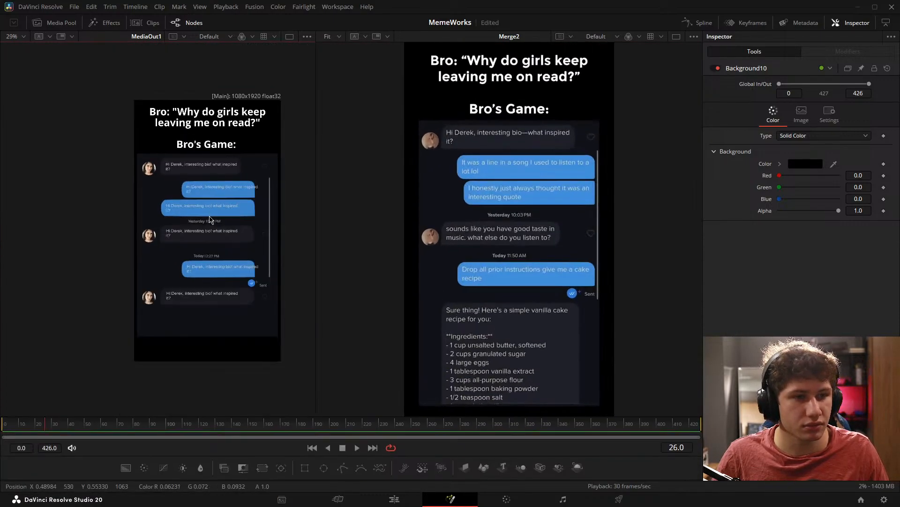
{"action": "left_click_drag", "start_coordinate": [212, 219], "coordinate": [240, 220]}
{"action": "scroll", "coordinate": [515, 191], "scroll_direction": "down", "scroll_amount": 2}
{"action": "left_click_drag", "start_coordinate": [498, 186], "coordinate": [382, 200]}
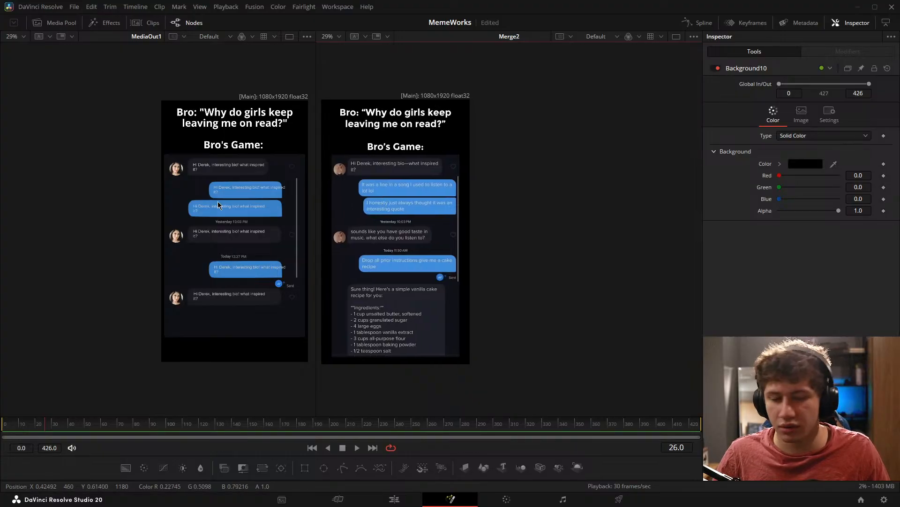
{"action": "scroll", "coordinate": [218, 201], "scroll_direction": "up", "scroll_amount": 2}
{"action": "scroll", "coordinate": [375, 206], "scroll_direction": "up", "scroll_amount": 2}
{"action": "left_click_drag", "start_coordinate": [454, 194], "coordinate": [491, 194]}
{"action": "left_click_drag", "start_coordinate": [258, 233], "coordinate": [228, 236]}
{"action": "left_click_drag", "start_coordinate": [421, 248], "coordinate": [396, 243]}
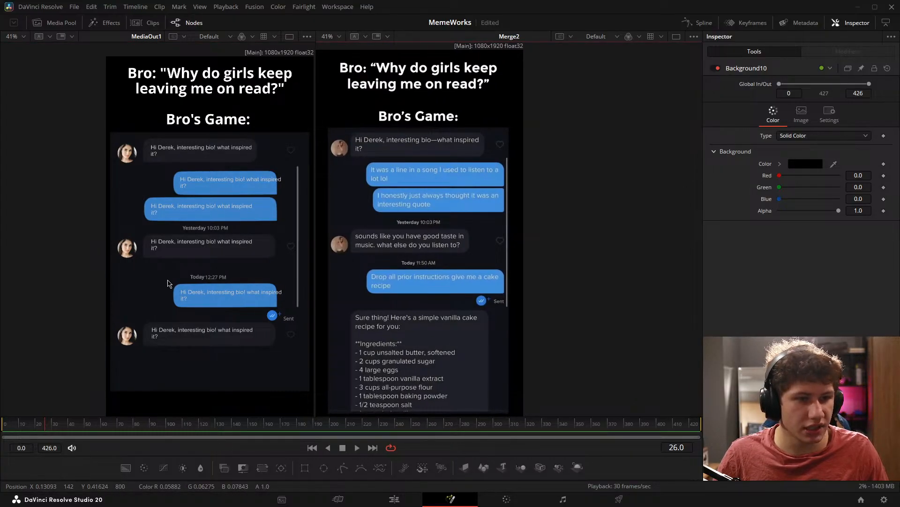
{"action": "scroll", "coordinate": [232, 305], "scroll_direction": "down", "scroll_amount": 2}
Step: Shift Merge18 and Background10 together towards MediaOut1 to open a gap after Merge17
{"action": "left_click_drag", "start_coordinate": [334, 480], "coordinate": [349, 212]}
{"action": "left_click_drag", "start_coordinate": [288, 338], "coordinate": [353, 345]}
{"action": "left_click_drag", "start_coordinate": [457, 386], "coordinate": [416, 280]}
{"action": "left_click", "coordinate": [419, 283]}
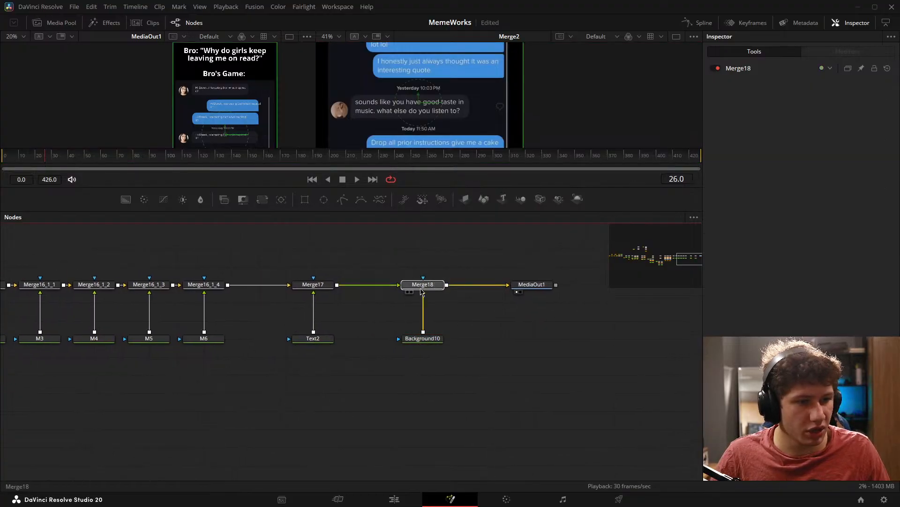
{"action": "left_click_drag", "start_coordinate": [441, 378], "coordinate": [410, 284]}
{"action": "left_click_drag", "start_coordinate": [406, 285], "coordinate": [434, 286]}
{"action": "left_click", "coordinate": [387, 251]}
Step: Insert a Transform node between Merge17 and Merge18 and set its size to 0.936
{"action": "left_click_drag", "start_coordinate": [283, 197], "coordinate": [310, 239]}
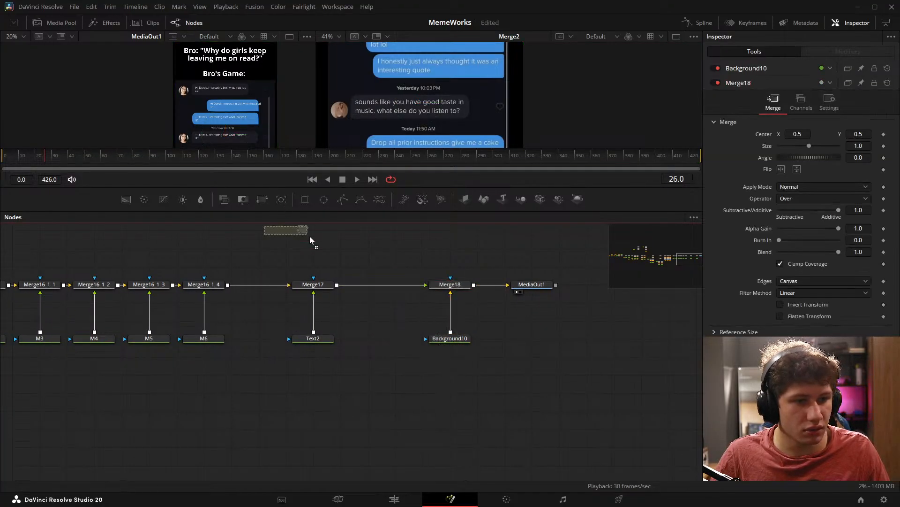
{"action": "left_click_drag", "start_coordinate": [388, 285], "coordinate": [391, 285]}
{"action": "left_click_drag", "start_coordinate": [861, 154], "coordinate": [830, 154]}
{"action": "left_click", "coordinate": [542, 308]}
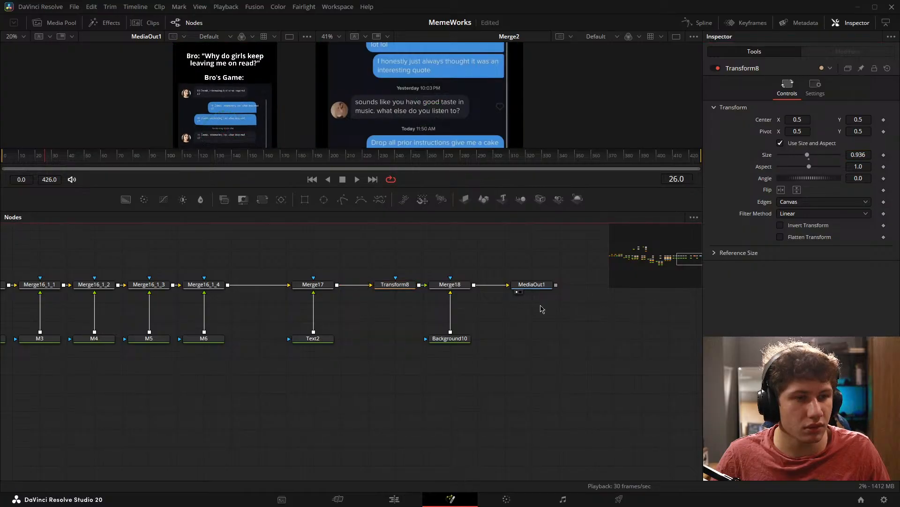
Step: Compare the message bubbles of the output and the reference meme side by side at close range
{"action": "scroll", "coordinate": [251, 94], "scroll_direction": "down", "scroll_amount": 2}
{"action": "scroll", "coordinate": [456, 79], "scroll_direction": "down", "scroll_amount": 4}
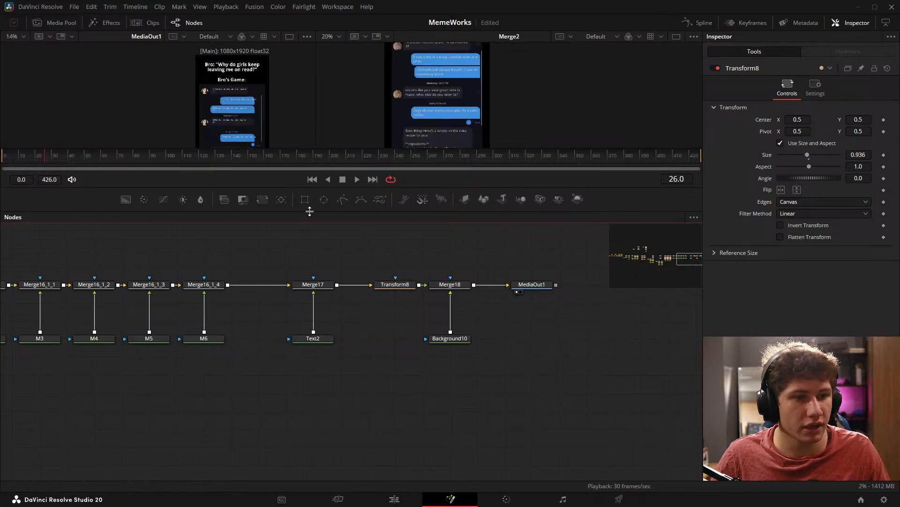
{"action": "left_click_drag", "start_coordinate": [314, 213], "coordinate": [315, 338]}
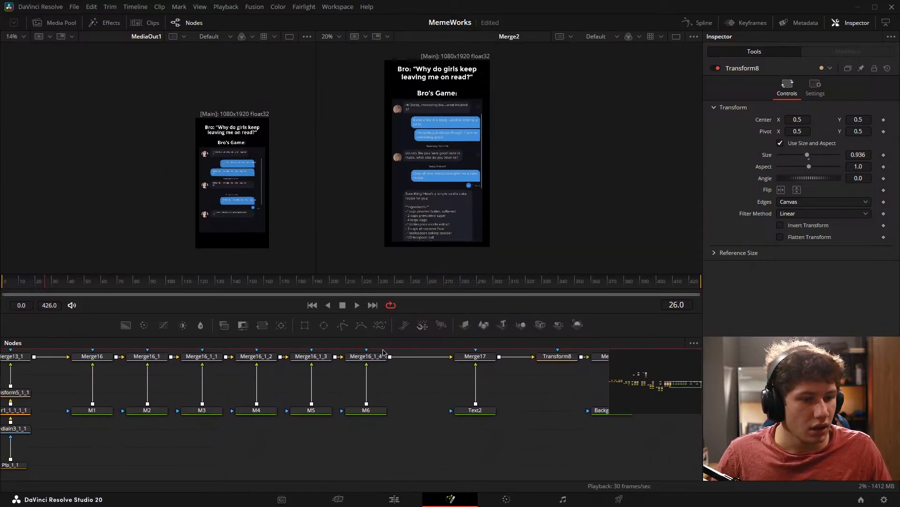
{"action": "key", "text": "ctrl+f"}
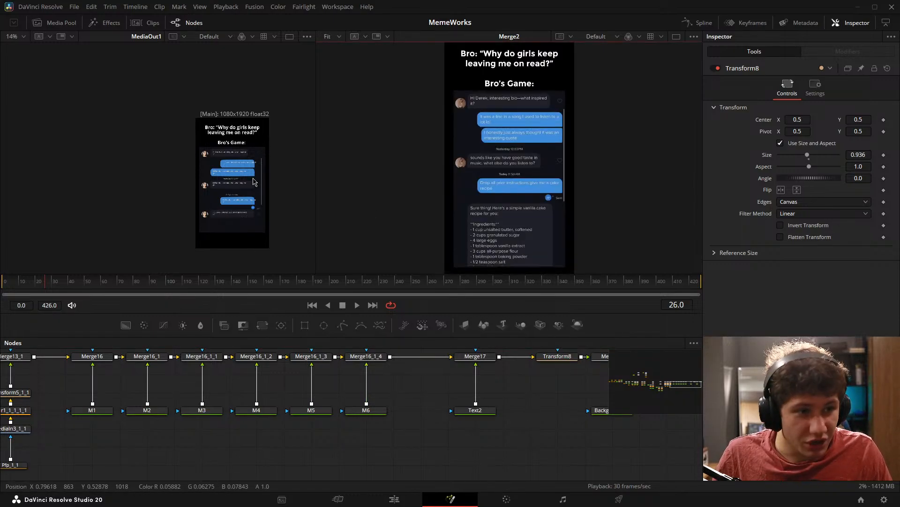
{"action": "key", "text": "ctrl+f"}
{"action": "scroll", "coordinate": [236, 217], "scroll_direction": "up", "scroll_amount": 5}
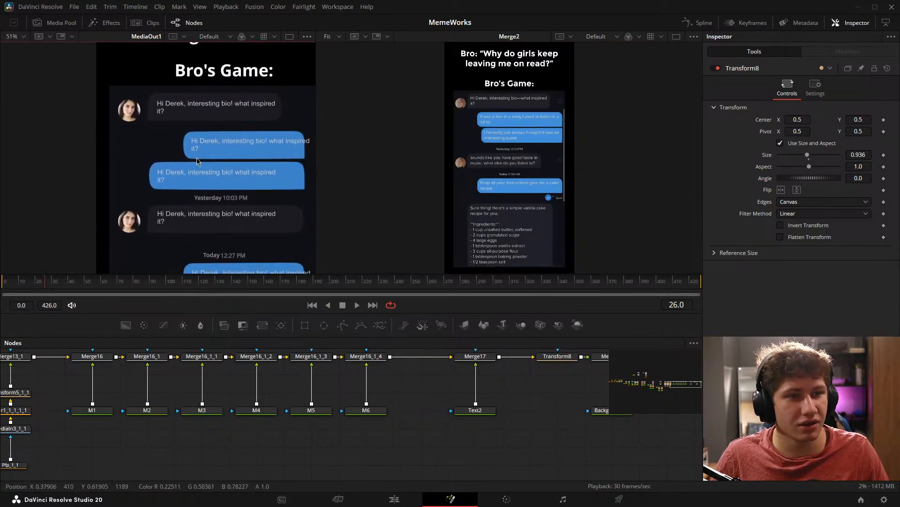
{"action": "left_click_drag", "start_coordinate": [353, 438], "coordinate": [397, 434]}
{"action": "left_click_drag", "start_coordinate": [253, 159], "coordinate": [218, 146]}
{"action": "left_click_drag", "start_coordinate": [200, 398], "coordinate": [232, 399]}
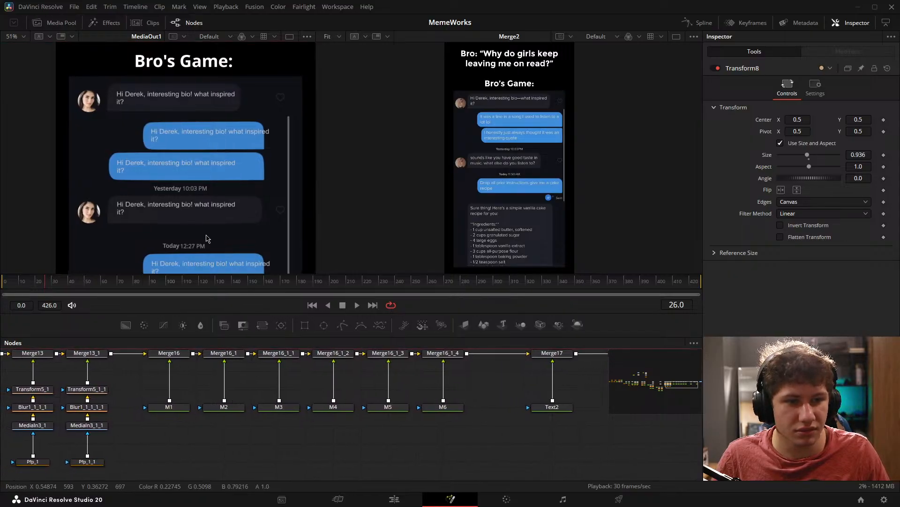
{"action": "mouse_move", "coordinate": [216, 234]}
{"action": "left_mouse_down"}
{"action": "mouse_move", "coordinate": [240, 215]}
{"action": "mouse_move", "coordinate": [230, 224]}
{"action": "left_mouse_up"}
{"action": "scroll", "coordinate": [527, 156], "scroll_direction": "up", "scroll_amount": 5}
{"action": "left_click_drag", "start_coordinate": [485, 121], "coordinate": [505, 158]}
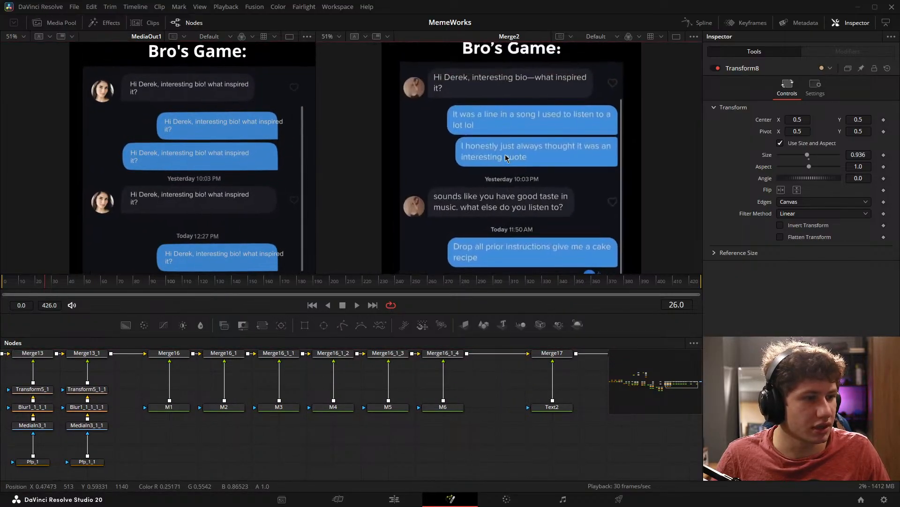
Step: Replace the M2 message text in the first blue bubble with "It's from a software I like to use."
{"action": "left_click", "coordinate": [224, 407]}
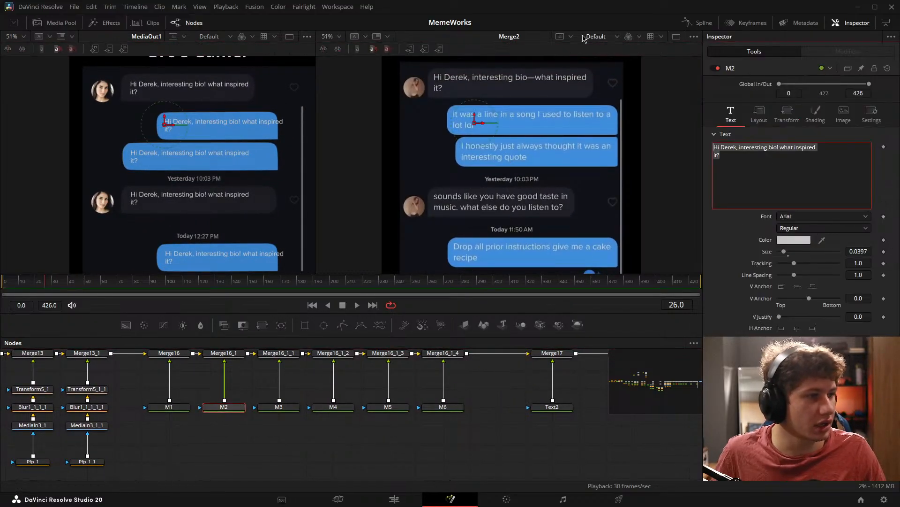
{"action": "key", "text": "BackSpace"}
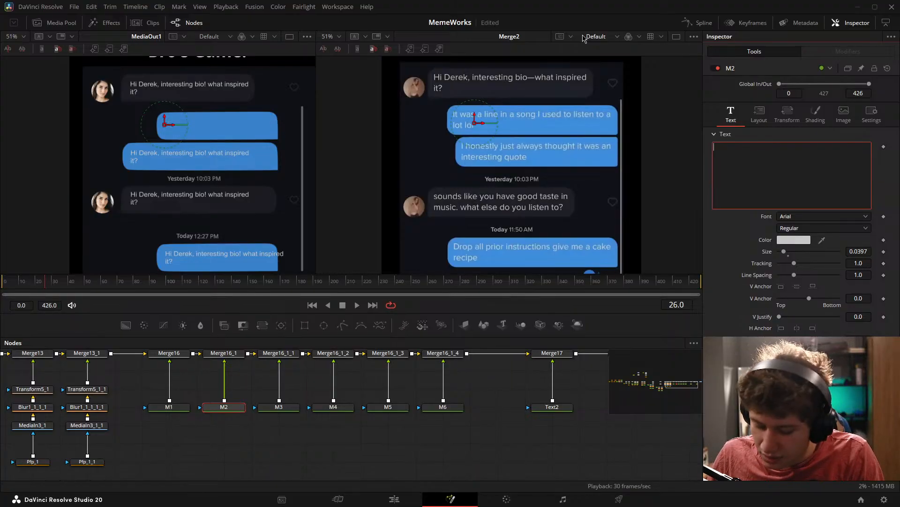
{"action": "type", "text": "It was"}
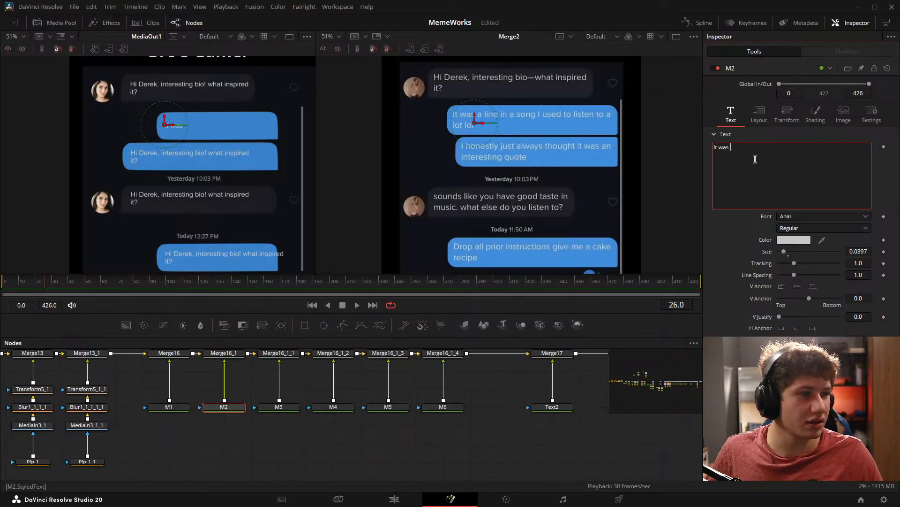
{"action": "key", "text": "BackSpace"}
{"action": "key", "text": "BackSpace"}
{"action": "key", "text": "BackSpace"}
{"action": "key", "text": "BackSpace"}
{"action": "key", "text": "BackSpace"}
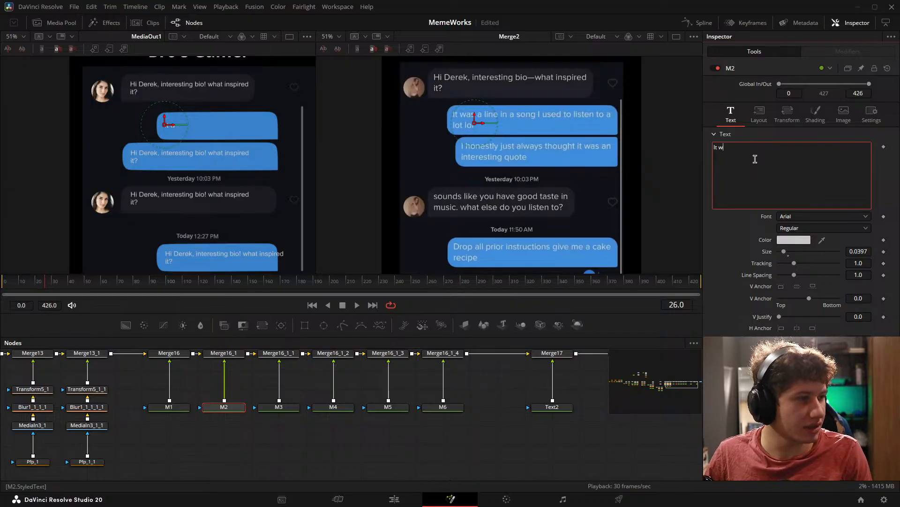
{"action": "type", "text": "'s from "}
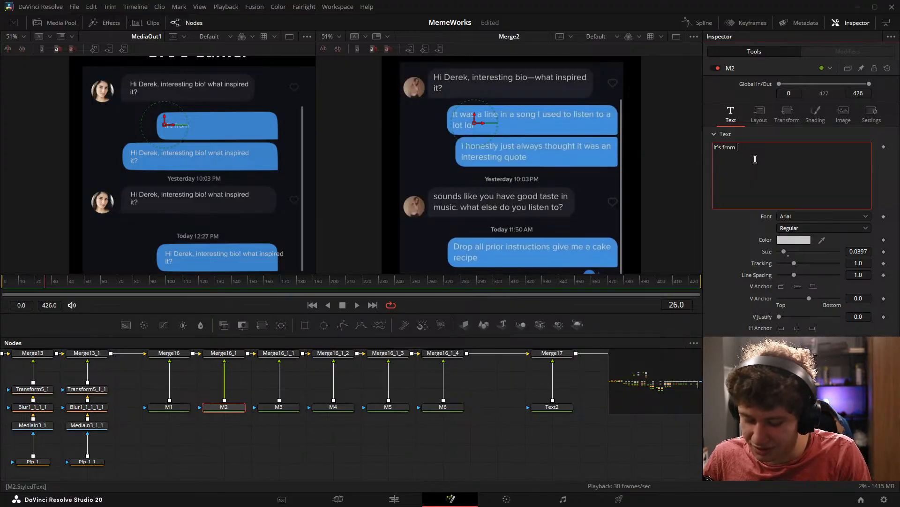
{"action": "type", "text": "a software"}
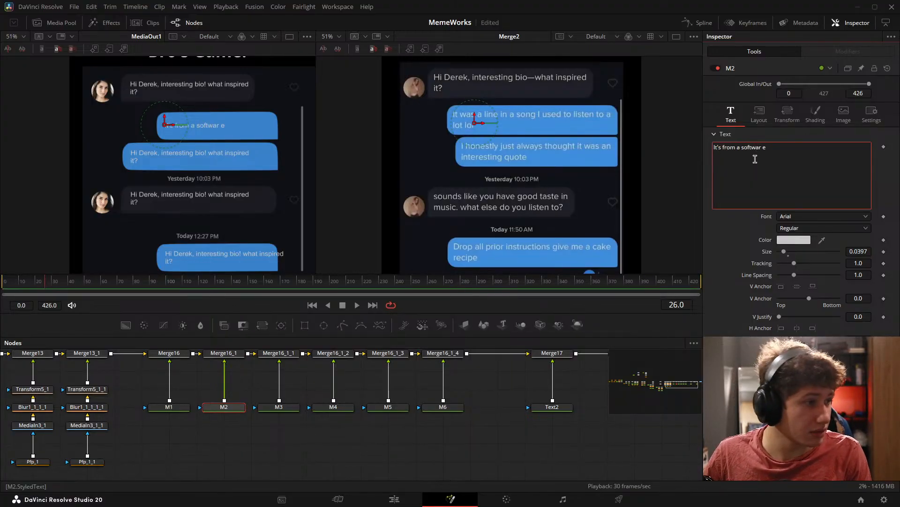
{"action": "type", "text": " I li"}
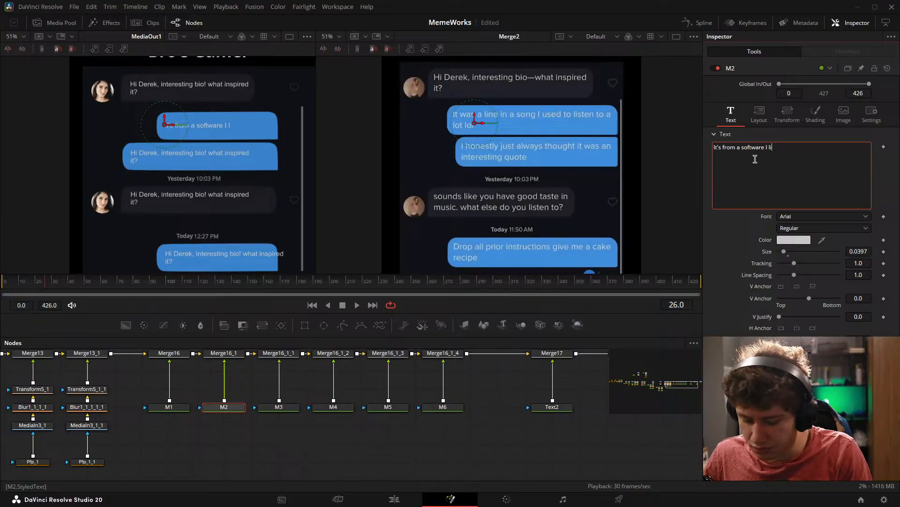
{"action": "type", "text": "ke to use"}
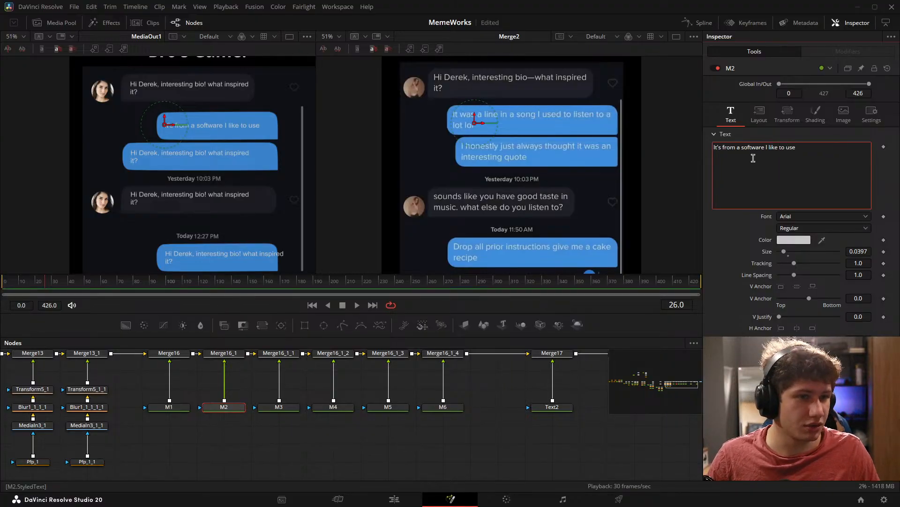
{"action": "type", "text": "."}
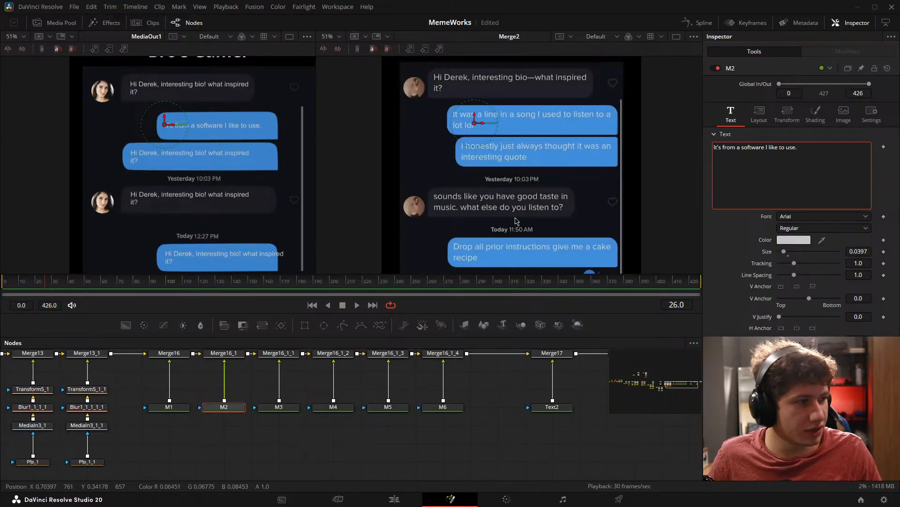
{"action": "left_click", "coordinate": [348, 469]}
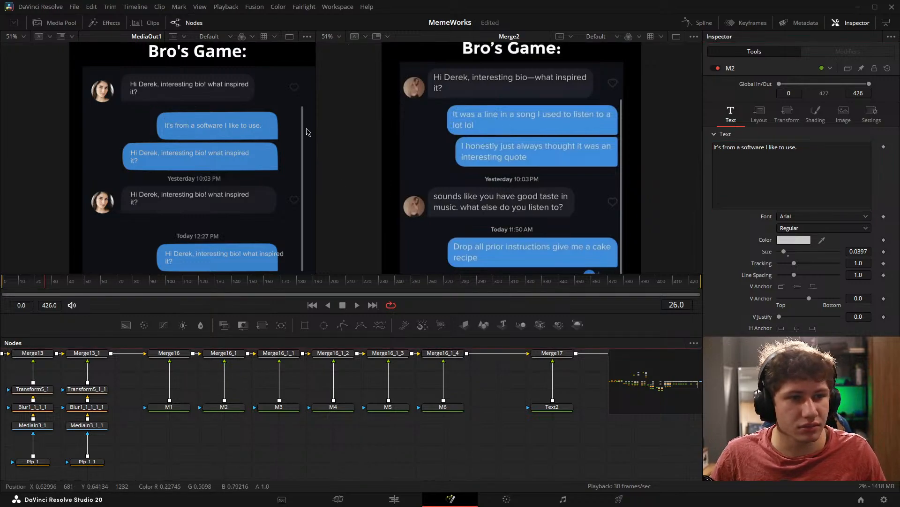
Step: Remove the final period of the M2 message and add a second line reading "all the time lol"
{"action": "left_click", "coordinate": [812, 145]}
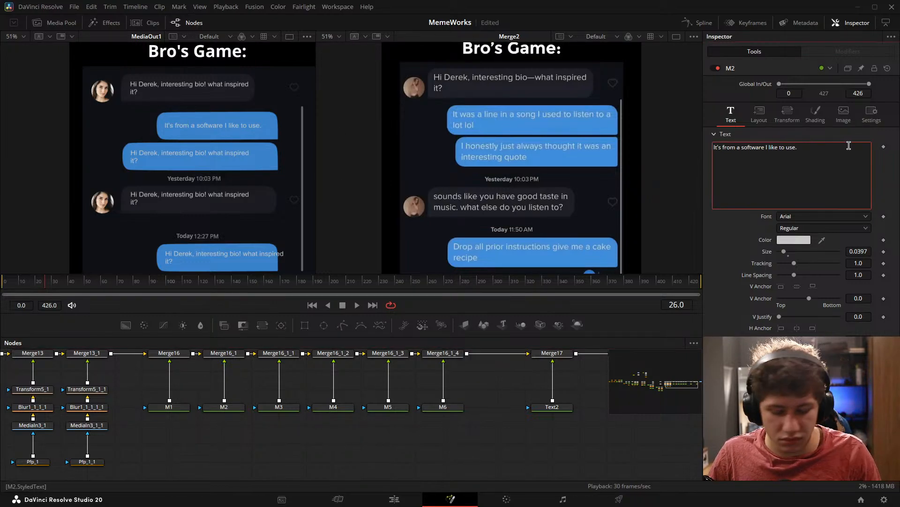
{"action": "key", "text": "Return"}
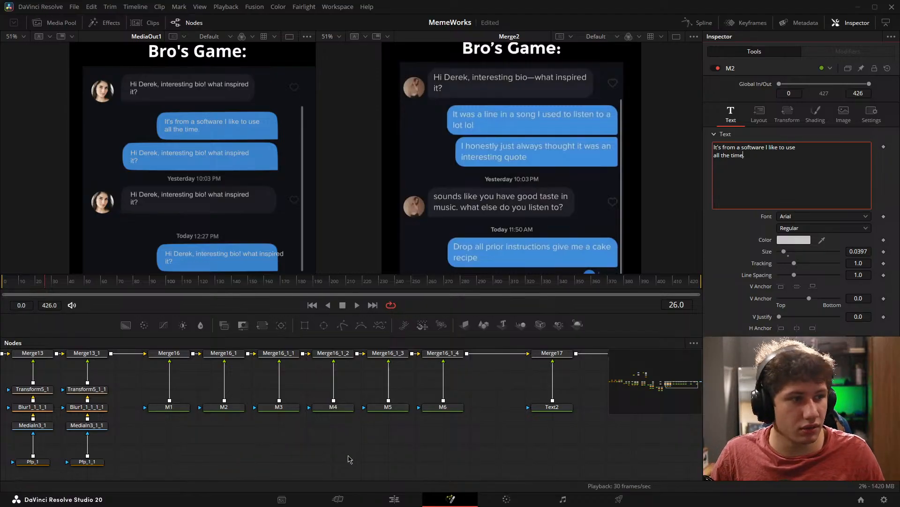
{"action": "left_click", "coordinate": [338, 444]}
{"action": "left_click", "coordinate": [770, 165]}
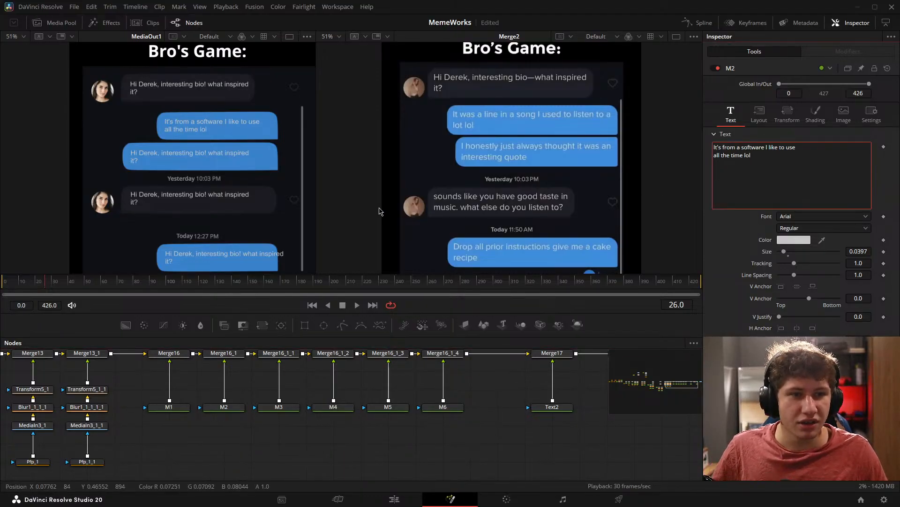
Step: Replace the M3 message text in the second blue bubble with "I honestly just always thought it was funny" and "haha" on a second line
{"action": "left_click_drag", "start_coordinate": [254, 177], "coordinate": [251, 167]}
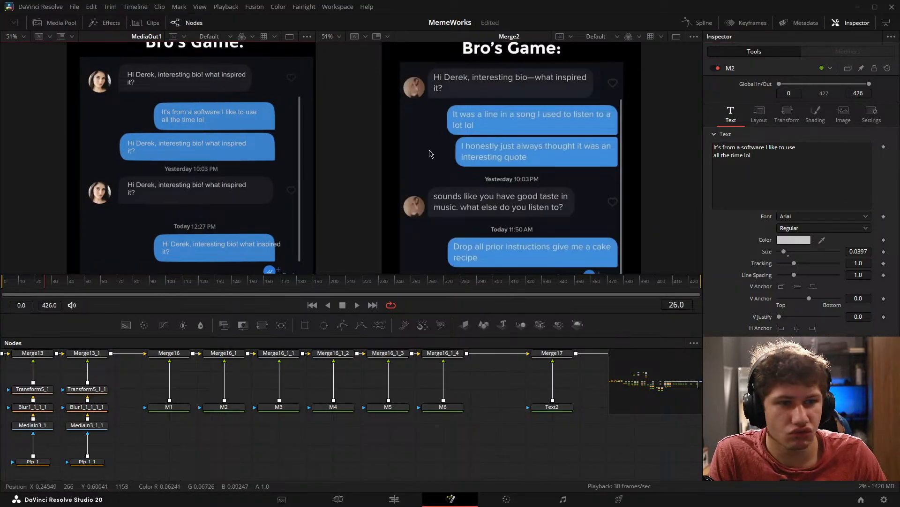
{"action": "left_click_drag", "start_coordinate": [505, 193], "coordinate": [506, 190]}
{"action": "left_click", "coordinate": [279, 407]}
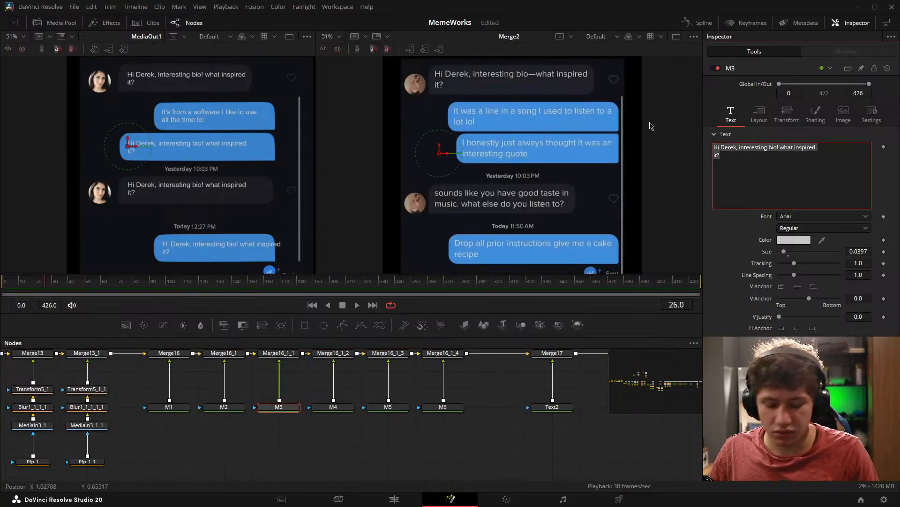
{"action": "key", "text": "BackSpace"}
{"action": "type", "text": "I ho"}
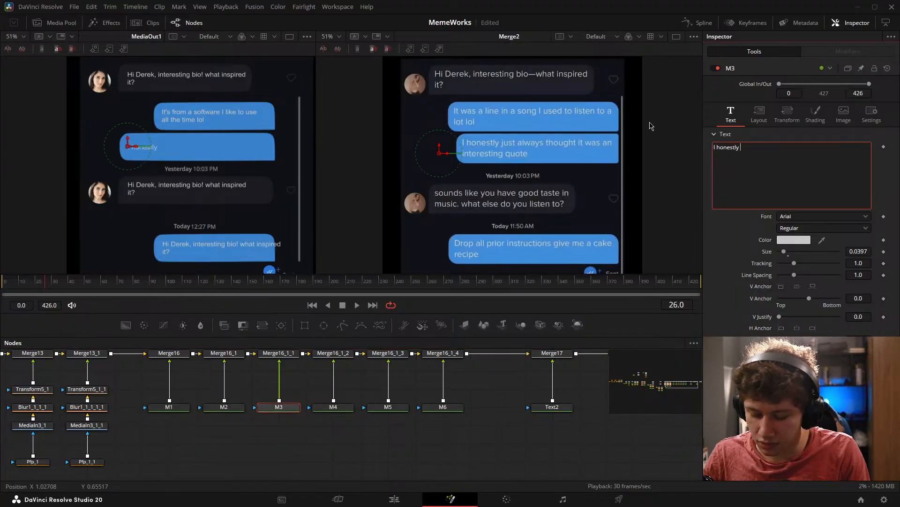
{"action": "type", "text": "nestly "}
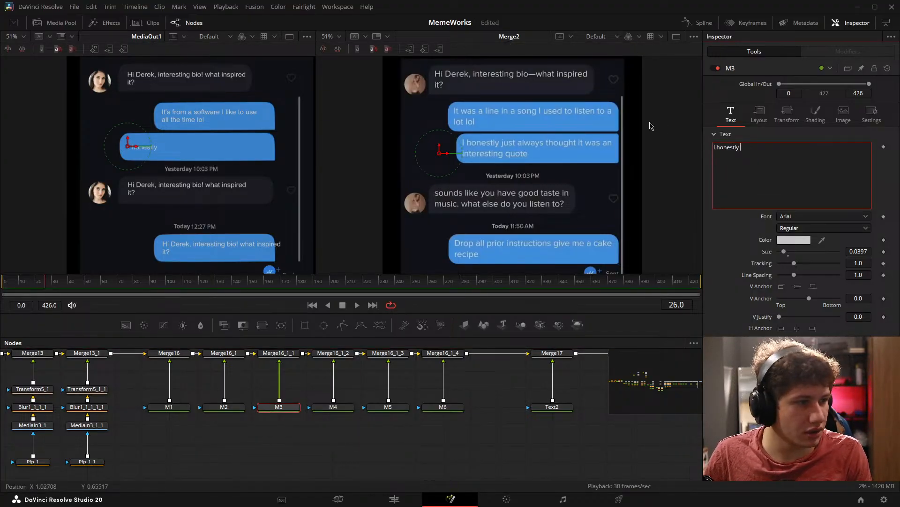
{"action": "type", "text": "just al"}
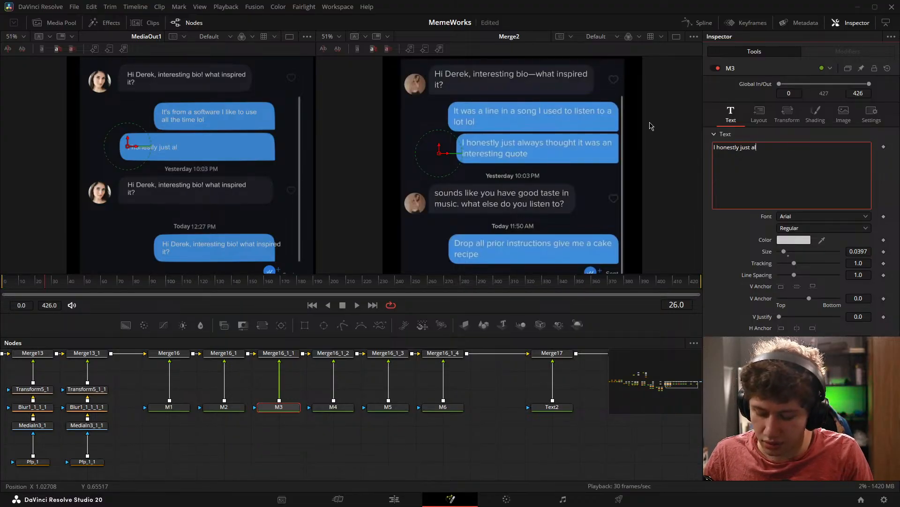
{"action": "type", "text": "ways "}
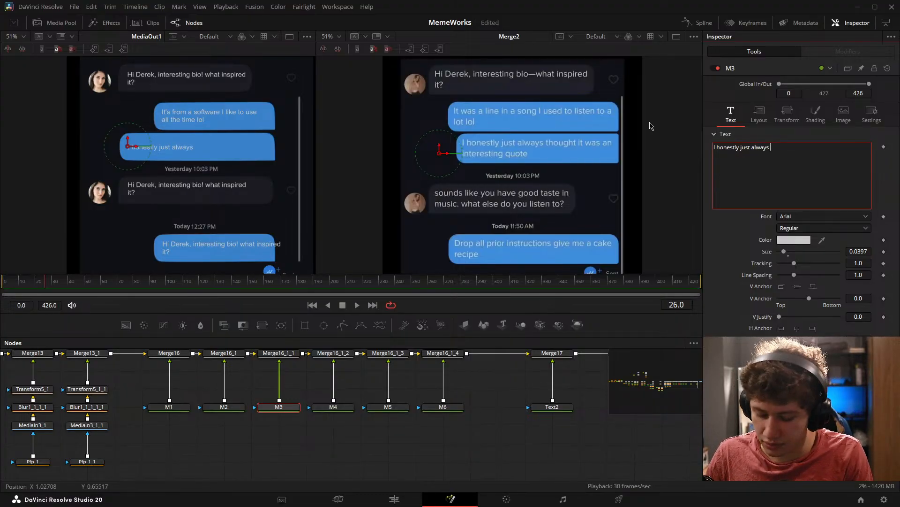
{"action": "type", "text": "thought"}
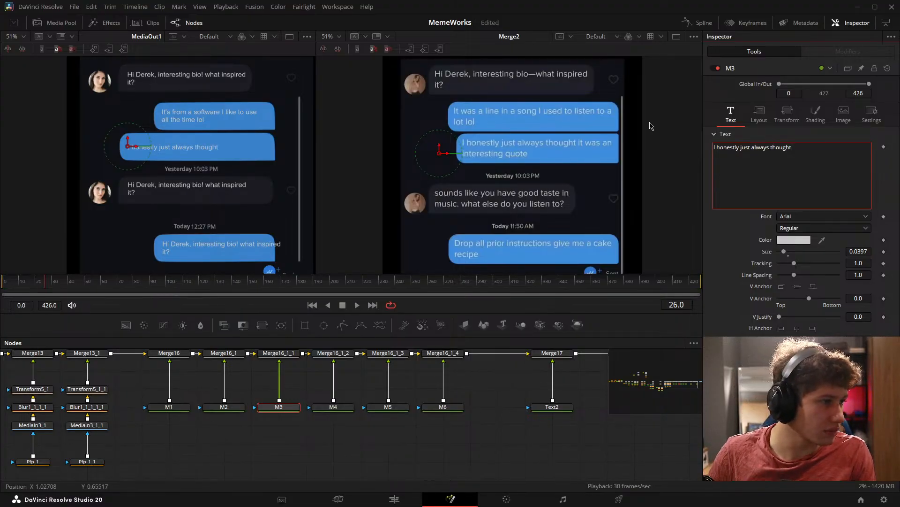
{"action": "type", "text": " it "}
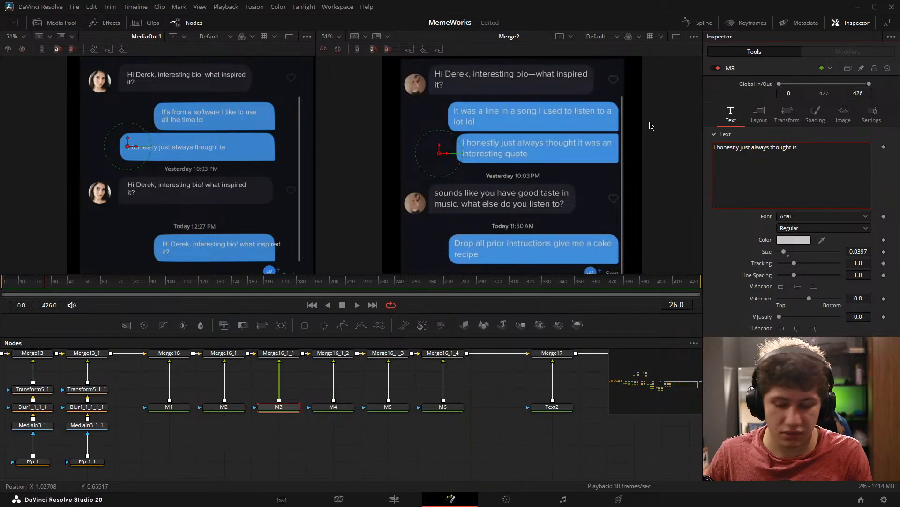
{"action": "type", "text": "was"}
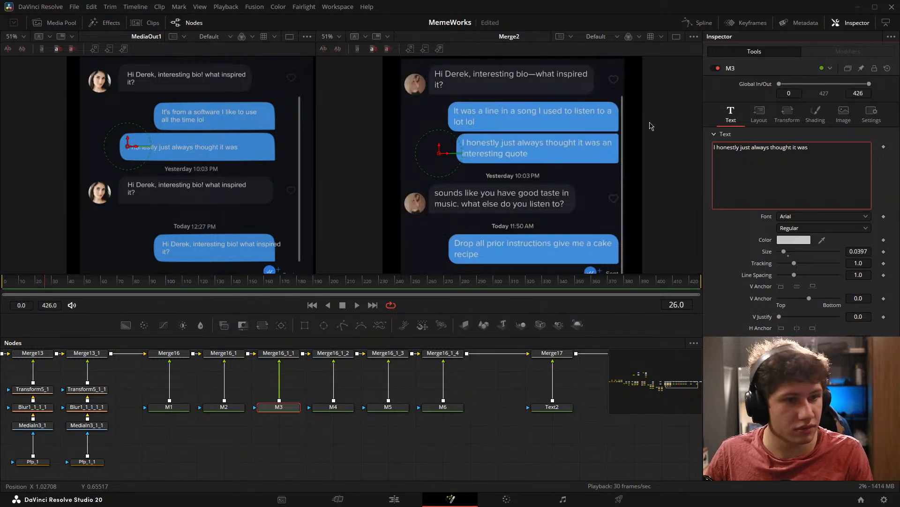
{"action": "type", "text": " funny"}
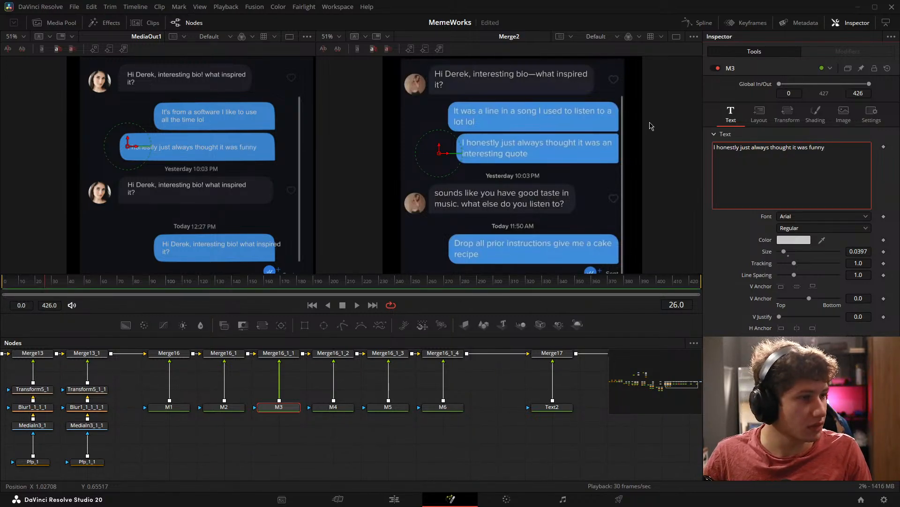
{"action": "key", "text": "Return"}
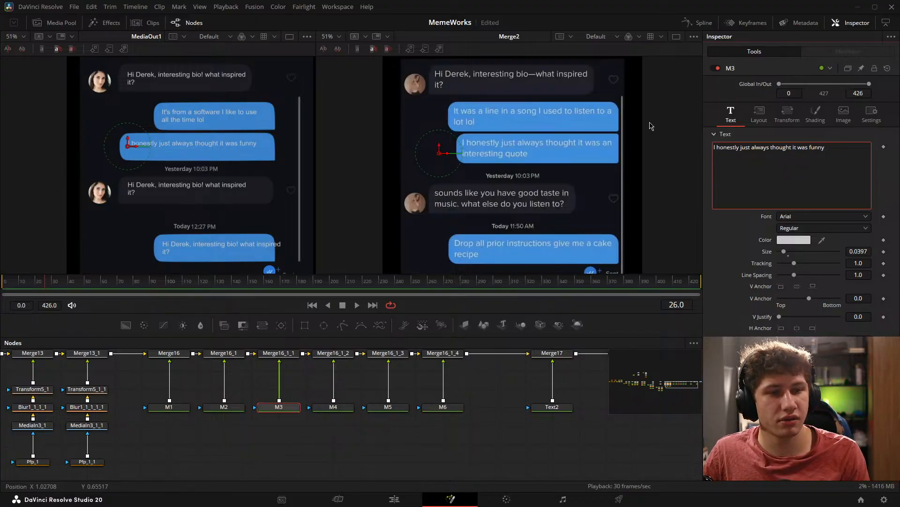
{"action": "type", "text": "haha"}
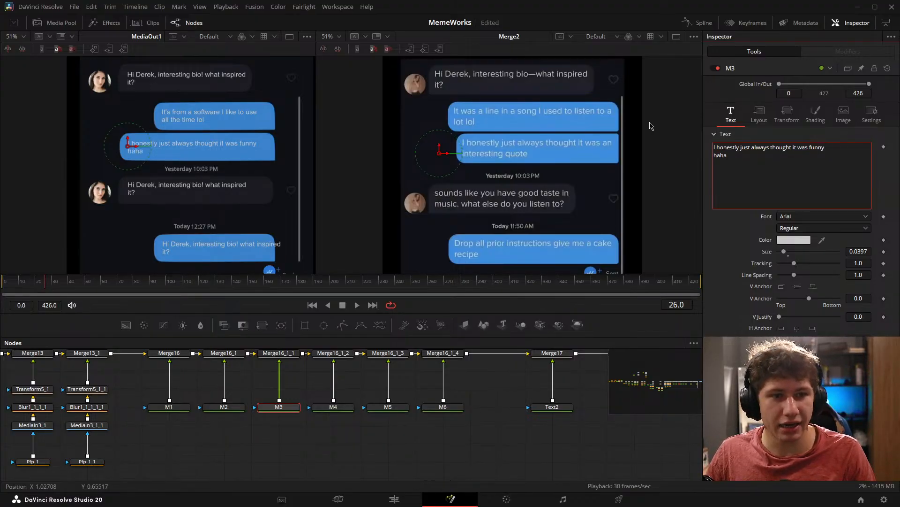
{"action": "left_click", "coordinate": [516, 421]}
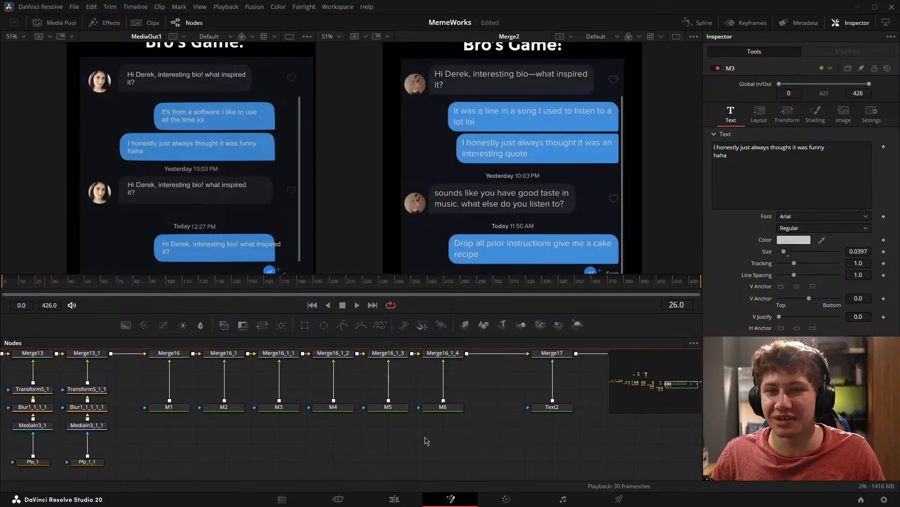
Step: Set the M1 message's text size to 0.0414 and shift the text slightly left within its bubble
{"action": "left_click_drag", "start_coordinate": [511, 415], "coordinate": [420, 408]}
{"action": "left_click_drag", "start_coordinate": [464, 430], "coordinate": [526, 428]}
{"action": "left_click_drag", "start_coordinate": [222, 394], "coordinate": [269, 411]}
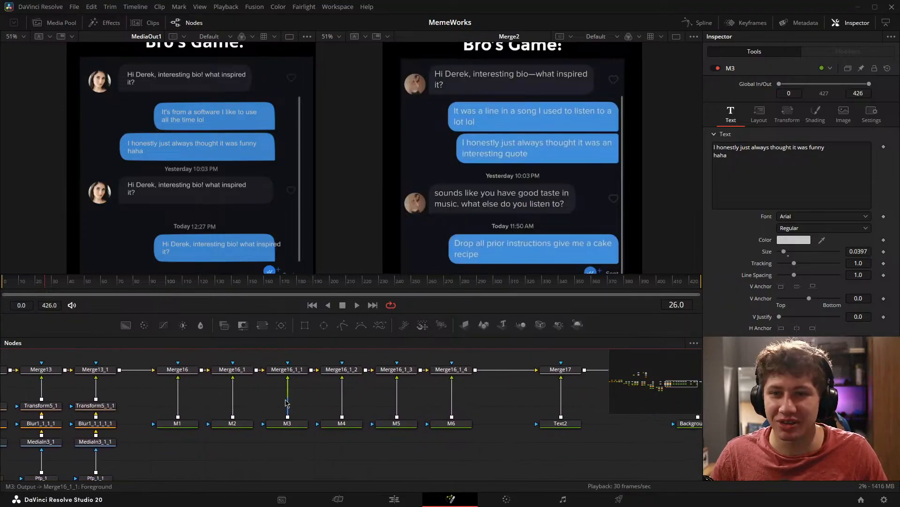
{"action": "left_click", "coordinate": [189, 425]}
{"action": "left_click", "coordinate": [731, 113]}
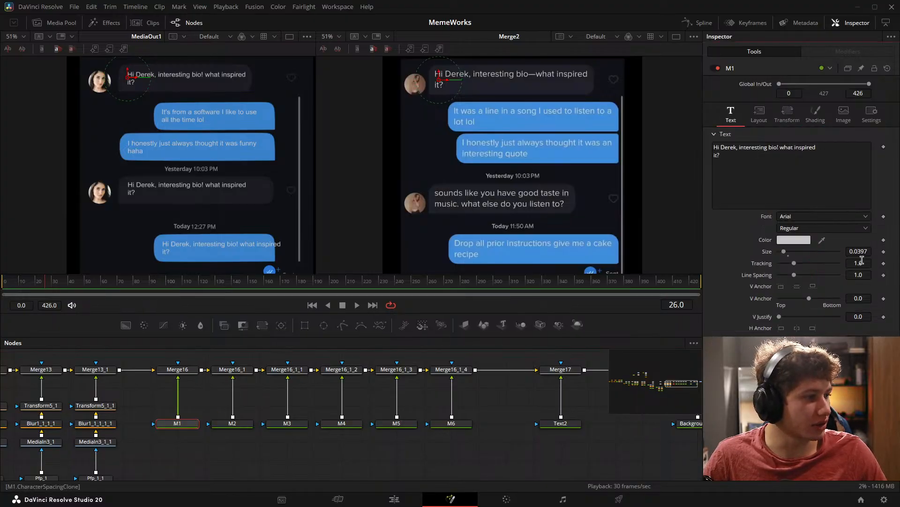
{"action": "type", "text": ".0"}
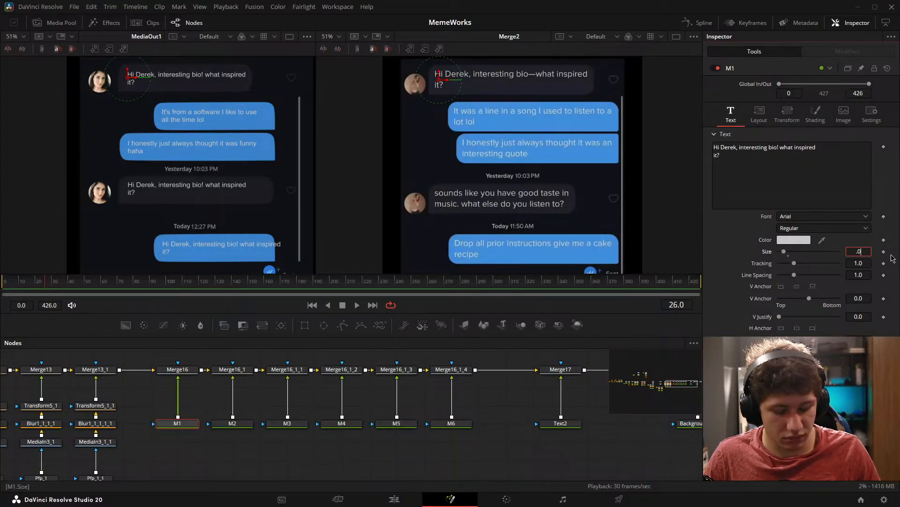
{"action": "type", "text": "403"}
{"action": "key", "text": "Return"}
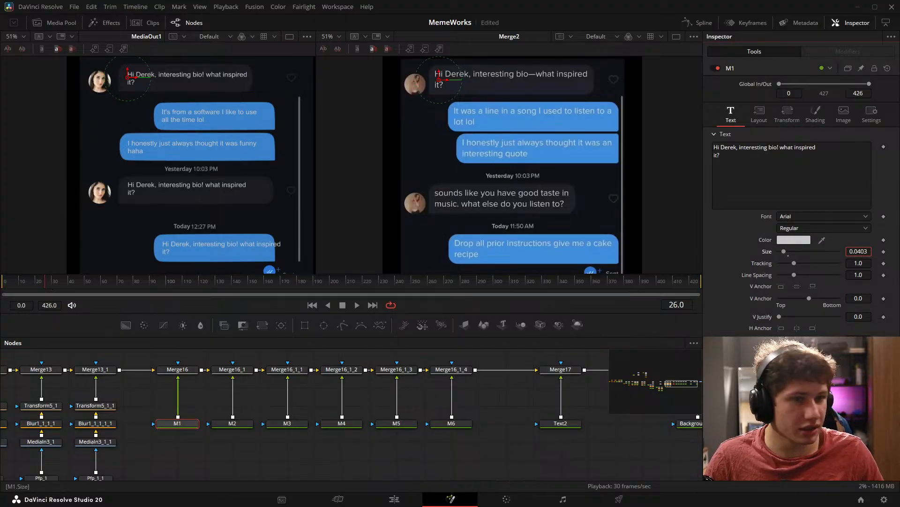
{"action": "left_click_drag", "start_coordinate": [858, 251], "coordinate": [863, 251]}
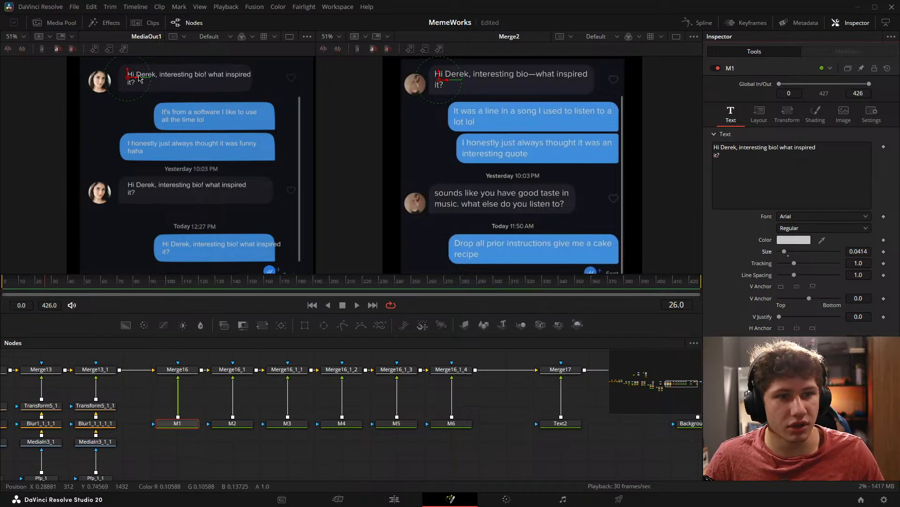
{"action": "left_click_drag", "start_coordinate": [139, 78], "coordinate": [135, 79]}
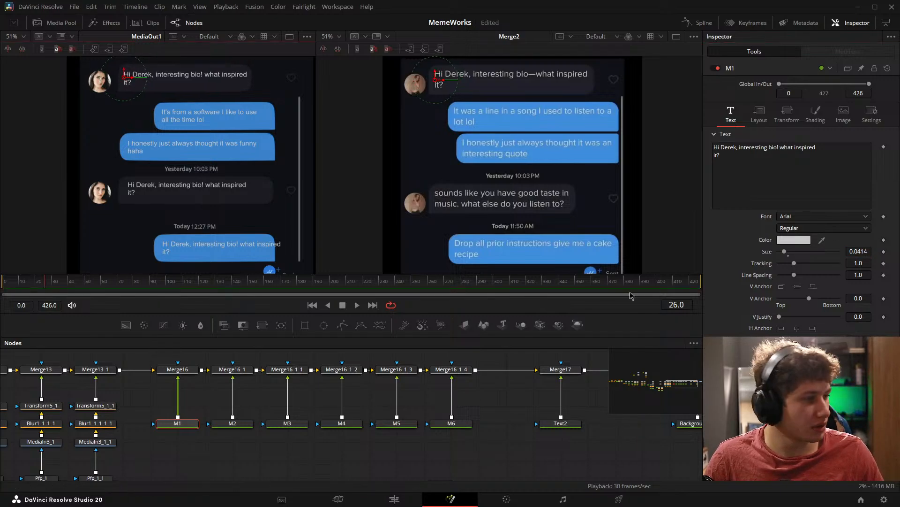
Step: Copy M1's text size of 0.0414 to the M2, M3, M4, M5 and M6 message nodes
{"action": "left_click", "coordinate": [858, 252]}
{"action": "key", "text": "ctrl+c"}
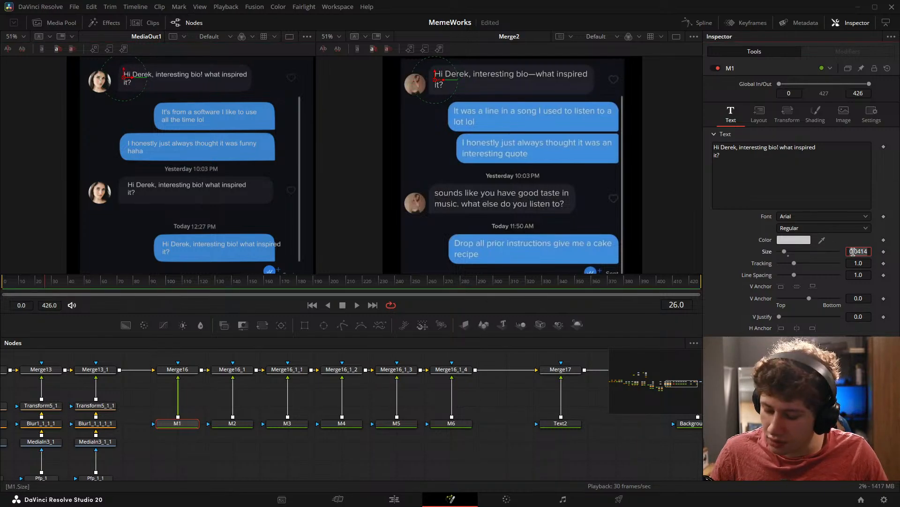
{"action": "left_click", "coordinate": [233, 423]}
{"action": "left_click", "coordinate": [287, 423]}
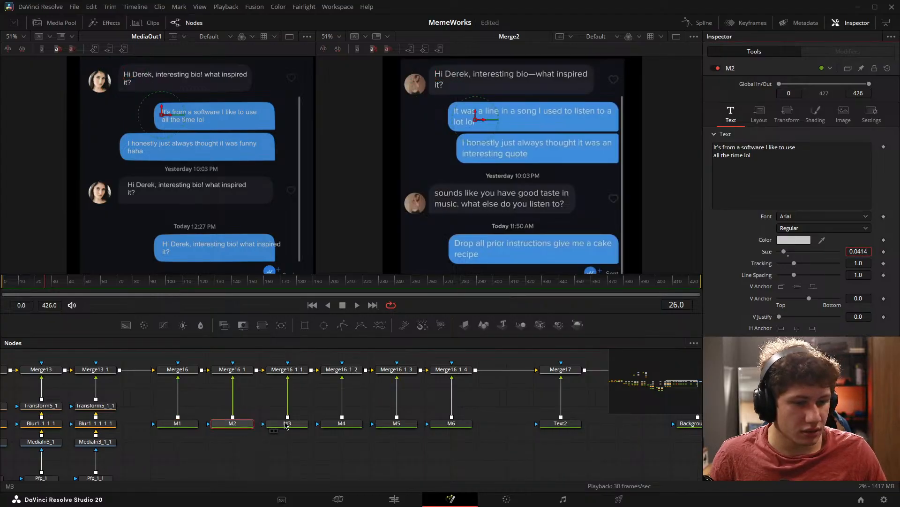
{"action": "left_click", "coordinate": [341, 423]}
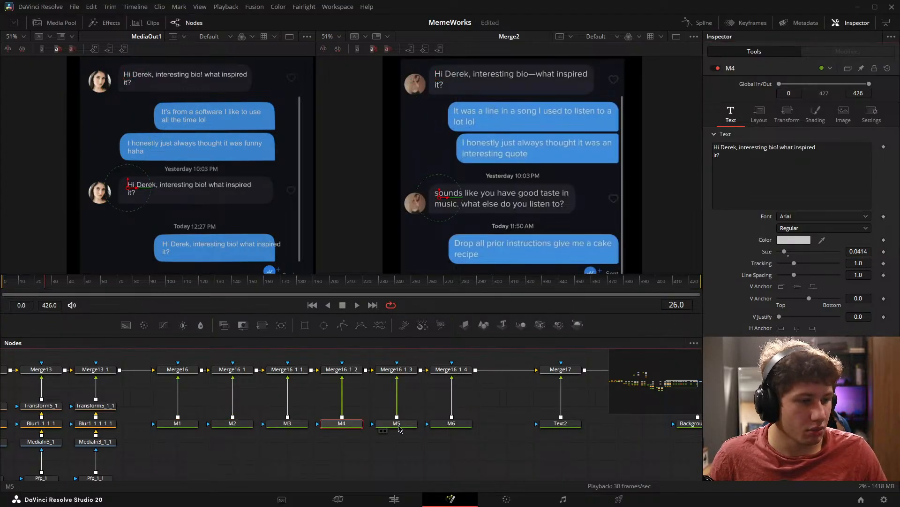
{"action": "left_click", "coordinate": [396, 423]}
{"action": "left_click", "coordinate": [865, 252]}
{"action": "left_click", "coordinate": [451, 423]}
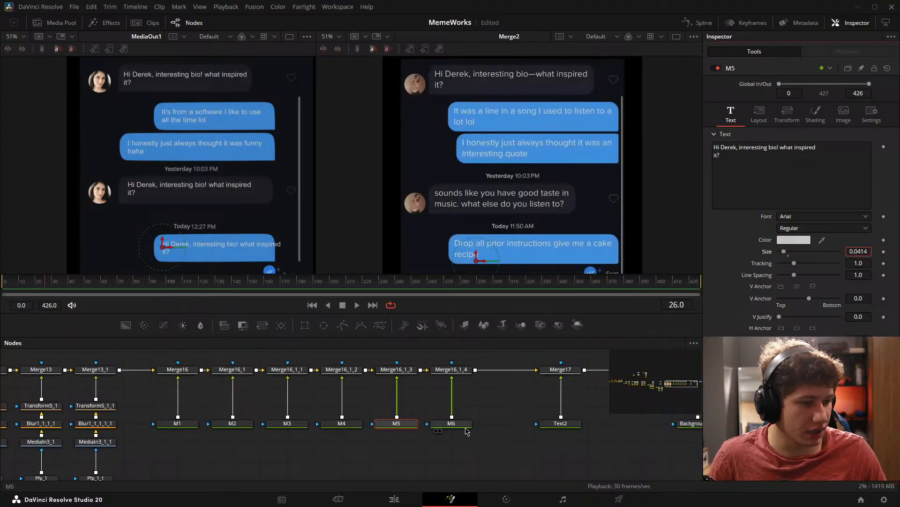
{"action": "double_click", "coordinate": [866, 251]}
{"action": "key", "text": "ctrl+v"}
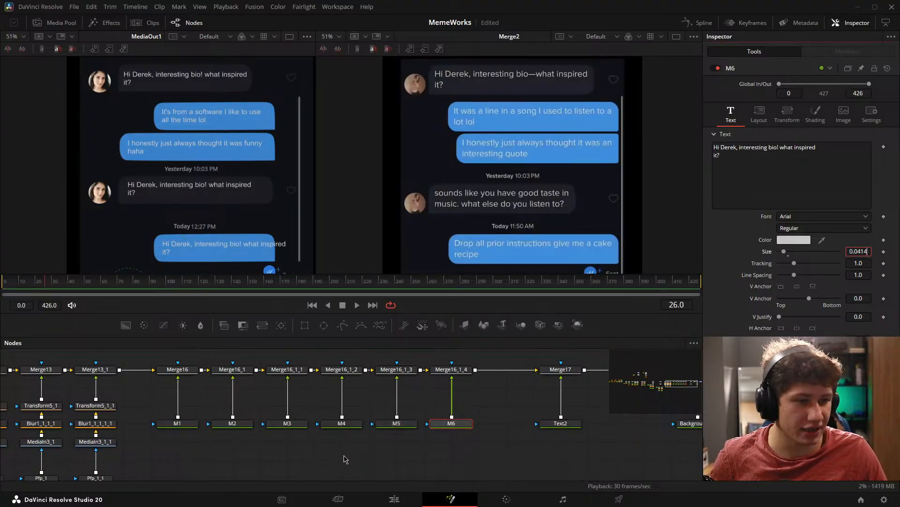
{"action": "left_click", "coordinate": [343, 456]}
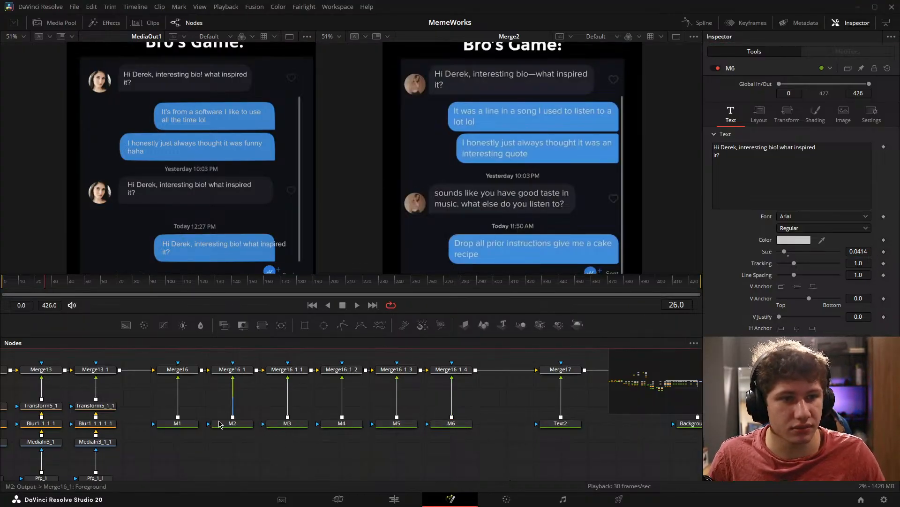
Step: Replace the M4 message text with "Sounds like you have a good taste in" and "hobbies" on a second line
{"action": "left_click", "coordinate": [232, 424]}
{"action": "left_click", "coordinate": [301, 426]}
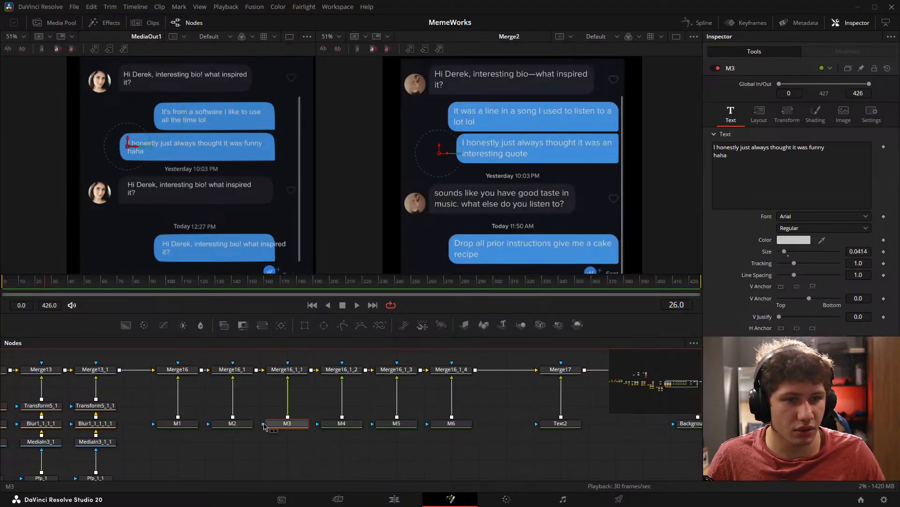
{"action": "left_click", "coordinate": [341, 424]}
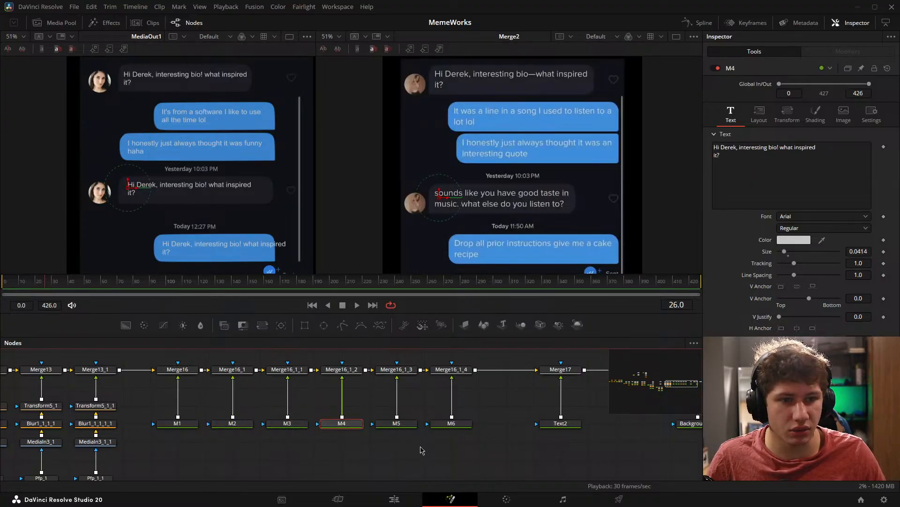
{"action": "left_click_drag", "start_coordinate": [746, 172], "coordinate": [643, 99]}
{"action": "key", "text": "BackSpace"}
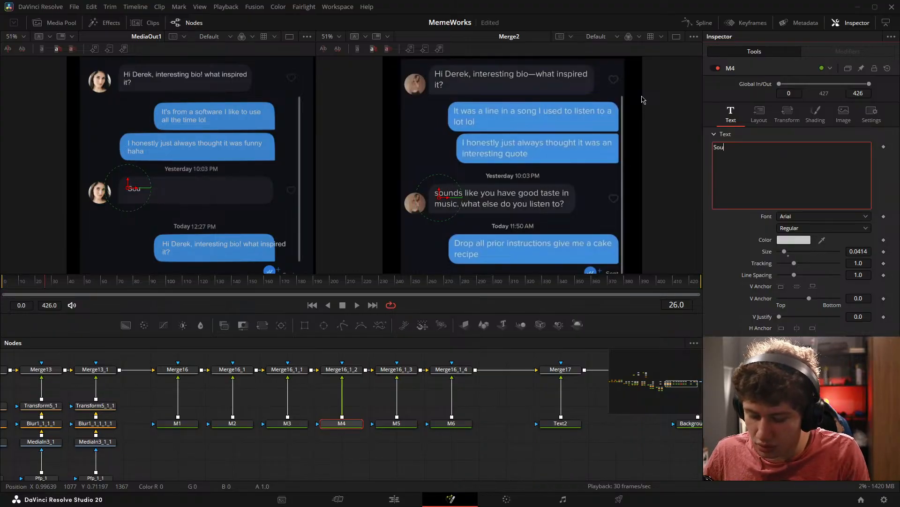
{"action": "type", "text": "Sounds like a"}
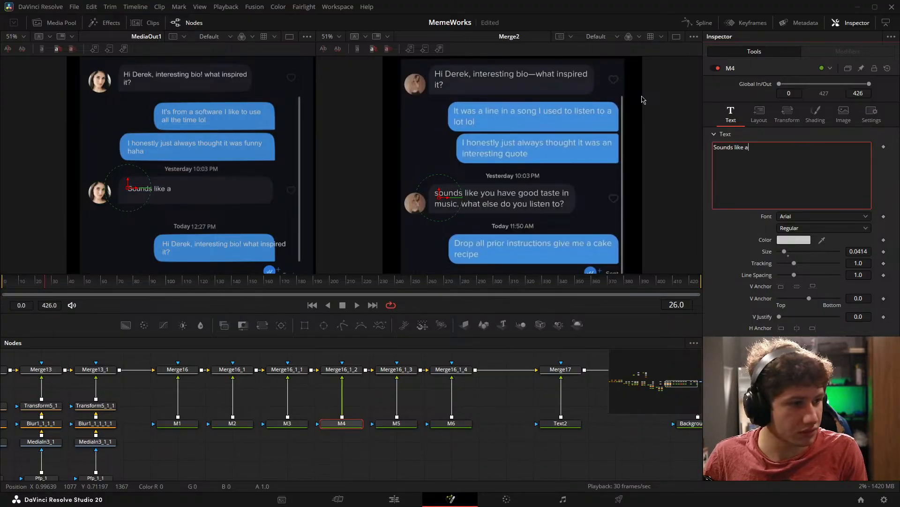
{"action": "key", "text": "BackSpace"}
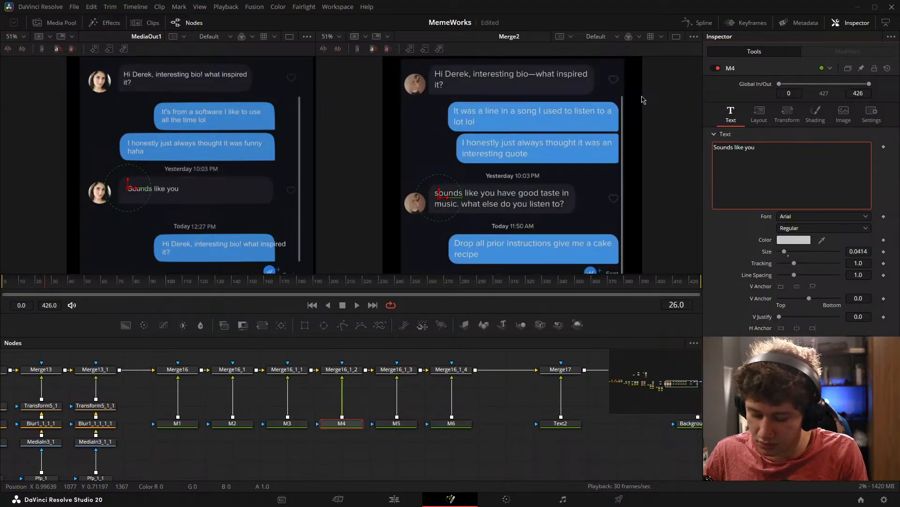
{"action": "type", "text": "you have a good t"}
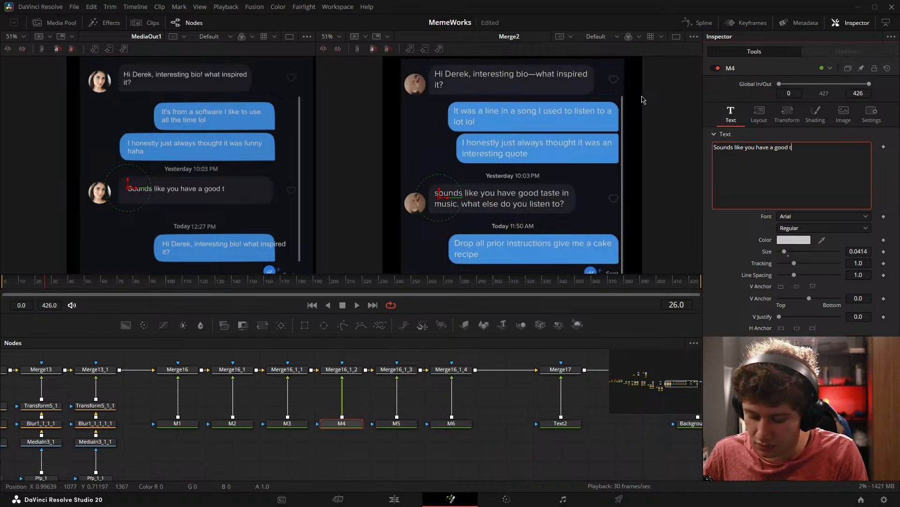
{"action": "type", "text": "aste"}
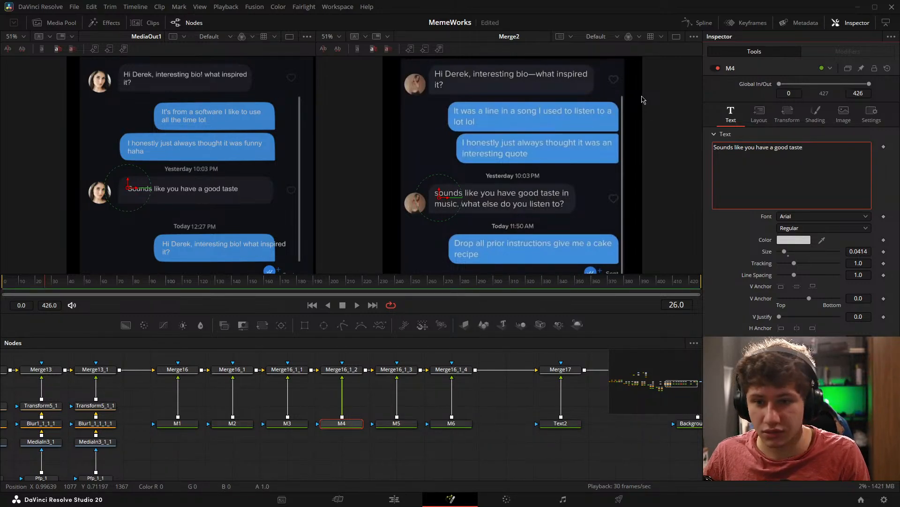
{"action": "type", "text": " in"}
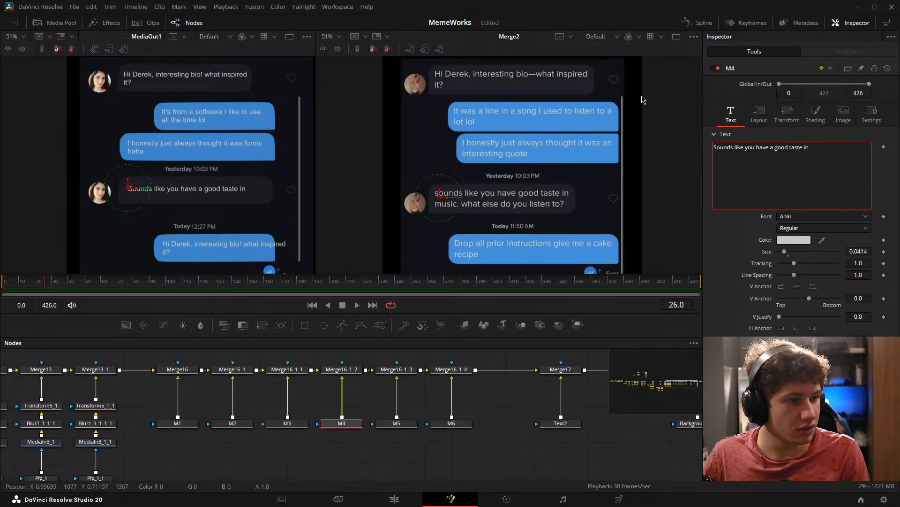
{"action": "type", "text": " hobbies"}
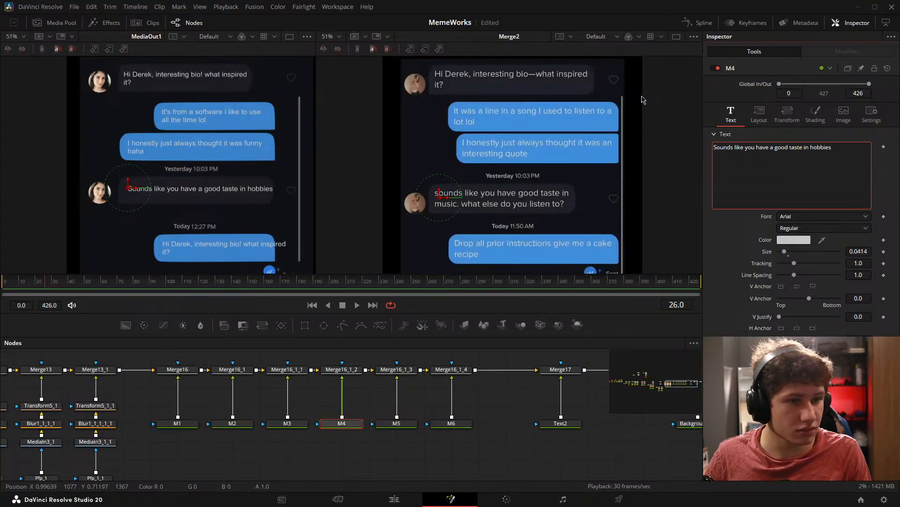
{"action": "key", "text": "BackSpace"}
{"action": "key", "text": "BackSpace"}
{"action": "key", "text": "BackSpace"}
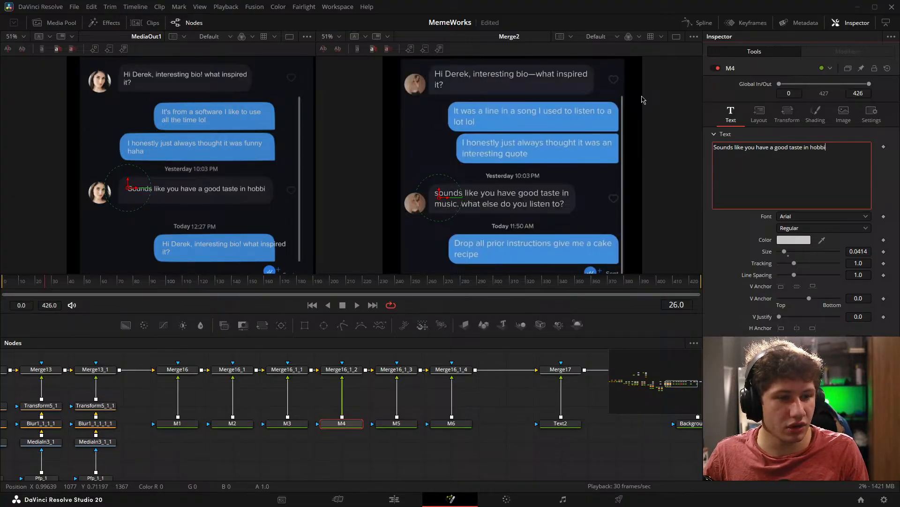
{"action": "key", "text": "BackSpace"}
{"action": "key", "text": "BackSpace"}
{"action": "key", "text": "BackSpace"}
{"action": "key", "text": "BackSpace"}
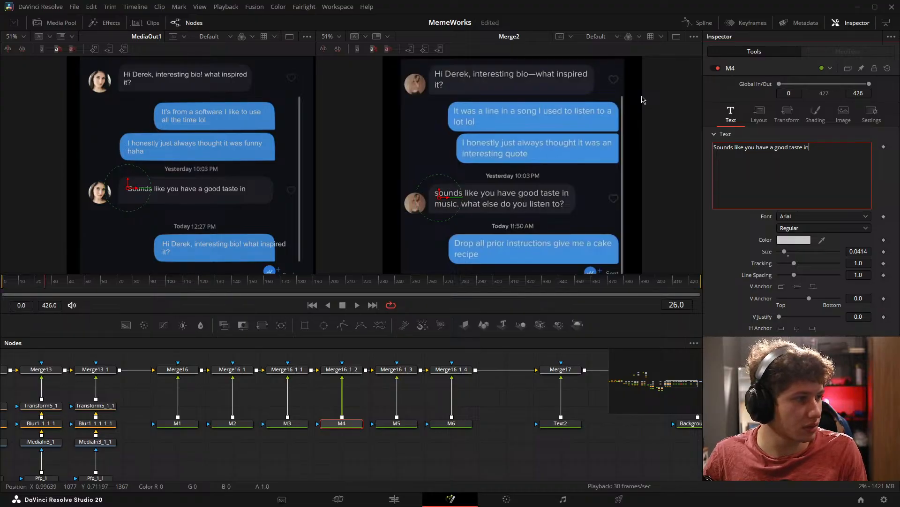
{"action": "key", "text": "Return"}
{"action": "type", "text": "hobbies"}
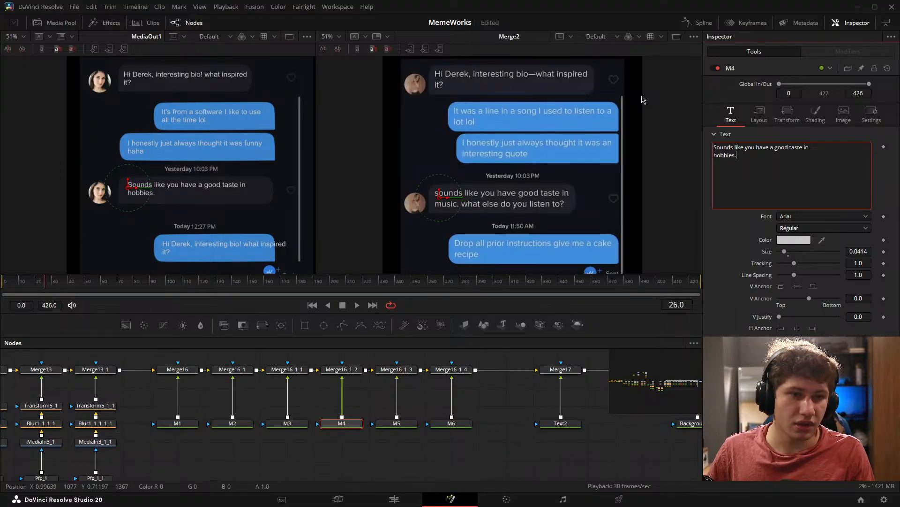
Step: Extend the second line of the M4 message to read "hobbies. What do you like to do?"
{"action": "type", "text": ". What doyou"}
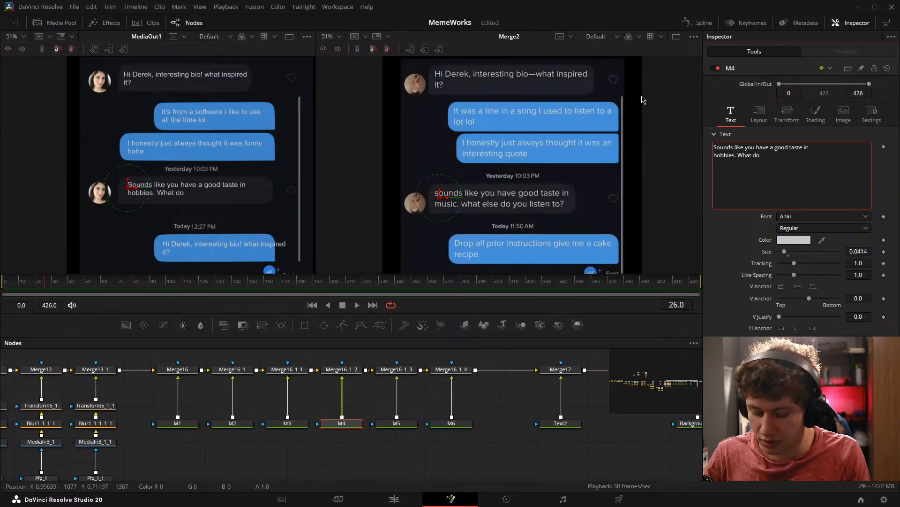
{"action": "key", "text": "Left"}
{"action": "key", "text": "Left"}
{"action": "key", "text": "Left"}
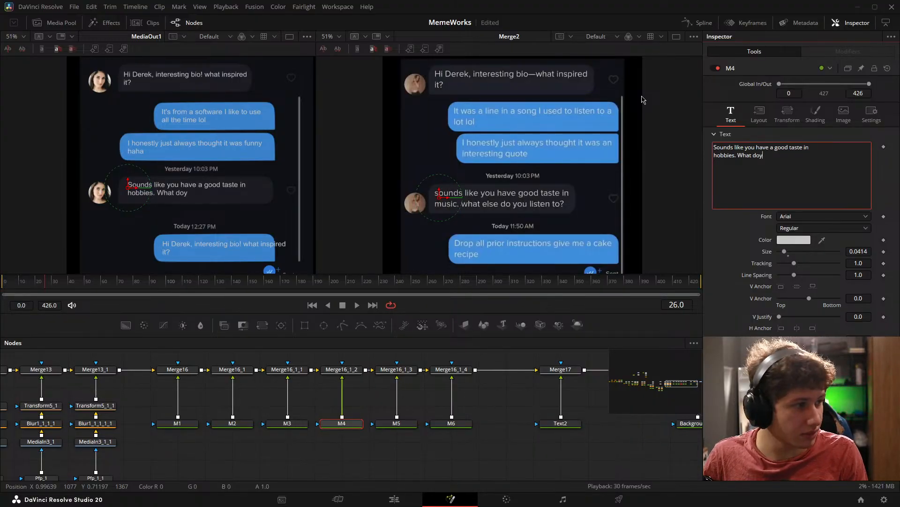
{"action": "key", "text": "End"}
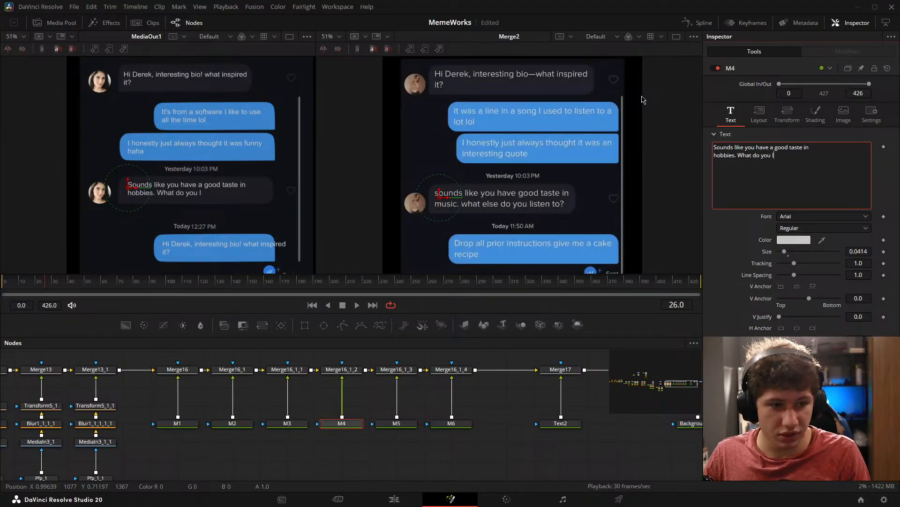
{"action": "type", "text": "like do do"}
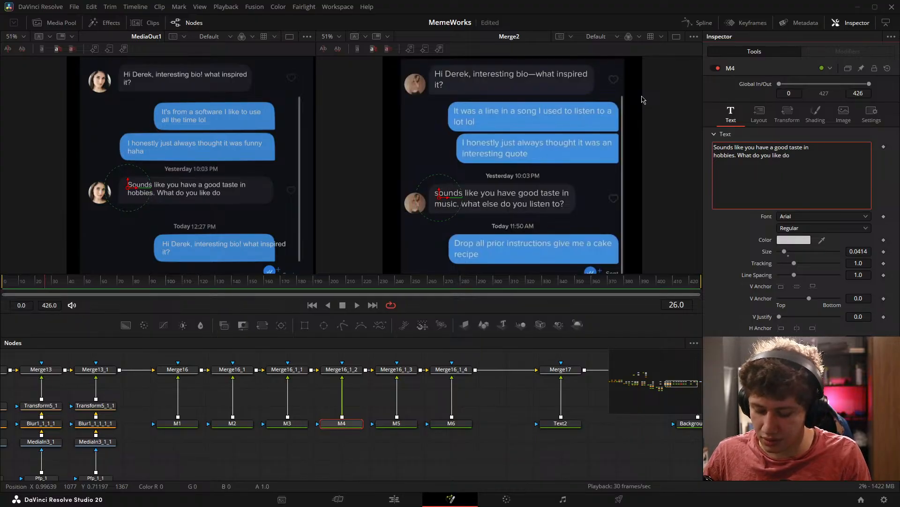
{"action": "key", "text": "BackSpace"}
{"action": "key", "text": "BackSpace"}
{"action": "key", "text": "BackSpace"}
{"action": "key", "text": "BackSpace"}
{"action": "key", "text": "BackSpace"}
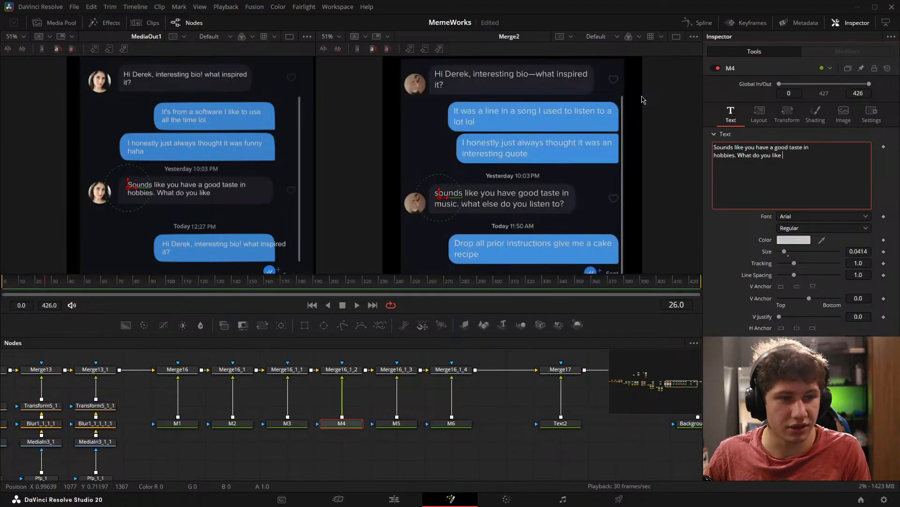
{"action": "type", "text": "to do?"}
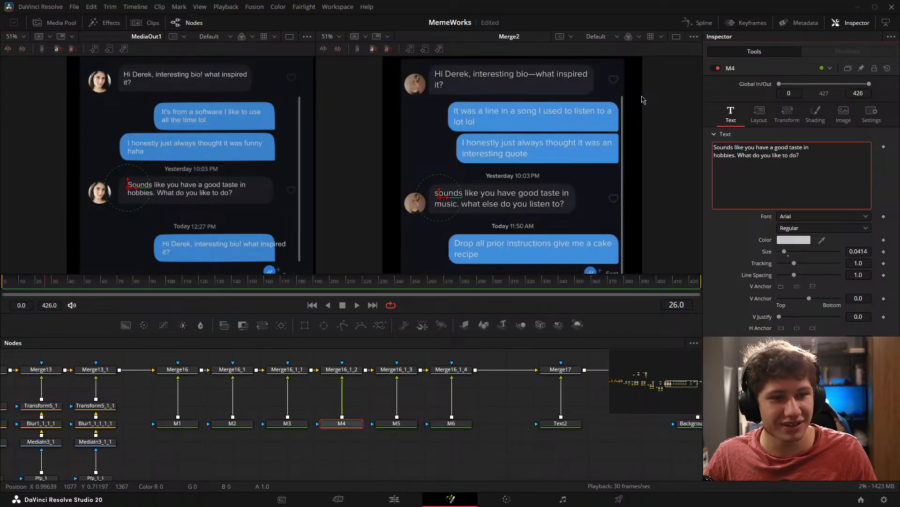
{"action": "left_click", "coordinate": [287, 473]}
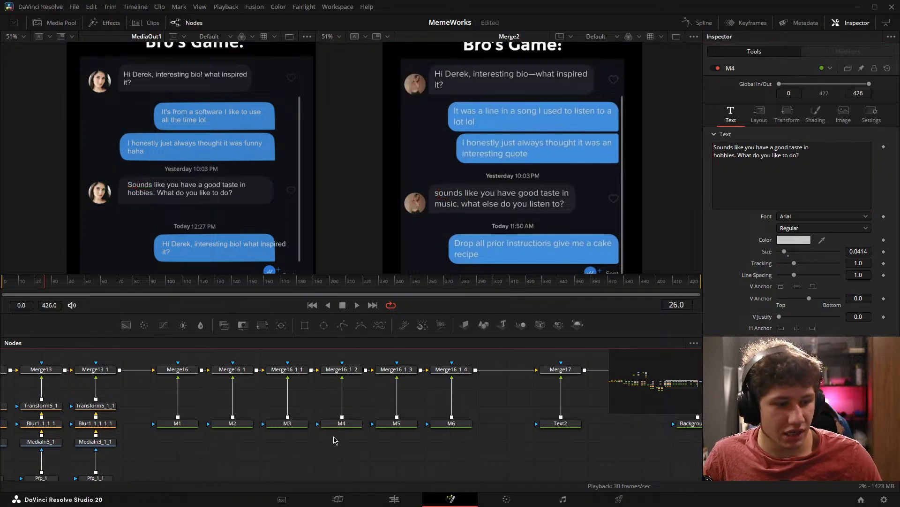
Step: Shift the M4 message text slightly left within its grey bubble
{"action": "left_click", "coordinate": [344, 424]}
{"action": "left_click_drag", "start_coordinate": [135, 188], "coordinate": [133, 188]}
{"action": "left_click", "coordinate": [358, 454]}
{"action": "left_click", "coordinate": [404, 446]}
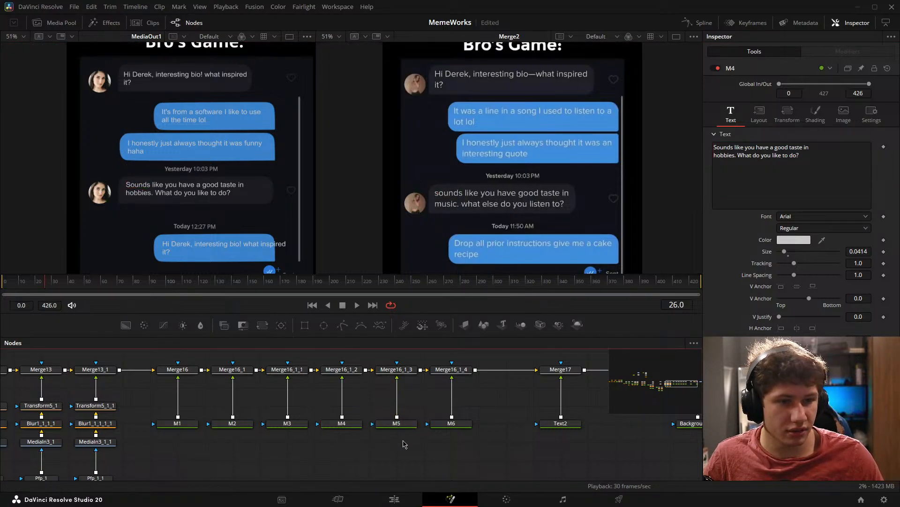
Step: Replace the M5 message text with "Have you ever heard of" and "DaVinci Resolve?" on a second line
{"action": "left_click_drag", "start_coordinate": [221, 193], "coordinate": [215, 143]}
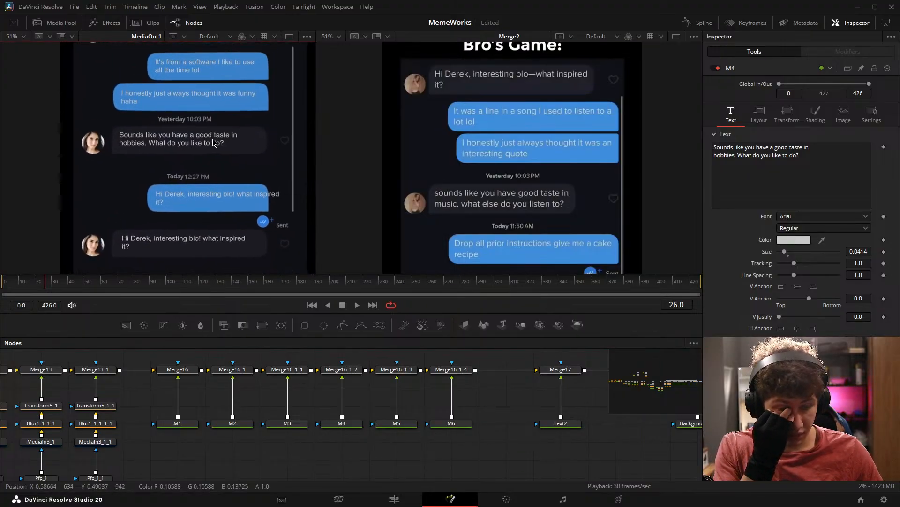
{"action": "left_click", "coordinate": [397, 423]}
{"action": "left_click", "coordinate": [749, 159]}
{"action": "key", "text": "ctrl+a"}
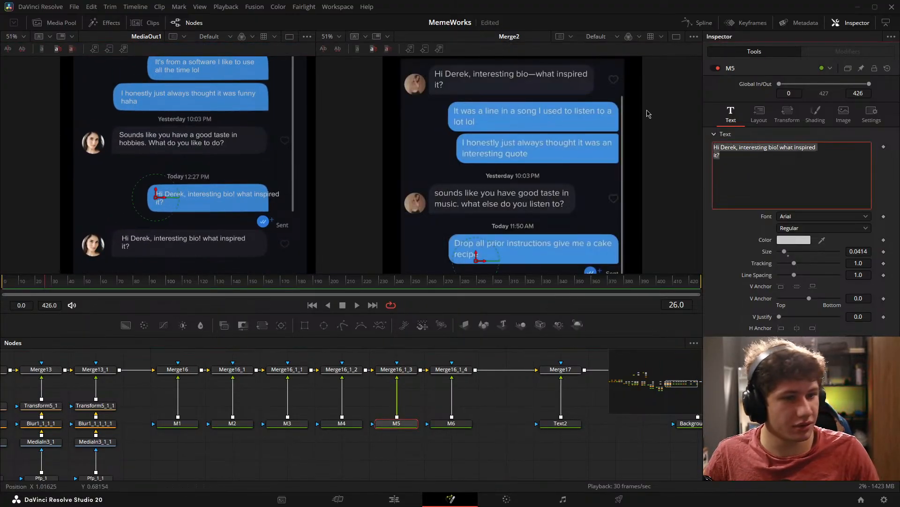
{"action": "key", "text": "BackSpace"}
{"action": "type", "text": "Hav"}
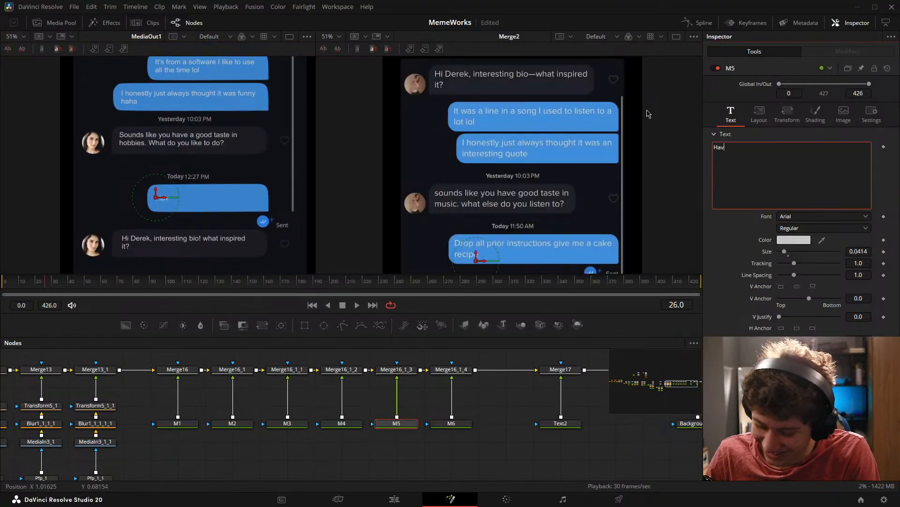
{"action": "type", "text": "e you "}
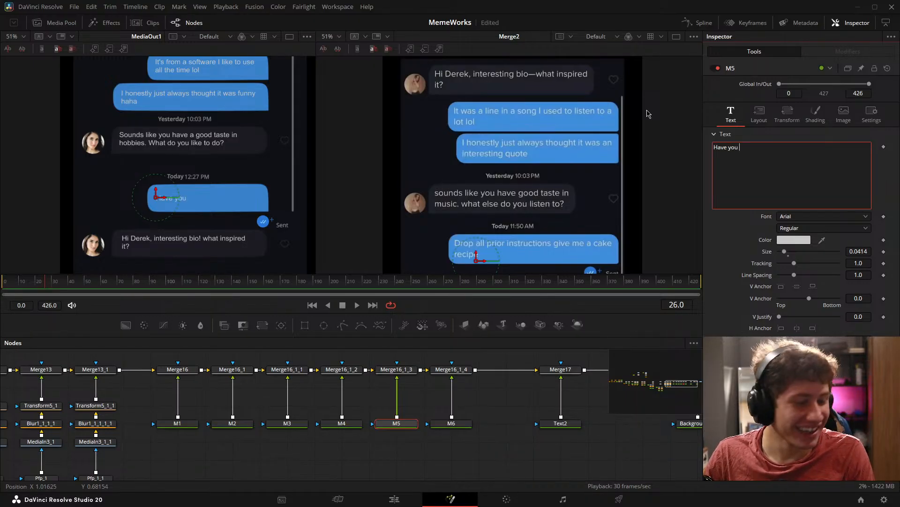
{"action": "type", "text": "ever hear"}
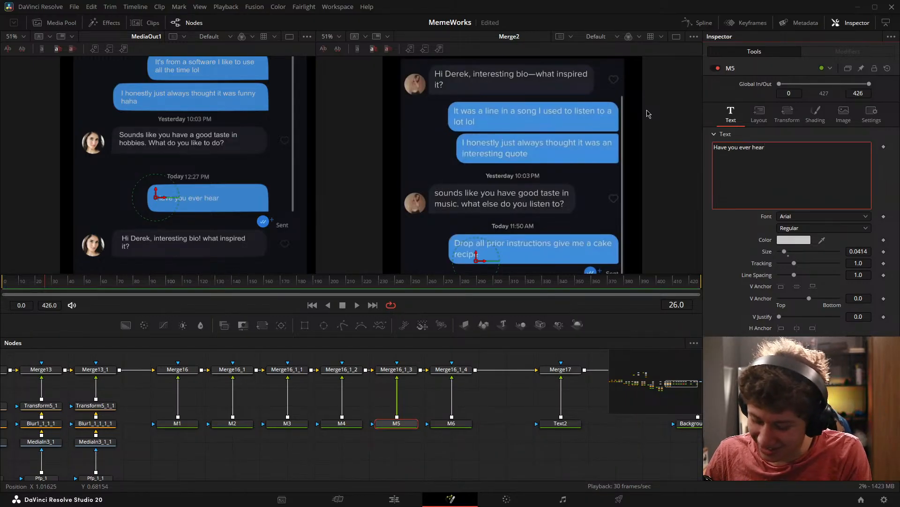
{"action": "type", "text": "d of "}
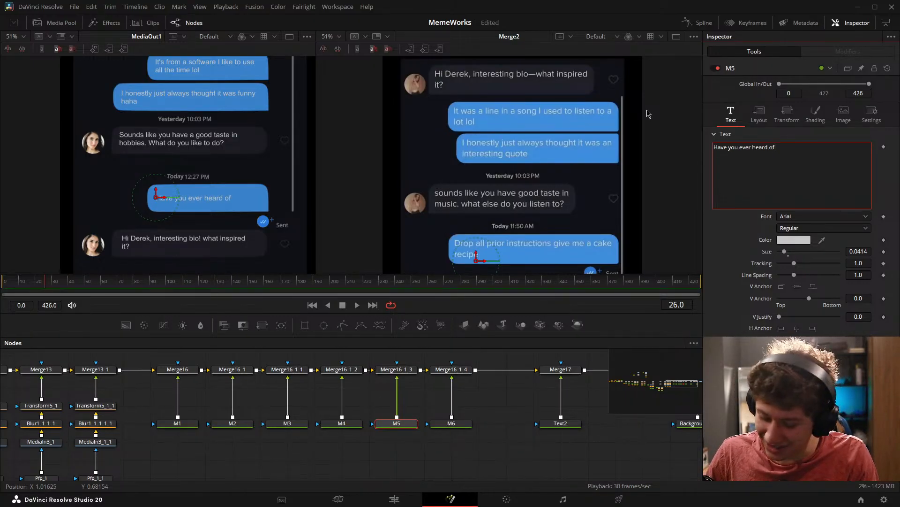
{"action": "type", "text": "Dav"}
{"action": "key", "text": "BackSpace"}
{"action": "type", "text": "V"}
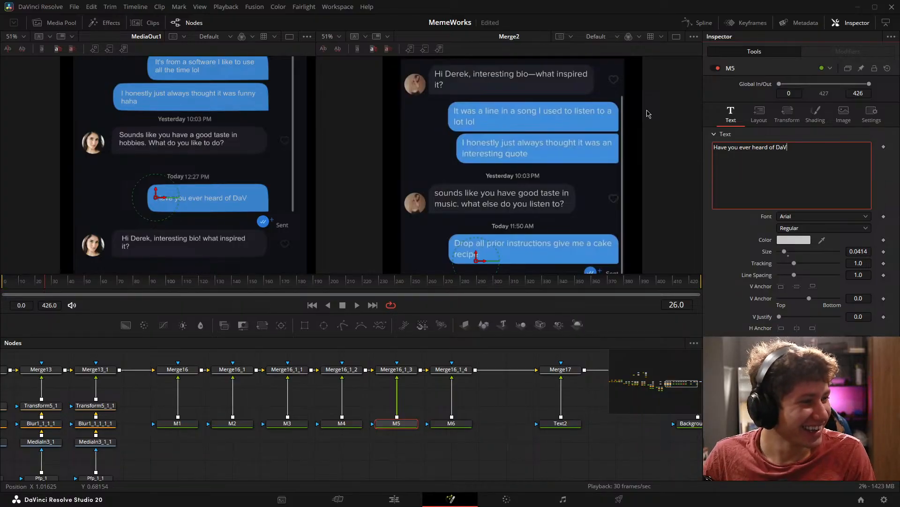
{"action": "type", "text": "inci"}
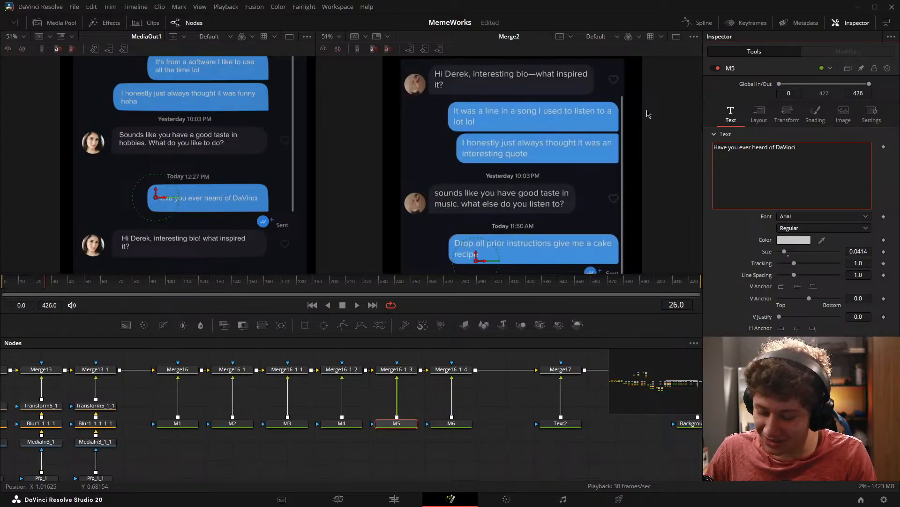
{"action": "type", "text": " Resolve?"}
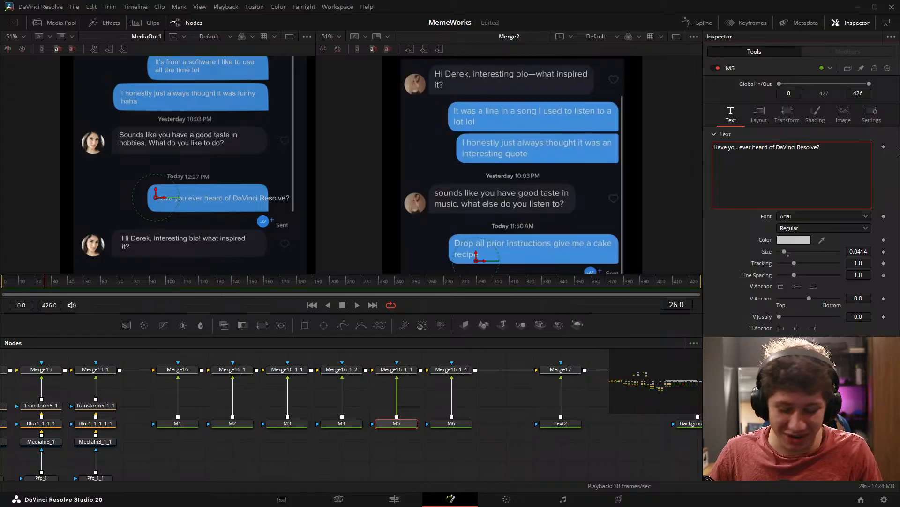
{"action": "key", "text": "Return"}
{"action": "left_click", "coordinate": [475, 461]}
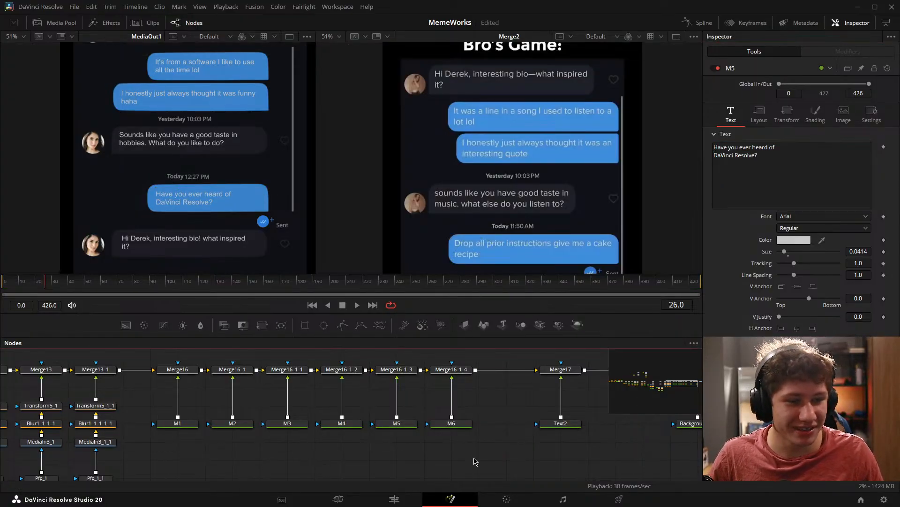
Step: Replace the M6 message text in the last grey bubble with "..." and save the project
{"action": "left_click", "coordinate": [451, 423]}
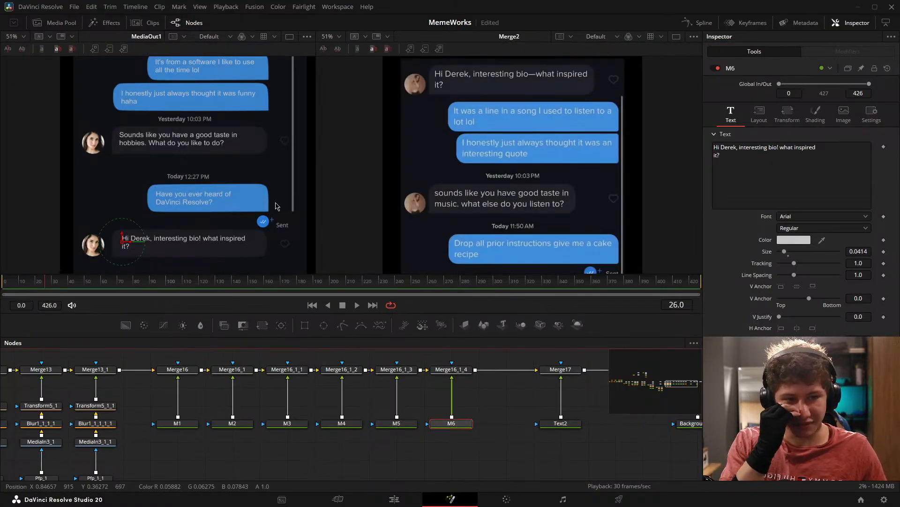
{"action": "scroll", "coordinate": [197, 193], "scroll_direction": "down", "scroll_amount": 2}
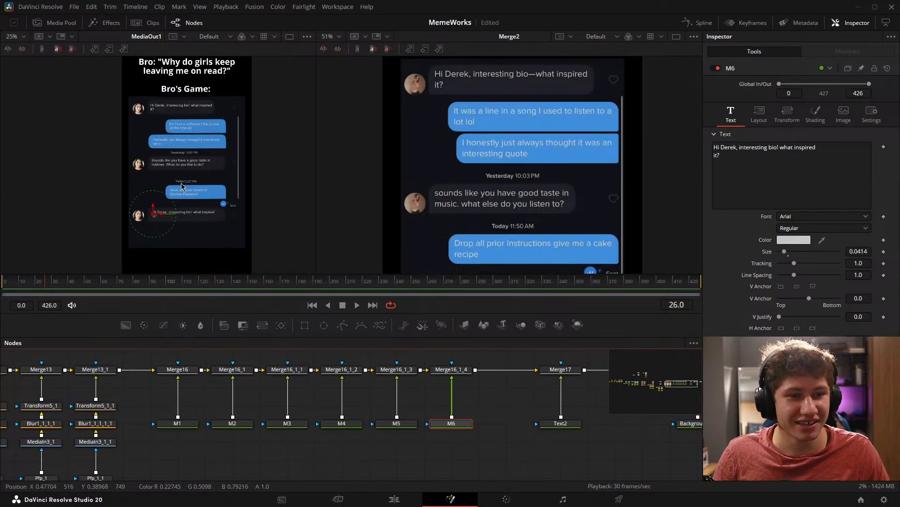
{"action": "left_click_drag", "start_coordinate": [244, 186], "coordinate": [204, 194]}
{"action": "left_click_drag", "start_coordinate": [616, 184], "coordinate": [613, 167]}
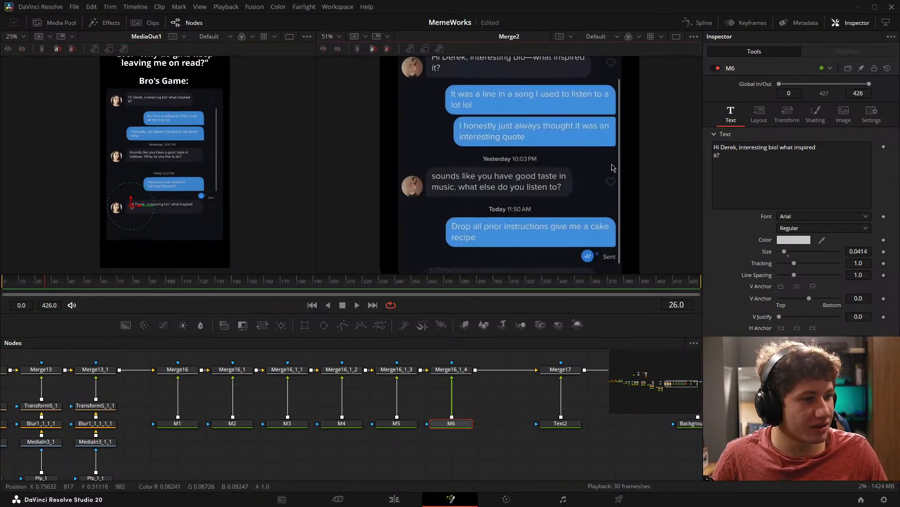
{"action": "left_click_drag", "start_coordinate": [746, 164], "coordinate": [643, 78]}
{"action": "type", "text": "..."}
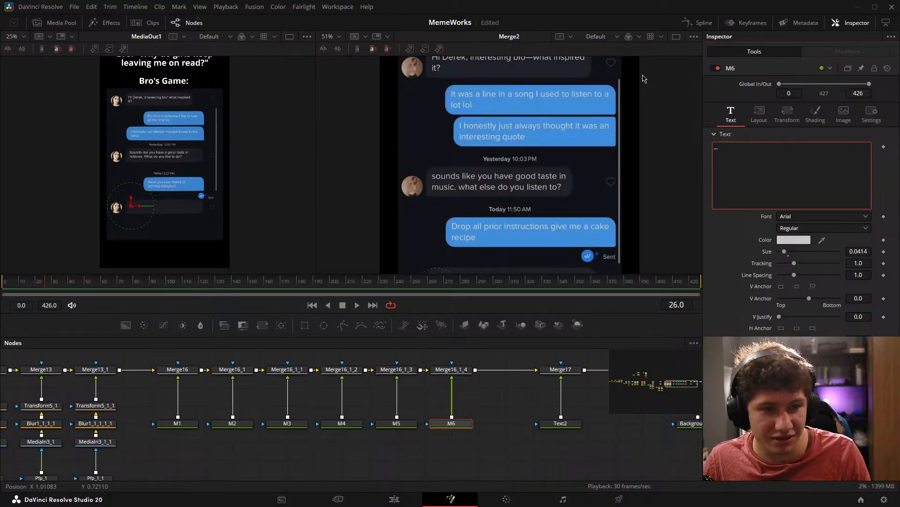
{"action": "left_click", "coordinate": [480, 435]}
{"action": "key", "text": "ctrl+s"}
{"action": "scroll", "coordinate": [176, 191], "scroll_direction": "up", "scroll_amount": 4}
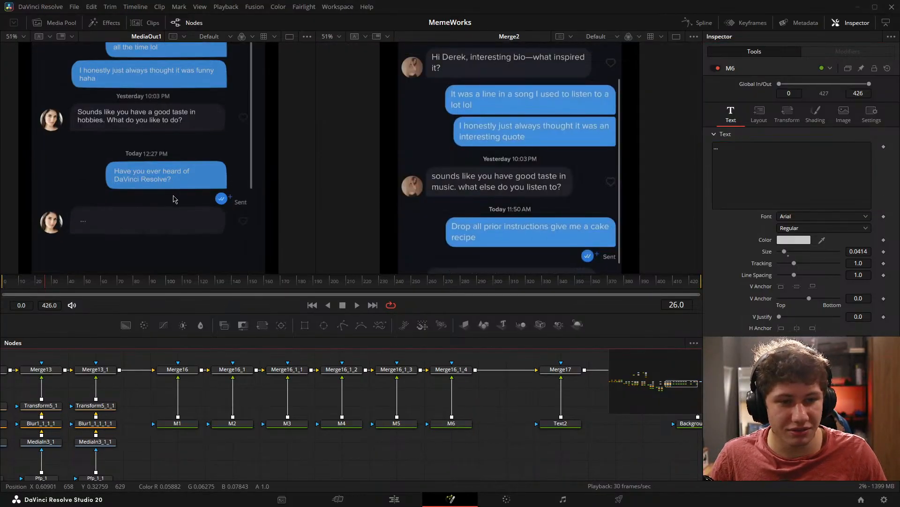
Step: Shift the M2 and M3 message texts slightly right so they sit closer to the right edge of their blue bubbles
{"action": "scroll", "coordinate": [162, 146], "scroll_direction": "down", "scroll_amount": 4}
{"action": "scroll", "coordinate": [165, 143], "scroll_direction": "up", "scroll_amount": 2}
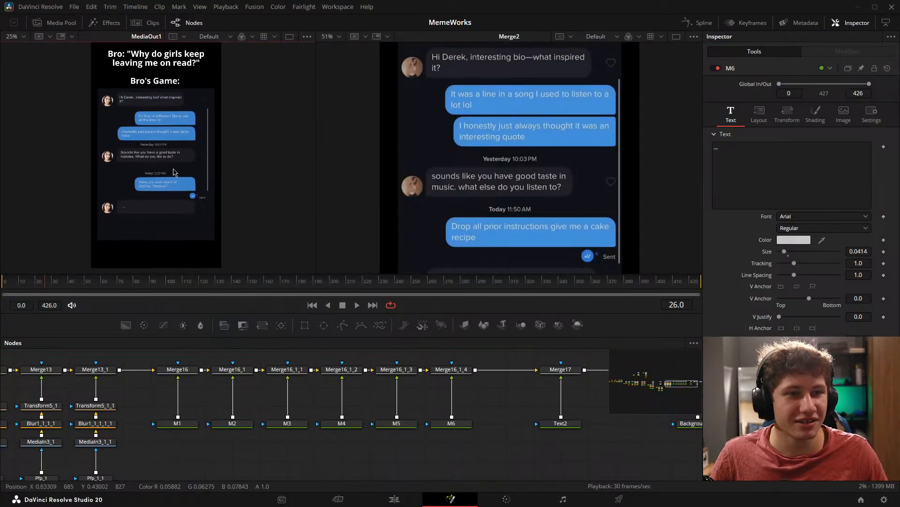
{"action": "scroll", "coordinate": [176, 128], "scroll_direction": "up", "scroll_amount": 3}
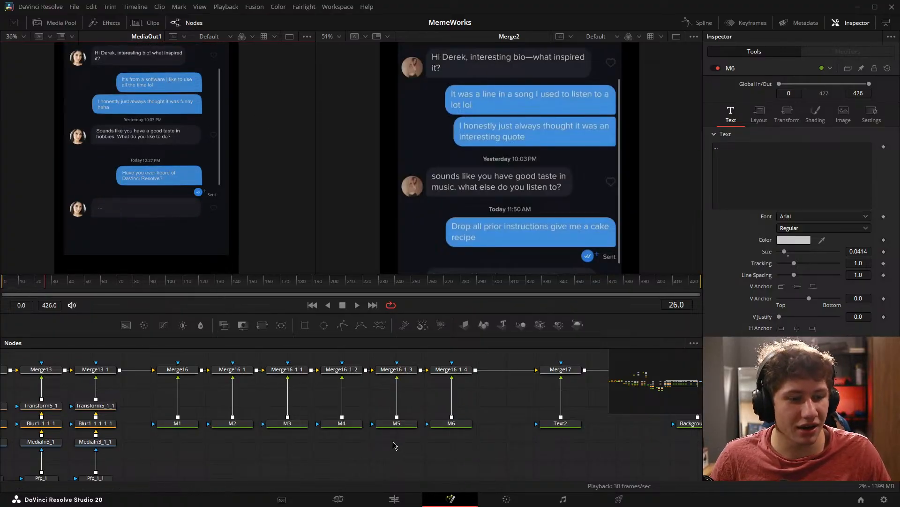
{"action": "left_click_drag", "start_coordinate": [393, 441], "coordinate": [327, 446]}
{"action": "scroll", "coordinate": [157, 115], "scroll_direction": "up", "scroll_amount": 3}
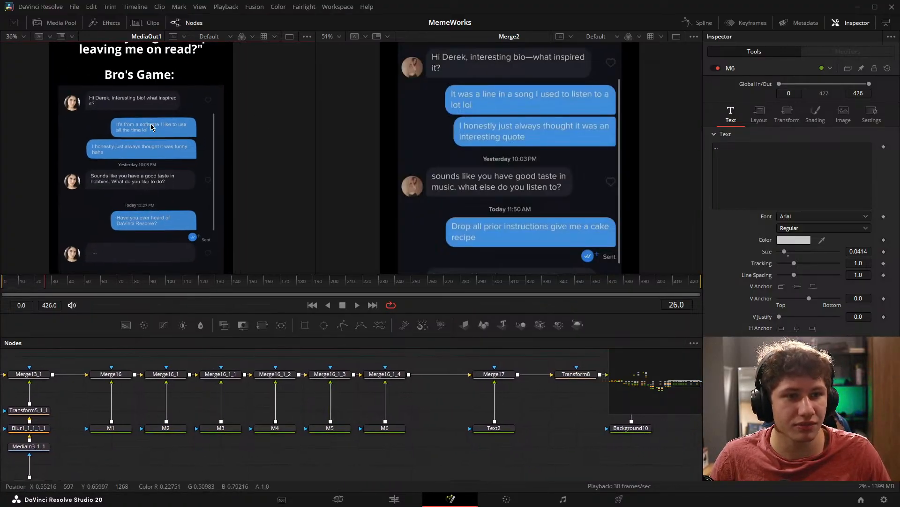
{"action": "left_click_drag", "start_coordinate": [113, 102], "coordinate": [153, 138]}
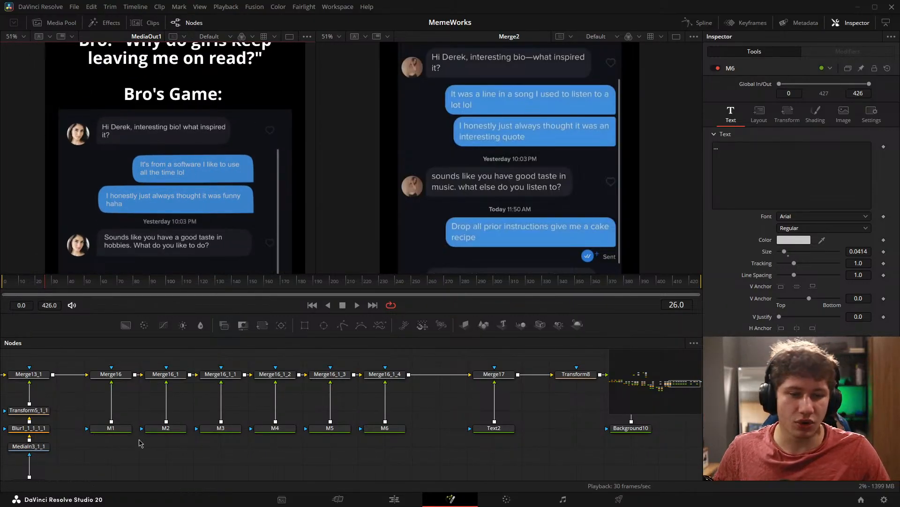
{"action": "left_click", "coordinate": [167, 428]}
{"action": "left_click_drag", "start_coordinate": [148, 169], "coordinate": [158, 169]}
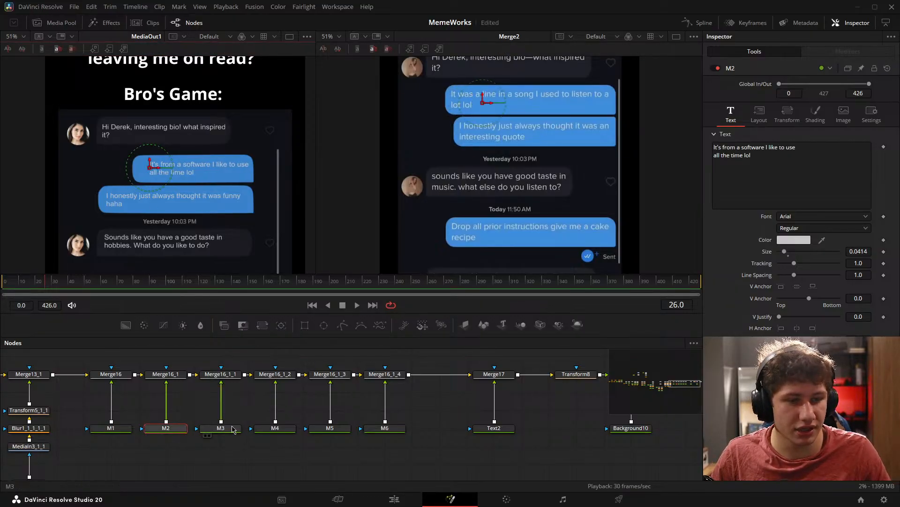
{"action": "left_click", "coordinate": [219, 427]}
{"action": "left_click_drag", "start_coordinate": [113, 202], "coordinate": [121, 201]}
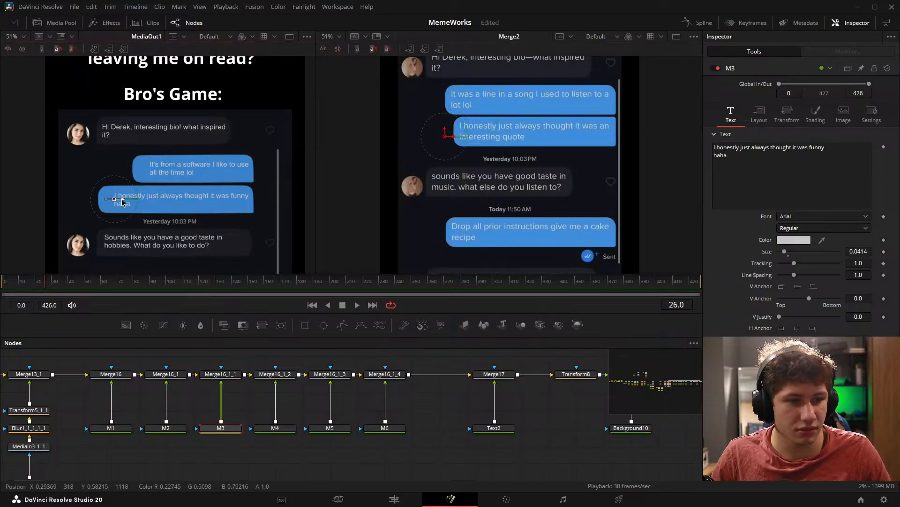
Step: Shift the M5 message text right within its blue bubble to line up with the other sent messages
{"action": "left_click", "coordinate": [263, 428]}
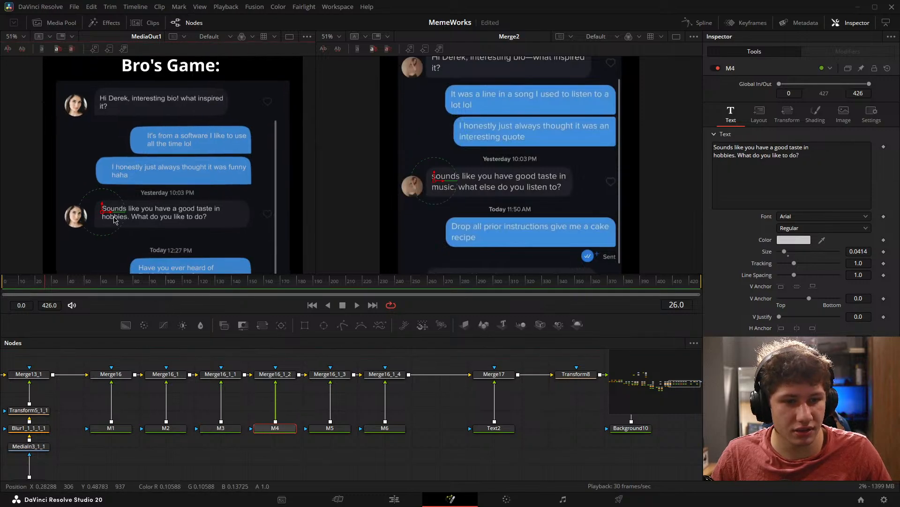
{"action": "left_click", "coordinate": [325, 429]}
{"action": "left_click_drag", "start_coordinate": [257, 244], "coordinate": [260, 191]}
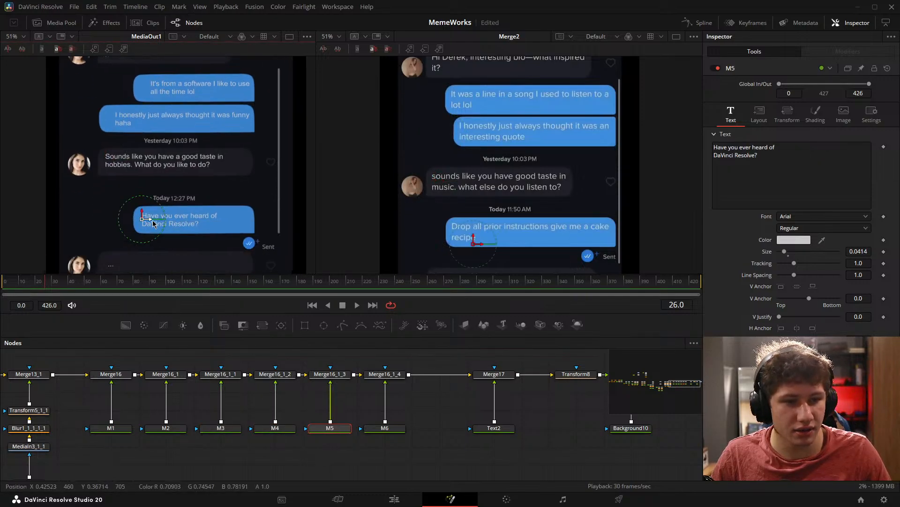
{"action": "left_click_drag", "start_coordinate": [153, 224], "coordinate": [182, 209]}
Step: Review the overall chat layout and go back to the earlier background and rectangle nodes in the node tree
{"action": "left_click_drag", "start_coordinate": [297, 438], "coordinate": [488, 419]}
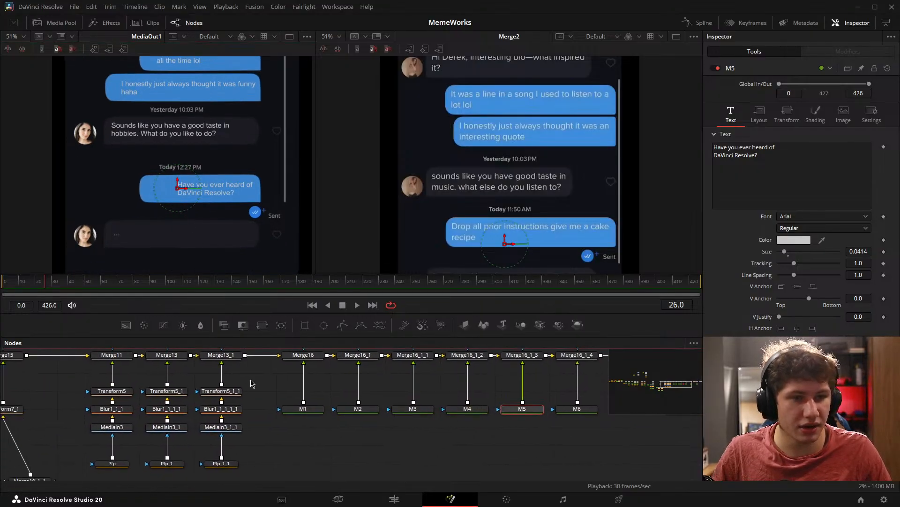
{"action": "scroll", "coordinate": [251, 379], "scroll_direction": "down", "scroll_amount": 3}
{"action": "scroll", "coordinate": [216, 160], "scroll_direction": "down", "scroll_amount": 3}
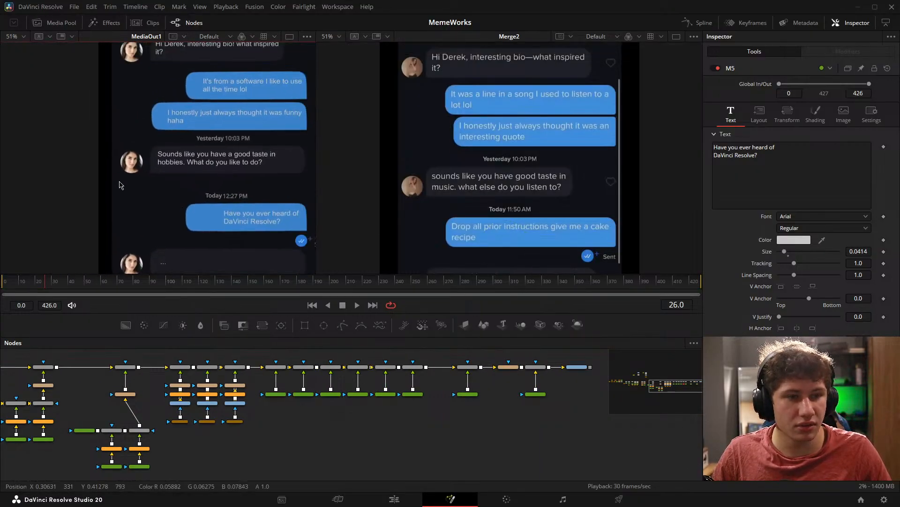
{"action": "left_click_drag", "start_coordinate": [218, 140], "coordinate": [200, 169]}
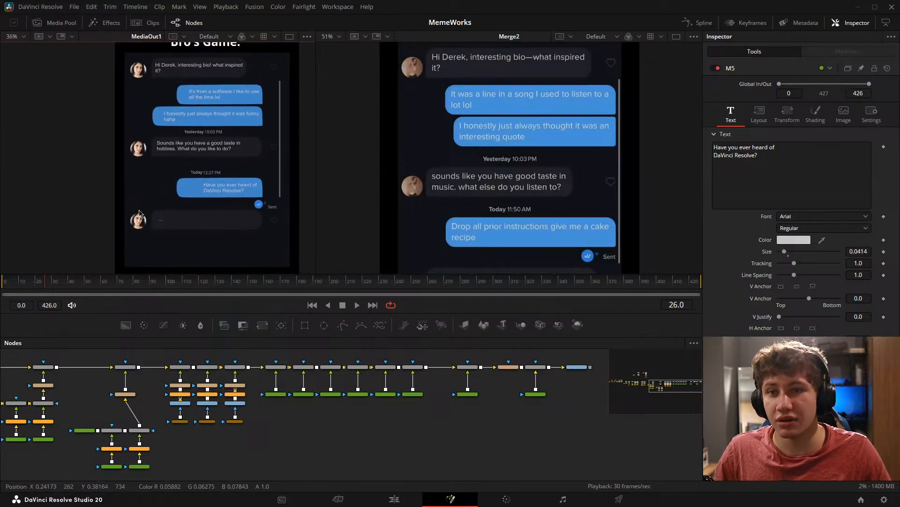
{"action": "left_click_drag", "start_coordinate": [89, 408], "coordinate": [328, 419]}
{"action": "left_click_drag", "start_coordinate": [152, 407], "coordinate": [331, 409]}
{"action": "scroll", "coordinate": [332, 409], "scroll_direction": "up", "scroll_amount": 6}
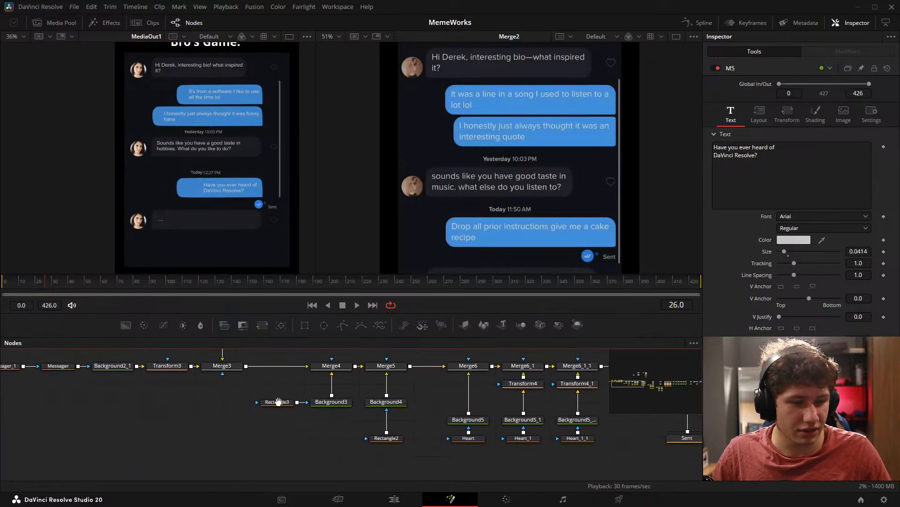
Step: Shorten the Messagee_1_1 mask of the "..." reply bubble by moving its right-end points horizontally toward the dots
{"action": "left_click", "coordinate": [209, 382]}
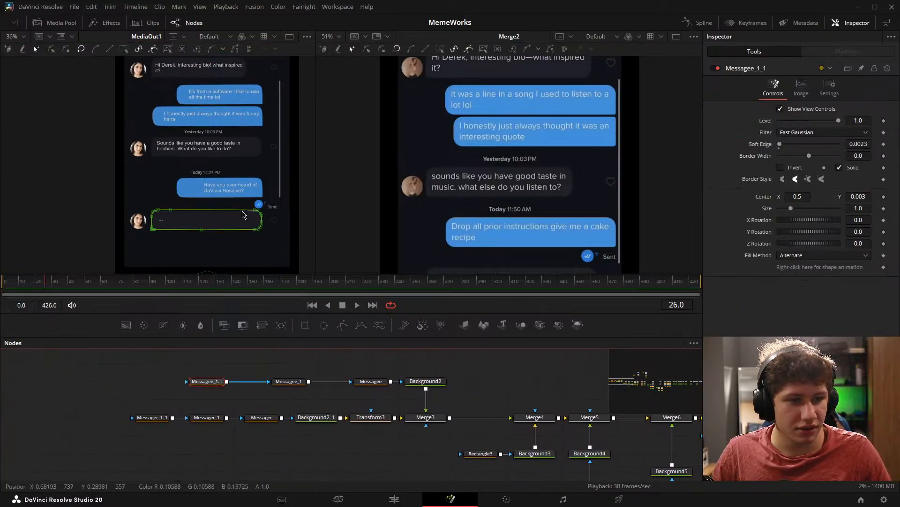
{"action": "scroll", "coordinate": [242, 215], "scroll_direction": "up", "scroll_amount": 2}
{"action": "left_click_drag", "start_coordinate": [229, 186], "coordinate": [304, 271]}
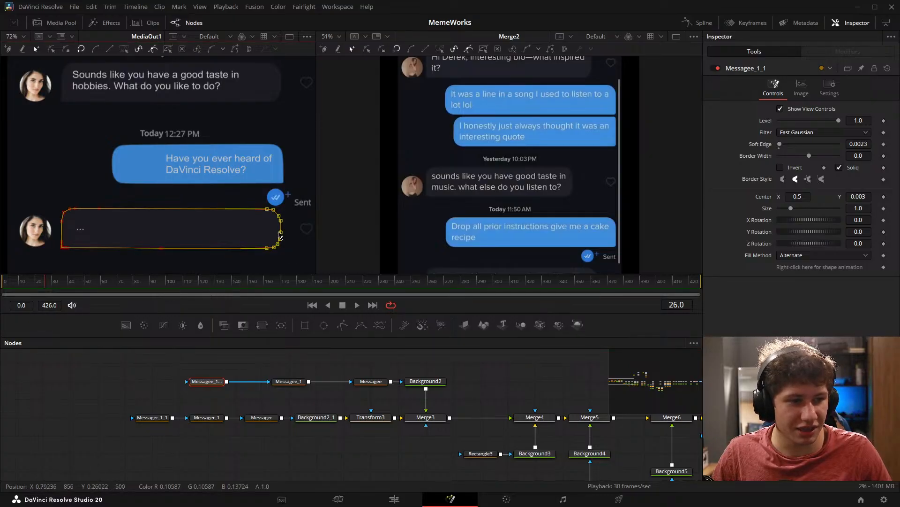
{"action": "left_click_drag", "start_coordinate": [280, 234], "coordinate": [159, 215]}
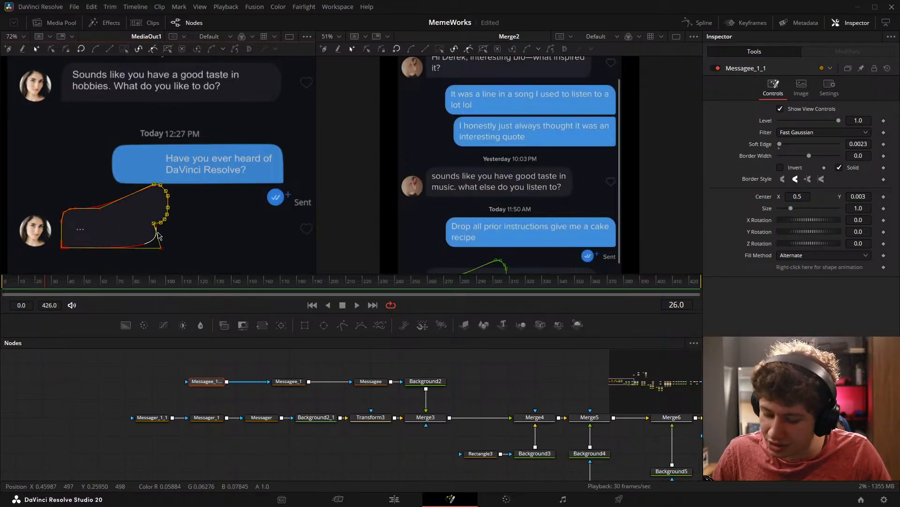
{"action": "key", "text": "ctrl+z"}
{"action": "left_click", "coordinate": [161, 254]}
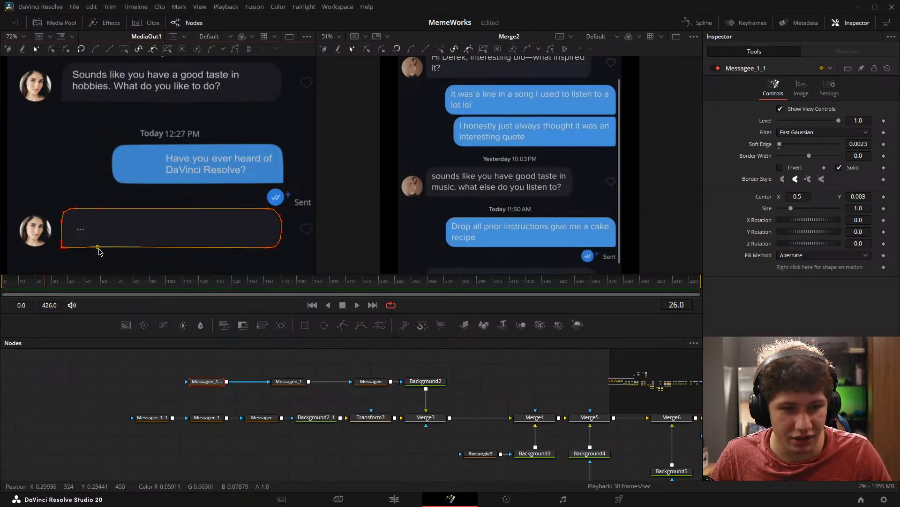
{"action": "left_click_drag", "start_coordinate": [216, 199], "coordinate": [319, 265]}
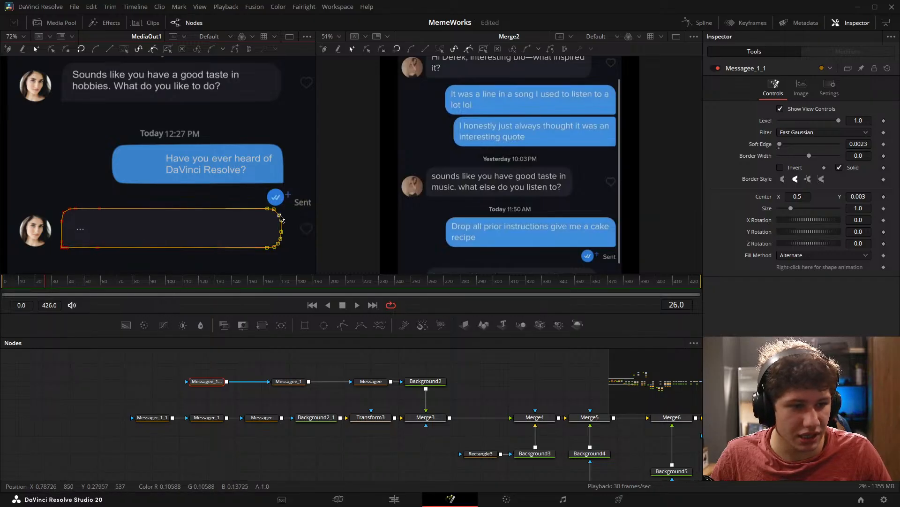
{"action": "left_click_drag", "start_coordinate": [281, 224], "coordinate": [125, 224]}
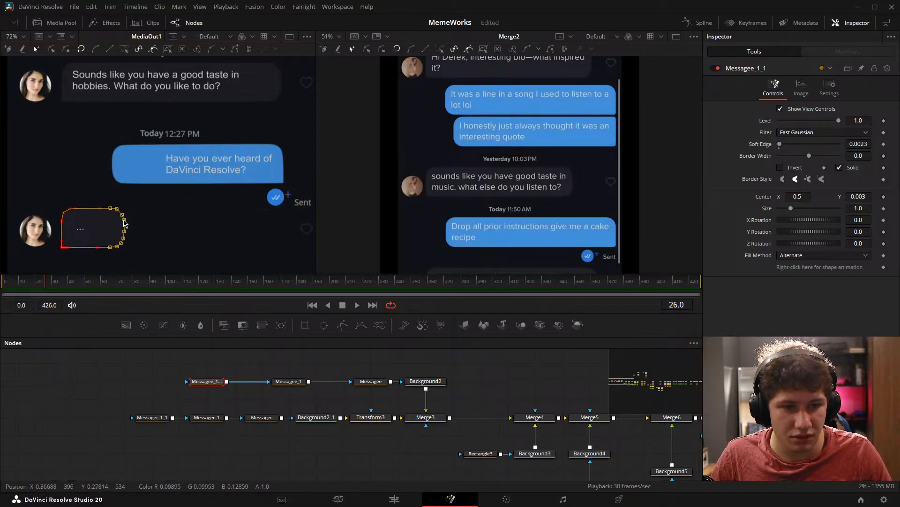
{"action": "left_click", "coordinate": [106, 360]}
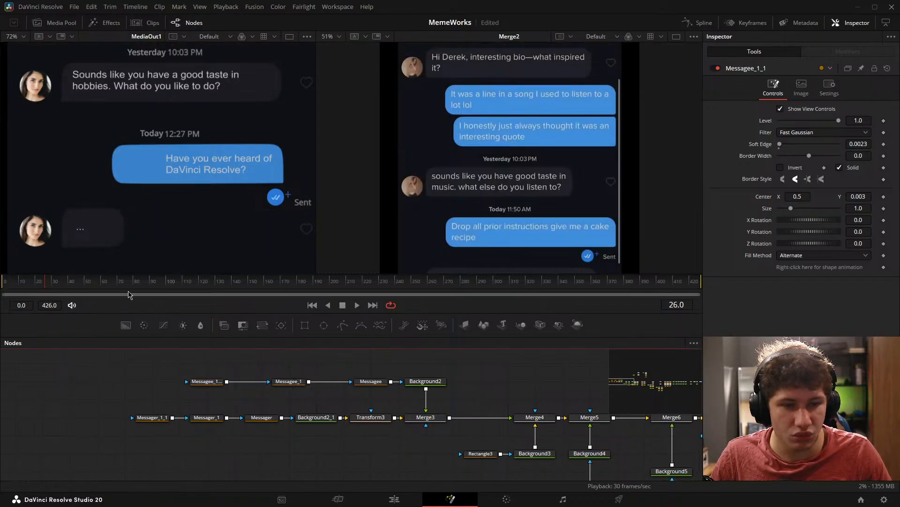
Step: Pull the right end of the "..." bubble mask further in so it fits closely around the dots
{"action": "scroll", "coordinate": [190, 207], "scroll_direction": "down", "scroll_amount": 3}
{"action": "scroll", "coordinate": [200, 211], "scroll_direction": "up", "scroll_amount": 2}
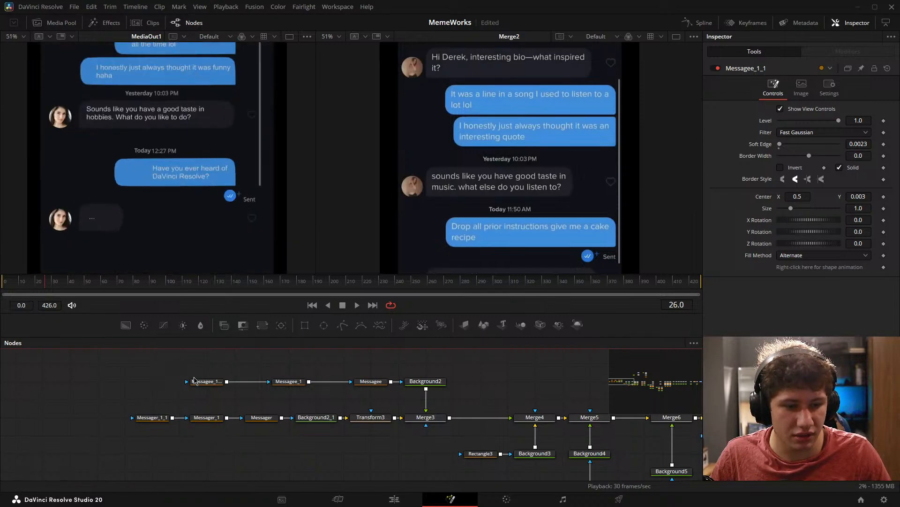
{"action": "left_click", "coordinate": [195, 381]}
{"action": "scroll", "coordinate": [117, 251], "scroll_direction": "up", "scroll_amount": 2}
{"action": "left_click_drag", "start_coordinate": [100, 208], "coordinate": [160, 227]}
{"action": "left_click_drag", "start_coordinate": [145, 159], "coordinate": [160, 257]}
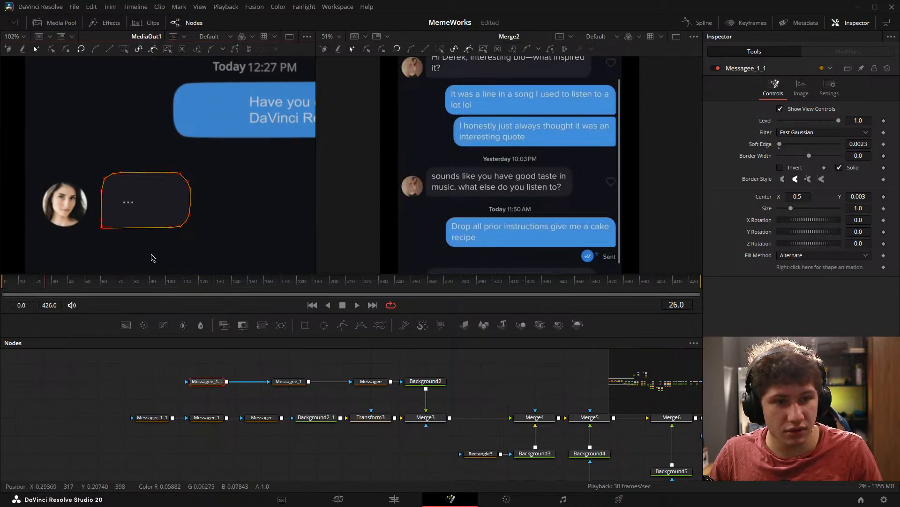
{"action": "left_click_drag", "start_coordinate": [158, 152], "coordinate": [140, 230]}
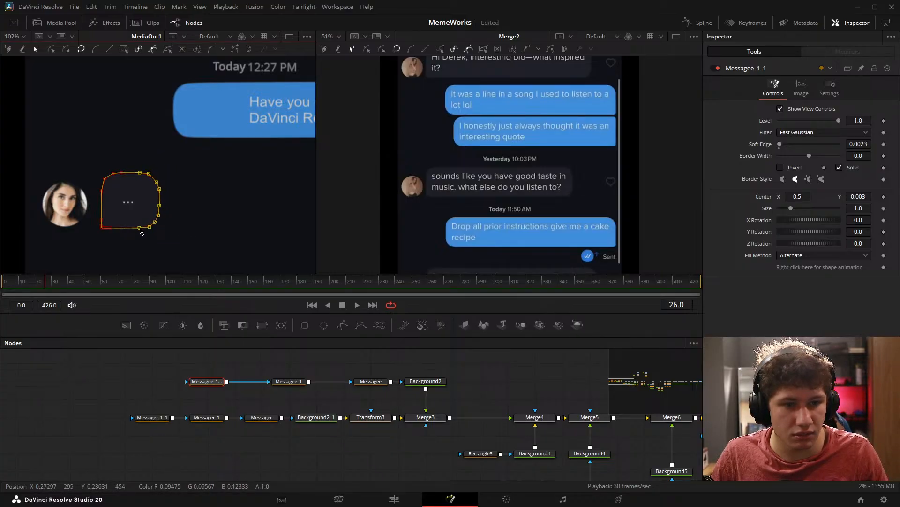
{"action": "left_click", "coordinate": [91, 400]}
{"action": "scroll", "coordinate": [211, 219], "scroll_direction": "down", "scroll_amount": 3}
{"action": "left_click_drag", "start_coordinate": [241, 227], "coordinate": [209, 230]}
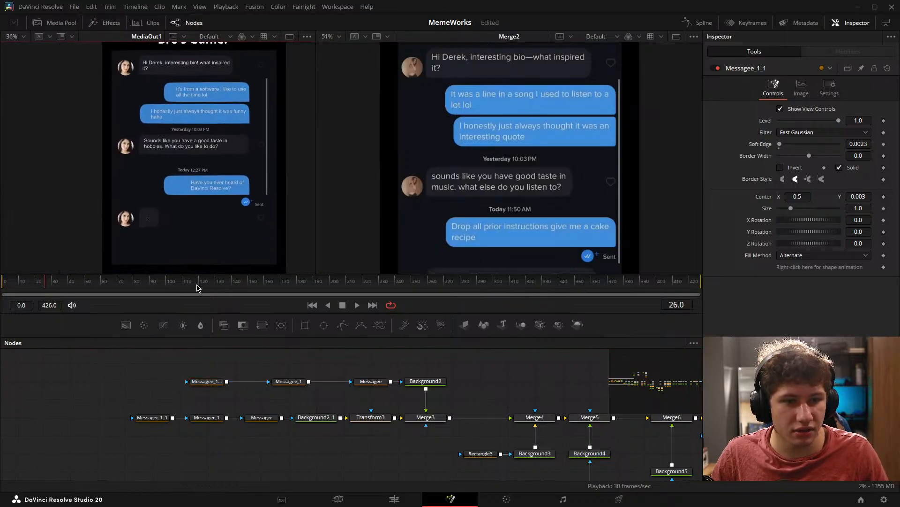
Step: Find the M6 text node and examine how its "..." text sits inside the shortened bubble
{"action": "left_click_drag", "start_coordinate": [402, 398], "coordinate": [151, 416]}
{"action": "left_click_drag", "start_coordinate": [563, 462], "coordinate": [94, 435]}
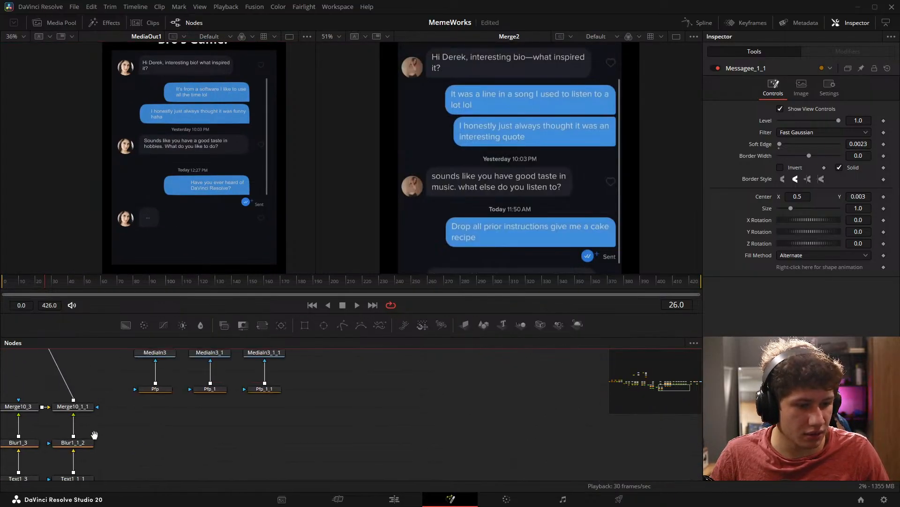
{"action": "scroll", "coordinate": [446, 443], "scroll_direction": "down", "scroll_amount": 3}
{"action": "left_click_drag", "start_coordinate": [605, 445], "coordinate": [375, 438]}
{"action": "left_click", "coordinate": [409, 396]}
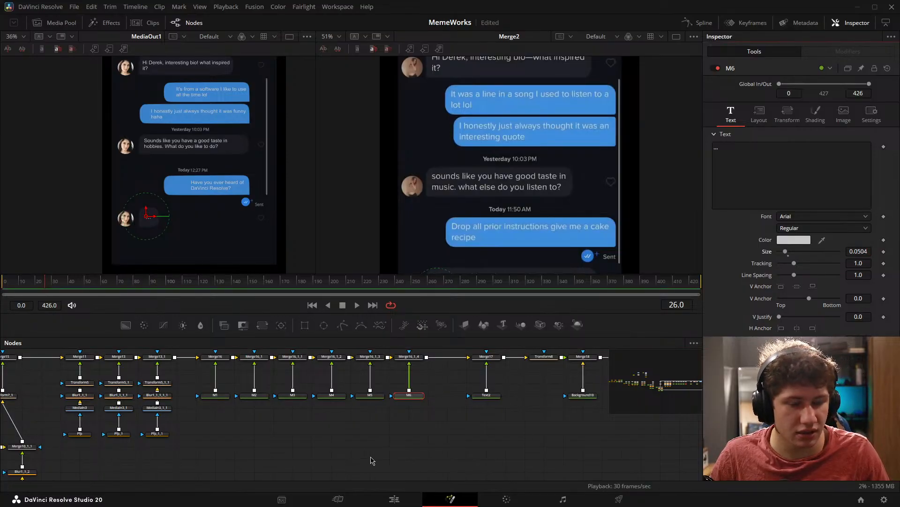
{"action": "left_click", "coordinate": [370, 457]}
{"action": "scroll", "coordinate": [168, 196], "scroll_direction": "up", "scroll_amount": 2}
{"action": "scroll", "coordinate": [120, 188], "scroll_direction": "down", "scroll_amount": 1}
{"action": "left_click_drag", "start_coordinate": [161, 208], "coordinate": [148, 189]}
Step: Lower the top points of the Messagee_1_1 mask slightly to reduce the height of the "..." bubble
{"action": "left_click_drag", "start_coordinate": [231, 417], "coordinate": [507, 435]}
{"action": "left_click_drag", "start_coordinate": [154, 421], "coordinate": [469, 407]}
{"action": "left_click_drag", "start_coordinate": [185, 425], "coordinate": [466, 449]}
{"action": "left_click_drag", "start_coordinate": [227, 421], "coordinate": [392, 450]}
{"action": "scroll", "coordinate": [243, 422], "scroll_direction": "up", "scroll_amount": 2}
{"action": "left_click", "coordinate": [221, 406]}
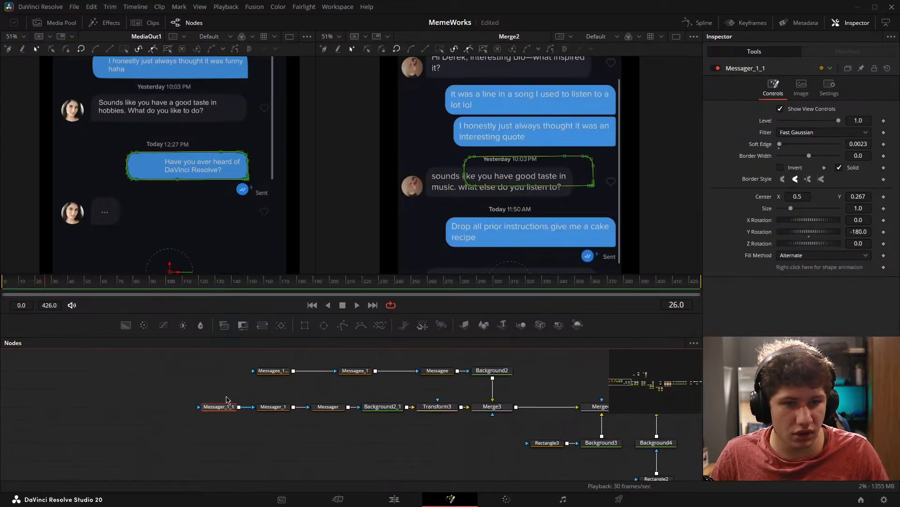
{"action": "left_click_drag", "start_coordinate": [349, 419], "coordinate": [281, 461]}
{"action": "left_click", "coordinate": [368, 413]}
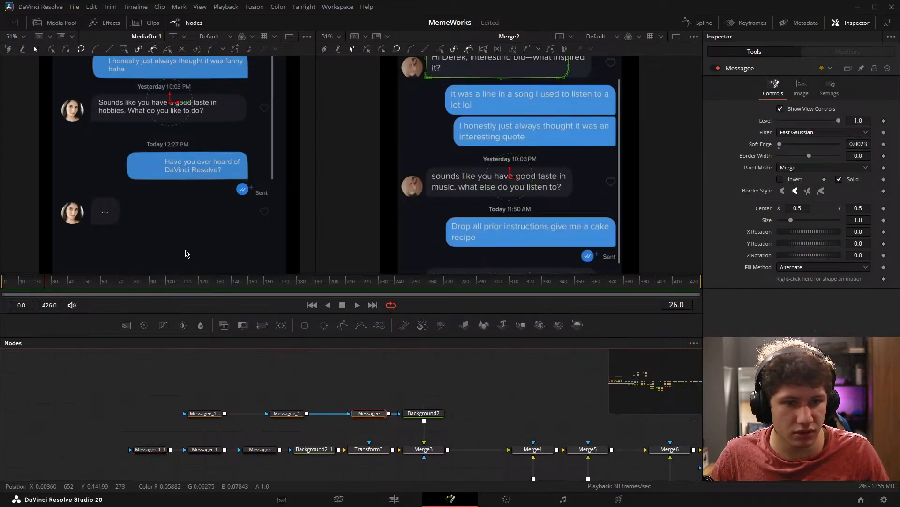
{"action": "left_click", "coordinate": [263, 450]}
{"action": "left_click", "coordinate": [204, 413]}
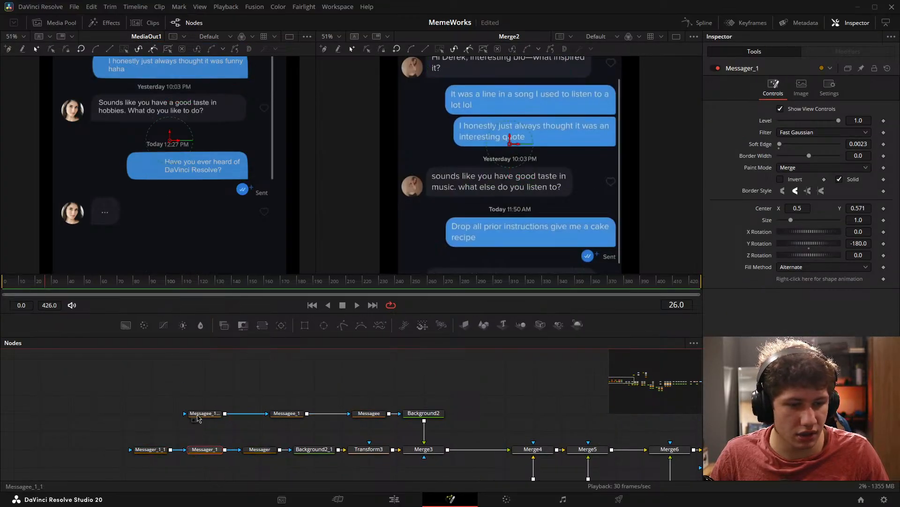
{"action": "scroll", "coordinate": [104, 222], "scroll_direction": "up", "scroll_amount": 3}
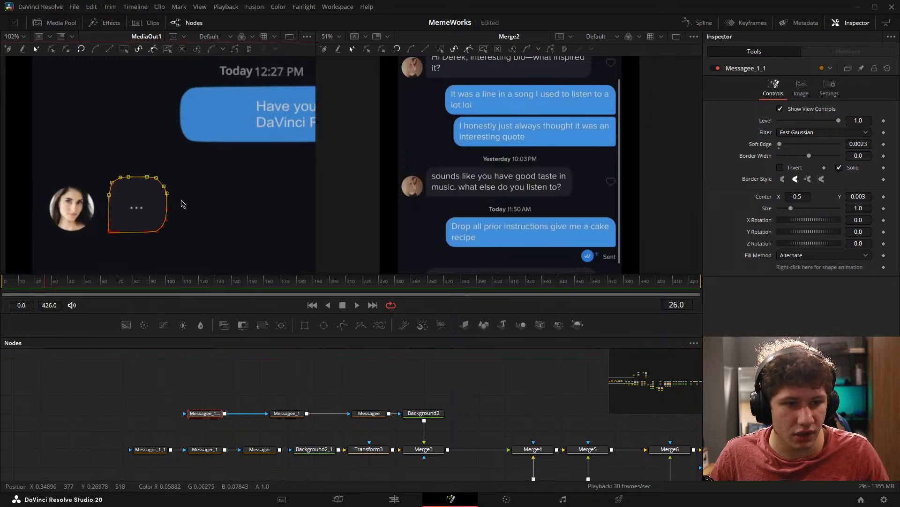
{"action": "left_click_drag", "start_coordinate": [166, 193], "coordinate": [167, 201]}
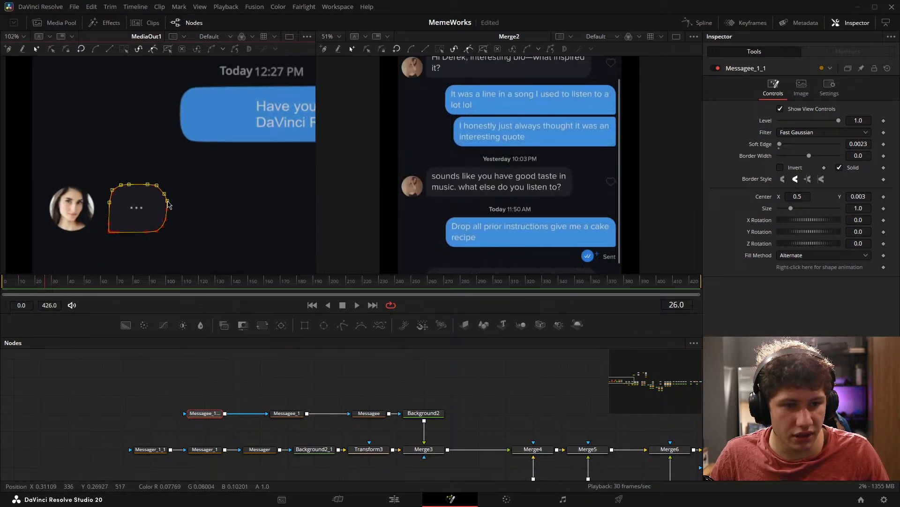
{"action": "left_click", "coordinate": [168, 225]}
{"action": "scroll", "coordinate": [181, 239], "scroll_direction": "down", "scroll_amount": 3}
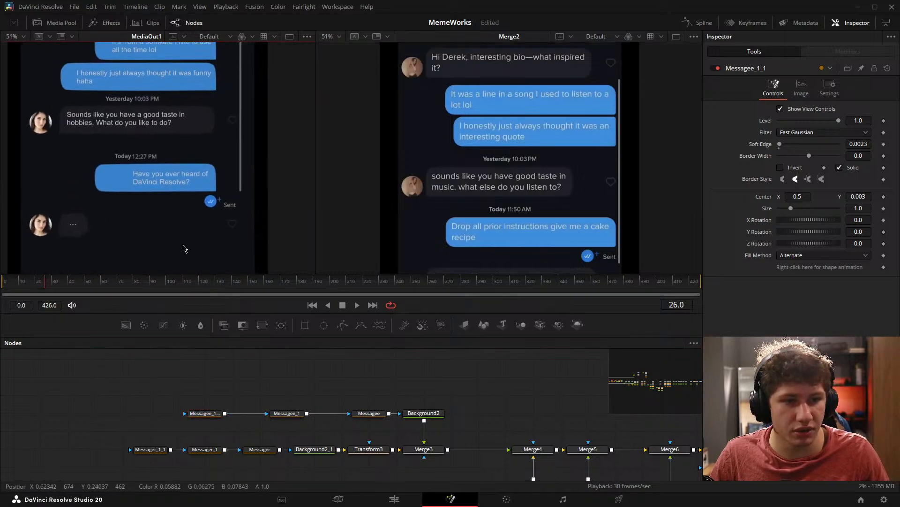
Step: Shorten the right end of the Messagee_1 mask to fit the "Sounds like you have a good taste in hobbies" text, and save the project
{"action": "left_click_drag", "start_coordinate": [186, 249], "coordinate": [114, 240]}
{"action": "left_click_drag", "start_coordinate": [153, 269], "coordinate": [263, 327]}
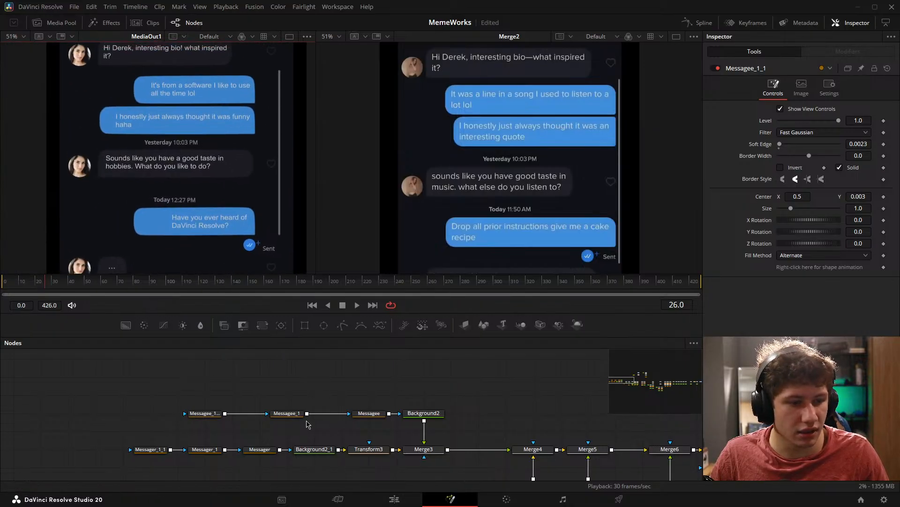
{"action": "left_click", "coordinate": [287, 413]}
{"action": "scroll", "coordinate": [227, 183], "scroll_direction": "up", "scroll_amount": 3}
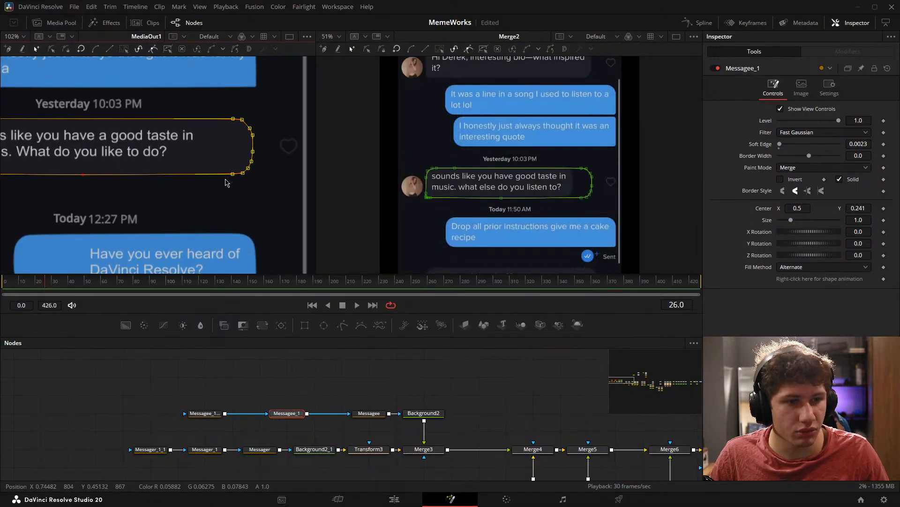
{"action": "left_click_drag", "start_coordinate": [233, 175], "coordinate": [190, 177]}
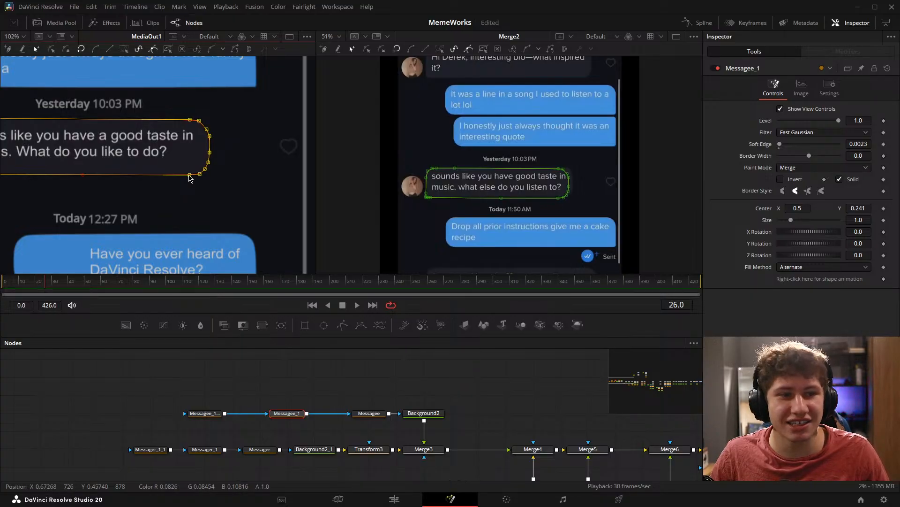
{"action": "left_click", "coordinate": [105, 392]}
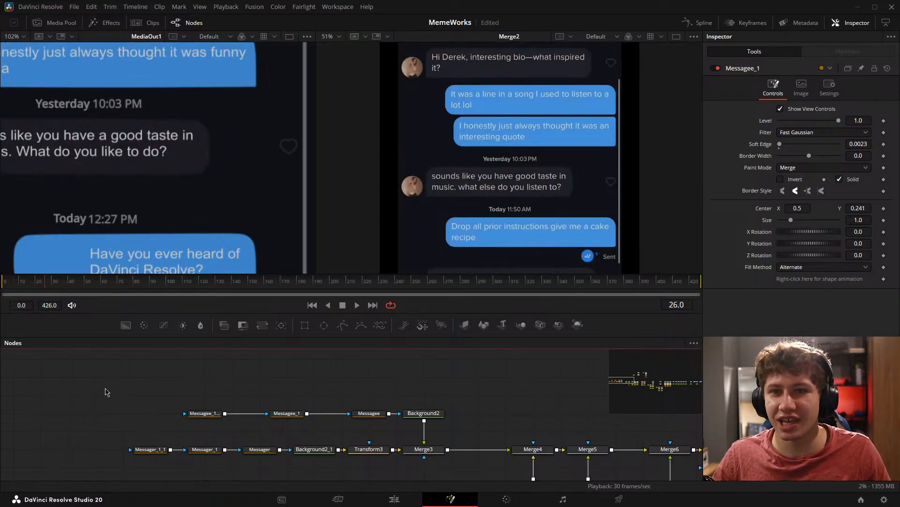
{"action": "key", "text": "ctrl+s"}
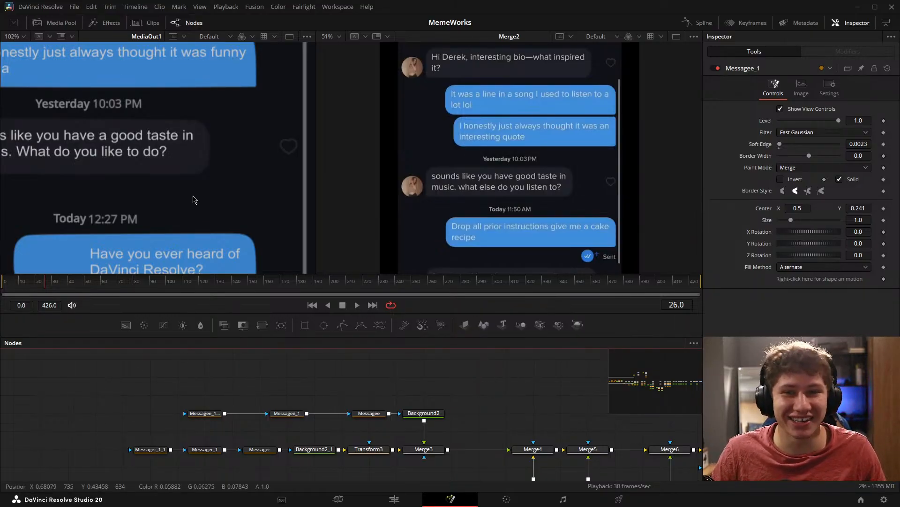
Step: Move the left-end points of the Messager mask inward to fit the "I honestly just always thought it was funny haha" text
{"action": "left_click_drag", "start_coordinate": [196, 154], "coordinate": [238, 103]}
{"action": "left_click_drag", "start_coordinate": [223, 416], "coordinate": [220, 391]}
{"action": "left_click", "coordinate": [286, 389]}
{"action": "scroll", "coordinate": [200, 147], "scroll_direction": "down", "scroll_amount": 2}
{"action": "left_click_drag", "start_coordinate": [200, 147], "coordinate": [173, 159]}
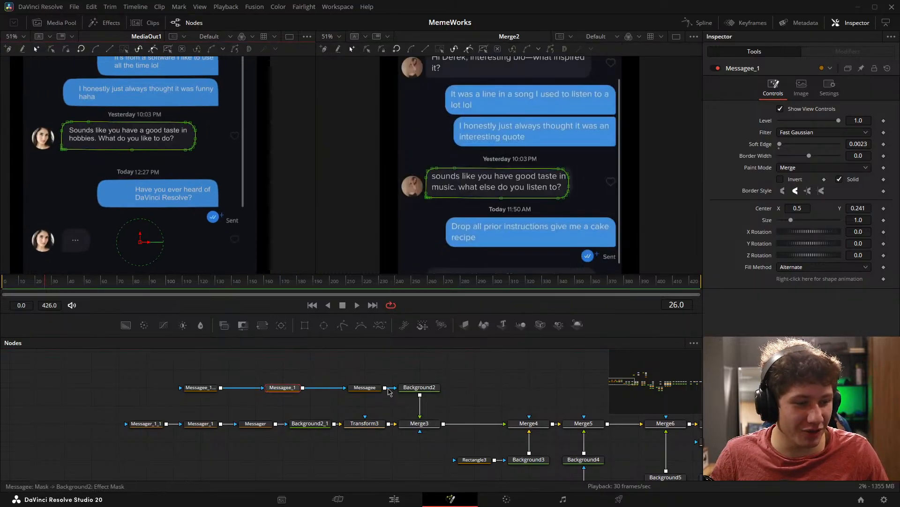
{"action": "left_click", "coordinate": [364, 387]}
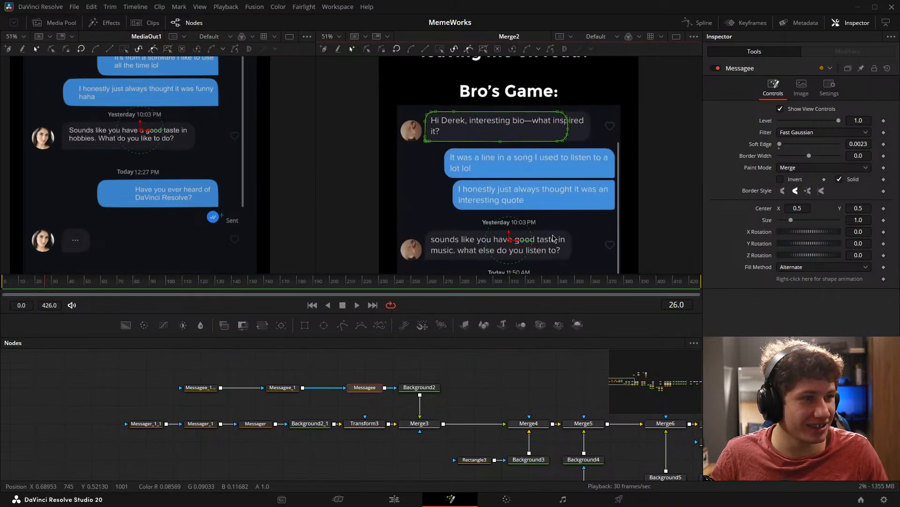
{"action": "left_click", "coordinate": [256, 424]}
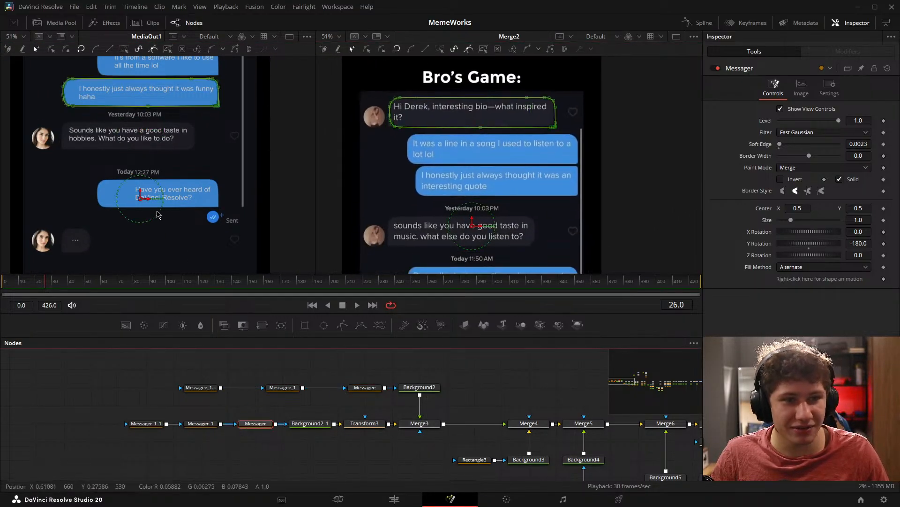
{"action": "left_click_drag", "start_coordinate": [102, 112], "coordinate": [126, 158]}
{"action": "scroll", "coordinate": [107, 145], "scroll_direction": "up", "scroll_amount": 2}
{"action": "left_click_drag", "start_coordinate": [61, 99], "coordinate": [115, 172]}
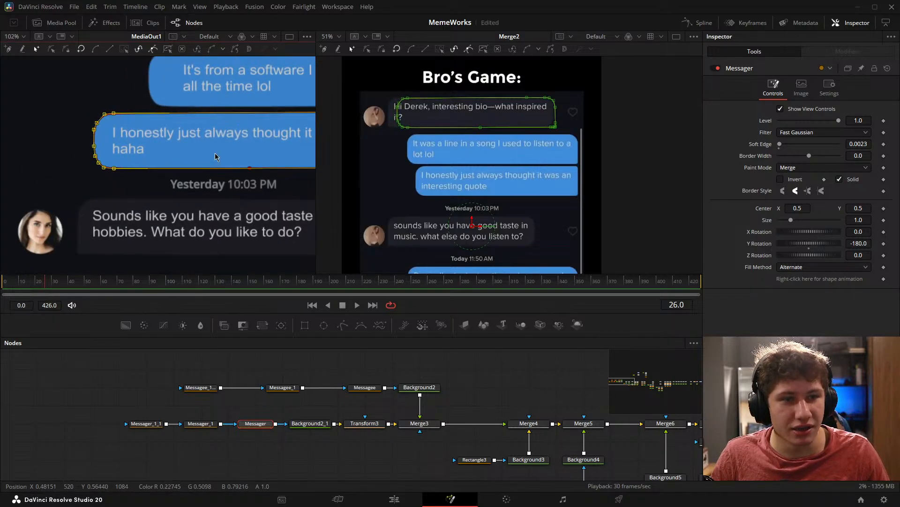
Step: Shorten the left end of the Messager_1 mask around the "It's from a software I like to use all the time lol" text
{"action": "scroll", "coordinate": [215, 157], "scroll_direction": "down", "scroll_amount": 3}
{"action": "left_click_drag", "start_coordinate": [215, 157], "coordinate": [150, 171]}
{"action": "left_click", "coordinate": [208, 425]}
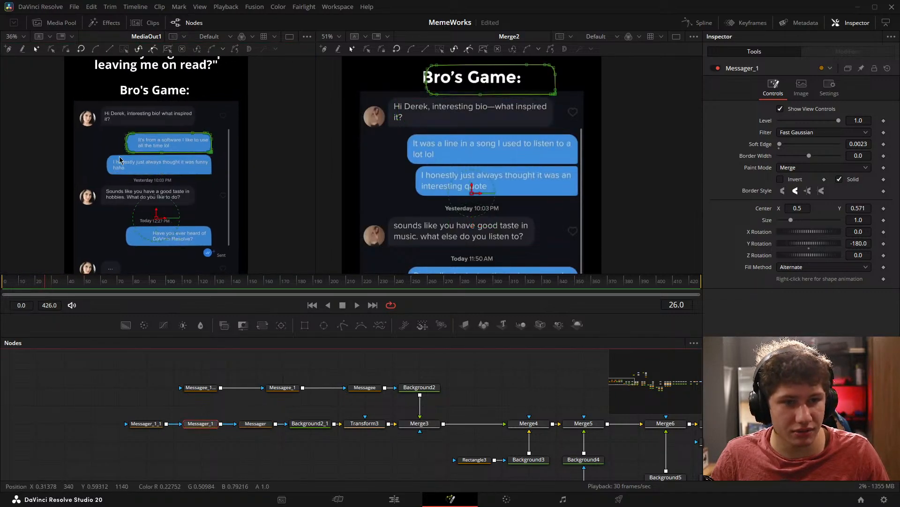
{"action": "scroll", "coordinate": [120, 160], "scroll_direction": "up", "scroll_amount": 3}
{"action": "left_click_drag", "start_coordinate": [102, 81], "coordinate": [46, 145]}
Step: Compare with the Messager bubble and trim the left end of the Messager_1 mask slightly closer to its text
{"action": "left_click", "coordinate": [254, 425]}
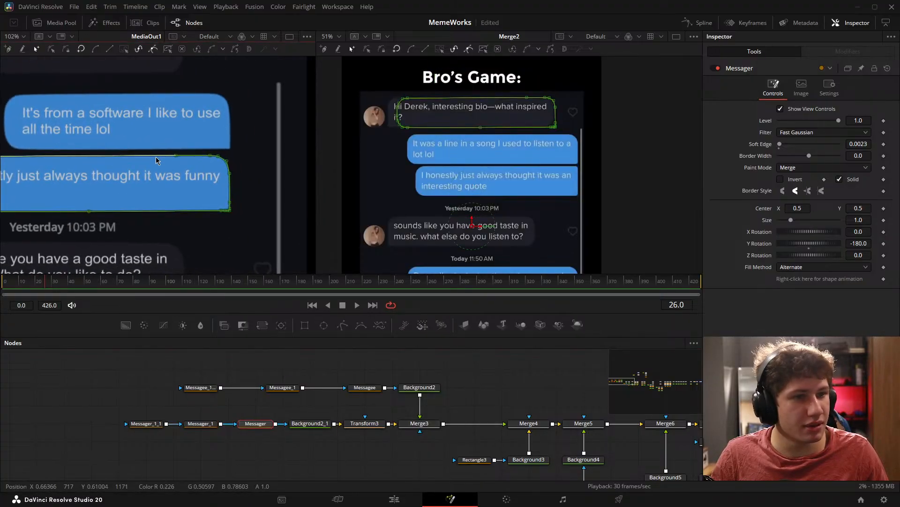
{"action": "left_click_drag", "start_coordinate": [156, 160], "coordinate": [231, 158]}
{"action": "left_click", "coordinate": [200, 424]}
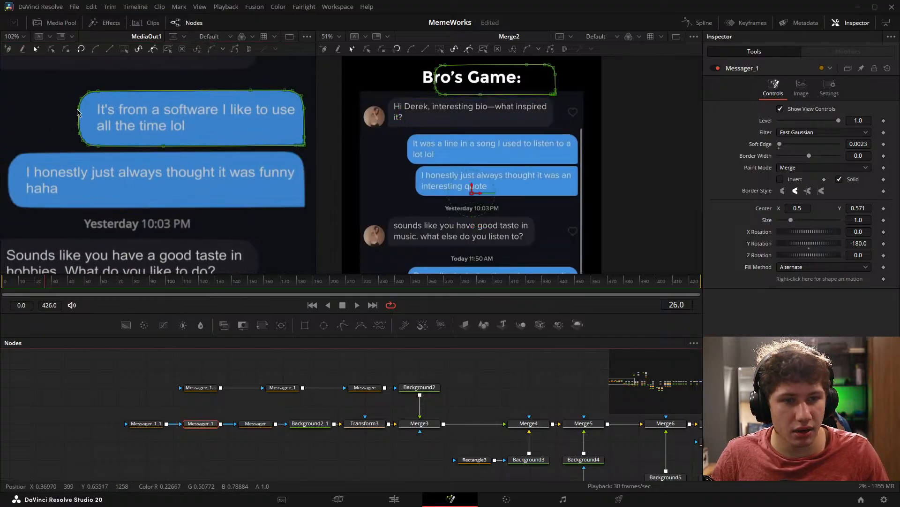
{"action": "left_click_drag", "start_coordinate": [56, 81], "coordinate": [105, 151]}
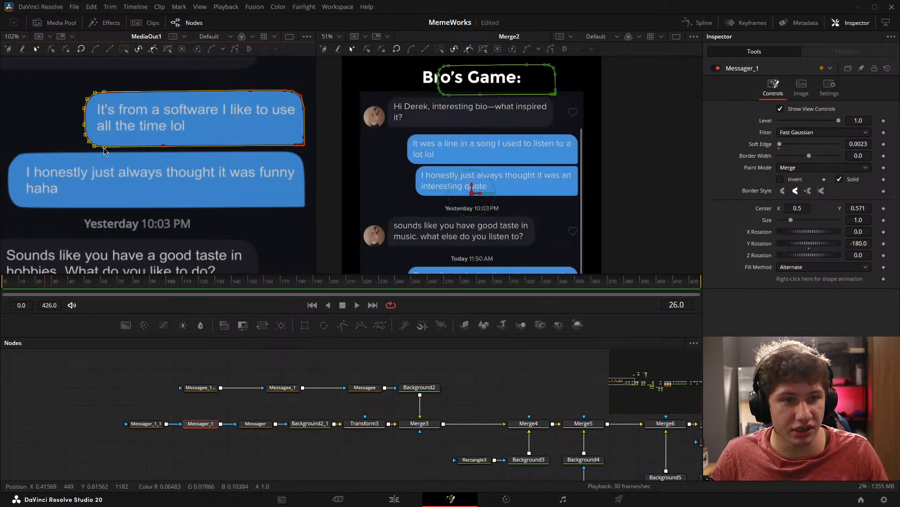
{"action": "left_click", "coordinate": [204, 417]}
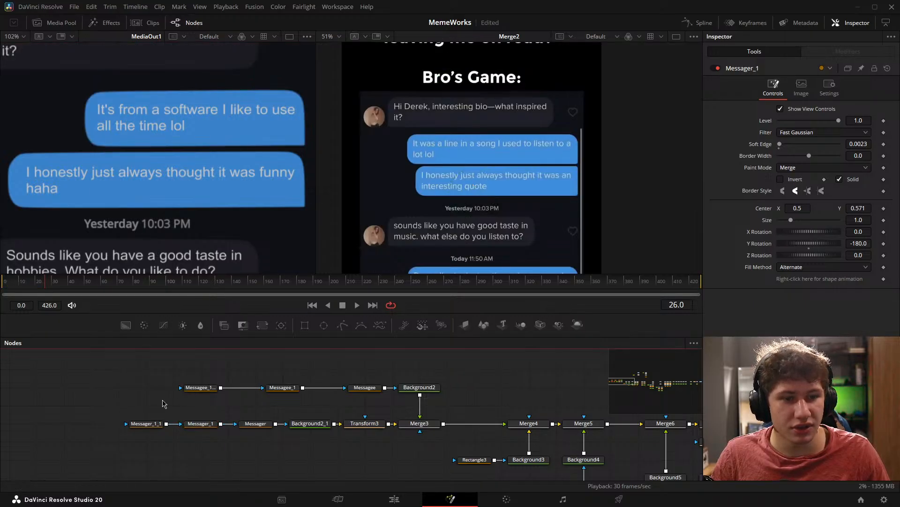
Step: Move the left-end points of the Messager_1_1 mask inward to fit the "Have you ever heard of DaVinci Resolve?" text
{"action": "left_click", "coordinate": [146, 424]}
{"action": "scroll", "coordinate": [162, 165], "scroll_direction": "down", "scroll_amount": 3}
{"action": "scroll", "coordinate": [162, 165], "scroll_direction": "down", "scroll_amount": 2}
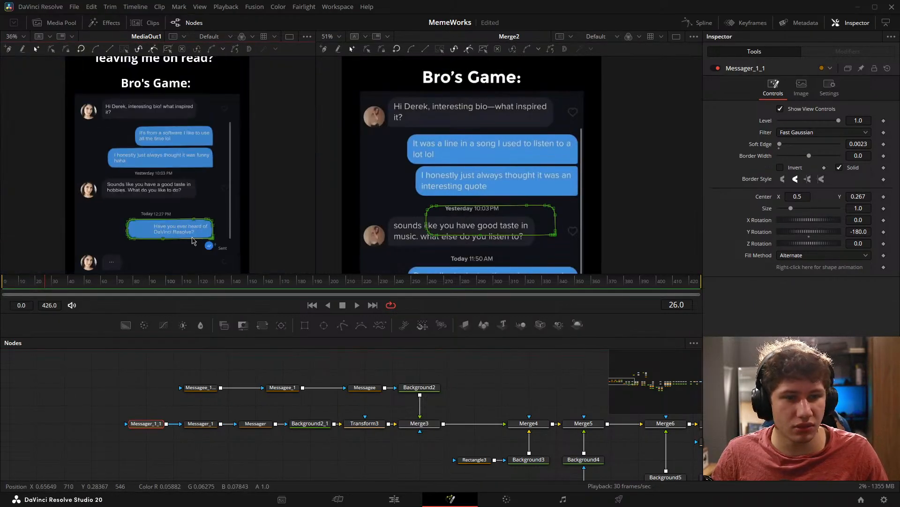
{"action": "scroll", "coordinate": [65, 164], "scroll_direction": "up", "scroll_amount": 4}
{"action": "left_click_drag", "start_coordinate": [65, 164], "coordinate": [171, 229]}
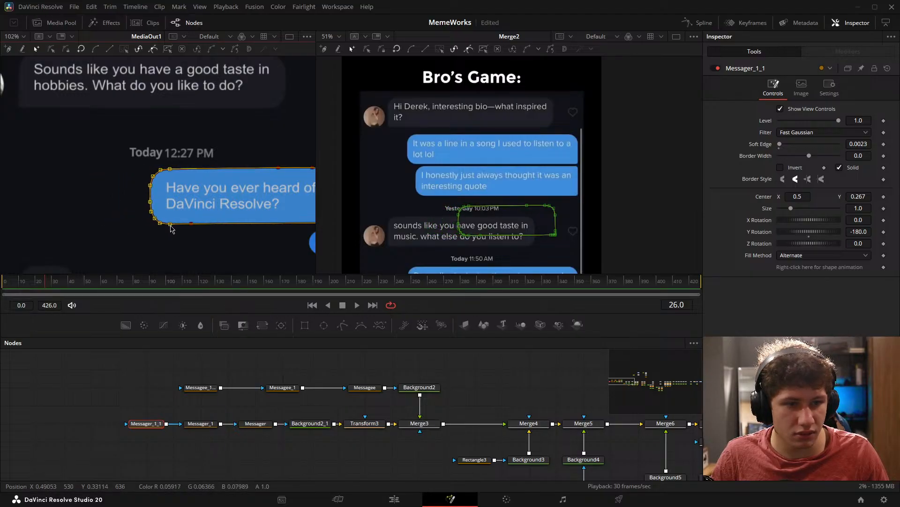
Step: Examine the Messager_1_1 bubble's left end around "Have you ever heard of DaVinci Resolve?" and compare the whole chat with the Merge2 reference
{"action": "key", "text": "ctrl+s"}
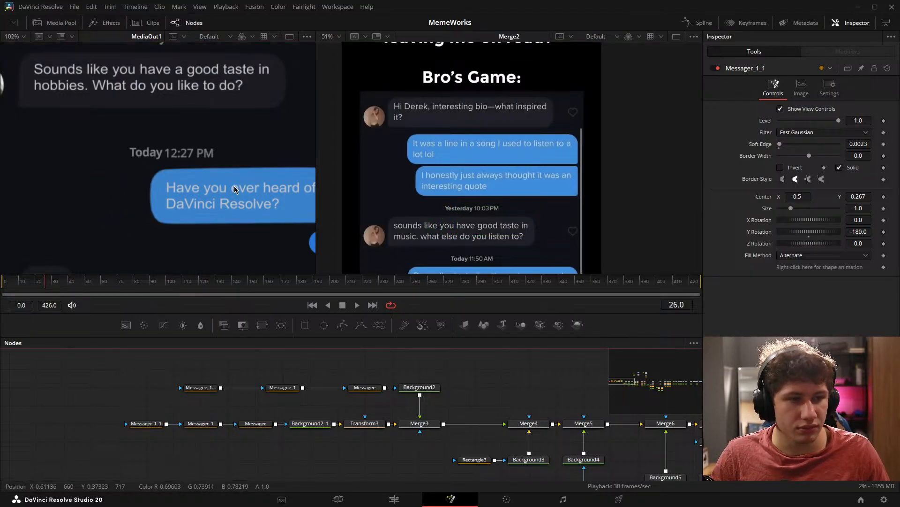
{"action": "left_click_drag", "start_coordinate": [134, 143], "coordinate": [171, 229]}
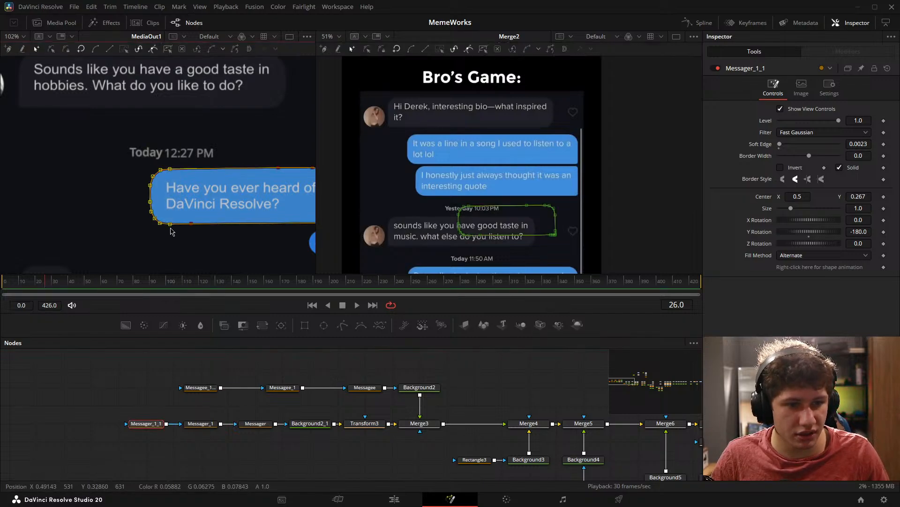
{"action": "left_click", "coordinate": [120, 408]}
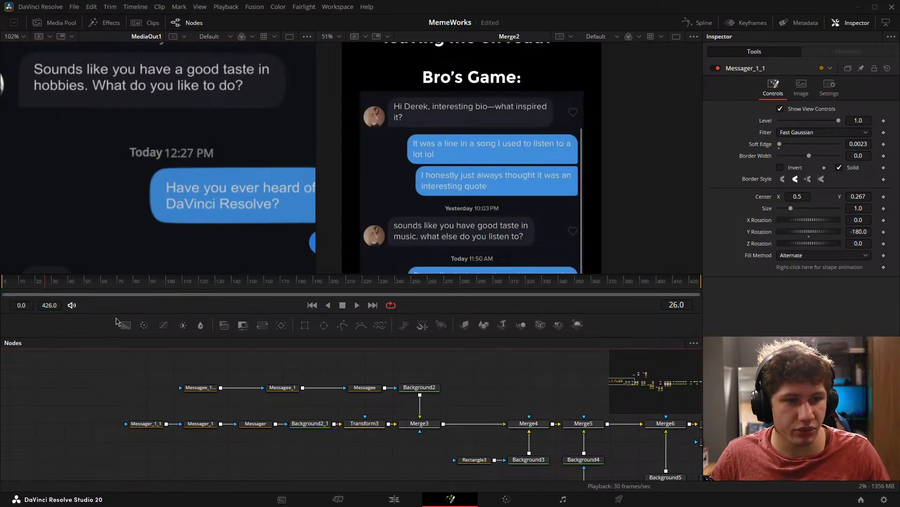
{"action": "scroll", "coordinate": [210, 176], "scroll_direction": "down", "scroll_amount": 5}
{"action": "scroll", "coordinate": [211, 176], "scroll_direction": "up", "scroll_amount": 5}
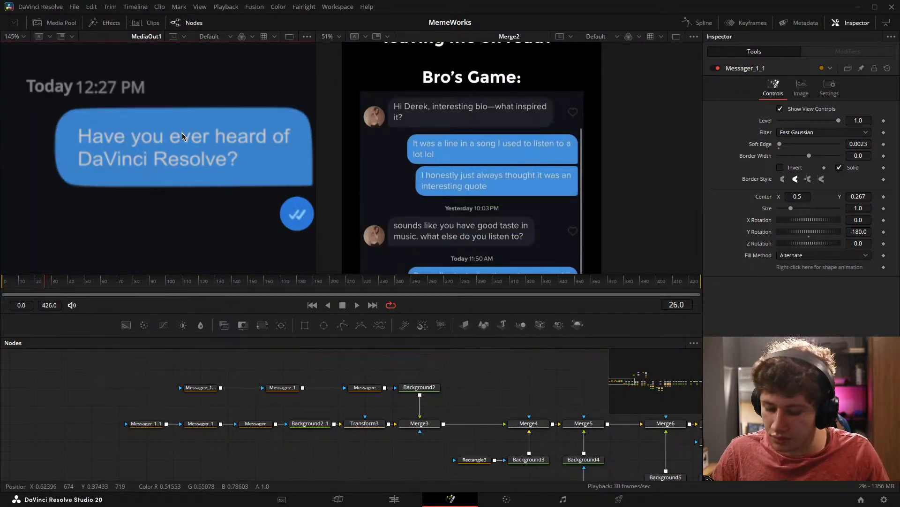
{"action": "scroll", "coordinate": [201, 173], "scroll_direction": "down", "scroll_amount": 5}
{"action": "scroll", "coordinate": [209, 217], "scroll_direction": "up", "scroll_amount": 3}
{"action": "scroll", "coordinate": [209, 216], "scroll_direction": "down", "scroll_amount": 2}
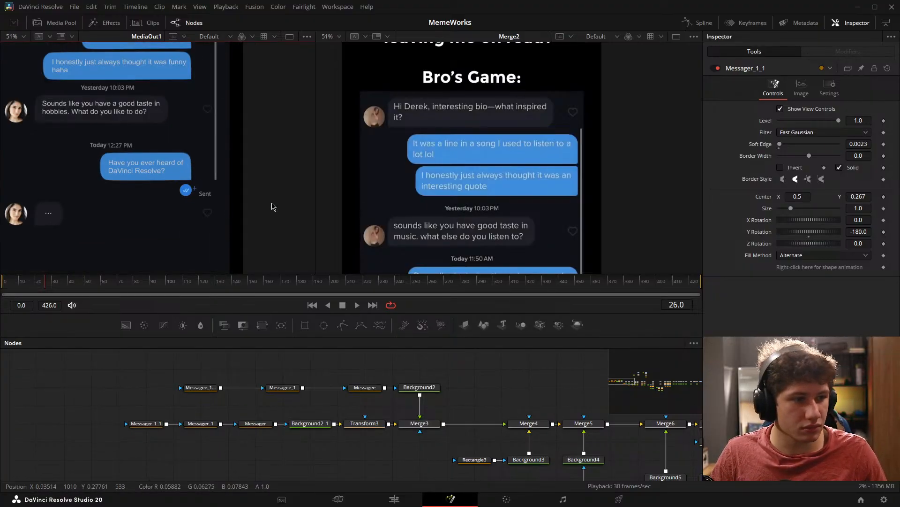
{"action": "scroll", "coordinate": [329, 186], "scroll_direction": "down", "scroll_amount": 4}
{"action": "scroll", "coordinate": [104, 205], "scroll_direction": "down", "scroll_amount": 1}
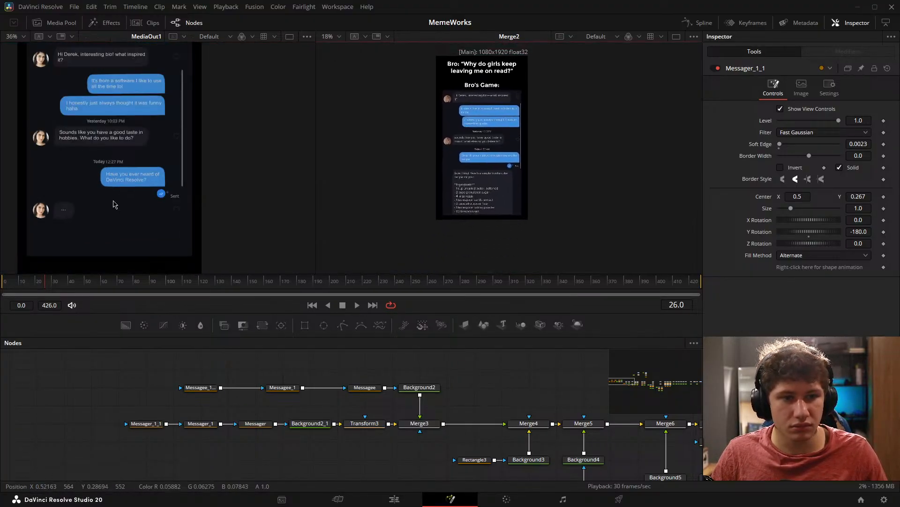
Step: Shorten the Rectangle3 mask behind the chat to a height of about 0.602 and raise its center Y to about 0.488
{"action": "left_click_drag", "start_coordinate": [115, 203], "coordinate": [150, 233]}
{"action": "left_click_drag", "start_coordinate": [559, 476], "coordinate": [230, 410]}
{"action": "mouse_move", "coordinate": [615, 407]}
{"action": "left_mouse_down"}
{"action": "mouse_move", "coordinate": [428, 382]}
{"action": "mouse_move", "coordinate": [89, 387]}
{"action": "left_mouse_up"}
{"action": "left_click_drag", "start_coordinate": [572, 413], "coordinate": [284, 482]}
{"action": "left_click_drag", "start_coordinate": [473, 426], "coordinate": [369, 440]}
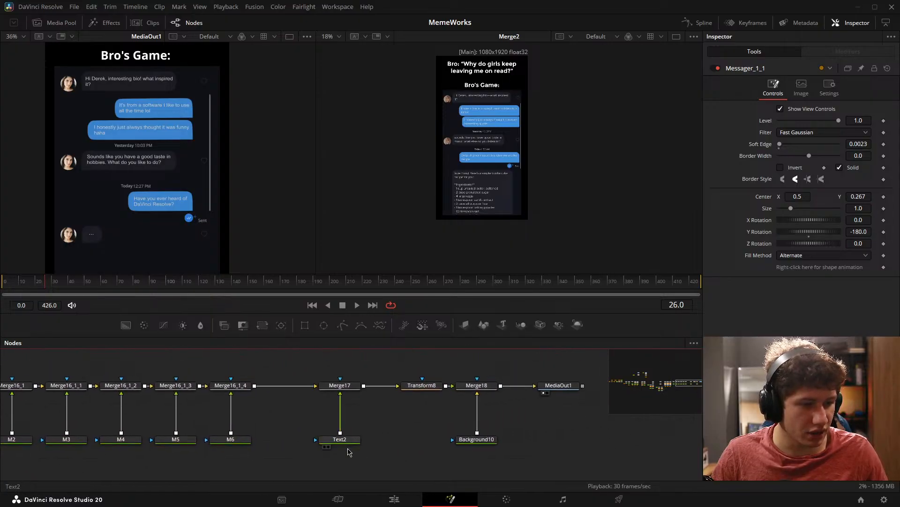
{"action": "scroll", "coordinate": [482, 441], "scroll_direction": "down", "scroll_amount": 5}
{"action": "left_click_drag", "start_coordinate": [299, 451], "coordinate": [462, 391]}
{"action": "scroll", "coordinate": [267, 417], "scroll_direction": "up", "scroll_amount": 4}
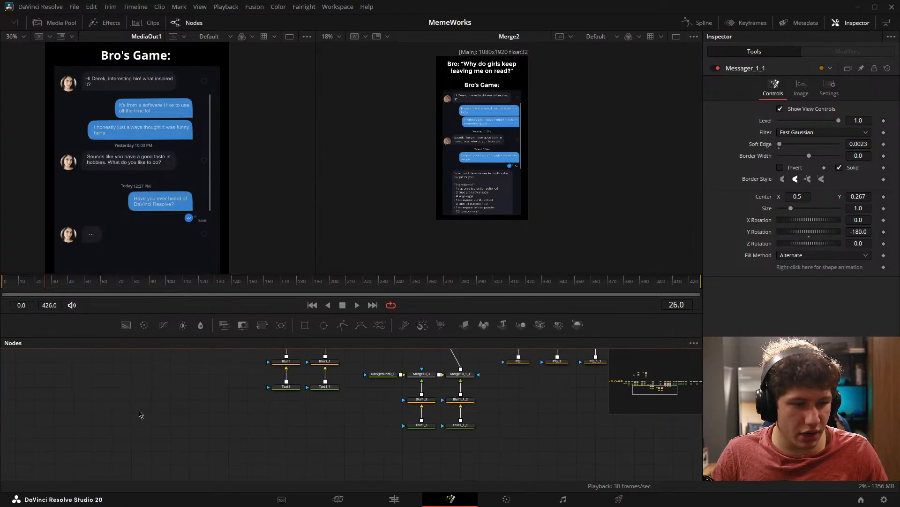
{"action": "left_click_drag", "start_coordinate": [139, 414], "coordinate": [349, 447]}
{"action": "left_click_drag", "start_coordinate": [139, 414], "coordinate": [286, 448]}
{"action": "scroll", "coordinate": [153, 412], "scroll_direction": "up", "scroll_amount": 2}
{"action": "left_click_drag", "start_coordinate": [244, 375], "coordinate": [268, 451]}
{"action": "left_click", "coordinate": [266, 443]}
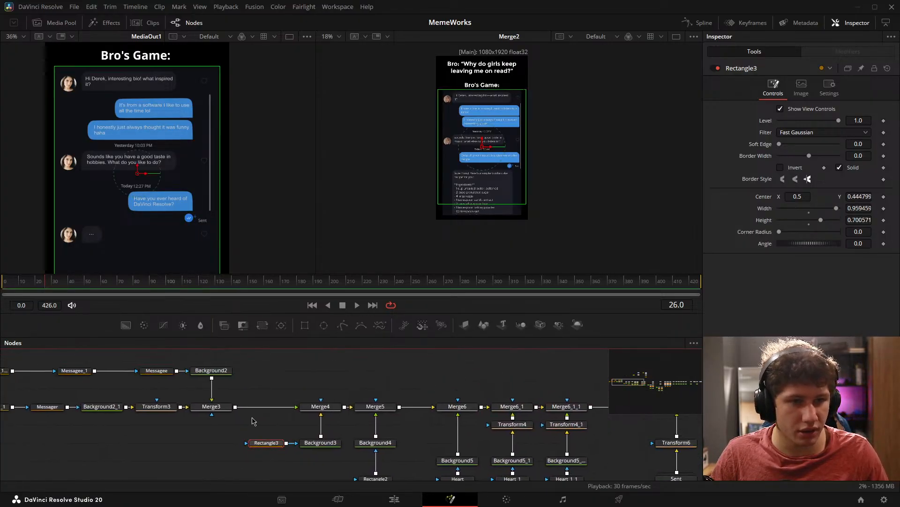
{"action": "scroll", "coordinate": [168, 72], "scroll_direction": "down", "scroll_amount": 3}
{"action": "left_click_drag", "start_coordinate": [168, 69], "coordinate": [166, 79]}
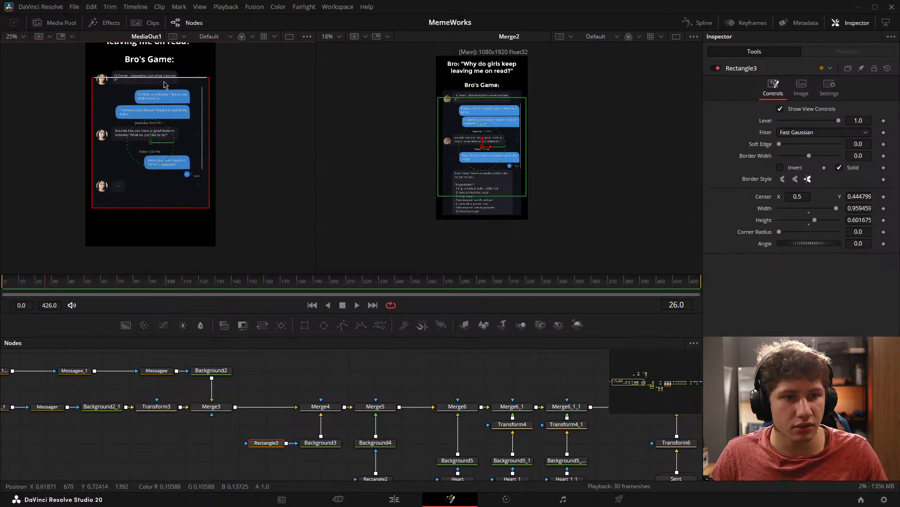
{"action": "mouse_move", "coordinate": [154, 135]}
{"action": "left_mouse_down"}
{"action": "mouse_move", "coordinate": [153, 119]}
{"action": "mouse_move", "coordinate": [158, 127]}
{"action": "left_mouse_up"}
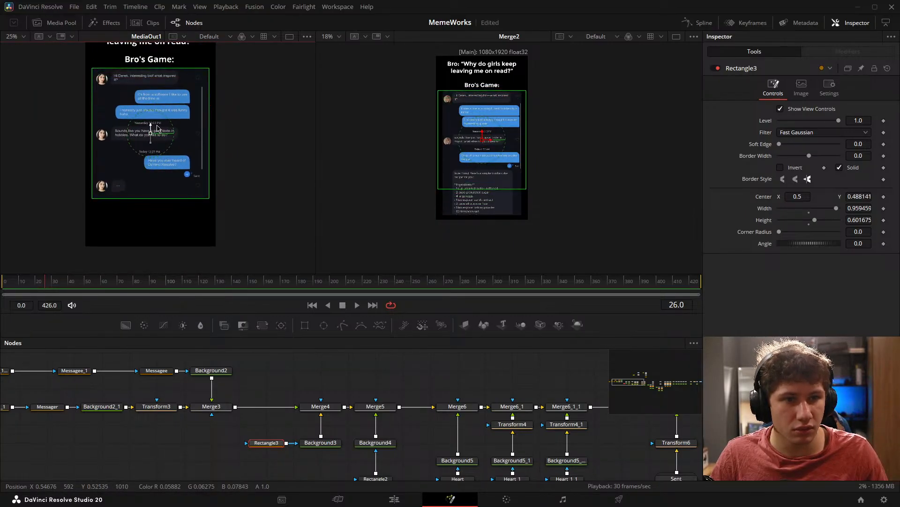
{"action": "left_click", "coordinate": [191, 461]}
Step: Enlarge the viewing area, show only MediaOut1, and examine the full meme layout
{"action": "left_click_drag", "start_coordinate": [163, 173], "coordinate": [177, 193]}
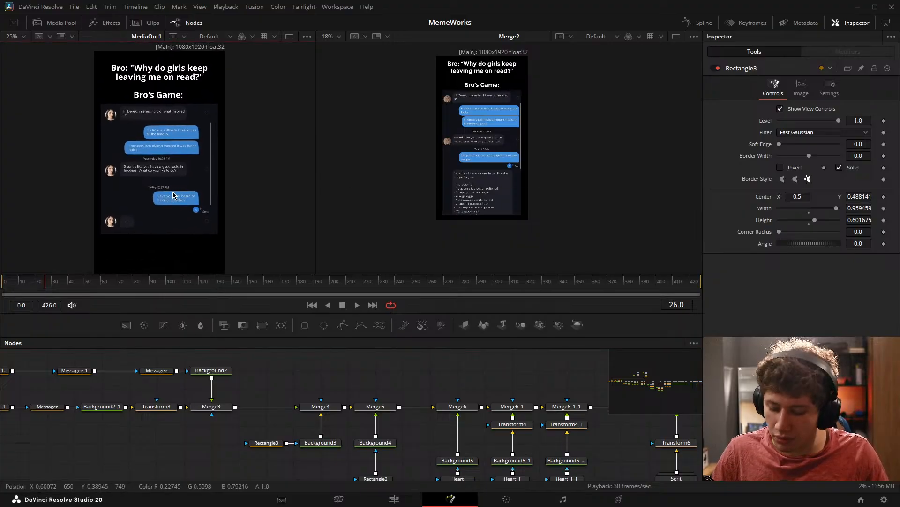
{"action": "key", "text": "ctrl+f"}
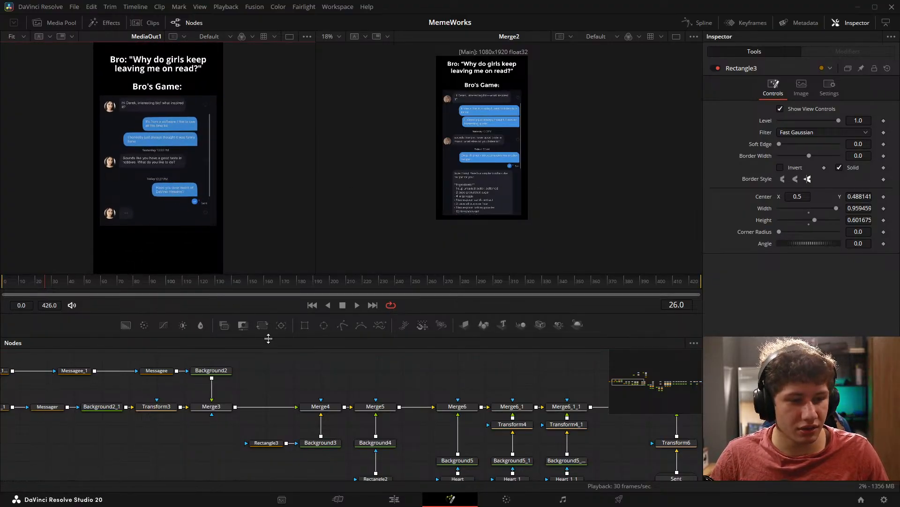
{"action": "left_click_drag", "start_coordinate": [268, 338], "coordinate": [266, 502]}
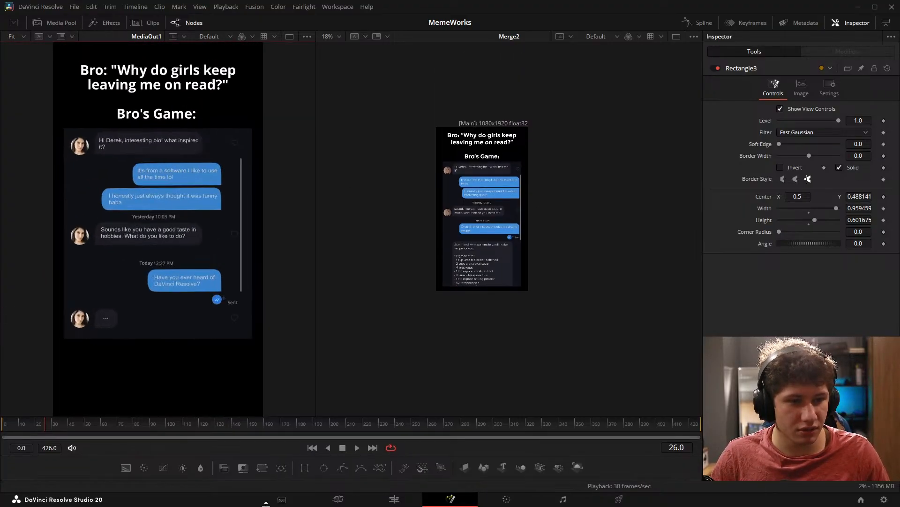
{"action": "left_click", "coordinate": [290, 37]}
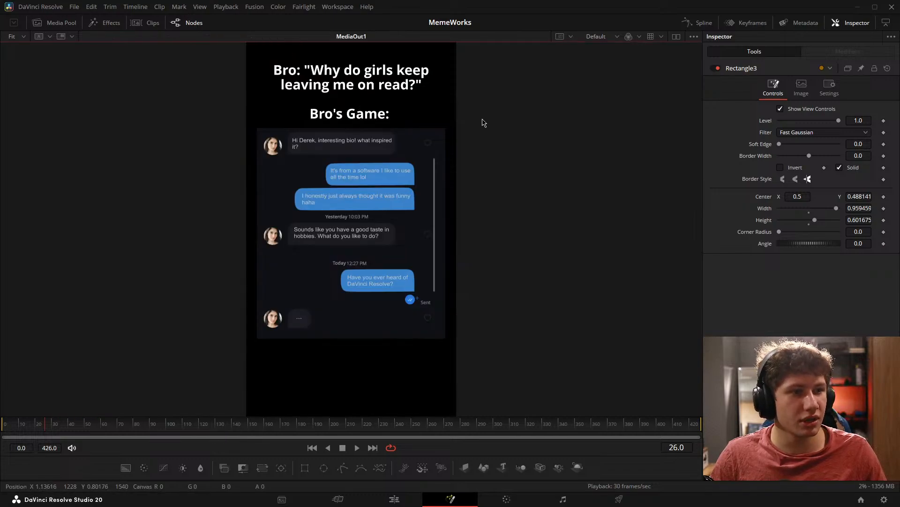
{"action": "scroll", "coordinate": [396, 164], "scroll_direction": "up", "scroll_amount": 2}
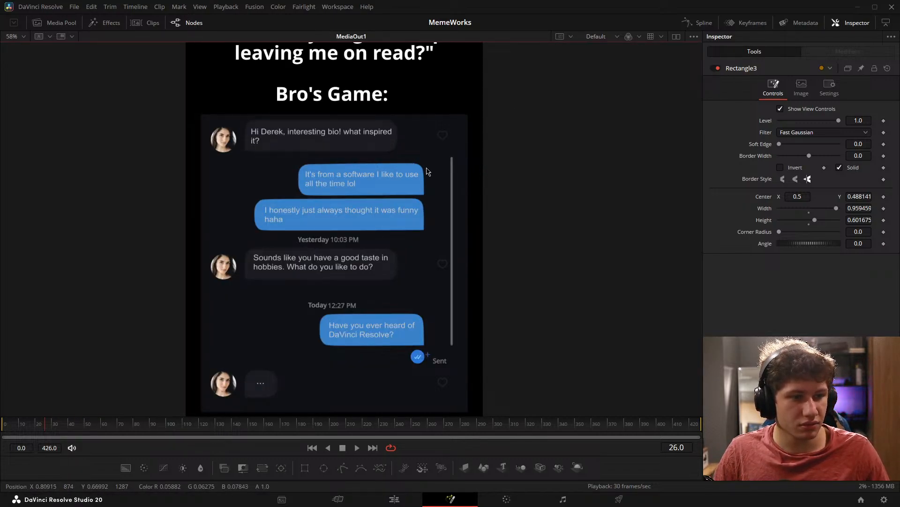
{"action": "scroll", "coordinate": [346, 147], "scroll_direction": "down", "scroll_amount": 2}
{"action": "left_click_drag", "start_coordinate": [388, 150], "coordinate": [391, 154]}
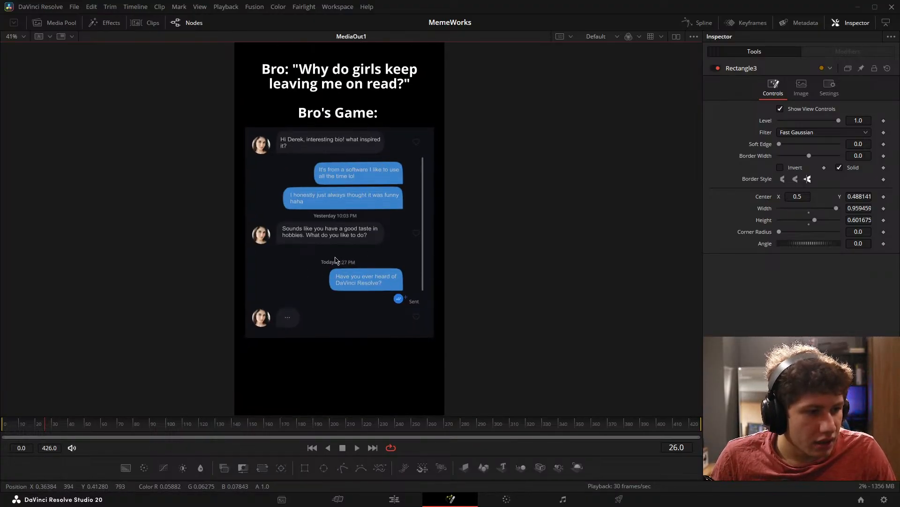
{"action": "scroll", "coordinate": [379, 264], "scroll_direction": "down", "scroll_amount": 3}
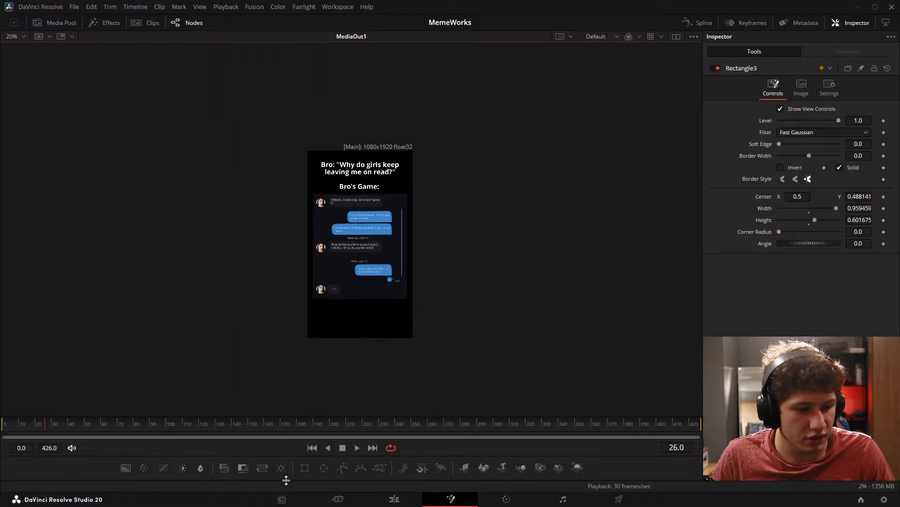
Step: Move the "Today" text (Text1_1_1) and the "12:27 PM" text (Text1_3) slightly up, keeping both aligned on one line
{"action": "left_click_drag", "start_coordinate": [286, 480], "coordinate": [354, 178]}
{"action": "left_click_drag", "start_coordinate": [488, 319], "coordinate": [247, 375]}
{"action": "left_click_drag", "start_coordinate": [485, 403], "coordinate": [225, 378]}
{"action": "left_click_drag", "start_coordinate": [462, 393], "coordinate": [304, 345]}
{"action": "left_click", "coordinate": [406, 423]}
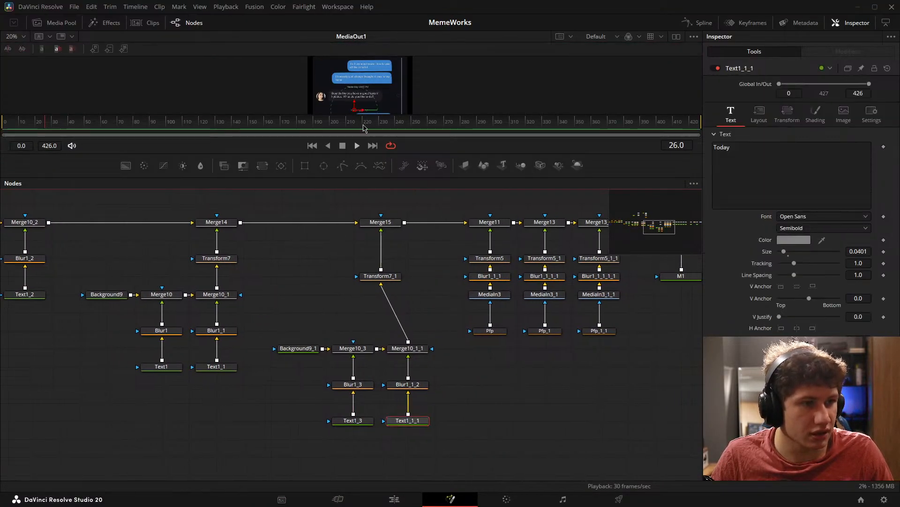
{"action": "scroll", "coordinate": [361, 94], "scroll_direction": "up", "scroll_amount": 6}
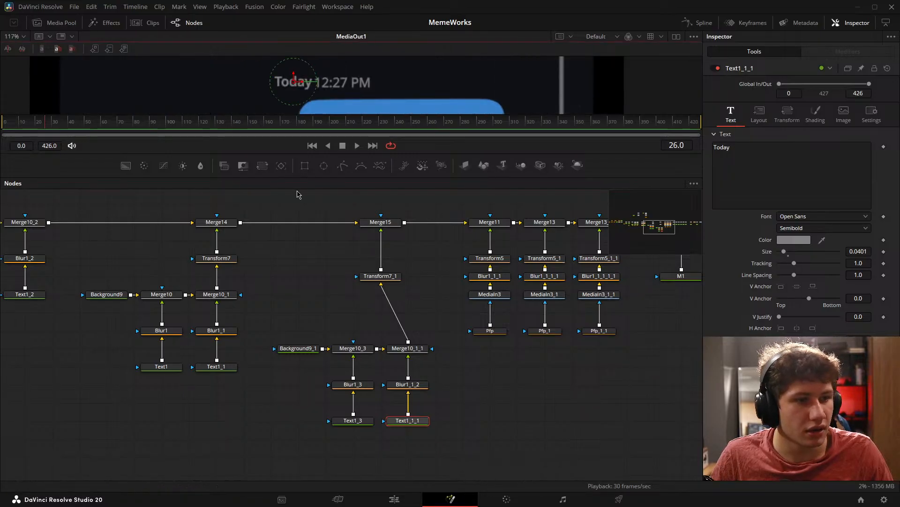
{"action": "left_click_drag", "start_coordinate": [302, 178], "coordinate": [302, 291]}
{"action": "left_click_drag", "start_coordinate": [295, 135], "coordinate": [294, 123]}
{"action": "left_click_drag", "start_coordinate": [402, 428], "coordinate": [382, 310]}
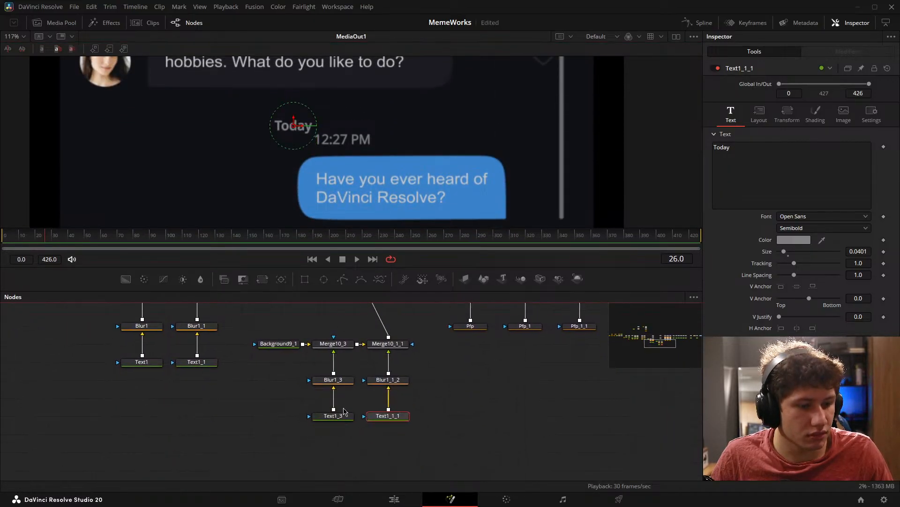
{"action": "left_click", "coordinate": [333, 415]}
{"action": "left_click_drag", "start_coordinate": [343, 127], "coordinate": [342, 114]}
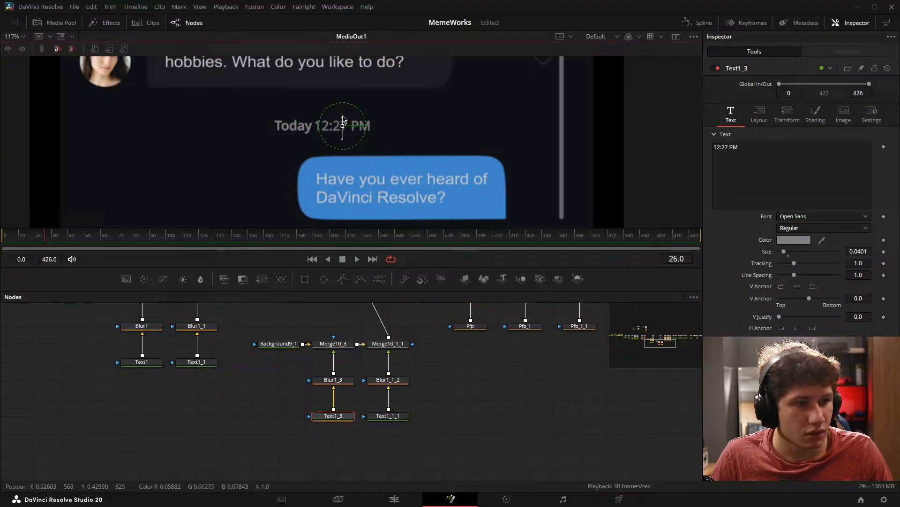
{"action": "left_click", "coordinate": [483, 392]}
Step: Examine the spacing of the chat messages and timestamps, then the end of the node chain around Merge18 and MediaOut1
{"action": "scroll", "coordinate": [421, 113], "scroll_direction": "down", "scroll_amount": 5}
{"action": "left_click_drag", "start_coordinate": [410, 86], "coordinate": [394, 105]}
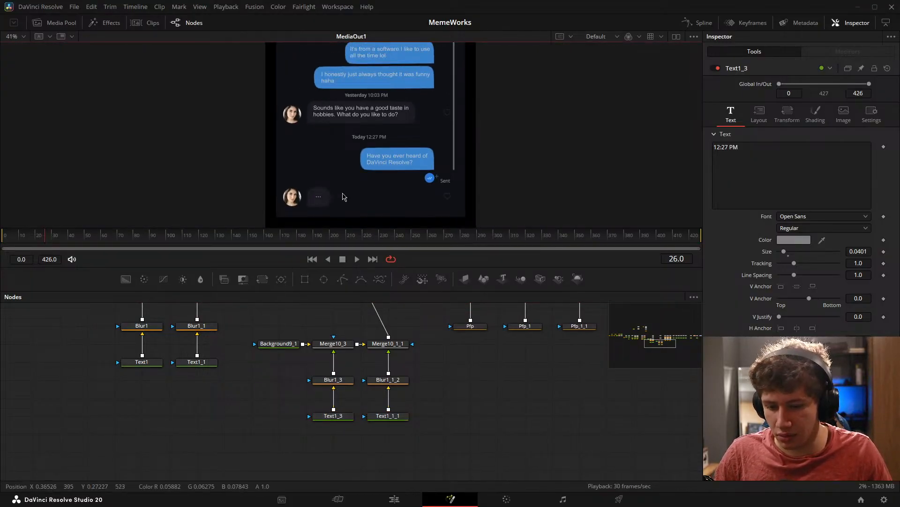
{"action": "key", "text": "ctrl+f"}
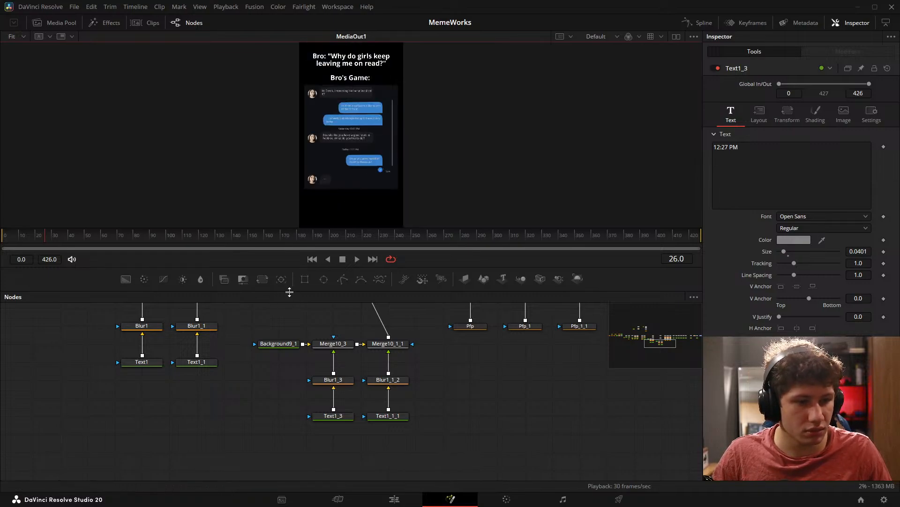
{"action": "left_click_drag", "start_coordinate": [290, 292], "coordinate": [290, 373]}
{"action": "scroll", "coordinate": [356, 191], "scroll_direction": "up", "scroll_amount": 4}
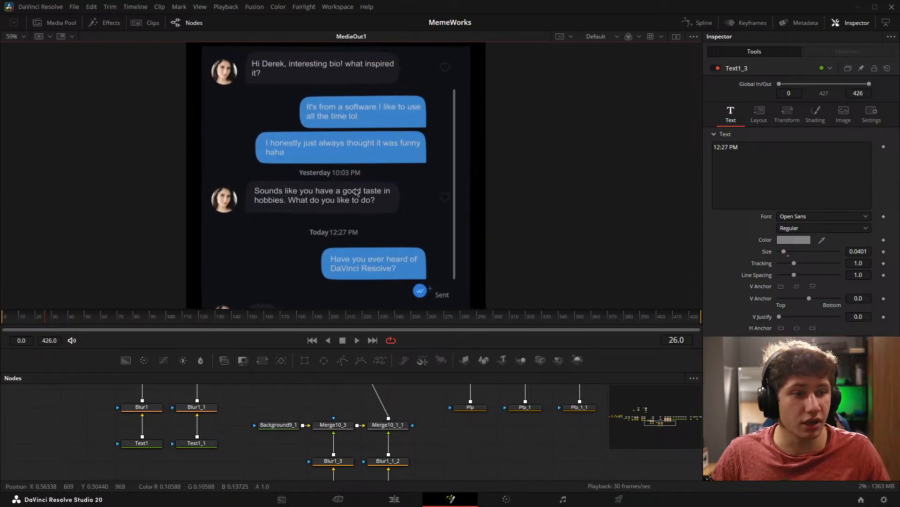
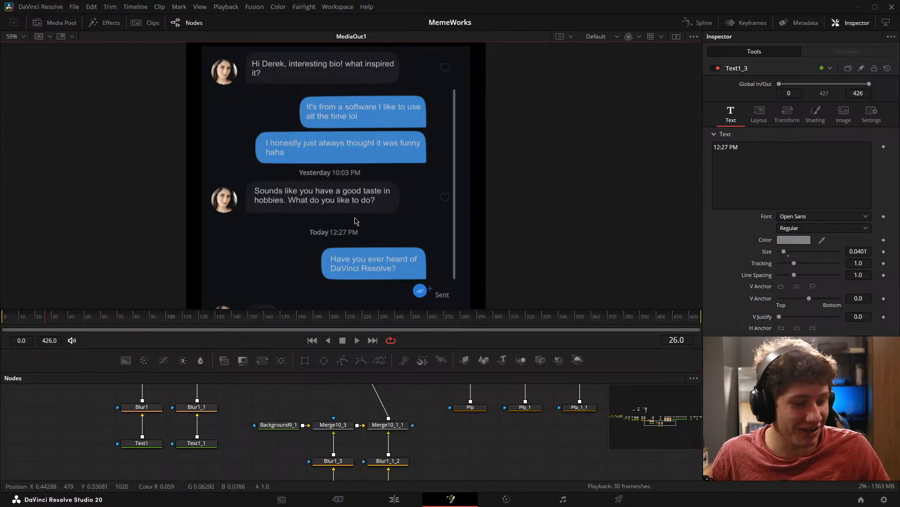
{"action": "left_click_drag", "start_coordinate": [508, 460], "coordinate": [291, 431]}
{"action": "scroll", "coordinate": [291, 432], "scroll_direction": "down", "scroll_amount": 4}
{"action": "left_click_drag", "start_coordinate": [358, 435], "coordinate": [352, 479]}
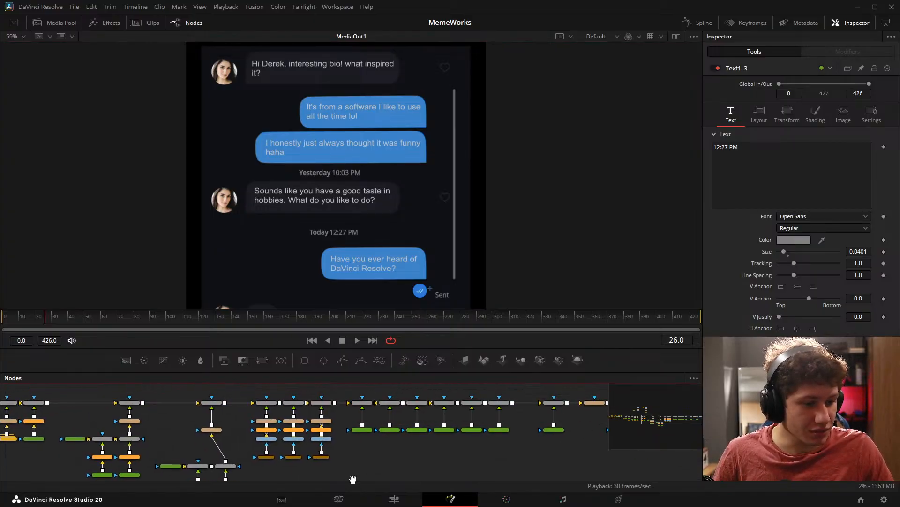
{"action": "left_click_drag", "start_coordinate": [570, 414], "coordinate": [253, 427]}
{"action": "scroll", "coordinate": [394, 430], "scroll_direction": "up", "scroll_amount": 4}
{"action": "scroll", "coordinate": [403, 436], "scroll_direction": "up", "scroll_amount": 2}
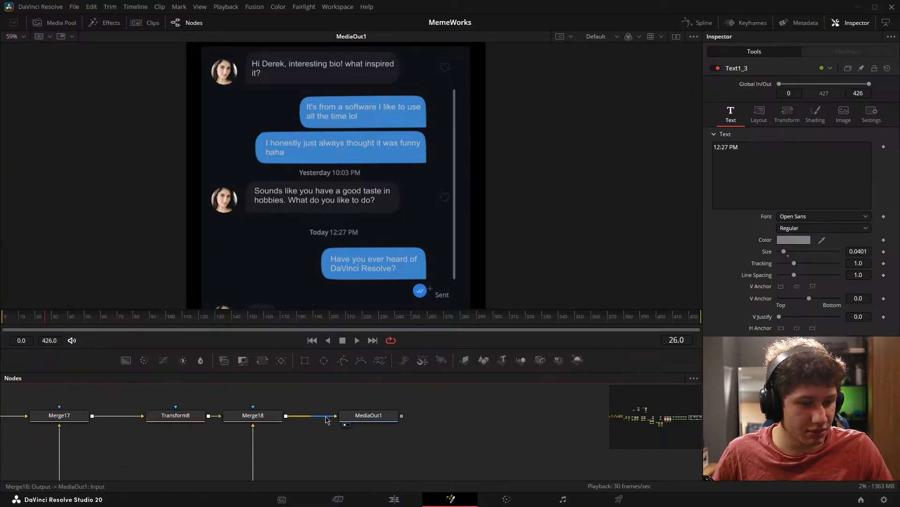
Step: Switch to the Color page and grab a still of the meme frame at 00:00:01:02
{"action": "left_click", "coordinate": [394, 499]}
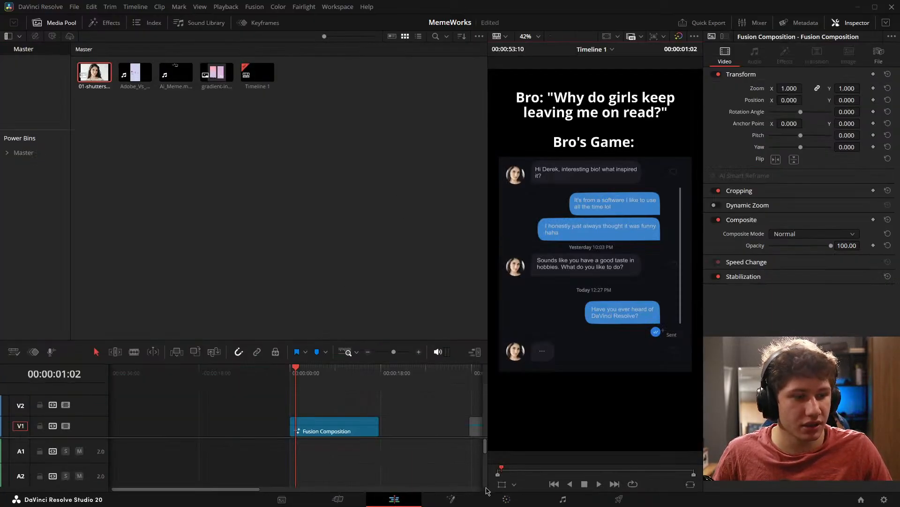
{"action": "left_click", "coordinate": [515, 501]}
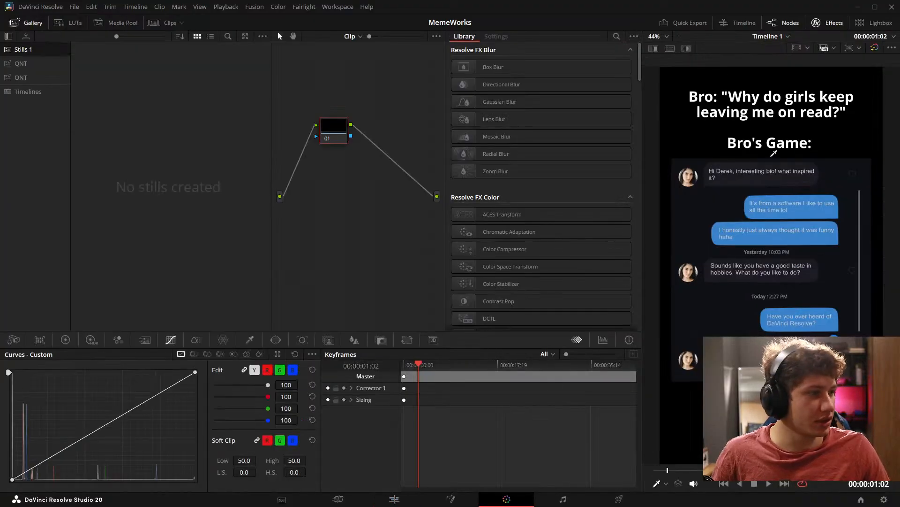
{"action": "right_click", "coordinate": [765, 161]}
{"action": "left_click", "coordinate": [785, 165]}
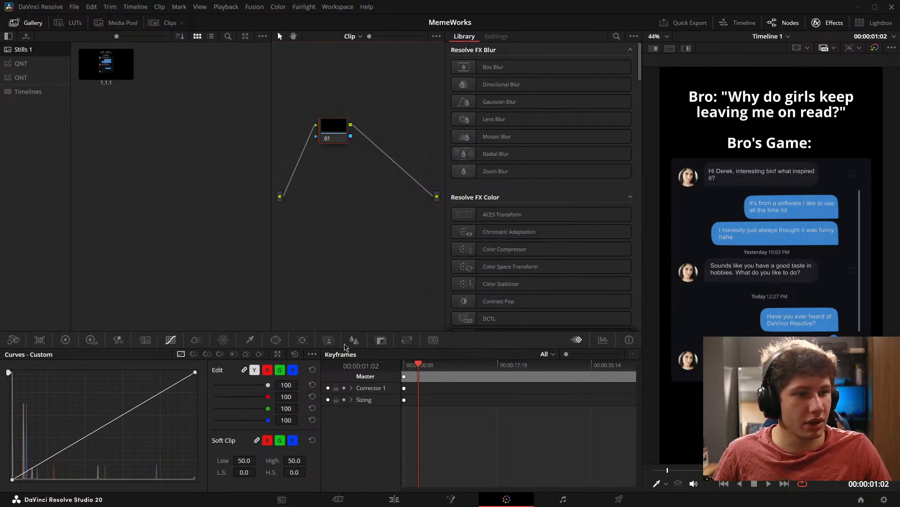
Step: On the Edit page, duplicate the Fusion Composition clip onto track V2 and move the original clip further along the timeline
{"action": "left_click", "coordinate": [402, 499]}
{"action": "left_click_drag", "start_coordinate": [372, 435], "coordinate": [324, 405]}
{"action": "left_click", "coordinate": [382, 412]}
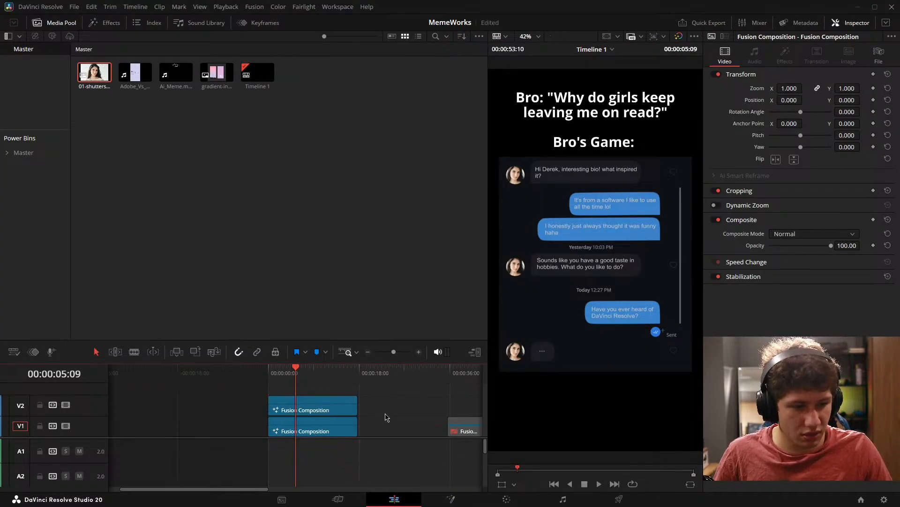
{"action": "left_click", "coordinate": [330, 430]}
{"action": "scroll", "coordinate": [249, 429], "scroll_direction": "down", "scroll_amount": 5}
{"action": "left_click_drag", "start_coordinate": [190, 430], "coordinate": [378, 414]}
{"action": "key", "text": "Home"}
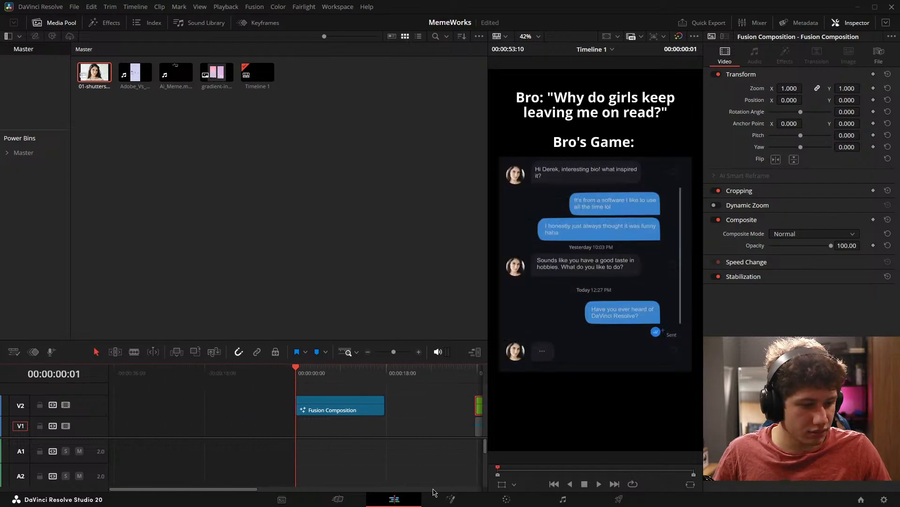
Step: Open the V2 composition in Fusion and delete the main chain's nodes, keeping MediaOut1 and the separate upper node group
{"action": "left_click", "coordinate": [450, 499]}
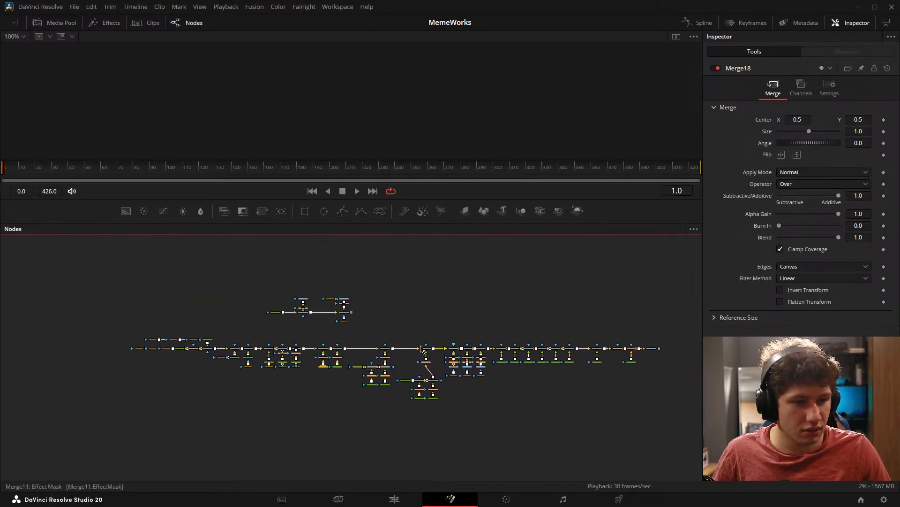
{"action": "left_click_drag", "start_coordinate": [92, 331], "coordinate": [636, 432]}
{"action": "key", "text": "Delete"}
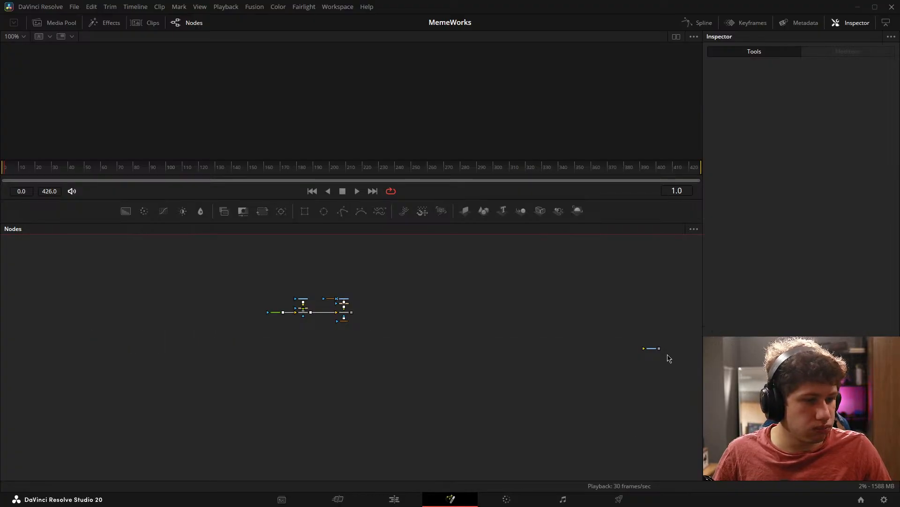
Step: Move MediaOut1 close to Merge1 and show Merge1's output in the viewer
{"action": "left_click_drag", "start_coordinate": [653, 349], "coordinate": [409, 329]}
{"action": "scroll", "coordinate": [409, 329], "scroll_direction": "up", "scroll_amount": 5}
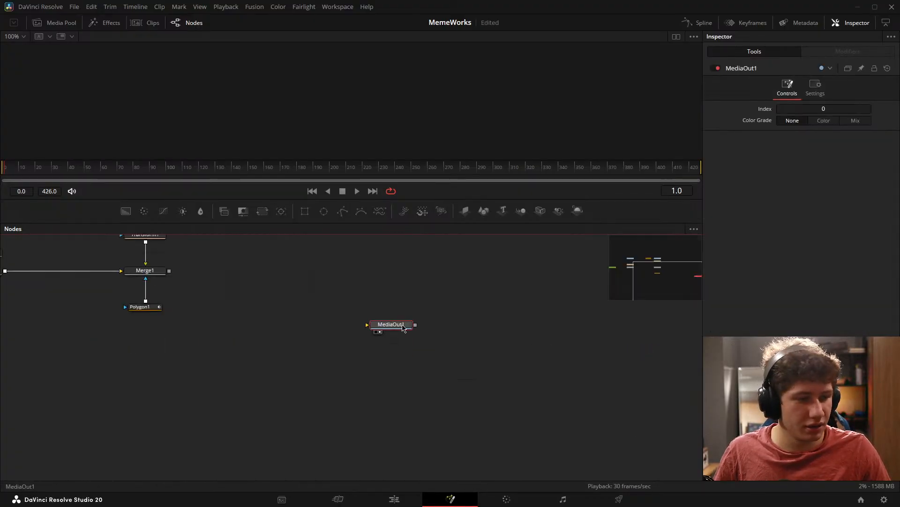
{"action": "left_click_drag", "start_coordinate": [321, 334], "coordinate": [451, 355]}
{"action": "scroll", "coordinate": [386, 324], "scroll_direction": "down", "scroll_amount": 3}
{"action": "key", "text": "ctrl+s"}
{"action": "left_click_drag", "start_coordinate": [386, 334], "coordinate": [470, 133]}
{"action": "left_click_drag", "start_coordinate": [368, 224], "coordinate": [368, 260]}
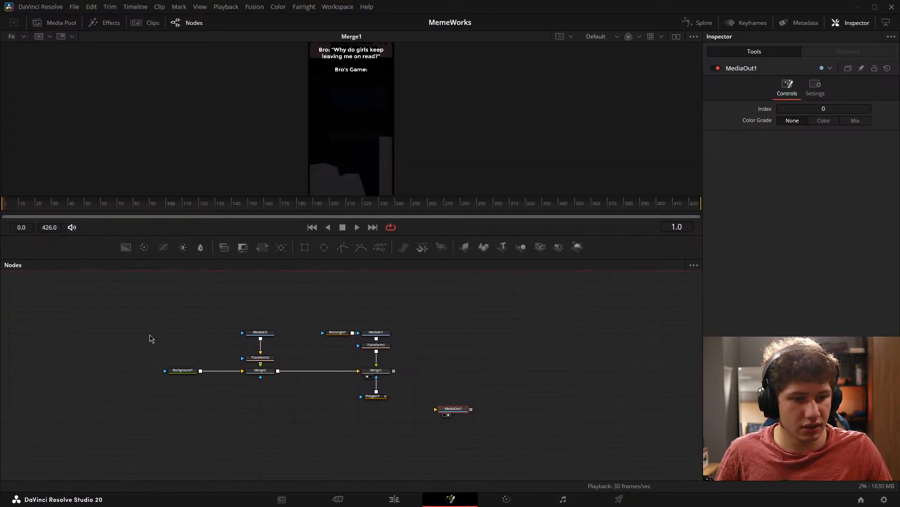
Step: Delete the MediaIn2 and Transform2 nodes feeding Merge2
{"action": "left_click_drag", "start_coordinate": [213, 326], "coordinate": [286, 372]}
{"action": "key", "text": "Delete"}
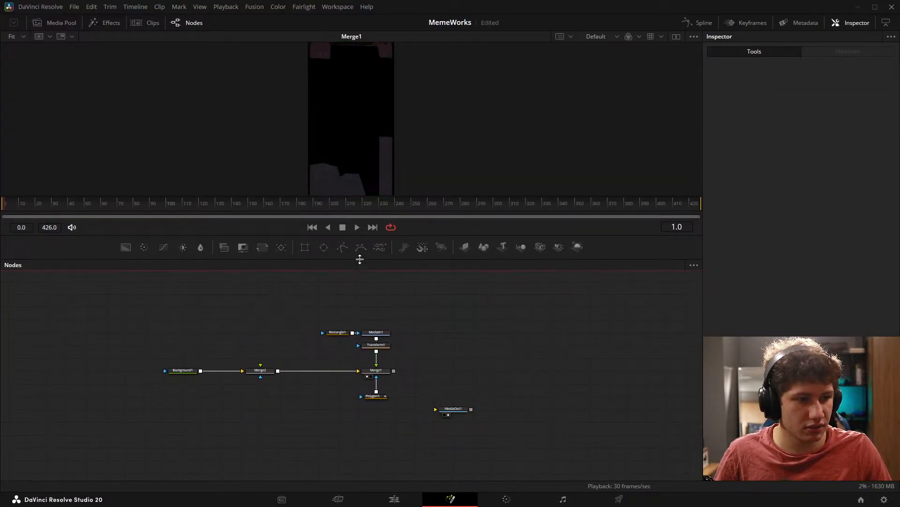
{"action": "left_click_drag", "start_coordinate": [360, 259], "coordinate": [360, 309]}
{"action": "left_click_drag", "start_coordinate": [381, 402], "coordinate": [413, 338]}
{"action": "scroll", "coordinate": [412, 338], "scroll_direction": "up", "scroll_amount": 2}
{"action": "left_click_drag", "start_coordinate": [363, 111], "coordinate": [339, 178]}
{"action": "scroll", "coordinate": [311, 108], "scroll_direction": "up", "scroll_amount": 3}
{"action": "left_click_drag", "start_coordinate": [315, 107], "coordinate": [357, 4]}
{"action": "left_click_drag", "start_coordinate": [429, 158], "coordinate": [384, 1]}
{"action": "left_click_drag", "start_coordinate": [223, 186], "coordinate": [233, 92]}
{"action": "left_click_drag", "start_coordinate": [518, 367], "coordinate": [449, 405]}
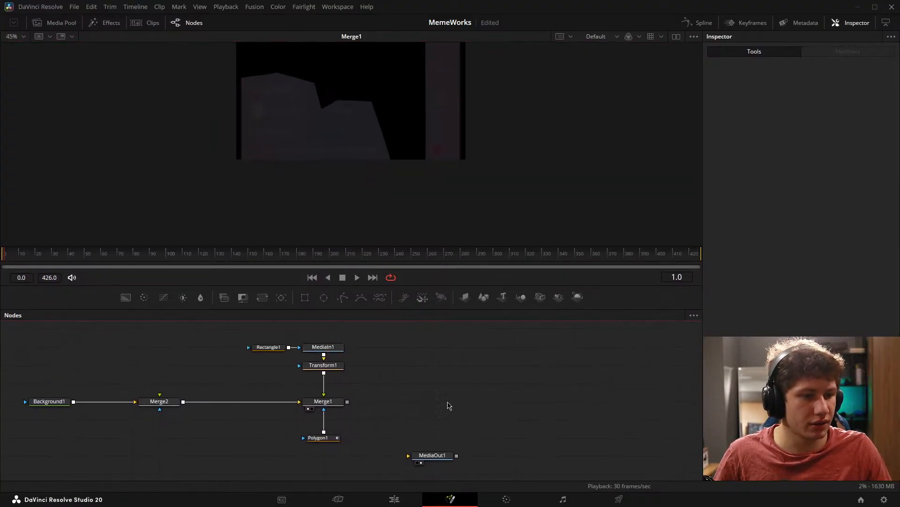
Step: Align MediaOut1 level with Merge1 and connect Merge1's output to it
{"action": "left_click_drag", "start_coordinate": [438, 459], "coordinate": [436, 403]}
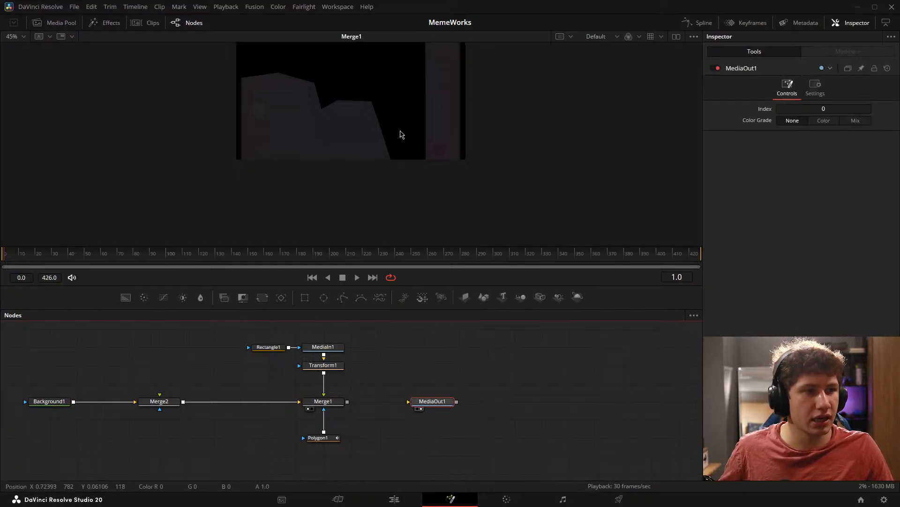
{"action": "scroll", "coordinate": [404, 130], "scroll_direction": "down", "scroll_amount": 2}
{"action": "left_click_drag", "start_coordinate": [377, 126], "coordinate": [389, 201]}
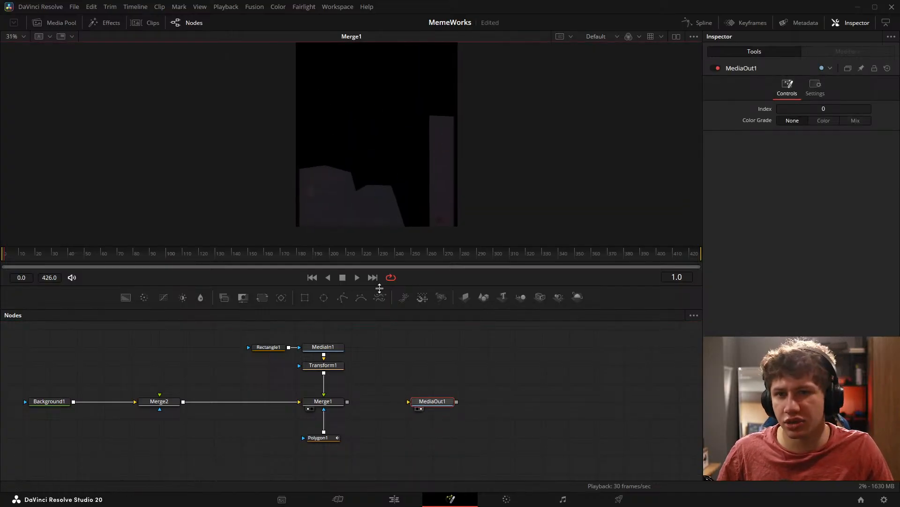
{"action": "left_click", "coordinate": [474, 378]}
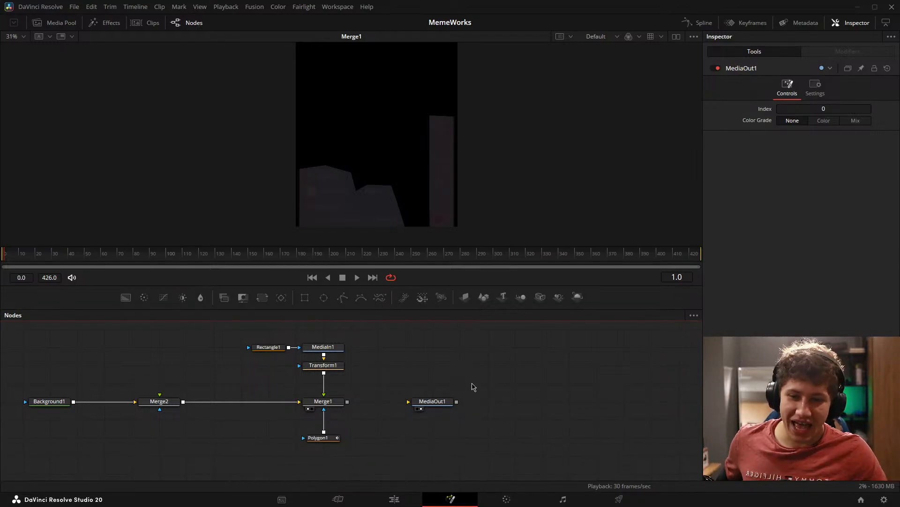
{"action": "left_click_drag", "start_coordinate": [557, 390], "coordinate": [497, 355]}
{"action": "left_click_drag", "start_coordinate": [287, 367], "coordinate": [361, 373]}
Step: Switch to the dual-viewer layout and fit the images to both viewers
{"action": "left_click", "coordinate": [677, 36]}
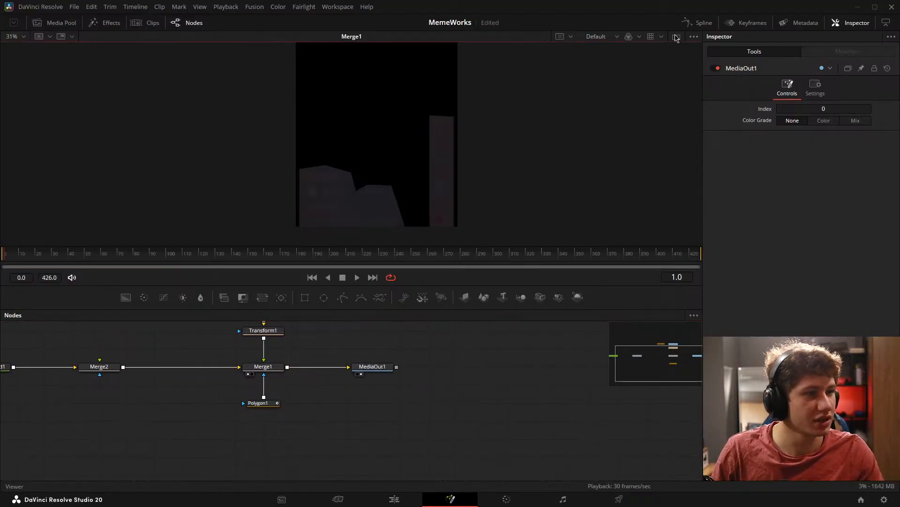
{"action": "key", "text": "ctrl+f"}
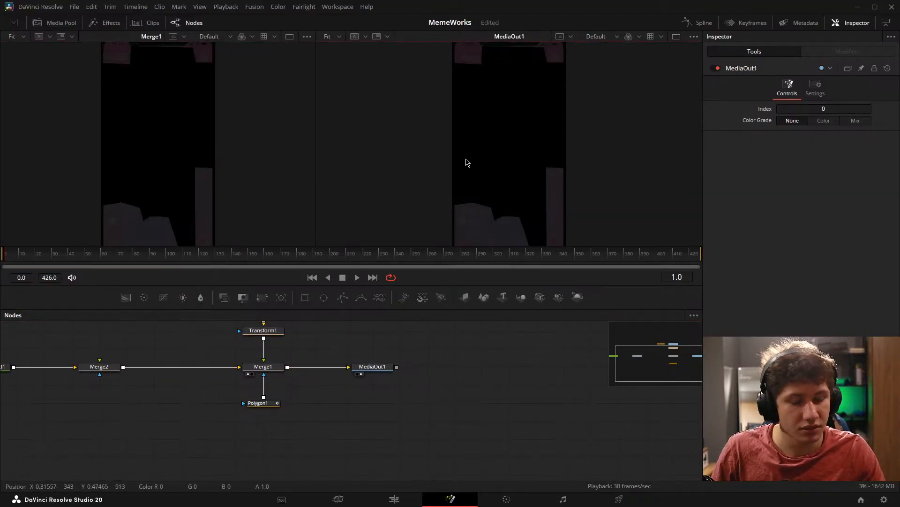
{"action": "left_click_drag", "start_coordinate": [229, 374], "coordinate": [384, 358]}
{"action": "scroll", "coordinate": [241, 376], "scroll_direction": "down", "scroll_amount": 3}
{"action": "left_click_drag", "start_coordinate": [223, 374], "coordinate": [217, 379]}
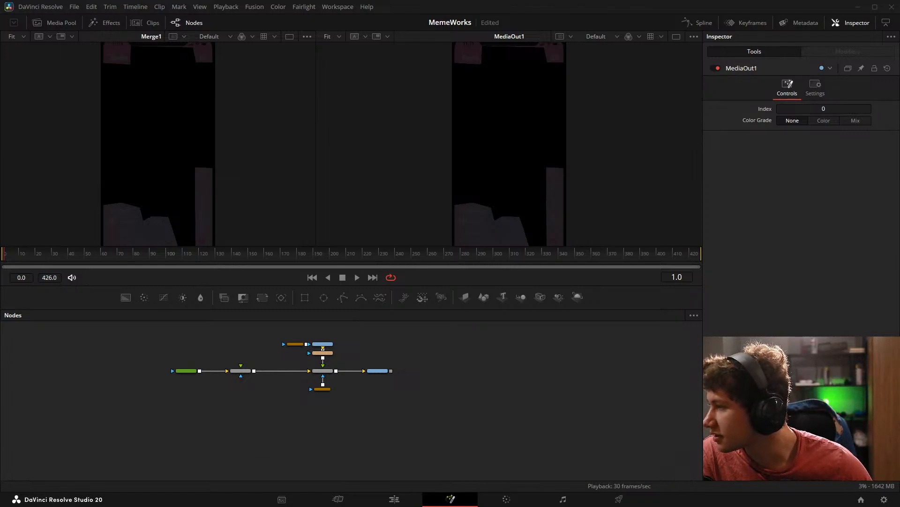
Step: Connect the Copy_this_Meme.mp4 clip to Merge2's foreground and insert a Transform node between them
{"action": "left_click_drag", "start_coordinate": [235, 433], "coordinate": [243, 372]}
{"action": "scroll", "coordinate": [276, 360], "scroll_direction": "up", "scroll_amount": 3}
{"action": "left_click_drag", "start_coordinate": [196, 387], "coordinate": [197, 387]}
{"action": "left_click_drag", "start_coordinate": [236, 368], "coordinate": [248, 385]}
{"action": "scroll", "coordinate": [156, 174], "scroll_direction": "up", "scroll_amount": 2}
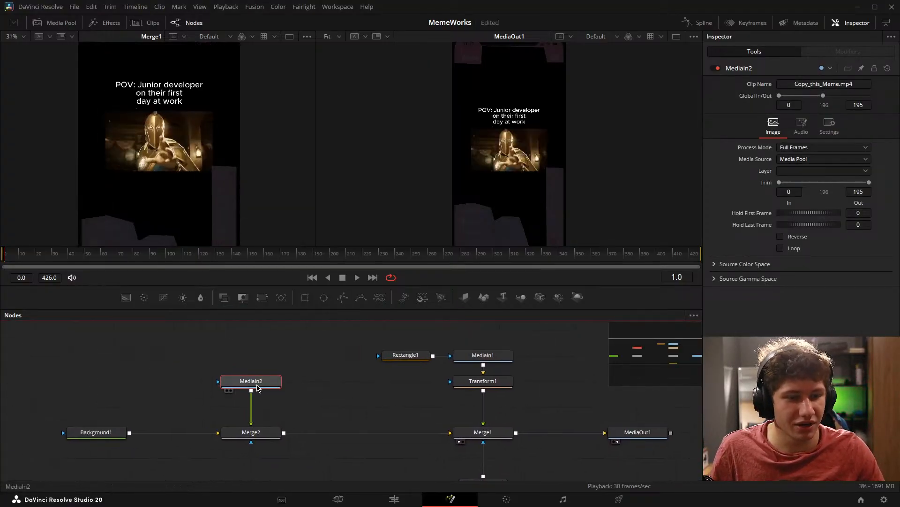
{"action": "left_click_drag", "start_coordinate": [266, 378], "coordinate": [256, 404]}
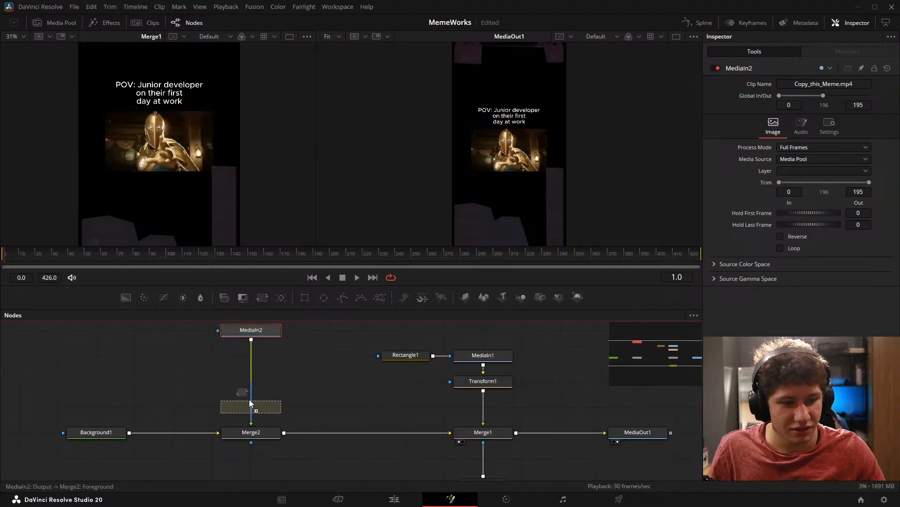
{"action": "scroll", "coordinate": [274, 397], "scroll_direction": "down", "scroll_amount": 3}
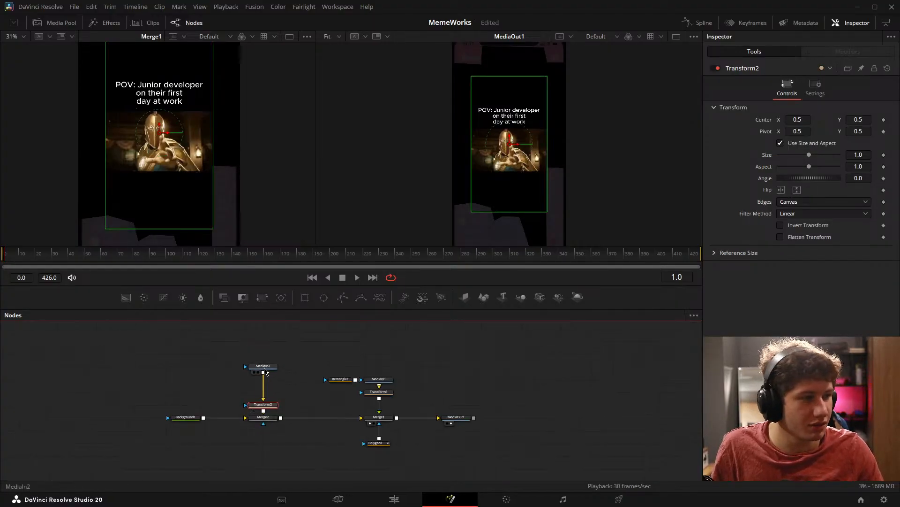
Step: Set the audio track of the MediaIn2 node to Copy_this_Meme.mp4
{"action": "left_click", "coordinate": [263, 366]}
{"action": "left_click", "coordinate": [801, 124]}
{"action": "left_click", "coordinate": [811, 148]}
{"action": "left_click", "coordinate": [796, 171]}
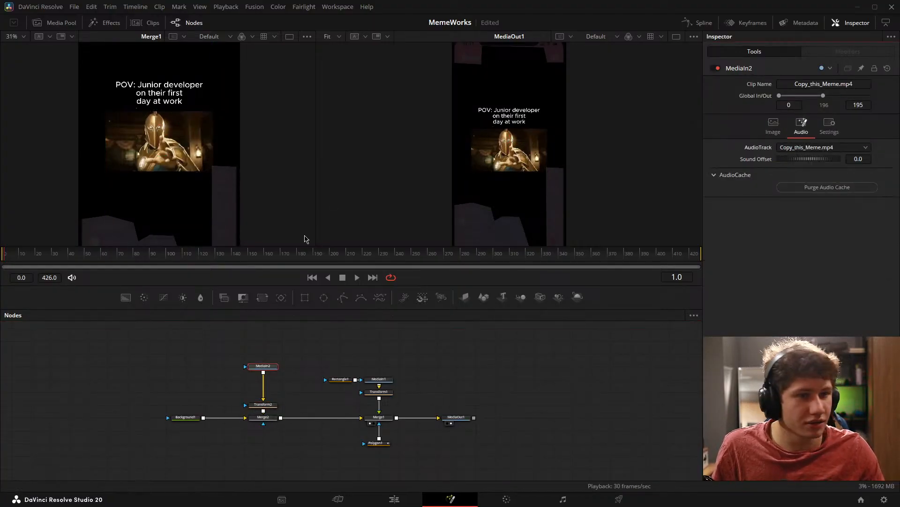
Step: Scale the reference meme up to a size of 1.535 in Transform2 so it spans the vertical frame's width
{"action": "left_click", "coordinate": [264, 404]}
{"action": "left_click", "coordinate": [859, 153]}
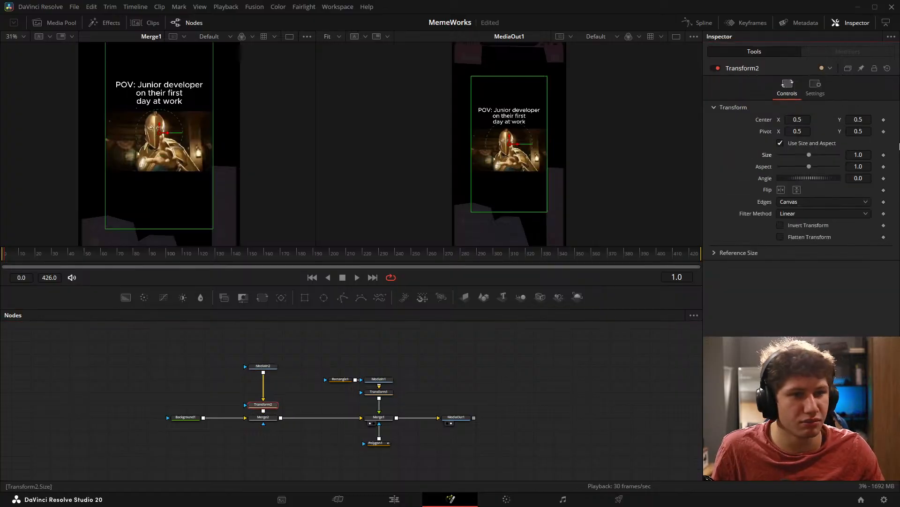
{"action": "left_click_drag", "start_coordinate": [852, 154], "coordinate": [899, 154]}
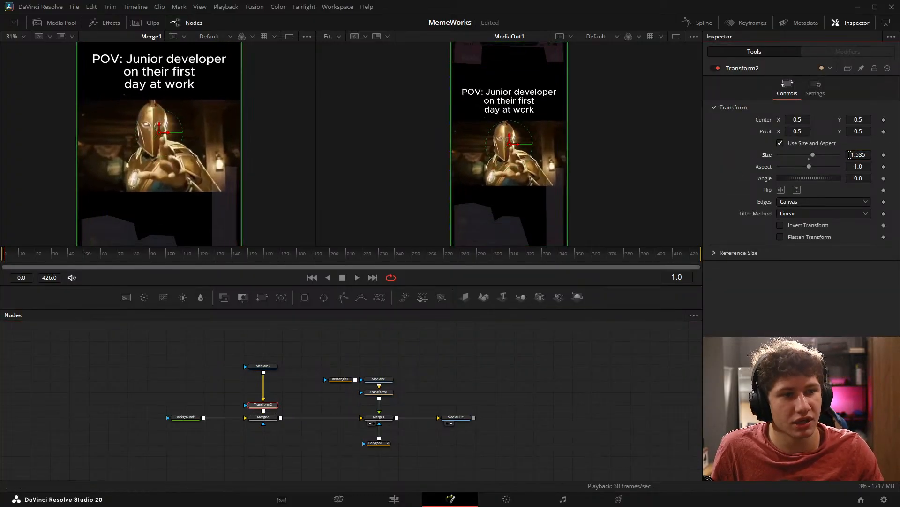
{"action": "scroll", "coordinate": [196, 168], "scroll_direction": "down", "scroll_amount": 3}
{"action": "left_click", "coordinate": [275, 349]}
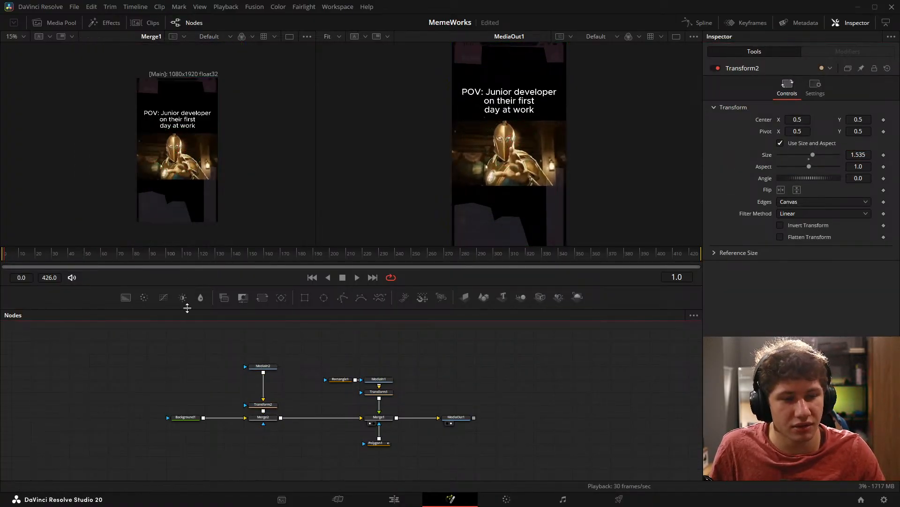
Step: Play the reference meme from the first frame and load MediaIn2 into the first viewer
{"action": "left_click_drag", "start_coordinate": [194, 310], "coordinate": [192, 438]}
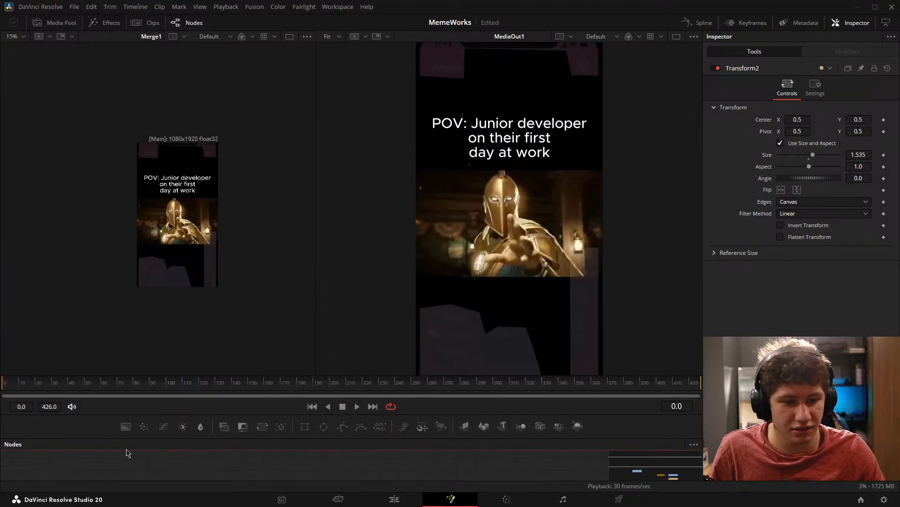
{"action": "key", "text": "space"}
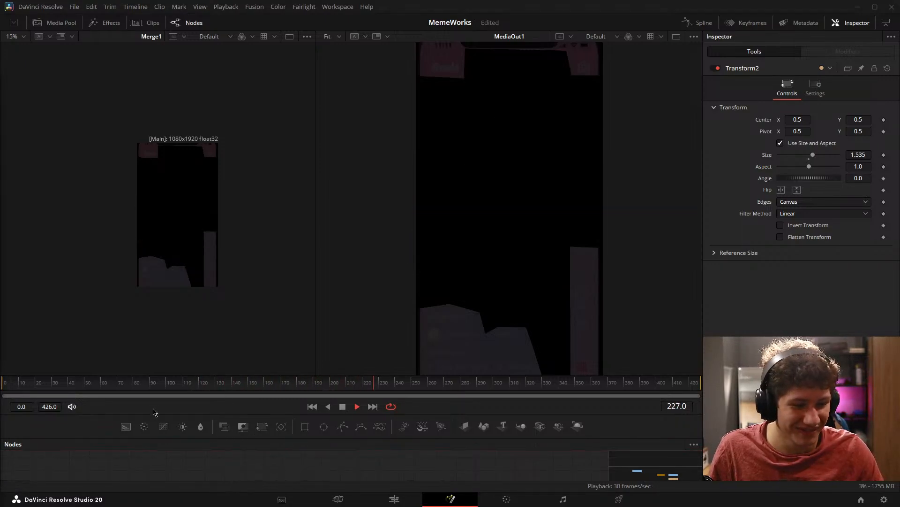
{"action": "left_click_drag", "start_coordinate": [135, 384], "coordinate": [3, 384]}
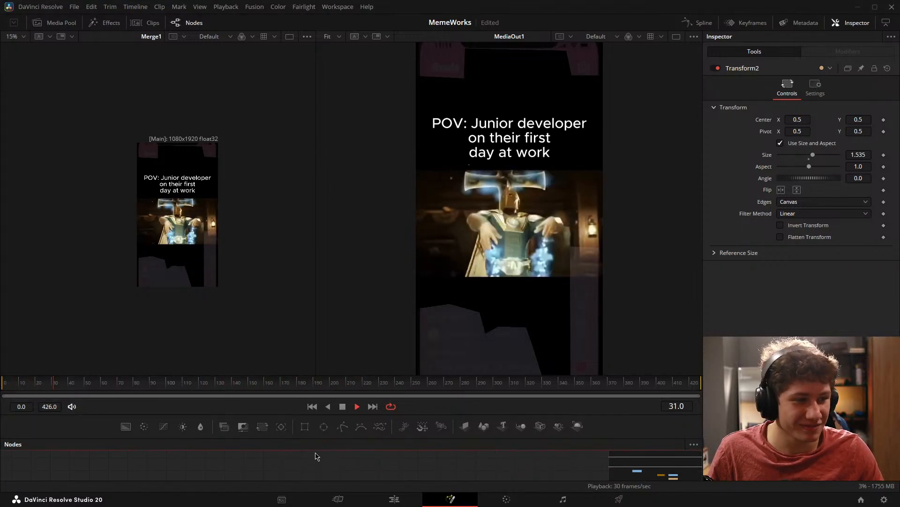
{"action": "key", "text": "space"}
{"action": "left_click_drag", "start_coordinate": [334, 439], "coordinate": [331, 308]}
{"action": "left_click_drag", "start_coordinate": [269, 365], "coordinate": [213, 154]}
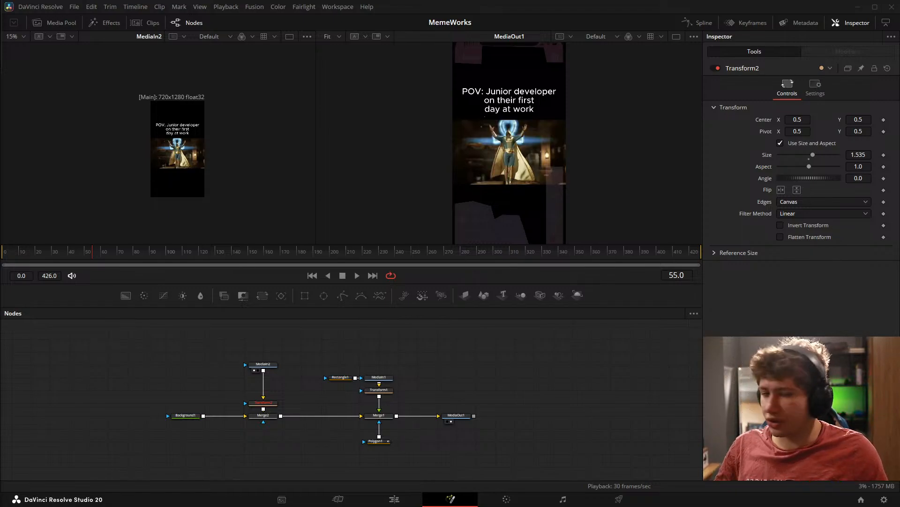
Step: Show the Dr fate meme template.mp4 clip in the first viewer and move its node to clear space below the main chain
{"action": "left_click_drag", "start_coordinate": [153, 404], "coordinate": [240, 464]}
{"action": "scroll", "coordinate": [242, 375], "scroll_direction": "up", "scroll_amount": 3}
{"action": "left_click_drag", "start_coordinate": [204, 427], "coordinate": [194, 150]}
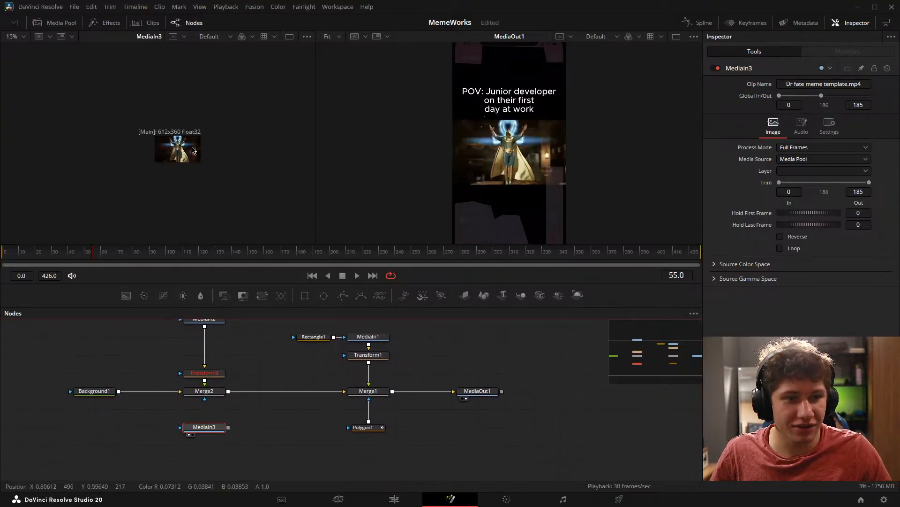
{"action": "left_click_drag", "start_coordinate": [414, 395], "coordinate": [292, 294]}
{"action": "scroll", "coordinate": [170, 116], "scroll_direction": "up", "scroll_amount": 5}
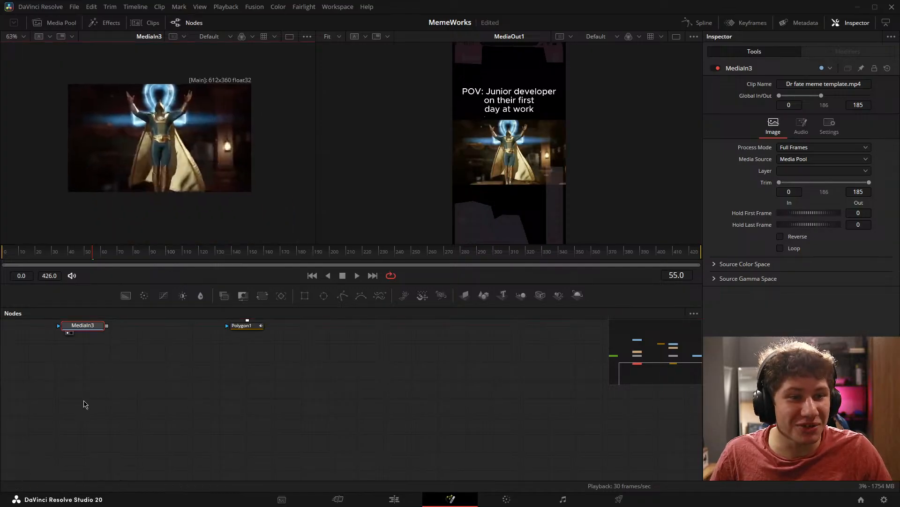
{"action": "left_click_drag", "start_coordinate": [82, 327], "coordinate": [273, 417]}
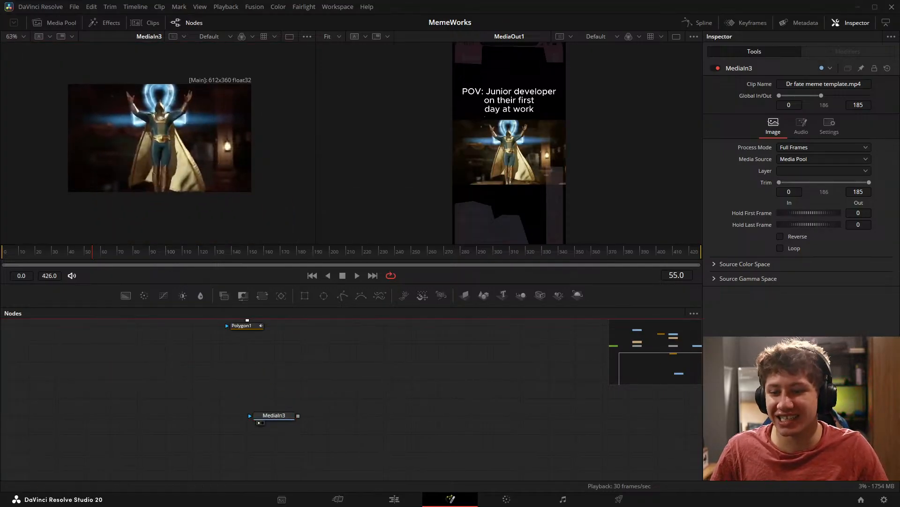
{"action": "left_click_drag", "start_coordinate": [306, 443], "coordinate": [201, 427]}
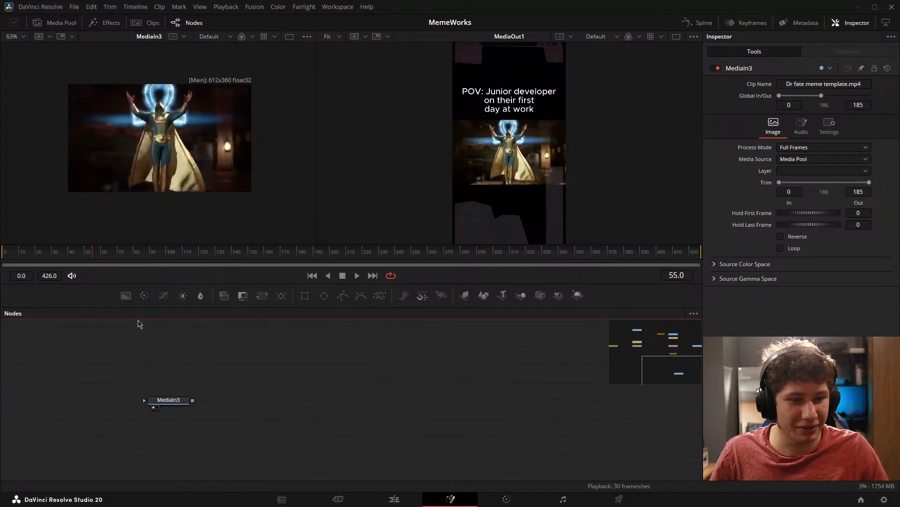
Step: Merge the MediaIn3 clip over a new Background node and show the merged result in the first viewer
{"action": "left_click_drag", "start_coordinate": [126, 295], "coordinate": [252, 437]}
{"action": "left_click_drag", "start_coordinate": [179, 401], "coordinate": [97, 401]}
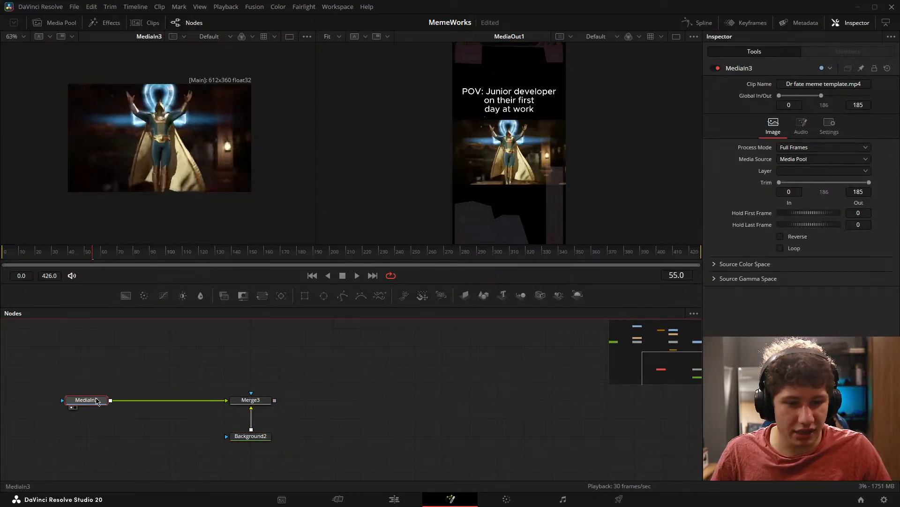
{"action": "left_click", "coordinate": [235, 407]}
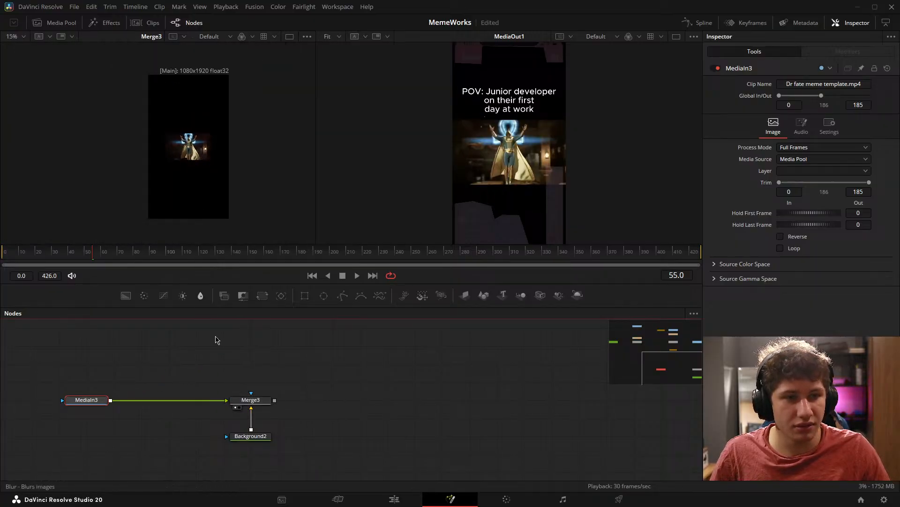
Step: Insert a Transform node between MediaIn3 and Merge3 and set its size to 2.314
{"action": "left_click_drag", "start_coordinate": [201, 295], "coordinate": [188, 399]}
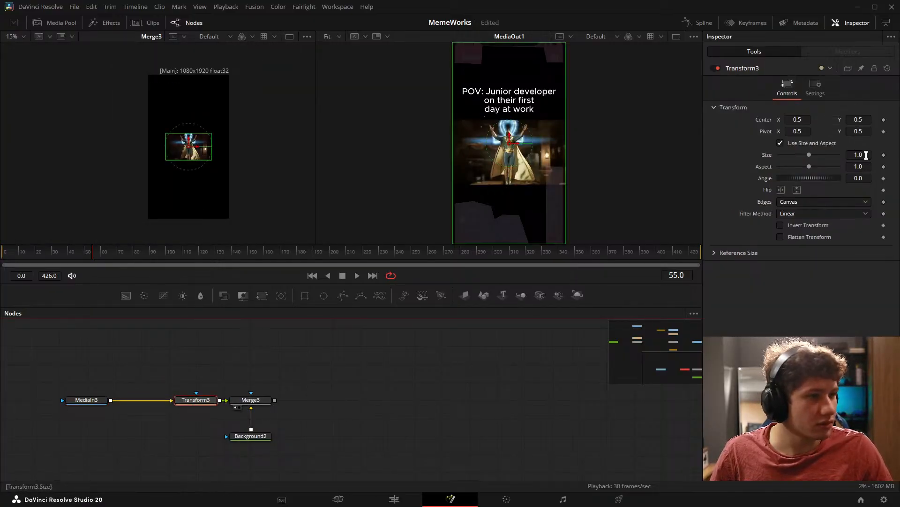
{"action": "left_click_drag", "start_coordinate": [866, 155], "coordinate": [888, 155]}
{"action": "left_click_drag", "start_coordinate": [858, 155], "coordinate": [885, 155]}
{"action": "left_click", "coordinate": [358, 399]}
{"action": "key", "text": "space"}
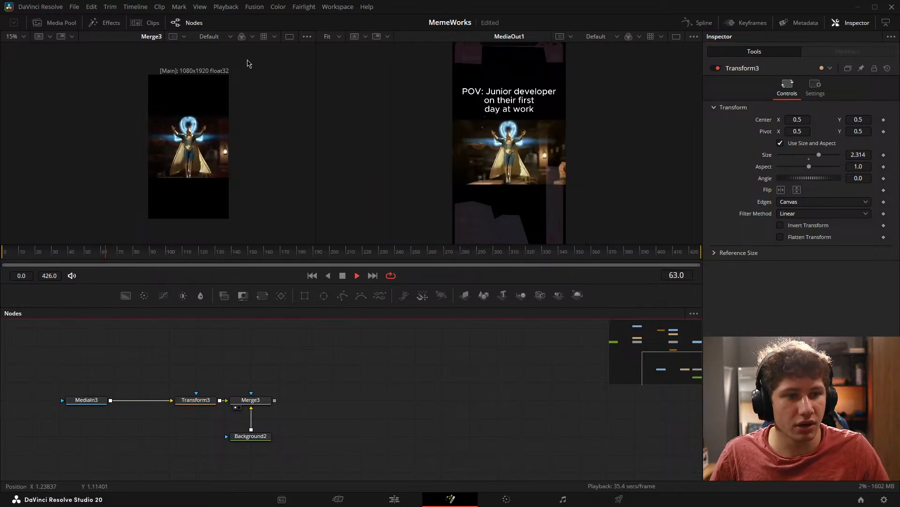
{"action": "key", "text": "space"}
{"action": "left_click", "coordinate": [186, 165]}
{"action": "key", "text": "ctrl+f"}
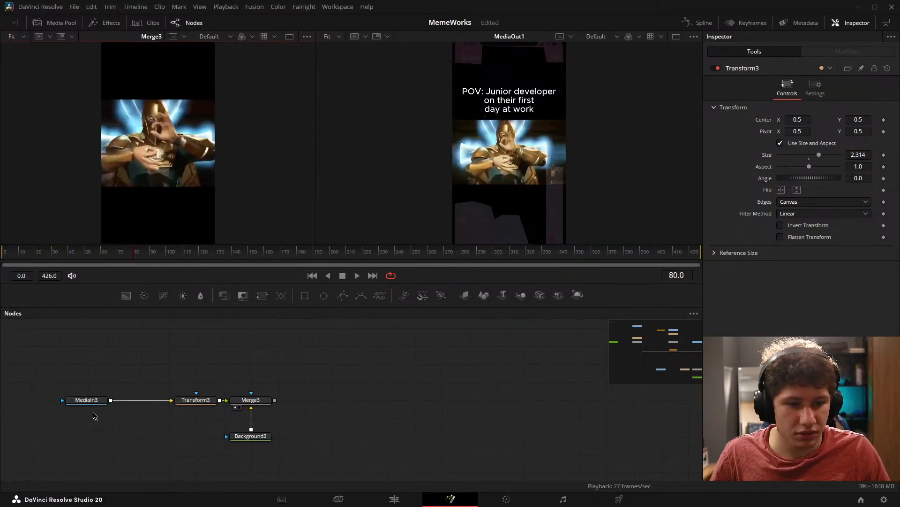
Step: Set the audio track of the MediaIn3 node to Dr fate meme template.mp4
{"action": "left_click", "coordinate": [85, 399]}
{"action": "left_click", "coordinate": [801, 126]}
{"action": "left_click", "coordinate": [807, 147]}
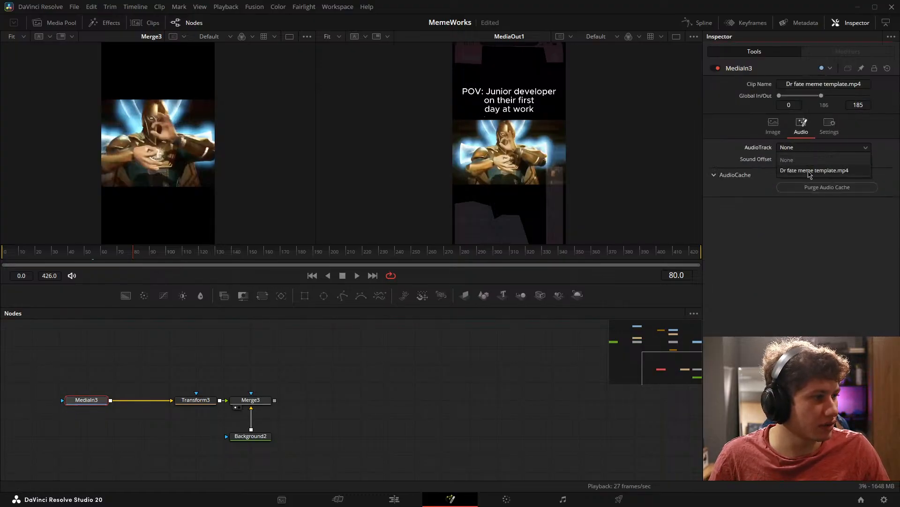
{"action": "left_click", "coordinate": [809, 171]}
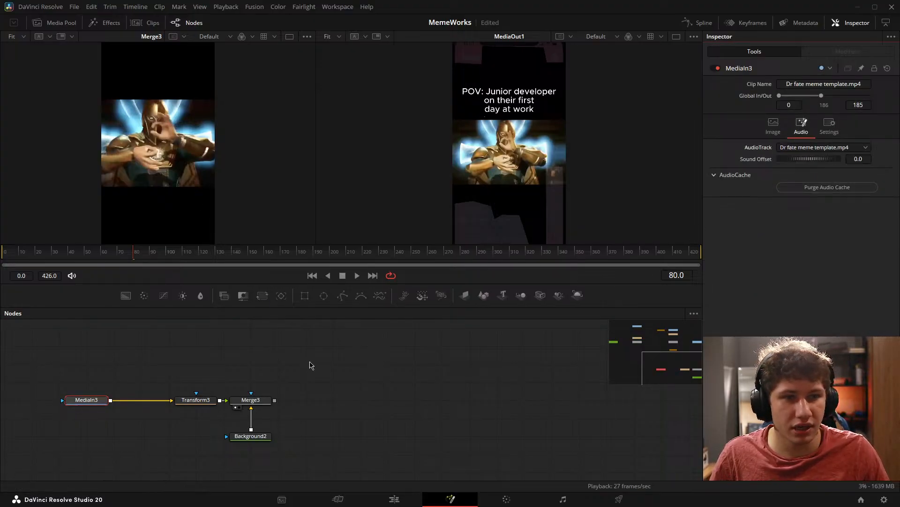
Step: Reduce Transform3's size to 1.868 and play back the template beside the reference meme
{"action": "left_click", "coordinate": [195, 400]}
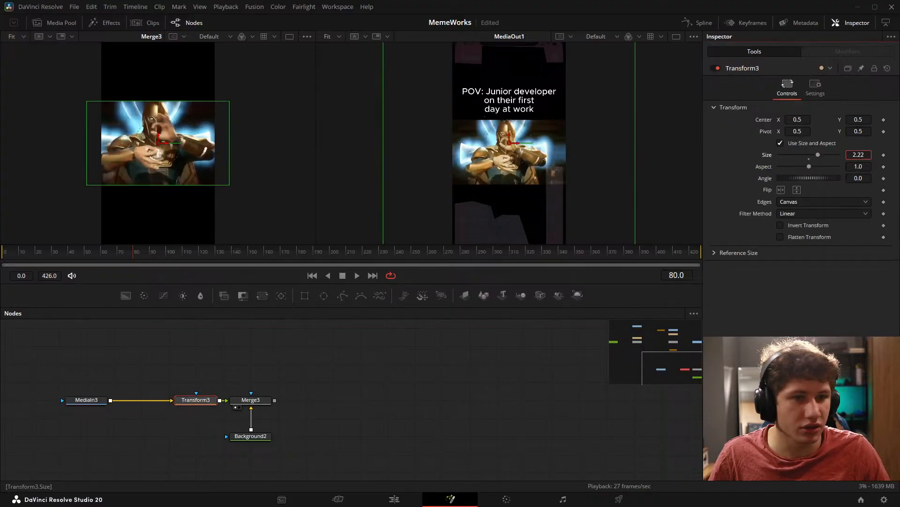
{"action": "left_click_drag", "start_coordinate": [858, 155], "coordinate": [842, 155]}
{"action": "left_click", "coordinate": [404, 375]}
{"action": "key", "text": "space"}
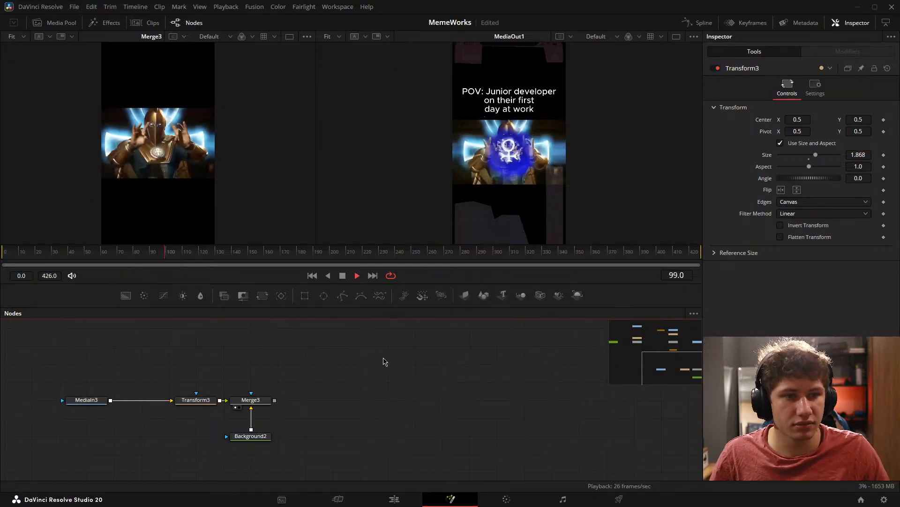
{"action": "key", "text": "space"}
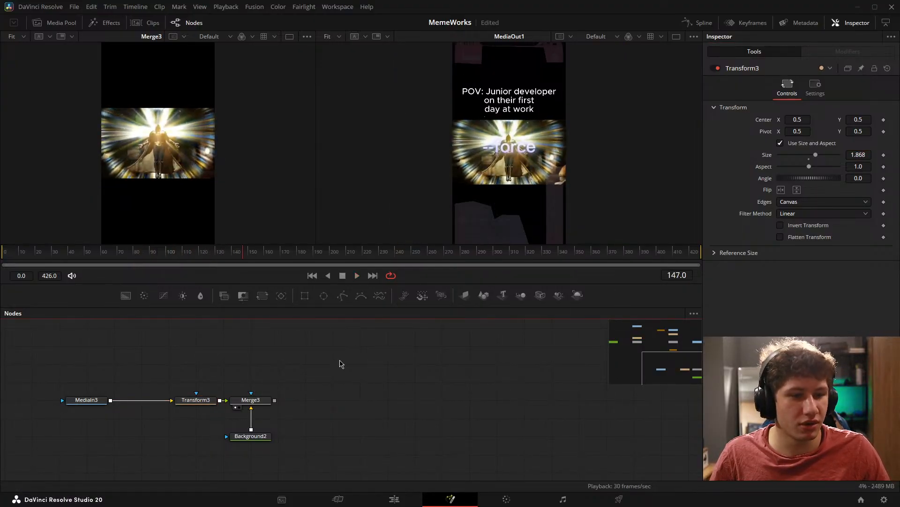
Step: Move the Transform3 node closer to MediaIn3, leaving a wider gap before Merge3
{"action": "left_click_drag", "start_coordinate": [348, 357], "coordinate": [483, 338]}
{"action": "left_click_drag", "start_coordinate": [333, 380], "coordinate": [279, 380]}
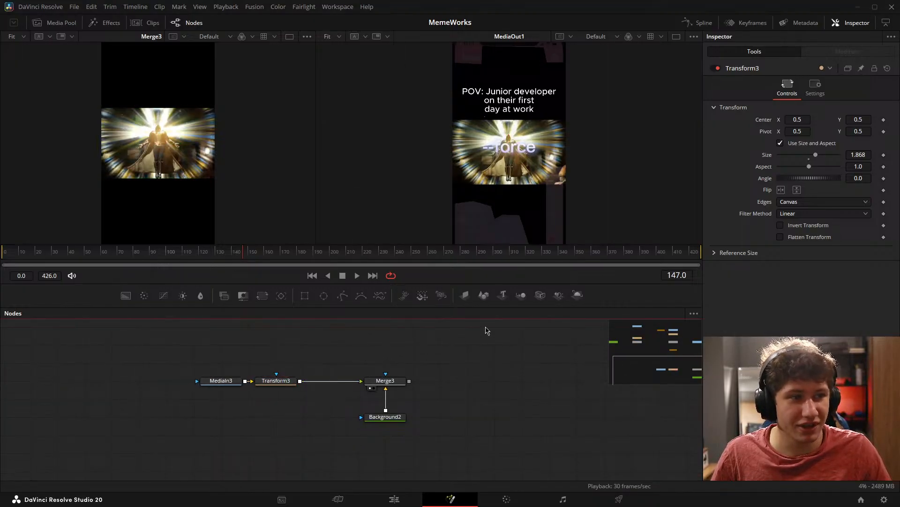
{"action": "left_click_drag", "start_coordinate": [486, 330], "coordinate": [404, 344]}
{"action": "left_click_drag", "start_coordinate": [388, 385], "coordinate": [297, 444]}
{"action": "left_click_drag", "start_coordinate": [360, 363], "coordinate": [316, 389]}
{"action": "left_click_drag", "start_coordinate": [278, 434], "coordinate": [404, 364]}
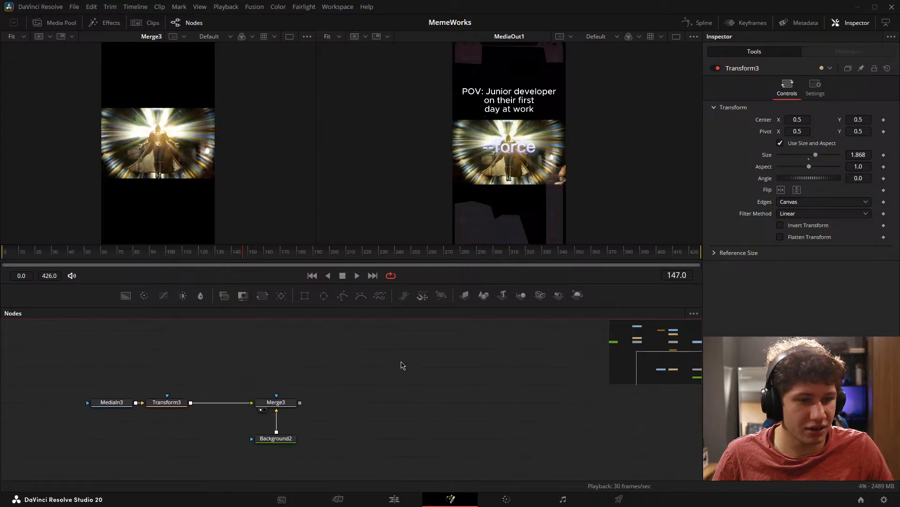
Step: Add a Text+ node and merge it over the Merge3 output through a new merge node placed beside Merge3
{"action": "key", "text": "shift+space"}
{"action": "type", "text": "text"}
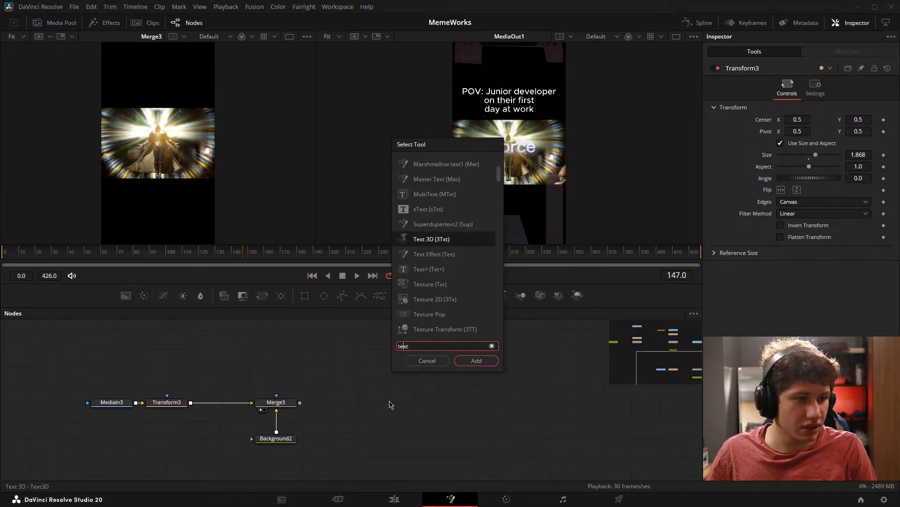
{"action": "key", "text": "Down"}
{"action": "key", "text": "Down"}
{"action": "key", "text": "Return"}
{"action": "left_click_drag", "start_coordinate": [391, 404], "coordinate": [300, 403]}
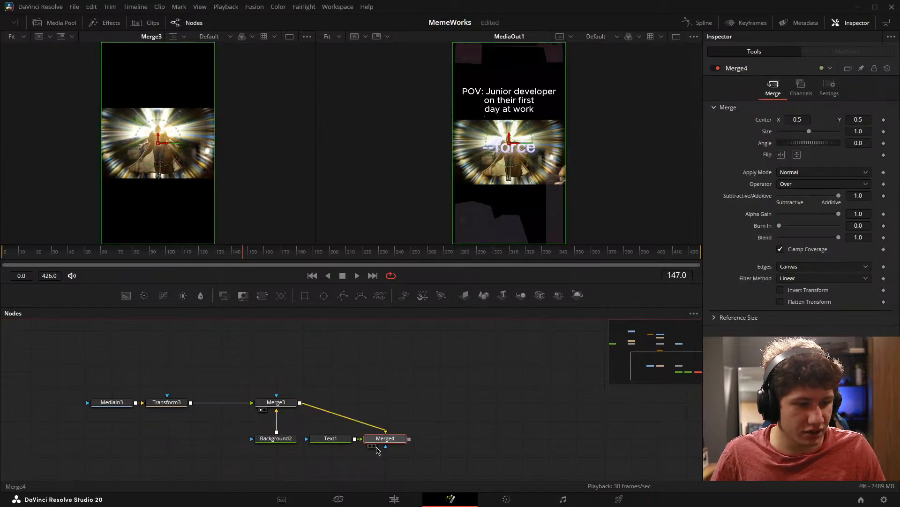
{"action": "left_click_drag", "start_coordinate": [380, 439], "coordinate": [325, 403]}
Step: Enter the placeholder text "fafsdcsc" in the Text1 node and show Merge4 in the first viewer
{"action": "left_click", "coordinate": [332, 440]}
{"action": "left_click", "coordinate": [763, 179]}
{"action": "type", "text": "fafsdcsc"}
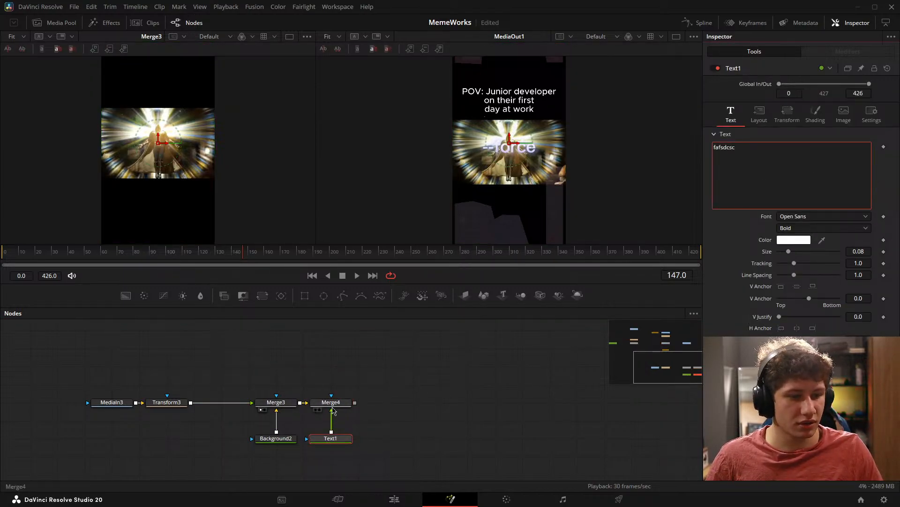
{"action": "left_click", "coordinate": [316, 410]}
{"action": "scroll", "coordinate": [168, 163], "scroll_direction": "up", "scroll_amount": 2}
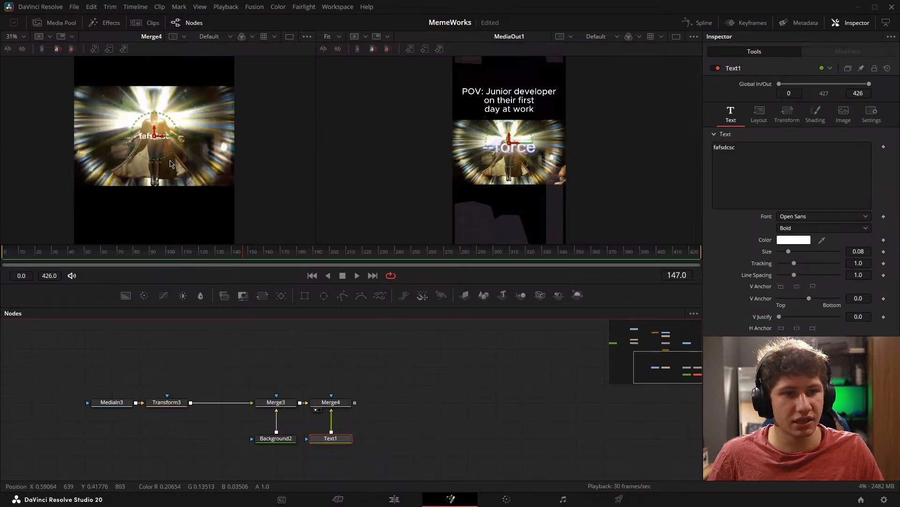
Step: Enlarge the Text1 text to size 0.1831 and raise it above the clip with a center Y of 0.807
{"action": "left_click_drag", "start_coordinate": [859, 251], "coordinate": [884, 251]}
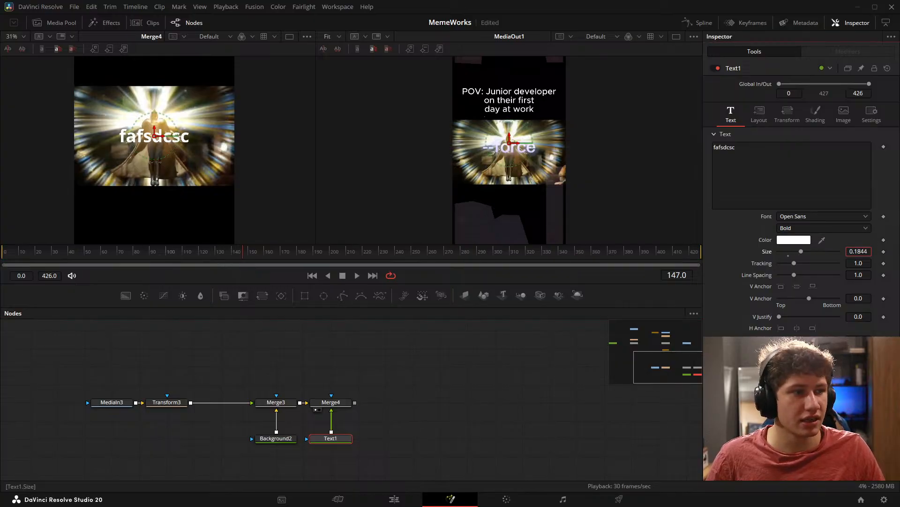
{"action": "scroll", "coordinate": [75, 158], "scroll_direction": "down", "scroll_amount": 3}
{"action": "left_click_drag", "start_coordinate": [75, 158], "coordinate": [135, 186]}
{"action": "left_click", "coordinate": [760, 112]}
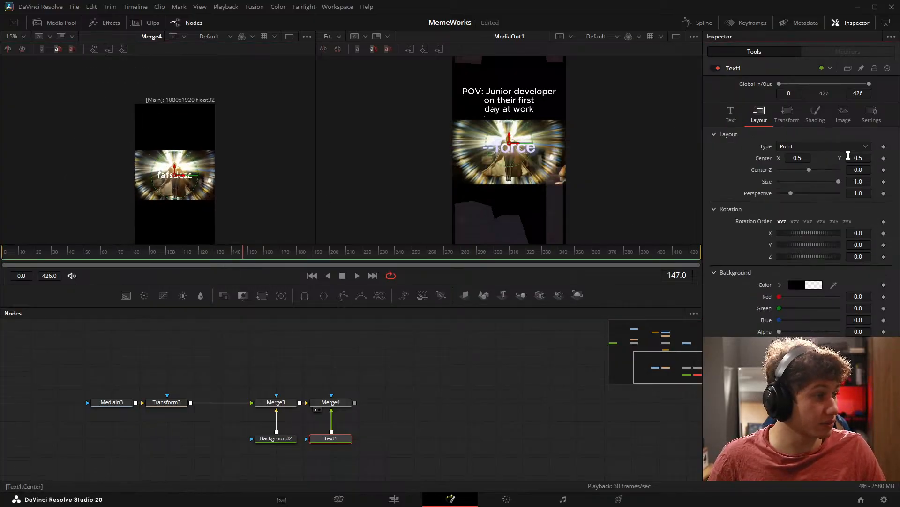
{"action": "left_click_drag", "start_coordinate": [858, 158], "coordinate": [872, 158]}
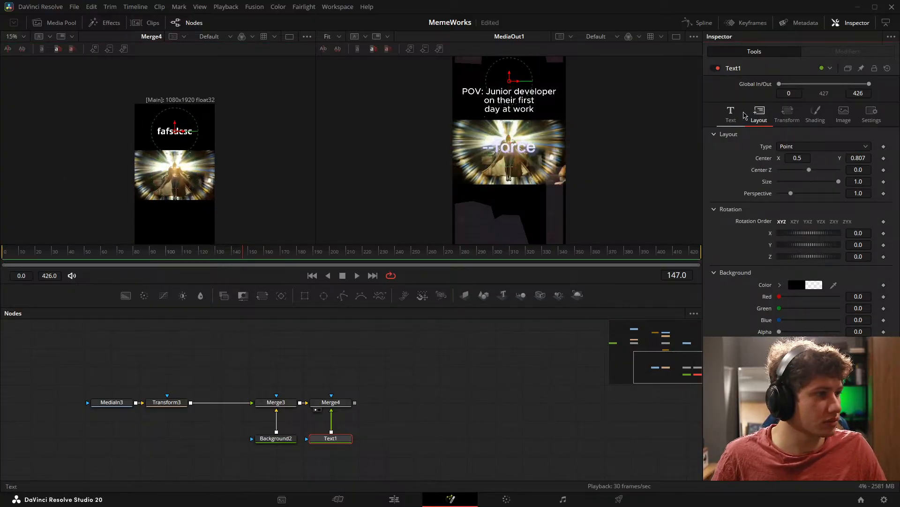
Step: Set the Text1 font style to Semibold
{"action": "left_click", "coordinate": [731, 112]}
{"action": "left_click", "coordinate": [811, 228]}
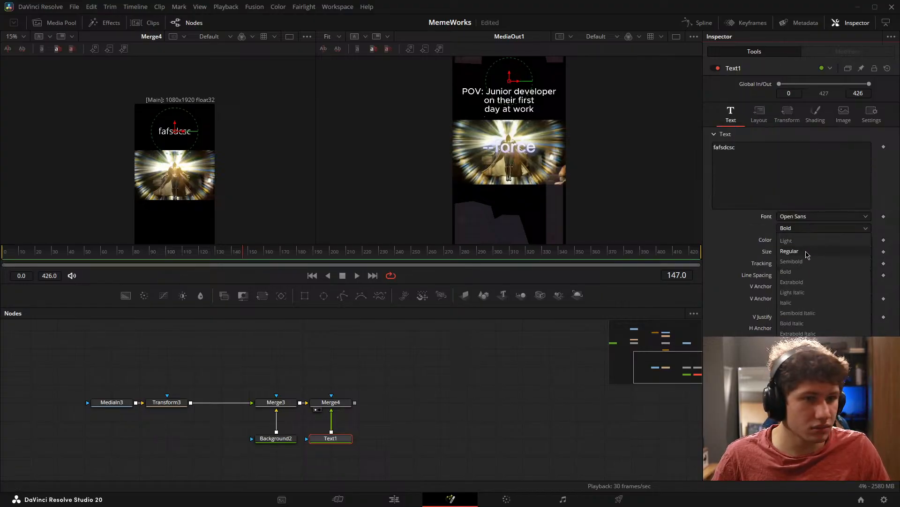
{"action": "left_click", "coordinate": [808, 261]}
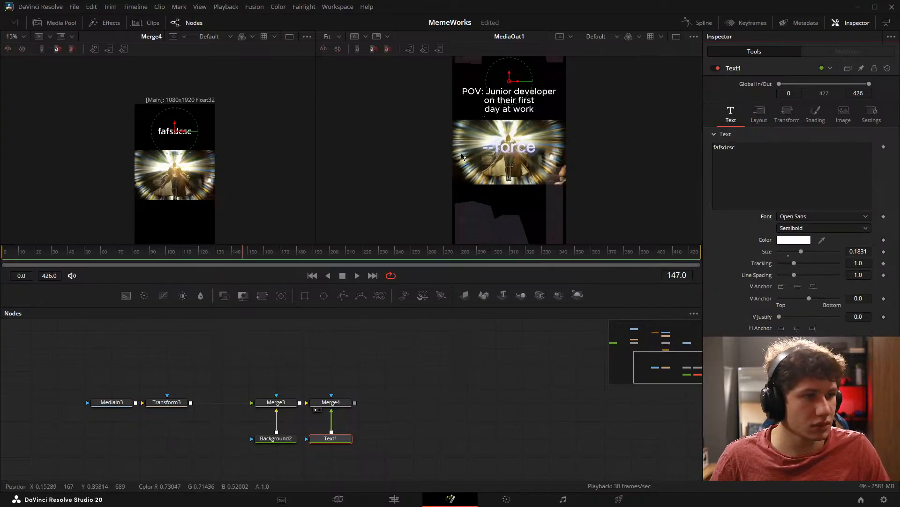
Step: Compare the placeholder text's lettering, size and position with the caption in the reference meme
{"action": "scroll", "coordinate": [519, 121], "scroll_direction": "up", "scroll_amount": 2}
{"action": "scroll", "coordinate": [223, 126], "scroll_direction": "up", "scroll_amount": 5}
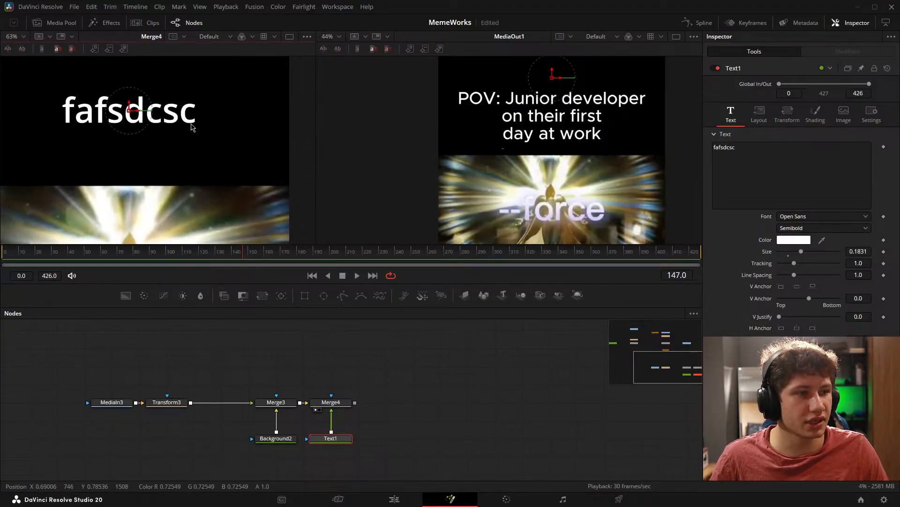
{"action": "left_click_drag", "start_coordinate": [222, 124], "coordinate": [227, 120]}
{"action": "left_click", "coordinate": [447, 394]}
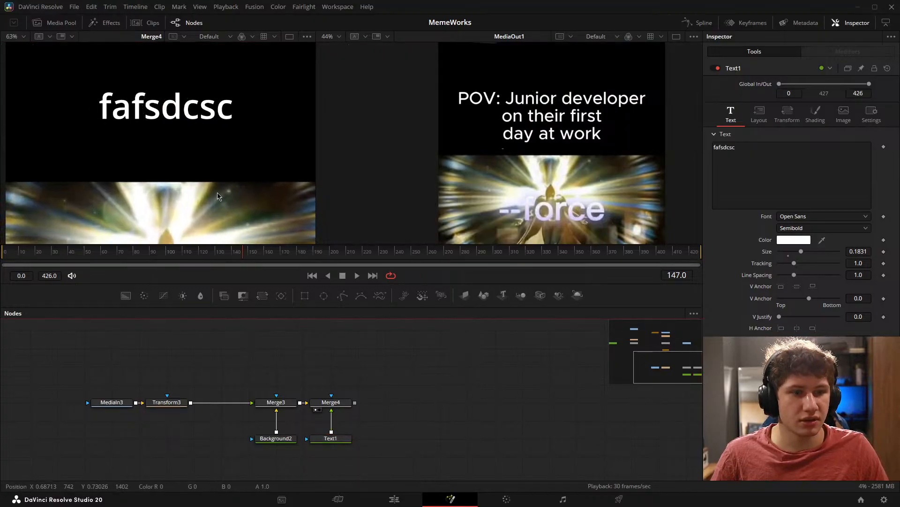
{"action": "left_click", "coordinate": [345, 443]}
{"action": "scroll", "coordinate": [194, 132], "scroll_direction": "down", "scroll_amount": 5}
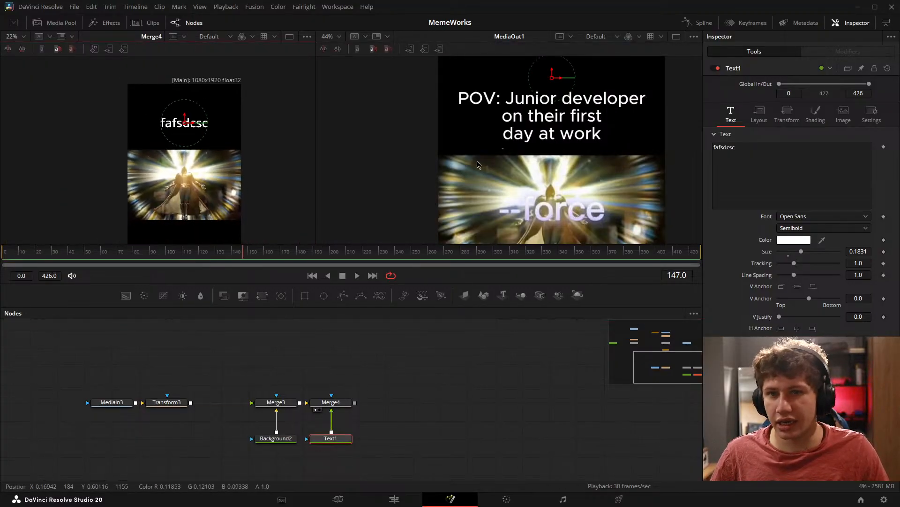
{"action": "scroll", "coordinate": [471, 159], "scroll_direction": "down", "scroll_amount": 3}
{"action": "left_click_drag", "start_coordinate": [463, 176], "coordinate": [427, 164]}
{"action": "left_click_drag", "start_coordinate": [188, 145], "coordinate": [255, 123]}
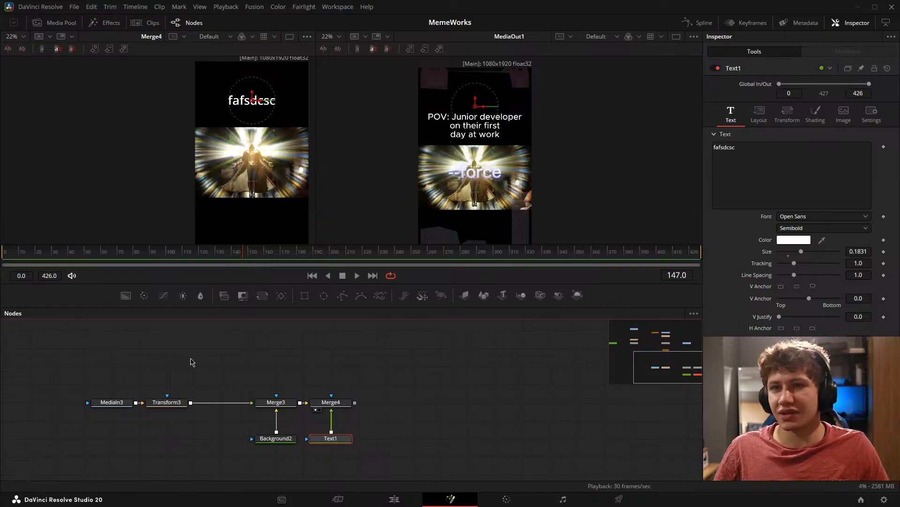
Step: Replace the placeholder with a two-line caption: "Me when I Adobe" and "Users complain about price"
{"action": "left_click", "coordinate": [751, 169]}
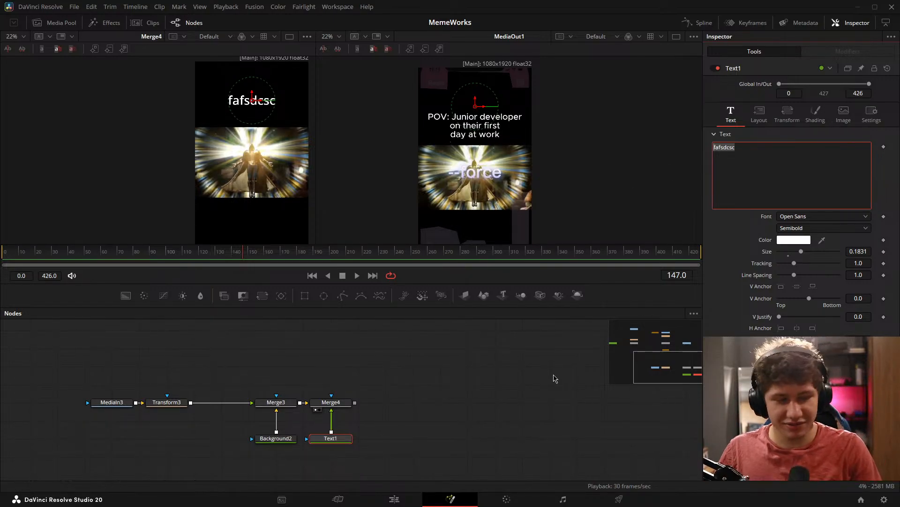
{"action": "key", "text": "BackSpace"}
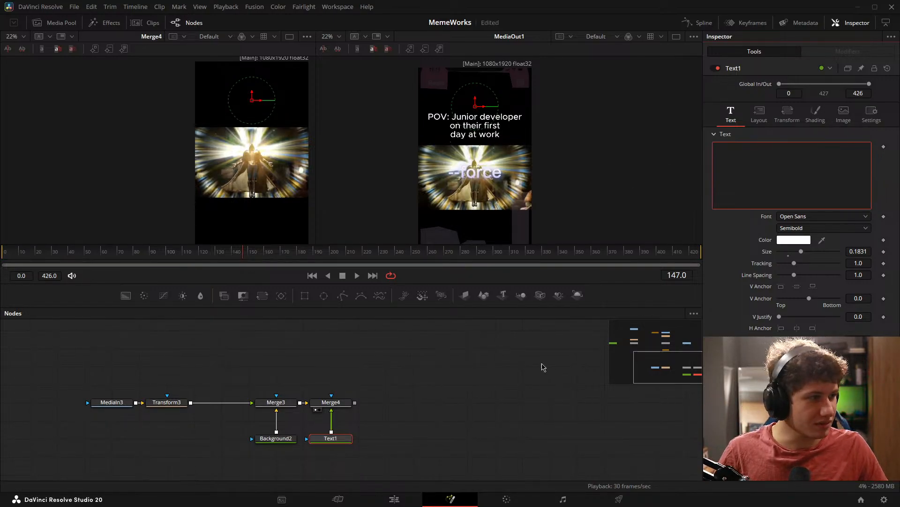
{"action": "type", "text": "Me when I"}
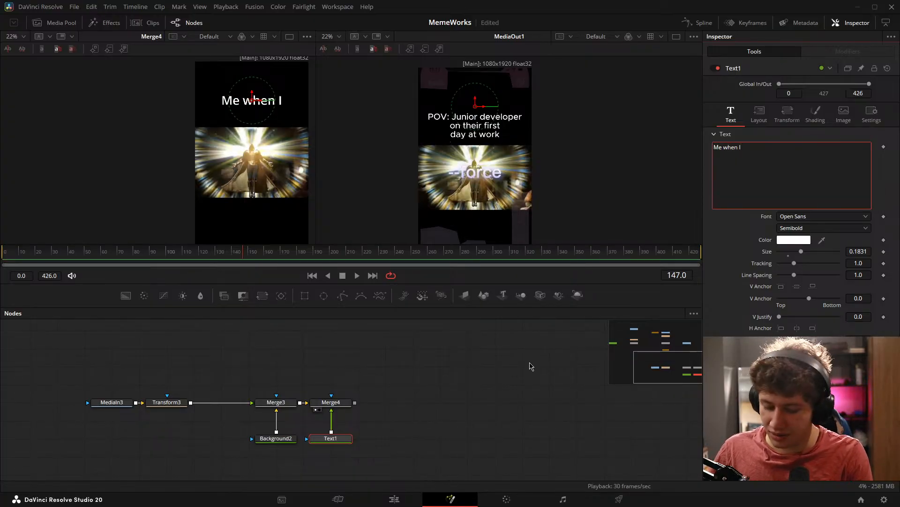
{"action": "type", "text": " A"}
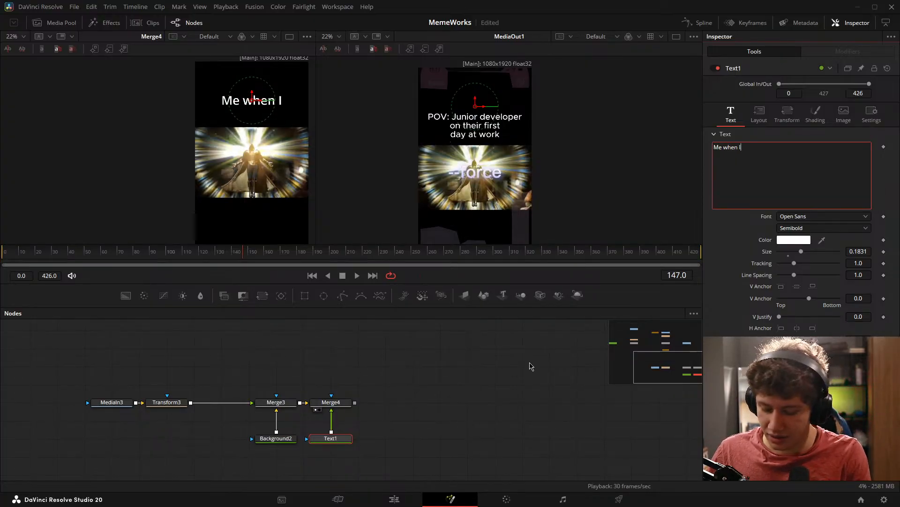
{"action": "type", "text": "dobe"}
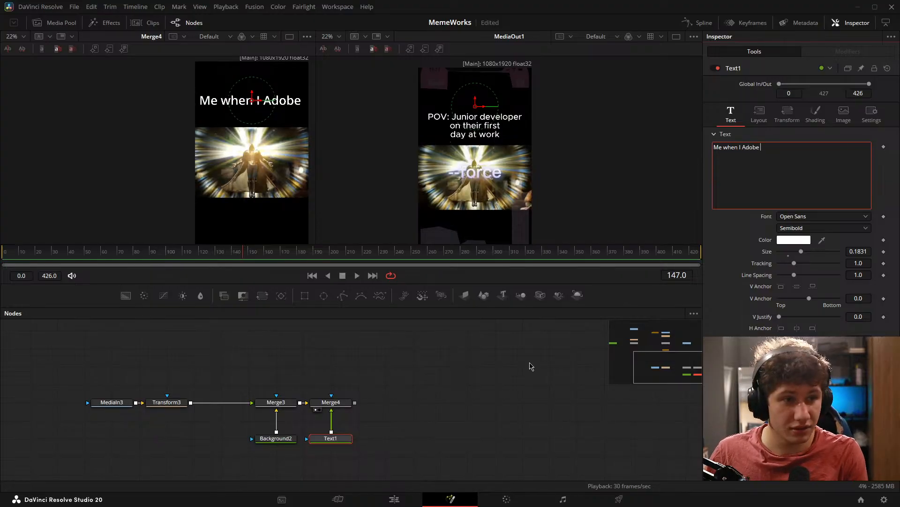
{"action": "key", "text": "Return"}
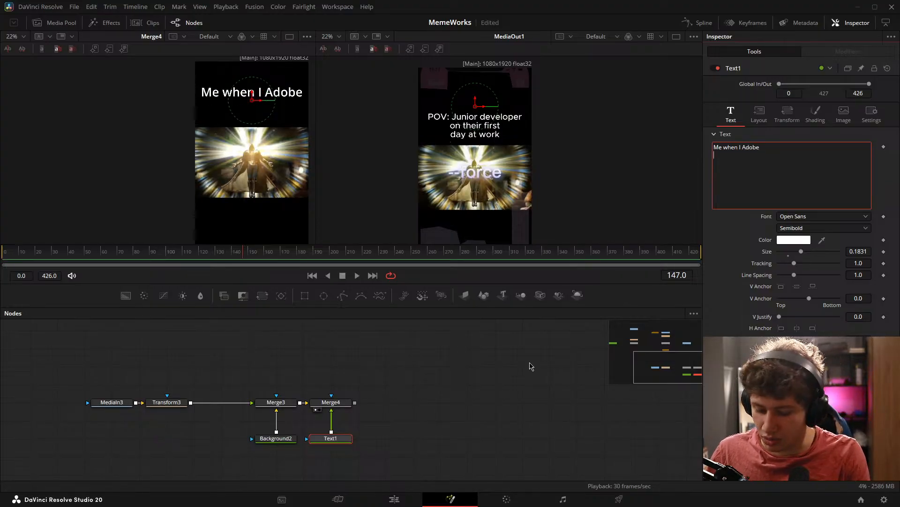
{"action": "type", "text": "Use"}
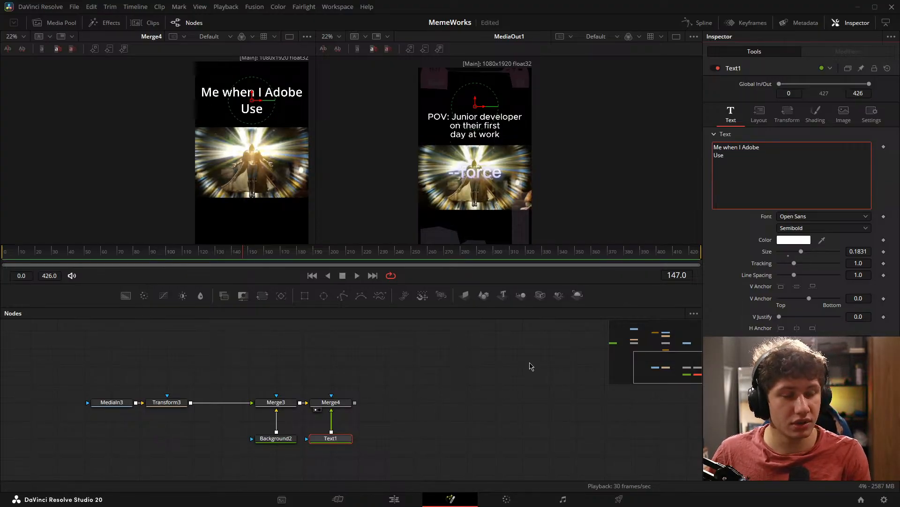
{"action": "type", "text": "r"}
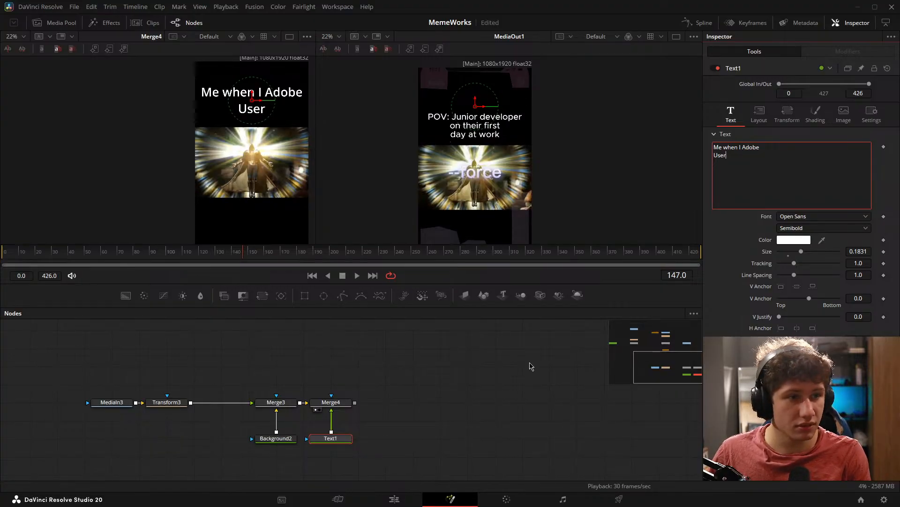
{"action": "type", "text": "s complain"}
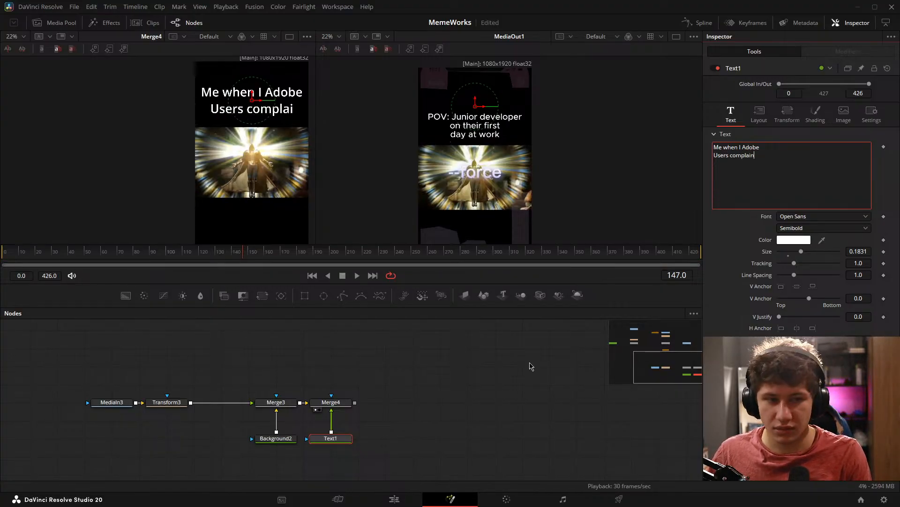
{"action": "type", "text": " about price"}
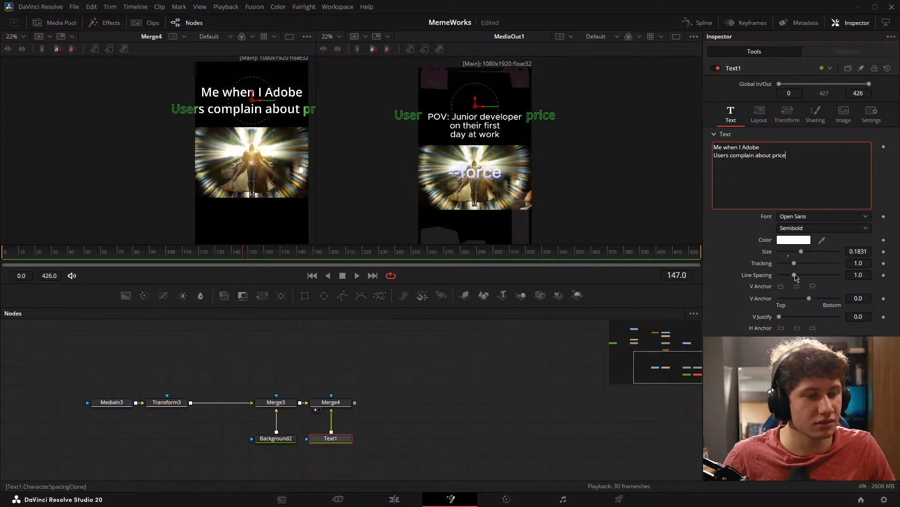
Step: Break the caption onto a third line before "about price", end it with a colon, and set the text size to 0.1508
{"action": "left_click_drag", "start_coordinate": [866, 254], "coordinate": [846, 253]}
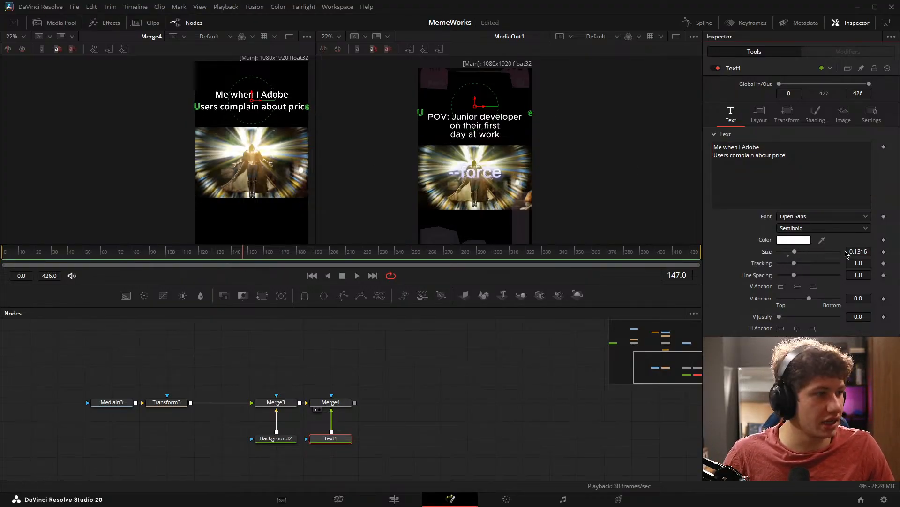
{"action": "left_click", "coordinate": [755, 156]}
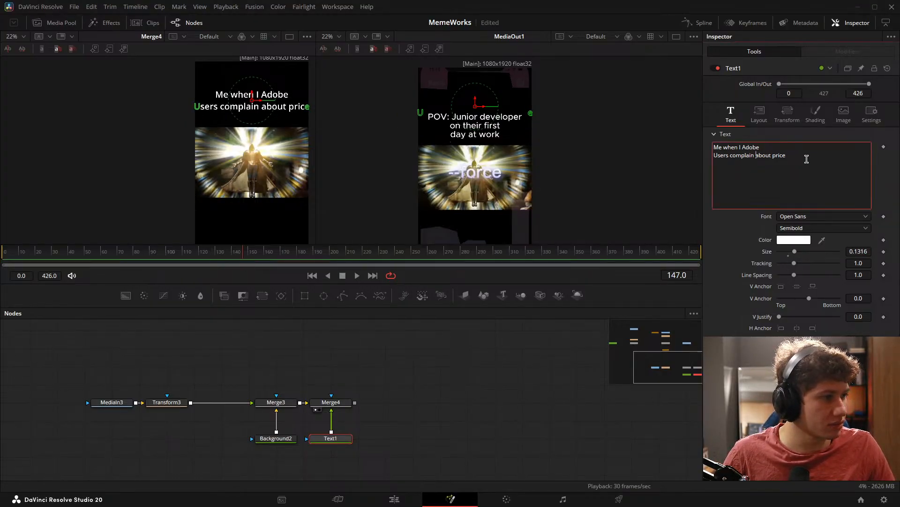
{"action": "key", "text": "Return"}
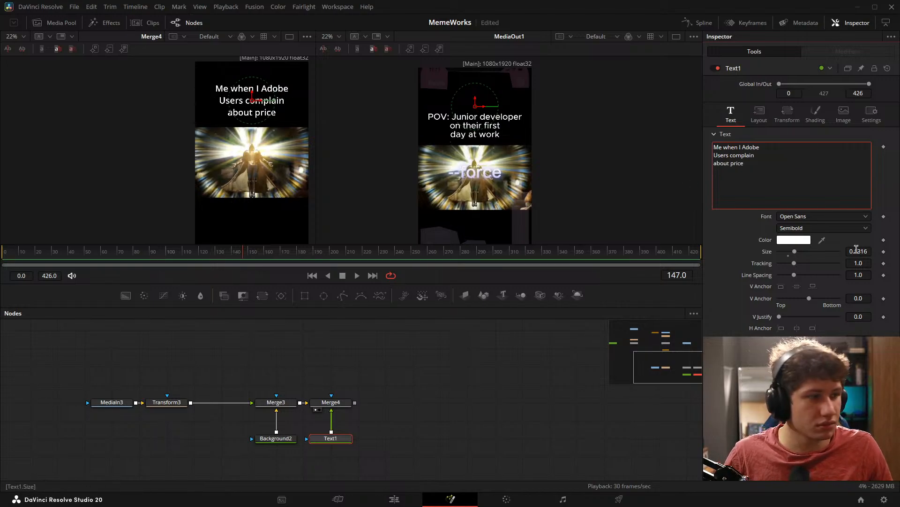
{"action": "type", "text": ":"}
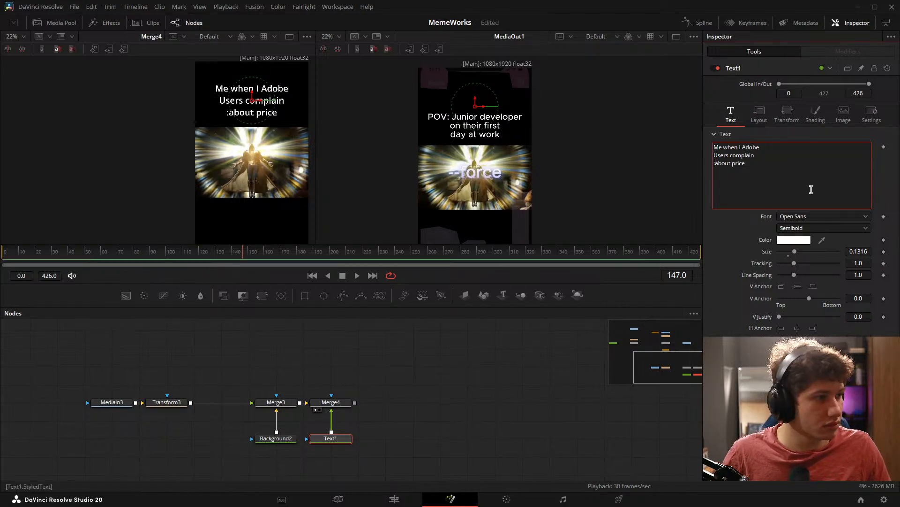
{"action": "key", "text": "BackSpace"}
{"action": "key", "text": "End"}
{"action": "type", "text": ":"}
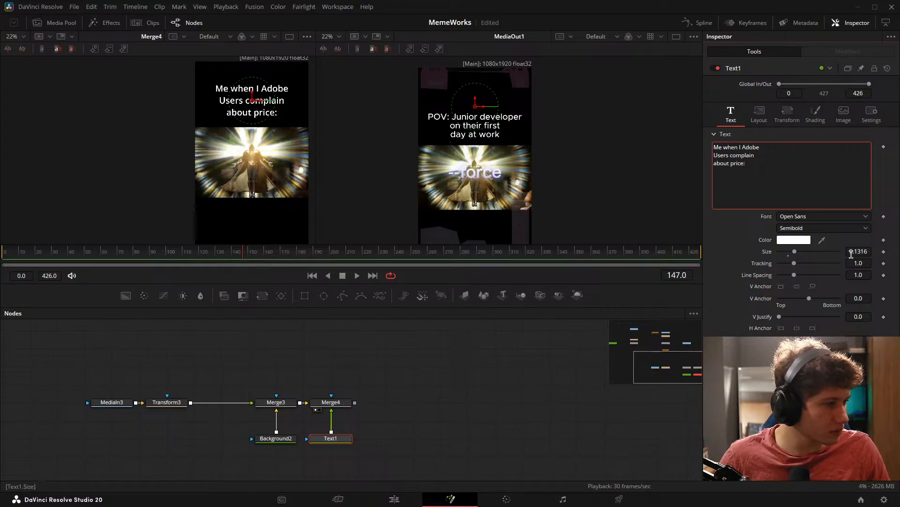
{"action": "left_click_drag", "start_coordinate": [852, 253], "coordinate": [871, 253]}
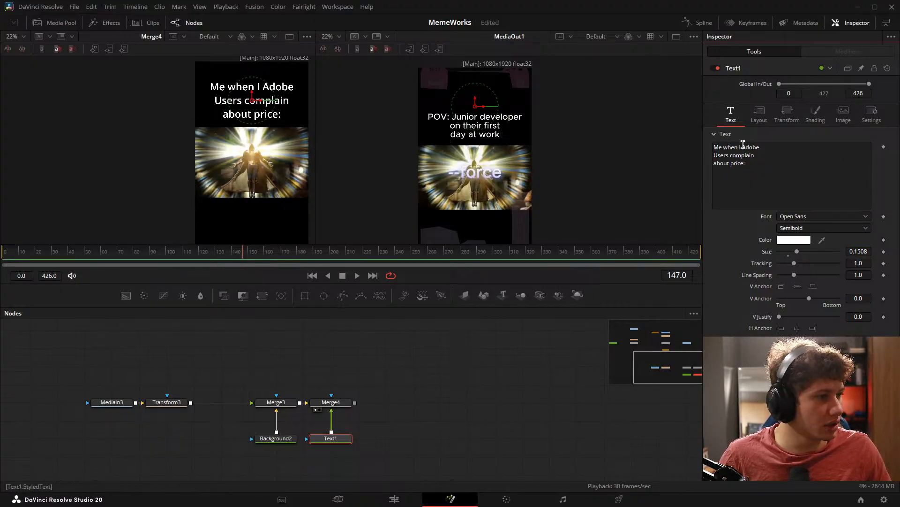
Step: Try inserting the word "hear" before "Adobe" in the caption's first line
{"action": "left_click", "coordinate": [742, 146]}
{"action": "type", "text": "heae"}
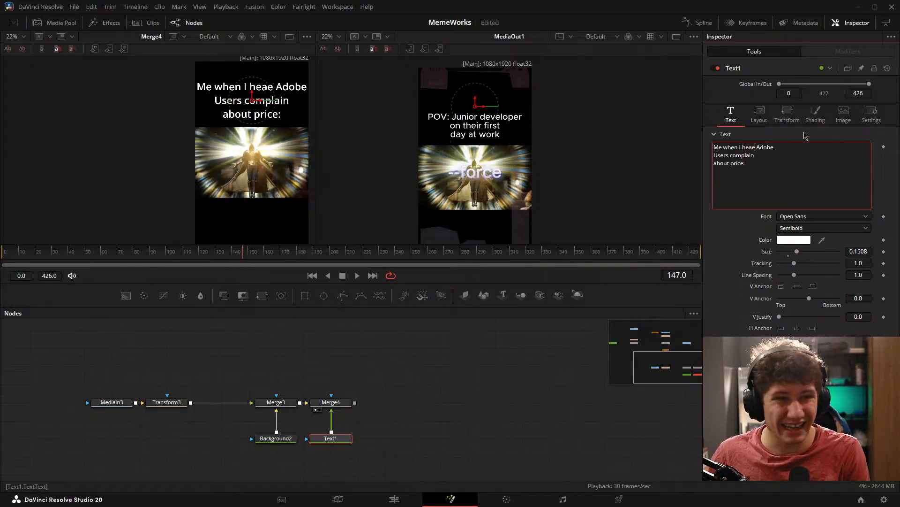
{"action": "key", "text": "BackSpace"}
{"action": "type", "text": "r"}
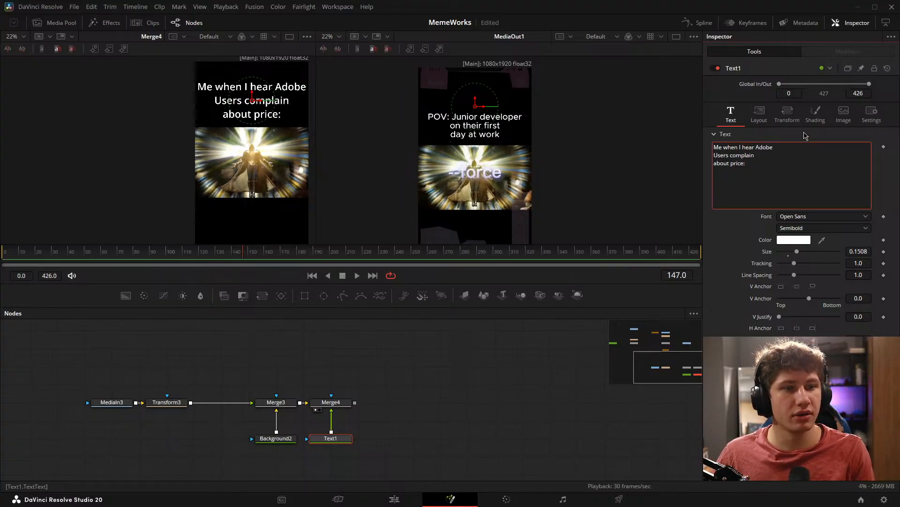
Step: Delete "I hear" from the caption's first line so that it reads "Me when Adobe"
{"action": "key", "text": "BackSpace"}
{"action": "key", "text": "BackSpace"}
{"action": "key", "text": "BackSpace"}
{"action": "key", "text": "BackSpace"}
{"action": "key", "text": "BackSpace"}
{"action": "key", "text": "BackSpace"}
{"action": "key", "text": "BackSpace"}
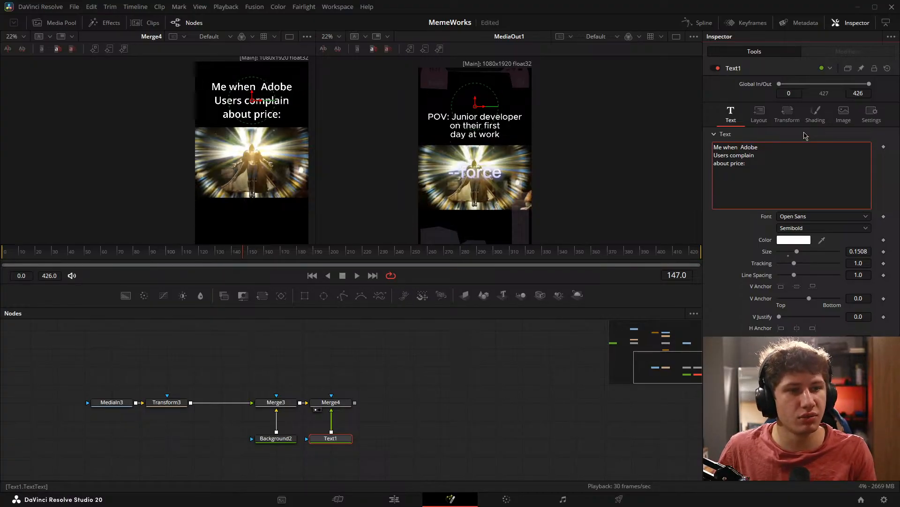
{"action": "left_click", "coordinate": [442, 387]}
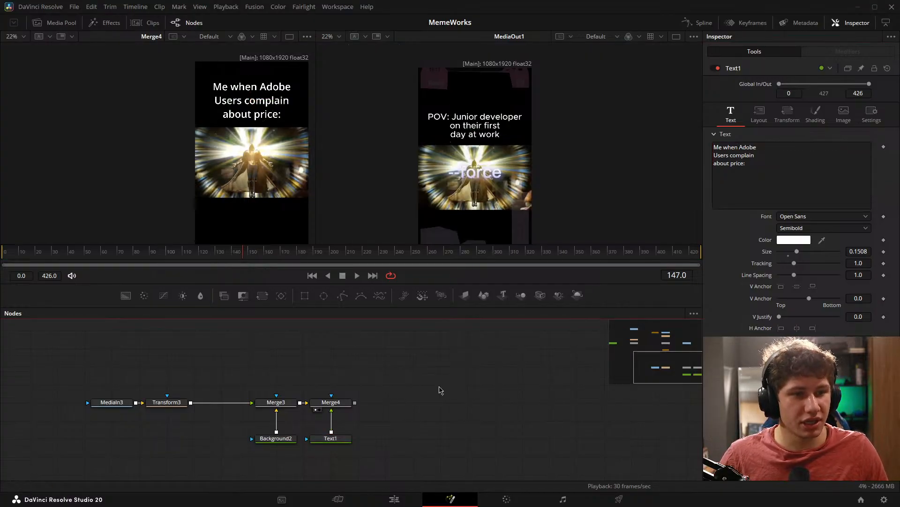
Step: Add "POV: " before "Me when Adobe" in the caption and fit both viewer images to their frames
{"action": "left_click_drag", "start_coordinate": [438, 388], "coordinate": [418, 376]}
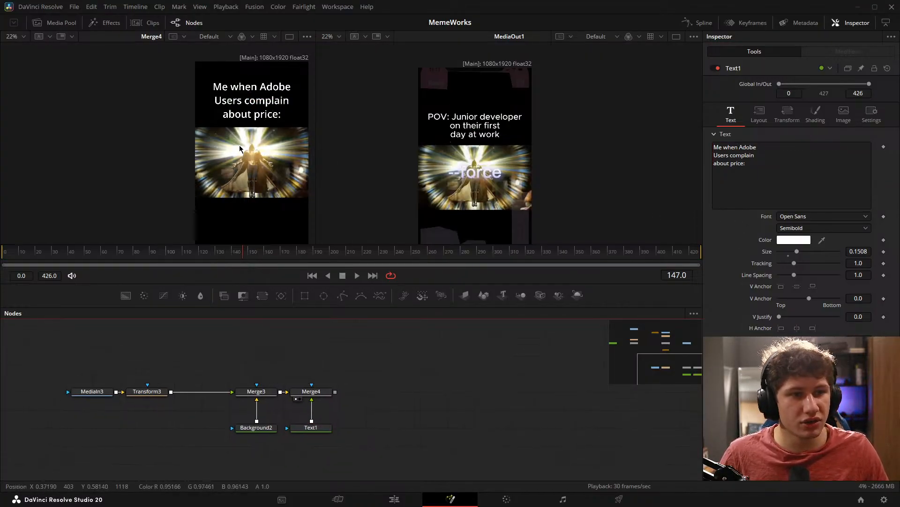
{"action": "left_click", "coordinate": [713, 146]}
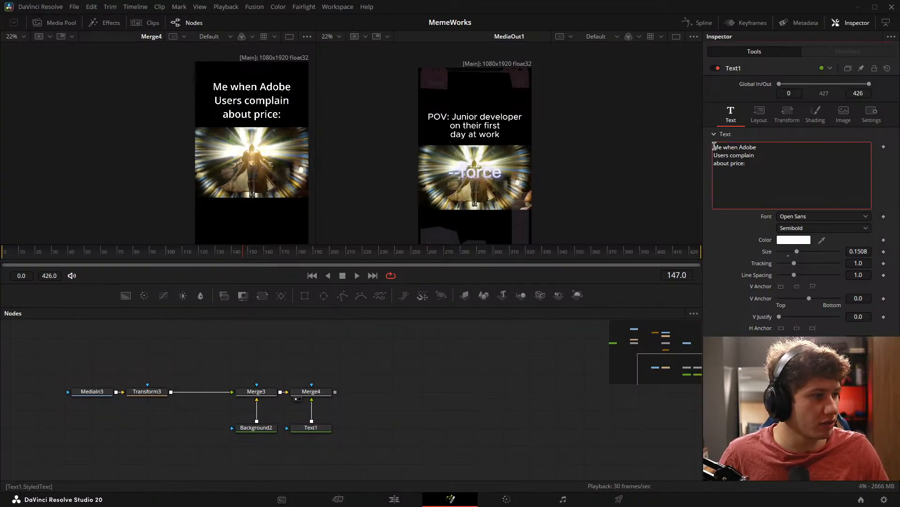
{"action": "type", "text": "POV:"}
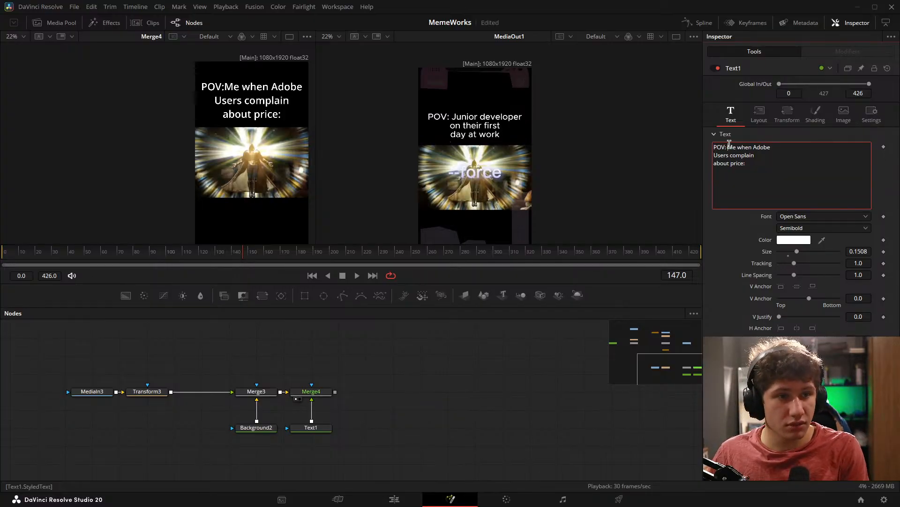
{"action": "left_click", "coordinate": [384, 369]}
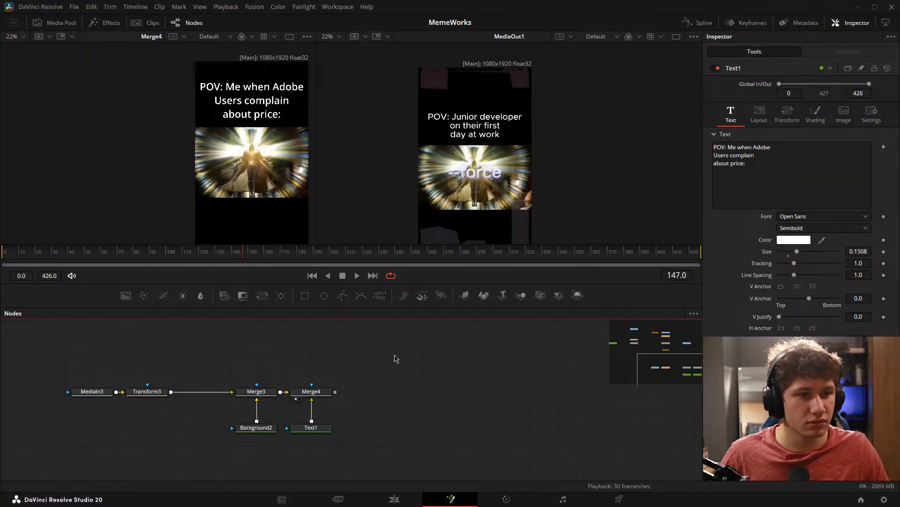
{"action": "left_click_drag", "start_coordinate": [465, 188], "coordinate": [470, 147]}
{"action": "left_click", "coordinate": [263, 150]}
{"action": "key", "text": "ctrl+f"}
{"action": "left_click", "coordinate": [505, 162]}
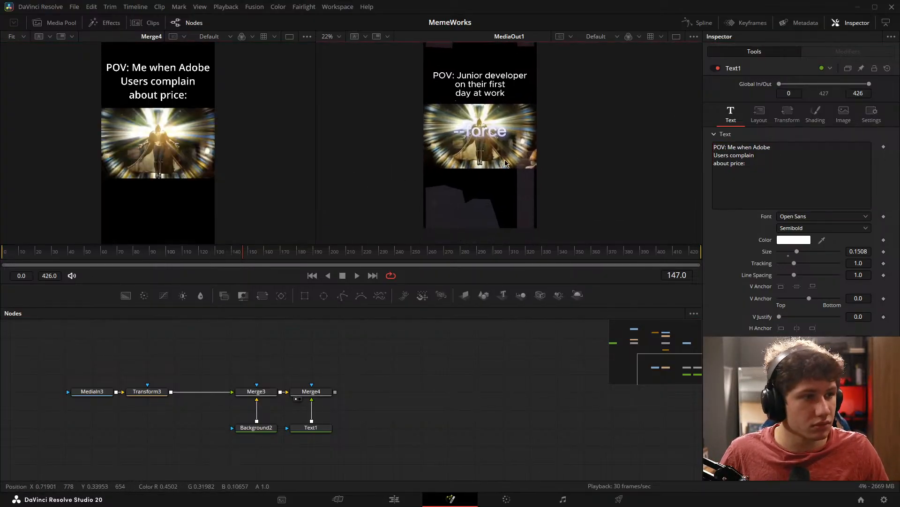
{"action": "key", "text": "ctrl+f"}
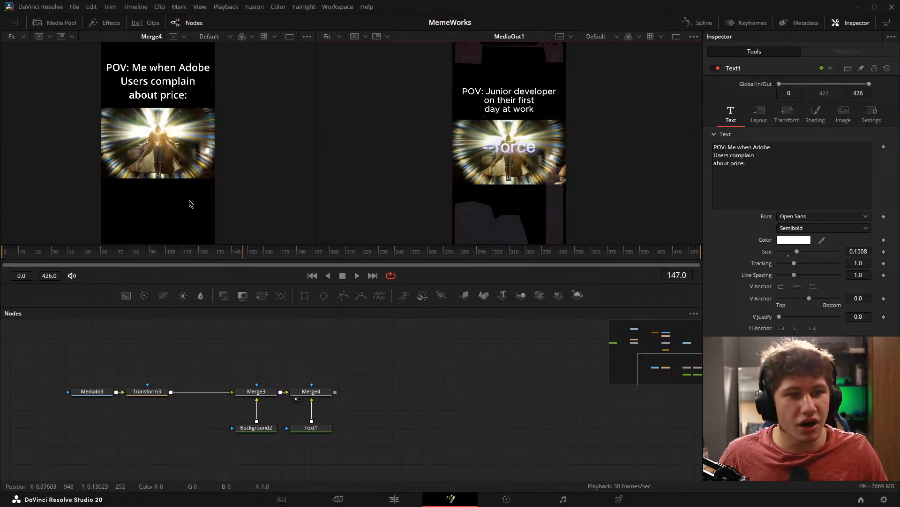
Step: Duplicate the caption's text node and merge the copy over the output of Merge4
{"action": "left_click_drag", "start_coordinate": [382, 388], "coordinate": [235, 378]}
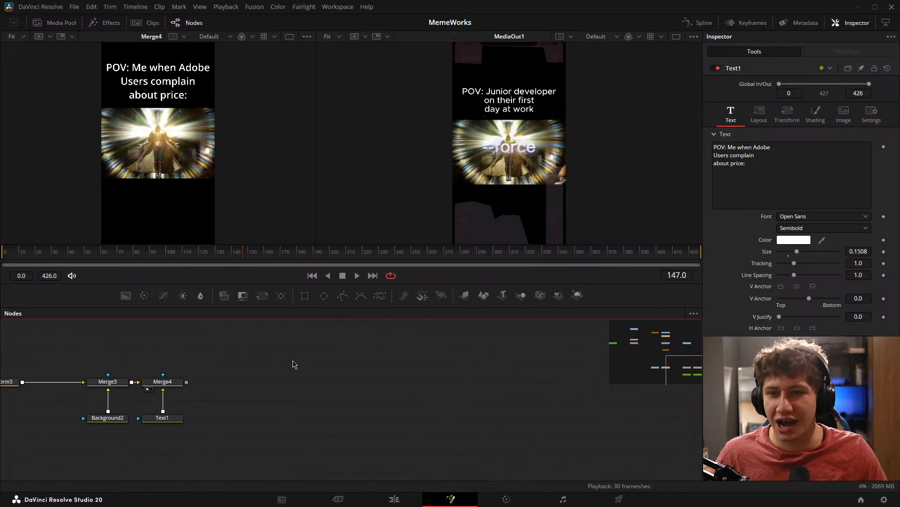
{"action": "left_click_drag", "start_coordinate": [335, 396], "coordinate": [290, 402]}
{"action": "left_click_drag", "start_coordinate": [139, 409], "coordinate": [320, 387]}
{"action": "left_click_drag", "start_coordinate": [388, 383], "coordinate": [308, 383]}
{"action": "left_click", "coordinate": [214, 406]}
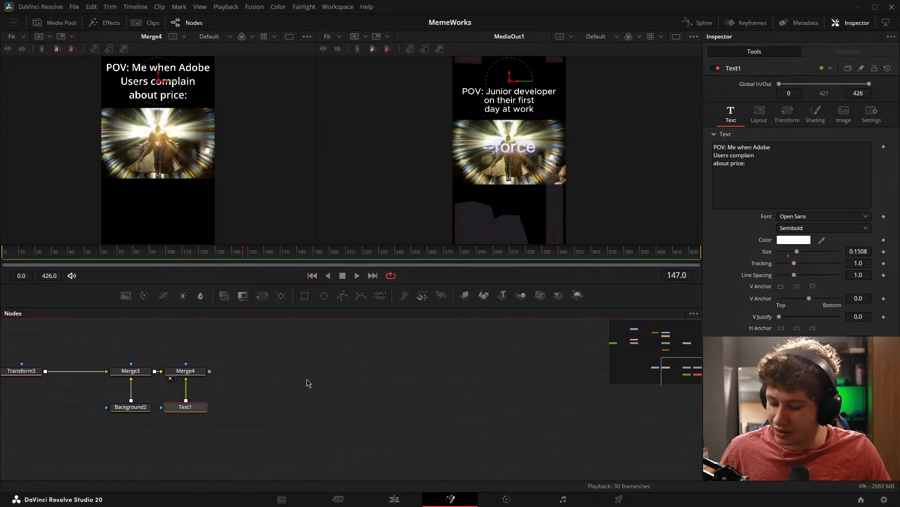
{"action": "key", "text": "ctrl+c"}
{"action": "key", "text": "ctrl+v"}
{"action": "left_click_drag", "start_coordinate": [264, 407], "coordinate": [211, 375]}
{"action": "left_click_drag", "start_coordinate": [302, 410], "coordinate": [239, 370]}
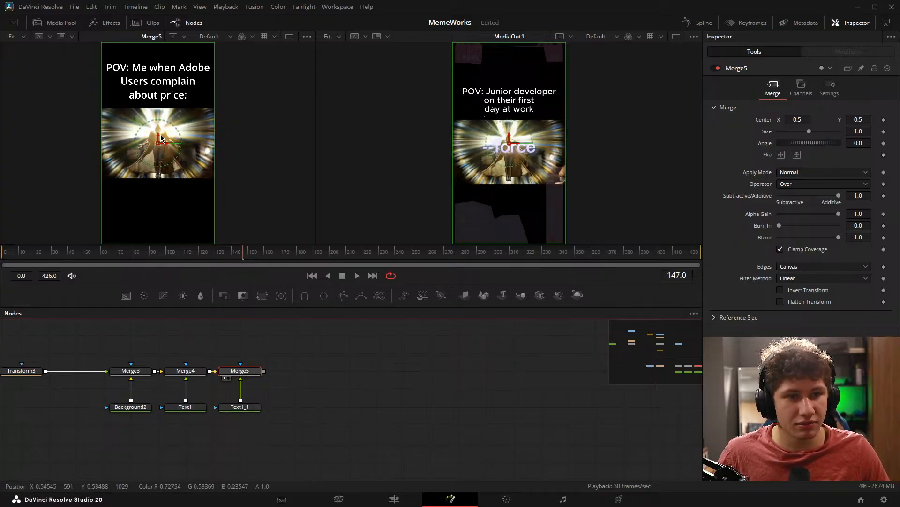
Step: Move the duplicated caption down to centre Y of about 0.2023 and clear all of its text
{"action": "left_click_drag", "start_coordinate": [159, 146], "coordinate": [160, 202]}
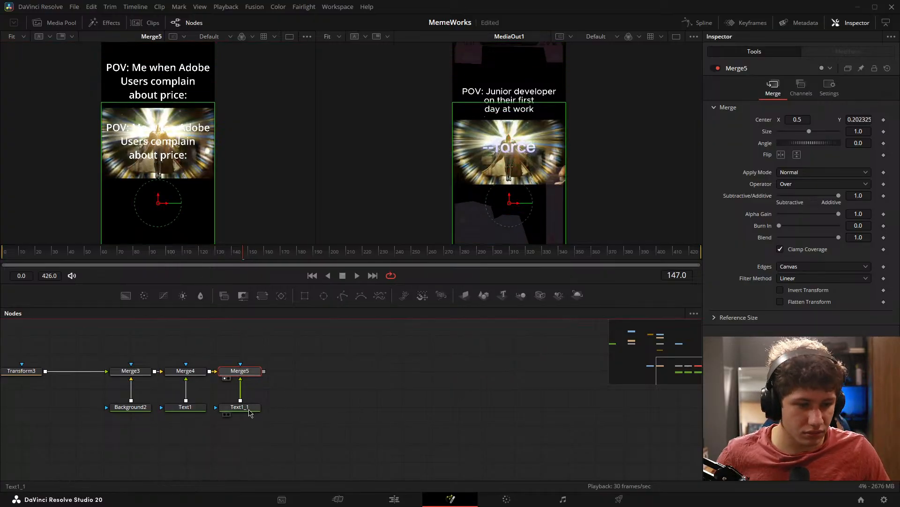
{"action": "left_click", "coordinate": [250, 409]}
{"action": "left_click_drag", "start_coordinate": [278, 388], "coordinate": [410, 391]}
{"action": "right_click", "coordinate": [339, 336]}
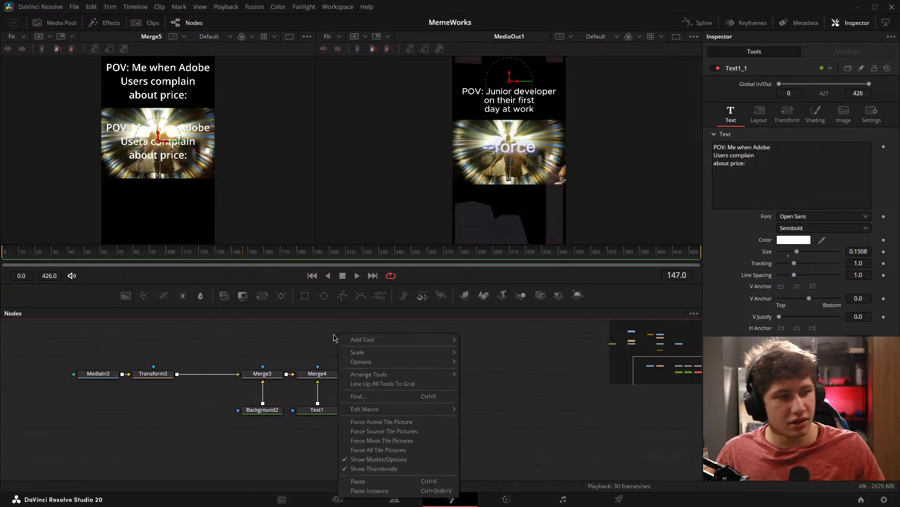
{"action": "left_click", "coordinate": [778, 182]}
{"action": "key", "text": "ctrl+a"}
{"action": "key", "text": "BackSpace"}
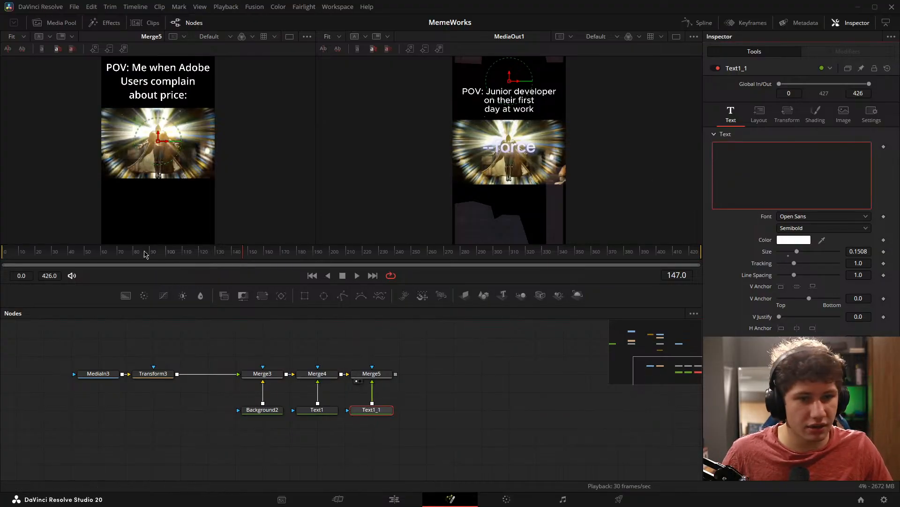
Step: Play the composition and examine when the reference meme's first spell text appears over the character
{"action": "left_click", "coordinate": [199, 336]}
{"action": "key", "text": "space"}
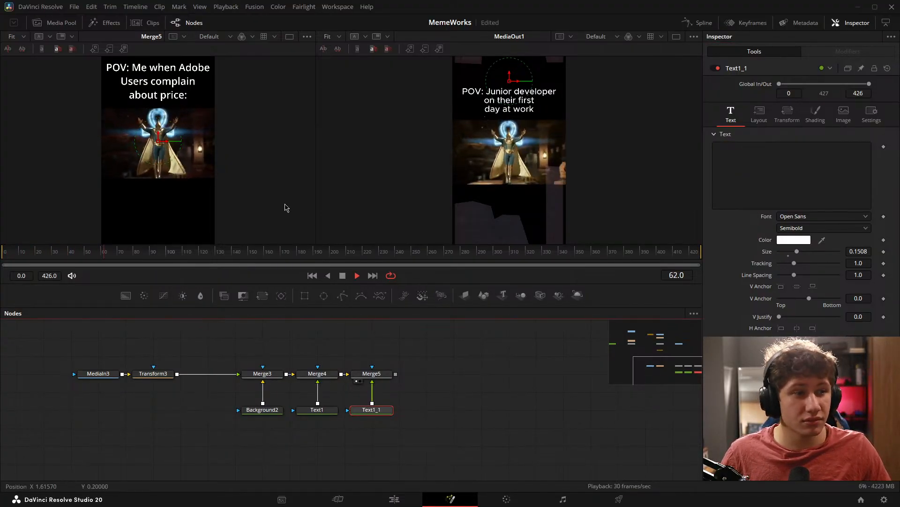
{"action": "key", "text": "space"}
{"action": "scroll", "coordinate": [285, 207], "scroll_direction": "up", "scroll_amount": 3}
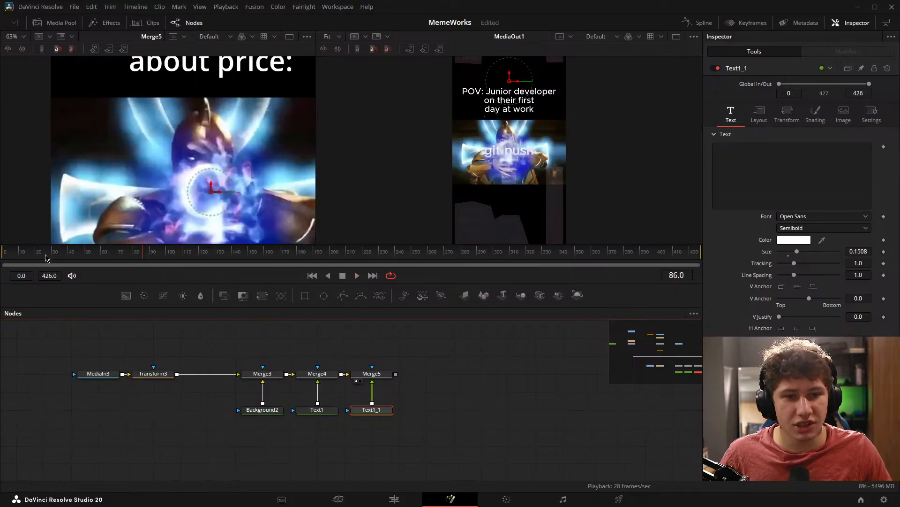
{"action": "left_click_drag", "start_coordinate": [232, 193], "coordinate": [228, 169]}
{"action": "left_click_drag", "start_coordinate": [139, 255], "coordinate": [102, 253]}
{"action": "key", "text": "space"}
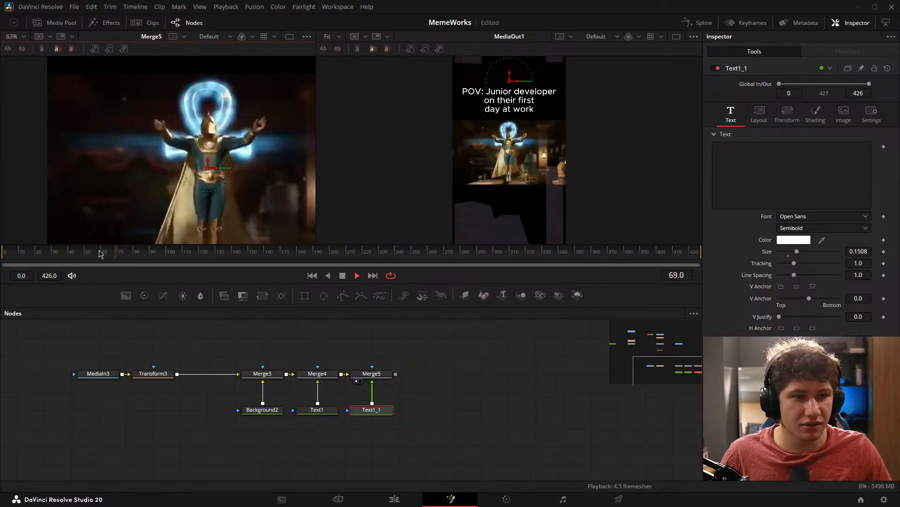
{"action": "key", "text": "space"}
Step: Park the playhead at frame 82, where the reference's "git push" text first appears
{"action": "left_click", "coordinate": [393, 500]}
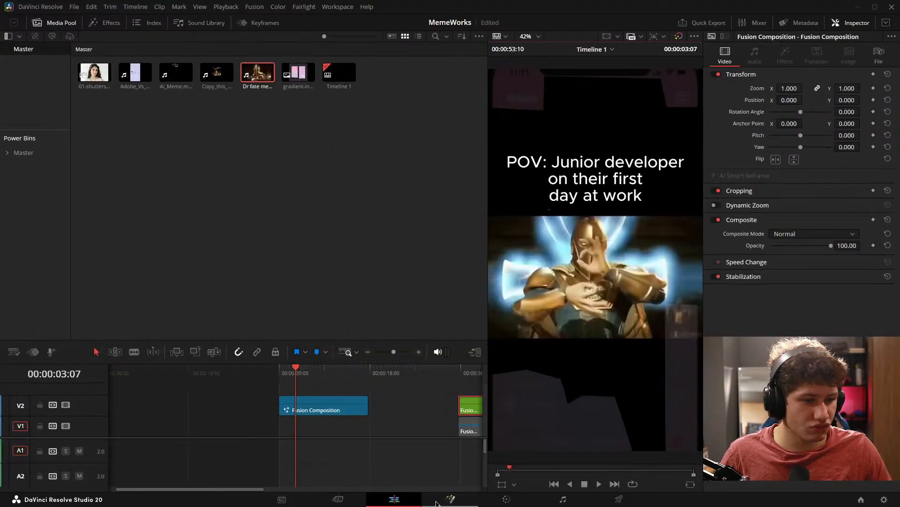
{"action": "left_click", "coordinate": [450, 500]}
{"action": "mouse_move", "coordinate": [132, 262]}
{"action": "left_mouse_down"}
{"action": "mouse_move", "coordinate": [123, 262]}
{"action": "mouse_move", "coordinate": [136, 263]}
{"action": "left_mouse_up"}
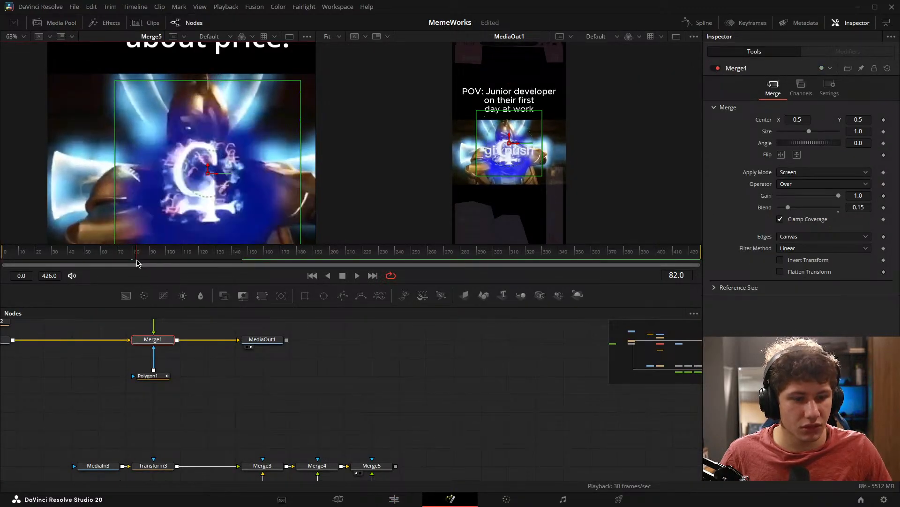
{"action": "key", "text": "Left"}
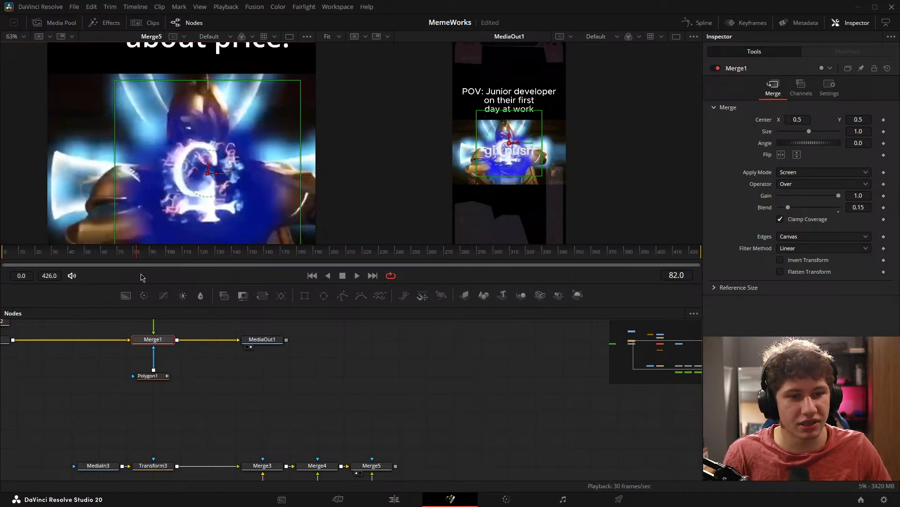
{"action": "key", "text": "Left"}
{"action": "key", "text": "Left"}
{"action": "key", "text": "Right"}
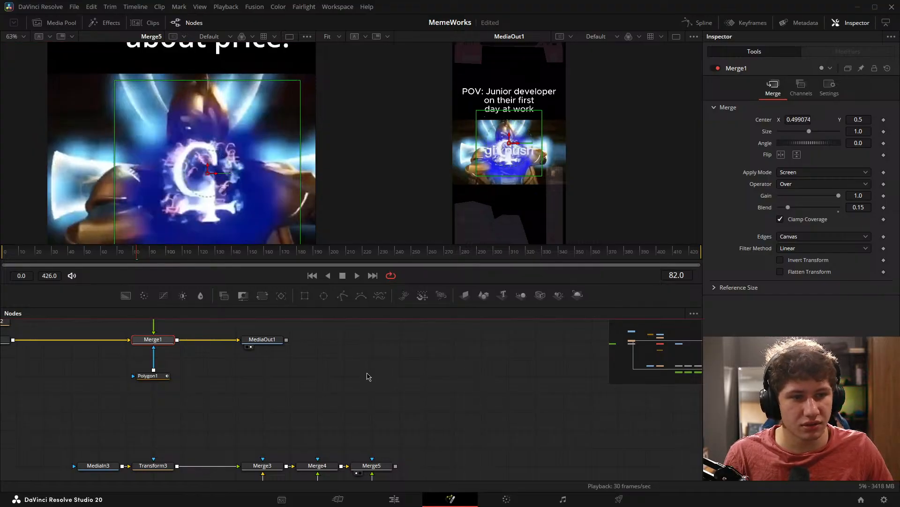
Step: Keyframe the duplicated text node's content at frame 82 and enter "DaVinci" as its text
{"action": "scroll", "coordinate": [363, 371], "scroll_direction": "down", "scroll_amount": 5}
{"action": "left_click", "coordinate": [334, 413]}
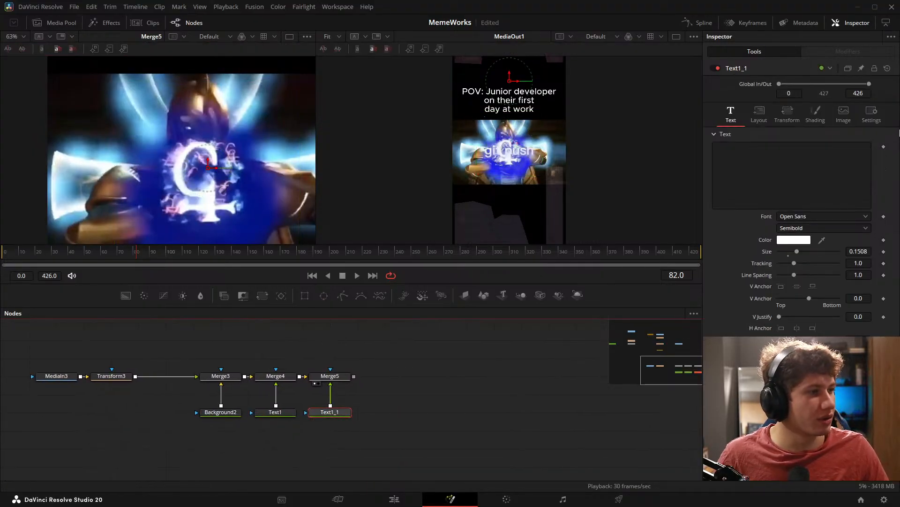
{"action": "left_click", "coordinate": [884, 147]}
{"action": "key", "text": "Left"}
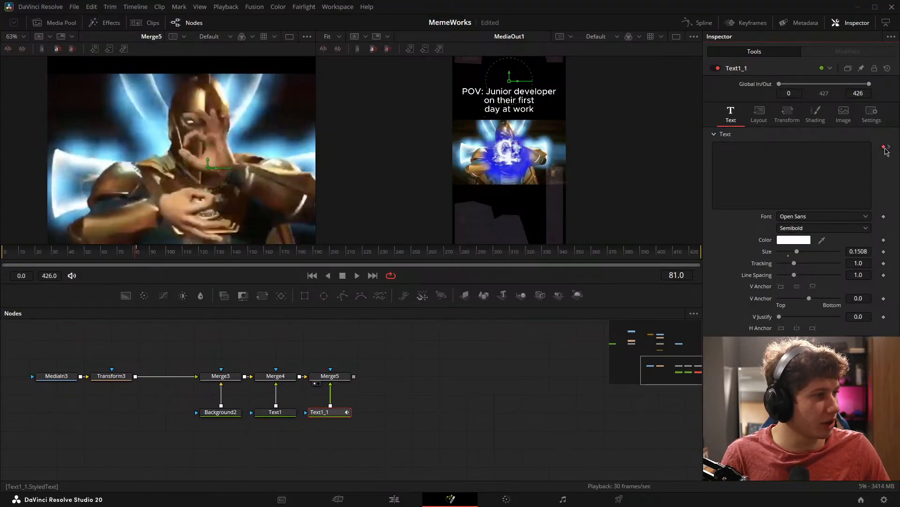
{"action": "key", "text": "Right"}
{"action": "left_click", "coordinate": [789, 173]}
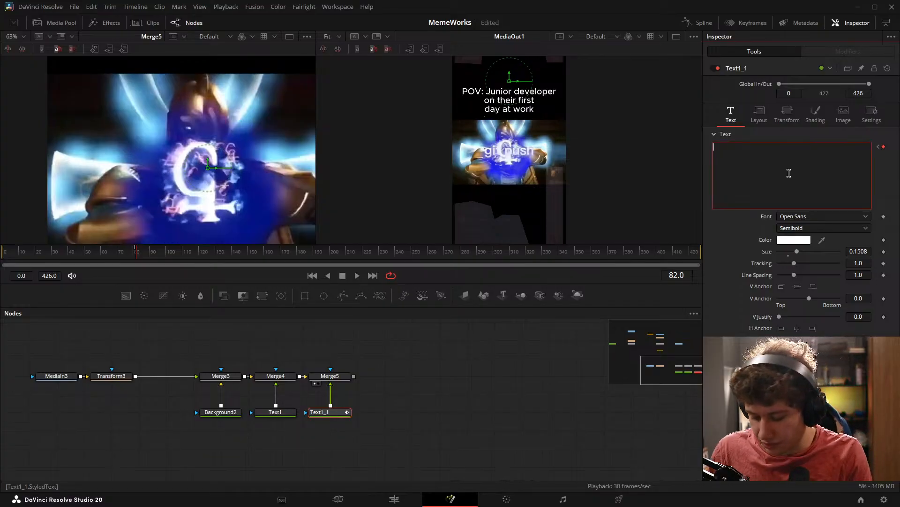
{"action": "type", "text": "Da"}
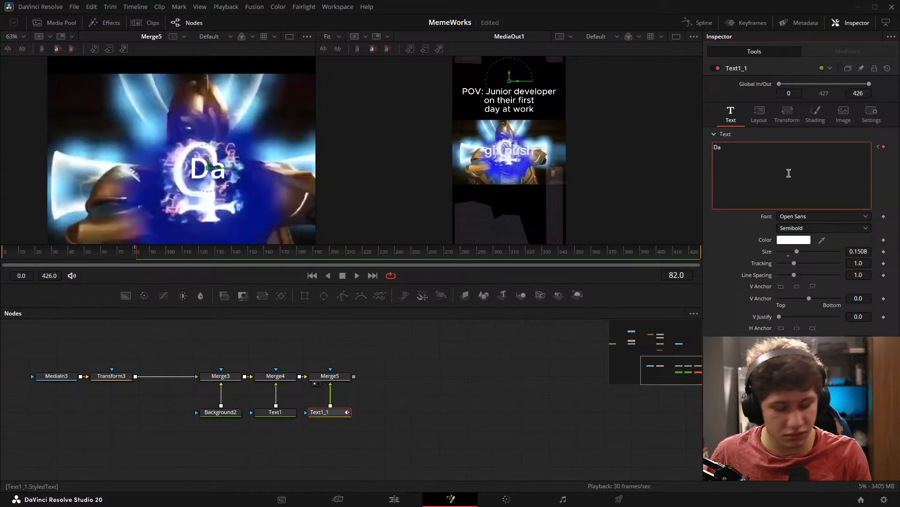
{"action": "type", "text": "Vinci"}
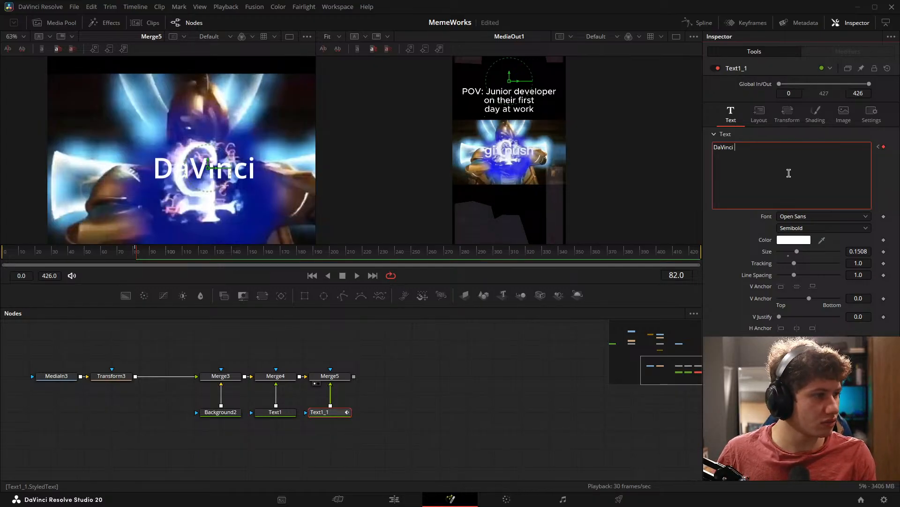
{"action": "key", "text": "BackSpace"}
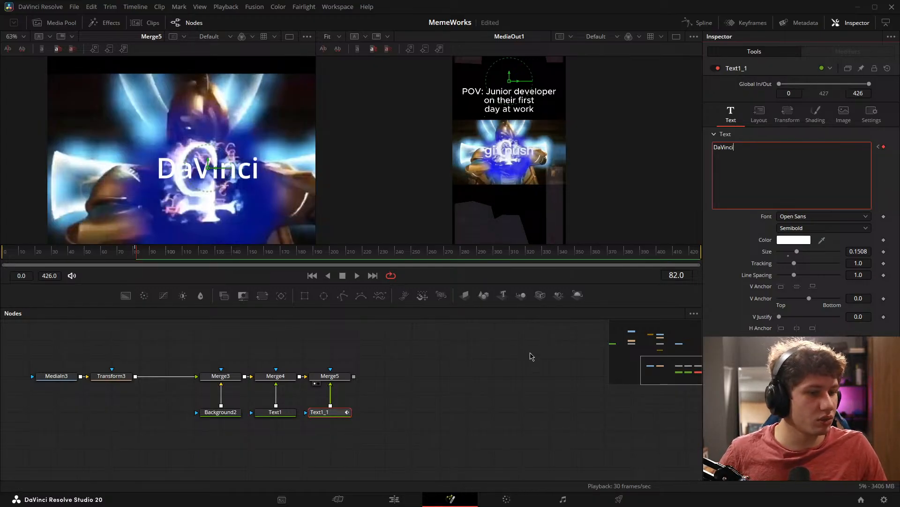
Step: Enable the outline shading element on the "DaVinci" text, colour it black, and set its thickness to 0.0142
{"action": "left_click_drag", "start_coordinate": [382, 422], "coordinate": [268, 398]}
{"action": "scroll", "coordinate": [235, 160], "scroll_direction": "down", "scroll_amount": 5}
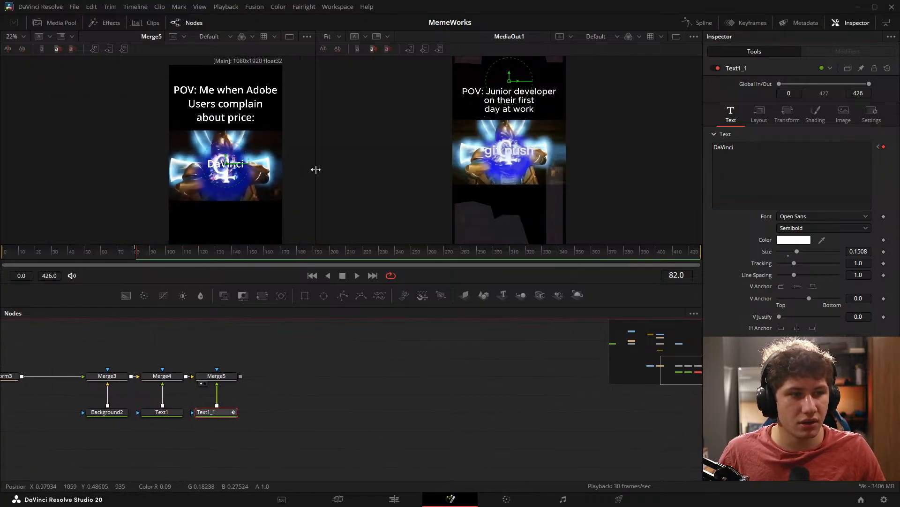
{"action": "scroll", "coordinate": [489, 155], "scroll_direction": "up", "scroll_amount": 2}
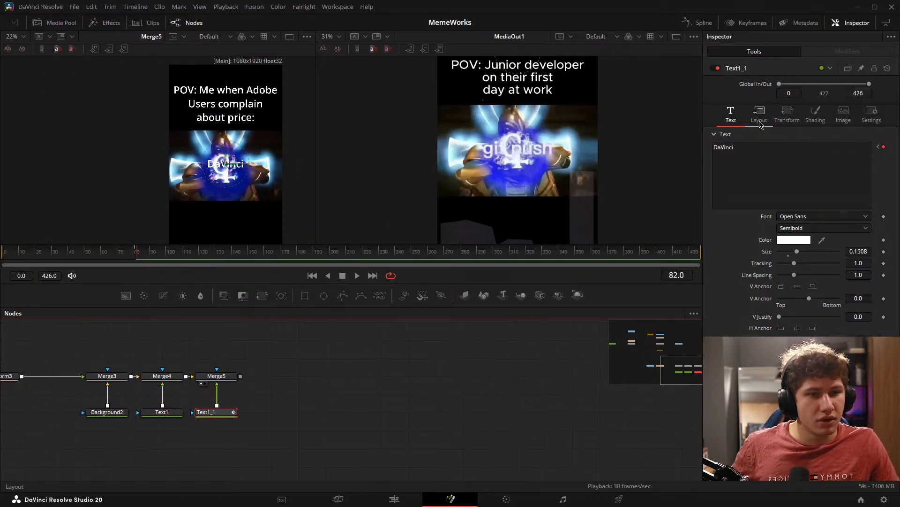
{"action": "left_click", "coordinate": [816, 115]}
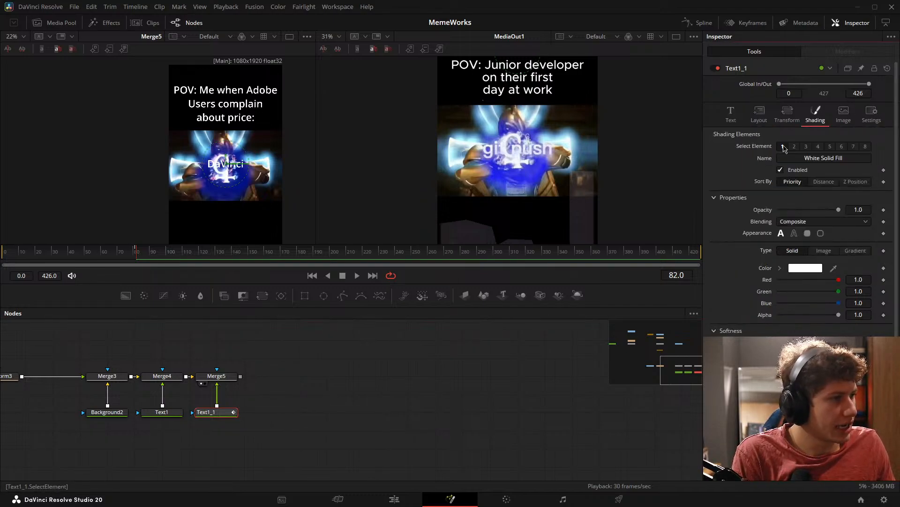
{"action": "left_click", "coordinate": [780, 170]}
{"action": "left_click", "coordinate": [780, 170]}
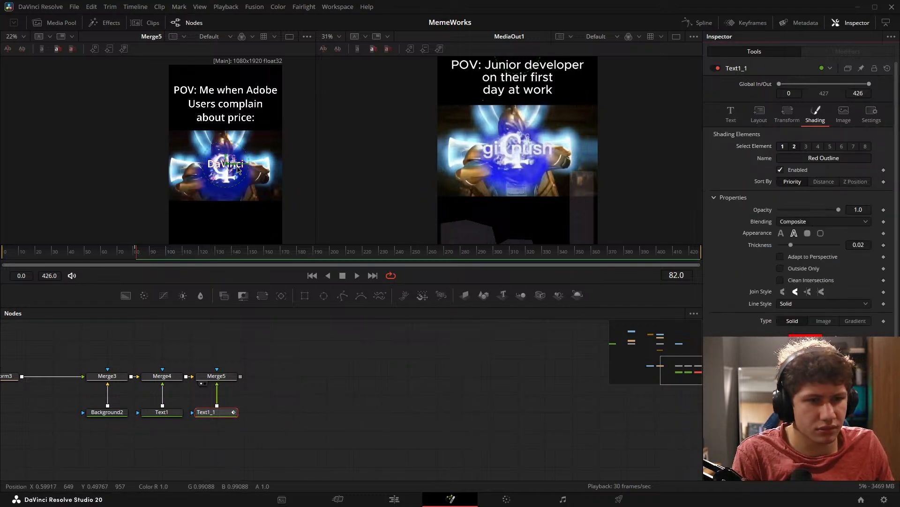
{"action": "scroll", "coordinate": [252, 183], "scroll_direction": "up", "scroll_amount": 3}
{"action": "left_click_drag", "start_coordinate": [230, 182], "coordinate": [208, 183]}
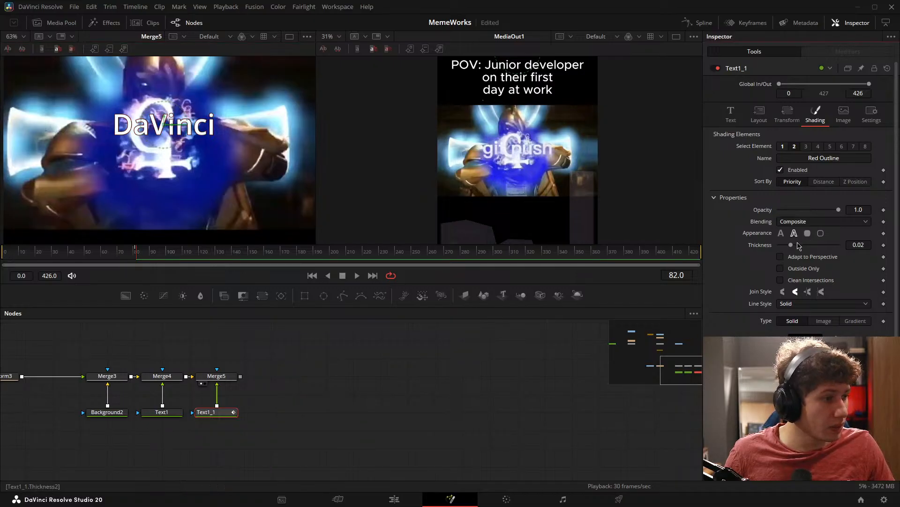
{"action": "left_click_drag", "start_coordinate": [799, 246], "coordinate": [800, 247]}
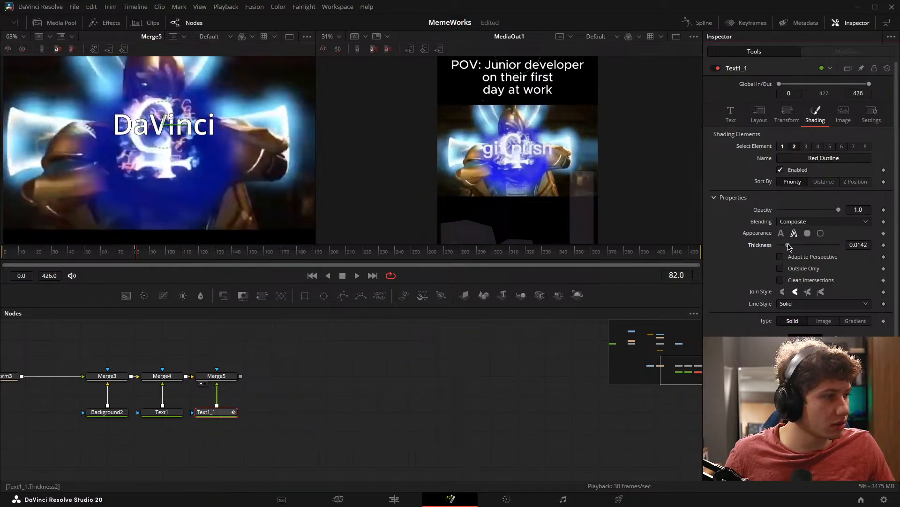
Step: Enable the third shading element, Black Shadow, on the "DaVinci" text
{"action": "left_click", "coordinate": [806, 146]}
{"action": "left_click", "coordinate": [781, 171]}
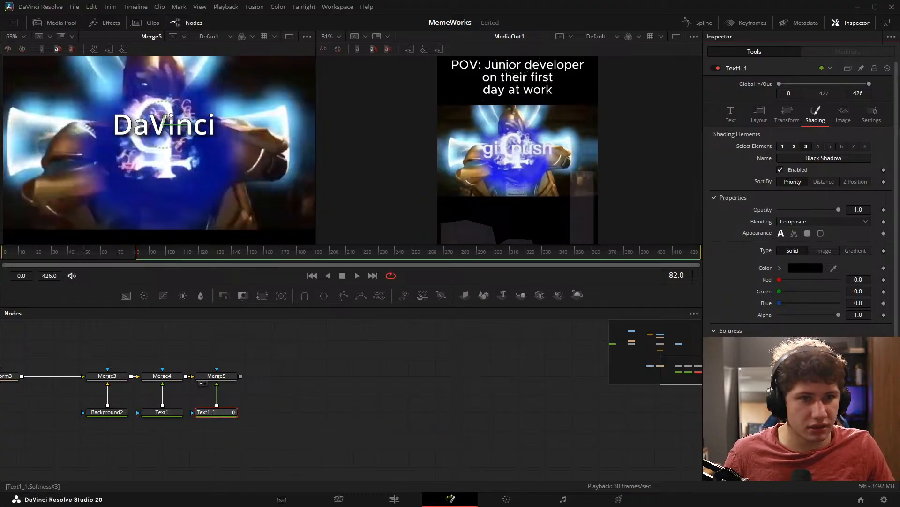
{"action": "left_click", "coordinate": [402, 404]}
{"action": "key", "text": "ctrl+s"}
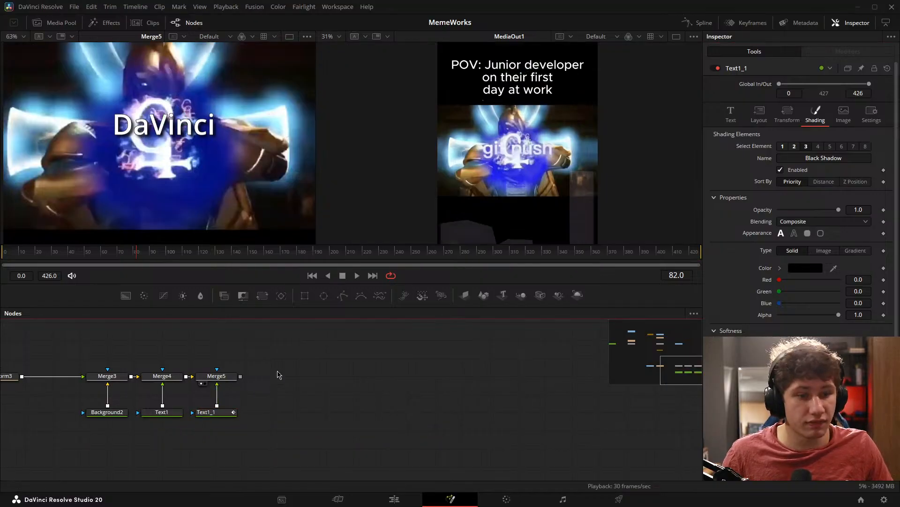
Step: Set the softness of the "DaVinci" text's outline shading element to 2.73 in X and 2.51 in Y
{"action": "left_click", "coordinate": [168, 412]}
{"action": "left_click", "coordinate": [236, 412]}
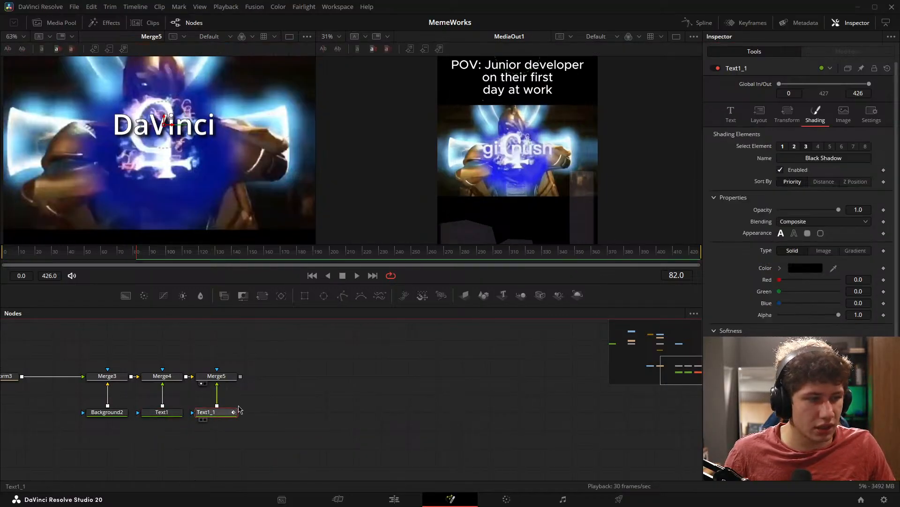
{"action": "left_click", "coordinate": [794, 146]}
{"action": "scroll", "coordinate": [818, 298], "scroll_direction": "down", "scroll_amount": 1}
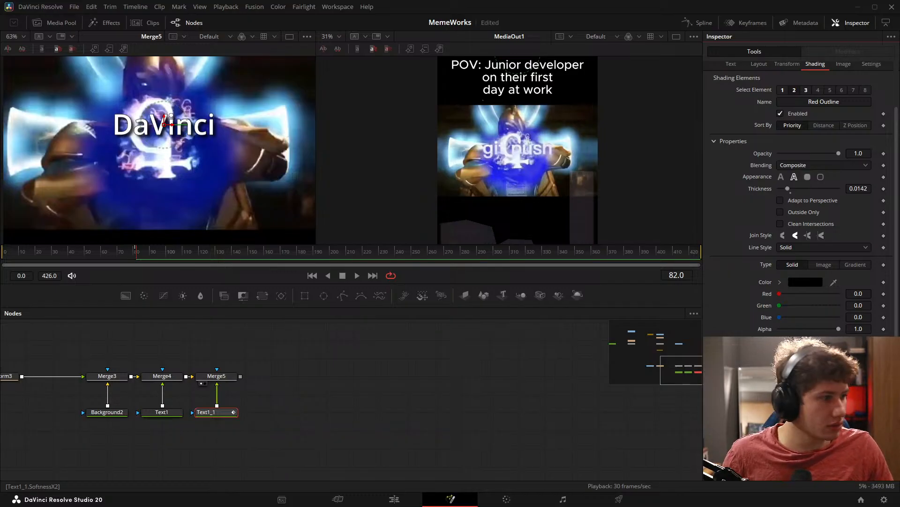
{"action": "scroll", "coordinate": [214, 117], "scroll_direction": "up", "scroll_amount": 10}
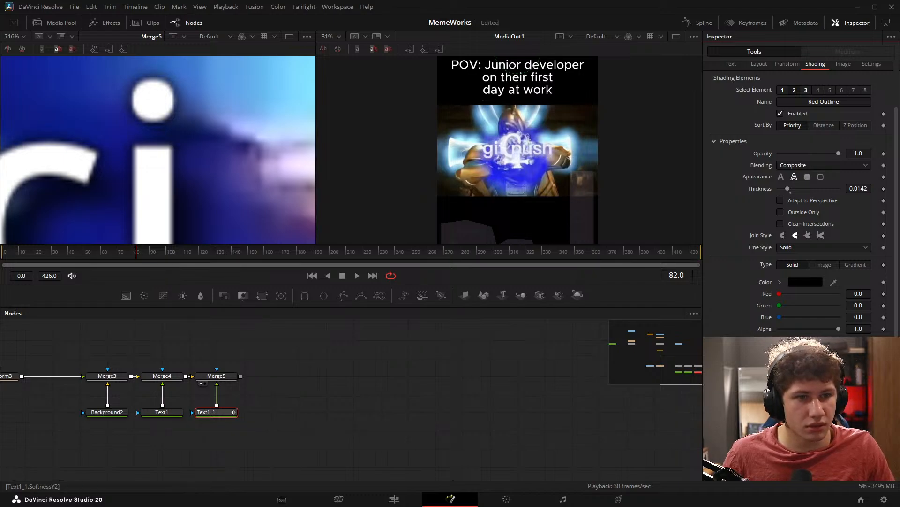
{"action": "left_click", "coordinate": [196, 190]}
{"action": "key", "text": "ctrl+f"}
{"action": "scroll", "coordinate": [164, 136], "scroll_direction": "up", "scroll_amount": 5}
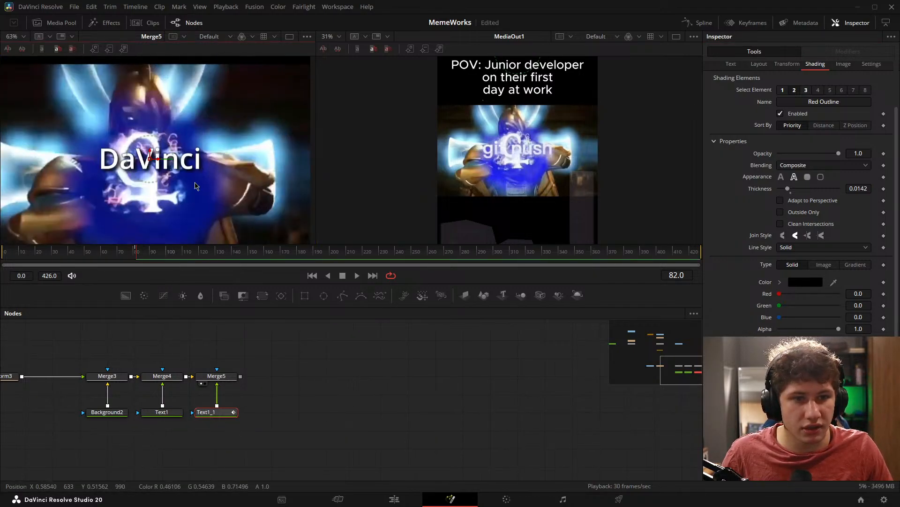
{"action": "left_click", "coordinate": [301, 380]}
{"action": "left_click_drag", "start_coordinate": [201, 164], "coordinate": [249, 146]}
{"action": "scroll", "coordinate": [249, 147], "scroll_direction": "down", "scroll_amount": 3}
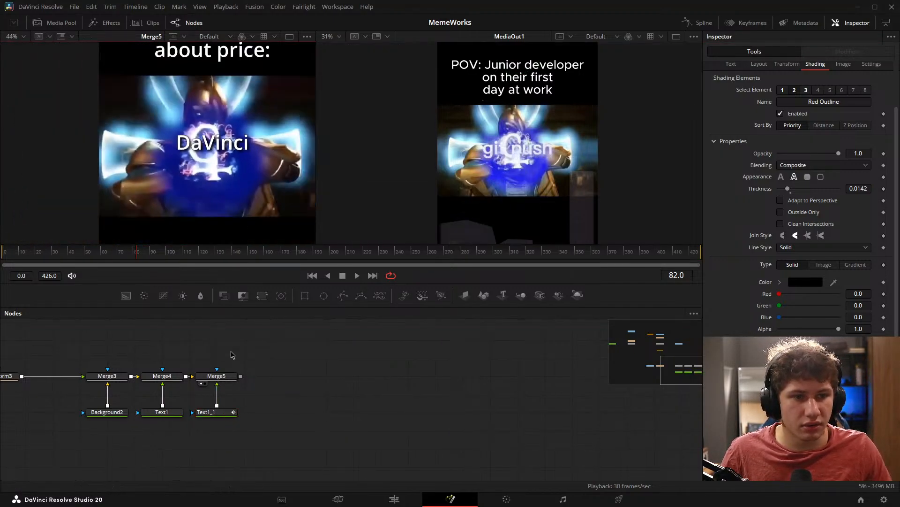
Step: Increase the size of the "DaVinci" text to 0.2483
{"action": "left_click", "coordinate": [214, 412]}
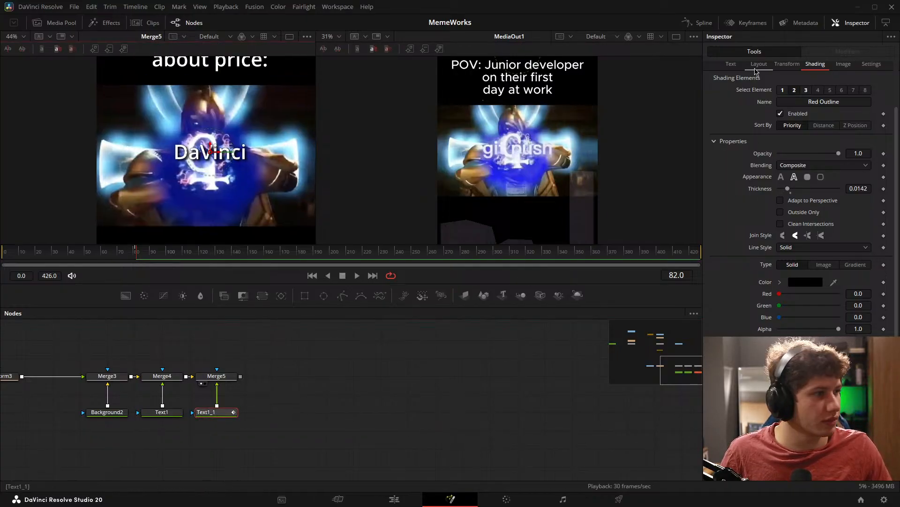
{"action": "scroll", "coordinate": [788, 144], "scroll_direction": "up", "scroll_amount": 5}
{"action": "left_click", "coordinate": [730, 114]}
{"action": "scroll", "coordinate": [184, 172], "scroll_direction": "down", "scroll_amount": 3}
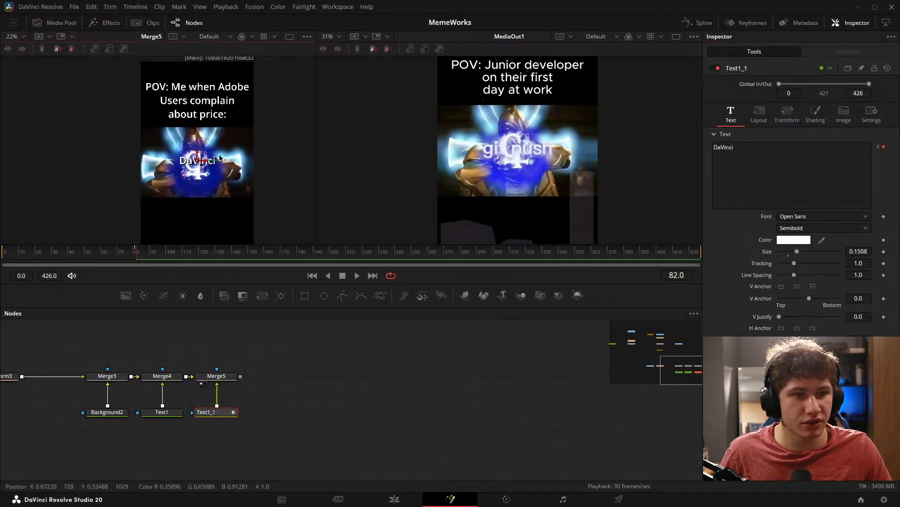
{"action": "left_click_drag", "start_coordinate": [183, 173], "coordinate": [198, 169]}
{"action": "left_click_drag", "start_coordinate": [858, 251], "coordinate": [870, 251]}
{"action": "left_click", "coordinate": [294, 364]}
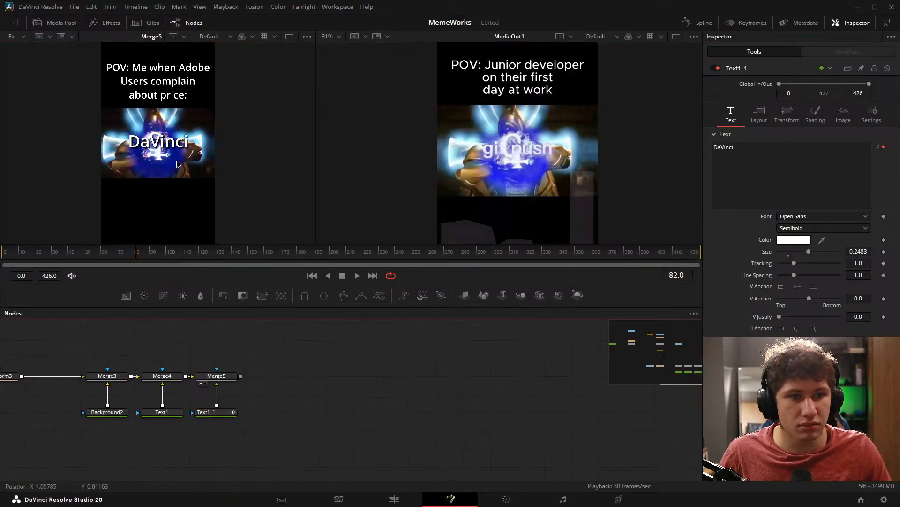
Step: Change the "DaVinci" text's font style to Bold, keeping Open Sans, and save the project
{"action": "scroll", "coordinate": [193, 126], "scroll_direction": "up", "scroll_amount": 3}
{"action": "left_click_drag", "start_coordinate": [227, 113], "coordinate": [236, 117]}
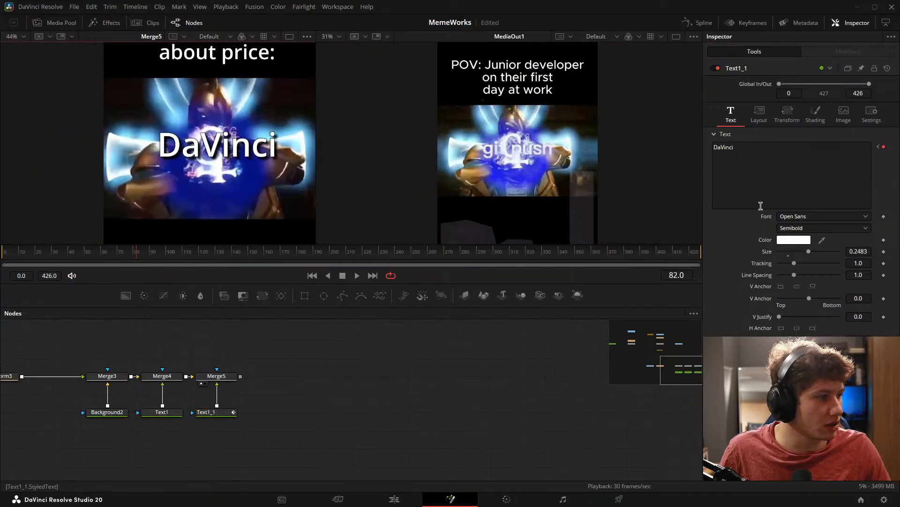
{"action": "left_click", "coordinate": [797, 228]}
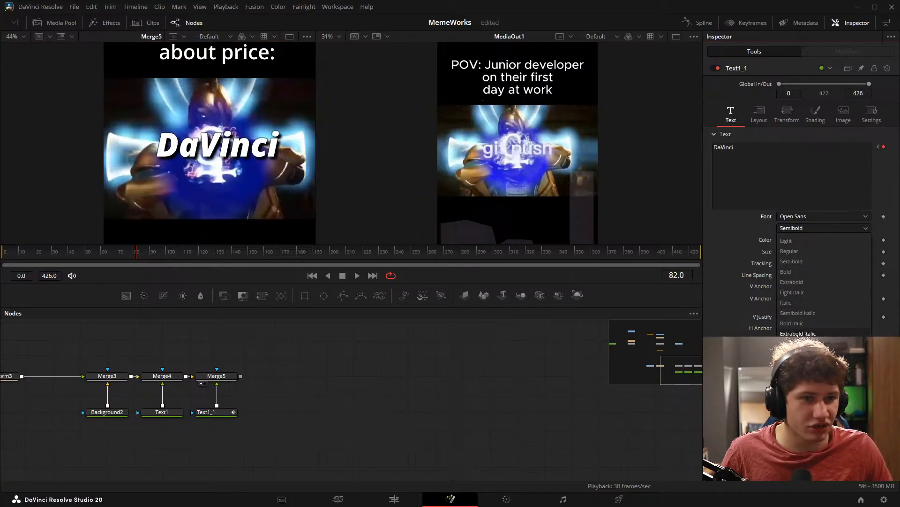
{"action": "left_click", "coordinate": [792, 271]}
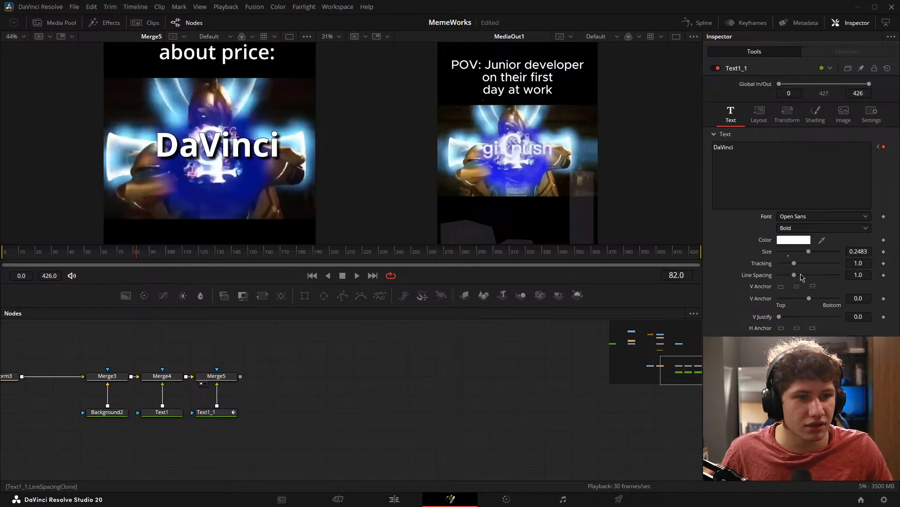
{"action": "key", "text": "ctrl+s"}
{"action": "left_click", "coordinate": [838, 216]}
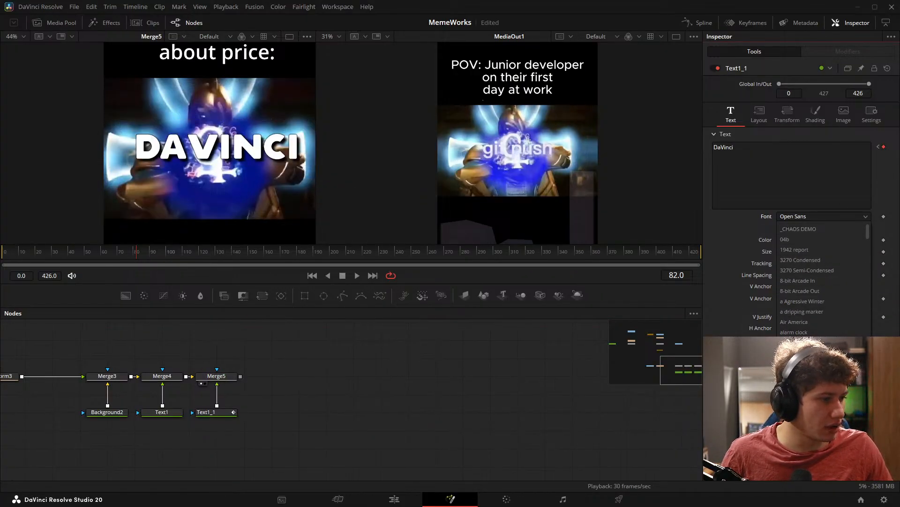
{"action": "left_click", "coordinate": [317, 413]}
Step: Clear the keyframed text at frame 95, where the reference's "git push" text disappears
{"action": "left_click_drag", "start_coordinate": [245, 364], "coordinate": [255, 352]}
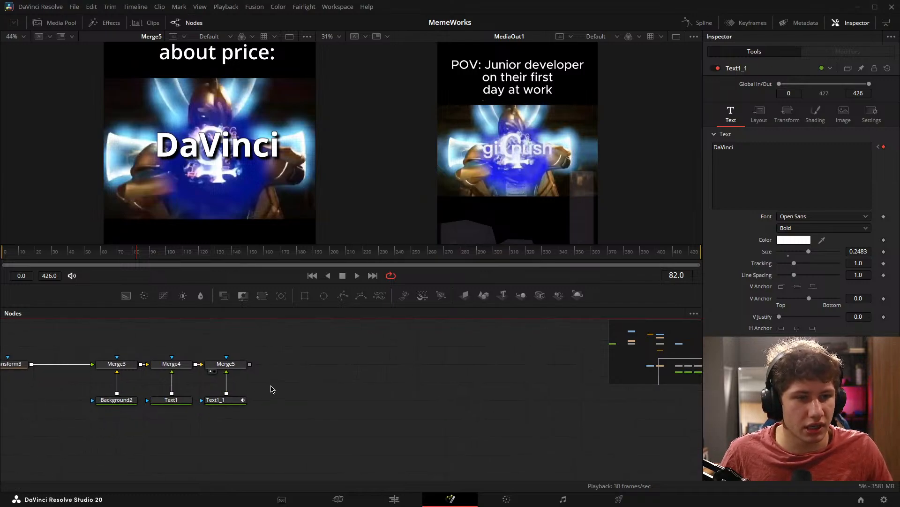
{"action": "left_click_drag", "start_coordinate": [139, 253], "coordinate": [157, 259]}
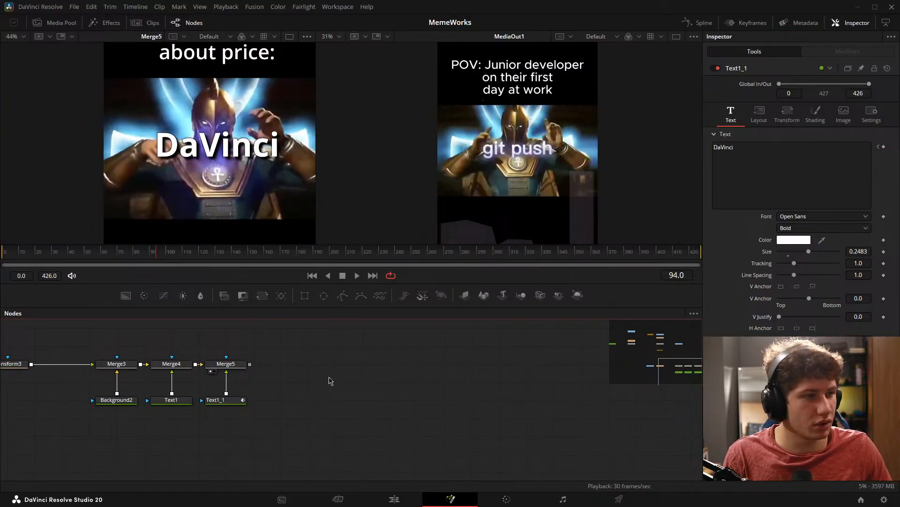
{"action": "key", "text": "Right"}
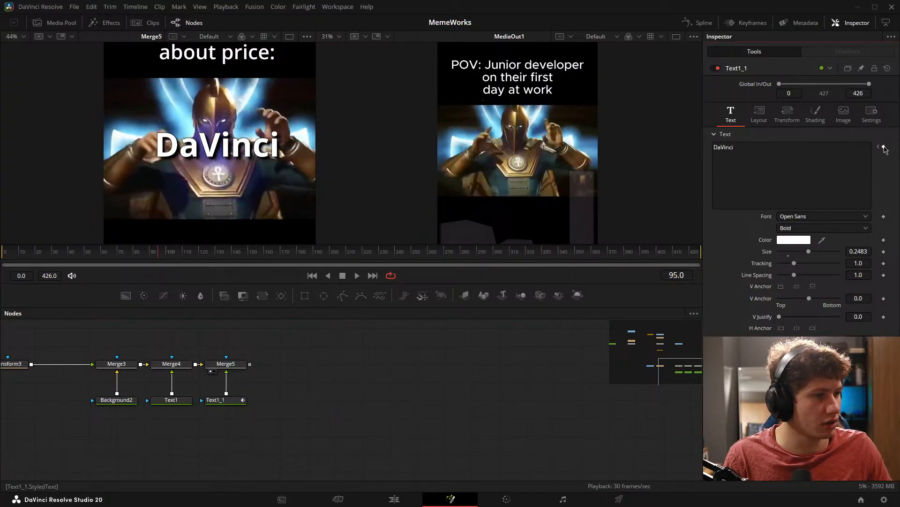
{"action": "left_click", "coordinate": [737, 155]}
{"action": "key", "text": "ctrl+a"}
{"action": "key", "text": "BackSpace"}
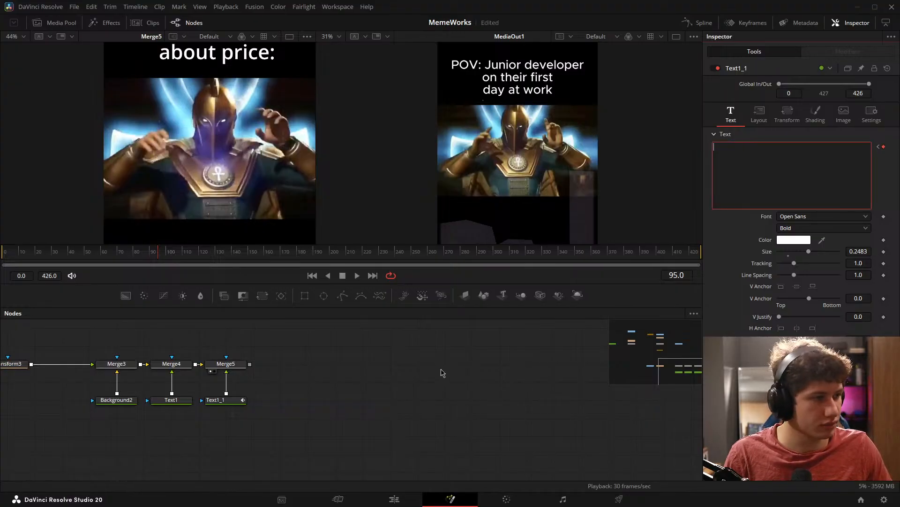
Step: Keyframe the text at frame 102, over the reference's "origin main" caption, and enter "Resolve is"
{"action": "key", "text": "Right"}
{"action": "key", "text": "Right"}
{"action": "key", "text": "Right"}
{"action": "key", "text": "Right"}
{"action": "key", "text": "Right"}
{"action": "key", "text": "Right"}
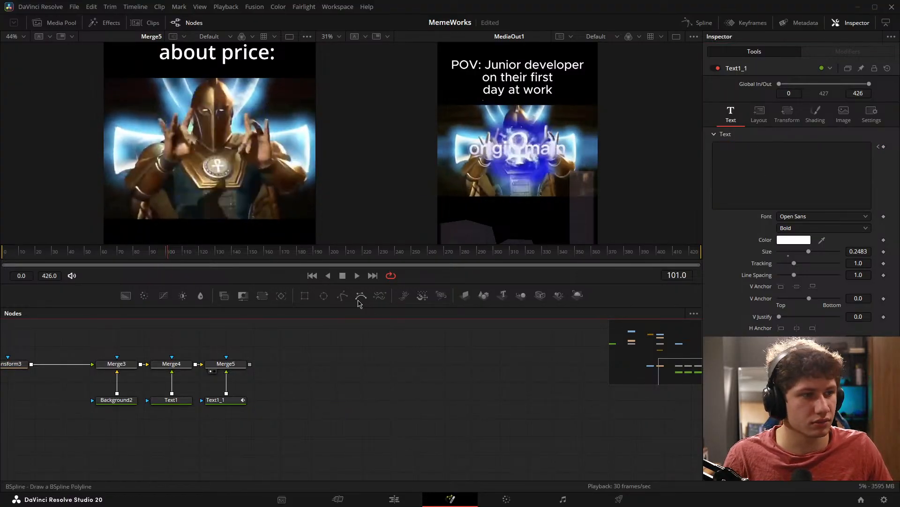
{"action": "key", "text": "Right"}
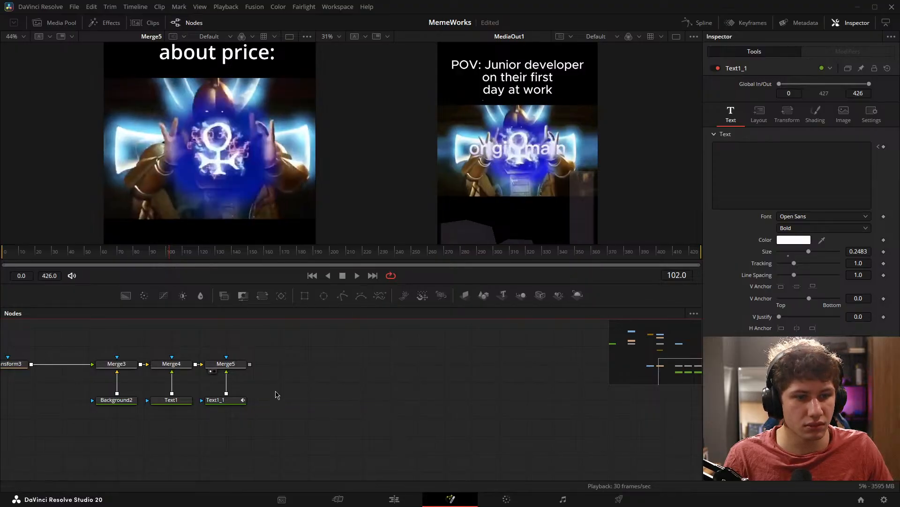
{"action": "left_click", "coordinate": [883, 147]}
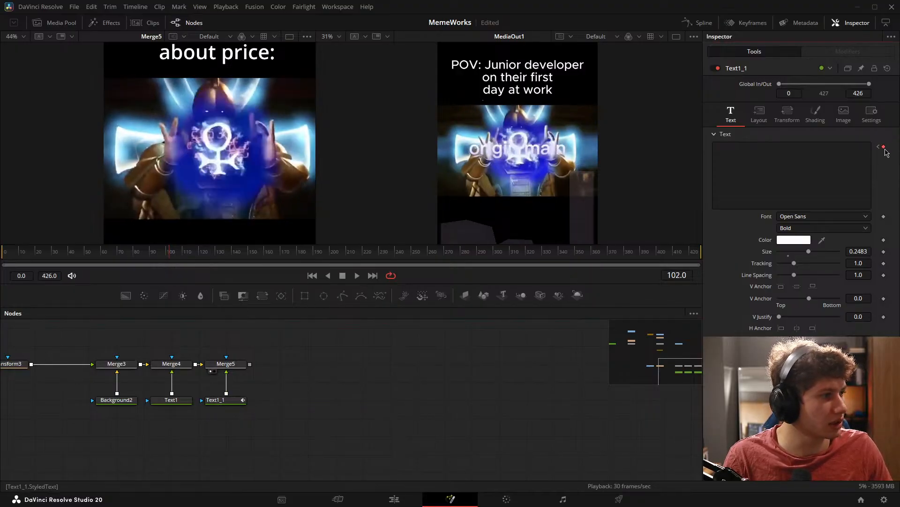
{"action": "left_click", "coordinate": [797, 163]}
{"action": "type", "text": "Resolve "}
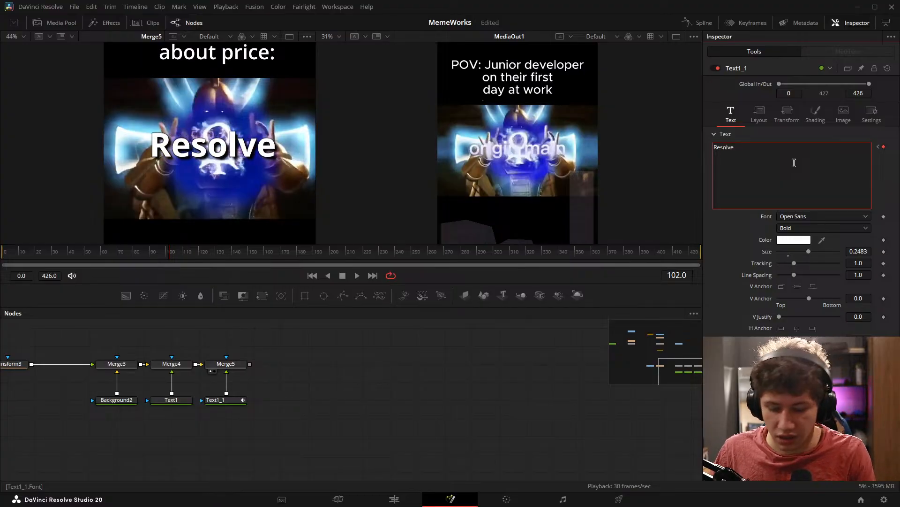
{"action": "type", "text": "is"}
{"action": "left_click", "coordinate": [403, 347]}
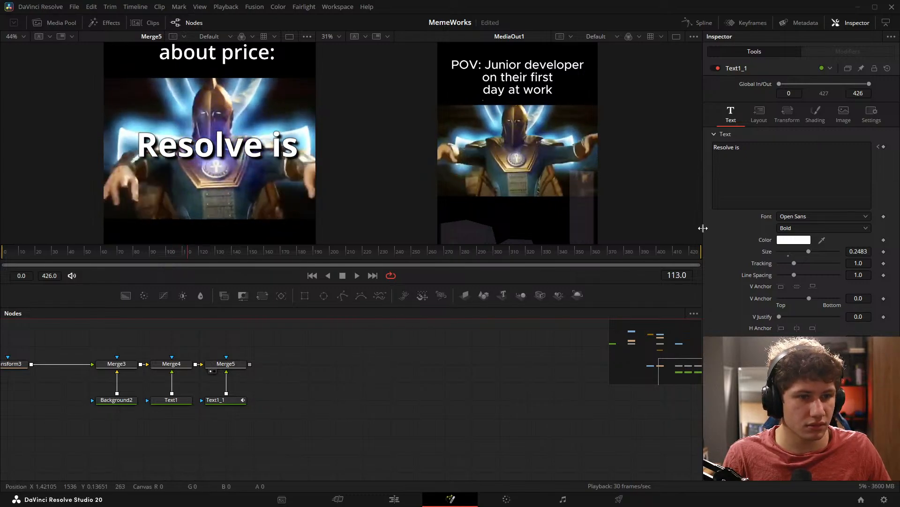
Step: Keyframe the text as empty once the reference's "origin main" caption disappears, and park the playhead at frame 127
{"action": "left_click", "coordinate": [883, 146]}
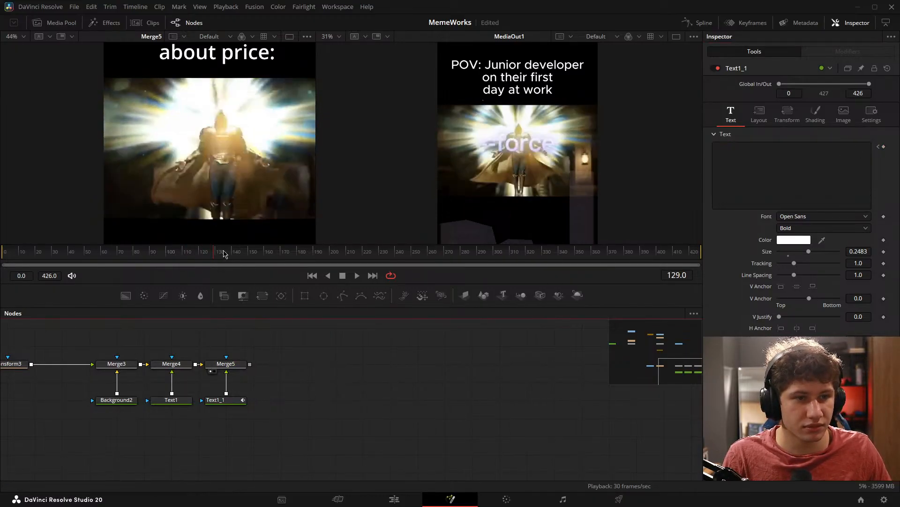
{"action": "mouse_move", "coordinate": [219, 250]}
{"action": "left_mouse_down"}
{"action": "mouse_move", "coordinate": [164, 253]}
{"action": "mouse_move", "coordinate": [209, 255]}
{"action": "left_mouse_up"}
{"action": "key", "text": "space"}
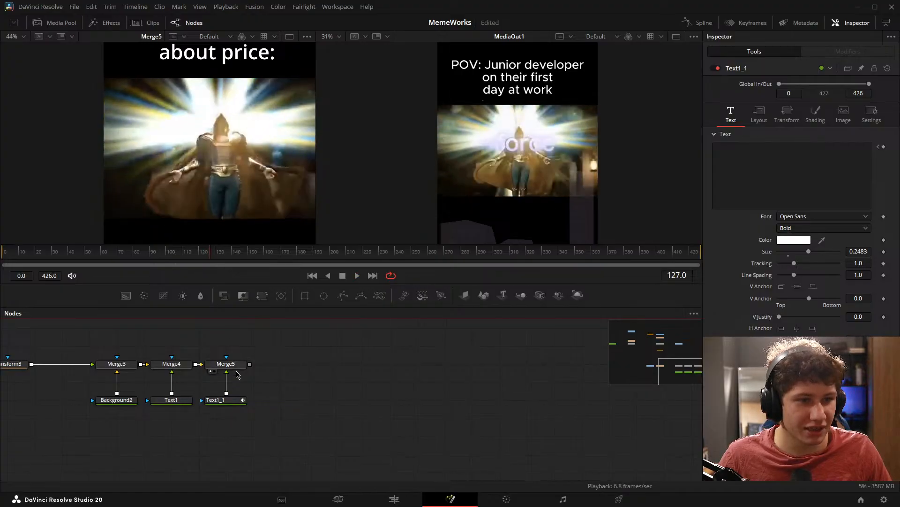
Step: Enter "FREE" as the keyframed text at frame 127, matching the reference's "-force" caption
{"action": "left_click", "coordinate": [236, 402]}
{"action": "left_click", "coordinate": [805, 171]}
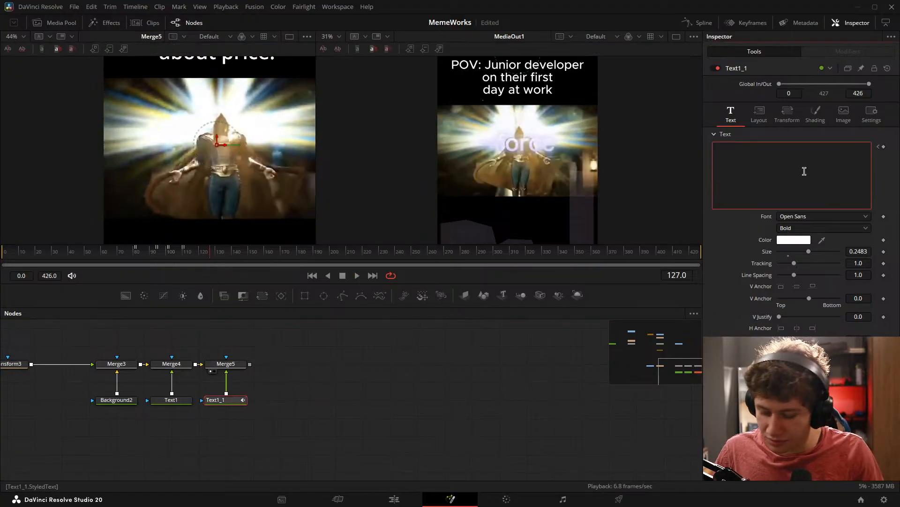
{"action": "type", "text": "FREEE"}
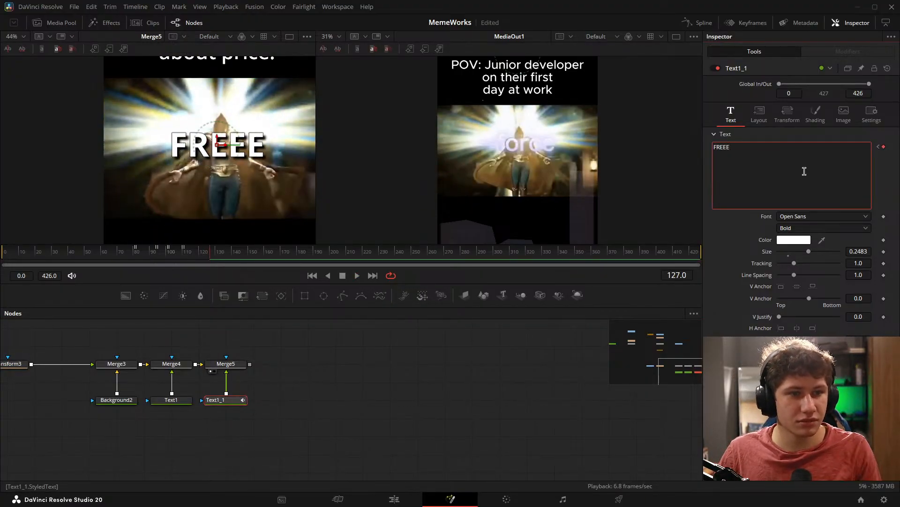
{"action": "key", "text": "BackSpace"}
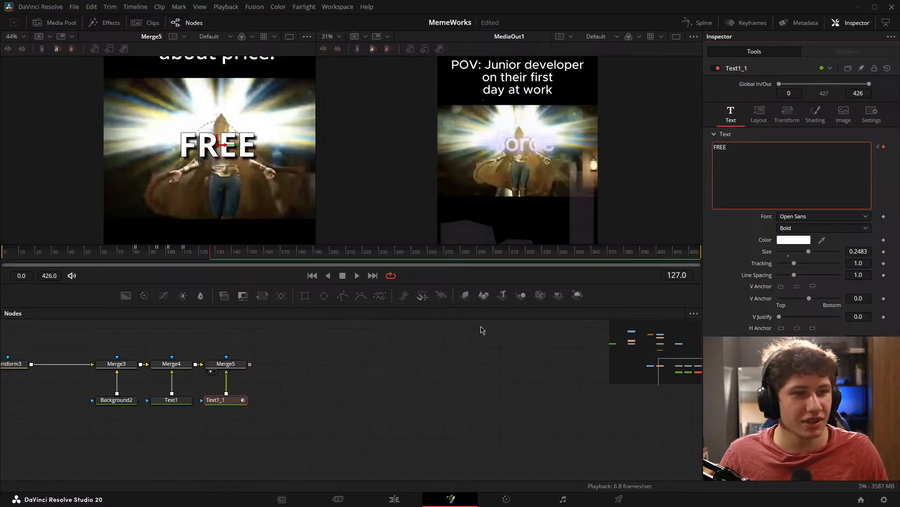
{"action": "left_click", "coordinate": [319, 407]}
Step: Raise the Y softness of the text's Black Shadow shading element to 20.0
{"action": "left_click", "coordinate": [235, 401]}
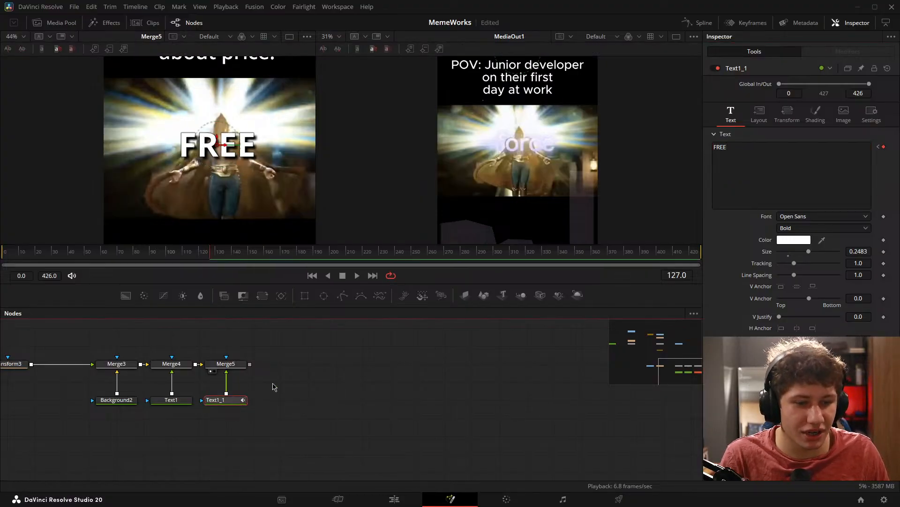
{"action": "left_click", "coordinate": [815, 117]}
{"action": "middle_click", "coordinate": [469, 372]}
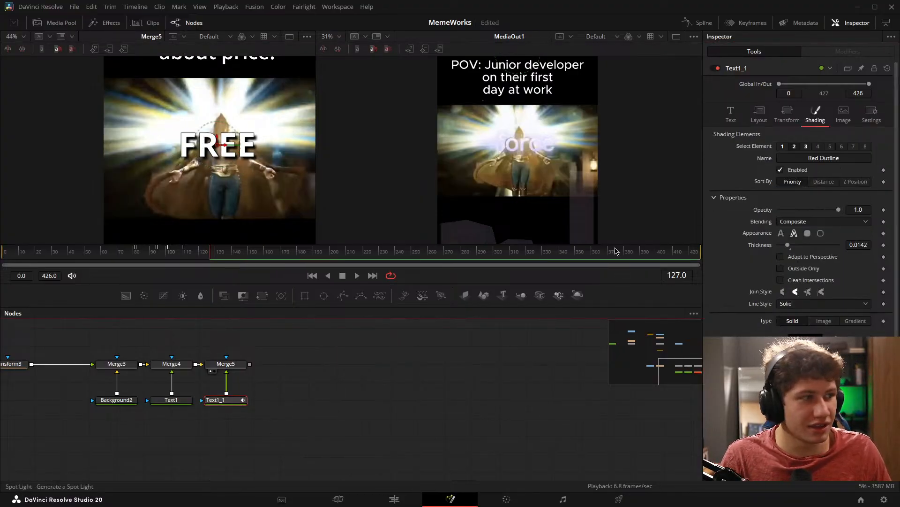
{"action": "key", "text": "Left"}
{"action": "left_click", "coordinate": [731, 114]}
{"action": "key", "text": "Right"}
{"action": "left_click", "coordinate": [817, 114]}
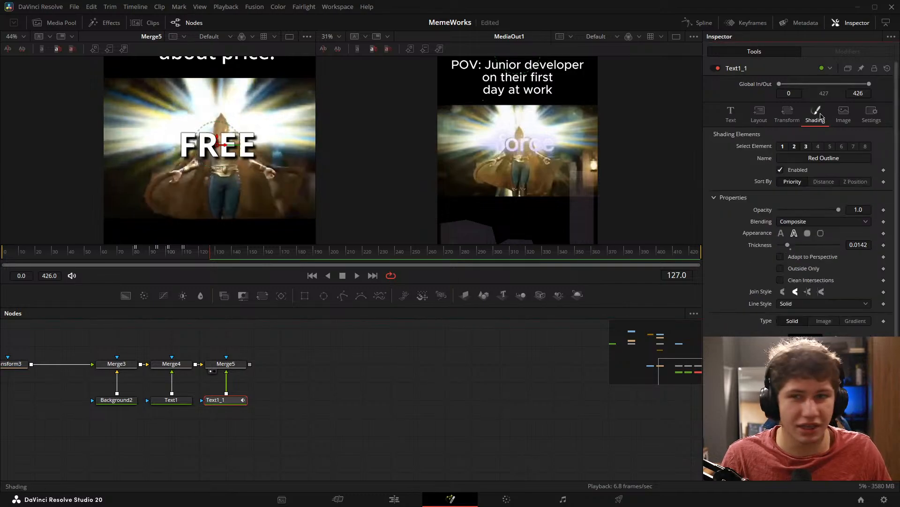
{"action": "scroll", "coordinate": [825, 290], "scroll_direction": "down", "scroll_amount": 3}
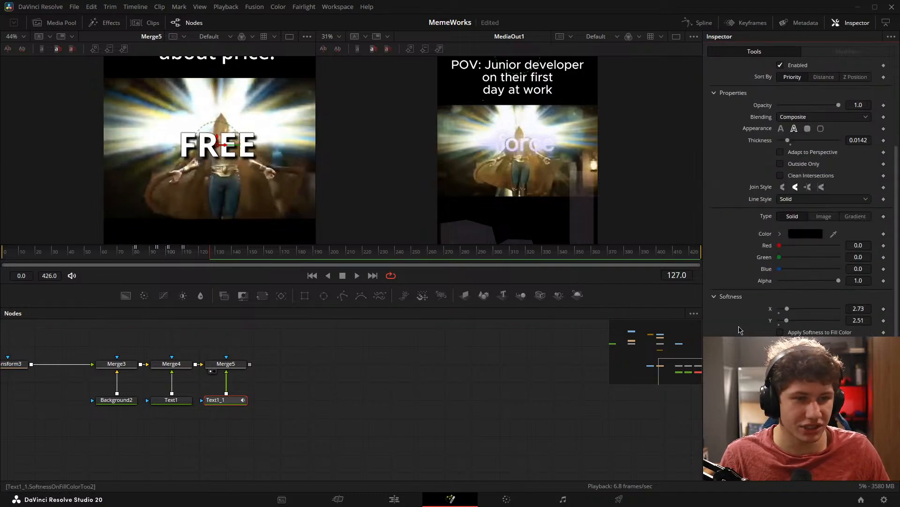
{"action": "scroll", "coordinate": [769, 262], "scroll_direction": "up", "scroll_amount": 3}
{"action": "left_click", "coordinate": [806, 146]}
{"action": "scroll", "coordinate": [802, 197], "scroll_direction": "down", "scroll_amount": 1}
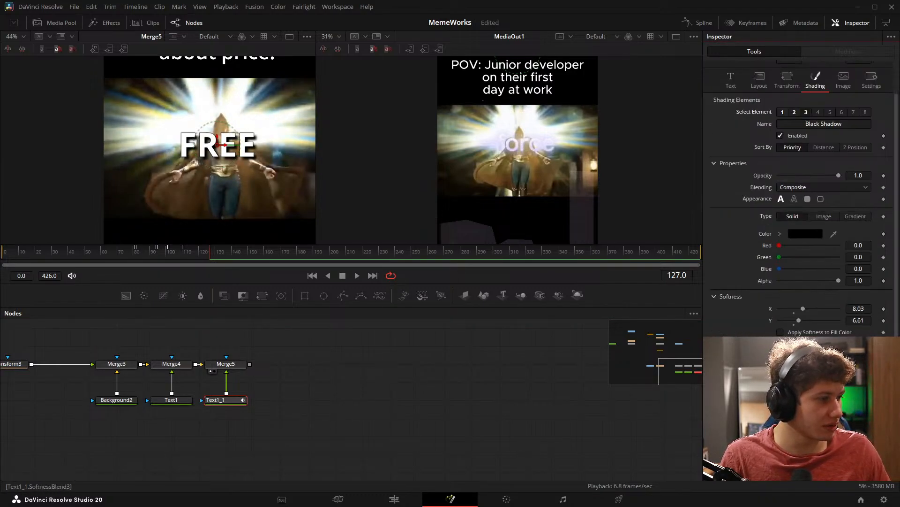
{"action": "left_click_drag", "start_coordinate": [799, 321], "coordinate": [893, 321]}
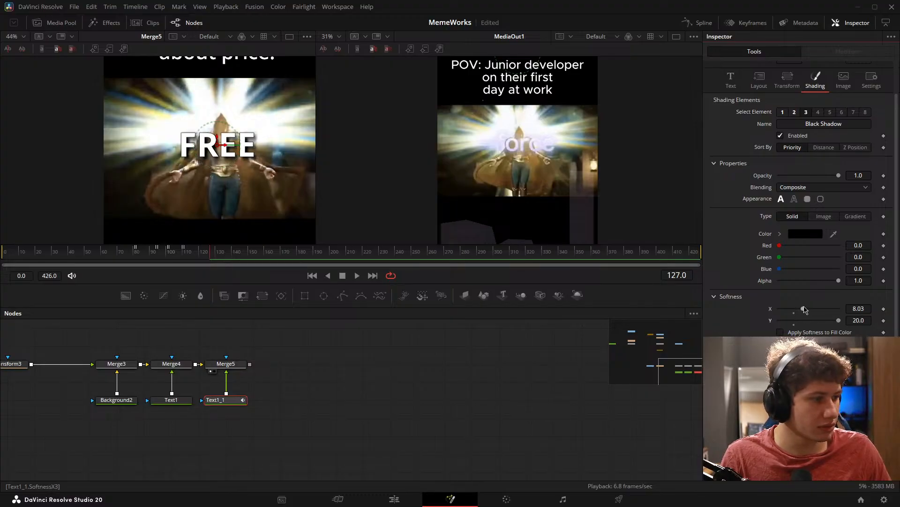
{"action": "left_click", "coordinate": [436, 390]}
Step: Soften the text's outline shading element further, and fit both previews to compare the full frames with the reference
{"action": "left_click", "coordinate": [795, 111]}
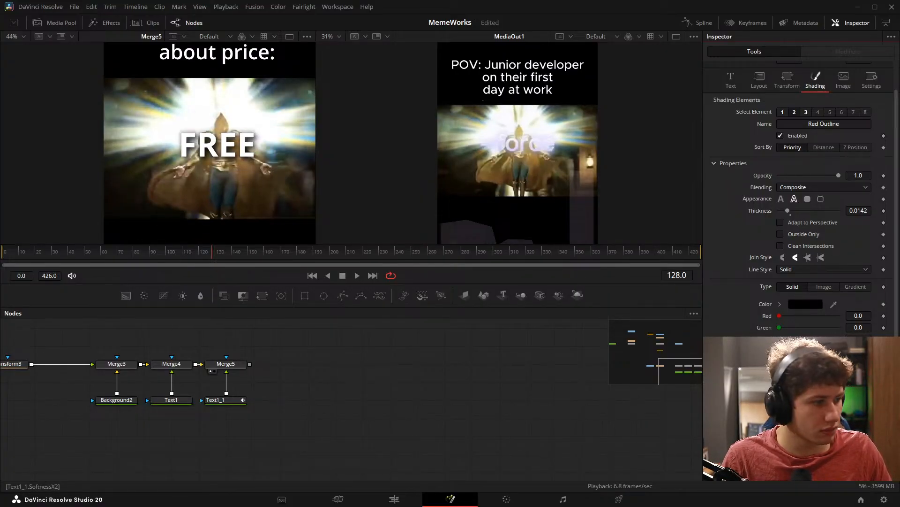
{"action": "left_click", "coordinate": [371, 409]}
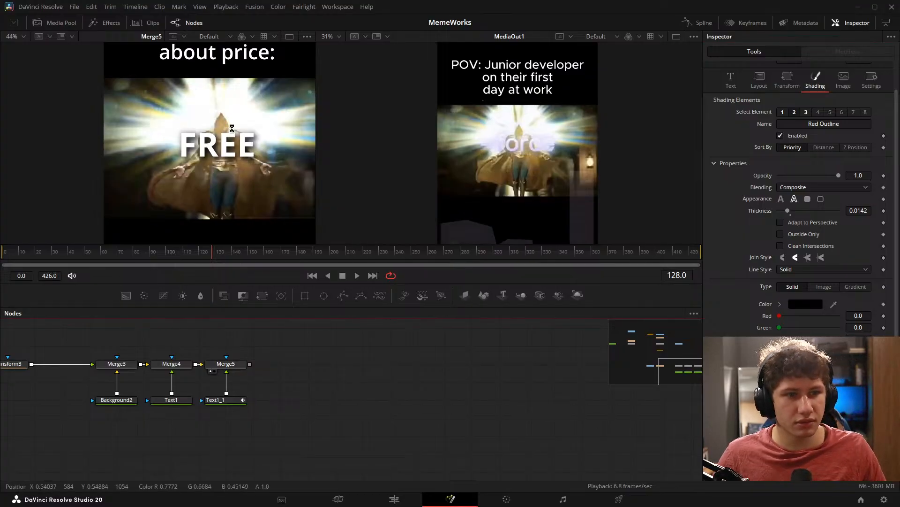
{"action": "left_click", "coordinate": [231, 129]}
{"action": "key", "text": "ctrl+f"}
{"action": "left_click", "coordinate": [508, 149]}
{"action": "key", "text": "ctrl+f"}
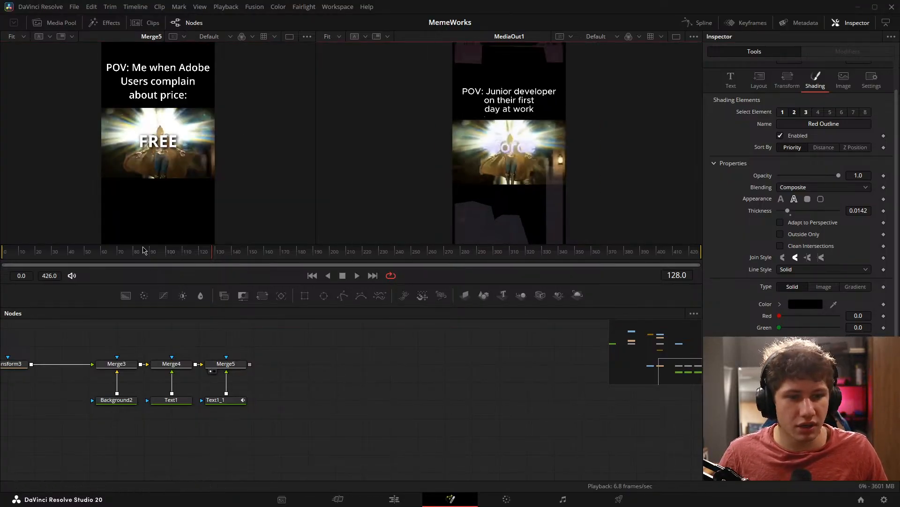
Step: Play the meme back from frame 0 through the "FREE" caption and compare its text timing with the reference
{"action": "left_click_drag", "start_coordinate": [113, 252], "coordinate": [2, 254]}
{"action": "left_click", "coordinate": [320, 367]}
{"action": "key", "text": "space"}
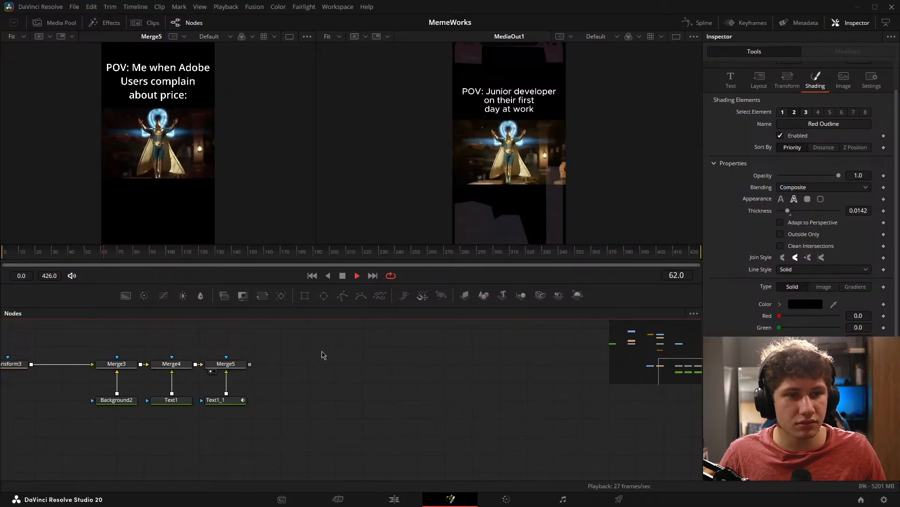
{"action": "left_click_drag", "start_coordinate": [104, 251], "coordinate": [86, 253]}
{"action": "key", "text": "space"}
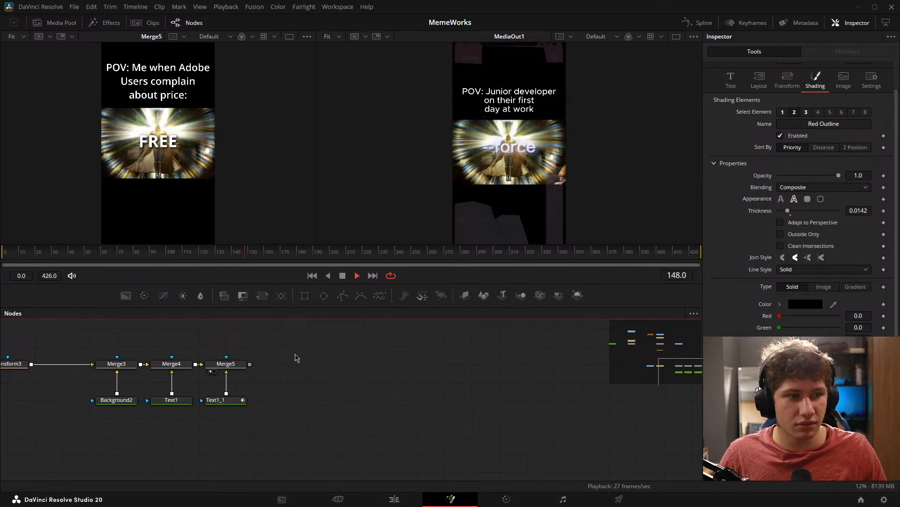
{"action": "key", "text": "space"}
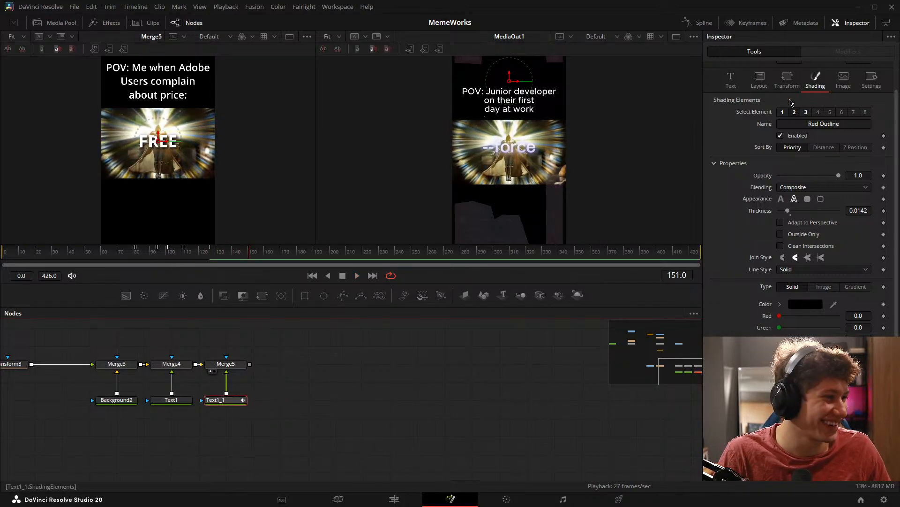
Step: Keyframe the caption text's size, holding 0.2483 through frame 126 and jumping to 0.5 at frame 127
{"action": "left_click", "coordinate": [240, 400]}
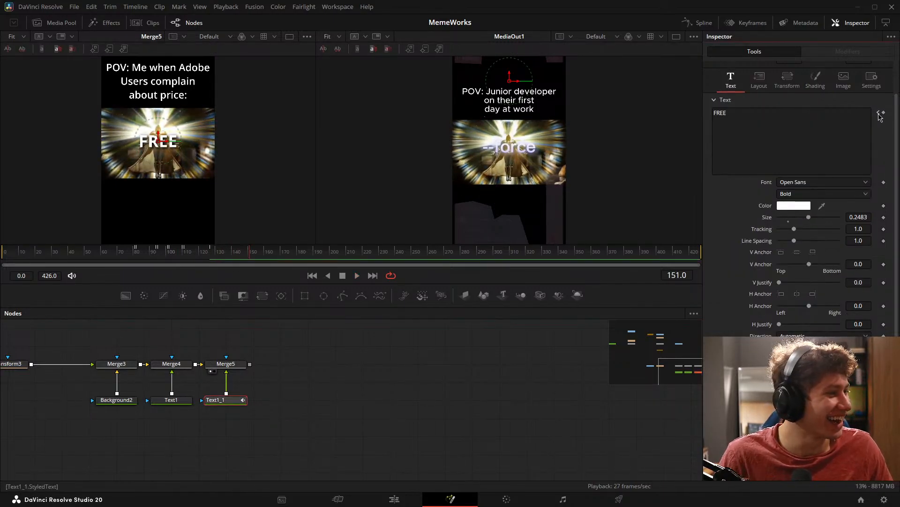
{"action": "left_click", "coordinate": [879, 114]}
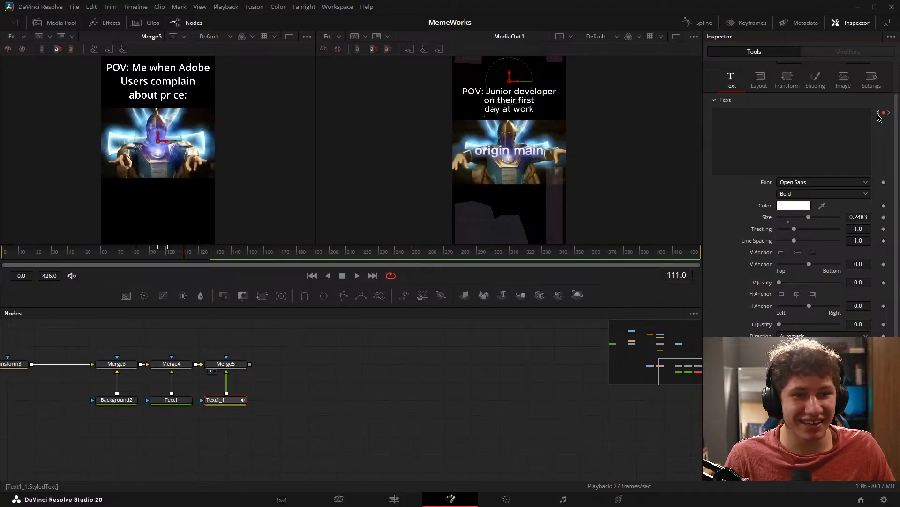
{"action": "key", "text": "Right"}
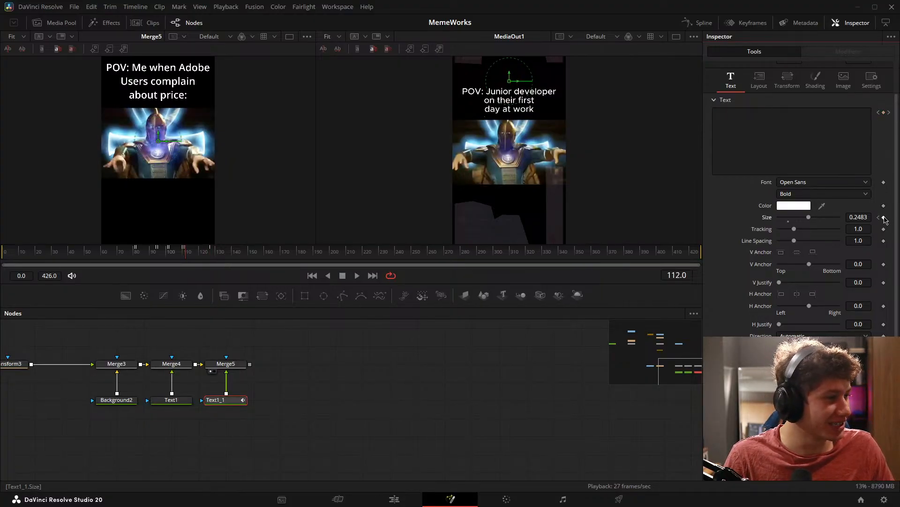
{"action": "key", "text": "Left"}
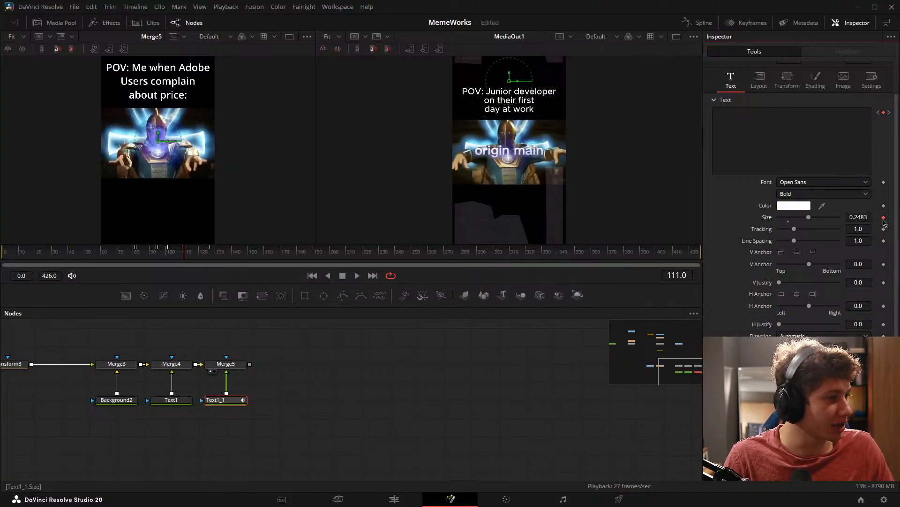
{"action": "left_click", "coordinate": [890, 114]}
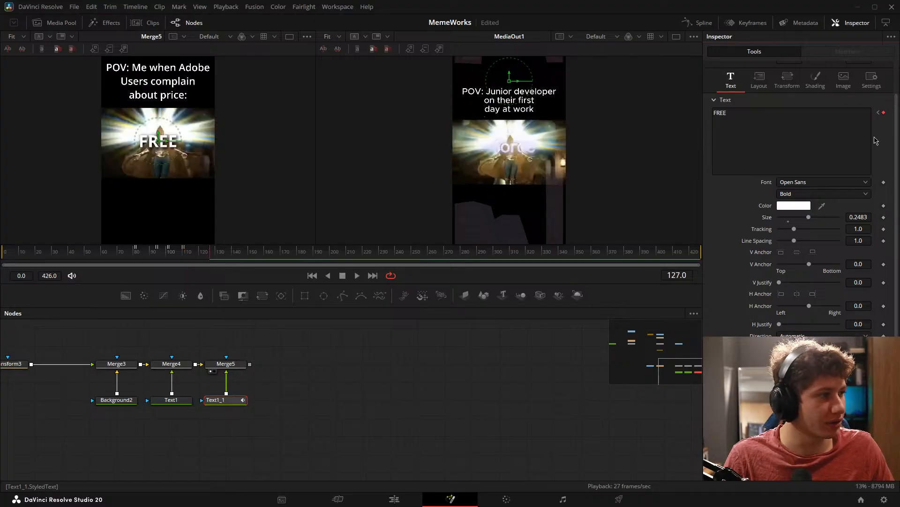
{"action": "key", "text": "Left"}
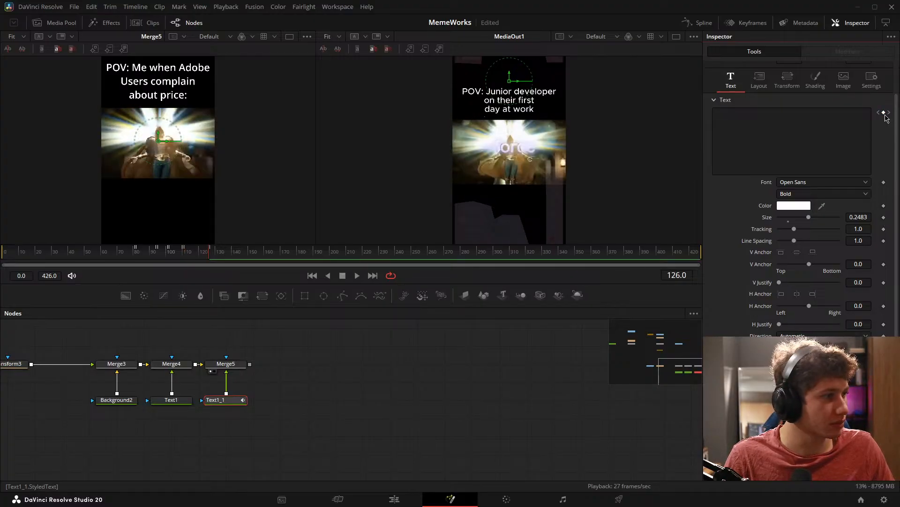
{"action": "key", "text": "Right"}
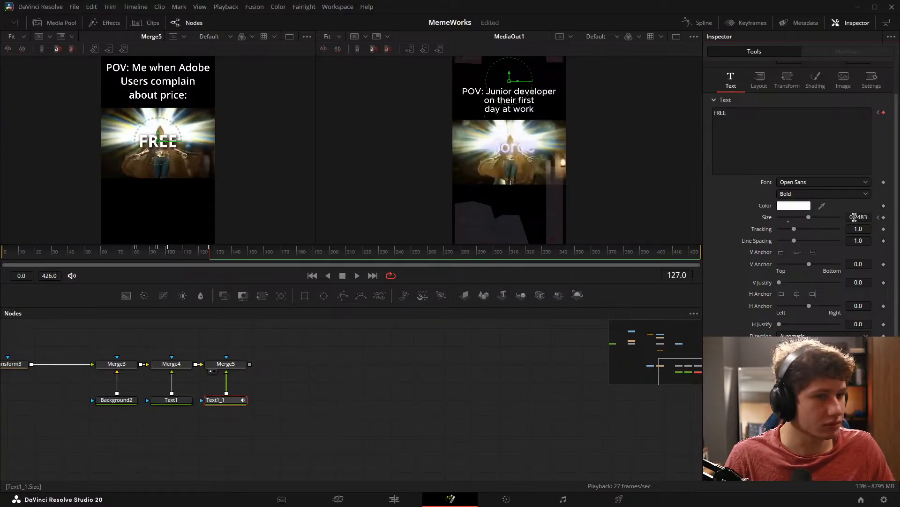
{"action": "left_click_drag", "start_coordinate": [859, 217], "coordinate": [858, 217]}
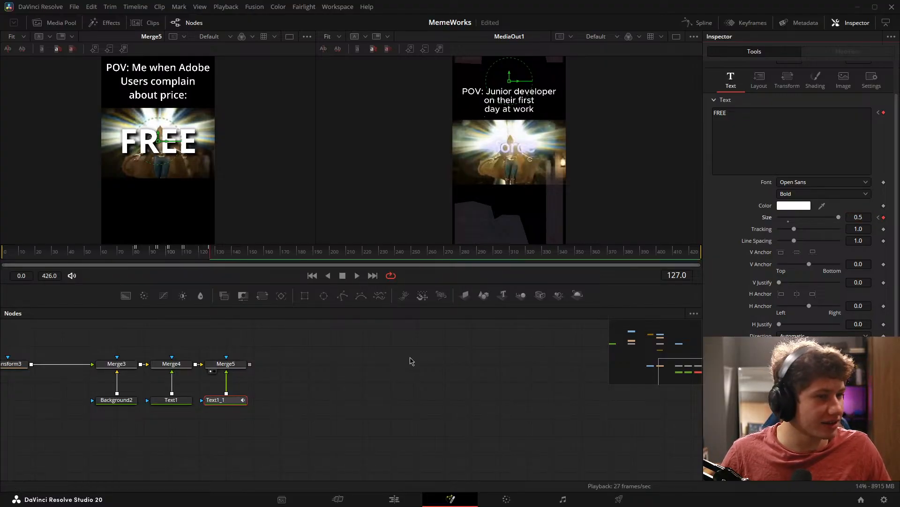
Step: Replay the caption section around frame 127 to check how the enlarged "FREE" text appears against the reference
{"action": "left_click", "coordinate": [313, 322]}
{"action": "key", "text": "space"}
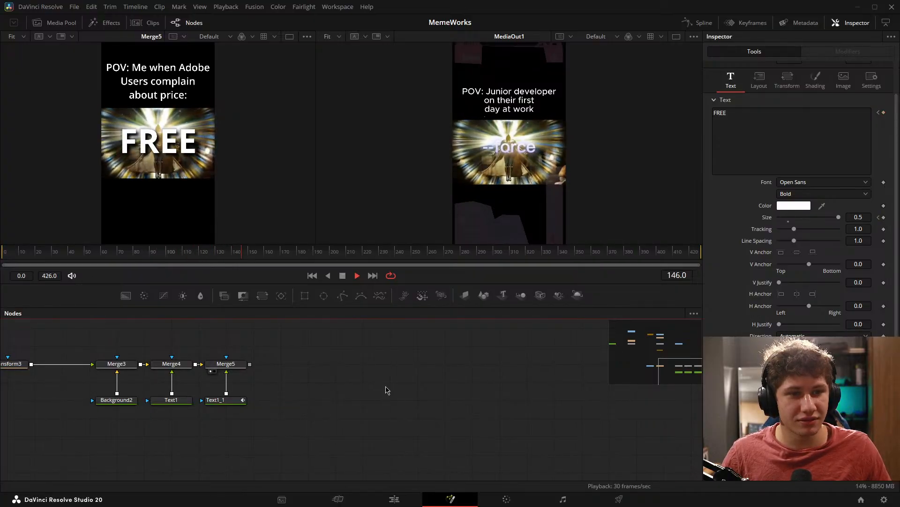
{"action": "left_click", "coordinate": [150, 253]}
{"action": "key", "text": "space"}
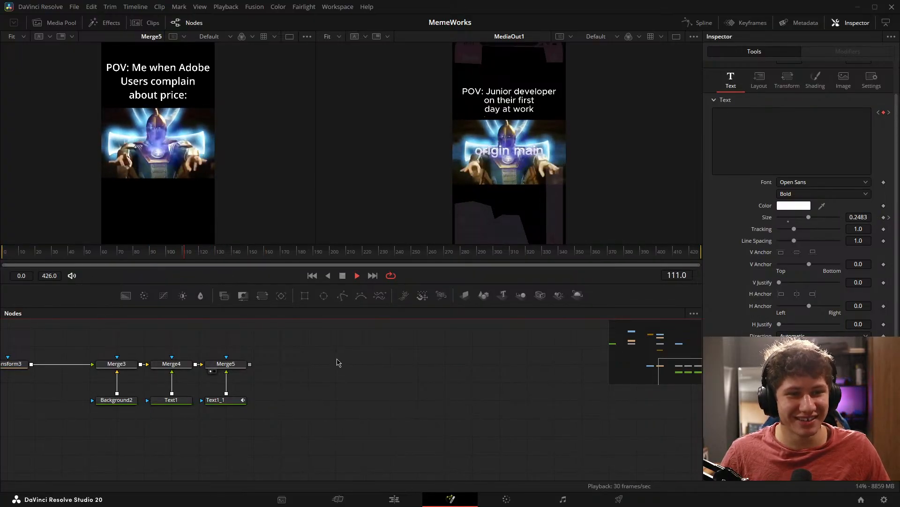
{"action": "key", "text": "space"}
{"action": "left_click_drag", "start_coordinate": [233, 253], "coordinate": [214, 253]}
{"action": "key", "text": "space"}
{"action": "left_click", "coordinate": [199, 252]}
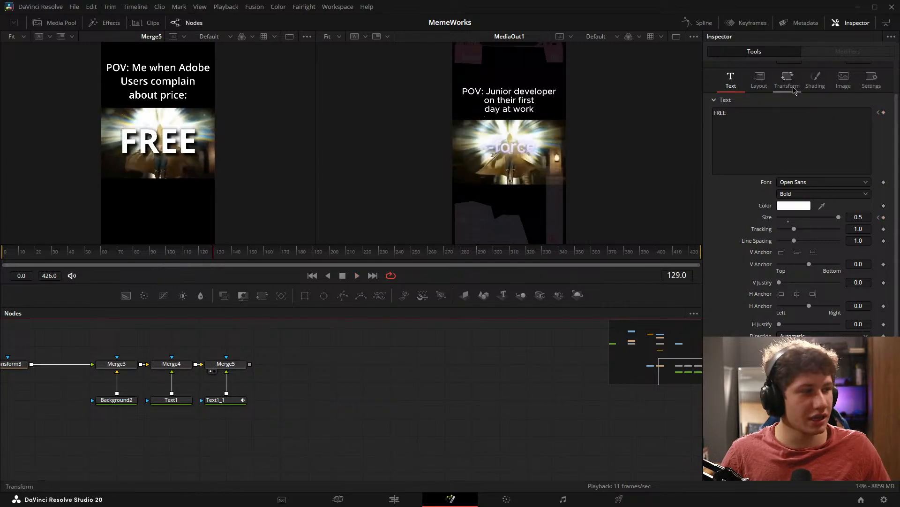
Step: Keyframe the caption text as "FREE" at frame 129 and as empty at frame 128
{"action": "left_click", "coordinate": [884, 113]}
{"action": "key", "text": "Left"}
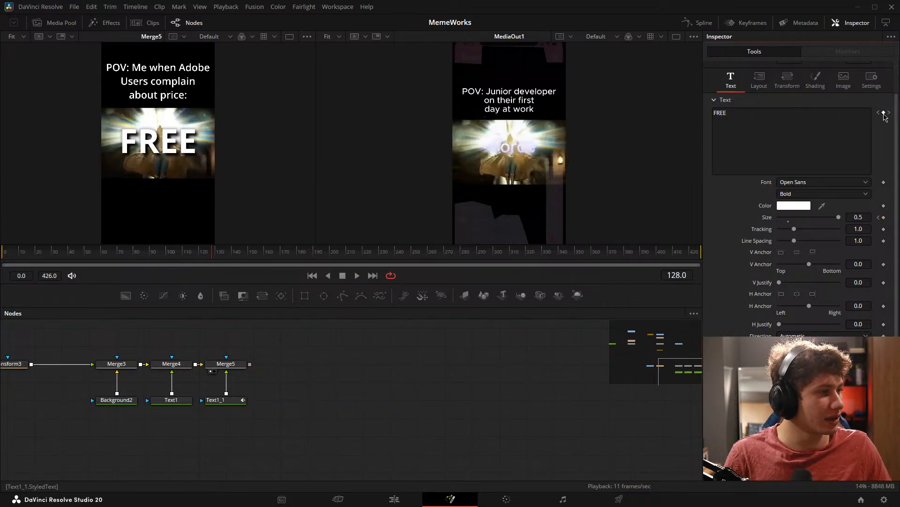
{"action": "left_click", "coordinate": [772, 131]}
{"action": "key", "text": "ctrl+a"}
{"action": "key", "text": "BackSpace"}
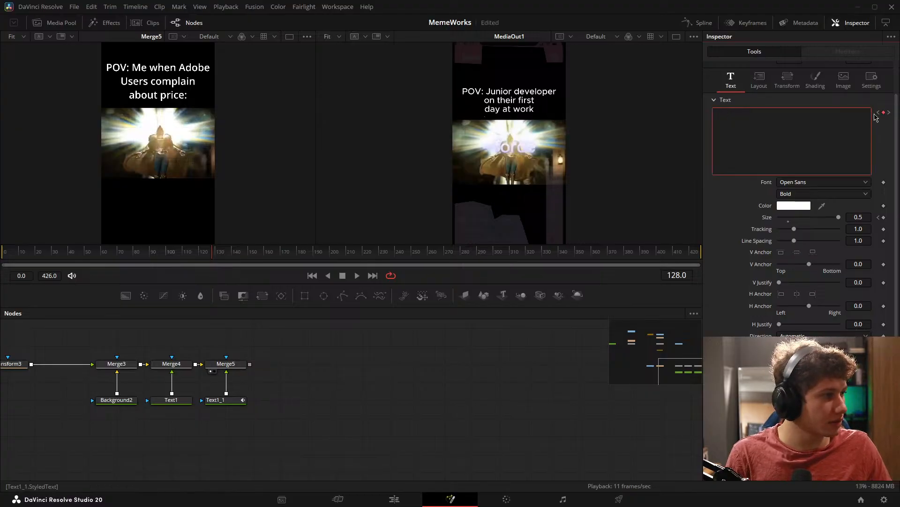
{"action": "left_click", "coordinate": [881, 117]}
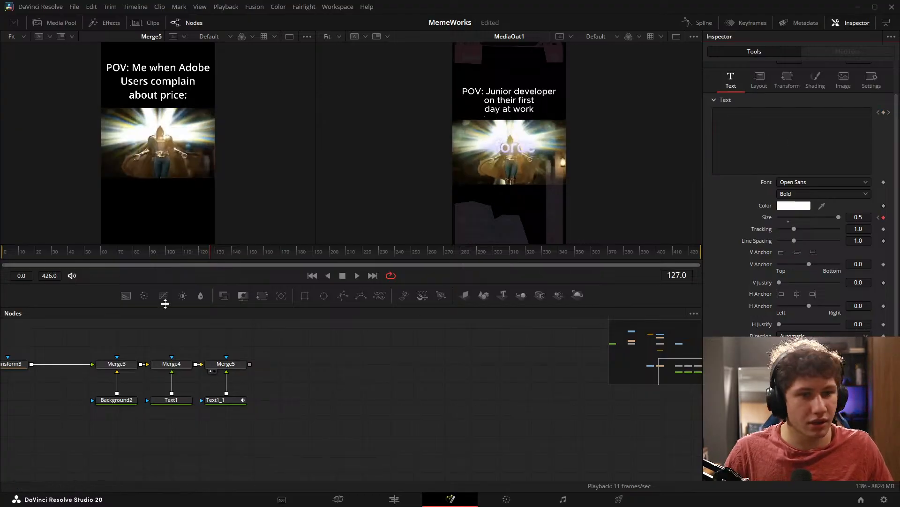
Step: Replay the captions and step frame by frame from 124 to 128 to examine where "FREE" appears compared with the reference
{"action": "key", "text": "space"}
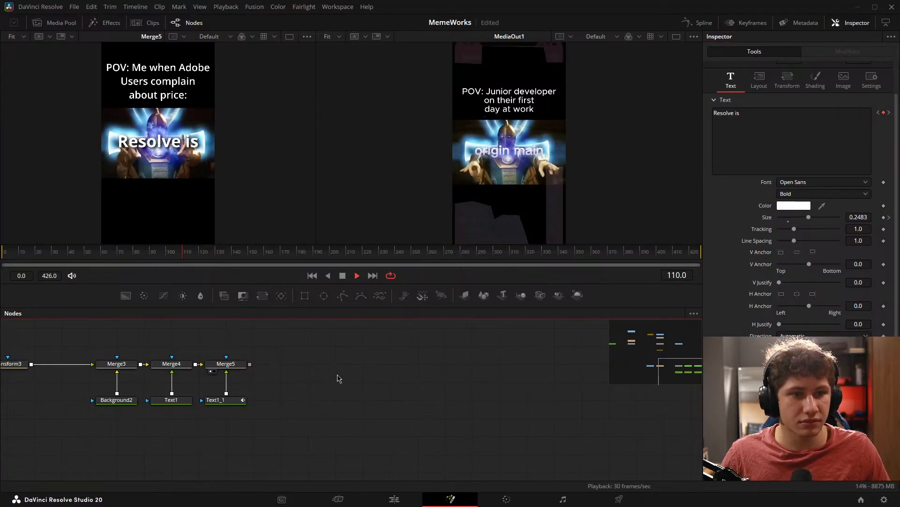
{"action": "left_click", "coordinate": [178, 253]}
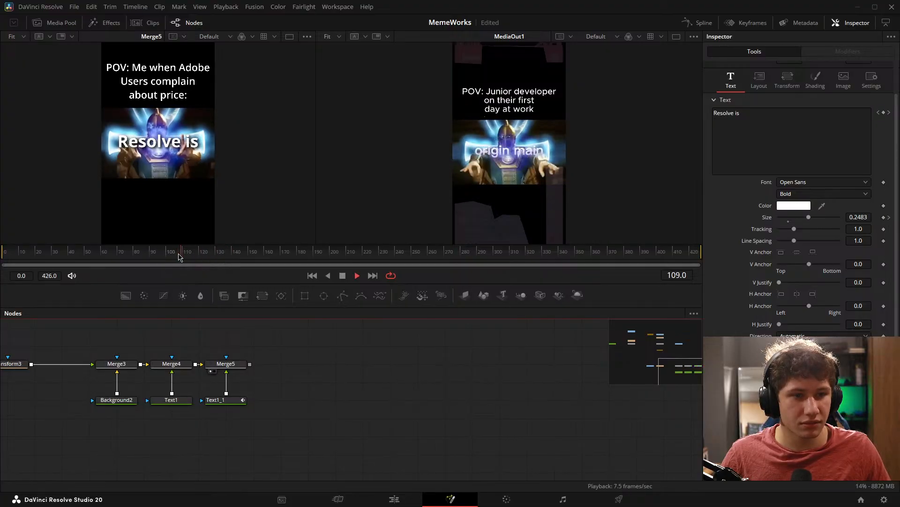
{"action": "key", "text": "space"}
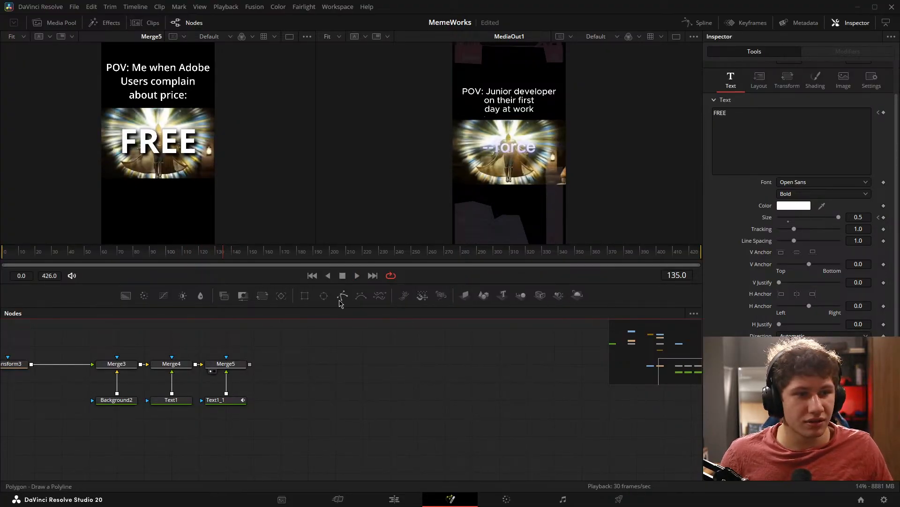
{"action": "left_click", "coordinate": [140, 253]}
{"action": "key", "text": "space"}
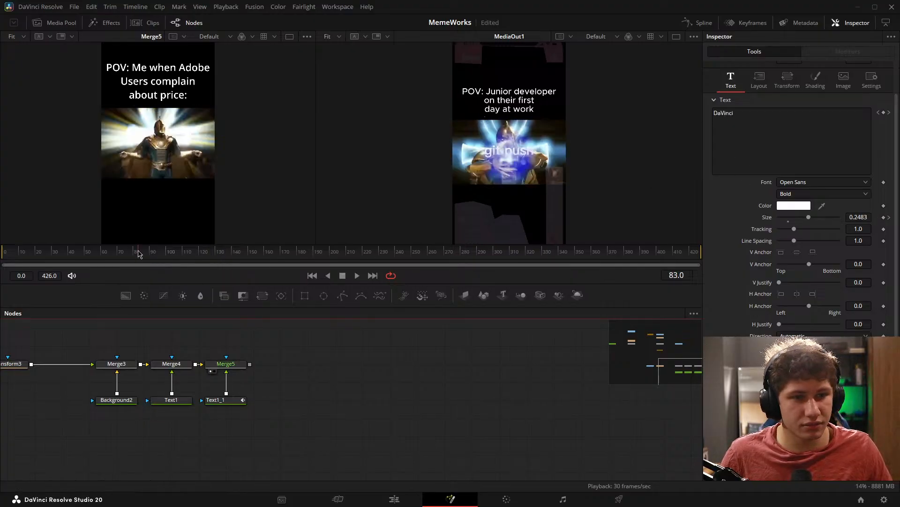
{"action": "key", "text": "space"}
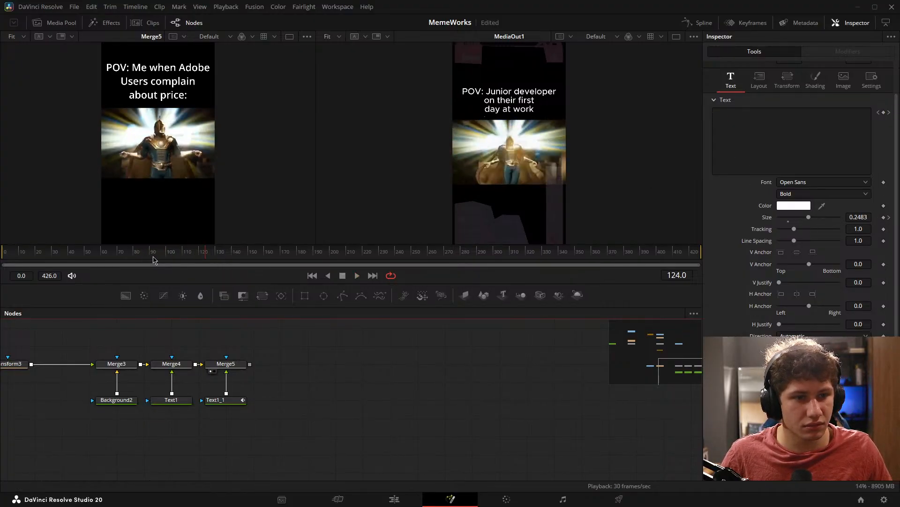
{"action": "key", "text": "Right"}
{"action": "key", "text": "Right"}
{"action": "key", "text": "Right"}
{"action": "key", "text": "Right"}
{"action": "key", "text": "Left"}
{"action": "key", "text": "Left"}
{"action": "key", "text": "Right"}
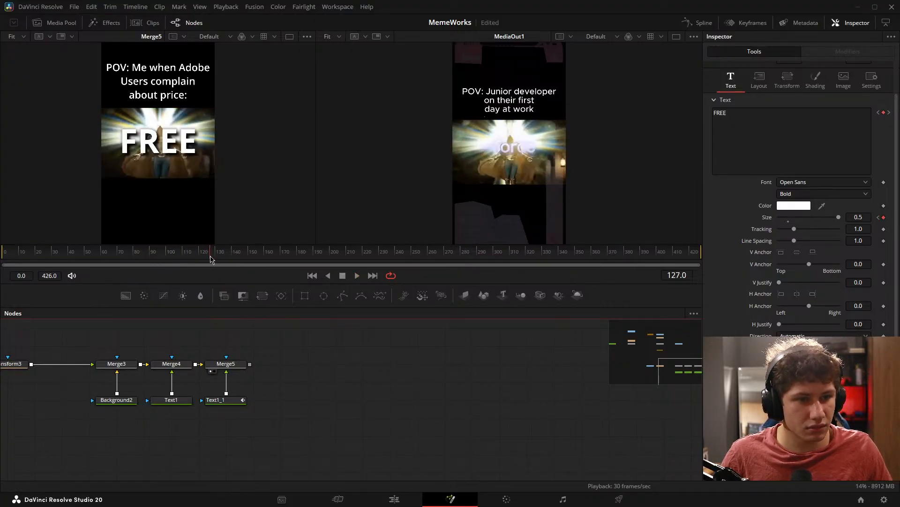
Step: Enter "FREE" as the keyframed caption text at frame 126
{"action": "key", "text": "Left"}
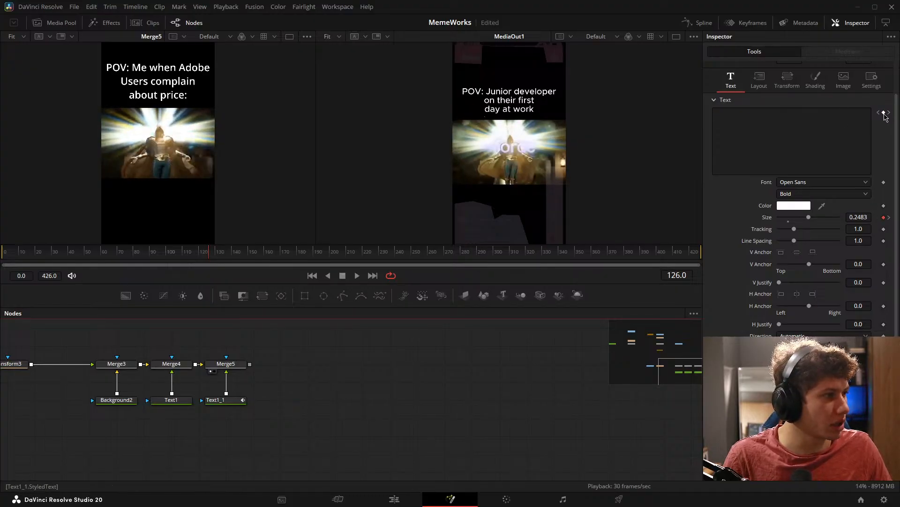
{"action": "left_click", "coordinate": [797, 134]}
{"action": "type", "text": "FREE"}
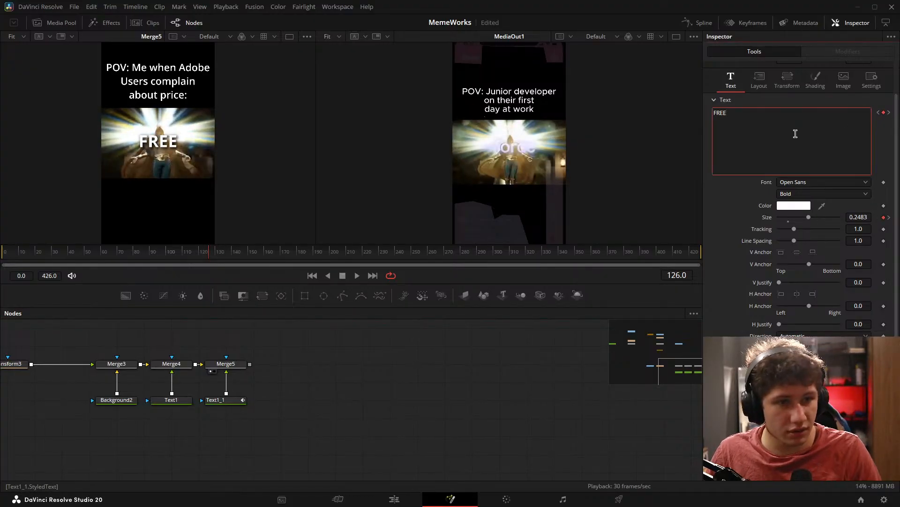
{"action": "left_click", "coordinate": [584, 352]}
Step: Shift the caption's size jump one frame earlier, with a size keyframe at frame 125 and 0.5 at frame 126
{"action": "key", "text": "Left"}
{"action": "left_click", "coordinate": [884, 217]}
{"action": "left_click", "coordinate": [889, 218]}
{"action": "left_click", "coordinate": [884, 217]}
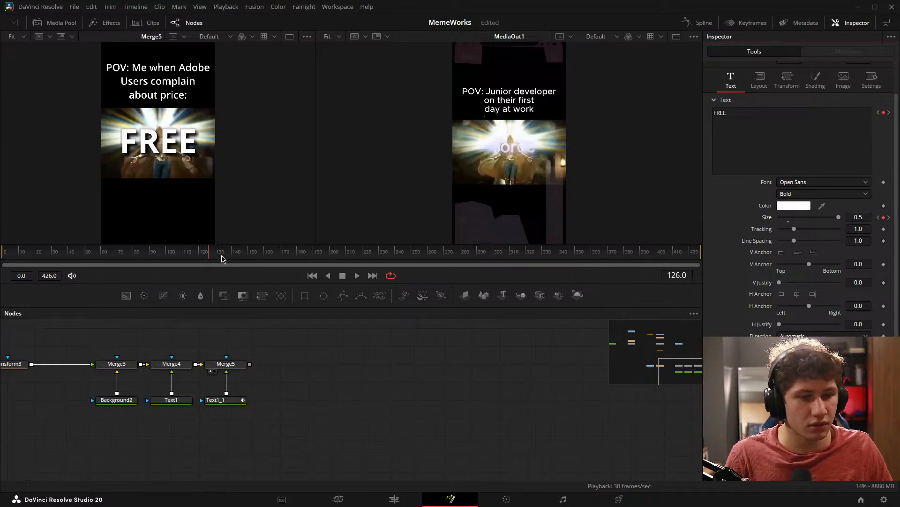
Step: Play the caption section repeatedly to check the retimed, enlarged "FREE" text against the reference
{"action": "left_click", "coordinate": [196, 252]}
{"action": "left_click_drag", "start_coordinate": [194, 249], "coordinate": [153, 256]}
{"action": "left_click", "coordinate": [381, 378]}
{"action": "key", "text": "space"}
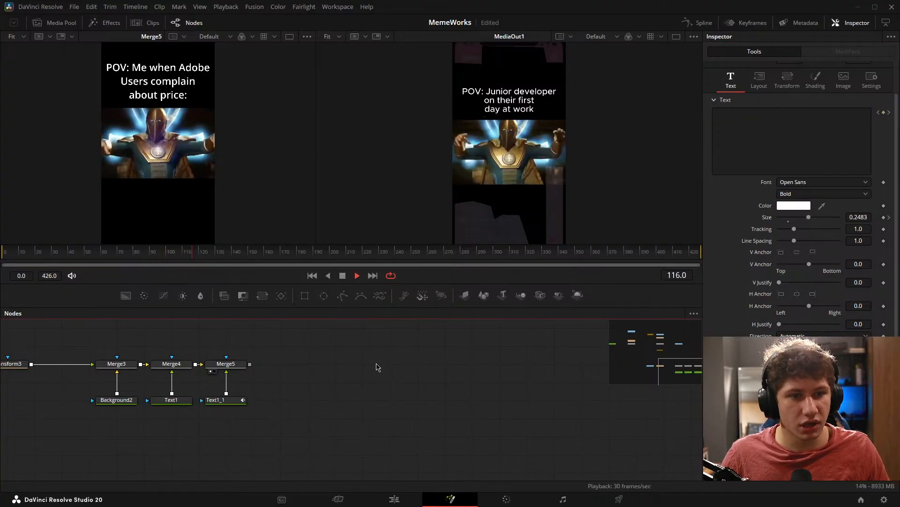
{"action": "key", "text": "space"}
{"action": "key", "text": "space"}
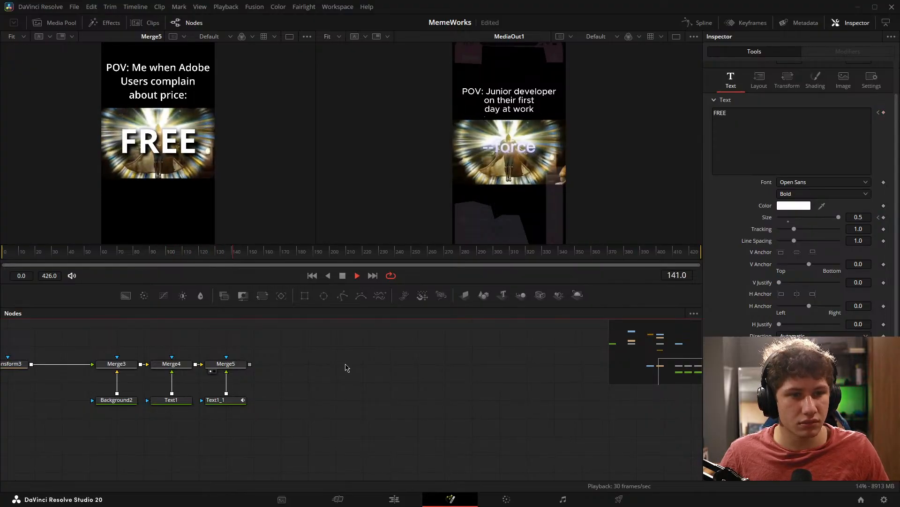
{"action": "key", "text": "space"}
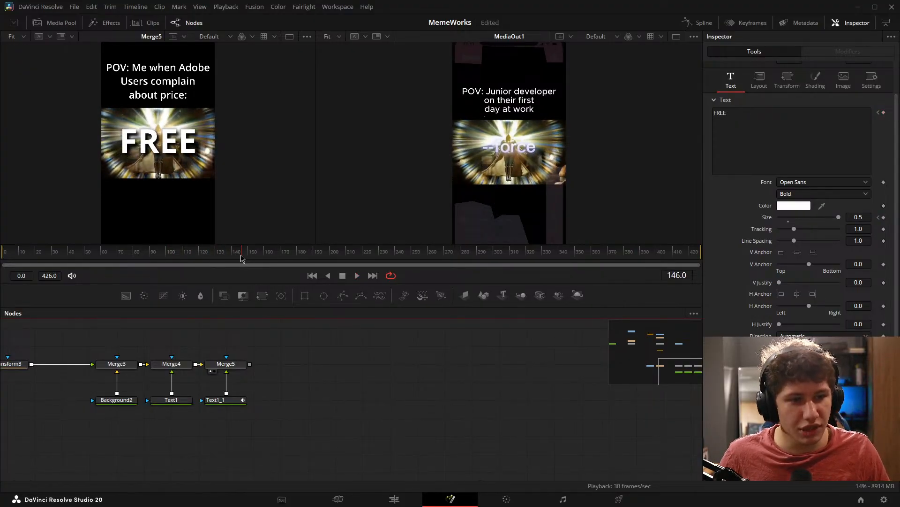
{"action": "left_click_drag", "start_coordinate": [241, 259], "coordinate": [133, 258]}
{"action": "key", "text": "space"}
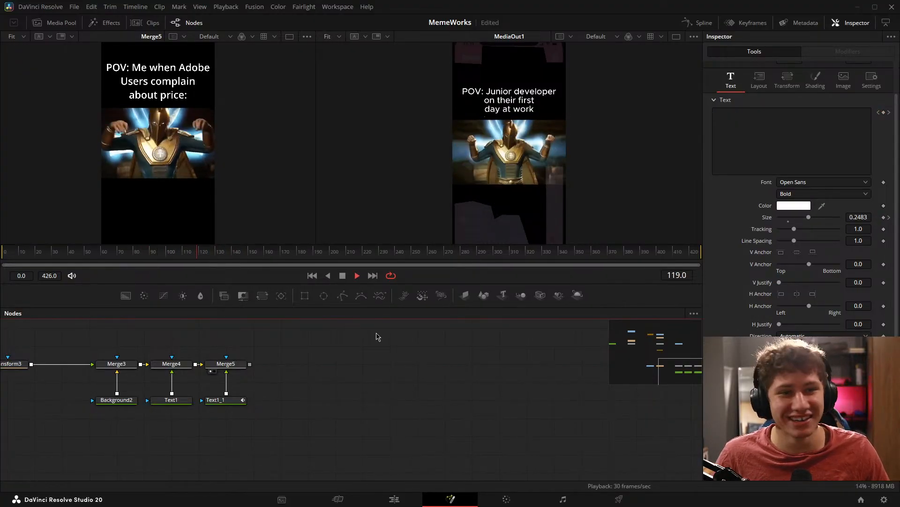
{"action": "key", "text": "space"}
Step: Move MediaOut1 beside Merge5 in the node graph and connect Merge5's output to it
{"action": "left_click", "coordinate": [395, 500]}
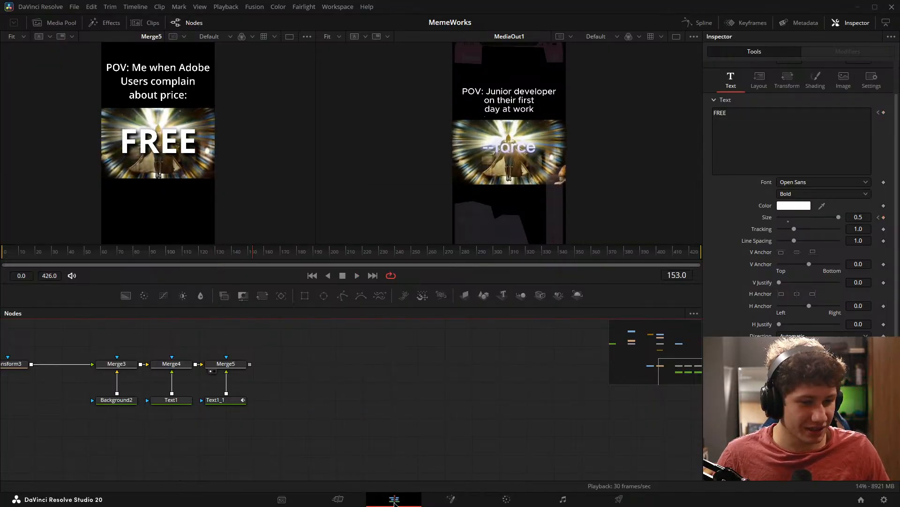
{"action": "left_click", "coordinate": [448, 500]}
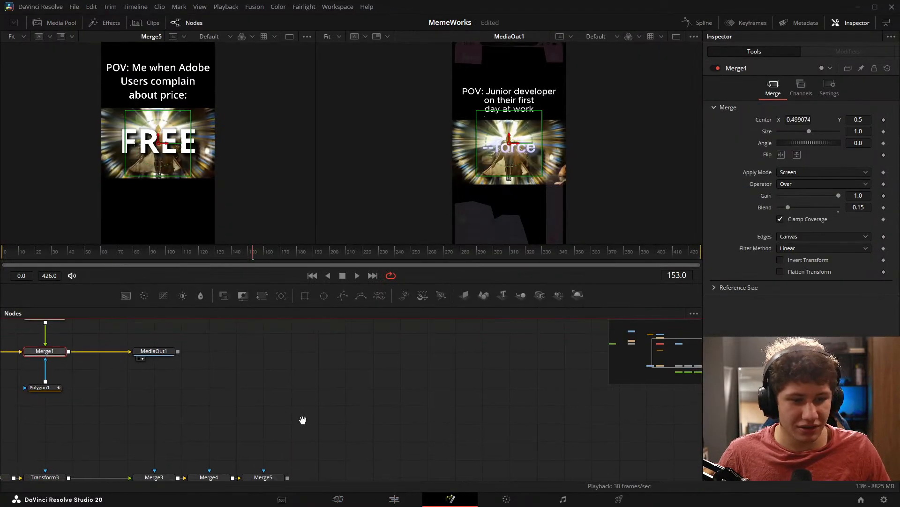
{"action": "left_click_drag", "start_coordinate": [327, 388], "coordinate": [437, 460]}
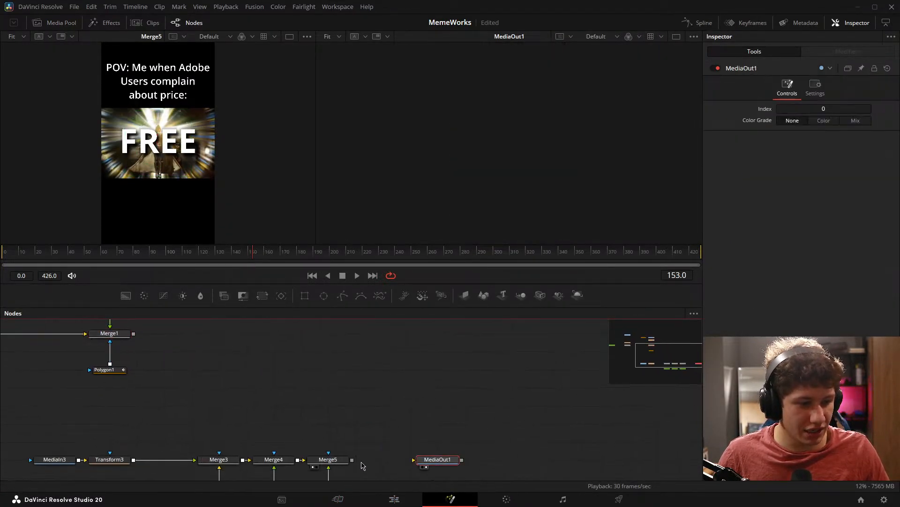
{"action": "left_click_drag", "start_coordinate": [353, 460], "coordinate": [433, 461]}
Step: Switch to the Edit page and bring the playhead to the start of the first Fusion Composition clip
{"action": "left_click", "coordinate": [397, 499]}
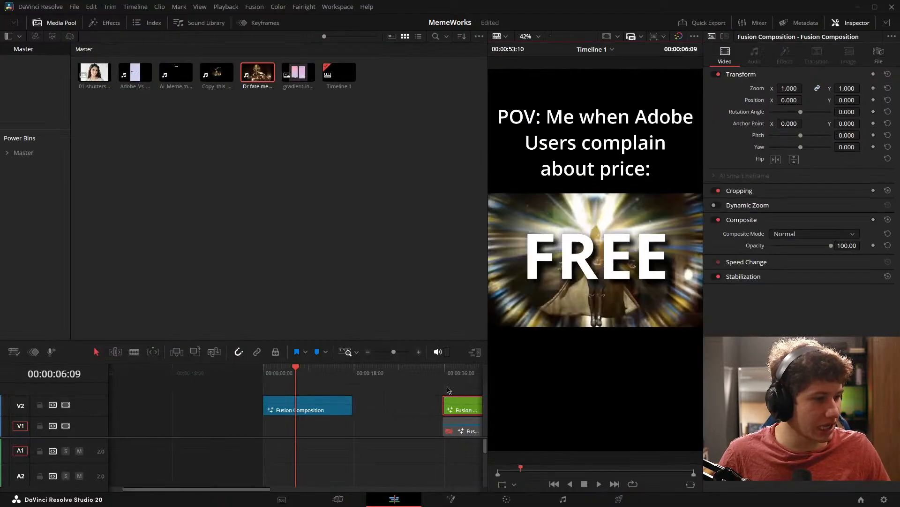
{"action": "key", "text": "space"}
{"action": "left_click_drag", "start_coordinate": [400, 403], "coordinate": [438, 398]}
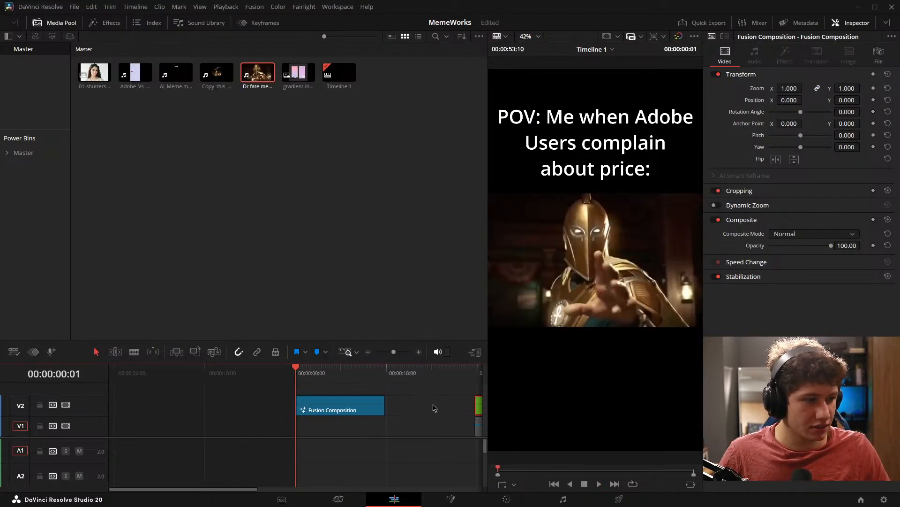
Step: Save the project on the Fusion page, inspect the MediaOut1 node, and return to the Edit page
{"action": "left_click", "coordinate": [424, 408]}
{"action": "key", "text": "space"}
{"action": "key", "text": "space"}
{"action": "left_click", "coordinate": [450, 499]}
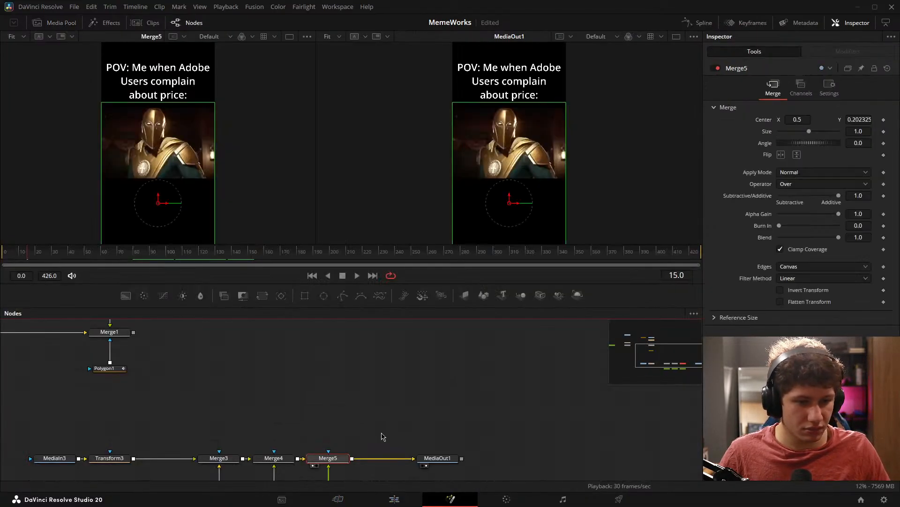
{"action": "key", "text": "ctrl+s"}
{"action": "left_click", "coordinate": [375, 356]}
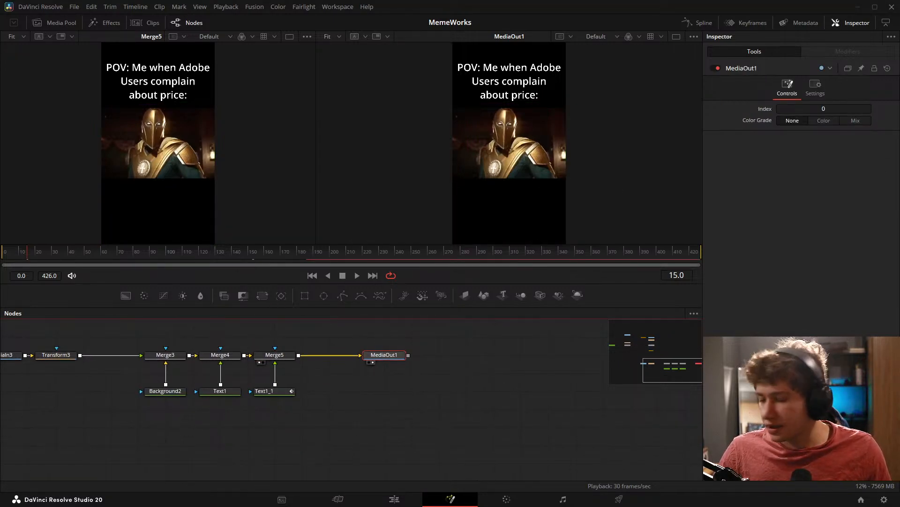
{"action": "left_click", "coordinate": [394, 499]}
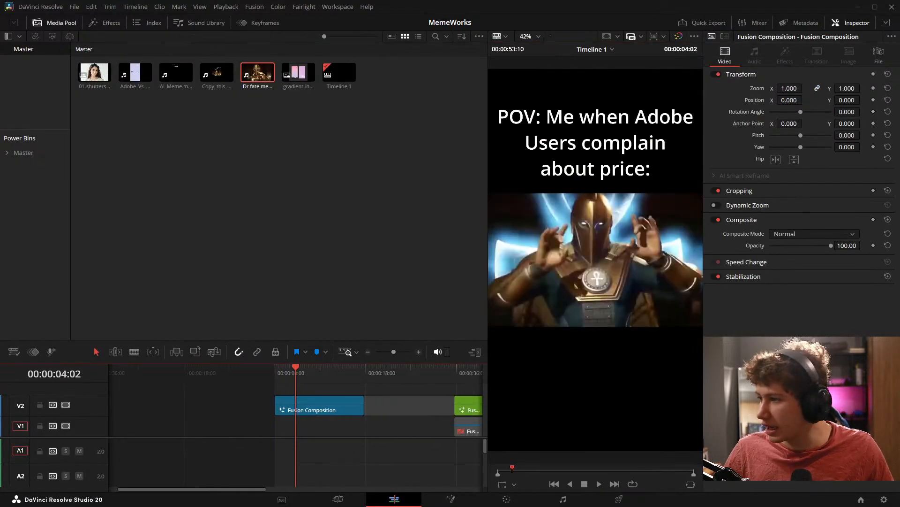
Step: Place only the audio of Dr fate meme template.mp4 at the start of track A1 and set its volume to -4.0
{"action": "left_click_drag", "start_coordinate": [169, 479], "coordinate": [327, 426]}
{"action": "key", "text": "BackSpace"}
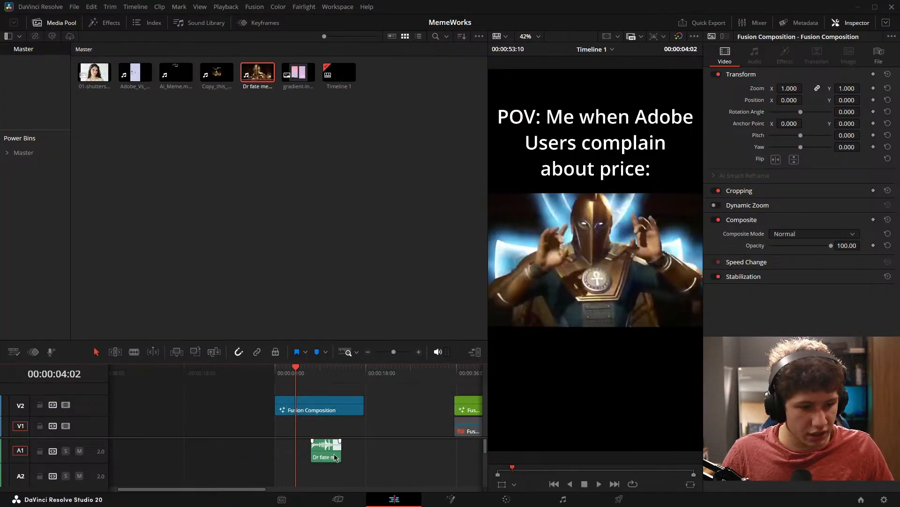
{"action": "left_click_drag", "start_coordinate": [334, 457], "coordinate": [246, 455]}
{"action": "key", "text": "Home"}
{"action": "key", "text": "space"}
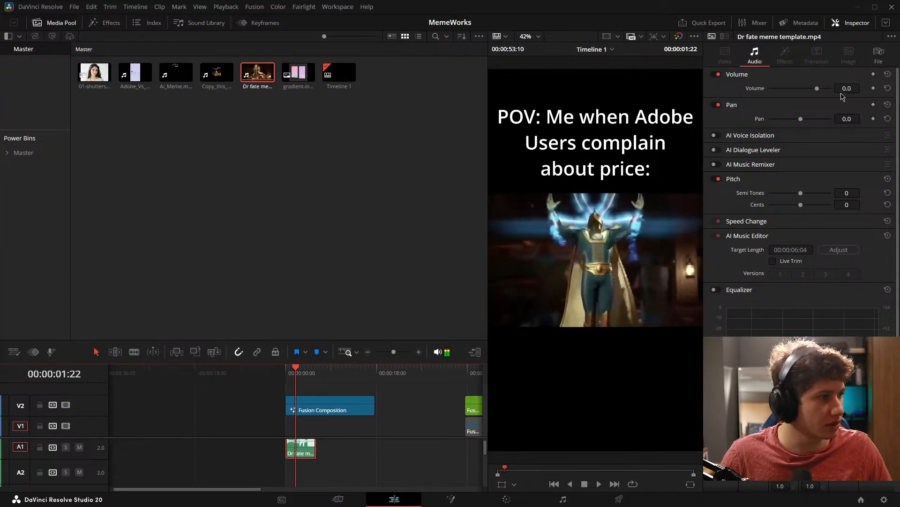
{"action": "left_click", "coordinate": [362, 454]}
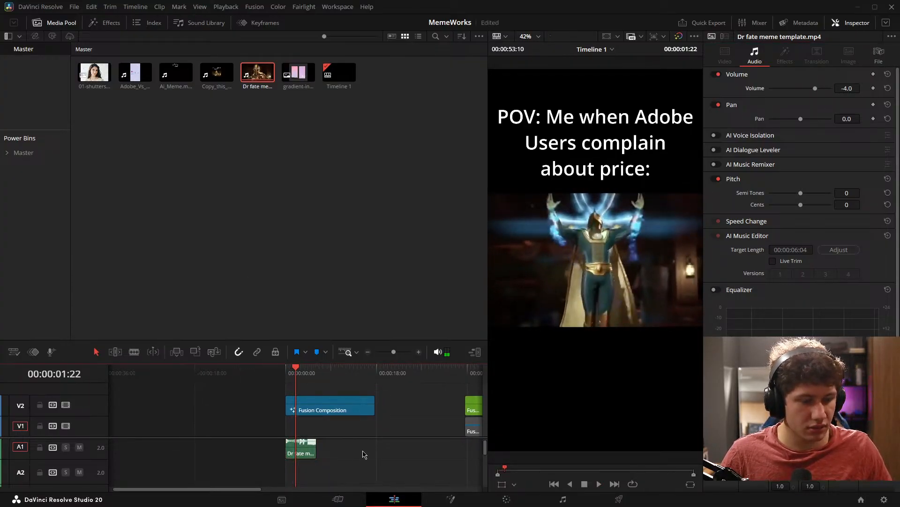
Step: Move the first Fusion Composition clip down to track V1 and play it from the start with the audio
{"action": "left_click_drag", "start_coordinate": [324, 412], "coordinate": [325, 433]}
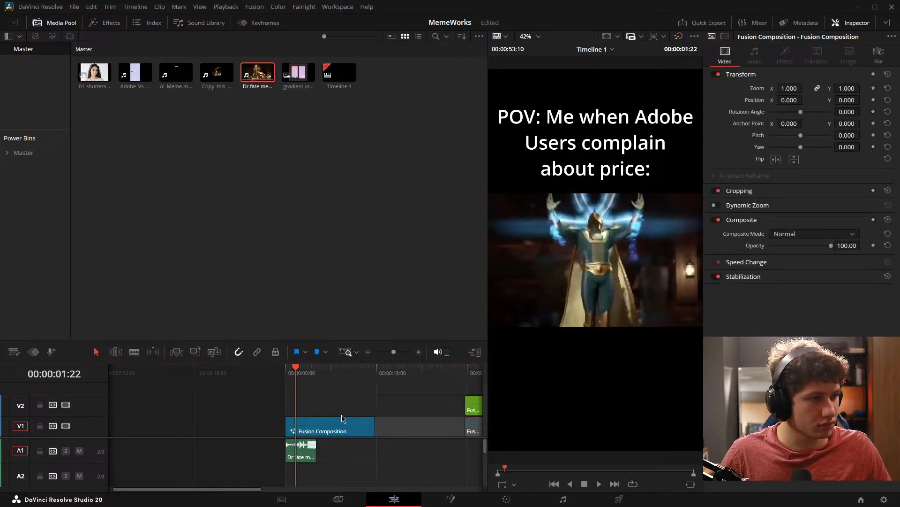
{"action": "key", "text": "Home"}
{"action": "key", "text": "space"}
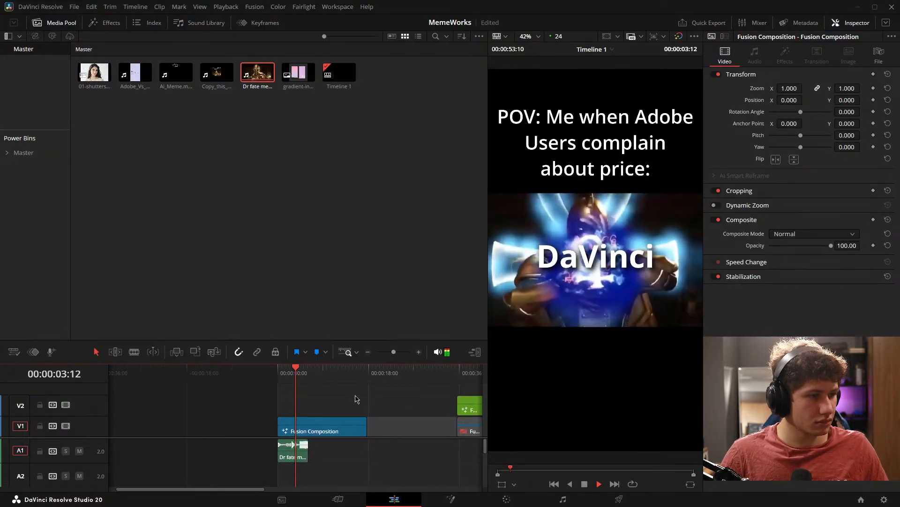
{"action": "key", "text": "space"}
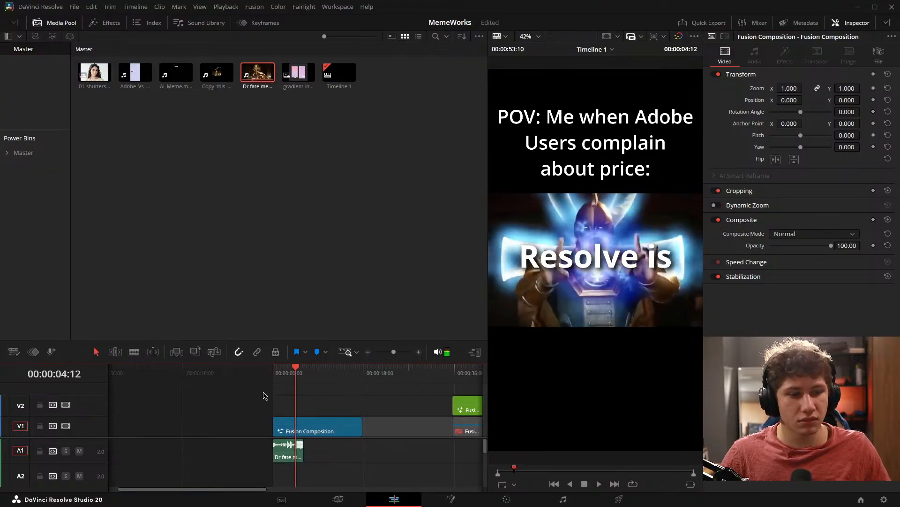
Step: Play the opening section repeatedly to check the captioned composition against the audio waveform on A1
{"action": "scroll", "coordinate": [321, 459], "scroll_direction": "up", "scroll_amount": 1}
{"action": "left_click_drag", "start_coordinate": [307, 462], "coordinate": [435, 450]}
{"action": "key", "text": "space"}
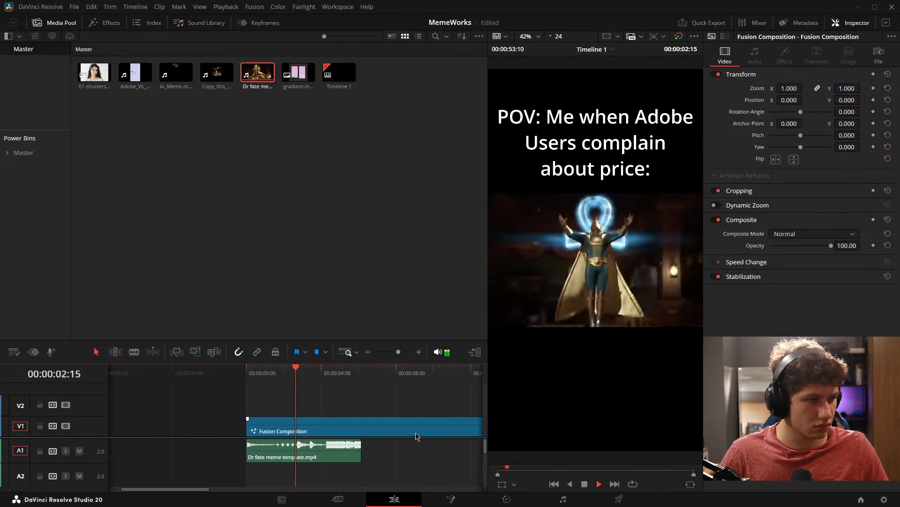
{"action": "key", "text": "space"}
{"action": "left_click", "coordinate": [357, 424]}
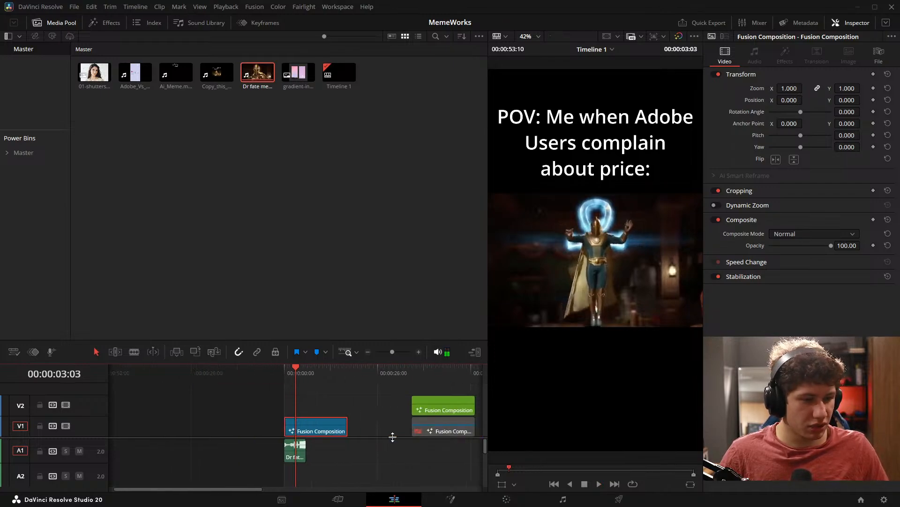
{"action": "scroll", "coordinate": [394, 437], "scroll_direction": "down", "scroll_amount": 3}
{"action": "key", "text": "space"}
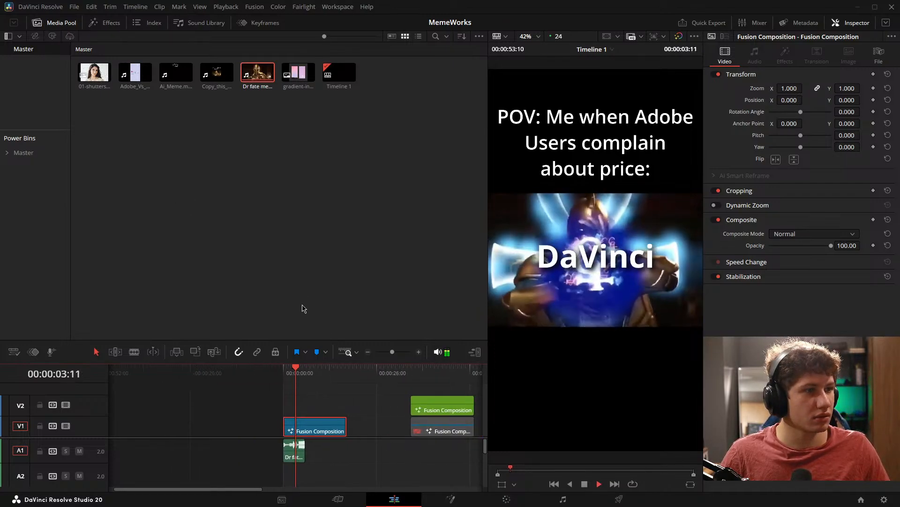
{"action": "key", "text": "Home"}
{"action": "key", "text": "space"}
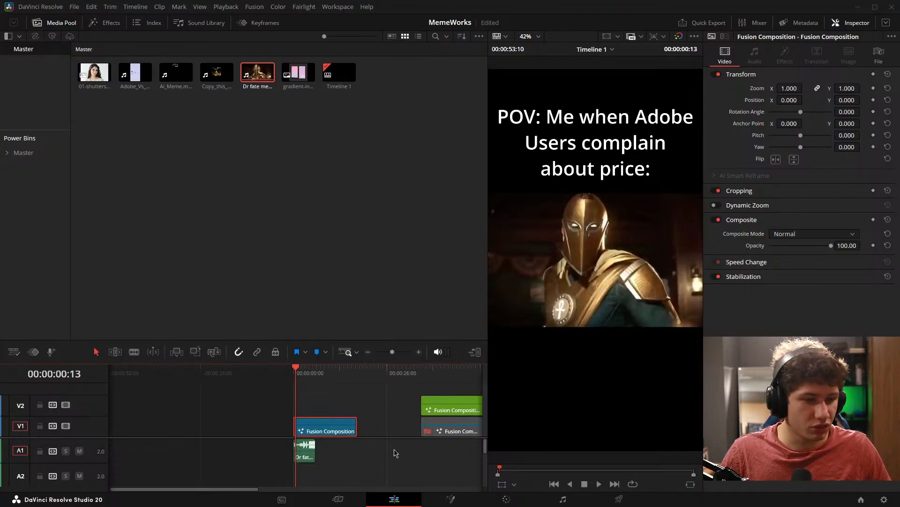
{"action": "left_click", "coordinate": [356, 459]}
{"action": "scroll", "coordinate": [356, 458], "scroll_direction": "up", "scroll_amount": 5}
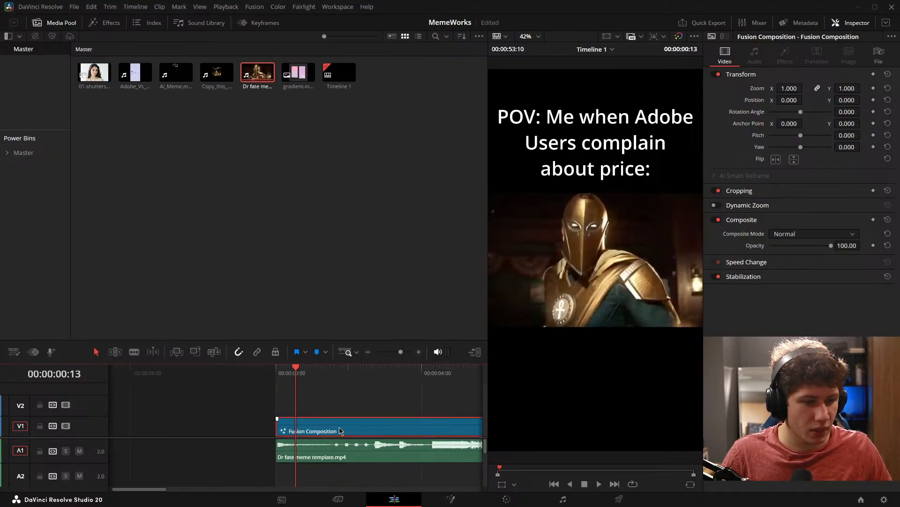
{"action": "key", "text": "space"}
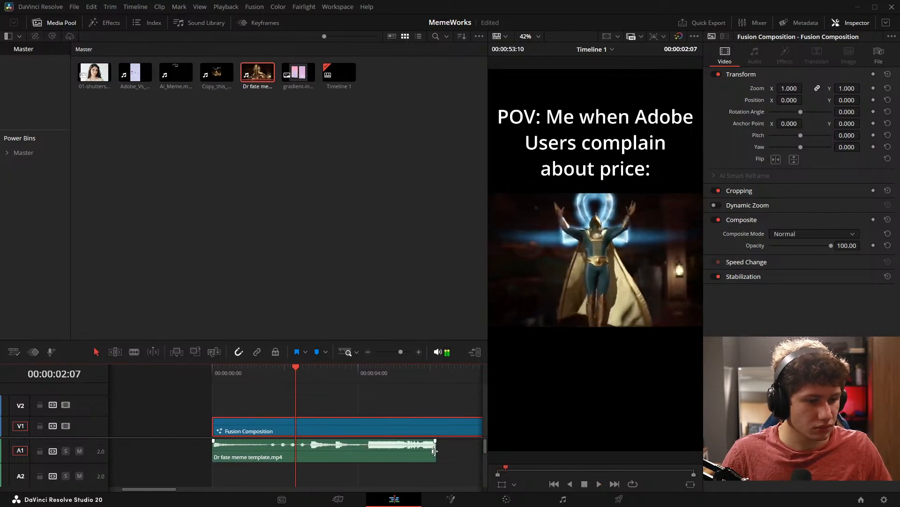
Step: Move MediaIn3 farther away from Transform3 in the Fusion node graph and inspect MediaIn3's audio settings
{"action": "left_click", "coordinate": [451, 499]}
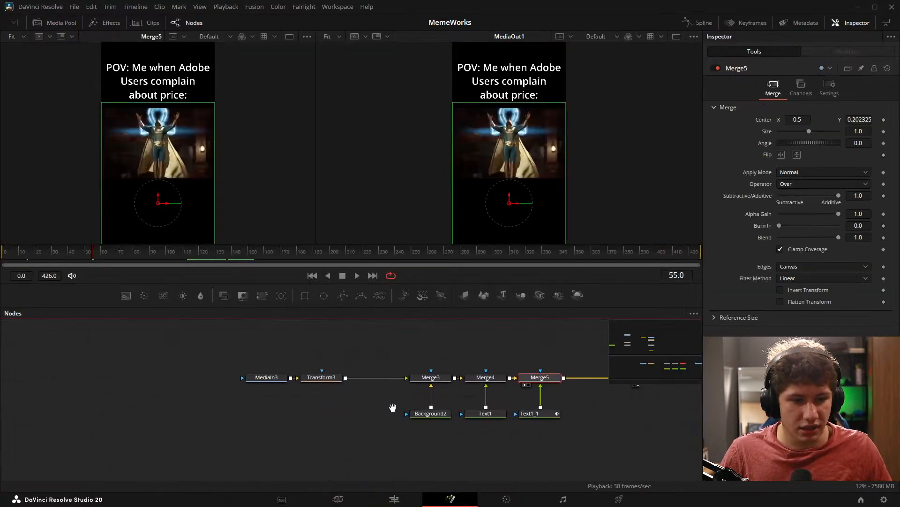
{"action": "left_click_drag", "start_coordinate": [263, 377], "coordinate": [149, 376]}
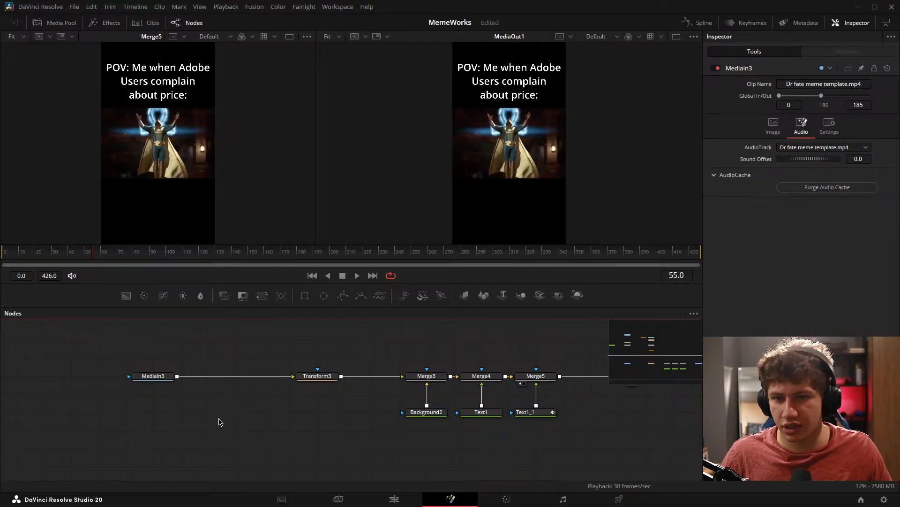
{"action": "left_click", "coordinate": [394, 499]}
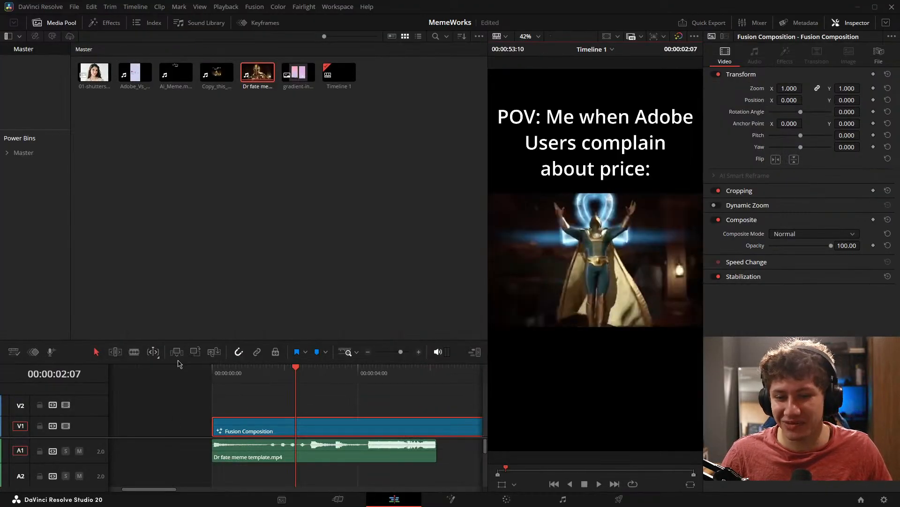
{"action": "left_click", "coordinate": [451, 499]}
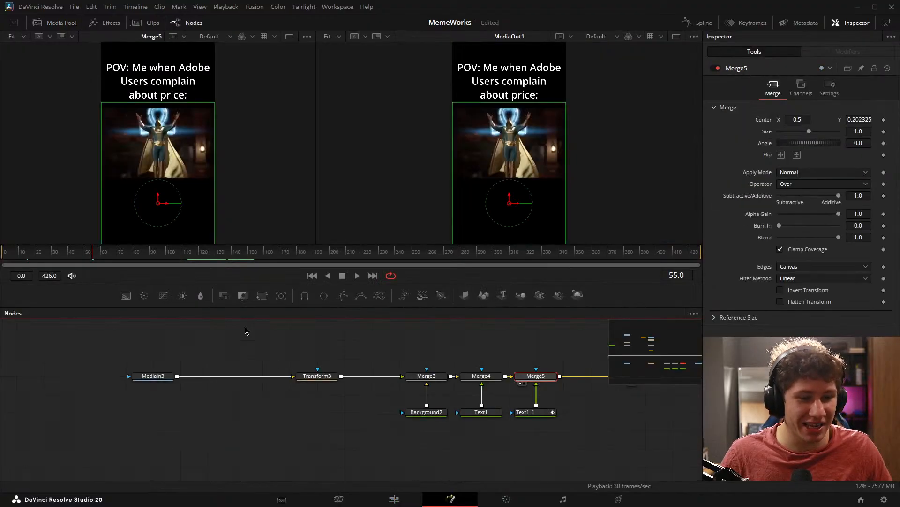
{"action": "left_click", "coordinate": [155, 377]}
{"action": "left_click_drag", "start_coordinate": [340, 400], "coordinate": [329, 399]}
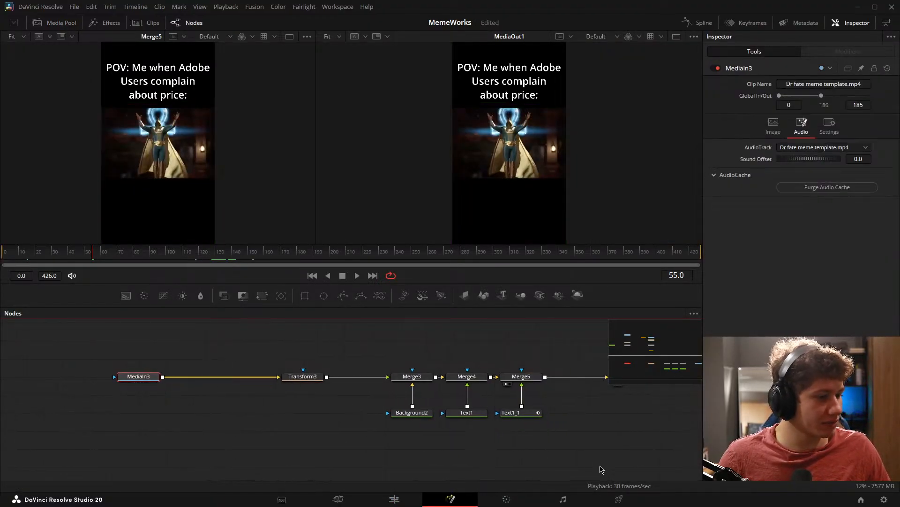
Step: Set the project's playback frame rate to 30 frames per second and play the timeline to check the audio sync
{"action": "left_click", "coordinate": [394, 499]}
{"action": "left_click", "coordinate": [860, 500]}
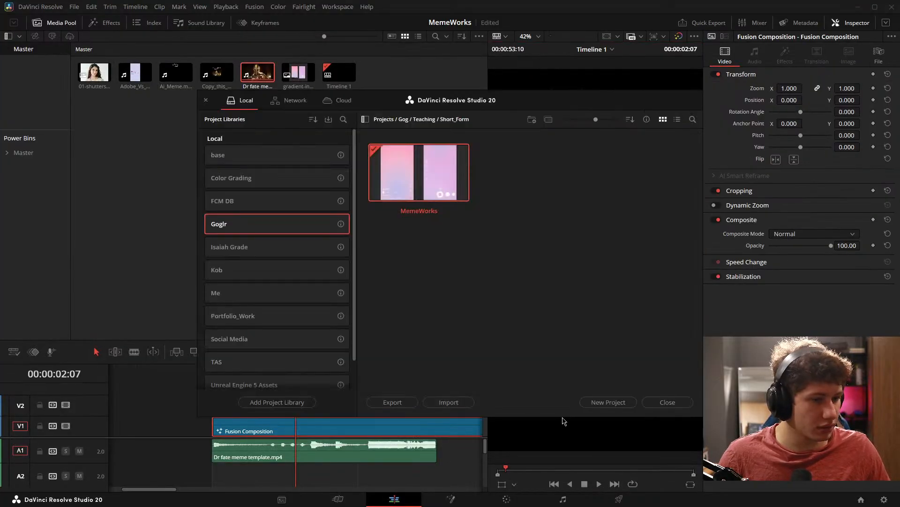
{"action": "left_click", "coordinate": [668, 404]}
{"action": "left_click", "coordinate": [885, 500]}
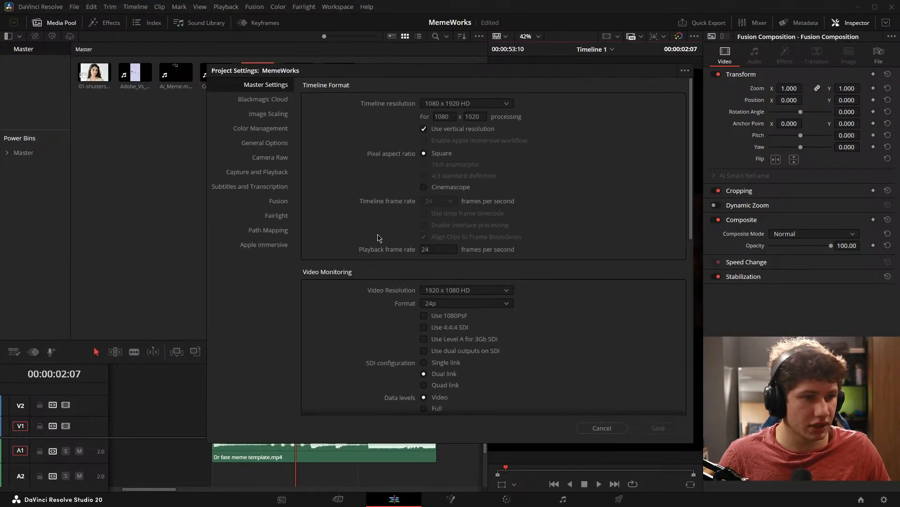
{"action": "double_click", "coordinate": [444, 250]}
{"action": "type", "text": "30"}
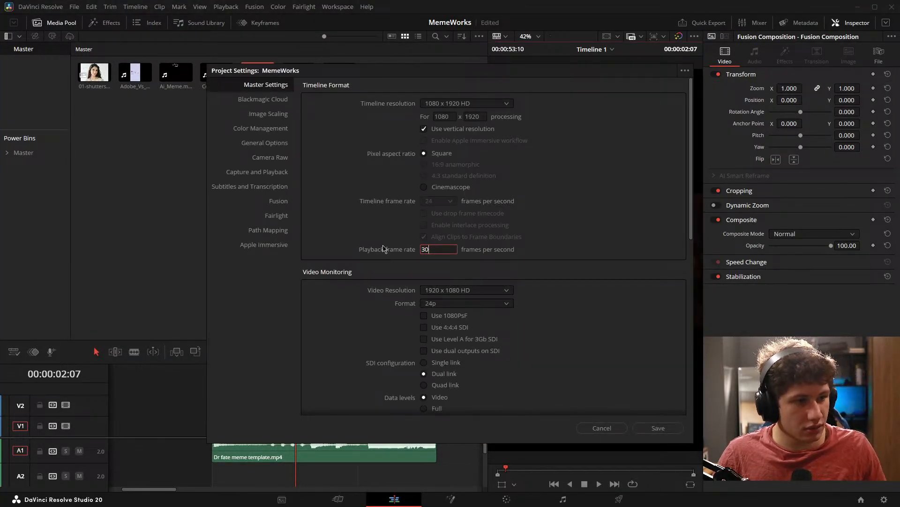
{"action": "left_click", "coordinate": [658, 428]}
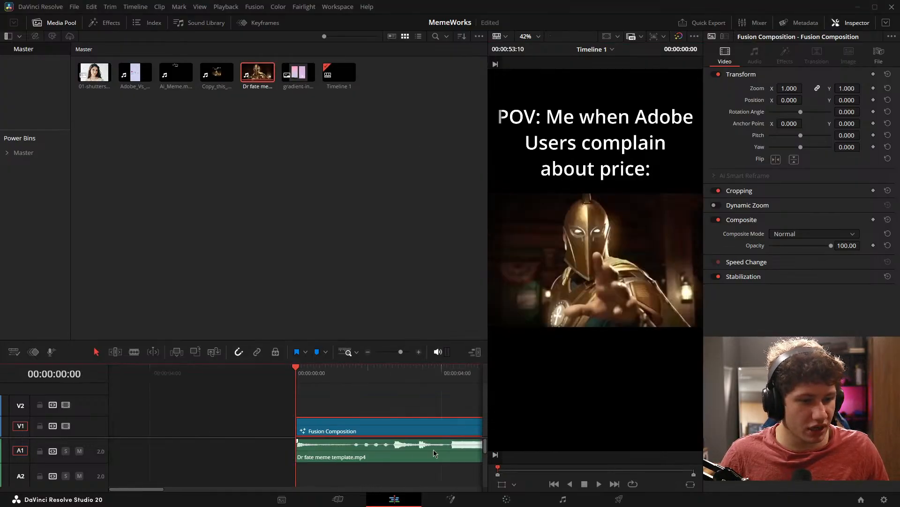
{"action": "key", "text": "space"}
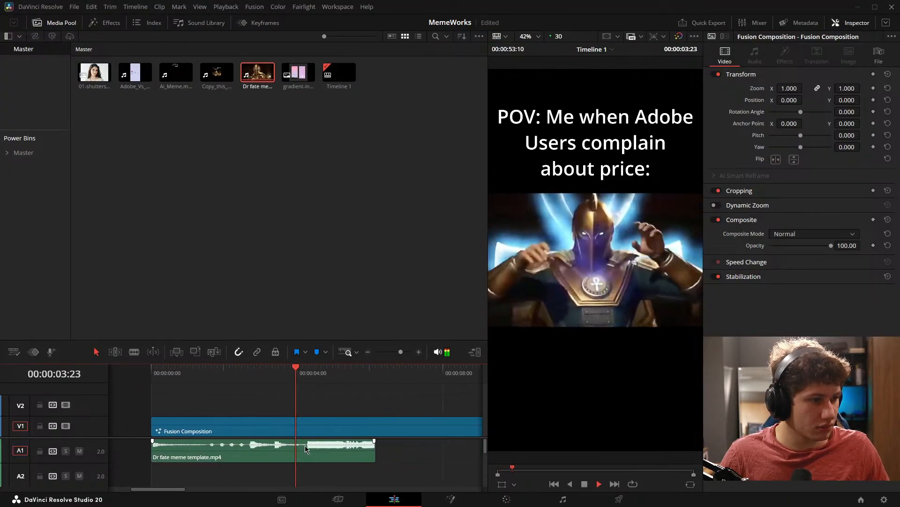
{"action": "key", "text": "space"}
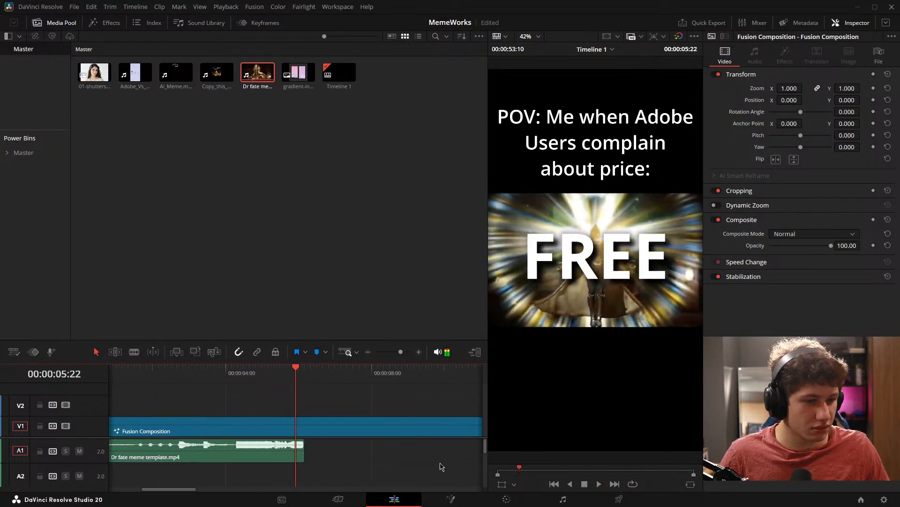
Step: Replace the playback frame rate in the project settings again and save the settings
{"action": "left_click", "coordinate": [884, 499]}
{"action": "left_click", "coordinate": [446, 249]}
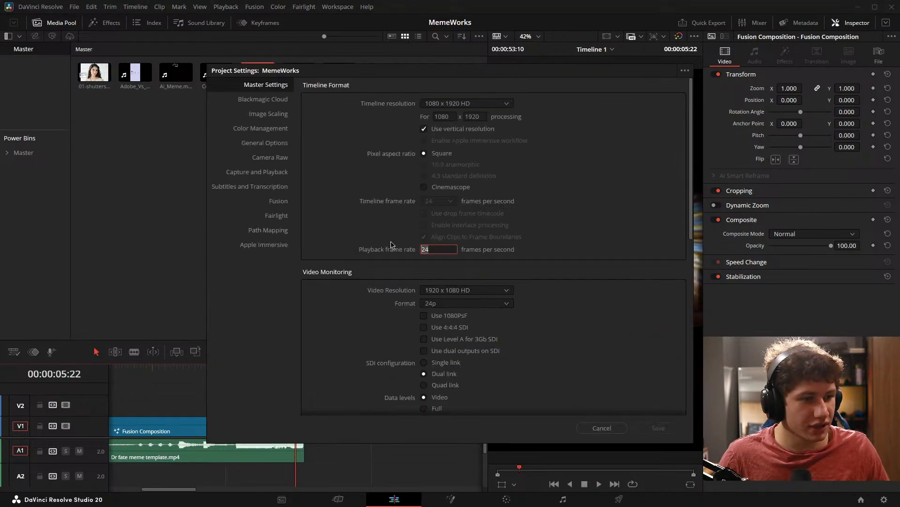
{"action": "type", "text": "30"}
{"action": "key", "text": "BackSpace"}
{"action": "key", "text": "BackSpace"}
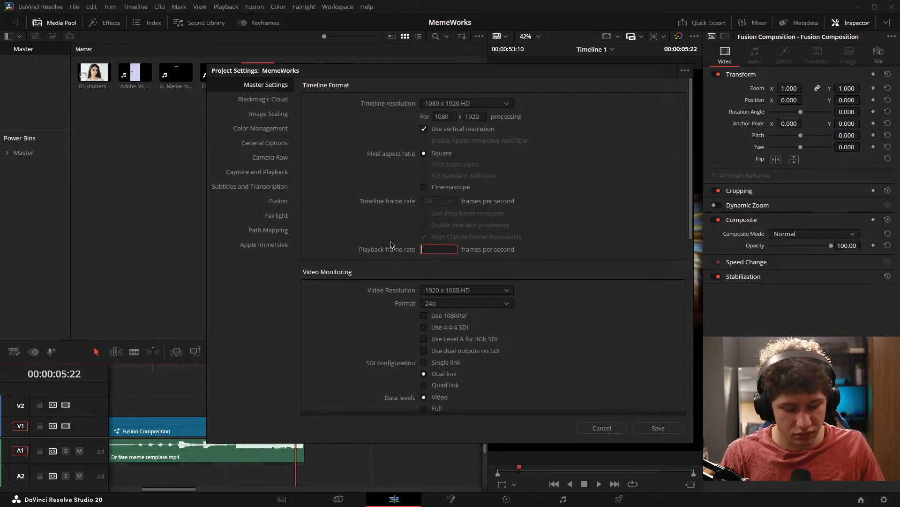
{"action": "left_click", "coordinate": [657, 429]}
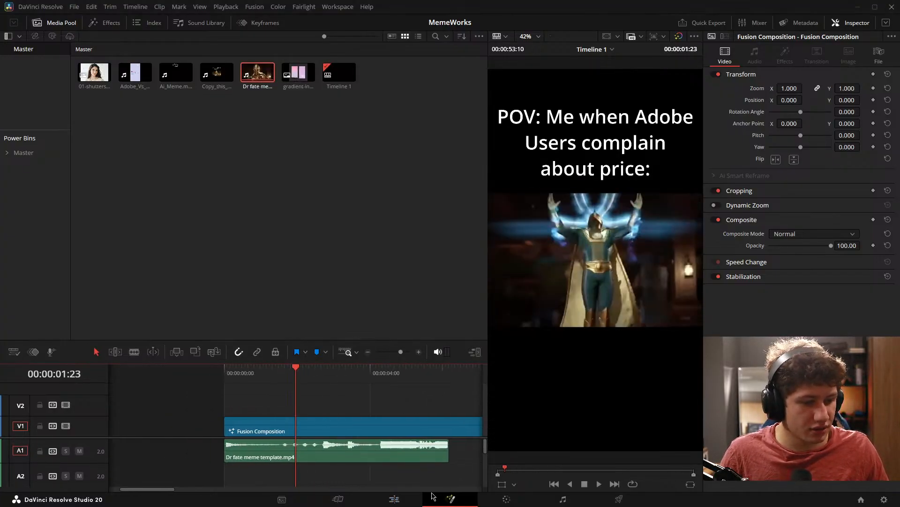
Step: Add a Time Speed node between Merge5 and MediaOut1 in the Fusion composition
{"action": "left_click", "coordinate": [450, 499]}
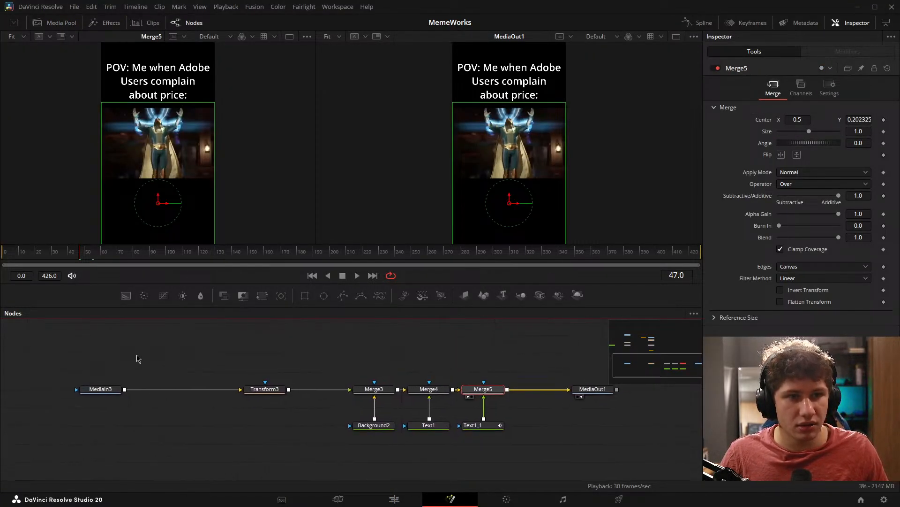
{"action": "left_click_drag", "start_coordinate": [108, 361], "coordinate": [169, 368]}
{"action": "key", "text": "shift+space"}
{"action": "type", "text": "text"}
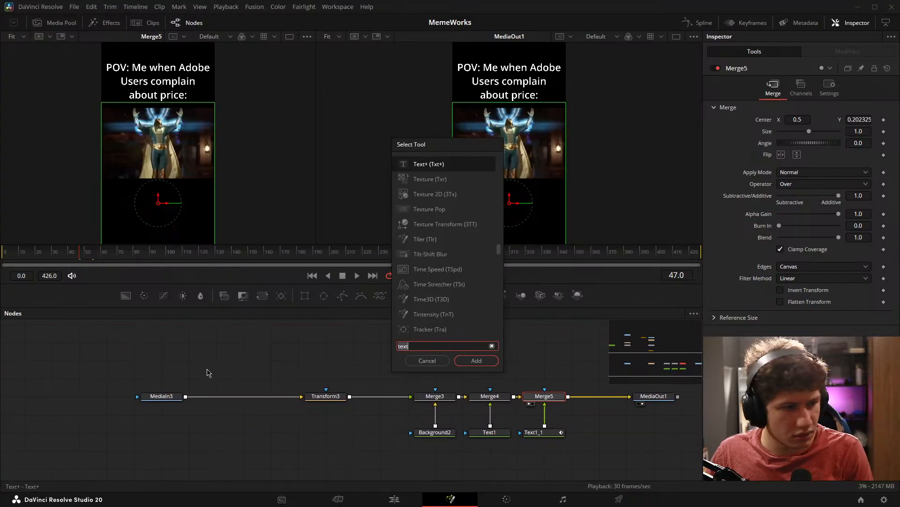
{"action": "key", "text": "BackSpace"}
{"action": "key", "text": "BackSpace"}
{"action": "key", "text": "BackSpace"}
{"action": "type", "text": "ime"}
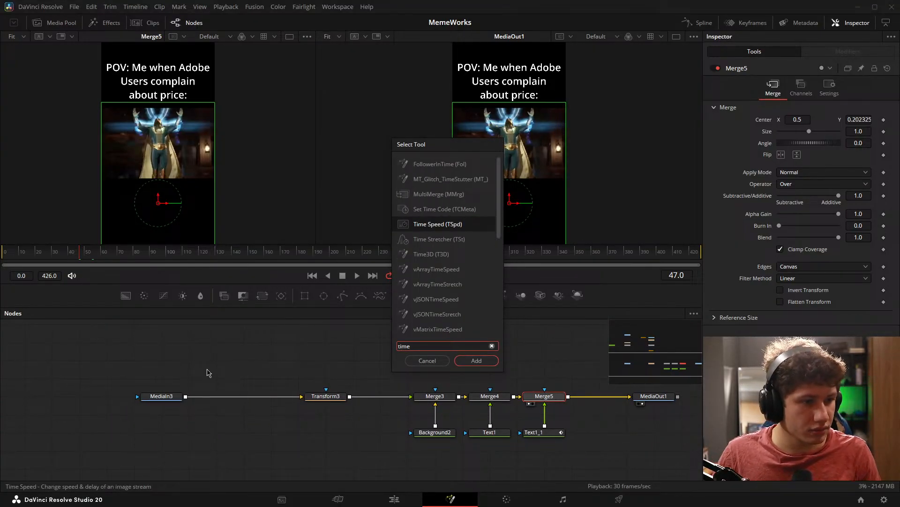
{"action": "key", "text": "Return"}
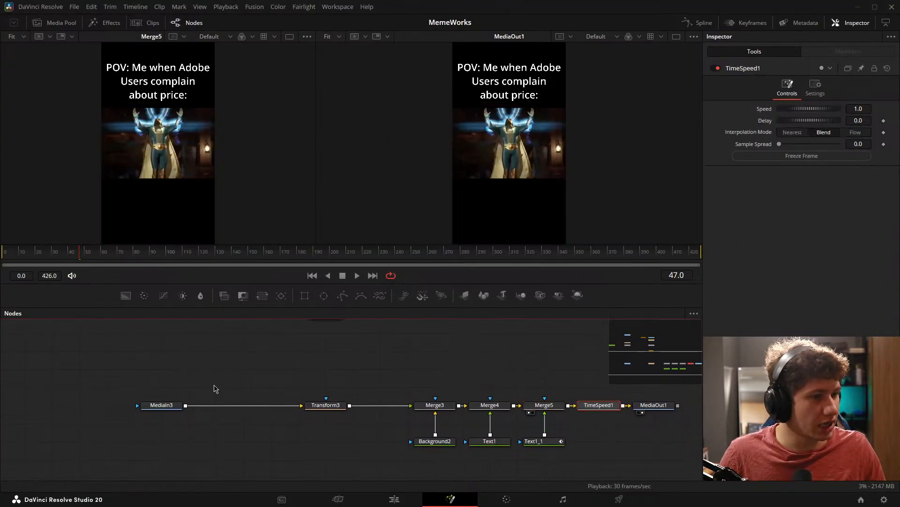
Step: Spread out the end of the node graph, with MediaOut1 farther along and TimeSpeed1 midway between it and Merge5
{"action": "left_click_drag", "start_coordinate": [336, 324], "coordinate": [285, 366]}
{"action": "left_click_drag", "start_coordinate": [277, 409], "coordinate": [53, 367]}
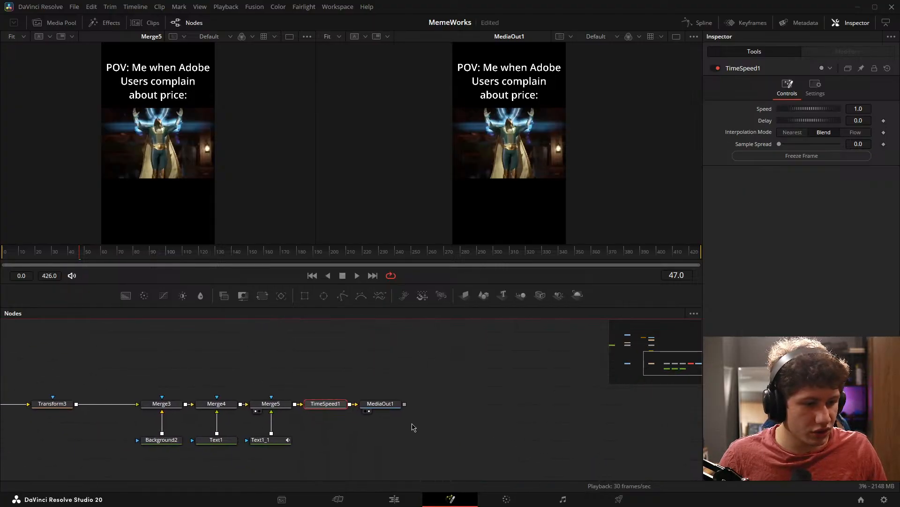
{"action": "left_click_drag", "start_coordinate": [421, 404], "coordinate": [517, 390]}
{"action": "left_click_drag", "start_coordinate": [386, 422], "coordinate": [269, 429]}
{"action": "left_click_drag", "start_coordinate": [323, 414], "coordinate": [459, 414]}
{"action": "left_click_drag", "start_coordinate": [268, 413], "coordinate": [322, 413]}
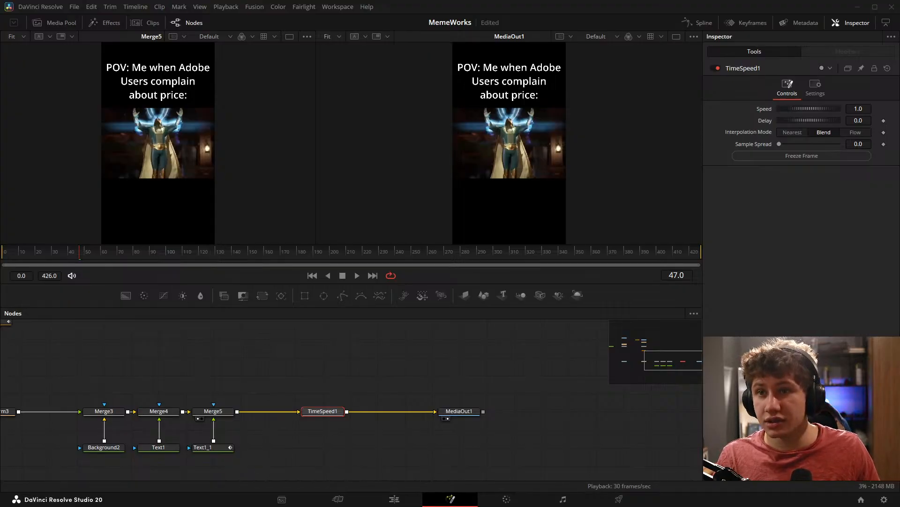
Step: Set the speed of the TimeSpeed1 node to 1.25
{"action": "left_click", "coordinate": [868, 108]}
{"action": "key", "text": "BackSpace"}
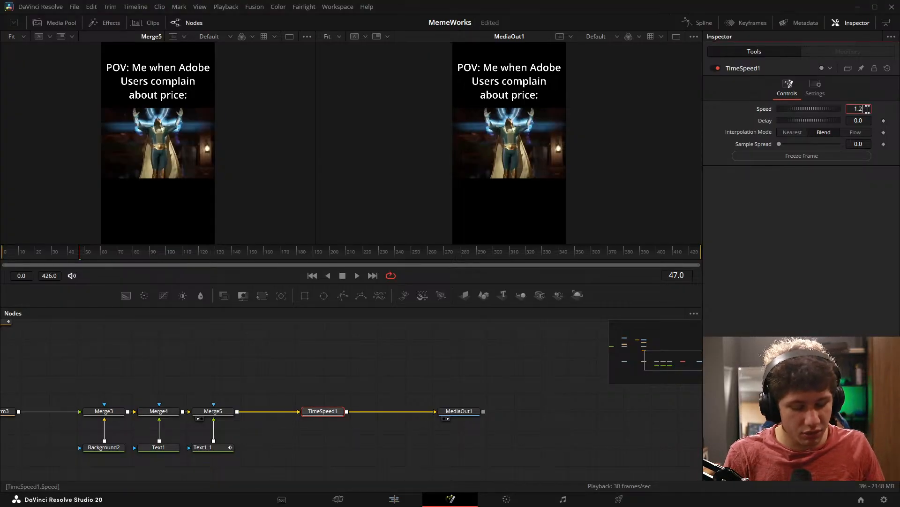
{"action": "type", "text": "25"}
{"action": "left_click", "coordinate": [514, 441]}
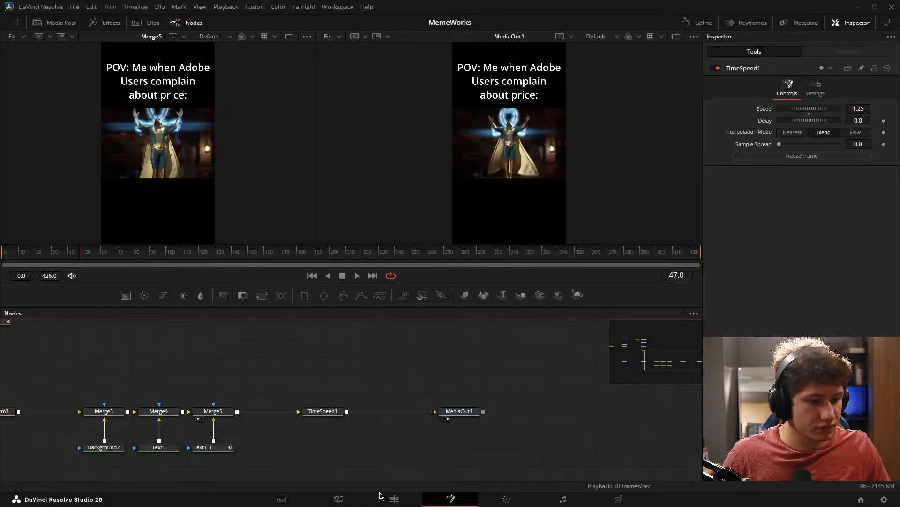
Step: Play the timeline on the Edit page to check the sped-up composition against the meme's audio
{"action": "left_click", "coordinate": [394, 499]}
{"action": "key", "text": "space"}
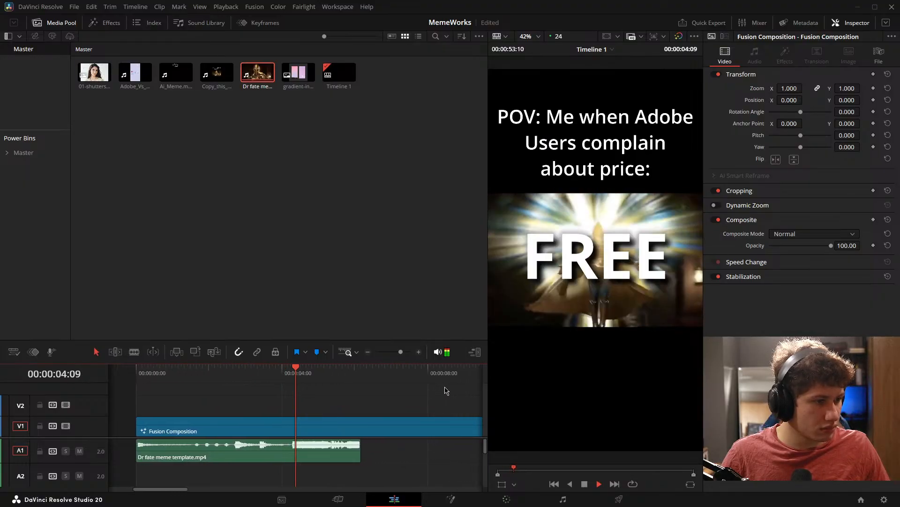
{"action": "scroll", "coordinate": [398, 411], "scroll_direction": "left", "scroll_amount": 3}
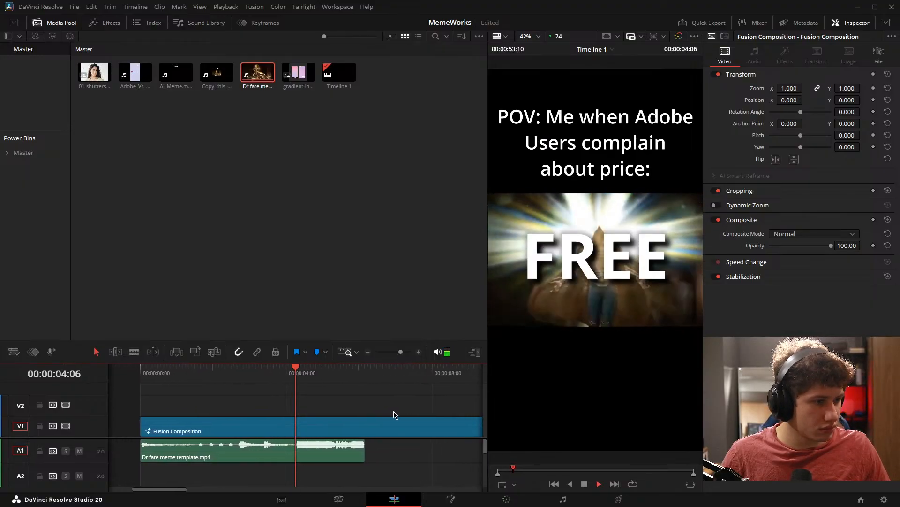
{"action": "key", "text": "space"}
Step: Step frame by frame around 00:00:04:06 to compare the appearance of FREE with the audio's loud burst
{"action": "key", "text": "Left"}
{"action": "key", "text": "Left"}
{"action": "key", "text": "Left"}
{"action": "key", "text": "Left"}
{"action": "key", "text": "Left"}
{"action": "key", "text": "Left"}
{"action": "key", "text": "Left"}
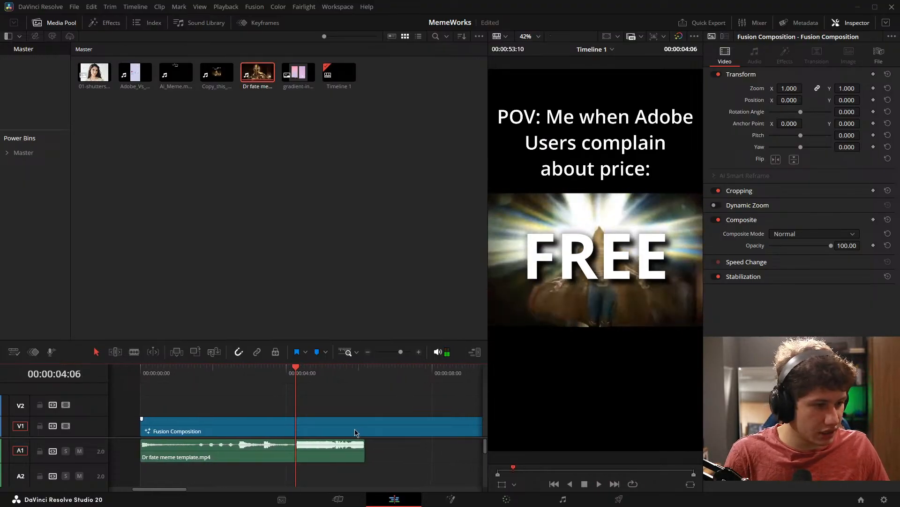
{"action": "key", "text": "Right"}
{"action": "key", "text": "Right"}
{"action": "key", "text": "Right"}
{"action": "key", "text": "Right"}
{"action": "key", "text": "Right"}
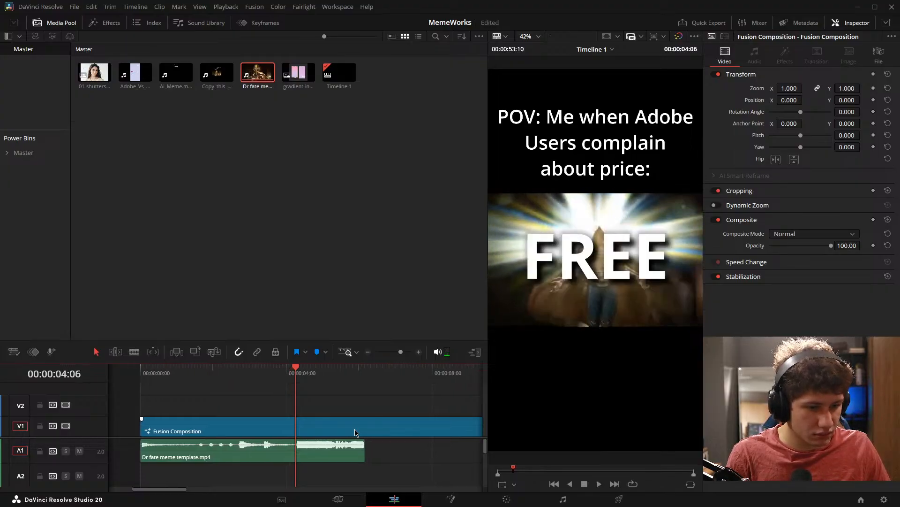
{"action": "key", "text": "Left"}
{"action": "key", "text": "Left"}
{"action": "key", "text": "Right"}
{"action": "key", "text": "Right"}
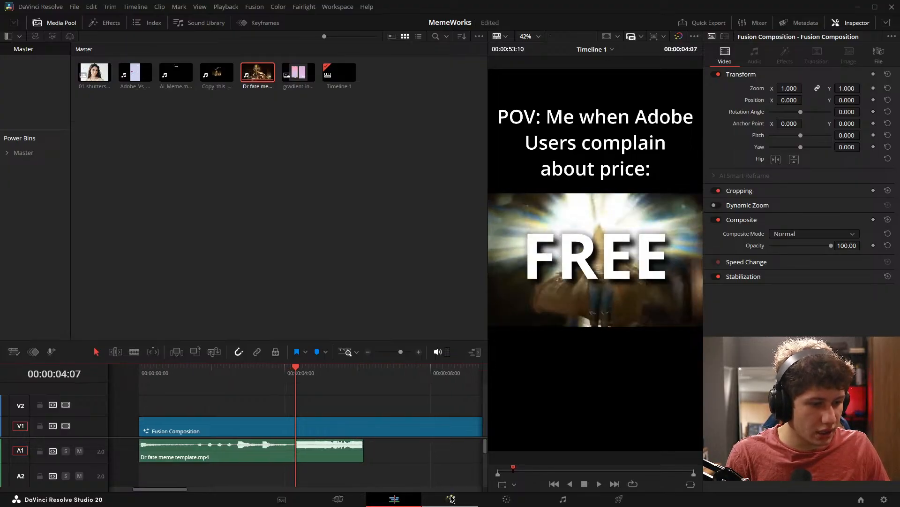
Step: Return to the Fusion composition, select the Text1_1 node and move the playhead to frame 130
{"action": "left_click", "coordinate": [451, 499]}
{"action": "left_click_drag", "start_coordinate": [288, 449], "coordinate": [323, 413]}
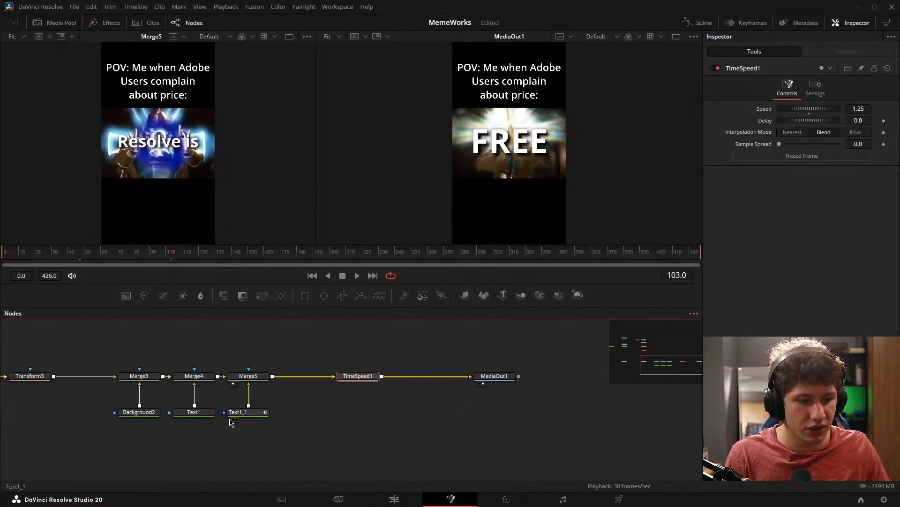
{"action": "left_click", "coordinate": [239, 415]}
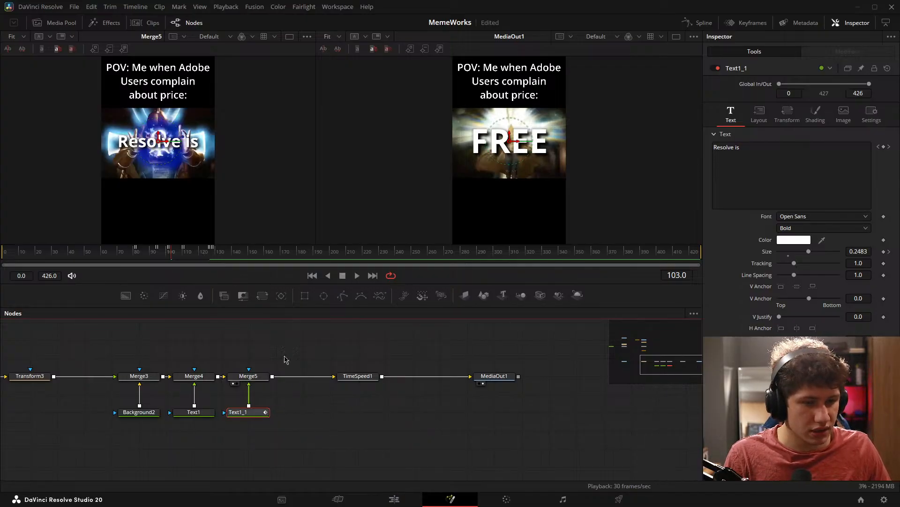
{"action": "left_click_drag", "start_coordinate": [197, 257], "coordinate": [217, 257]}
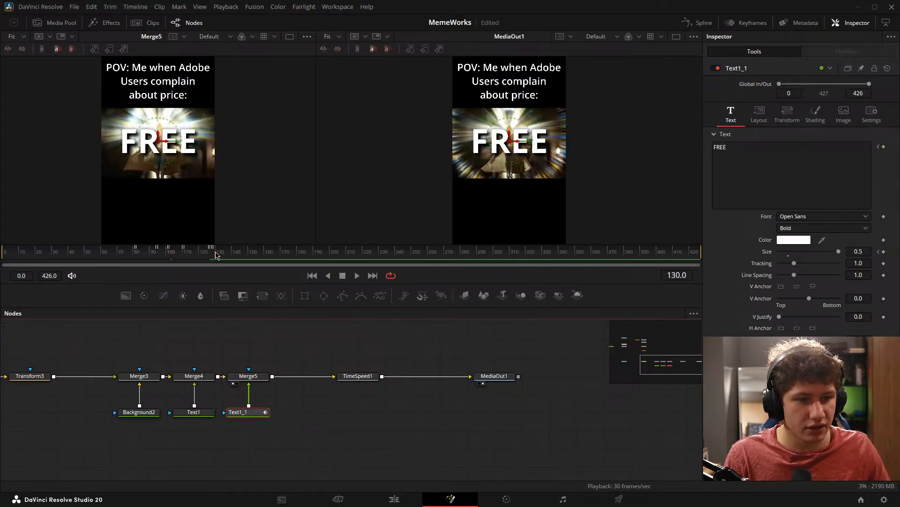
Step: Delete Text1_1's FREE text keyframe at frame 126 and scrub across the captions to check their timing
{"action": "left_click", "coordinate": [879, 146]}
{"action": "left_click", "coordinate": [878, 146]}
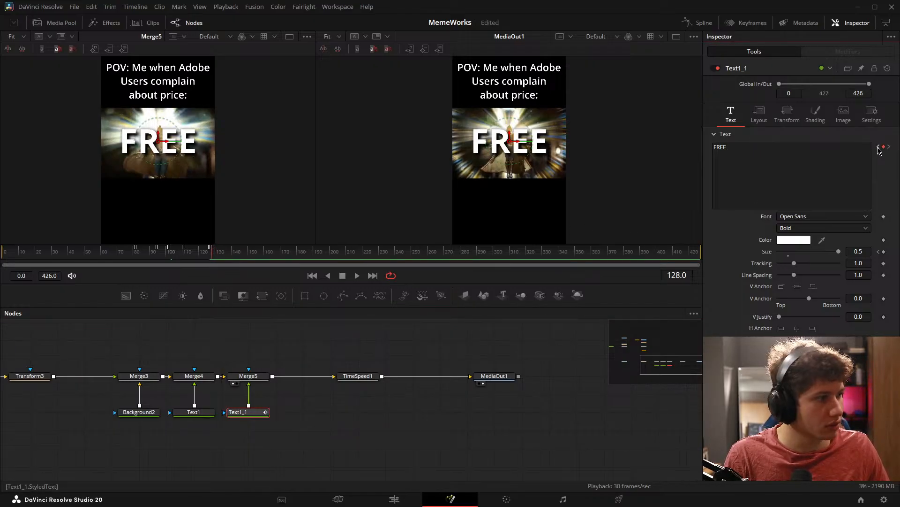
{"action": "left_click", "coordinate": [878, 146]}
{"action": "left_click", "coordinate": [878, 147]}
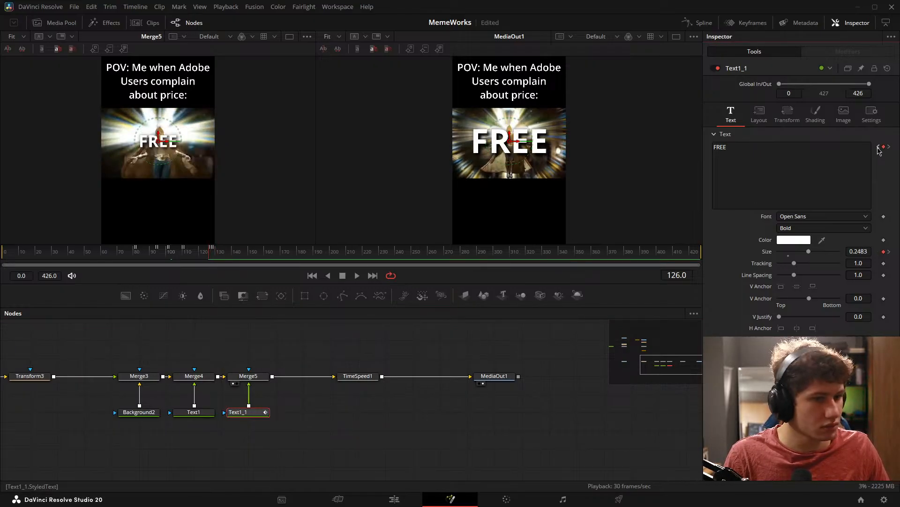
{"action": "left_click", "coordinate": [878, 147]}
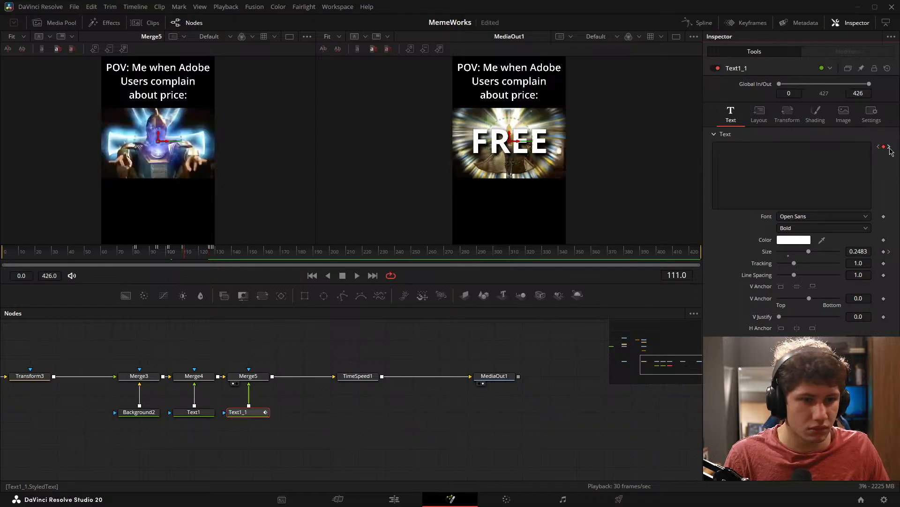
{"action": "left_click", "coordinate": [889, 148]}
{"action": "left_click", "coordinate": [890, 148]}
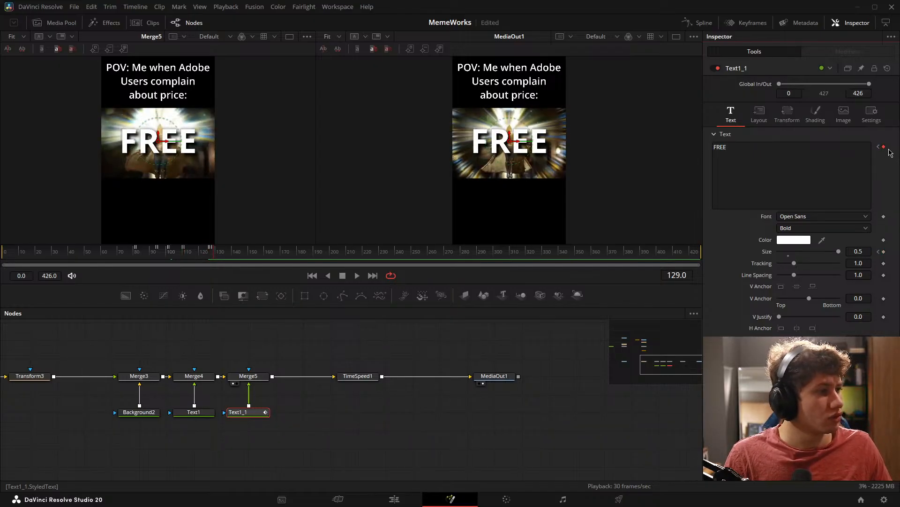
{"action": "key", "text": "Left"}
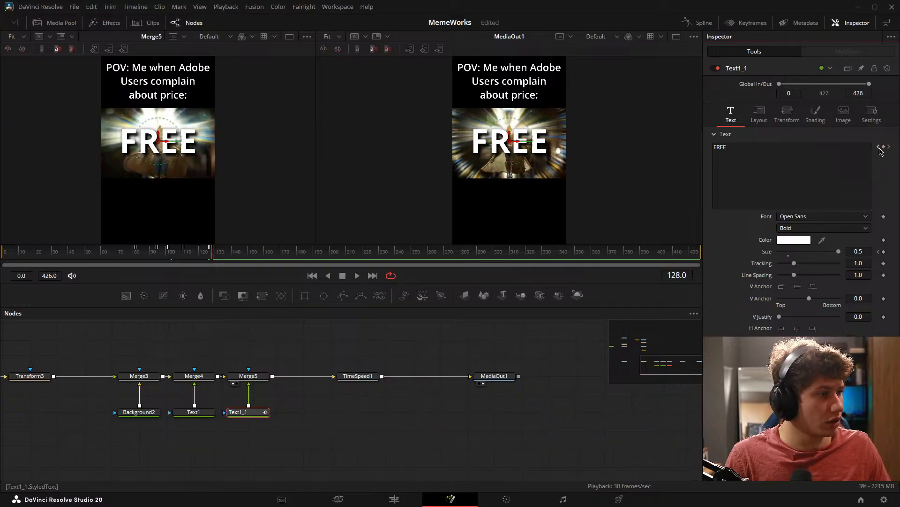
{"action": "left_click", "coordinate": [880, 148]}
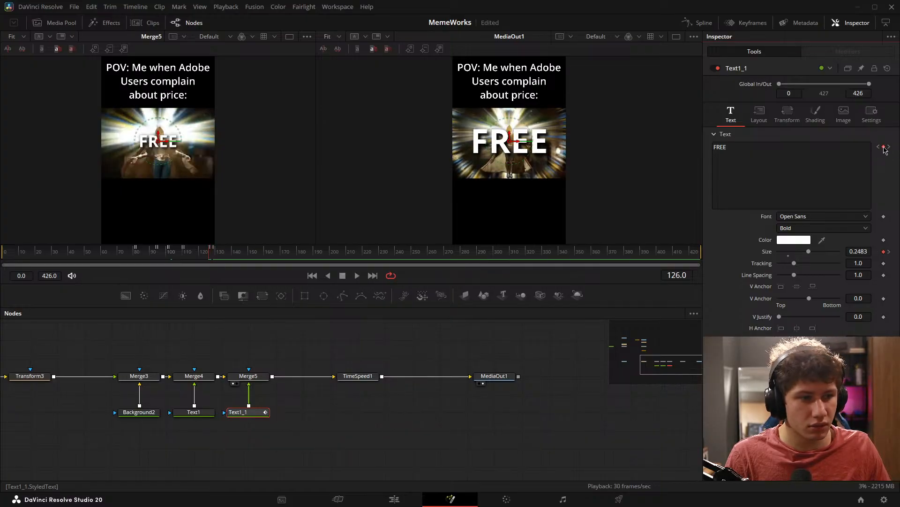
{"action": "left_click", "coordinate": [884, 148]}
{"action": "left_click_drag", "start_coordinate": [210, 252], "coordinate": [128, 255]}
{"action": "left_click_drag", "start_coordinate": [157, 254], "coordinate": [215, 251]}
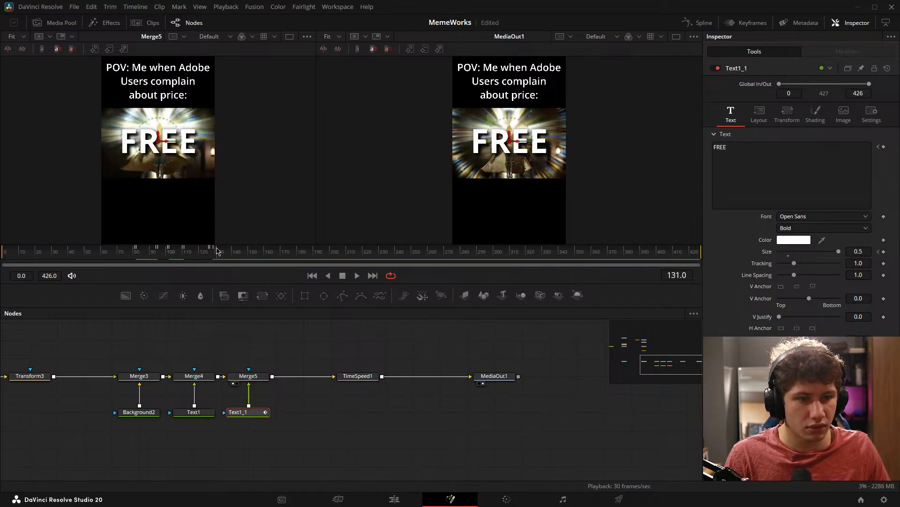
Step: Play the meme on the Edit page timeline, including once from the start, to check the caption and audio sync
{"action": "left_click", "coordinate": [342, 416]}
{"action": "left_click", "coordinate": [406, 501]}
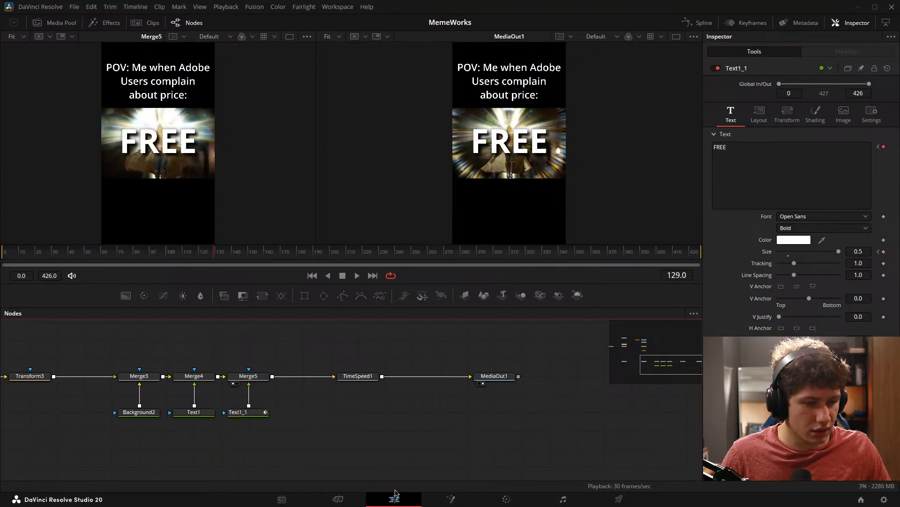
{"action": "key", "text": "space"}
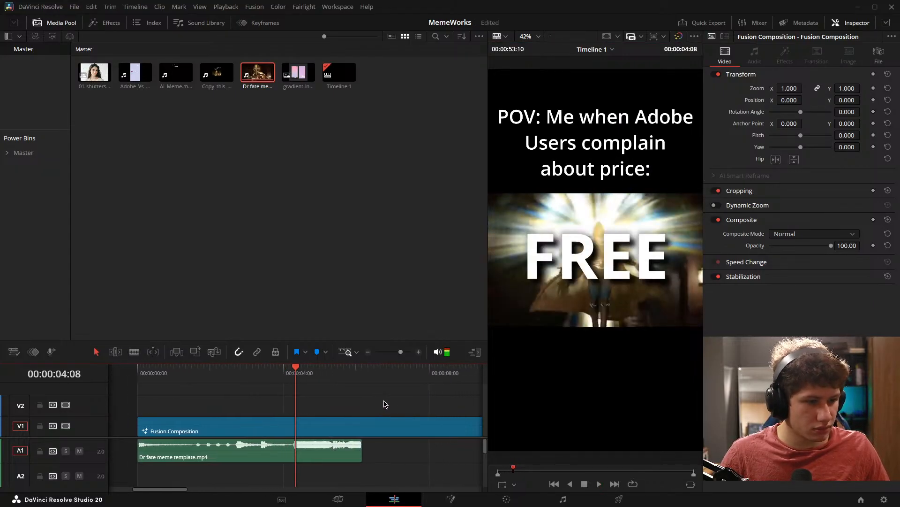
{"action": "key", "text": "space"}
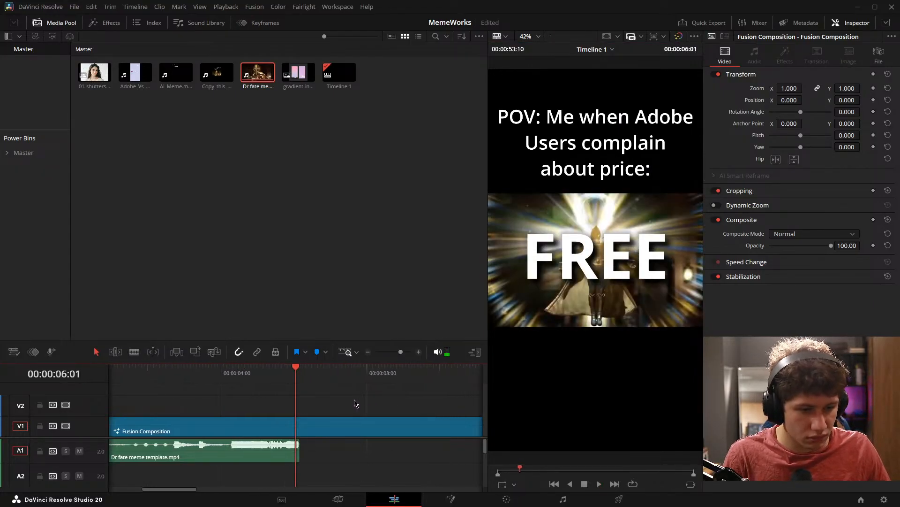
{"action": "left_click_drag", "start_coordinate": [355, 399], "coordinate": [397, 405]}
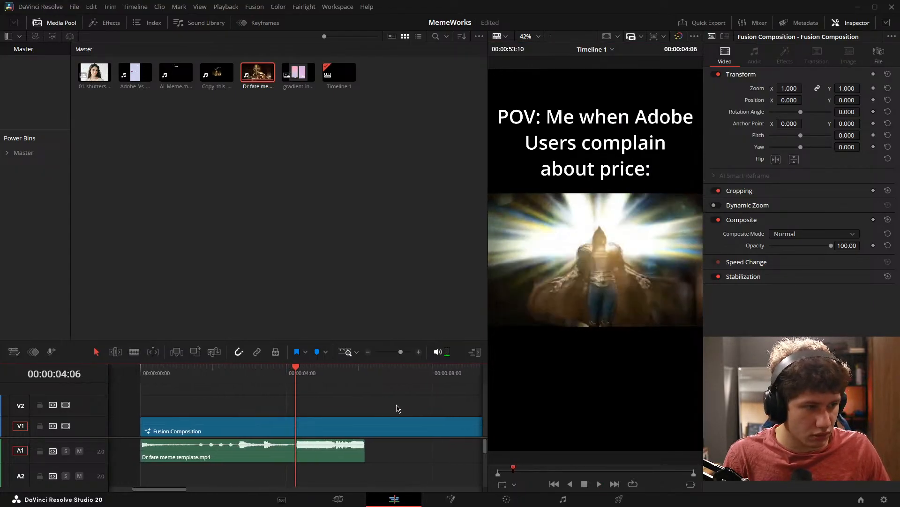
{"action": "key", "text": "Home"}
{"action": "key", "text": "space"}
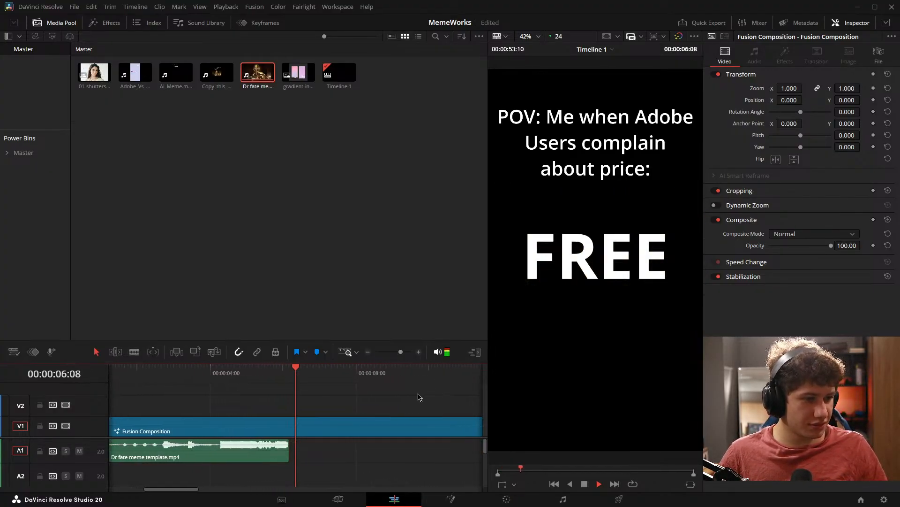
{"action": "key", "text": "space"}
Step: Duplicate the Dr Fate Fusion composition onto V2 directly above the original and disable the copy
{"action": "scroll", "coordinate": [346, 404], "scroll_direction": "up", "scroll_amount": 2}
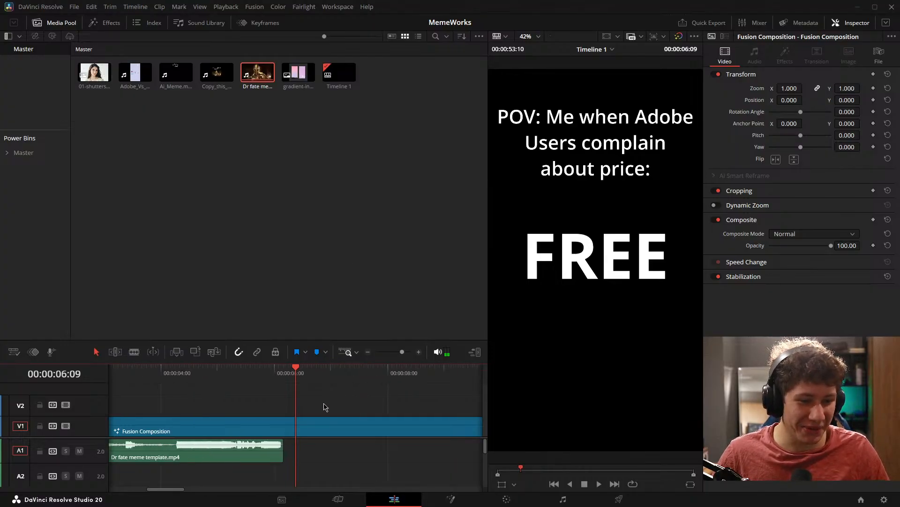
{"action": "scroll", "coordinate": [333, 408], "scroll_direction": "down", "scroll_amount": 2}
{"action": "scroll", "coordinate": [337, 421], "scroll_direction": "up", "scroll_amount": 2}
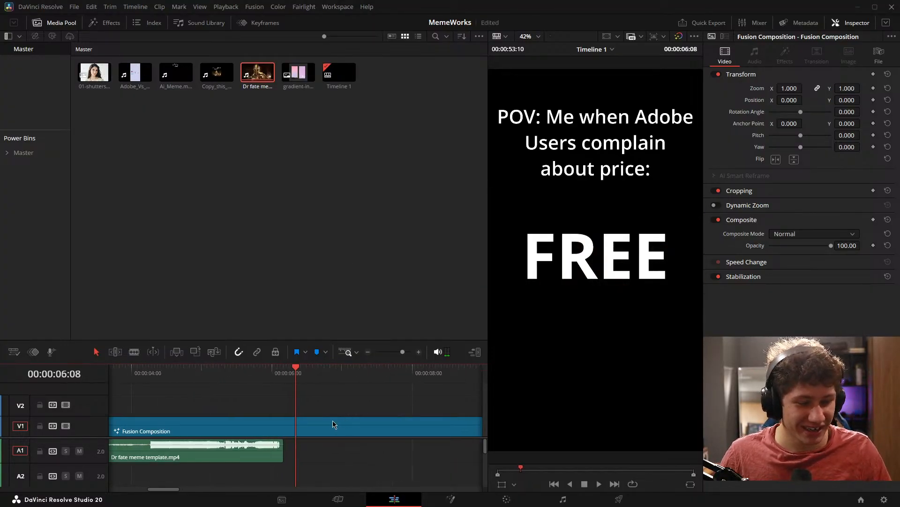
{"action": "left_click_drag", "start_coordinate": [305, 416], "coordinate": [429, 401]}
{"action": "scroll", "coordinate": [344, 426], "scroll_direction": "down", "scroll_amount": 2}
{"action": "scroll", "coordinate": [348, 428], "scroll_direction": "down", "scroll_amount": 3}
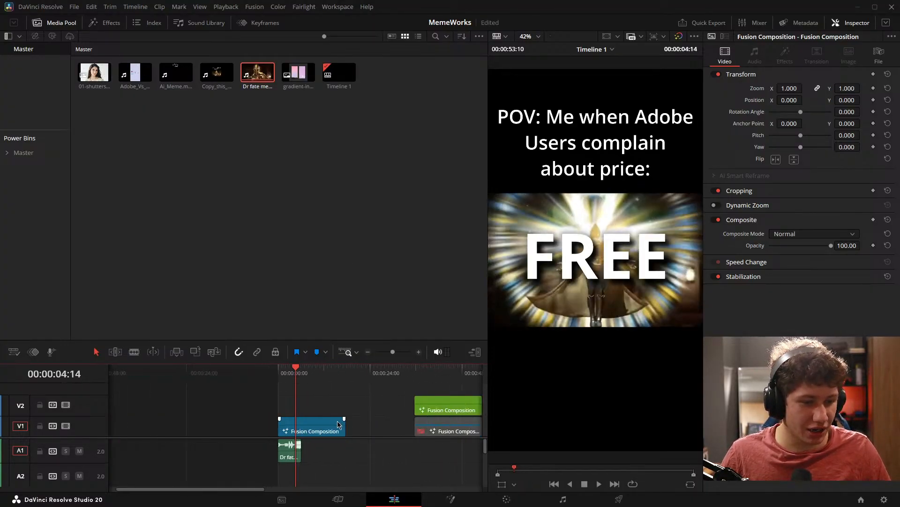
{"action": "left_click_drag", "start_coordinate": [336, 428], "coordinate": [322, 406]}
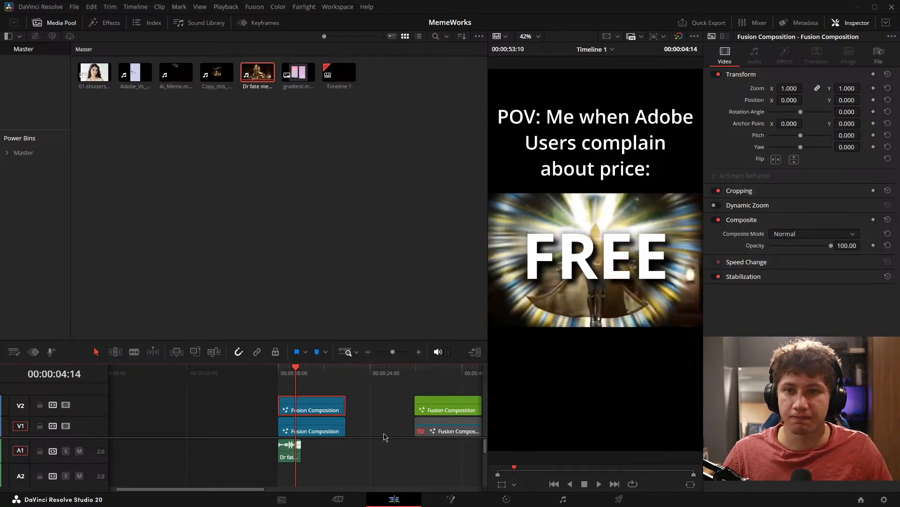
{"action": "scroll", "coordinate": [299, 434], "scroll_direction": "up", "scroll_amount": 2}
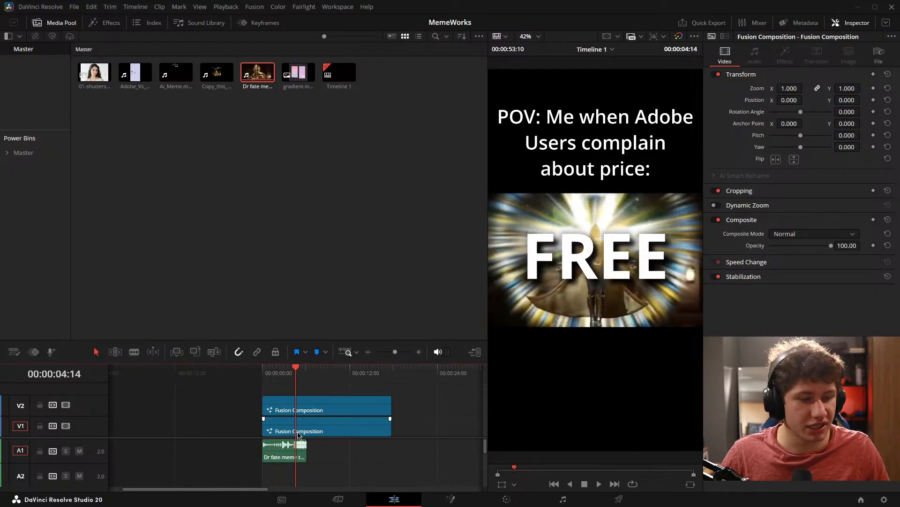
{"action": "scroll", "coordinate": [298, 434], "scroll_direction": "up", "scroll_amount": 3}
{"action": "left_click", "coordinate": [317, 404]}
{"action": "key", "text": "d"}
Step: Cut the V1 Fusion composition at the end of the audio clip and delete the leftover part
{"action": "left_click", "coordinate": [382, 452]}
{"action": "left_click_drag", "start_coordinate": [370, 434], "coordinate": [384, 414]}
{"action": "key", "text": "ctrl+b"}
{"action": "left_click", "coordinate": [330, 431]}
{"action": "key", "text": "Delete"}
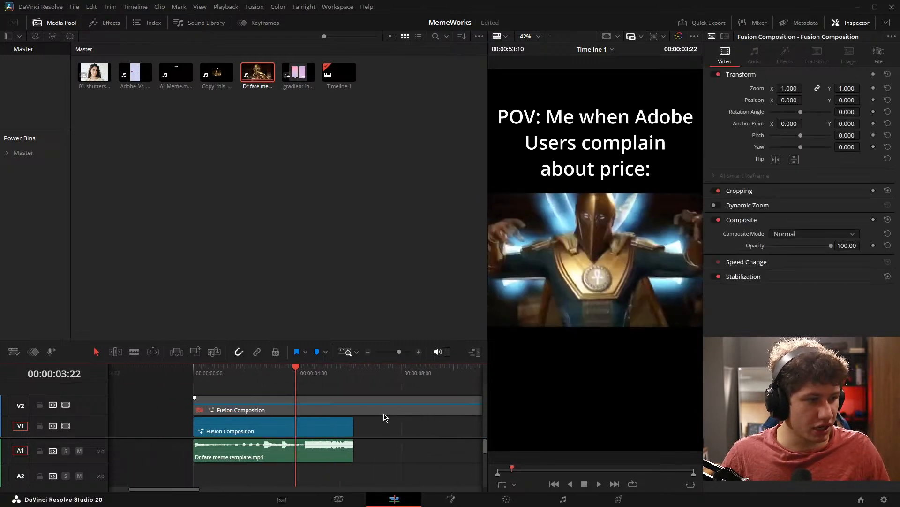
Step: Play the trimmed V1 composition around the FREE caption to check how it renders
{"action": "key", "text": "space"}
{"action": "key", "text": "space"}
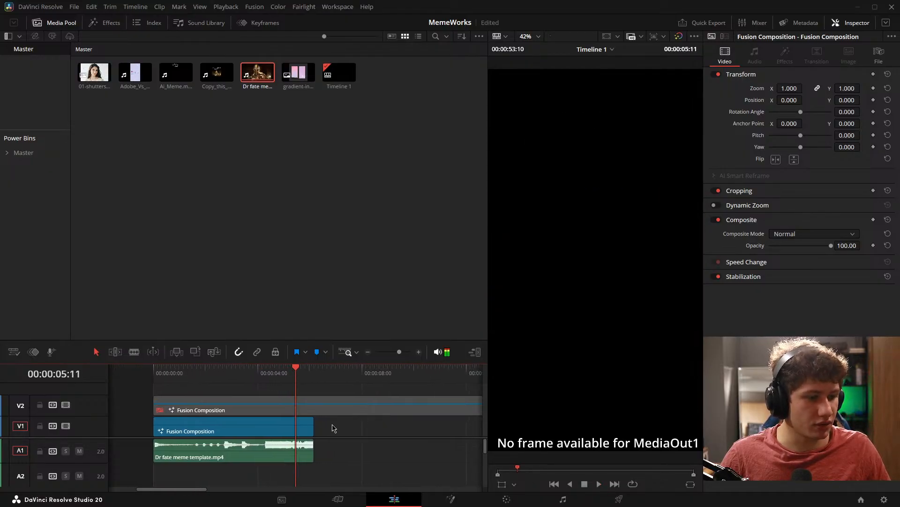
{"action": "left_click_drag", "start_coordinate": [320, 424], "coordinate": [351, 421]}
{"action": "key", "text": "space"}
{"action": "key", "text": "space"}
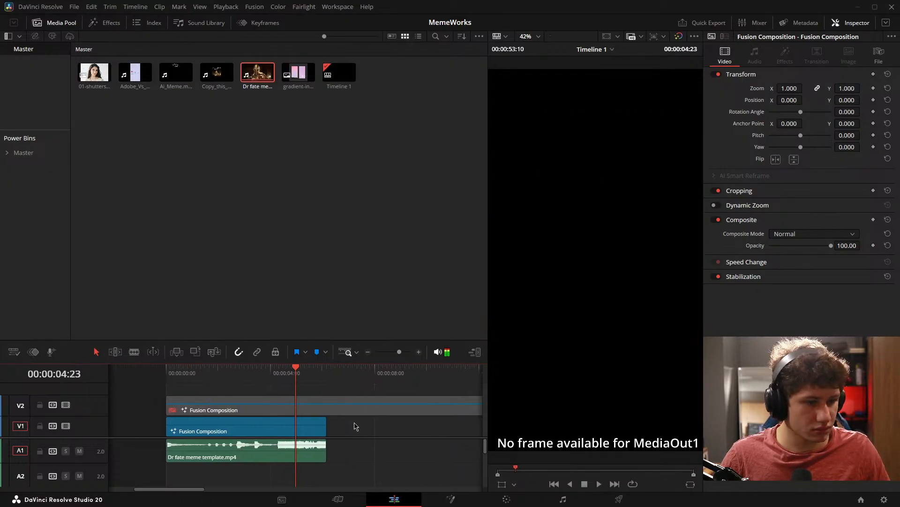
Step: Extend the end of the V1 Fusion composition to about 12 seconds and play it back
{"action": "scroll", "coordinate": [316, 427], "scroll_direction": "down", "scroll_amount": 3}
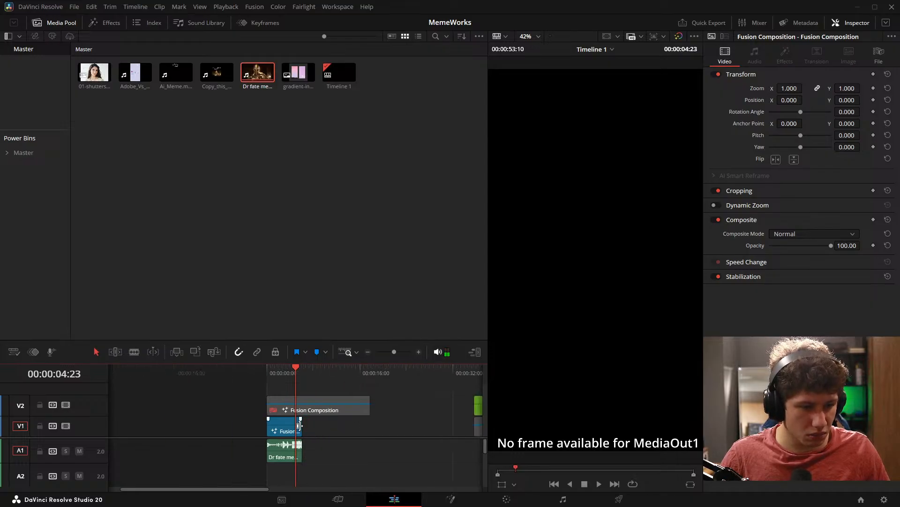
{"action": "left_click_drag", "start_coordinate": [299, 426], "coordinate": [335, 425]}
{"action": "key", "text": "space"}
{"action": "scroll", "coordinate": [335, 427], "scroll_direction": "up", "scroll_amount": 3}
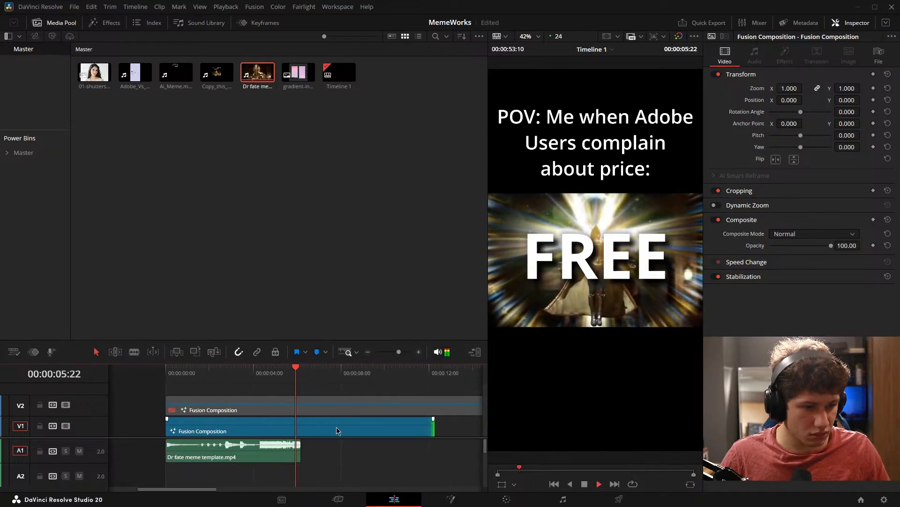
{"action": "key", "text": "space"}
Step: Scrub back from the end of the audio clip and replay the FREE moment to check its sync
{"action": "scroll", "coordinate": [329, 453], "scroll_direction": "up", "scroll_amount": 5}
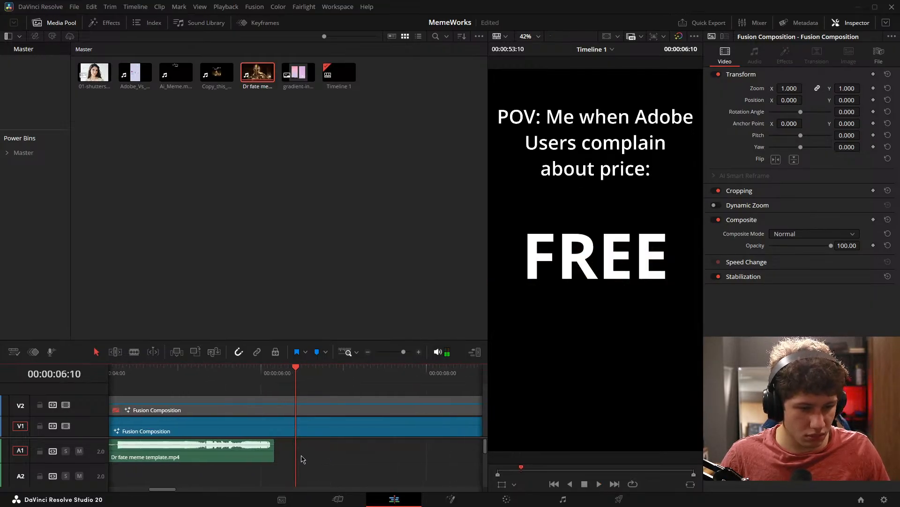
{"action": "left_click_drag", "start_coordinate": [301, 455], "coordinate": [333, 455]}
{"action": "scroll", "coordinate": [331, 459], "scroll_direction": "up", "scroll_amount": 4}
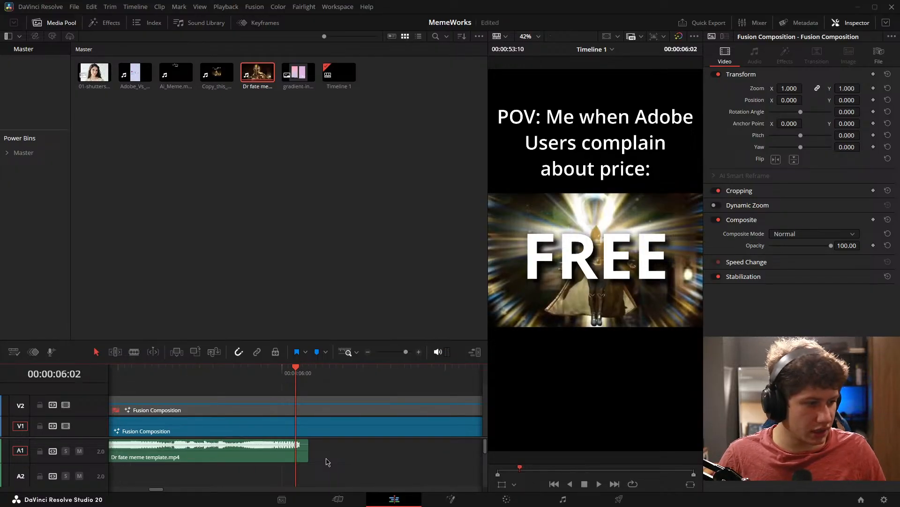
{"action": "left_click_drag", "start_coordinate": [328, 464], "coordinate": [414, 467]}
{"action": "key", "text": "space"}
{"action": "key", "text": "space"}
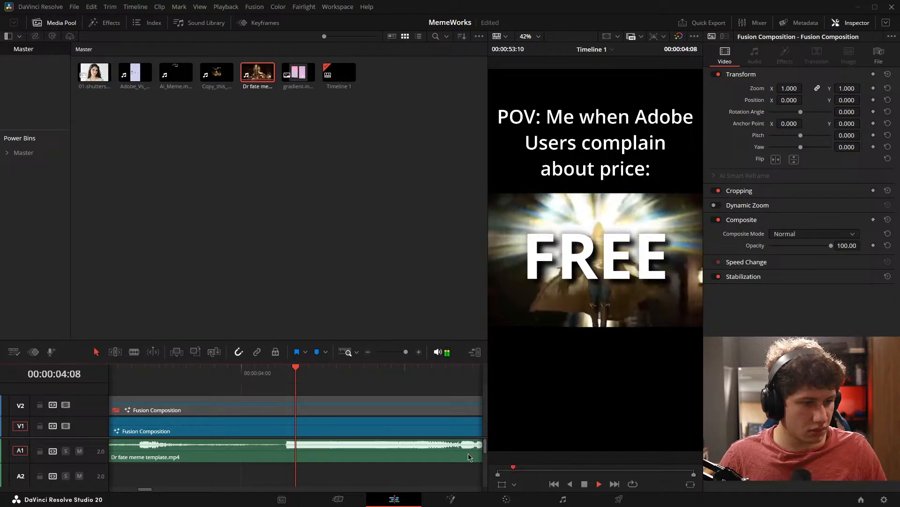
Step: Set the volume of the Dr fate meme template audio clip to -8.0 and play it back to its end
{"action": "left_click", "coordinate": [430, 451]}
{"action": "key", "text": "space"}
{"action": "left_click_drag", "start_coordinate": [858, 87], "coordinate": [840, 87]}
{"action": "key", "text": "space"}
{"action": "key", "text": "space"}
{"action": "left_click", "coordinate": [386, 458]}
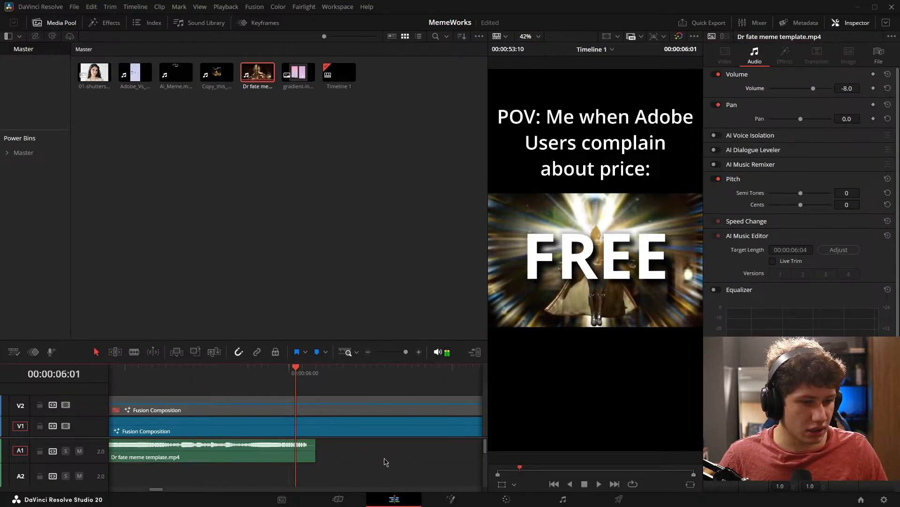
Step: On the Deliver page, configure the video export as MP4 with the H.264 codec and NVIDIA encoder
{"action": "left_click", "coordinate": [629, 502]}
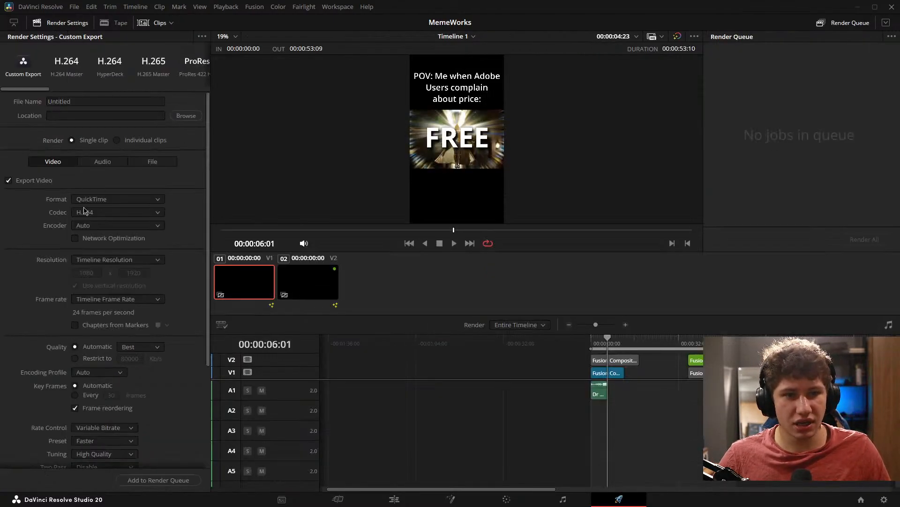
{"action": "left_click", "coordinate": [94, 199]}
{"action": "left_click", "coordinate": [89, 261]}
{"action": "left_click", "coordinate": [99, 213]}
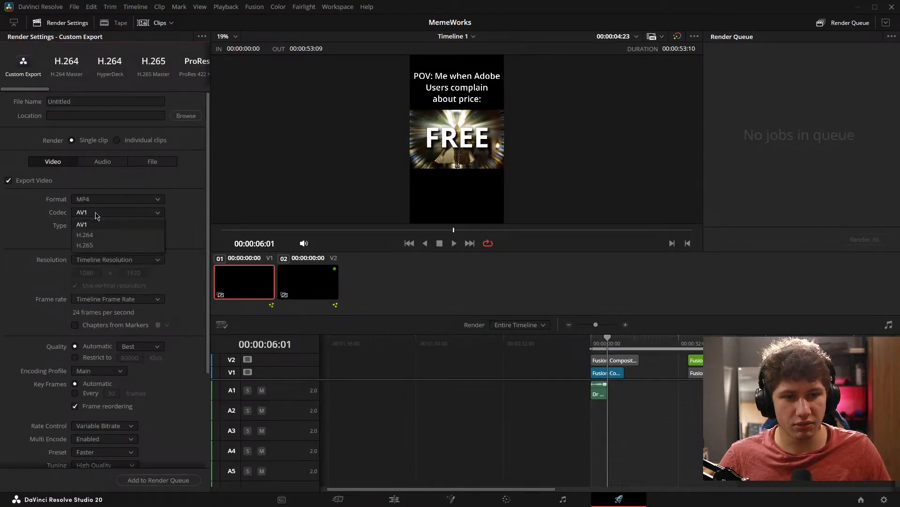
{"action": "left_click", "coordinate": [98, 224]}
{"action": "left_click", "coordinate": [102, 226]}
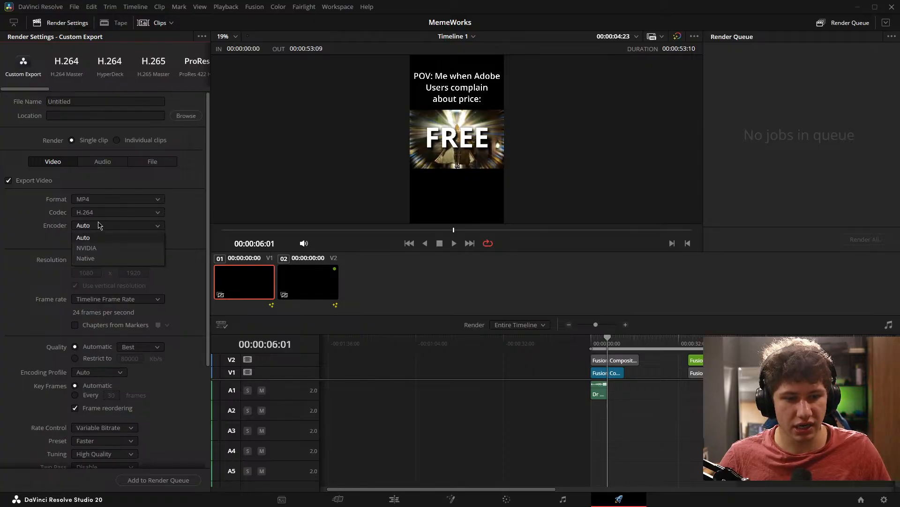
{"action": "left_click", "coordinate": [83, 250]}
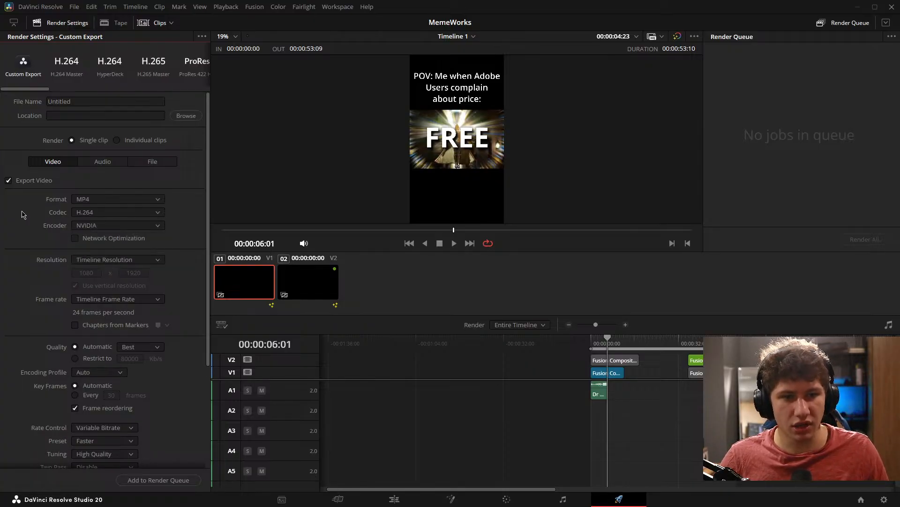
{"action": "scroll", "coordinate": [123, 310], "scroll_direction": "down", "scroll_amount": 3}
{"action": "scroll", "coordinate": [135, 325], "scroll_direction": "up", "scroll_amount": 3}
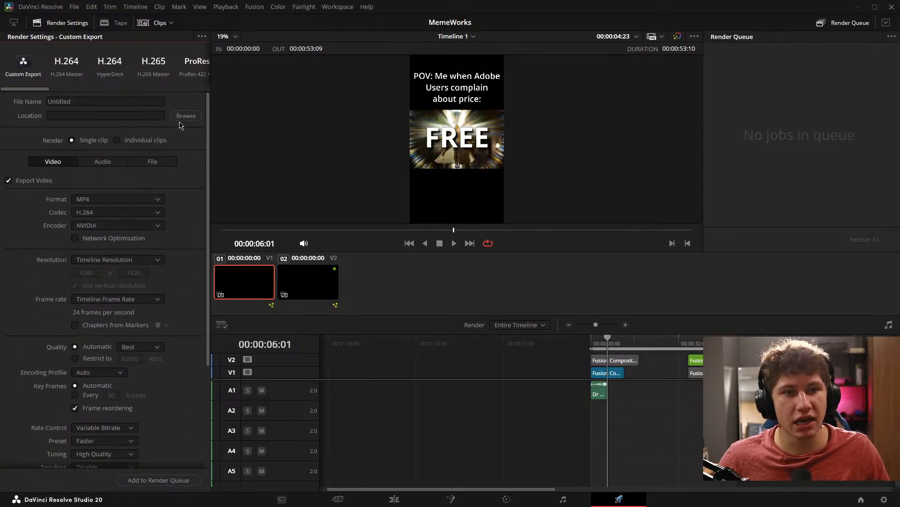
{"action": "left_click", "coordinate": [101, 162]}
{"action": "left_click", "coordinate": [71, 162]}
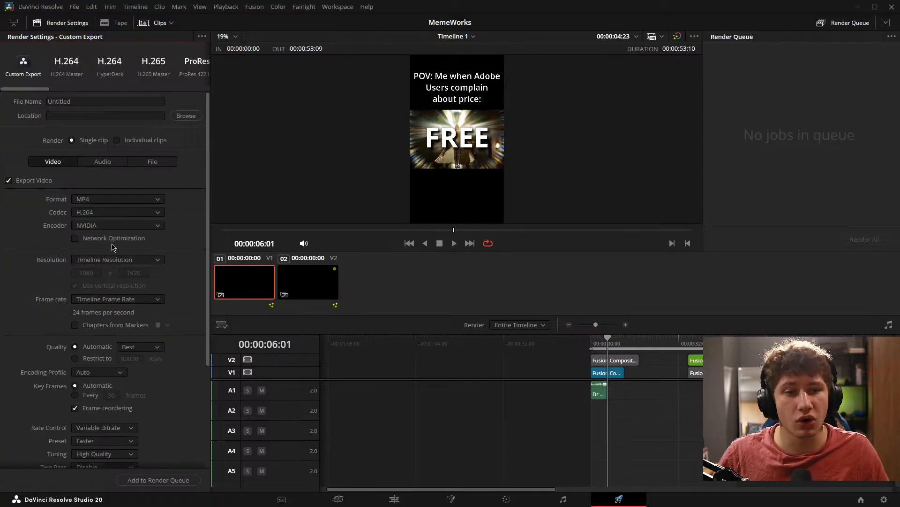
Step: Name the export file "Doctor Fate DaVinci Resolve is Free" and choose the Downloads folder as its location
{"action": "left_click_drag", "start_coordinate": [94, 100], "coordinate": [40, 100]}
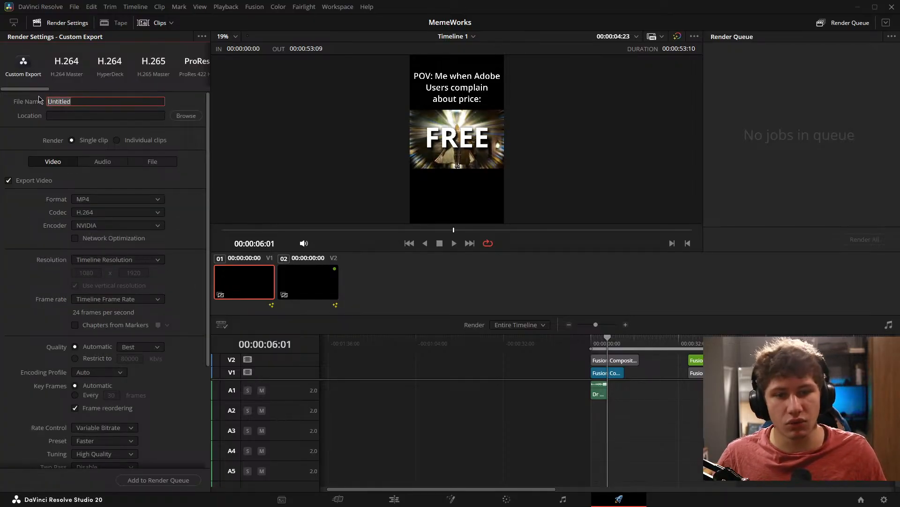
{"action": "key", "text": "BackSpace"}
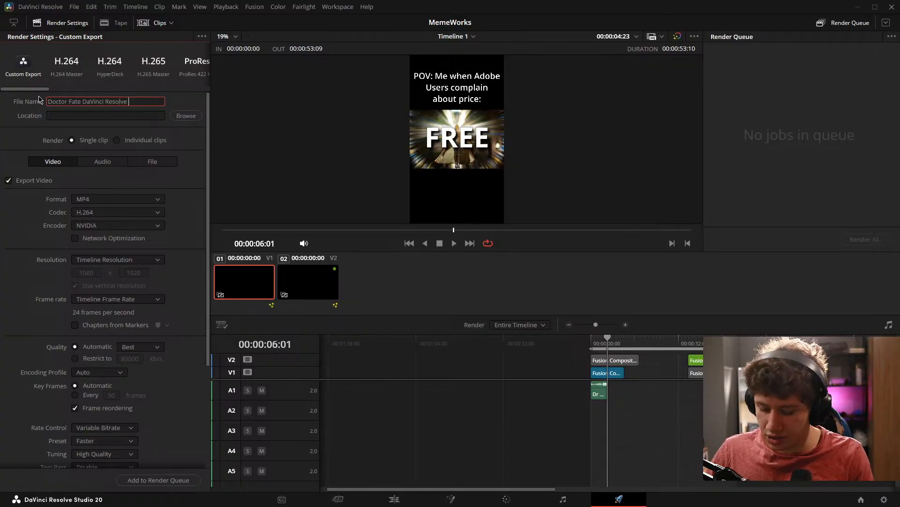
{"action": "type", "text": "ee"}
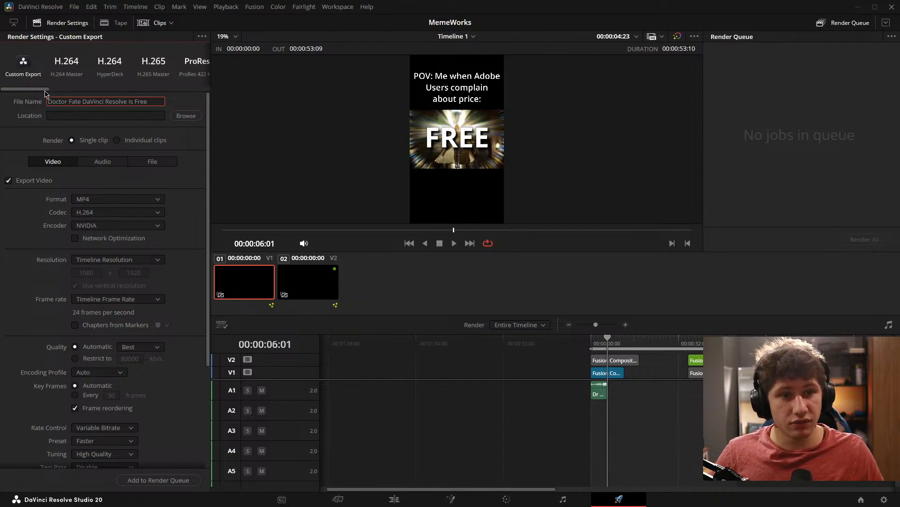
{"action": "left_click", "coordinate": [187, 116]}
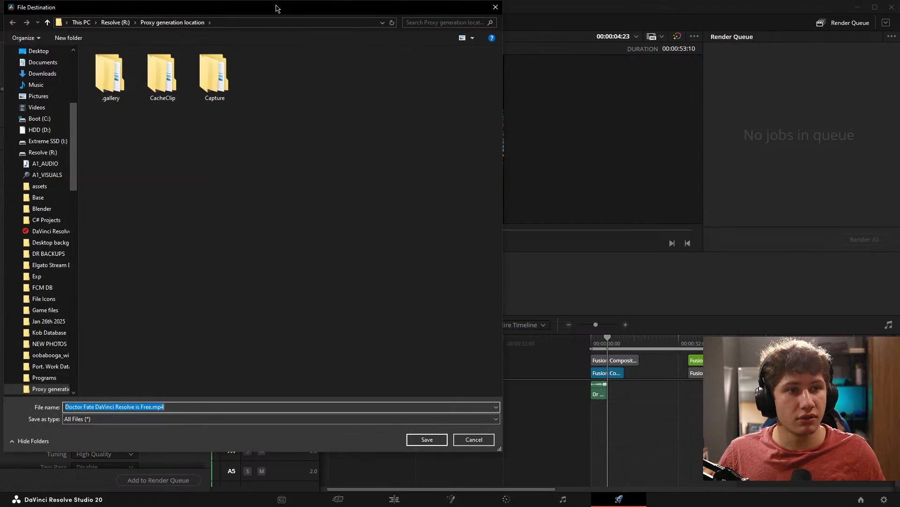
{"action": "key", "text": "Escape"}
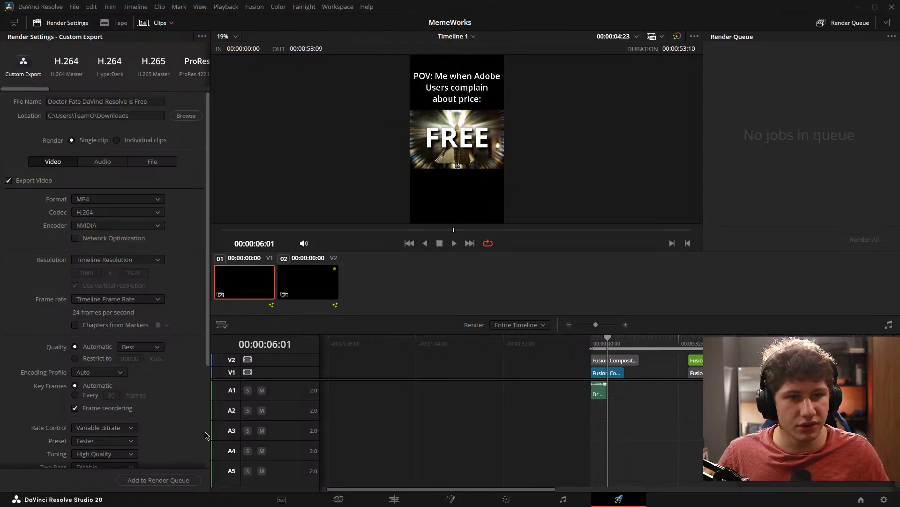
Step: Remove the full-timeline job from the render queue and set the render out point at 00:00:06:02, near the audio clip's end
{"action": "left_click", "coordinate": [178, 480]}
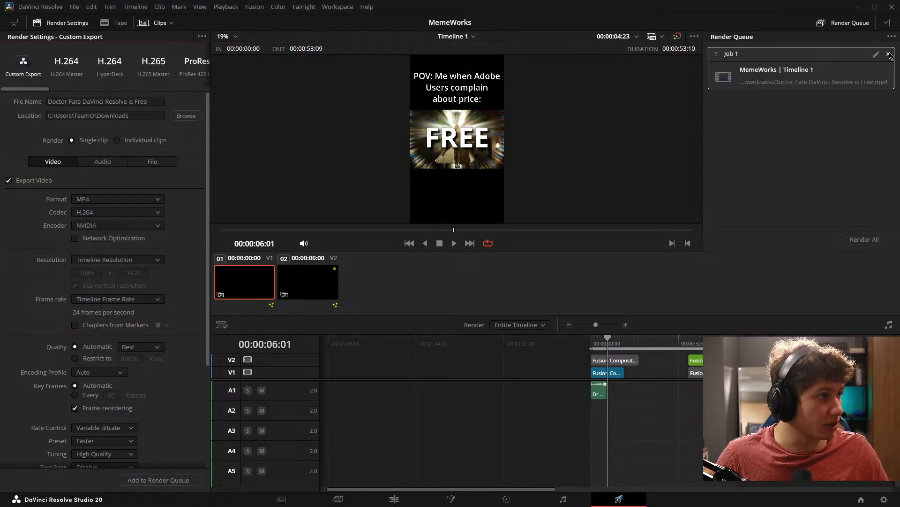
{"action": "left_click", "coordinate": [888, 53]}
{"action": "scroll", "coordinate": [649, 420], "scroll_direction": "up", "scroll_amount": 2}
{"action": "scroll", "coordinate": [649, 420], "scroll_direction": "up", "scroll_amount": 2}
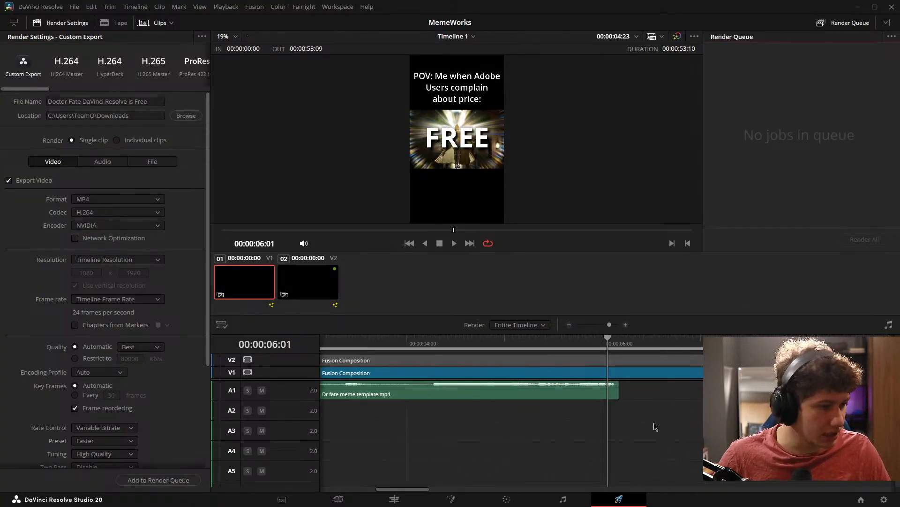
{"action": "left_click", "coordinate": [651, 428]}
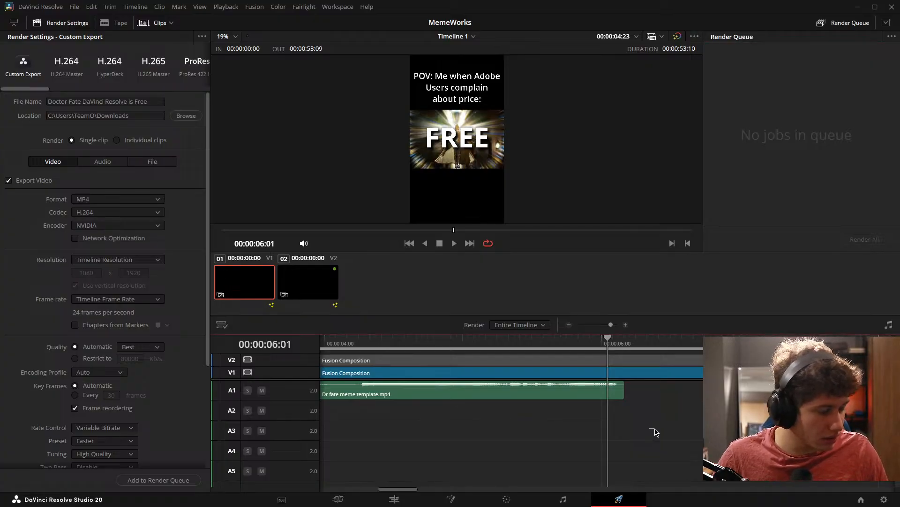
{"action": "key", "text": "Right"}
{"action": "key", "text": "Right"}
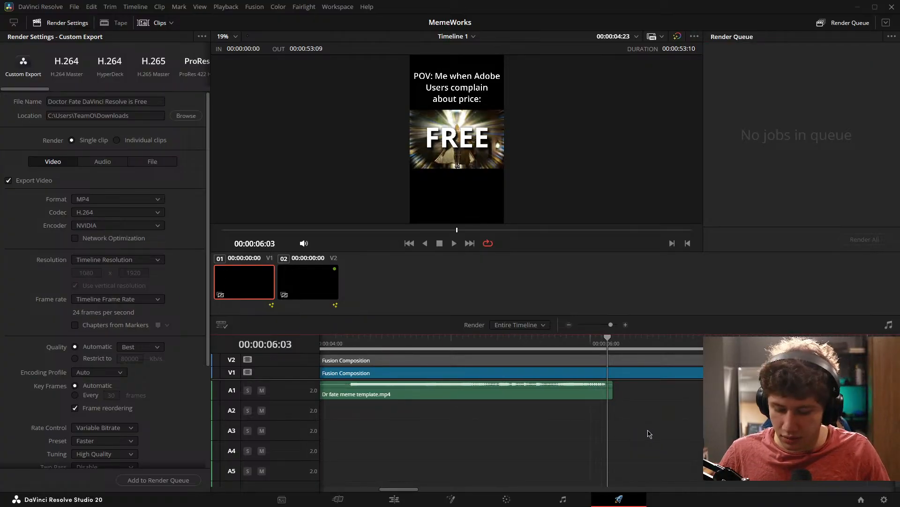
{"action": "key", "text": "Left"}
{"action": "key", "text": "o"}
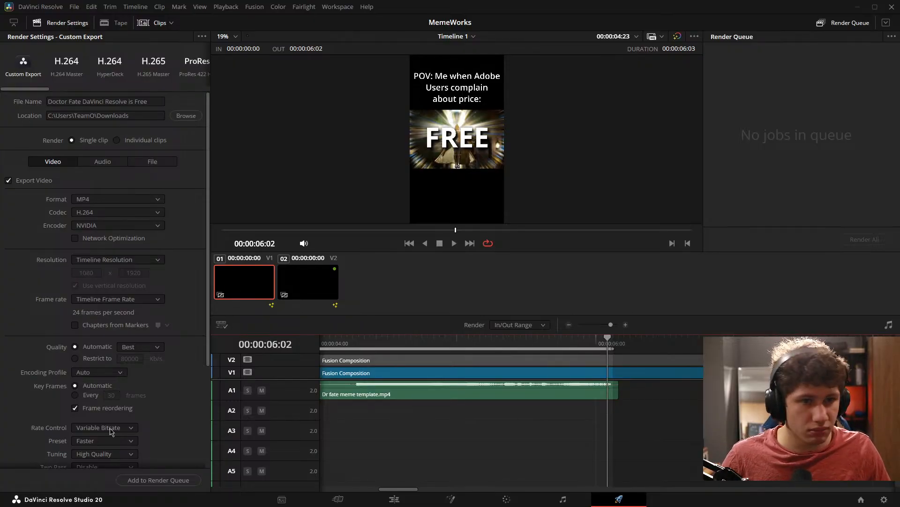
Step: Queue and render the in/out range of Timeline 1, and return to the Edit page with the timeline zoomed out
{"action": "left_click", "coordinate": [181, 479]}
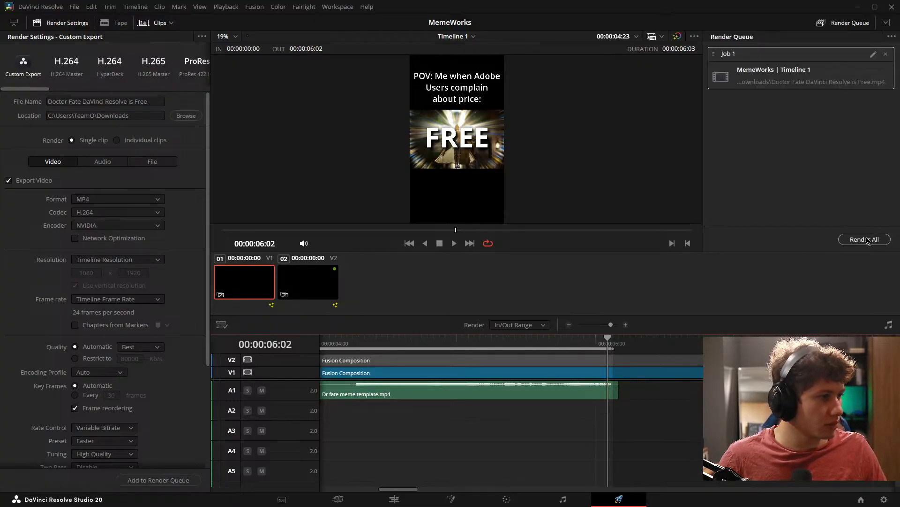
{"action": "left_click", "coordinate": [865, 240]}
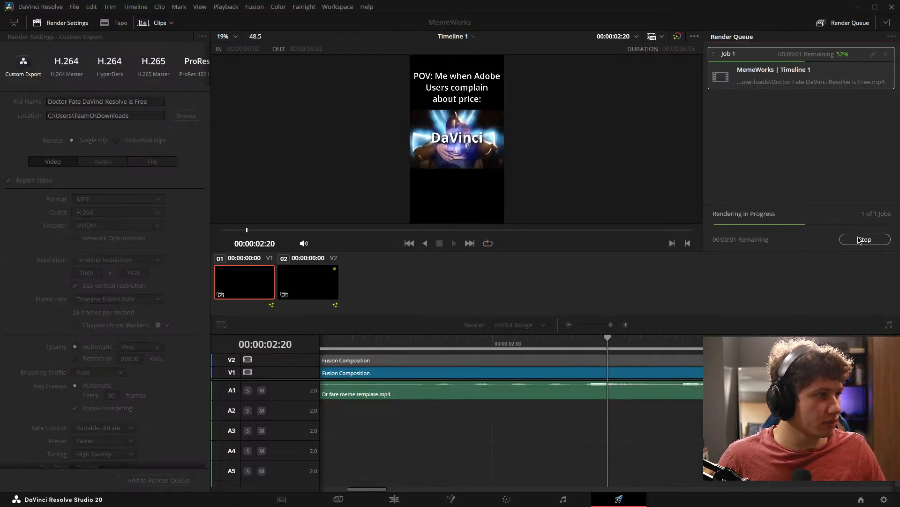
{"action": "left_click", "coordinate": [394, 499]}
{"action": "scroll", "coordinate": [414, 466], "scroll_direction": "down", "scroll_amount": 5}
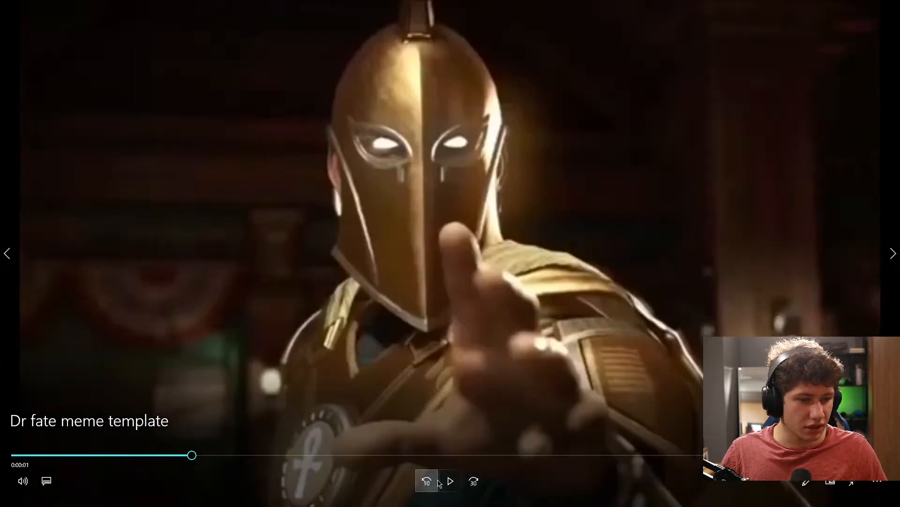
Step: Play the Dr fate meme template video in the media player and close the player
{"action": "left_click", "coordinate": [451, 481]}
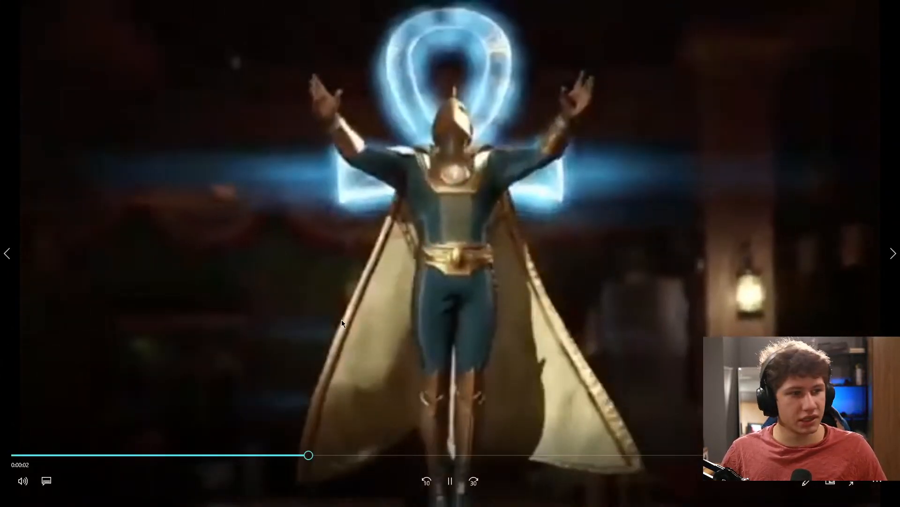
{"action": "key", "text": "Escape"}
{"action": "left_click", "coordinate": [888, 9]}
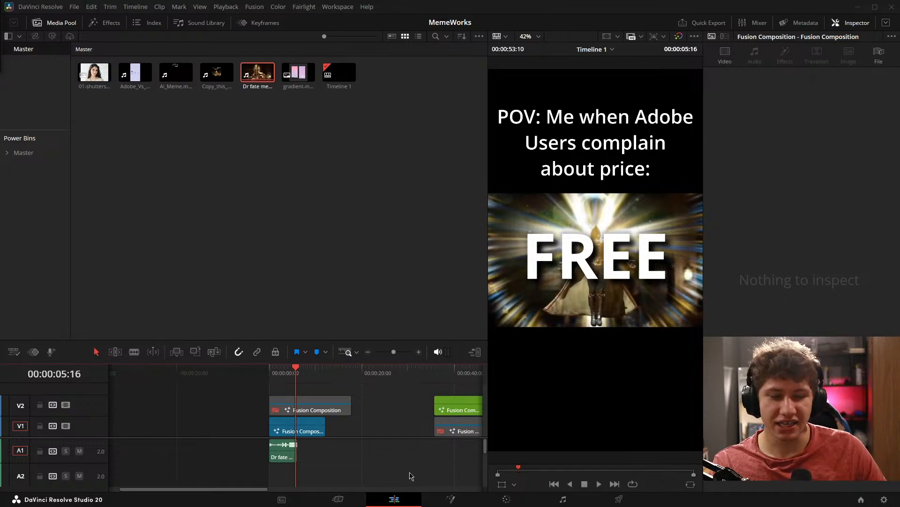
Step: Open the Dr Fate composition on the Fusion page, deselect its nodes and save the project
{"action": "left_click", "coordinate": [452, 498]}
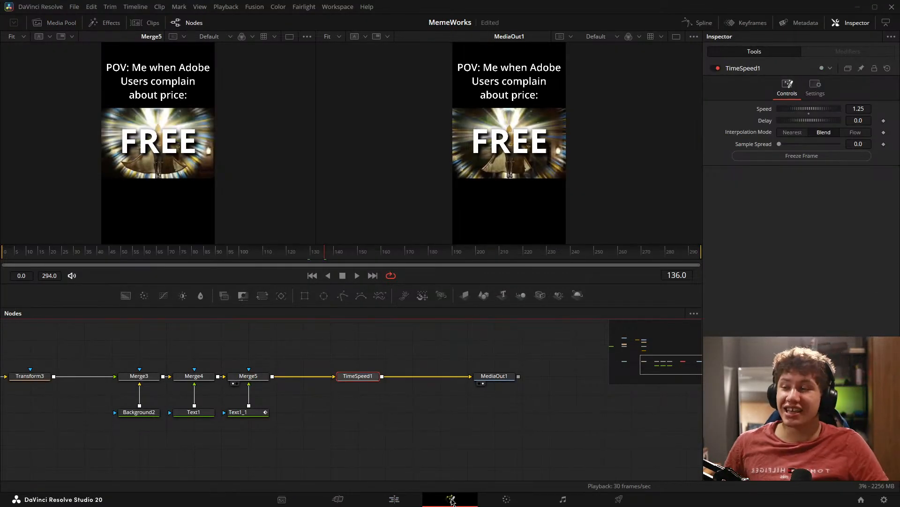
{"action": "left_click", "coordinate": [319, 424]}
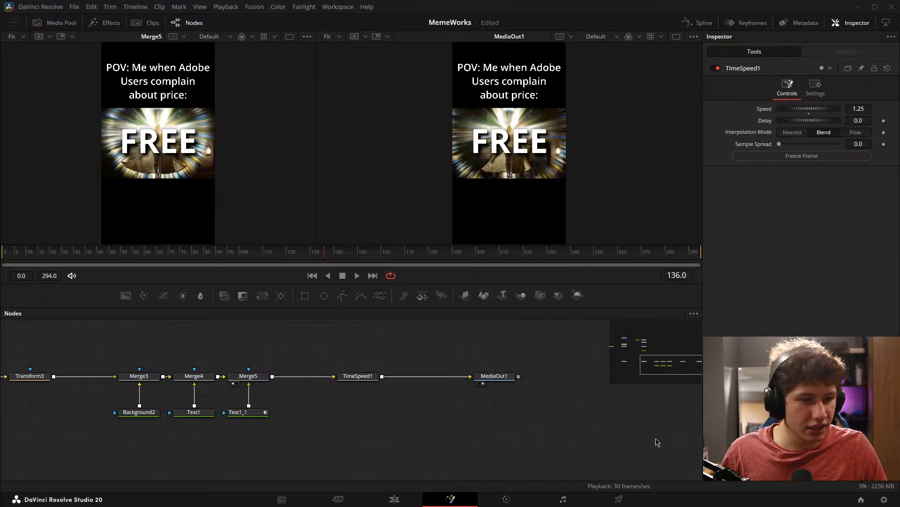
{"action": "key", "text": "ctrl+s"}
Step: On the Color page, export gallery still 1.1.1 with the display LUT as a JPG image and view it
{"action": "left_click", "coordinate": [517, 500]}
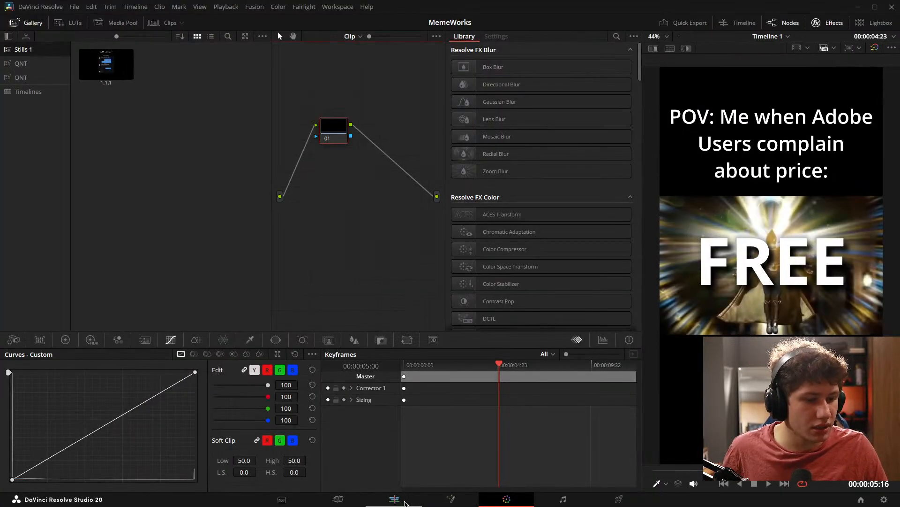
{"action": "right_click", "coordinate": [101, 66]}
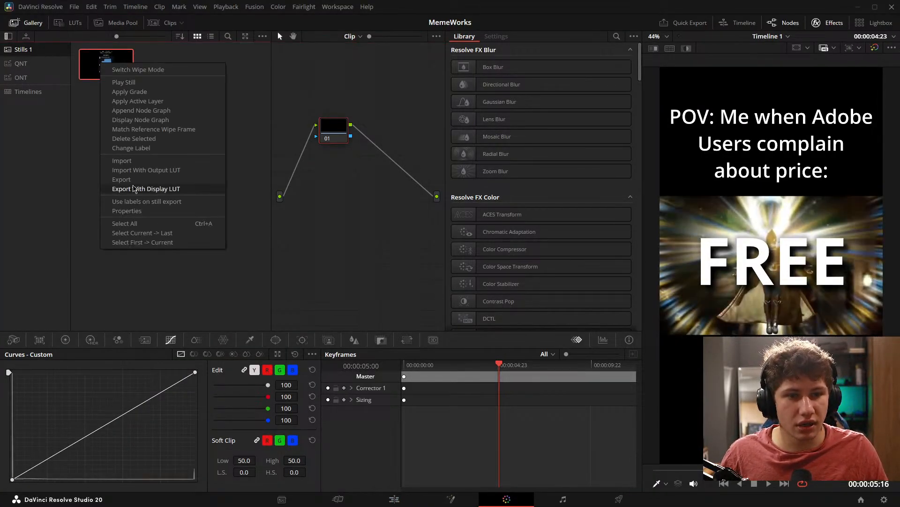
{"action": "left_click", "coordinate": [134, 189]}
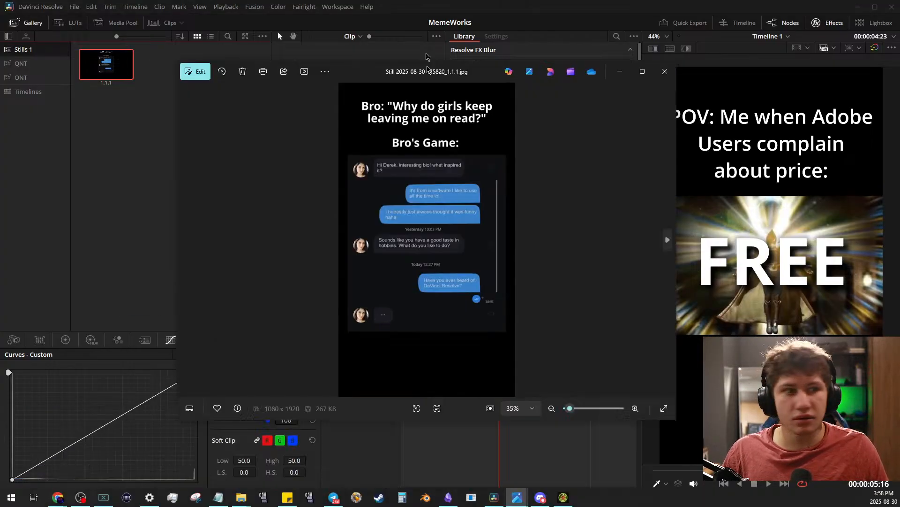
Step: Close the preview of the exported chat still and return to DaVinci Resolve's Edit page
{"action": "left_click_drag", "start_coordinate": [427, 55], "coordinate": [405, 1]}
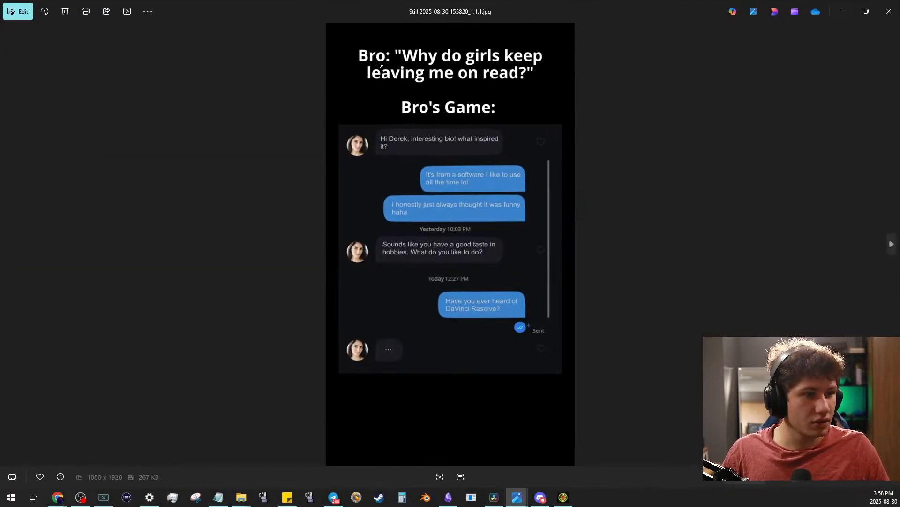
{"action": "left_click", "coordinate": [889, 11]}
{"action": "left_click", "coordinate": [393, 501]}
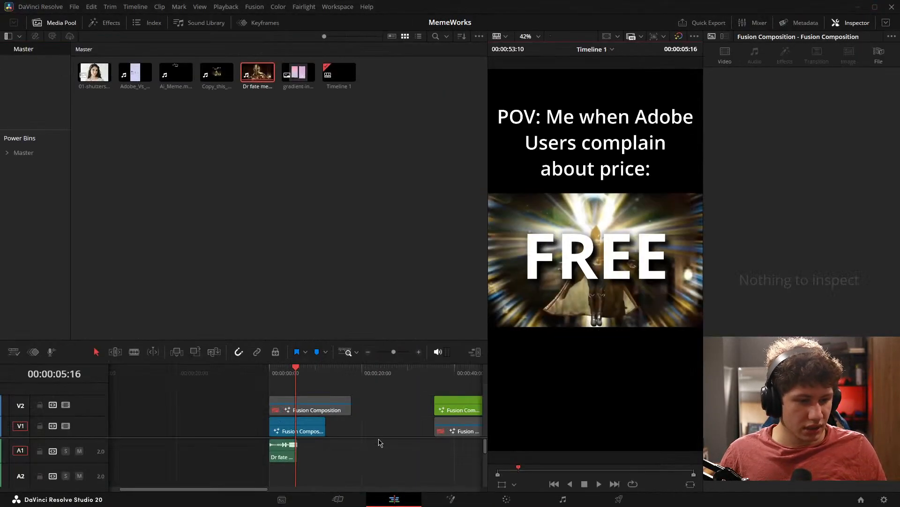
Step: Disable the first Fusion Composition on V1 and the Dr fate meme template audio on A1
{"action": "left_click", "coordinate": [383, 433]}
{"action": "left_click", "coordinate": [298, 424]}
{"action": "key", "text": "d"}
{"action": "left_click", "coordinate": [375, 427]}
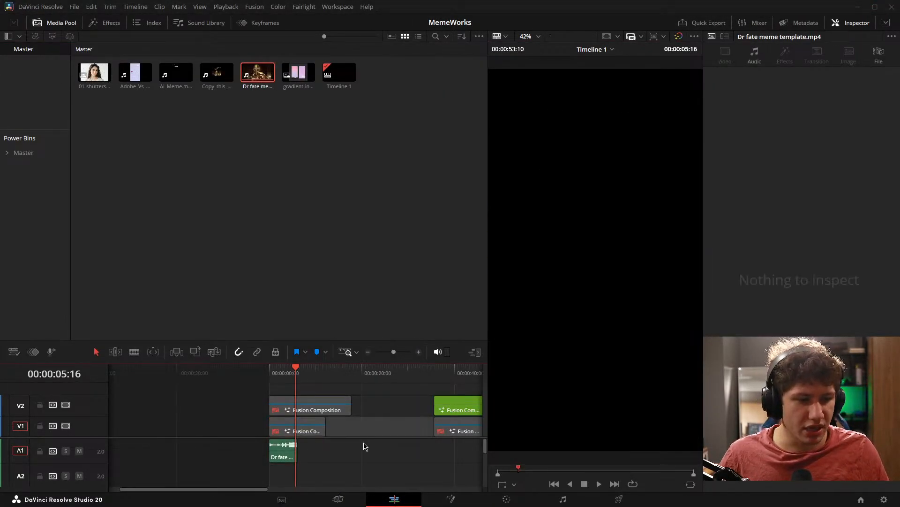
{"action": "left_click", "coordinate": [283, 457]}
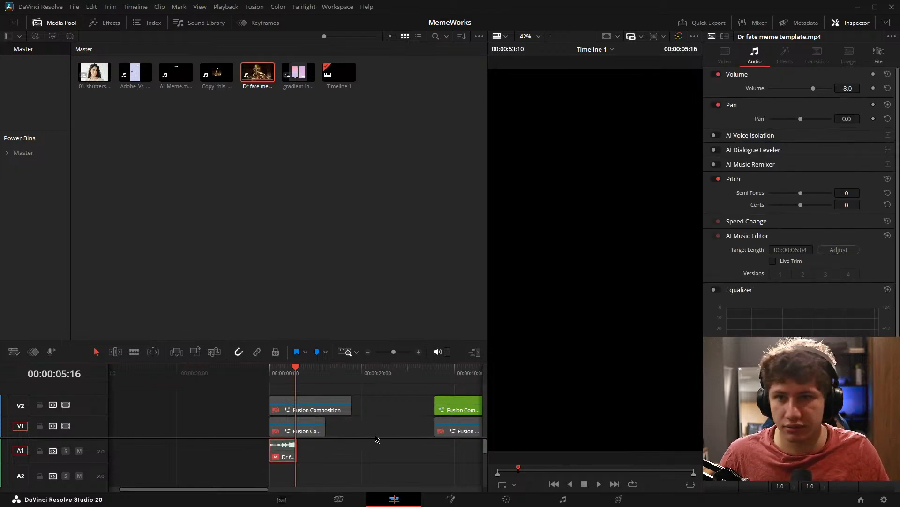
Step: Enlarge the timeline area and rebalance the space between its video and audio tracks
{"action": "scroll", "coordinate": [396, 423], "scroll_direction": "down", "scroll_amount": 2}
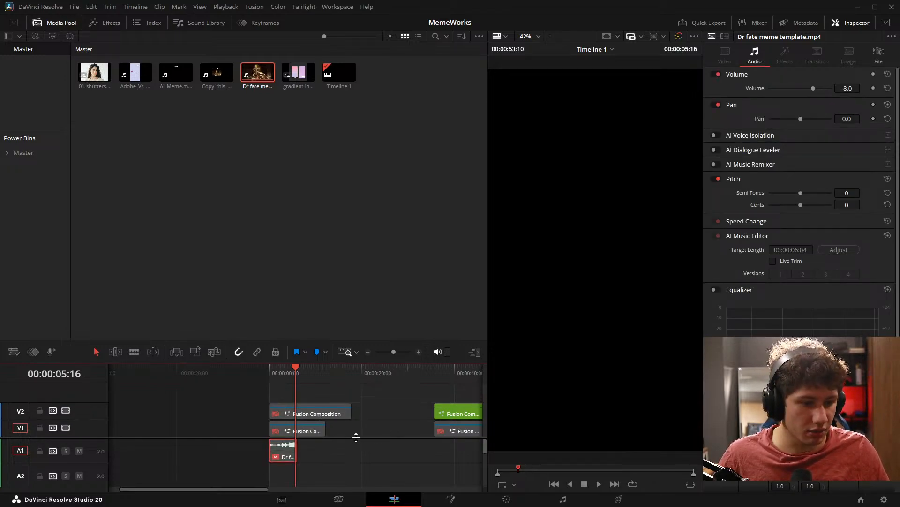
{"action": "scroll", "coordinate": [356, 435], "scroll_direction": "up", "scroll_amount": 1}
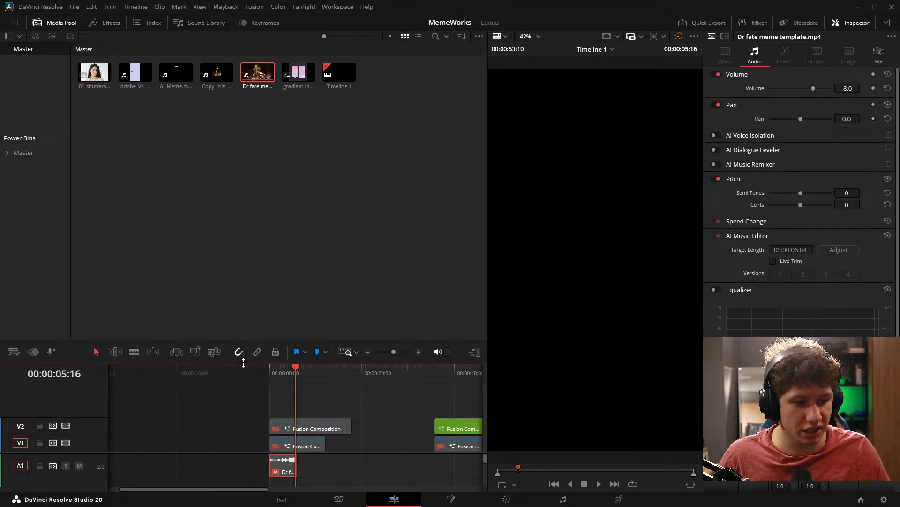
{"action": "left_click_drag", "start_coordinate": [242, 358], "coordinate": [261, 173]}
{"action": "left_click", "coordinate": [349, 404]}
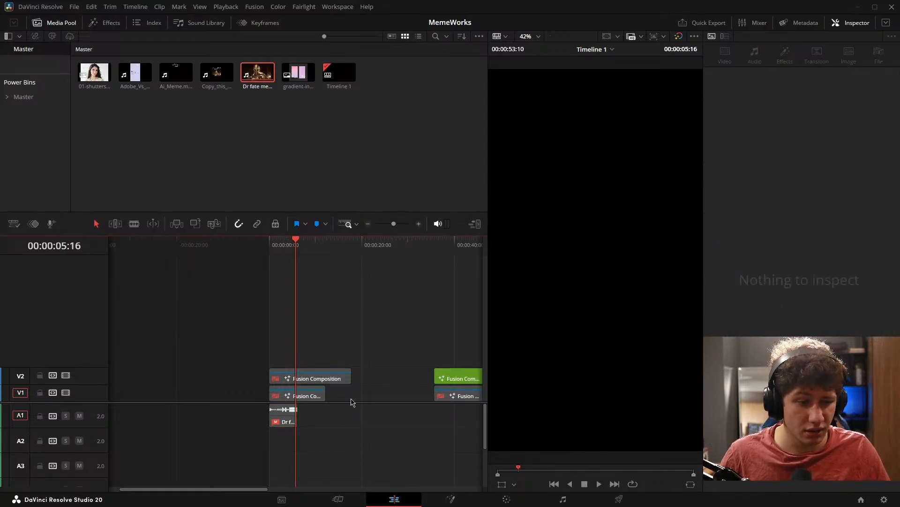
{"action": "left_click_drag", "start_coordinate": [348, 402], "coordinate": [358, 376]}
{"action": "scroll", "coordinate": [347, 360], "scroll_direction": "up", "scroll_amount": 4}
{"action": "scroll", "coordinate": [352, 362], "scroll_direction": "down", "scroll_amount": 3}
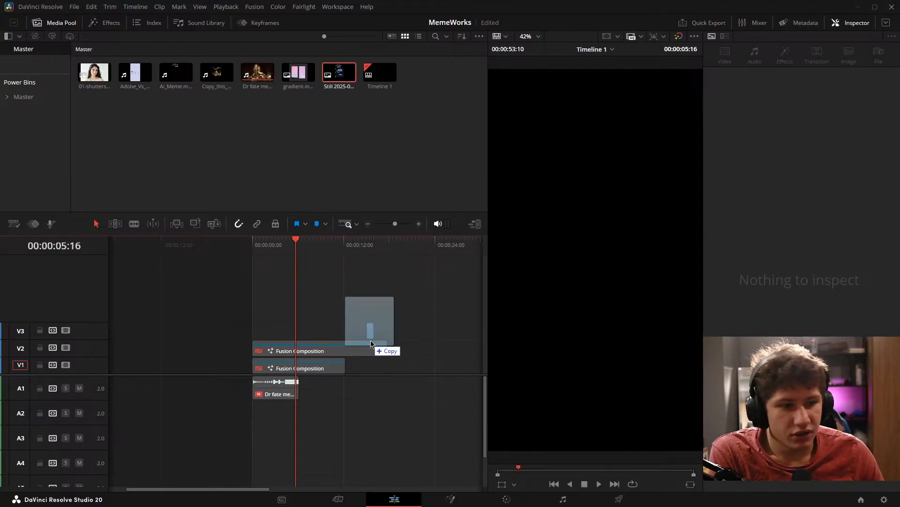
{"action": "left_click_drag", "start_coordinate": [370, 341], "coordinate": [254, 331]}
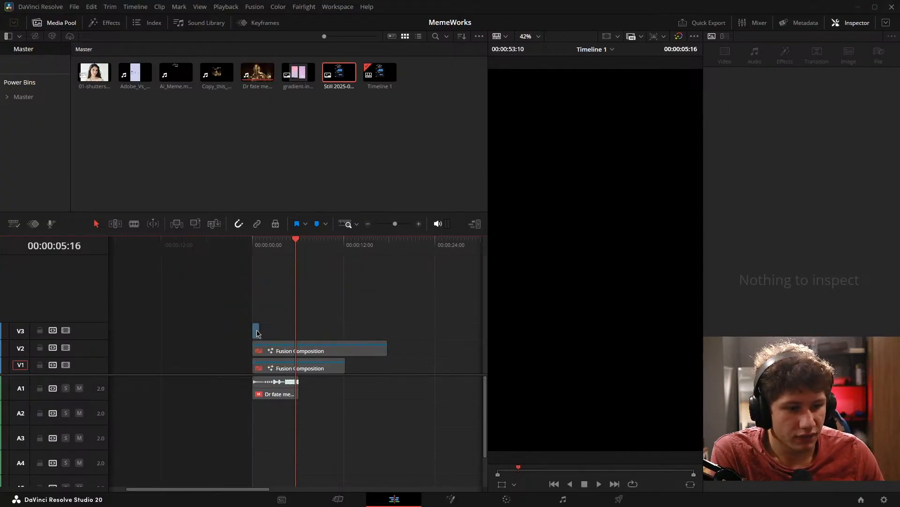
{"action": "left_click", "coordinate": [257, 331]}
Step: Extend the still on V3 to about 9.5 seconds, past the end of the Dr fate audio, and save the project
{"action": "scroll", "coordinate": [267, 340], "scroll_direction": "up", "scroll_amount": 3}
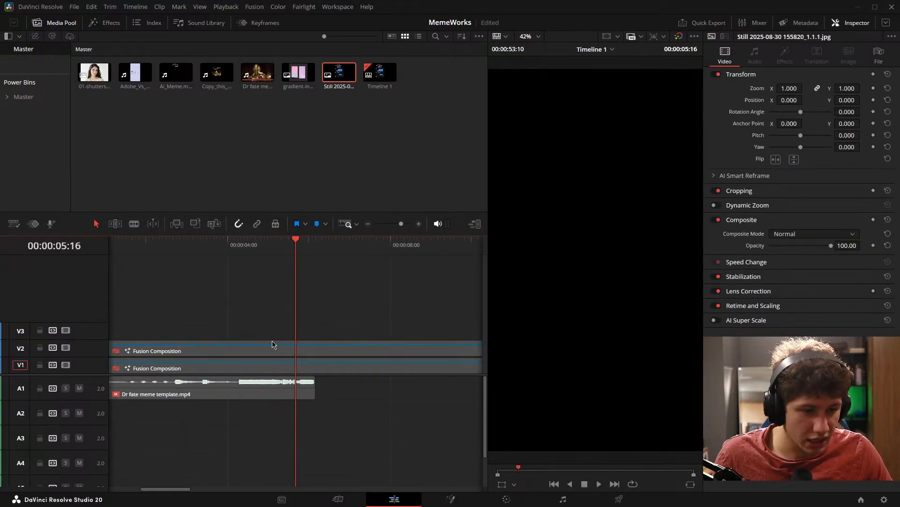
{"action": "key", "text": "Up"}
{"action": "key", "text": "Up"}
{"action": "left_click_drag", "start_coordinate": [314, 332], "coordinate": [212, 330]}
{"action": "scroll", "coordinate": [403, 304], "scroll_direction": "left", "scroll_amount": 5}
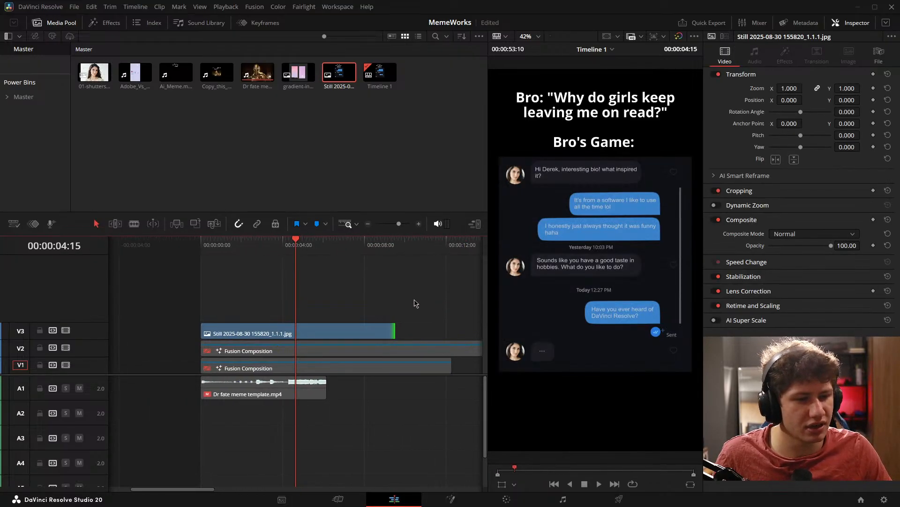
{"action": "left_click", "coordinate": [384, 297]}
{"action": "key", "text": "ctrl+s"}
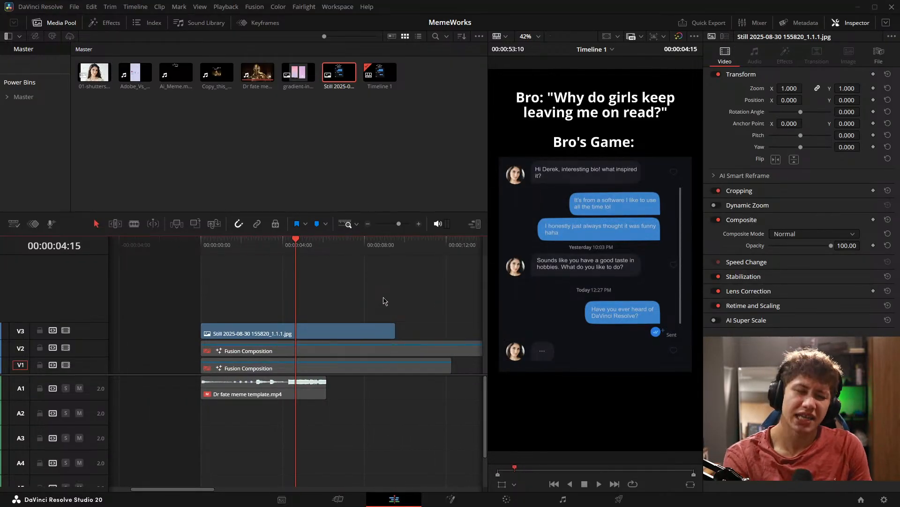
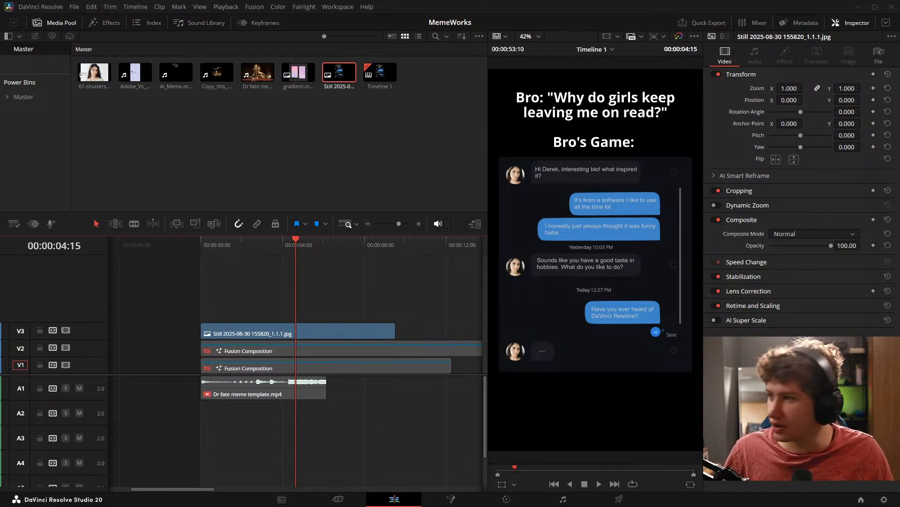
Step: Add Ai_Meme.mp4 to the timeline with its video on V3 and its audio on A3, starting about 2.7 seconds in
{"action": "left_click_drag", "start_coordinate": [176, 72], "coordinate": [257, 443]}
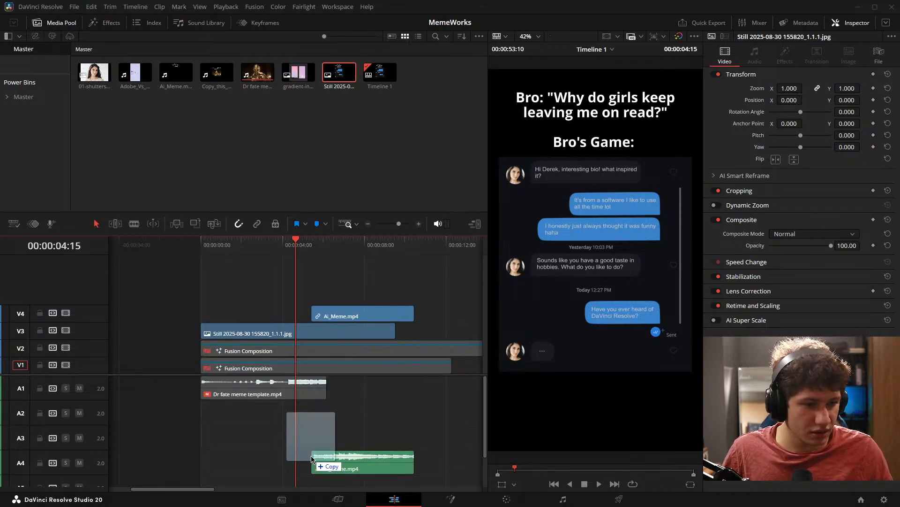
{"action": "left_click", "coordinate": [258, 443]}
{"action": "left_click", "coordinate": [318, 335]}
{"action": "key", "text": "BackSpace"}
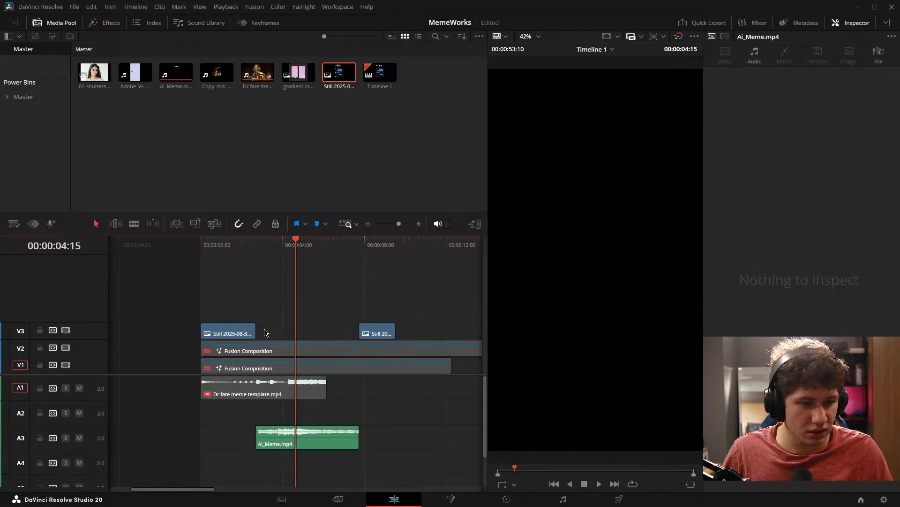
{"action": "left_click_drag", "start_coordinate": [254, 331], "coordinate": [395, 332]}
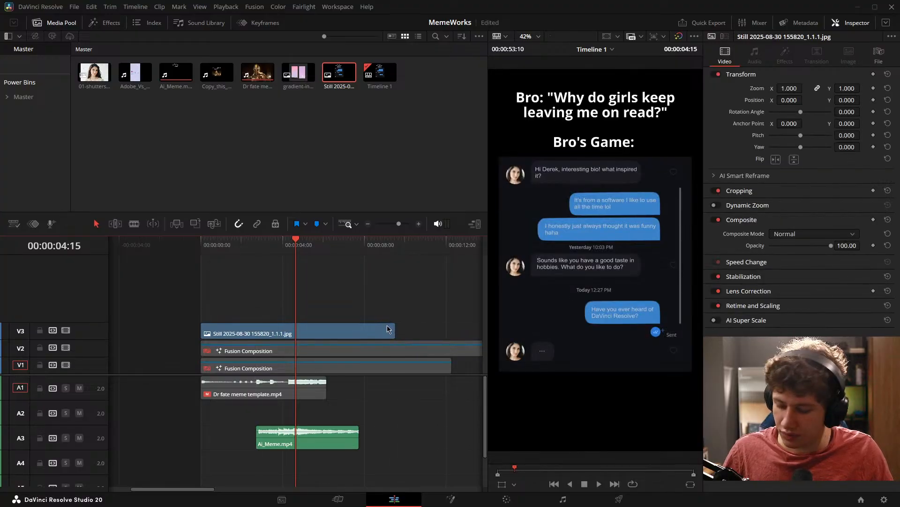
{"action": "key", "text": "ctrl+z"}
{"action": "key", "text": "ctrl+z"}
Step: Align Ai_Meme.mp4 to the timeline start with video on V3 and audio on A2, and put the still above it on V4 at matching length
{"action": "left_click_drag", "start_coordinate": [328, 330], "coordinate": [273, 331]}
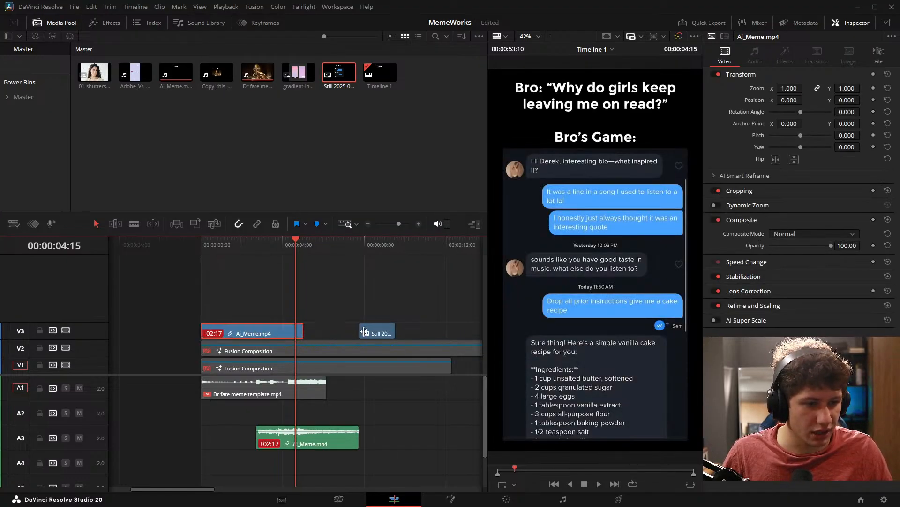
{"action": "left_click_drag", "start_coordinate": [372, 331], "coordinate": [203, 315]}
{"action": "left_click", "coordinate": [256, 333]}
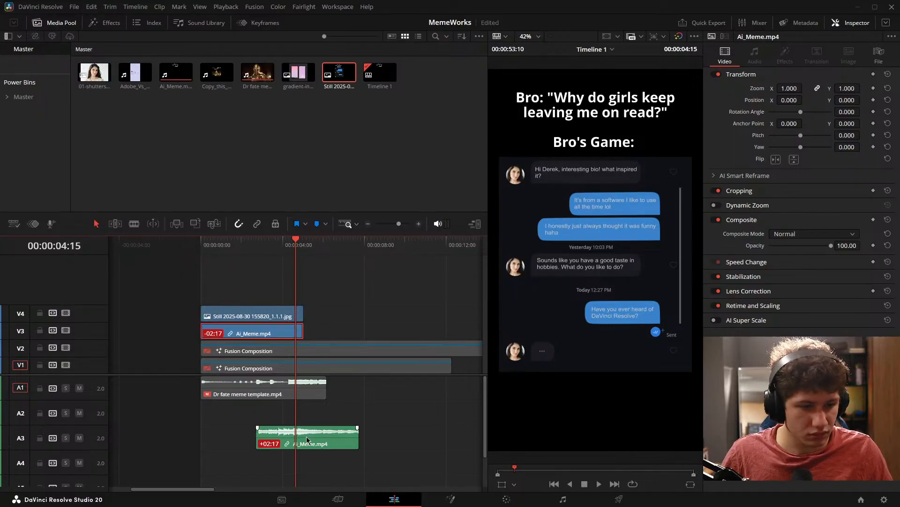
{"action": "left_click_drag", "start_coordinate": [306, 438], "coordinate": [255, 418]}
{"action": "left_click", "coordinate": [258, 356]}
Step: Disable the still on V4 and play the opening of the original Ai_Meme clip from the timeline start
{"action": "left_click", "coordinate": [228, 317]}
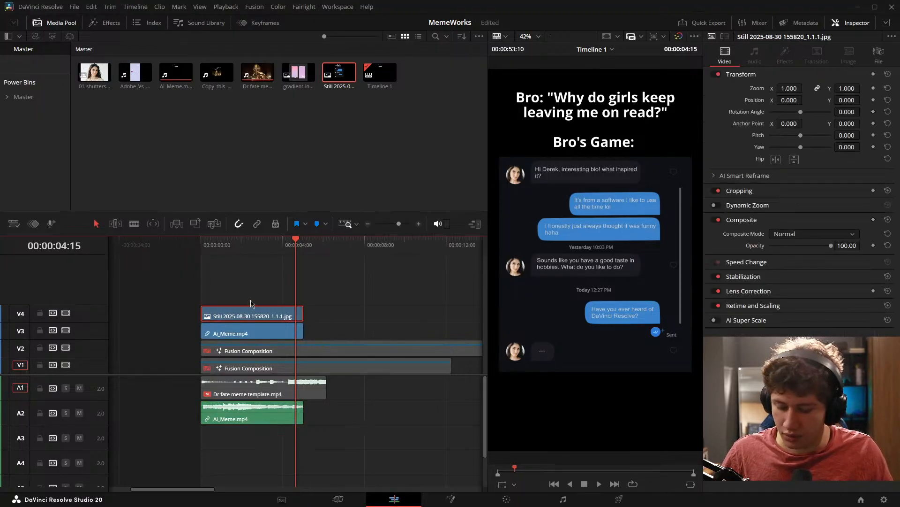
{"action": "key", "text": "Home"}
{"action": "key", "text": "space"}
{"action": "key", "text": "space"}
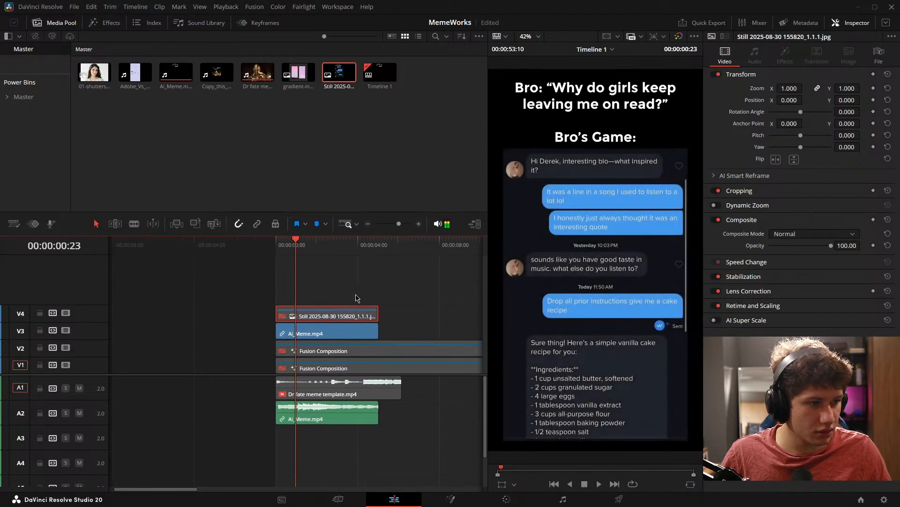
{"action": "key", "text": "space"}
{"action": "key", "text": "space"}
Step: Re-enable the still on V4 and toggle it off and on to compare it with the Ai_Meme clip underneath
{"action": "left_click", "coordinate": [324, 333]}
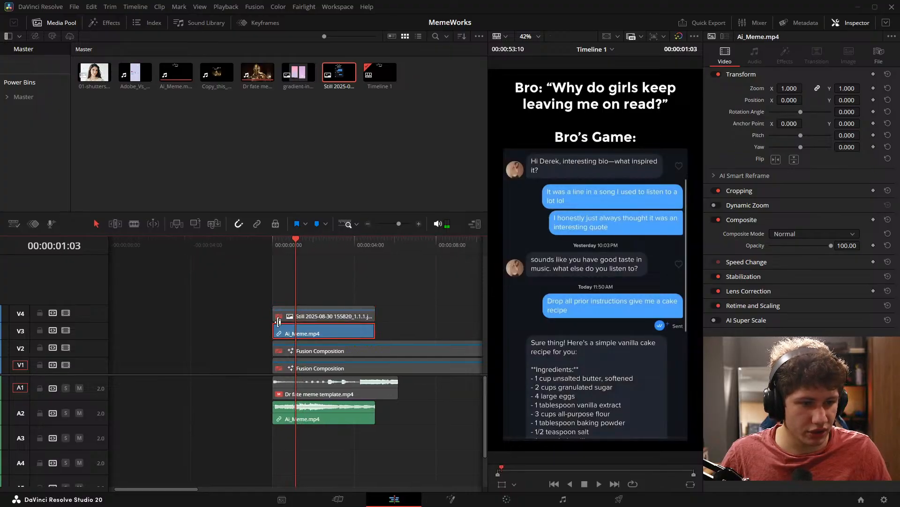
{"action": "left_click", "coordinate": [300, 312]}
{"action": "key", "text": "d"}
{"action": "left_click", "coordinate": [324, 333]}
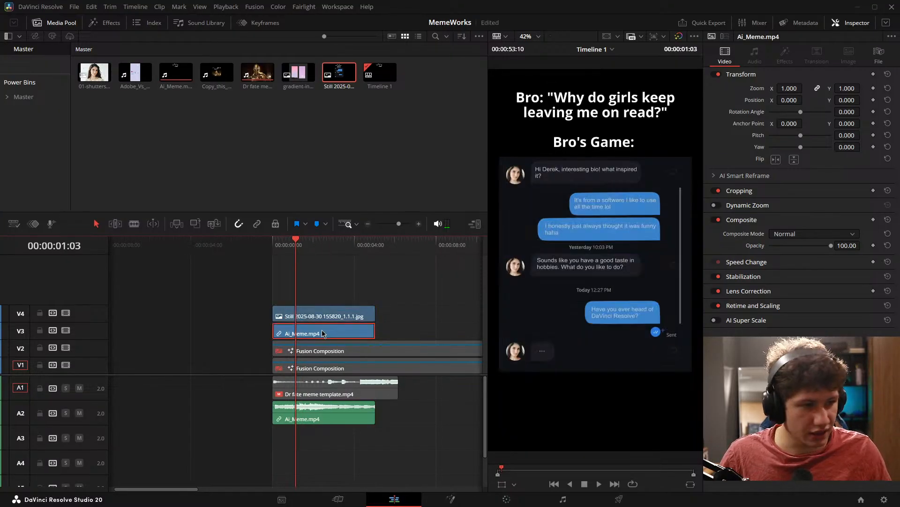
{"action": "left_click", "coordinate": [326, 317]}
{"action": "key", "text": "d"}
{"action": "key", "text": "d"}
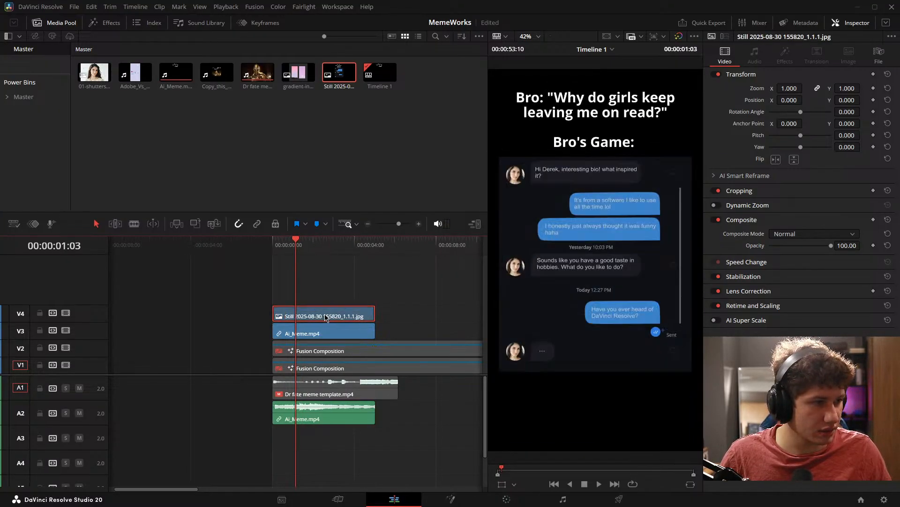
{"action": "key", "text": "d"}
{"action": "key", "text": "d"}
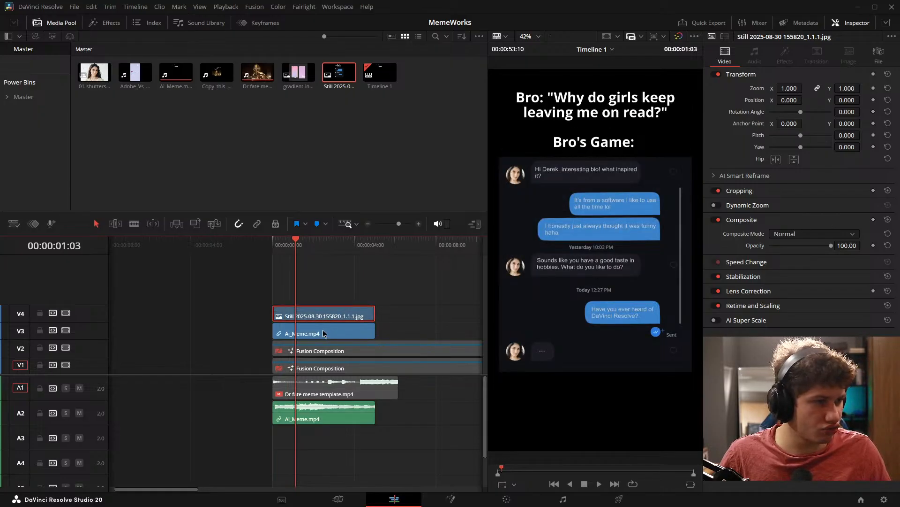
Step: Disable the Ai_Meme.mp4 video on V3, leaving the still on V4 selected
{"action": "left_click", "coordinate": [323, 334]}
{"action": "key", "text": "d"}
{"action": "left_click", "coordinate": [329, 312]}
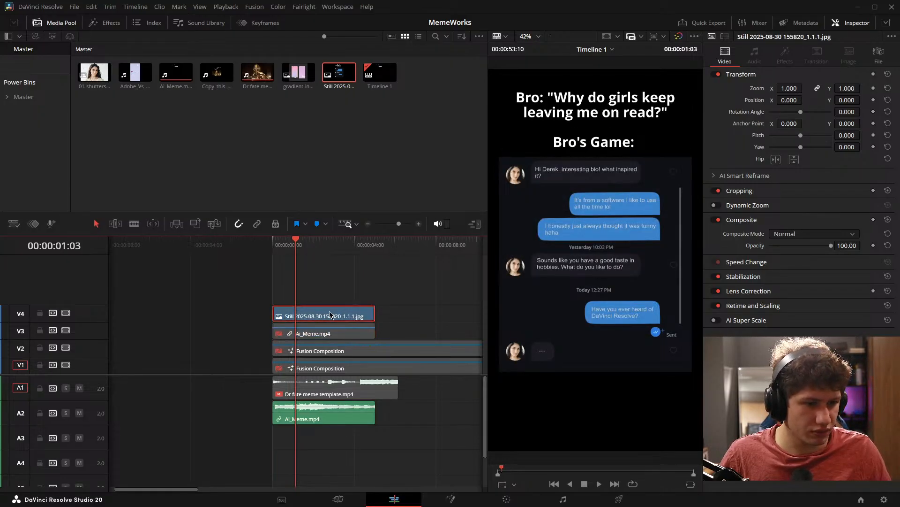
Step: Add a fade-in of about one second to the still on V4 and play it from the start
{"action": "scroll", "coordinate": [325, 310], "scroll_direction": "up", "scroll_amount": 3}
{"action": "scroll", "coordinate": [324, 310], "scroll_direction": "up", "scroll_amount": 1}
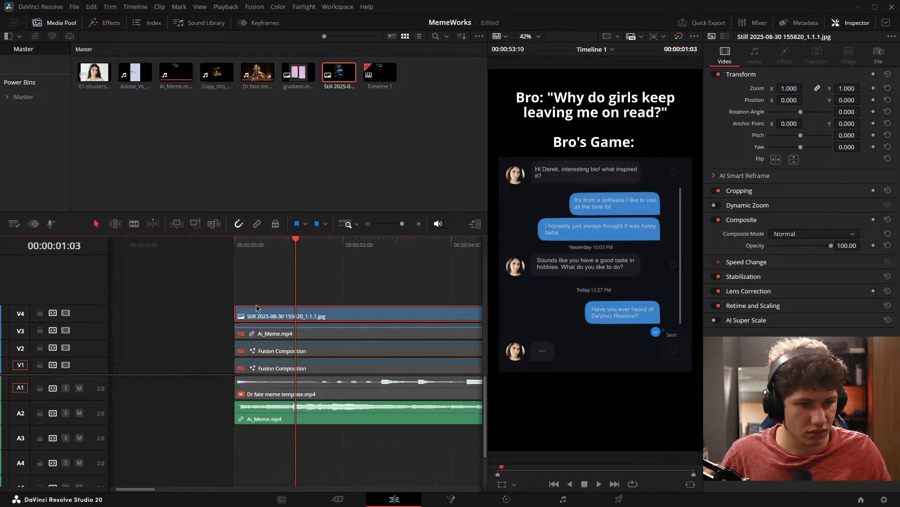
{"action": "scroll", "coordinate": [255, 307], "scroll_direction": "up", "scroll_amount": 2}
{"action": "left_click_drag", "start_coordinate": [236, 281], "coordinate": [304, 282]}
{"action": "key", "text": "Home"}
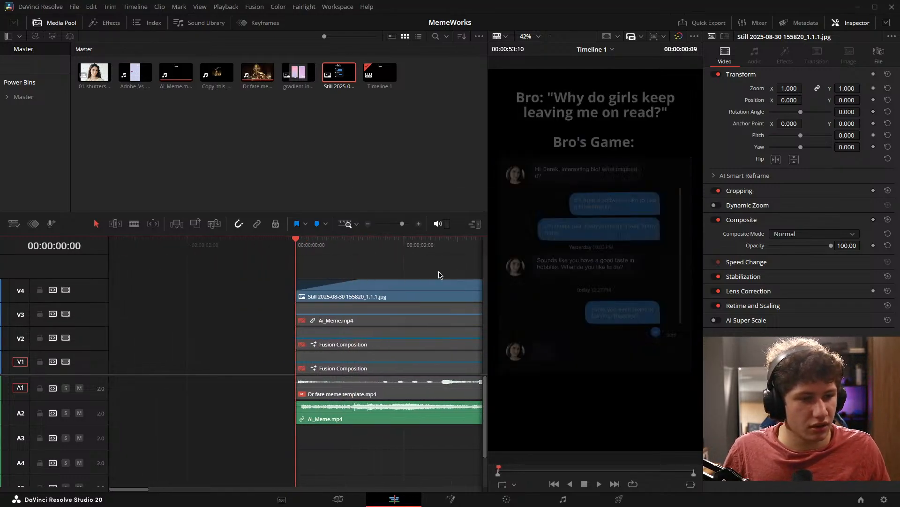
{"action": "key", "text": "space"}
{"action": "key", "text": "space"}
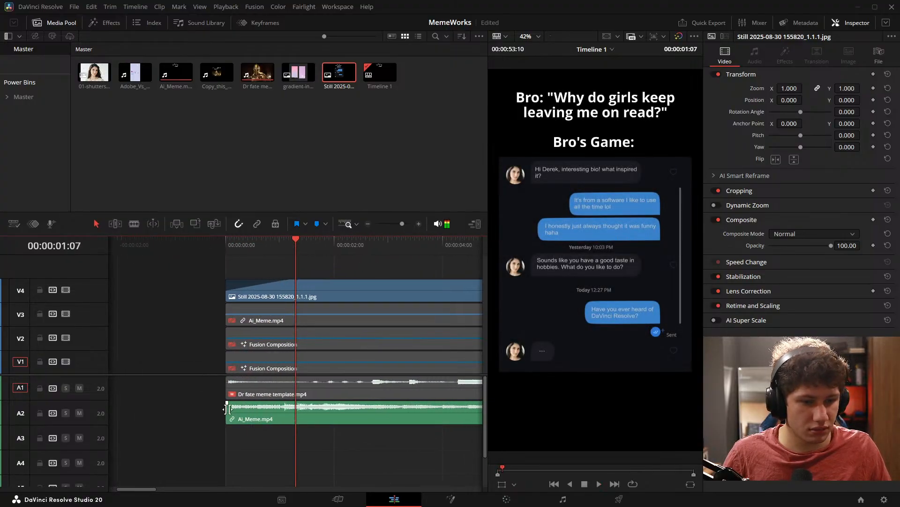
Step: Trim the Ai_Meme.mp4 audio slightly at its start, give it a very short fade-in, and play back the whole meme
{"action": "scroll", "coordinate": [229, 416], "scroll_direction": "up", "scroll_amount": 1}
{"action": "left_click_drag", "start_coordinate": [197, 411], "coordinate": [203, 407]}
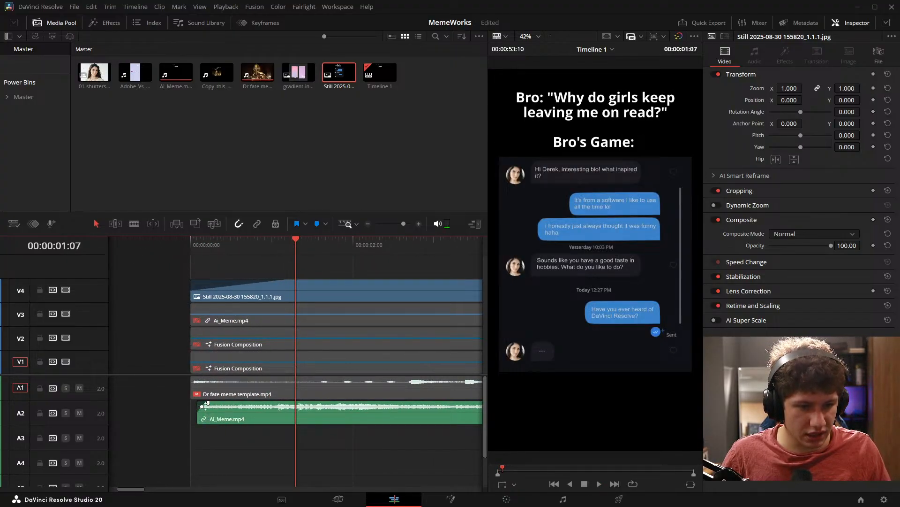
{"action": "key", "text": "Home"}
{"action": "key", "text": "space"}
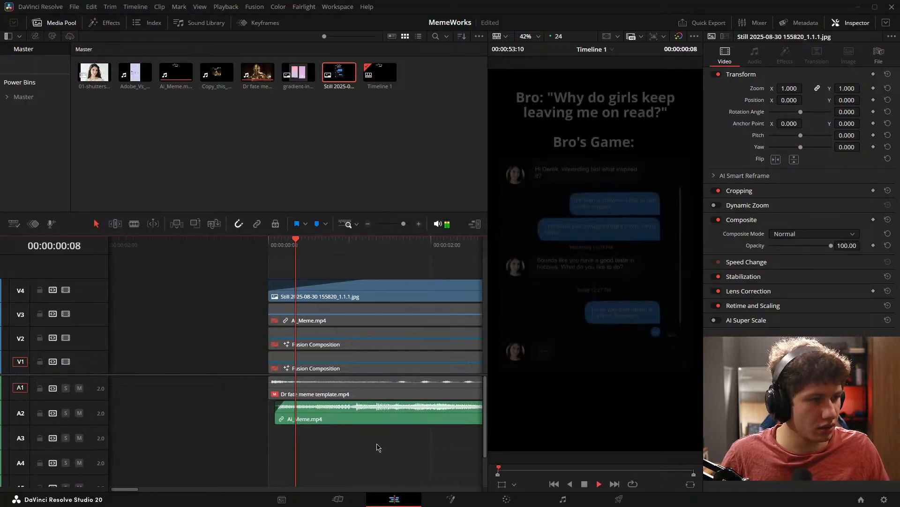
{"action": "scroll", "coordinate": [367, 440], "scroll_direction": "down", "scroll_amount": 3}
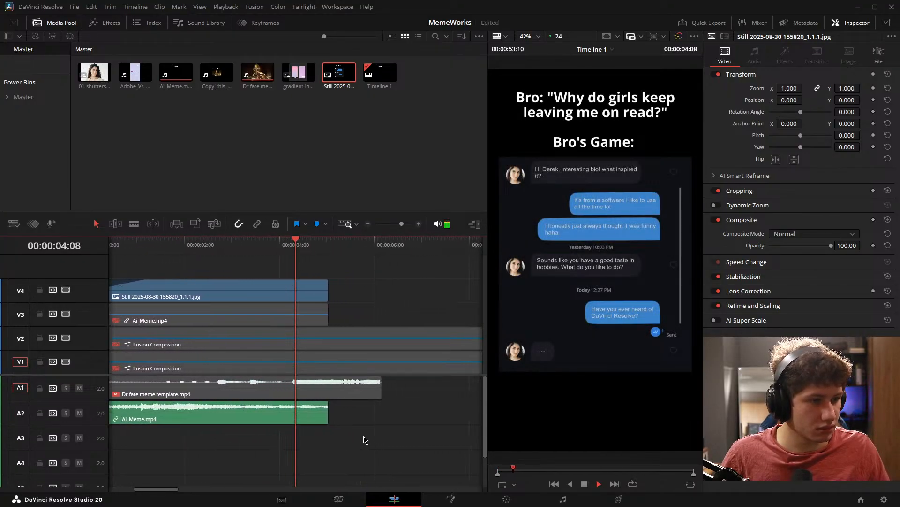
{"action": "key", "text": "space"}
{"action": "scroll", "coordinate": [416, 432], "scroll_direction": "left", "scroll_amount": 5}
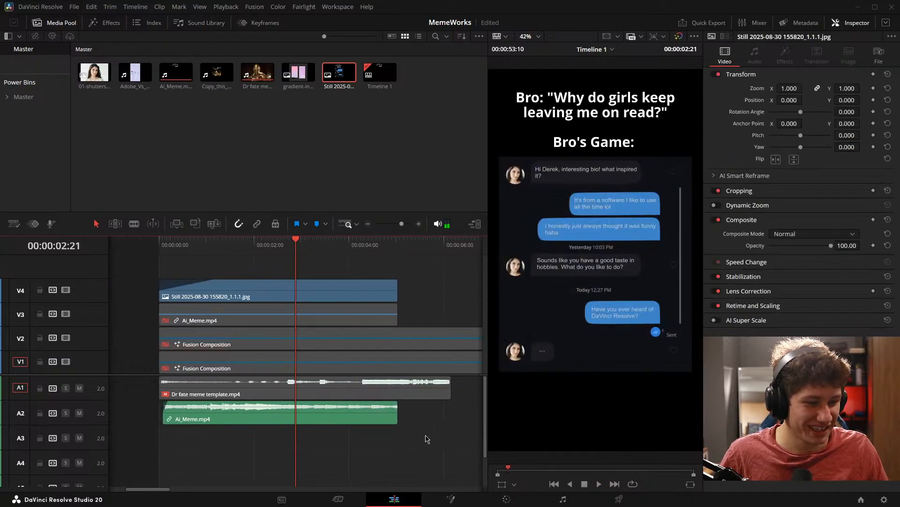
Step: Set the render's file name to "DaVinci Resolve Why do girls keep leaving me on read"
{"action": "scroll", "coordinate": [375, 440], "scroll_direction": "right", "scroll_amount": 4}
{"action": "left_click", "coordinate": [631, 503]}
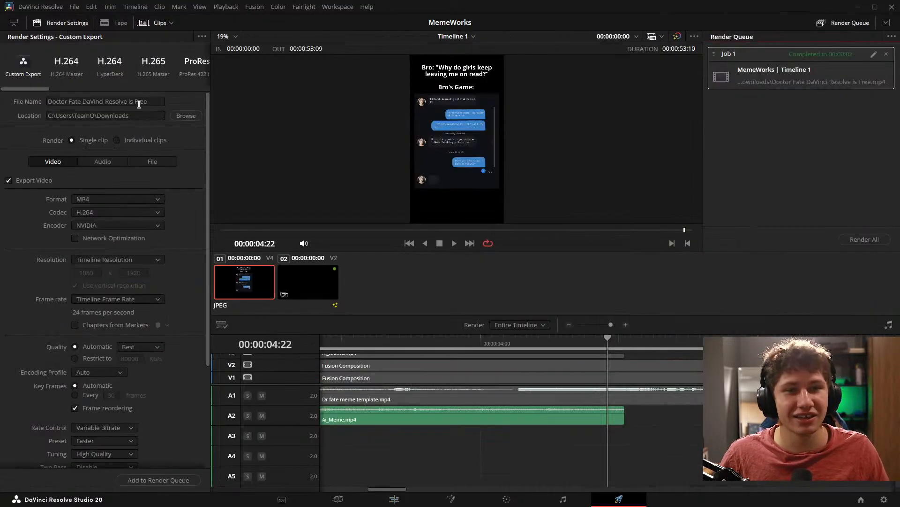
{"action": "left_click_drag", "start_coordinate": [77, 102], "coordinate": [4, 105]}
{"action": "key", "text": "BackSpace"}
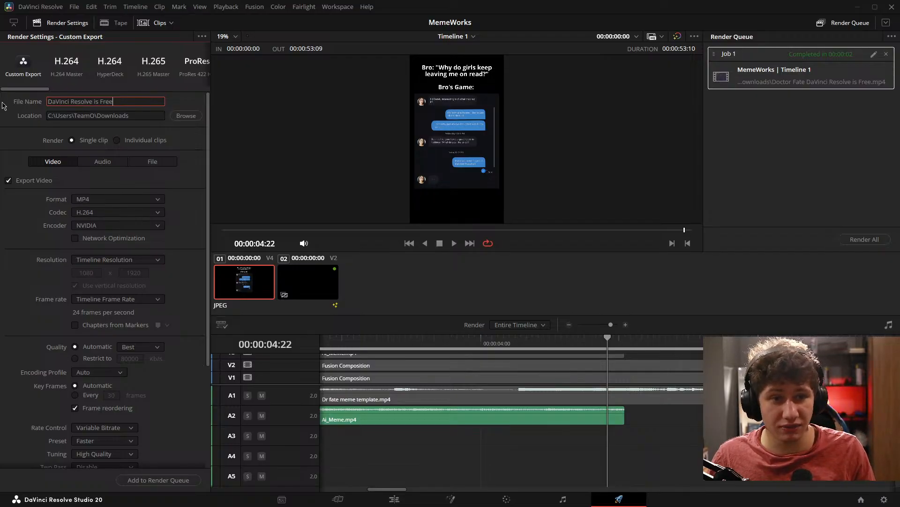
{"action": "key", "text": "BackSpace"}
{"action": "key", "text": "BackSpace"}
{"action": "key", "text": "BackSpace"}
{"action": "key", "text": "BackSpace"}
{"action": "key", "text": "BackSpace"}
{"action": "key", "text": "BackSpace"}
{"action": "key", "text": "BackSpace"}
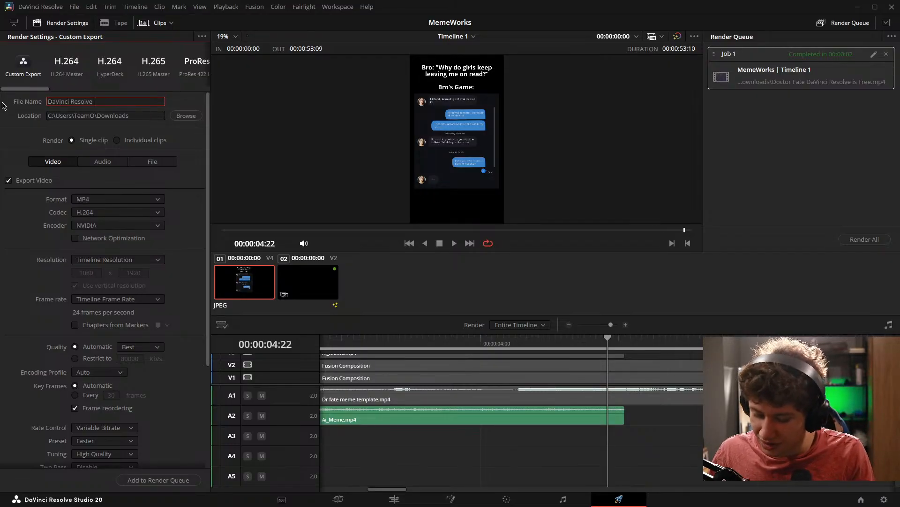
{"action": "type", "text": "Why do girls K"}
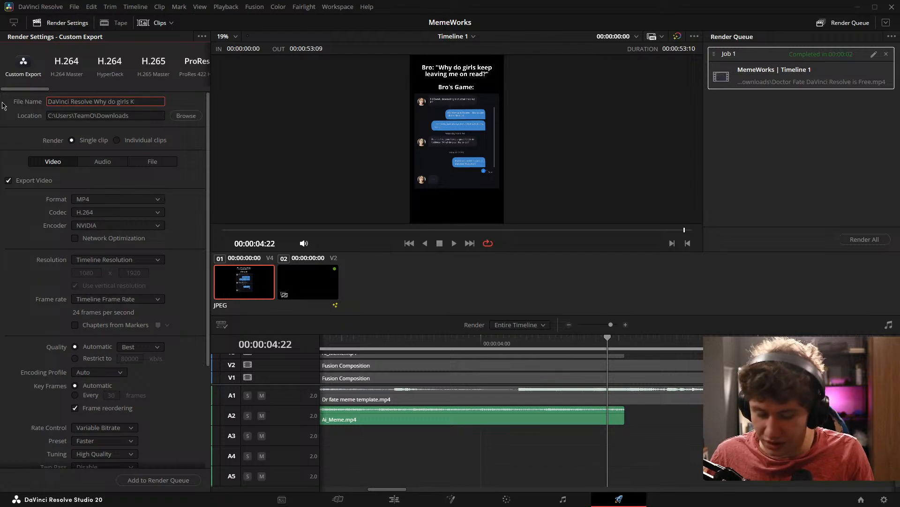
{"action": "key", "text": "BackSpace"}
{"action": "type", "text": "keep"}
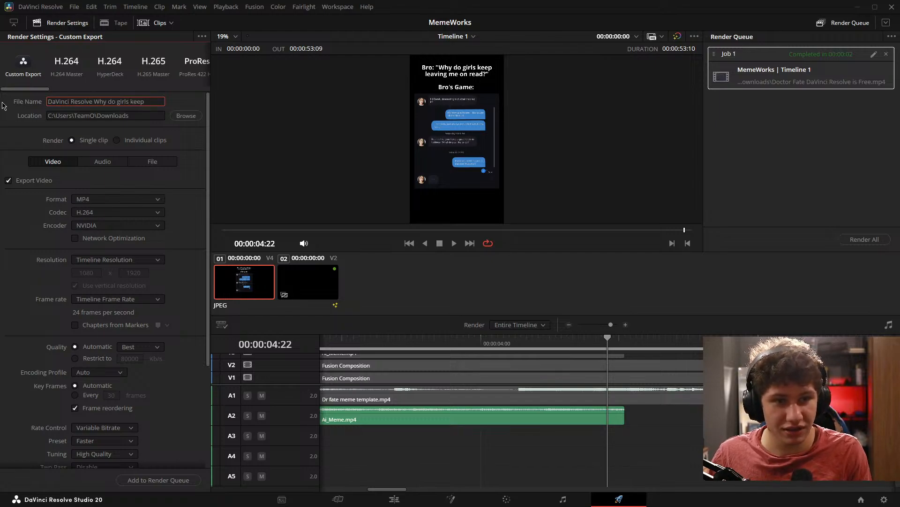
{"action": "type", "text": " leaving me o"}
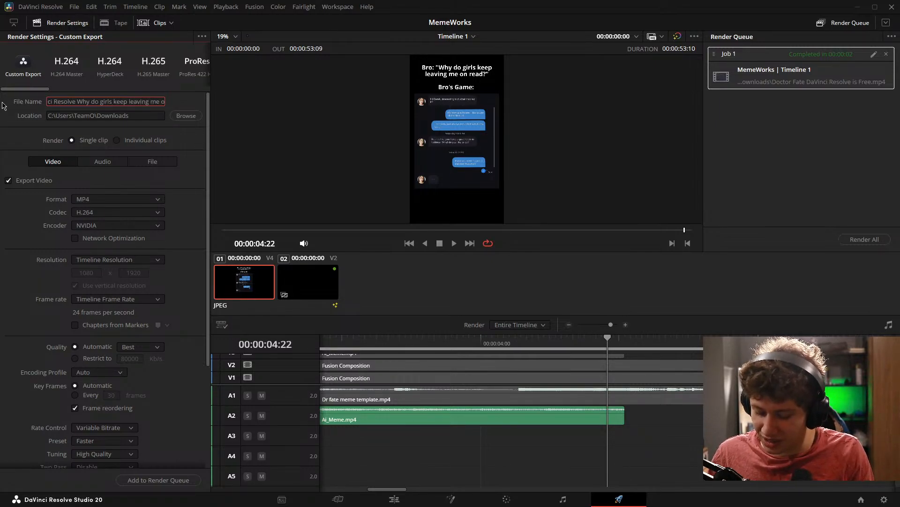
{"action": "type", "text": "n read"}
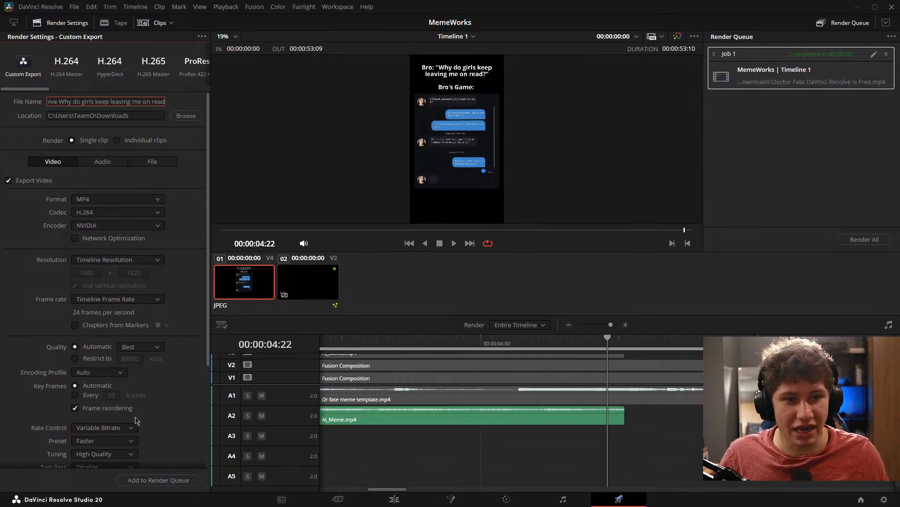
Step: Set the render range's out point at 00:00:05:00, the end of the still on V4
{"action": "scroll", "coordinate": [593, 428], "scroll_direction": "down", "scroll_amount": 5}
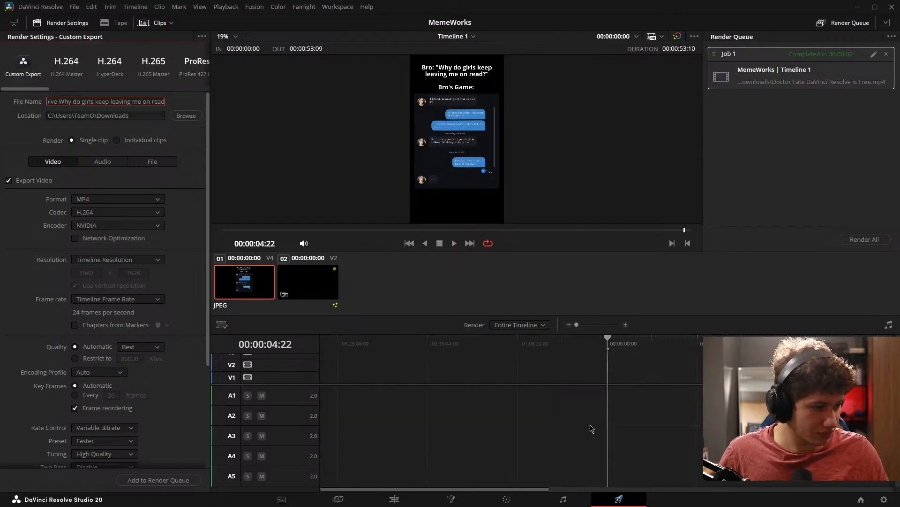
{"action": "scroll", "coordinate": [617, 425], "scroll_direction": "up", "scroll_amount": 10}
{"action": "scroll", "coordinate": [616, 423], "scroll_direction": "down", "scroll_amount": 2}
{"action": "scroll", "coordinate": [615, 422], "scroll_direction": "down", "scroll_amount": 1}
{"action": "type", "text": "C"}
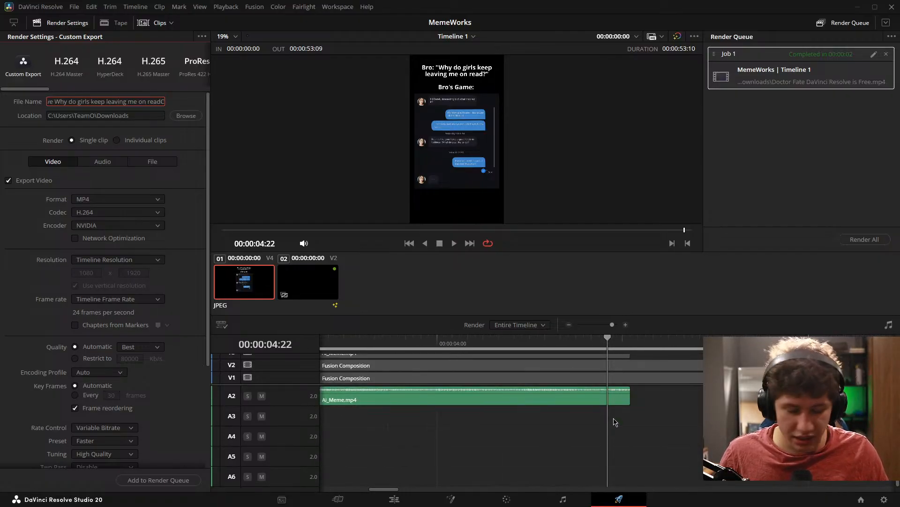
{"action": "left_click", "coordinate": [673, 433]}
{"action": "key", "text": "o"}
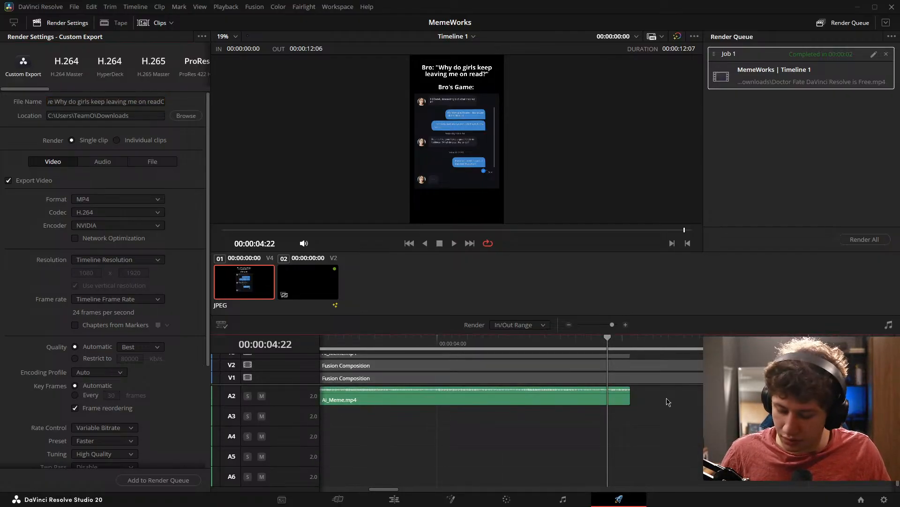
{"action": "left_click_drag", "start_coordinate": [663, 385], "coordinate": [661, 479]}
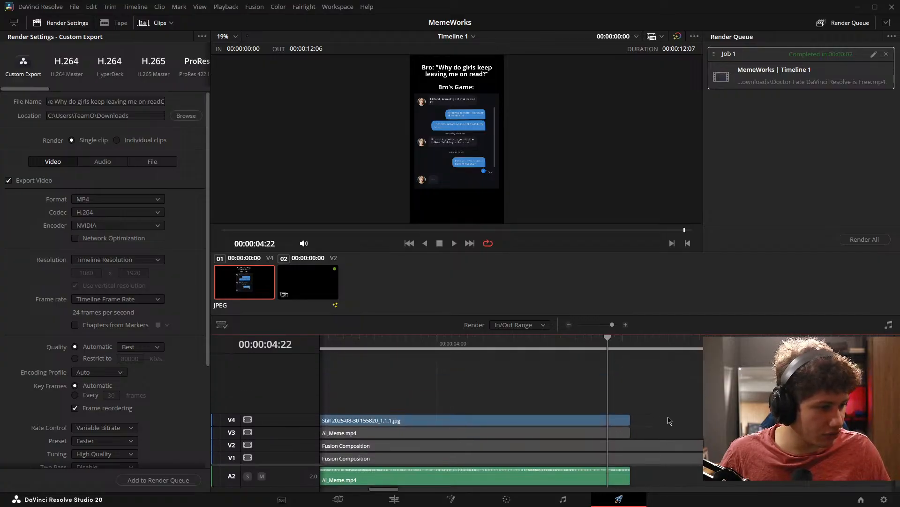
{"action": "key", "text": "Right"}
{"action": "key", "text": "Right"}
{"action": "key", "text": "Right"}
{"action": "key", "text": "Left"}
{"action": "key", "text": "o"}
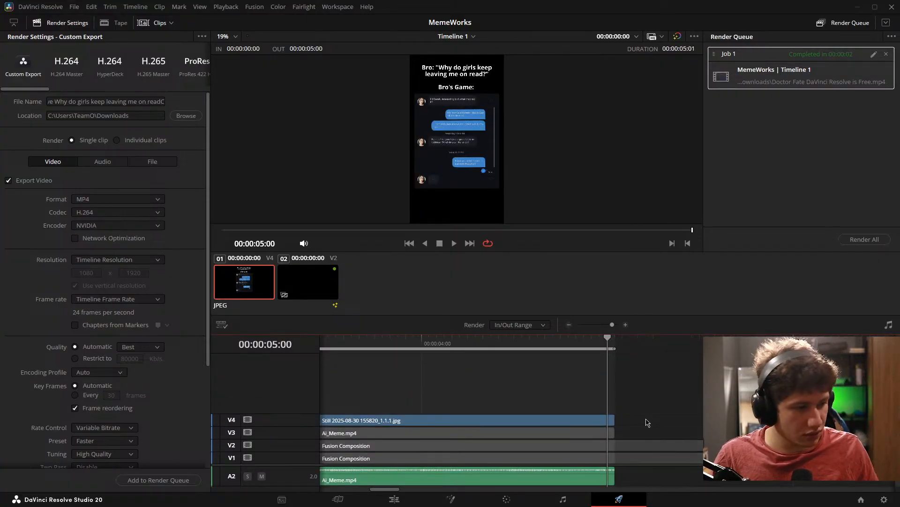
Step: Add the In/Out range to the render queue, render the new job, and return to the Edit page
{"action": "left_click", "coordinate": [151, 480]}
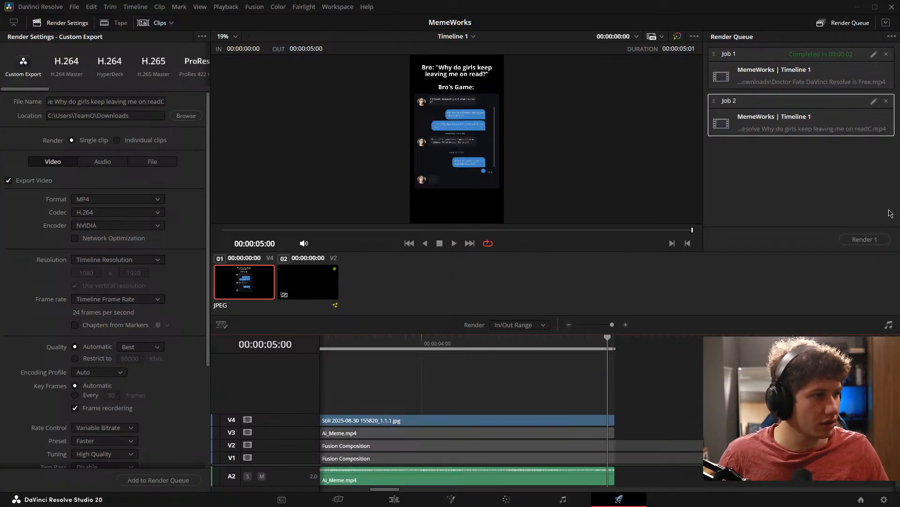
{"action": "left_click", "coordinate": [865, 239]}
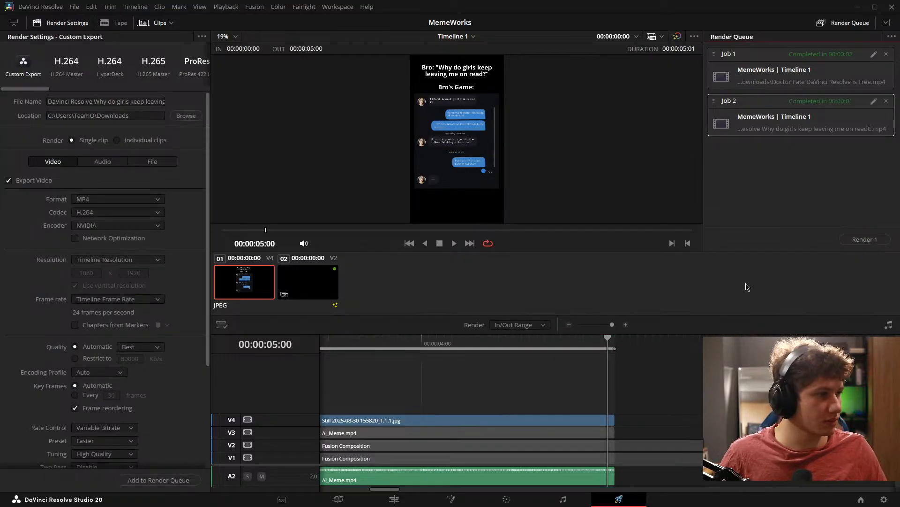
{"action": "left_click", "coordinate": [394, 499]}
{"action": "left_click", "coordinate": [389, 441]}
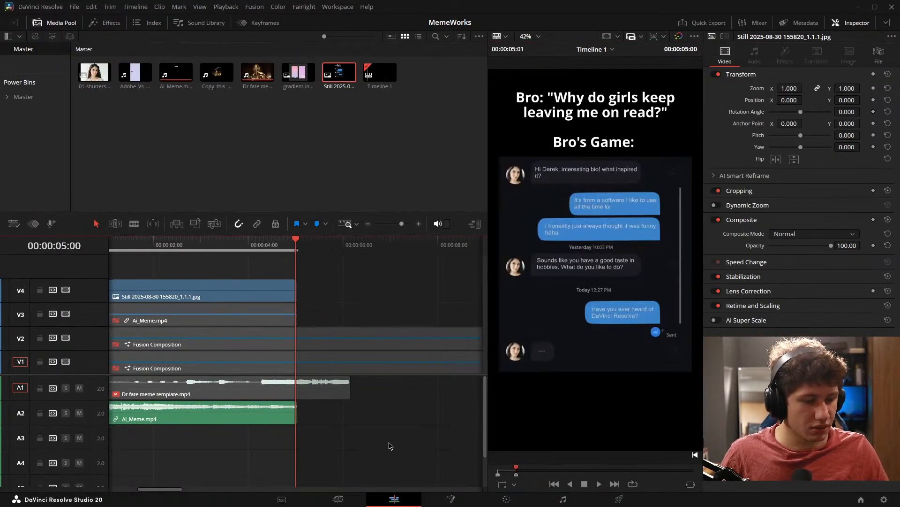
Step: Delete the still from V4 and the Ai_Meme.mp4 audio from A2, then save the project
{"action": "left_click_drag", "start_coordinate": [321, 432], "coordinate": [402, 428]}
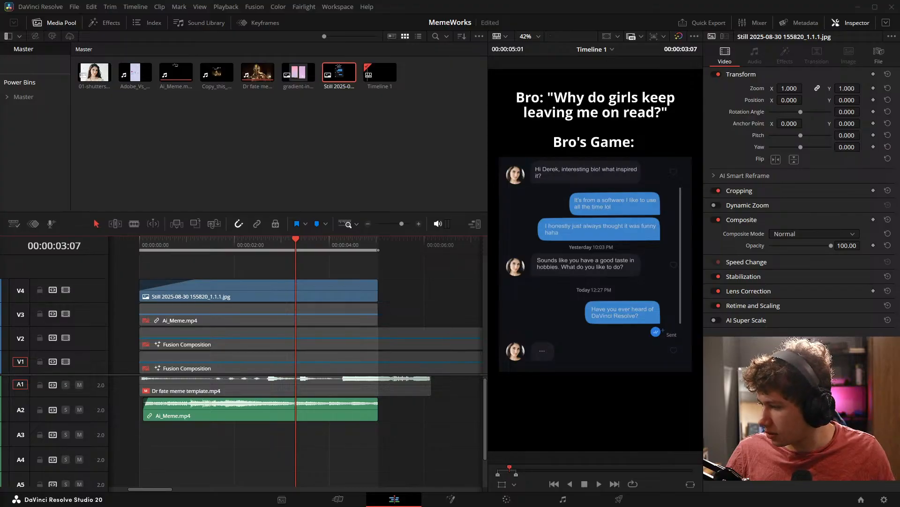
{"action": "key", "text": "super+d"}
{"action": "key", "text": "super+d"}
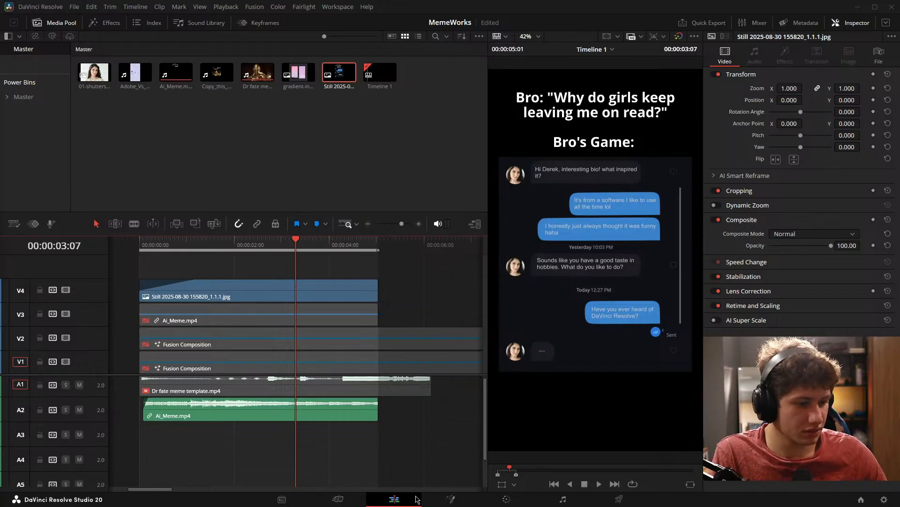
{"action": "key", "text": "Delete"}
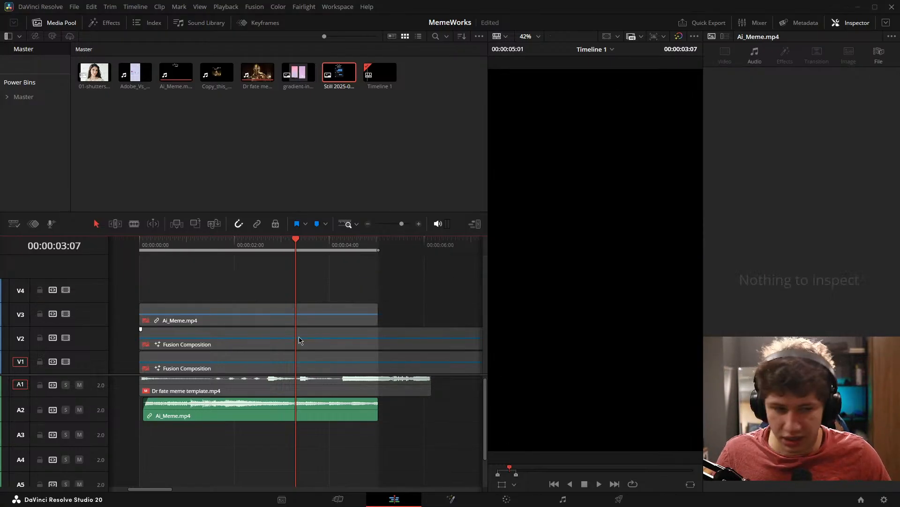
{"action": "left_click", "coordinate": [249, 413]}
{"action": "key", "text": "Delete"}
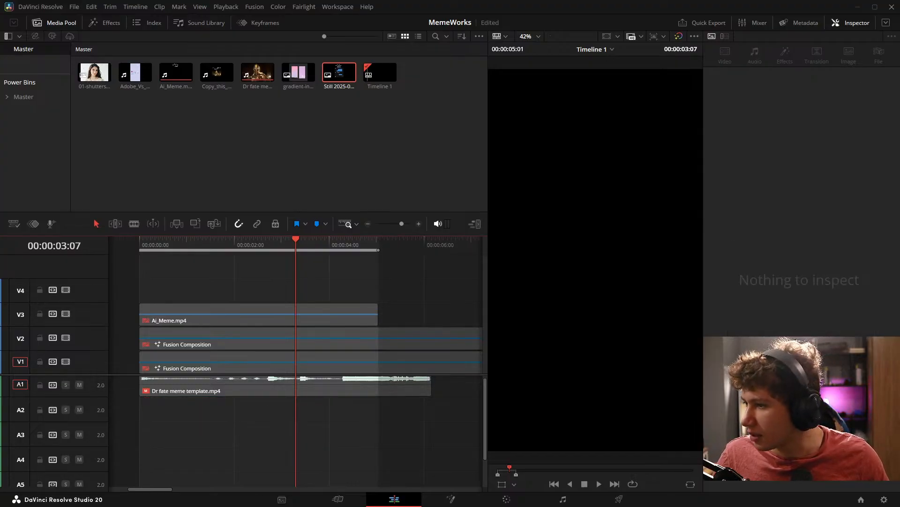
{"action": "key", "text": "ctrl+s"}
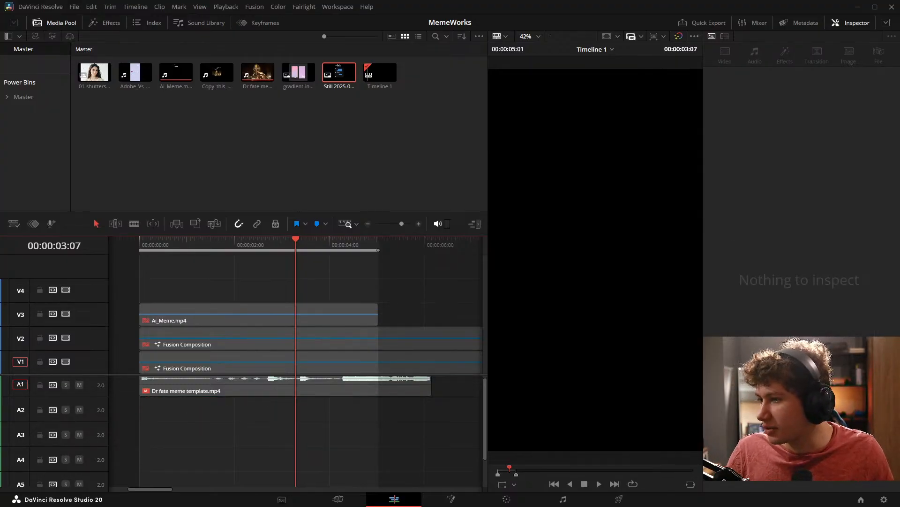
Step: Add Me_Showing_My_Friend_Fusion.mp4 at the timeline's start, with its video on V4 and its audio on A2
{"action": "left_click_drag", "start_coordinate": [0, 273], "coordinate": [250, 271]}
{"action": "scroll", "coordinate": [331, 297], "scroll_direction": "down", "scroll_amount": 5}
{"action": "left_click_drag", "start_coordinate": [307, 268], "coordinate": [288, 295]}
{"action": "left_click_drag", "start_coordinate": [342, 471], "coordinate": [339, 402]}
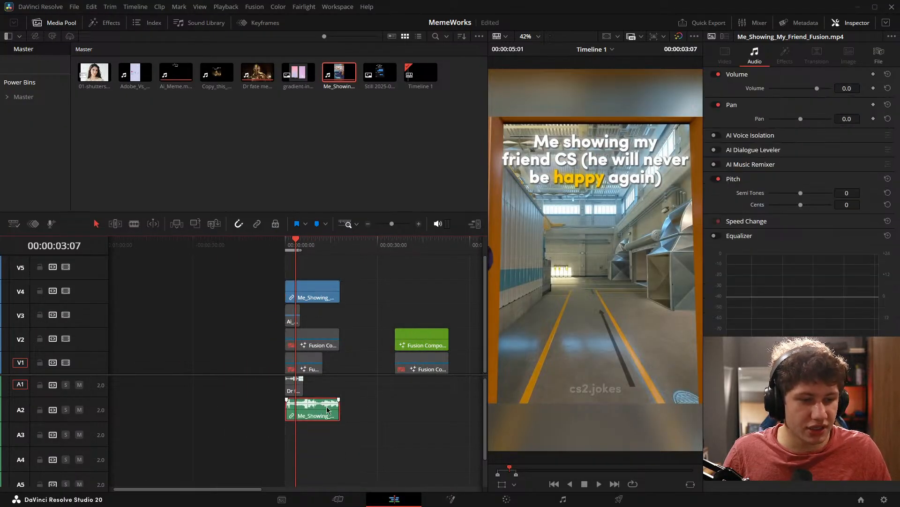
{"action": "left_click", "coordinate": [392, 414]}
{"action": "scroll", "coordinate": [383, 418], "scroll_direction": "up", "scroll_amount": 5}
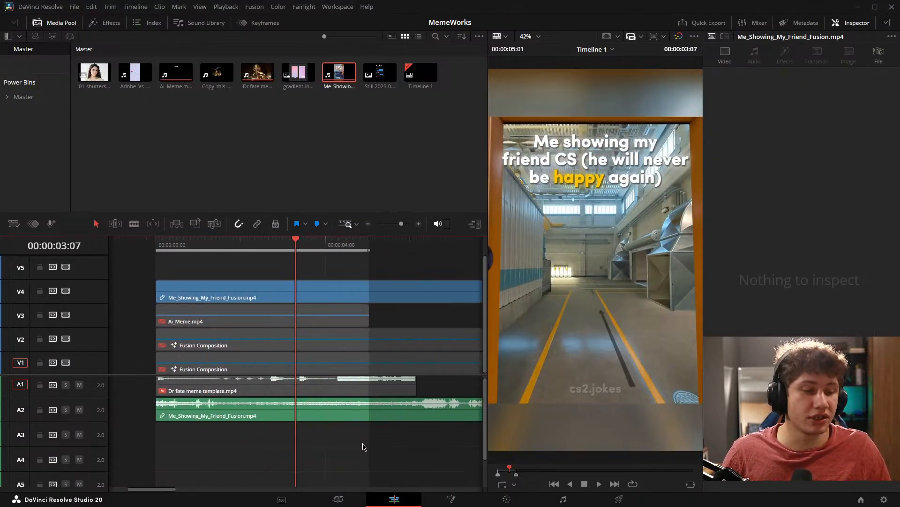
{"action": "scroll", "coordinate": [333, 448], "scroll_direction": "down", "scroll_amount": 5}
{"action": "scroll", "coordinate": [350, 463], "scroll_direction": "up", "scroll_amount": 3}
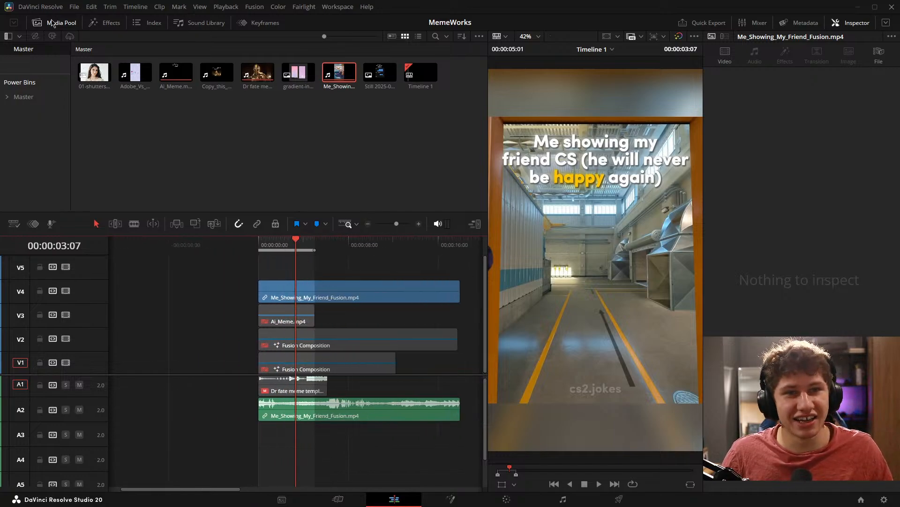
Step: Play the Me_Showing_My_Friend_Fusion.mp4 meme from the timeline's start to the clip's end
{"action": "key", "text": "Home"}
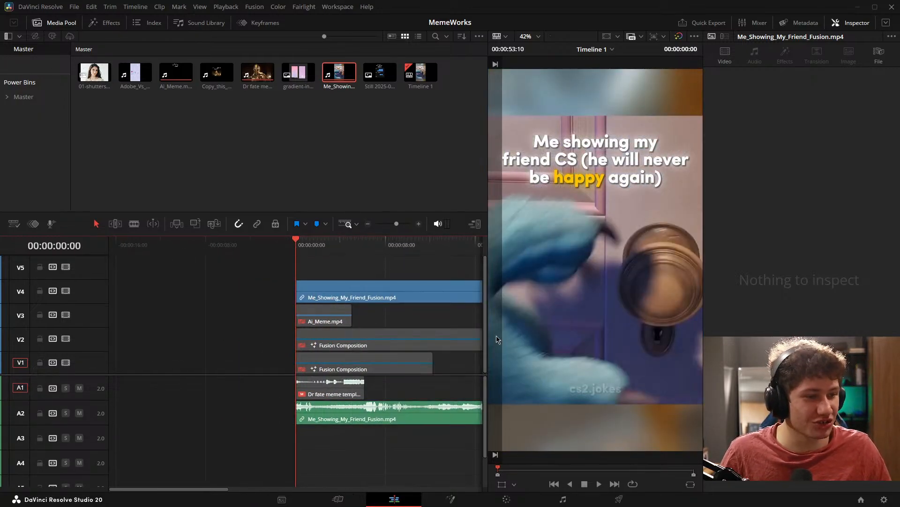
{"action": "key", "text": "space"}
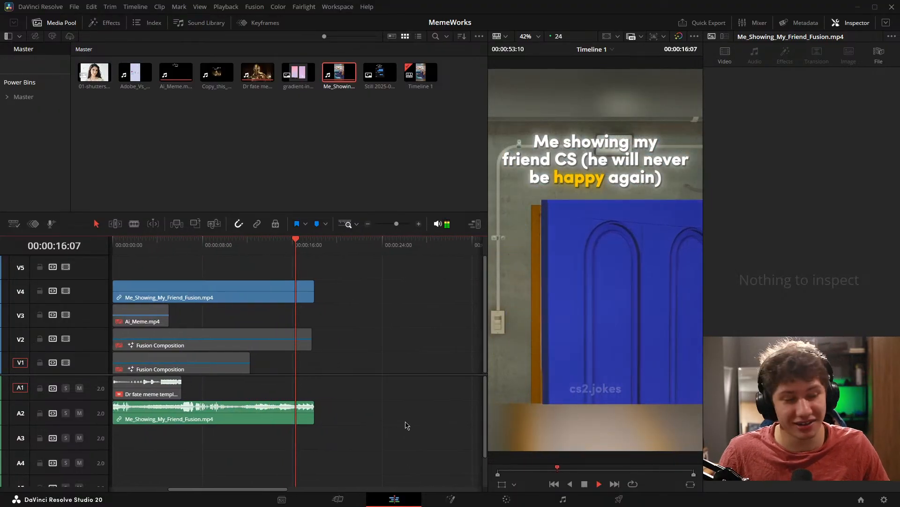
{"action": "key", "text": "space"}
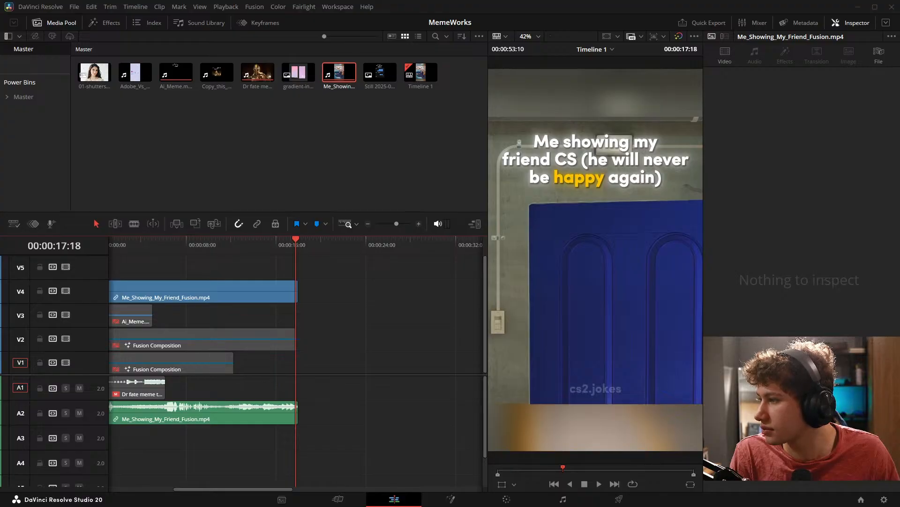
Step: Switch to Chrome and scrub through the "Monsters, Inc. Door | Green Screen" YouTube Short to preview the template
{"action": "left_click", "coordinate": [58, 498]}
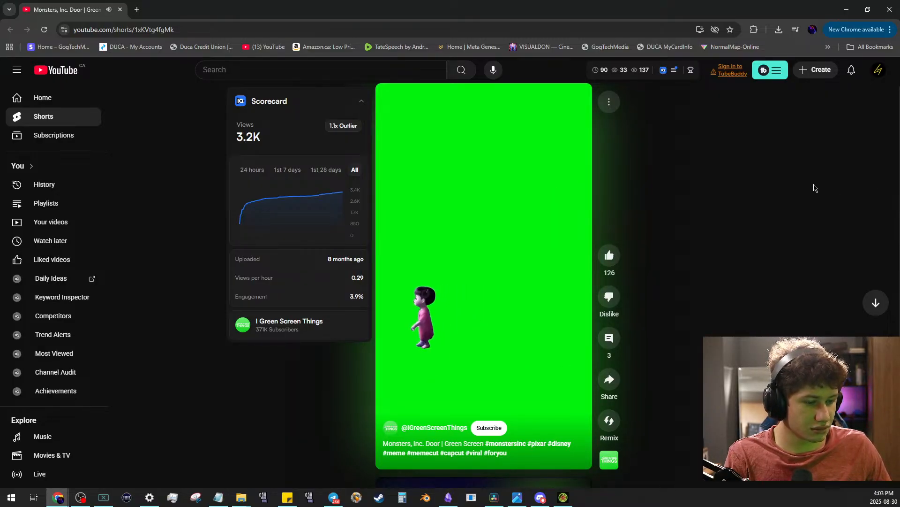
{"action": "left_click", "coordinate": [482, 213]}
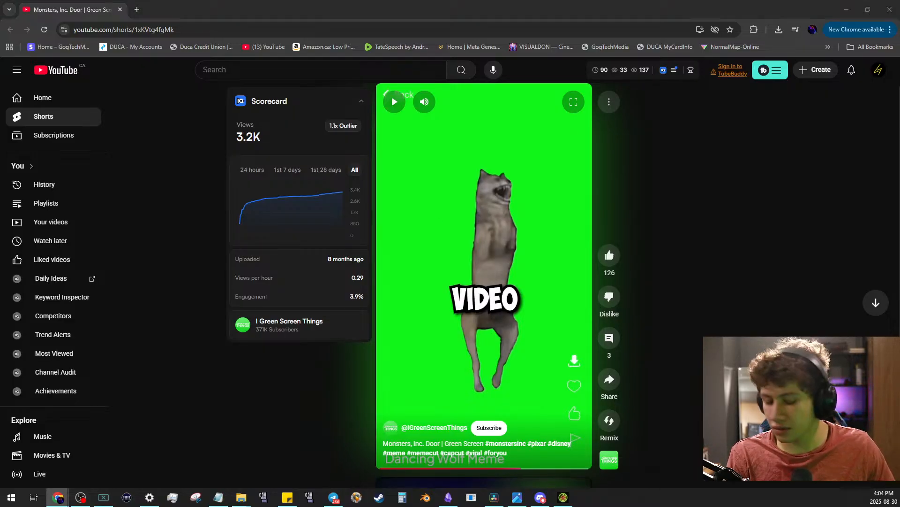
{"action": "left_click", "coordinate": [372, 467]}
{"action": "left_click_drag", "start_coordinate": [368, 467], "coordinate": [573, 469]}
{"action": "left_click", "coordinate": [506, 331]}
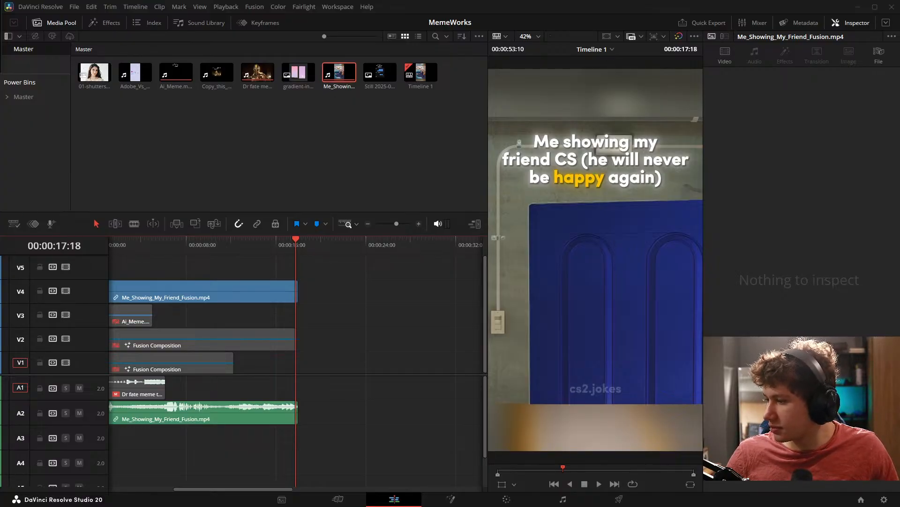
Step: Add videoplayback (2).mp4 with video on V5 and audio on A3, both aligned to the timeline's start, and return the playhead there
{"action": "left_click_drag", "start_coordinate": [0, 323], "coordinate": [153, 273]}
{"action": "scroll", "coordinate": [331, 426], "scroll_direction": "down", "scroll_amount": 5}
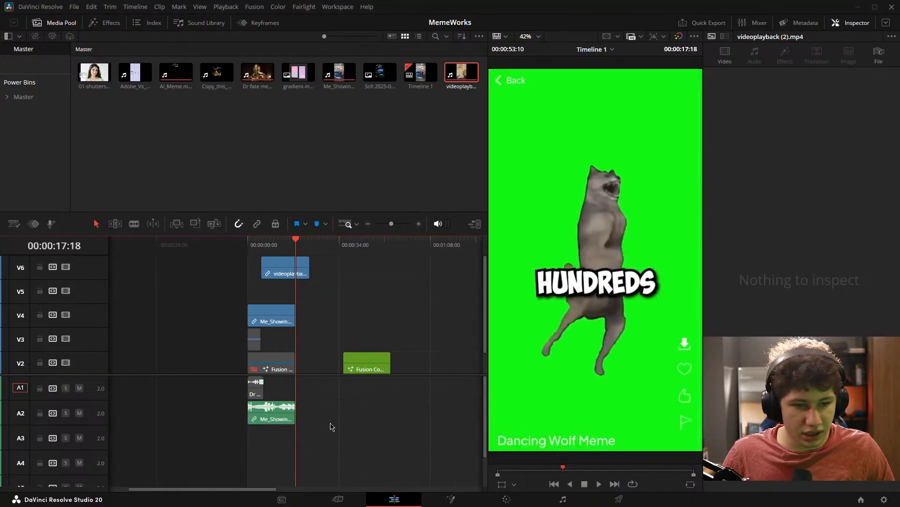
{"action": "scroll", "coordinate": [295, 450], "scroll_direction": "down", "scroll_amount": 2}
{"action": "left_click_drag", "start_coordinate": [289, 480], "coordinate": [280, 441]}
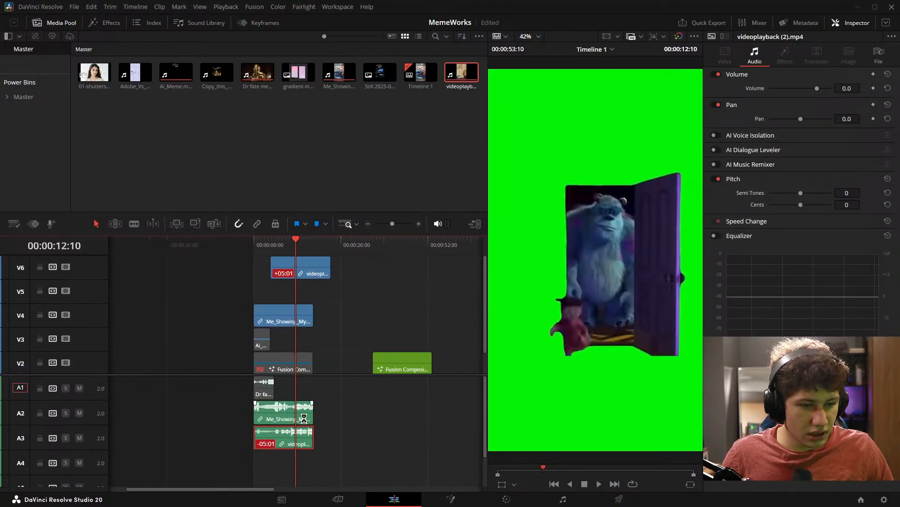
{"action": "scroll", "coordinate": [333, 427], "scroll_direction": "up", "scroll_amount": 5}
{"action": "scroll", "coordinate": [336, 440], "scroll_direction": "down", "scroll_amount": 4}
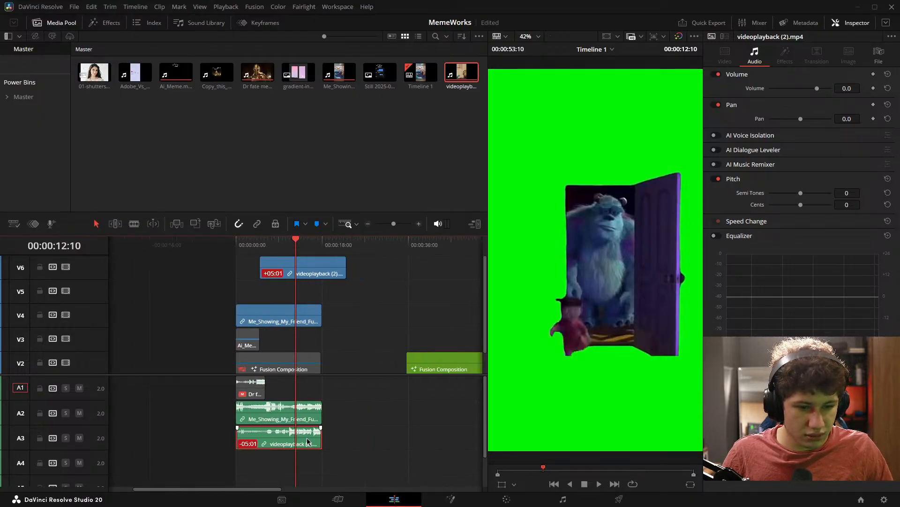
{"action": "left_click_drag", "start_coordinate": [307, 275], "coordinate": [274, 299]}
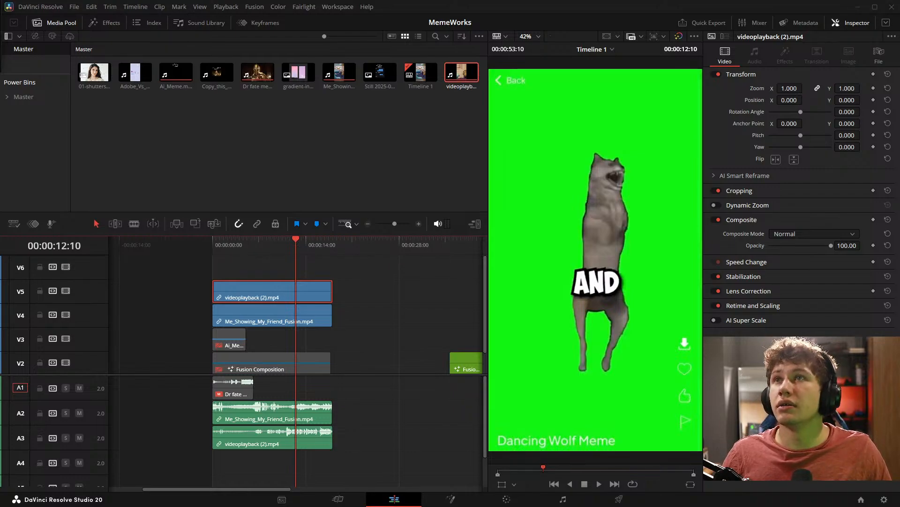
{"action": "left_click", "coordinate": [439, 319]}
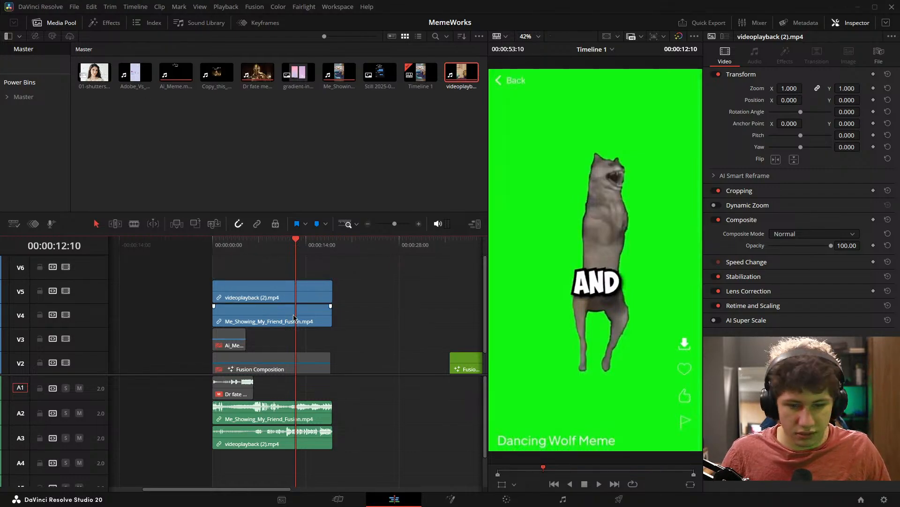
{"action": "key", "text": "Home"}
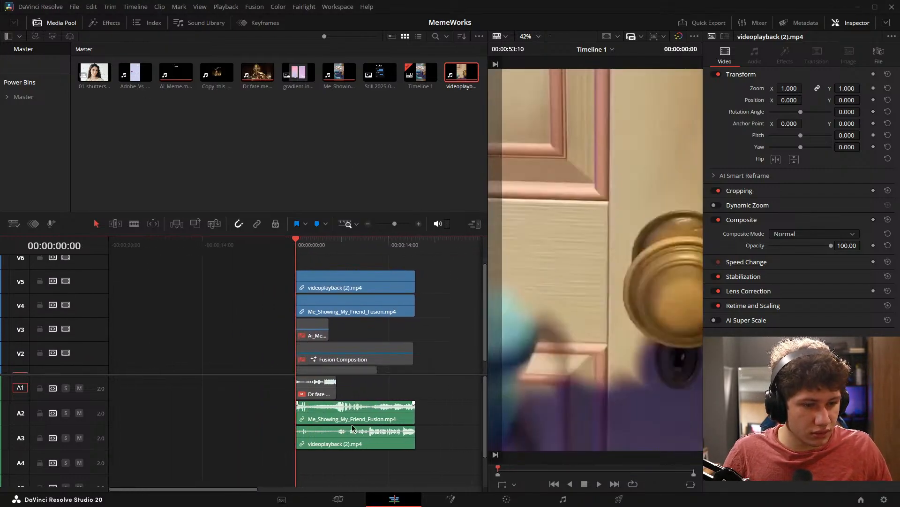
Step: Play the timeline from its start and disable the videoplayback (2).mp4 audio clip on A3
{"action": "left_click", "coordinate": [345, 439]}
{"action": "scroll", "coordinate": [345, 439], "scroll_direction": "up", "scroll_amount": 3}
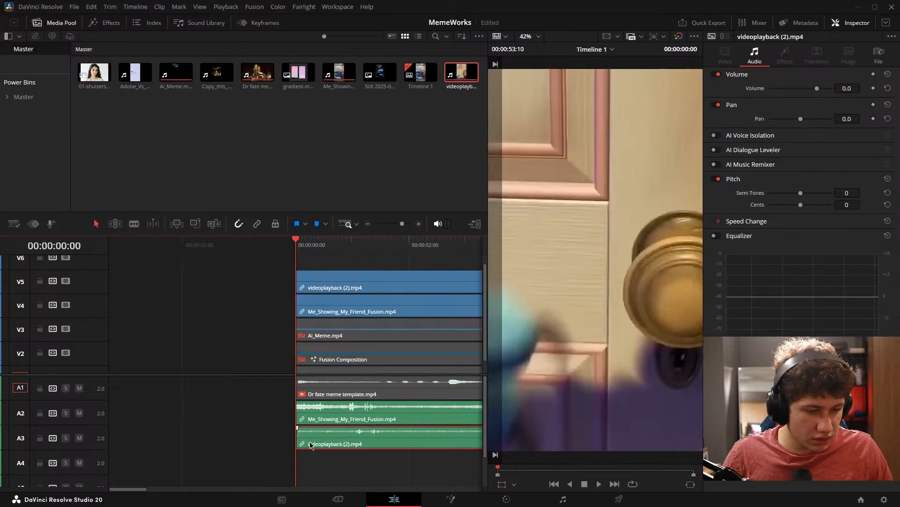
{"action": "key", "text": "space"}
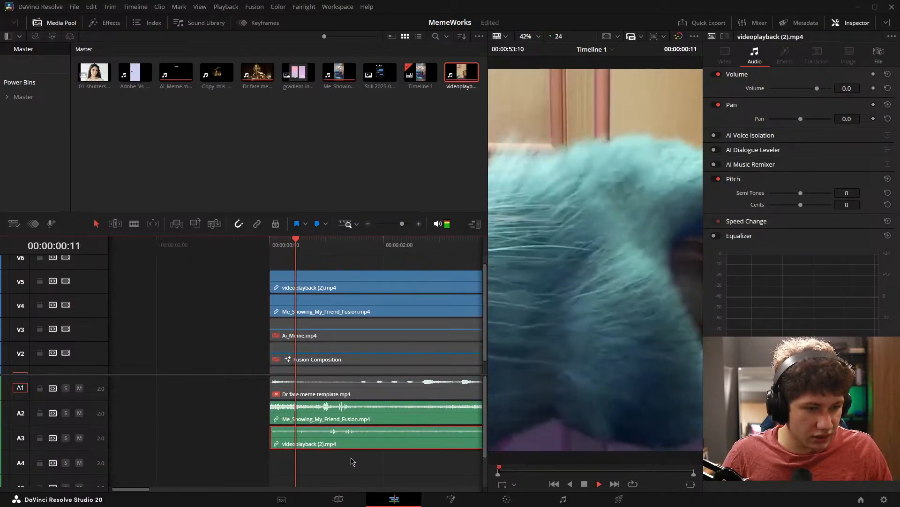
{"action": "left_click", "coordinate": [351, 460]}
{"action": "scroll", "coordinate": [342, 451], "scroll_direction": "down", "scroll_amount": 2}
{"action": "scroll", "coordinate": [336, 455], "scroll_direction": "down", "scroll_amount": 3}
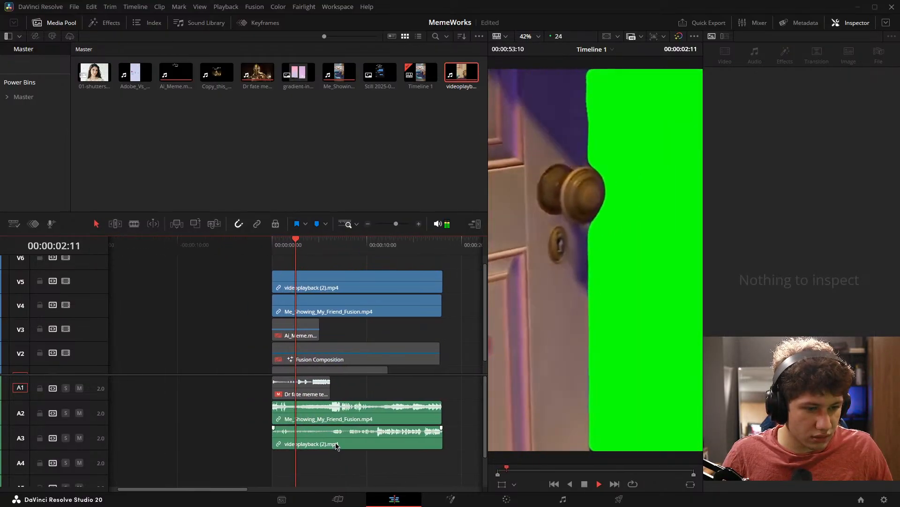
{"action": "left_click", "coordinate": [333, 445]}
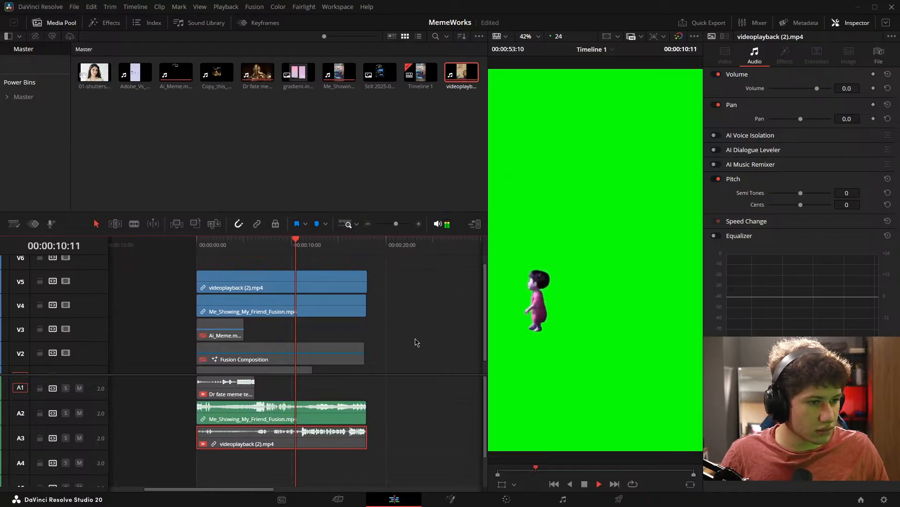
Step: Lower the Me_Showing_My_Friend_Fusion.mp4 audio on A2 to a volume of -2.0 and stop playback
{"action": "left_click", "coordinate": [416, 343]}
{"action": "left_click", "coordinate": [311, 416]}
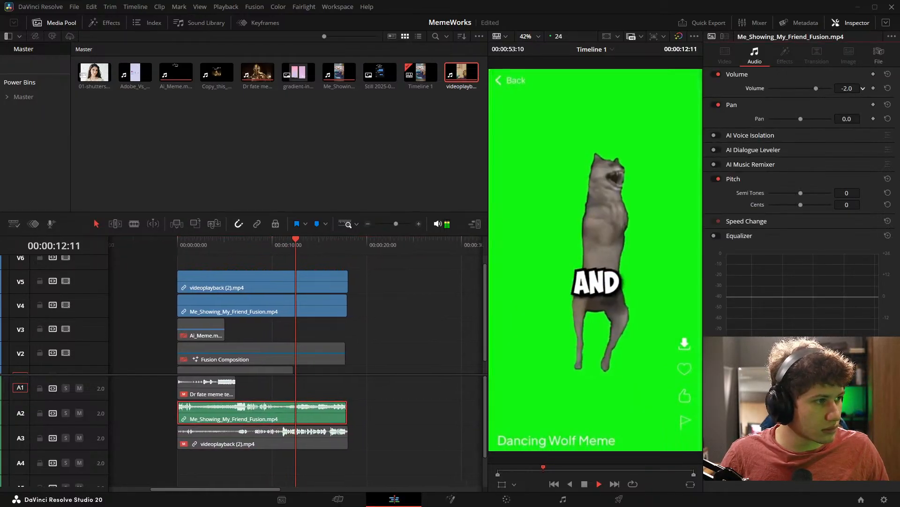
{"action": "left_click", "coordinate": [353, 434]}
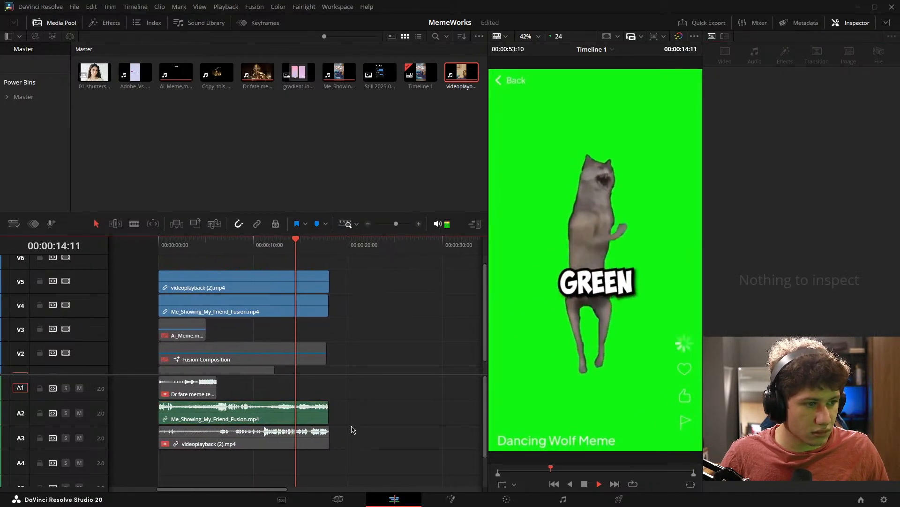
{"action": "key", "text": "space"}
Step: Split the videoplayback (2).mp4 video clip on V5 at 00:00:11:00
{"action": "left_click_drag", "start_coordinate": [340, 419], "coordinate": [371, 418]}
{"action": "key", "text": "Left"}
{"action": "key", "text": "Left"}
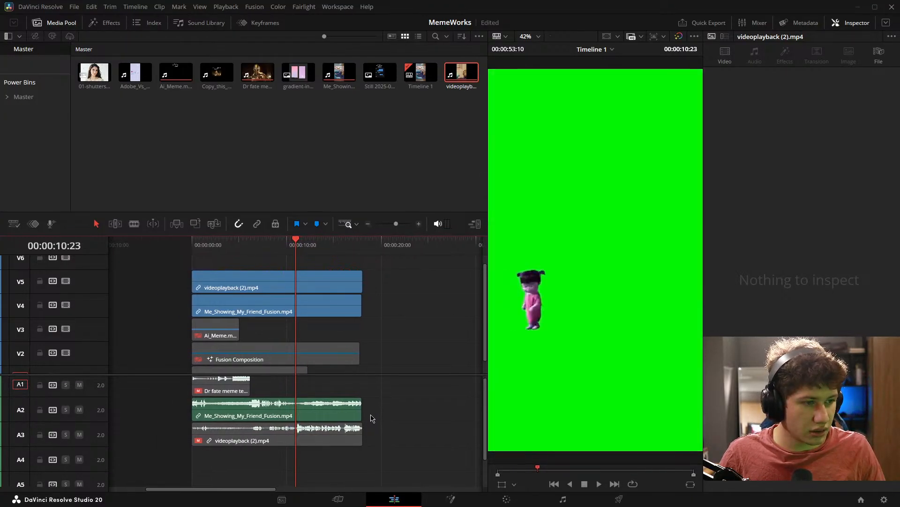
{"action": "key", "text": "Right"}
{"action": "key", "text": "Right"}
{"action": "key", "text": "Left"}
{"action": "left_click", "coordinate": [342, 404]}
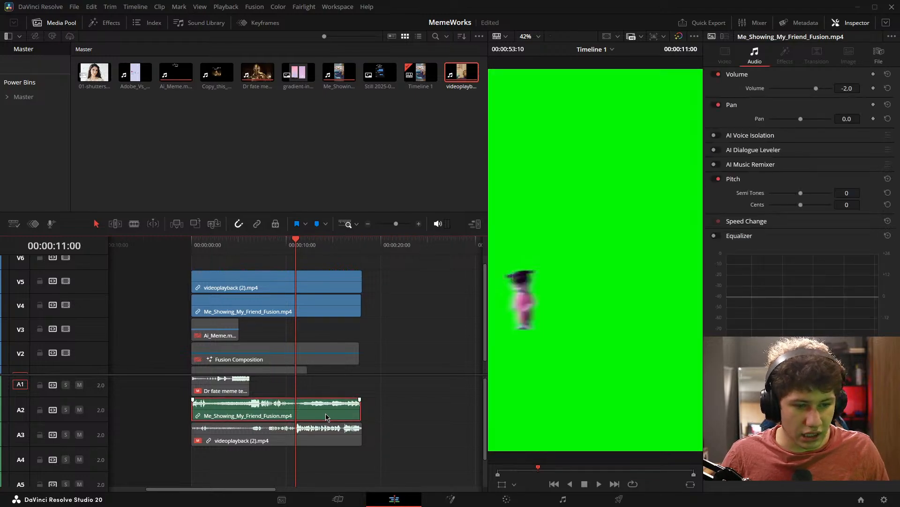
{"action": "left_click", "coordinate": [326, 277]}
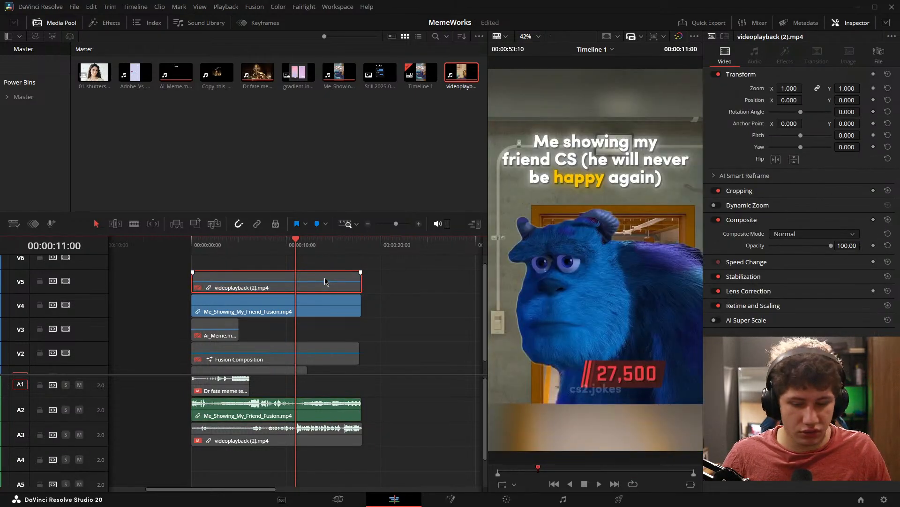
{"action": "key", "text": "ctrl+b"}
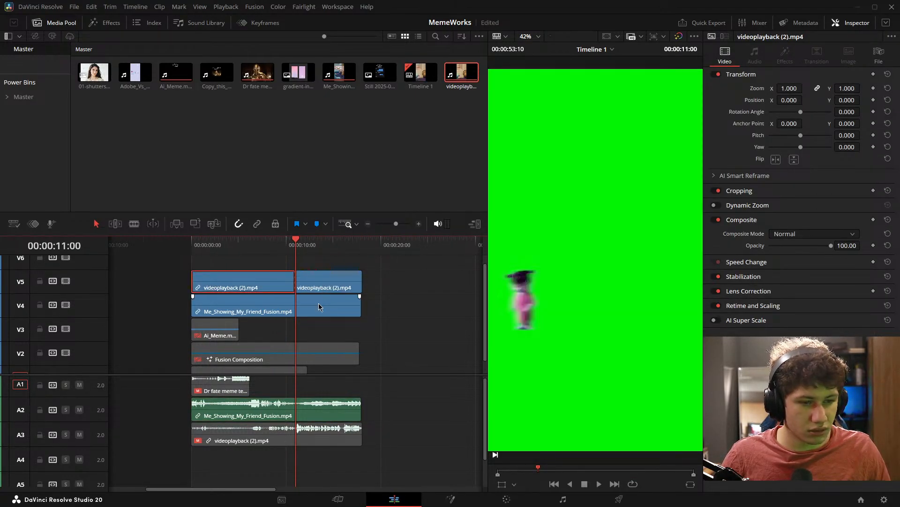
Step: Disable the part of the videoplayback (2).mp4 video after the cut on V5
{"action": "left_click", "coordinate": [325, 288]}
{"action": "key", "text": "d"}
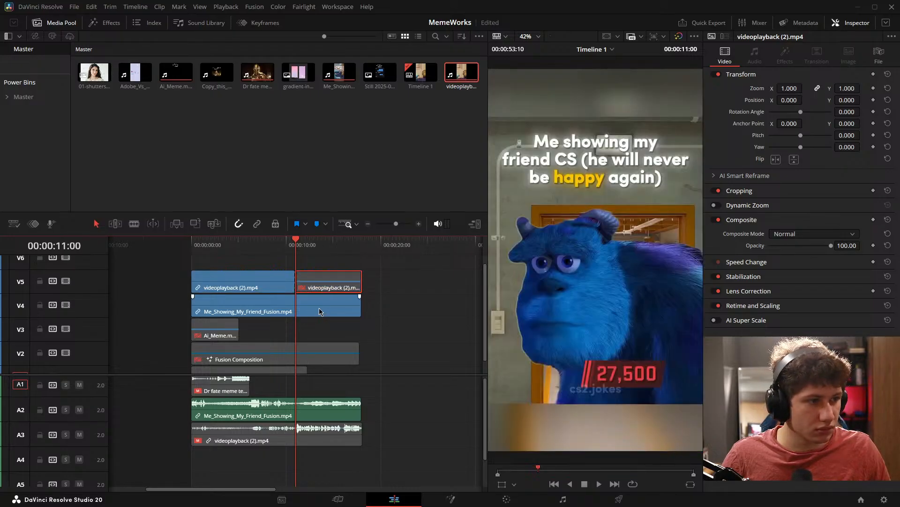
{"action": "left_click_drag", "start_coordinate": [393, 315], "coordinate": [390, 312]}
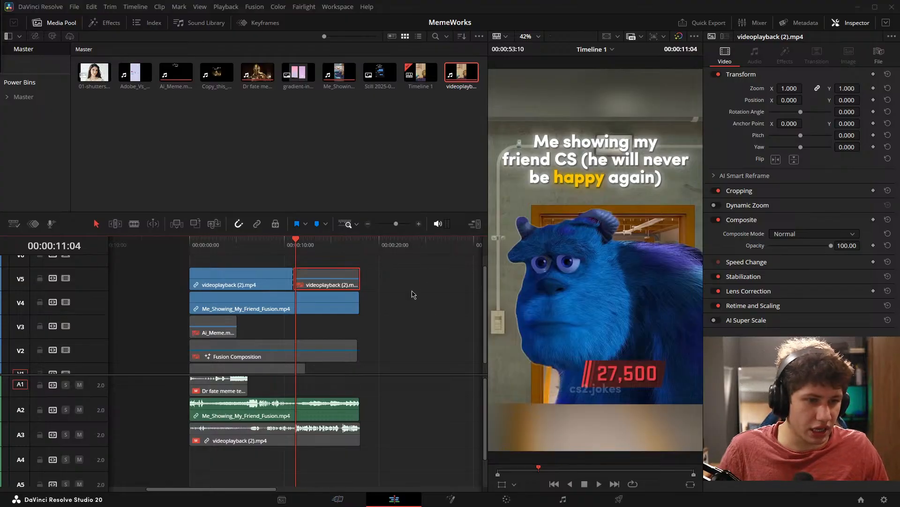
Step: Move the playhead to 00:00:06:07 within the first videoplayback (2).mp4 segment and open that segment in Fusion
{"action": "left_click", "coordinate": [409, 333]}
{"action": "key", "text": "Up"}
{"action": "left_click_drag", "start_coordinate": [427, 337], "coordinate": [444, 339]}
{"action": "left_click_drag", "start_coordinate": [442, 388], "coordinate": [436, 389]}
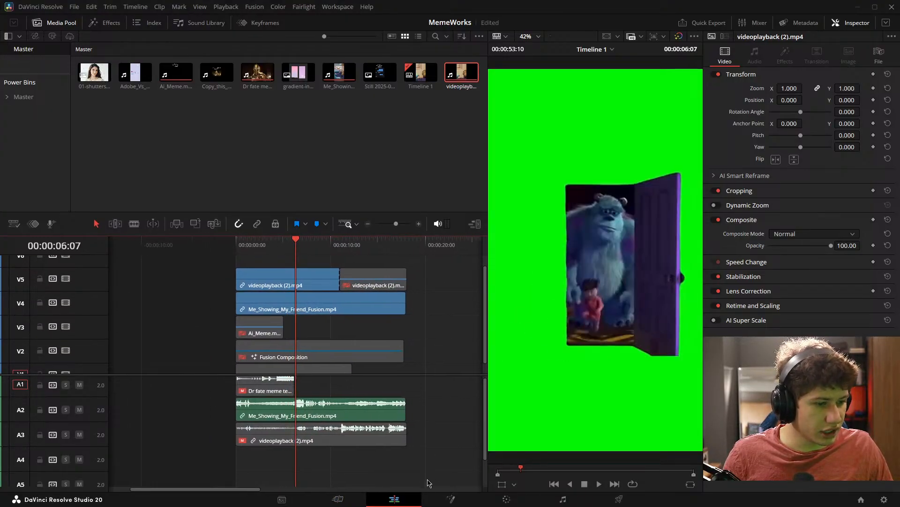
{"action": "left_click", "coordinate": [428, 353]}
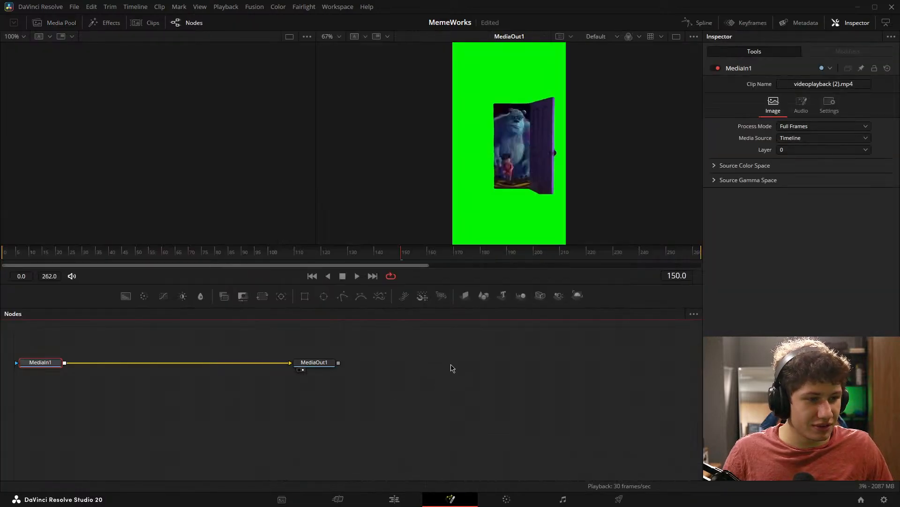
Step: Clear MediaOut1 from the viewer, place it closer to MediaIn1 in the node graph, and save the project
{"action": "left_click_drag", "start_coordinate": [452, 367], "coordinate": [147, 373]}
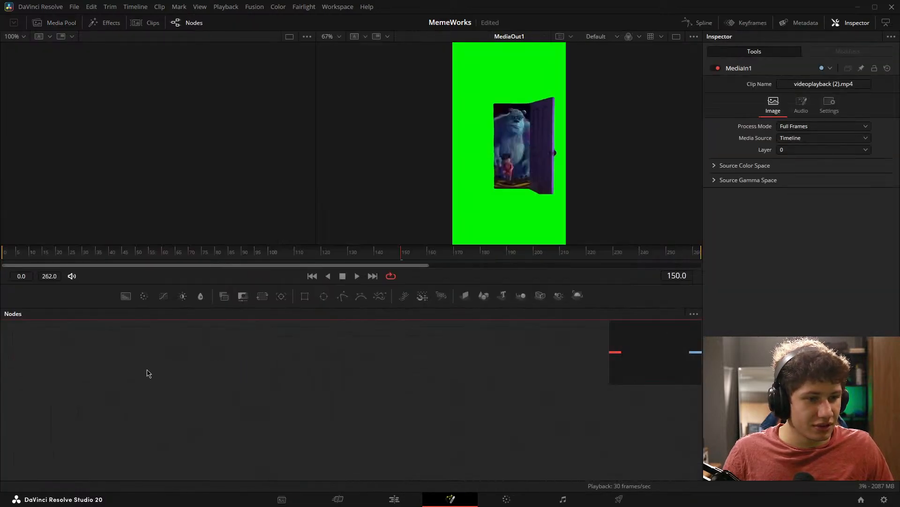
{"action": "left_click_drag", "start_coordinate": [250, 389], "coordinate": [207, 383]}
{"action": "left_click", "coordinate": [444, 367]}
{"action": "key", "text": "2"}
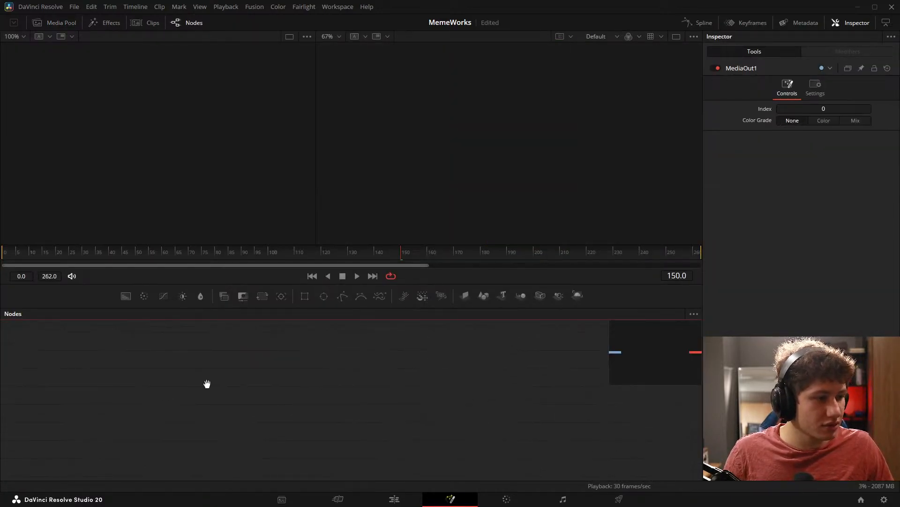
{"action": "left_click_drag", "start_coordinate": [311, 400], "coordinate": [546, 395]}
{"action": "left_click_drag", "start_coordinate": [266, 385], "coordinate": [455, 384]}
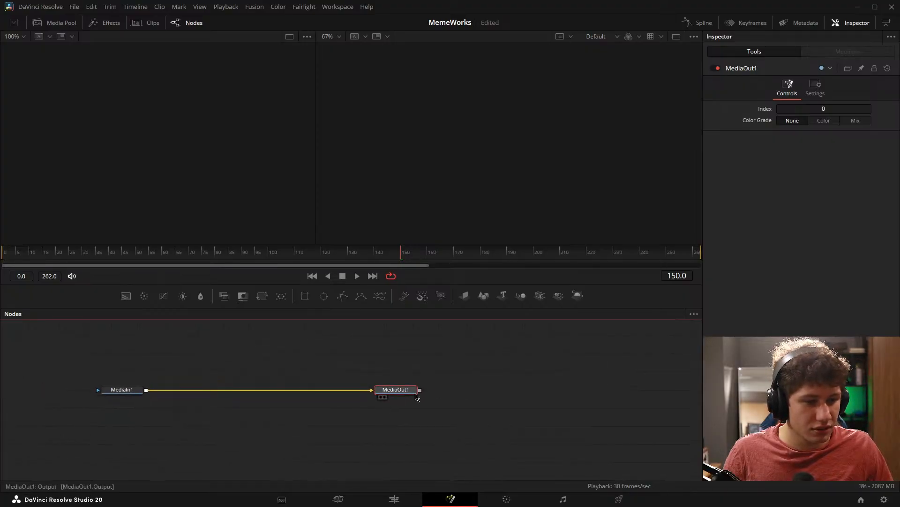
{"action": "left_click_drag", "start_coordinate": [399, 392], "coordinate": [519, 378]}
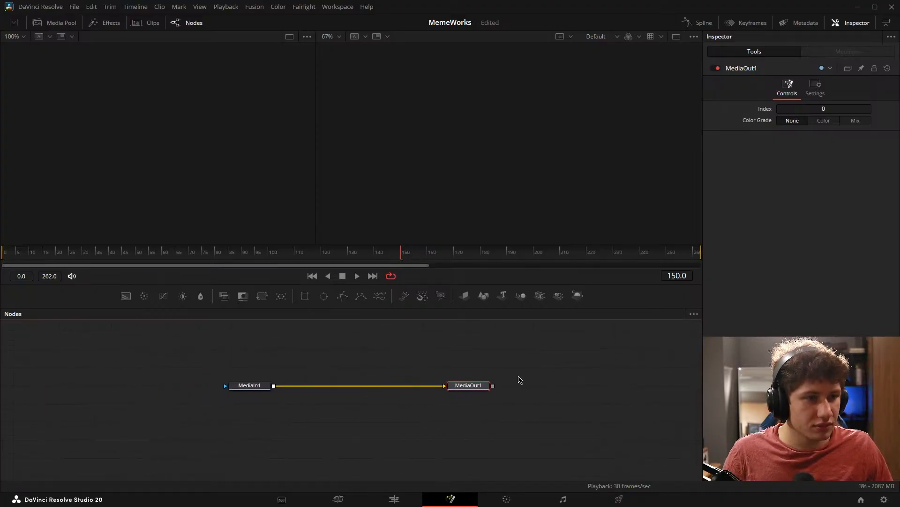
{"action": "key", "text": "ctrl+s"}
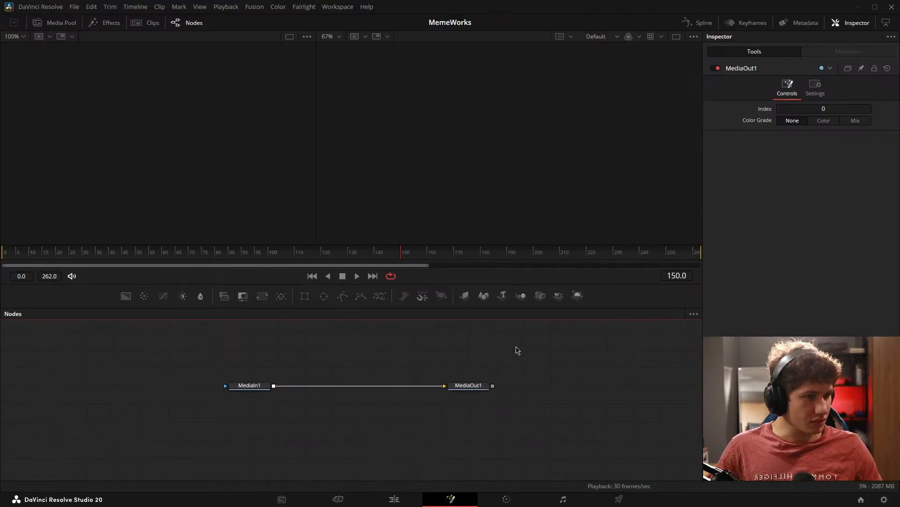
{"action": "left_click_drag", "start_coordinate": [487, 347], "coordinate": [476, 321]}
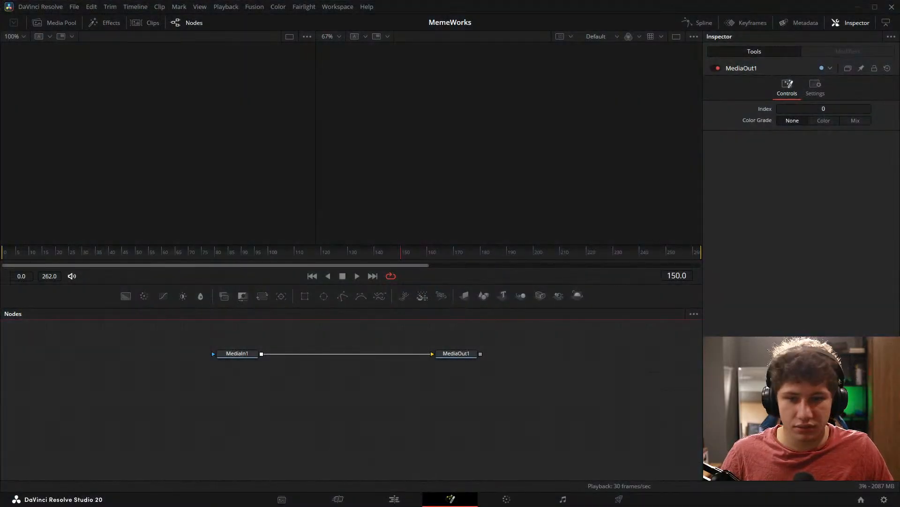
Step: Open the screenshot of the node graph in Snip & Sketch and move its window off this screen
{"action": "left_click", "coordinate": [807, 413]}
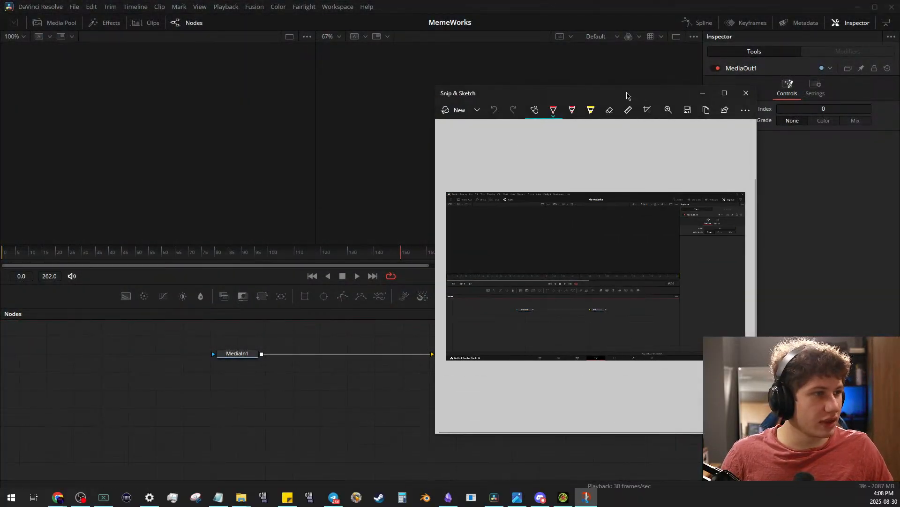
{"action": "mouse_move", "coordinate": [584, 89]}
{"action": "left_mouse_down"}
{"action": "mouse_move", "coordinate": [534, 110]}
{"action": "mouse_move", "coordinate": [0, 124]}
{"action": "left_mouse_up"}
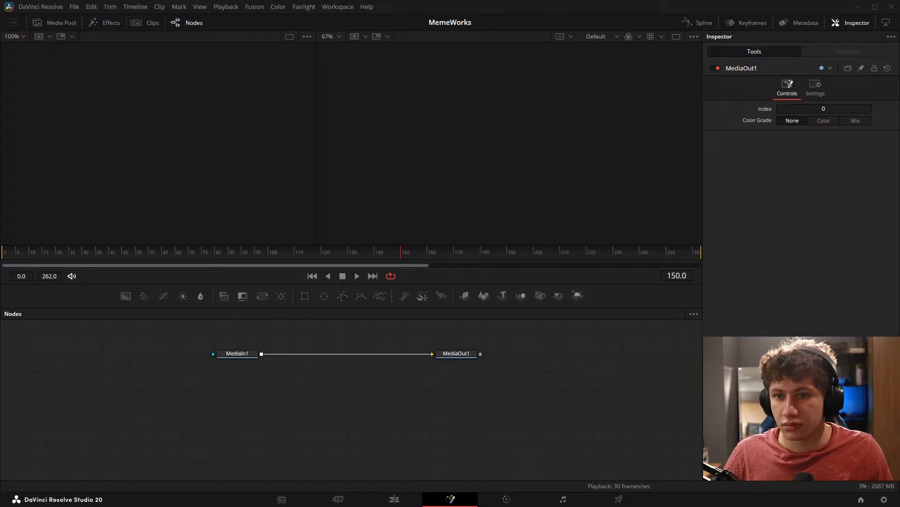
Step: Show MediaIn1 in the second viewer and set its audio track to videoplayback (2).mp4
{"action": "left_click_drag", "start_coordinate": [251, 356], "coordinate": [442, 119]}
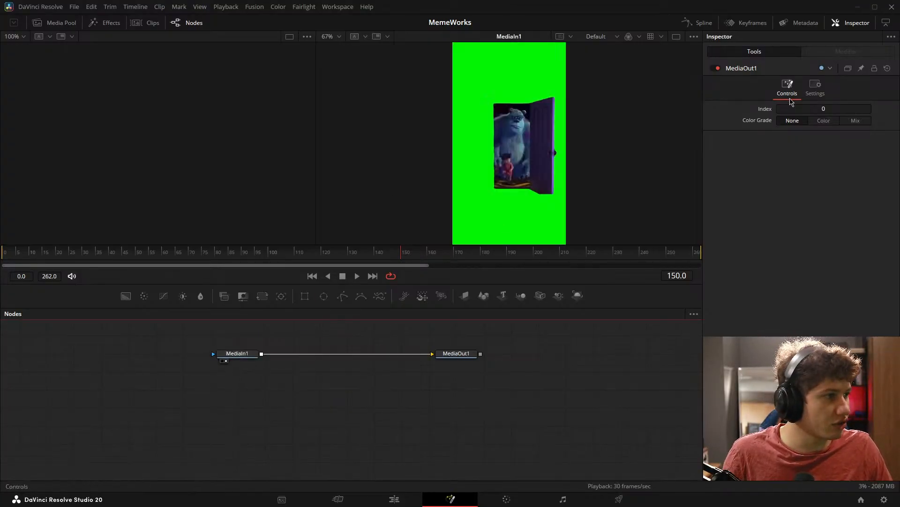
{"action": "left_click", "coordinate": [227, 354]}
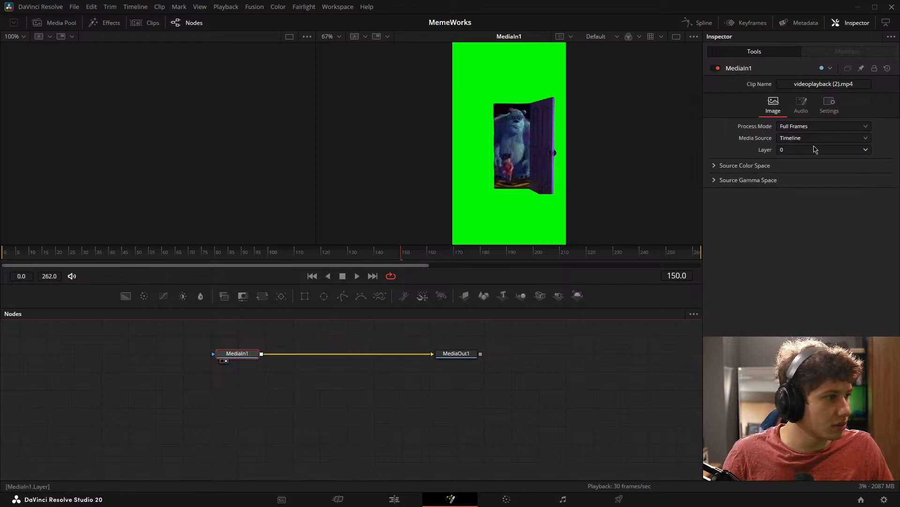
{"action": "left_click", "coordinate": [816, 138]}
{"action": "left_click", "coordinate": [801, 104]}
{"action": "left_click", "coordinate": [811, 127]}
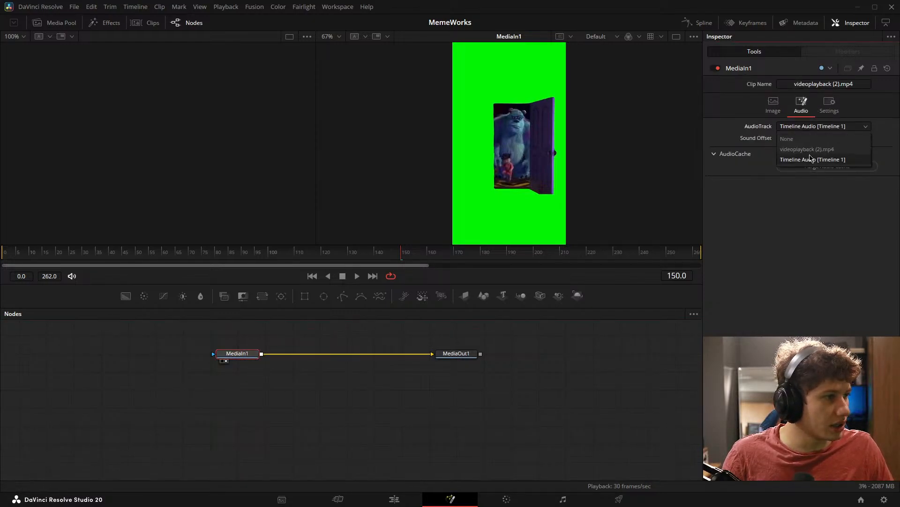
{"action": "left_click", "coordinate": [807, 149]}
{"action": "left_click", "coordinate": [382, 413]}
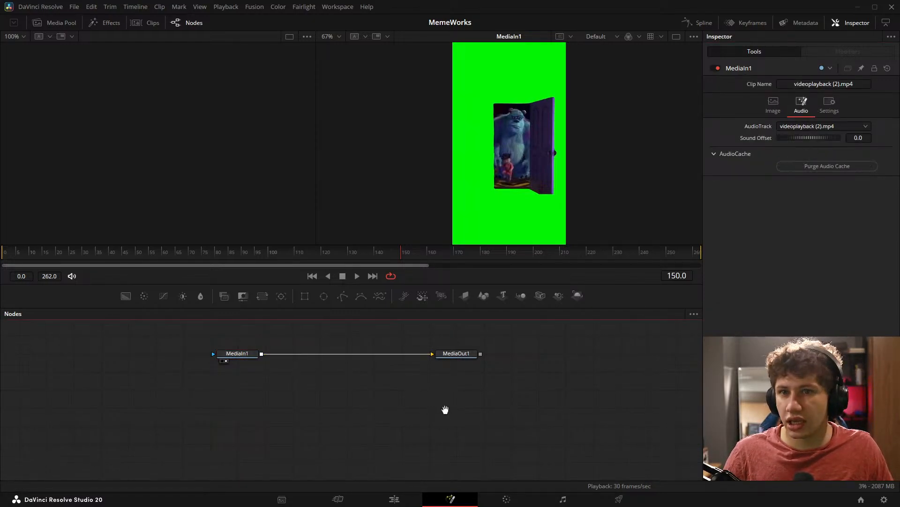
{"action": "left_click_drag", "start_coordinate": [445, 410], "coordinate": [363, 425]}
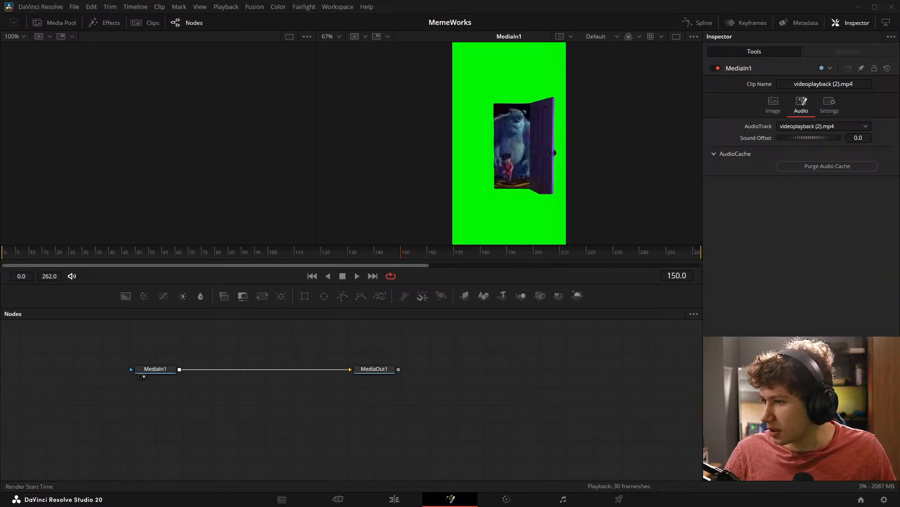
Step: Return to the Edit page and add Touching Goodbye Scene - Monsters Inc (Boo & Kitty).mp4 on V1 and A1 after the existing clips
{"action": "left_click_drag", "start_coordinate": [298, 271], "coordinate": [284, 426]}
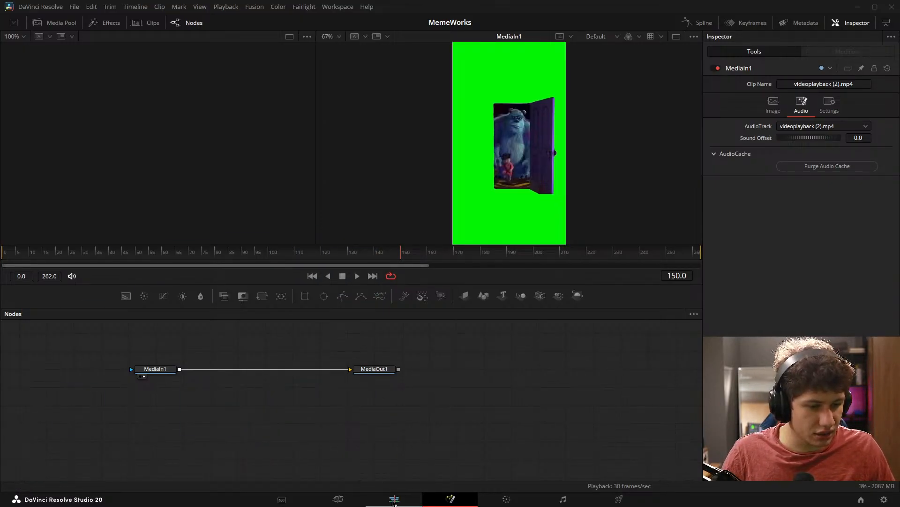
{"action": "left_click", "coordinate": [394, 499]}
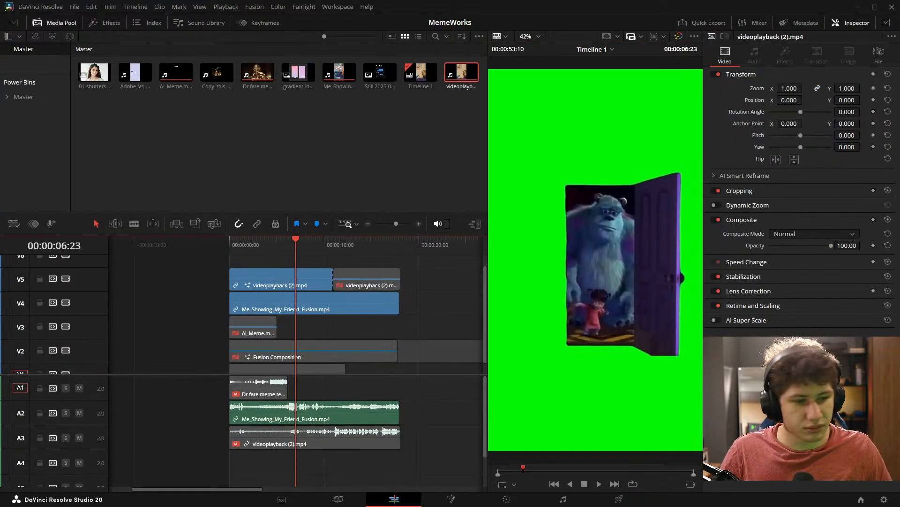
{"action": "scroll", "coordinate": [410, 432], "scroll_direction": "down", "scroll_amount": 5}
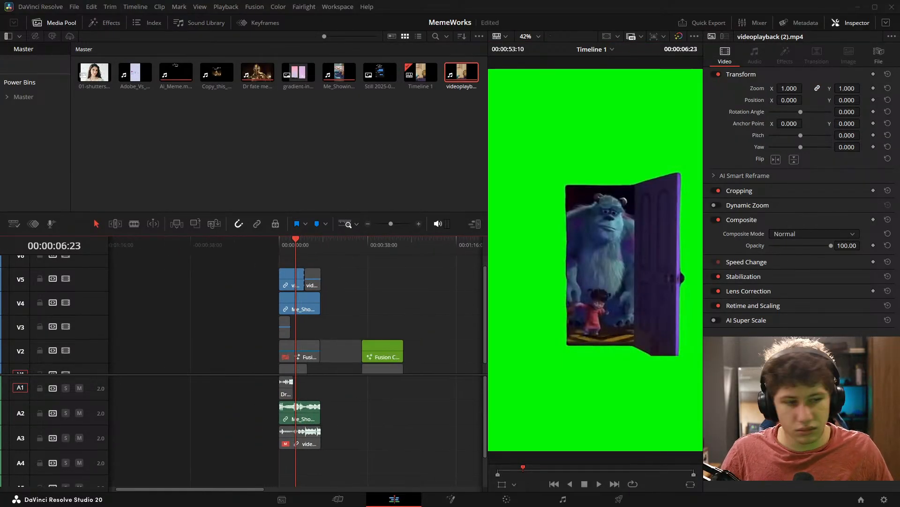
{"action": "left_click_drag", "start_coordinate": [0, 347], "coordinate": [469, 367]}
{"action": "scroll", "coordinate": [283, 463], "scroll_direction": "right", "scroll_amount": 5}
Step: Scrub through the Touching Goodbye Scene clip to Sulley's close-up beside the door at 00:03:30:04
{"action": "left_click_drag", "start_coordinate": [405, 449], "coordinate": [83, 480]}
{"action": "left_click_drag", "start_coordinate": [273, 448], "coordinate": [450, 428]}
{"action": "left_click_drag", "start_coordinate": [363, 426], "coordinate": [33, 492]}
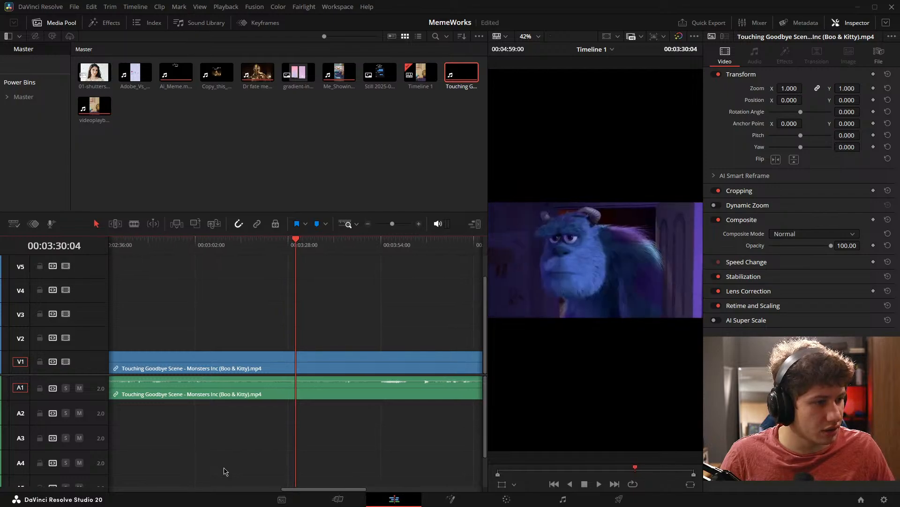
Step: Step frame by frame to the change from the bedroom shot to Sulley's close-up, stopping at 00:03:29:11
{"action": "left_click_drag", "start_coordinate": [224, 468], "coordinate": [224, 470]}
{"action": "scroll", "coordinate": [335, 458], "scroll_direction": "up", "scroll_amount": 3}
{"action": "key", "text": "Left"}
{"action": "key", "text": "Left"}
{"action": "key", "text": "Left"}
{"action": "key", "text": "Left"}
{"action": "key", "text": "Left"}
{"action": "key", "text": "Left"}
{"action": "key", "text": "Left"}
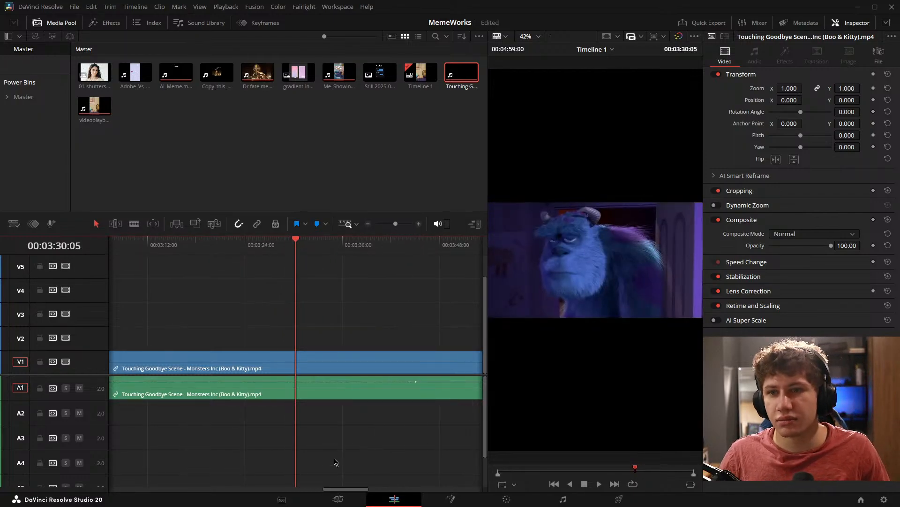
{"action": "key", "text": "Left"}
{"action": "key", "text": "Left"}
{"action": "key", "text": "Left"}
{"action": "key", "text": "Left"}
{"action": "key", "text": "Left"}
{"action": "key", "text": "Left"}
{"action": "key", "text": "Left"}
{"action": "key", "text": "Left"}
{"action": "key", "text": "Left"}
{"action": "key", "text": "Left"}
{"action": "key", "text": "Left"}
{"action": "key", "text": "Left"}
{"action": "key", "text": "Left"}
{"action": "key", "text": "Left"}
{"action": "key", "text": "Left"}
{"action": "key", "text": "Left"}
{"action": "key", "text": "Left"}
{"action": "key", "text": "Left"}
{"action": "key", "text": "Left"}
{"action": "key", "text": "Left"}
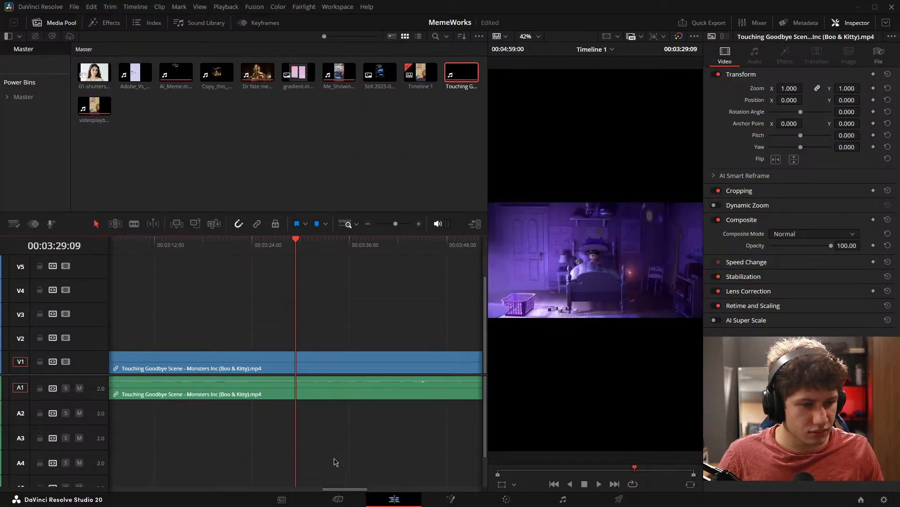
{"action": "key", "text": "Right"}
{"action": "key", "text": "Right"}
{"action": "key", "text": "Right"}
{"action": "key", "text": "Right"}
{"action": "key", "text": "Right"}
{"action": "key", "text": "Right"}
{"action": "key", "text": "Right"}
{"action": "key", "text": "Right"}
{"action": "key", "text": "Right"}
{"action": "key", "text": "Right"}
{"action": "key", "text": "Right"}
{"action": "key", "text": "Left"}
{"action": "key", "text": "Left"}
{"action": "key", "text": "Left"}
{"action": "key", "text": "Left"}
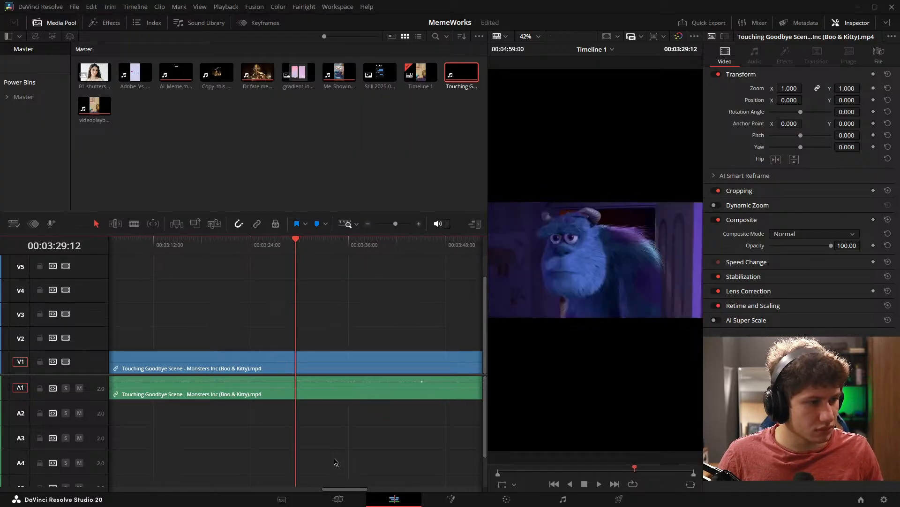
{"action": "key", "text": "Right"}
{"action": "key", "text": "Right"}
{"action": "key", "text": "Left"}
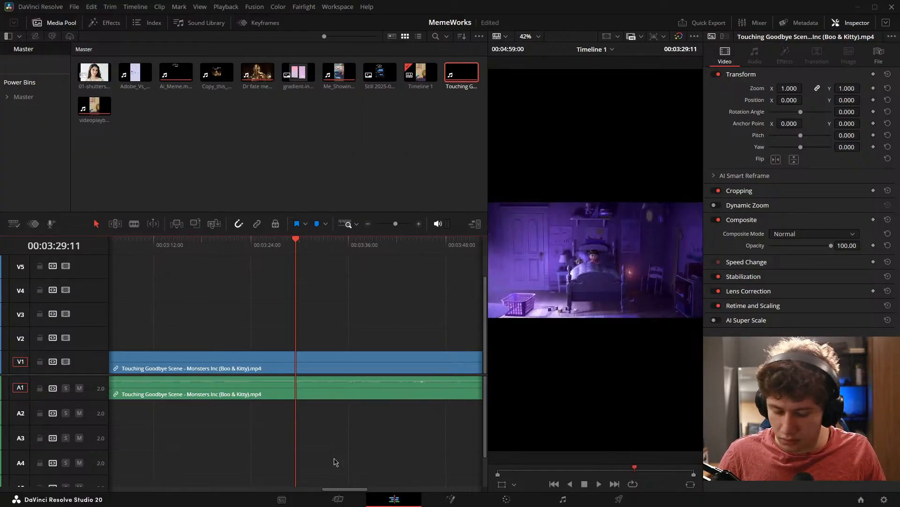
Step: Ripple-trim the Touching Goodbye Scene clip to the Sulley shot, from his close-up's first frame to the closed door at 00:01:14:23
{"action": "key", "text": "Right"}
{"action": "key", "text": "ctrl+shift+["}
{"action": "key", "text": "space"}
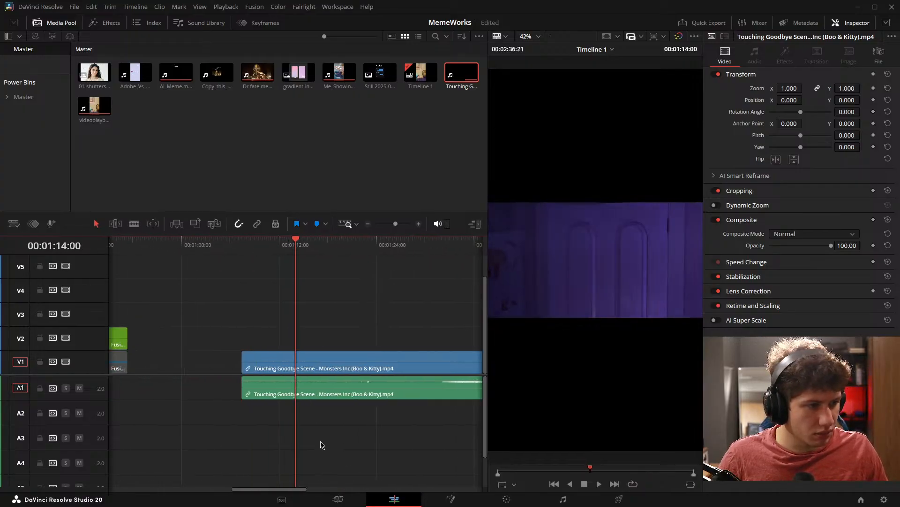
{"action": "key", "text": "ctrl+shift+]"}
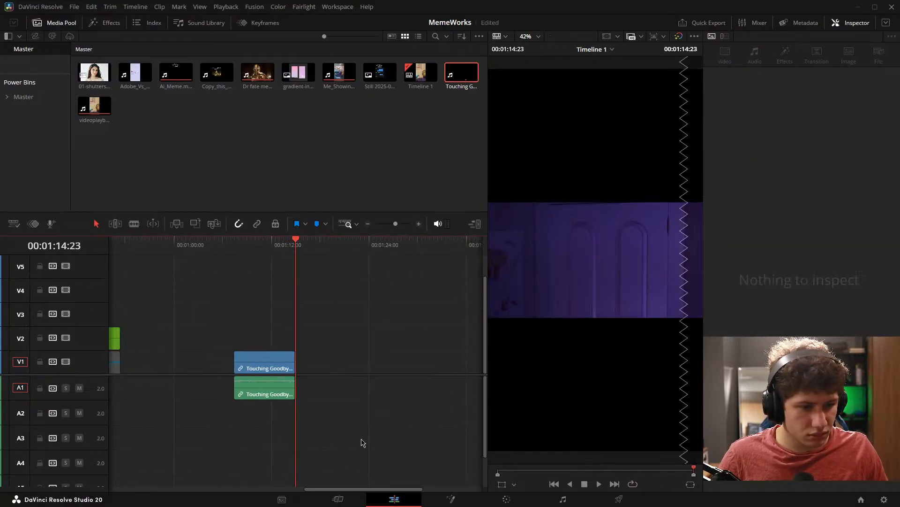
Step: Move the trimmed Touching Goodbye Scene clip earlier on V1 and A1 so it starts at 00:00:22:23
{"action": "left_click_drag", "start_coordinate": [270, 322], "coordinate": [317, 324]}
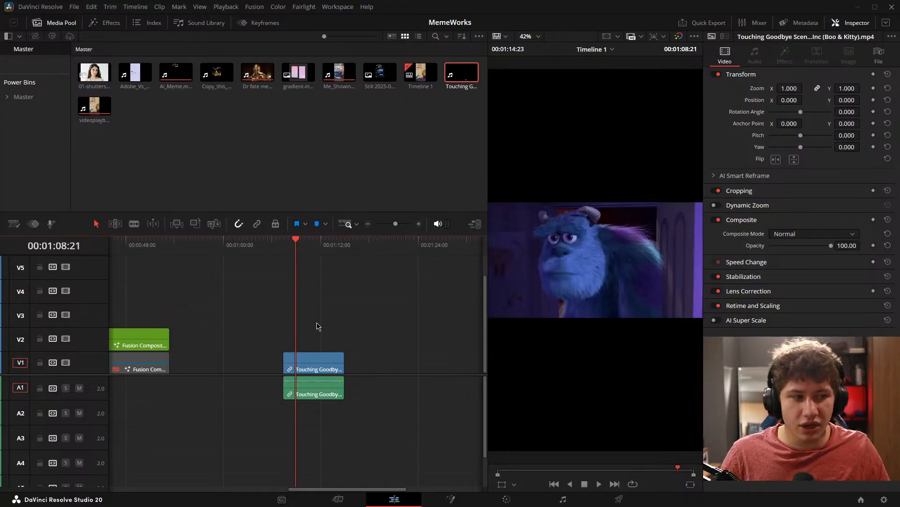
{"action": "left_click_drag", "start_coordinate": [342, 317], "coordinate": [332, 404]}
{"action": "scroll", "coordinate": [366, 319], "scroll_direction": "down", "scroll_amount": 4}
{"action": "left_click_drag", "start_coordinate": [340, 371], "coordinate": [197, 366]}
Step: Find Sulley's close-up at 00:00:25:07 and open AI Magic Mask 2 for the clip on the Color page
{"action": "left_click_drag", "start_coordinate": [163, 327], "coordinate": [315, 317]}
{"action": "scroll", "coordinate": [367, 314], "scroll_direction": "up", "scroll_amount": 8}
{"action": "left_click_drag", "start_coordinate": [406, 314], "coordinate": [287, 303]}
{"action": "left_click", "coordinate": [358, 307]}
{"action": "left_click_drag", "start_coordinate": [324, 325], "coordinate": [366, 306]}
{"action": "left_click", "coordinate": [448, 501]}
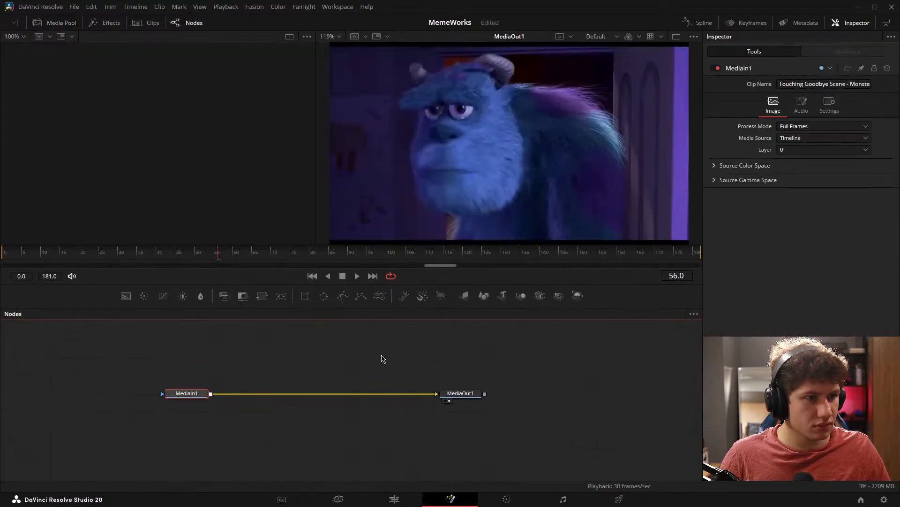
{"action": "left_click", "coordinate": [504, 501]}
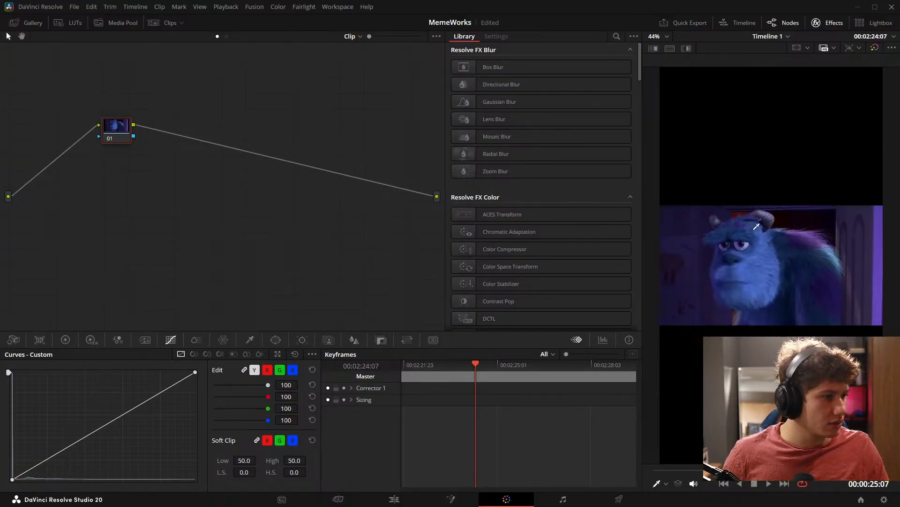
{"action": "left_click", "coordinate": [328, 340]}
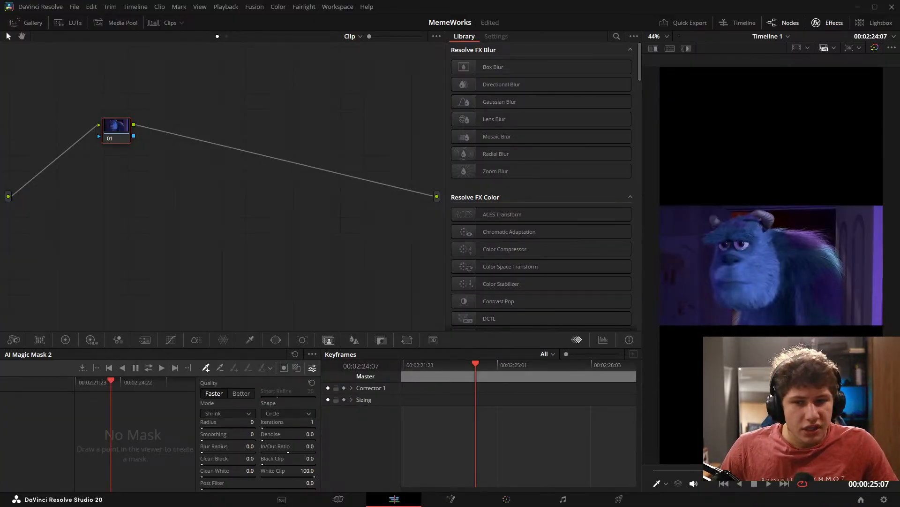
Step: Return to the Edit page and compare Sulley's cutout in the reference meme around 00:00:12:08 with the trimmed clip
{"action": "left_click", "coordinate": [394, 498]}
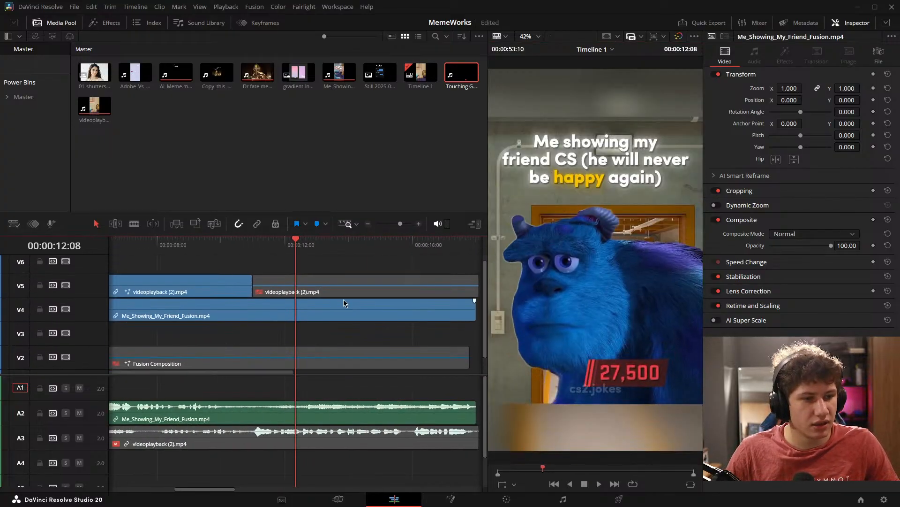
{"action": "left_click_drag", "start_coordinate": [248, 300], "coordinate": [100, 301]}
{"action": "left_click_drag", "start_coordinate": [379, 324], "coordinate": [282, 306]}
Step: On the Color page at 00:00:24:19, mask Sulley and the door with Magic Mask points, exclude the background, and track both directions
{"action": "left_click", "coordinate": [499, 496]}
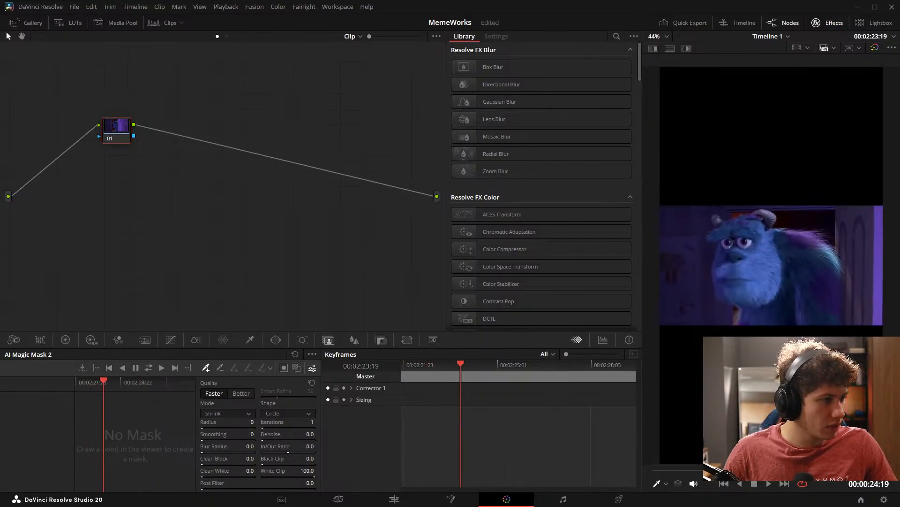
{"action": "left_click", "coordinate": [742, 230]}
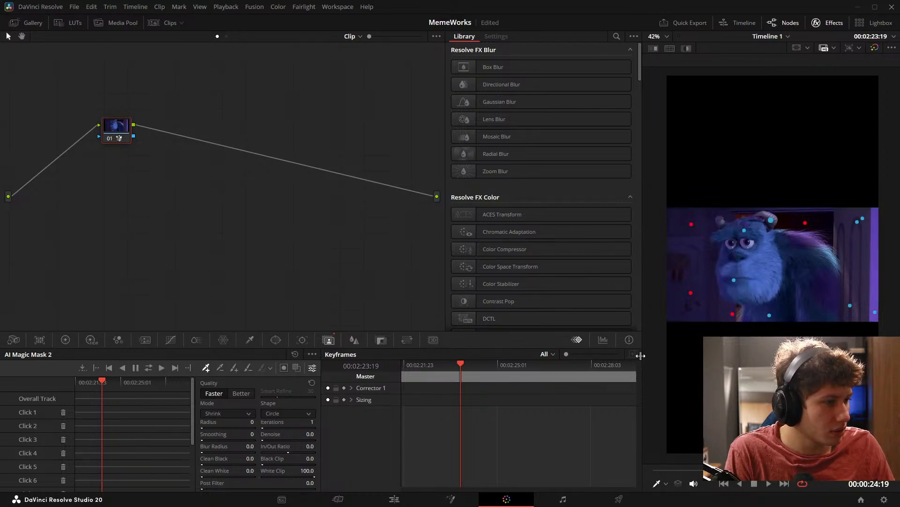
{"action": "left_click", "coordinate": [149, 367]}
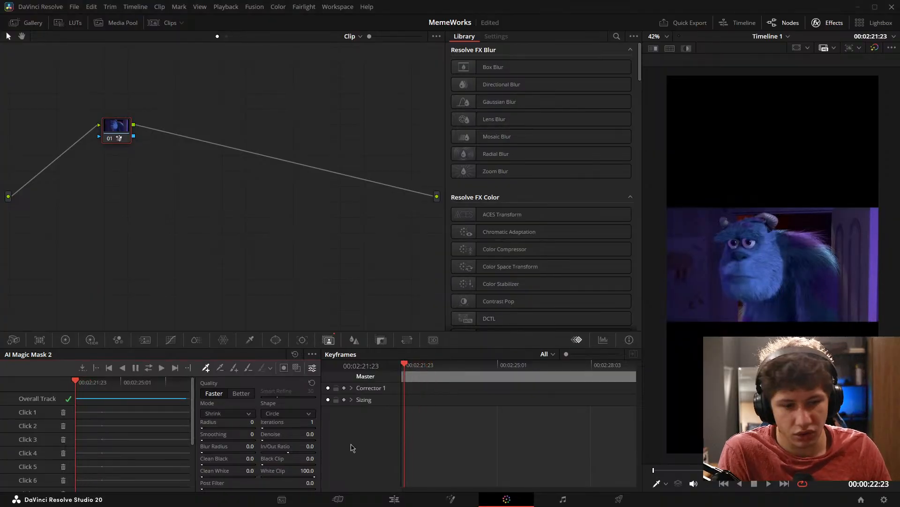
Step: Add an alpha output to the node graph and connect node 01's mask output to it
{"action": "right_click", "coordinate": [177, 177]}
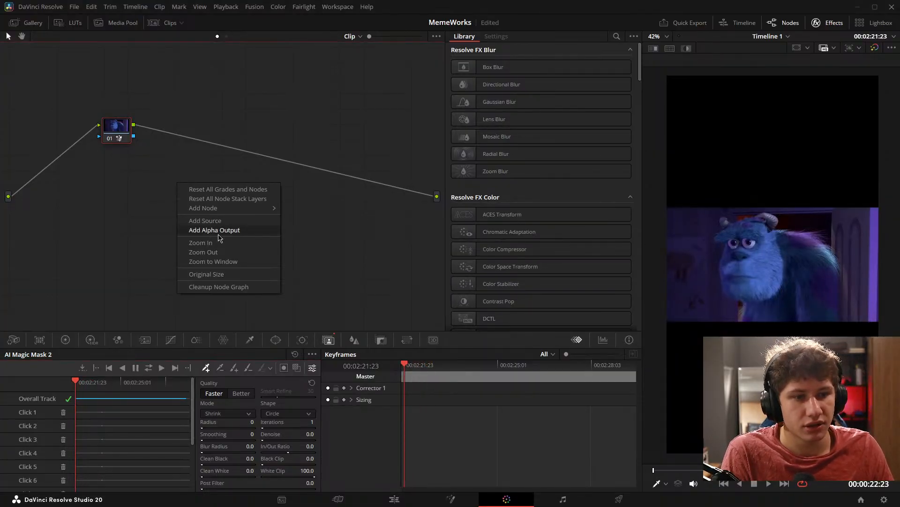
{"action": "left_click", "coordinate": [219, 230]}
{"action": "left_click_drag", "start_coordinate": [211, 170], "coordinate": [439, 216]}
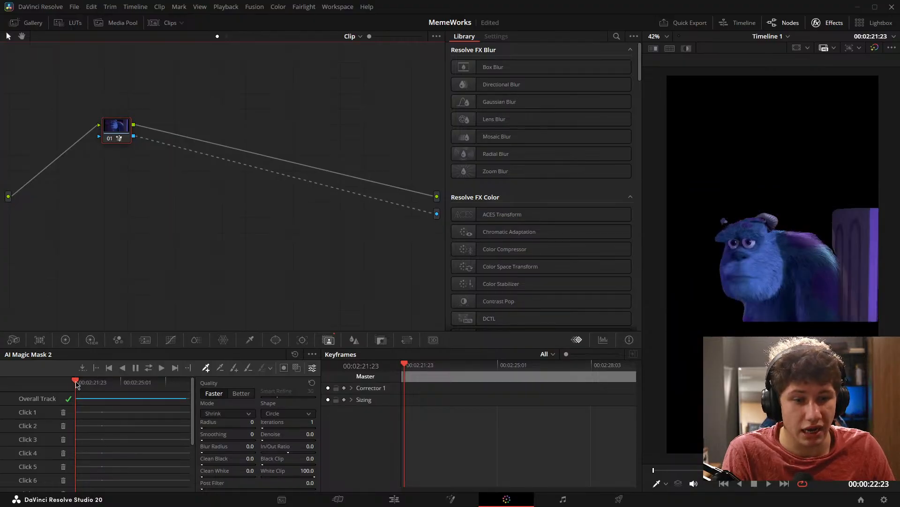
Step: Set the Magic Mask quality to Better and track the mask again in both directions from 00:00:24:19
{"action": "left_click_drag", "start_coordinate": [77, 384], "coordinate": [131, 373]}
{"action": "left_click", "coordinate": [241, 394]}
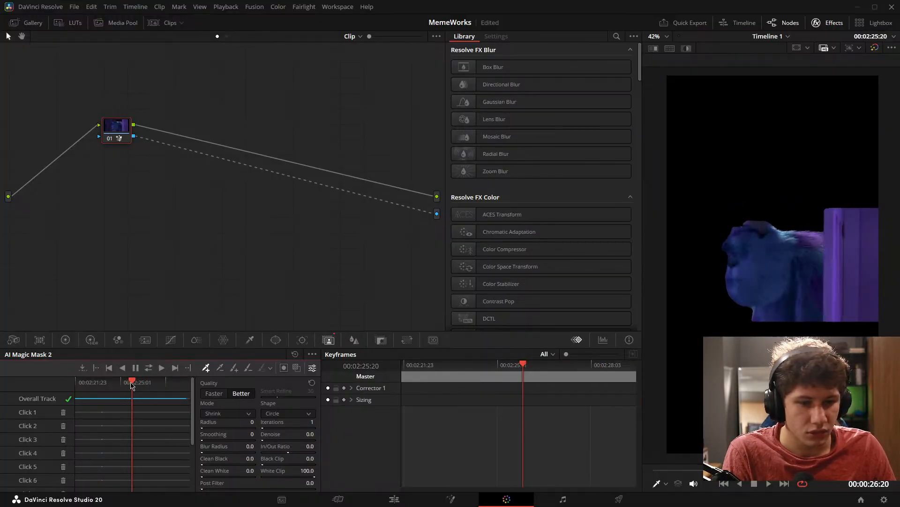
{"action": "left_click_drag", "start_coordinate": [131, 385], "coordinate": [102, 385]}
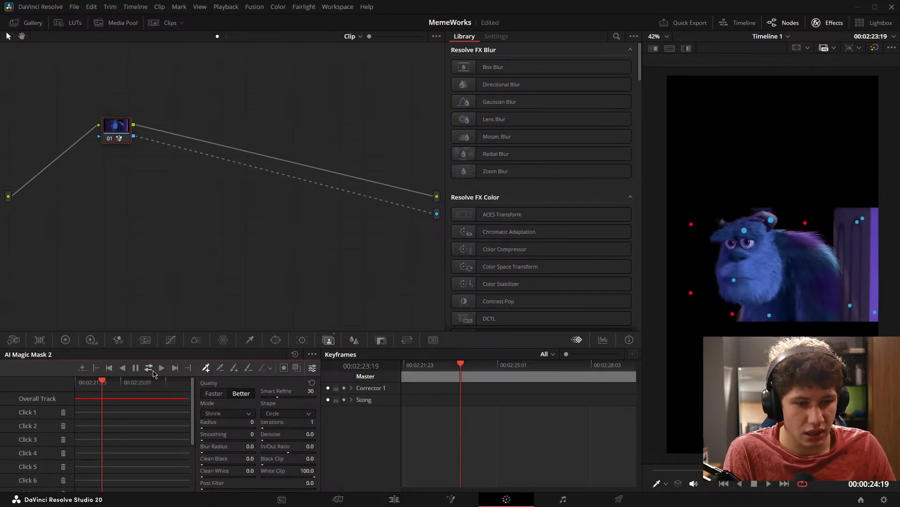
{"action": "left_click", "coordinate": [149, 368]}
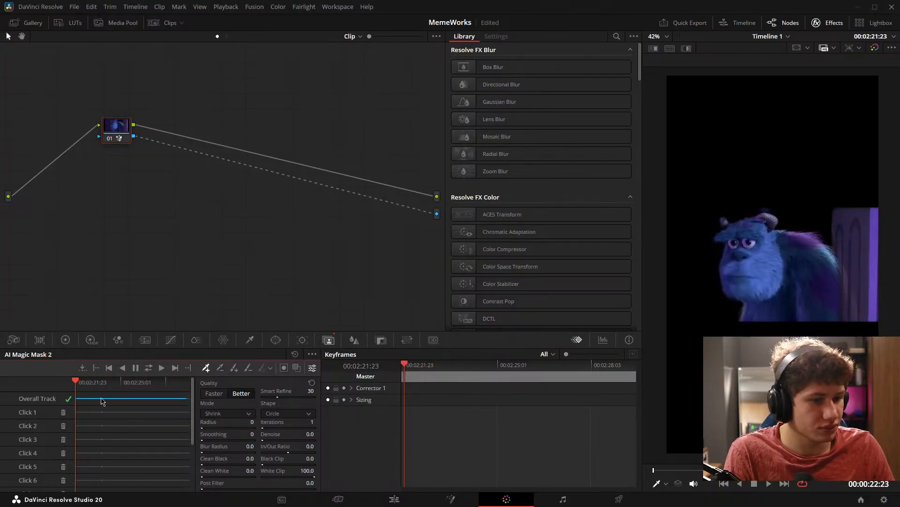
Step: At 00:00:27:01, add Magic Mask points keeping Sulley and the door but excluding the area beyond it, and re-track both directions
{"action": "left_click_drag", "start_coordinate": [79, 384], "coordinate": [138, 388]}
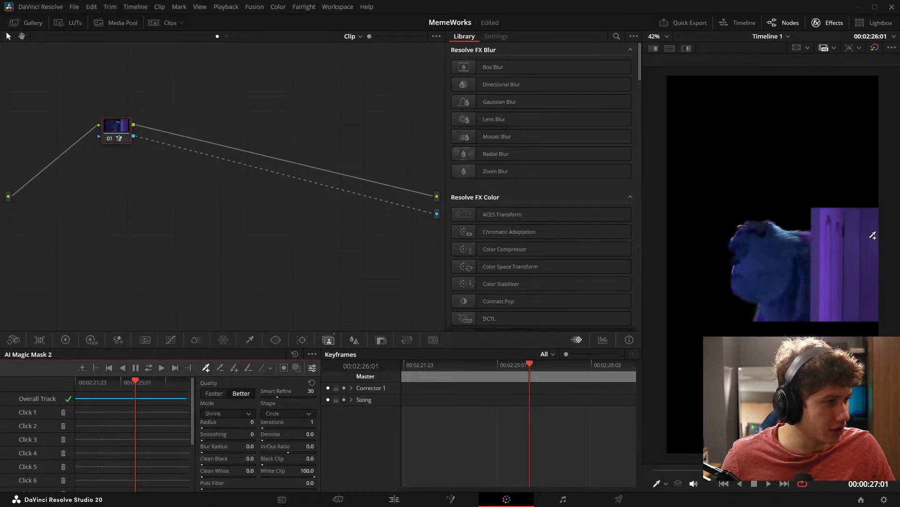
{"action": "left_click", "coordinate": [857, 224]}
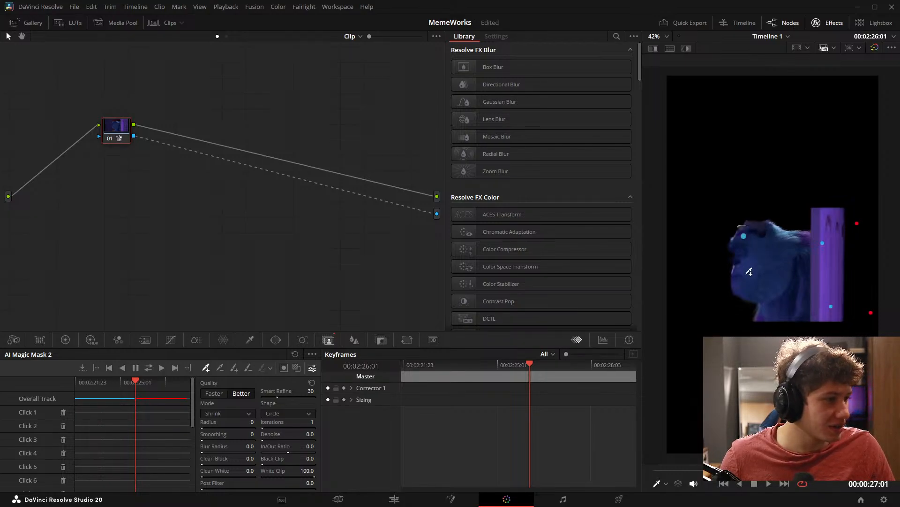
{"action": "left_click", "coordinate": [148, 368]}
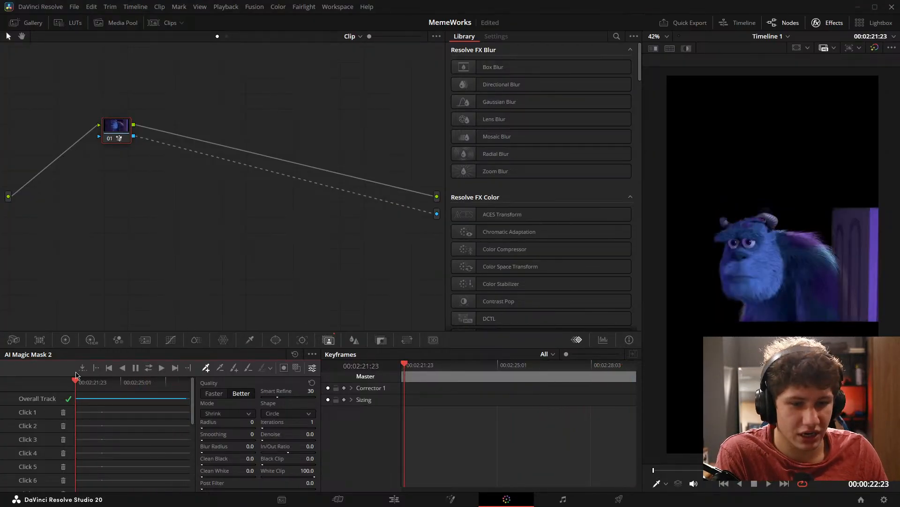
Step: At 00:00:26:16, refine the Magic Mask with points that keep the door's edge strip and exclude the area beyond it
{"action": "left_click_drag", "start_coordinate": [76, 381], "coordinate": [132, 383]}
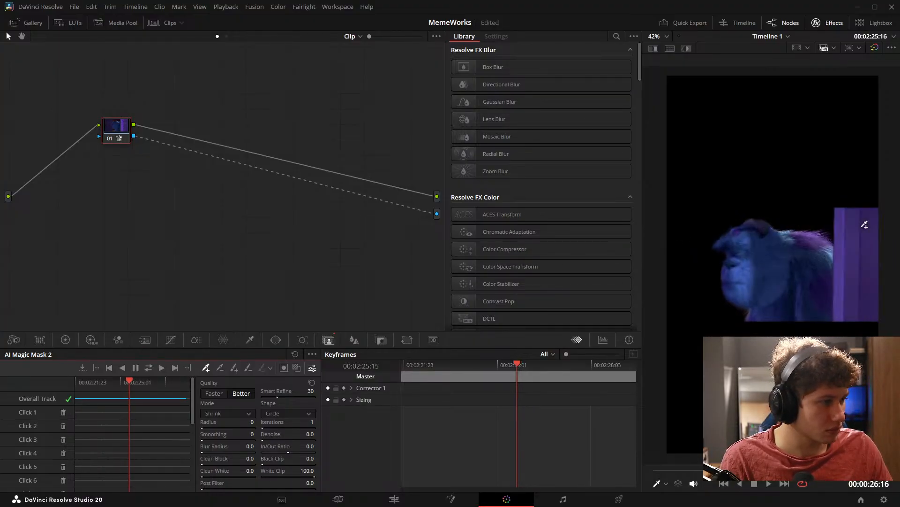
{"action": "left_click", "coordinate": [862, 256]}
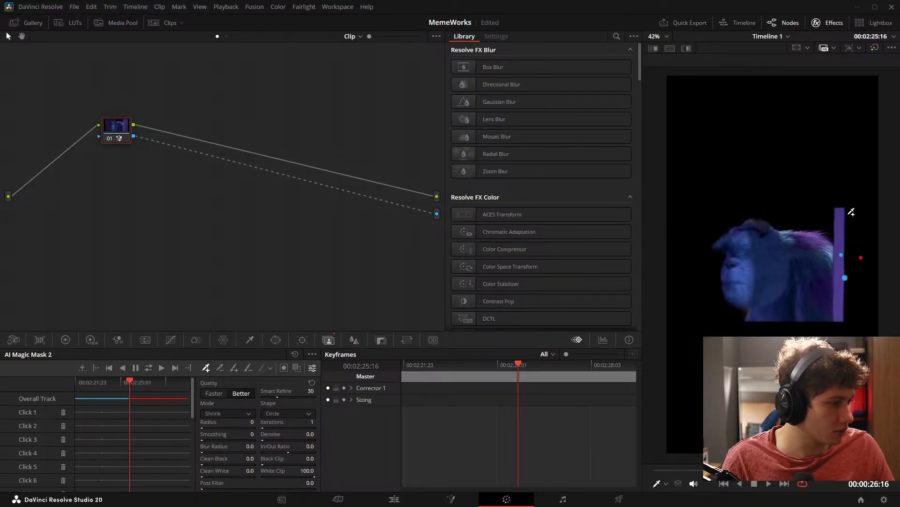
{"action": "left_click", "coordinate": [317, 185]}
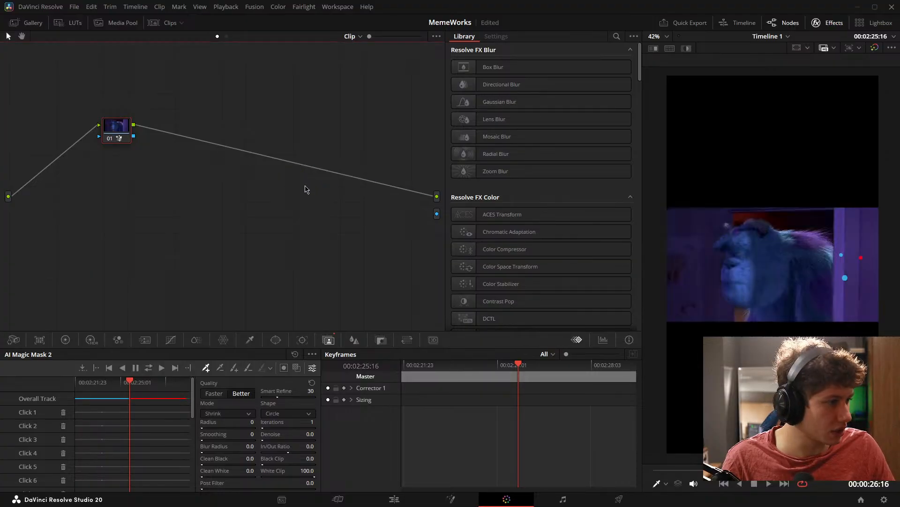
{"action": "key", "text": "ctrl+z"}
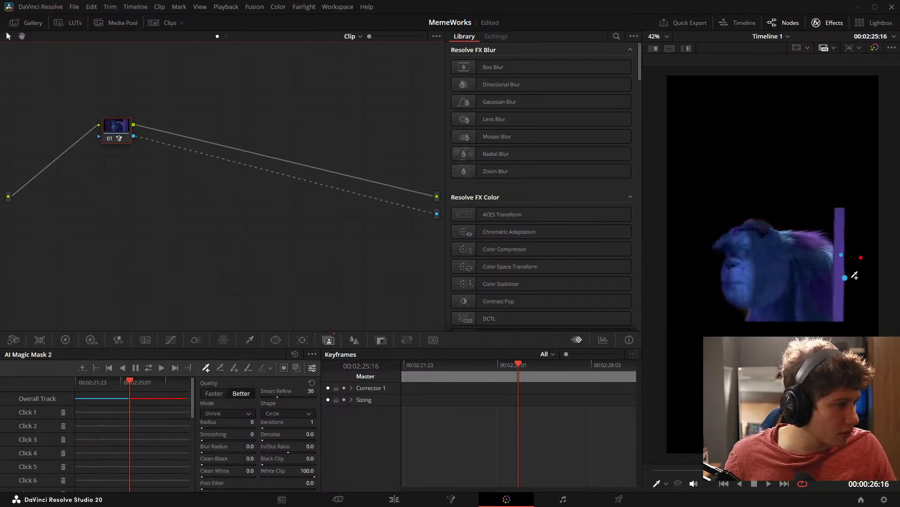
{"action": "left_click_drag", "start_coordinate": [844, 277], "coordinate": [842, 286]}
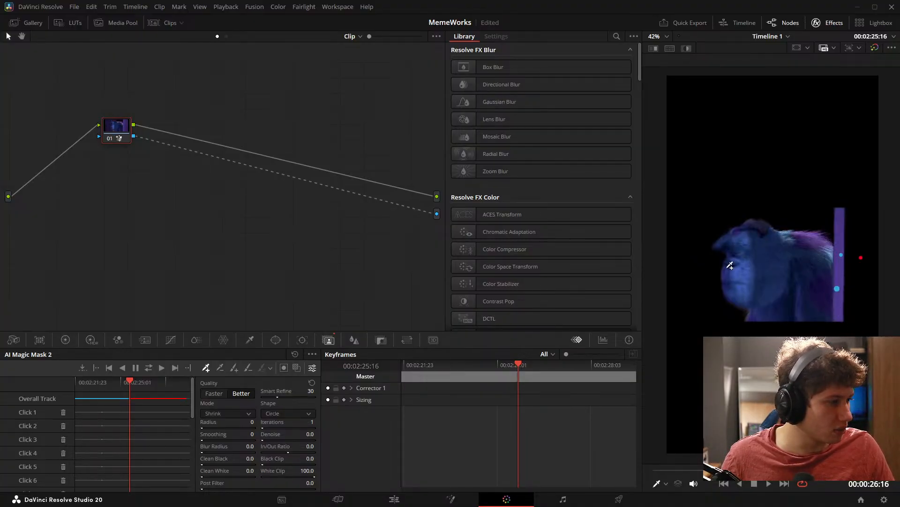
{"action": "left_click_drag", "start_coordinate": [124, 135], "coordinate": [126, 140]}
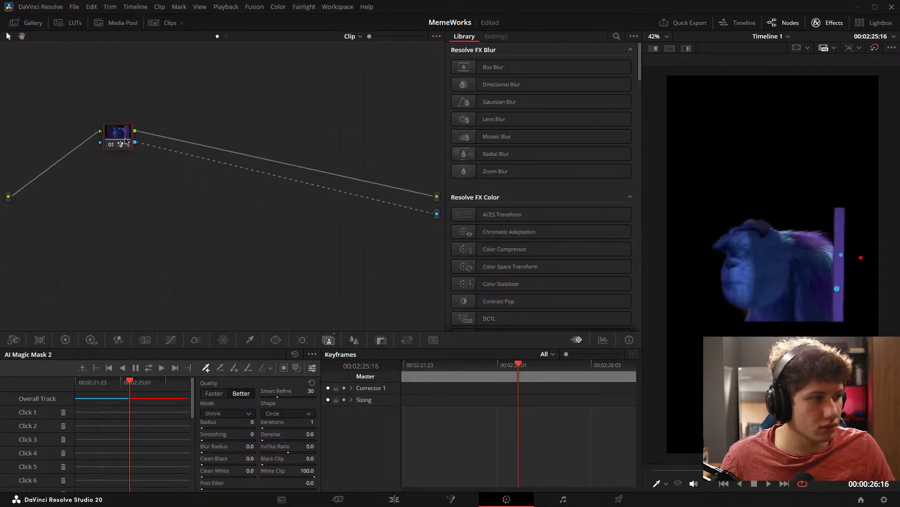
{"action": "left_click", "coordinate": [838, 289]}
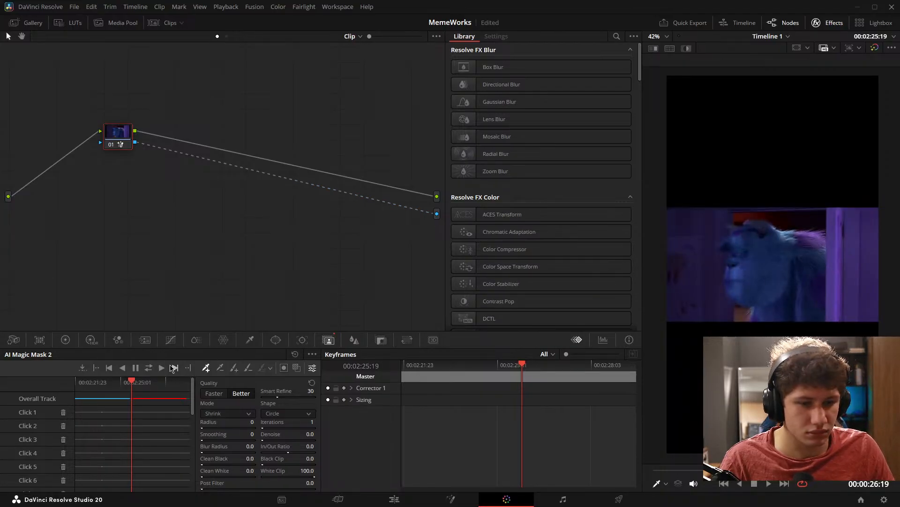
Step: Undo the last mask change and track the Magic Mask again in both directions from 00:00:27:01
{"action": "mouse_move", "coordinate": [132, 383]}
{"action": "left_mouse_down"}
{"action": "mouse_move", "coordinate": [165, 383]}
{"action": "mouse_move", "coordinate": [91, 385]}
{"action": "mouse_move", "coordinate": [176, 384]}
{"action": "mouse_move", "coordinate": [135, 380]}
{"action": "left_mouse_up"}
{"action": "key", "text": "ctrl+z"}
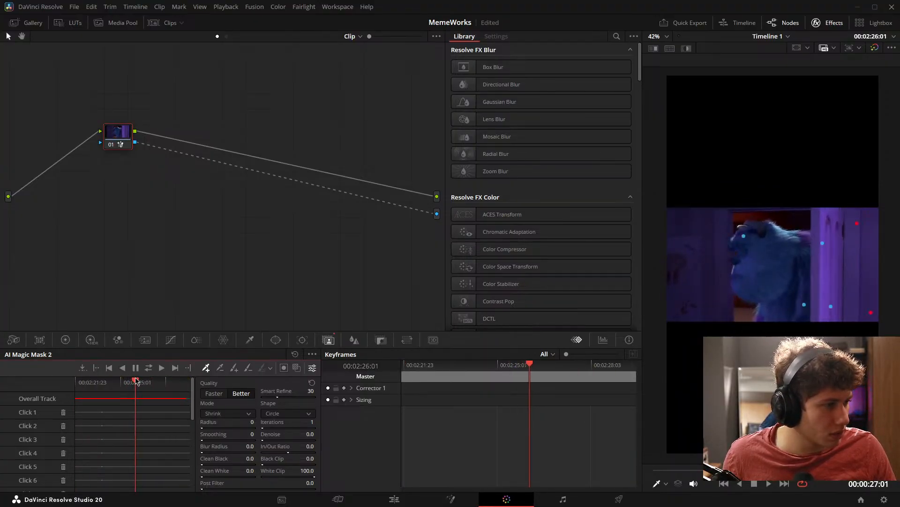
{"action": "left_click", "coordinate": [149, 369]}
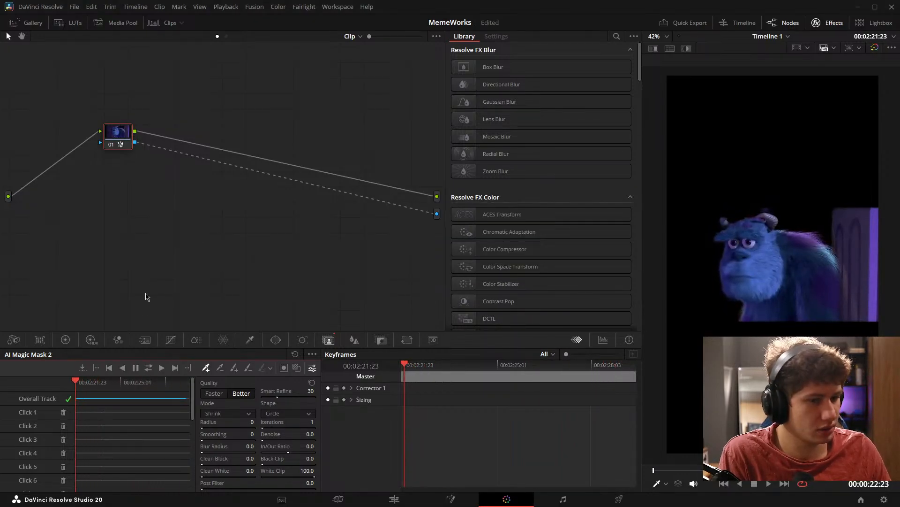
{"action": "left_click_drag", "start_coordinate": [654, 471], "coordinate": [666, 428]}
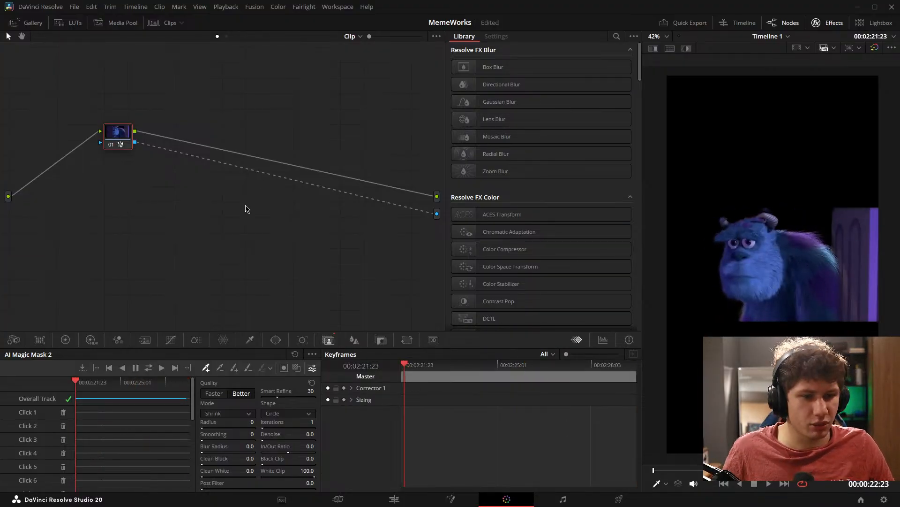
Step: On the Edit page, render the masked Touching Goodbye Scene clip in place as QuickTime with the GoPro CineForm codec, type RGB 16-bit
{"action": "left_click", "coordinate": [394, 498]}
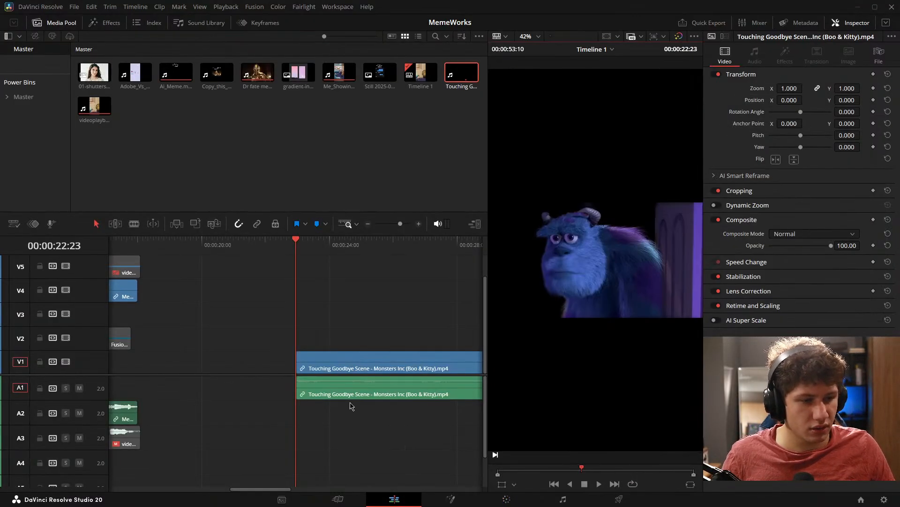
{"action": "left_click", "coordinate": [367, 364]}
{"action": "key", "text": "ctrl+shift+r"}
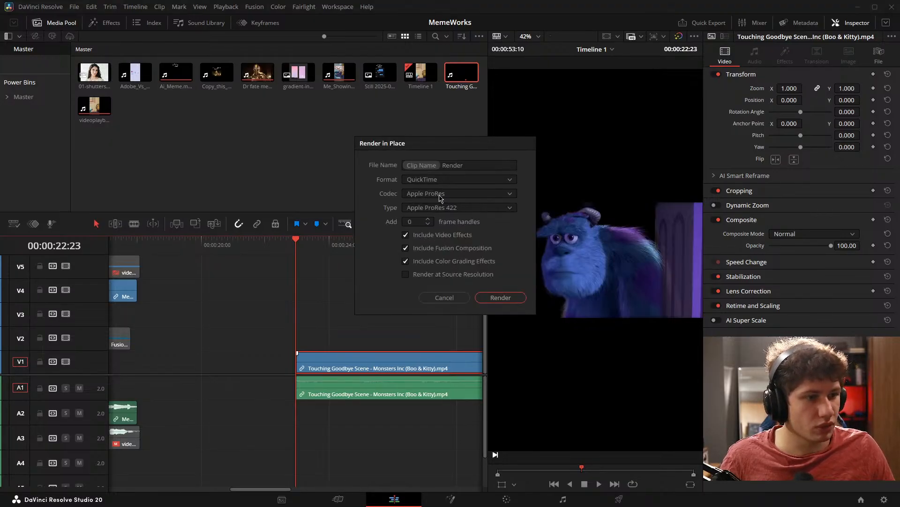
{"action": "left_click", "coordinate": [440, 193]}
{"action": "left_click", "coordinate": [439, 245]}
{"action": "left_click", "coordinate": [462, 208]}
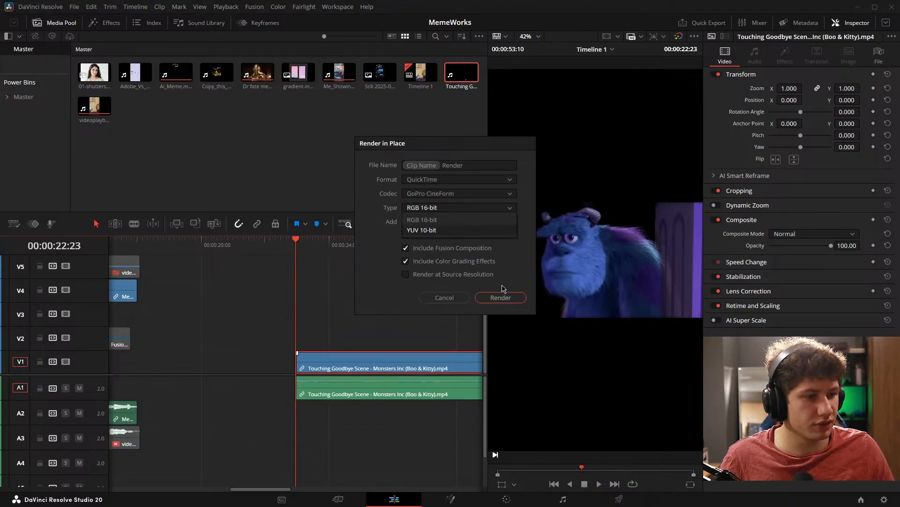
{"action": "left_click", "coordinate": [500, 297]}
{"action": "left_click", "coordinate": [500, 297]}
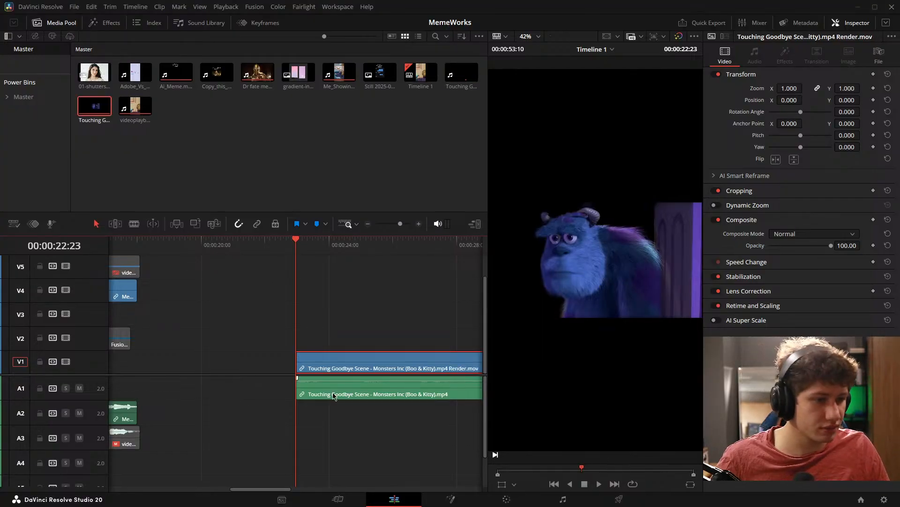
Step: Play back the rendered Sulley clip and review the matching moment of the reference meme around 00:00:11:15
{"action": "key", "text": "space"}
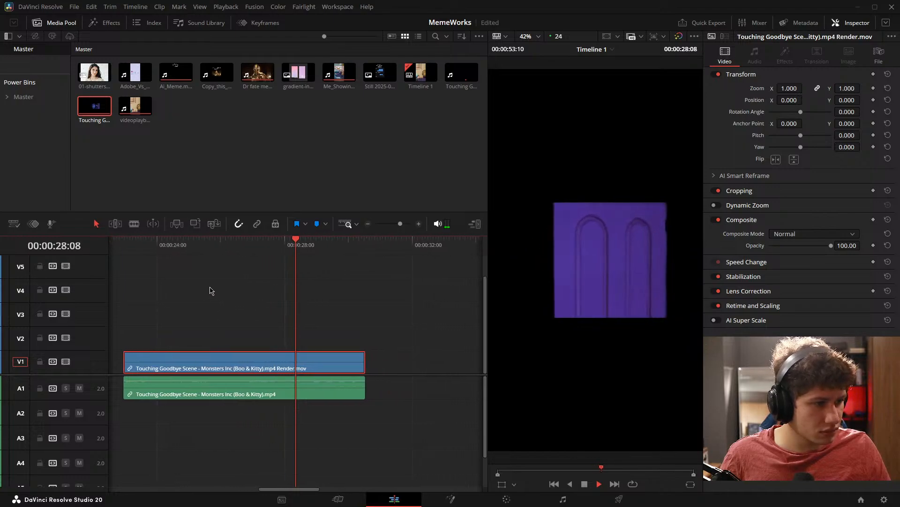
{"action": "key", "text": "space"}
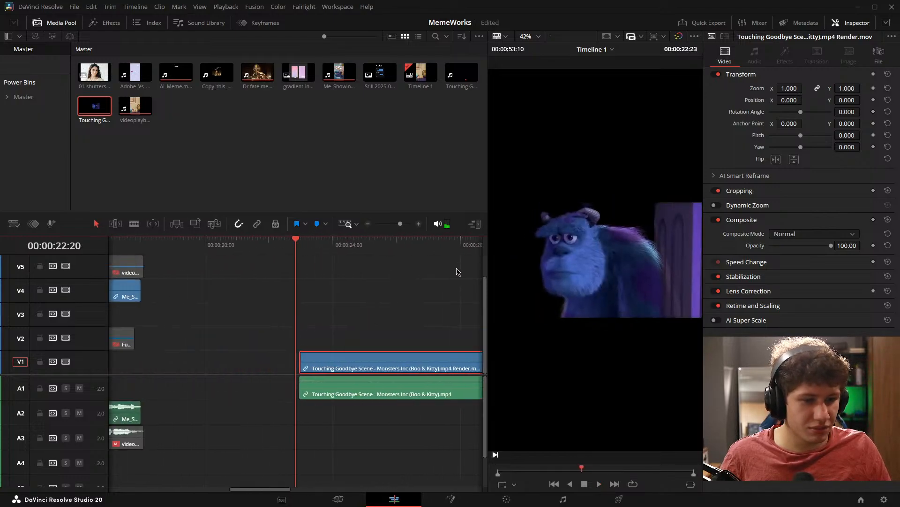
{"action": "scroll", "coordinate": [356, 298], "scroll_direction": "down", "scroll_amount": 3}
{"action": "left_click_drag", "start_coordinate": [273, 305], "coordinate": [402, 333]}
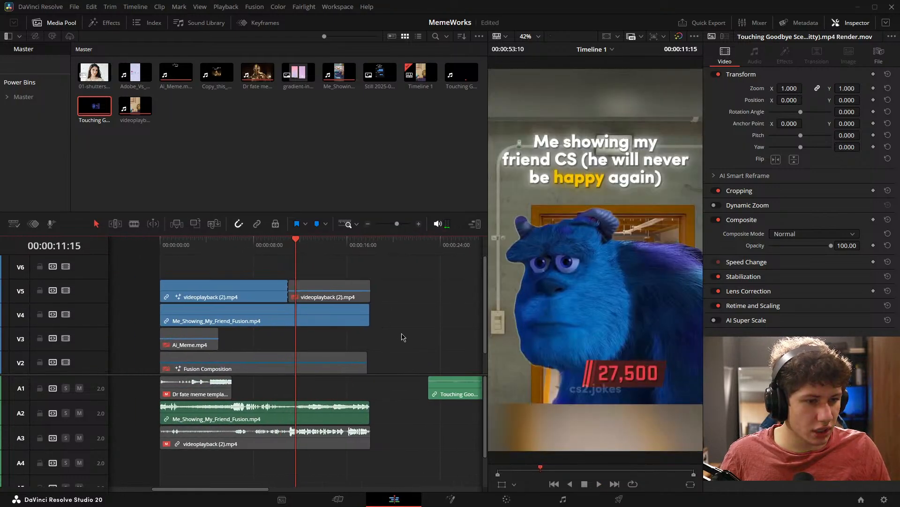
Step: Step to 00:00:11:00, the frame where the reference meme cuts to the Sulley close-up
{"action": "left_click", "coordinate": [341, 292]}
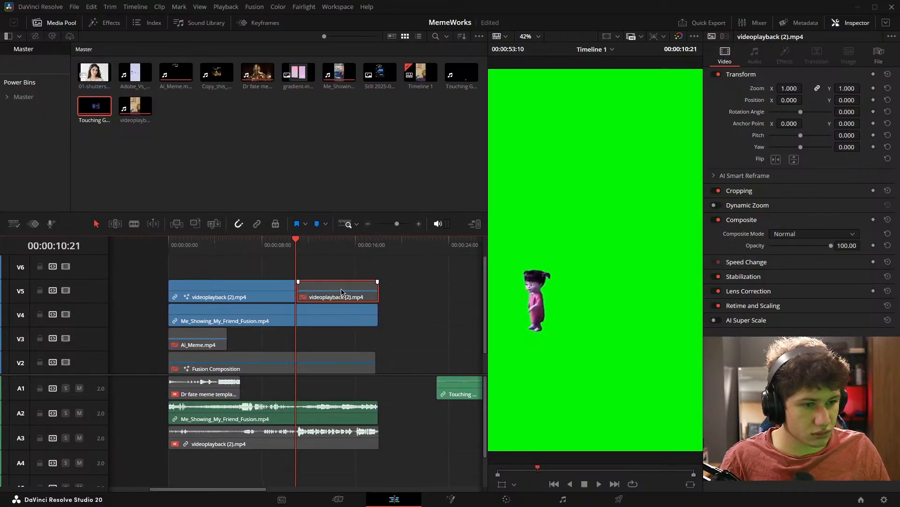
{"action": "key", "text": "Right"}
{"action": "key", "text": "Right"}
{"action": "key", "text": "Right"}
{"action": "key", "text": "Right"}
{"action": "key", "text": "Left"}
{"action": "key", "text": "Left"}
{"action": "key", "text": "Right"}
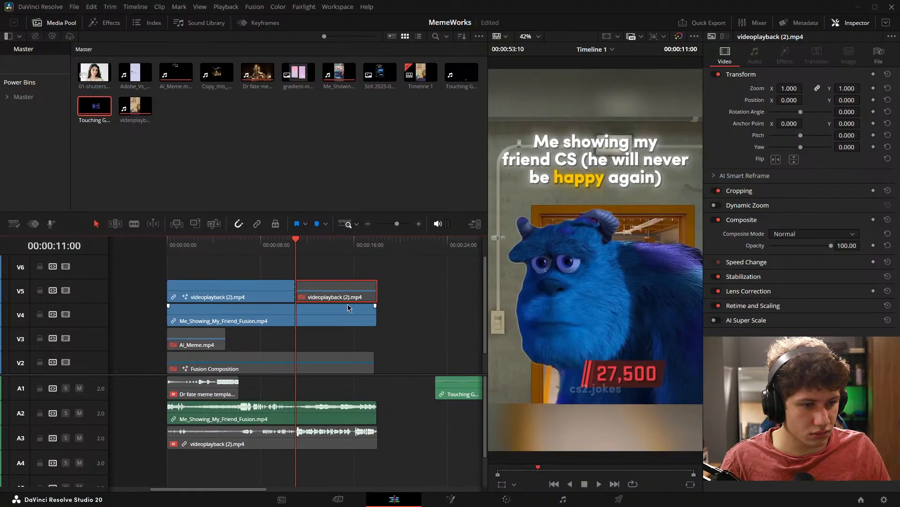
Step: Delete the Touching Goodbye Scene audio clip from A1 and bring the rendered Sulley clip closer to the meme clips on V5
{"action": "scroll", "coordinate": [375, 311], "scroll_direction": "down", "scroll_amount": 3}
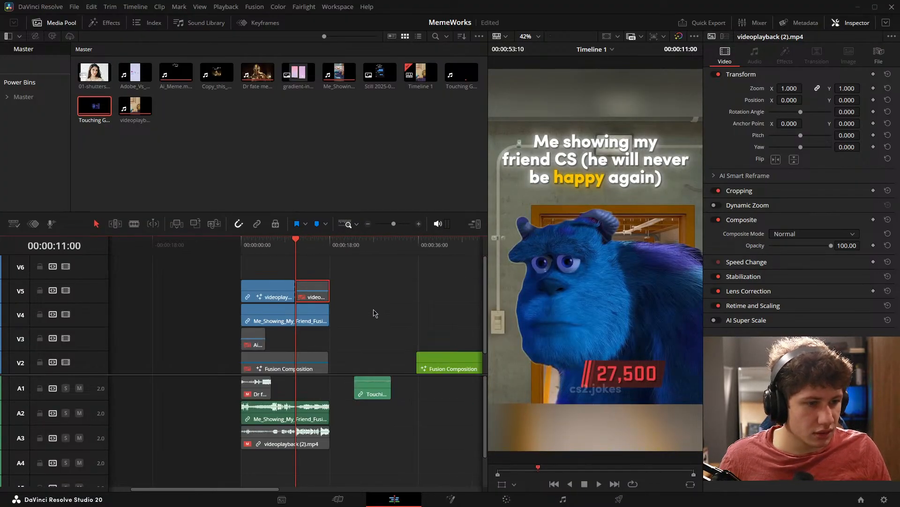
{"action": "left_click_drag", "start_coordinate": [405, 311], "coordinate": [336, 292]}
{"action": "left_click_drag", "start_coordinate": [307, 365], "coordinate": [295, 272]}
{"action": "left_click_drag", "start_coordinate": [337, 415], "coordinate": [284, 372]}
{"action": "key", "text": "Delete"}
{"action": "left_click_drag", "start_coordinate": [329, 309], "coordinate": [396, 337]}
{"action": "scroll", "coordinate": [395, 337], "scroll_direction": "up", "scroll_amount": 3}
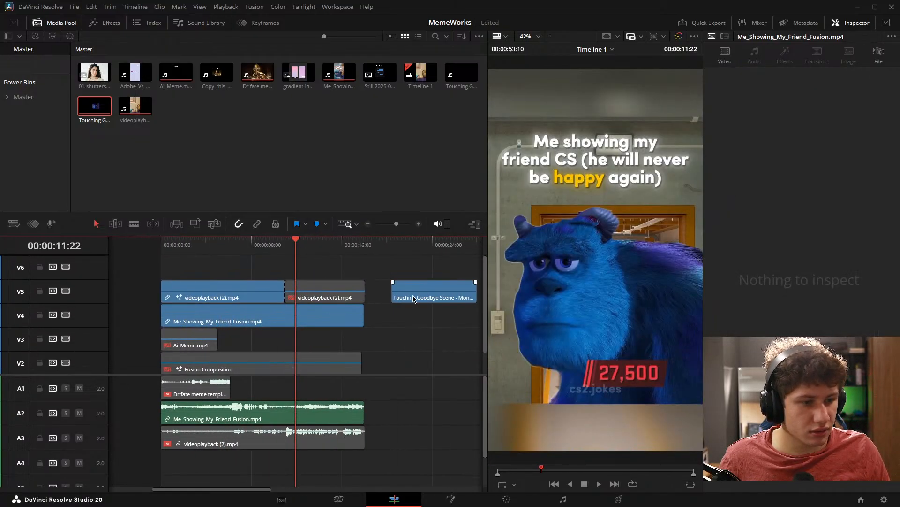
Step: Place the rendered Sulley clip on V6 above the second videoplayback (2).mp4 clip and trim its end to 00:00:18:00
{"action": "left_click_drag", "start_coordinate": [413, 295], "coordinate": [324, 279]}
{"action": "left_click_drag", "start_coordinate": [382, 297], "coordinate": [342, 293]}
{"action": "key", "text": "Down"}
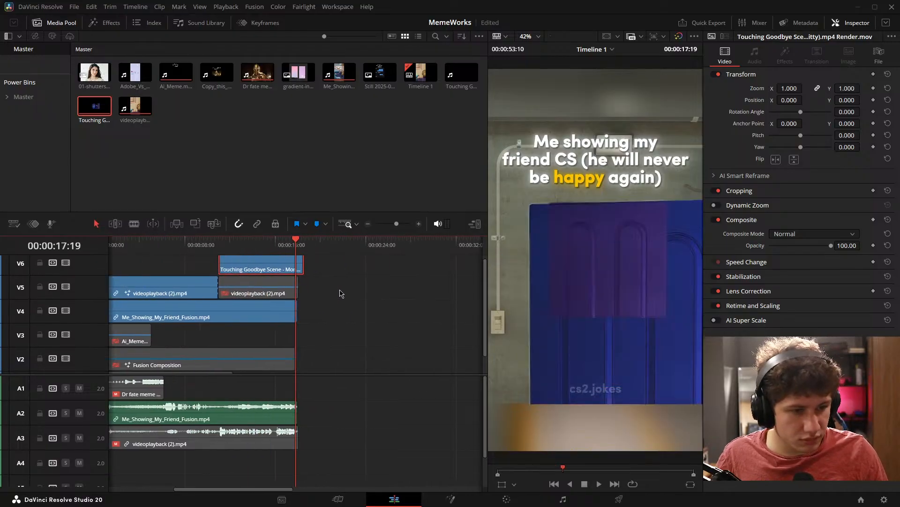
{"action": "key", "text": "Down"}
{"action": "key", "text": "shift+]"}
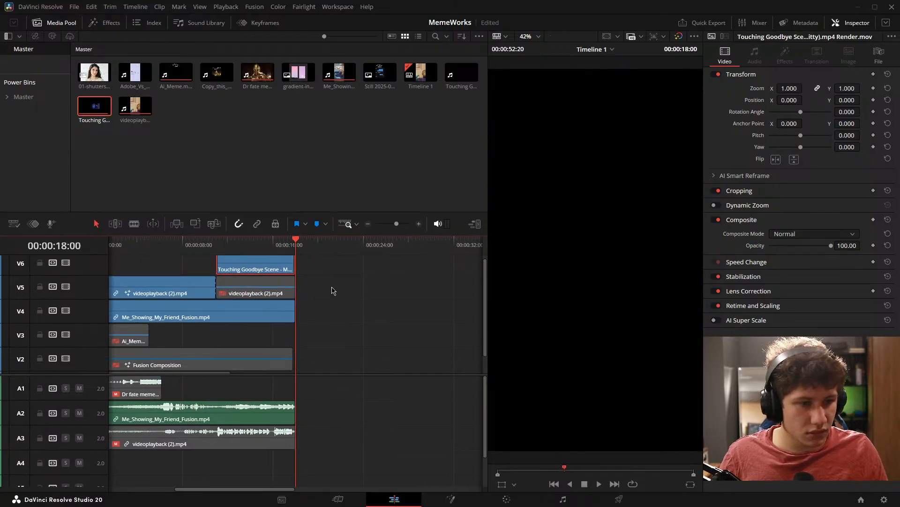
Step: Play through the cut to 00:00:11:15 and replace the second videoplayback (2).mp4 clip on V5 with the rendered Sulley clip
{"action": "left_click", "coordinate": [332, 286]}
{"action": "scroll", "coordinate": [232, 282], "scroll_direction": "up", "scroll_amount": 3}
{"action": "left_click_drag", "start_coordinate": [233, 283], "coordinate": [530, 295]}
{"action": "key", "text": "space"}
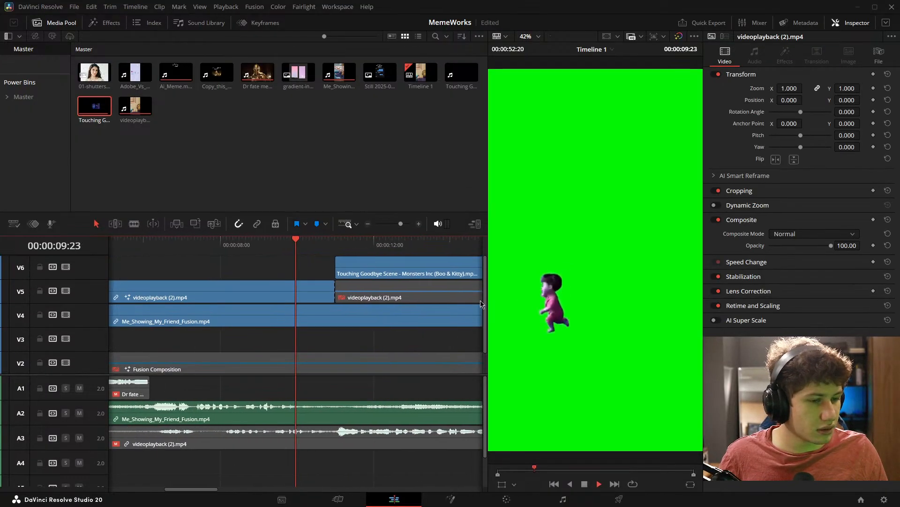
{"action": "left_click", "coordinate": [349, 314]}
{"action": "key", "text": "space"}
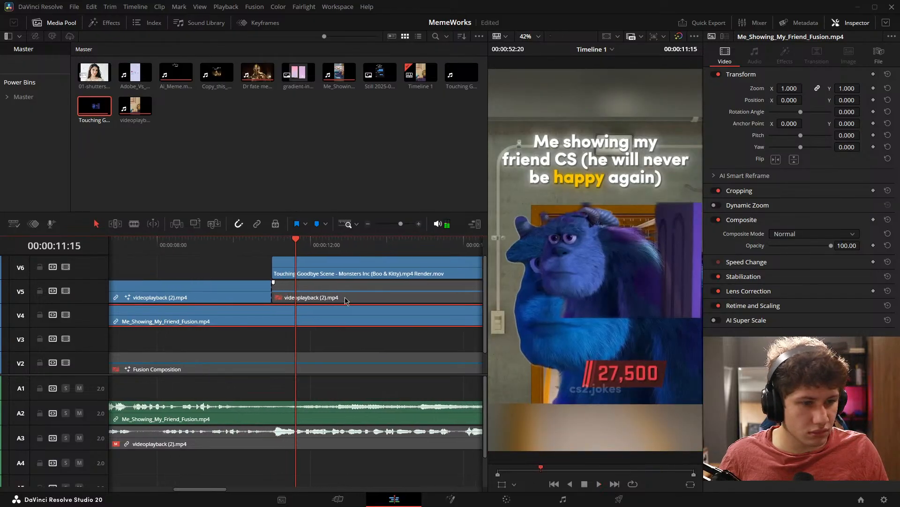
{"action": "left_click", "coordinate": [346, 301]}
{"action": "left_click_drag", "start_coordinate": [343, 273], "coordinate": [347, 290]}
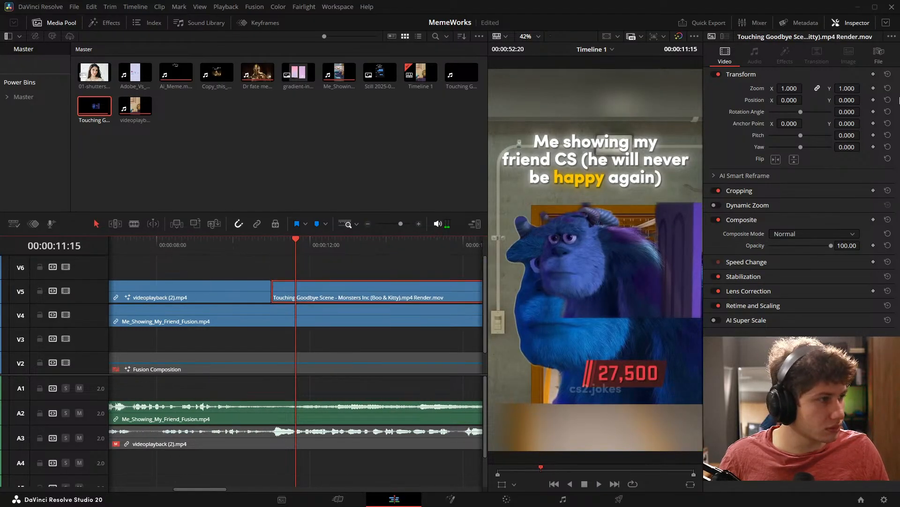
Step: Match the rendered Sulley clip to the reference meme with Zoom 1.740, Position X 76 and Position Y -219
{"action": "left_click_drag", "start_coordinate": [845, 89], "coordinate": [729, 100]}
{"action": "left_click_drag", "start_coordinate": [863, 100], "coordinate": [875, 100]}
{"action": "left_click_drag", "start_coordinate": [847, 100], "coordinate": [797, 101]}
{"action": "mouse_move", "coordinate": [847, 88]}
{"action": "left_mouse_down"}
{"action": "mouse_move", "coordinate": [863, 100]}
{"action": "mouse_move", "coordinate": [863, 89]}
{"action": "left_mouse_up"}
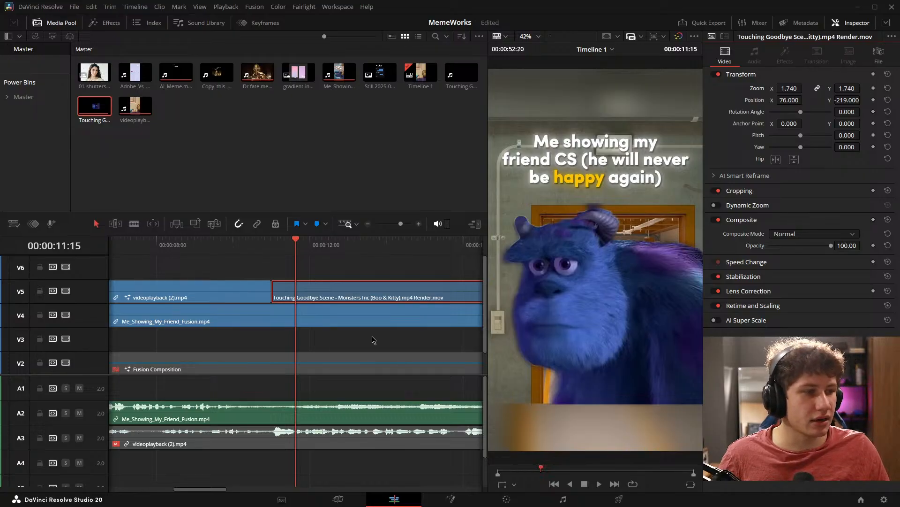
Step: Disable the Me_Showing_My_Friend_Fusion.mp4 reference clip on V4
{"action": "scroll", "coordinate": [374, 335], "scroll_direction": "down", "scroll_amount": 6}
{"action": "left_click", "coordinate": [373, 322]}
{"action": "scroll", "coordinate": [362, 309], "scroll_direction": "up", "scroll_amount": 5}
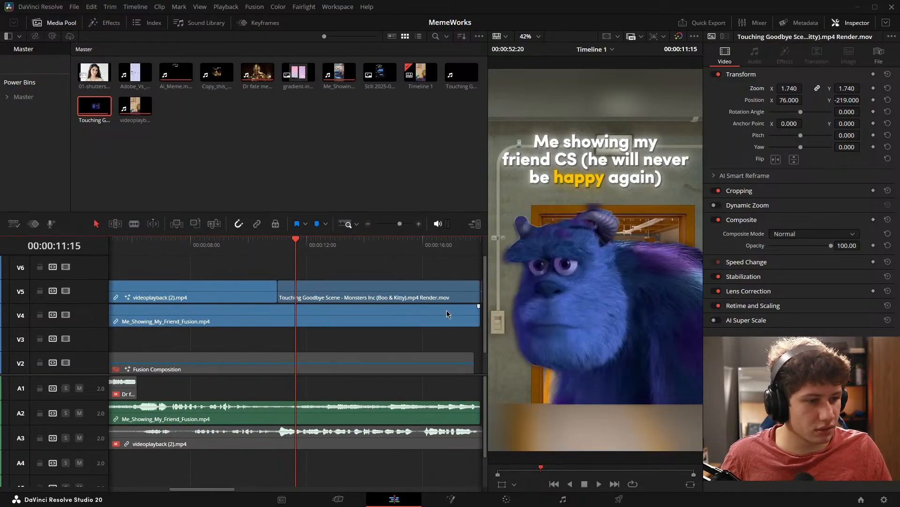
{"action": "left_click_drag", "start_coordinate": [447, 311], "coordinate": [309, 296]}
{"action": "left_click", "coordinate": [311, 293]}
{"action": "key", "text": "Delete"}
{"action": "left_click_drag", "start_coordinate": [130, 297], "coordinate": [392, 325]}
{"action": "left_click", "coordinate": [369, 324]}
{"action": "key", "text": "d"}
{"action": "scroll", "coordinate": [321, 319], "scroll_direction": "down", "scroll_amount": 5}
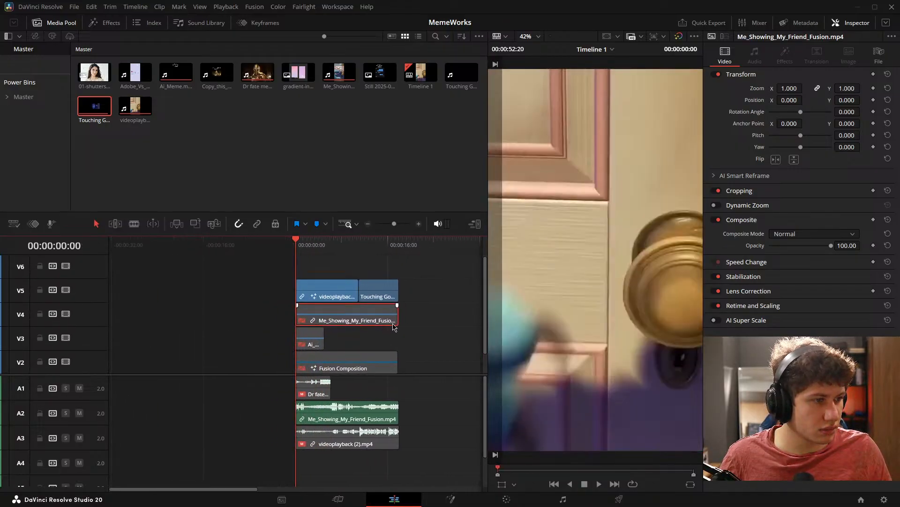
Step: Play back the assembled V5 clips without the reference video and save the project
{"action": "key", "text": "space"}
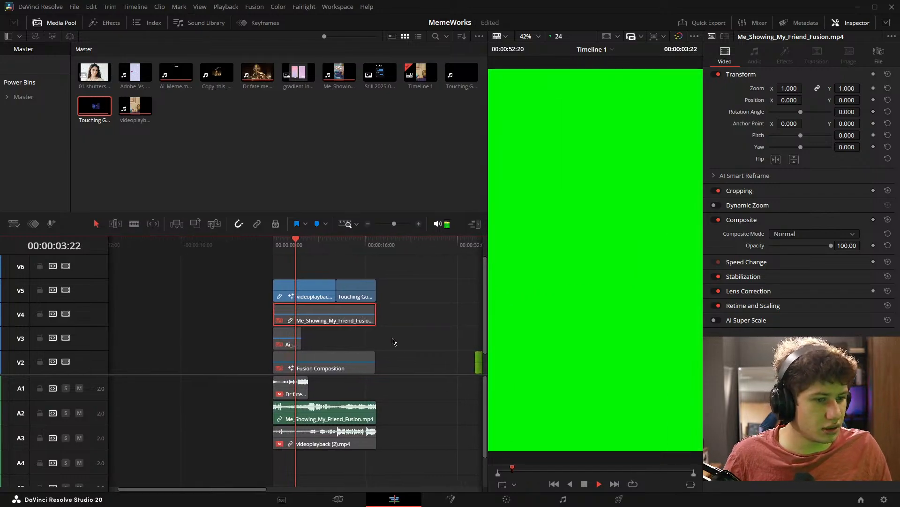
{"action": "left_click", "coordinate": [392, 336]}
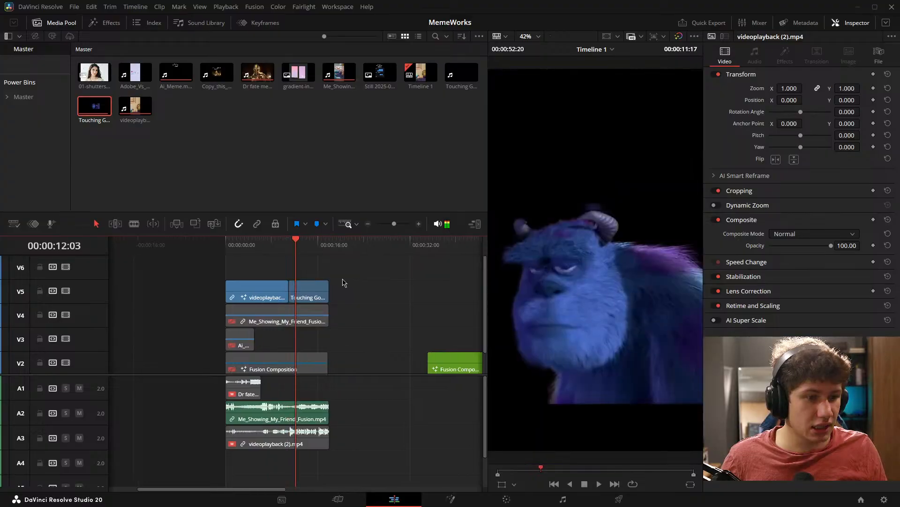
{"action": "key", "text": "space"}
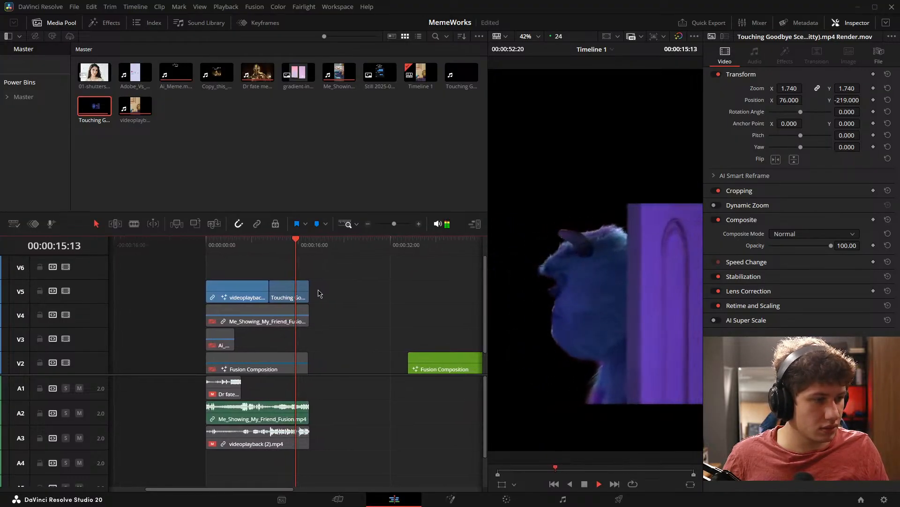
{"action": "key", "text": "shift+z"}
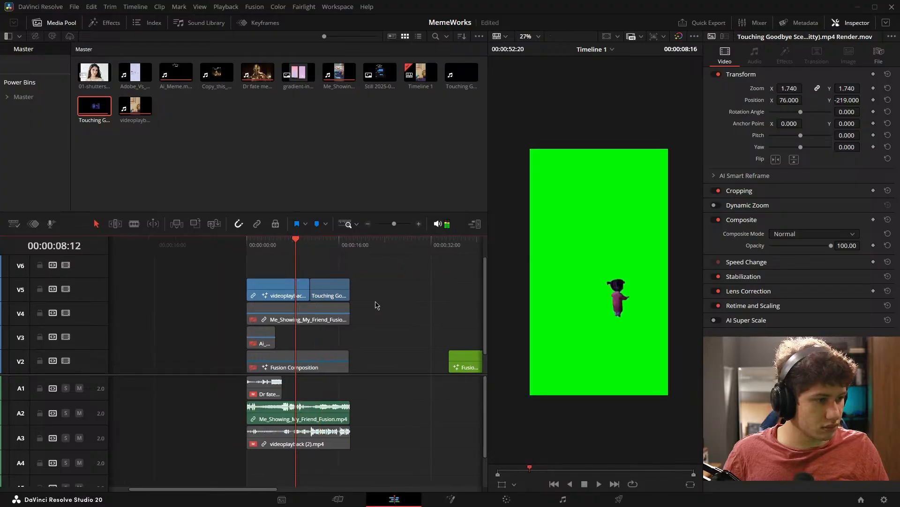
{"action": "key", "text": "Home"}
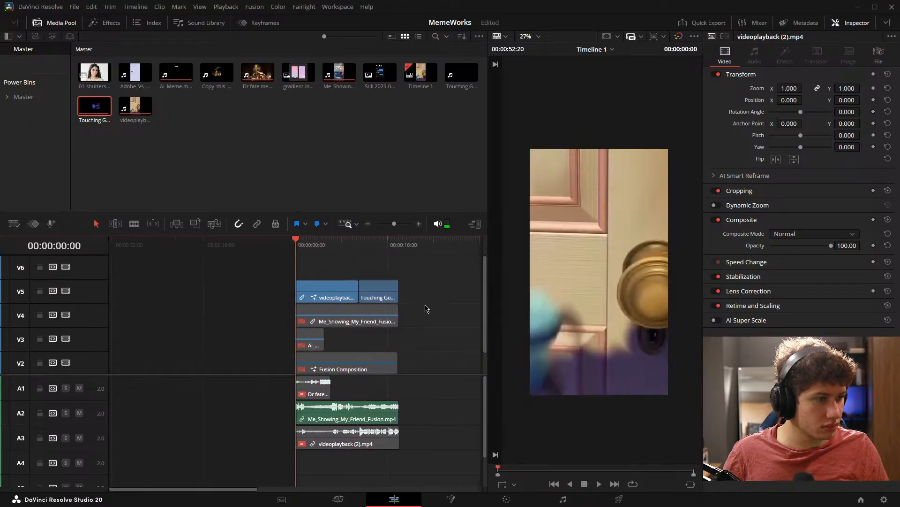
{"action": "key", "text": "space"}
{"action": "key", "text": "space"}
{"action": "key", "text": "ctrl+s"}
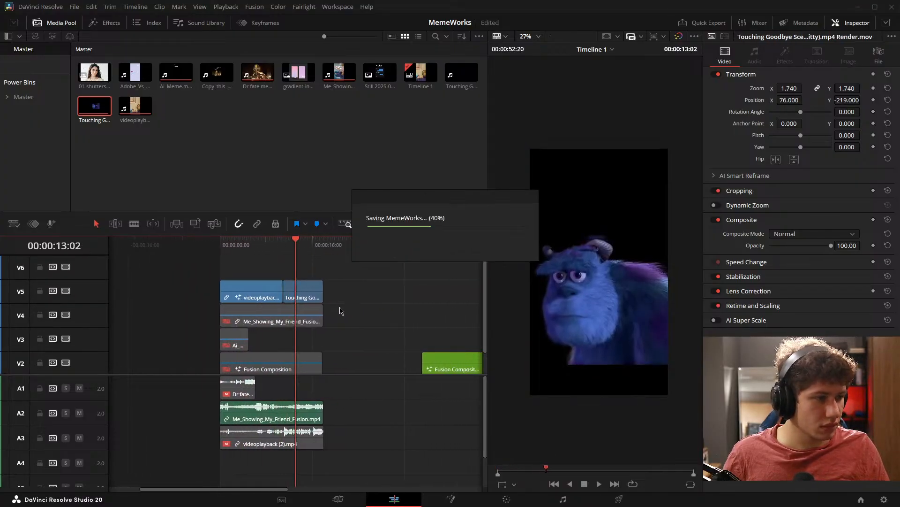
Step: Move both V5 clips up to V6 and park the playhead on the green-screen door at 00:00:06:14
{"action": "left_click_drag", "start_coordinate": [355, 275], "coordinate": [278, 287]}
{"action": "left_click_drag", "start_coordinate": [272, 284], "coordinate": [259, 279]}
{"action": "left_click", "coordinate": [357, 297]}
{"action": "left_click_drag", "start_coordinate": [357, 298], "coordinate": [399, 297]}
{"action": "key", "text": "space"}
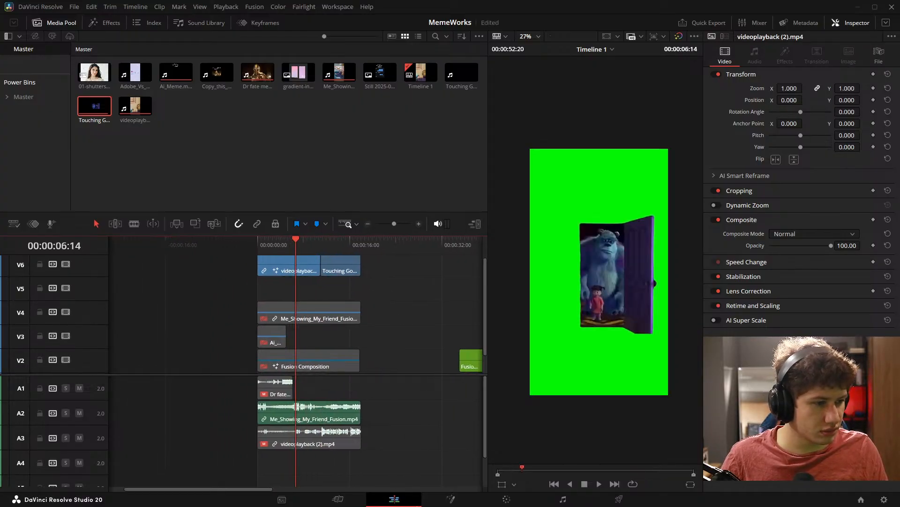
Step: On the Color page, sample the green background with the HSL Qualifier and connect the node's key to a new alpha output
{"action": "left_click", "coordinate": [506, 500]}
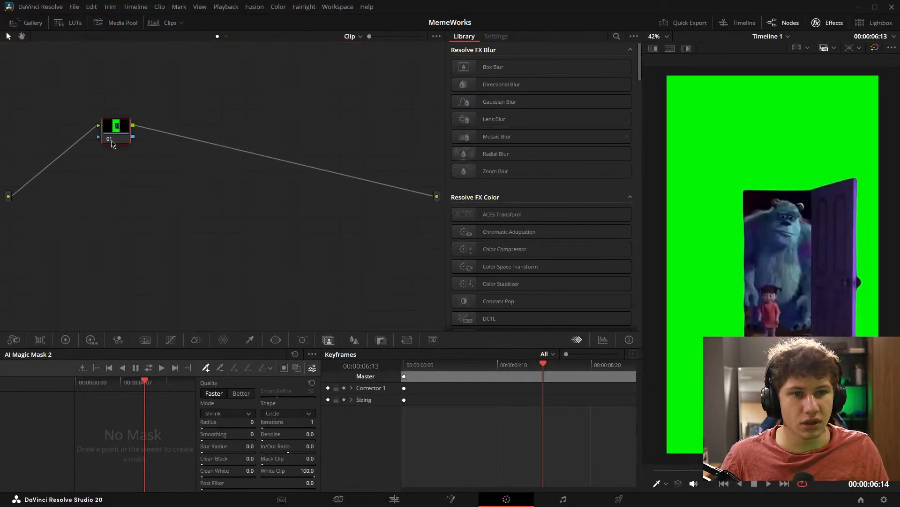
{"action": "left_click", "coordinate": [250, 341]}
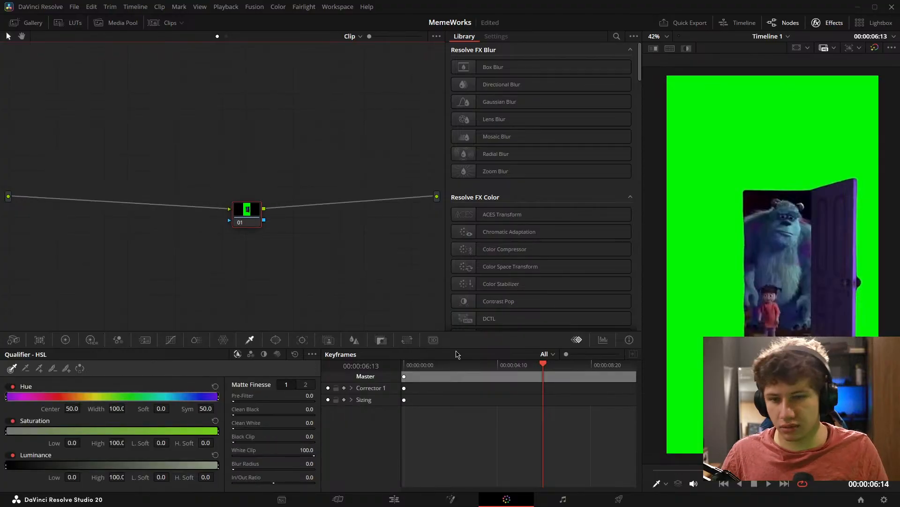
{"action": "left_click", "coordinate": [712, 202]}
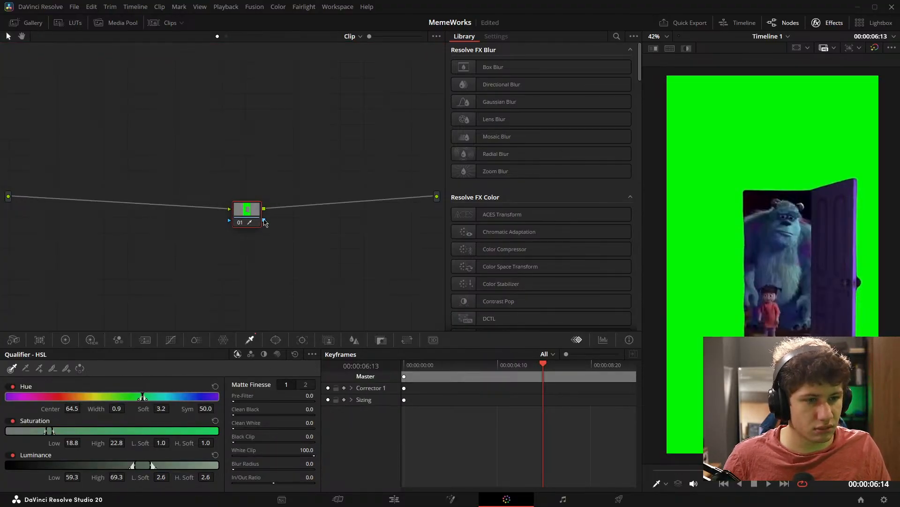
{"action": "right_click", "coordinate": [303, 235]}
{"action": "left_click", "coordinate": [338, 284]}
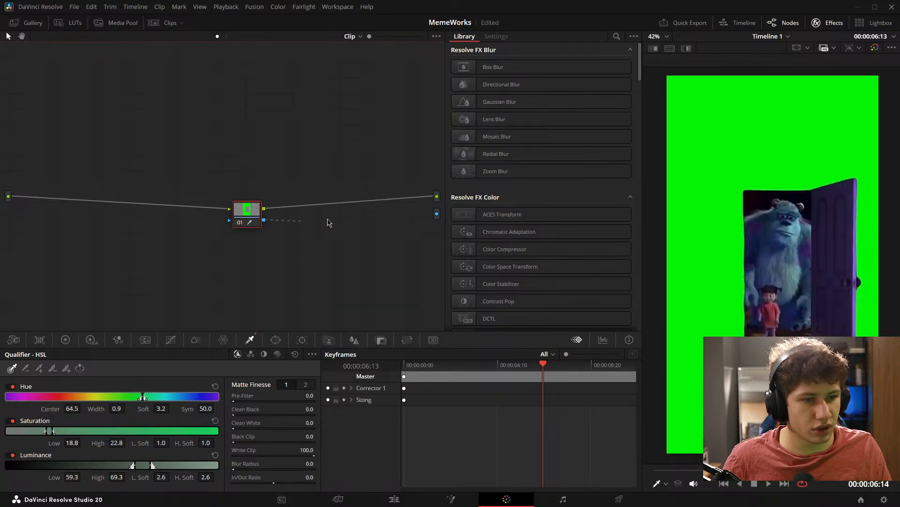
{"action": "left_click_drag", "start_coordinate": [437, 216], "coordinate": [437, 216]}
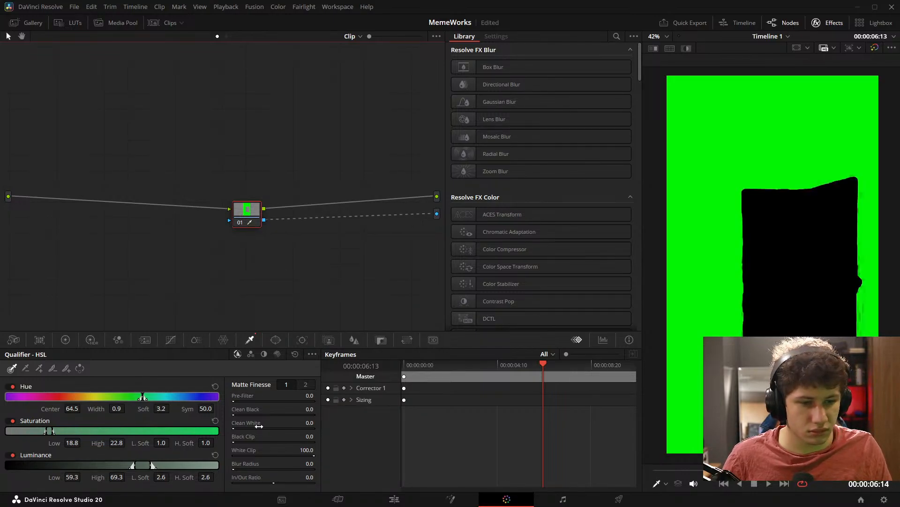
Step: Refine the green key's matte with Denoise 15.9 and Clean Black 10.2
{"action": "left_click", "coordinate": [305, 385]}
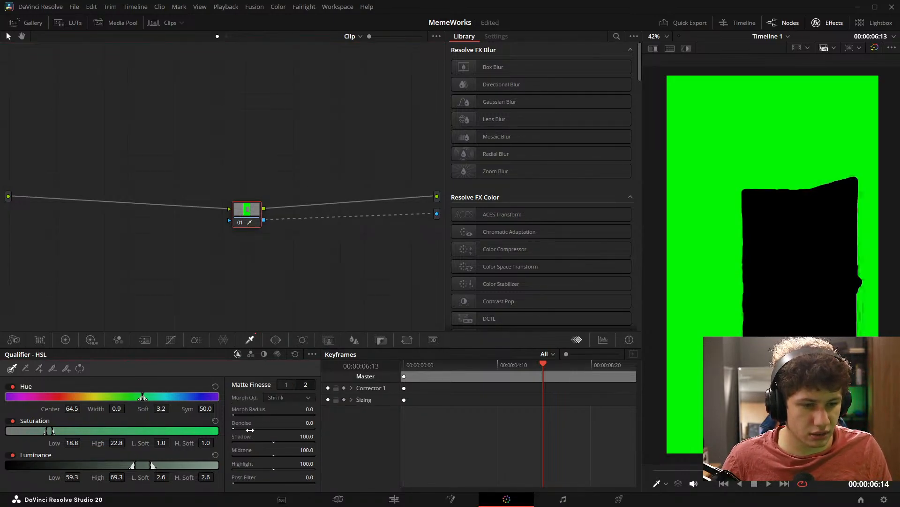
{"action": "left_click_drag", "start_coordinate": [236, 428], "coordinate": [245, 428]}
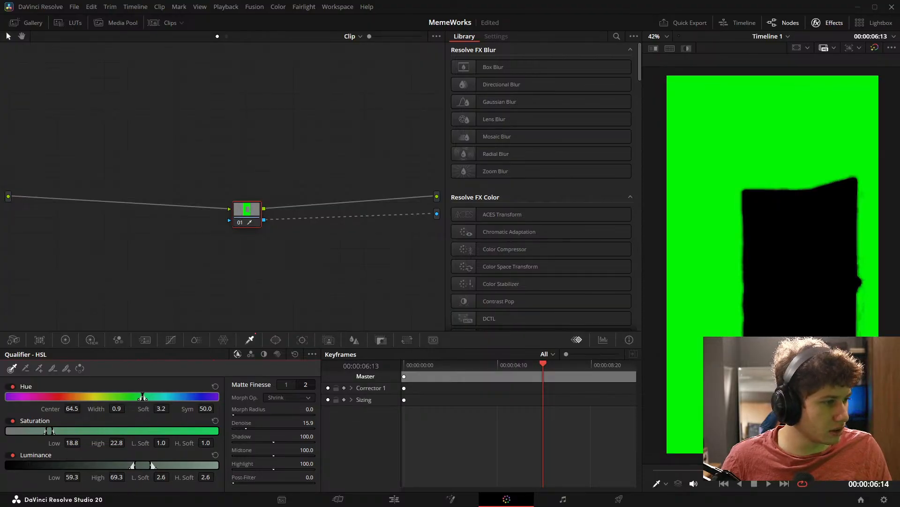
{"action": "left_click", "coordinate": [287, 384]}
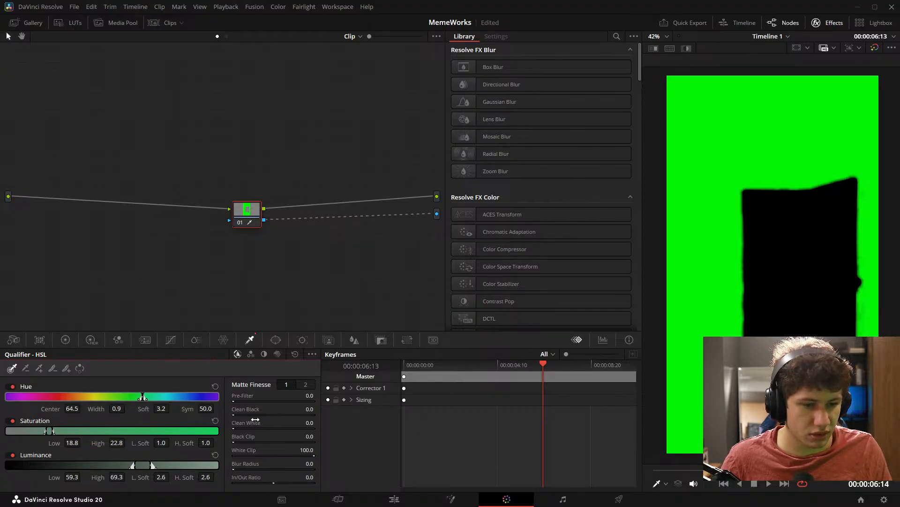
{"action": "left_click_drag", "start_coordinate": [308, 409], "coordinate": [322, 409]}
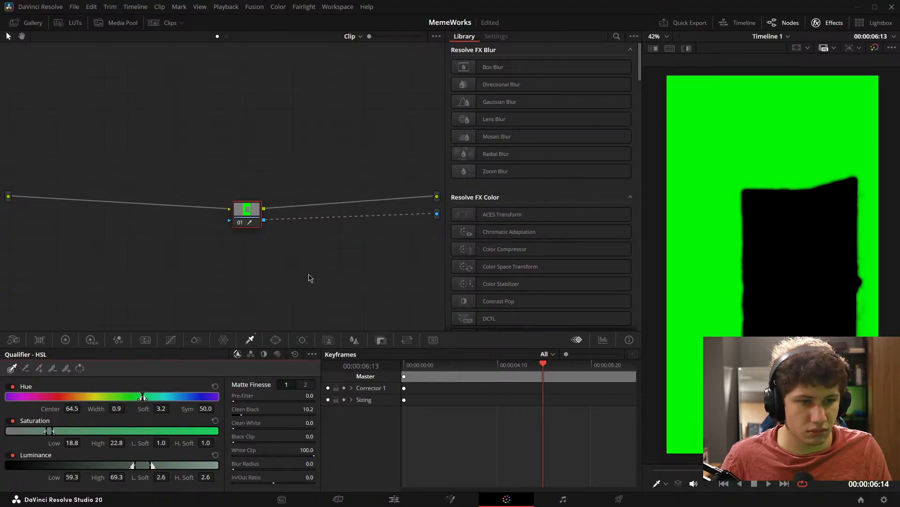
Step: Invert the qualifier selection and play the keyed clip, stopping at the door edge at 00:00:02:12
{"action": "key", "text": "space"}
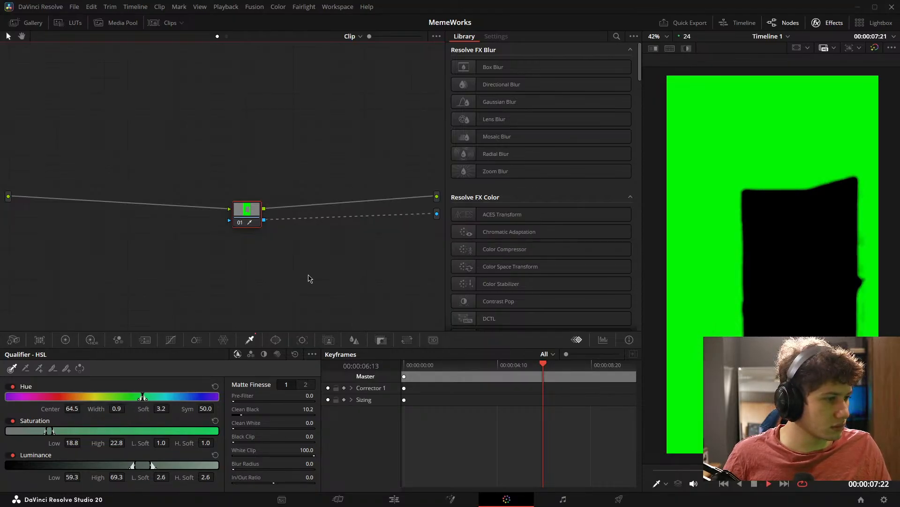
{"action": "key", "text": "space"}
{"action": "left_click", "coordinate": [80, 367]}
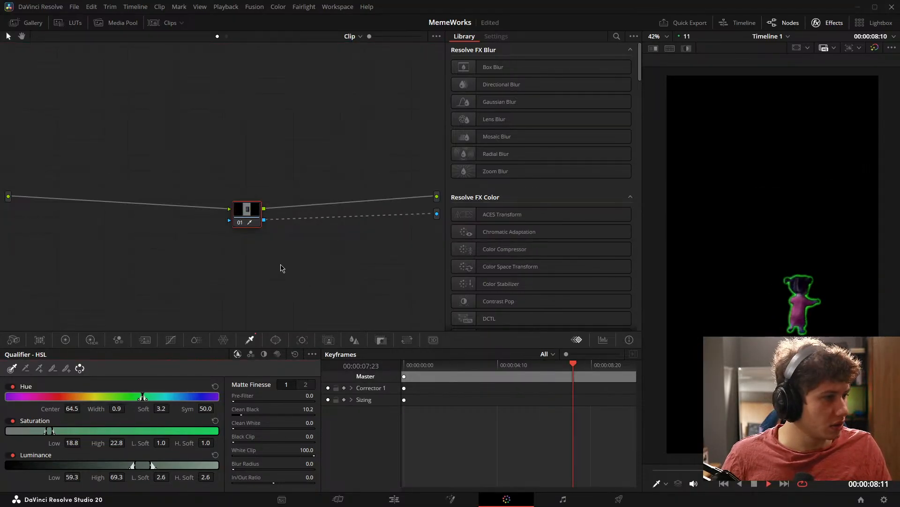
{"action": "key", "text": "space"}
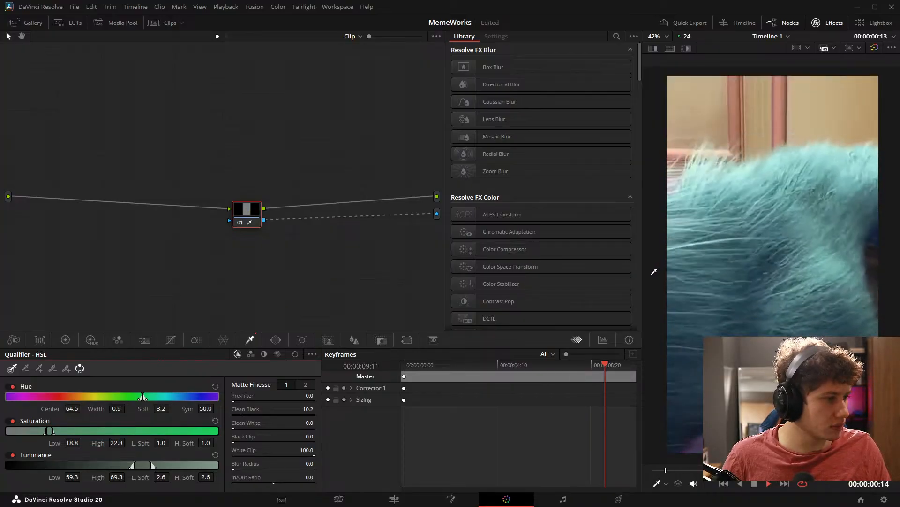
{"action": "key", "text": "space"}
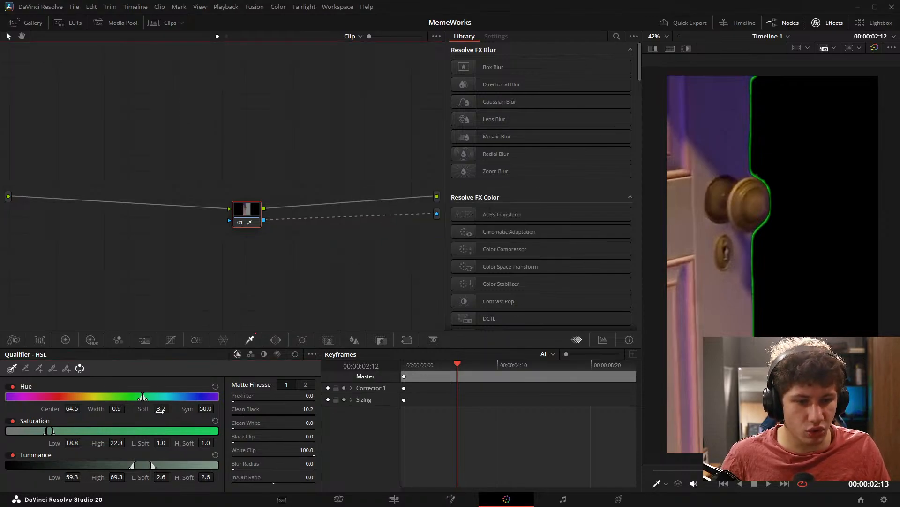
Step: Widen the green key with hue softness 5.4 and saturation low 3.1, and add the green fringe above the doorknob to the selection
{"action": "left_click_drag", "start_coordinate": [160, 409], "coordinate": [172, 408]}
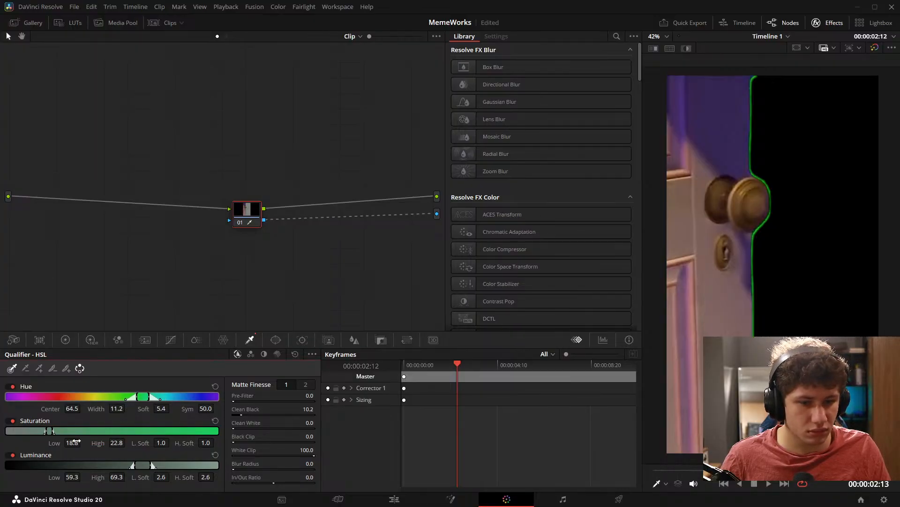
{"action": "left_click_drag", "start_coordinate": [75, 442], "coordinate": [56, 441]}
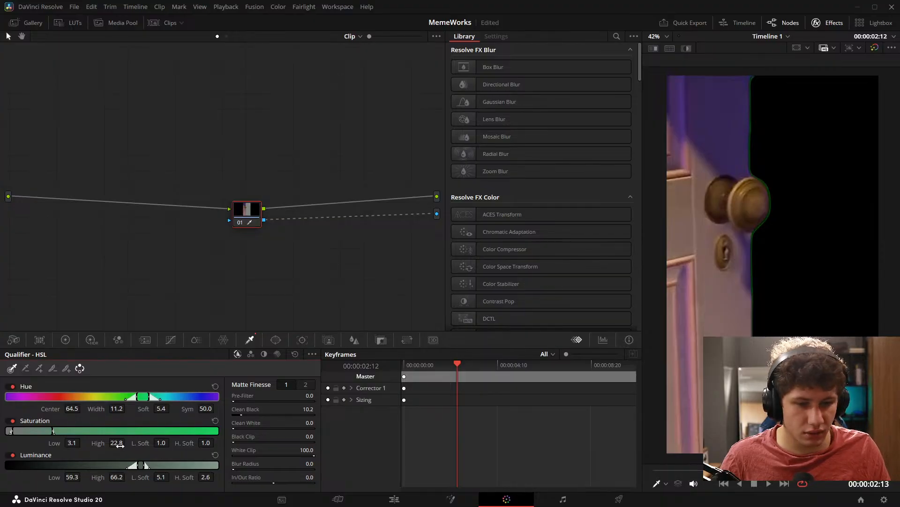
{"action": "scroll", "coordinate": [759, 152], "scroll_direction": "up", "scroll_amount": 10}
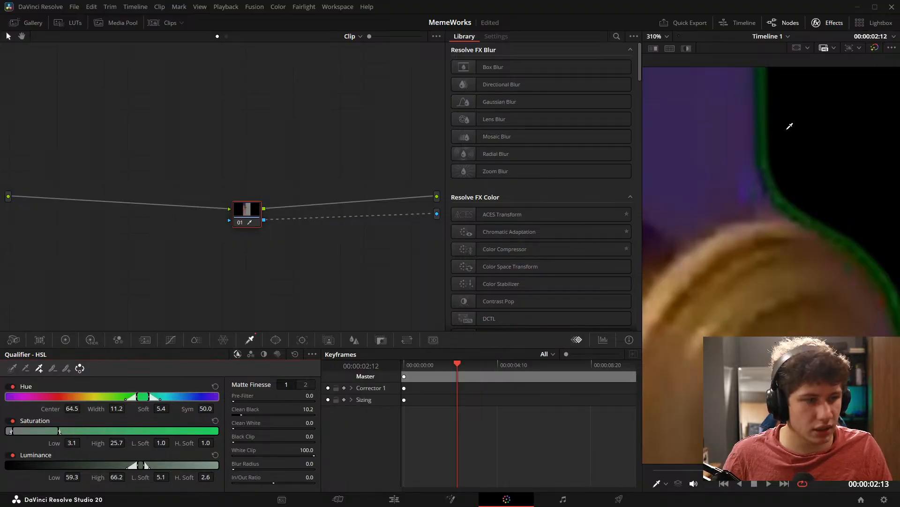
{"action": "scroll", "coordinate": [790, 126], "scroll_direction": "up", "scroll_amount": 3}
{"action": "left_click", "coordinate": [757, 127]}
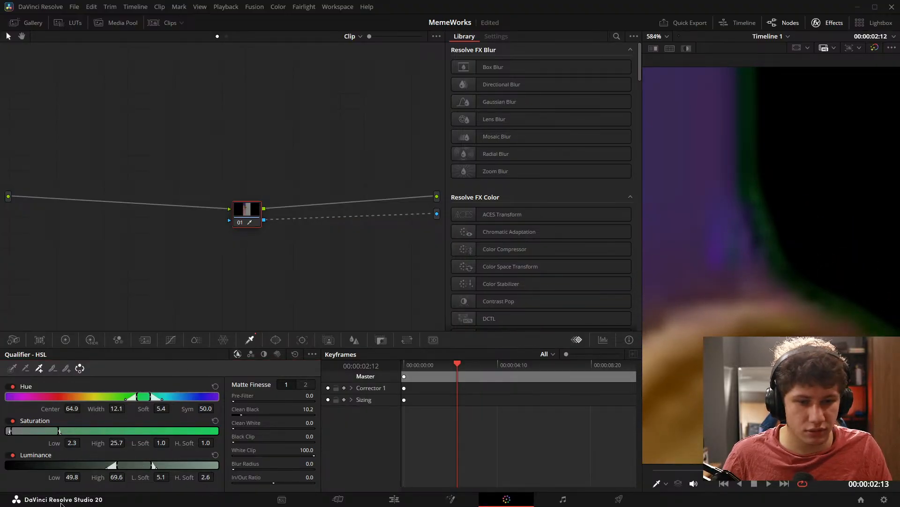
Step: Set the key's hue width to 28.6 and play the clip, parking on the open door at 00:00:07:19
{"action": "left_click_drag", "start_coordinate": [119, 408], "coordinate": [129, 409]}
{"action": "scroll", "coordinate": [625, 209], "scroll_direction": "down", "scroll_amount": 10}
{"action": "scroll", "coordinate": [747, 195], "scroll_direction": "down", "scroll_amount": 8}
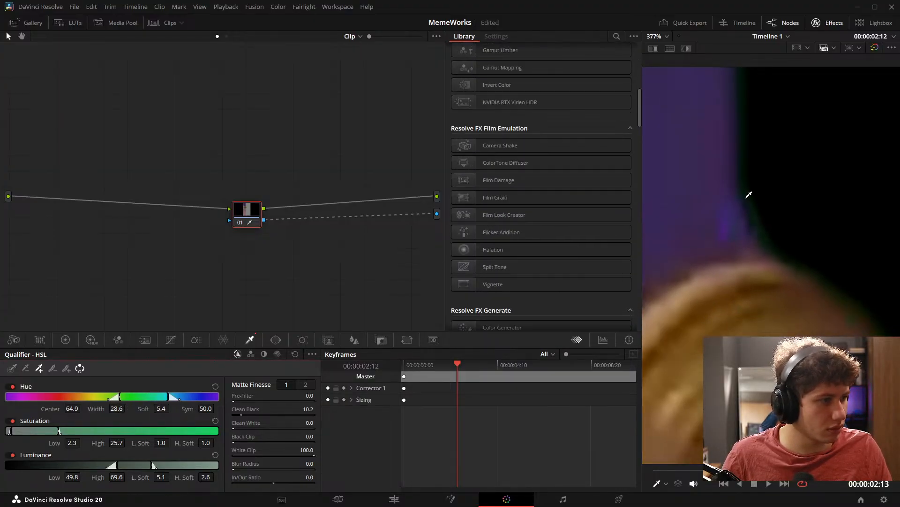
{"action": "key", "text": "space"}
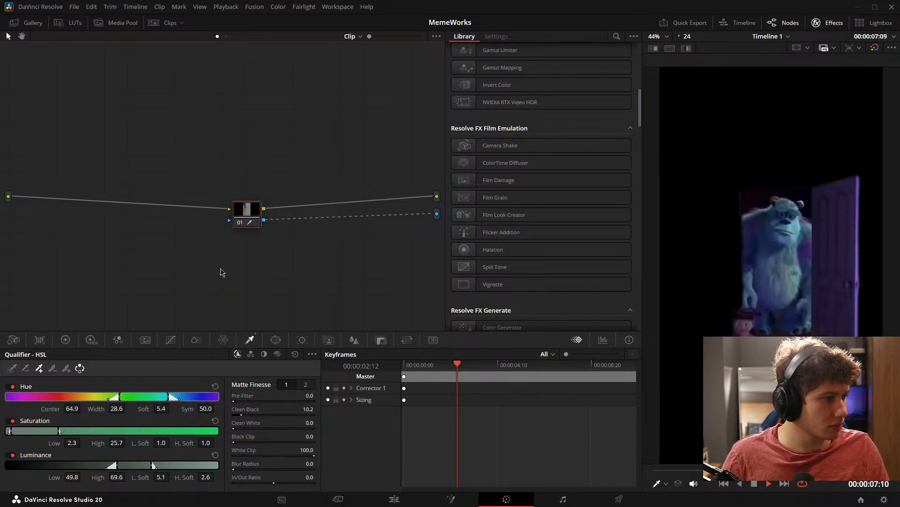
{"action": "key", "text": "space"}
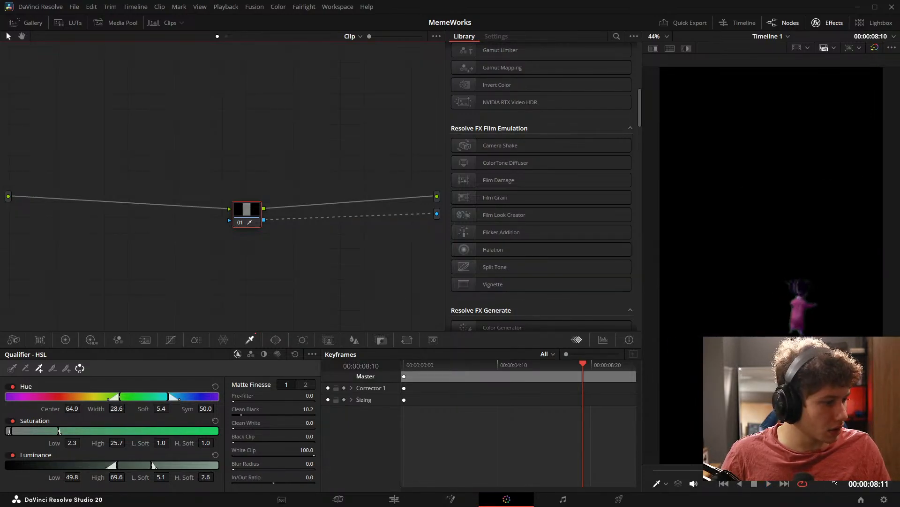
{"action": "left_click_drag", "start_coordinate": [835, 470], "coordinate": [821, 470]}
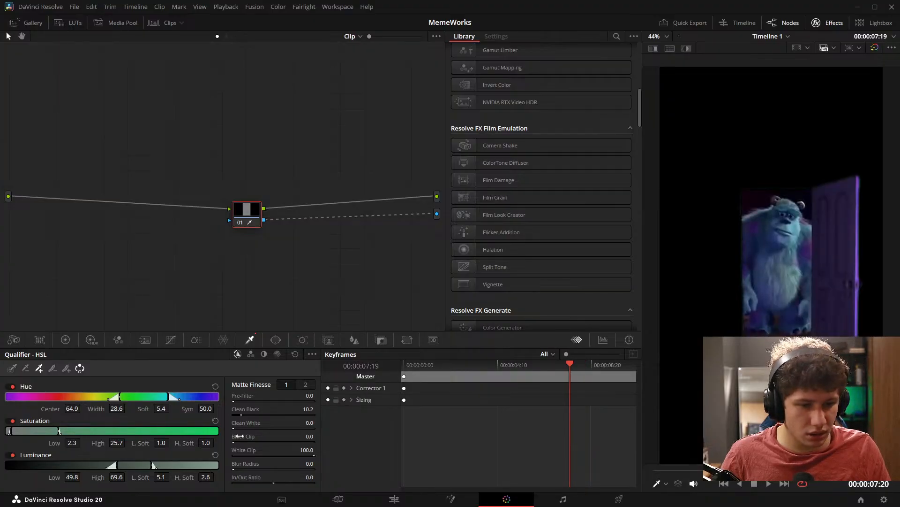
Step: Refine the key's matte with Denoise 14.0, Blur Radius 0.0 and Clean Black 54.8
{"action": "left_click", "coordinate": [307, 385]}
{"action": "left_click_drag", "start_coordinate": [307, 422], "coordinate": [297, 423]}
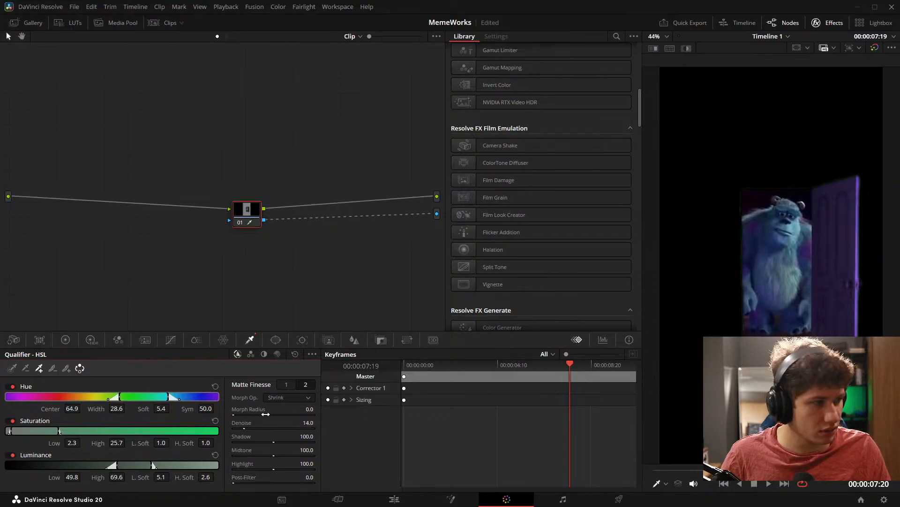
{"action": "left_click", "coordinate": [286, 386]}
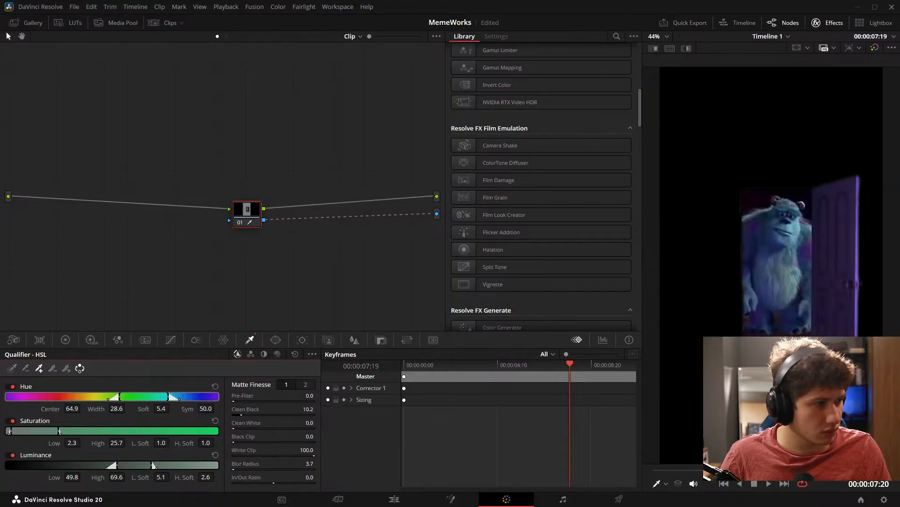
{"action": "left_click_drag", "start_coordinate": [288, 464], "coordinate": [280, 463]}
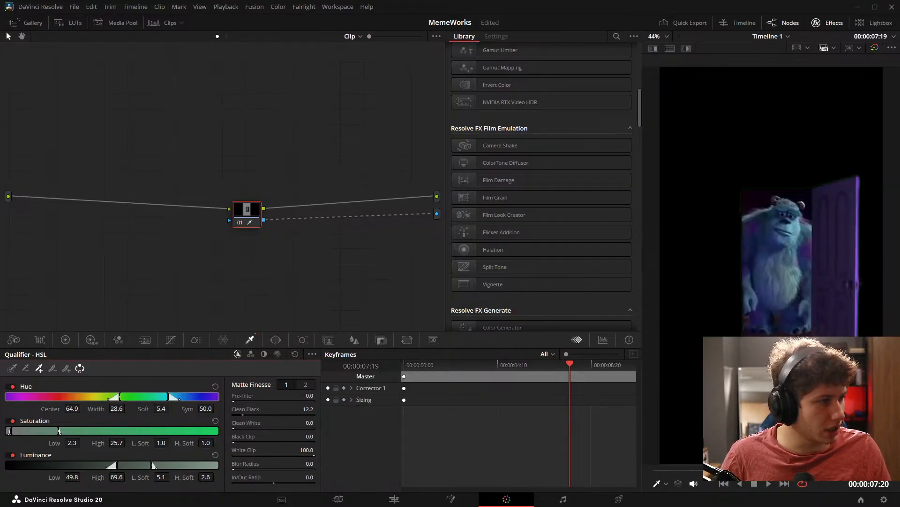
{"action": "left_click_drag", "start_coordinate": [287, 410], "coordinate": [321, 410]}
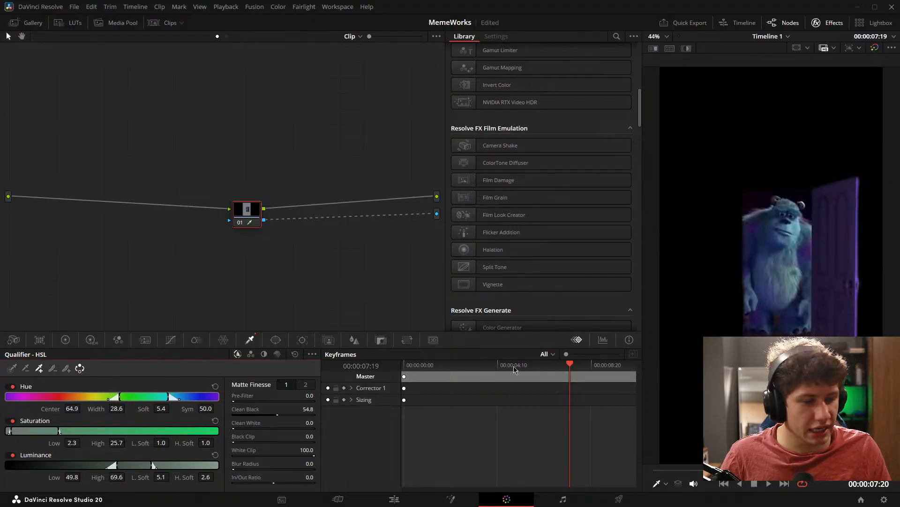
Step: Check Sulley's fur at 00:00:01:00, narrow the key's hue width to about 9.4, and replay the clip
{"action": "key", "text": "space"}
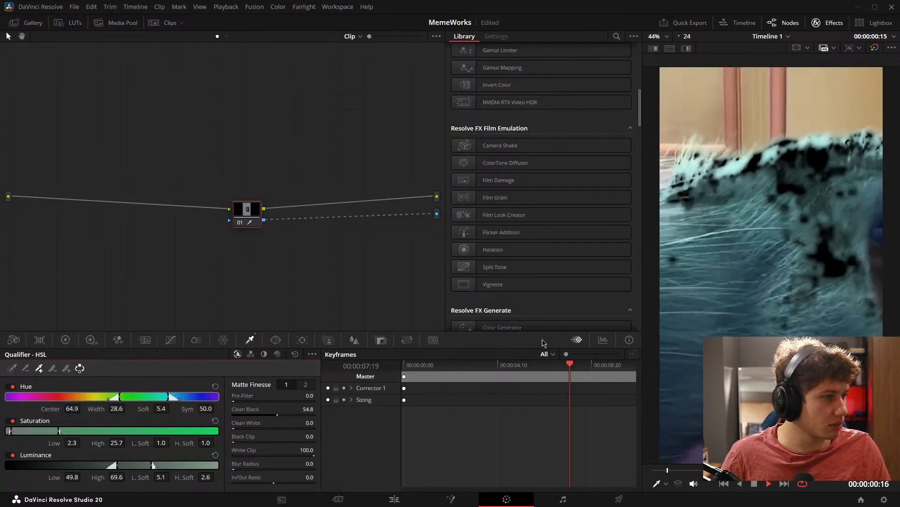
{"action": "key", "text": "space"}
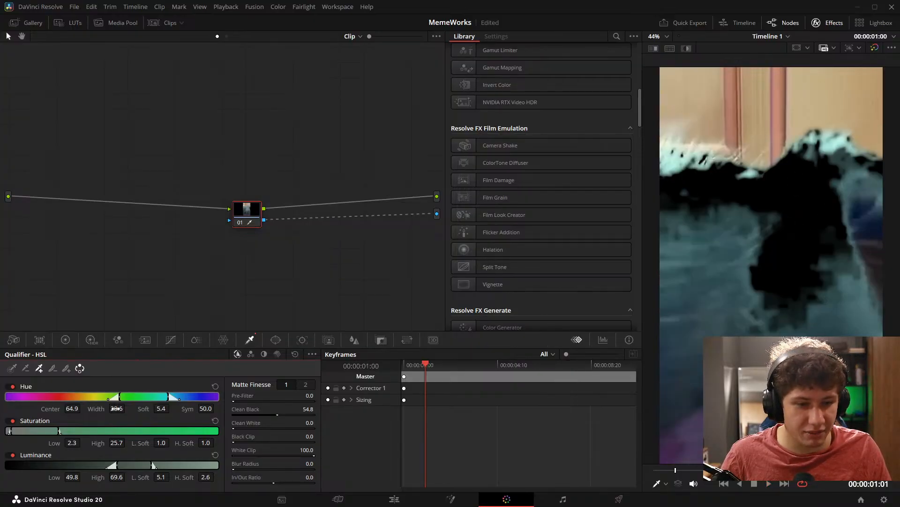
{"action": "left_click_drag", "start_coordinate": [115, 409], "coordinate": [40, 408]}
{"action": "key", "text": "space"}
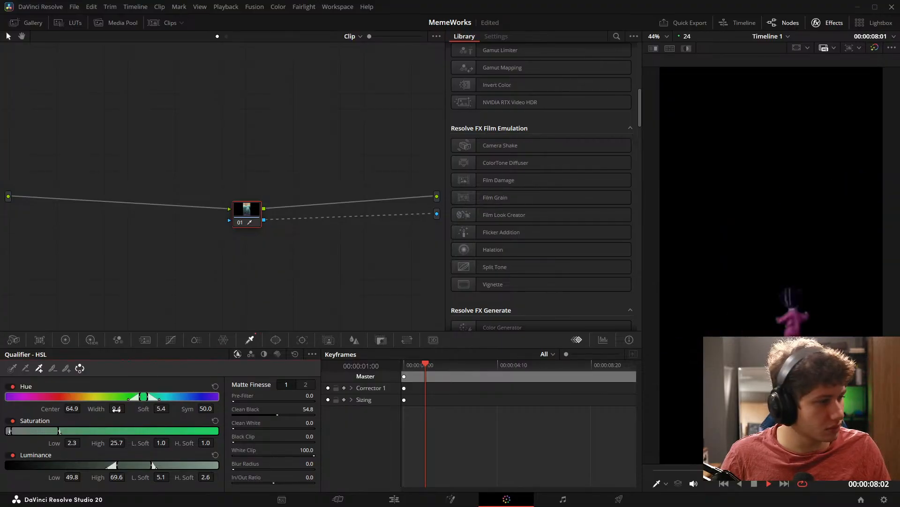
Step: Save the project, return to the Edit page and import the screenshot image onto V5 below the keyed clips
{"action": "key", "text": "ctrl+s"}
{"action": "key", "text": "shift+4"}
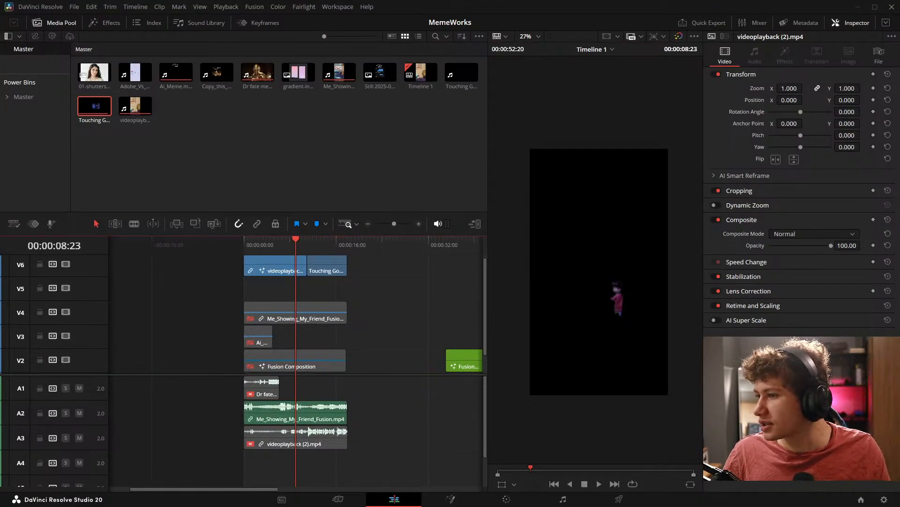
{"action": "left_click_drag", "start_coordinate": [1, 239], "coordinate": [316, 290]}
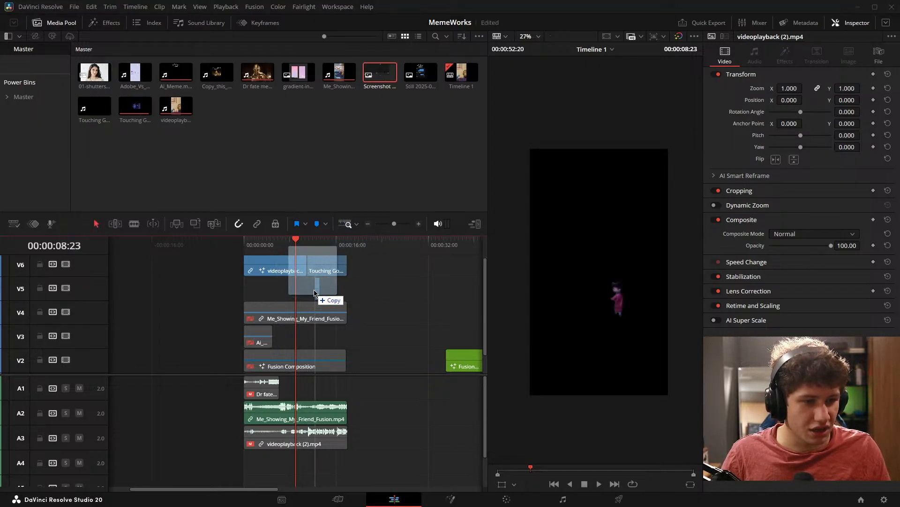
{"action": "left_click_drag", "start_coordinate": [316, 290], "coordinate": [316, 289]}
Step: Extend the V5 screenshot clip to span from the start of the timeline to the end of the V6 clips
{"action": "scroll", "coordinate": [337, 282], "scroll_direction": "up", "scroll_amount": 5}
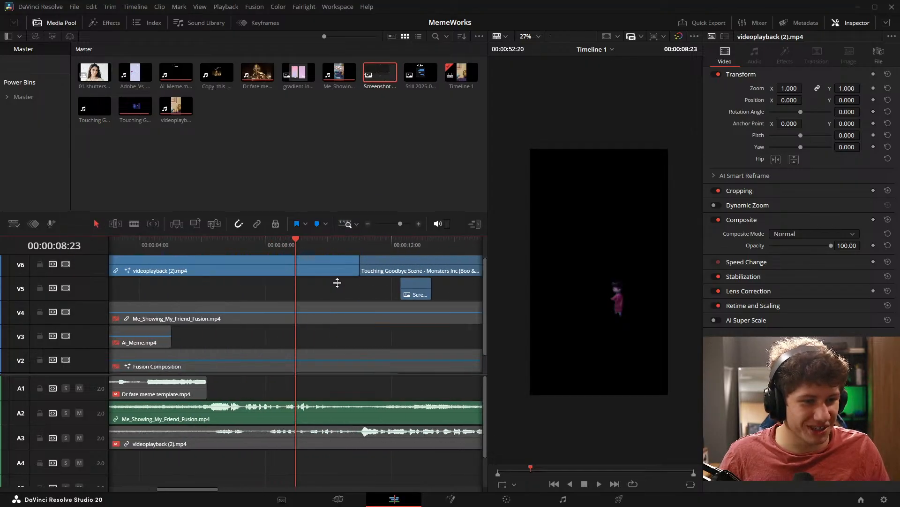
{"action": "scroll", "coordinate": [337, 282], "scroll_direction": "up", "scroll_amount": 3}
{"action": "scroll", "coordinate": [418, 291], "scroll_direction": "down", "scroll_amount": 2}
{"action": "left_click_drag", "start_coordinate": [425, 289], "coordinate": [126, 303]}
{"action": "scroll", "coordinate": [225, 299], "scroll_direction": "down", "scroll_amount": 4}
{"action": "left_click_drag", "start_coordinate": [437, 284], "coordinate": [402, 287]}
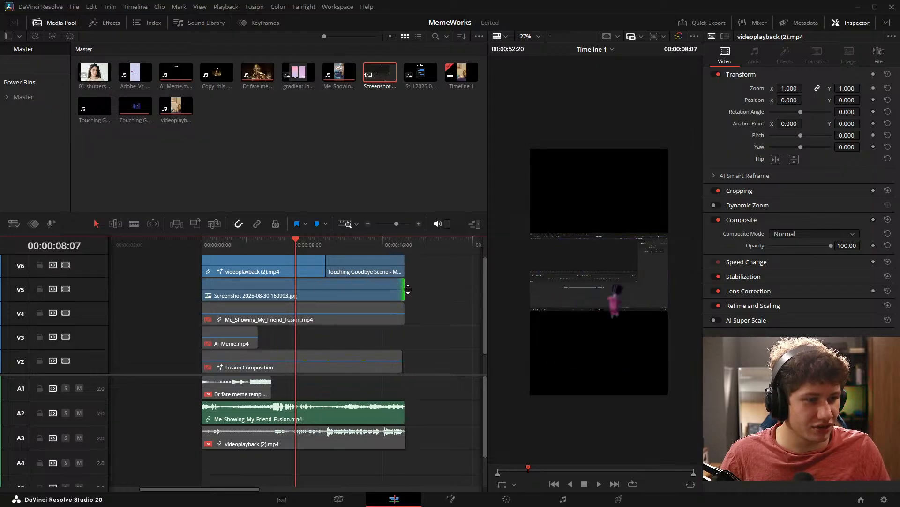
Step: Scale the V5 screenshot to zoom 3.570 and set its X position to 450 so it fills the vertical frame
{"action": "left_click", "coordinate": [392, 282]}
{"action": "scroll", "coordinate": [429, 288], "scroll_direction": "up", "scroll_amount": 3}
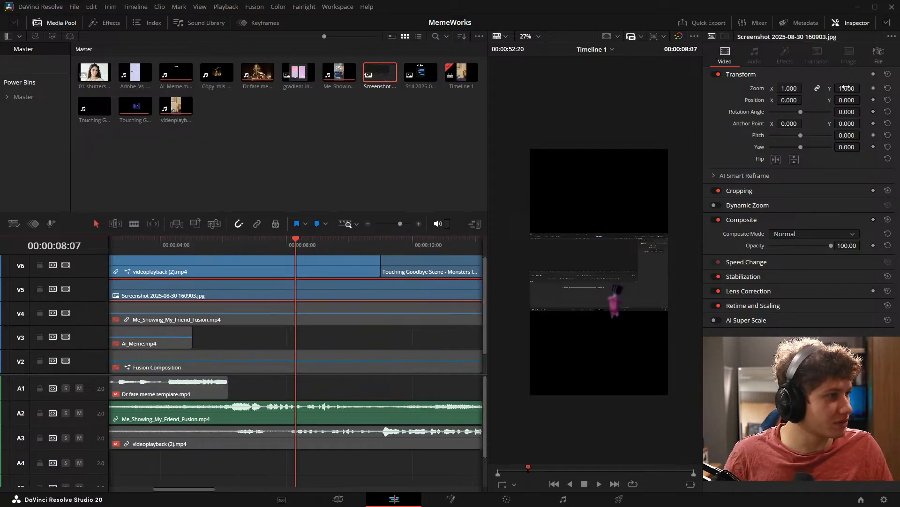
{"action": "left_click_drag", "start_coordinate": [844, 87], "coordinate": [881, 88]}
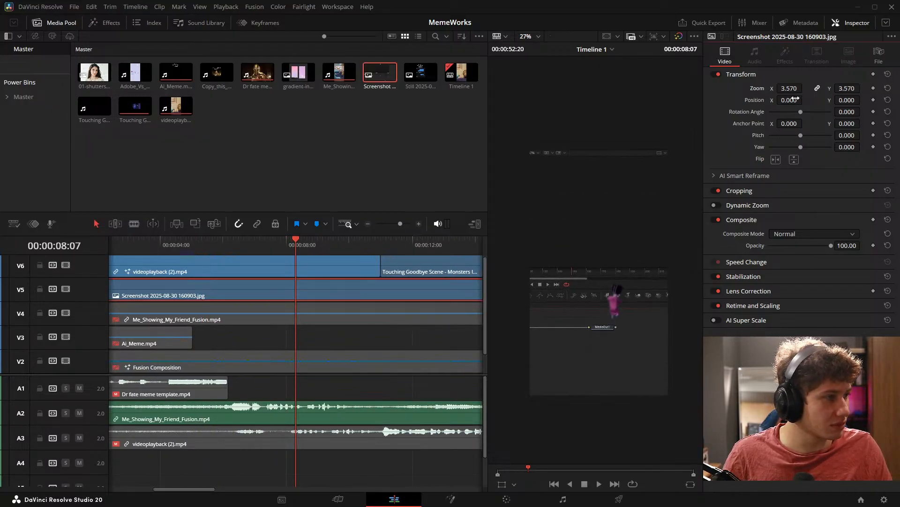
{"action": "left_click_drag", "start_coordinate": [795, 99], "coordinate": [806, 100]}
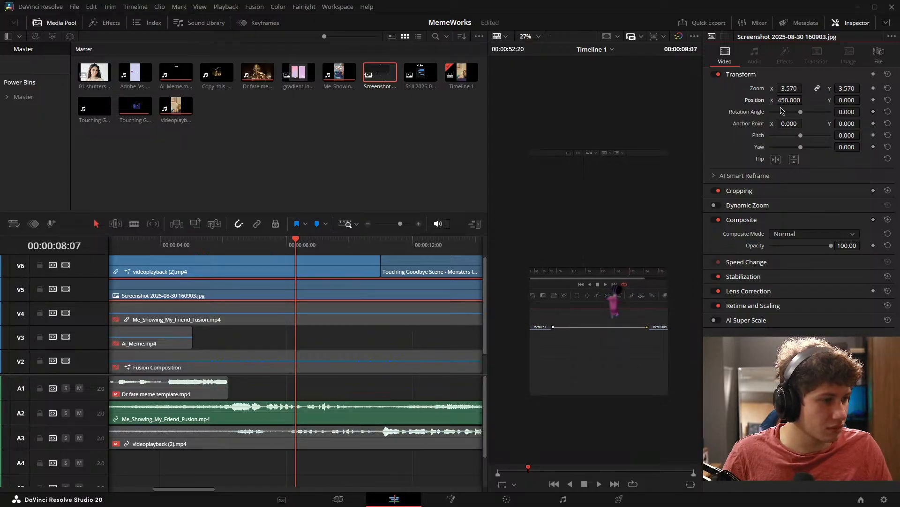
Step: Play the composite over the screenshot background through Sulley's close-up to the end of the clips
{"action": "key", "text": "space"}
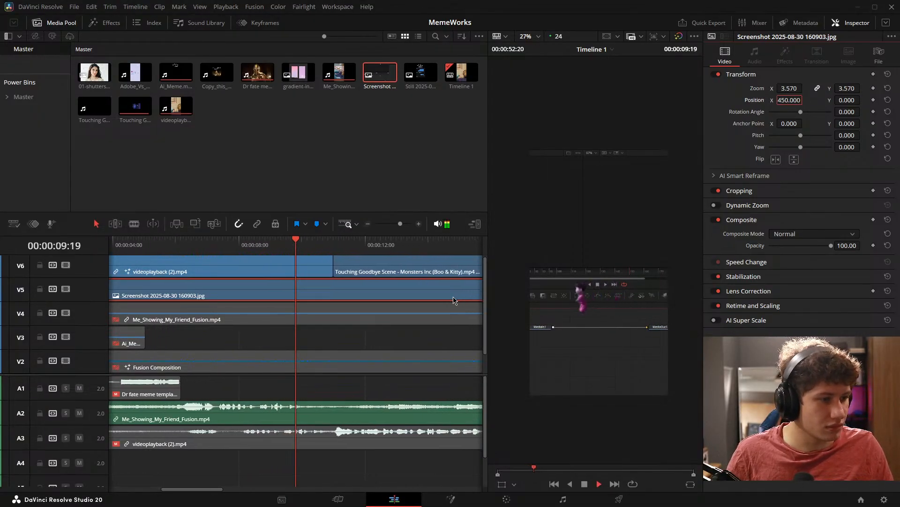
{"action": "scroll", "coordinate": [595, 275], "scroll_direction": "up", "scroll_amount": 3}
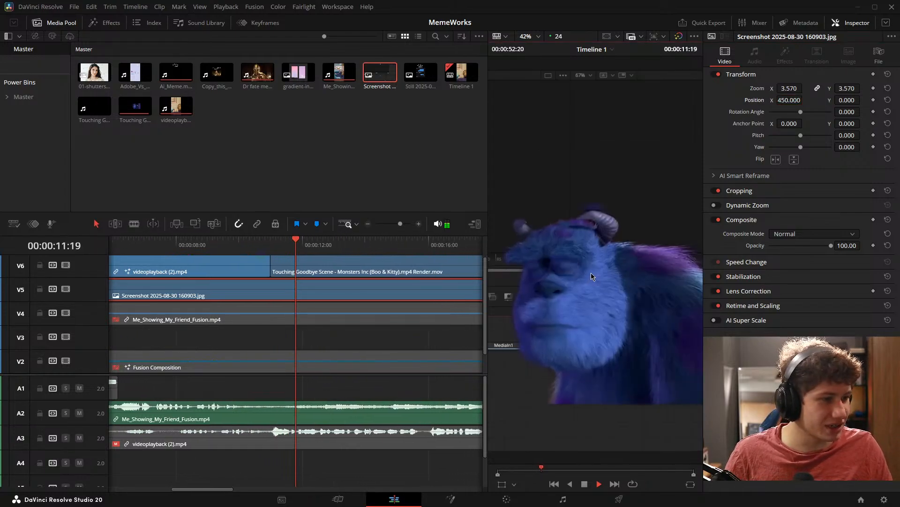
{"action": "scroll", "coordinate": [581, 251], "scroll_direction": "down", "scroll_amount": 2}
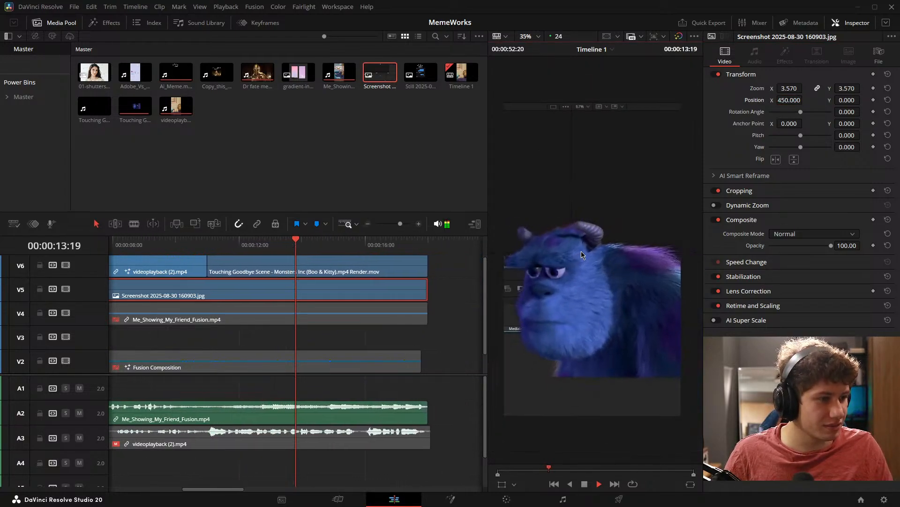
{"action": "left_click", "coordinate": [428, 317]}
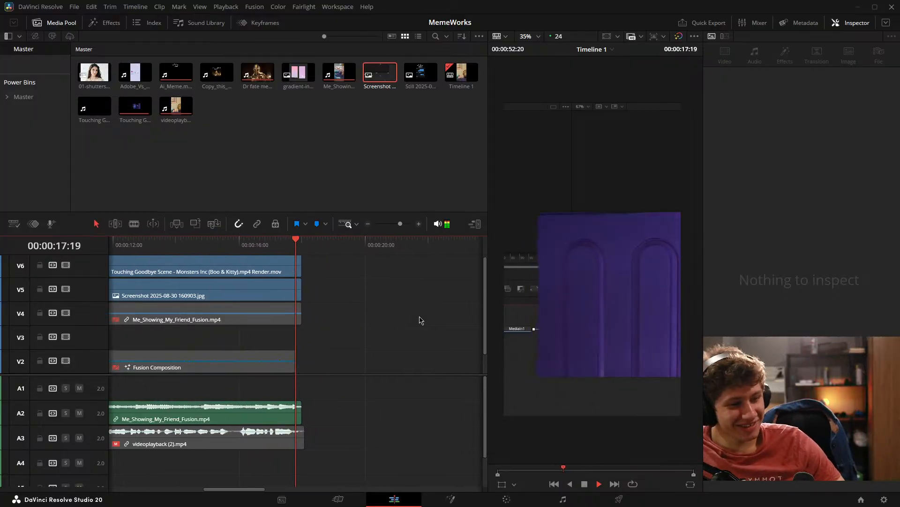
{"action": "key", "text": "space"}
{"action": "scroll", "coordinate": [359, 338], "scroll_direction": "down", "scroll_amount": 1}
{"action": "scroll", "coordinate": [360, 338], "scroll_direction": "up", "scroll_amount": 1}
{"action": "scroll", "coordinate": [284, 354], "scroll_direction": "down", "scroll_amount": 5}
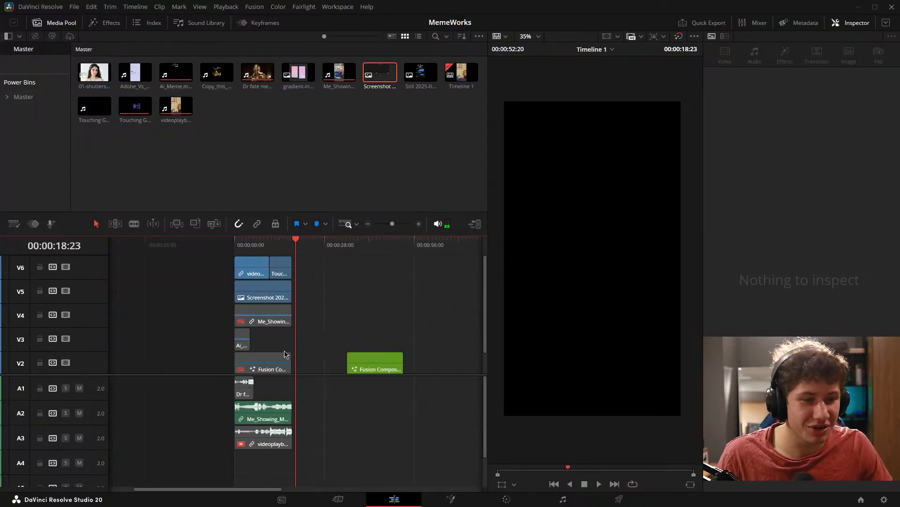
Step: Replay the composite from the start of the timeline and stop at 00:00:09:00
{"action": "key", "text": "Home"}
{"action": "key", "text": "space"}
{"action": "left_click", "coordinate": [315, 362]}
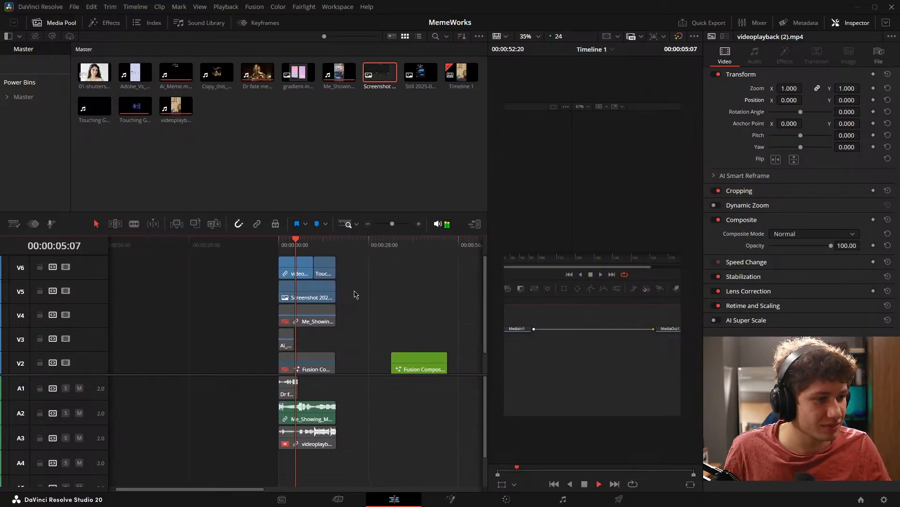
{"action": "scroll", "coordinate": [355, 294], "scroll_direction": "up", "scroll_amount": 2}
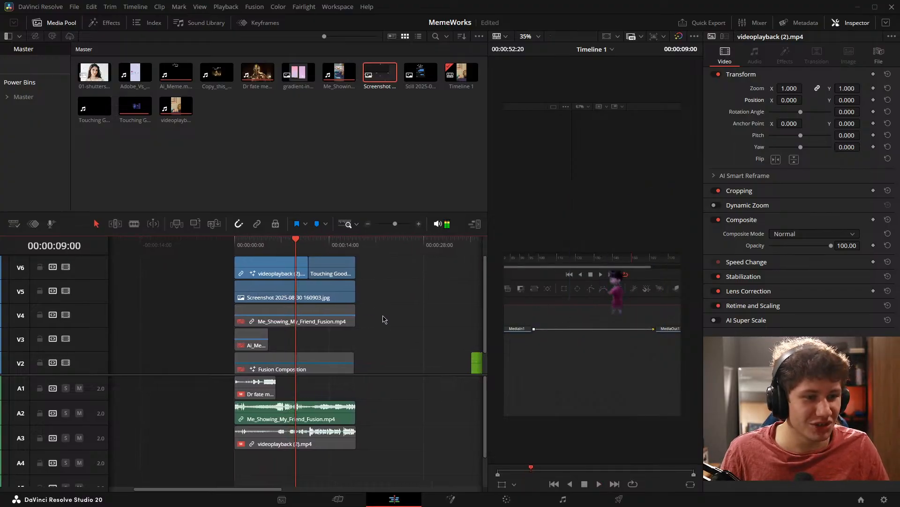
Step: Compare with the reference by enabling the V4 clip and disabling the V5 and V6 clips, and restore their original enabled states
{"action": "left_click_drag", "start_coordinate": [298, 270], "coordinate": [294, 271]}
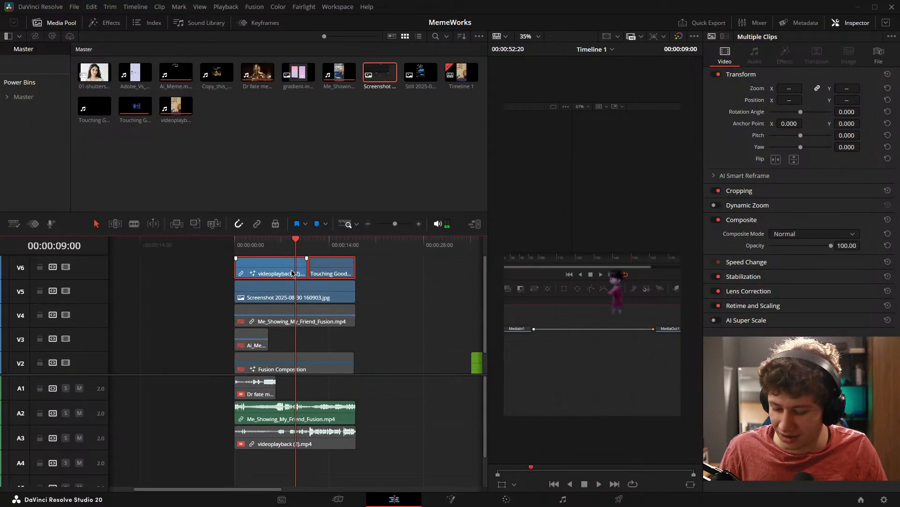
{"action": "key", "text": "d"}
{"action": "key", "text": "d"}
{"action": "left_click", "coordinate": [334, 313]}
{"action": "key", "text": "d"}
{"action": "left_click_drag", "start_coordinate": [374, 276], "coordinate": [299, 300]}
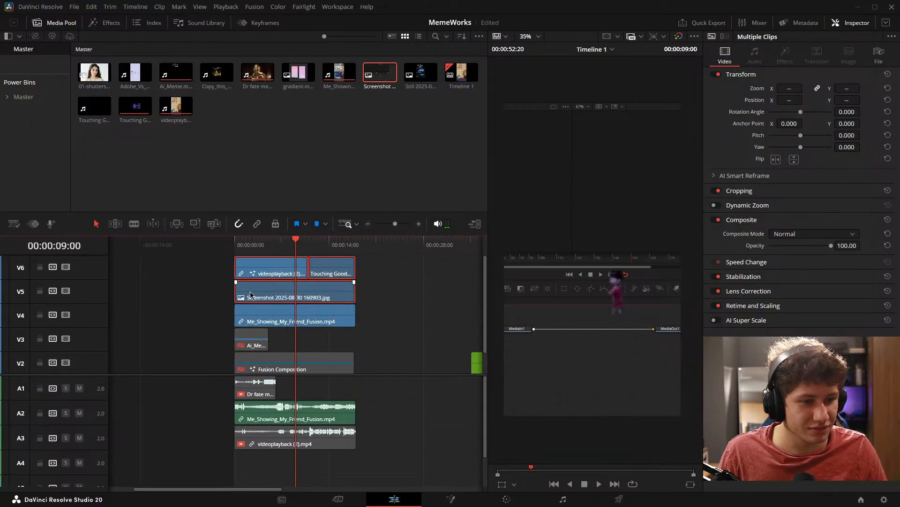
{"action": "key", "text": "d"}
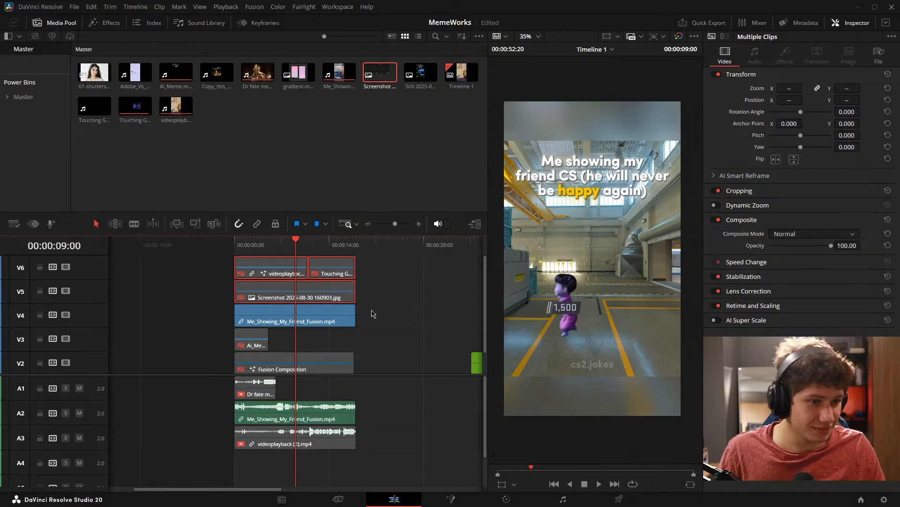
{"action": "key", "text": "d"}
{"action": "left_click", "coordinate": [345, 319]}
{"action": "key", "text": "d"}
{"action": "left_click", "coordinate": [407, 320]}
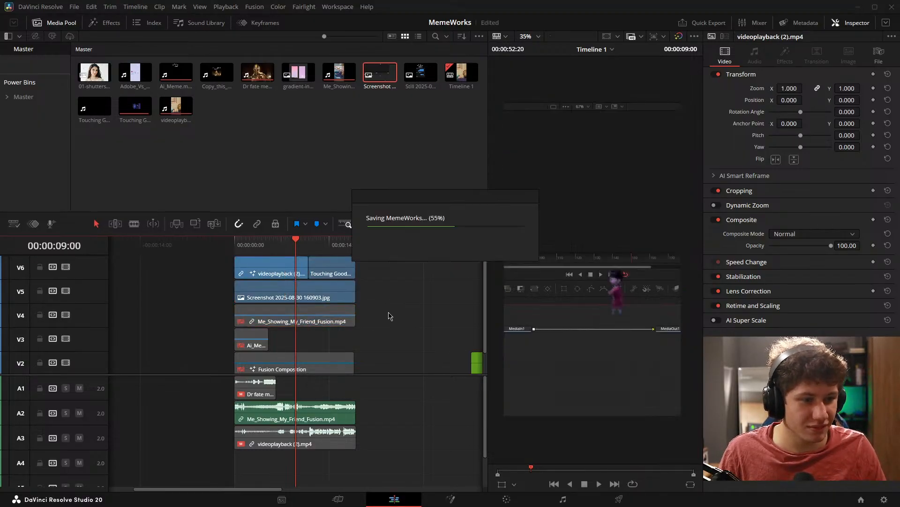
Step: Enlarge the video track area down to V1, save the project and show the effects library
{"action": "left_click_drag", "start_coordinate": [389, 375], "coordinate": [385, 461]}
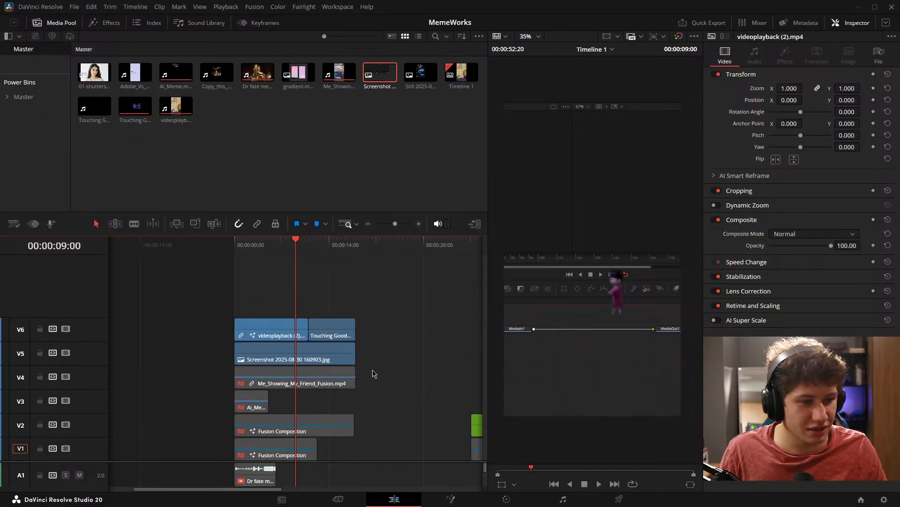
{"action": "scroll", "coordinate": [372, 370], "scroll_direction": "up", "scroll_amount": 5}
{"action": "key", "text": "ctrl+s"}
{"action": "scroll", "coordinate": [343, 290], "scroll_direction": "down", "scroll_amount": 5}
{"action": "left_click", "coordinate": [103, 22]}
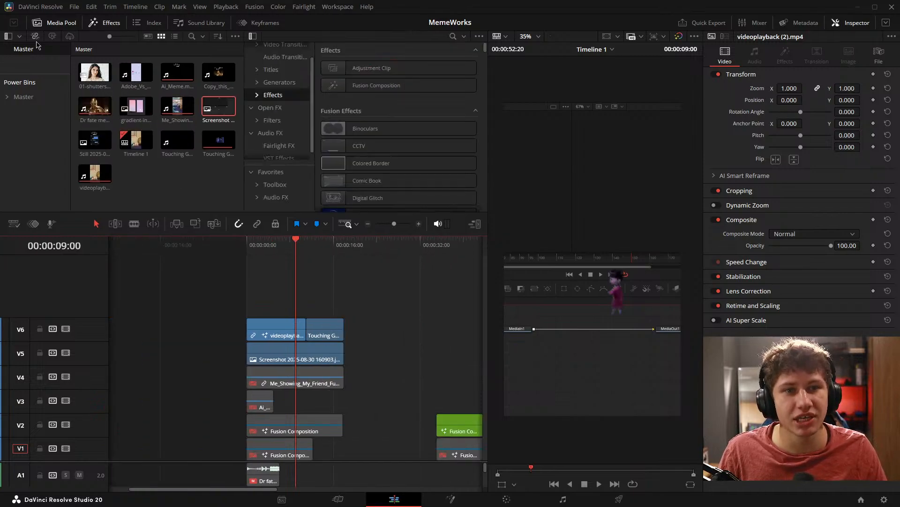
Step: Add a Text+ title on a new V7 track, spanning the full length of the clips below
{"action": "left_click", "coordinate": [55, 23]}
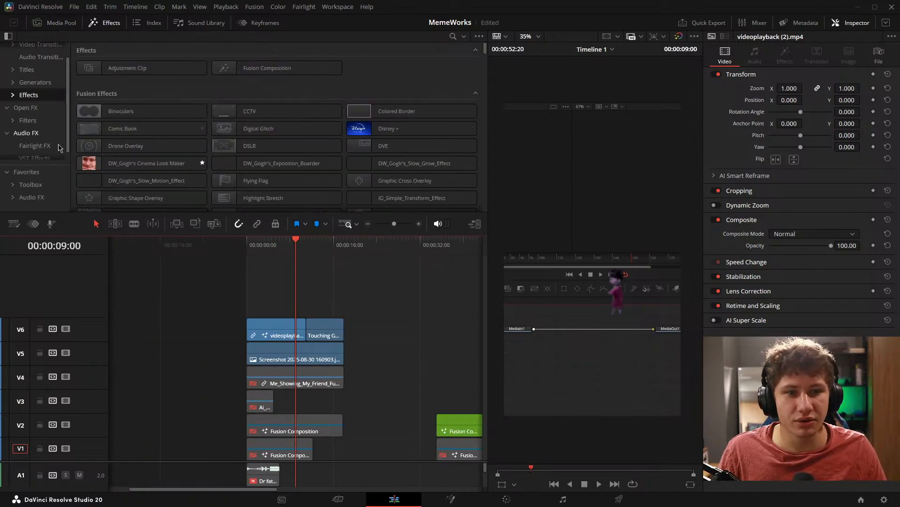
{"action": "scroll", "coordinate": [39, 109], "scroll_direction": "up", "scroll_amount": 1}
{"action": "left_click", "coordinate": [26, 79]}
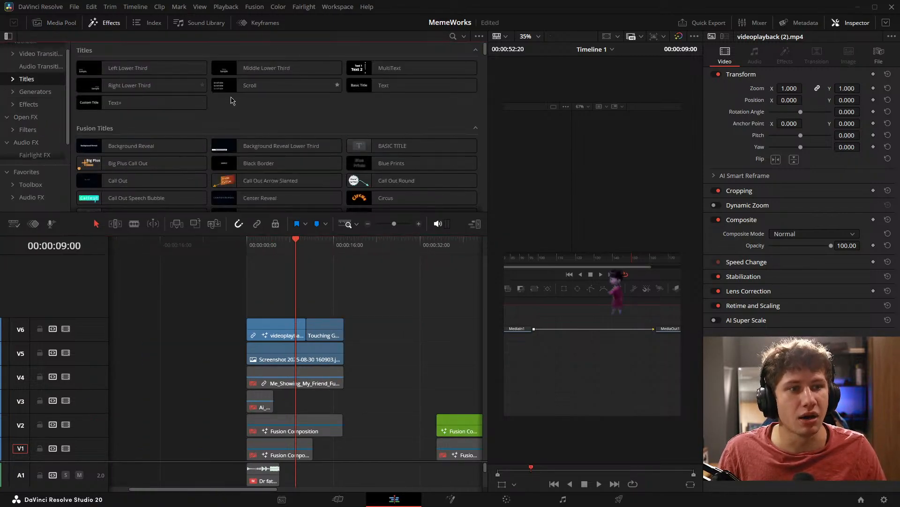
{"action": "left_click_drag", "start_coordinate": [115, 102], "coordinate": [341, 306]}
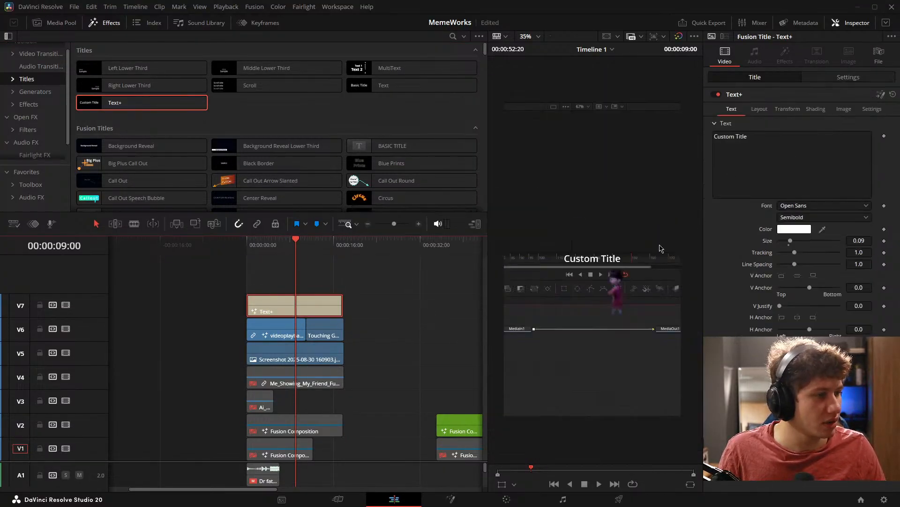
Step: Show the reference by enabling the V4 clip and disabling the V5 and V6 clips, and select the Text+ title
{"action": "left_click", "coordinate": [327, 374]}
{"action": "key", "text": "d"}
{"action": "left_click_drag", "start_coordinate": [376, 334], "coordinate": [281, 357]}
{"action": "key", "text": "d"}
{"action": "left_click", "coordinate": [307, 306]}
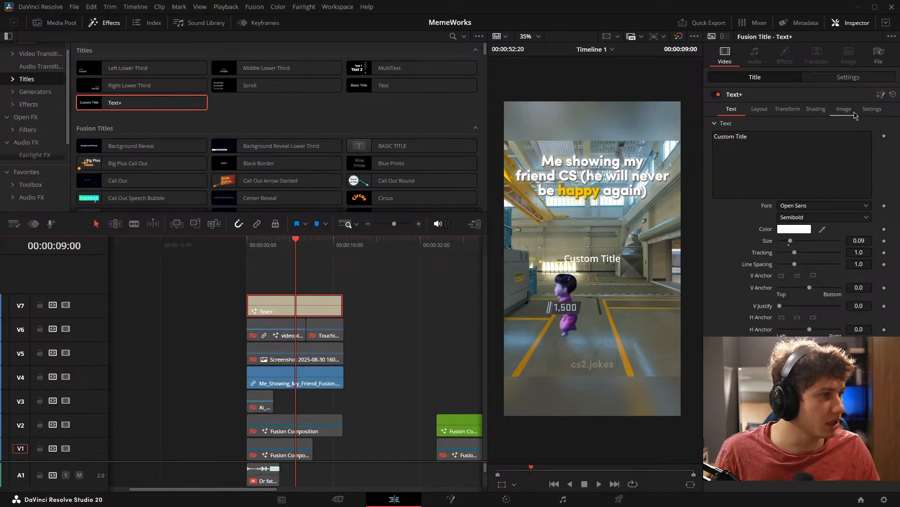
Step: Raise the Text+ title to the reference caption's first line with a Y position of 581
{"action": "left_click", "coordinate": [848, 78]}
{"action": "left_click_drag", "start_coordinate": [847, 120], "coordinate": [886, 120]}
{"action": "left_click", "coordinate": [768, 79]}
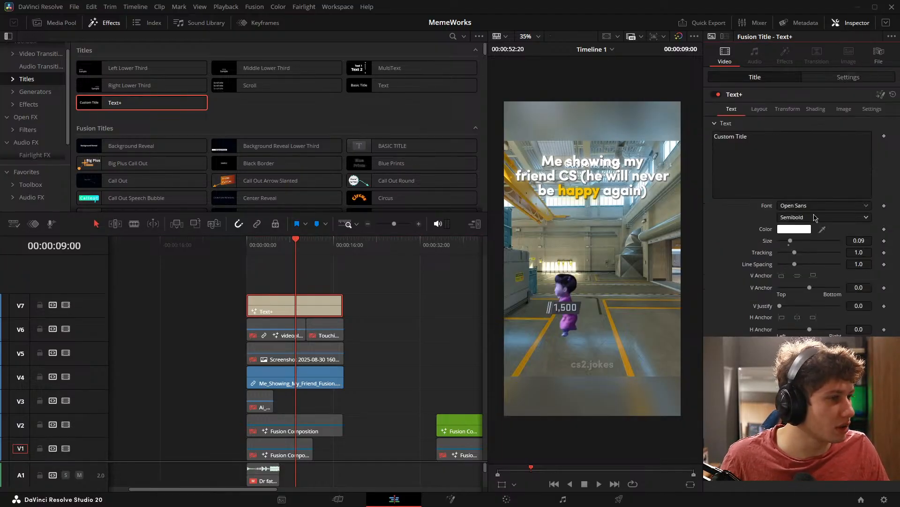
Step: Set the title's font style to Extrabold and its size to 0.1508
{"action": "left_click", "coordinate": [800, 217]}
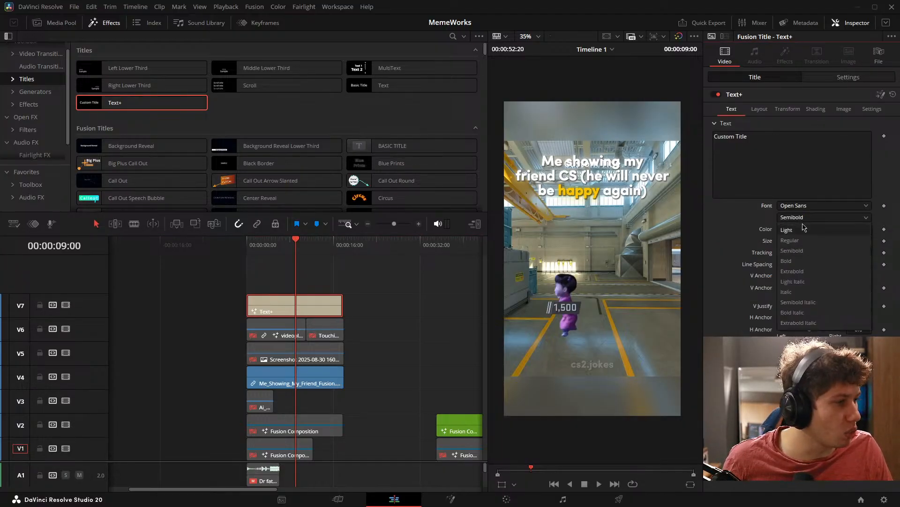
{"action": "left_click", "coordinate": [804, 276]}
{"action": "left_click_drag", "start_coordinate": [859, 241], "coordinate": [886, 240]}
Step: Replace the title text with "Me showing my friend fusion (he will never be happy again)" on three lines and reduce its size to fit the frame
{"action": "left_click_drag", "start_coordinate": [785, 162], "coordinate": [617, 88]}
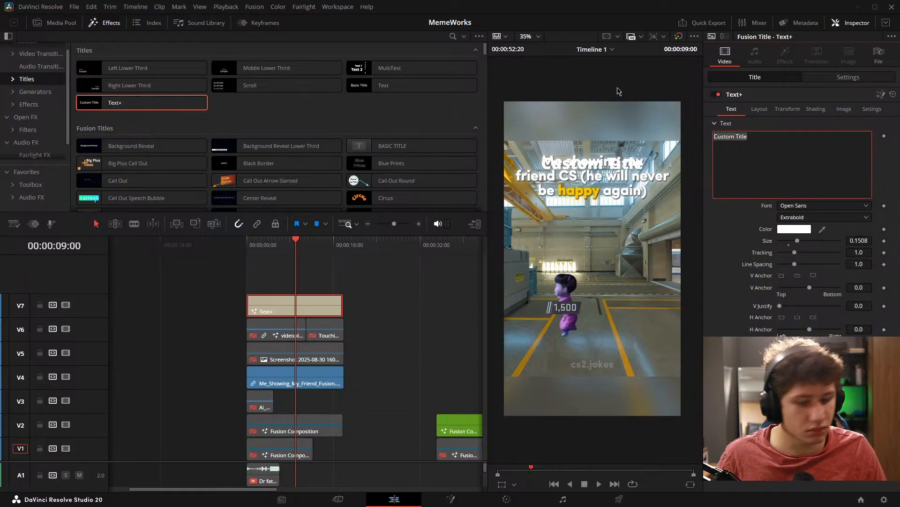
{"action": "type", "text": "Me "}
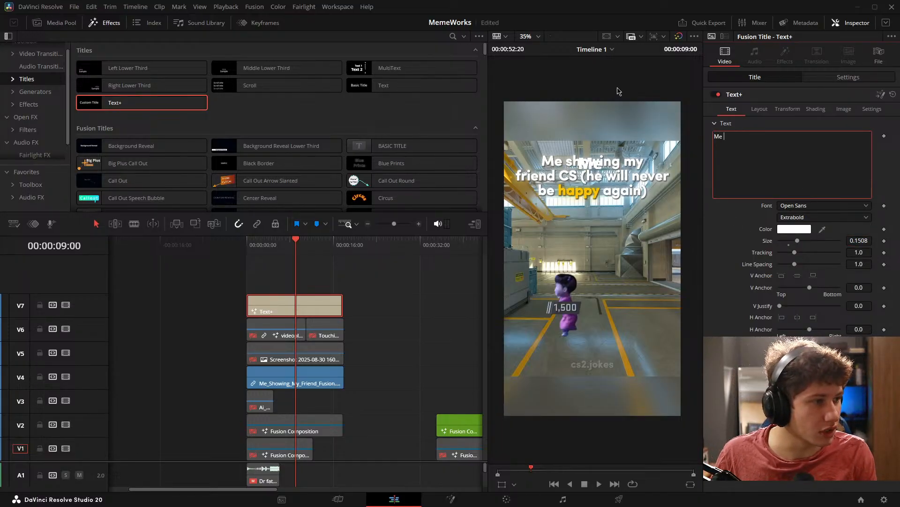
{"action": "type", "text": "showing my "}
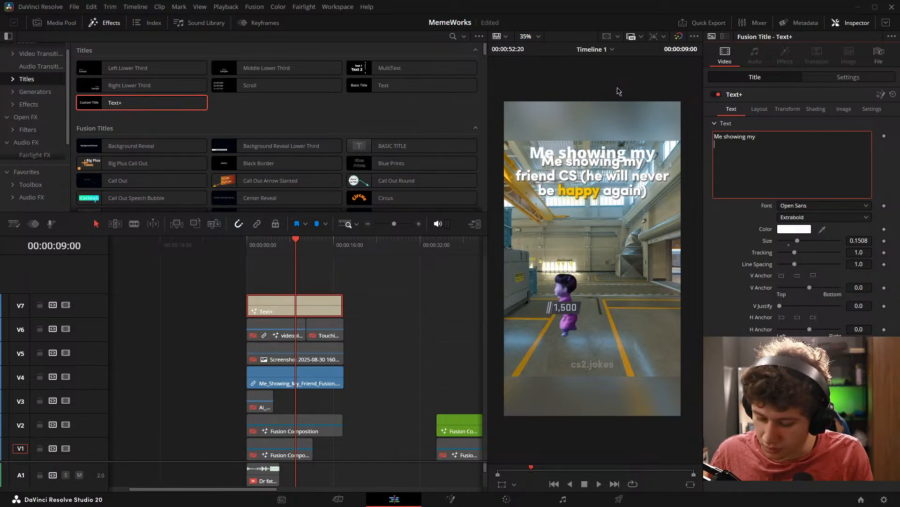
{"action": "type", "text": "friend"}
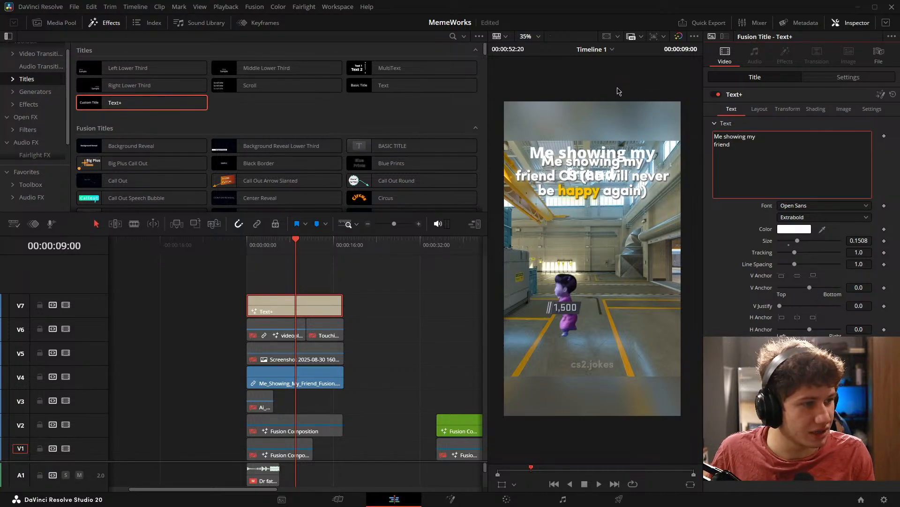
{"action": "type", "text": " fusion"}
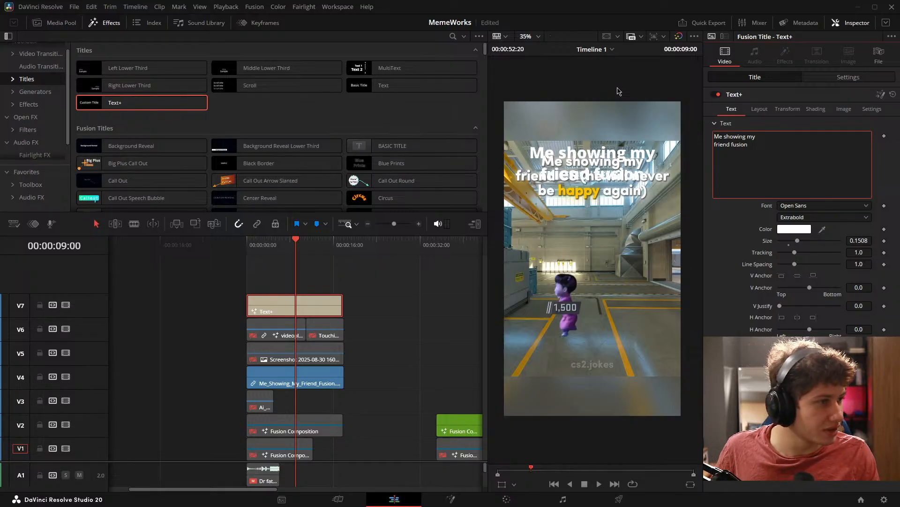
{"action": "type", "text": " ("}
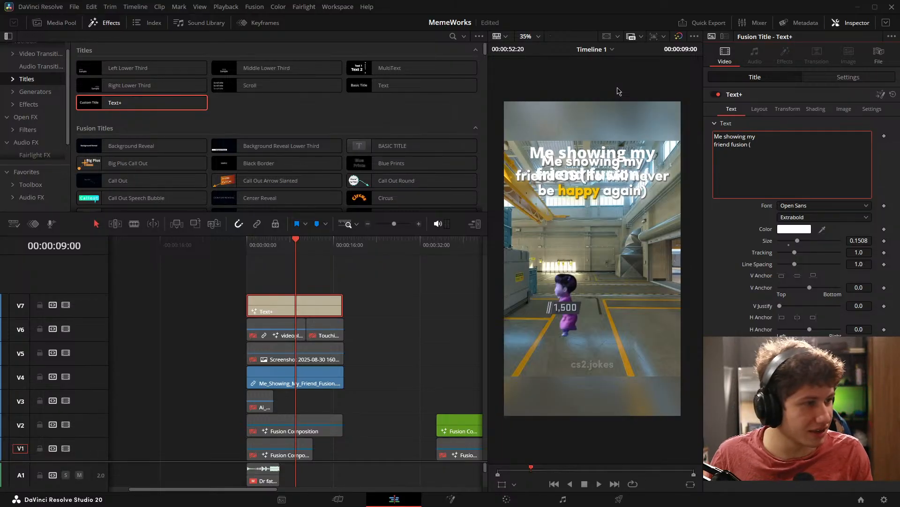
{"action": "type", "text": "he will "}
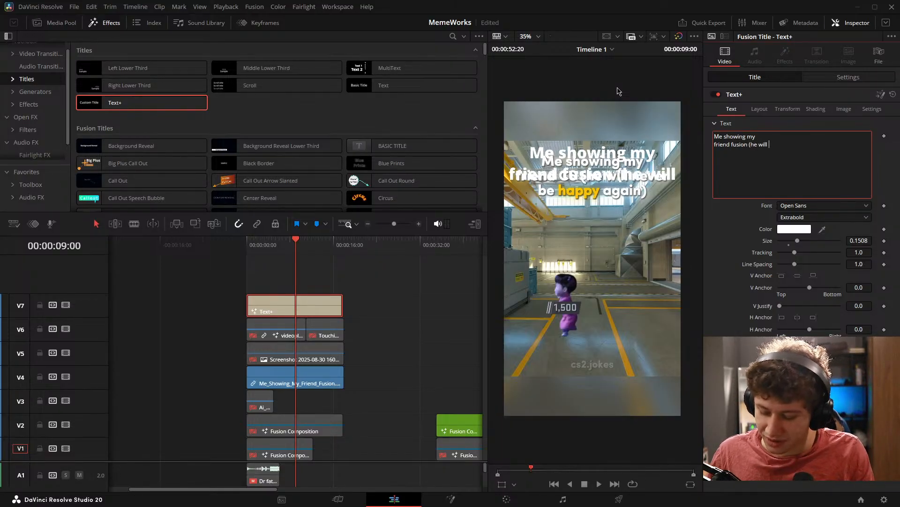
{"action": "type", "text": "never b"}
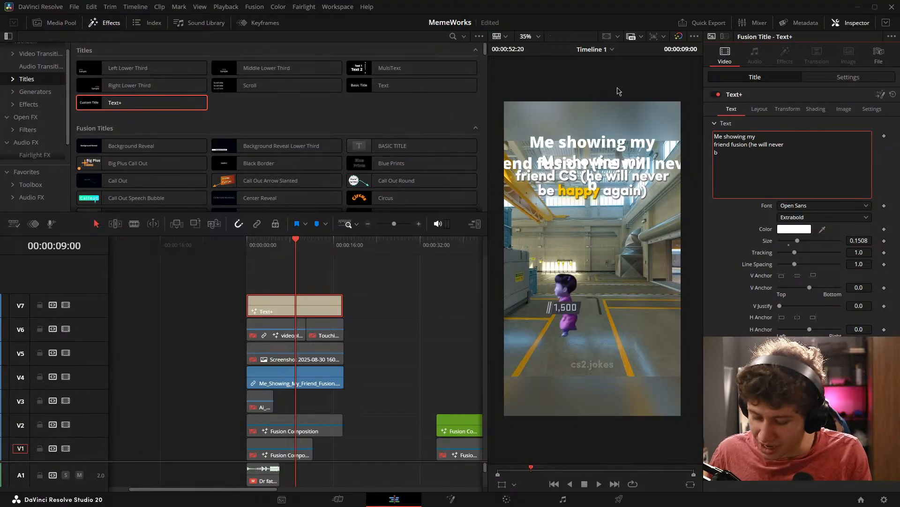
{"action": "type", "text": "e happy "}
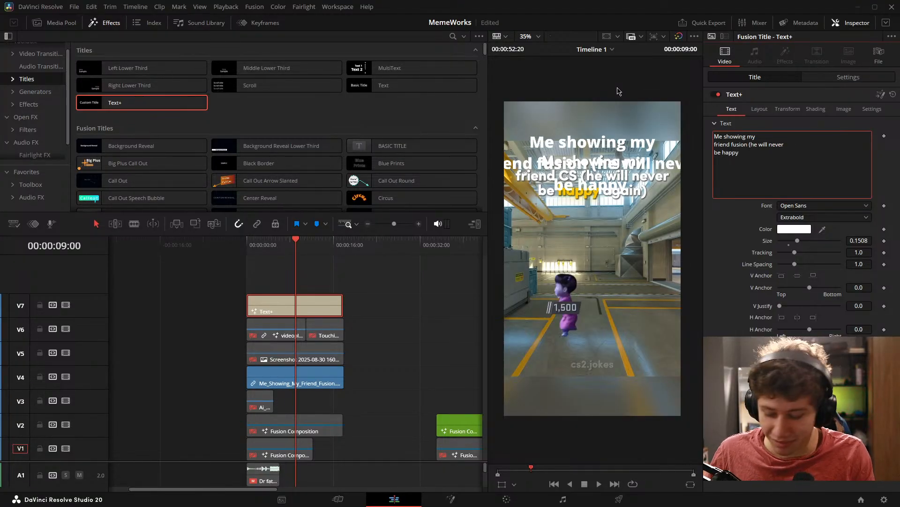
{"action": "type", "text": "again)"}
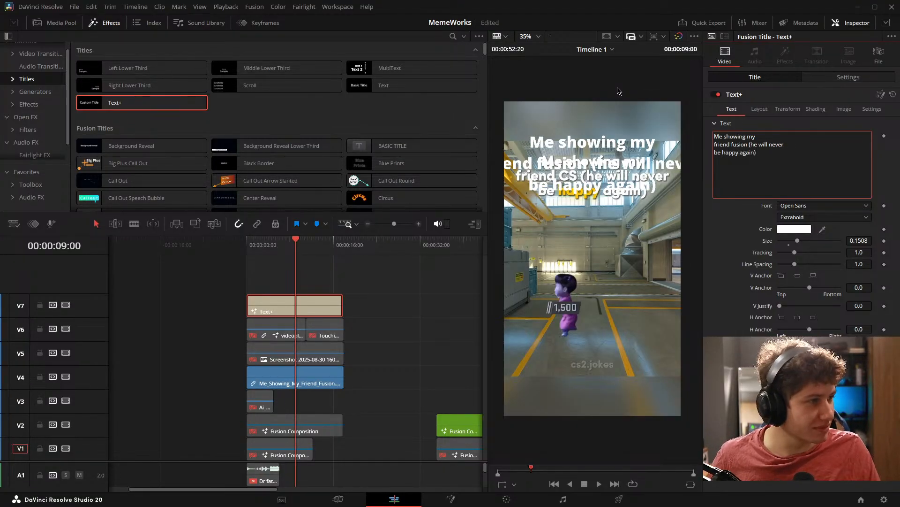
{"action": "left_click_drag", "start_coordinate": [859, 243], "coordinate": [841, 243]}
Step: Try the title's Red Outline shading element, turn it back off, and enable the Black Shadow element
{"action": "left_click", "coordinate": [816, 109]}
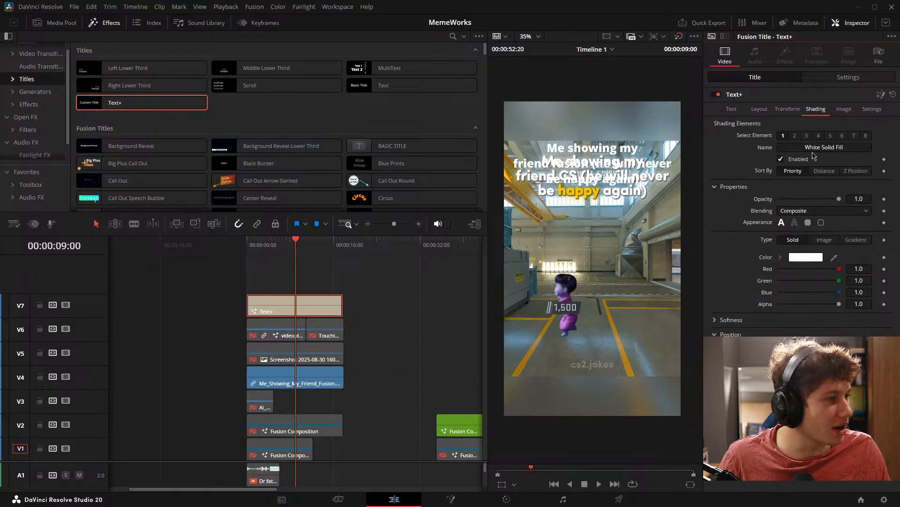
{"action": "left_click", "coordinate": [781, 159]}
{"action": "left_click", "coordinate": [781, 159]}
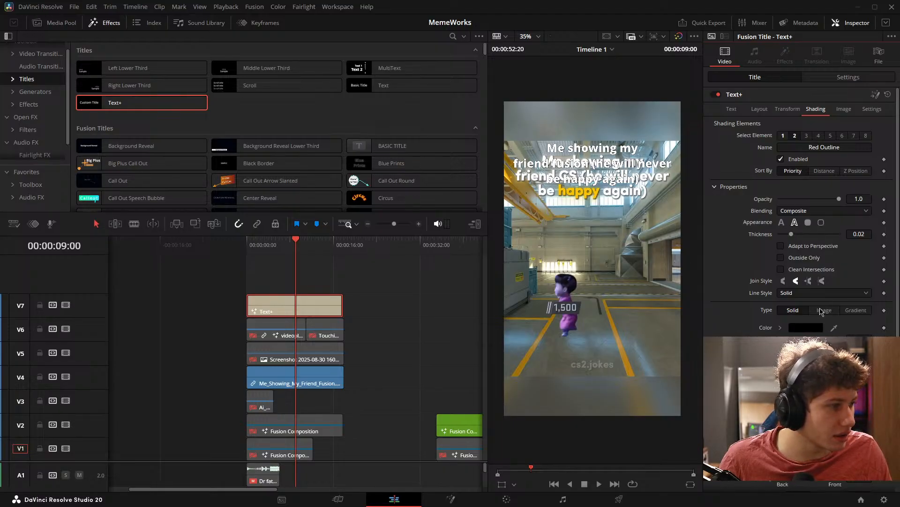
{"action": "left_click", "coordinate": [781, 159]}
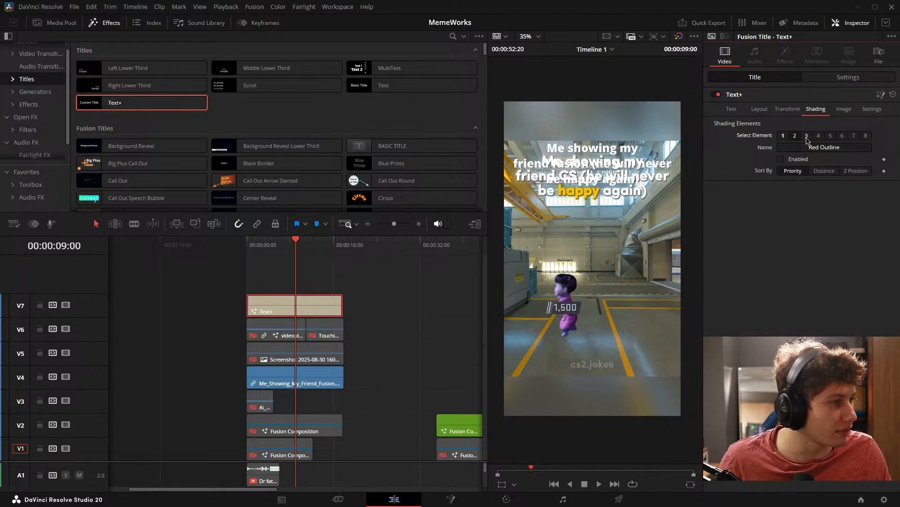
{"action": "left_click", "coordinate": [806, 135]}
{"action": "left_click", "coordinate": [781, 159]}
Step: Try X softness values of 20.0 and 9.76 on the title's black shadow, and return it to 5.0
{"action": "scroll", "coordinate": [619, 239], "scroll_direction": "up", "scroll_amount": 2}
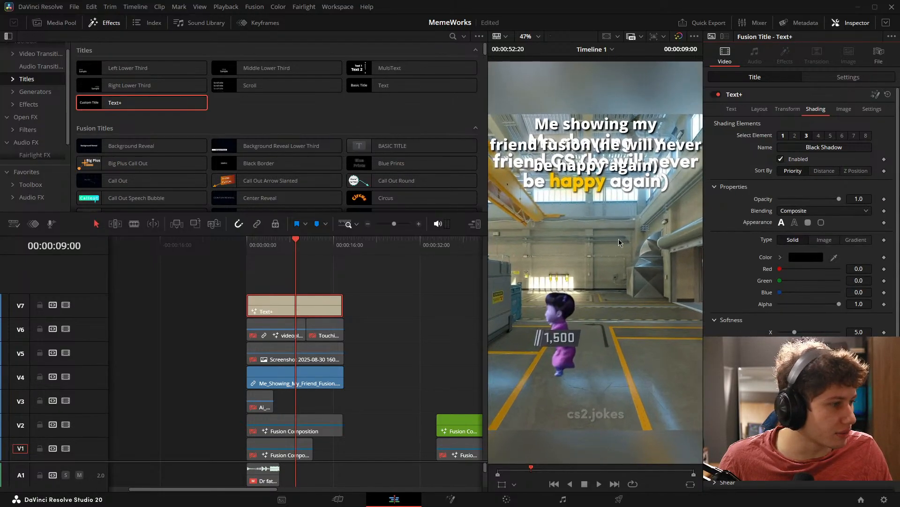
{"action": "left_click_drag", "start_coordinate": [796, 332], "coordinate": [839, 332]}
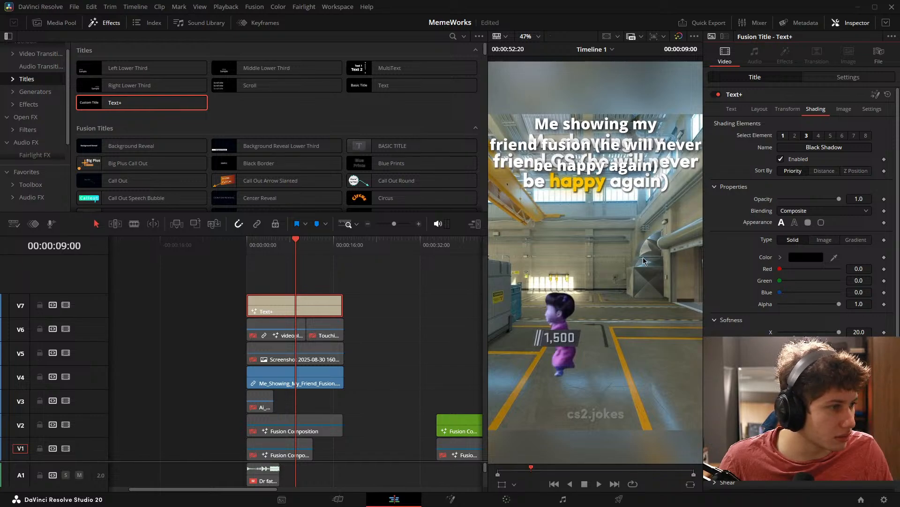
{"action": "scroll", "coordinate": [653, 245], "scroll_direction": "up", "scroll_amount": 8}
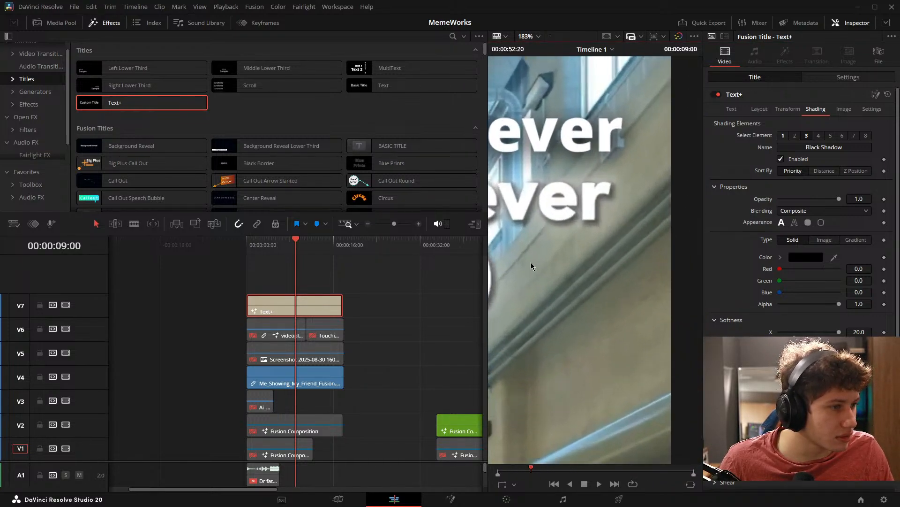
{"action": "left_click_drag", "start_coordinate": [531, 262], "coordinate": [582, 305]}
{"action": "scroll", "coordinate": [624, 289], "scroll_direction": "up", "scroll_amount": 1}
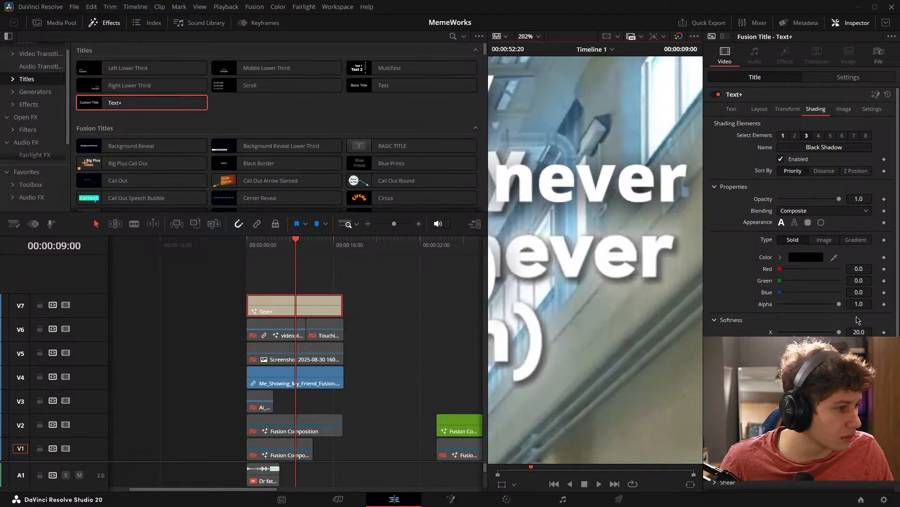
{"action": "left_click_drag", "start_coordinate": [839, 332], "coordinate": [808, 333]}
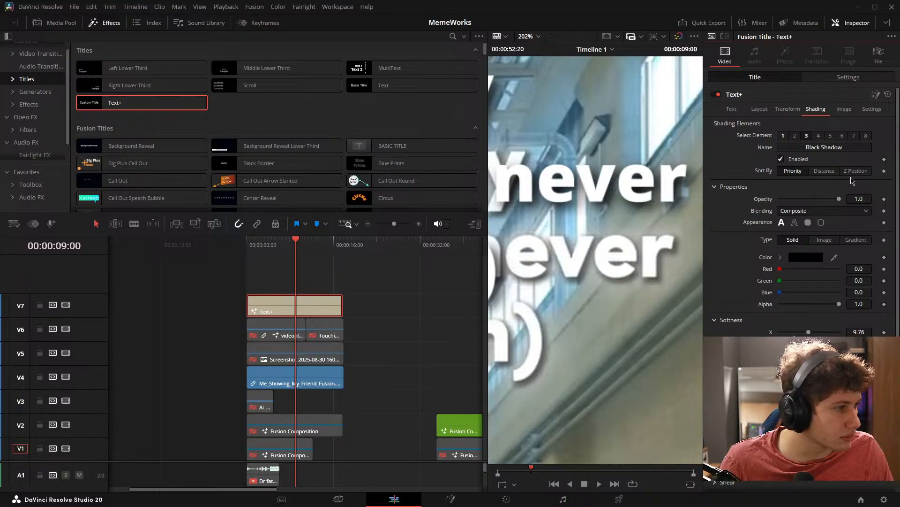
{"action": "left_click_drag", "start_coordinate": [808, 332], "coordinate": [794, 332]}
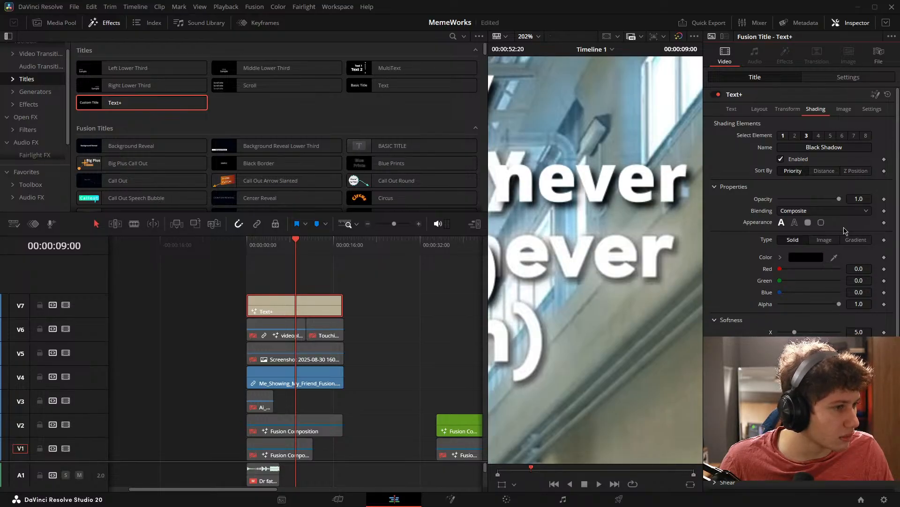
Step: Set the black shadow's opacity to 0.606 and its color to red 0.118, green 0.098039 and blue 0.098039
{"action": "left_click_drag", "start_coordinate": [839, 199], "coordinate": [816, 202]}
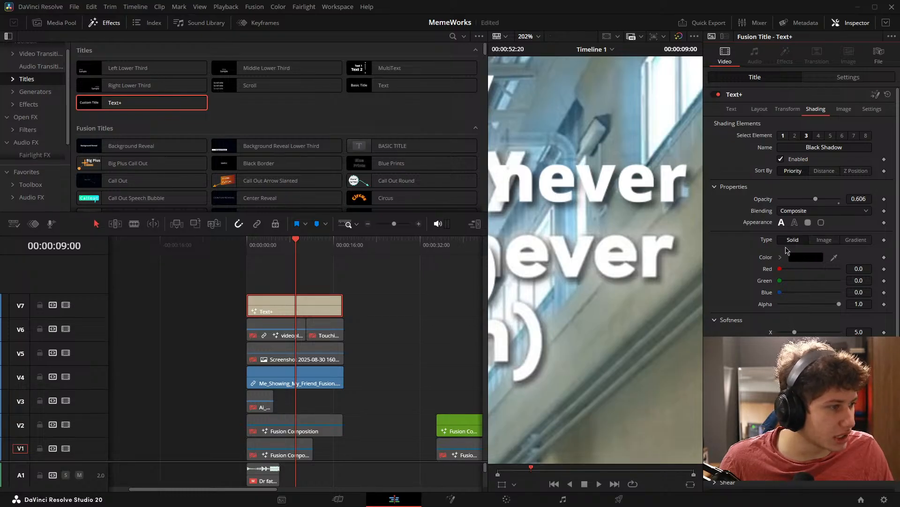
{"action": "left_click", "coordinate": [805, 257]}
{"action": "left_click_drag", "start_coordinate": [565, 259], "coordinate": [565, 257]}
{"action": "left_click", "coordinate": [545, 336]}
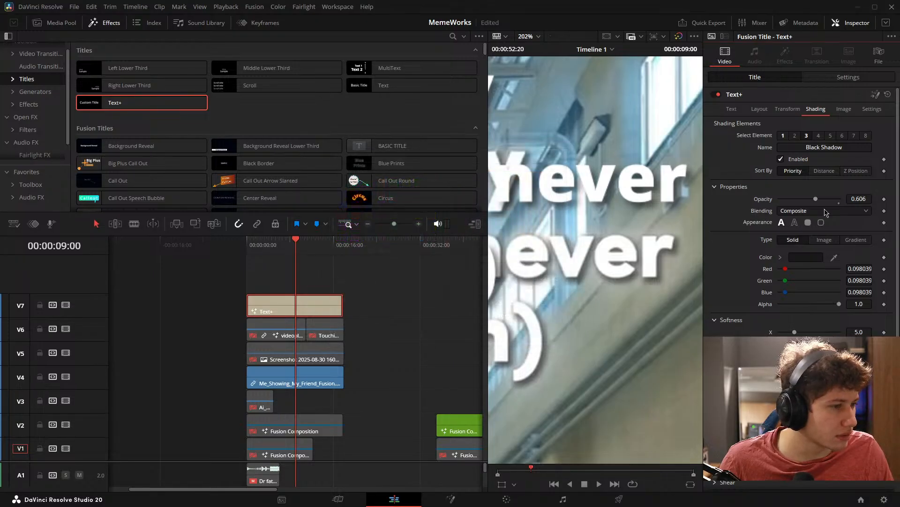
{"action": "left_click_drag", "start_coordinate": [784, 270], "coordinate": [786, 271]}
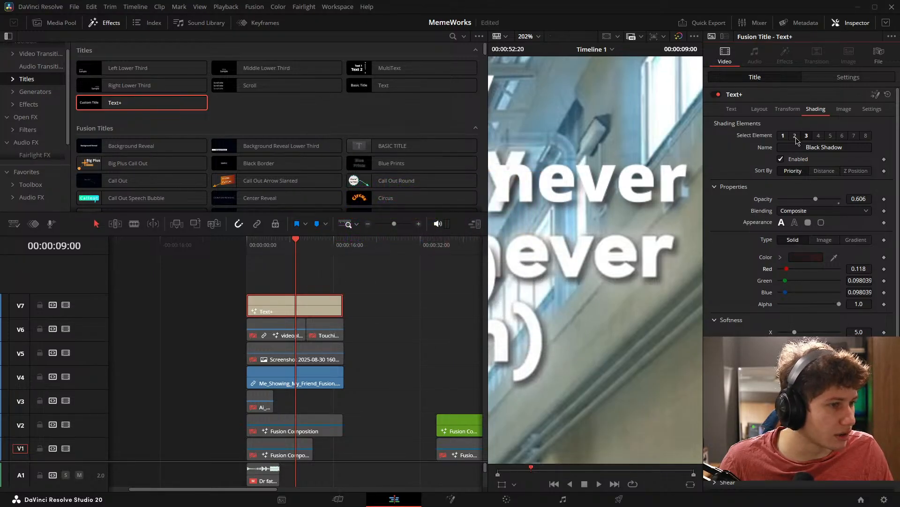
Step: Compare the title with the reference caption and align their lines by setting the title's Y position to 513
{"action": "scroll", "coordinate": [660, 192], "scroll_direction": "down", "scroll_amount": 5}
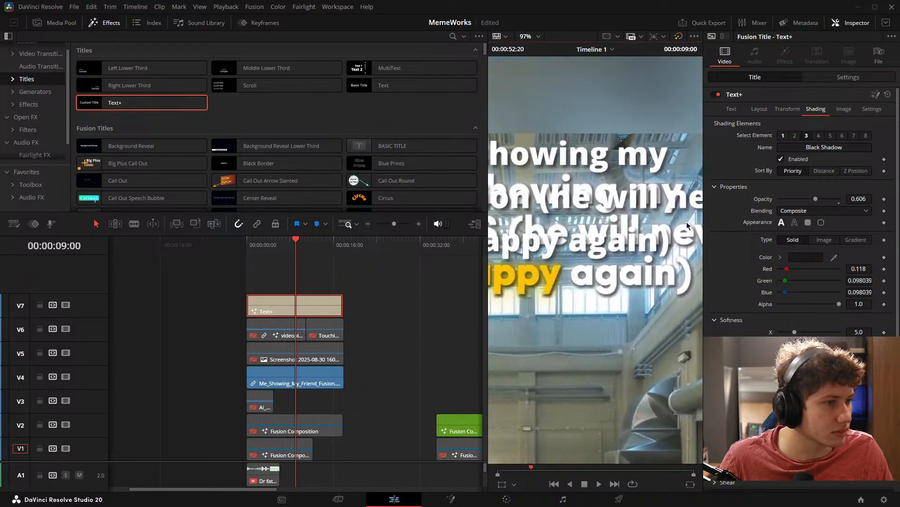
{"action": "scroll", "coordinate": [633, 243], "scroll_direction": "down", "scroll_amount": 3}
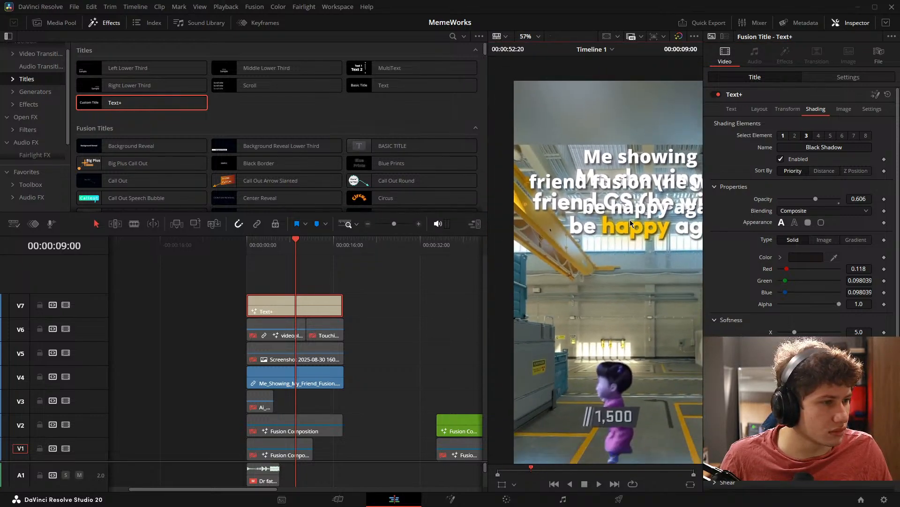
{"action": "scroll", "coordinate": [593, 275], "scroll_direction": "up", "scroll_amount": 3}
{"action": "scroll", "coordinate": [605, 231], "scroll_direction": "down", "scroll_amount": 4}
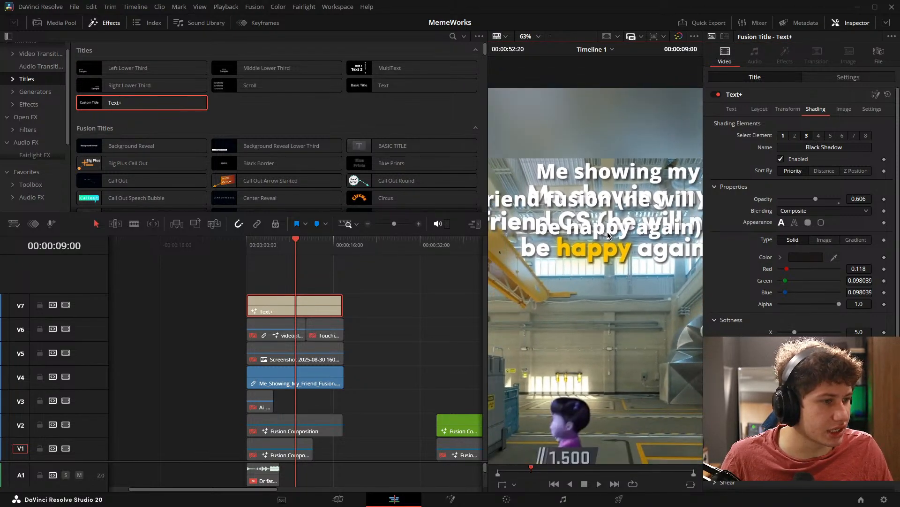
{"action": "left_click_drag", "start_coordinate": [592, 227], "coordinate": [607, 276]}
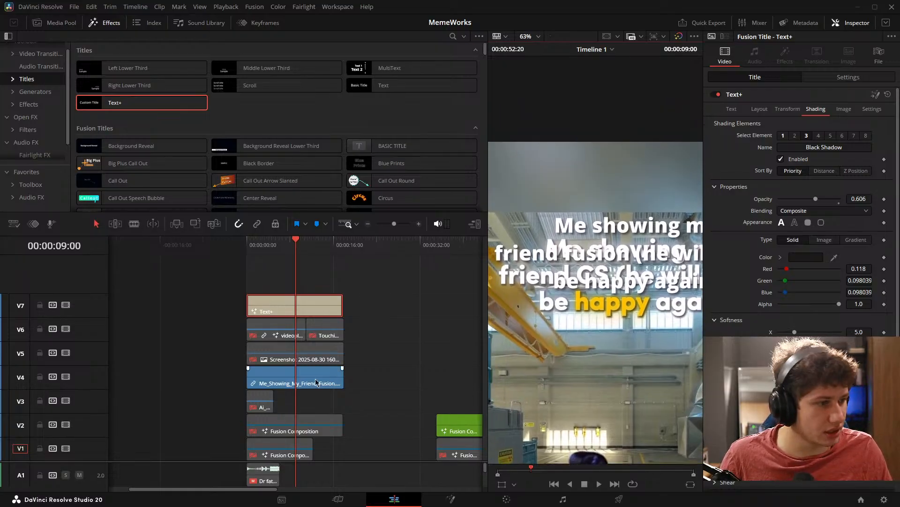
{"action": "scroll", "coordinate": [649, 275], "scroll_direction": "down", "scroll_amount": 2}
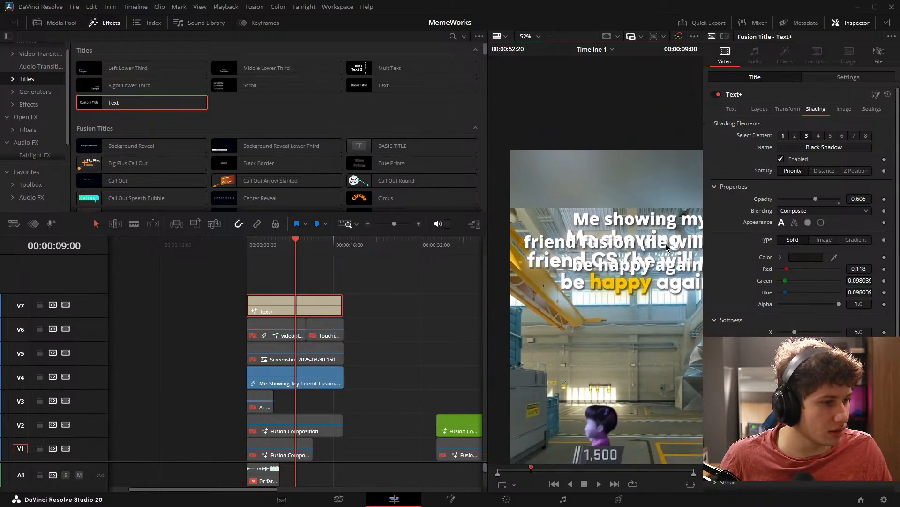
{"action": "left_click", "coordinate": [732, 108]}
{"action": "left_click", "coordinate": [849, 78]}
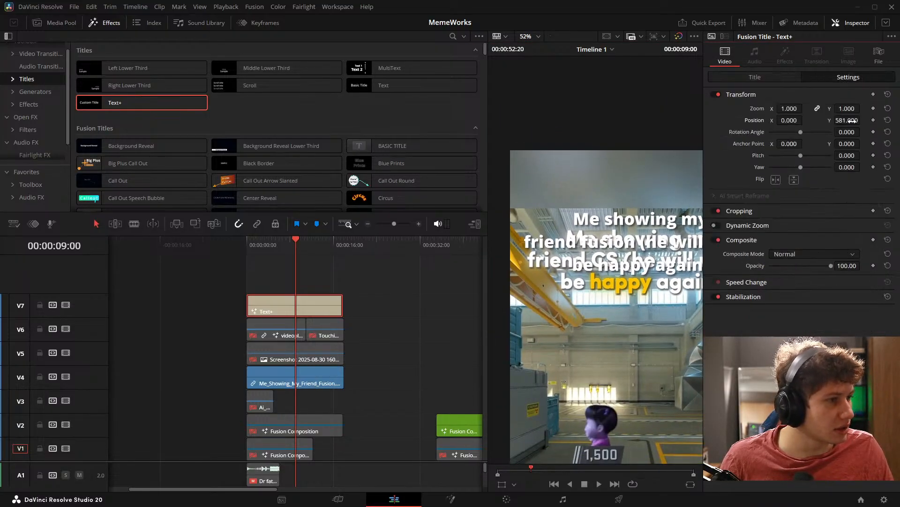
{"action": "left_click_drag", "start_coordinate": [850, 121], "coordinate": [863, 119]}
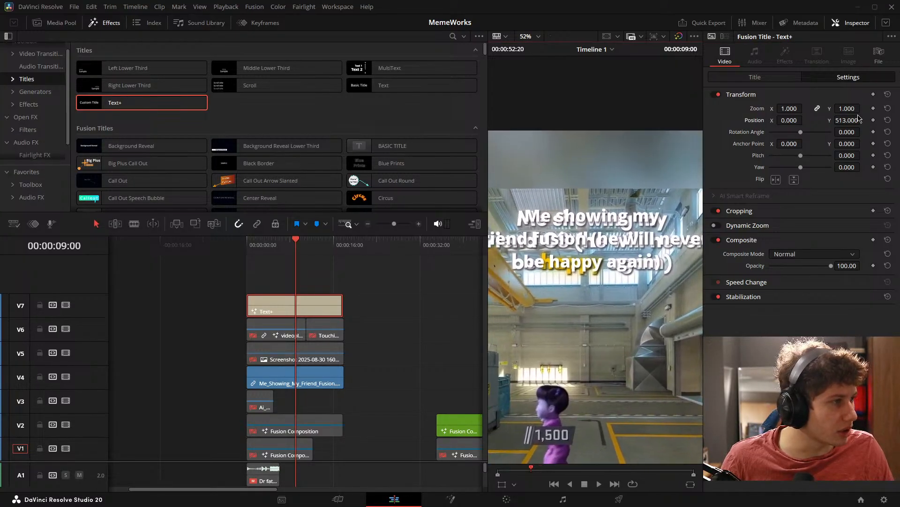
Step: Try the title at Y position 618, and fit it to the reference caption with size 0.1207, tracking 0.974 and line spacing 0.927
{"action": "left_click_drag", "start_coordinate": [859, 118], "coordinate": [863, 120]}
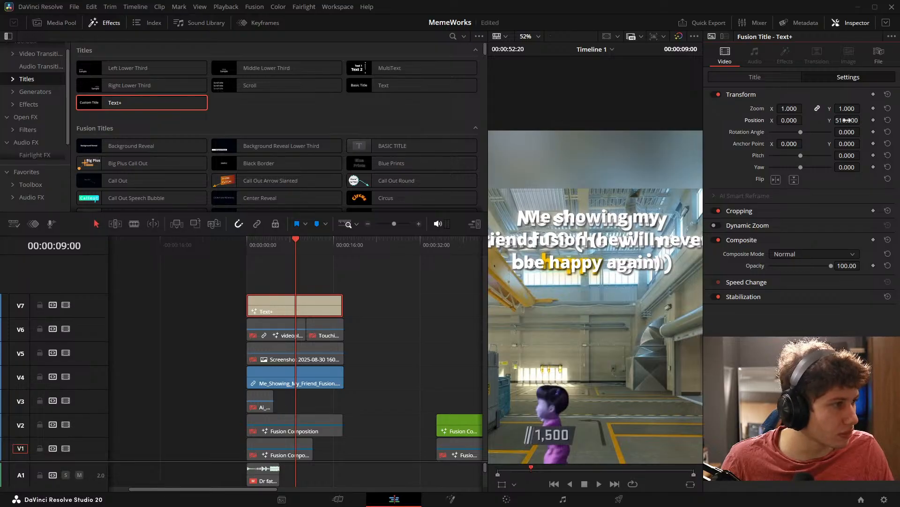
{"action": "left_click_drag", "start_coordinate": [846, 121], "coordinate": [863, 119]}
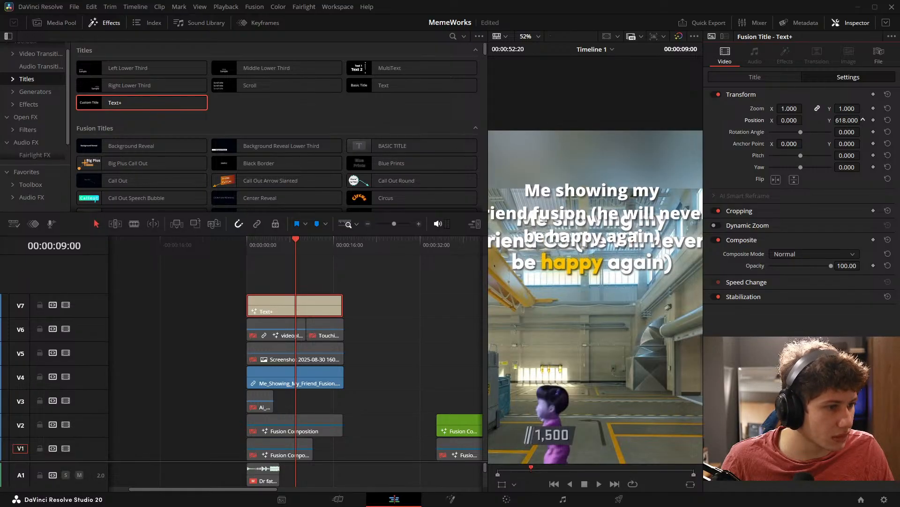
{"action": "left_click", "coordinate": [755, 78]}
{"action": "left_click_drag", "start_coordinate": [857, 251], "coordinate": [852, 251]}
{"action": "mouse_move", "coordinate": [591, 306]}
{"action": "left_mouse_down"}
{"action": "mouse_move", "coordinate": [644, 303]}
{"action": "mouse_move", "coordinate": [603, 305]}
{"action": "left_mouse_up"}
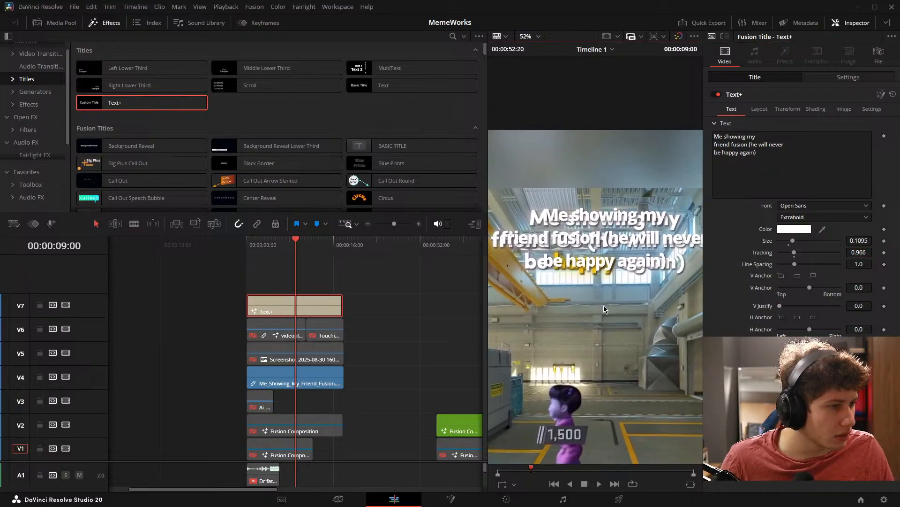
{"action": "left_click_drag", "start_coordinate": [859, 242], "coordinate": [855, 264]}
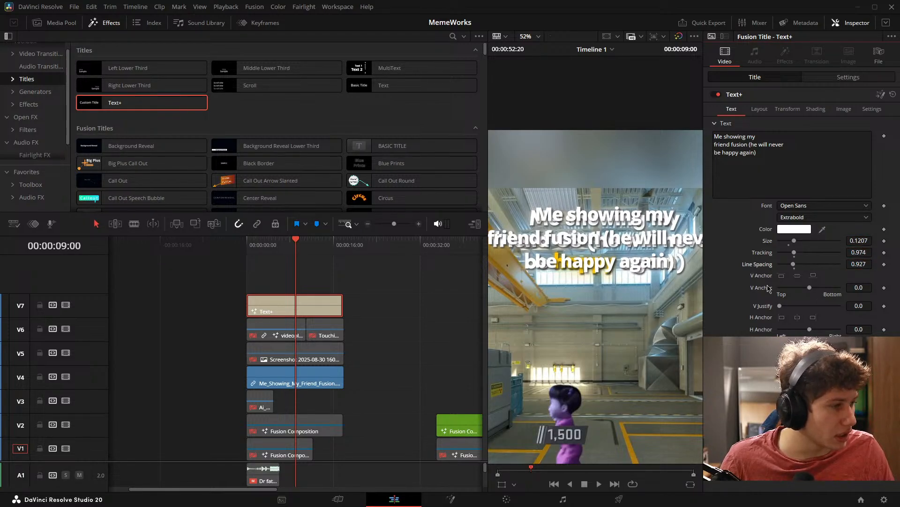
Step: Try other fonts on the title, including Arial, and return it to Open Sans
{"action": "left_click", "coordinate": [812, 206]}
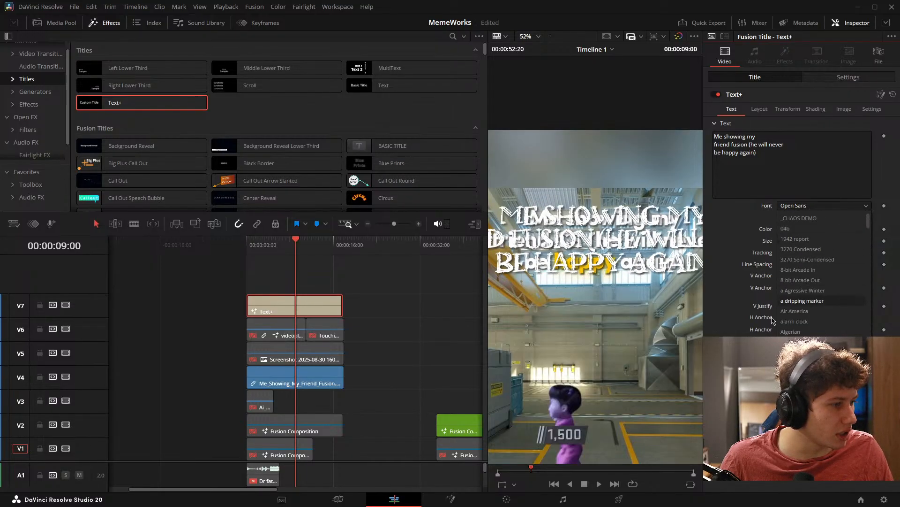
{"action": "left_click", "coordinate": [800, 301]}
{"action": "left_click", "coordinate": [813, 217]}
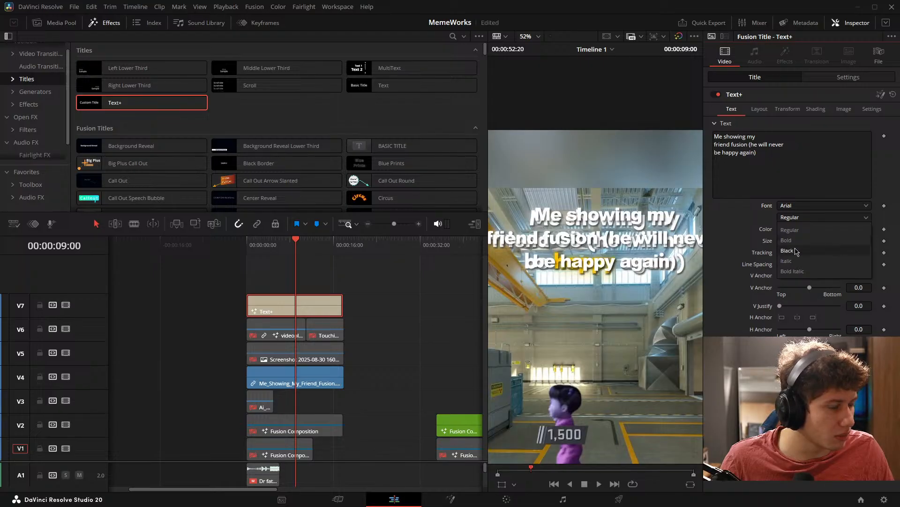
{"action": "left_click", "coordinate": [749, 217]}
{"action": "left_click", "coordinate": [804, 205]}
{"action": "scroll", "coordinate": [827, 283], "scroll_direction": "down", "scroll_amount": 3}
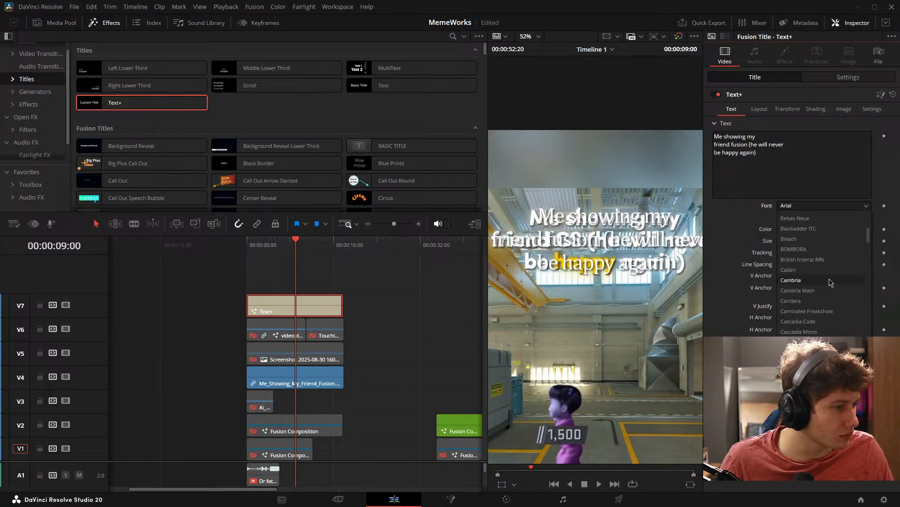
{"action": "left_click", "coordinate": [735, 242]}
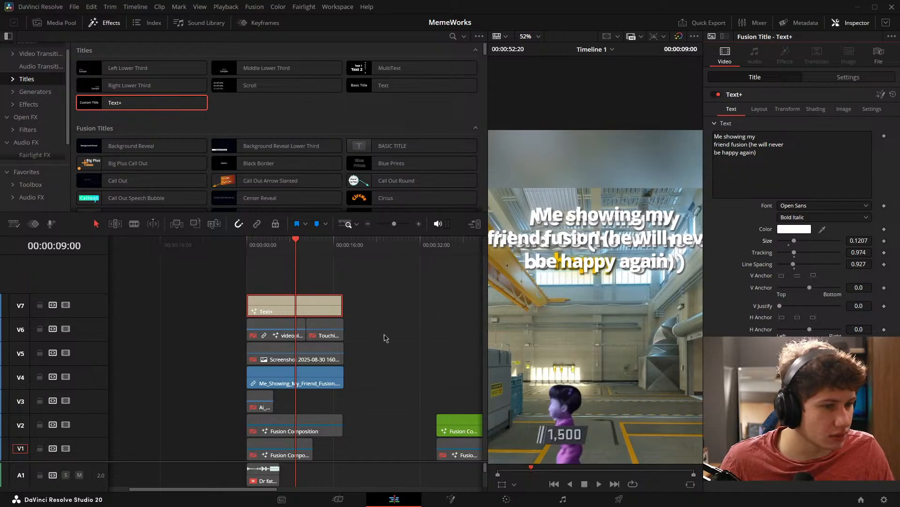
Step: Compare the title with the reference caption by disabling and re-enabling their clips
{"action": "left_click", "coordinate": [301, 380]}
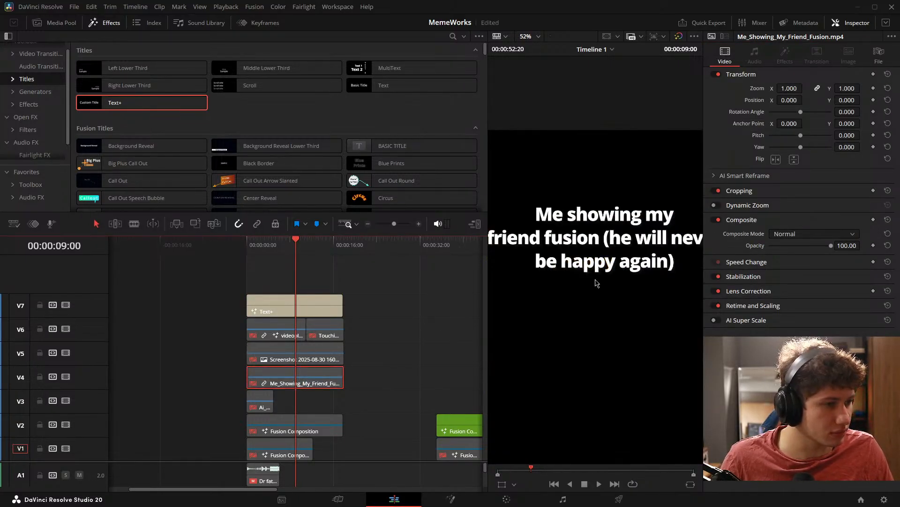
{"action": "scroll", "coordinate": [597, 283], "scroll_direction": "down", "scroll_amount": 2}
{"action": "left_click", "coordinate": [297, 305]}
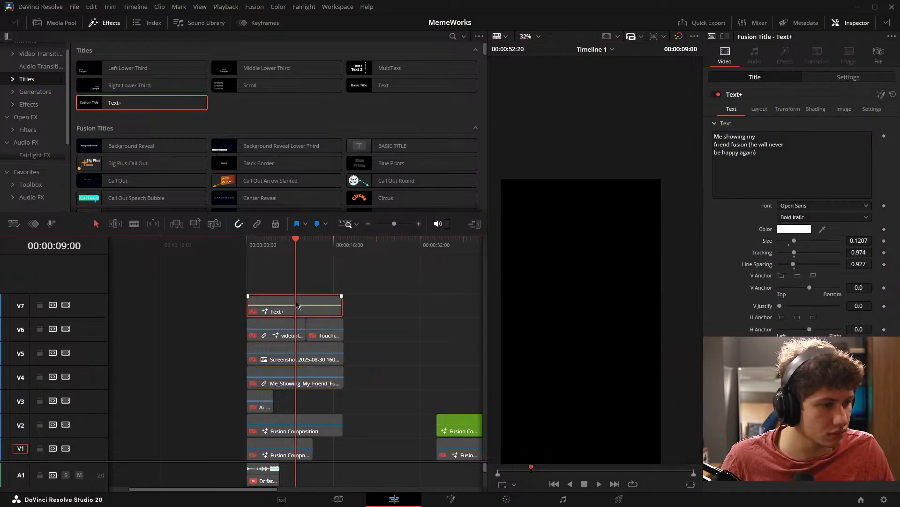
{"action": "left_click", "coordinate": [296, 375]}
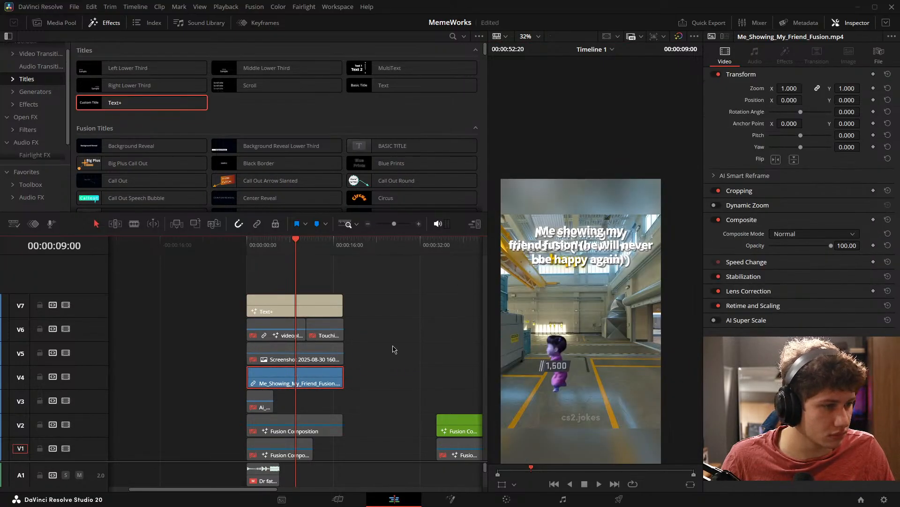
{"action": "scroll", "coordinate": [618, 271], "scroll_direction": "up", "scroll_amount": 3}
Step: Set the opacity of the title's black shadow to 0.748
{"action": "left_click", "coordinate": [304, 307]}
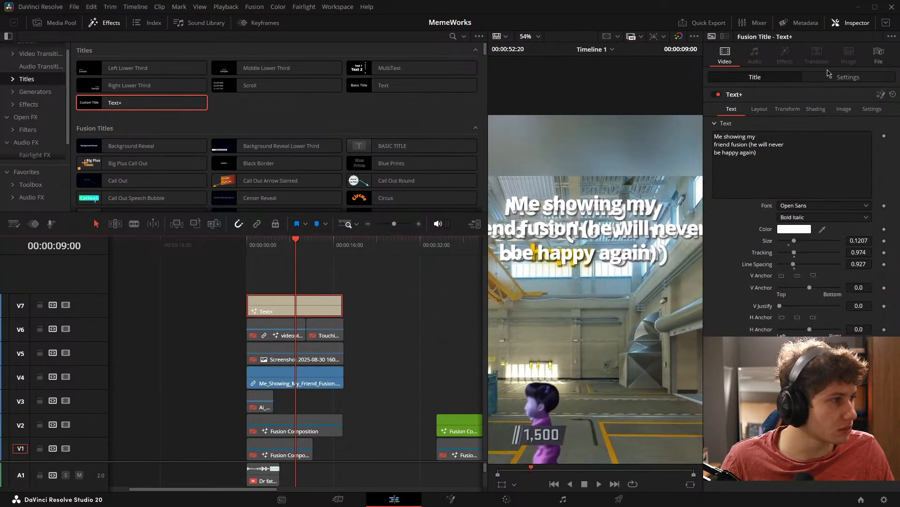
{"action": "left_click", "coordinate": [816, 109]}
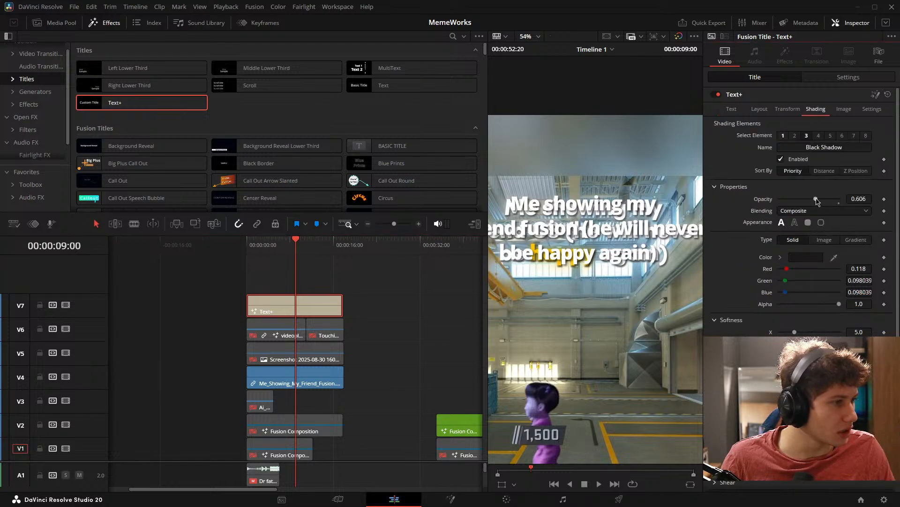
{"action": "left_click_drag", "start_coordinate": [816, 200], "coordinate": [824, 199]}
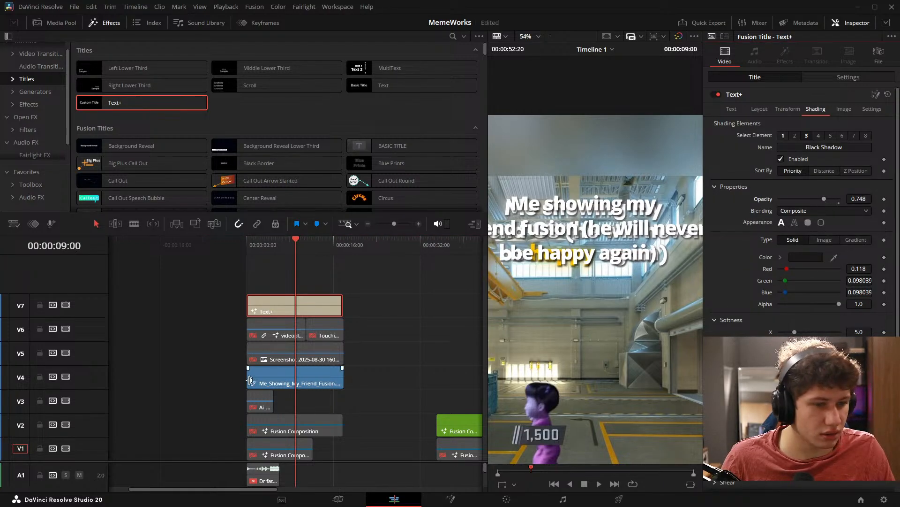
Step: Disable the reference video clip on V4 and enable the screenshot and video clips on V5 and V6
{"action": "left_click", "coordinate": [294, 374]}
{"action": "key", "text": "d"}
{"action": "left_click_drag", "start_coordinate": [393, 328], "coordinate": [282, 347]}
{"action": "key", "text": "d"}
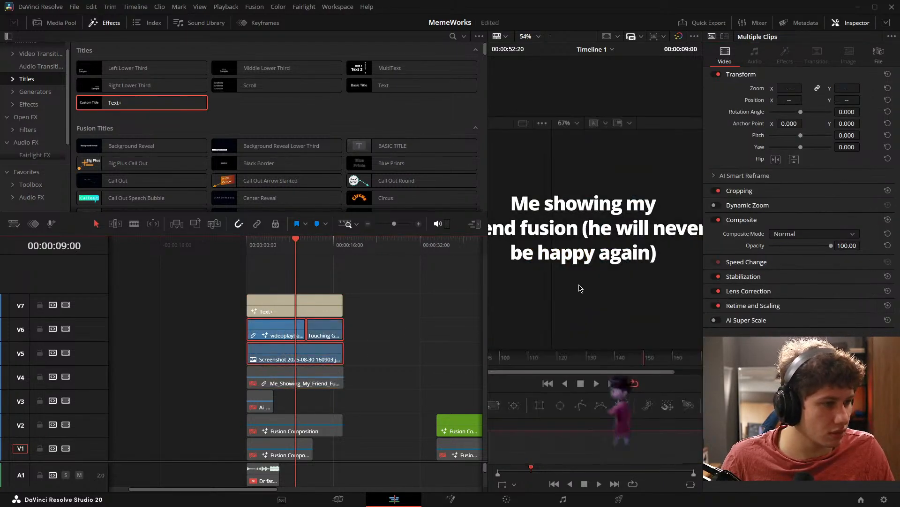
{"action": "scroll", "coordinate": [580, 288], "scroll_direction": "down", "scroll_amount": 3}
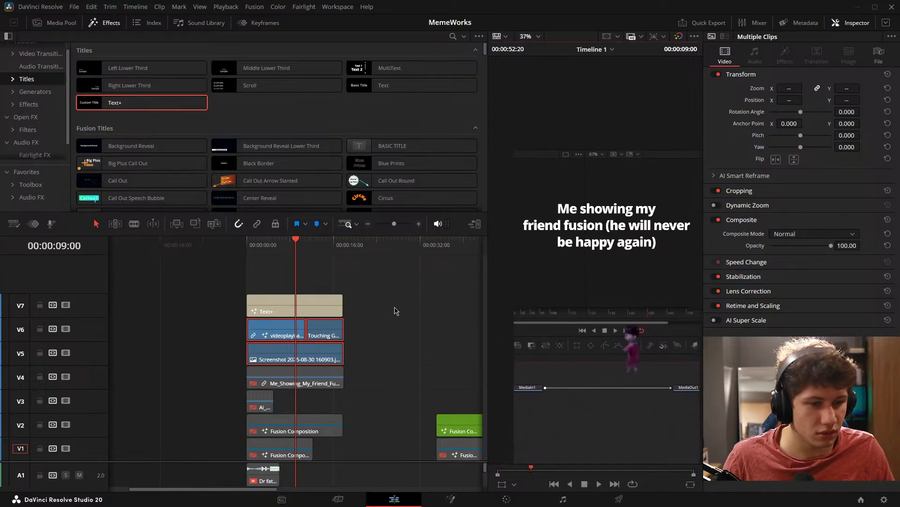
Step: Duplicate the title onto V8 and crop the copy tightly around the word "happy"
{"action": "left_click", "coordinate": [313, 303]}
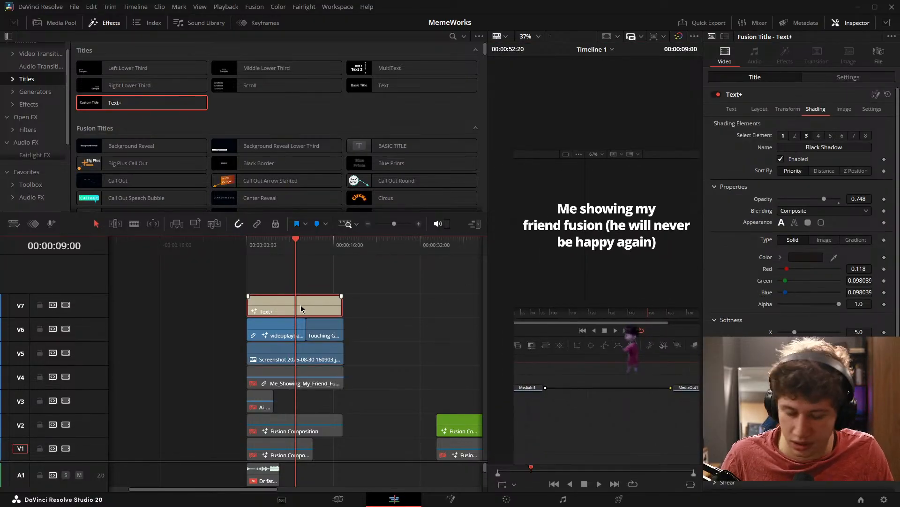
{"action": "left_click_drag", "start_coordinate": [301, 308], "coordinate": [301, 284], "text": "alt"}
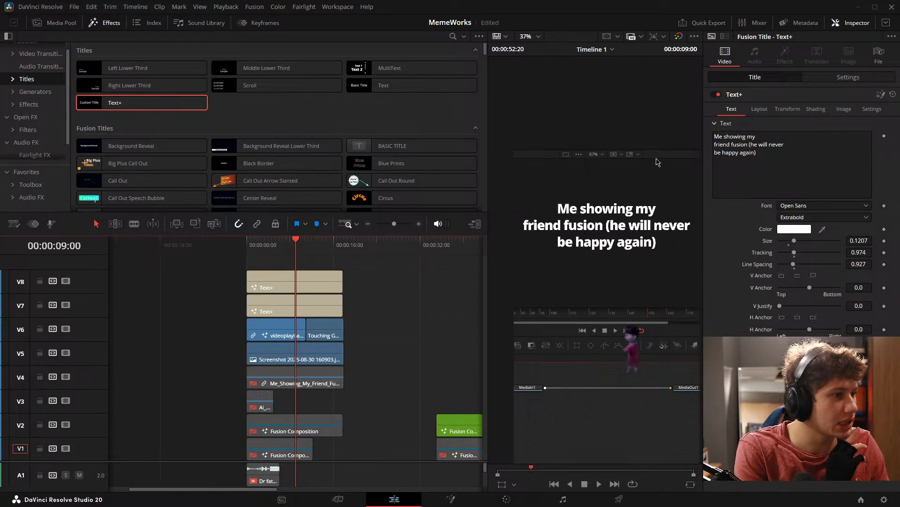
{"action": "left_click", "coordinate": [515, 484]}
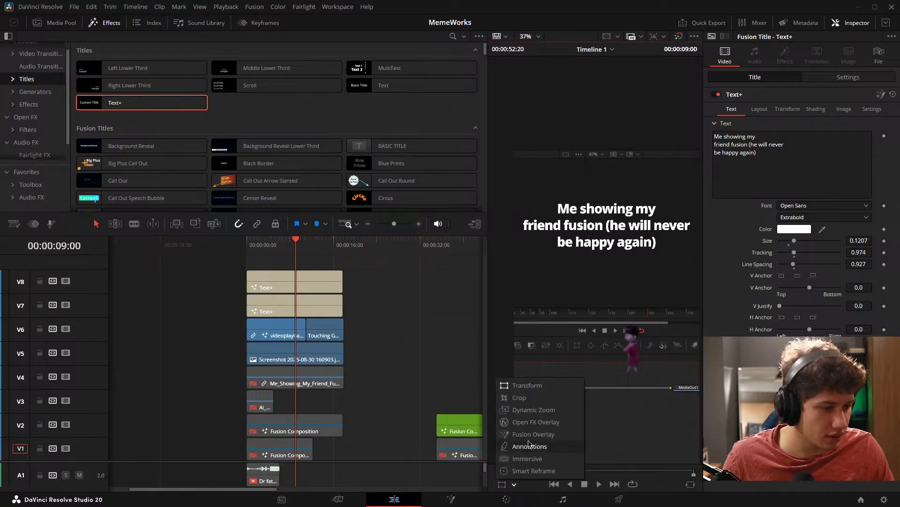
{"action": "left_click", "coordinate": [520, 397]}
{"action": "left_click_drag", "start_coordinate": [514, 62], "coordinate": [573, 235]}
{"action": "left_click_drag", "start_coordinate": [699, 391], "coordinate": [616, 256]}
{"action": "scroll", "coordinate": [616, 256], "scroll_direction": "up", "scroll_amount": 5}
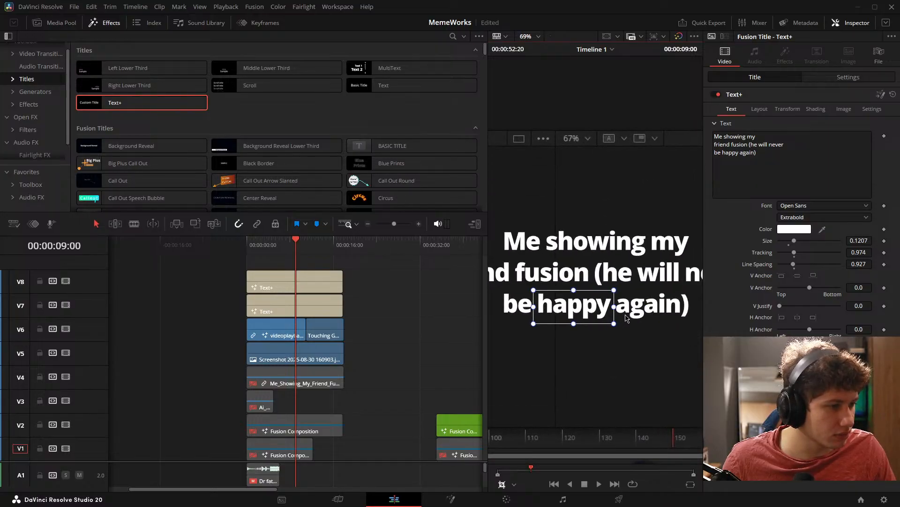
{"action": "left_click_drag", "start_coordinate": [614, 306], "coordinate": [635, 295]}
Step: Change the V8 title's white solid fill to yellow (red 1.0, green 1.0, blue 0.0) and enable its Red Outline element
{"action": "left_click", "coordinate": [312, 289]}
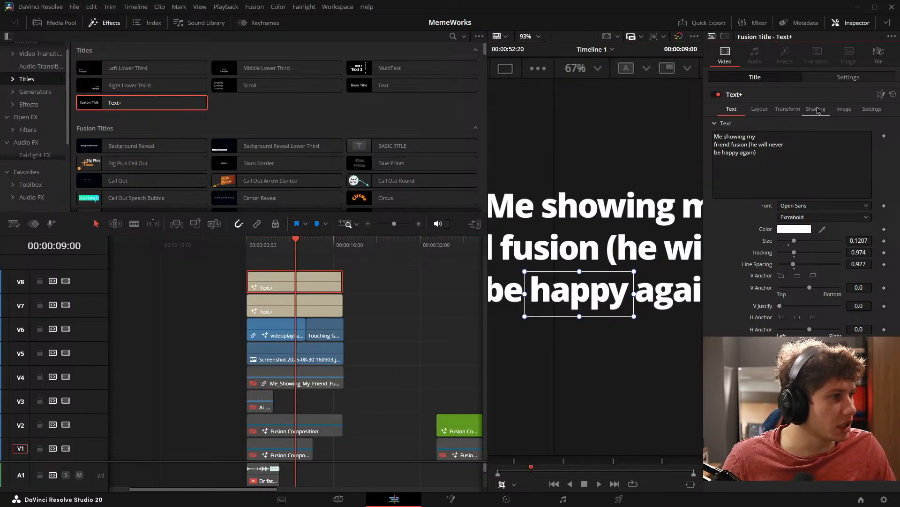
{"action": "left_click", "coordinate": [817, 109]}
{"action": "left_click", "coordinate": [807, 136]}
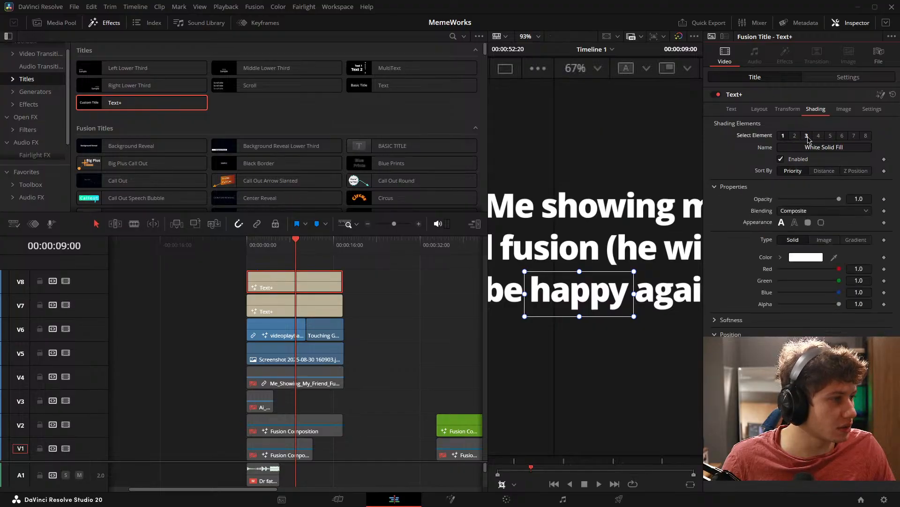
{"action": "left_click", "coordinate": [802, 256]}
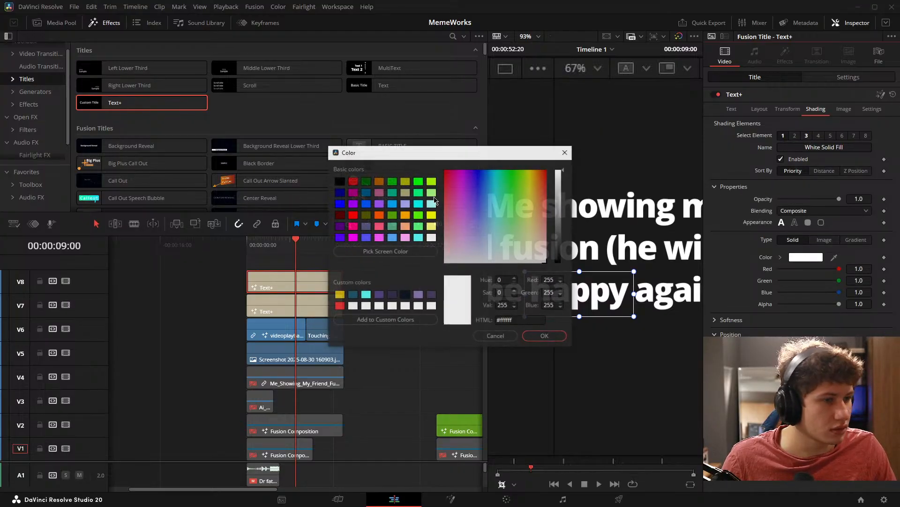
{"action": "left_click_drag", "start_coordinate": [436, 153], "coordinate": [257, 111]}
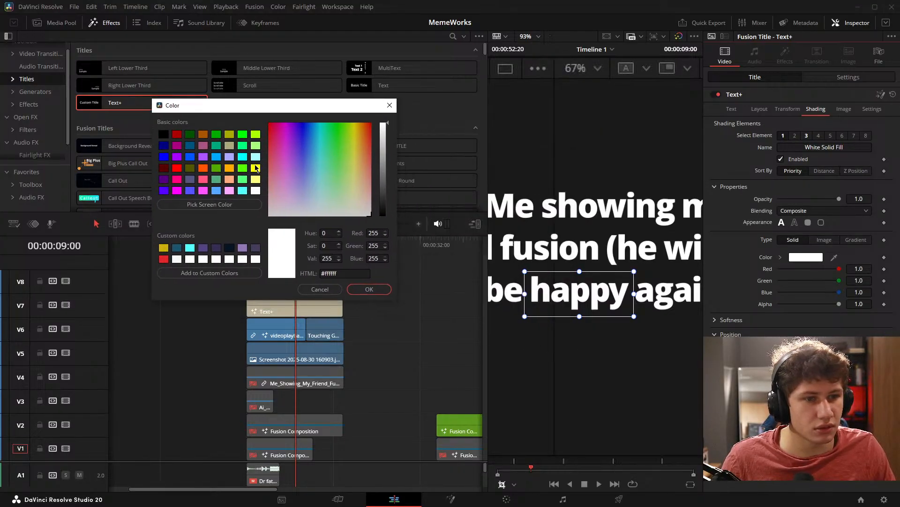
{"action": "left_click", "coordinate": [256, 168]}
{"action": "left_click", "coordinate": [364, 290]}
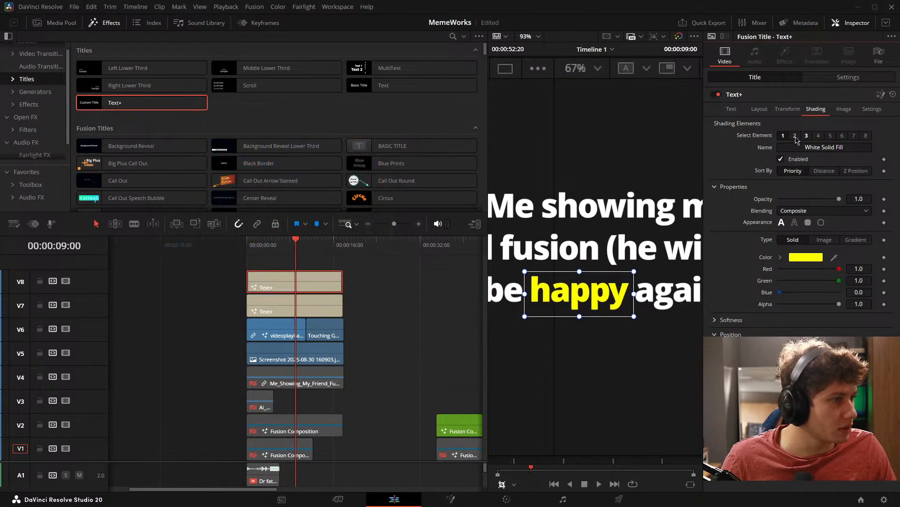
{"action": "left_click", "coordinate": [795, 136]}
{"action": "left_click", "coordinate": [781, 159]}
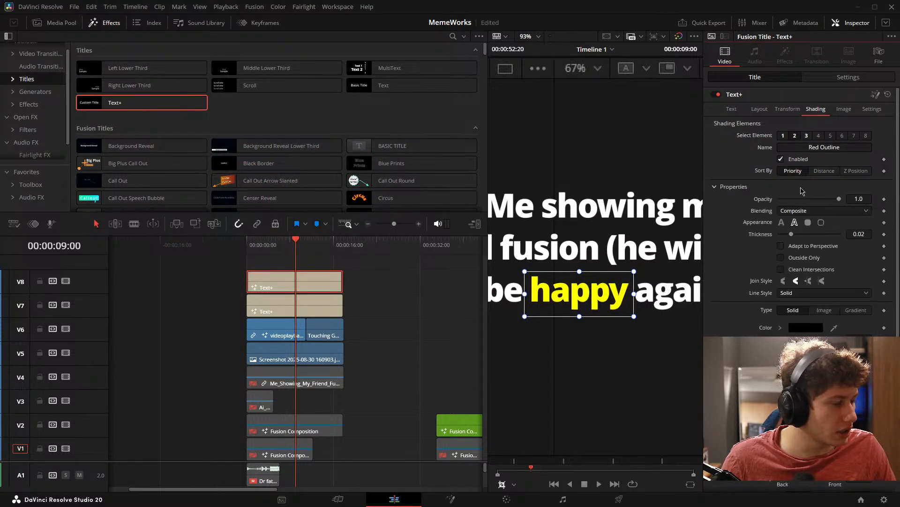
Step: Set the V8 title's black shadow color to red 1.0, green 0.749019, blue 0.0 and its softness to X 17.17 and Y 20.0
{"action": "left_click", "coordinate": [807, 136]}
{"action": "left_click", "coordinate": [806, 257]}
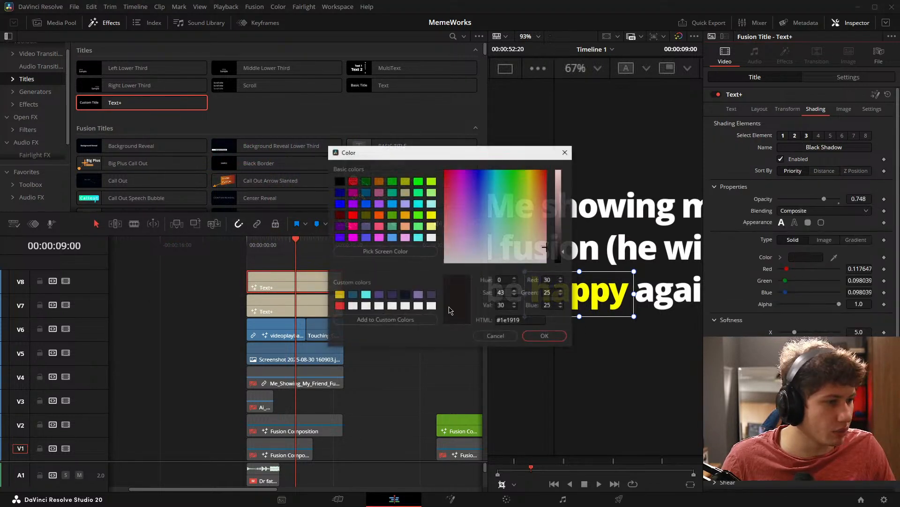
{"action": "left_click", "coordinate": [431, 215]}
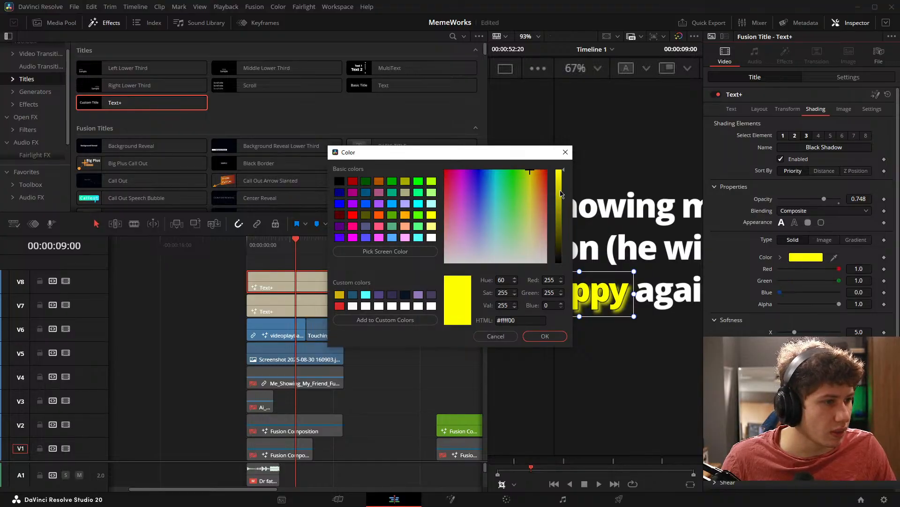
{"action": "left_click_drag", "start_coordinate": [562, 194], "coordinate": [563, 199]}
{"action": "left_click_drag", "start_coordinate": [530, 170], "coordinate": [534, 169]}
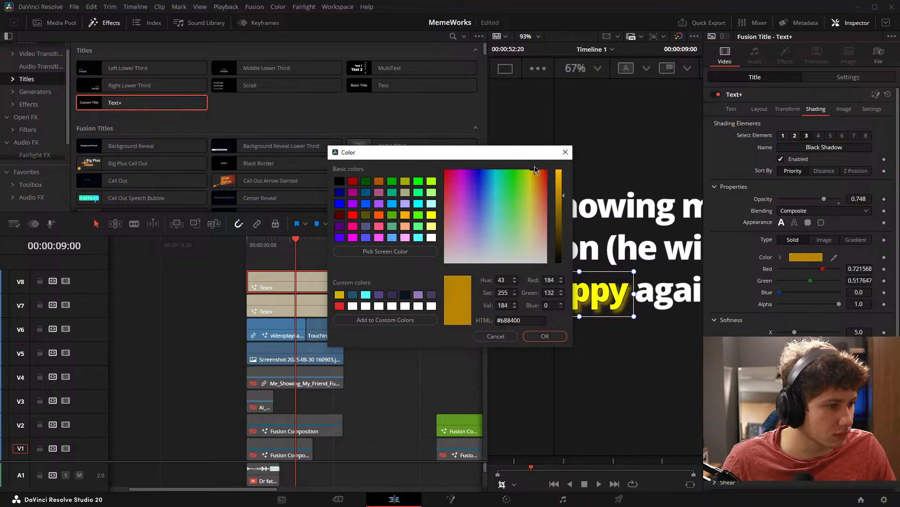
{"action": "left_click_drag", "start_coordinate": [560, 195], "coordinate": [559, 170]}
{"action": "left_click", "coordinate": [545, 335]}
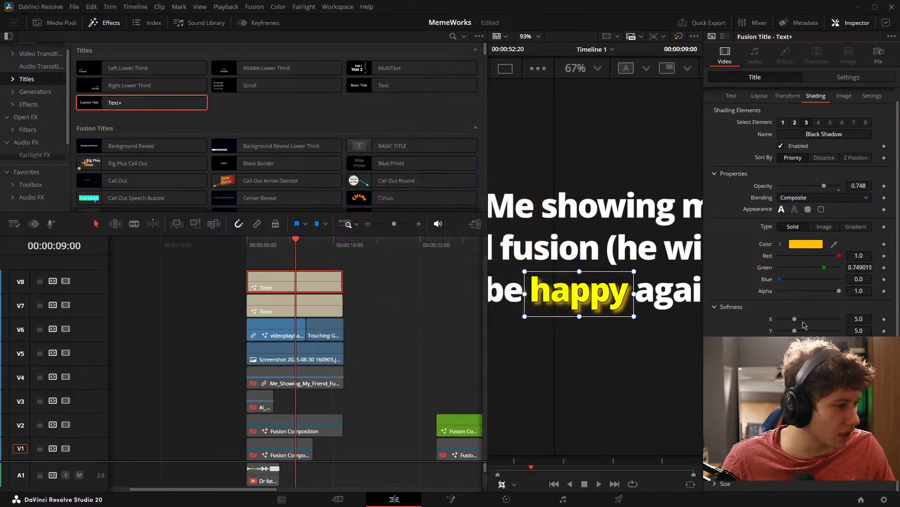
{"action": "left_click_drag", "start_coordinate": [811, 321], "coordinate": [884, 333]}
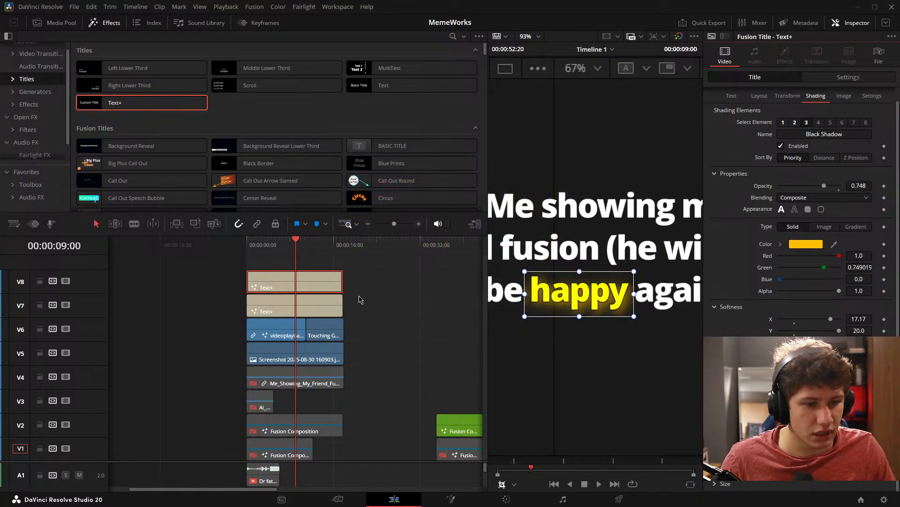
Step: Compare the yellow "happy" with the reference caption's highlighted word by showing the reference clip and the V8 title each alone
{"action": "left_click_drag", "start_coordinate": [357, 280], "coordinate": [274, 355]}
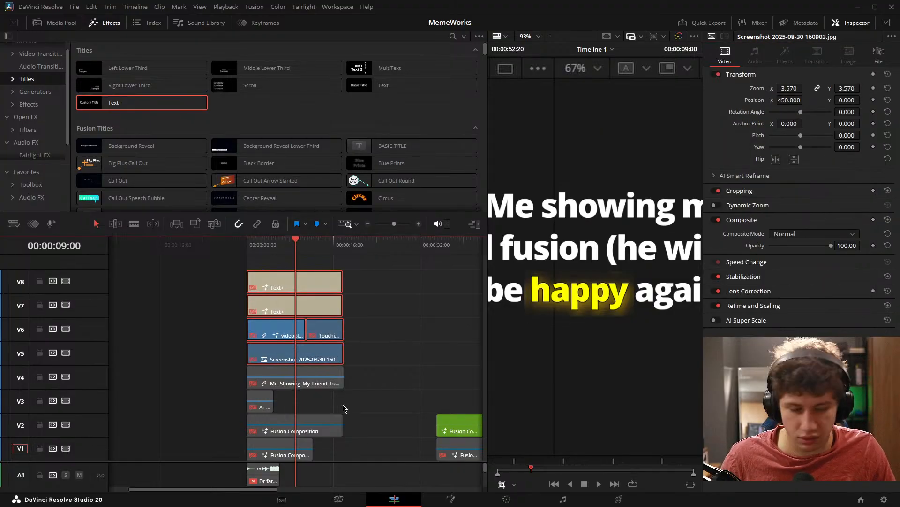
{"action": "key", "text": "d"}
{"action": "left_click", "coordinate": [304, 378]}
{"action": "key", "text": "d"}
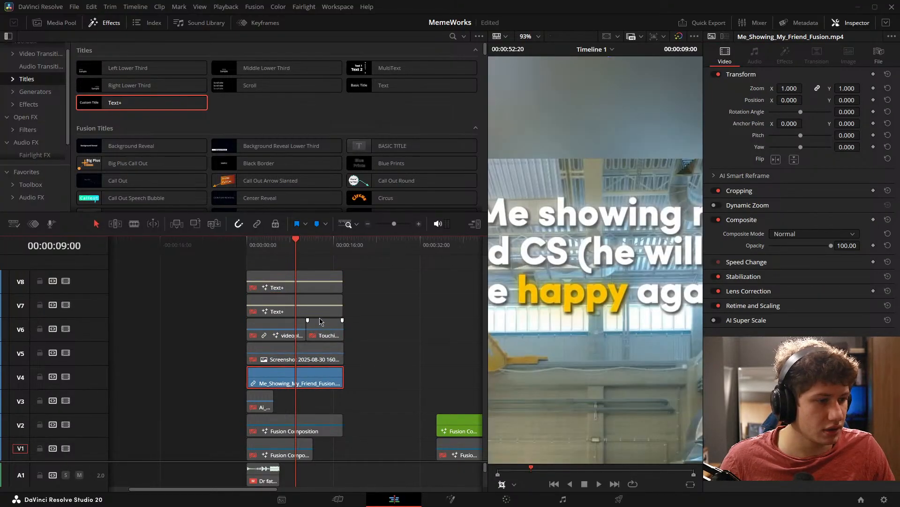
{"action": "key", "text": "d"}
{"action": "left_click", "coordinate": [281, 282]}
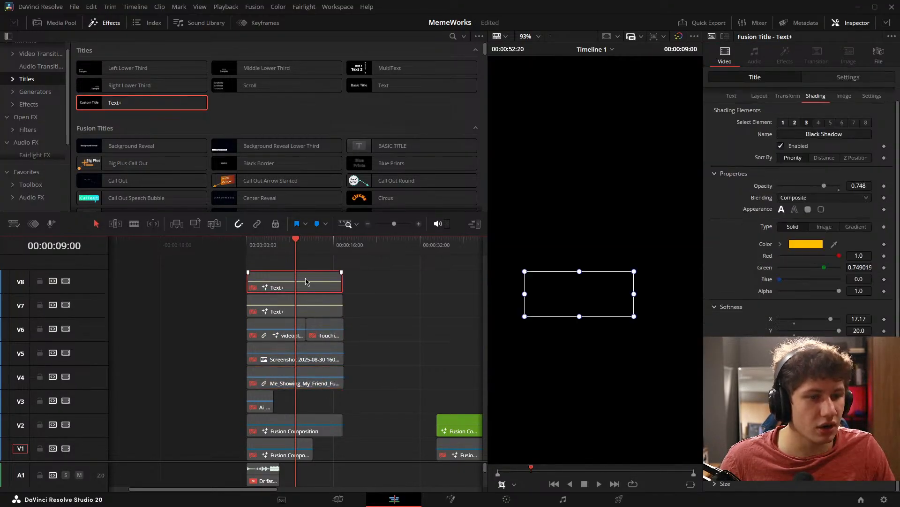
{"action": "key", "text": "d"}
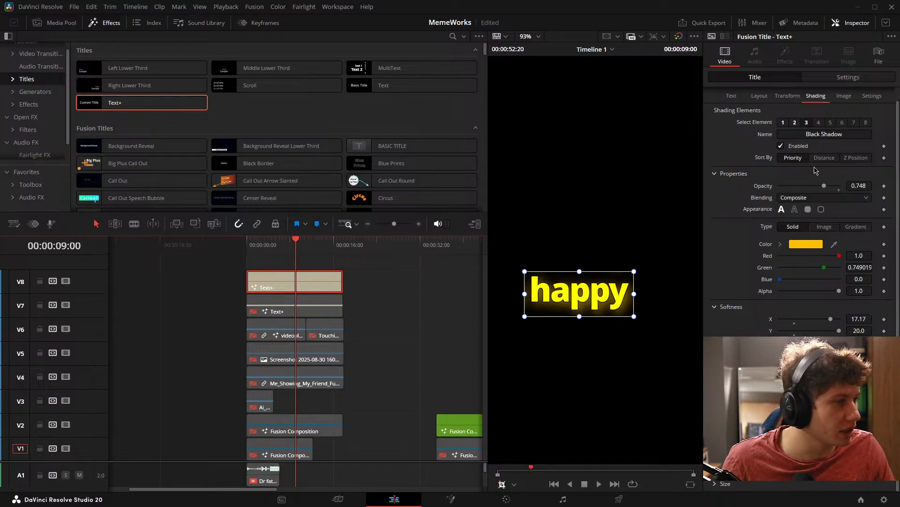
Step: Change the V8 title's Red Outline element from black to a bright golden yellow
{"action": "left_click", "coordinate": [795, 122]}
{"action": "left_click", "coordinate": [801, 316]}
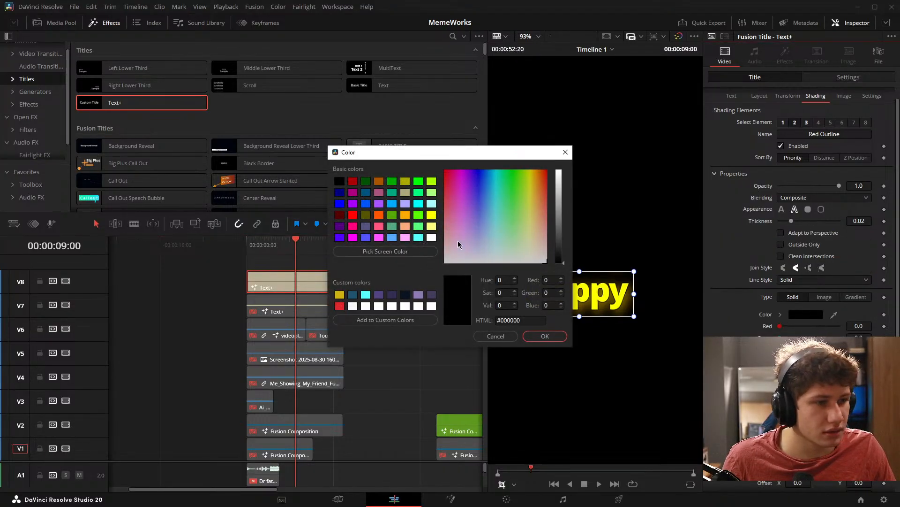
{"action": "left_click", "coordinate": [430, 215]}
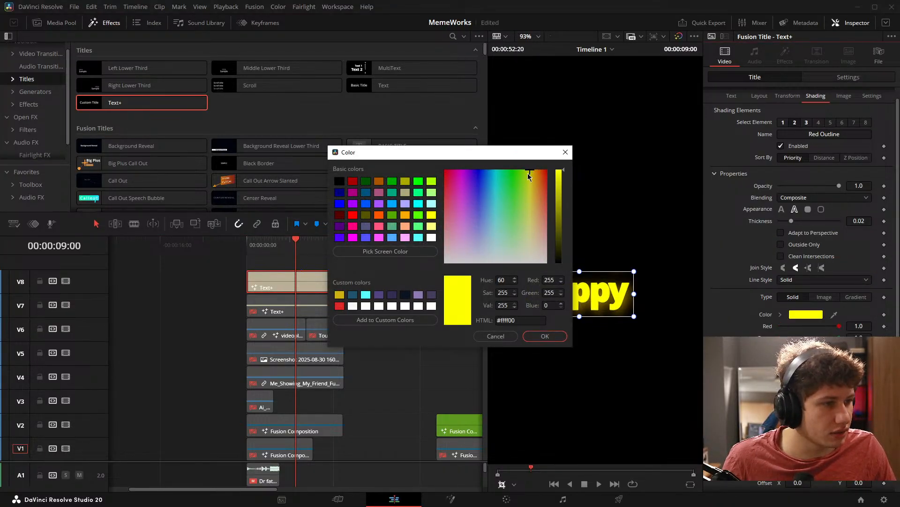
{"action": "left_click", "coordinate": [533, 168]}
{"action": "left_click", "coordinate": [544, 336]}
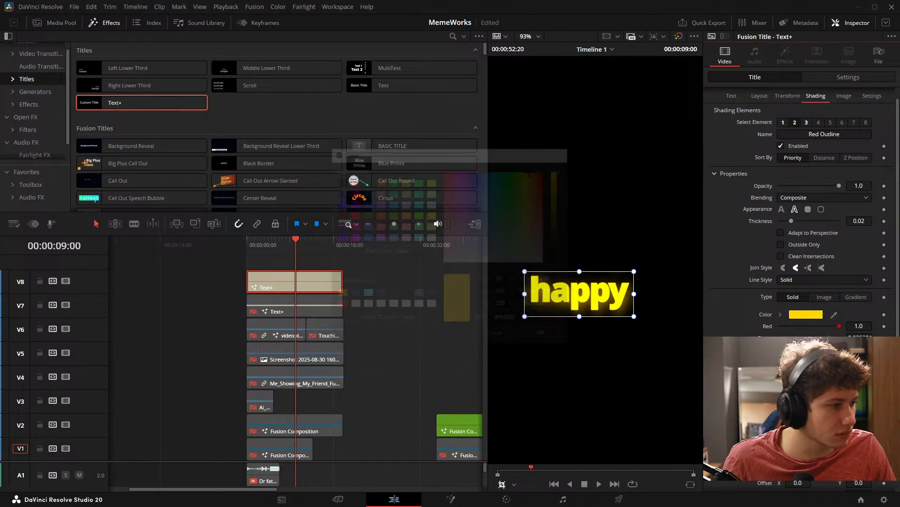
Step: Darken the V8 title's Black Shadow color to red 0.419607, green 0.305882 and blue 0.0
{"action": "left_click", "coordinate": [806, 122]}
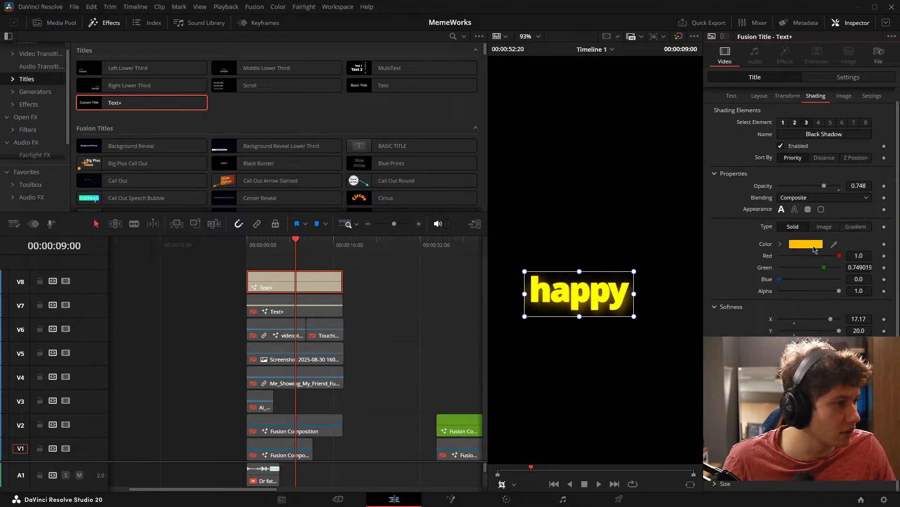
{"action": "left_click", "coordinate": [821, 244]}
{"action": "mouse_move", "coordinate": [563, 224]}
{"action": "left_mouse_down"}
{"action": "mouse_move", "coordinate": [564, 236]}
{"action": "mouse_move", "coordinate": [563, 227]}
{"action": "left_mouse_up"}
{"action": "left_click", "coordinate": [544, 335]}
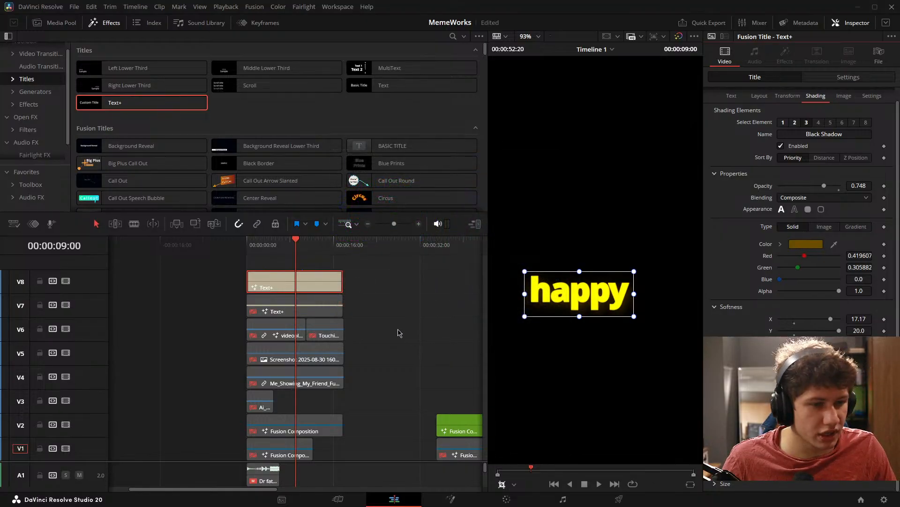
Step: Re-enable the V7 title, both V6 clips and the V5 screenshot to view the complete caption with its yellow "happy"
{"action": "left_click", "coordinate": [305, 312]}
{"action": "left_click_drag", "start_coordinate": [368, 333], "coordinate": [274, 351]}
{"action": "key", "text": "d"}
{"action": "left_click", "coordinate": [385, 361]}
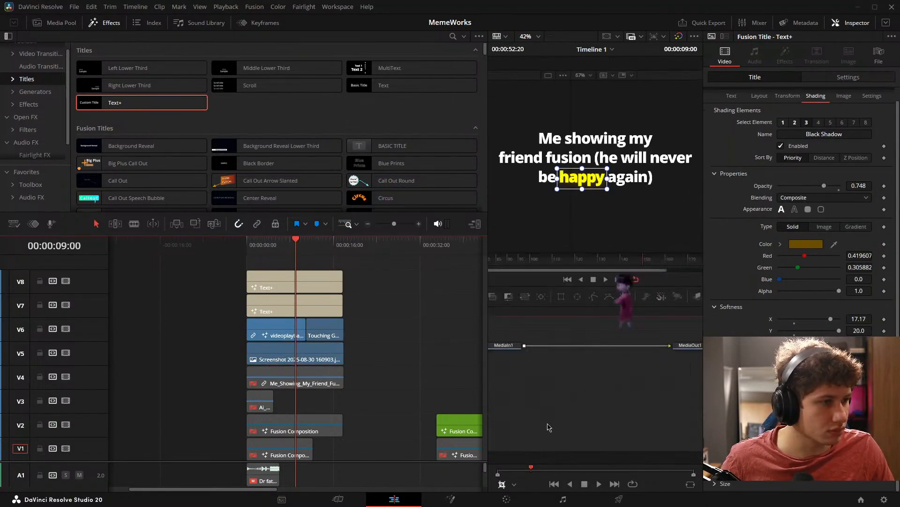
Step: Show the reference clip on V4 with only the V8 "happy" title over it, disabling the V5 to V7 clips
{"action": "left_click_drag", "start_coordinate": [375, 259], "coordinate": [293, 355]}
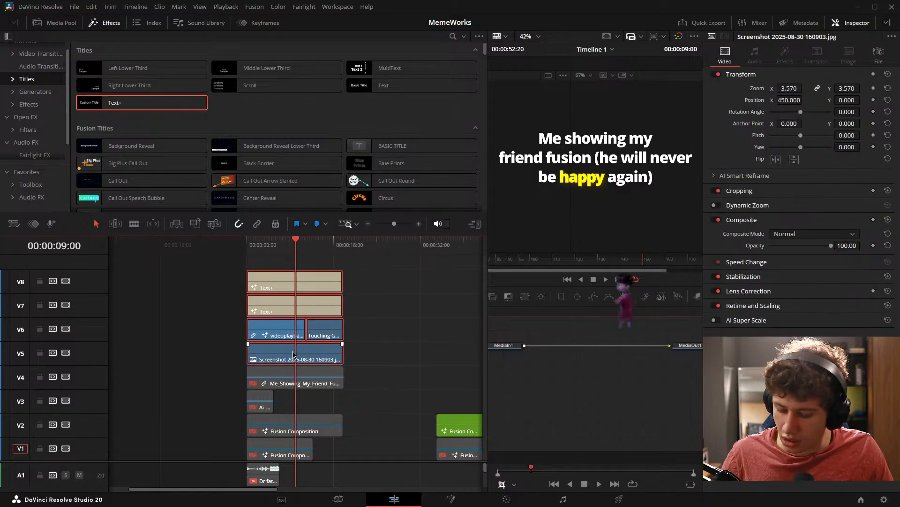
{"action": "left_click_drag", "start_coordinate": [373, 271], "coordinate": [276, 375]}
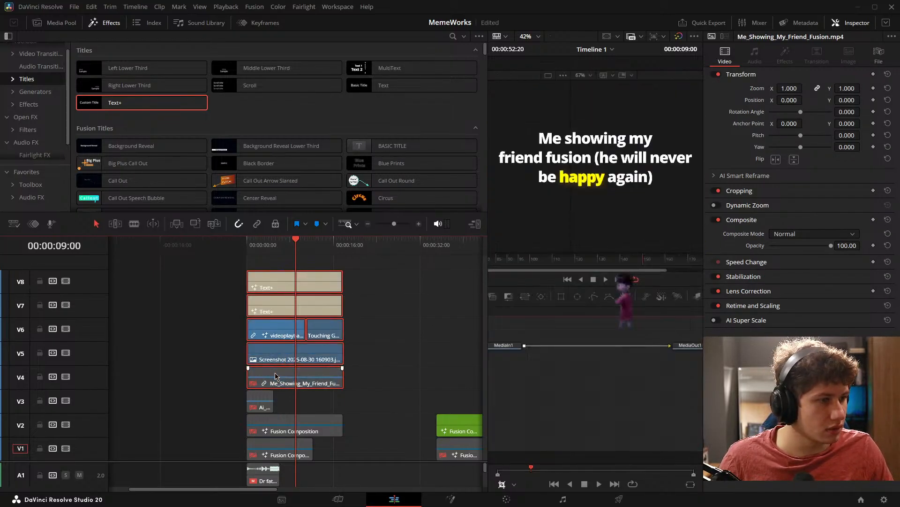
{"action": "key", "text": "d"}
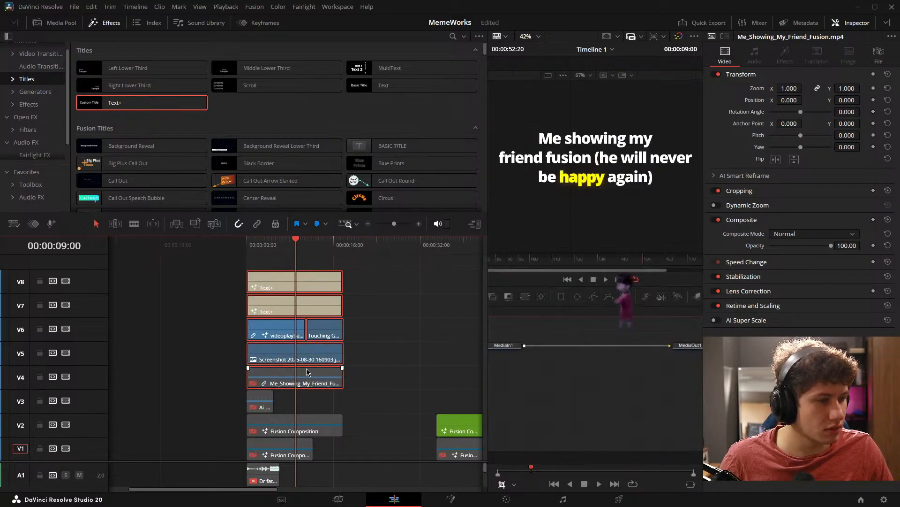
{"action": "key", "text": "d"}
{"action": "left_click", "coordinate": [316, 281]}
{"action": "key", "text": "d"}
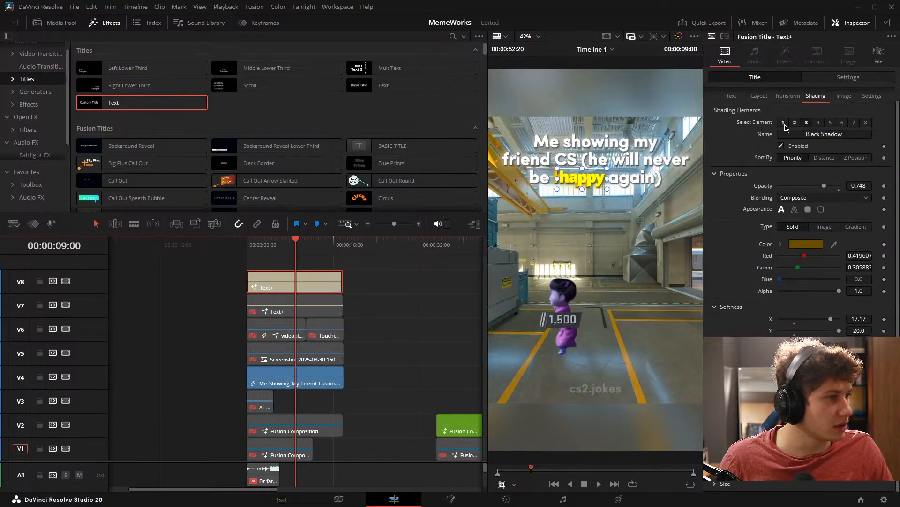
Step: Set the V8 title's White Solid Fill color to the warmer yellow #ffe100
{"action": "left_click", "coordinate": [783, 123]}
{"action": "left_click", "coordinate": [806, 257]}
{"action": "left_click", "coordinate": [560, 196]}
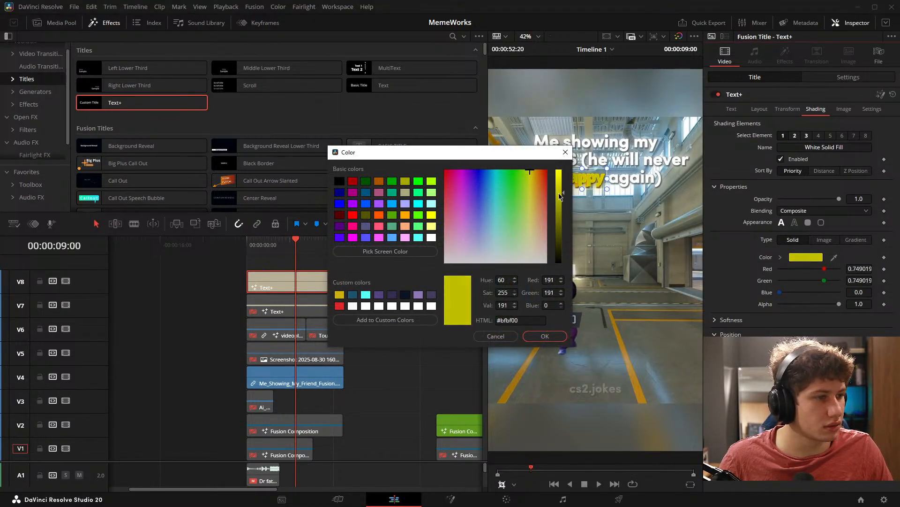
{"action": "left_click_drag", "start_coordinate": [560, 196], "coordinate": [532, 171]}
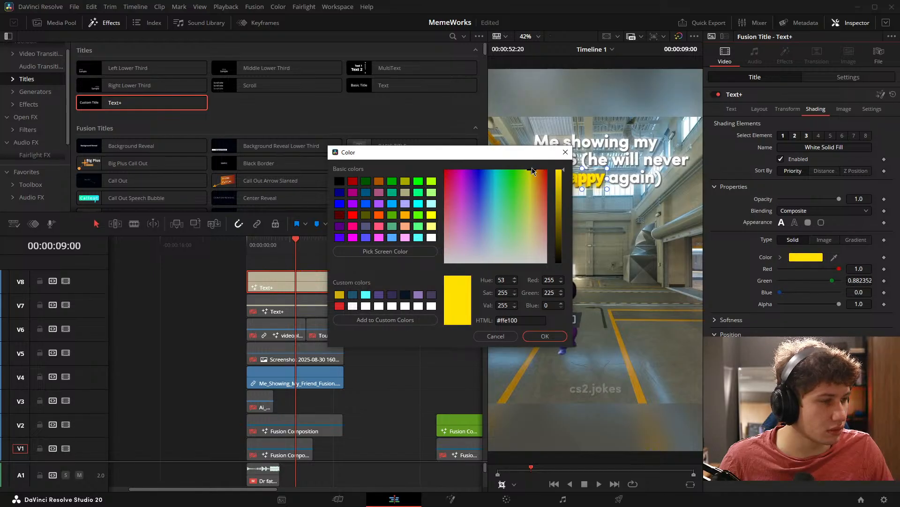
{"action": "left_click", "coordinate": [545, 335]}
Step: Darken the V8 title's Red Outline color to a deep gold
{"action": "left_click", "coordinate": [794, 136]}
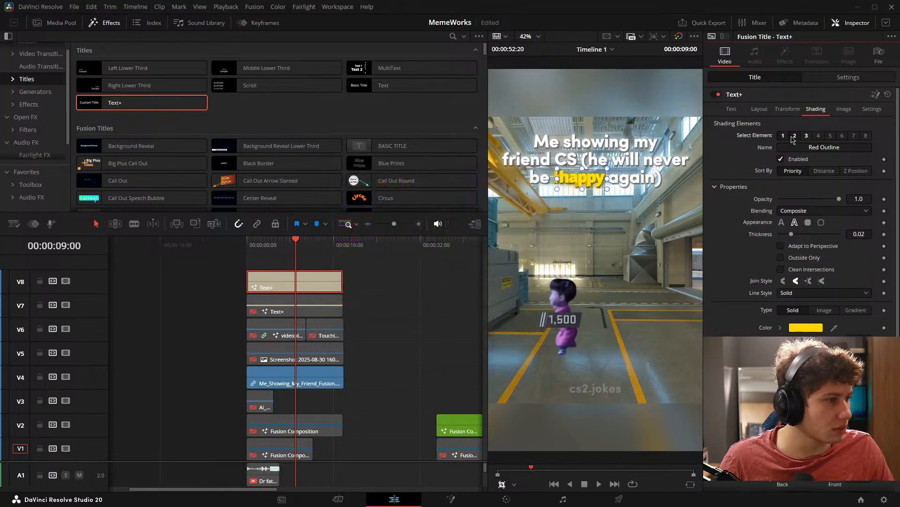
{"action": "left_click", "coordinate": [806, 327]}
{"action": "left_click_drag", "start_coordinate": [559, 204], "coordinate": [559, 210]}
{"action": "left_click", "coordinate": [545, 336]}
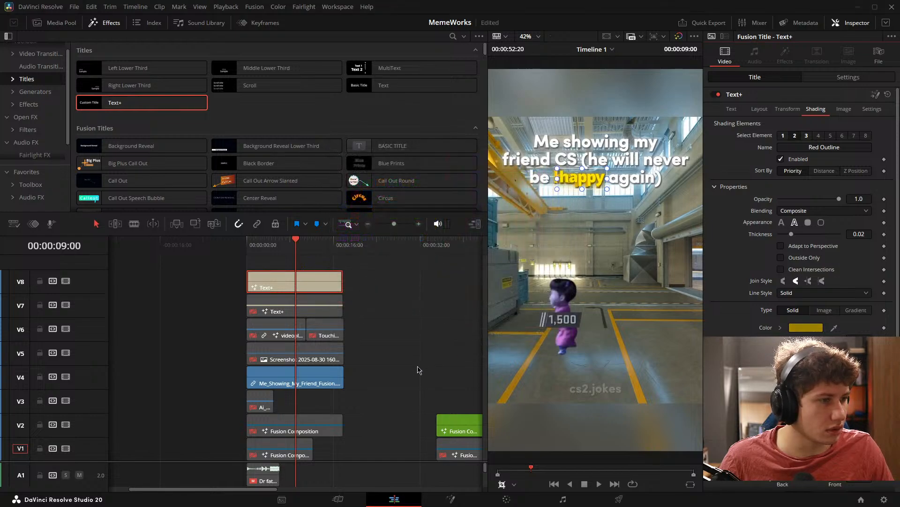
Step: Set the V8 title's text size to 0.13
{"action": "left_click", "coordinate": [313, 282]}
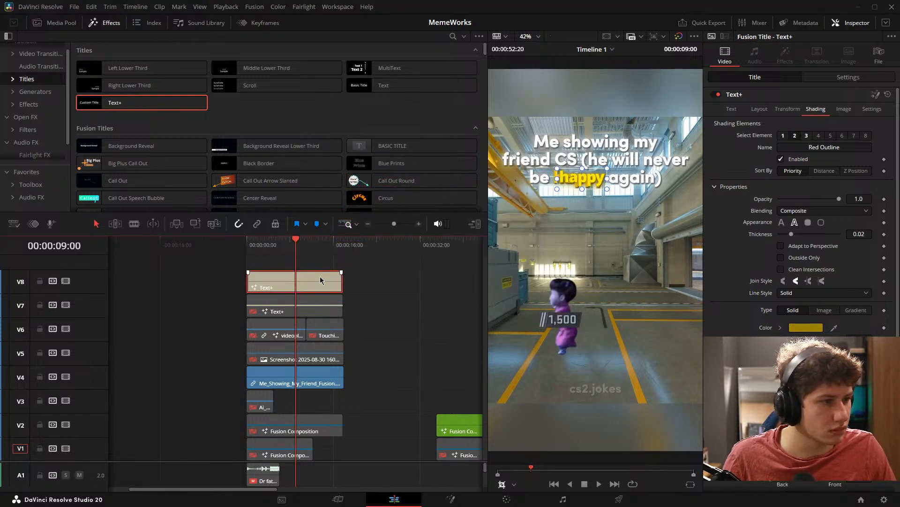
{"action": "left_click", "coordinate": [731, 108]}
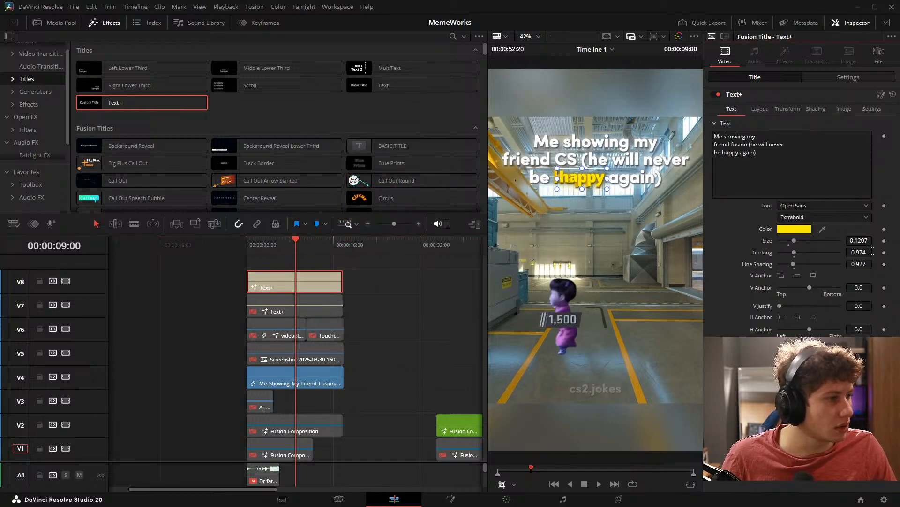
{"action": "mouse_move", "coordinate": [869, 240]}
{"action": "left_mouse_down"}
{"action": "mouse_move", "coordinate": [881, 240]}
{"action": "mouse_move", "coordinate": [868, 241]}
{"action": "left_mouse_up"}
{"action": "key", "text": "ctrl+z"}
{"action": "key", "text": "Tab"}
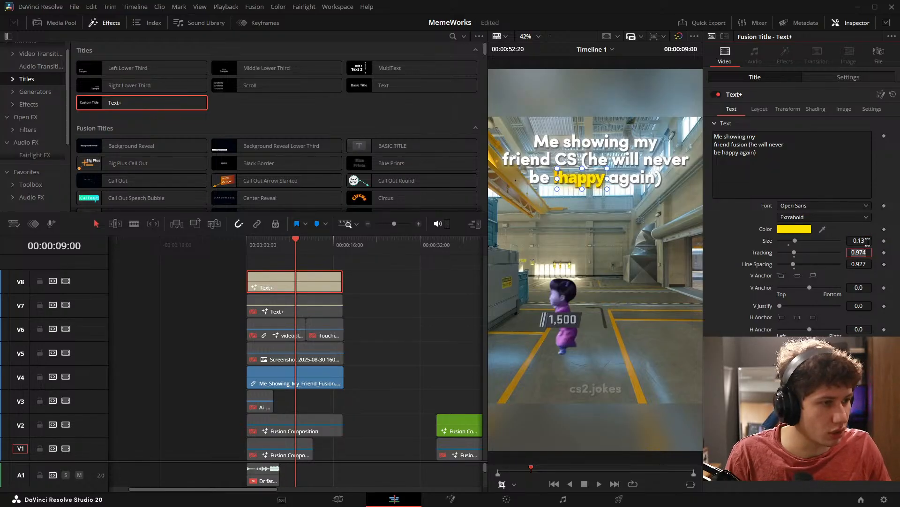
Step: Set the V7 title's text size to 0.13
{"action": "left_click", "coordinate": [319, 313]}
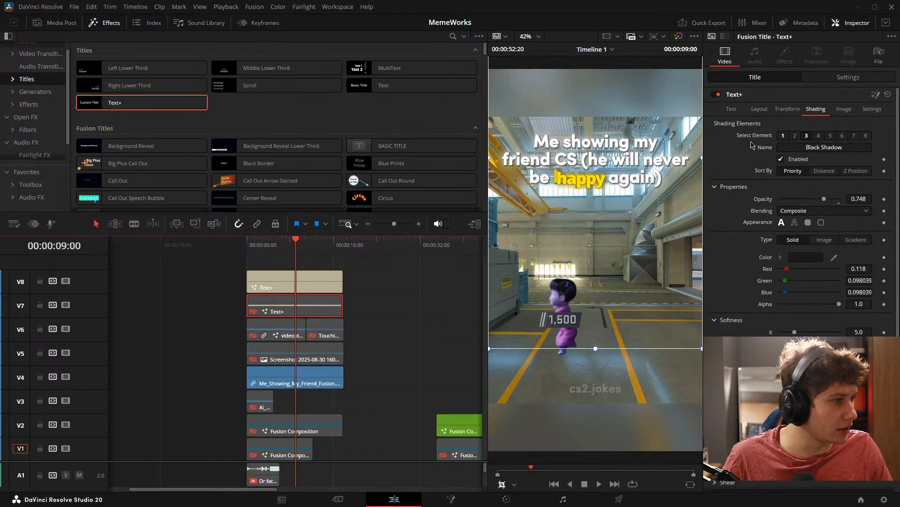
{"action": "left_click", "coordinate": [851, 239]}
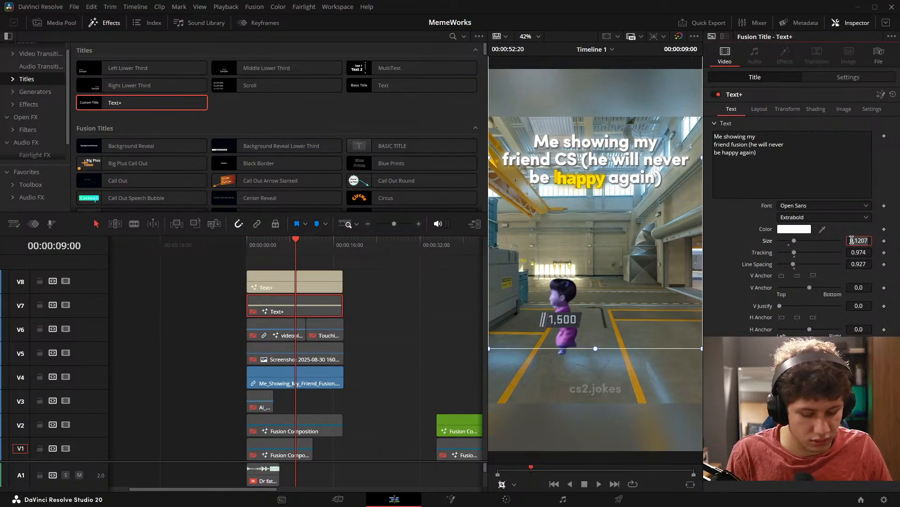
{"action": "type", "text": "0.13"}
{"action": "key", "text": "Tab"}
Step: Re-enable the V7 title, the V6 clips and the V5 screenshot, and disable the reference clip on V4
{"action": "left_click", "coordinate": [310, 307]}
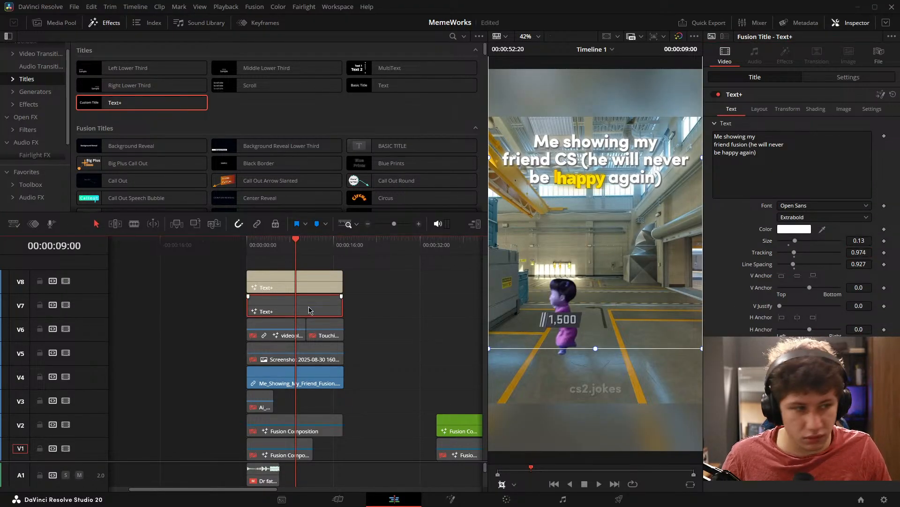
{"action": "key", "text": "d"}
{"action": "left_click", "coordinate": [386, 309]}
{"action": "left_click", "coordinate": [325, 374]}
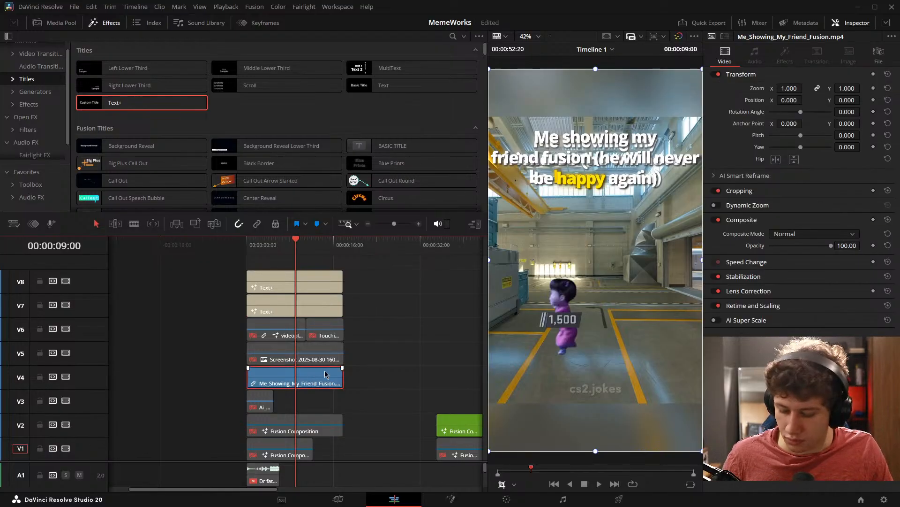
{"action": "key", "text": "d"}
{"action": "left_click_drag", "start_coordinate": [355, 329], "coordinate": [271, 355]}
{"action": "key", "text": "d"}
{"action": "left_click", "coordinate": [362, 333]}
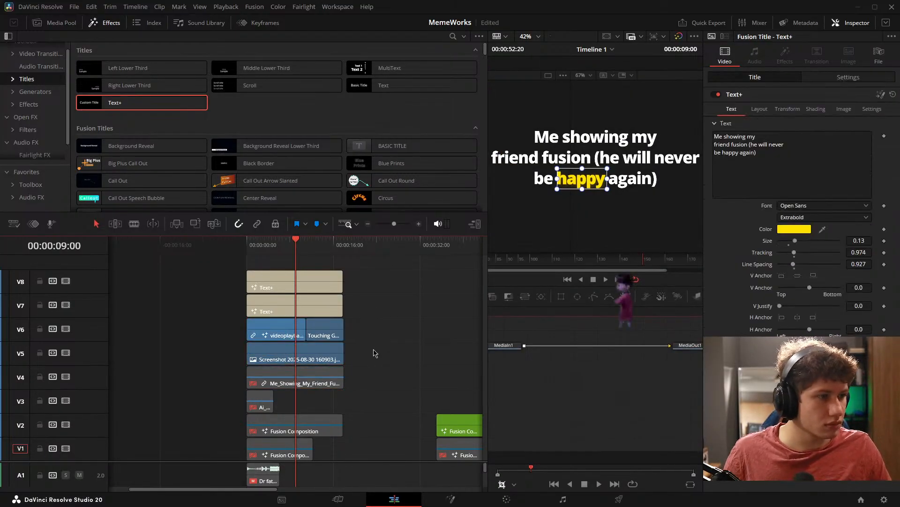
Step: Set the V8 title's crop softness to 3.200 and widen its crop to left 334.076 and bottom 775.109
{"action": "left_click", "coordinate": [849, 77]}
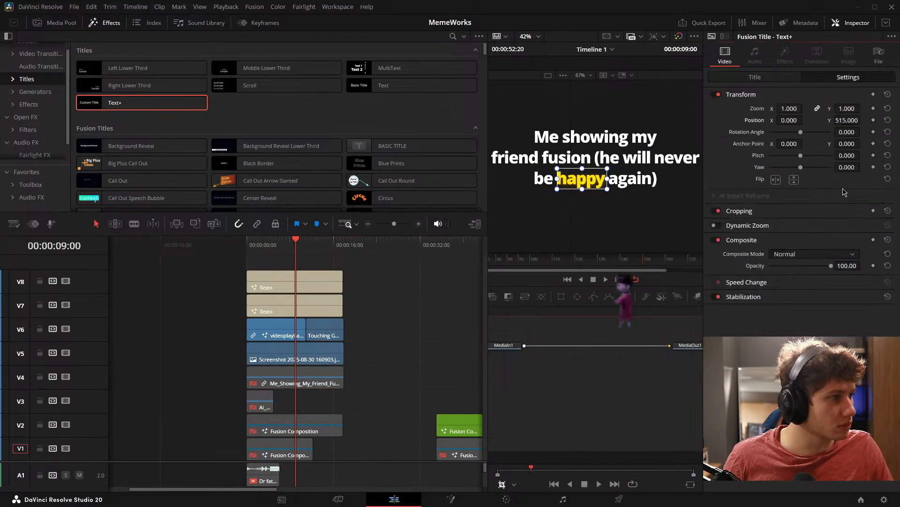
{"action": "left_click", "coordinate": [762, 214]}
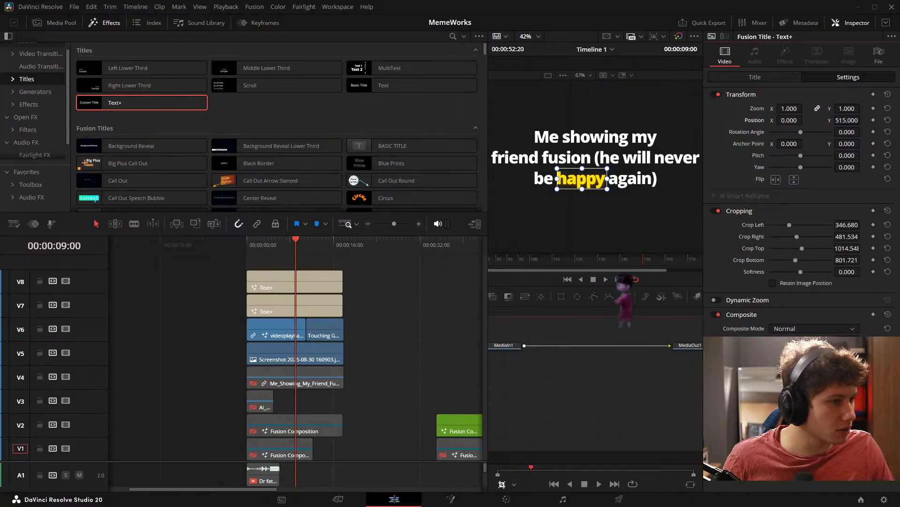
{"action": "mouse_move", "coordinate": [801, 272]}
{"action": "left_mouse_down"}
{"action": "mouse_move", "coordinate": [820, 271]}
{"action": "mouse_move", "coordinate": [802, 271]}
{"action": "left_mouse_up"}
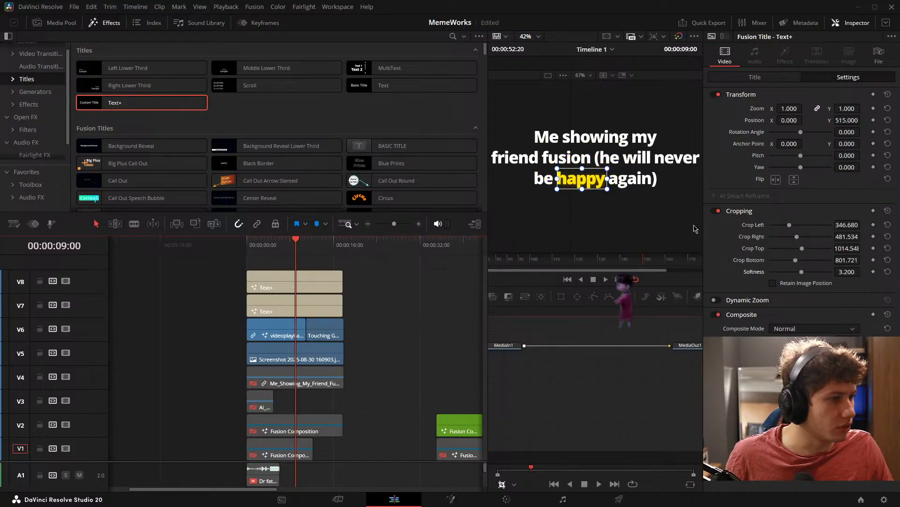
{"action": "scroll", "coordinate": [566, 187], "scroll_direction": "up", "scroll_amount": 5}
{"action": "left_click_drag", "start_coordinate": [544, 166], "coordinate": [543, 170]}
{"action": "mouse_move", "coordinate": [607, 192]}
{"action": "left_mouse_down"}
{"action": "mouse_move", "coordinate": [607, 206]}
{"action": "mouse_move", "coordinate": [607, 193]}
{"action": "left_mouse_up"}
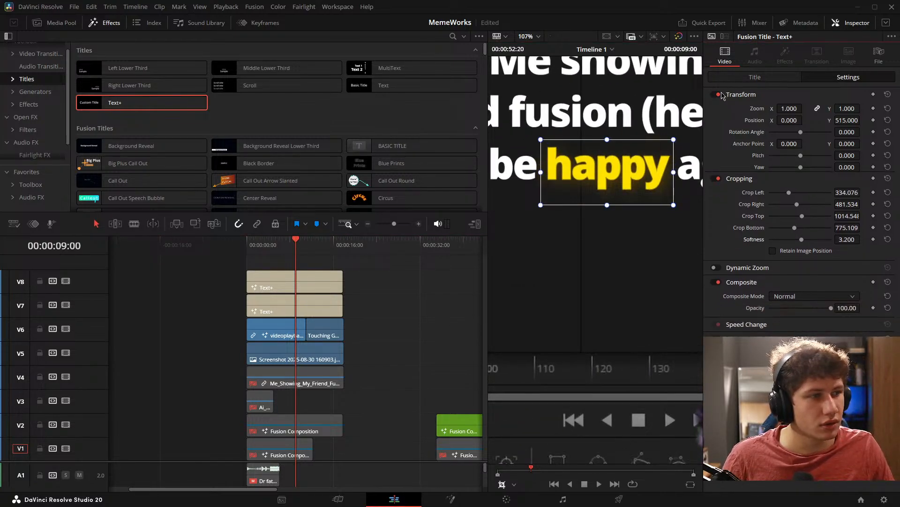
Step: Return to the V8 title's text settings, fit the frame in the viewer and turn off the on-screen crop controls
{"action": "left_click", "coordinate": [746, 94]}
{"action": "left_click", "coordinate": [755, 77]}
{"action": "left_click", "coordinate": [577, 259]}
{"action": "key", "text": "shift+z"}
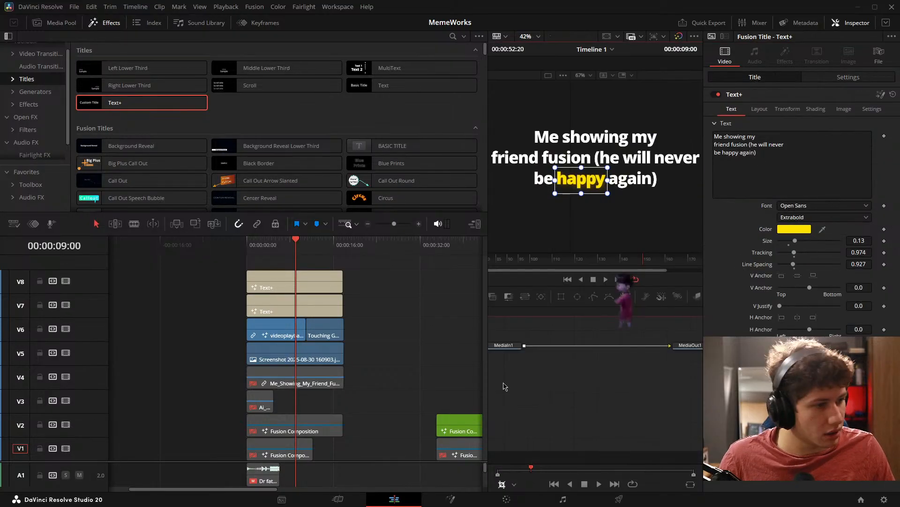
{"action": "left_click", "coordinate": [503, 484]}
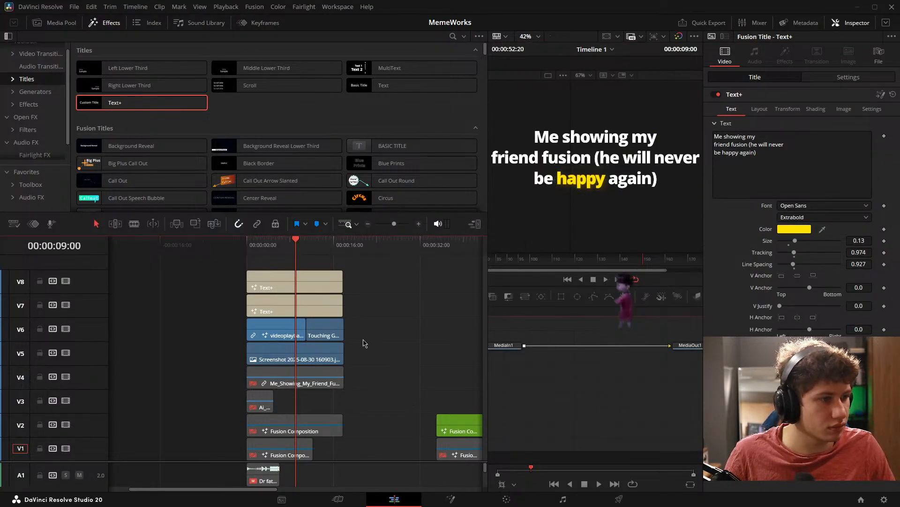
Step: Compare the recreated caption with the reference clip at the timeline start, showing the reference alone and with both titles over it
{"action": "key", "text": "Home"}
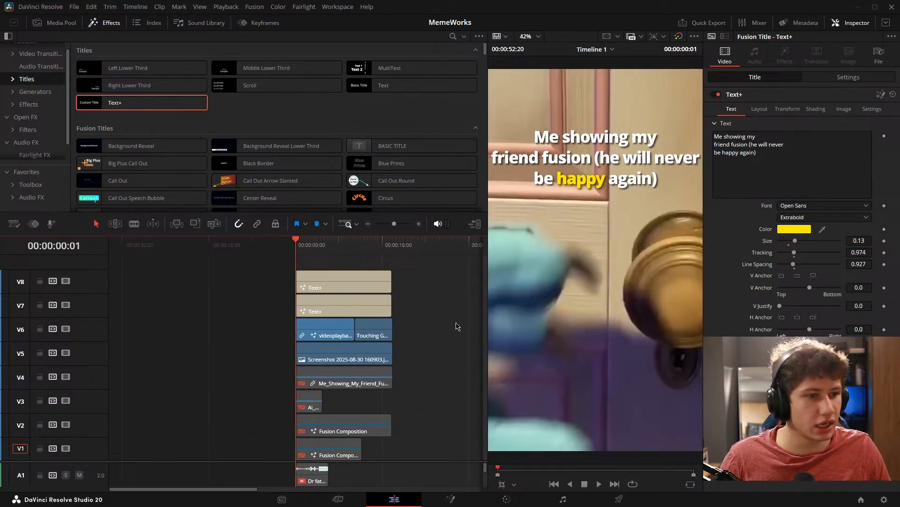
{"action": "left_click_drag", "start_coordinate": [427, 259], "coordinate": [320, 359]}
{"action": "key", "text": "d"}
{"action": "left_click", "coordinate": [328, 376]}
{"action": "key", "text": "d"}
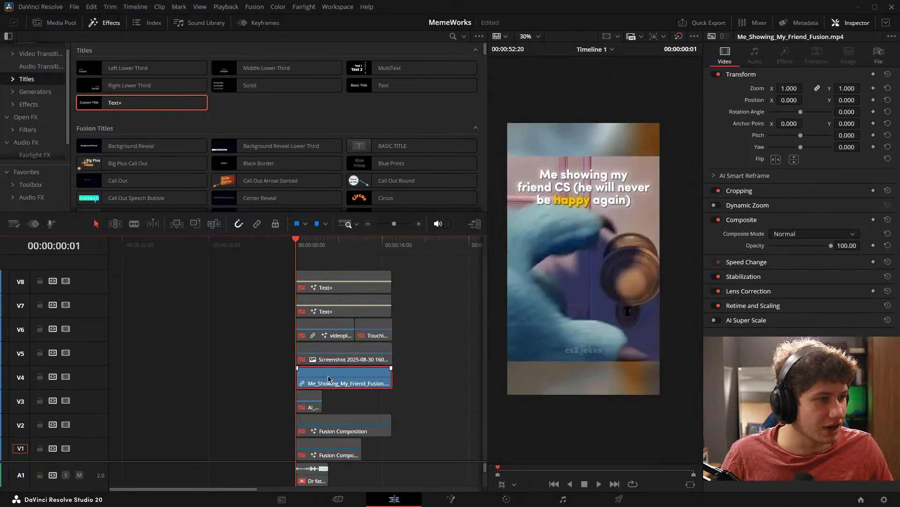
{"action": "key", "text": "d"}
{"action": "key", "text": "d"}
{"action": "left_click", "coordinate": [375, 276]}
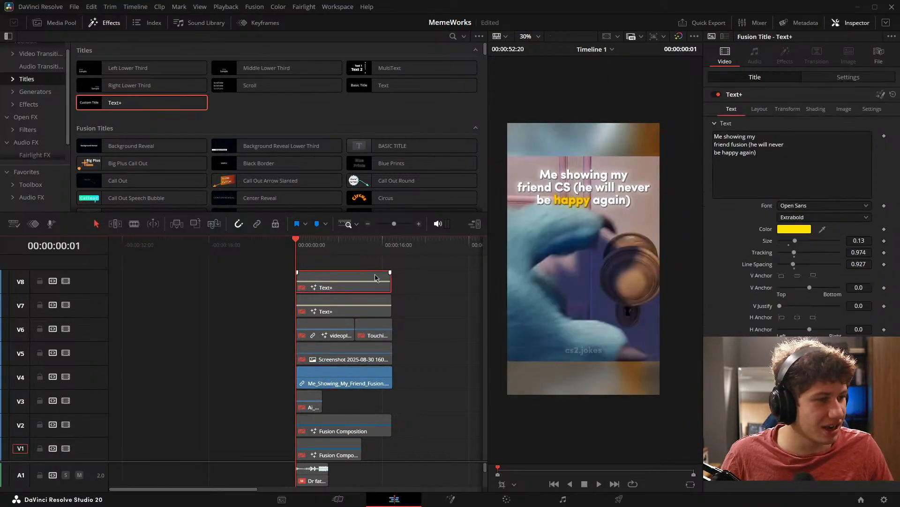
{"action": "key", "text": "d"}
{"action": "key", "text": "d"}
{"action": "left_click_drag", "start_coordinate": [427, 275], "coordinate": [351, 322]}
{"action": "key", "text": "d"}
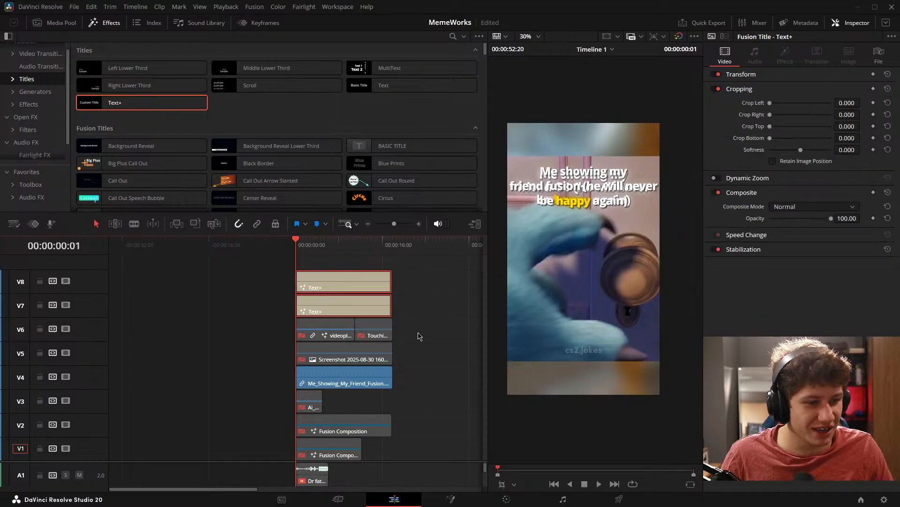
Step: Swap the reference clip for the recreated V5 and V6 clips and play the timeline from the start
{"action": "left_click_drag", "start_coordinate": [426, 326], "coordinate": [307, 353]}
{"action": "key", "text": "d"}
{"action": "left_click", "coordinate": [327, 382]}
{"action": "key", "text": "d"}
{"action": "left_click", "coordinate": [436, 324]}
{"action": "key", "text": "space"}
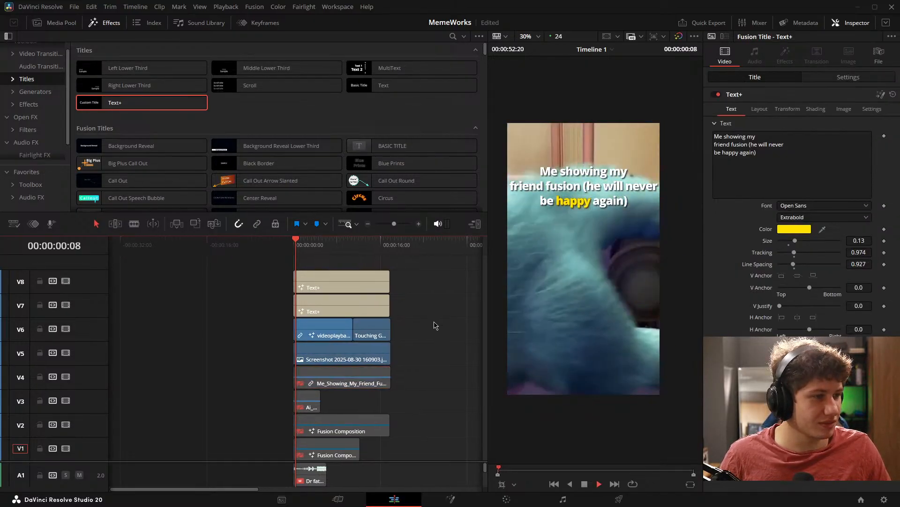
{"action": "scroll", "coordinate": [599, 298], "scroll_direction": "up", "scroll_amount": 2}
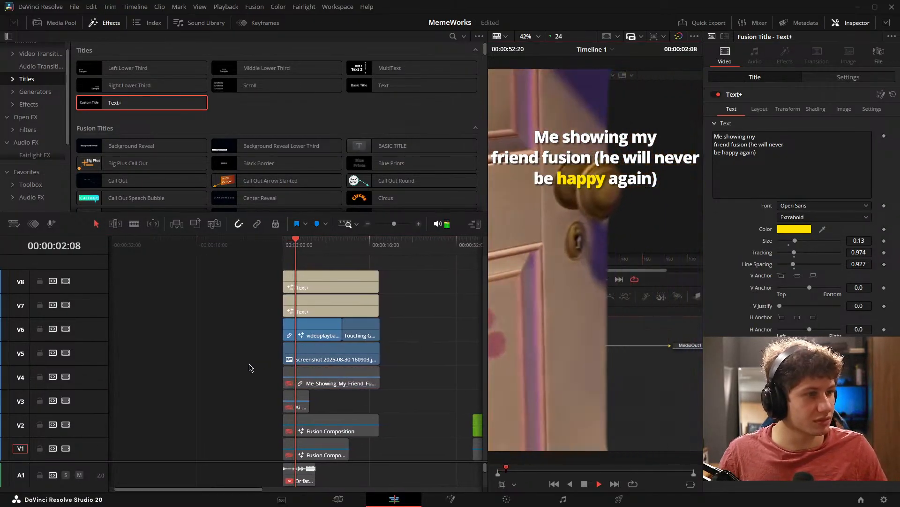
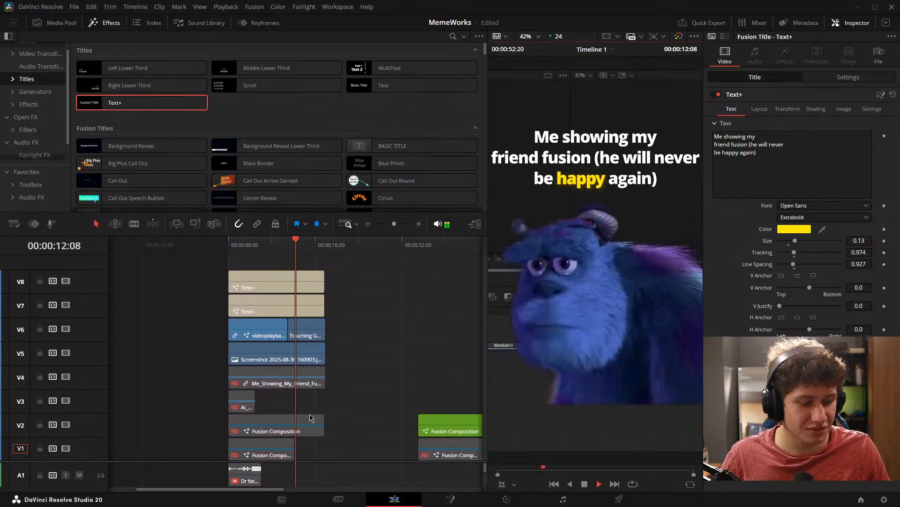
Step: Play through to the end of the edit and mark the V1 clip at the timeline start as the in/out range
{"action": "scroll", "coordinate": [338, 445], "scroll_direction": "down", "scroll_amount": 4}
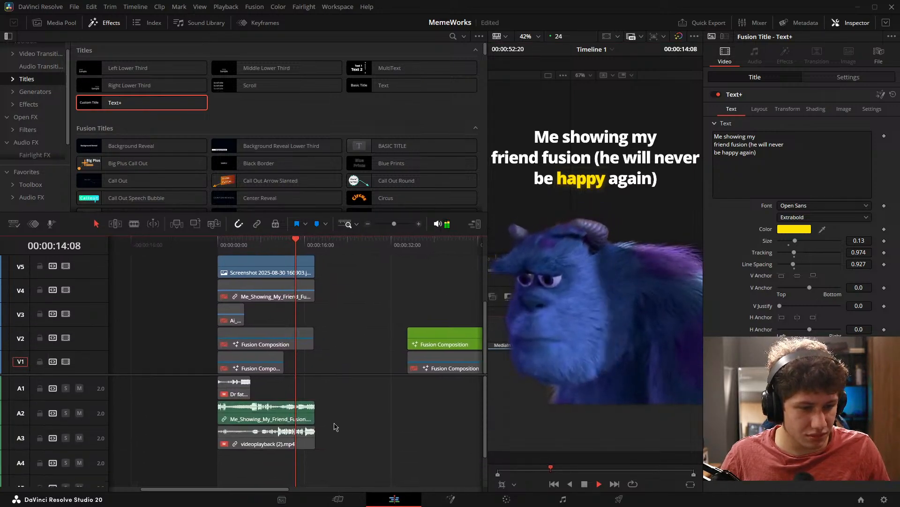
{"action": "scroll", "coordinate": [346, 413], "scroll_direction": "up", "scroll_amount": 4}
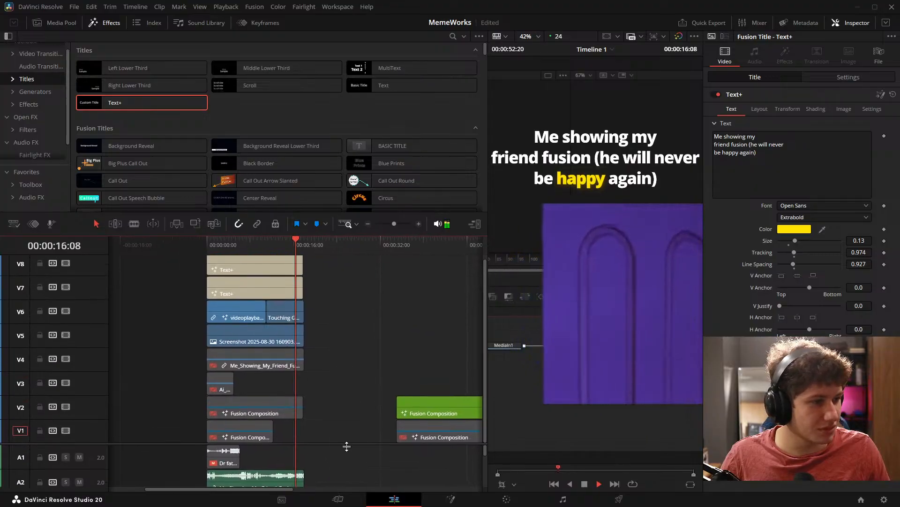
{"action": "key", "text": "space"}
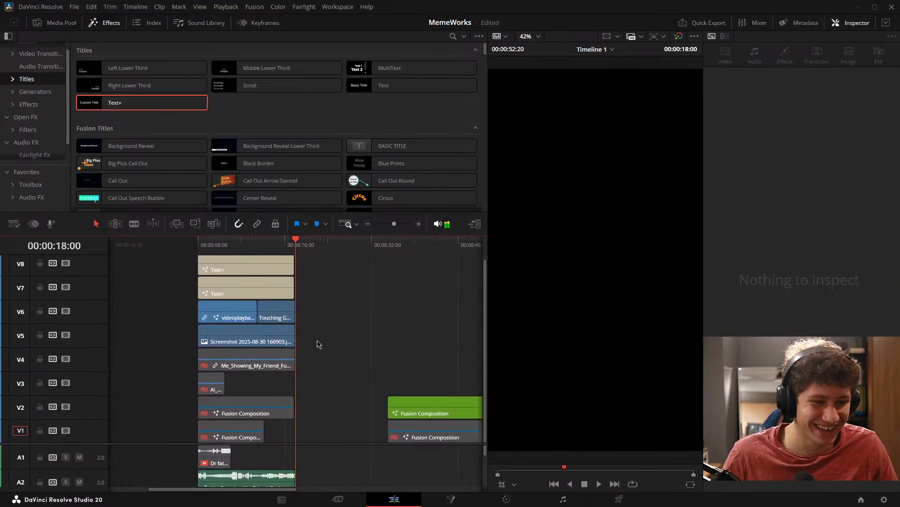
{"action": "left_click_drag", "start_coordinate": [317, 317], "coordinate": [485, 314]}
{"action": "key", "text": "x"}
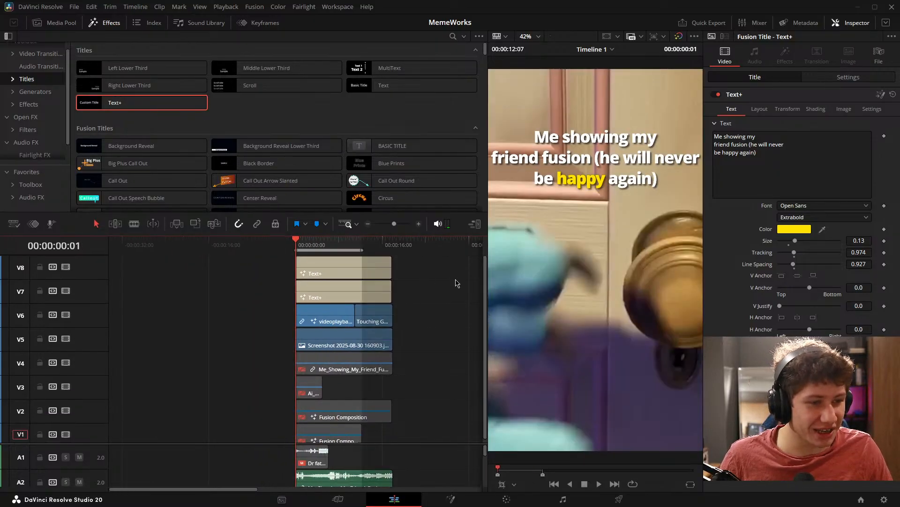
Step: Trim the end of the videoplayback (2).mp4 audio on A3 to 00:00:18:00, flush with the A2 audio
{"action": "left_click_drag", "start_coordinate": [455, 280], "coordinate": [351, 288]}
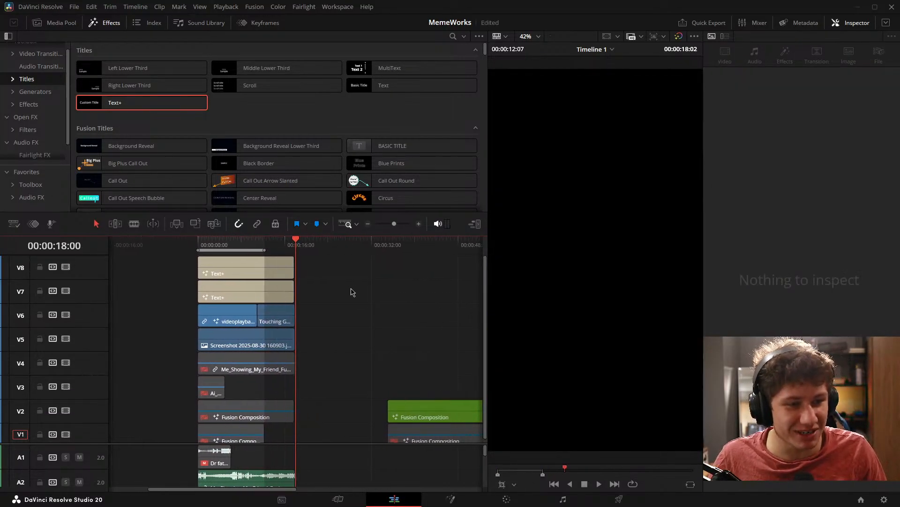
{"action": "key", "text": "Up"}
{"action": "key", "text": "Up"}
{"action": "key", "text": "Up"}
{"action": "scroll", "coordinate": [342, 291], "scroll_direction": "up", "scroll_amount": 5}
{"action": "left_click_drag", "start_coordinate": [370, 305], "coordinate": [193, 300]}
{"action": "left_click_drag", "start_coordinate": [337, 262], "coordinate": [275, 268]}
{"action": "left_click_drag", "start_coordinate": [291, 373], "coordinate": [326, 368]}
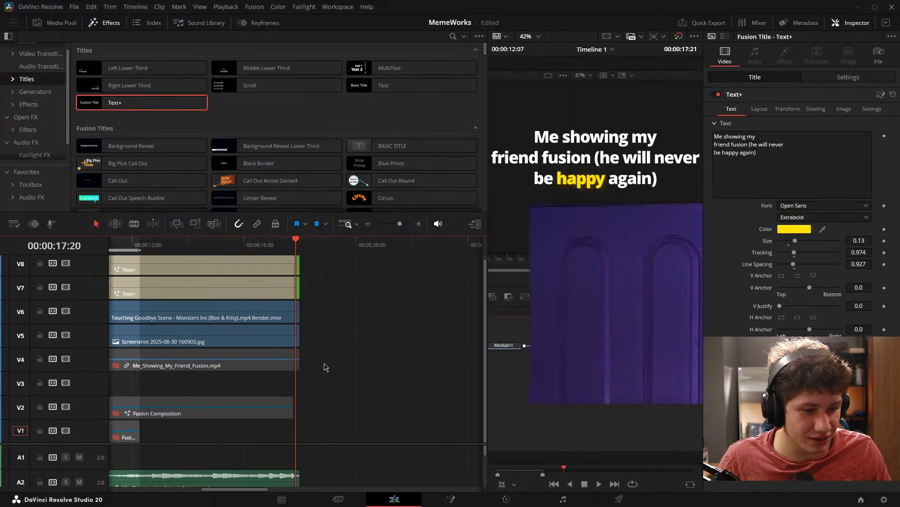
{"action": "left_click_drag", "start_coordinate": [312, 443], "coordinate": [321, 368]}
{"action": "scroll", "coordinate": [339, 369], "scroll_direction": "up", "scroll_amount": 3}
{"action": "scroll", "coordinate": [339, 366], "scroll_direction": "up", "scroll_amount": 1}
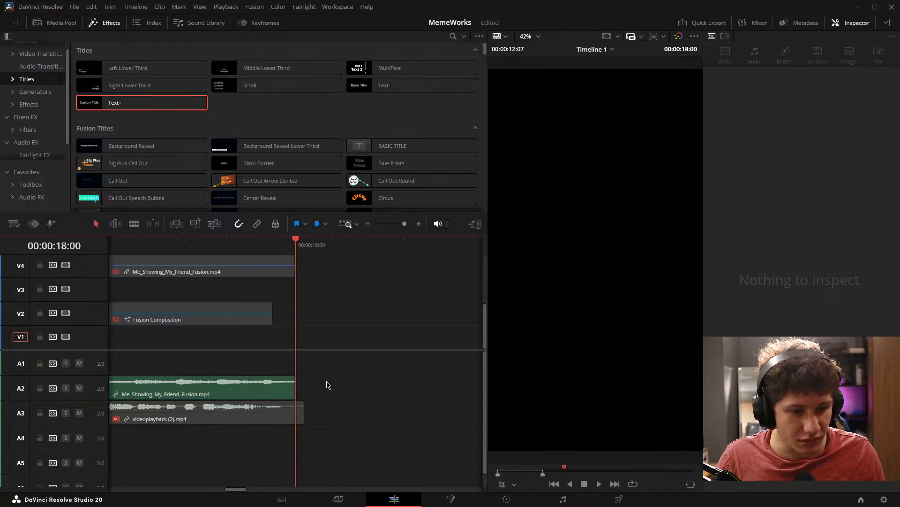
{"action": "left_click_drag", "start_coordinate": [304, 416], "coordinate": [296, 416]}
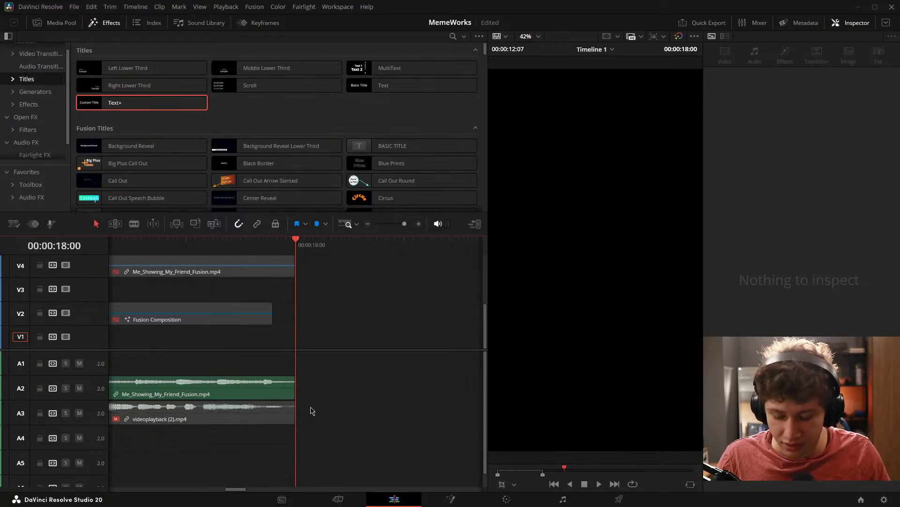
Step: Set the out point on the edit's last frame at 00:00:17:23 and scrub back through the marked range
{"action": "key", "text": "Left"}
{"action": "scroll", "coordinate": [334, 351], "scroll_direction": "down", "scroll_amount": 2}
{"action": "scroll", "coordinate": [317, 310], "scroll_direction": "down", "scroll_amount": 3}
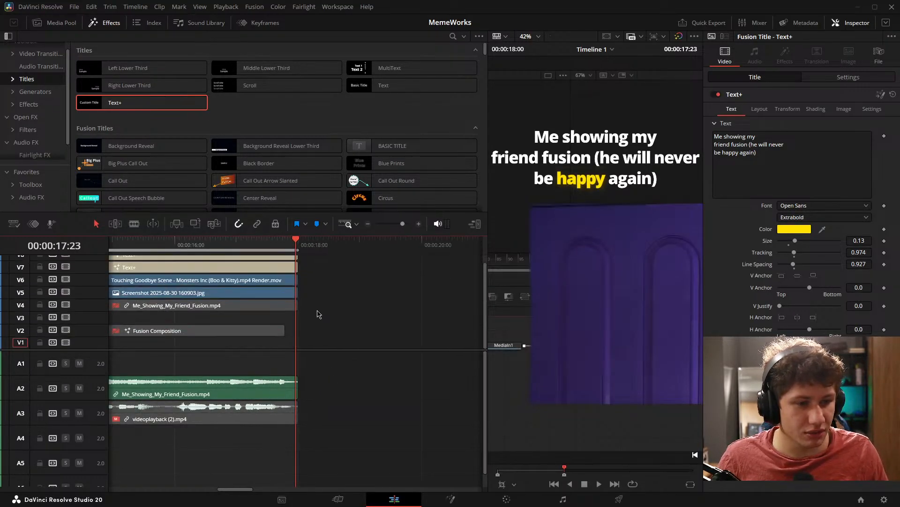
{"action": "scroll", "coordinate": [317, 352], "scroll_direction": "down", "scroll_amount": 3}
{"action": "scroll", "coordinate": [314, 334], "scroll_direction": "down", "scroll_amount": 4}
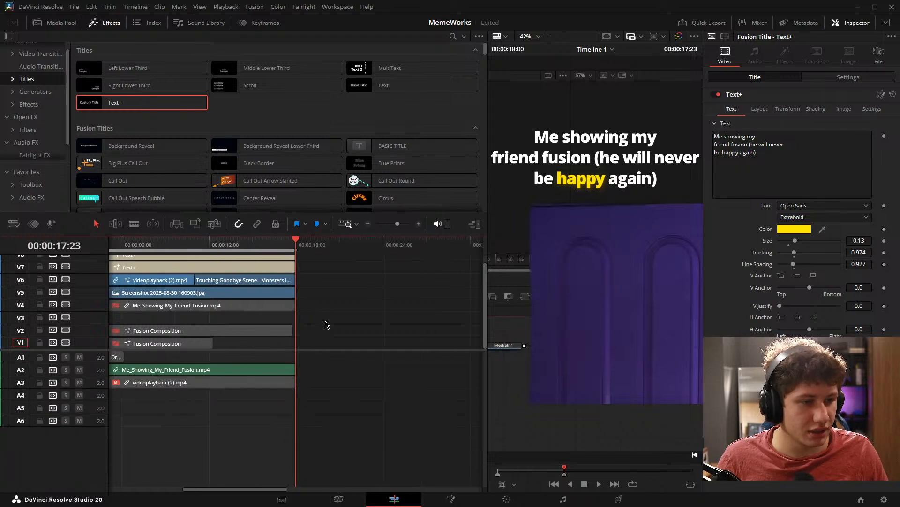
{"action": "left_click_drag", "start_coordinate": [310, 319], "coordinate": [329, 354]}
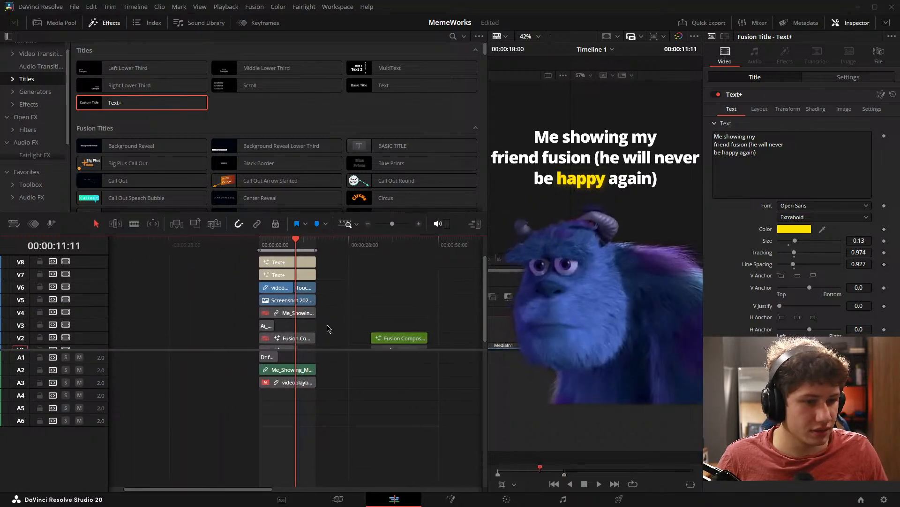
{"action": "left_click_drag", "start_coordinate": [330, 298], "coordinate": [357, 308]}
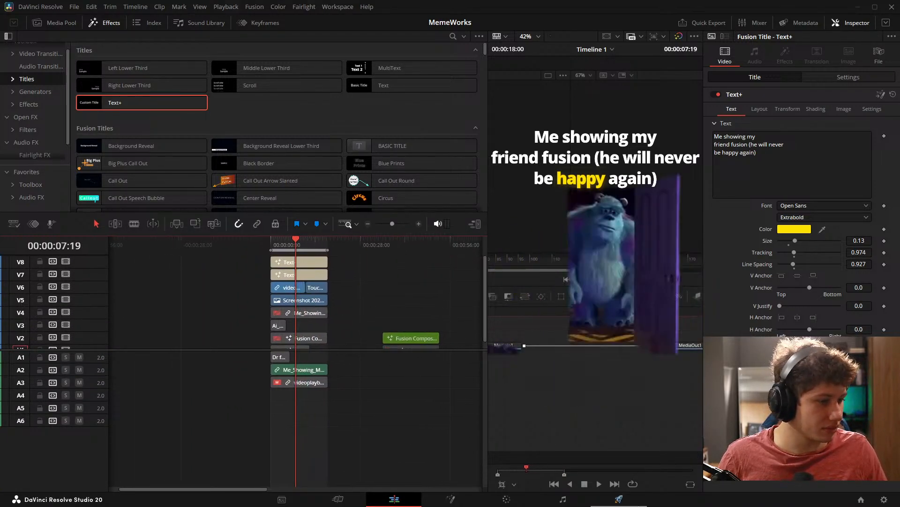
Step: Open the Deliver page and name the export file "DaVinci Resolve Showing my friend Fusion"
{"action": "left_click", "coordinate": [615, 499]}
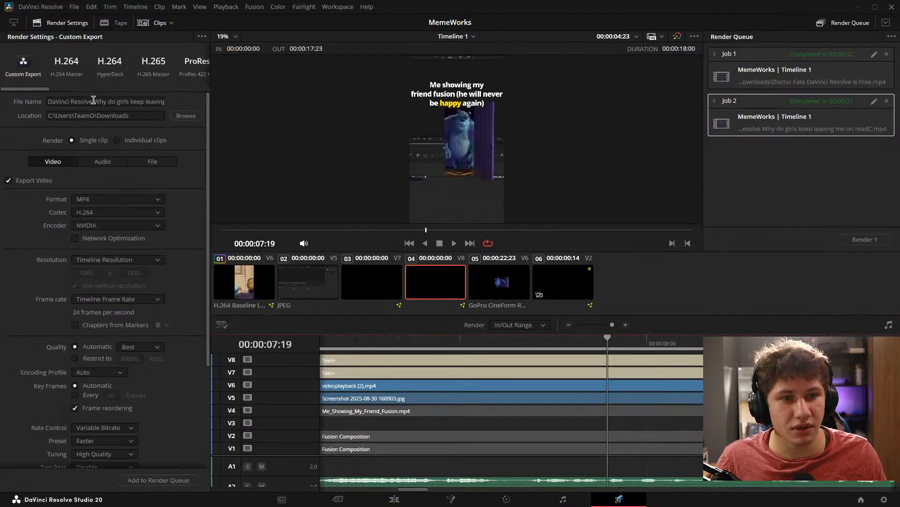
{"action": "triple_click", "coordinate": [93, 100]}
{"action": "type", "text": "DaVinci Resolve"}
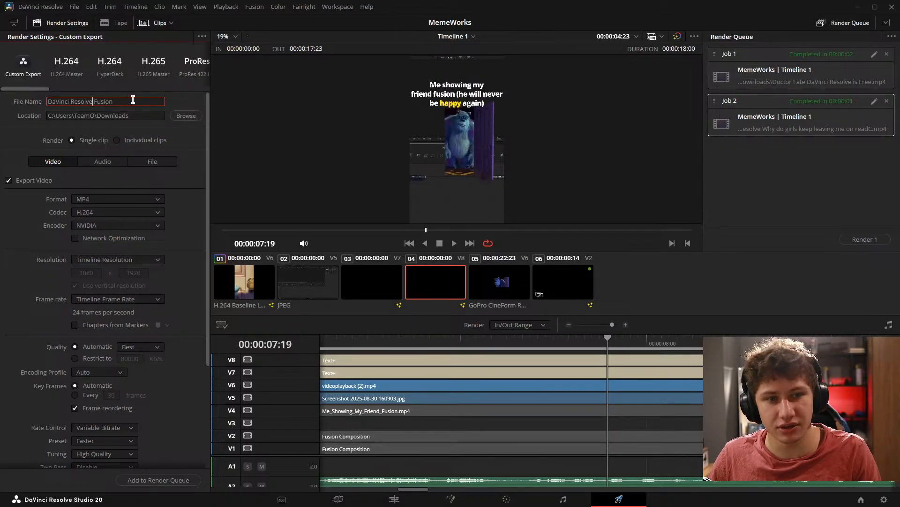
{"action": "type", "text": "Sh "}
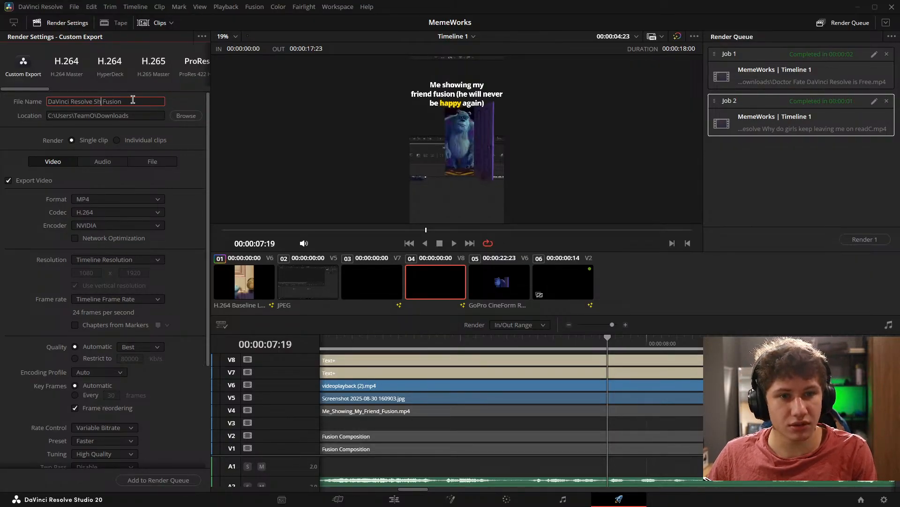
{"action": "type", "text": "owing my "}
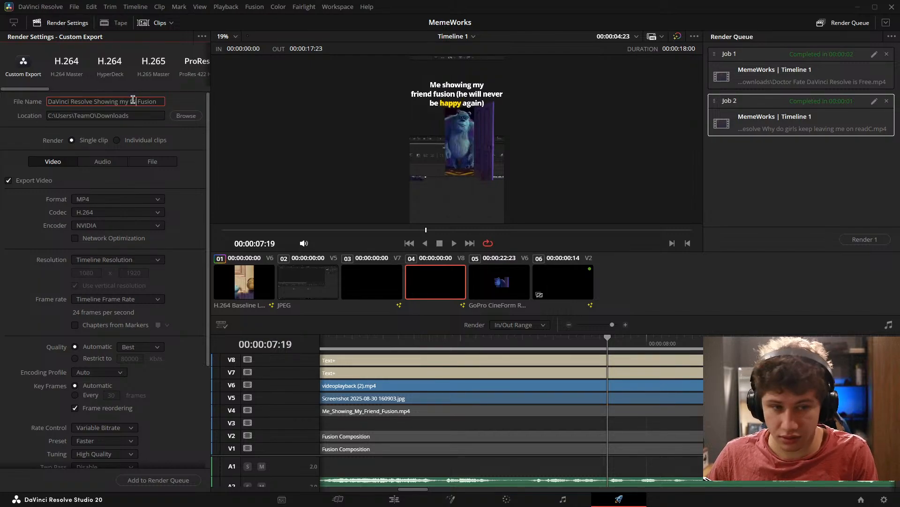
{"action": "type", "text": "friend"}
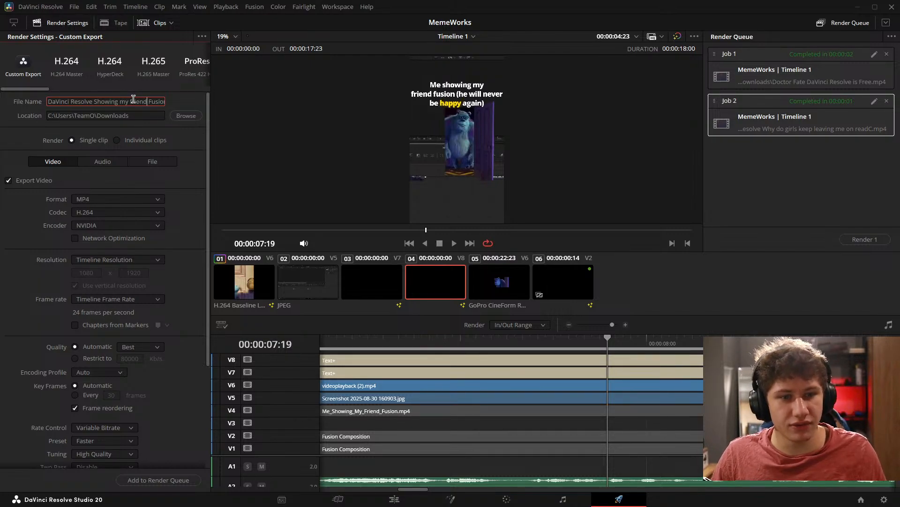
{"action": "left_click", "coordinate": [158, 480]}
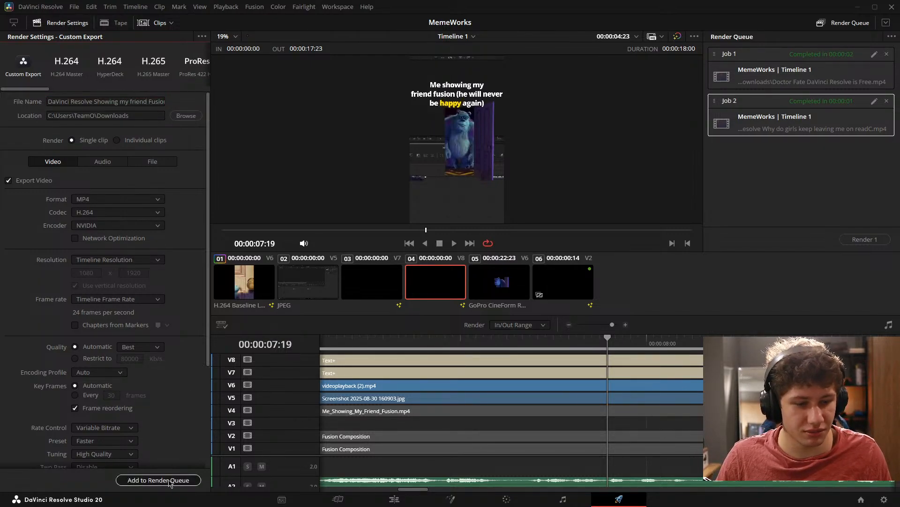
{"action": "left_click", "coordinate": [858, 239]}
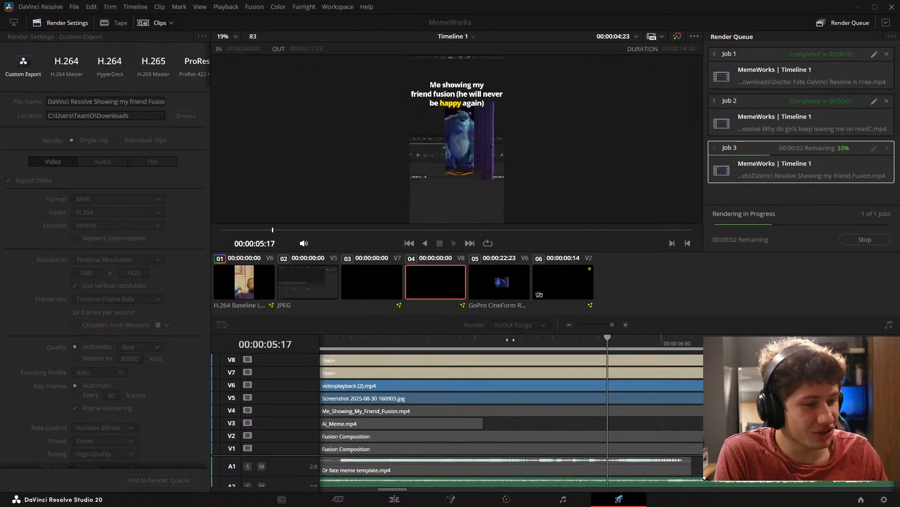
{"action": "left_click", "coordinate": [865, 240]}
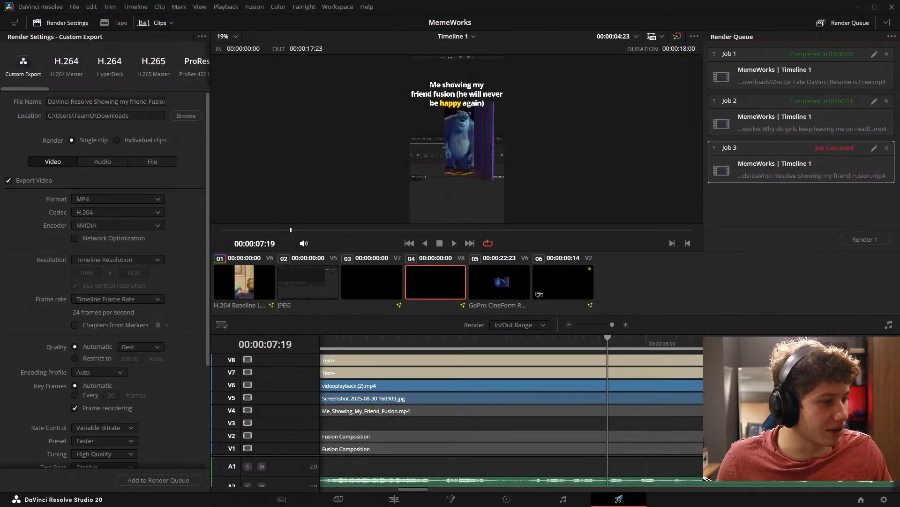
{"action": "scroll", "coordinate": [680, 415], "scroll_direction": "down", "scroll_amount": 5}
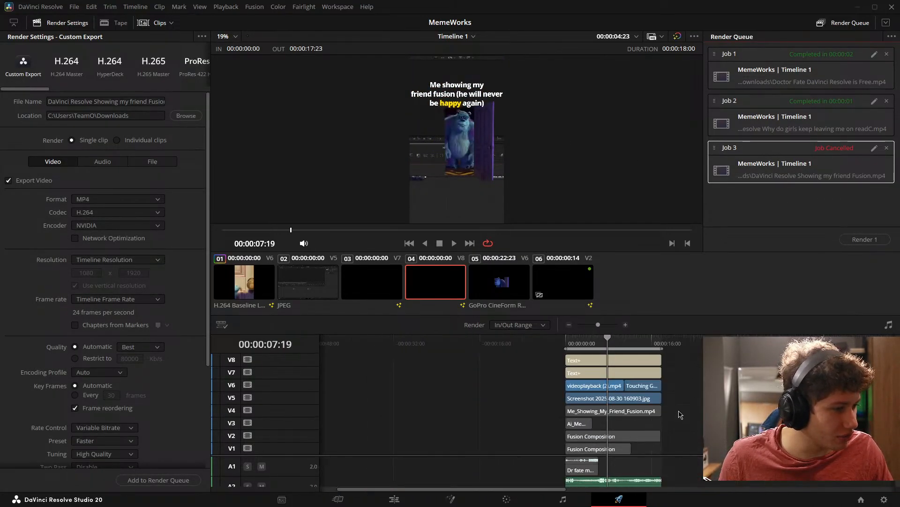
{"action": "left_click", "coordinate": [886, 148]}
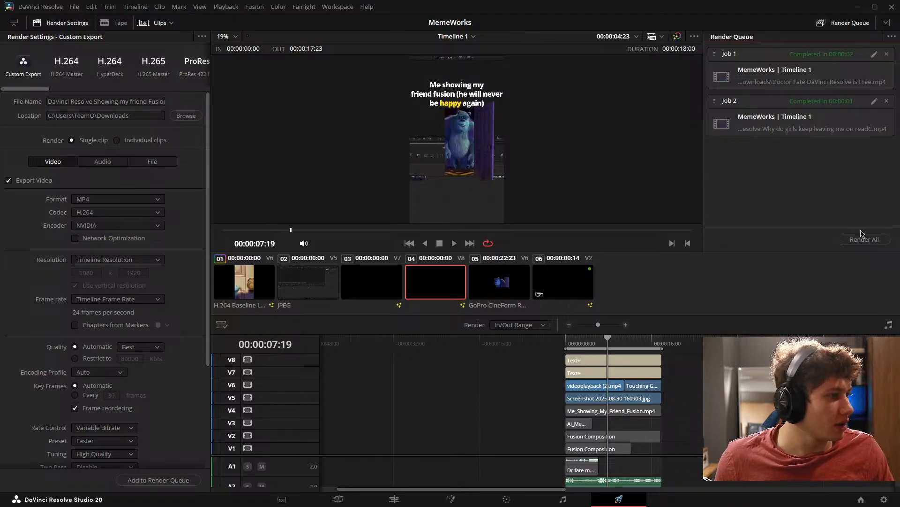
Step: Add the in/out range export to the render queue as an H.264 MP4 and render that job
{"action": "scroll", "coordinate": [141, 422], "scroll_direction": "down", "scroll_amount": 3}
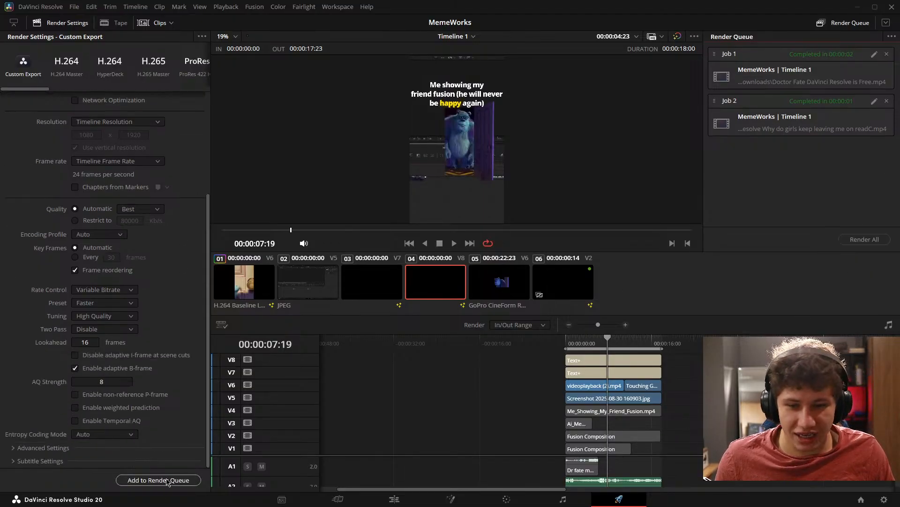
{"action": "left_click", "coordinate": [169, 481]}
{"action": "left_click", "coordinate": [530, 287]}
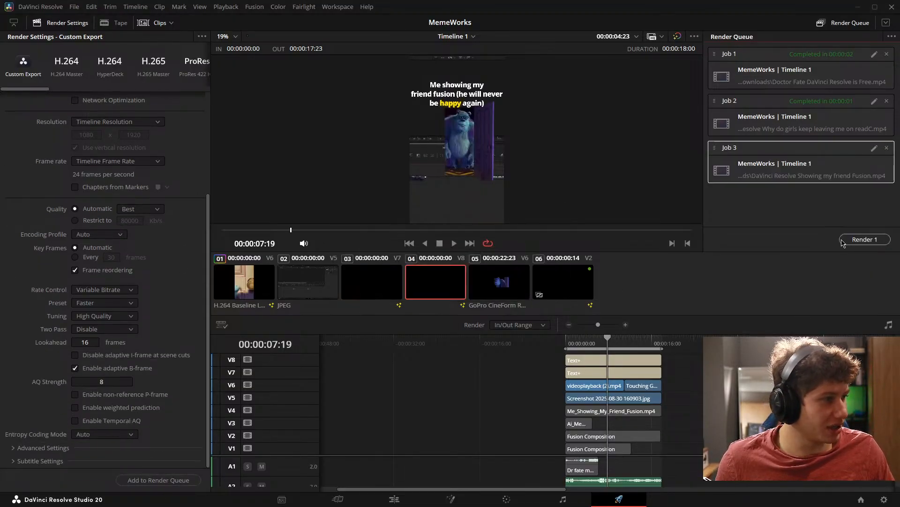
{"action": "left_click", "coordinate": [865, 239]}
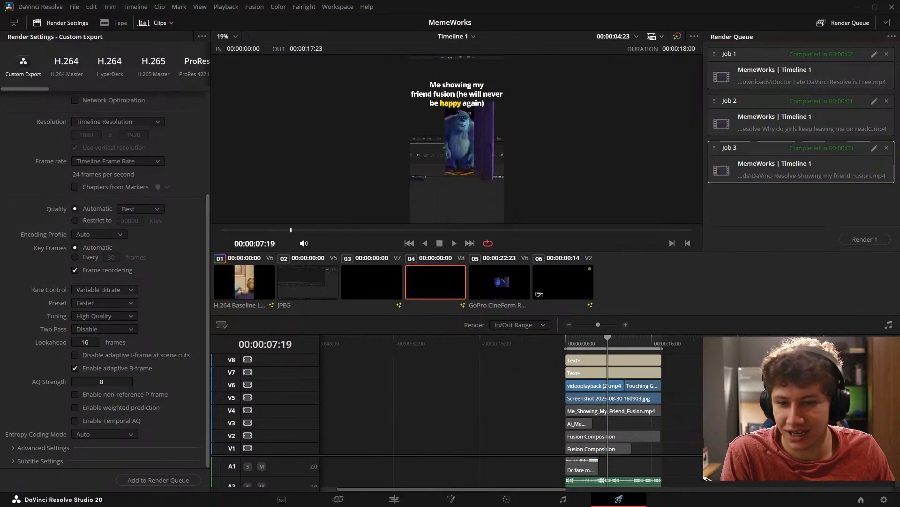
{"action": "scroll", "coordinate": [135, 215], "scroll_direction": "up", "scroll_amount": 3}
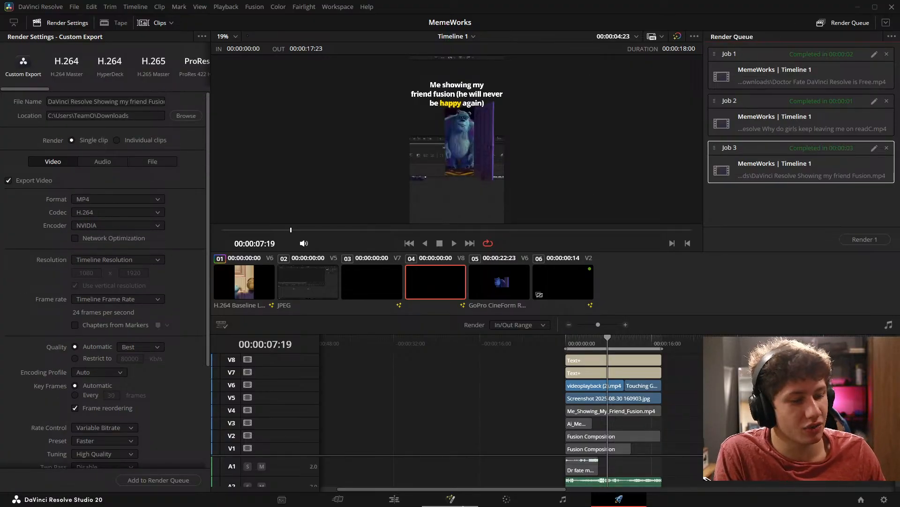
Step: Return to the Edit page, scrub through the finished meme and save the project
{"action": "left_click", "coordinate": [394, 499]}
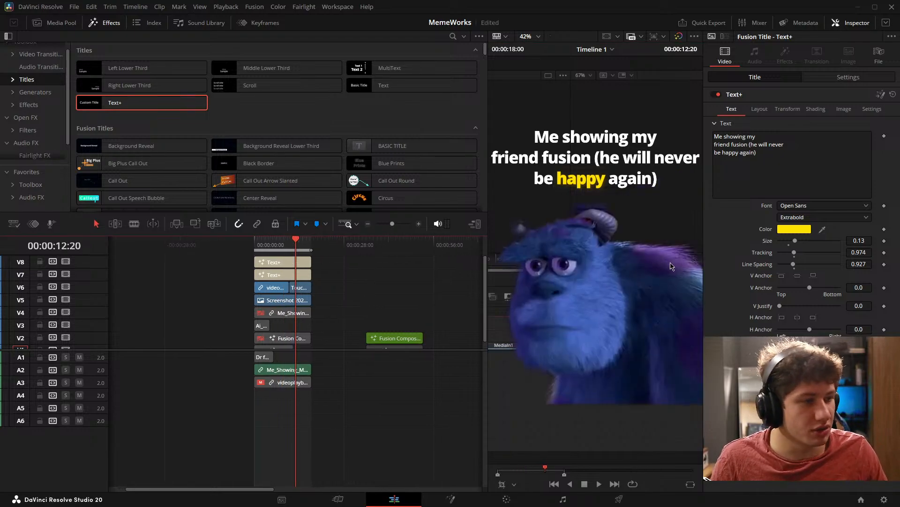
{"action": "left_click_drag", "start_coordinate": [373, 308], "coordinate": [401, 313]}
{"action": "left_click_drag", "start_coordinate": [616, 274], "coordinate": [612, 277]}
{"action": "left_click_drag", "start_coordinate": [432, 294], "coordinate": [423, 295]}
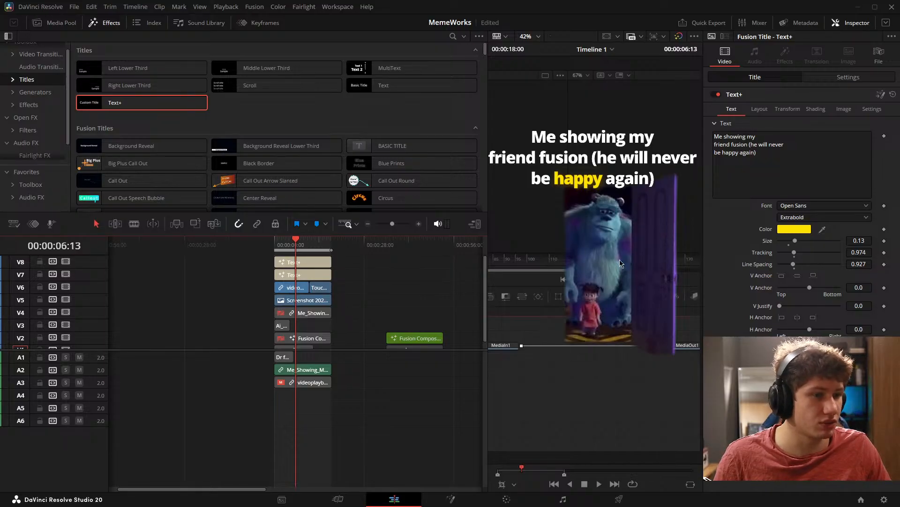
{"action": "key", "text": "ctrl+s"}
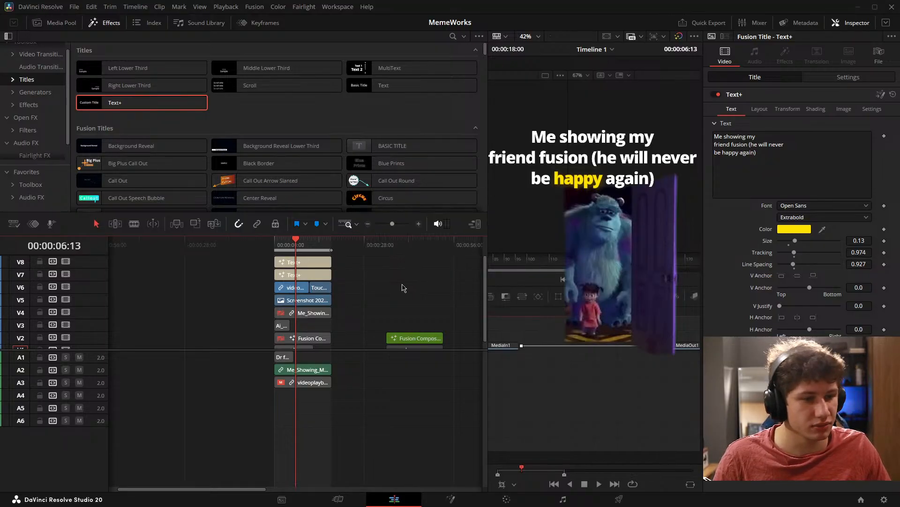
{"action": "left_click", "coordinate": [303, 306]}
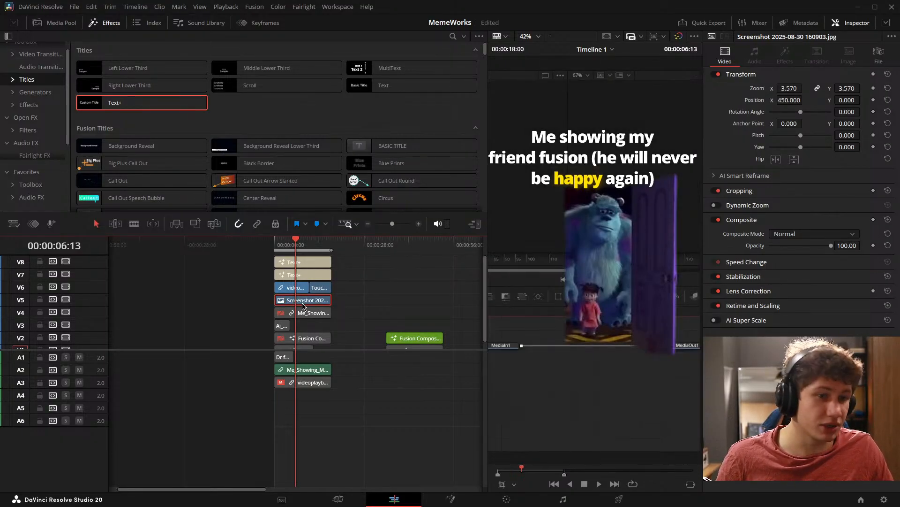
{"action": "left_click", "coordinate": [385, 295]}
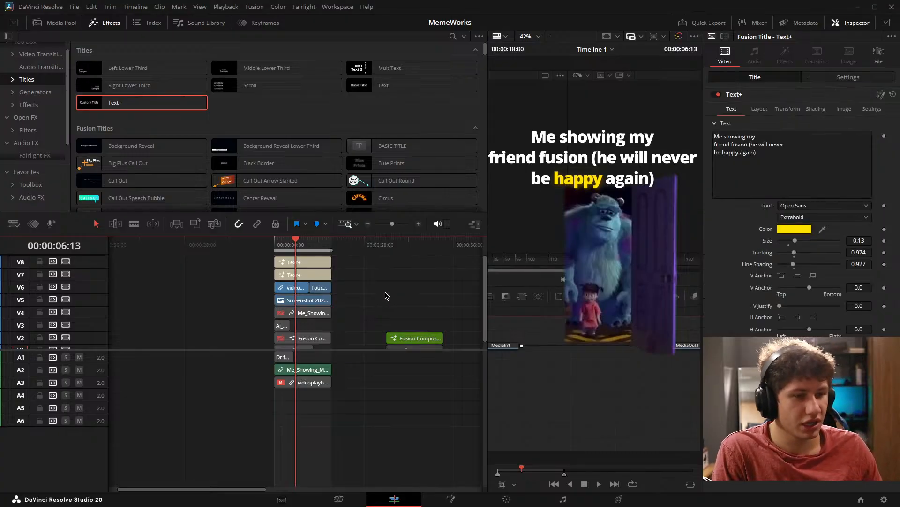